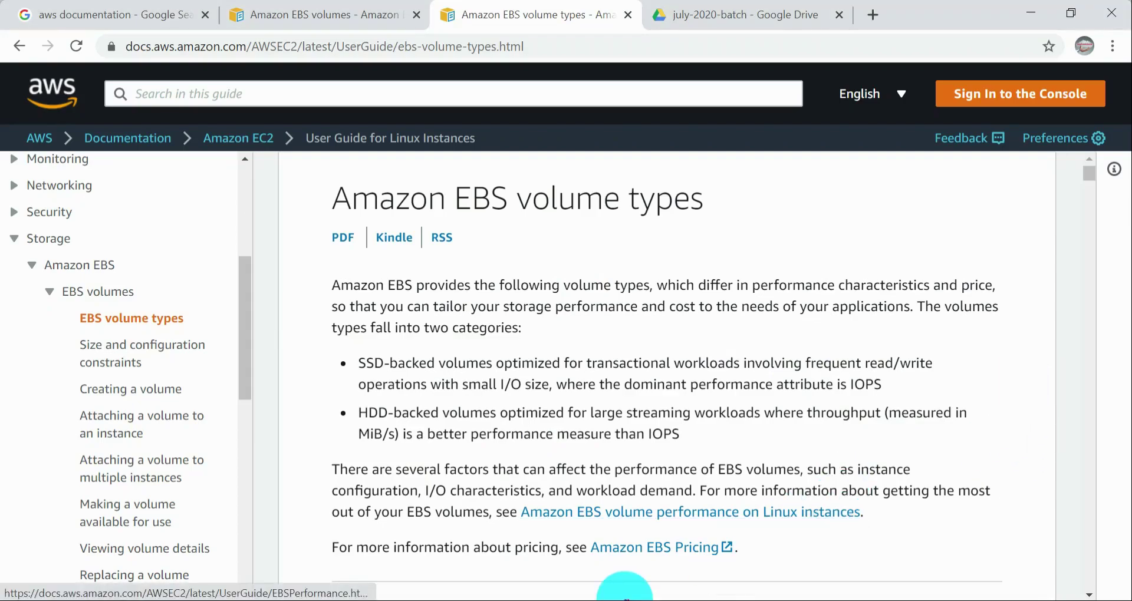
Step: Close the open Notepad window
{"action": "left_click", "coordinate": [551, 600]}
{"action": "right_click", "coordinate": [544, 600]}
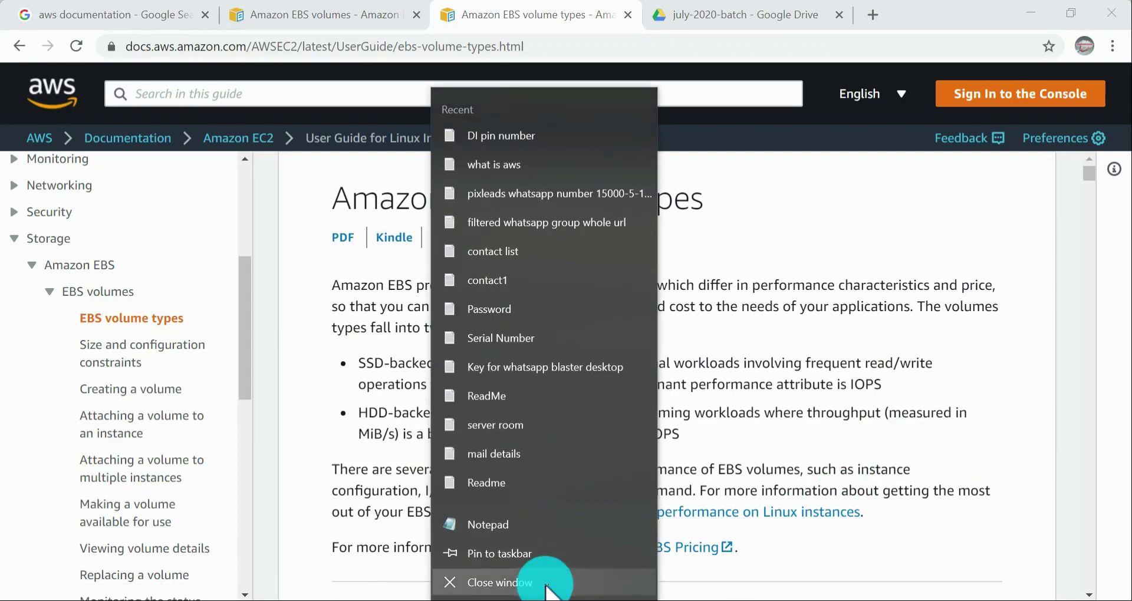
{"action": "left_click", "coordinate": [545, 587]}
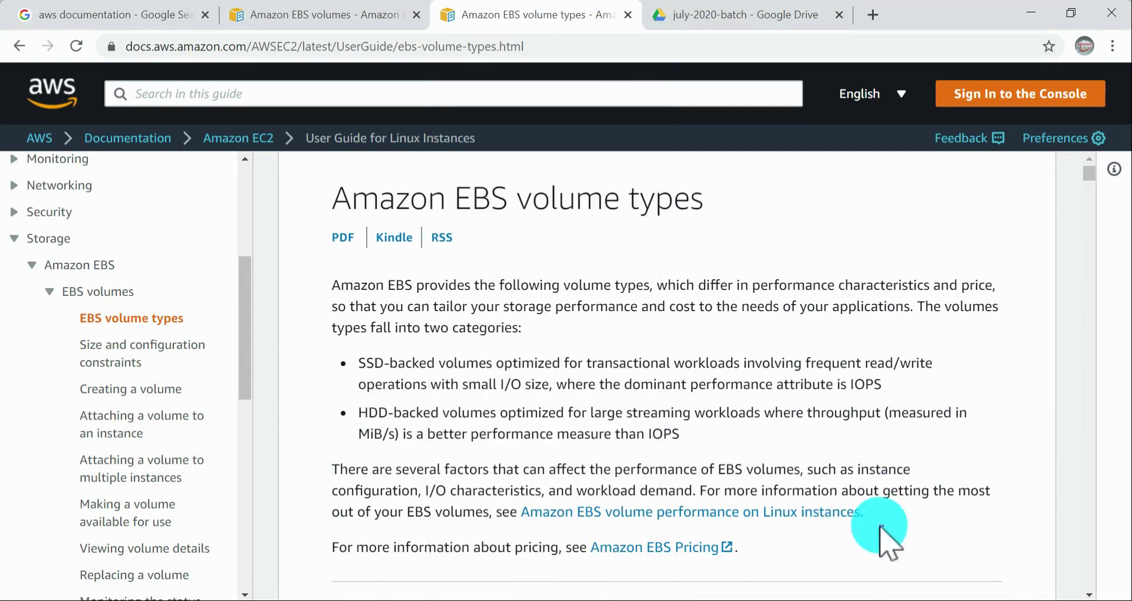
Step: Restore the online meeting window from its floating mini view and minimise it, leaving the documentation page unobstructed
{"action": "left_click", "coordinate": [741, 598]}
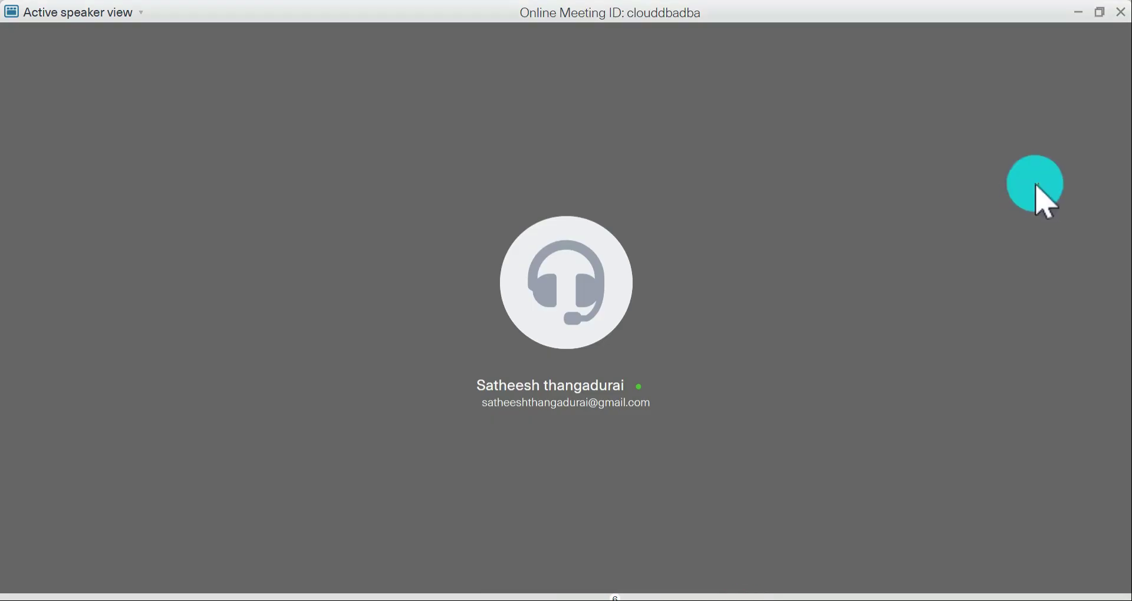
{"action": "left_click", "coordinate": [1081, 13]}
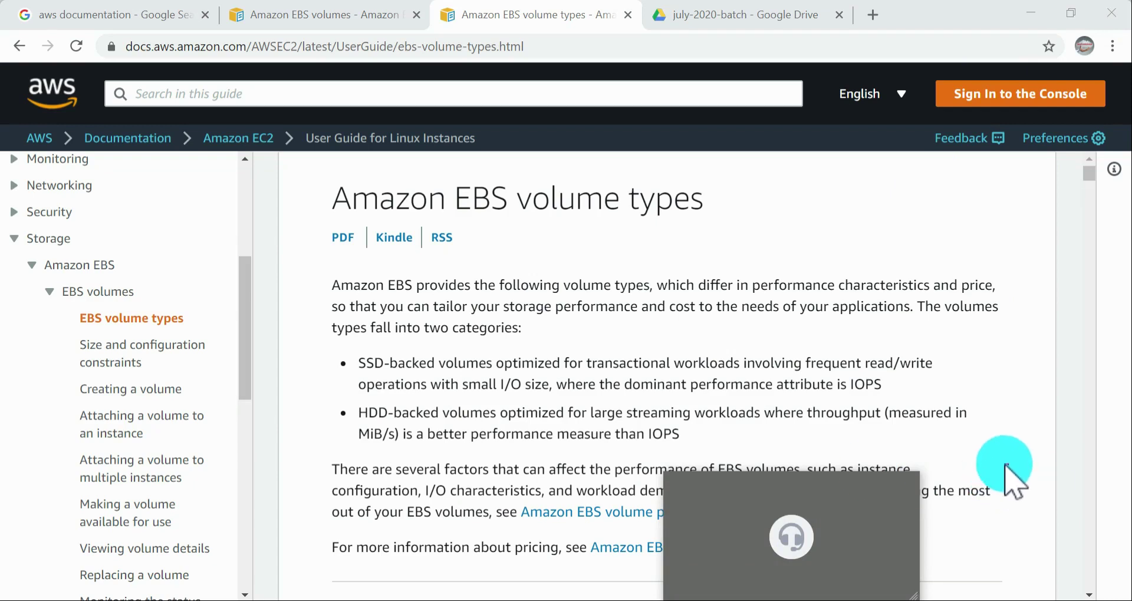
{"action": "mouse_move", "coordinate": [902, 487]}
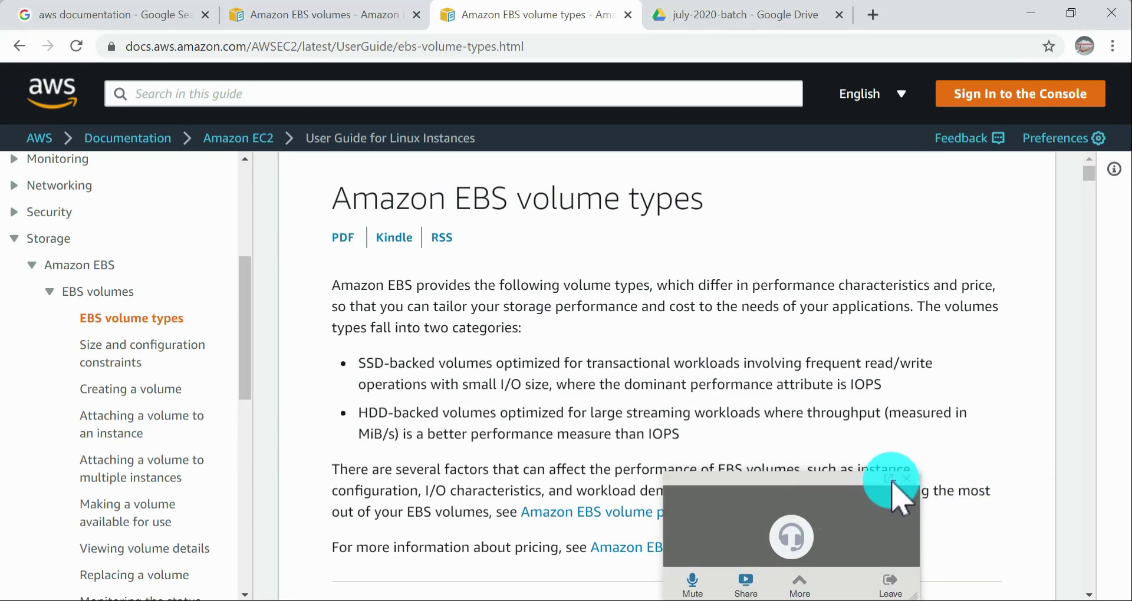
{"action": "left_click", "coordinate": [541, 598]}
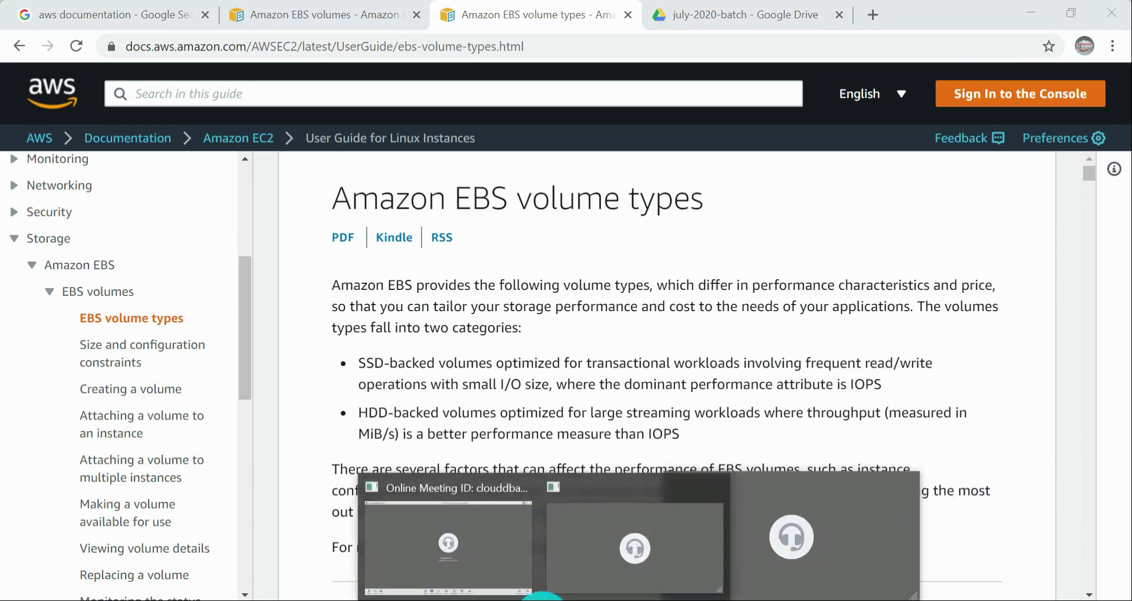
{"action": "mouse_move", "coordinate": [897, 502]}
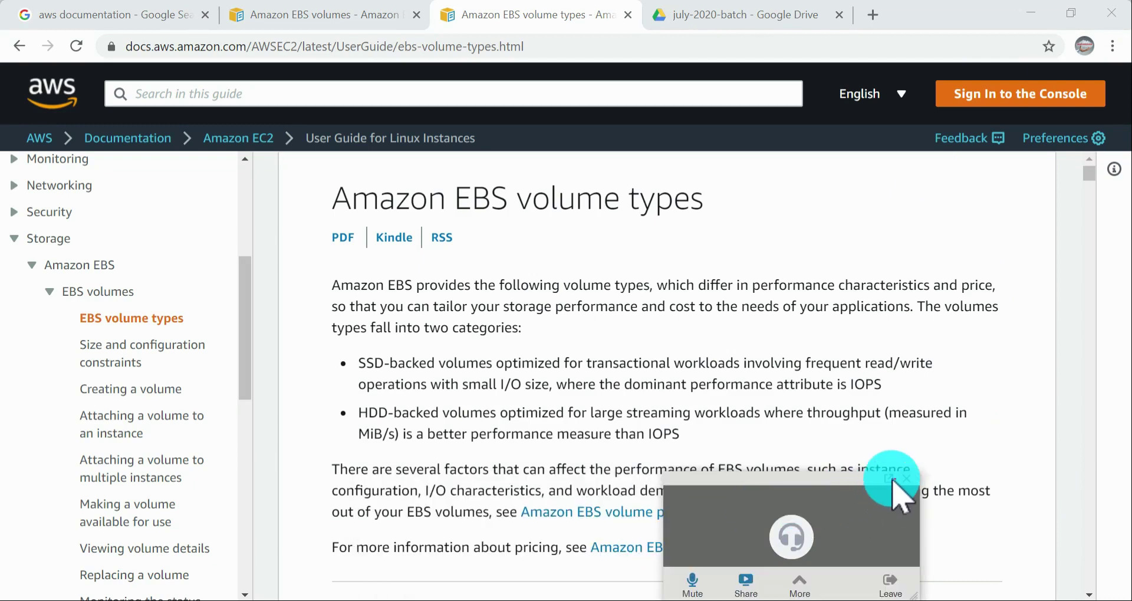
{"action": "left_click", "coordinate": [891, 479]}
{"action": "left_click", "coordinate": [868, 70]}
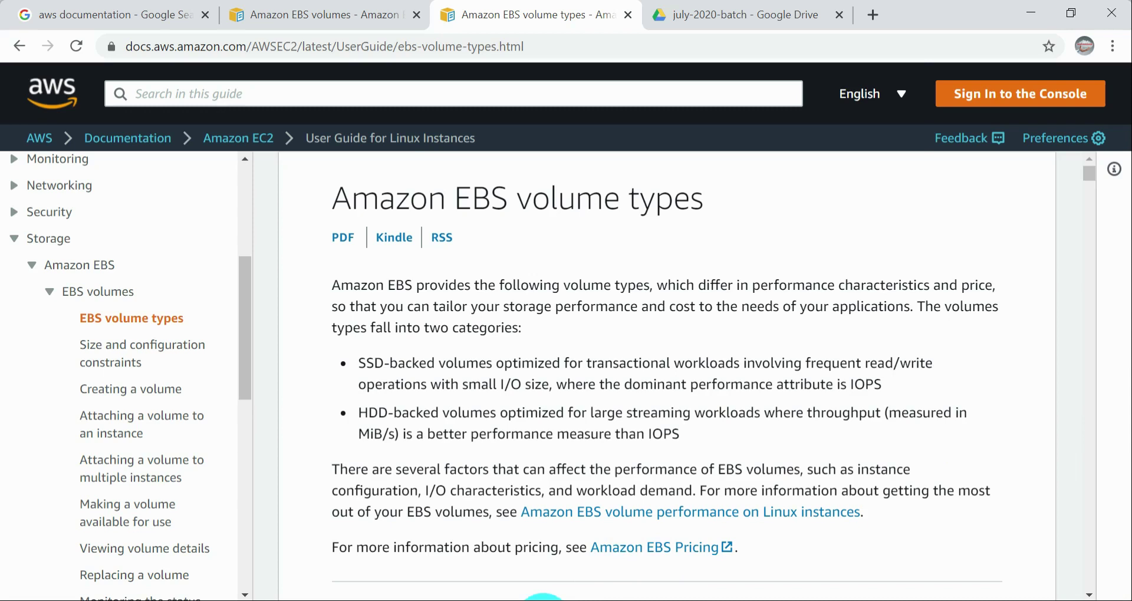
Step: Switch the online meeting's attendee mode to Lecture and minimise the meeting window
{"action": "left_click", "coordinate": [543, 600]}
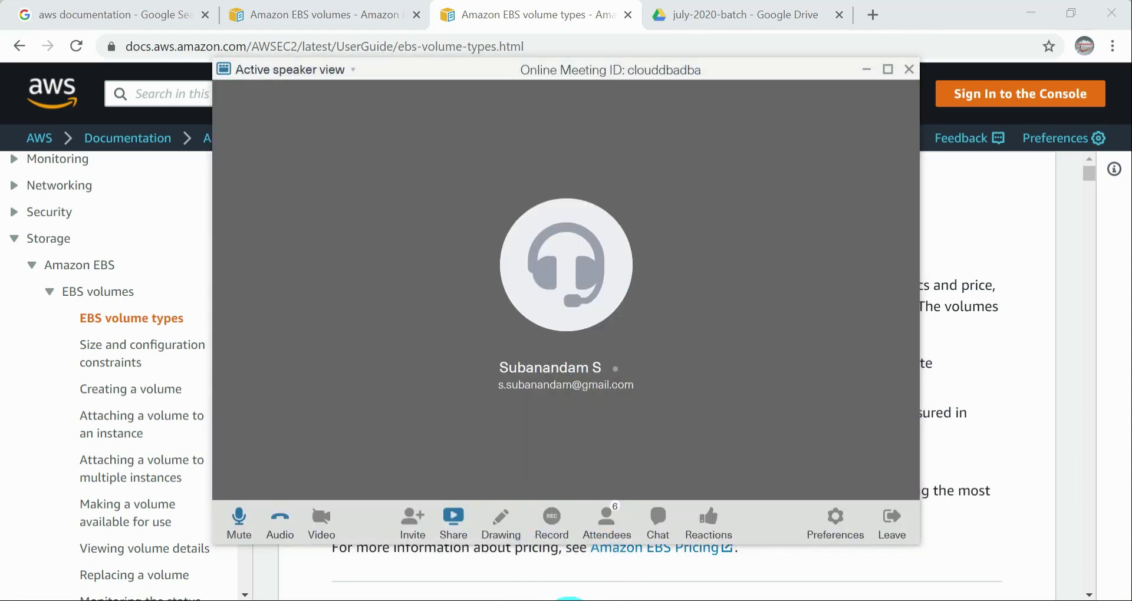
{"action": "key", "text": "alt+Tab"}
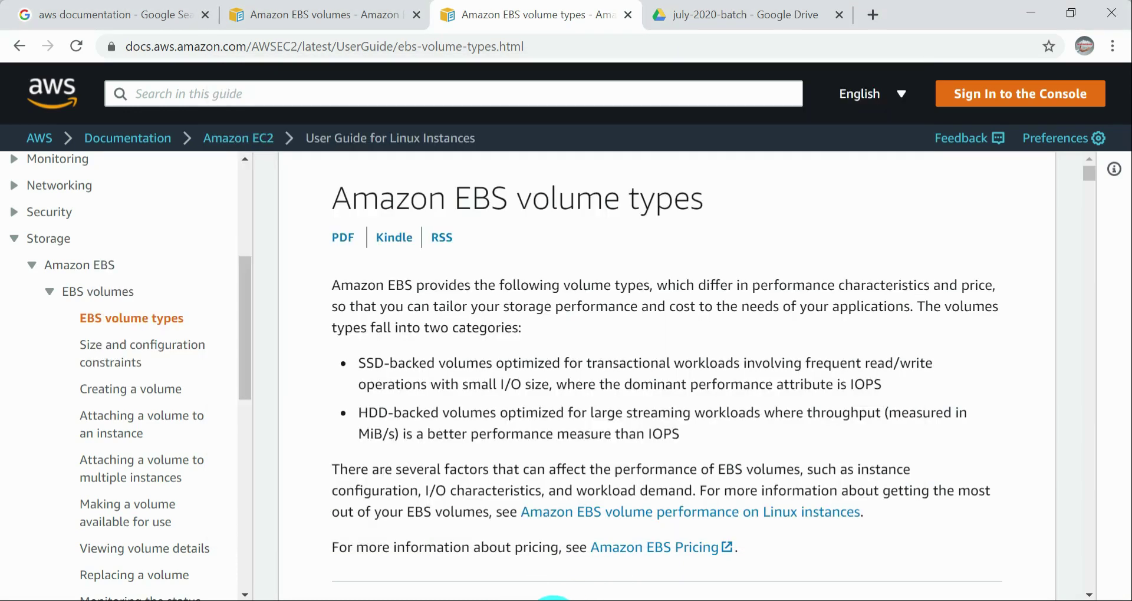
{"action": "left_click", "coordinate": [553, 600]}
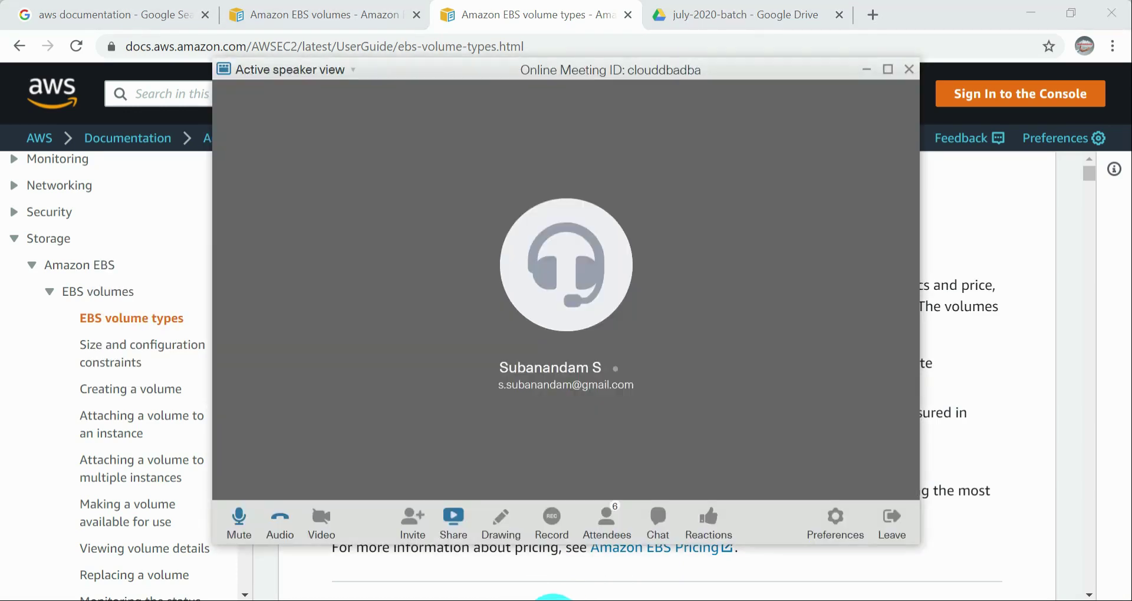
{"action": "left_click", "coordinate": [607, 518]}
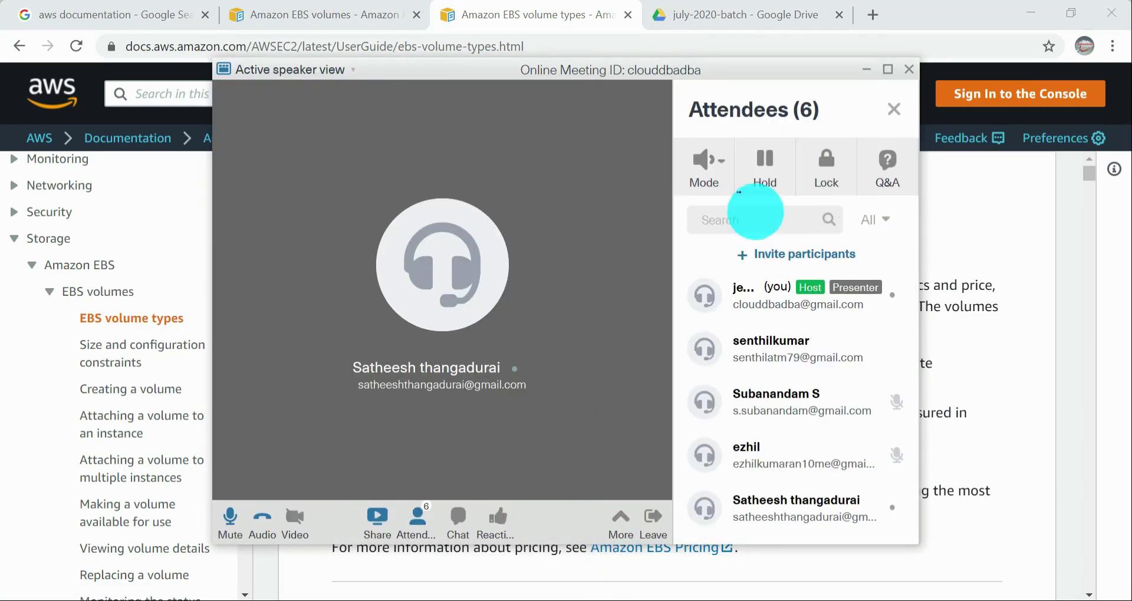
{"action": "left_click", "coordinate": [717, 168]}
{"action": "left_click", "coordinate": [737, 289]}
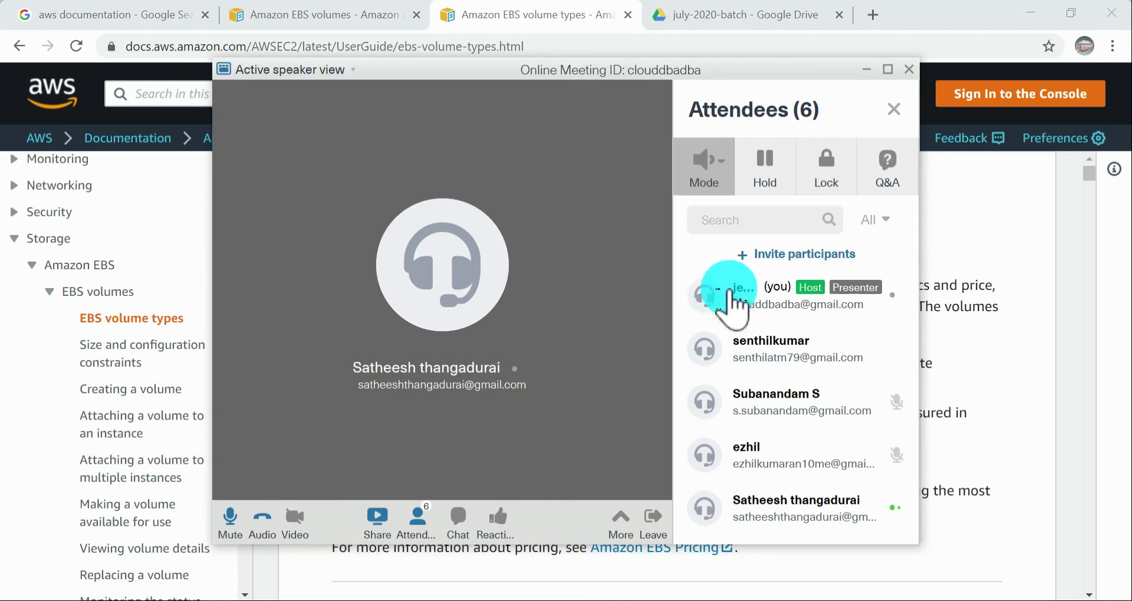
{"action": "left_click", "coordinate": [867, 69]}
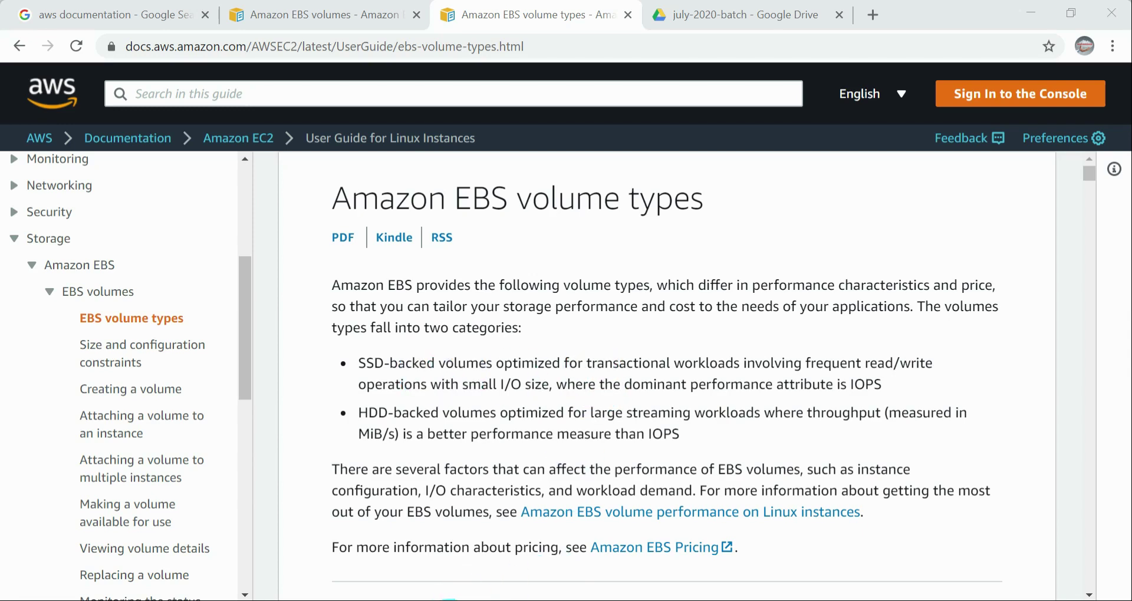
Step: Switch to the EC2 console and start launching an instance from the Amazon Linux AMI 2018.03.0 (HVM) image
{"action": "mouse_move", "coordinate": [452, 600]}
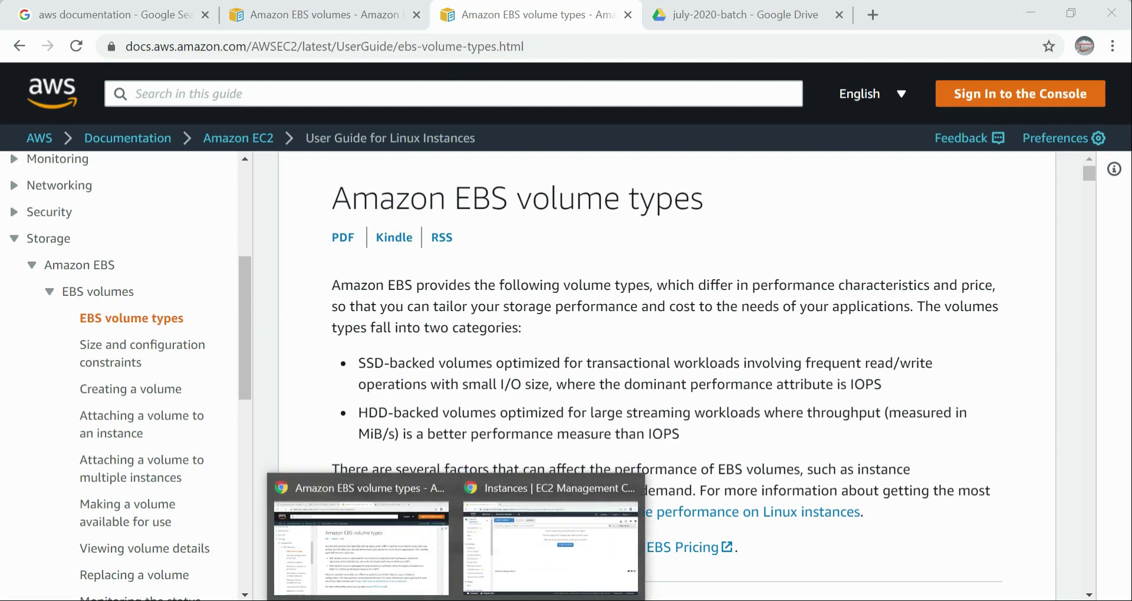
{"action": "left_click", "coordinate": [576, 543]}
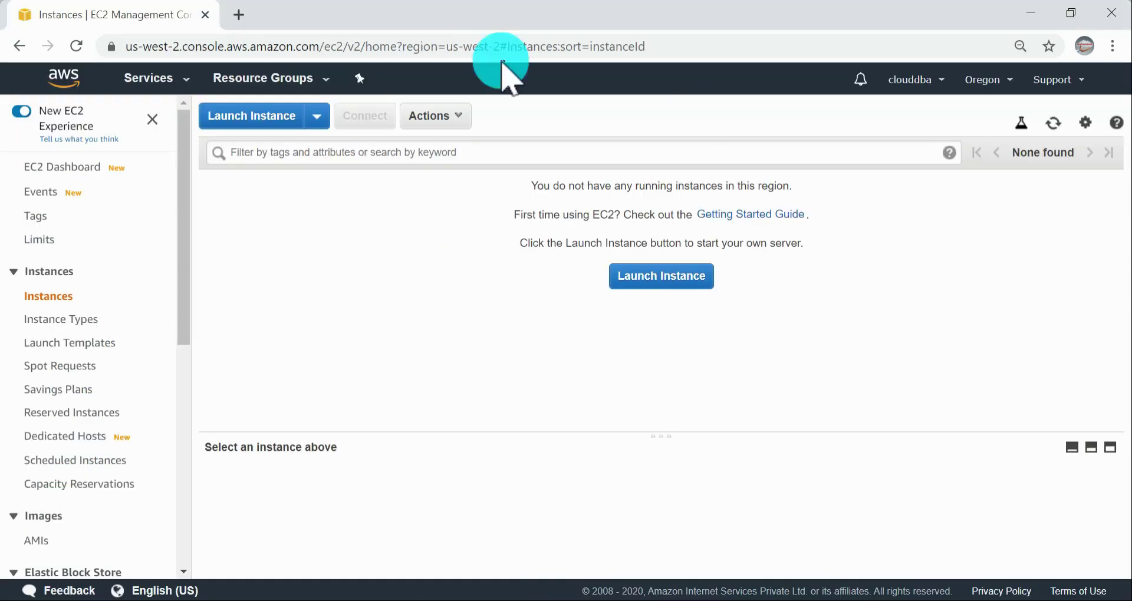
{"action": "left_click", "coordinate": [263, 131]}
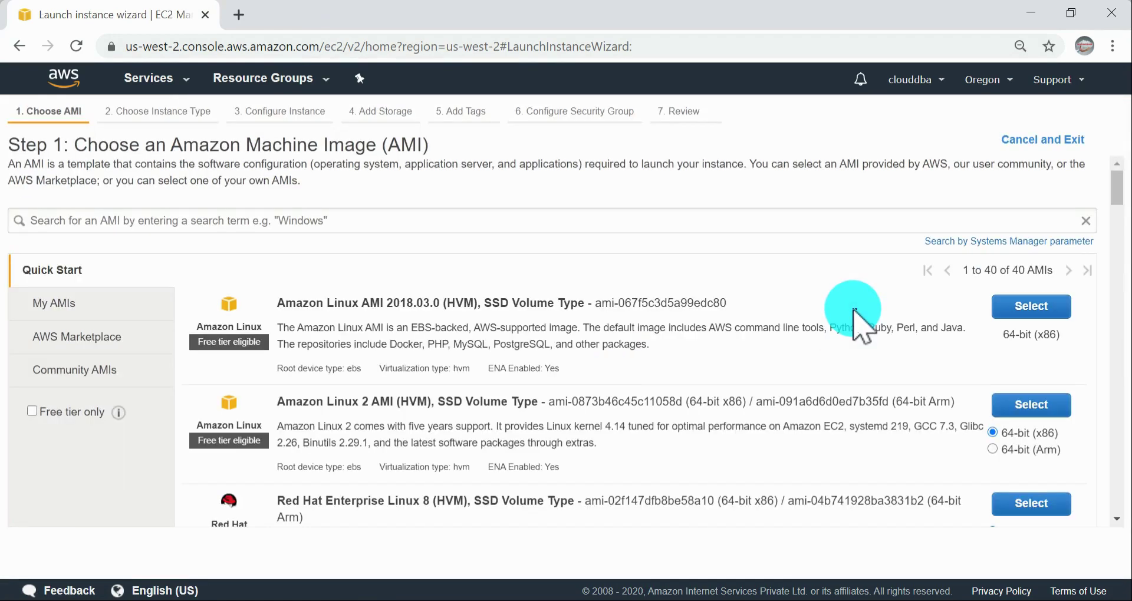
{"action": "left_click", "coordinate": [1031, 307]}
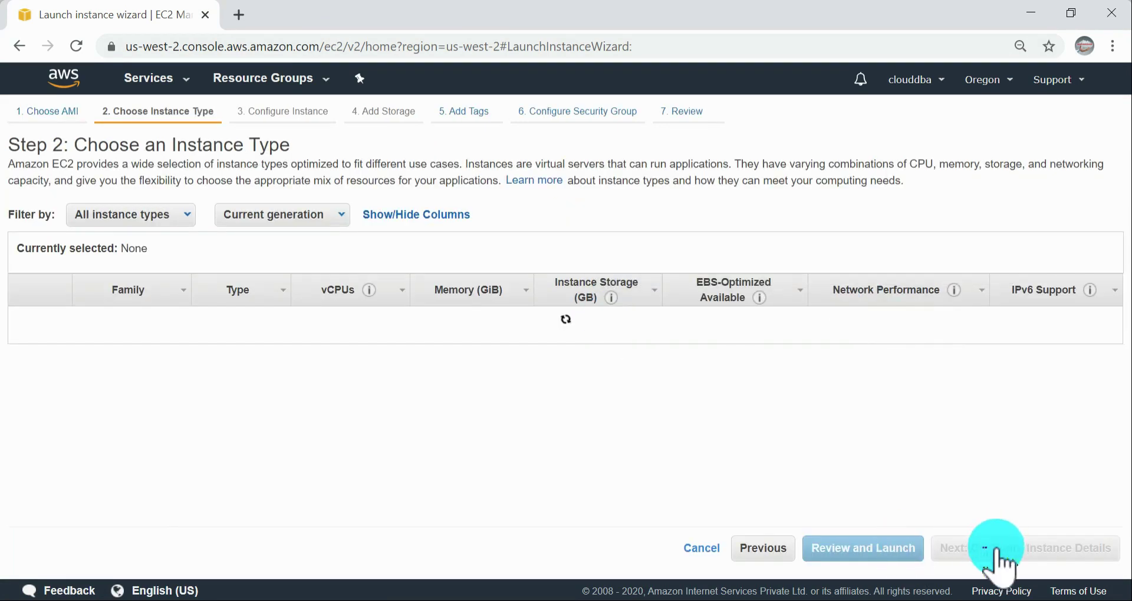
Step: Keep the t2.micro type and the default instance details, storage and tags, advancing the launch wizard to the security group configuration
{"action": "left_click", "coordinate": [1038, 546]}
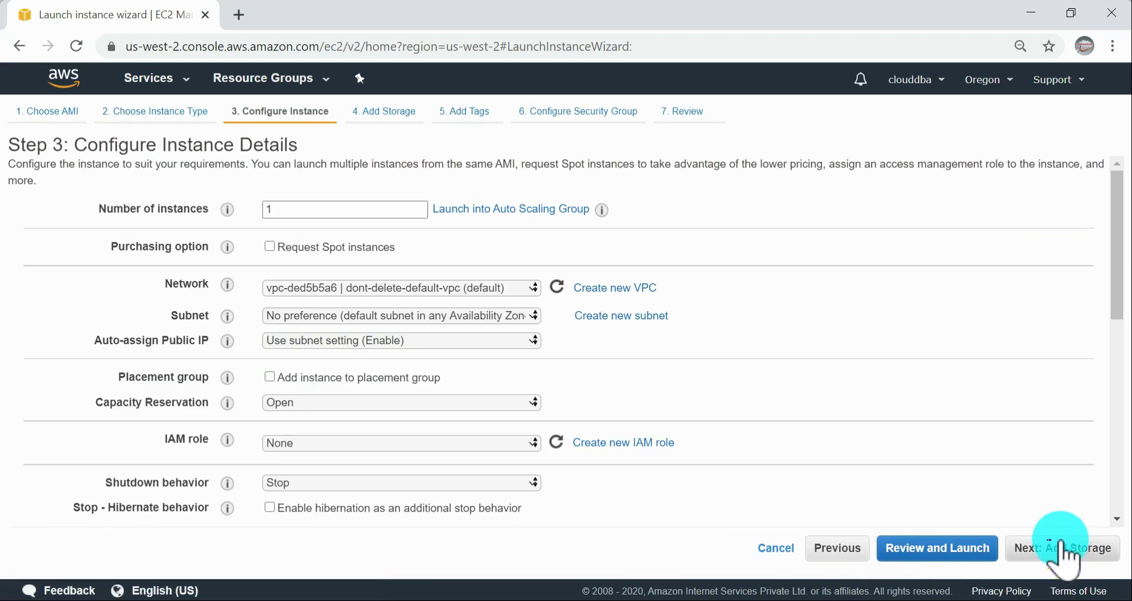
{"action": "left_click", "coordinate": [840, 548]}
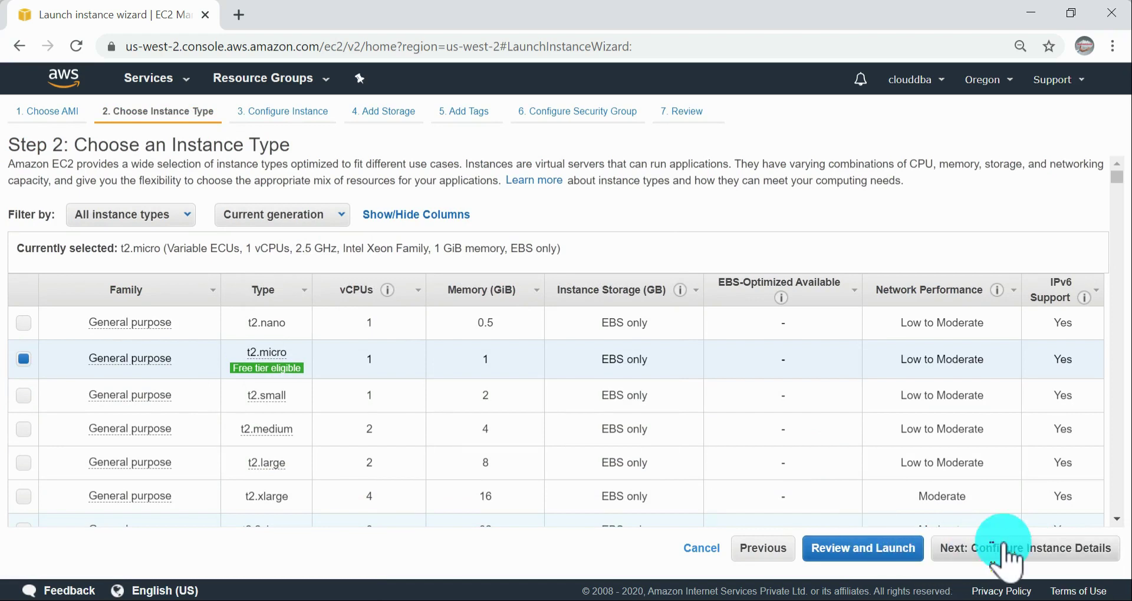
{"action": "left_click", "coordinate": [1026, 549]}
{"action": "left_click", "coordinate": [1050, 553]}
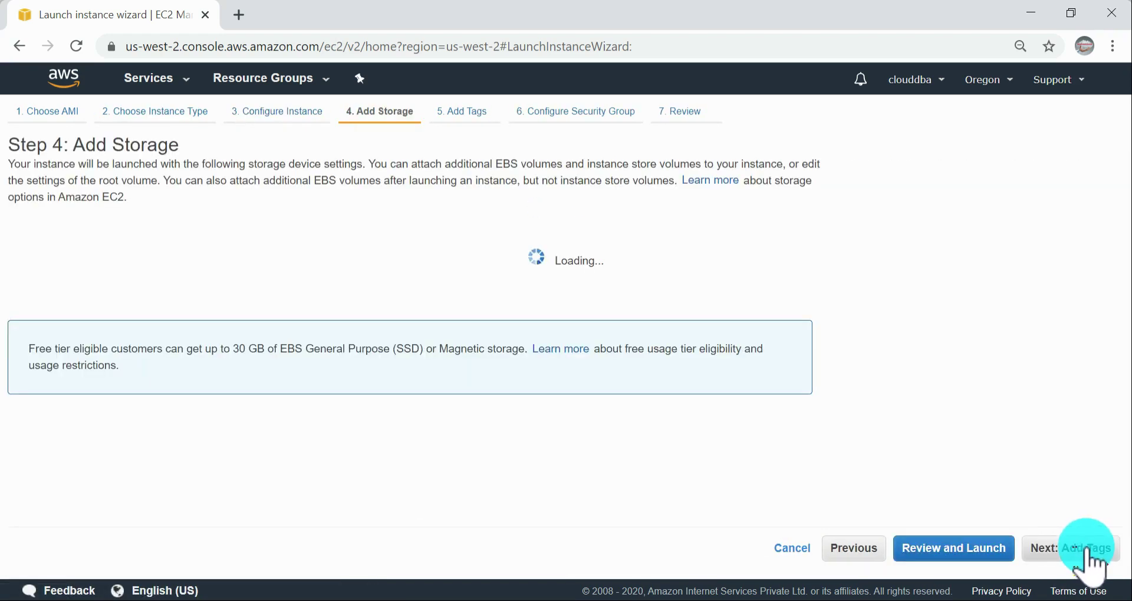
{"action": "left_click", "coordinate": [1045, 552]}
{"action": "left_click", "coordinate": [1059, 548]}
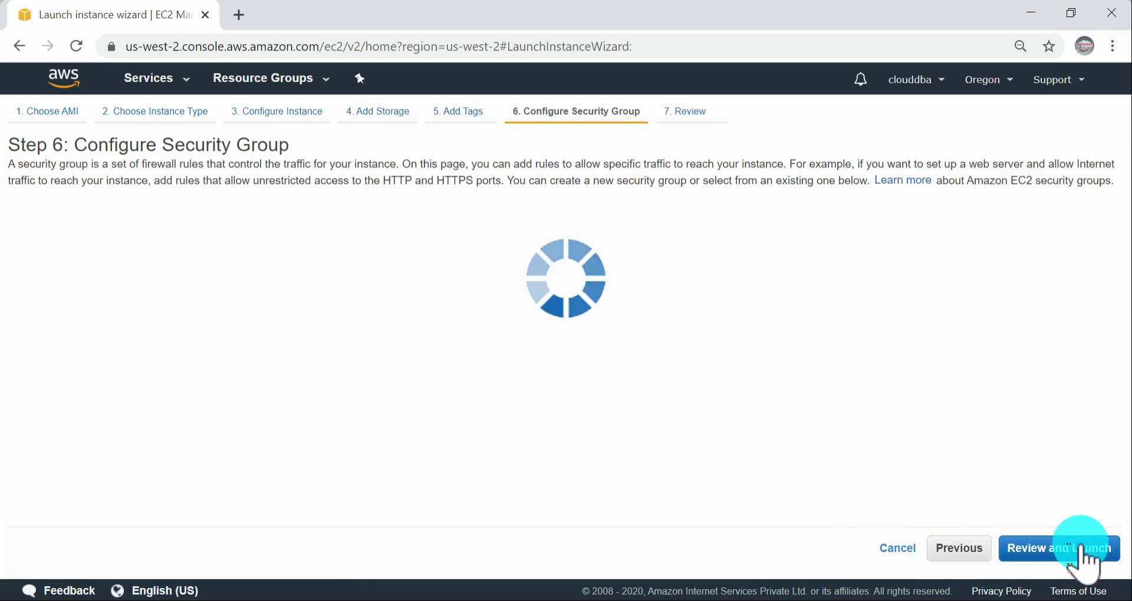
Step: Assign the existing security group jeyfreecloud to the instance and proceed to the launch review
{"action": "left_click", "coordinate": [390, 227]}
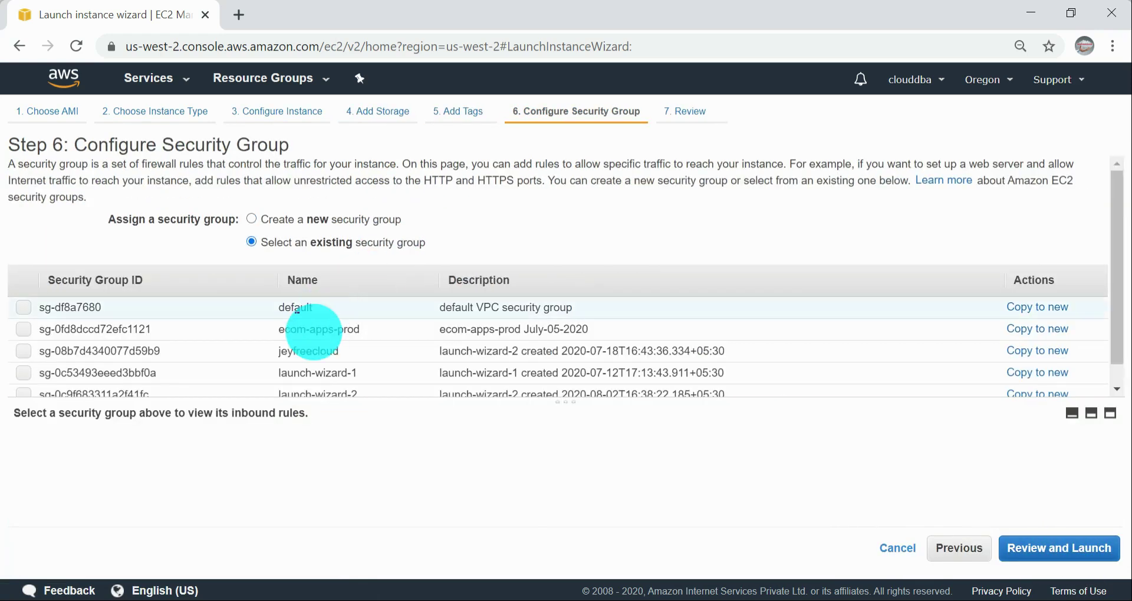
{"action": "left_click", "coordinate": [311, 352]}
{"action": "left_click", "coordinate": [1047, 551]}
Step: Launch the instance with the existing key pair jeyfreecloud, acknowledging access to its private key file, and view the instances list
{"action": "left_click", "coordinate": [1085, 548]}
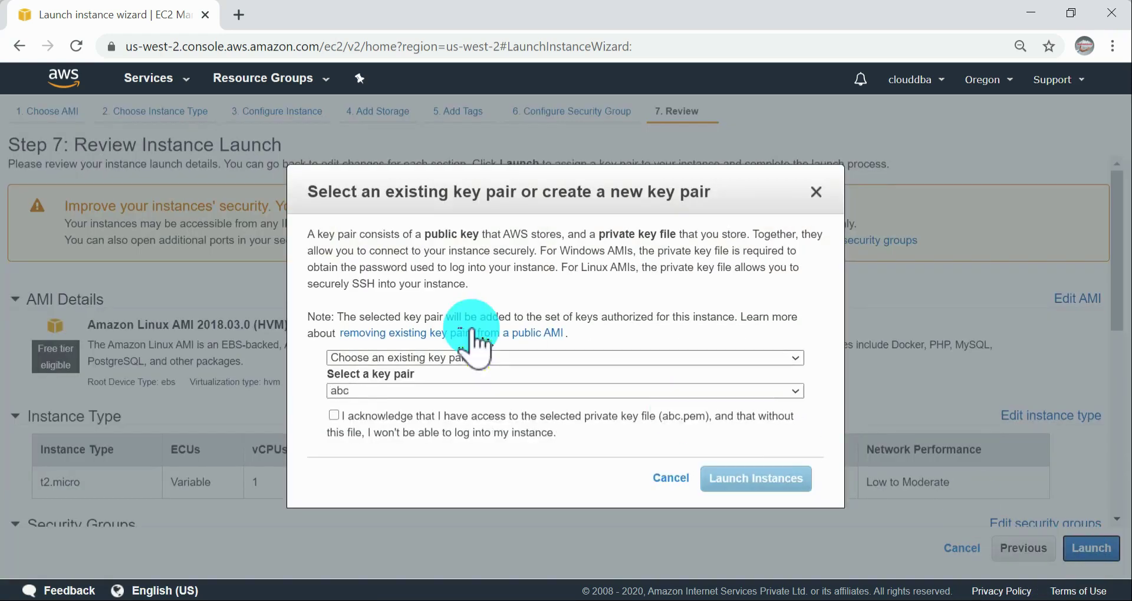
{"action": "left_click", "coordinate": [407, 392]}
{"action": "left_click", "coordinate": [377, 477]}
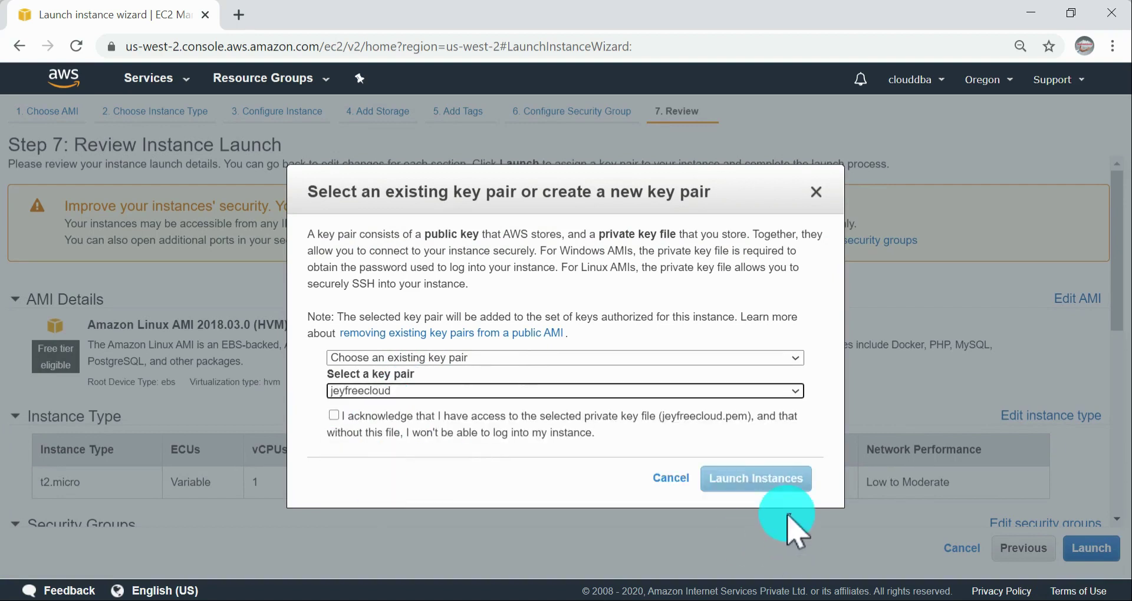
{"action": "left_click", "coordinate": [493, 433]}
{"action": "left_click", "coordinate": [775, 501]}
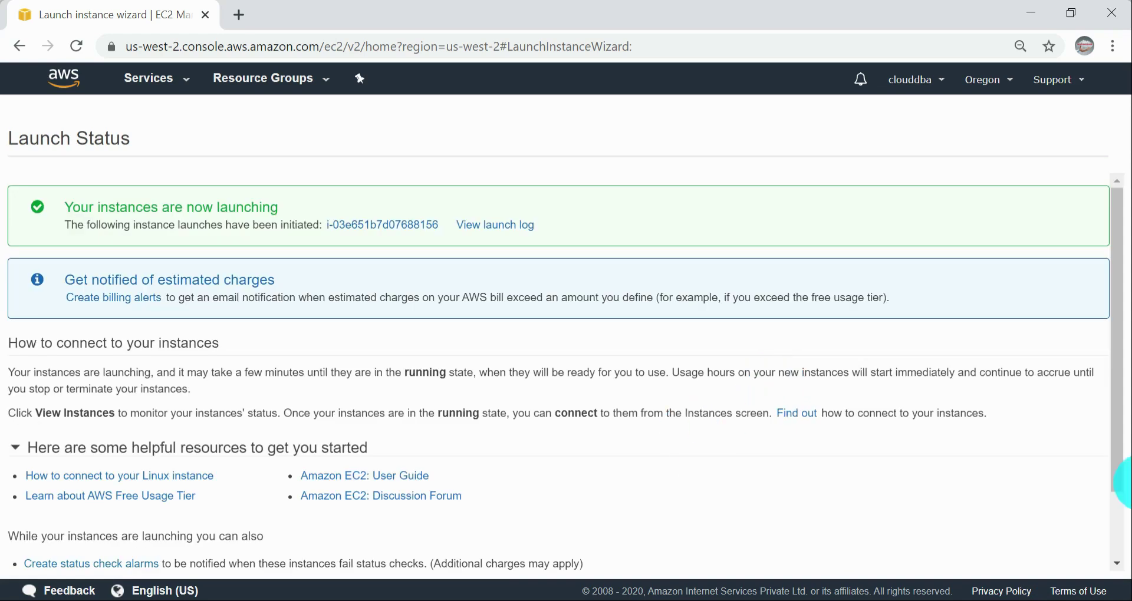
{"action": "scroll", "coordinate": [1001, 404], "scroll_direction": "down", "scroll_amount": 2}
{"action": "left_click", "coordinate": [1071, 563]}
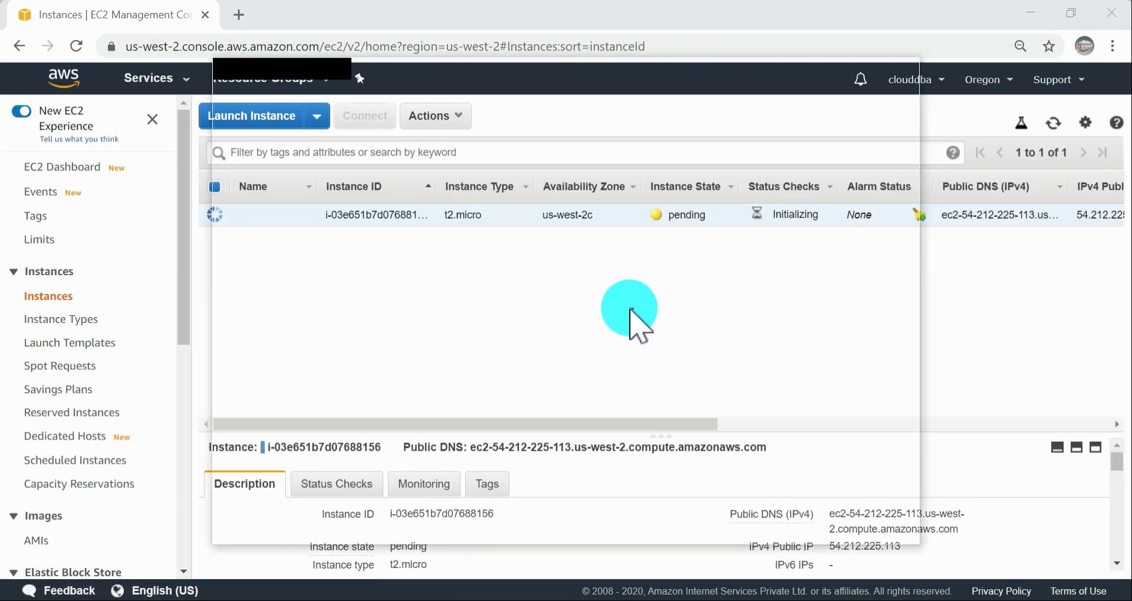
Step: Return to the EBS documentation and open the guide page on attaching a volume to multiple instances
{"action": "key", "text": "alt+Tab"}
{"action": "left_click", "coordinate": [632, 303]}
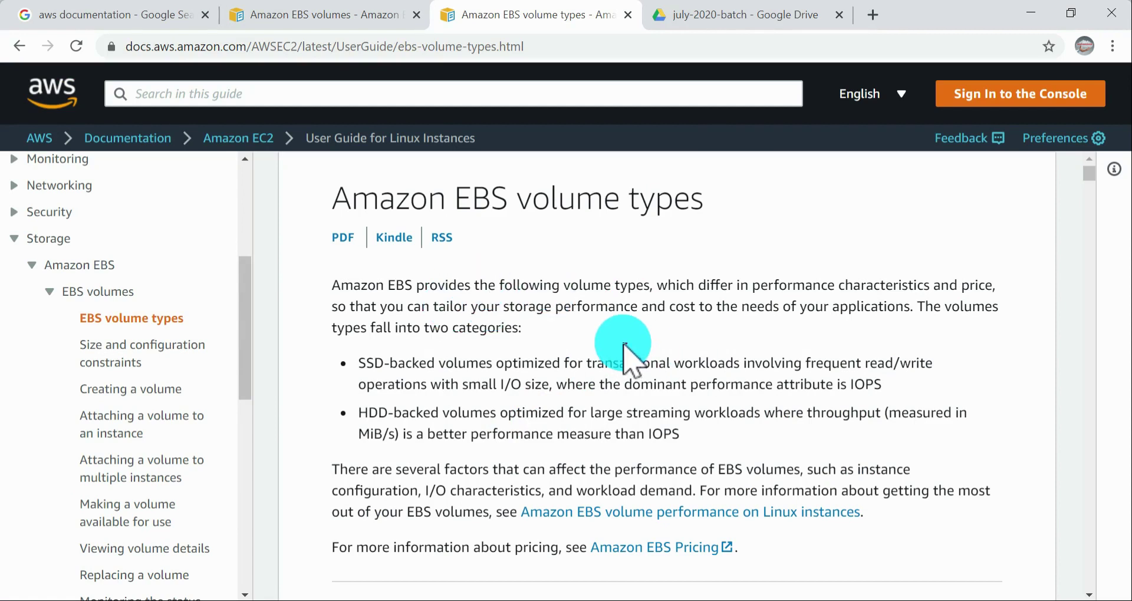
{"action": "scroll", "coordinate": [201, 313], "scroll_direction": "down", "scroll_amount": 2}
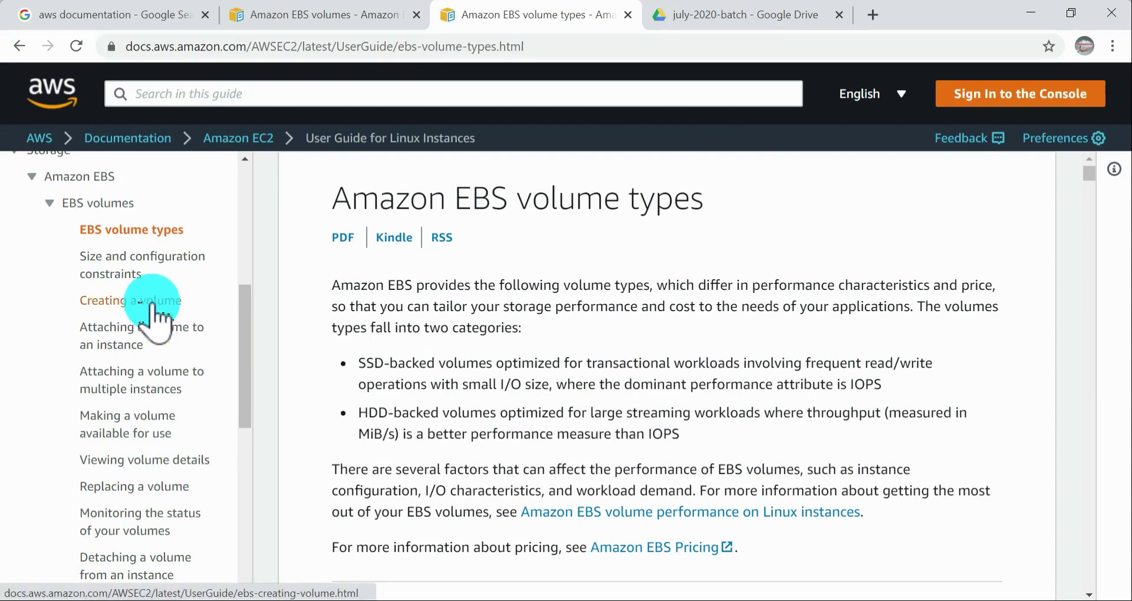
{"action": "left_click", "coordinate": [153, 385]}
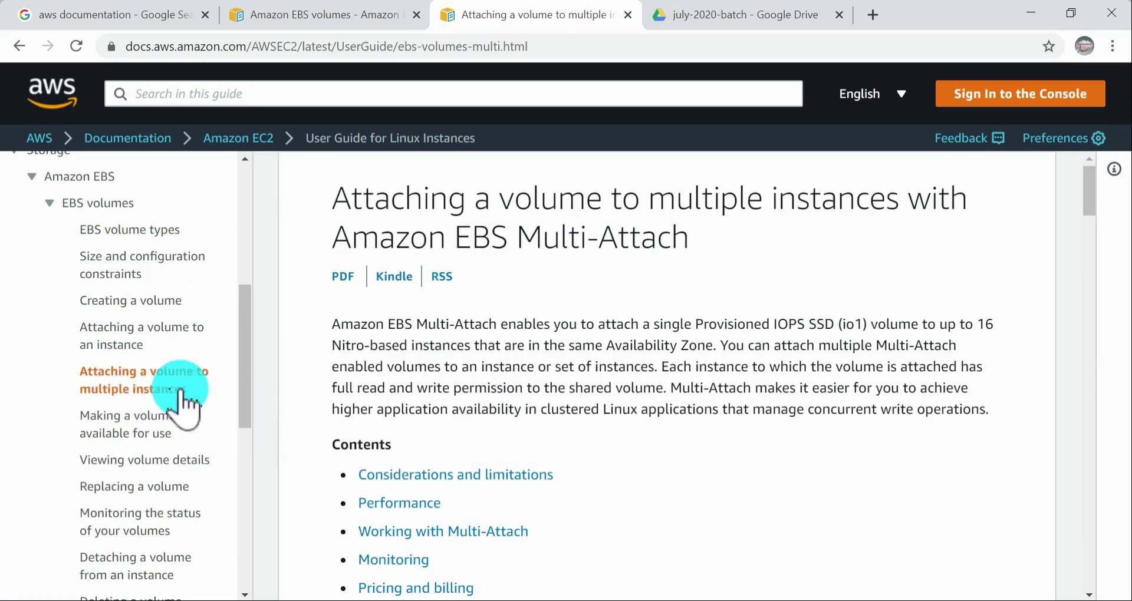
Step: Examine the console procedure for enabling Multi-Attach during volume creation, highlighting the Multi-Attach and Provisioned IOPS SSD (io1) instructions
{"action": "scroll", "coordinate": [467, 384], "scroll_direction": "down", "scroll_amount": 1}
{"action": "scroll", "coordinate": [632, 445], "scroll_direction": "down", "scroll_amount": 18}
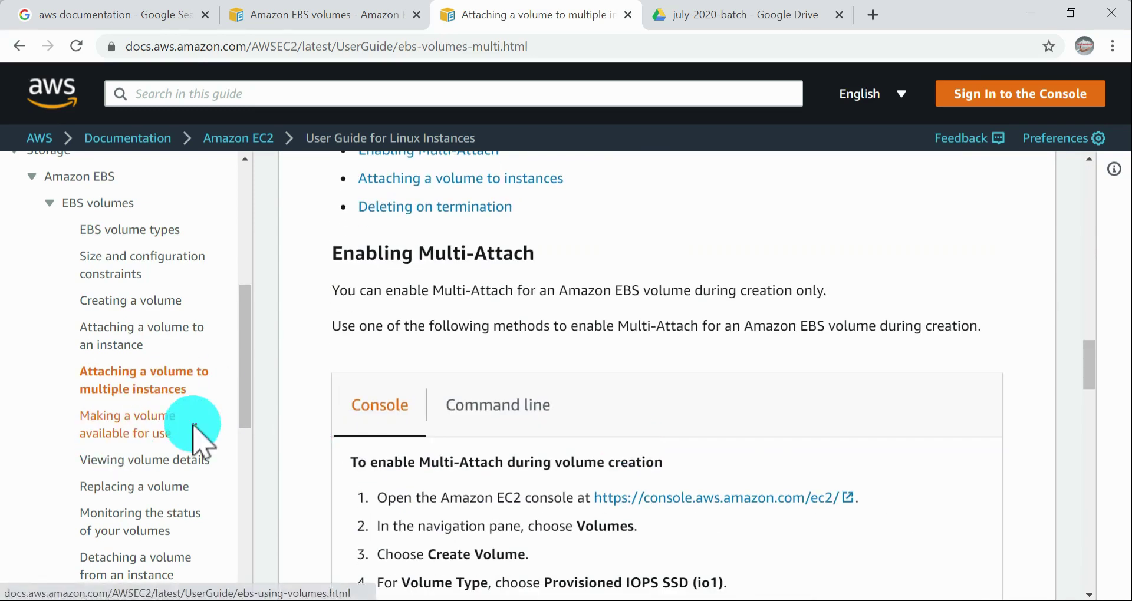
{"action": "scroll", "coordinate": [192, 466], "scroll_direction": "down", "scroll_amount": 1}
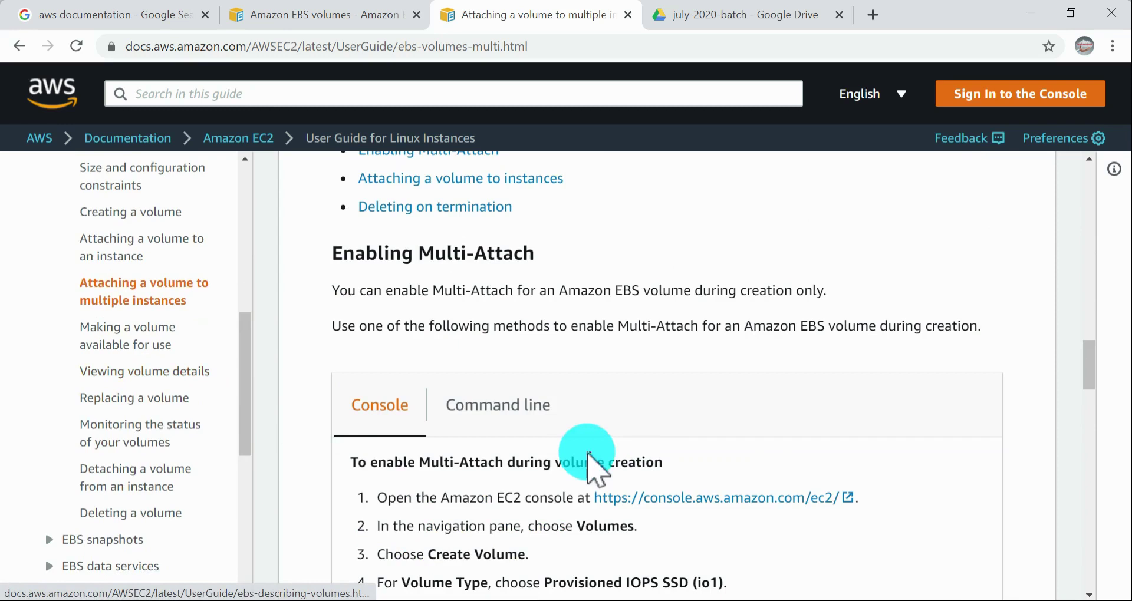
{"action": "scroll", "coordinate": [586, 456], "scroll_direction": "down", "scroll_amount": 6}
{"action": "scroll", "coordinate": [586, 457], "scroll_direction": "up", "scroll_amount": 4}
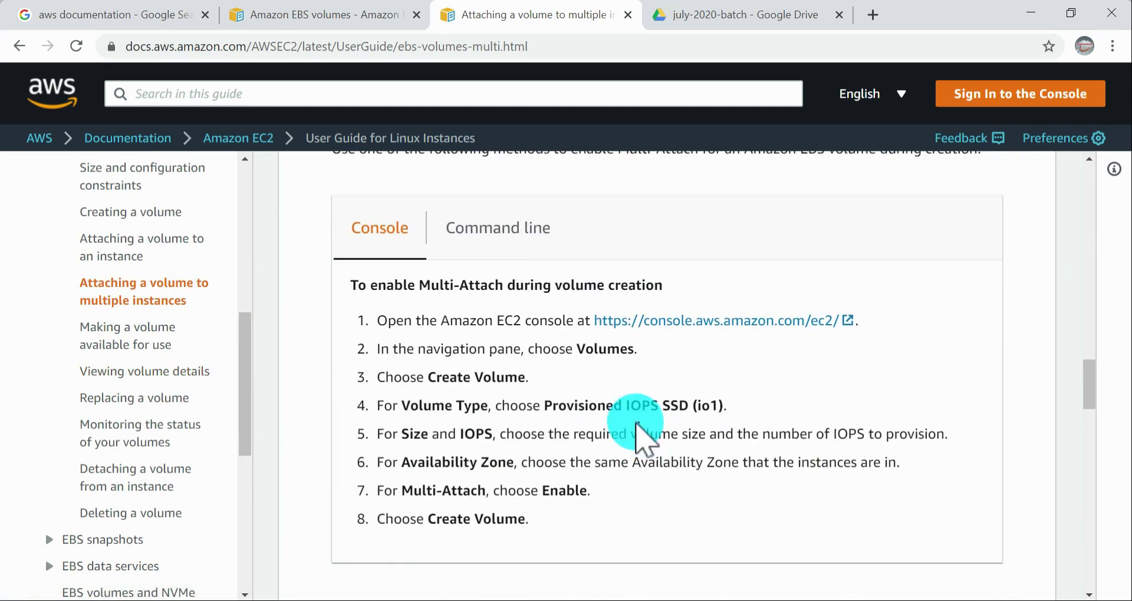
{"action": "left_click_drag", "start_coordinate": [413, 491], "coordinate": [619, 506]}
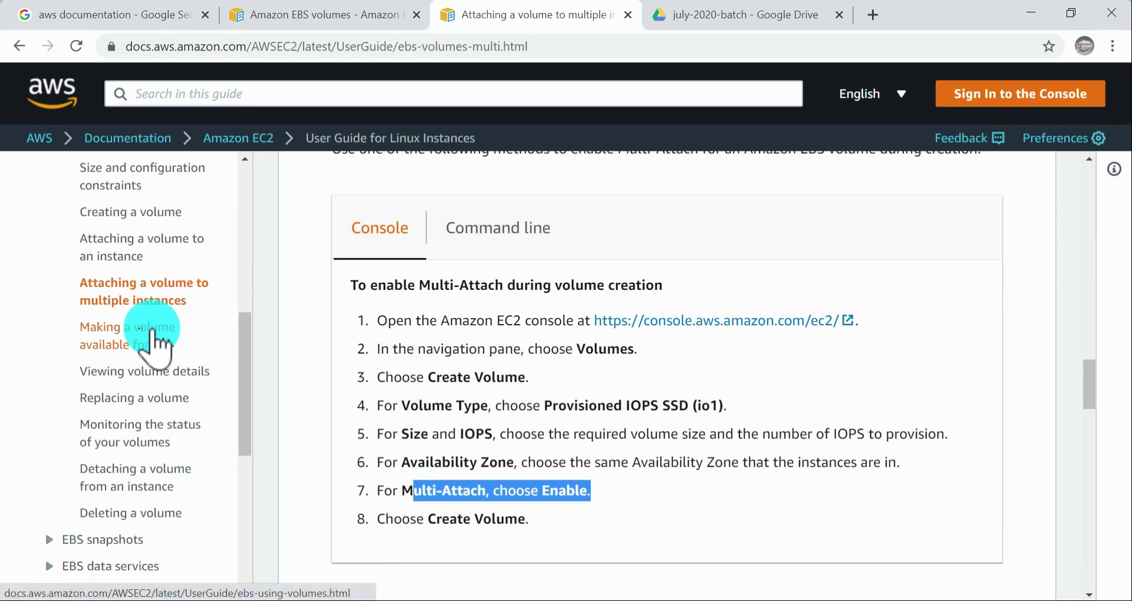
{"action": "left_click_drag", "start_coordinate": [576, 405], "coordinate": [754, 411]}
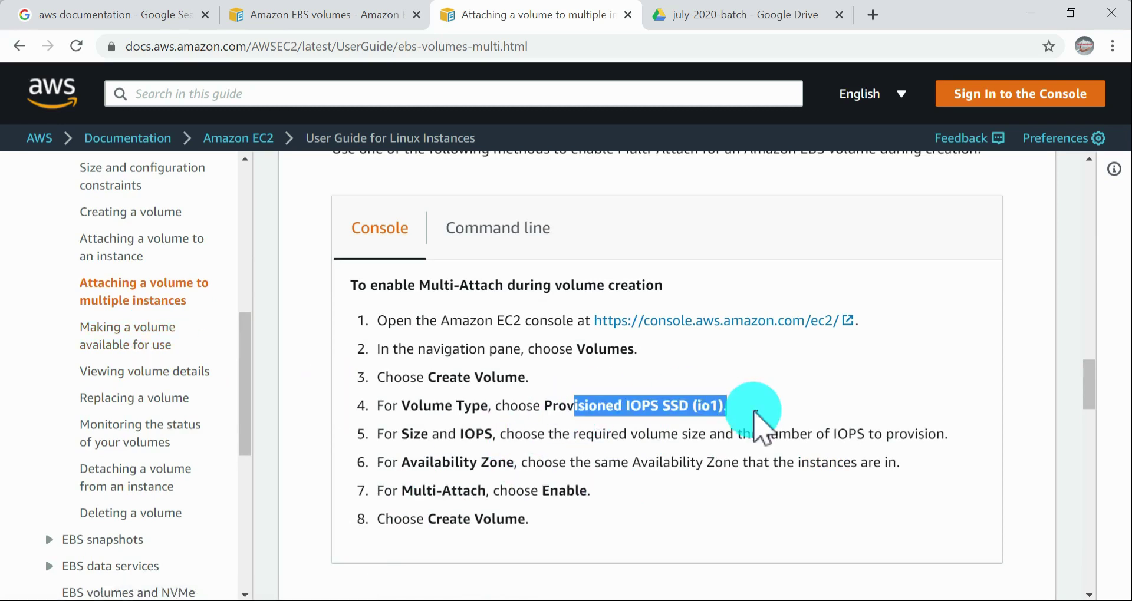
Step: Open the guide page on making a volume available for use and review the lsblk, mkdir, mount and /etc/fstab instructions
{"action": "left_click", "coordinate": [481, 428]}
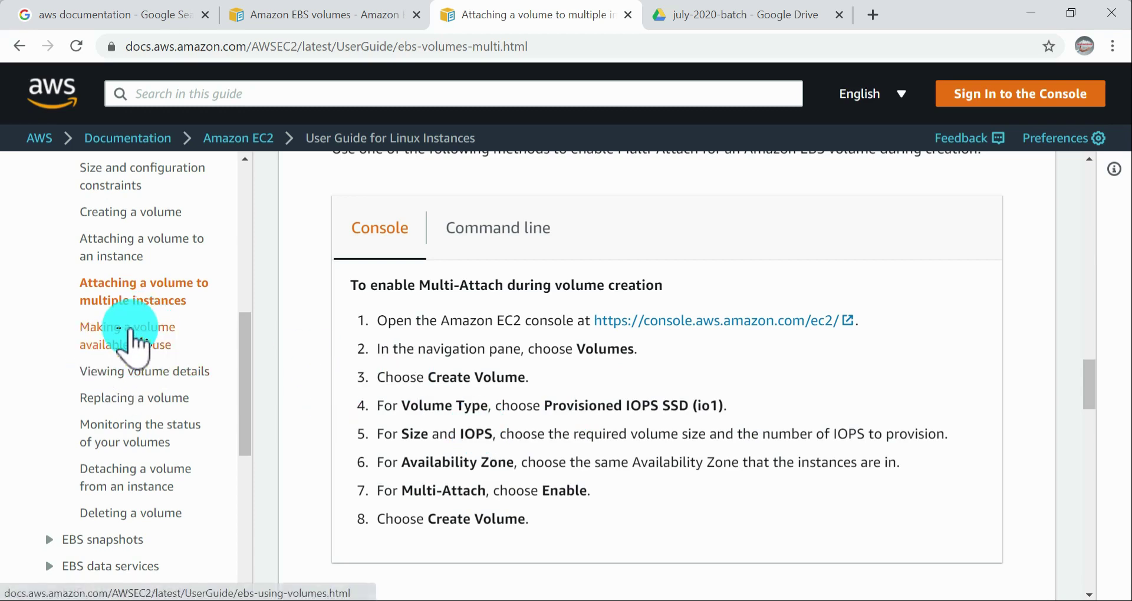
{"action": "left_click", "coordinate": [132, 325]}
{"action": "scroll", "coordinate": [627, 378], "scroll_direction": "down", "scroll_amount": 15}
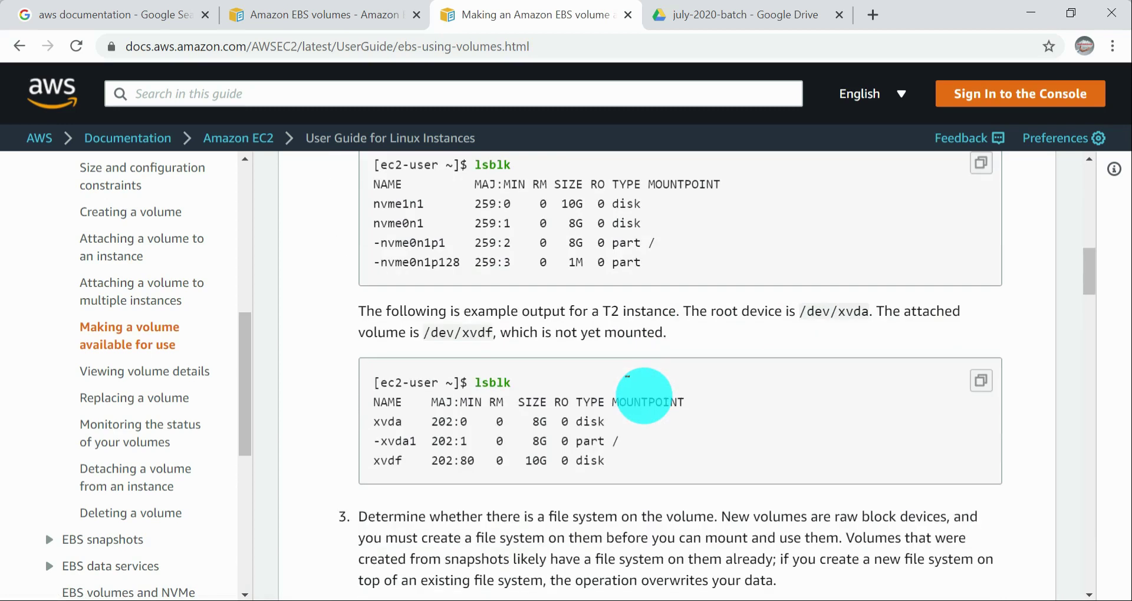
{"action": "scroll", "coordinate": [627, 377], "scroll_direction": "up", "scroll_amount": 3}
{"action": "scroll", "coordinate": [627, 377], "scroll_direction": "down", "scroll_amount": 12}
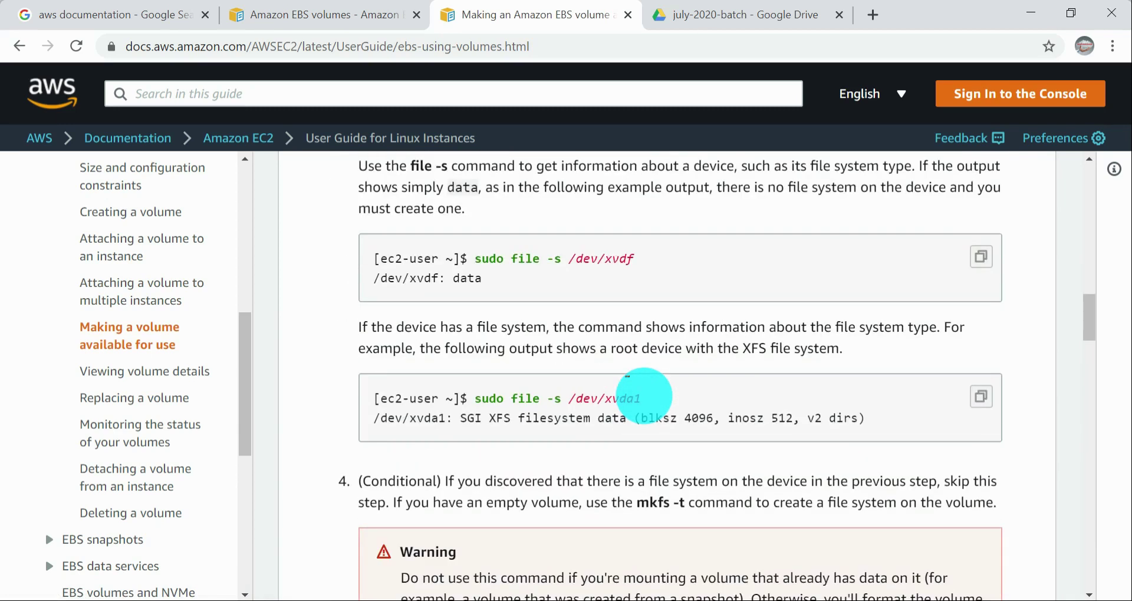
{"action": "scroll", "coordinate": [627, 378], "scroll_direction": "down", "scroll_amount": 9}
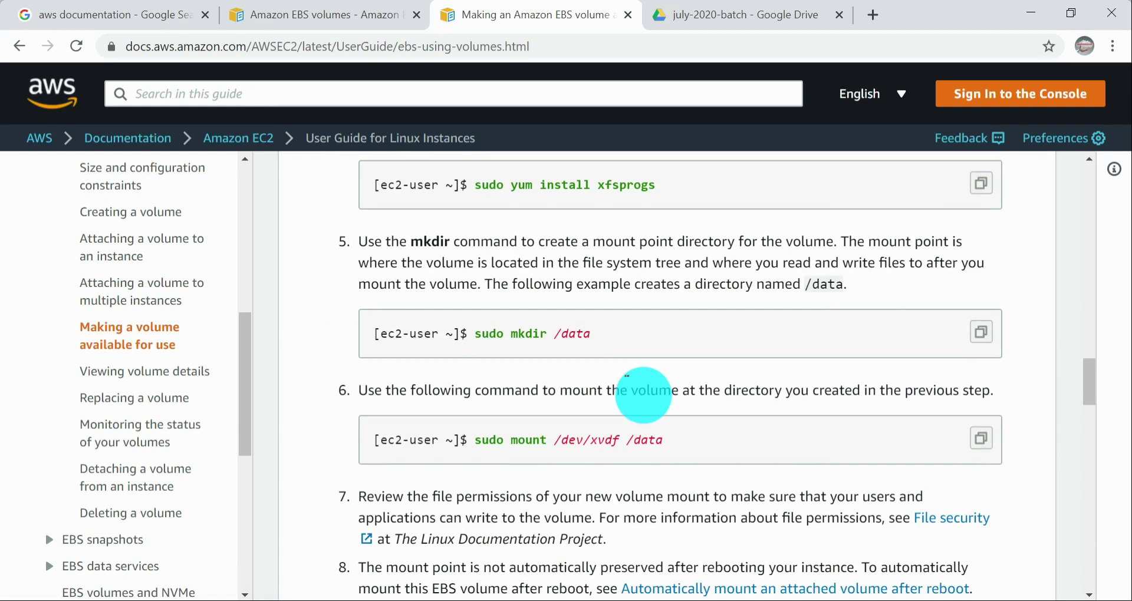
{"action": "scroll", "coordinate": [643, 393], "scroll_direction": "down", "scroll_amount": 13}
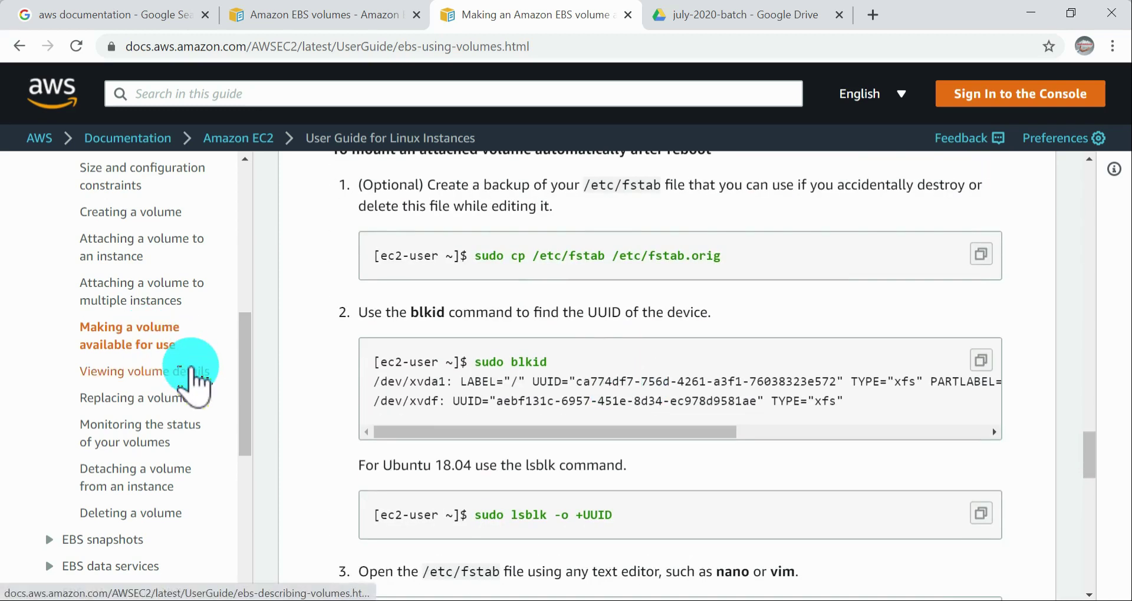
Step: Open the guide page on viewing volume details and read the console procedure for viewing volume information
{"action": "left_click", "coordinate": [186, 371]}
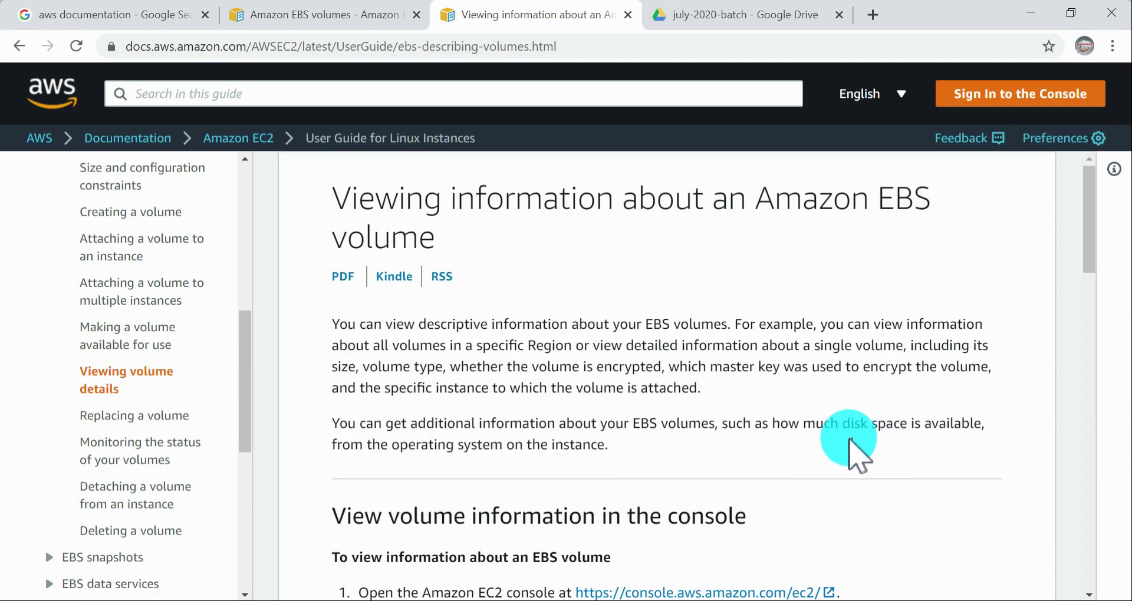
{"action": "scroll", "coordinate": [809, 420], "scroll_direction": "down", "scroll_amount": 3}
{"action": "scroll", "coordinate": [807, 417], "scroll_direction": "down", "scroll_amount": 3}
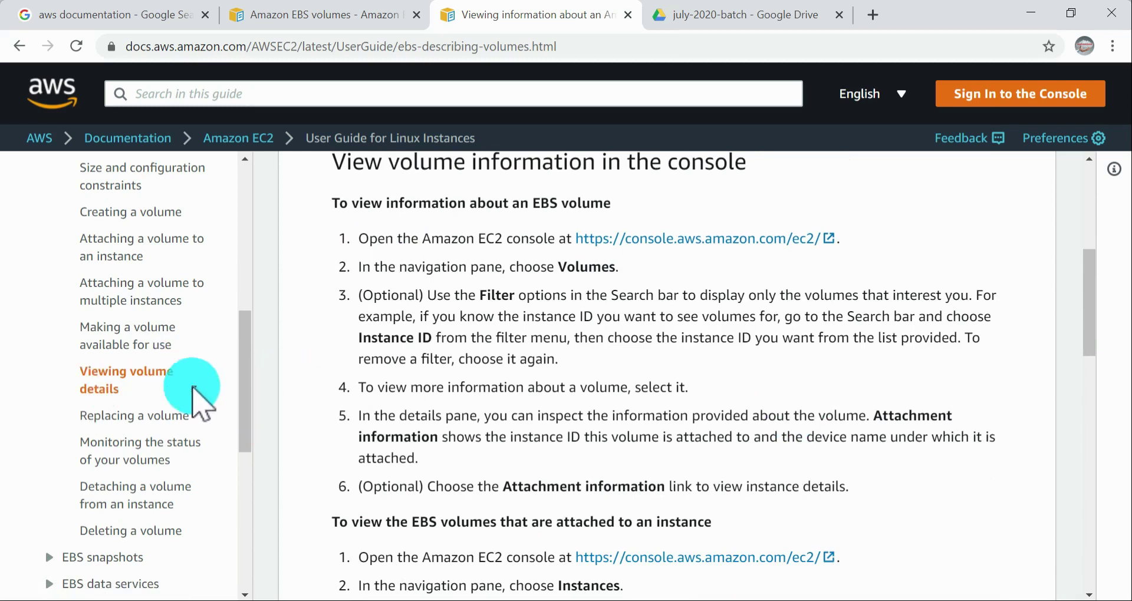
Step: Open the page on replacing a volume, and review the page on monitoring the status of your volumes
{"action": "left_click", "coordinate": [108, 419]}
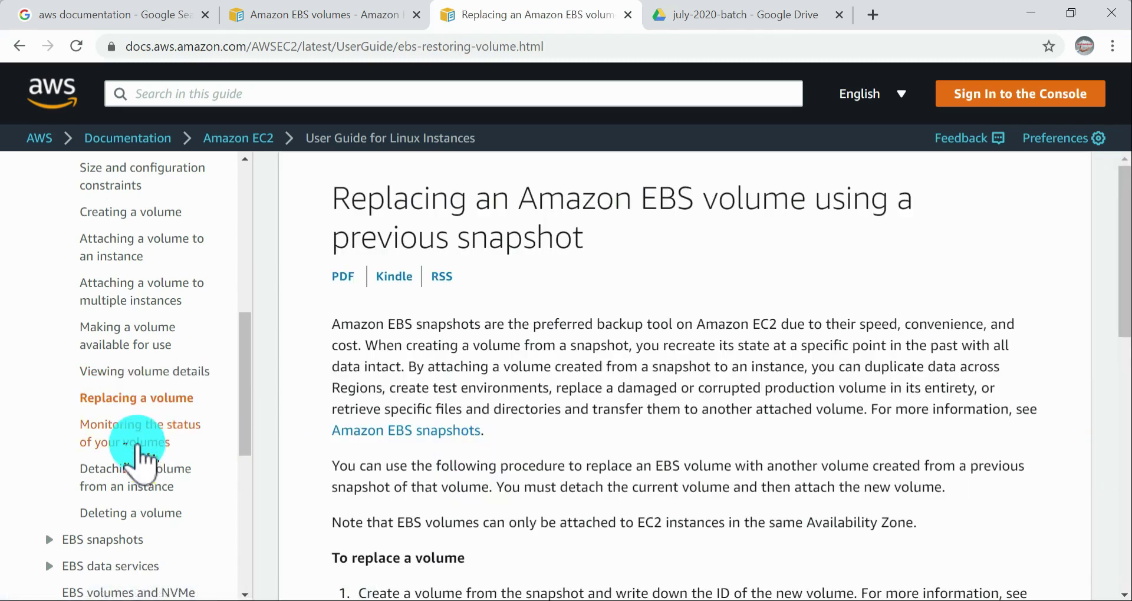
{"action": "left_click", "coordinate": [139, 438]}
{"action": "scroll", "coordinate": [548, 478], "scroll_direction": "down", "scroll_amount": 2}
{"action": "scroll", "coordinate": [552, 476], "scroll_direction": "down", "scroll_amount": 20}
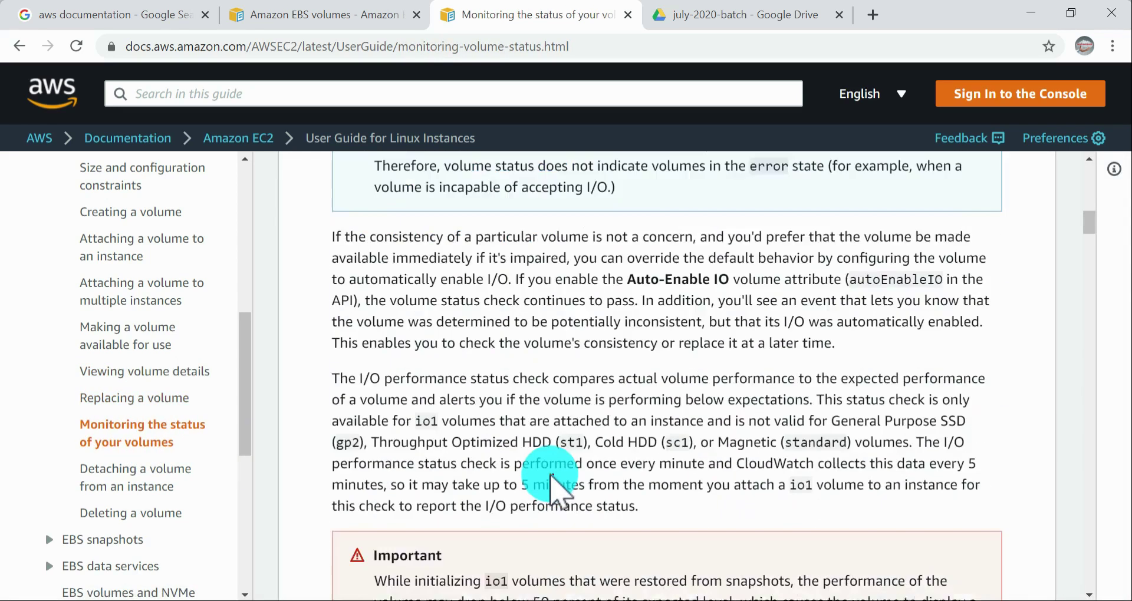
{"action": "scroll", "coordinate": [534, 454], "scroll_direction": "down", "scroll_amount": 10}
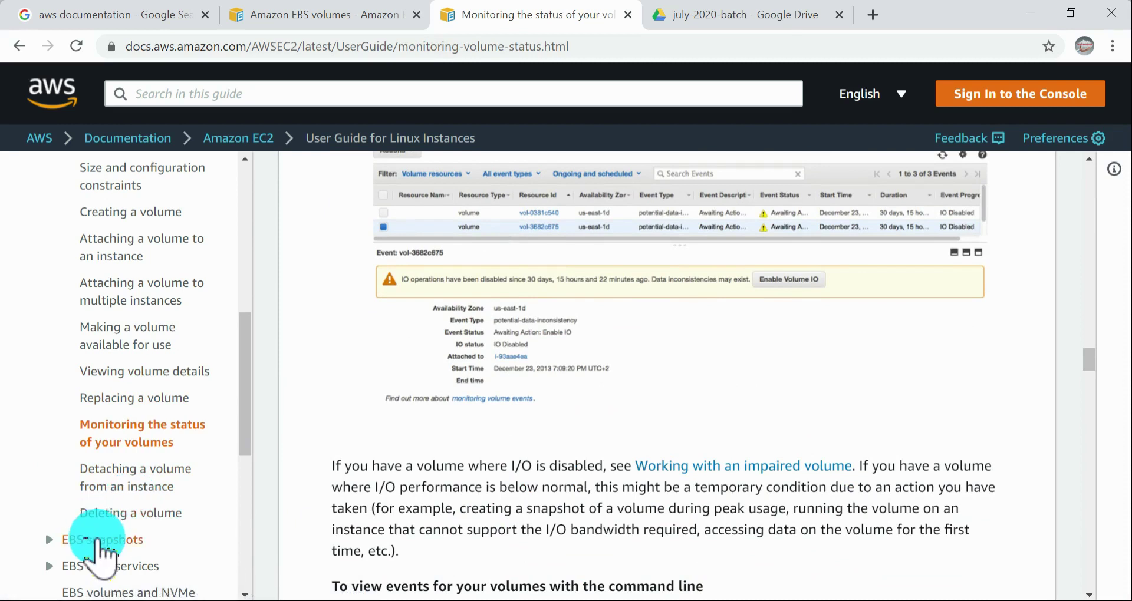
Step: Expand the EBS snapshots and EBS data services sections of the guide contents and look over the storage topics
{"action": "scroll", "coordinate": [88, 530], "scroll_direction": "down", "scroll_amount": 3}
{"action": "left_click", "coordinate": [55, 360]}
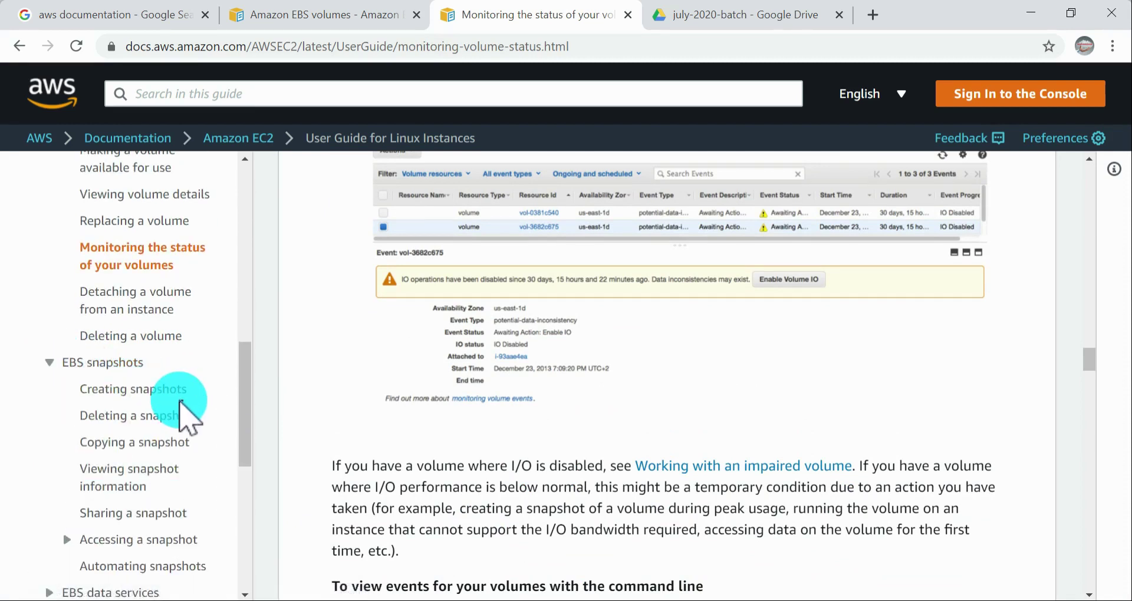
{"action": "scroll", "coordinate": [180, 404], "scroll_direction": "down", "scroll_amount": 4}
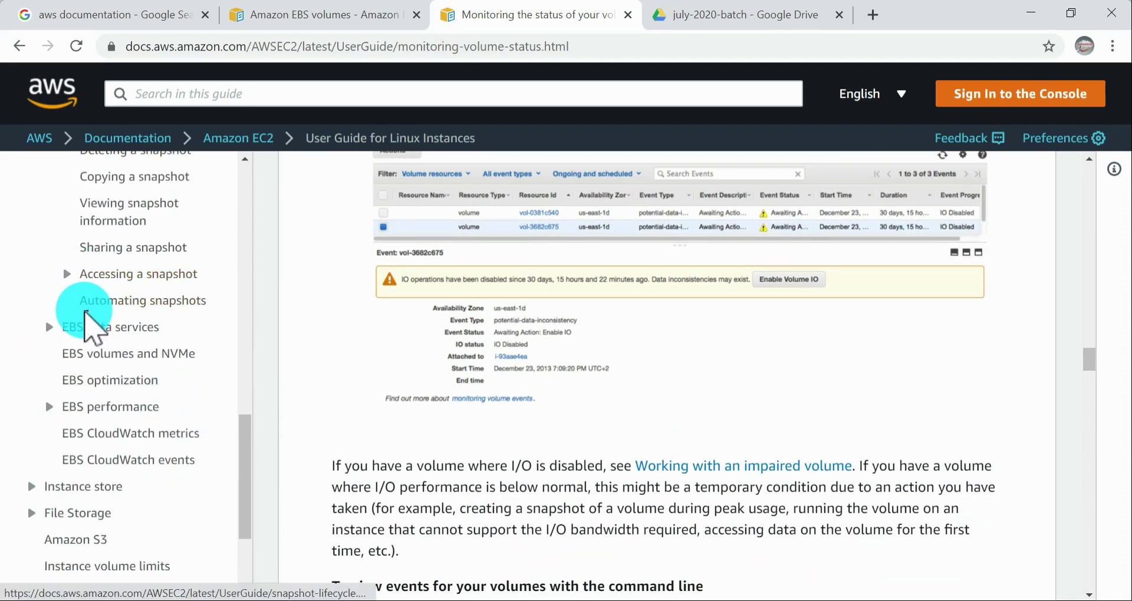
{"action": "left_click", "coordinate": [49, 327]}
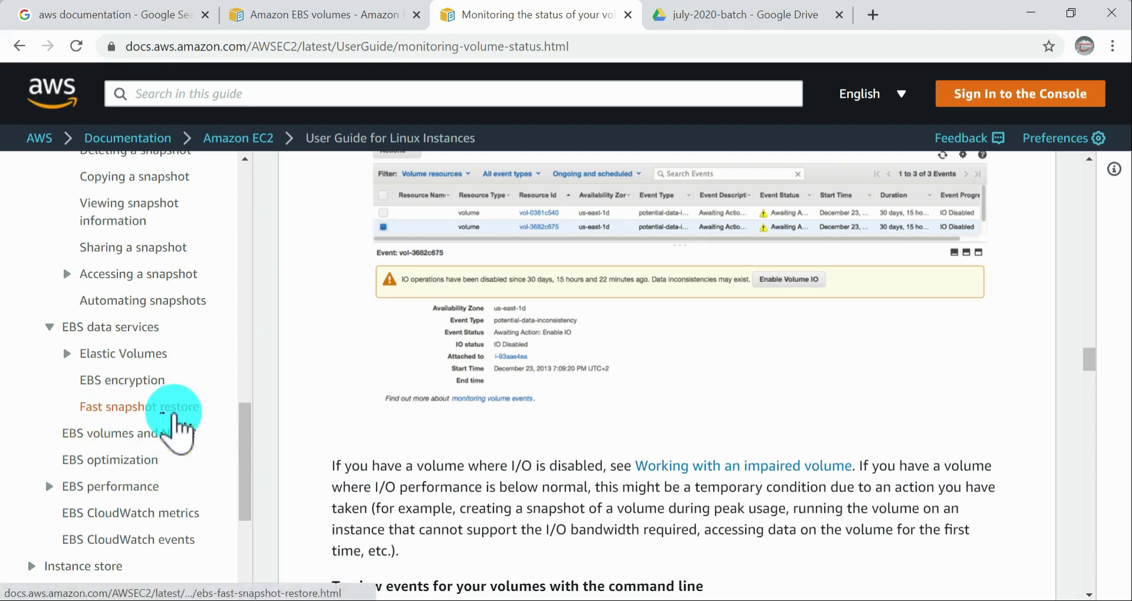
{"action": "scroll", "coordinate": [124, 449], "scroll_direction": "down", "scroll_amount": 4}
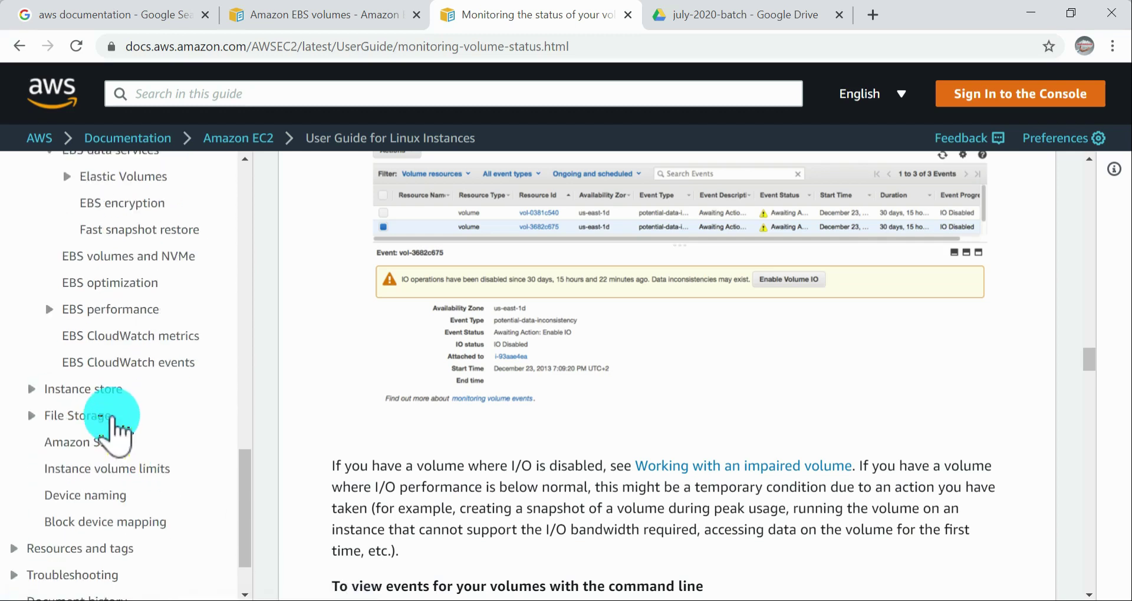
{"action": "scroll", "coordinate": [118, 424], "scroll_direction": "up", "scroll_amount": 12}
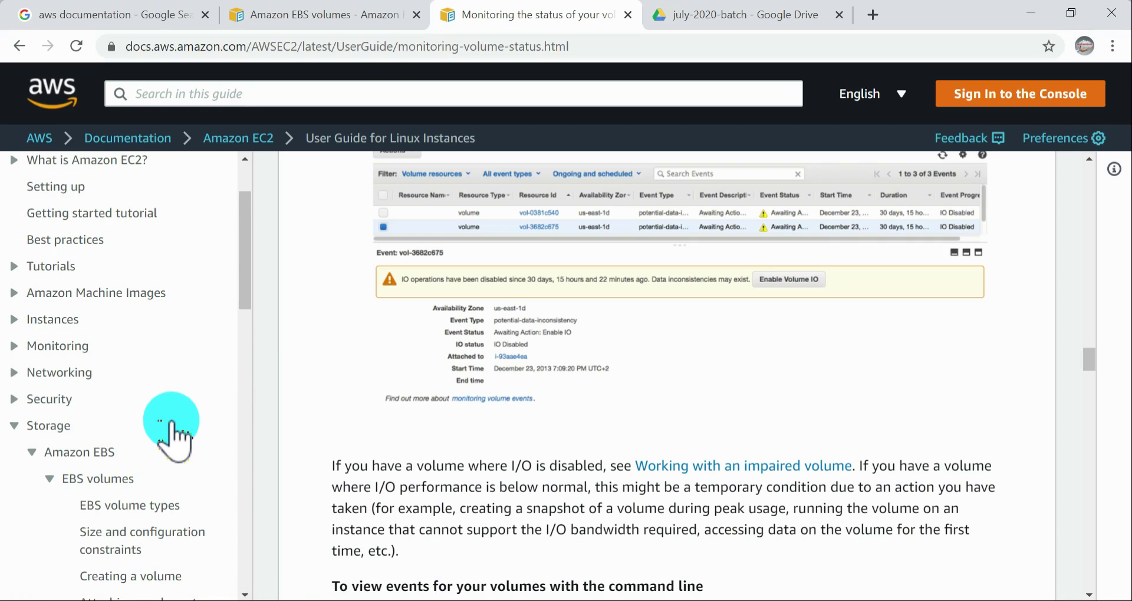
Step: Switch to the online meeting window, check its chat, and minimize it to return to the documentation
{"action": "left_click", "coordinate": [549, 599]}
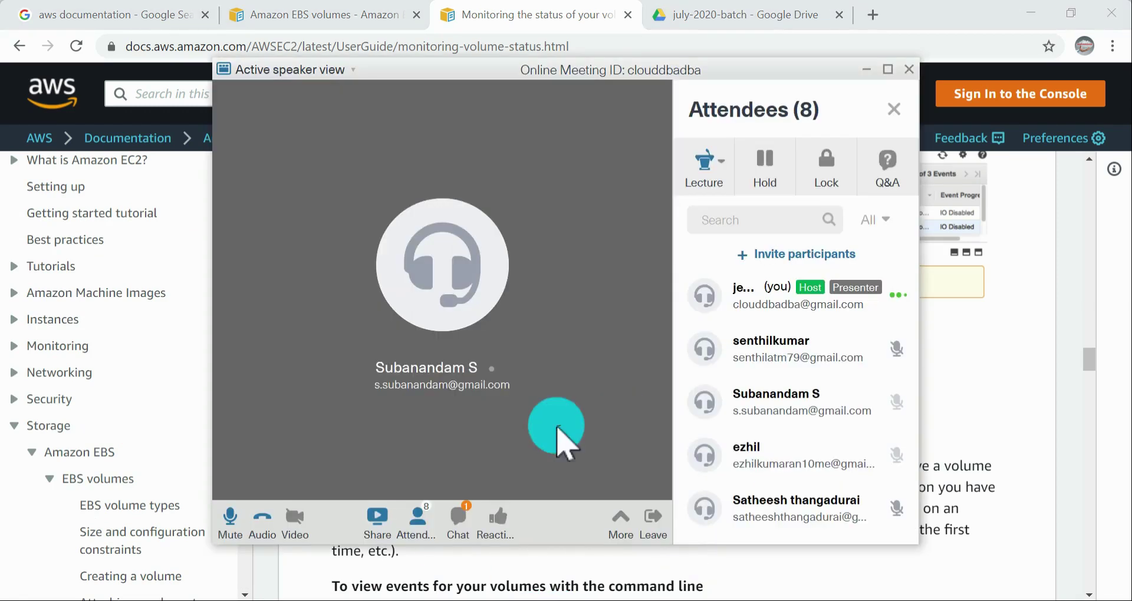
{"action": "left_click", "coordinate": [458, 519]}
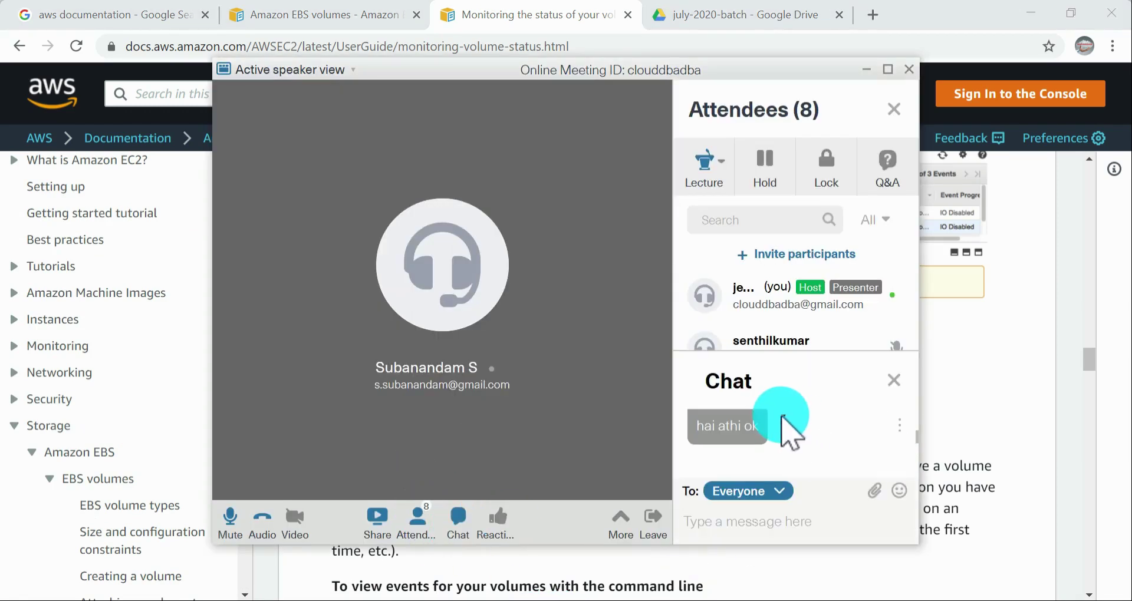
{"action": "left_click", "coordinate": [892, 377]}
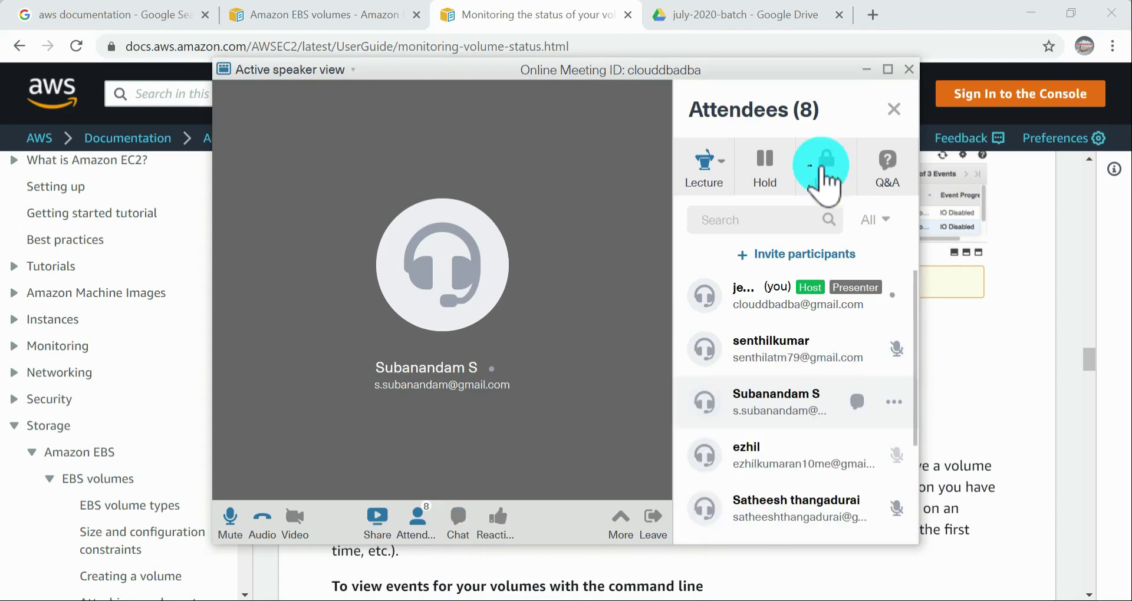
{"action": "left_click", "coordinate": [867, 69]}
{"action": "left_click", "coordinate": [685, 386]}
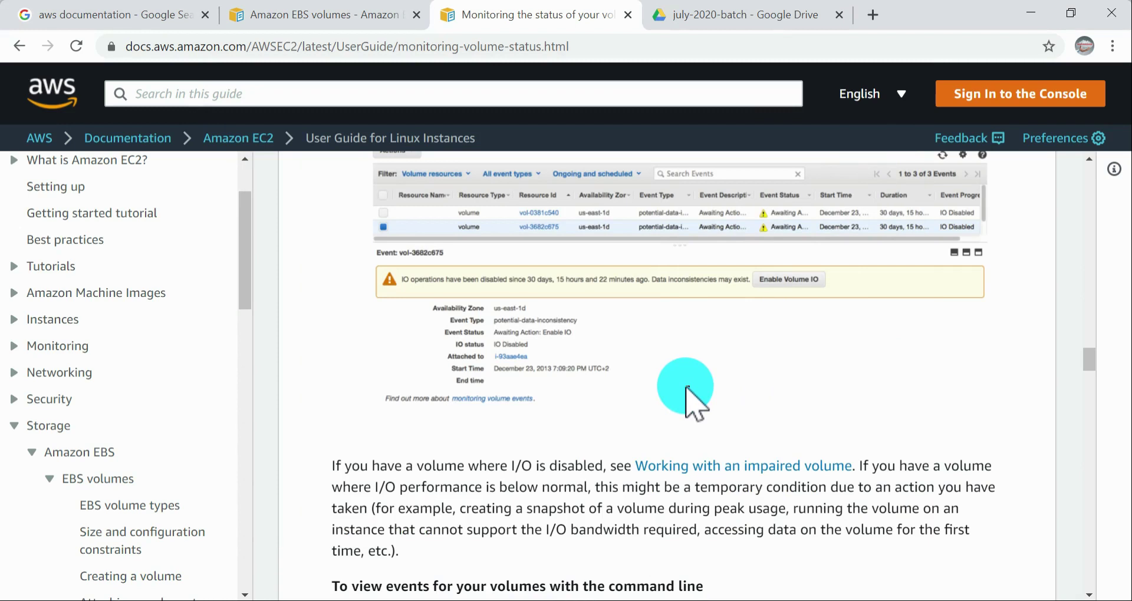
Step: Open the EBS volume types page, return to the EBS volumes overview, and read its introduction and volume type summary
{"action": "scroll", "coordinate": [93, 416], "scroll_direction": "down", "scroll_amount": 3}
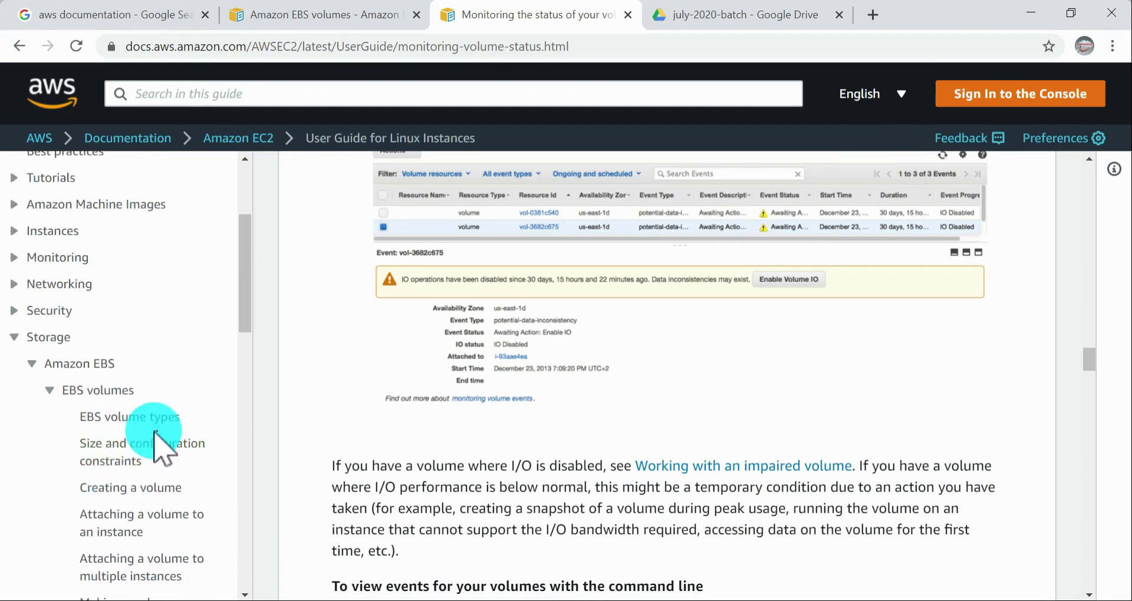
{"action": "left_click", "coordinate": [129, 417]}
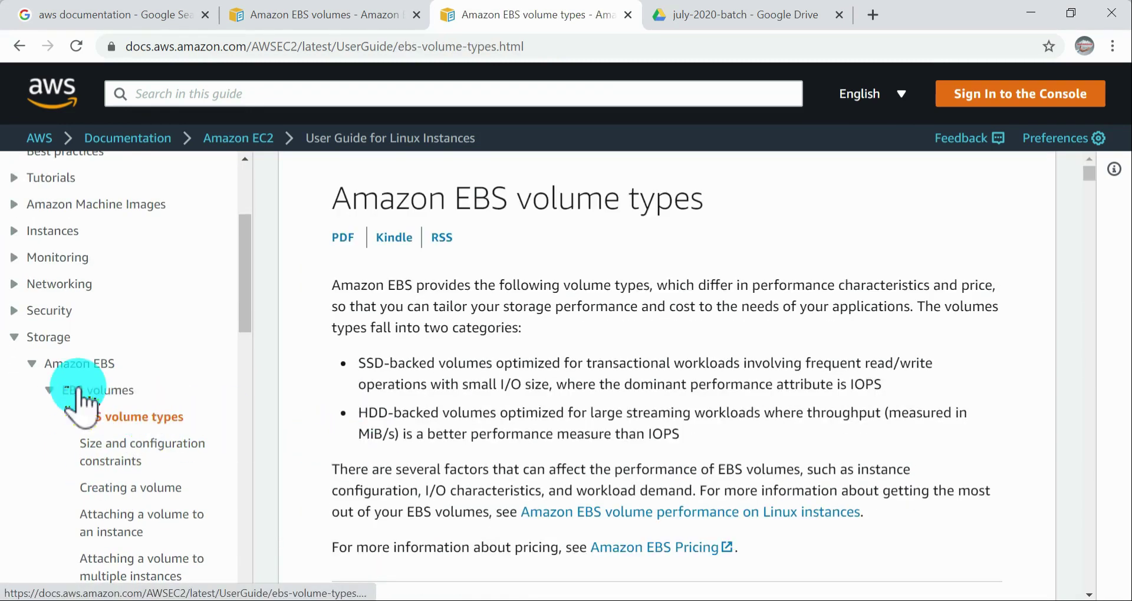
{"action": "left_click", "coordinate": [115, 390]}
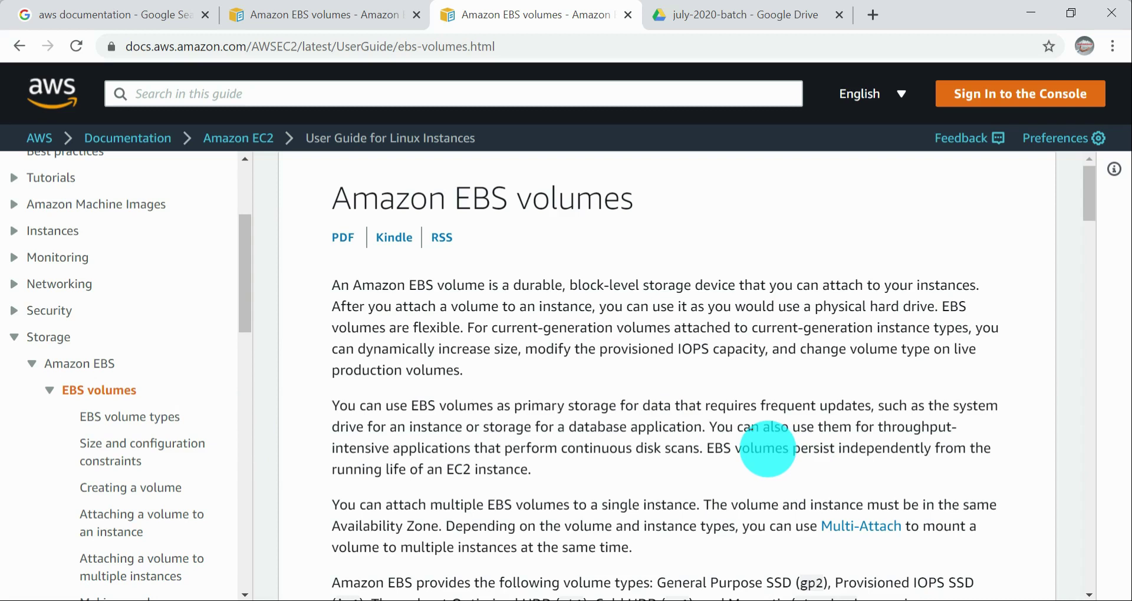
{"action": "scroll", "coordinate": [746, 427], "scroll_direction": "down", "scroll_amount": 1}
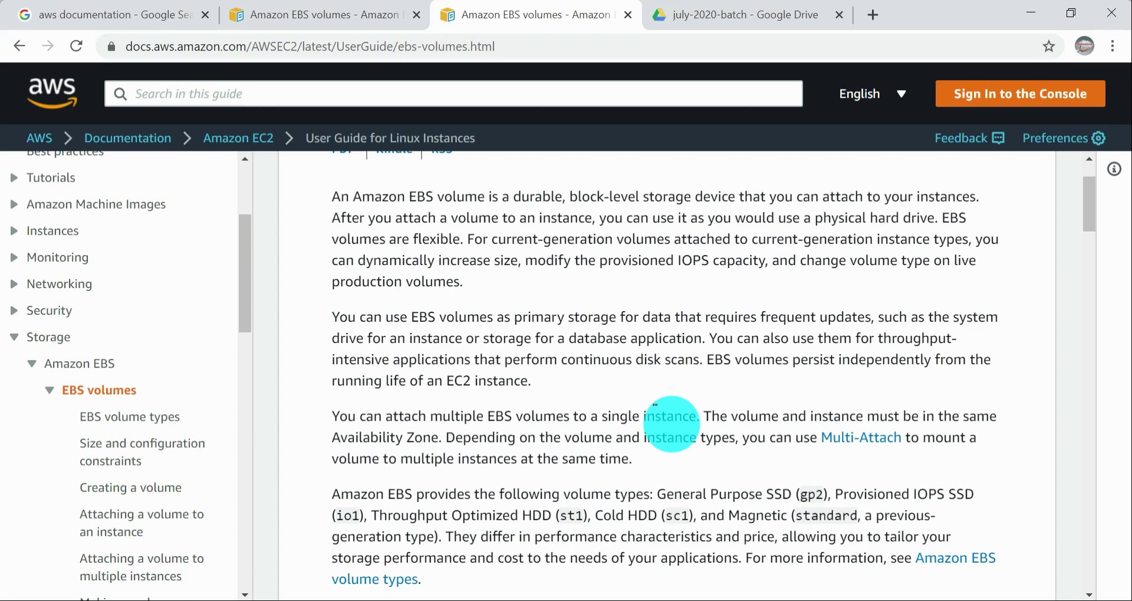
{"action": "scroll", "coordinate": [666, 424], "scroll_direction": "down", "scroll_amount": 5}
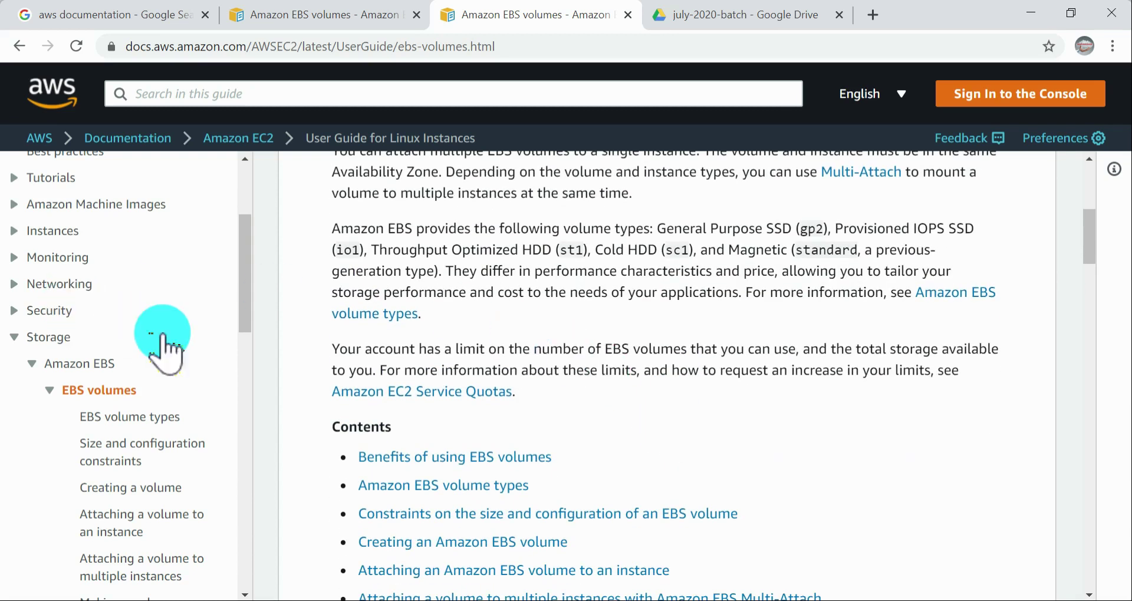
Step: Expand the Instances section of the guide contents and open the Instance types page
{"action": "scroll", "coordinate": [193, 366], "scroll_direction": "down", "scroll_amount": 15}
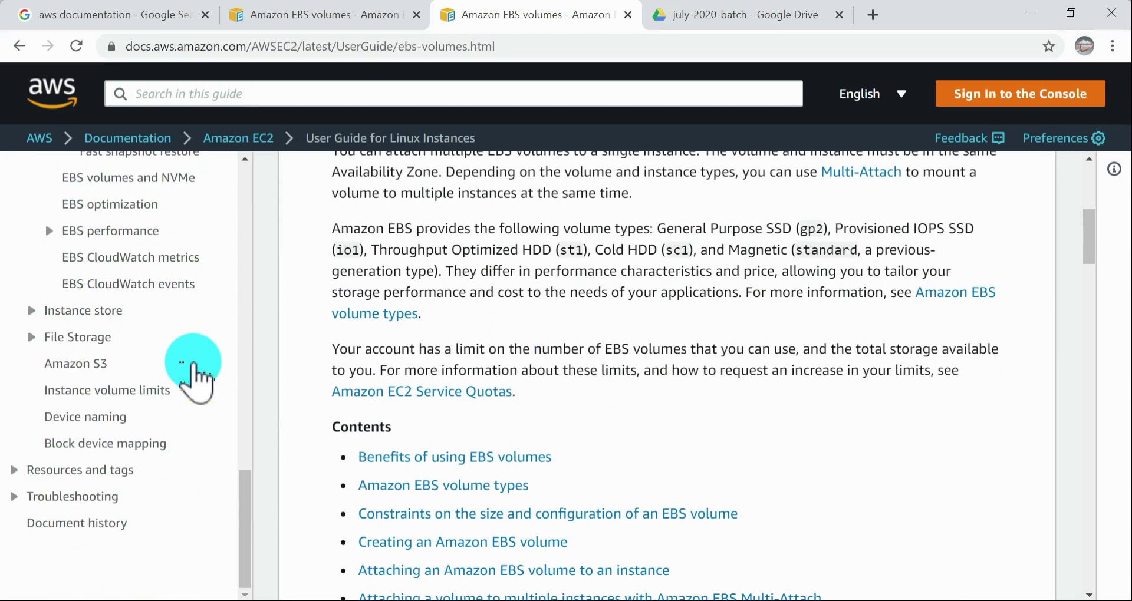
{"action": "scroll", "coordinate": [147, 348], "scroll_direction": "up", "scroll_amount": 8}
{"action": "scroll", "coordinate": [146, 295], "scroll_direction": "down", "scroll_amount": 5}
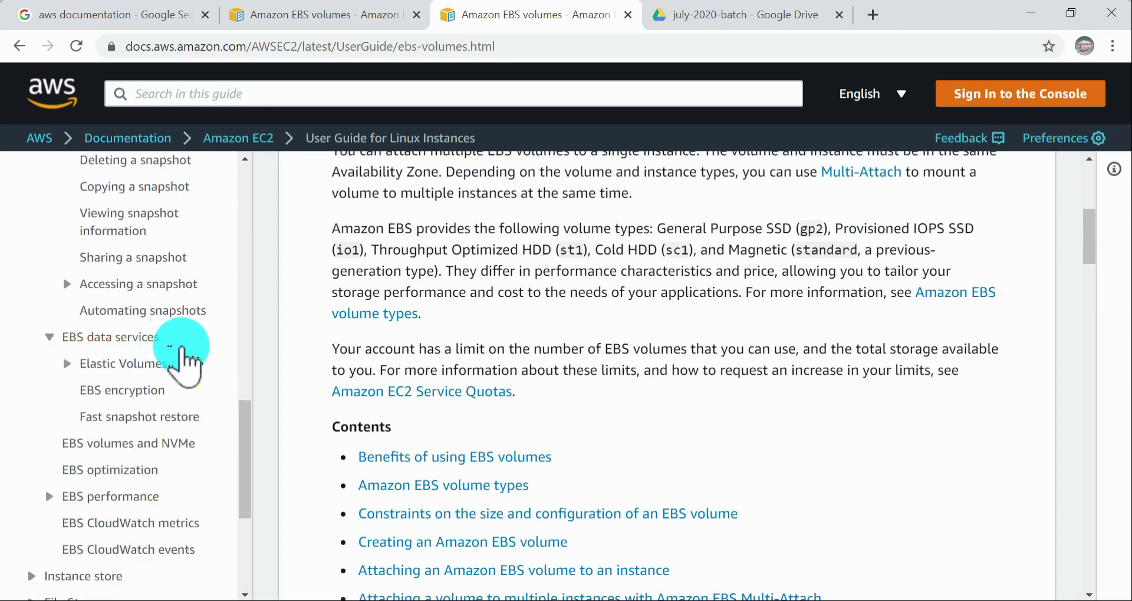
{"action": "scroll", "coordinate": [177, 354], "scroll_direction": "up", "scroll_amount": 5}
{"action": "scroll", "coordinate": [182, 362], "scroll_direction": "up", "scroll_amount": 6}
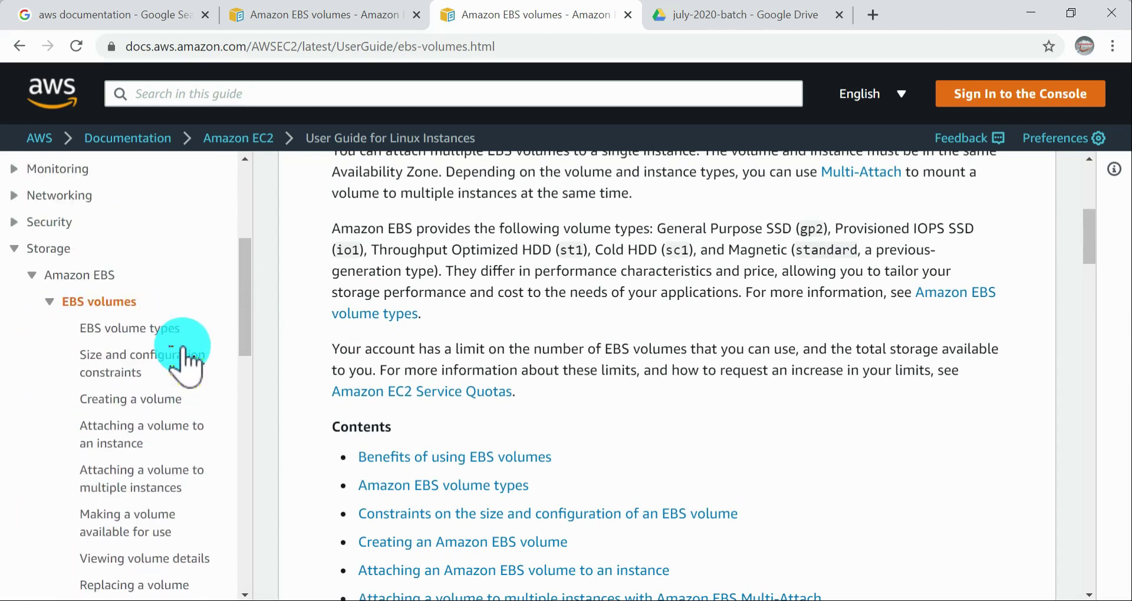
{"action": "scroll", "coordinate": [177, 354], "scroll_direction": "up", "scroll_amount": 3}
{"action": "scroll", "coordinate": [156, 383], "scroll_direction": "up", "scroll_amount": 2}
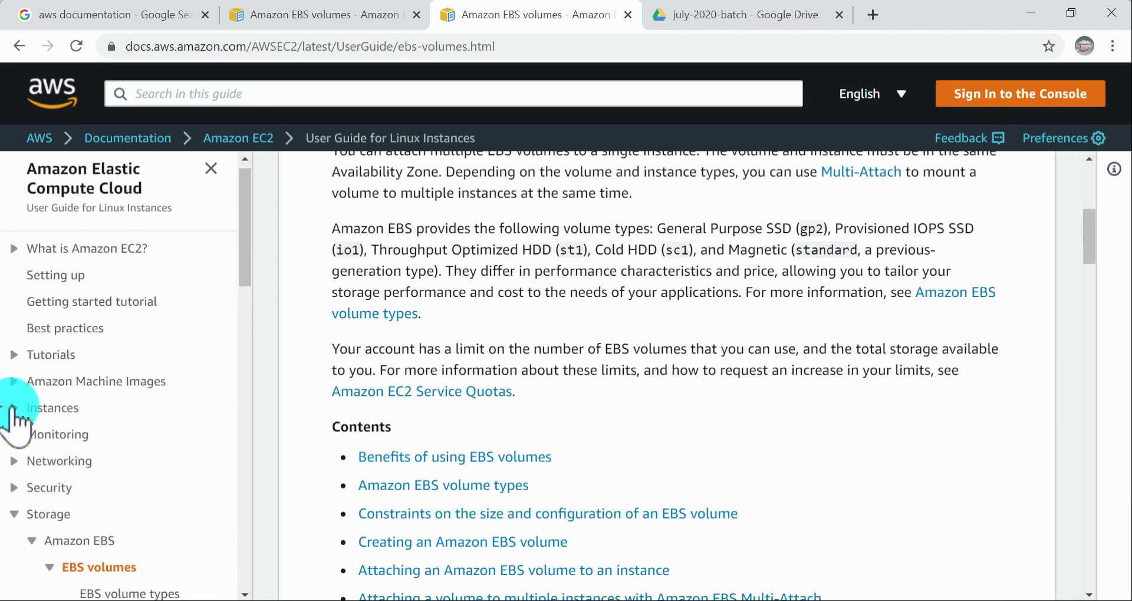
{"action": "left_click", "coordinate": [13, 408]}
{"action": "scroll", "coordinate": [189, 421], "scroll_direction": "down", "scroll_amount": 3}
{"action": "left_click", "coordinate": [105, 258]}
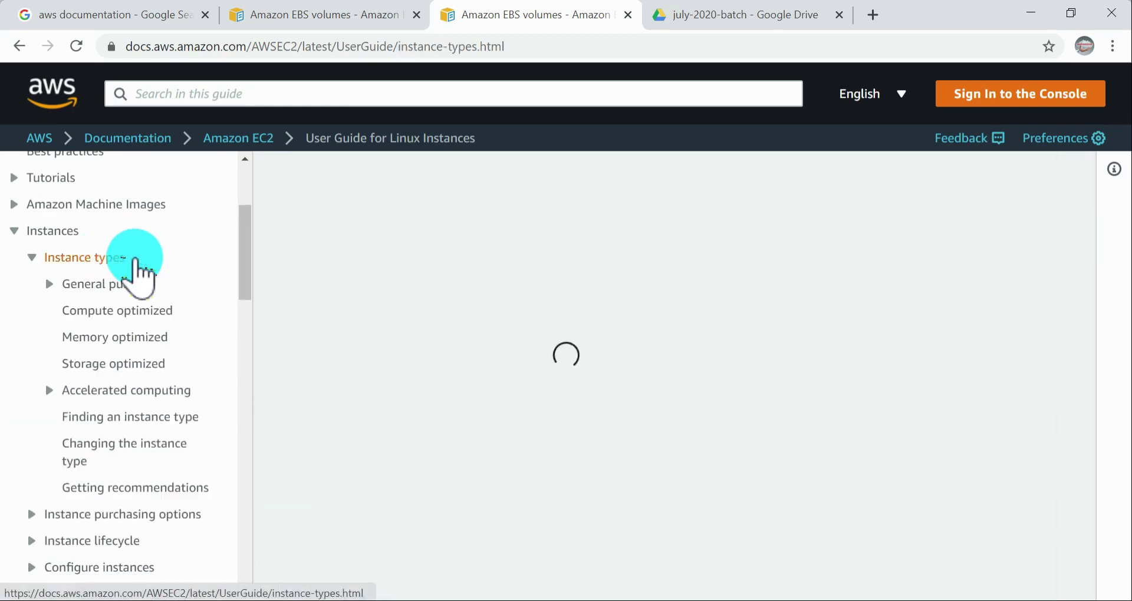
Step: Examine the Nitro System section for its components and supported instance types, highlighting the start of the virtualized instance list
{"action": "scroll", "coordinate": [760, 407], "scroll_direction": "down", "scroll_amount": 4}
{"action": "scroll", "coordinate": [762, 409], "scroll_direction": "down", "scroll_amount": 15}
{"action": "scroll", "coordinate": [761, 413], "scroll_direction": "down", "scroll_amount": 12}
{"action": "scroll", "coordinate": [748, 431], "scroll_direction": "down", "scroll_amount": 7}
{"action": "scroll", "coordinate": [446, 418], "scroll_direction": "up", "scroll_amount": 3}
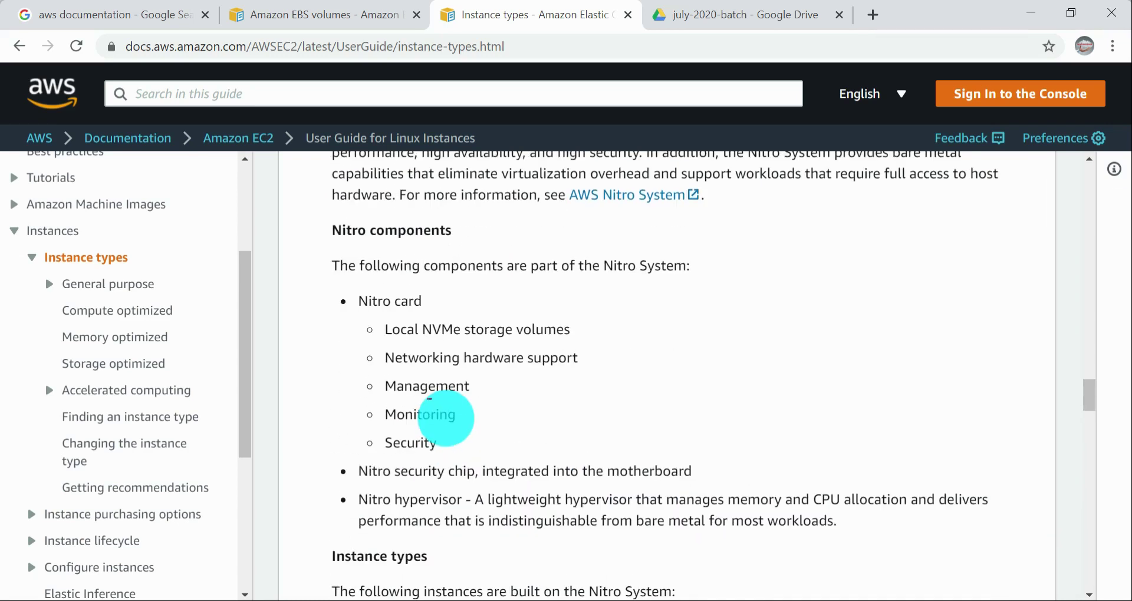
{"action": "scroll", "coordinate": [740, 404], "scroll_direction": "down", "scroll_amount": 10}
{"action": "scroll", "coordinate": [742, 407], "scroll_direction": "up", "scroll_amount": 6}
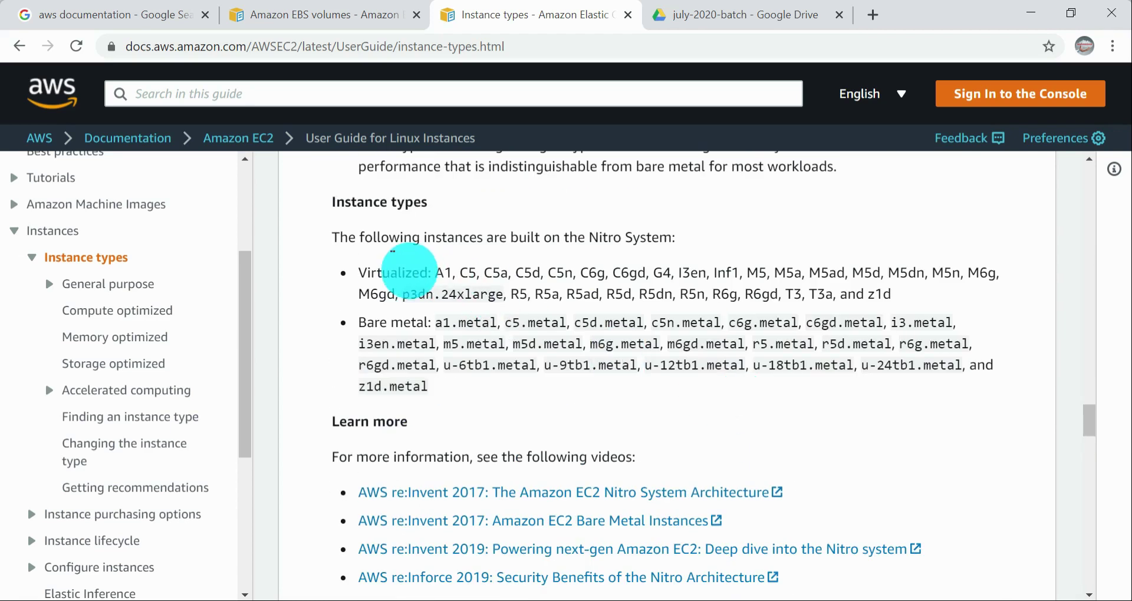
{"action": "left_click_drag", "start_coordinate": [419, 272], "coordinate": [468, 273]}
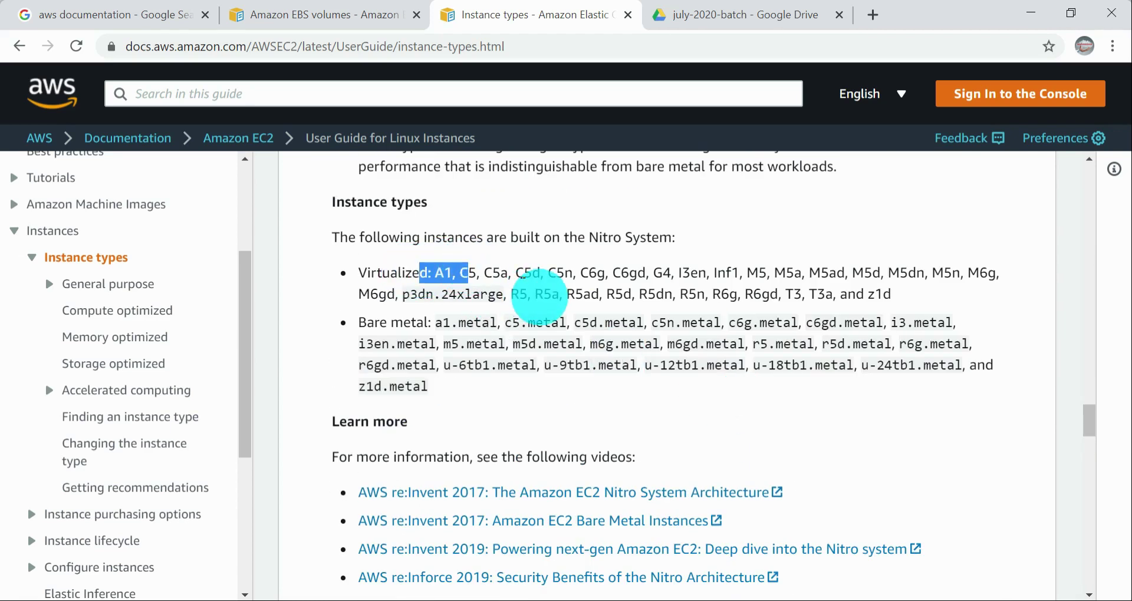
Step: Open the Compute optimized instances page, then expand General purpose and open its instances page
{"action": "left_click", "coordinate": [155, 312]}
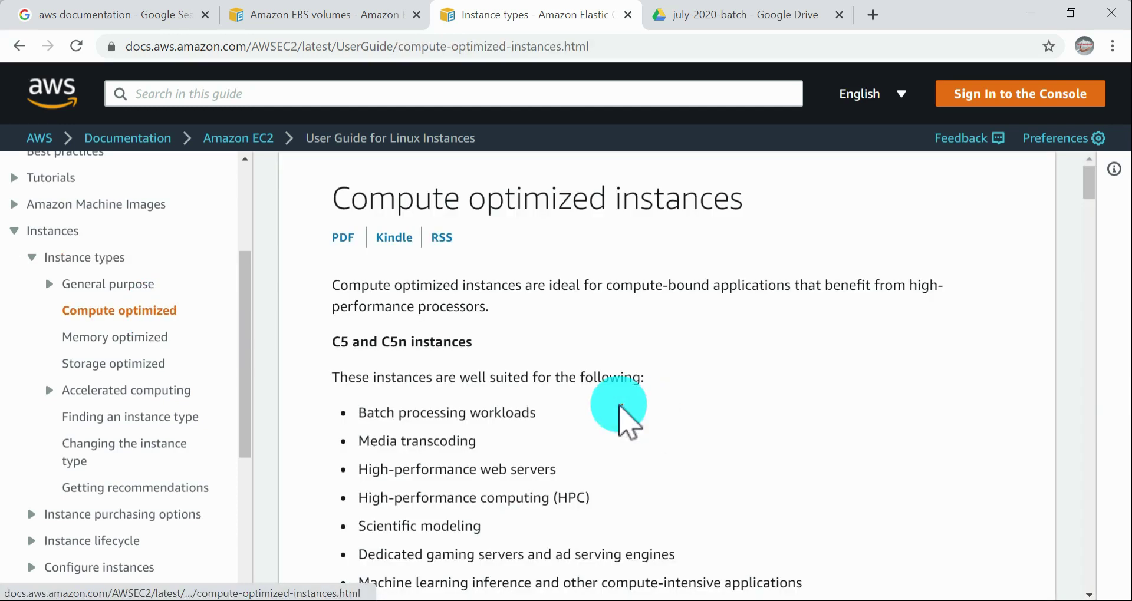
{"action": "left_click", "coordinate": [136, 283]}
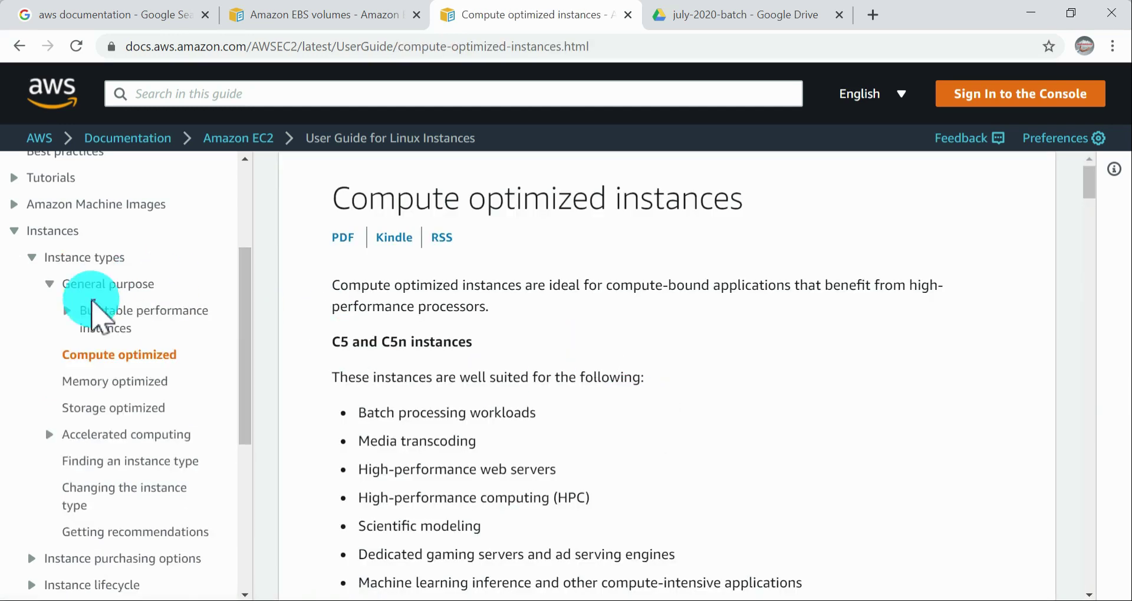
{"action": "left_click", "coordinate": [112, 285]}
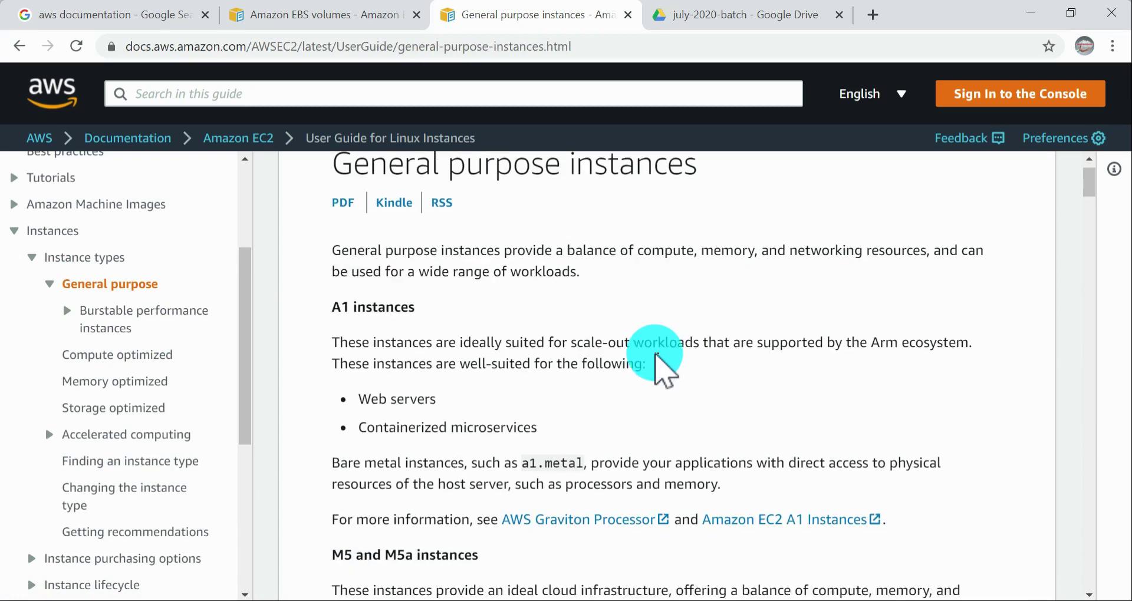
Step: Read the use cases of the A1, M5, M6g and burstable general purpose instances, highlighting the Web servers entry under A1
{"action": "scroll", "coordinate": [586, 329], "scroll_direction": "down", "scroll_amount": 3}
{"action": "scroll", "coordinate": [582, 321], "scroll_direction": "up", "scroll_amount": 1}
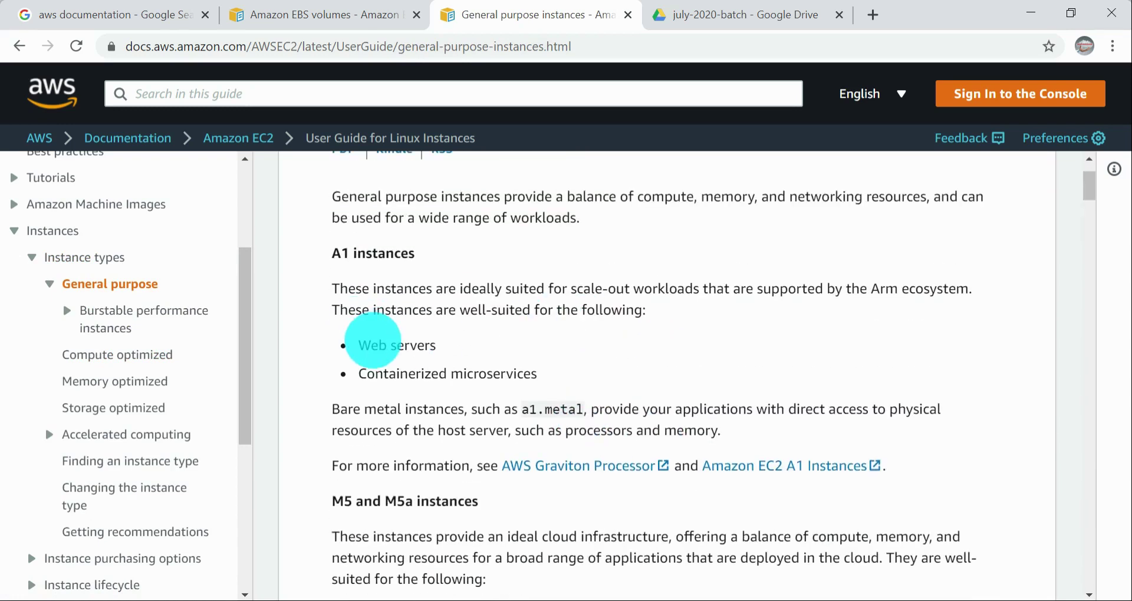
{"action": "left_click_drag", "start_coordinate": [358, 345], "coordinate": [453, 382]}
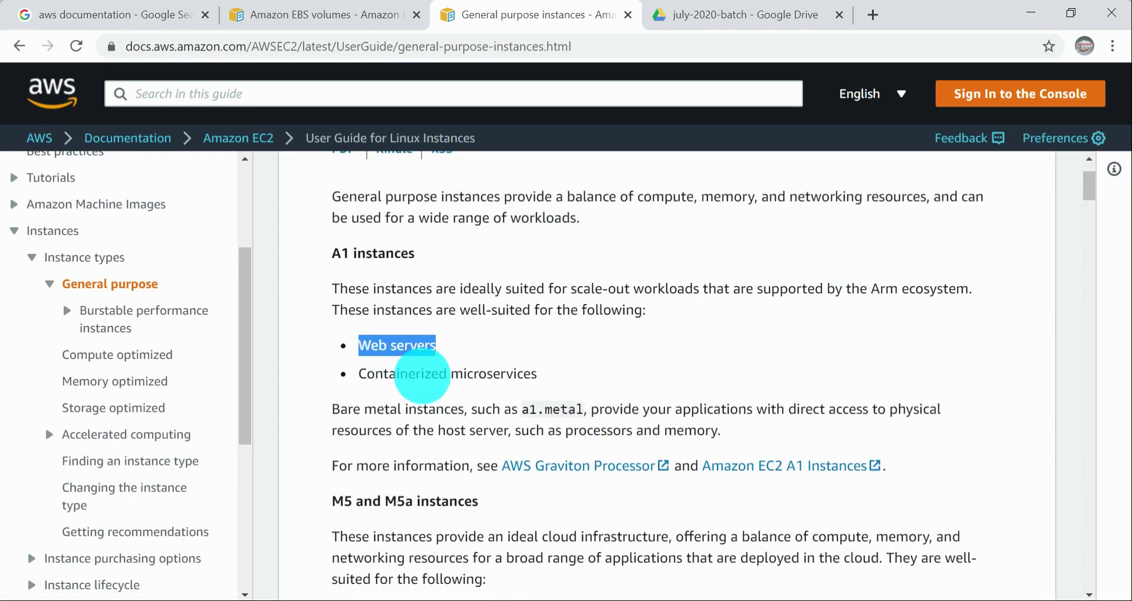
{"action": "scroll", "coordinate": [560, 406], "scroll_direction": "down", "scroll_amount": 3}
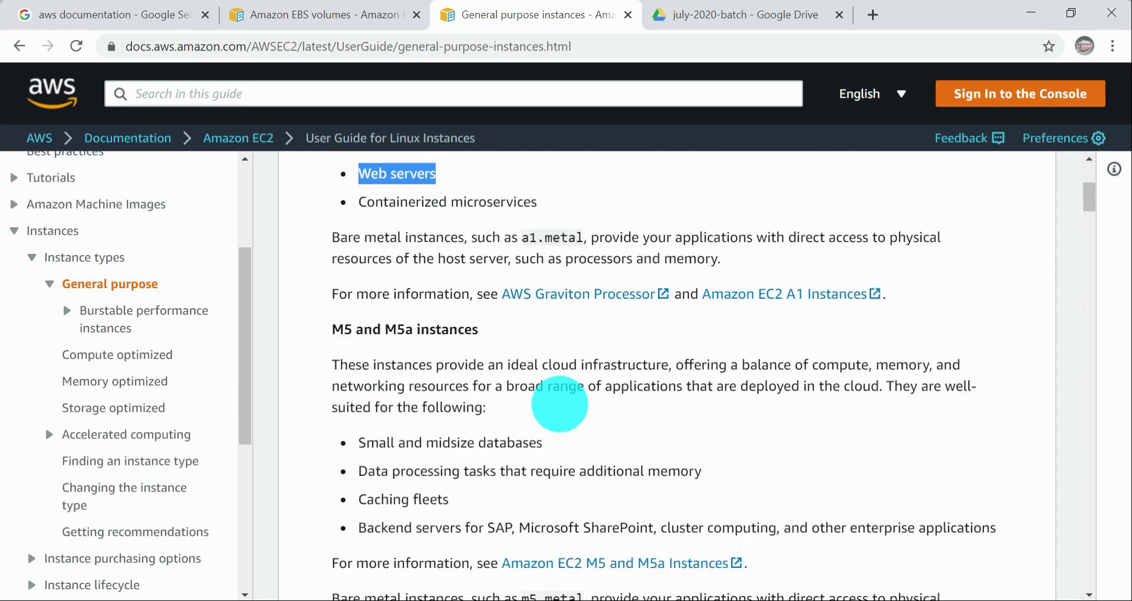
{"action": "scroll", "coordinate": [457, 366], "scroll_direction": "down", "scroll_amount": 1}
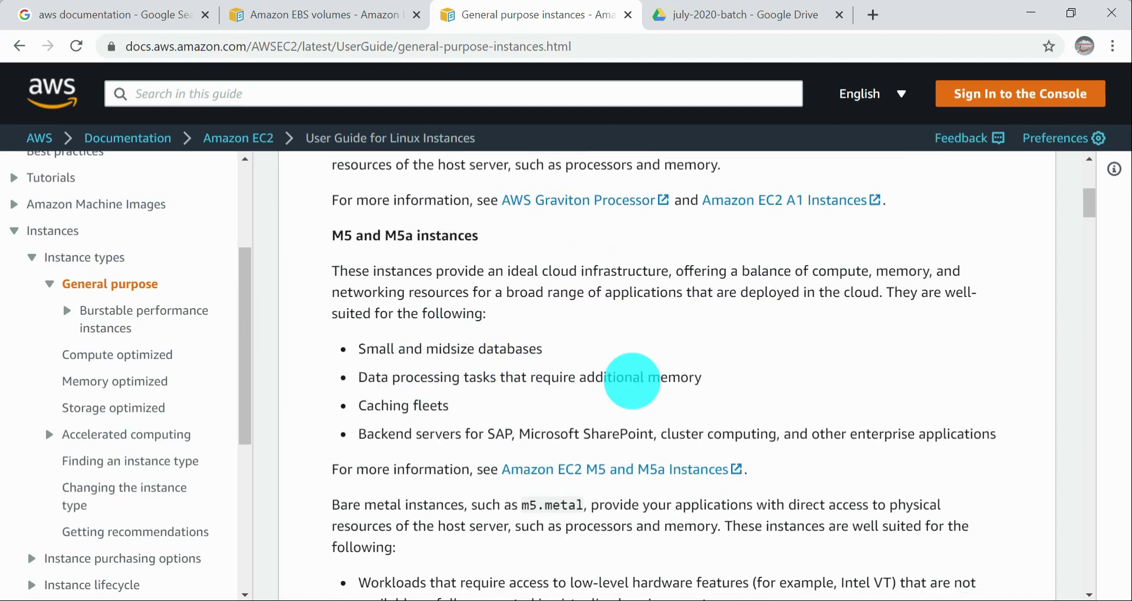
{"action": "scroll", "coordinate": [455, 392], "scroll_direction": "down", "scroll_amount": 7}
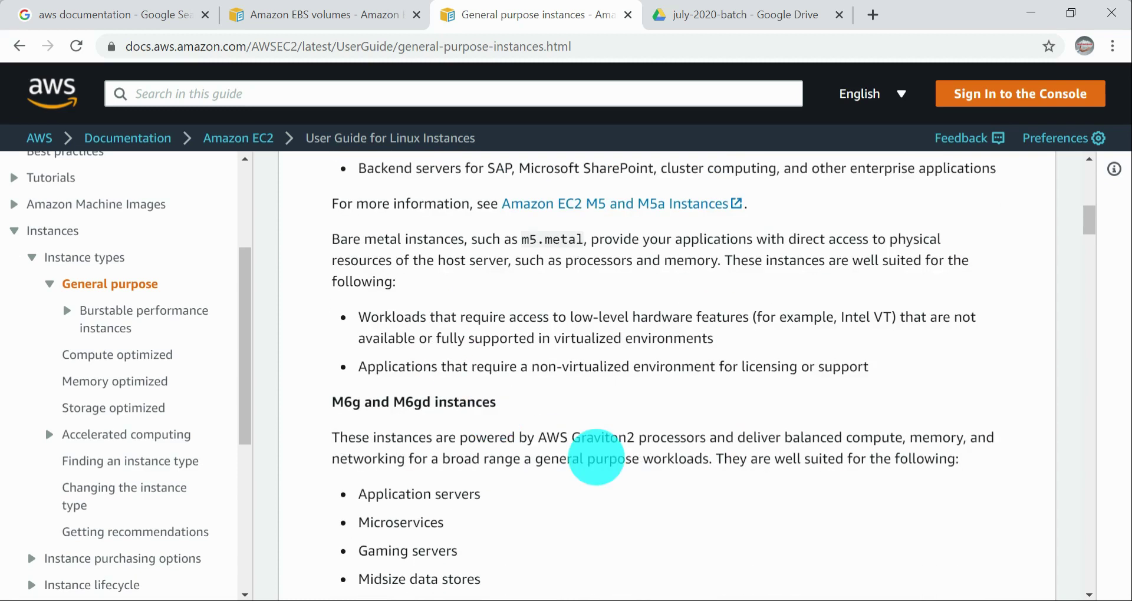
{"action": "scroll", "coordinate": [596, 457], "scroll_direction": "down", "scroll_amount": 4}
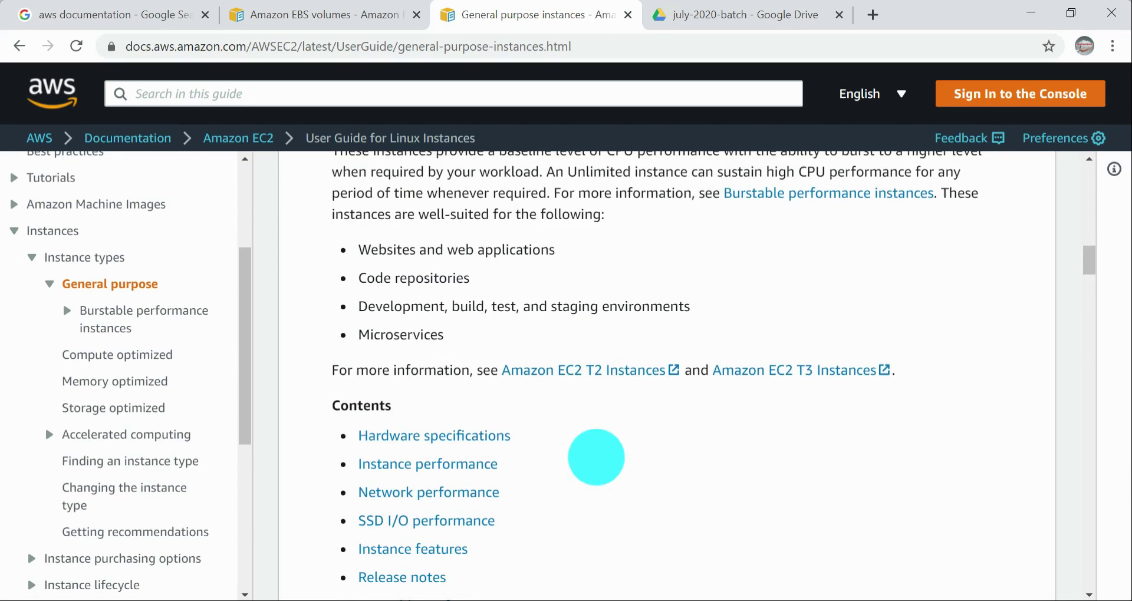
Step: Examine the hardware specifications and network performance tables for general purpose instances, including the larger instance types
{"action": "scroll", "coordinate": [596, 458], "scroll_direction": "down", "scroll_amount": 15}
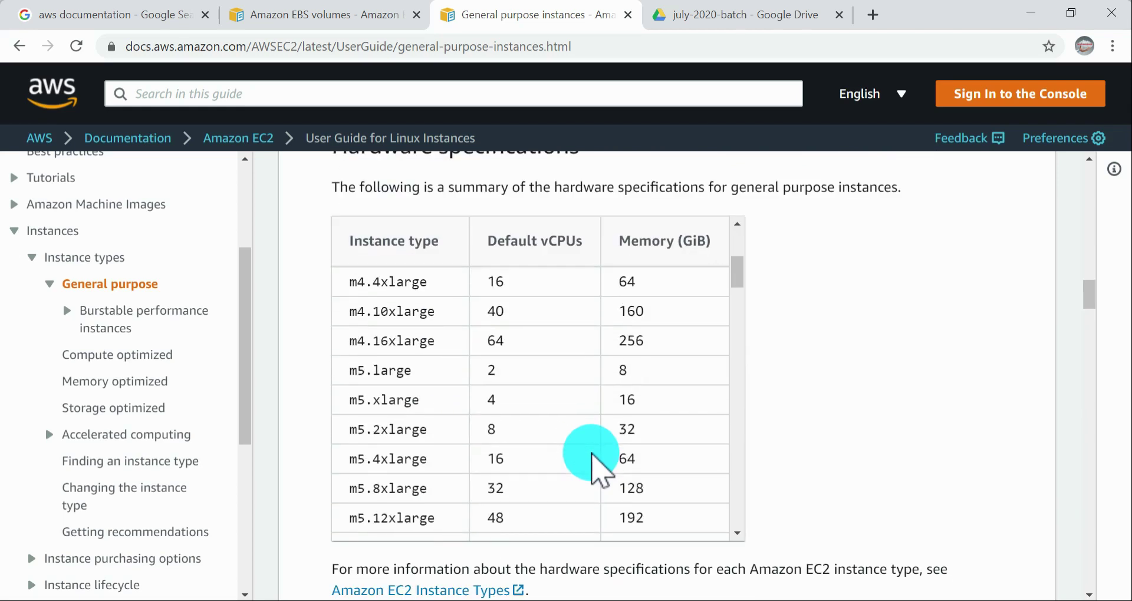
{"action": "scroll", "coordinate": [861, 405], "scroll_direction": "down", "scroll_amount": 10}
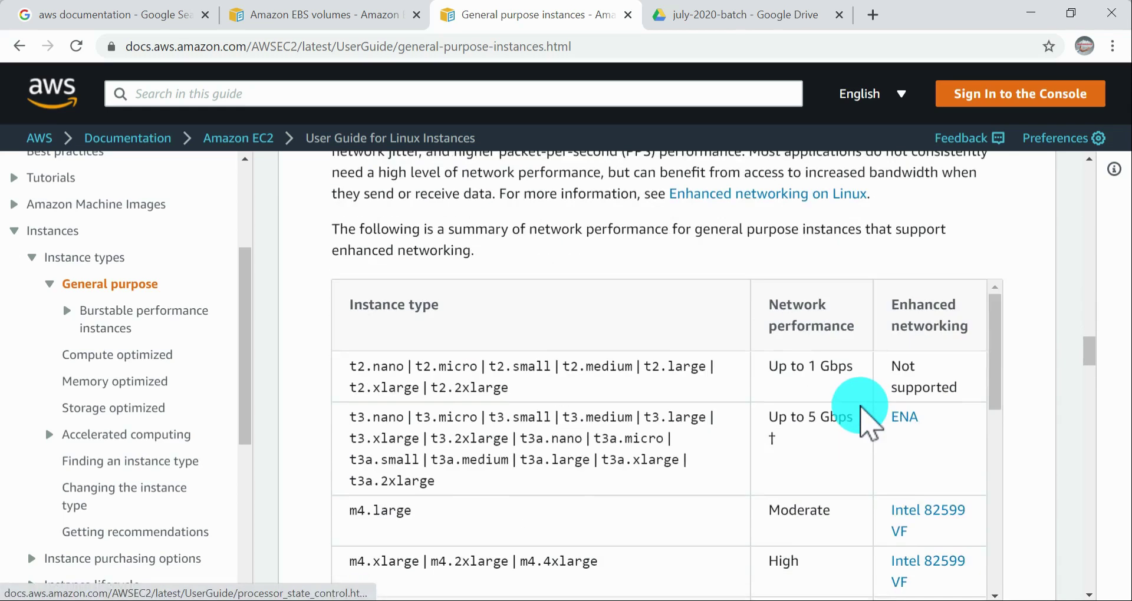
{"action": "scroll", "coordinate": [861, 410], "scroll_direction": "down", "scroll_amount": 5}
{"action": "scroll", "coordinate": [860, 412], "scroll_direction": "up", "scroll_amount": 5}
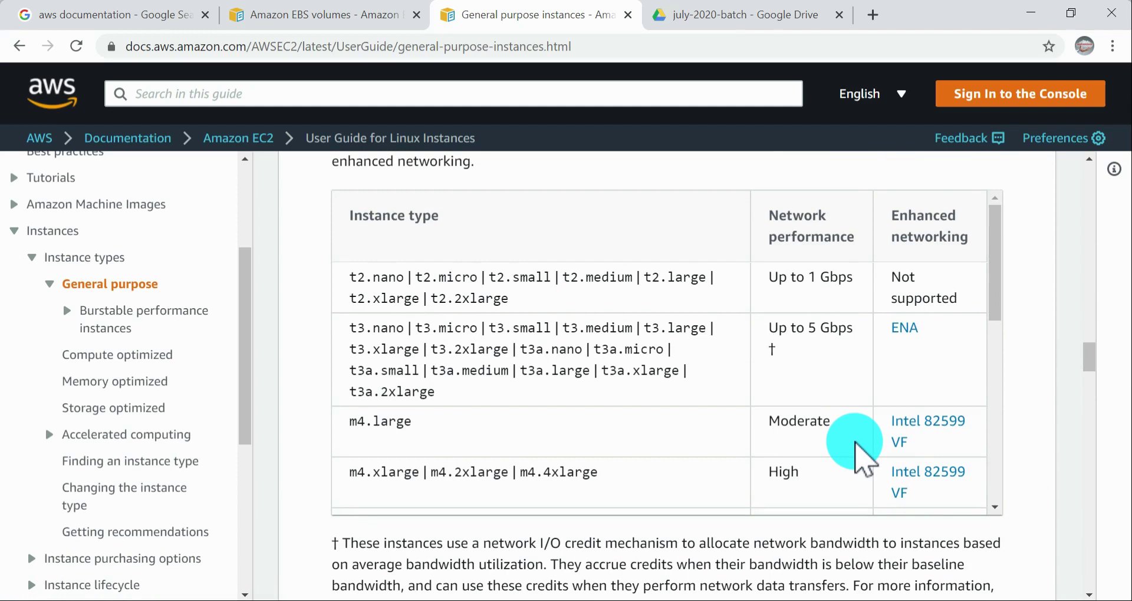
{"action": "scroll", "coordinate": [858, 460], "scroll_direction": "down", "scroll_amount": 6}
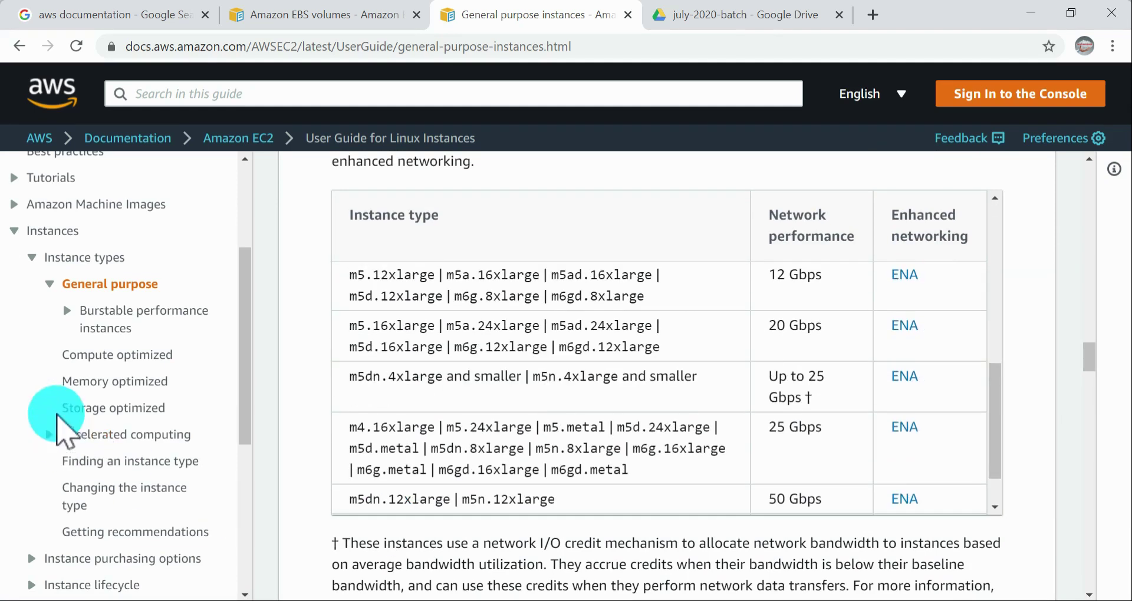
Step: Find the Storage section in the user guide contents and expand it to show its topics
{"action": "scroll", "coordinate": [110, 461], "scroll_direction": "down", "scroll_amount": 3}
{"action": "scroll", "coordinate": [112, 448], "scroll_direction": "down", "scroll_amount": 3}
{"action": "scroll", "coordinate": [38, 475], "scroll_direction": "up", "scroll_amount": 5}
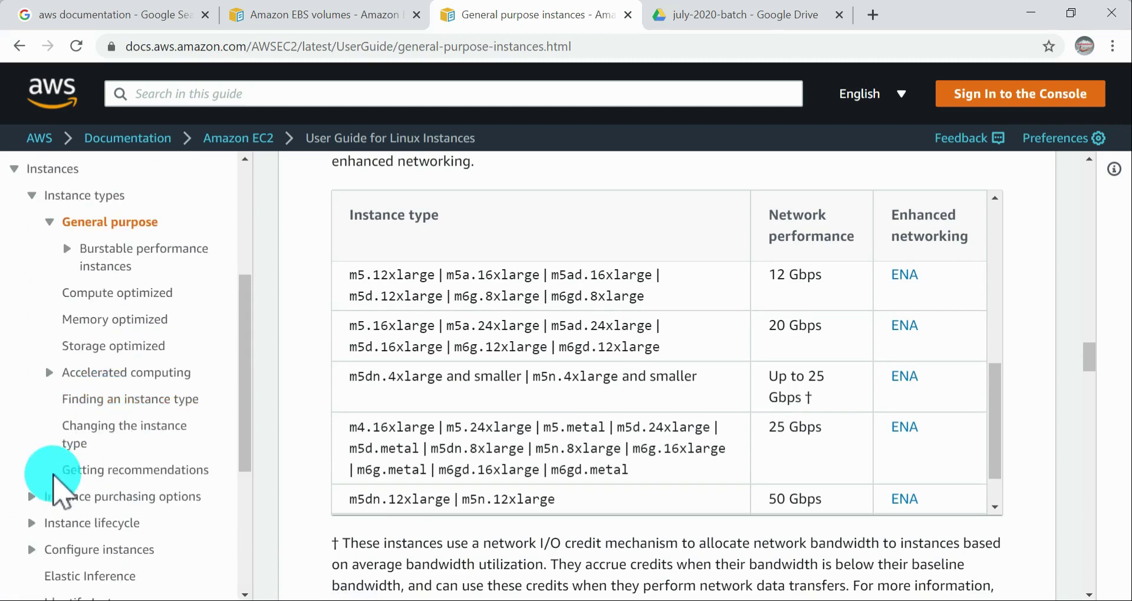
{"action": "scroll", "coordinate": [83, 488], "scroll_direction": "down", "scroll_amount": 4}
{"action": "scroll", "coordinate": [41, 472], "scroll_direction": "down", "scroll_amount": 3}
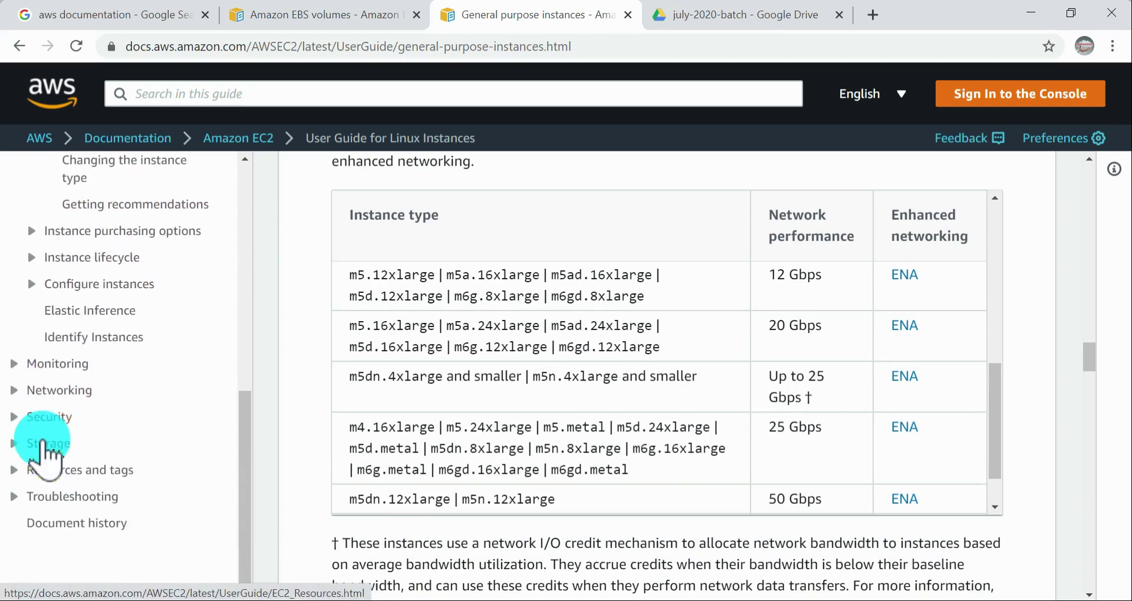
{"action": "left_click", "coordinate": [17, 449]}
{"action": "scroll", "coordinate": [124, 463], "scroll_direction": "down", "scroll_amount": 5}
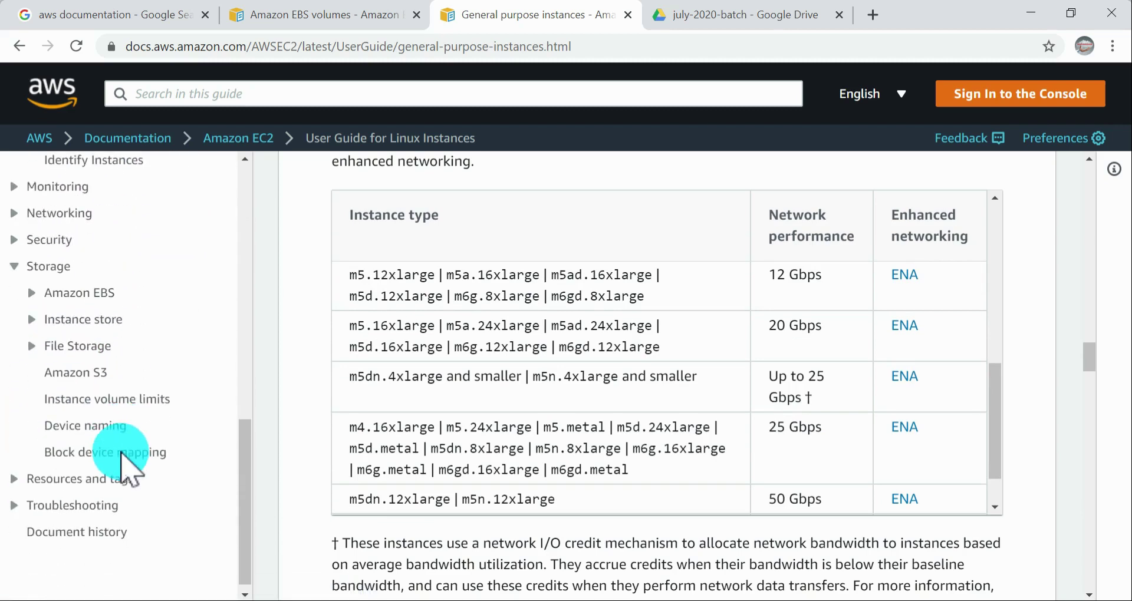
Step: Look over the guide contents from the beginning down to Storage and open the Storage page
{"action": "scroll", "coordinate": [142, 377], "scroll_direction": "up", "scroll_amount": 15}
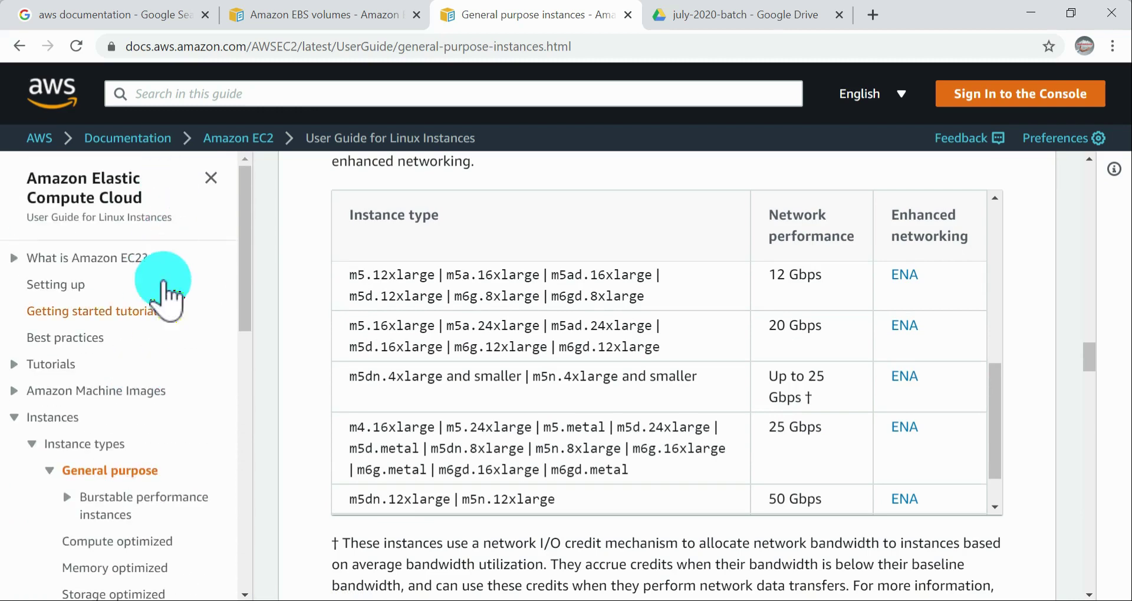
{"action": "scroll", "coordinate": [154, 277], "scroll_direction": "down", "scroll_amount": 9}
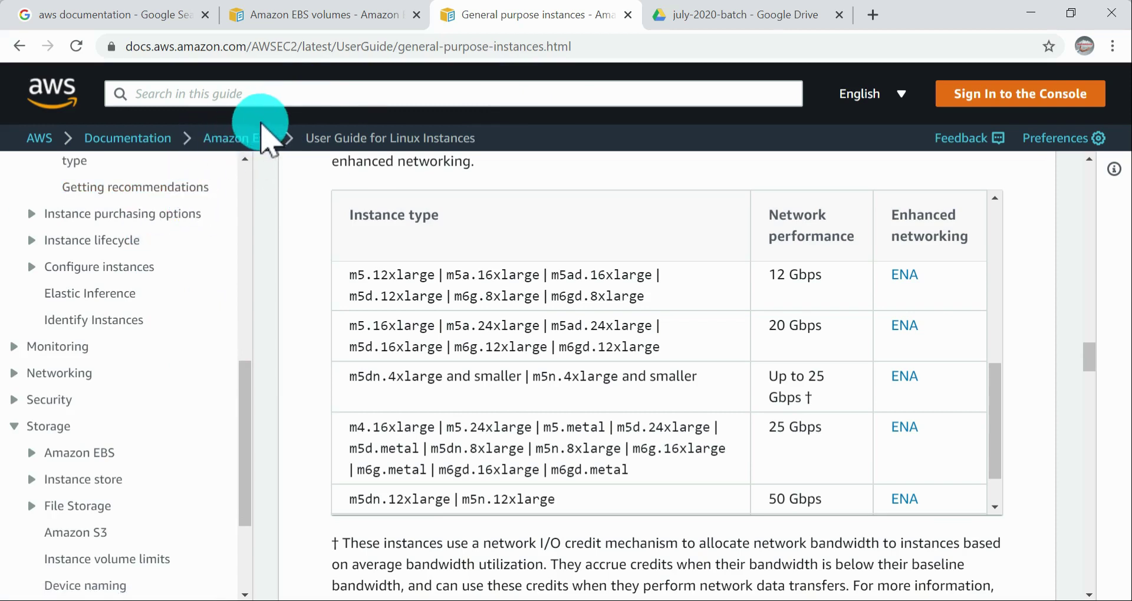
{"action": "scroll", "coordinate": [197, 330], "scroll_direction": "up", "scroll_amount": 1}
{"action": "scroll", "coordinate": [196, 331], "scroll_direction": "up", "scroll_amount": 10}
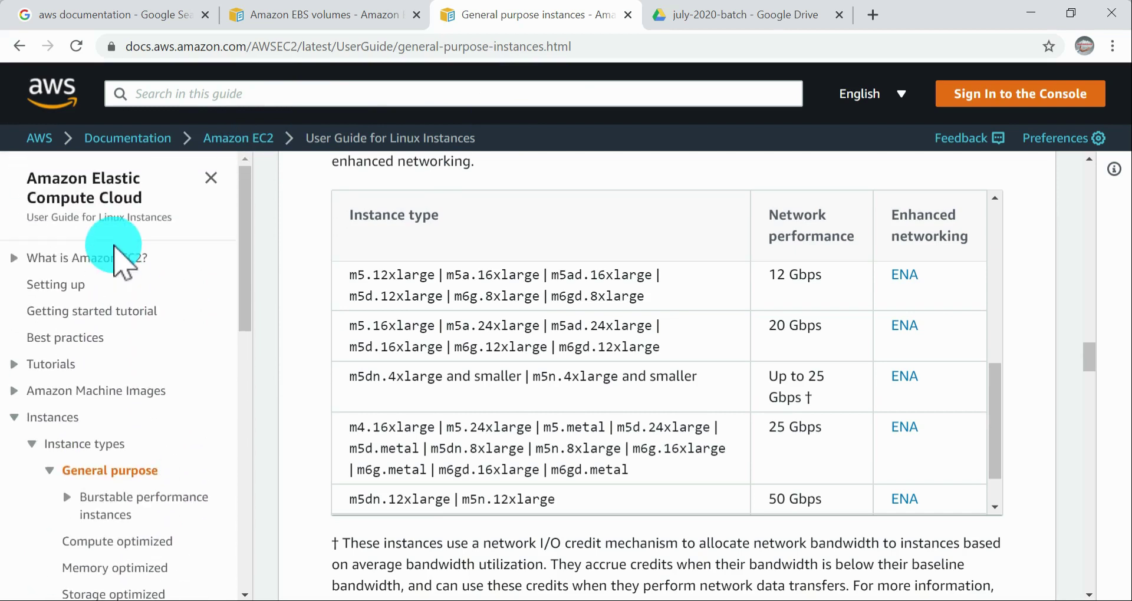
{"action": "scroll", "coordinate": [121, 252], "scroll_direction": "down", "scroll_amount": 6}
{"action": "scroll", "coordinate": [115, 251], "scroll_direction": "down", "scroll_amount": 7}
{"action": "scroll", "coordinate": [23, 384], "scroll_direction": "up", "scroll_amount": 3}
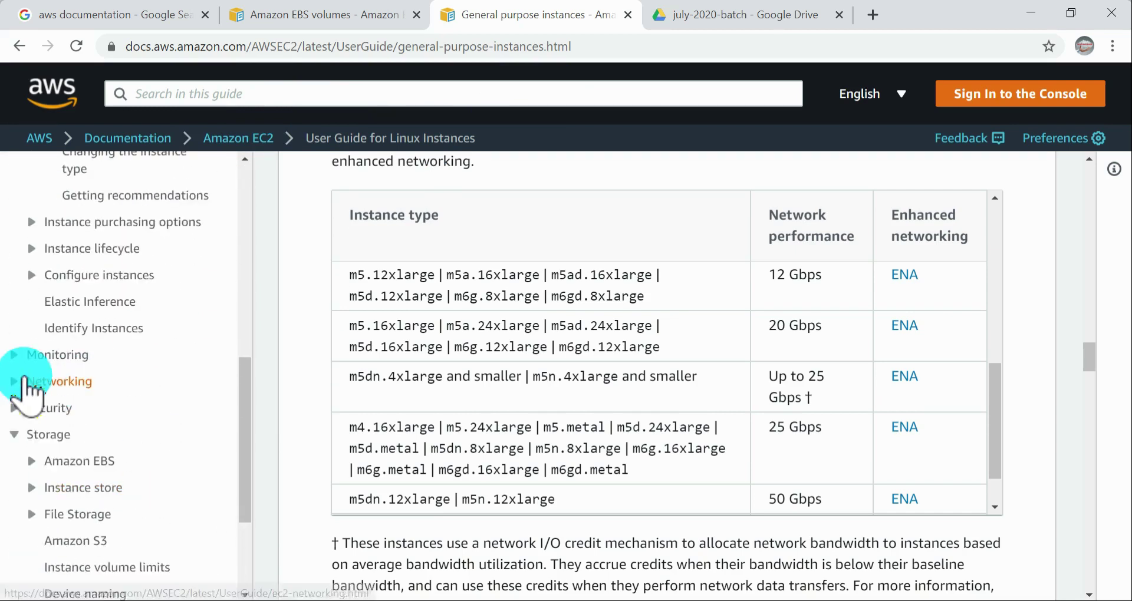
{"action": "left_click", "coordinate": [47, 444]}
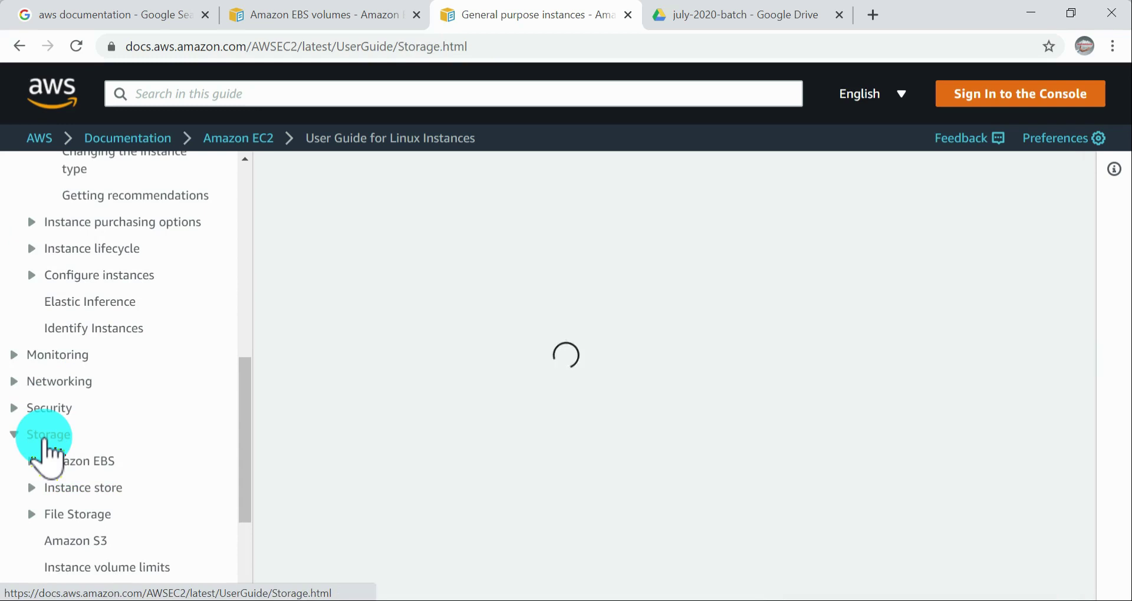
Step: Expand Amazon EBS under Storage and look through its volume, snapshot, data service and performance topics
{"action": "left_click", "coordinate": [80, 463]}
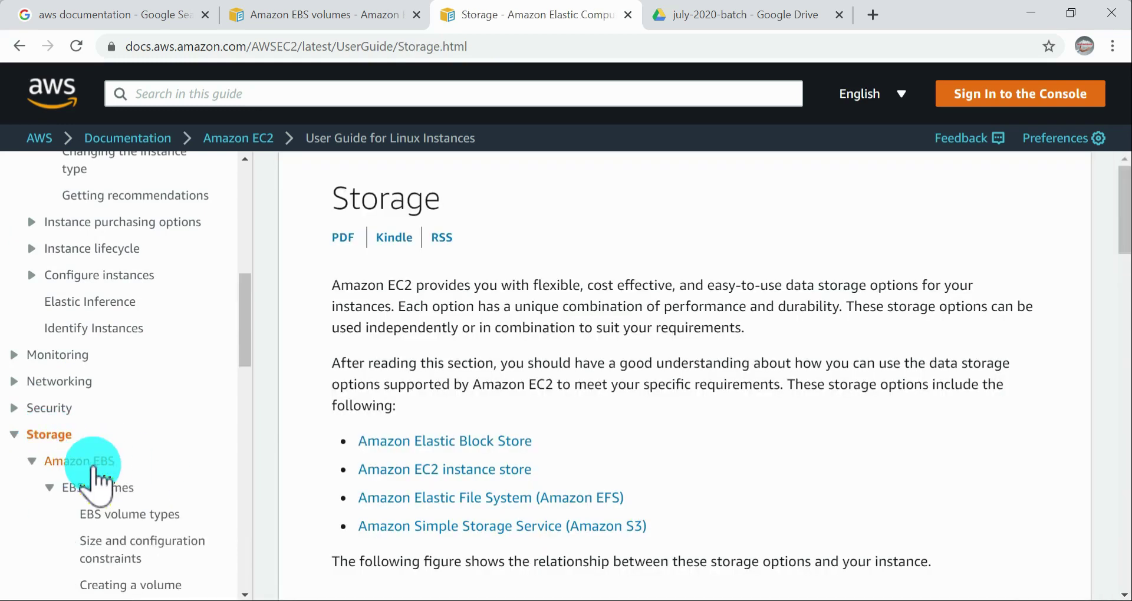
{"action": "left_click", "coordinate": [83, 374]}
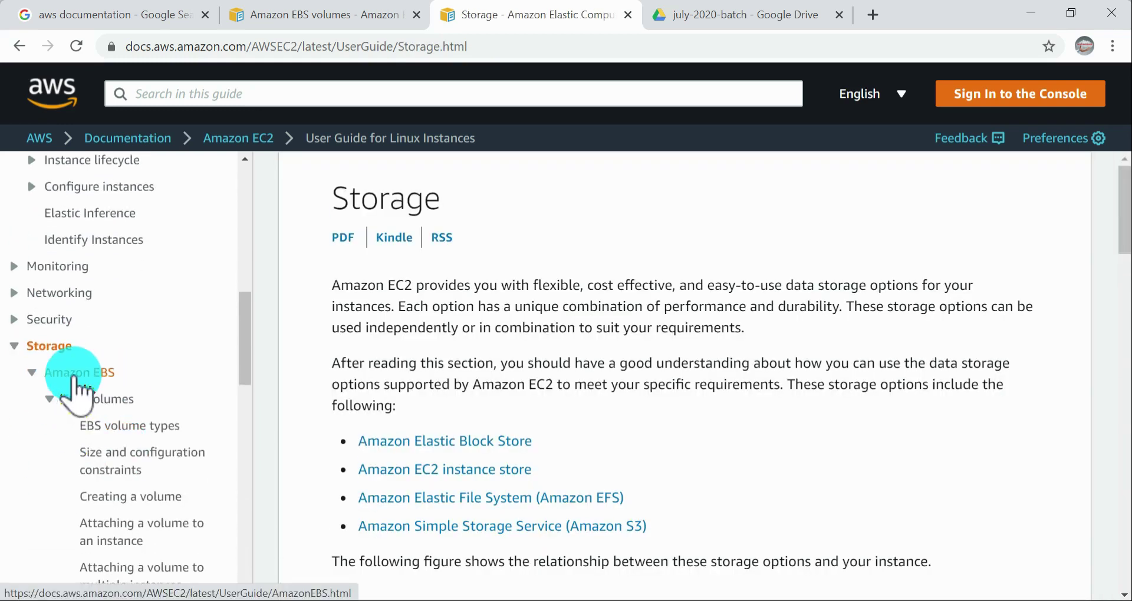
{"action": "scroll", "coordinate": [75, 382], "scroll_direction": "down", "scroll_amount": 10}
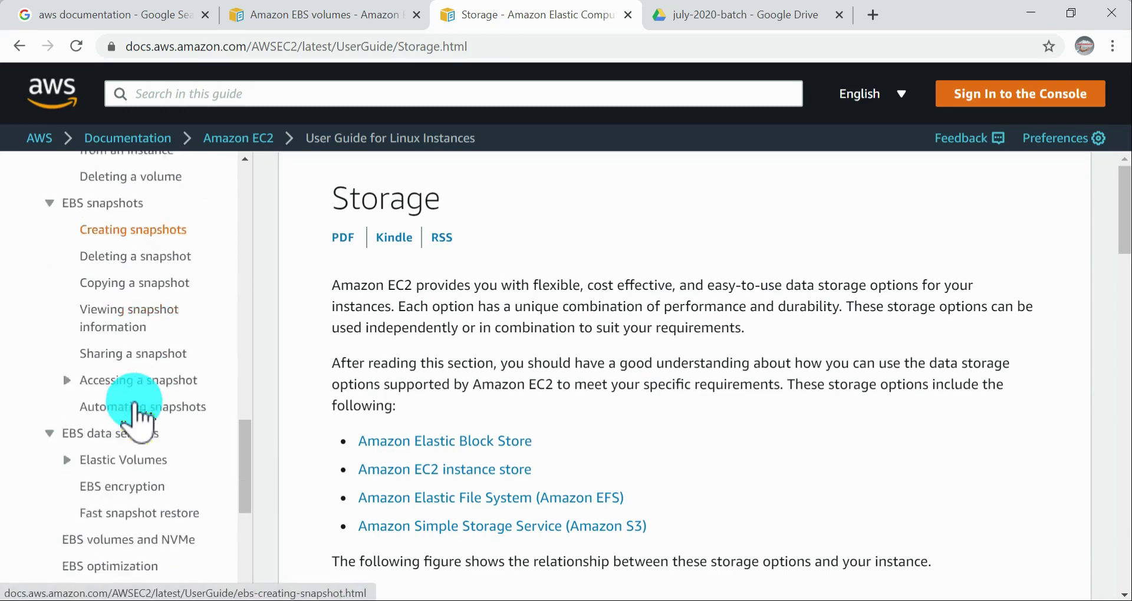
{"action": "scroll", "coordinate": [105, 377], "scroll_direction": "down", "scroll_amount": 2}
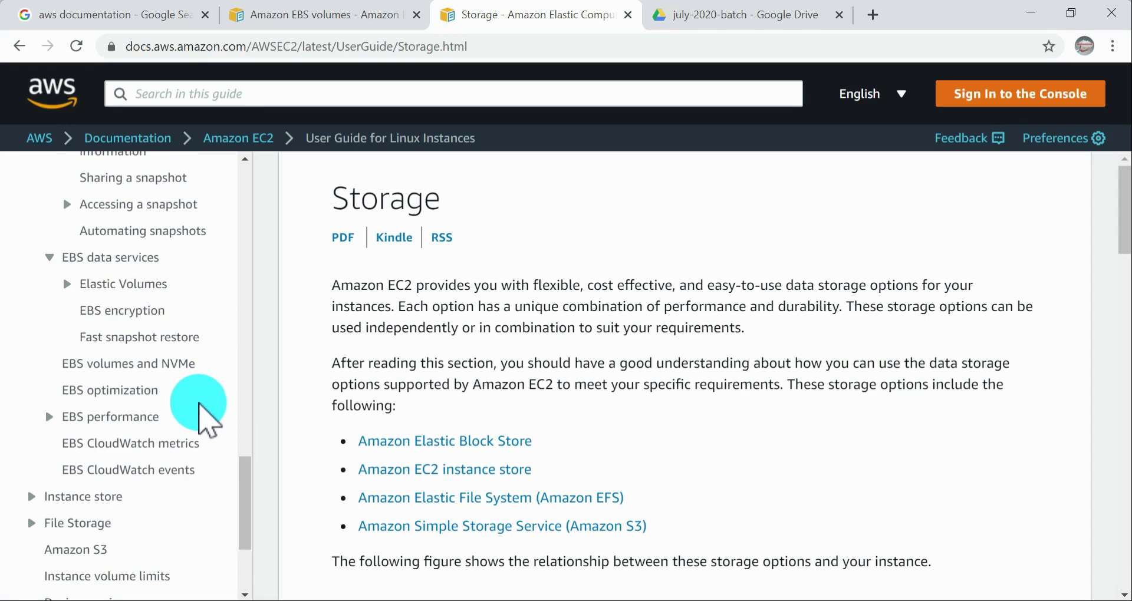
{"action": "scroll", "coordinate": [157, 390], "scroll_direction": "up", "scroll_amount": 6}
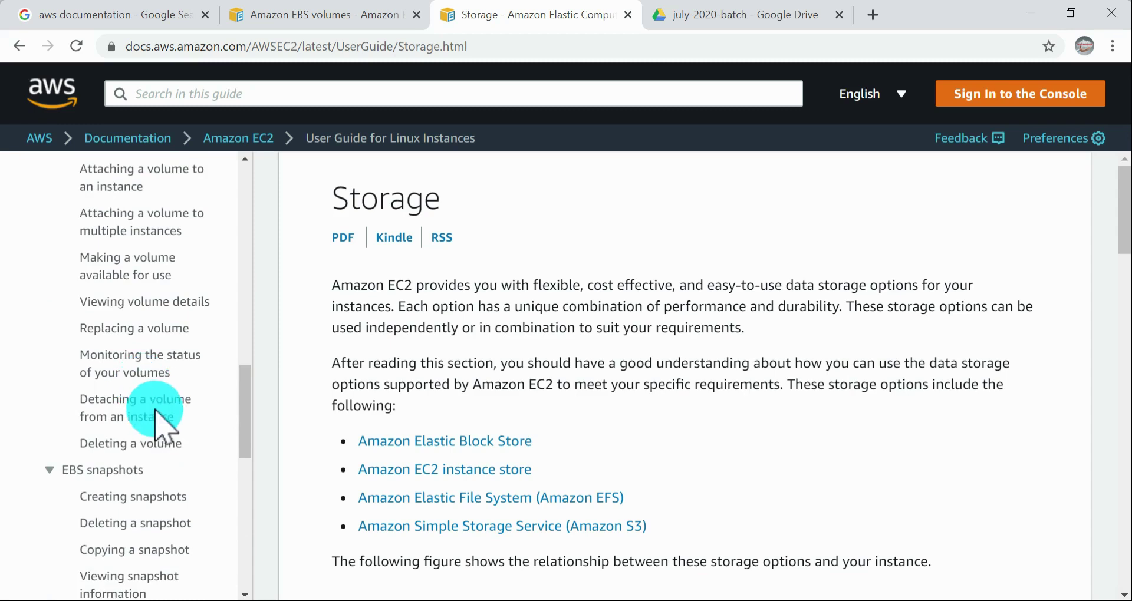
{"action": "scroll", "coordinate": [158, 426], "scroll_direction": "up", "scroll_amount": 4}
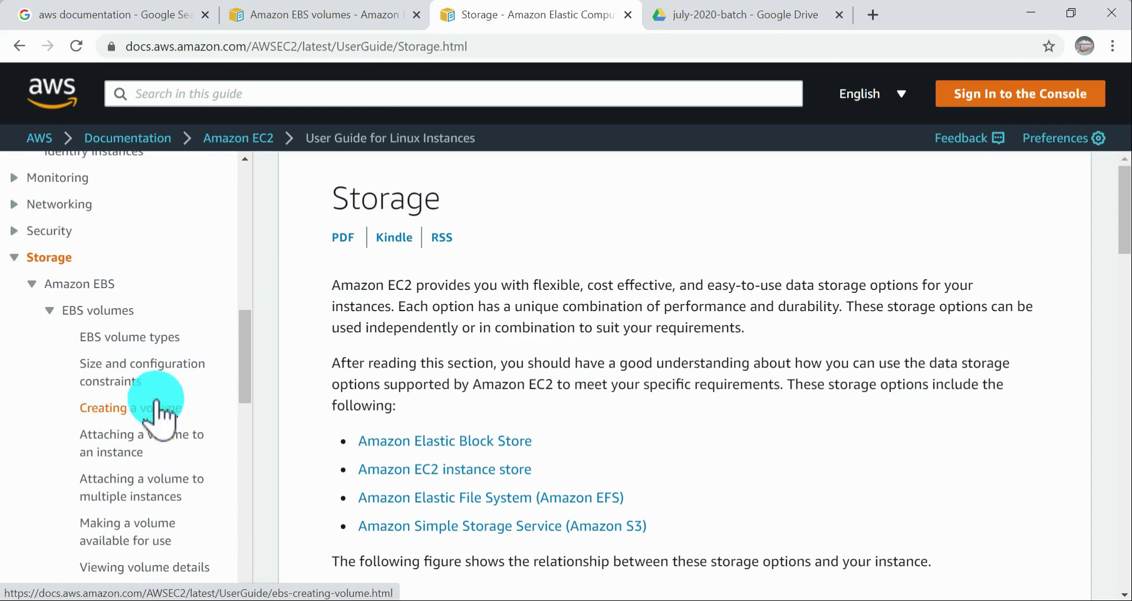
Step: Open the EBS volumes page and read from the introduction and benefits through to the section on snapshots
{"action": "left_click", "coordinate": [97, 311]}
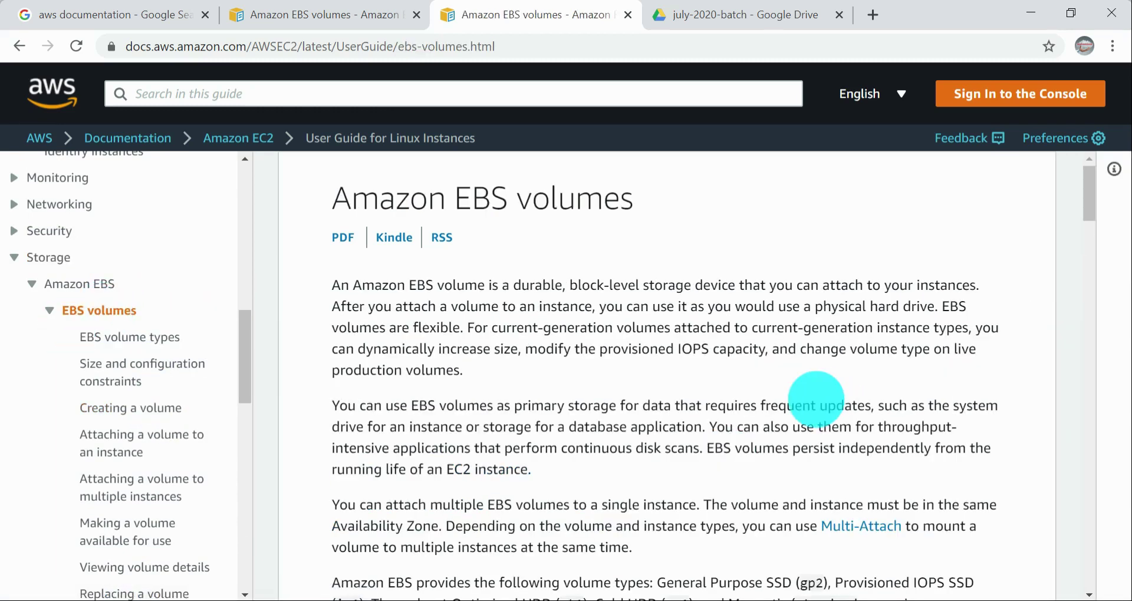
{"action": "scroll", "coordinate": [817, 400], "scroll_direction": "down", "scroll_amount": 4}
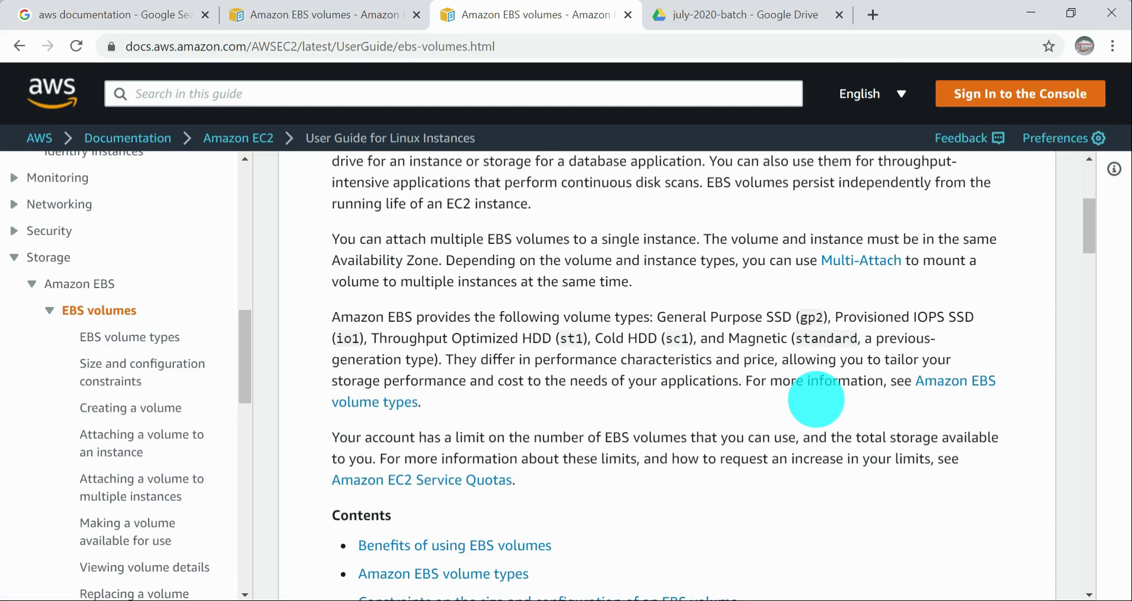
{"action": "scroll", "coordinate": [816, 400], "scroll_direction": "down", "scroll_amount": 12}
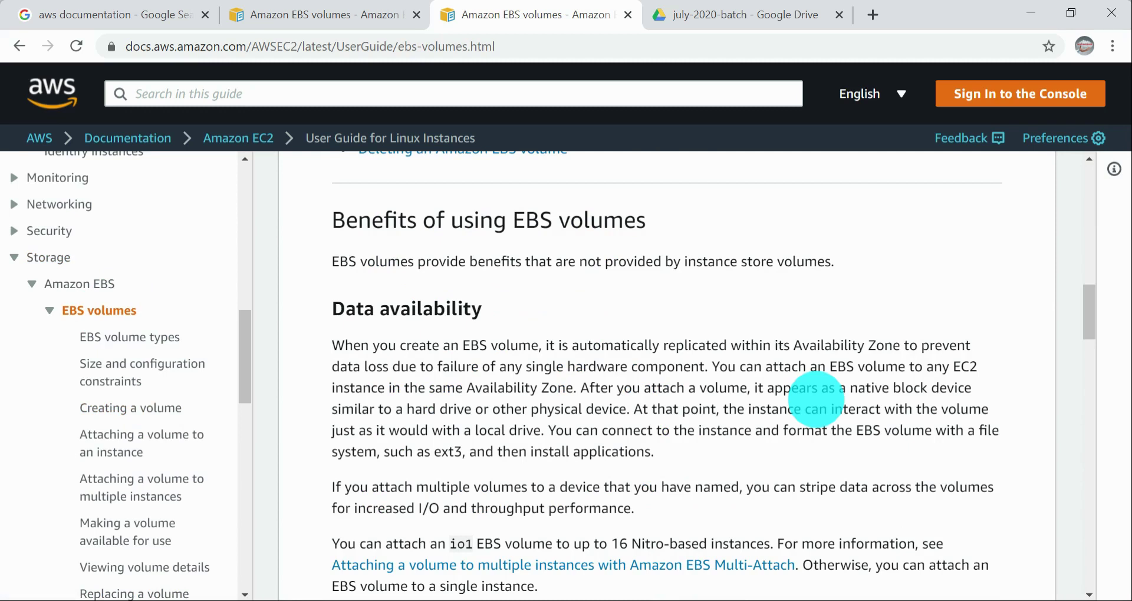
{"action": "scroll", "coordinate": [816, 400], "scroll_direction": "up", "scroll_amount": 12}
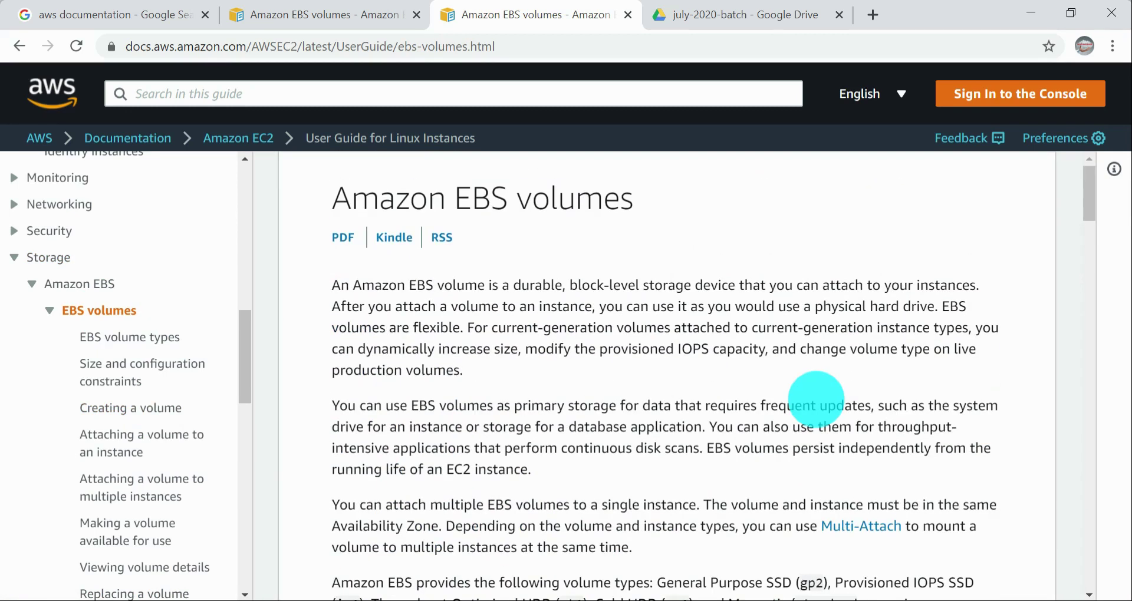
{"action": "scroll", "coordinate": [816, 399], "scroll_direction": "down", "scroll_amount": 20}
{"action": "scroll", "coordinate": [814, 401], "scroll_direction": "down", "scroll_amount": 15}
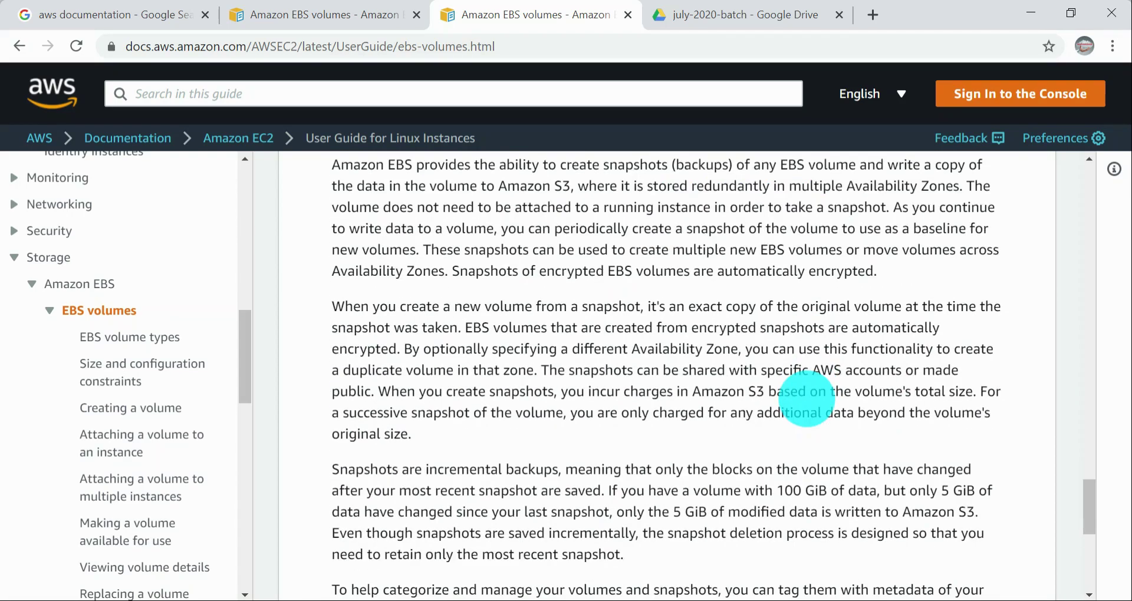
{"action": "scroll", "coordinate": [806, 399], "scroll_direction": "down", "scroll_amount": 8}
{"action": "scroll", "coordinate": [805, 400], "scroll_direction": "up", "scroll_amount": 20}
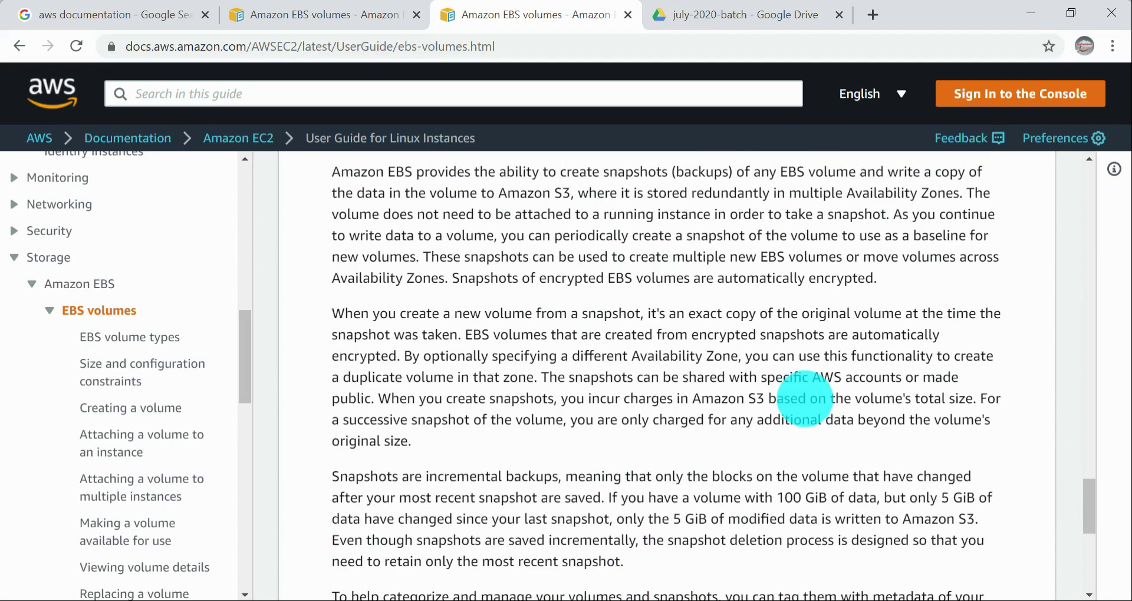
Step: Review the Data persistence and Data availability sections, the contents list, and the EBS volumes introduction again
{"action": "scroll", "coordinate": [805, 400], "scroll_direction": "up", "scroll_amount": 5}
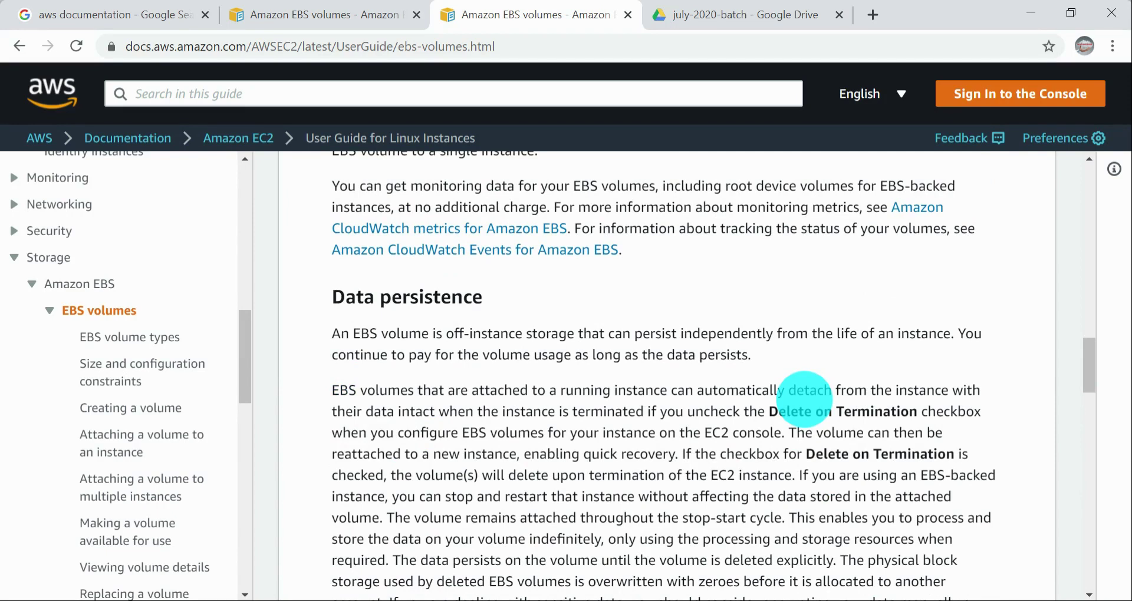
{"action": "scroll", "coordinate": [766, 425], "scroll_direction": "up", "scroll_amount": 5}
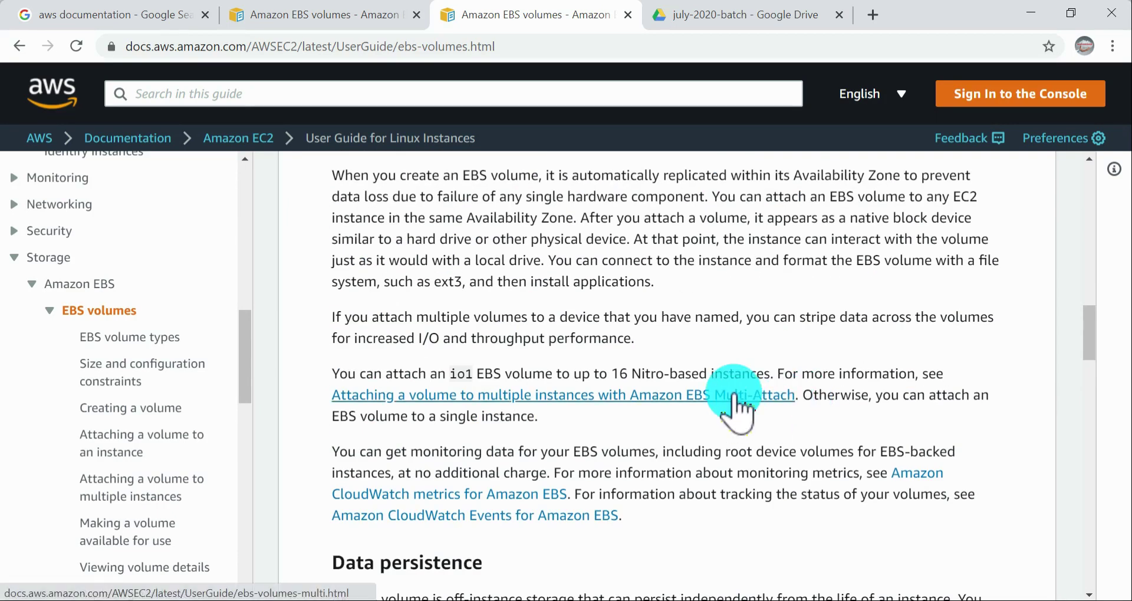
{"action": "scroll", "coordinate": [735, 406], "scroll_direction": "up", "scroll_amount": 6}
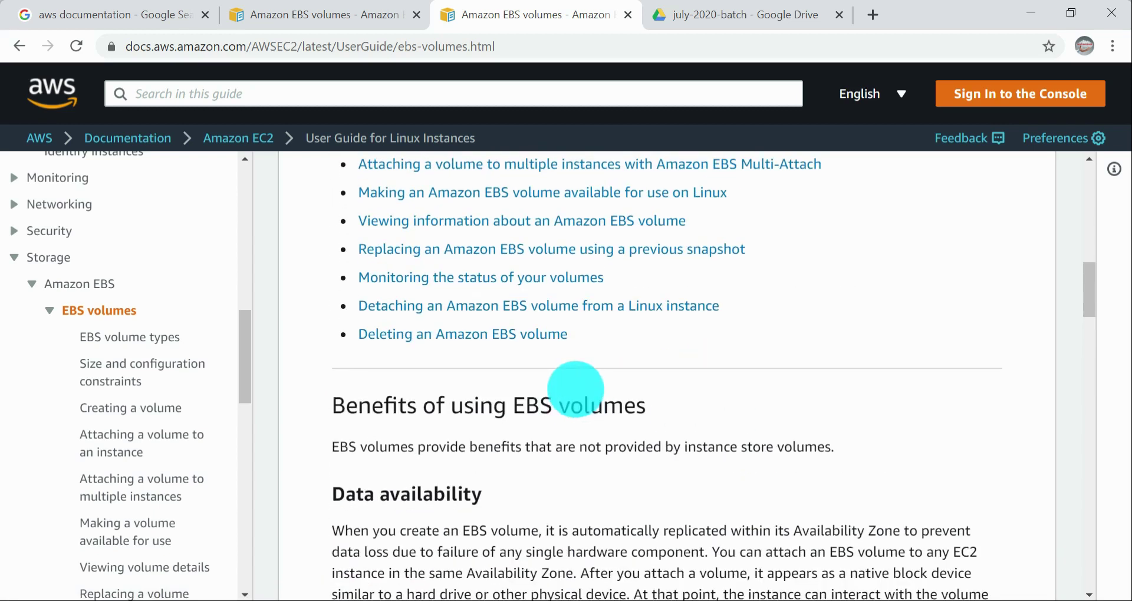
{"action": "scroll", "coordinate": [576, 389], "scroll_direction": "up", "scroll_amount": 5}
{"action": "scroll", "coordinate": [604, 422], "scroll_direction": "up", "scroll_amount": 3}
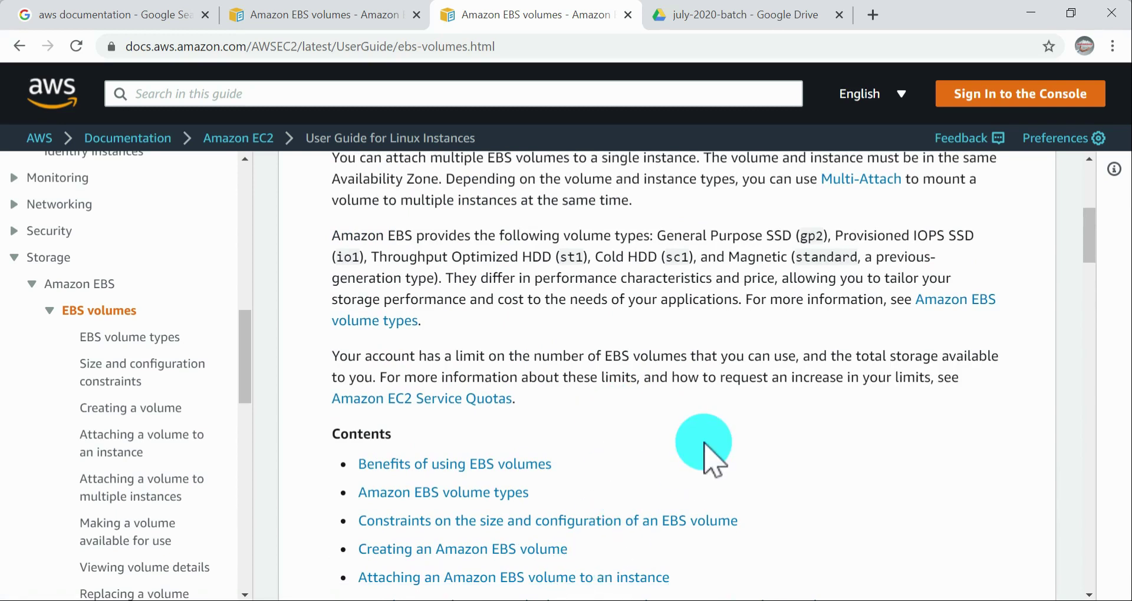
{"action": "scroll", "coordinate": [706, 446], "scroll_direction": "up", "scroll_amount": 5}
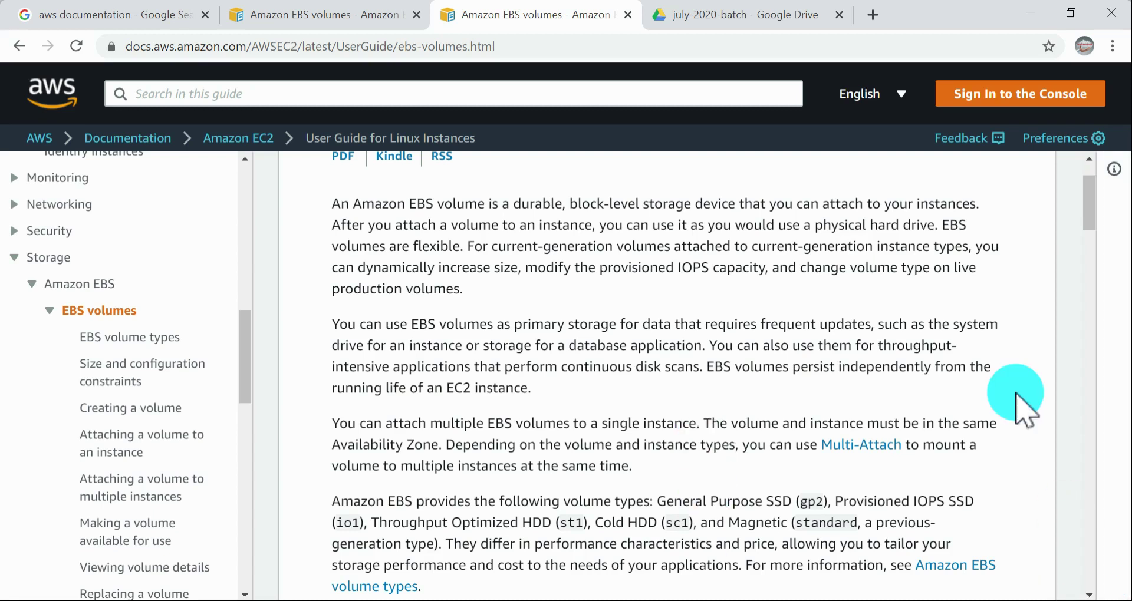
Step: Reread the EBS volumes page from the introduction through the contents list, Data availability and down to the Snapshots section
{"action": "scroll", "coordinate": [1039, 399], "scroll_direction": "down", "scroll_amount": 2}
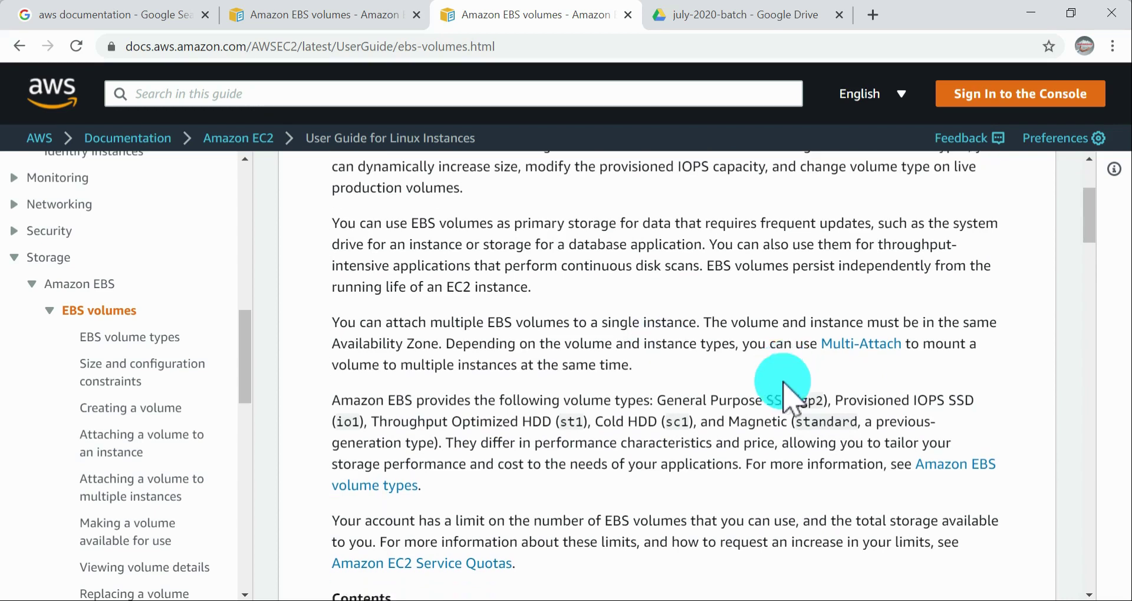
{"action": "scroll", "coordinate": [785, 386], "scroll_direction": "down", "scroll_amount": 4}
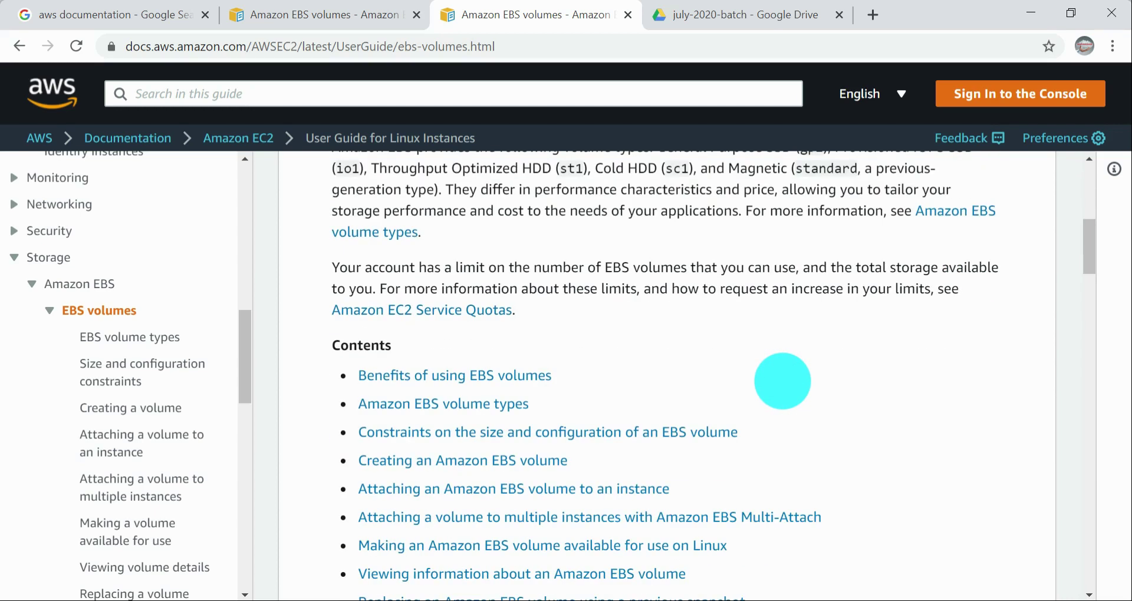
{"action": "scroll", "coordinate": [784, 384], "scroll_direction": "down", "scroll_amount": 10}
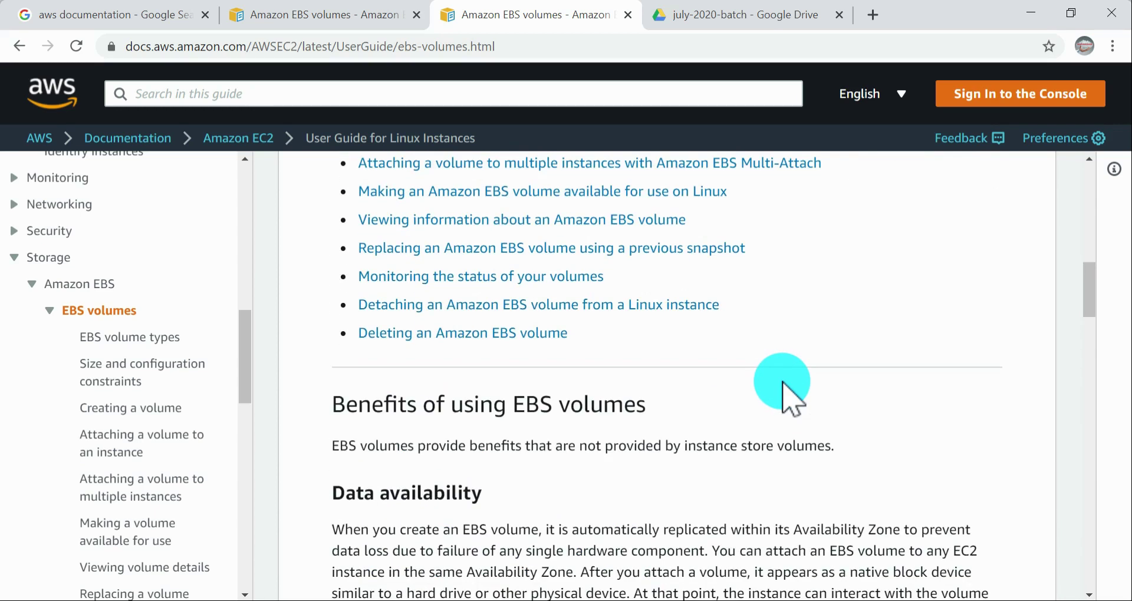
{"action": "scroll", "coordinate": [728, 391], "scroll_direction": "up", "scroll_amount": 20}
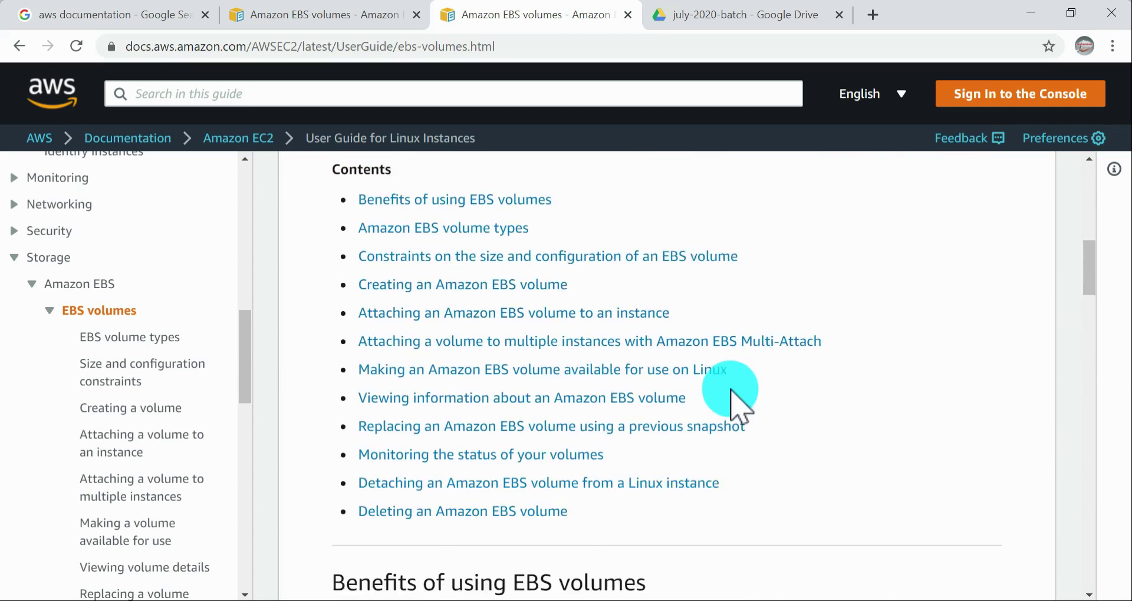
{"action": "scroll", "coordinate": [730, 390], "scroll_direction": "down", "scroll_amount": 7}
{"action": "scroll", "coordinate": [732, 392], "scroll_direction": "down", "scroll_amount": 11}
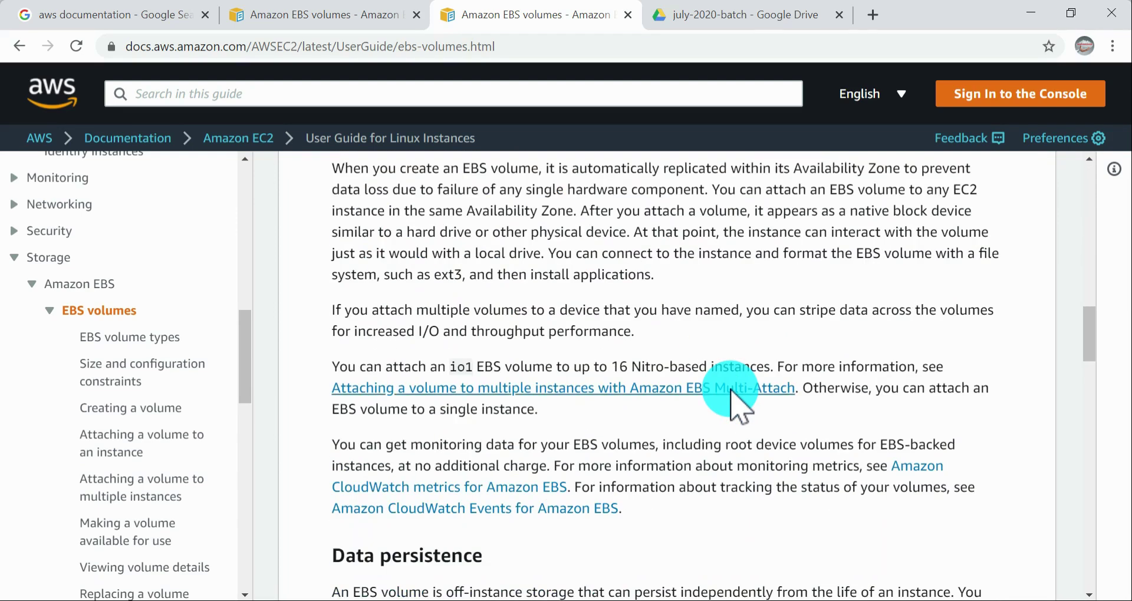
{"action": "scroll", "coordinate": [731, 392], "scroll_direction": "down", "scroll_amount": 20}
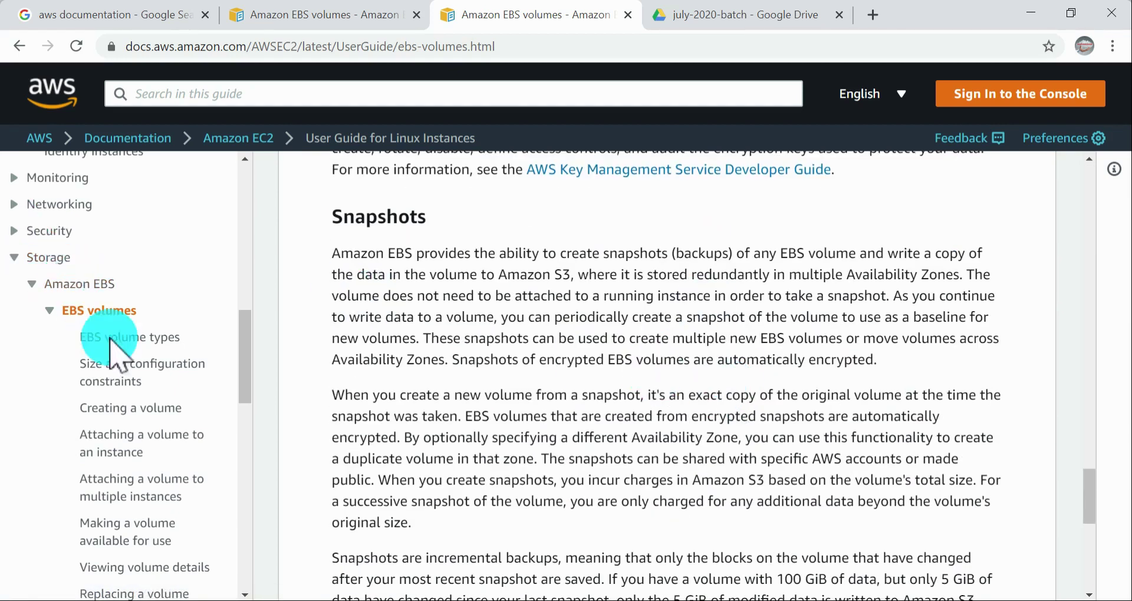
Step: Open the EBS volume types page and highlight the introductory wording on the two categories, SSD-backed and HDD-backed volumes
{"action": "left_click", "coordinate": [144, 339]}
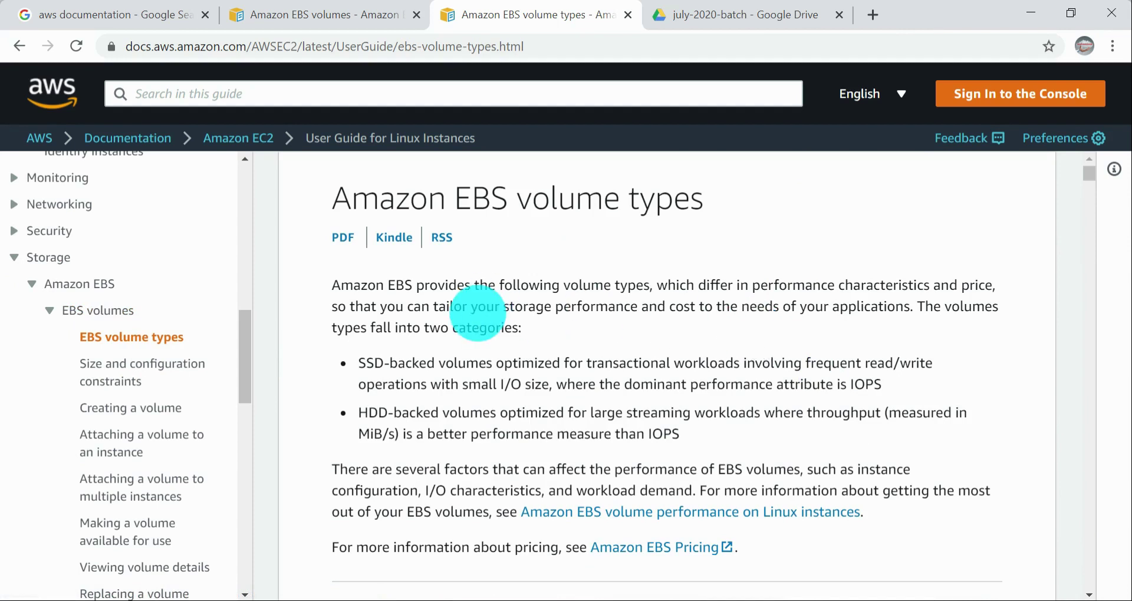
{"action": "left_click_drag", "start_coordinate": [925, 307], "coordinate": [471, 323]}
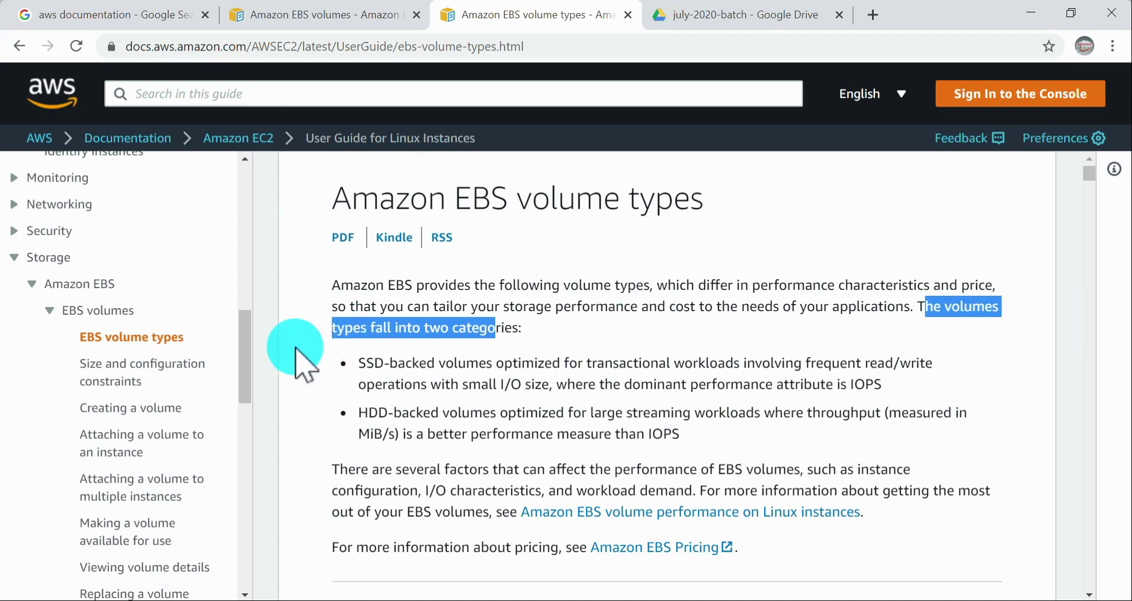
{"action": "left_click", "coordinate": [510, 339]}
{"action": "left_click_drag", "start_coordinate": [510, 339], "coordinate": [391, 331]}
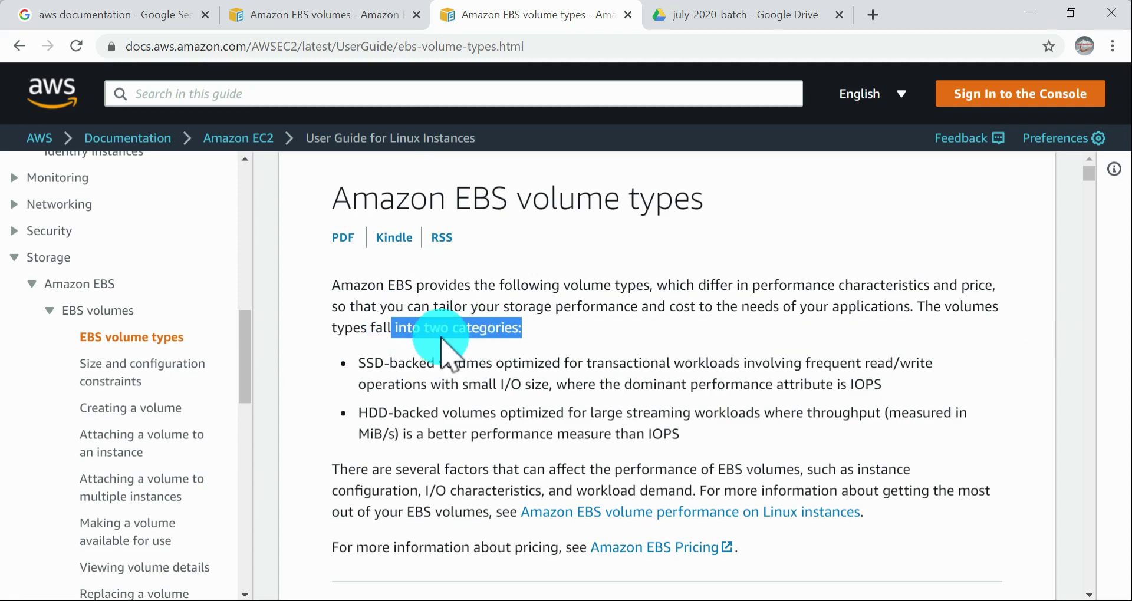
{"action": "left_click_drag", "start_coordinate": [359, 413], "coordinate": [438, 415]}
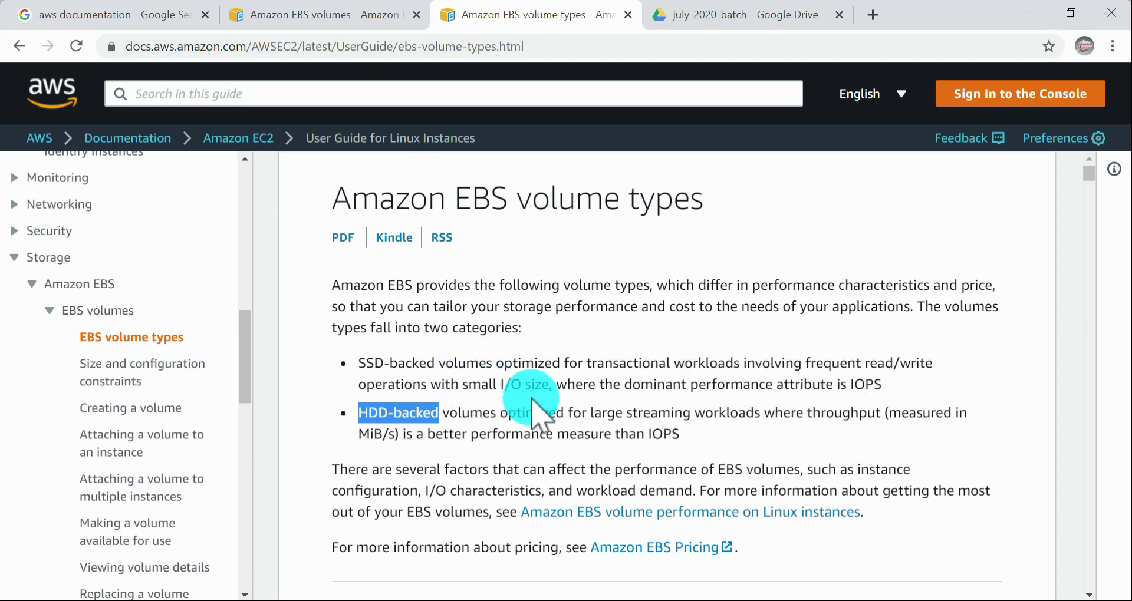
{"action": "left_click_drag", "start_coordinate": [553, 386], "coordinate": [458, 364]}
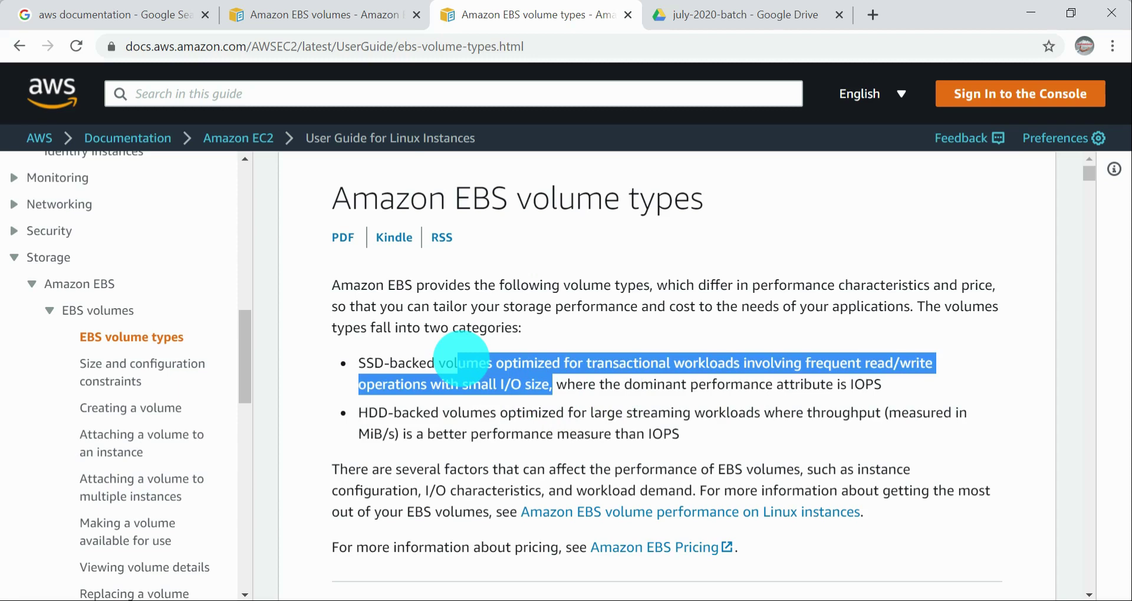
{"action": "left_click", "coordinate": [740, 377]}
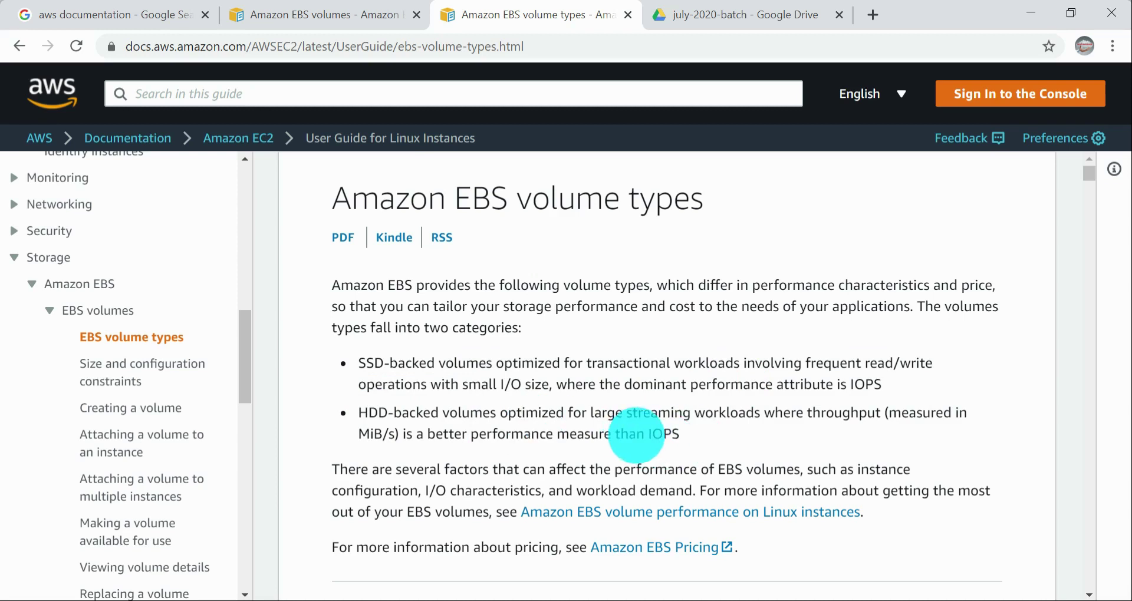
{"action": "left_click_drag", "start_coordinate": [637, 434], "coordinate": [703, 436]}
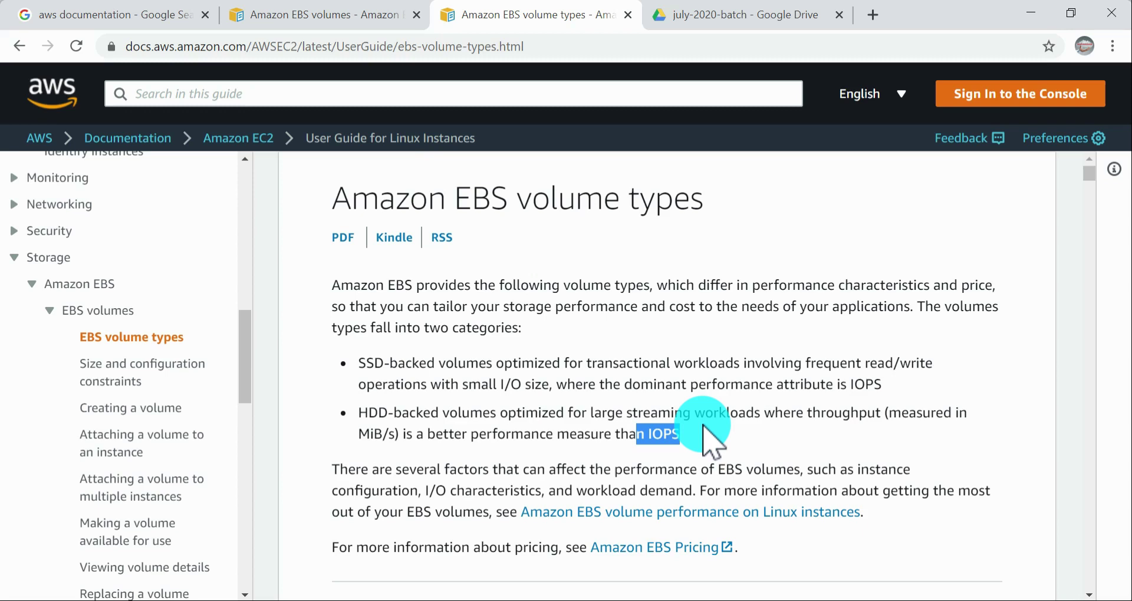
{"action": "left_click", "coordinate": [522, 435]}
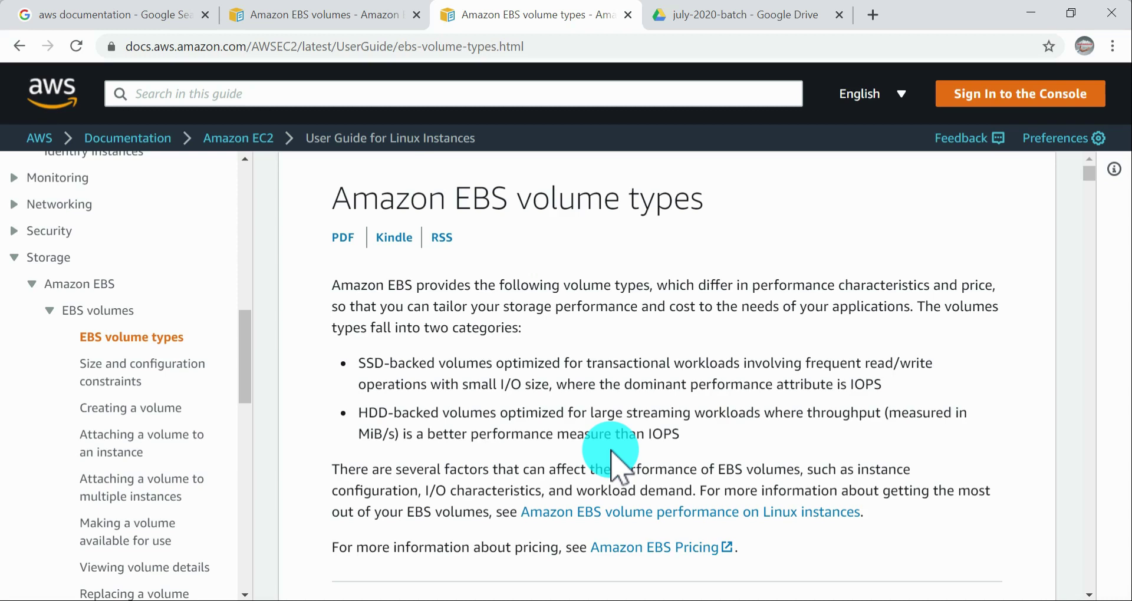
Step: Examine the Volume characteristics table's volume type row, from General Purpose SSD and Provisioned IOPS SSD to the HDD types
{"action": "scroll", "coordinate": [613, 466], "scroll_direction": "down", "scroll_amount": 5}
{"action": "scroll", "coordinate": [639, 455], "scroll_direction": "up", "scroll_amount": 2}
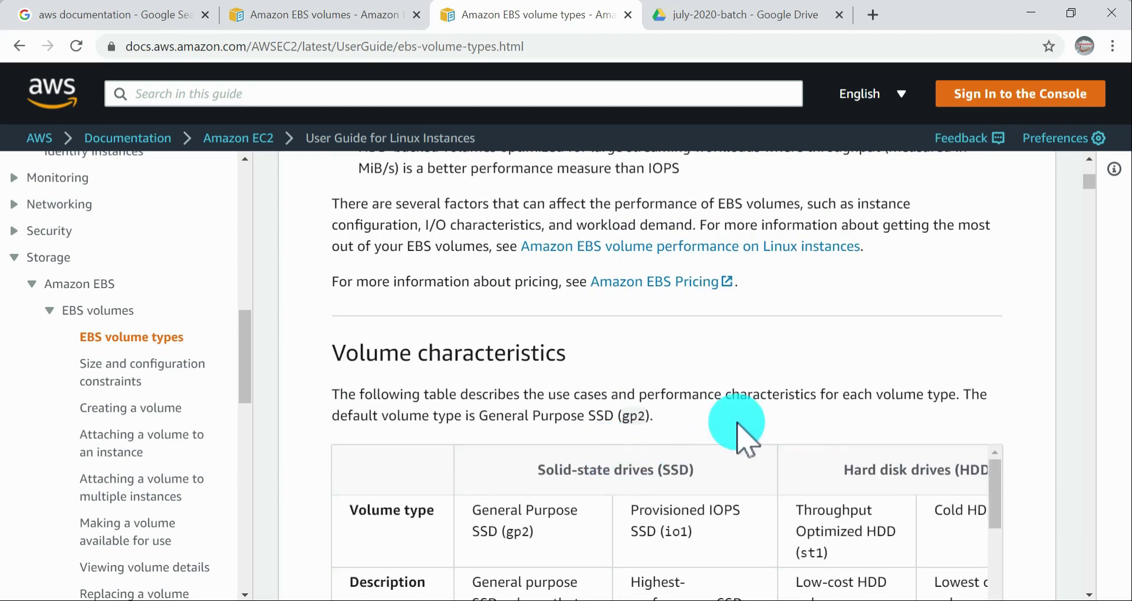
{"action": "scroll", "coordinate": [956, 405], "scroll_direction": "down", "scroll_amount": 5}
{"action": "scroll", "coordinate": [938, 410], "scroll_direction": "up", "scroll_amount": 4}
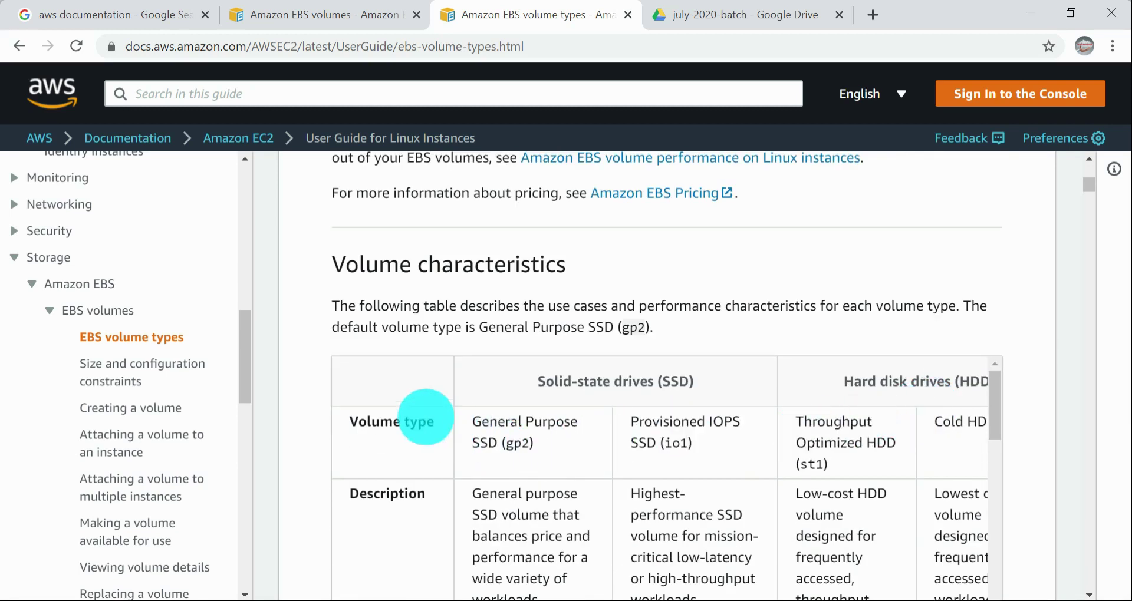
{"action": "left_click_drag", "start_coordinate": [483, 420], "coordinate": [604, 414]}
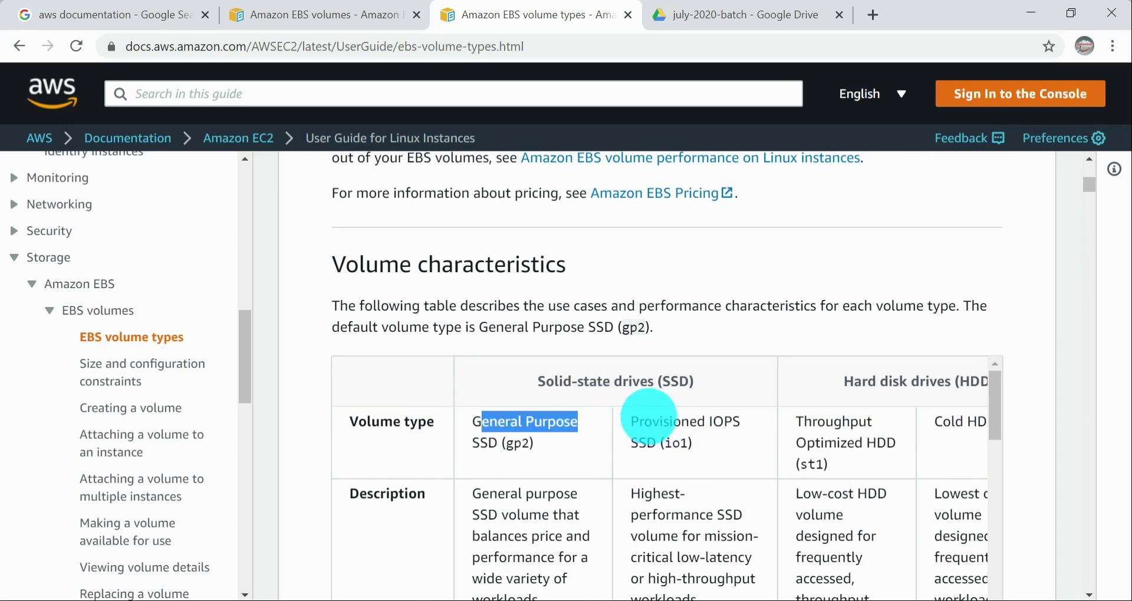
{"action": "left_click", "coordinate": [671, 411]}
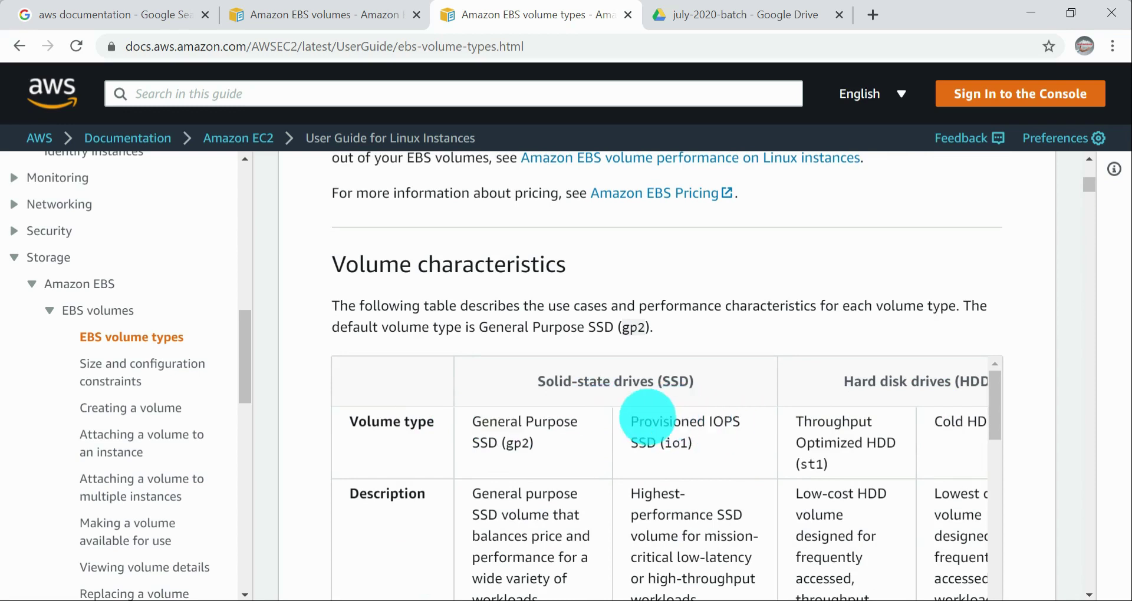
{"action": "left_click_drag", "start_coordinate": [644, 421], "coordinate": [706, 421]}
{"action": "left_click", "coordinate": [828, 477]}
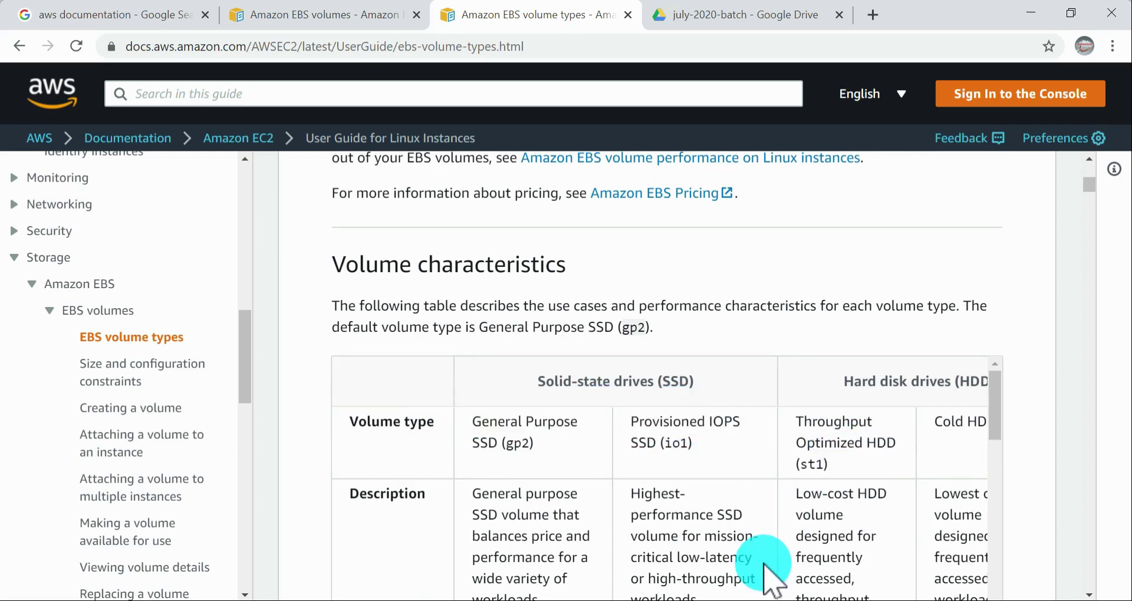
{"action": "left_click_drag", "start_coordinate": [1024, 421], "coordinate": [350, 416]}
{"action": "left_click", "coordinate": [585, 447]}
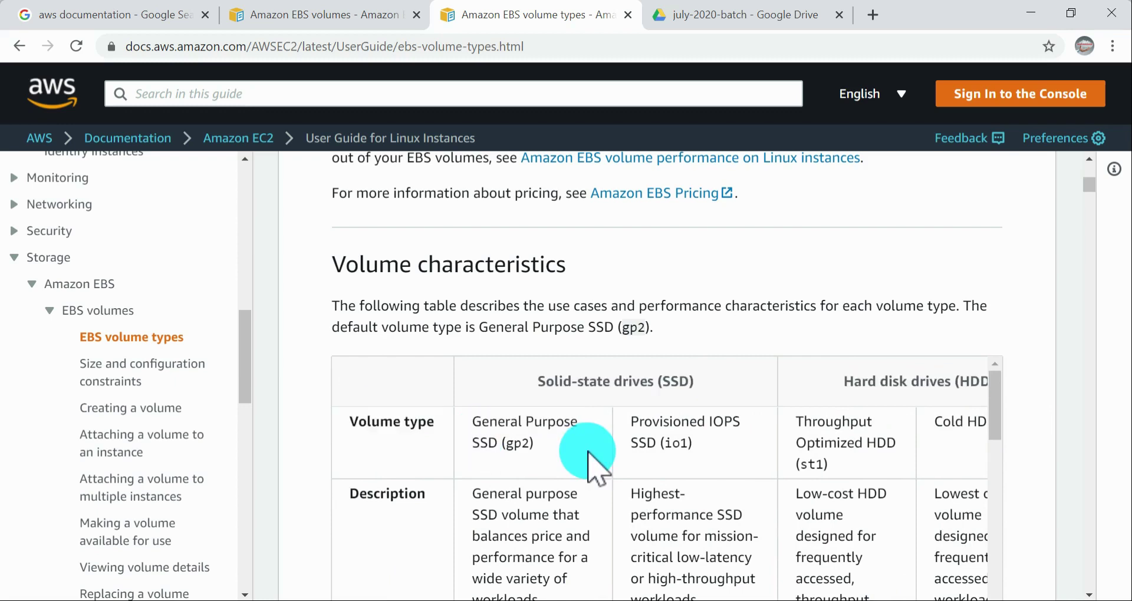
Step: Read the General Purpose SSD column's description and use cases, highlighting the test environments entry
{"action": "scroll", "coordinate": [583, 449], "scroll_direction": "down", "scroll_amount": 3}
{"action": "scroll", "coordinate": [582, 451], "scroll_direction": "up", "scroll_amount": 2}
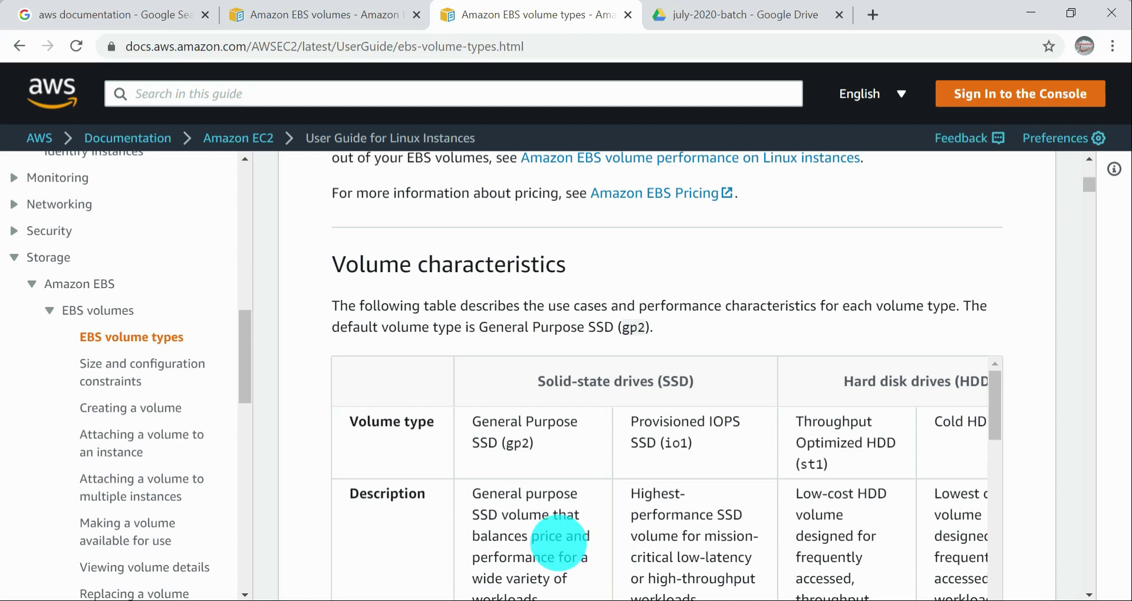
{"action": "scroll", "coordinate": [554, 539], "scroll_direction": "down", "scroll_amount": 3}
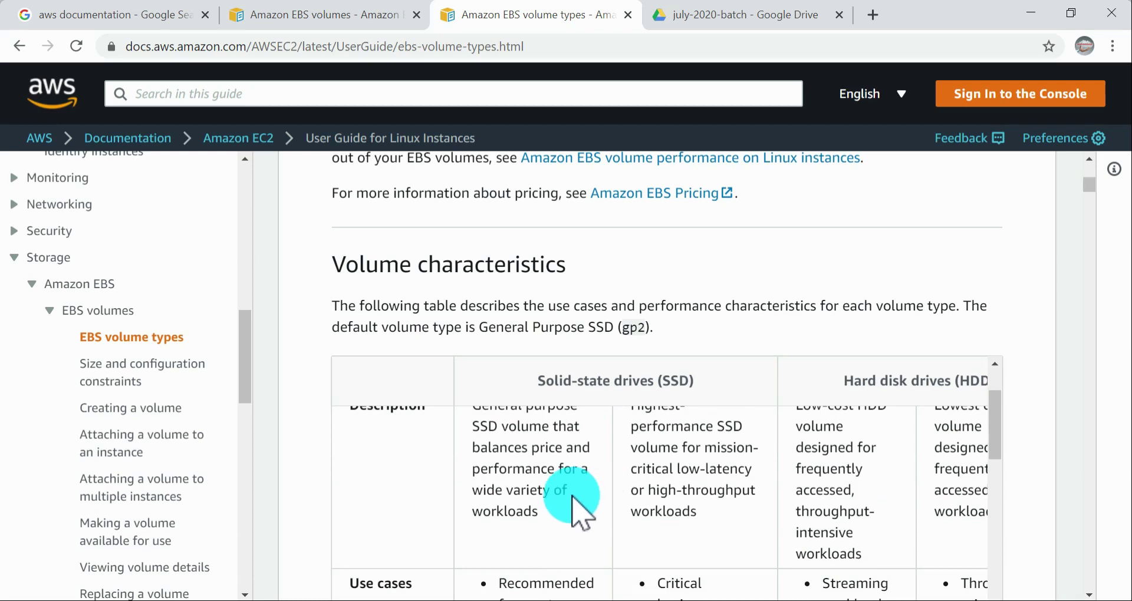
{"action": "left_click_drag", "start_coordinate": [561, 519], "coordinate": [478, 404]}
{"action": "scroll", "coordinate": [571, 485], "scroll_direction": "down", "scroll_amount": 2}
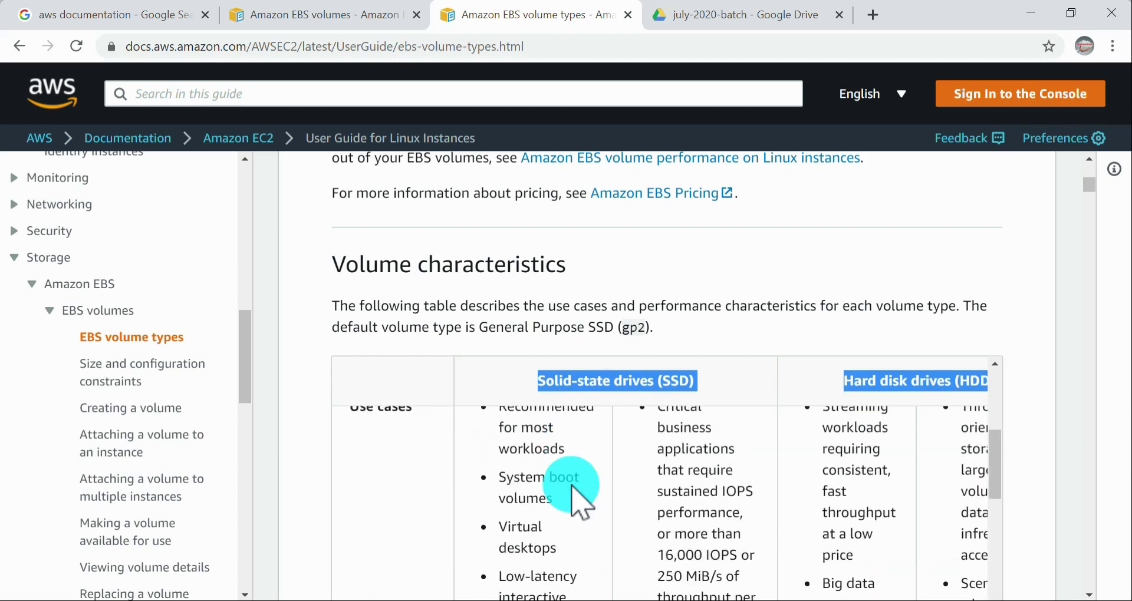
{"action": "scroll", "coordinate": [570, 485], "scroll_direction": "down", "scroll_amount": 4}
{"action": "scroll", "coordinate": [571, 484], "scroll_direction": "up", "scroll_amount": 3}
{"action": "scroll", "coordinate": [571, 485], "scroll_direction": "down", "scroll_amount": 3}
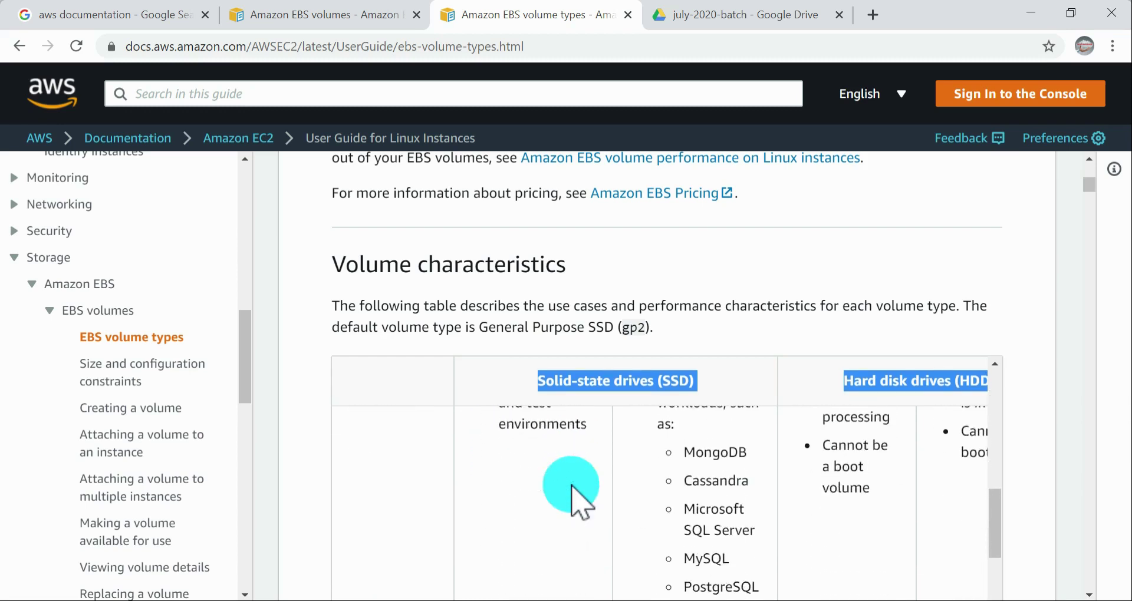
{"action": "scroll", "coordinate": [570, 485], "scroll_direction": "up", "scroll_amount": 1}
{"action": "left_click_drag", "start_coordinate": [526, 483], "coordinate": [572, 518]}
{"action": "scroll", "coordinate": [571, 503], "scroll_direction": "up", "scroll_amount": 1}
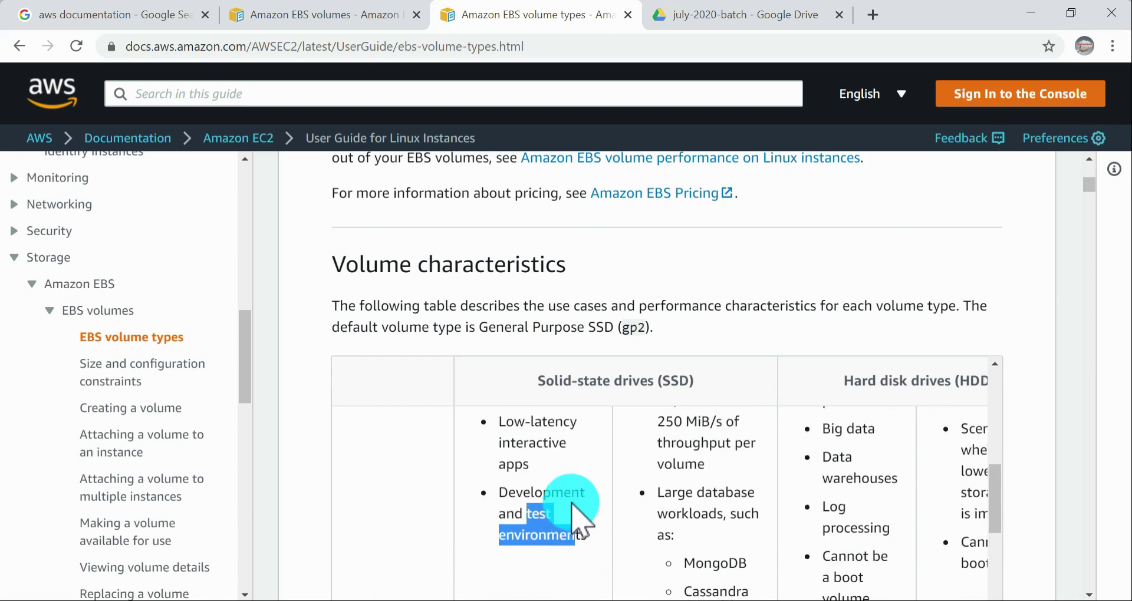
{"action": "scroll", "coordinate": [574, 516], "scroll_direction": "up", "scroll_amount": 4}
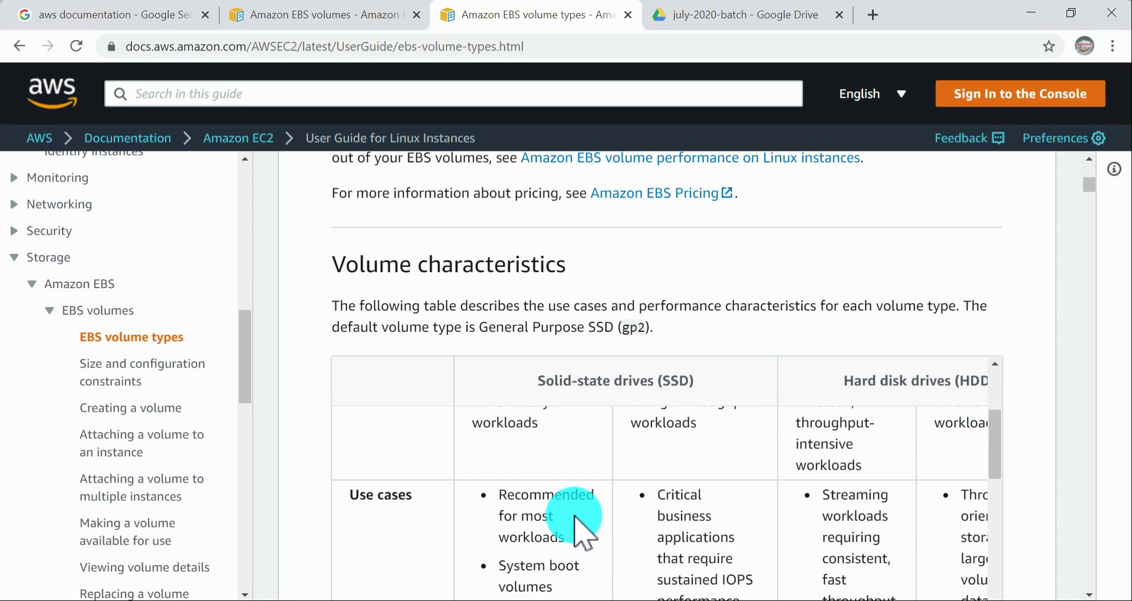
{"action": "scroll", "coordinate": [575, 519], "scroll_direction": "down", "scroll_amount": 3}
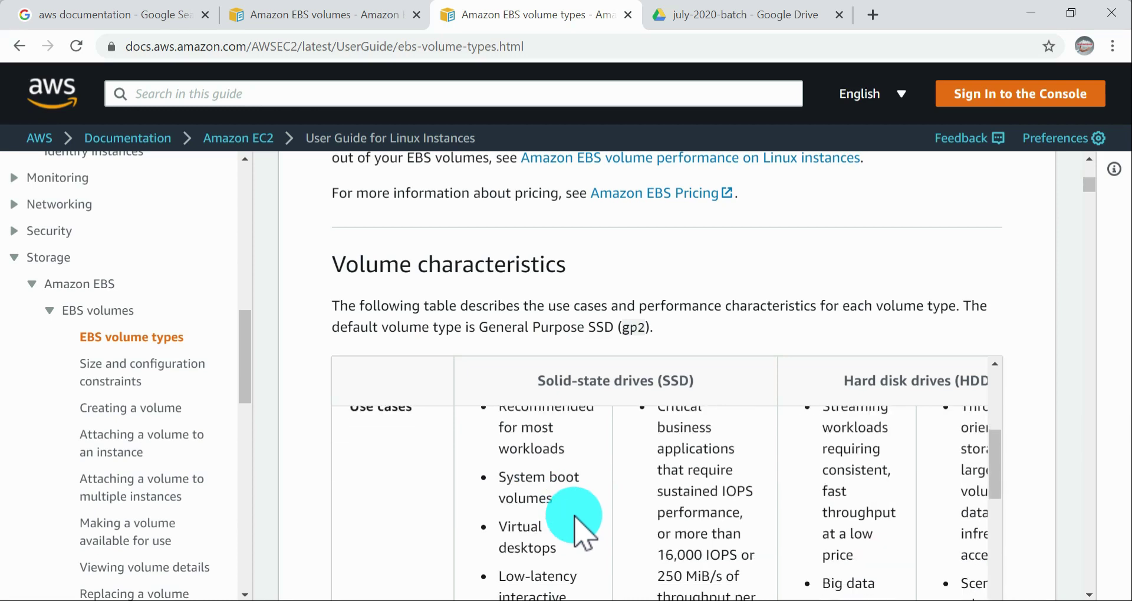
{"action": "scroll", "coordinate": [575, 519], "scroll_direction": "down", "scroll_amount": 3}
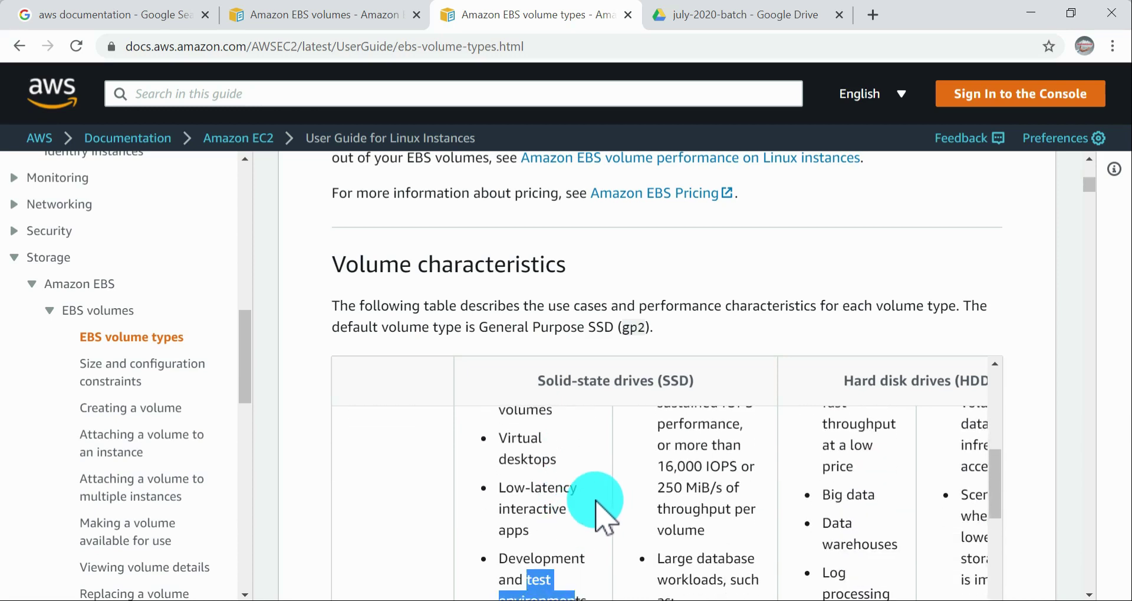
{"action": "left_click", "coordinate": [596, 501]}
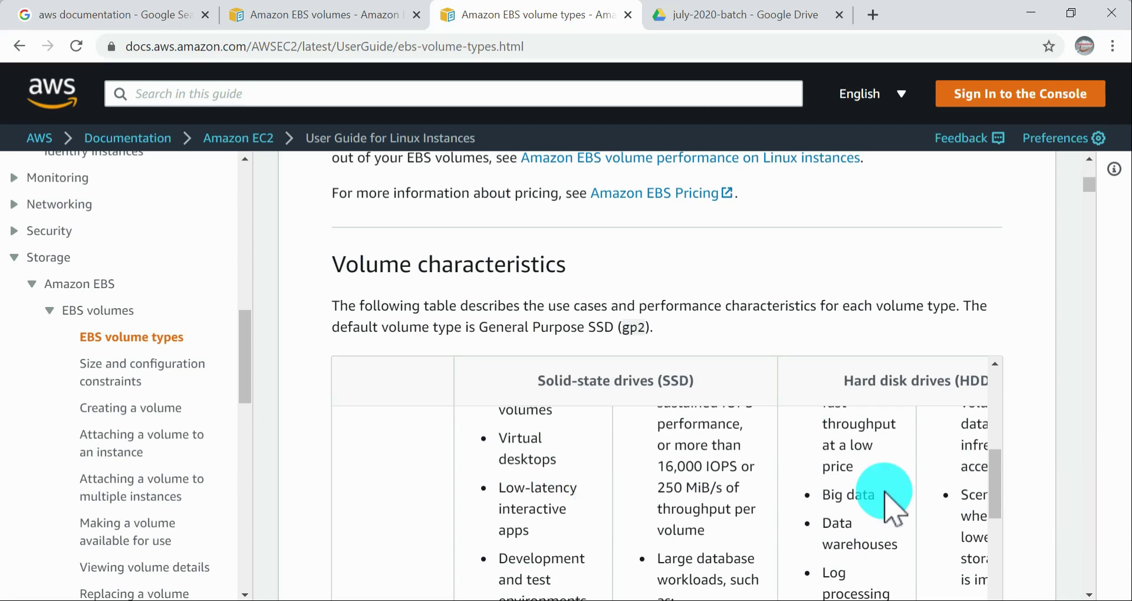
Step: Compare the descriptions and use cases of the SSD and HDD volume types across the Volume characteristics table
{"action": "scroll", "coordinate": [707, 496], "scroll_direction": "up", "scroll_amount": 3}
{"action": "scroll", "coordinate": [704, 482], "scroll_direction": "up", "scroll_amount": 3}
{"action": "scroll", "coordinate": [706, 482], "scroll_direction": "down", "scroll_amount": 2}
{"action": "scroll", "coordinate": [740, 493], "scroll_direction": "down", "scroll_amount": 2}
{"action": "scroll", "coordinate": [740, 493], "scroll_direction": "up", "scroll_amount": 1}
{"action": "scroll", "coordinate": [1008, 460], "scroll_direction": "down", "scroll_amount": 3}
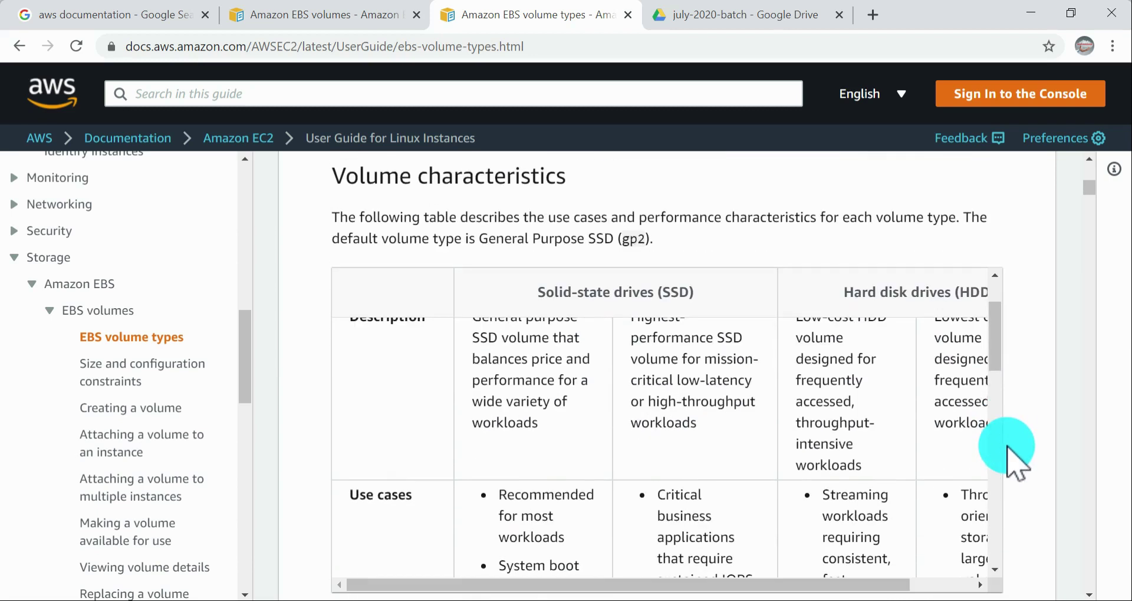
Step: Review the Provisioned IOPS SSD (io1) description and highlight its "Critical business applications" use case
{"action": "scroll", "coordinate": [748, 437], "scroll_direction": "up", "scroll_amount": 1}
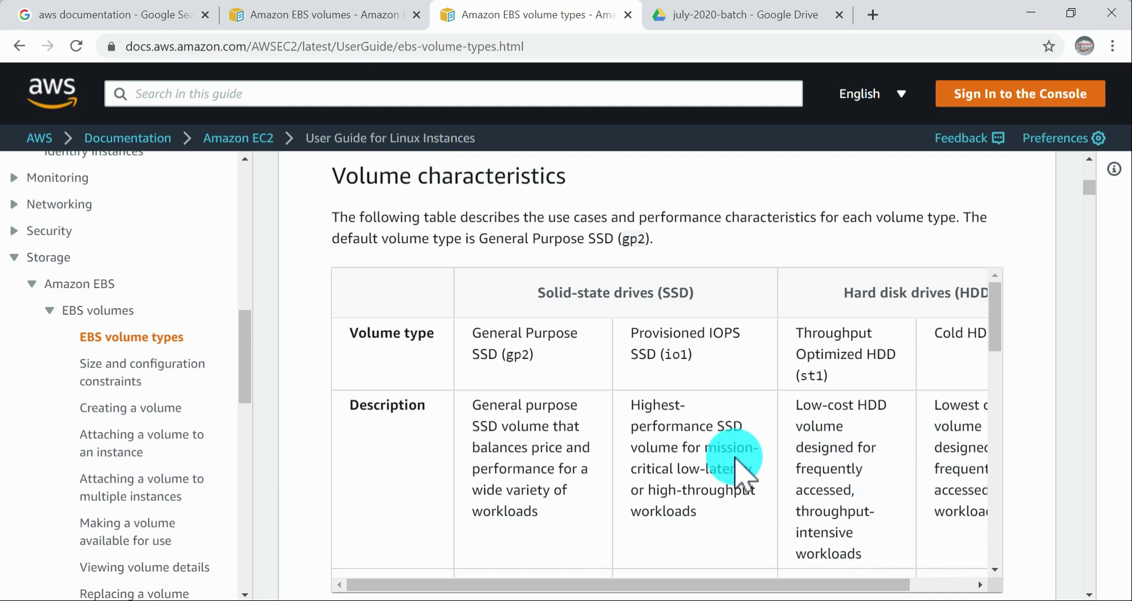
{"action": "scroll", "coordinate": [740, 477], "scroll_direction": "down", "scroll_amount": 1}
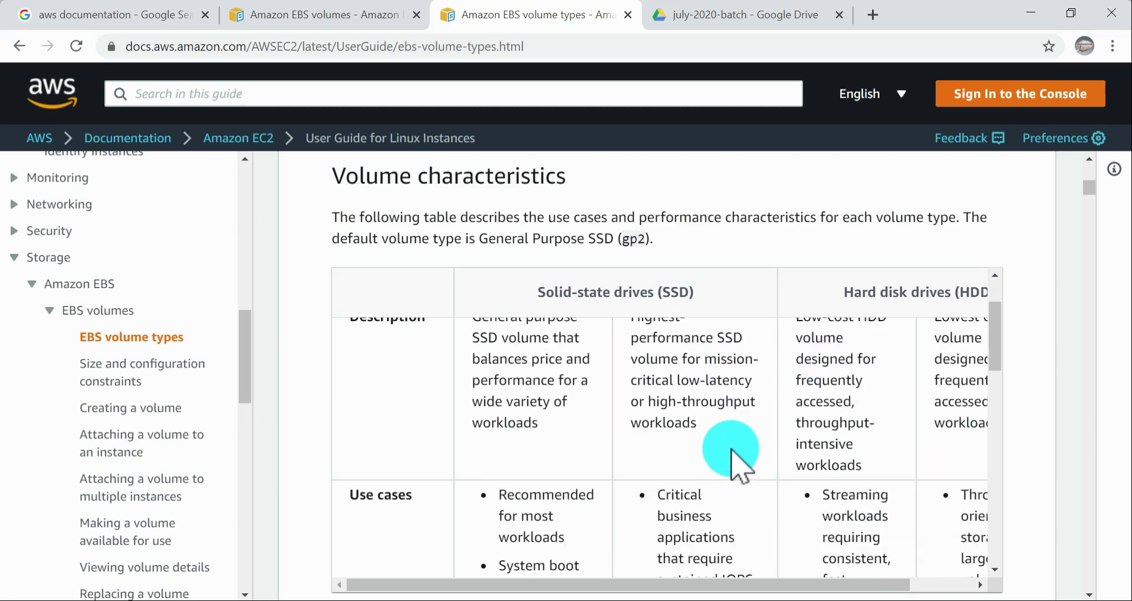
{"action": "scroll", "coordinate": [734, 436], "scroll_direction": "up", "scroll_amount": 1}
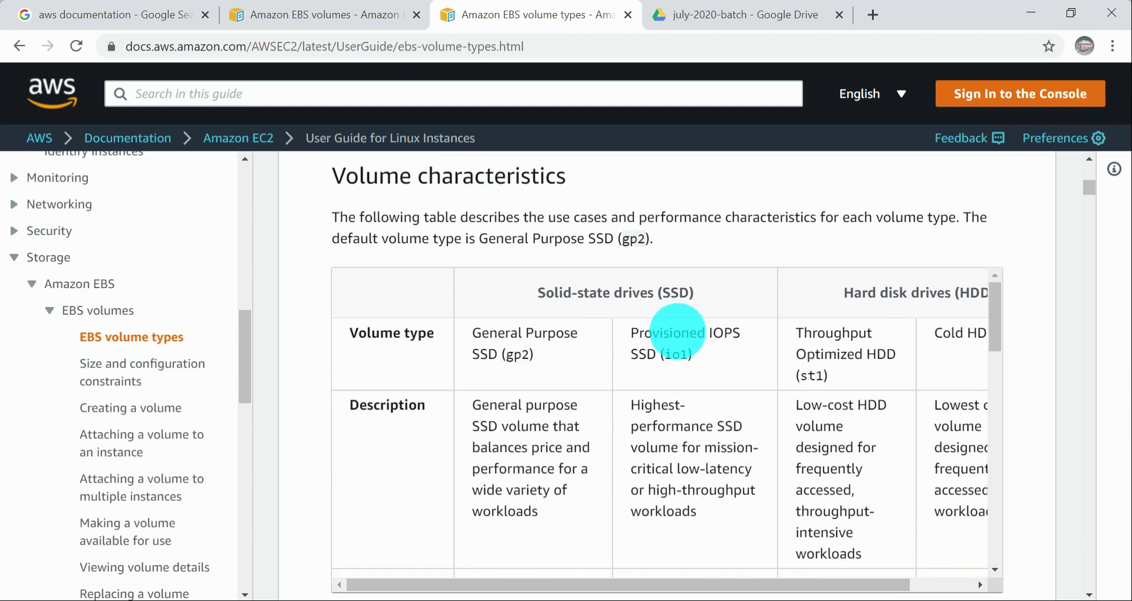
{"action": "scroll", "coordinate": [708, 472], "scroll_direction": "down", "scroll_amount": 1}
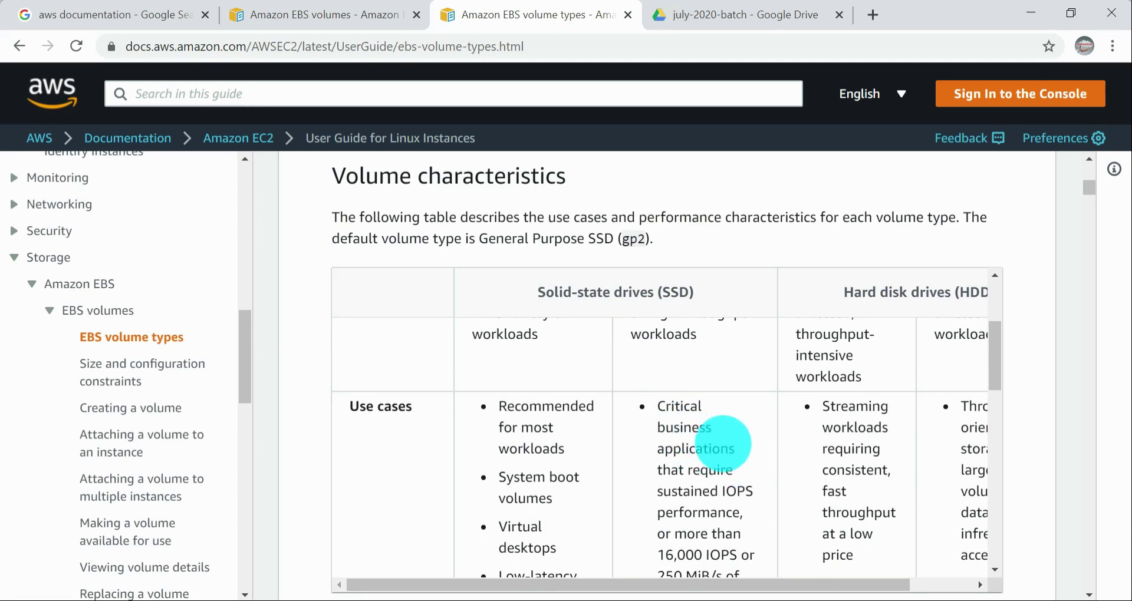
{"action": "left_click_drag", "start_coordinate": [735, 450], "coordinate": [658, 407]}
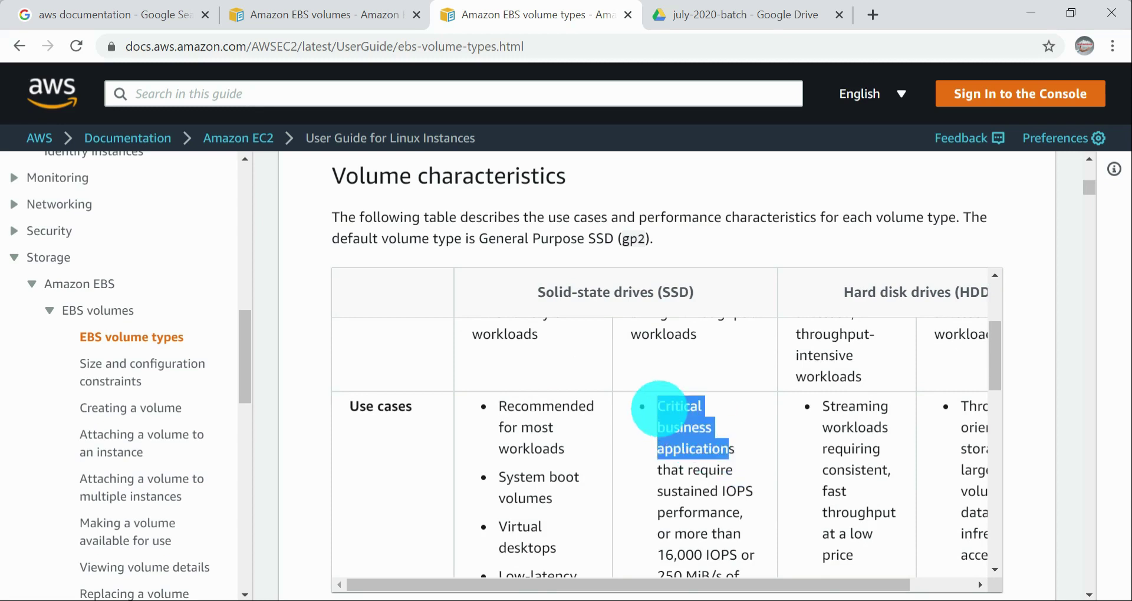
Step: Read the remaining Provisioned IOPS SSD (io1) use cases and highlight the database list from MongoDB to Oracle
{"action": "left_click", "coordinate": [702, 439]}
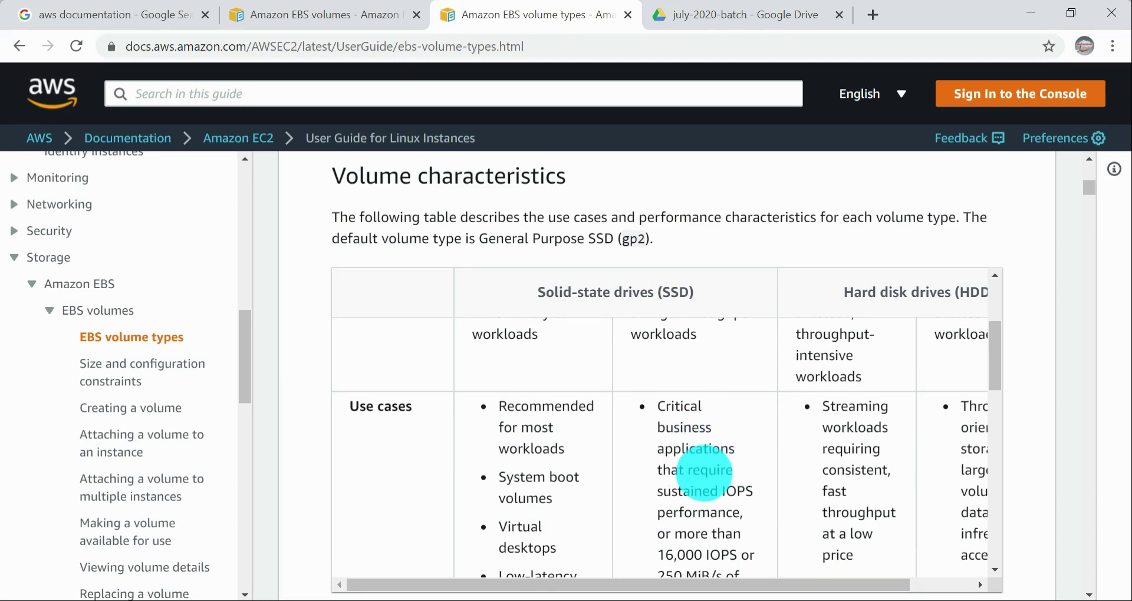
{"action": "scroll", "coordinate": [702, 465], "scroll_direction": "down", "scroll_amount": 2}
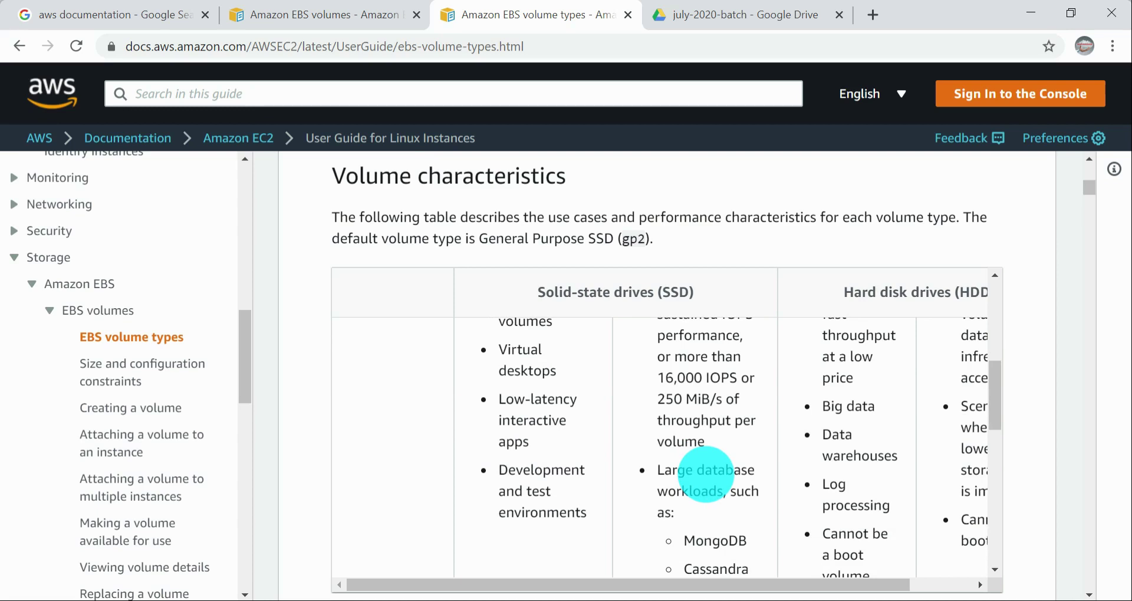
{"action": "scroll", "coordinate": [731, 425], "scroll_direction": "up", "scroll_amount": 1}
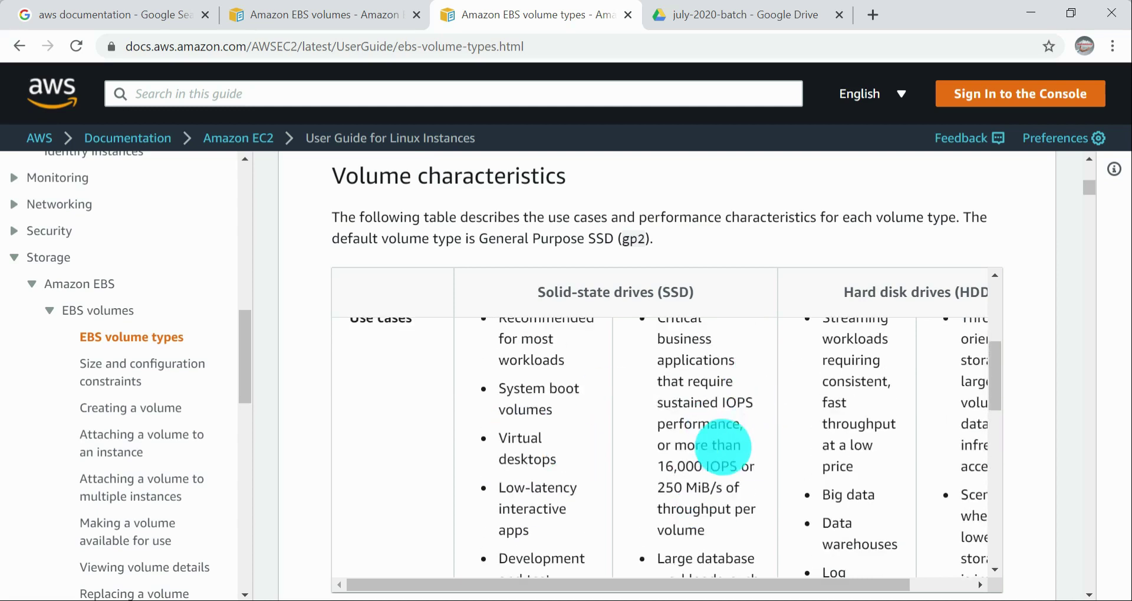
{"action": "scroll", "coordinate": [719, 439], "scroll_direction": "down", "scroll_amount": 2}
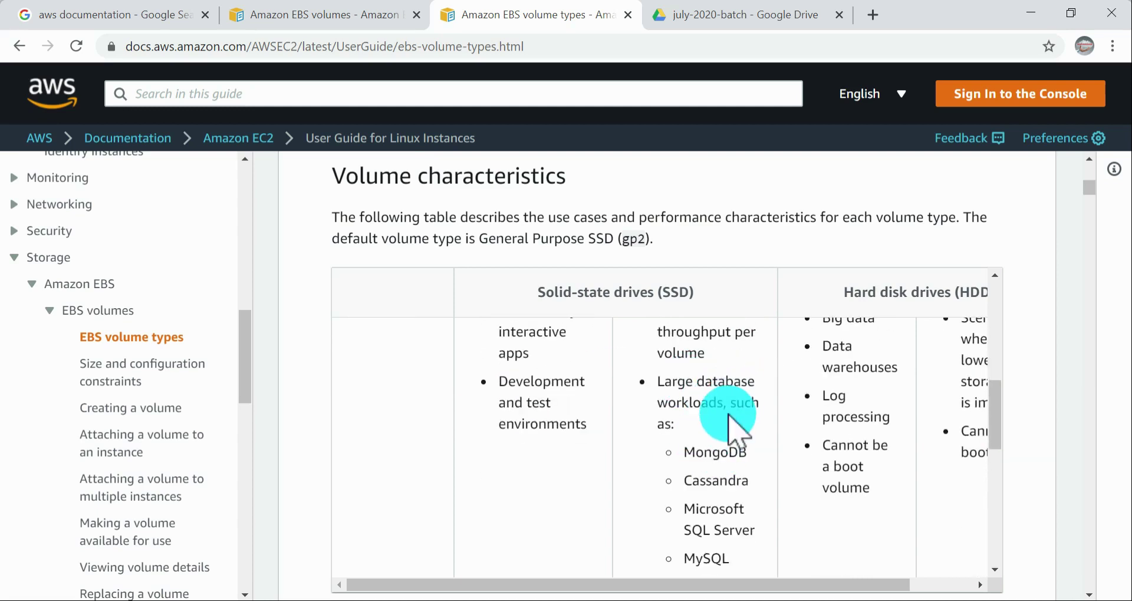
{"action": "scroll", "coordinate": [769, 435], "scroll_direction": "down", "scroll_amount": 1}
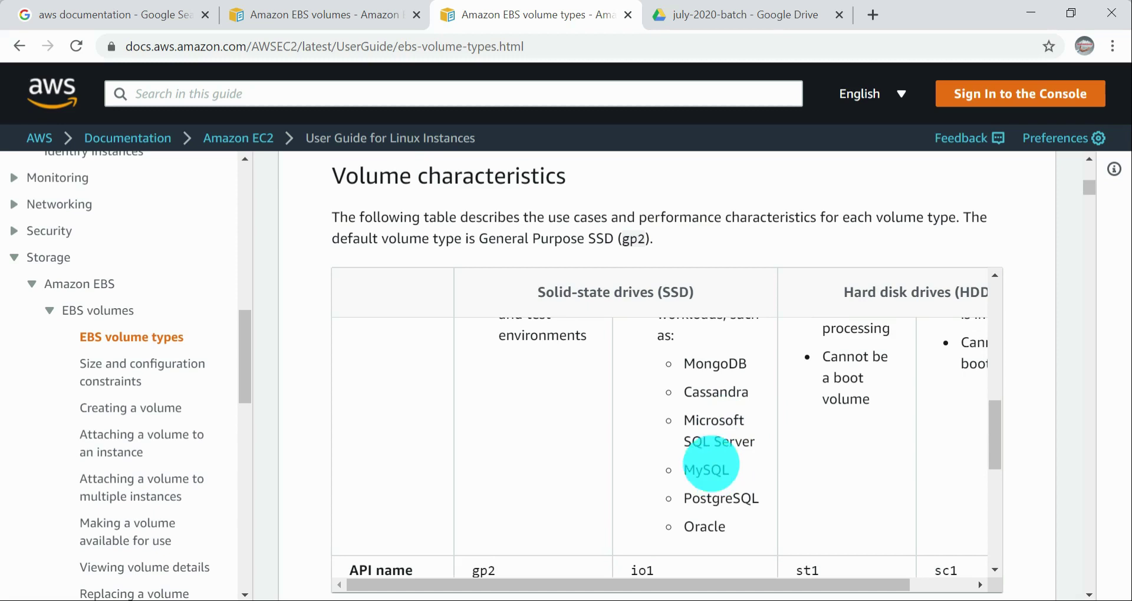
{"action": "left_click_drag", "start_coordinate": [726, 528], "coordinate": [685, 356]}
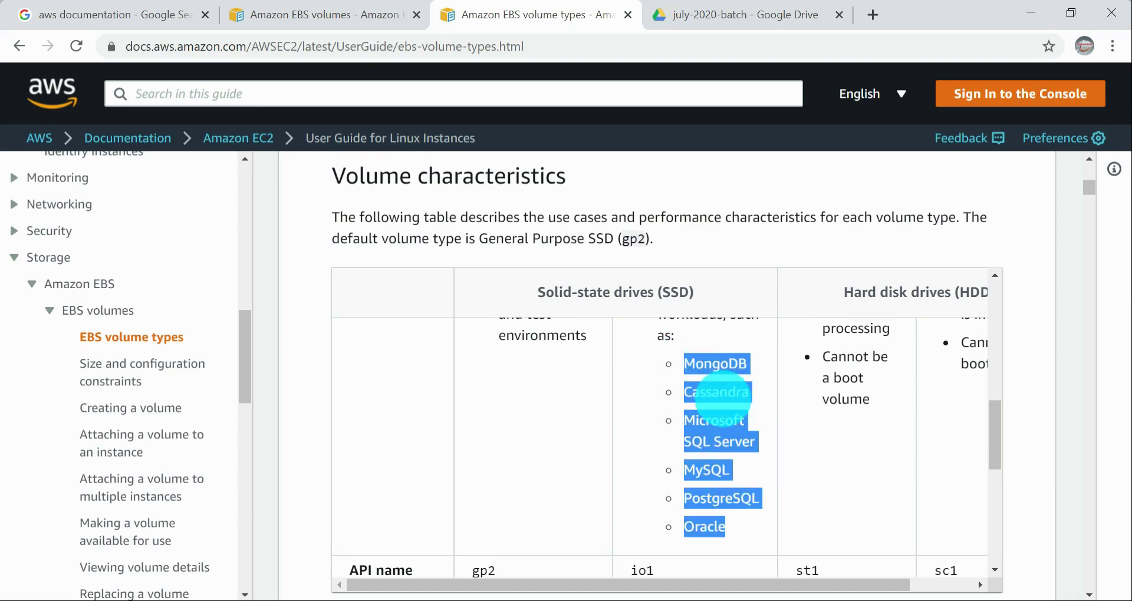
{"action": "left_click", "coordinate": [718, 393]}
Step: Review the Provisioned IOPS SSD column's large database workloads entry alongside the General Purpose SSD use cases
{"action": "scroll", "coordinate": [708, 407], "scroll_direction": "up", "scroll_amount": 3}
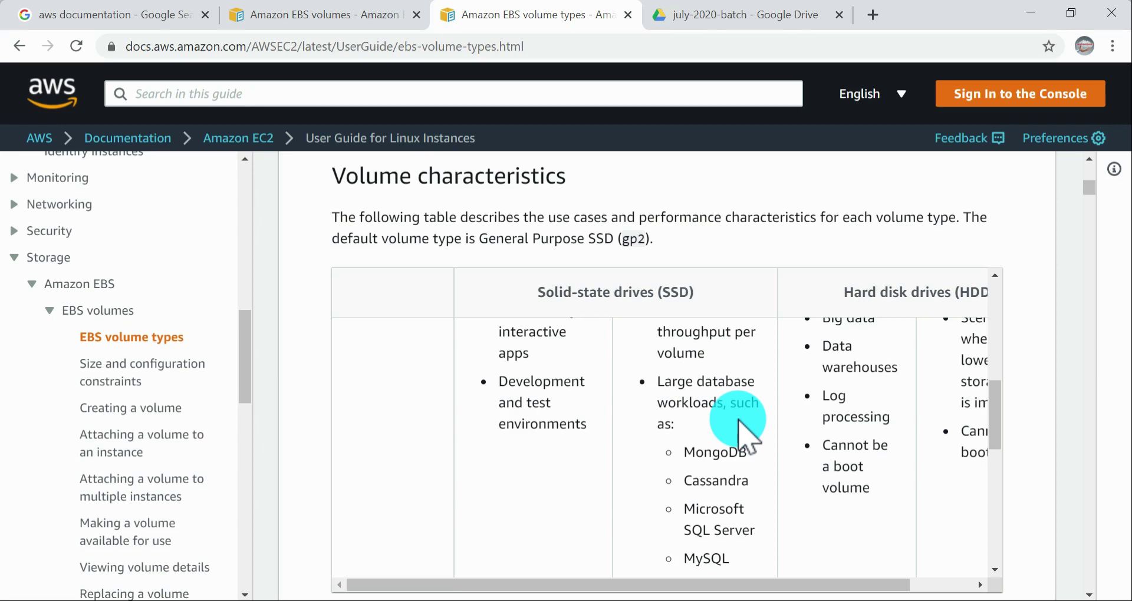
{"action": "scroll", "coordinate": [738, 420], "scroll_direction": "up", "scroll_amount": 2}
{"action": "scroll", "coordinate": [739, 420], "scroll_direction": "down", "scroll_amount": 2}
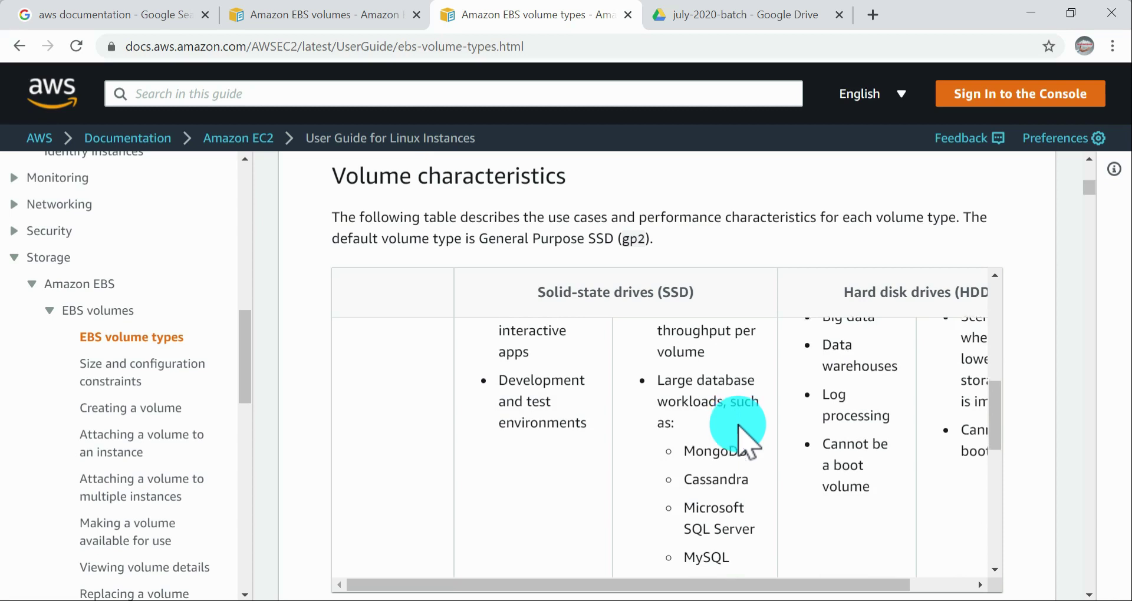
{"action": "scroll", "coordinate": [739, 422], "scroll_direction": "down", "scroll_amount": 3}
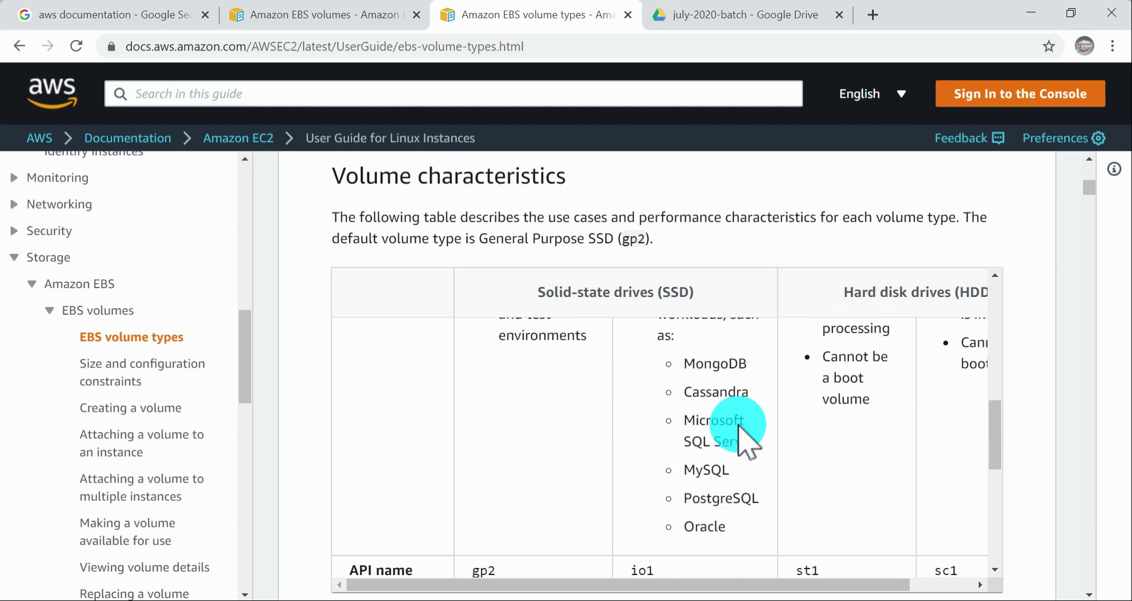
{"action": "scroll", "coordinate": [738, 424], "scroll_direction": "up", "scroll_amount": 8}
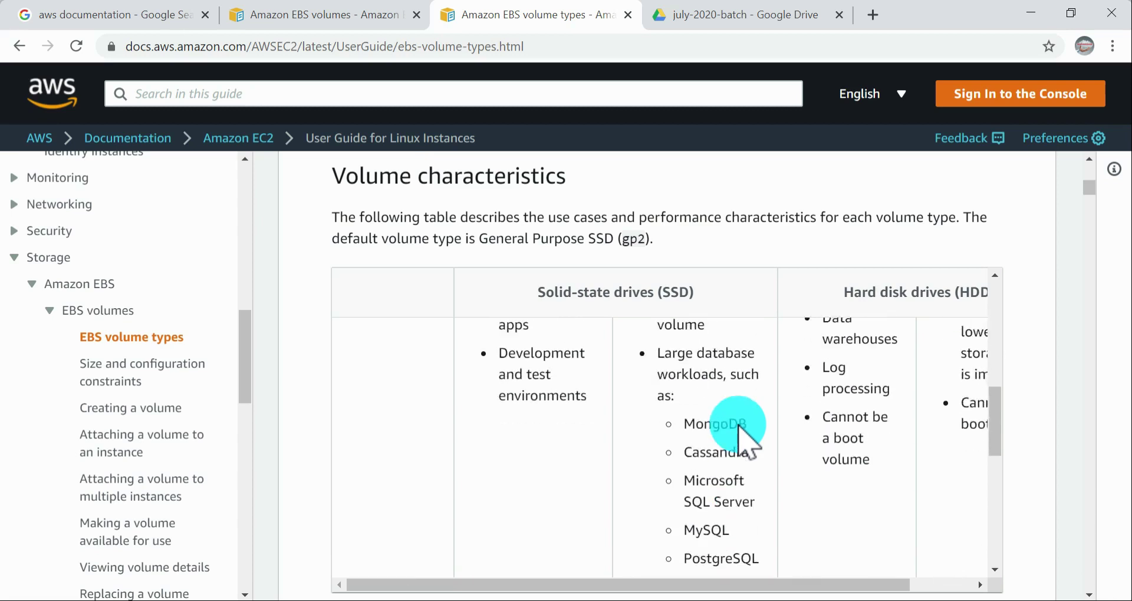
{"action": "scroll", "coordinate": [738, 424], "scroll_direction": "up", "scroll_amount": 3}
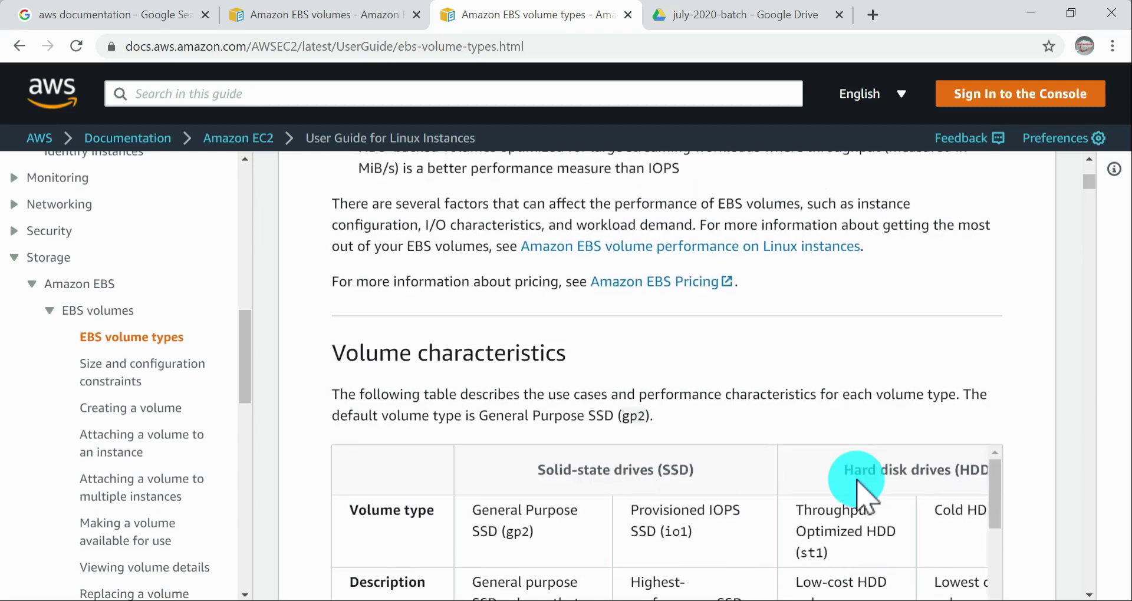
Step: Examine the volume type and description of Throughput Optimized HDD (st1) in the Volume characteristics table
{"action": "scroll", "coordinate": [859, 475], "scroll_direction": "down", "scroll_amount": 3}
{"action": "scroll", "coordinate": [1011, 472], "scroll_direction": "down", "scroll_amount": 1}
{"action": "scroll", "coordinate": [1026, 481], "scroll_direction": "down", "scroll_amount": 3}
{"action": "scroll", "coordinate": [688, 367], "scroll_direction": "up", "scroll_amount": 3}
{"action": "scroll", "coordinate": [714, 401], "scroll_direction": "up", "scroll_amount": 1}
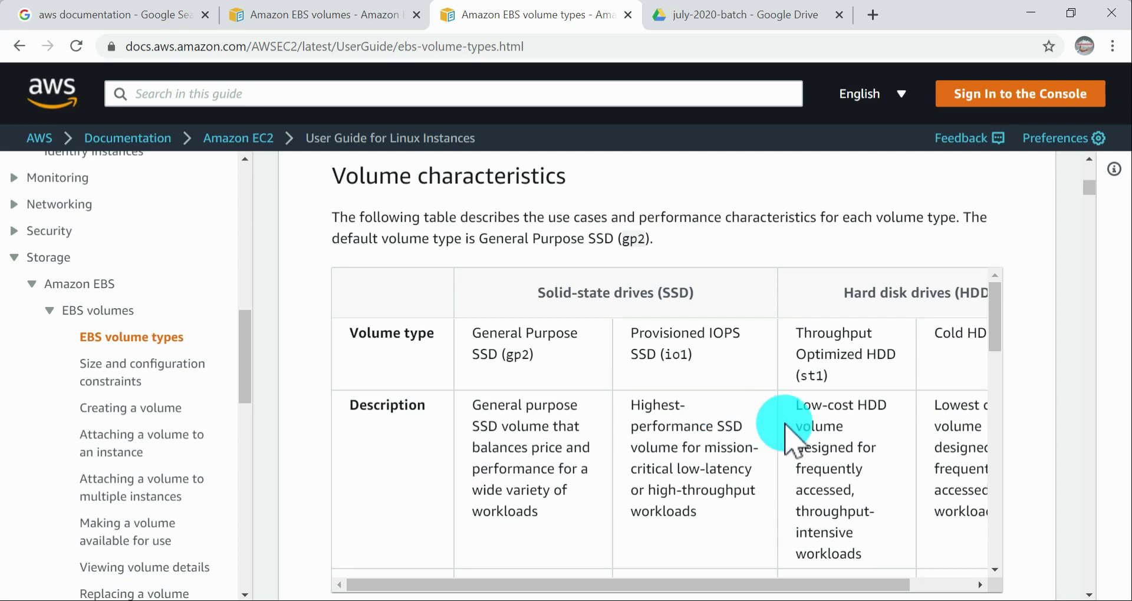
{"action": "scroll", "coordinate": [873, 424], "scroll_direction": "up", "scroll_amount": 3}
{"action": "scroll", "coordinate": [881, 436], "scroll_direction": "down", "scroll_amount": 2}
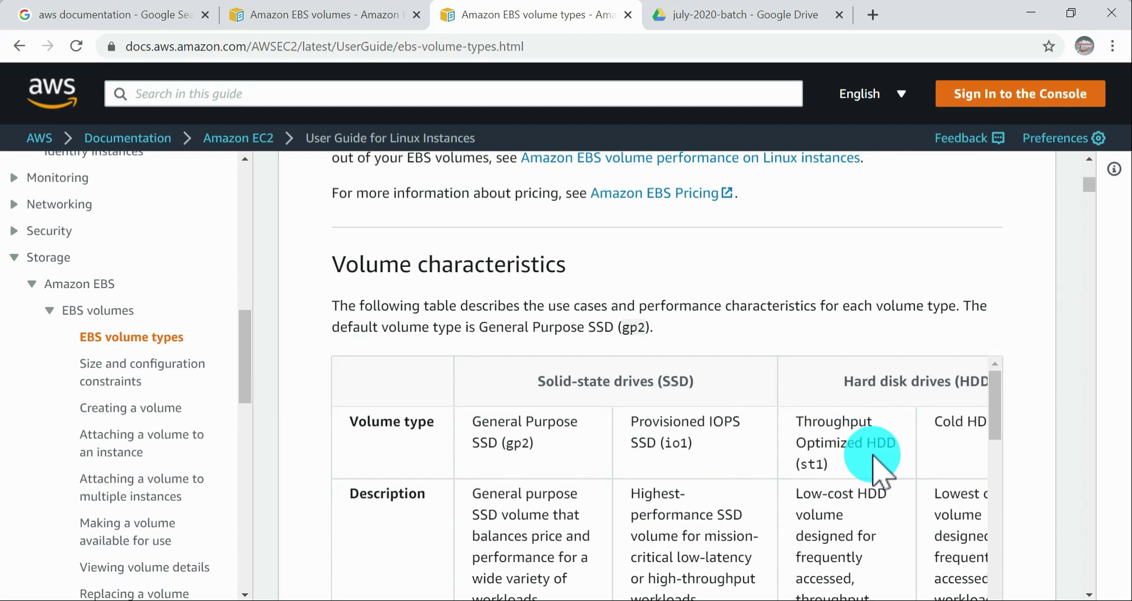
{"action": "scroll", "coordinate": [870, 454], "scroll_direction": "down", "scroll_amount": 2}
{"action": "scroll", "coordinate": [1000, 439], "scroll_direction": "down", "scroll_amount": 2}
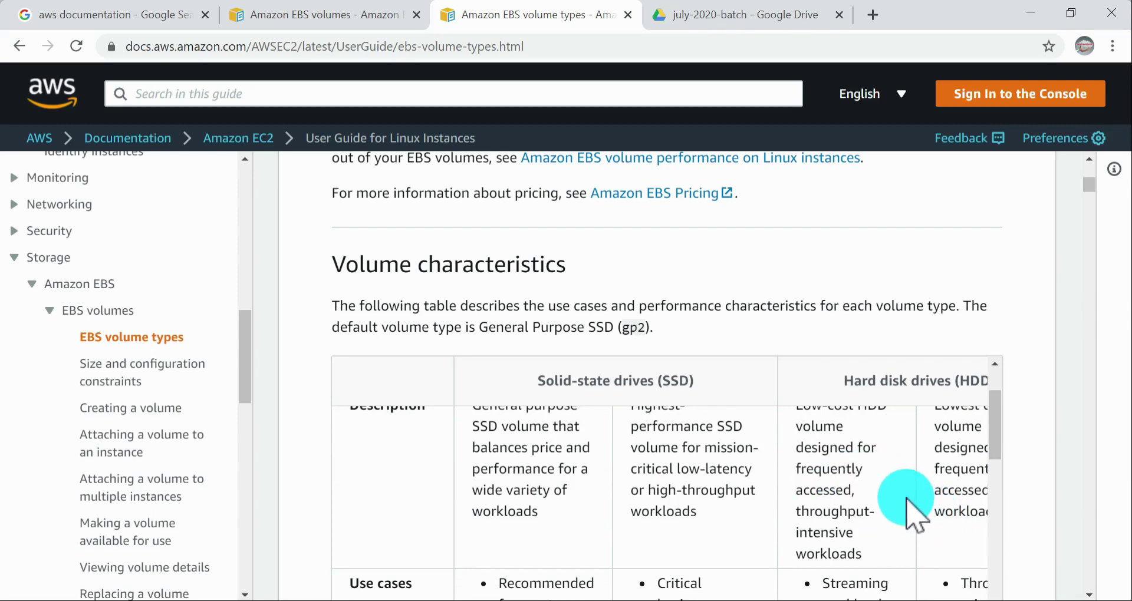
Step: Read the Throughput Optimized HDD (st1) use cases, starting with the streaming workloads entry
{"action": "scroll", "coordinate": [889, 485], "scroll_direction": "down", "scroll_amount": 1}
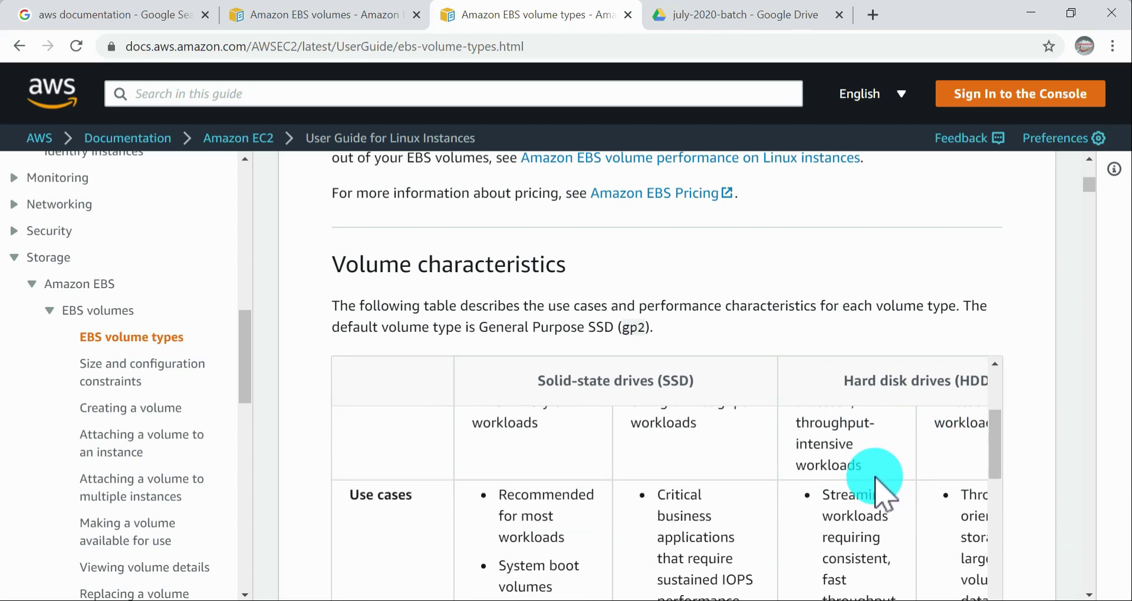
{"action": "scroll", "coordinate": [873, 476], "scroll_direction": "down", "scroll_amount": 1}
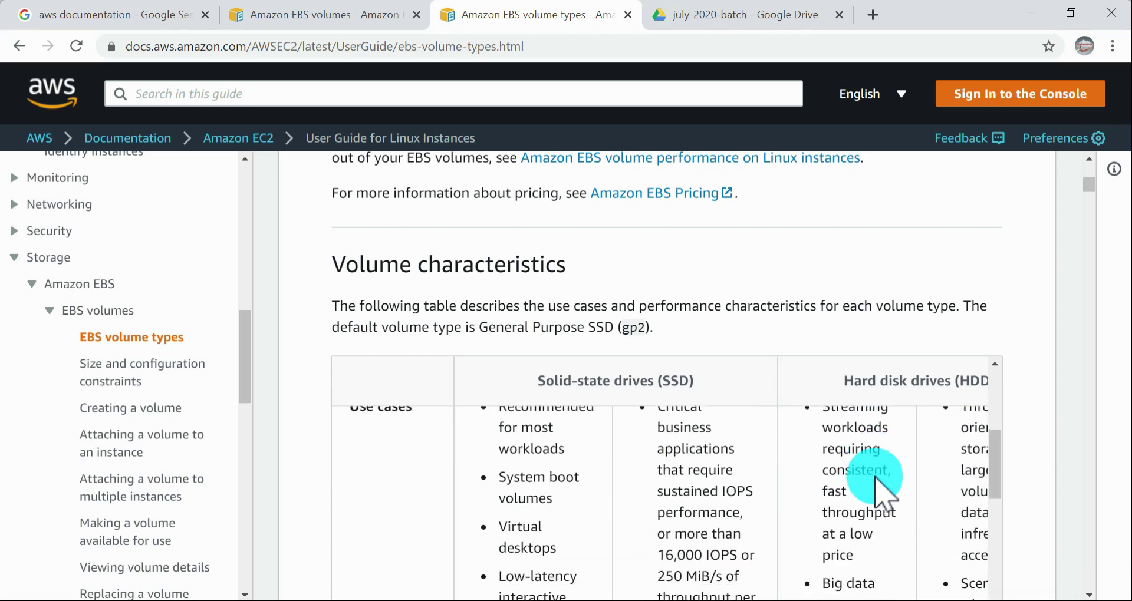
{"action": "scroll", "coordinate": [900, 490], "scroll_direction": "up", "scroll_amount": 1}
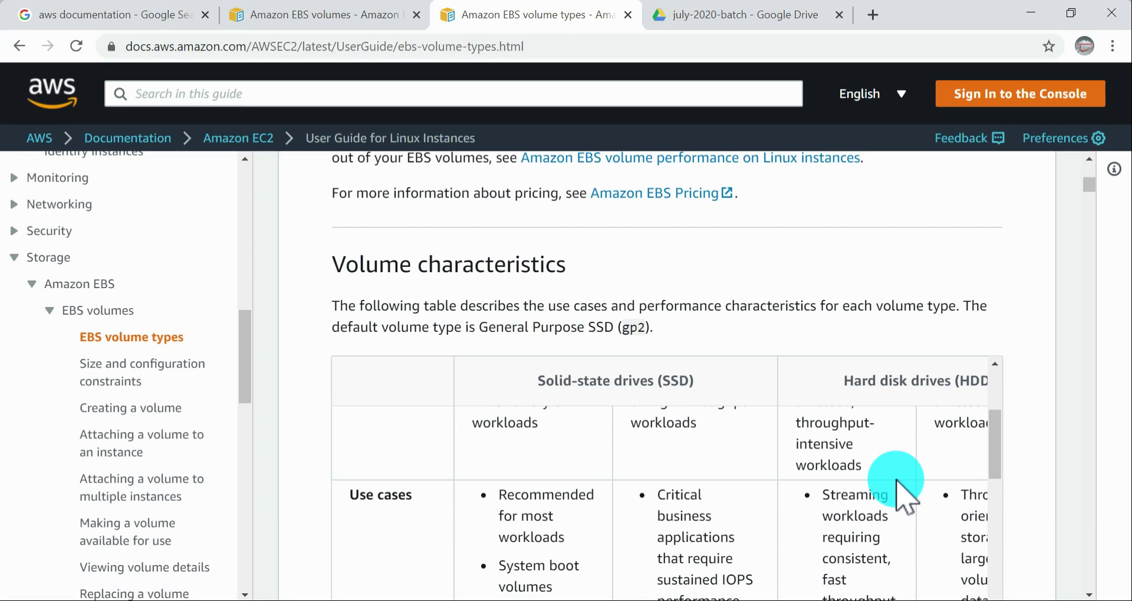
{"action": "scroll", "coordinate": [897, 481], "scroll_direction": "down", "scroll_amount": 2}
{"action": "scroll", "coordinate": [895, 482], "scroll_direction": "up", "scroll_amount": 1}
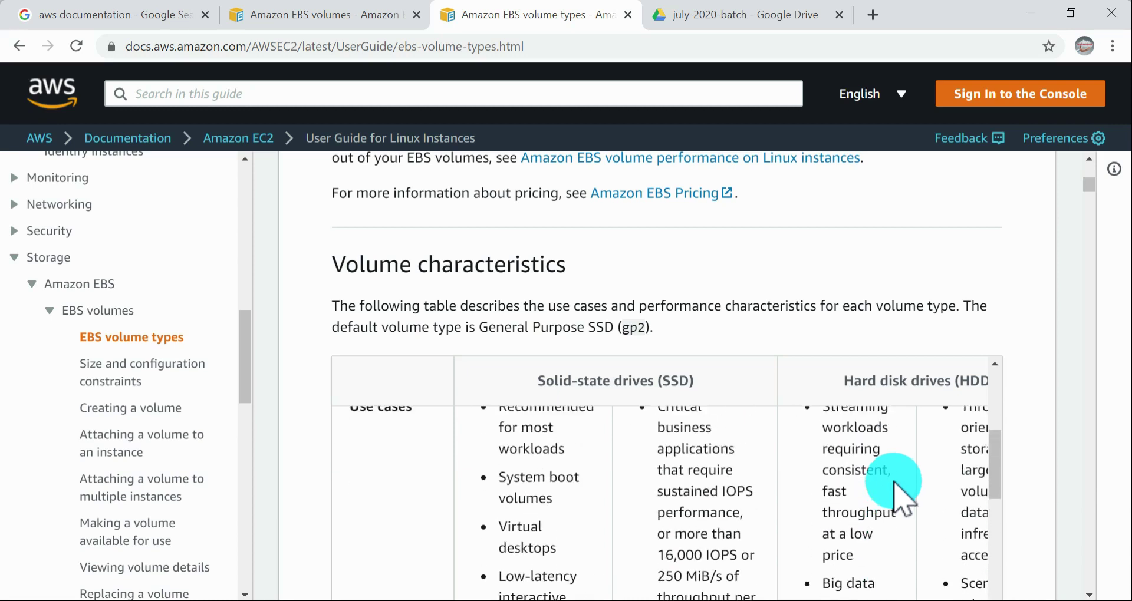
{"action": "scroll", "coordinate": [883, 496], "scroll_direction": "down", "scroll_amount": 1}
{"action": "scroll", "coordinate": [883, 497], "scroll_direction": "down", "scroll_amount": 3}
{"action": "scroll", "coordinate": [859, 498], "scroll_direction": "up", "scroll_amount": 1}
Step: Bring the whole Cold HDD column into view and highlight its use case on storage for large volumes of infrequently accessed data
{"action": "left_click_drag", "start_coordinate": [879, 475], "coordinate": [1023, 539]}
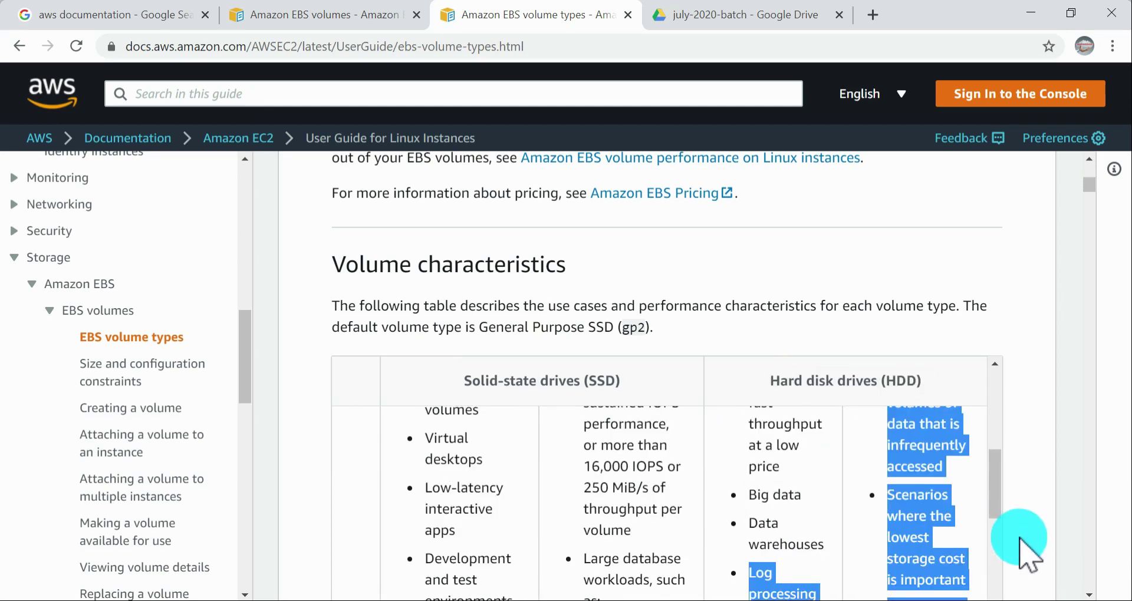
{"action": "left_click", "coordinate": [936, 473]}
{"action": "scroll", "coordinate": [935, 473], "scroll_direction": "up", "scroll_amount": 2}
{"action": "scroll", "coordinate": [944, 504], "scroll_direction": "down", "scroll_amount": 1}
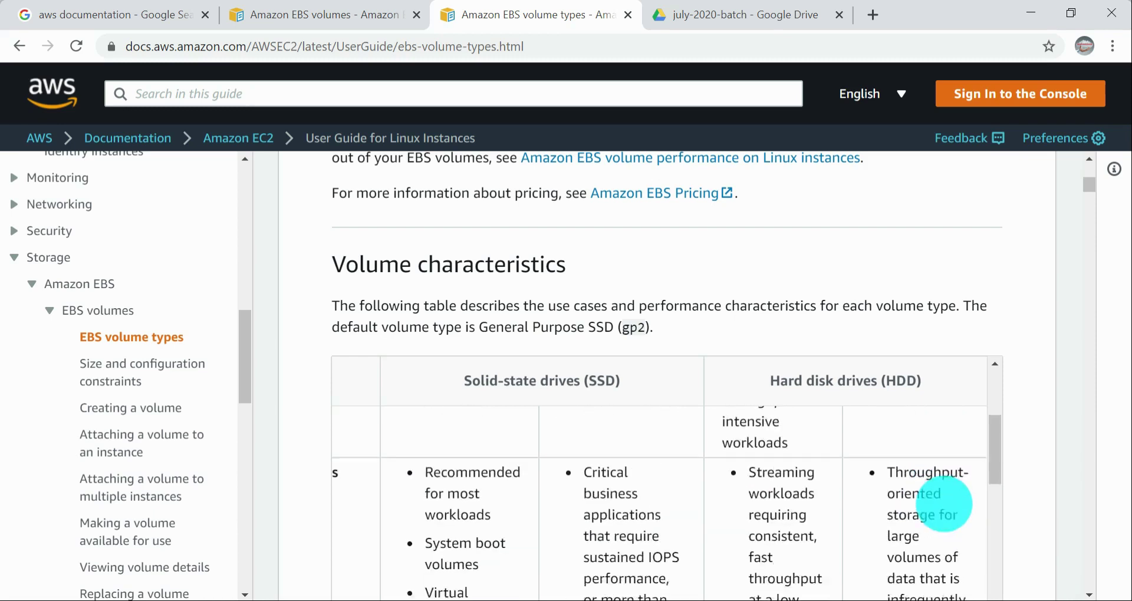
{"action": "scroll", "coordinate": [944, 505], "scroll_direction": "down", "scroll_amount": 1}
{"action": "scroll", "coordinate": [944, 505], "scroll_direction": "up", "scroll_amount": 1}
{"action": "scroll", "coordinate": [946, 507], "scroll_direction": "down", "scroll_amount": 1}
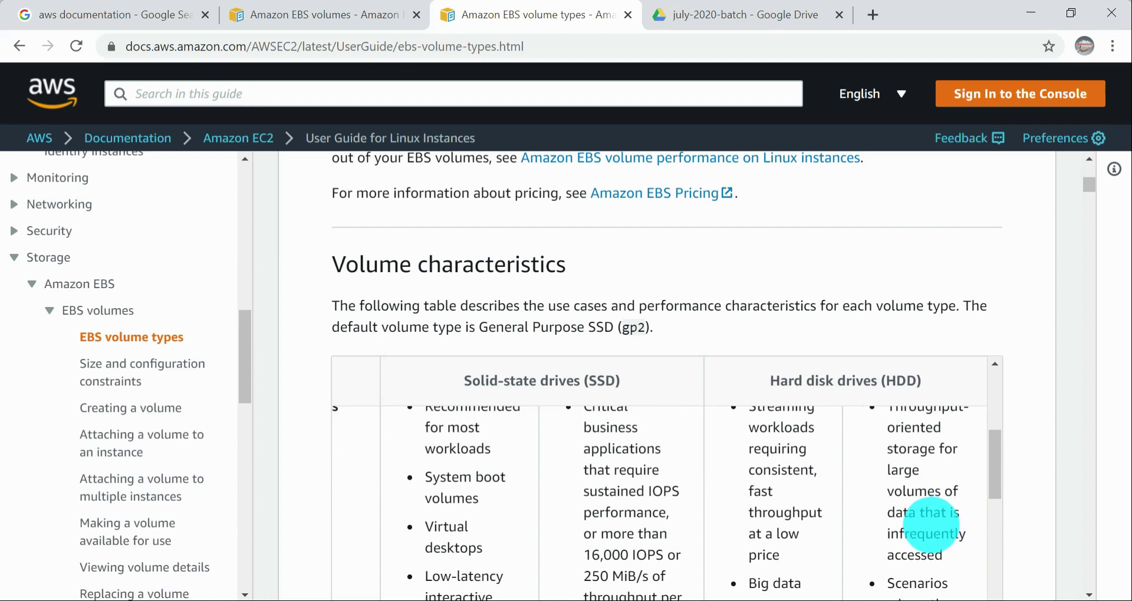
{"action": "left_click_drag", "start_coordinate": [945, 559], "coordinate": [890, 451]}
{"action": "left_click", "coordinate": [915, 506]}
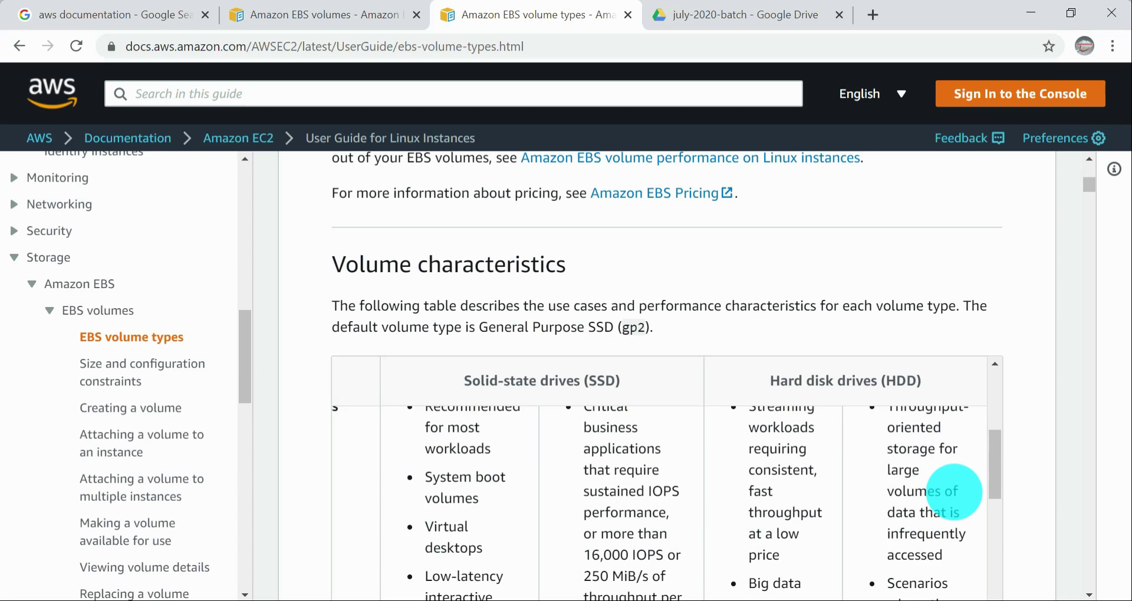
Step: Read the remaining Cold HDD use cases on lowest storage cost and boot volume use
{"action": "scroll", "coordinate": [953, 493], "scroll_direction": "down", "scroll_amount": 2}
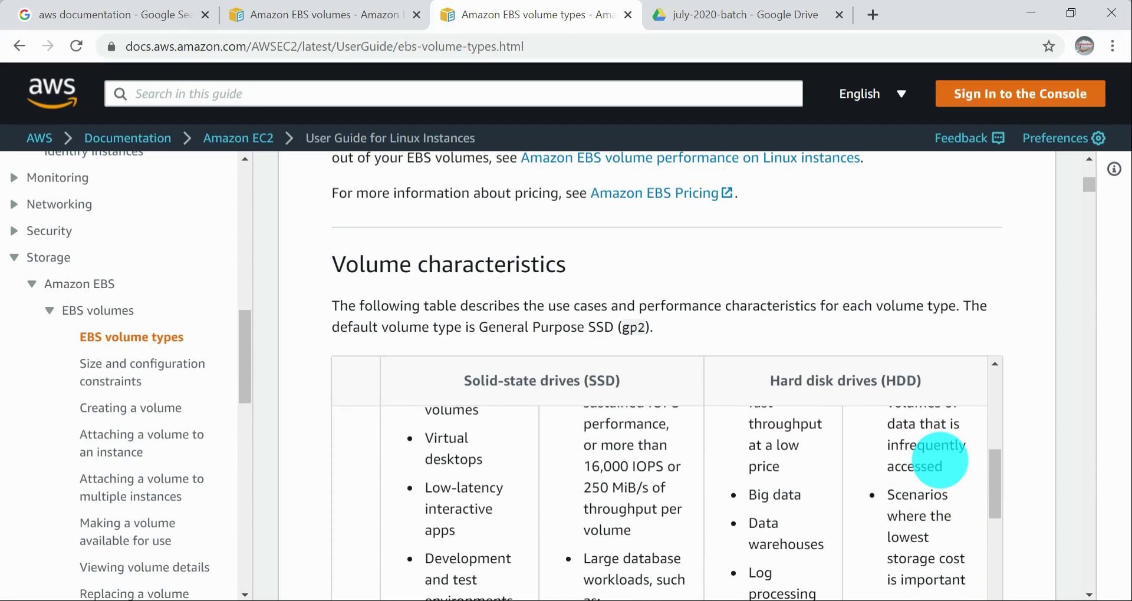
{"action": "scroll", "coordinate": [940, 460], "scroll_direction": "down", "scroll_amount": 2}
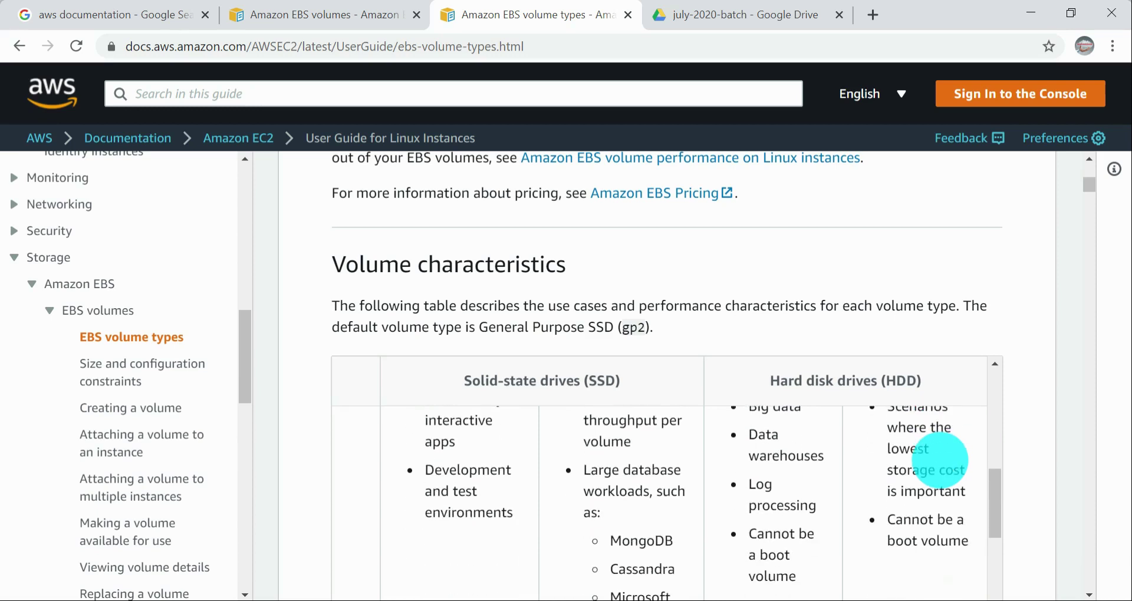
{"action": "scroll", "coordinate": [940, 460], "scroll_direction": "up", "scroll_amount": 3}
{"action": "scroll", "coordinate": [940, 457], "scroll_direction": "down", "scroll_amount": 3}
{"action": "scroll", "coordinate": [940, 460], "scroll_direction": "up", "scroll_amount": 2}
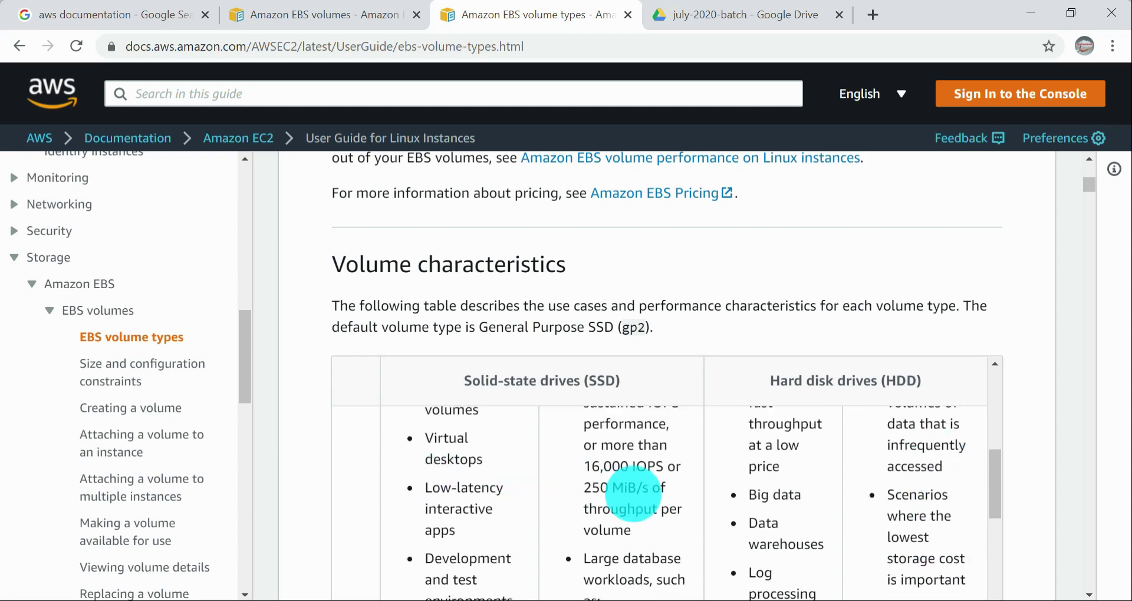
Step: Compare the large database workloads entry for Provisioned IOPS SSD with the neighbouring HDD use cases
{"action": "scroll", "coordinate": [627, 500], "scroll_direction": "down", "scroll_amount": 2}
{"action": "scroll", "coordinate": [619, 497], "scroll_direction": "down", "scroll_amount": 4}
{"action": "scroll", "coordinate": [652, 503], "scroll_direction": "up", "scroll_amount": 3}
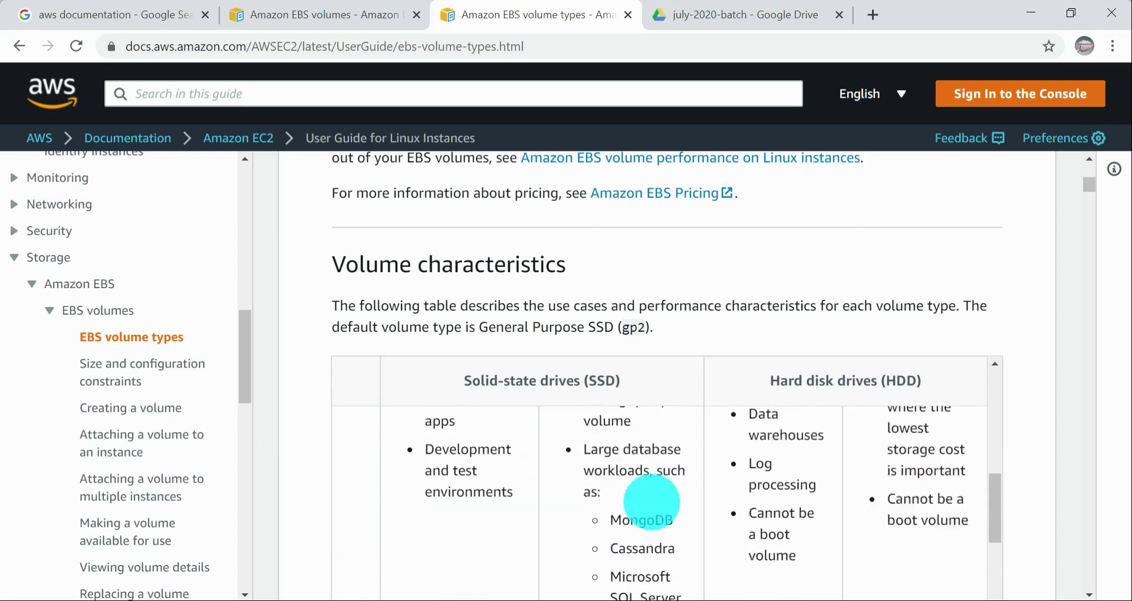
{"action": "scroll", "coordinate": [620, 493], "scroll_direction": "down", "scroll_amount": 2}
{"action": "scroll", "coordinate": [649, 498], "scroll_direction": "up", "scroll_amount": 2}
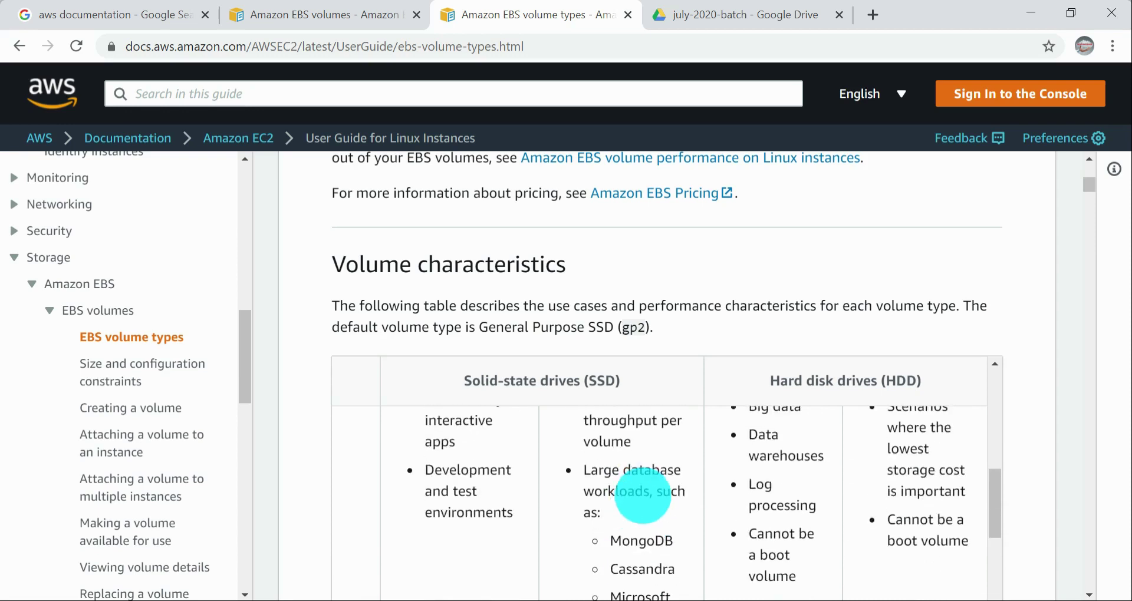
{"action": "scroll", "coordinate": [678, 508], "scroll_direction": "up", "scroll_amount": 2}
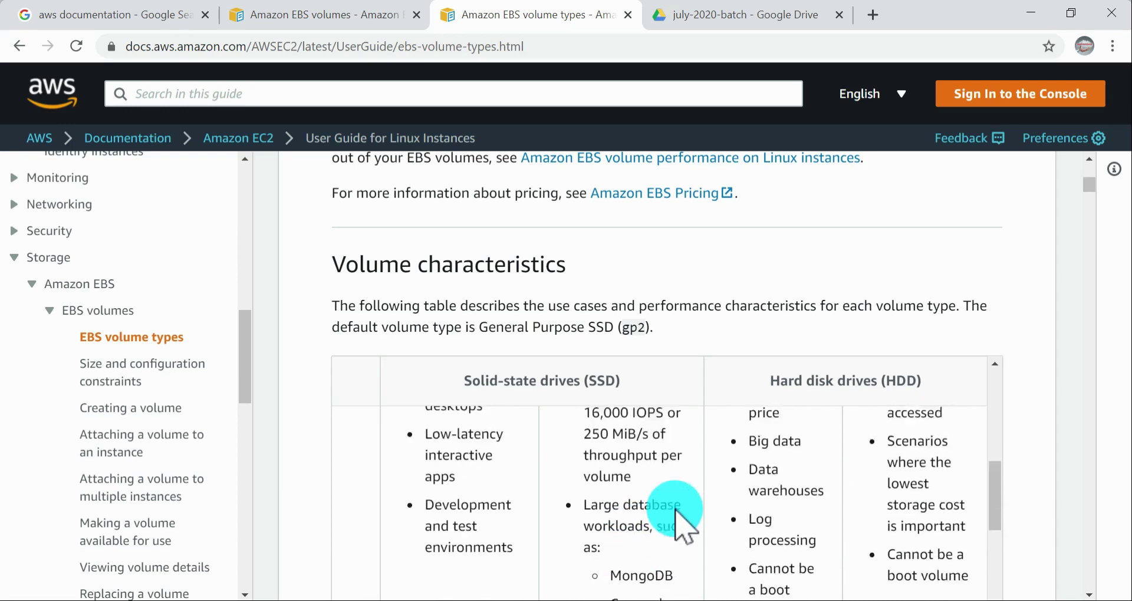
{"action": "scroll", "coordinate": [828, 498], "scroll_direction": "up", "scroll_amount": 8}
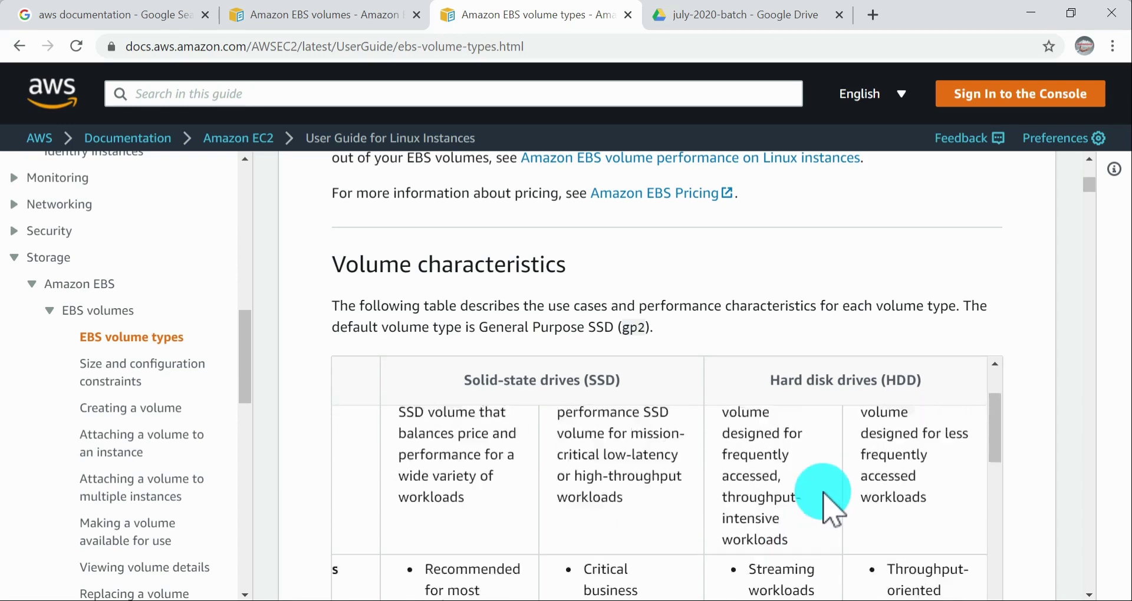
Step: Compare the descriptions and use cases of Throughput Optimized HDD and Cold HDD, including their boot volume entries
{"action": "scroll", "coordinate": [817, 499], "scroll_direction": "down", "scroll_amount": 5}
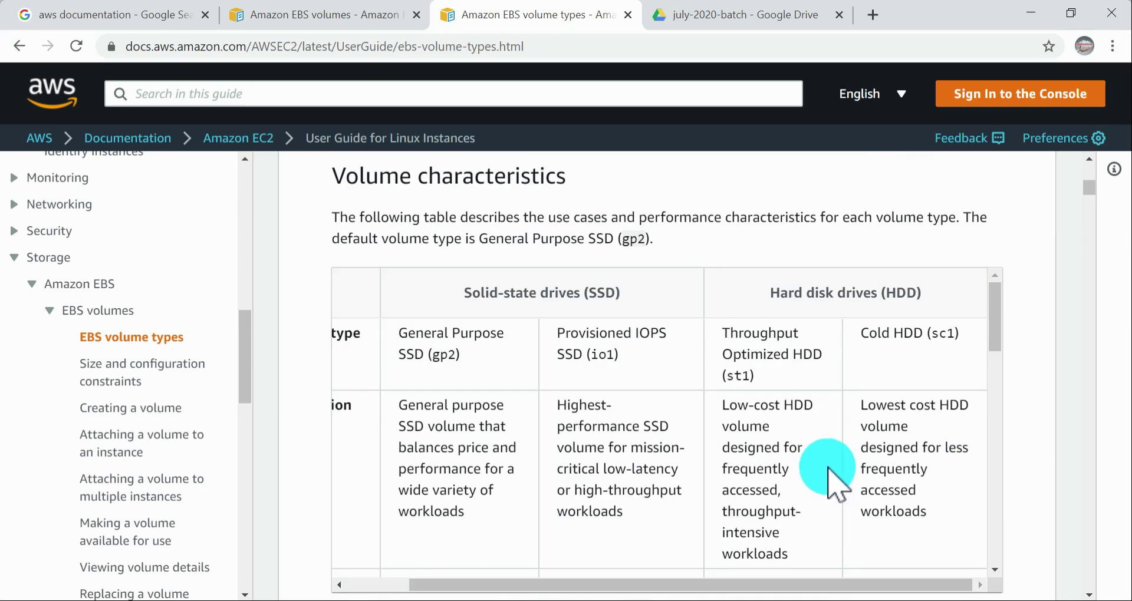
{"action": "scroll", "coordinate": [811, 413], "scroll_direction": "down", "scroll_amount": 5}
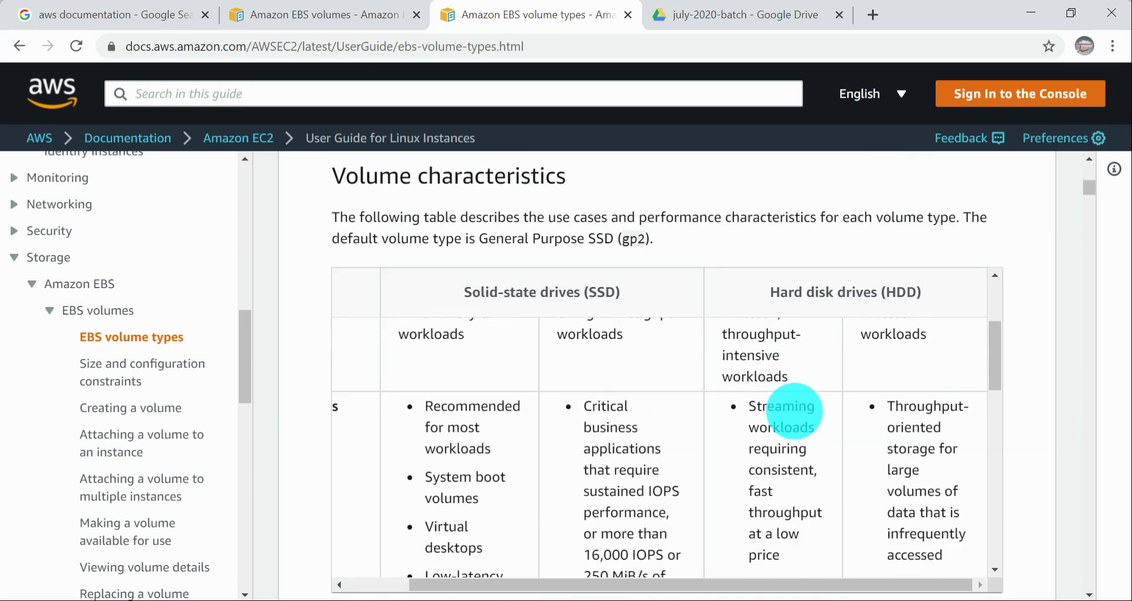
{"action": "scroll", "coordinate": [812, 447], "scroll_direction": "down", "scroll_amount": 2}
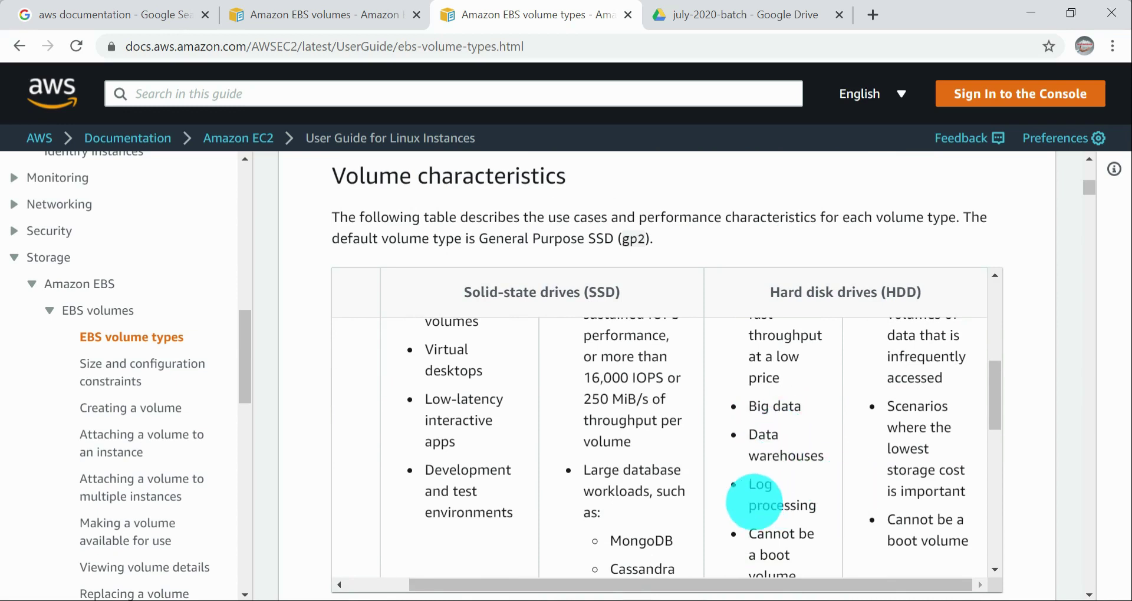
{"action": "scroll", "coordinate": [769, 510], "scroll_direction": "down", "scroll_amount": 2}
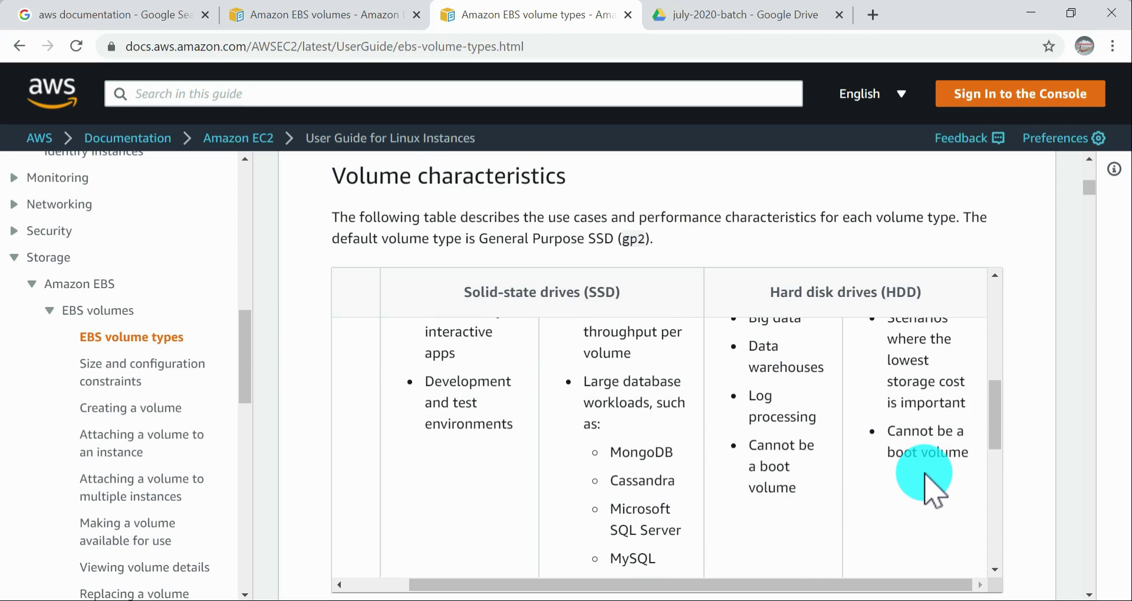
{"action": "scroll", "coordinate": [930, 492], "scroll_direction": "up", "scroll_amount": 3}
{"action": "scroll", "coordinate": [932, 490], "scroll_direction": "up", "scroll_amount": 2}
{"action": "scroll", "coordinate": [932, 490], "scroll_direction": "down", "scroll_amount": 2}
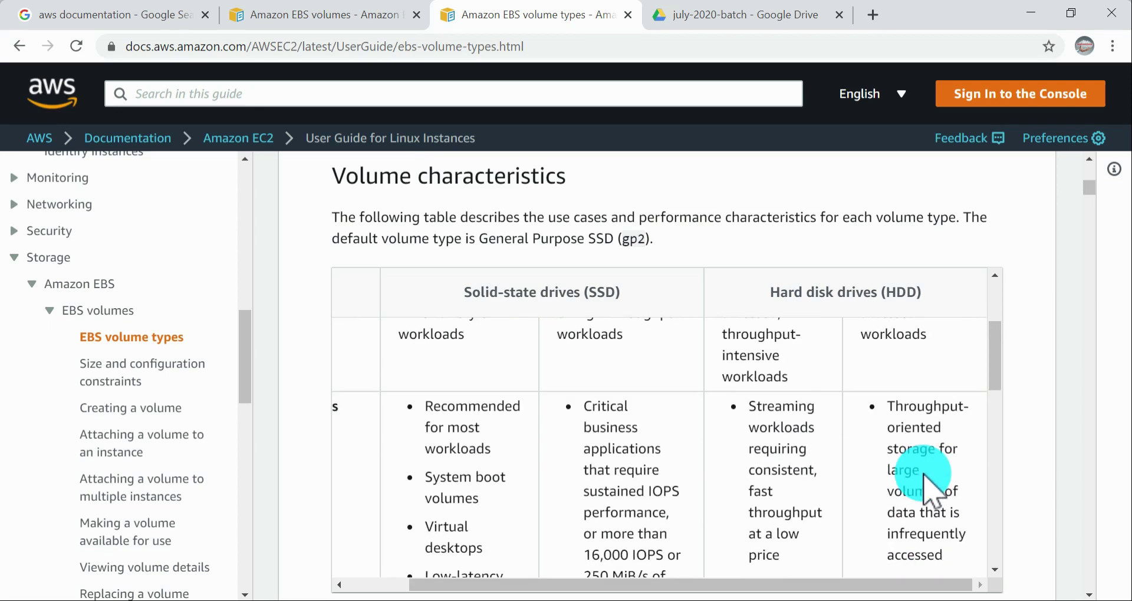
{"action": "scroll", "coordinate": [934, 492], "scroll_direction": "down", "scroll_amount": 2}
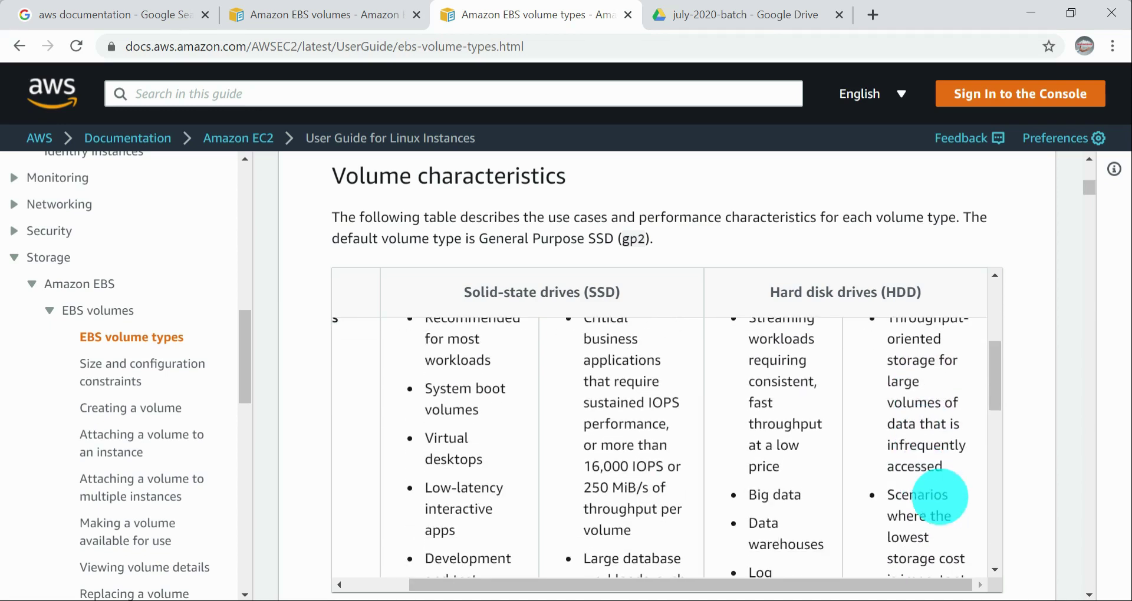
Step: Highlight the Cold HDD use case on lowest storage cost and the boot volume entries of both HDD types
{"action": "scroll", "coordinate": [944, 495], "scroll_direction": "down", "scroll_amount": 2}
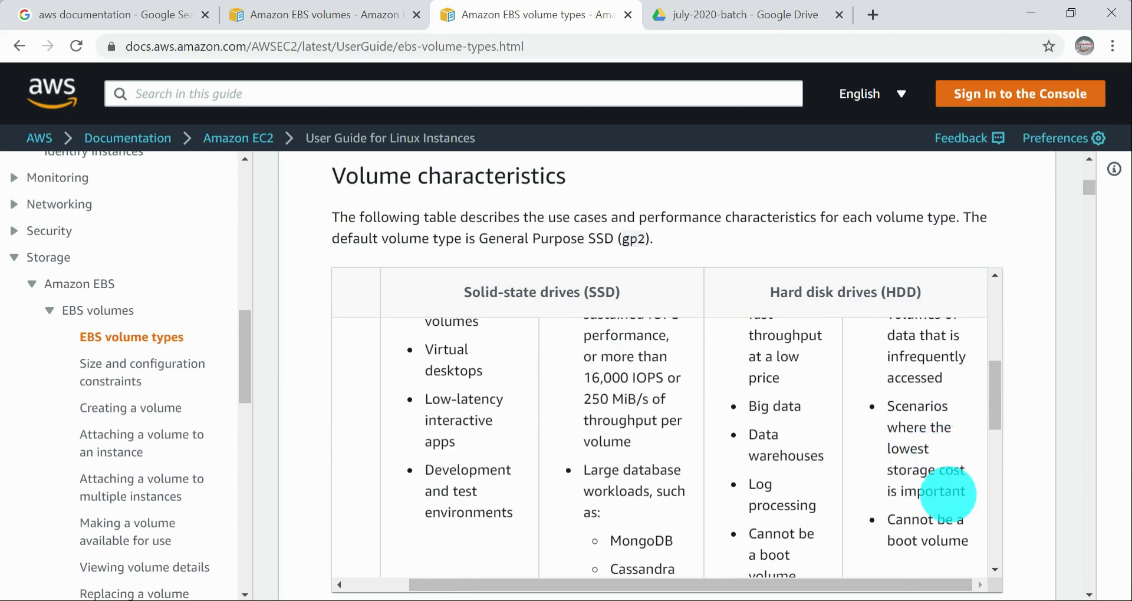
{"action": "left_click_drag", "start_coordinate": [962, 493], "coordinate": [894, 406]}
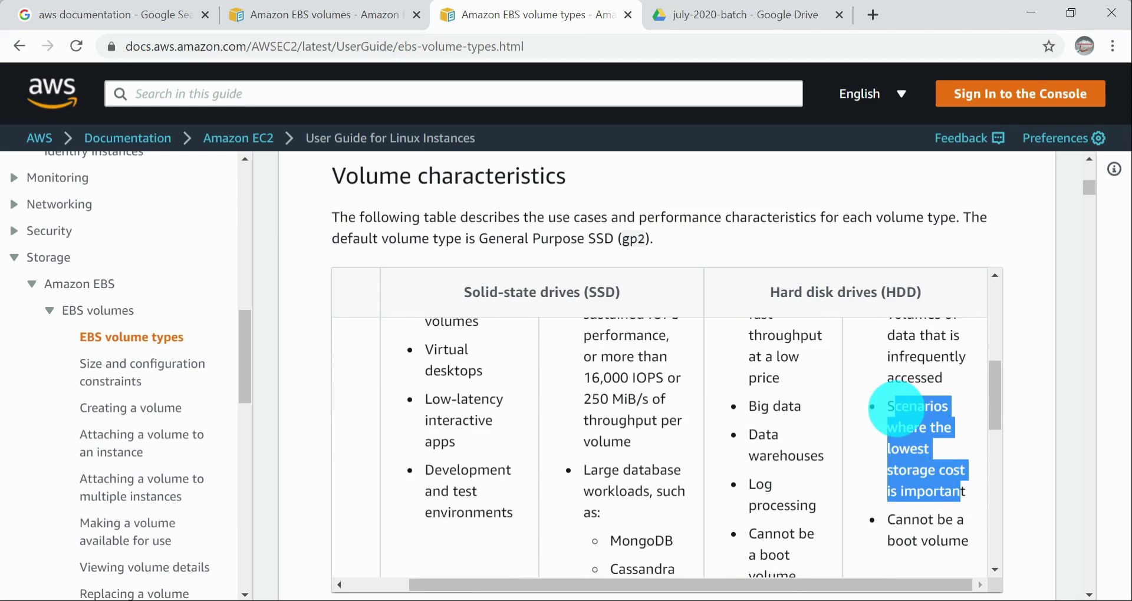
{"action": "scroll", "coordinate": [938, 454], "scroll_direction": "down", "scroll_amount": 3}
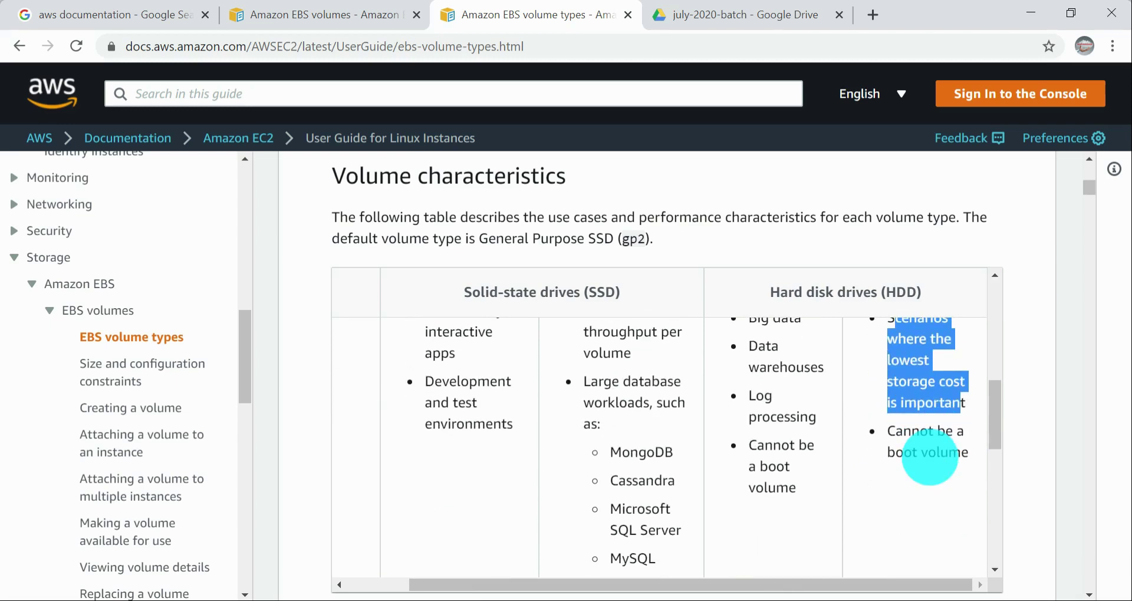
{"action": "scroll", "coordinate": [926, 455], "scroll_direction": "down", "scroll_amount": 3}
{"action": "left_click_drag", "start_coordinate": [753, 353], "coordinate": [964, 403]}
{"action": "left_click", "coordinate": [945, 403]}
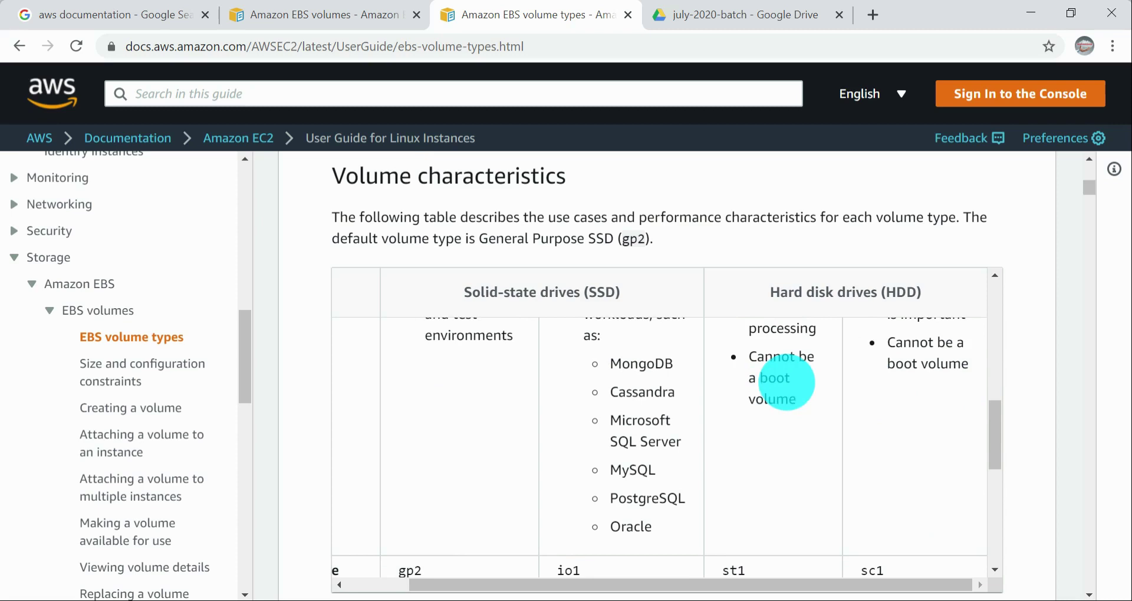
{"action": "left_click_drag", "start_coordinate": [785, 379], "coordinate": [983, 401]}
{"action": "left_click", "coordinate": [902, 417]}
Step: Read across the API name row of the volume characteristics table for all SSD and HDD volume types
{"action": "scroll", "coordinate": [902, 417], "scroll_direction": "down", "scroll_amount": 3}
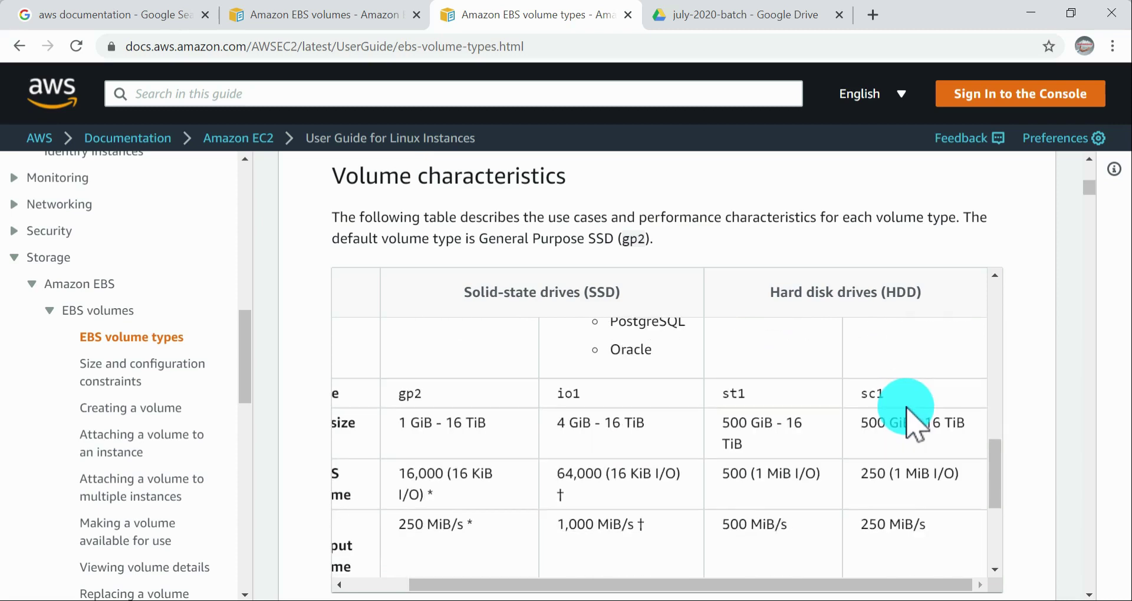
{"action": "left_click_drag", "start_coordinate": [649, 560], "coordinate": [362, 566]}
{"action": "left_click", "coordinate": [482, 408]}
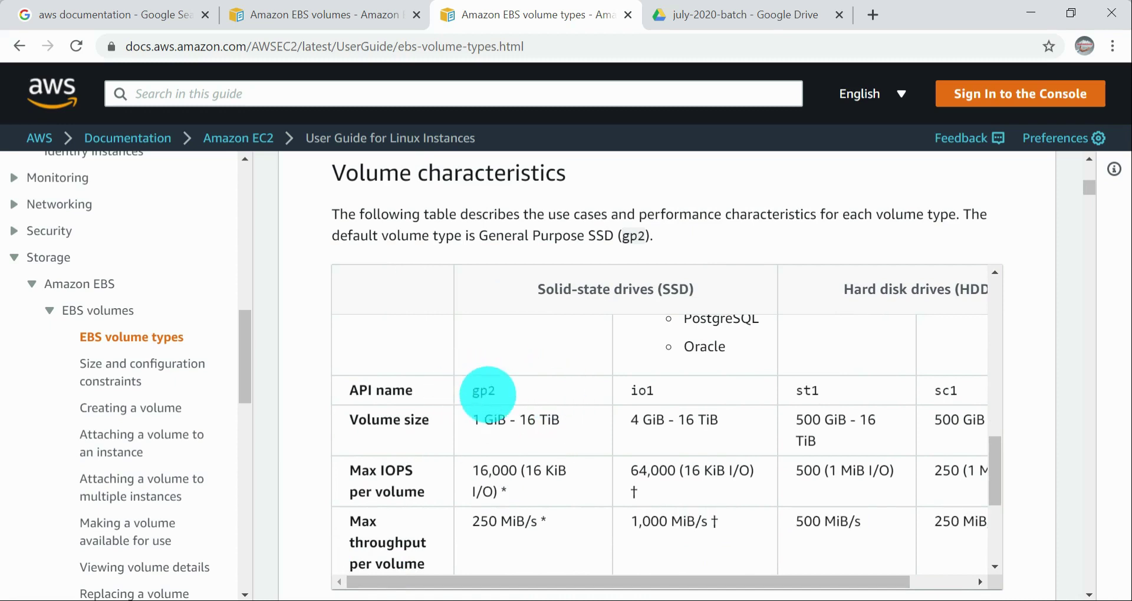
{"action": "left_click_drag", "start_coordinate": [804, 392], "coordinate": [380, 392]}
{"action": "left_click", "coordinate": [489, 406]}
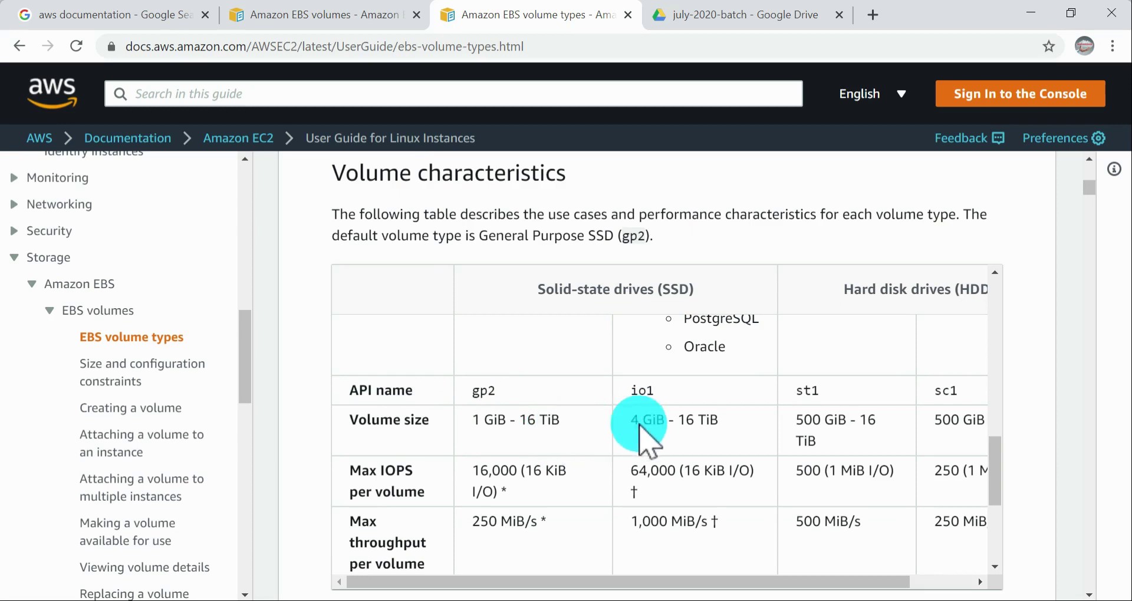
Step: Recheck the SSD and HDD use cases, including the database workloads, and view the volume sizes through the Cold HDD column
{"action": "scroll", "coordinate": [752, 442], "scroll_direction": "up", "scroll_amount": 5}
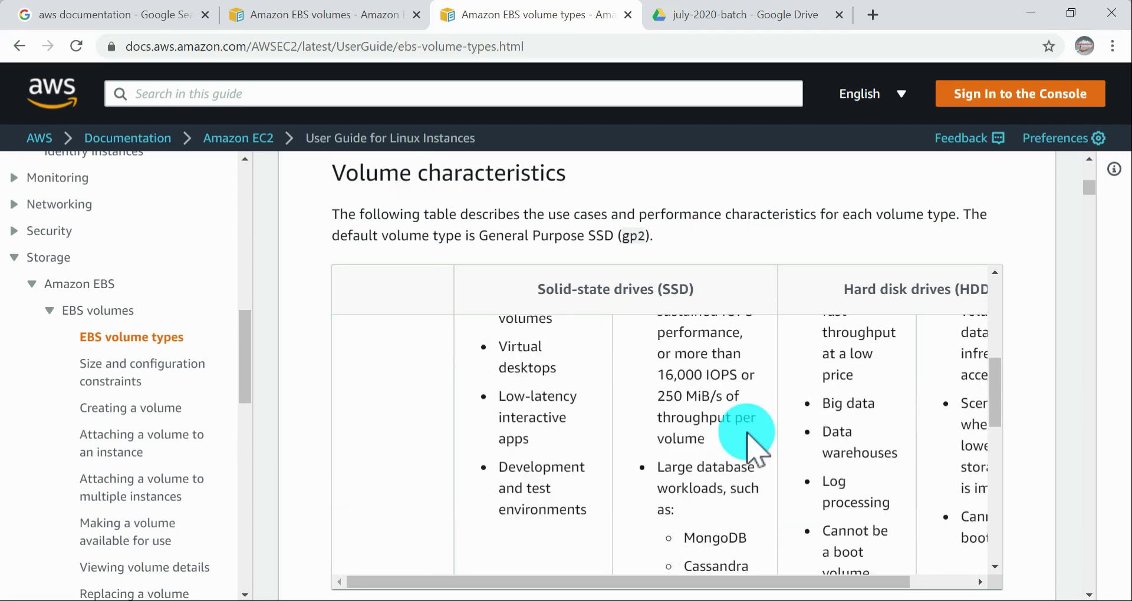
{"action": "scroll", "coordinate": [746, 433], "scroll_direction": "down", "scroll_amount": 6}
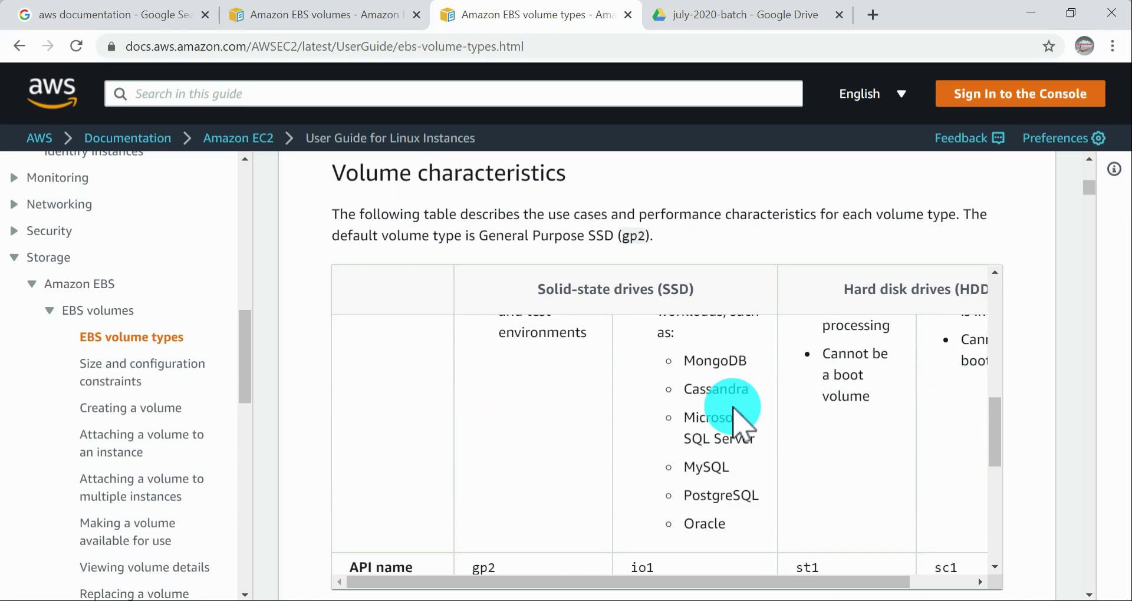
{"action": "scroll", "coordinate": [737, 413], "scroll_direction": "up", "scroll_amount": 3}
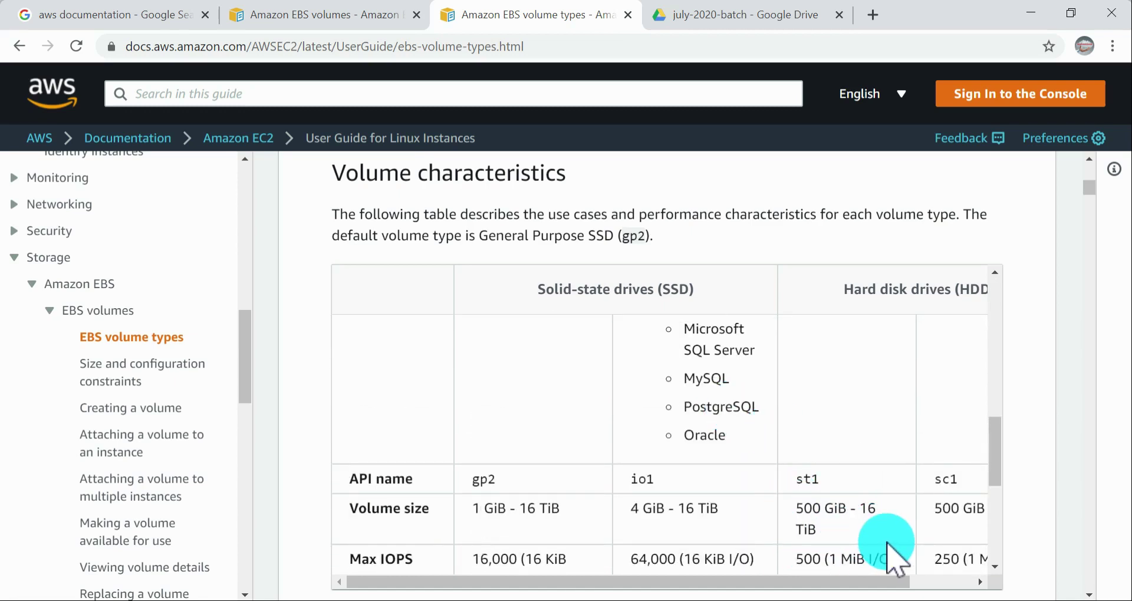
{"action": "left_click_drag", "start_coordinate": [834, 582], "coordinate": [973, 547]}
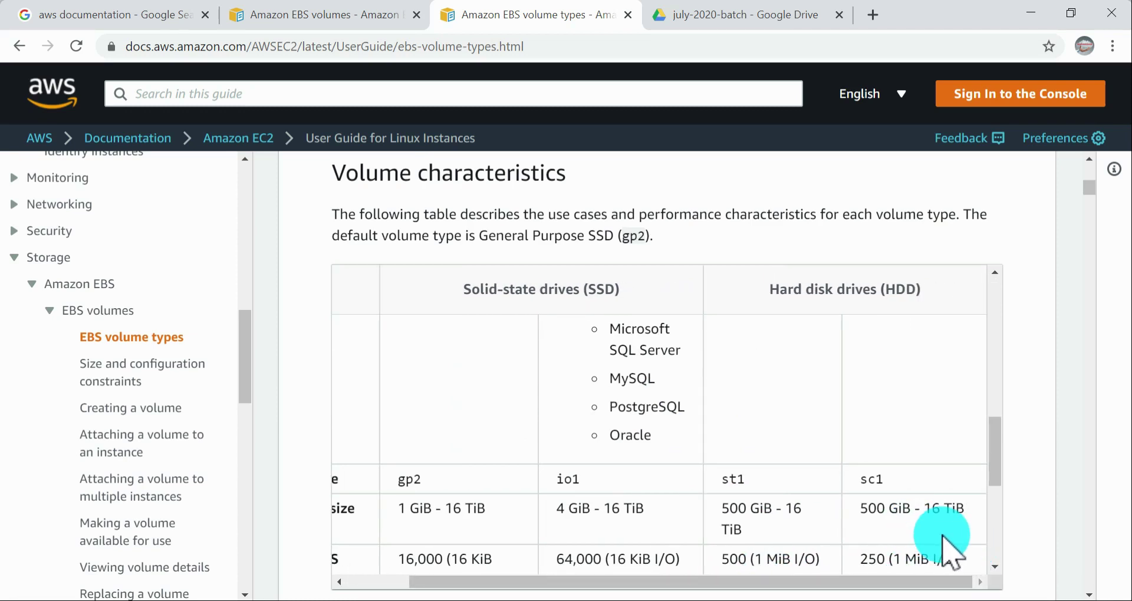
{"action": "scroll", "coordinate": [943, 554], "scroll_direction": "down", "scroll_amount": 3}
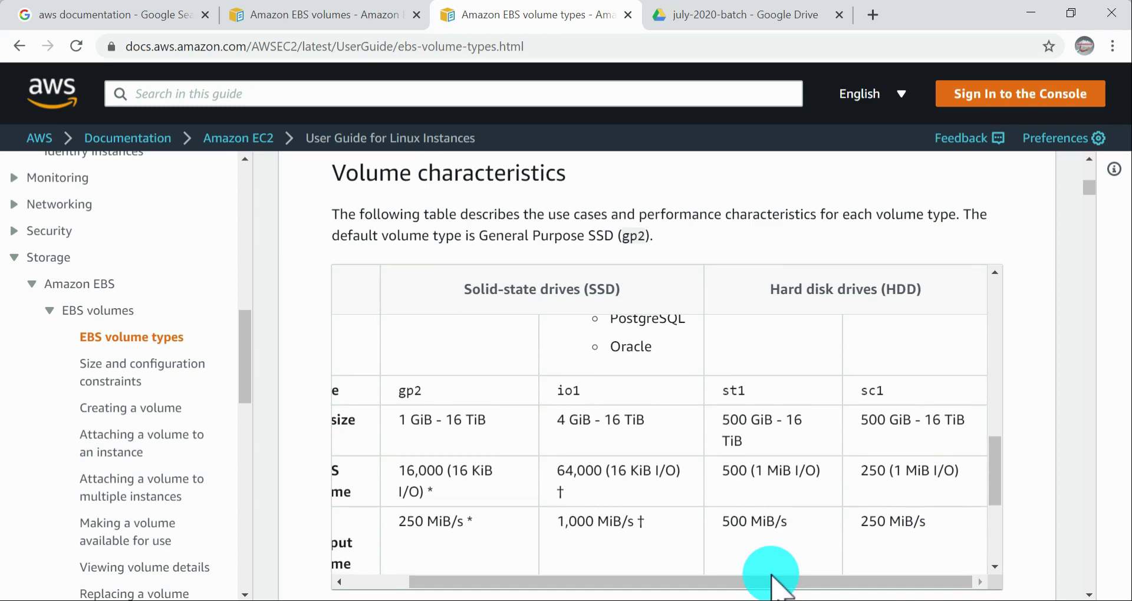
Step: Review the table again from the volume types and descriptions through the use cases to the Max IOPS per volume row
{"action": "left_click_drag", "start_coordinate": [753, 581], "coordinate": [504, 584]}
{"action": "scroll", "coordinate": [405, 412], "scroll_direction": "up", "scroll_amount": 10}
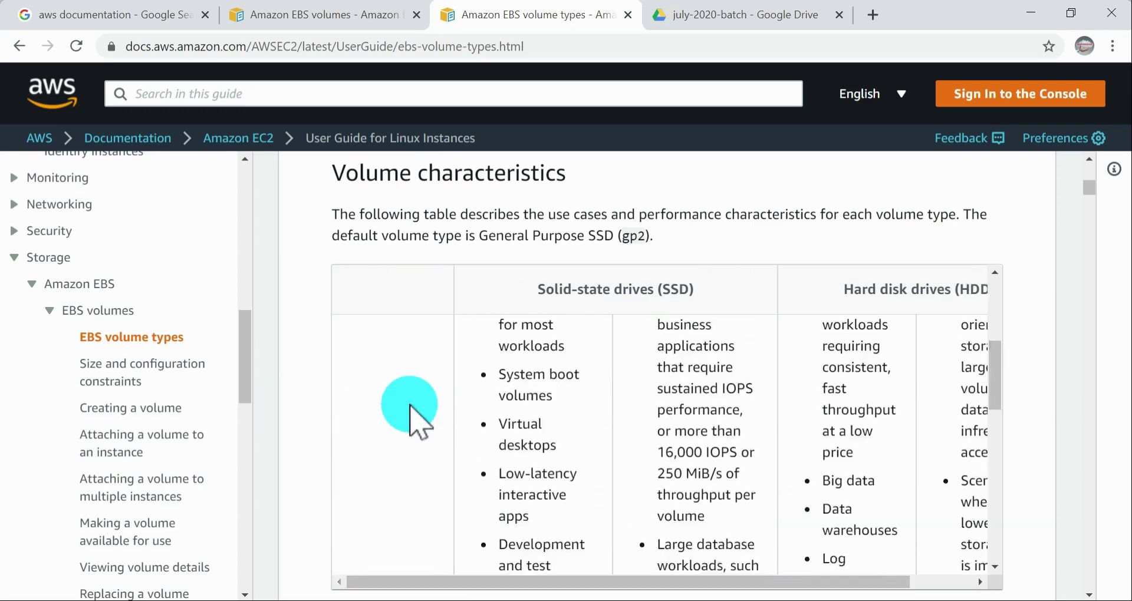
{"action": "scroll", "coordinate": [484, 430], "scroll_direction": "up", "scroll_amount": 3}
{"action": "scroll", "coordinate": [518, 460], "scroll_direction": "down", "scroll_amount": 5}
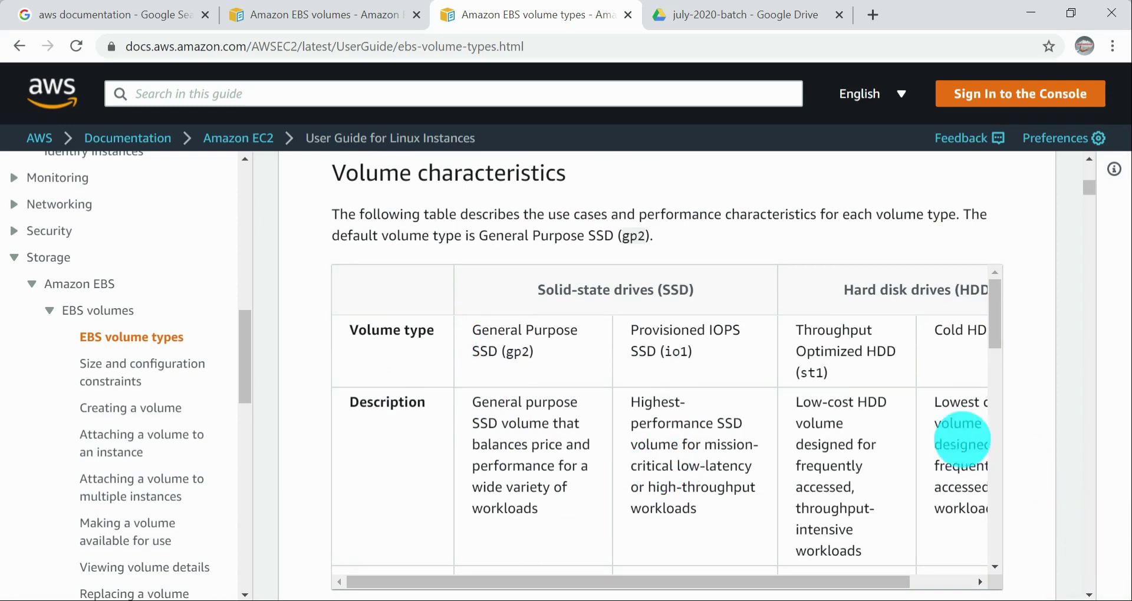
{"action": "scroll", "coordinate": [721, 424], "scroll_direction": "down", "scroll_amount": 6}
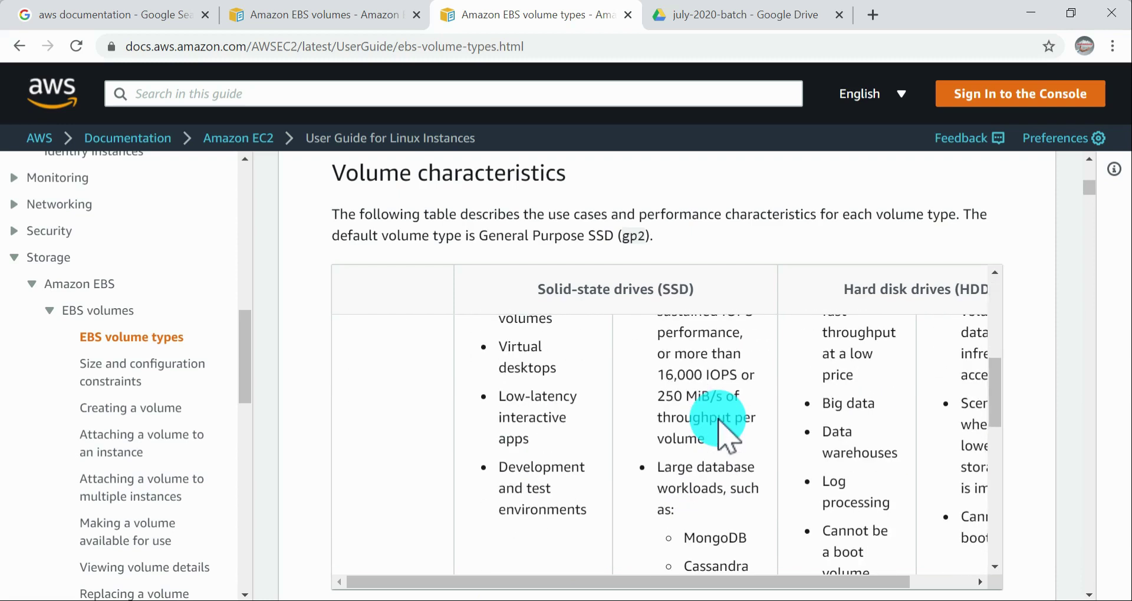
{"action": "scroll", "coordinate": [725, 433], "scroll_direction": "down", "scroll_amount": 3}
{"action": "scroll", "coordinate": [719, 420], "scroll_direction": "down", "scroll_amount": 4}
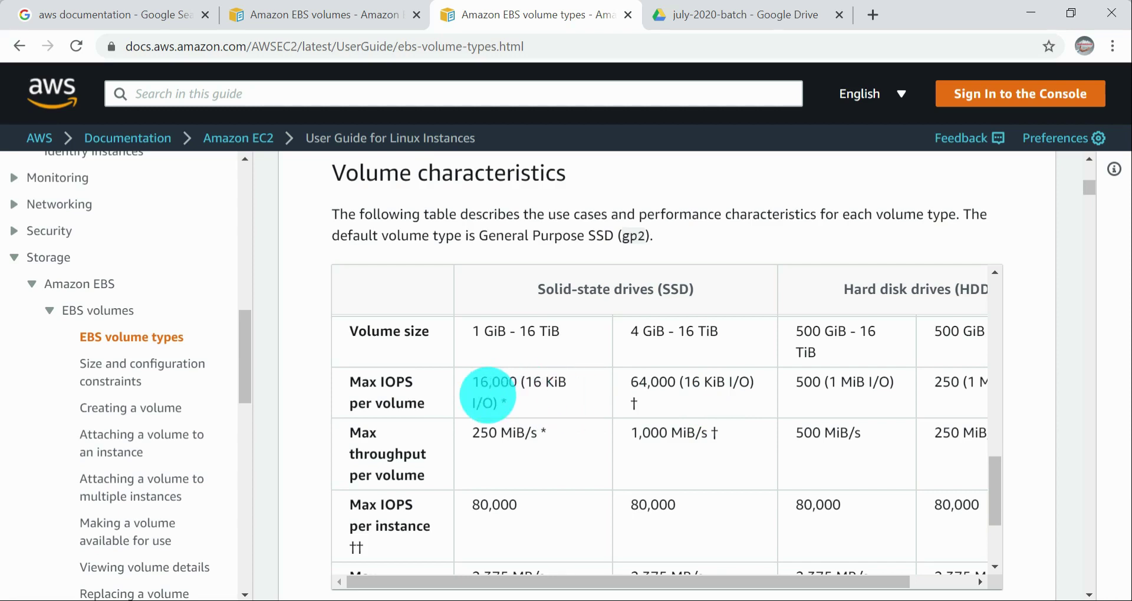
Step: Highlight the Max IOPS per volume figure and I/O size of Provisioned IOPS SSD alongside the General Purpose SSD entry
{"action": "left_click_drag", "start_coordinate": [472, 404], "coordinate": [507, 404]}
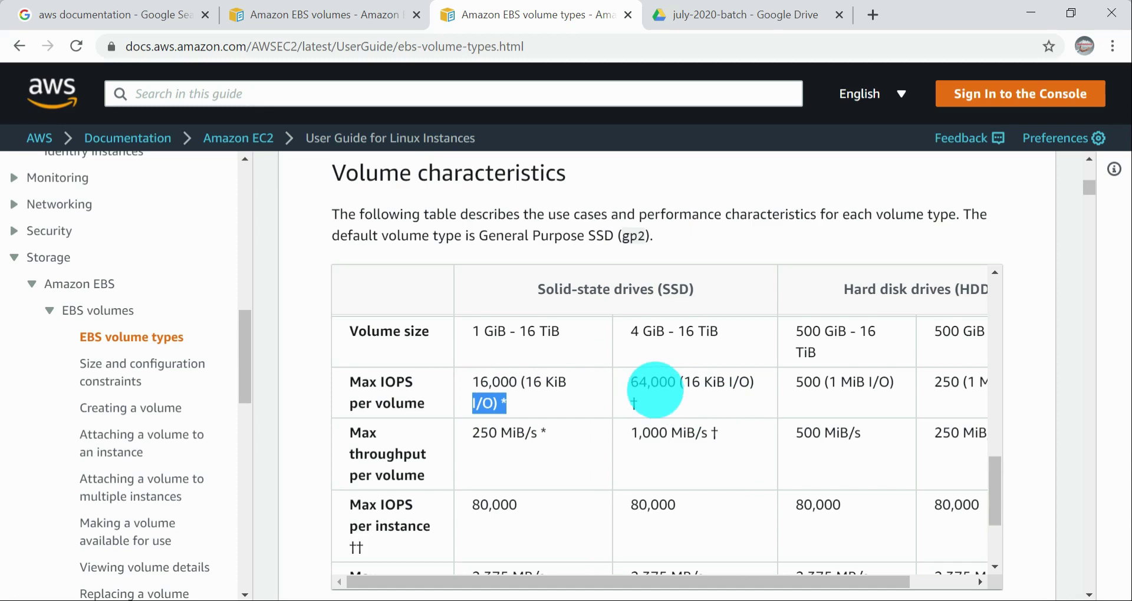
{"action": "left_click_drag", "start_coordinate": [630, 382], "coordinate": [667, 386]}
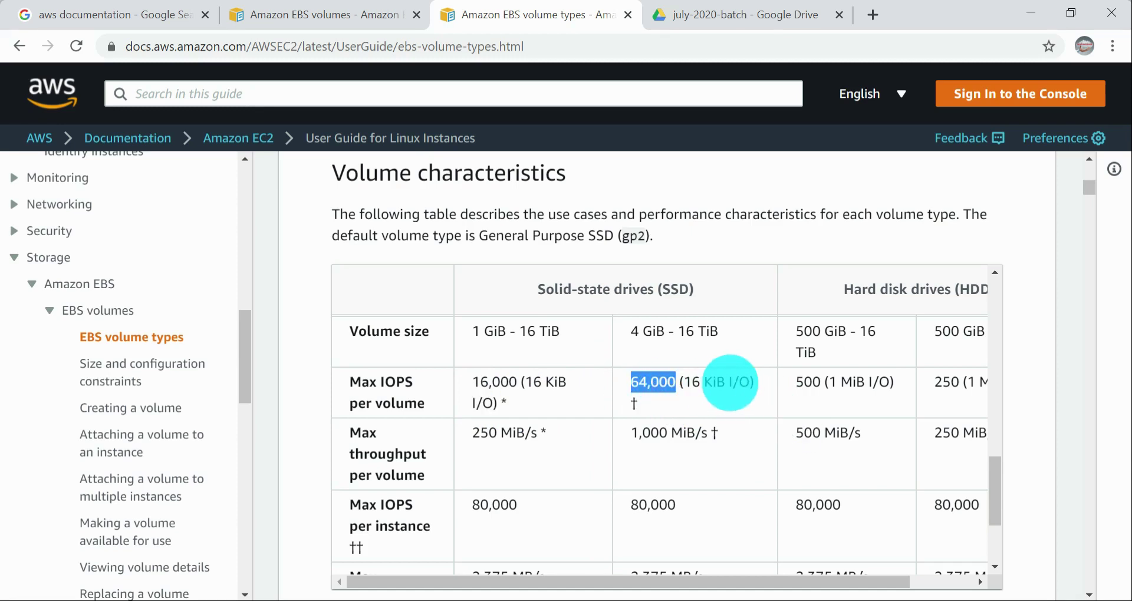
{"action": "left_click_drag", "start_coordinate": [682, 382], "coordinate": [777, 391]}
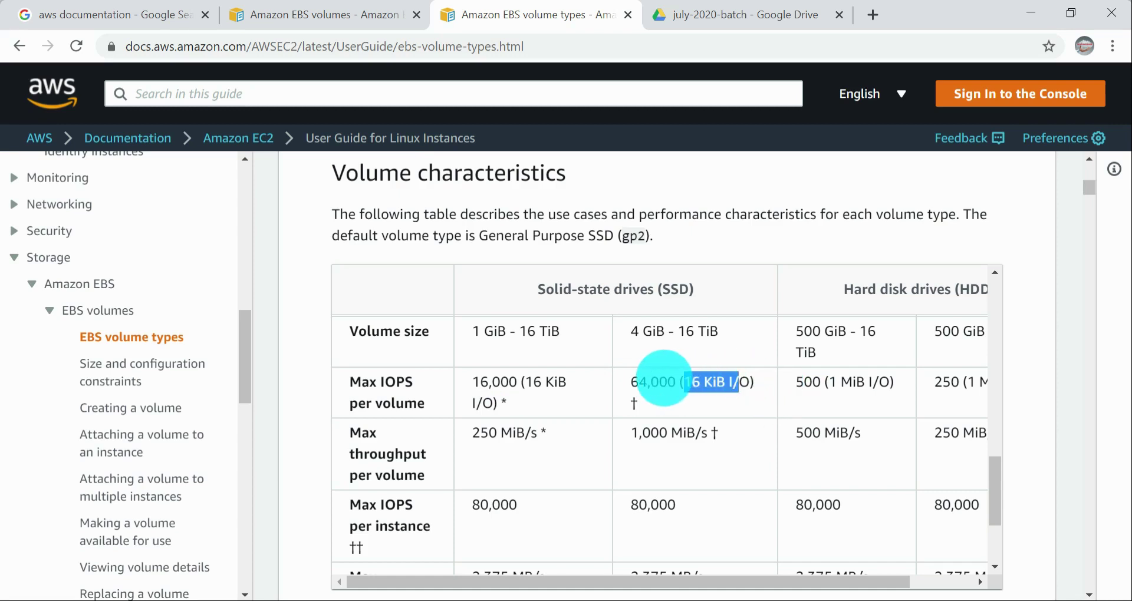
{"action": "left_click_drag", "start_coordinate": [638, 385], "coordinate": [657, 386]}
{"action": "scroll", "coordinate": [687, 382], "scroll_direction": "up", "scroll_amount": 4}
{"action": "scroll", "coordinate": [688, 381], "scroll_direction": "down", "scroll_amount": 4}
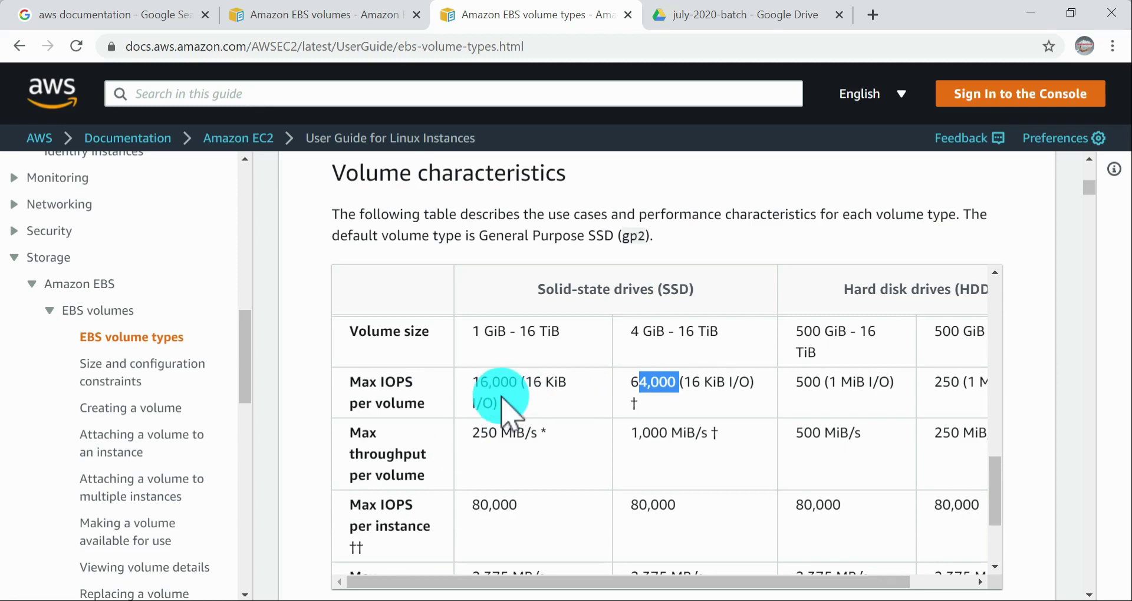
Step: Compare the Max IOPS per volume entries of General Purpose SSD, Provisioned IOPS SSD and Throughput Optimized HDD
{"action": "mouse_move", "coordinate": [473, 387]}
{"action": "left_mouse_down"}
{"action": "mouse_move", "coordinate": [502, 386]}
{"action": "mouse_move", "coordinate": [467, 388]}
{"action": "left_mouse_up"}
{"action": "double_click", "coordinate": [490, 386]}
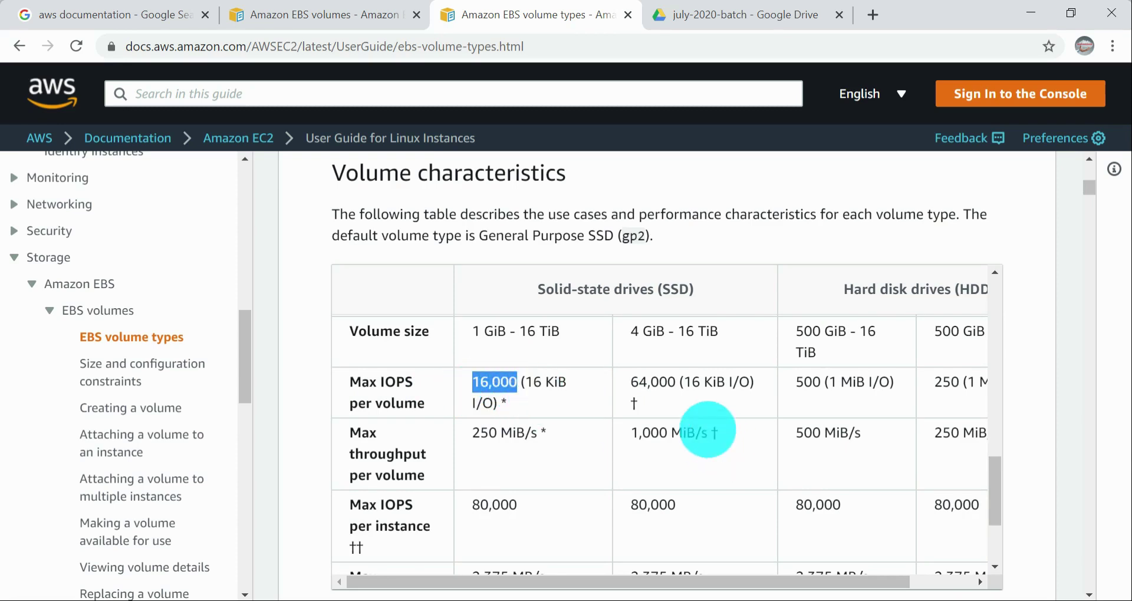
{"action": "left_click_drag", "start_coordinate": [628, 382], "coordinate": [653, 382]}
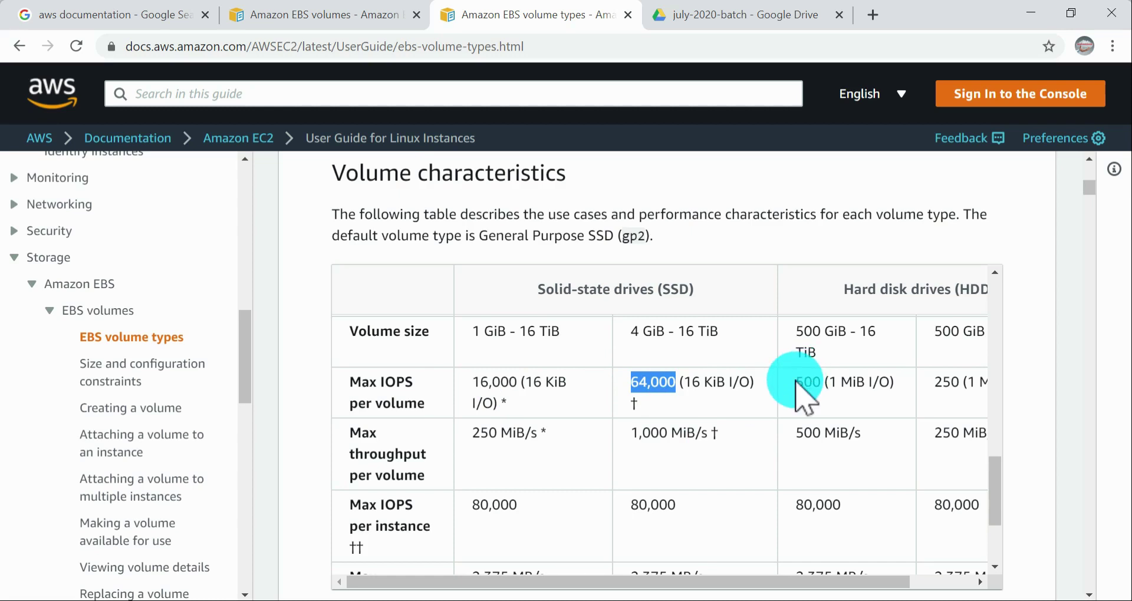
{"action": "double_click", "coordinate": [802, 383]}
{"action": "left_click_drag", "start_coordinate": [841, 383], "coordinate": [895, 387]}
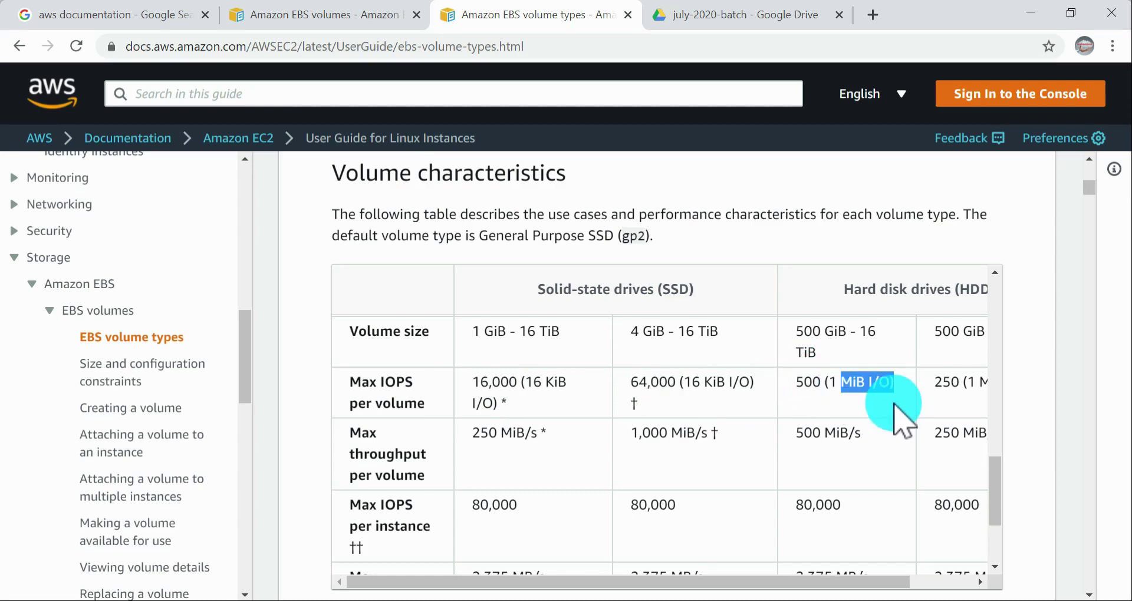
{"action": "left_click_drag", "start_coordinate": [755, 384], "coordinate": [706, 383]}
{"action": "left_click_drag", "start_coordinate": [519, 382], "coordinate": [544, 382]}
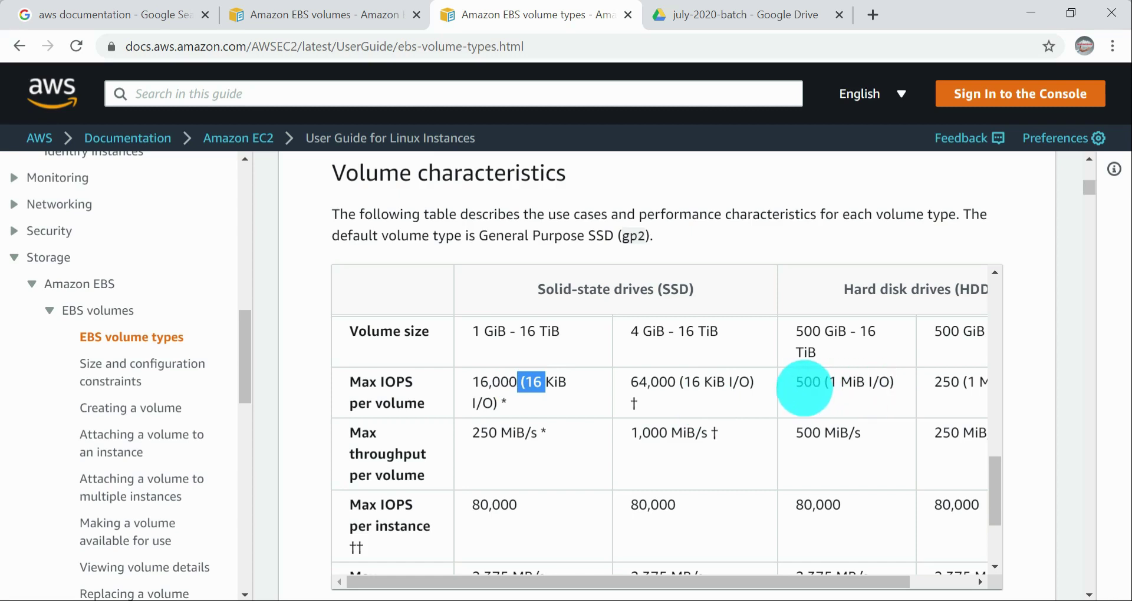
{"action": "left_click_drag", "start_coordinate": [805, 383], "coordinate": [836, 384]}
Step: Compare the I/O sizes in the Max IOPS per volume row between the two HDD and the two SSD types
{"action": "left_click_drag", "start_coordinate": [783, 575], "coordinate": [882, 576]}
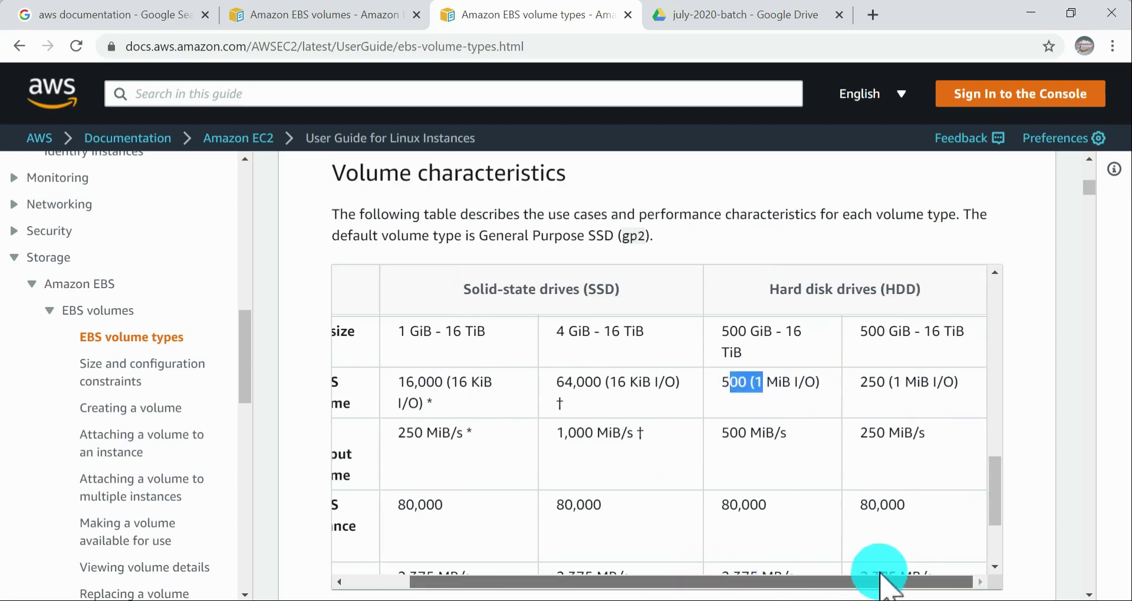
{"action": "left_click_drag", "start_coordinate": [861, 383], "coordinate": [907, 382]}
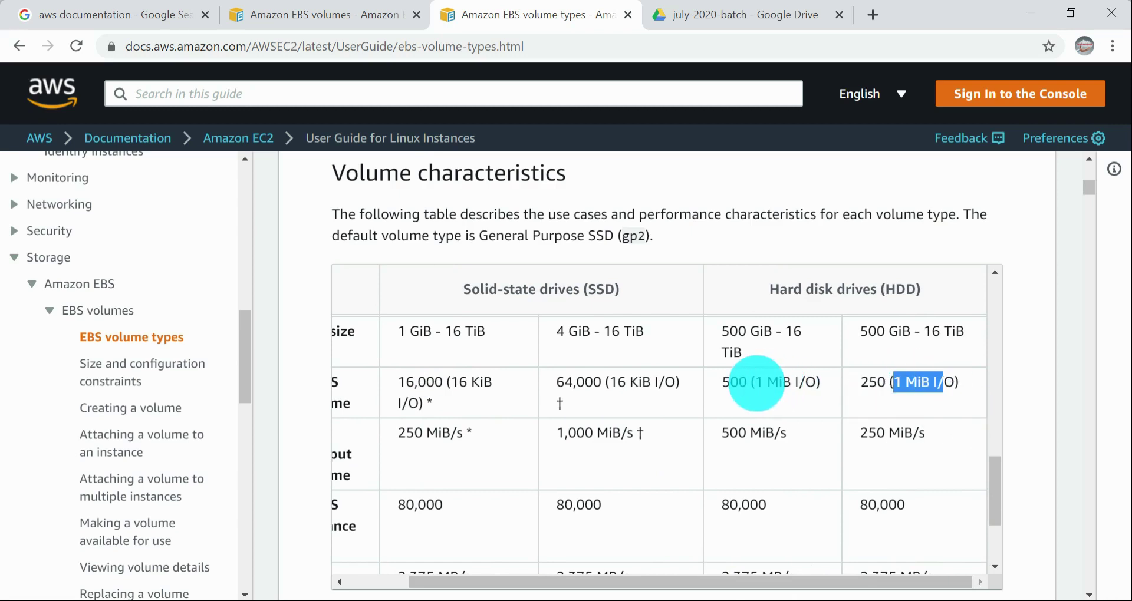
{"action": "left_click_drag", "start_coordinate": [756, 382], "coordinate": [799, 382]}
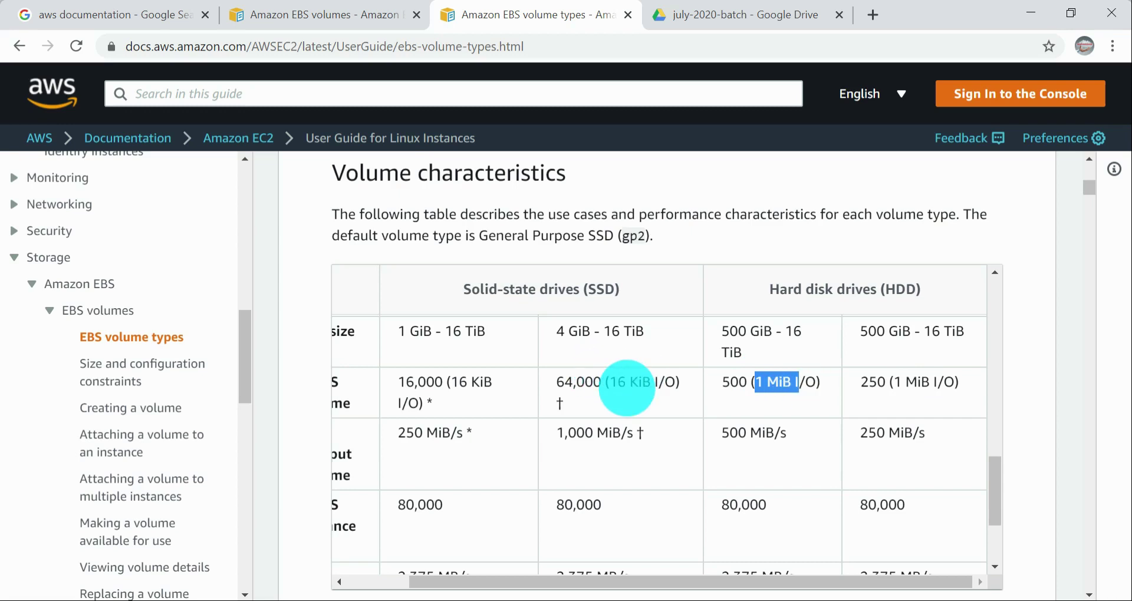
{"action": "left_click_drag", "start_coordinate": [612, 384], "coordinate": [649, 385]}
{"action": "left_click", "coordinate": [569, 384]}
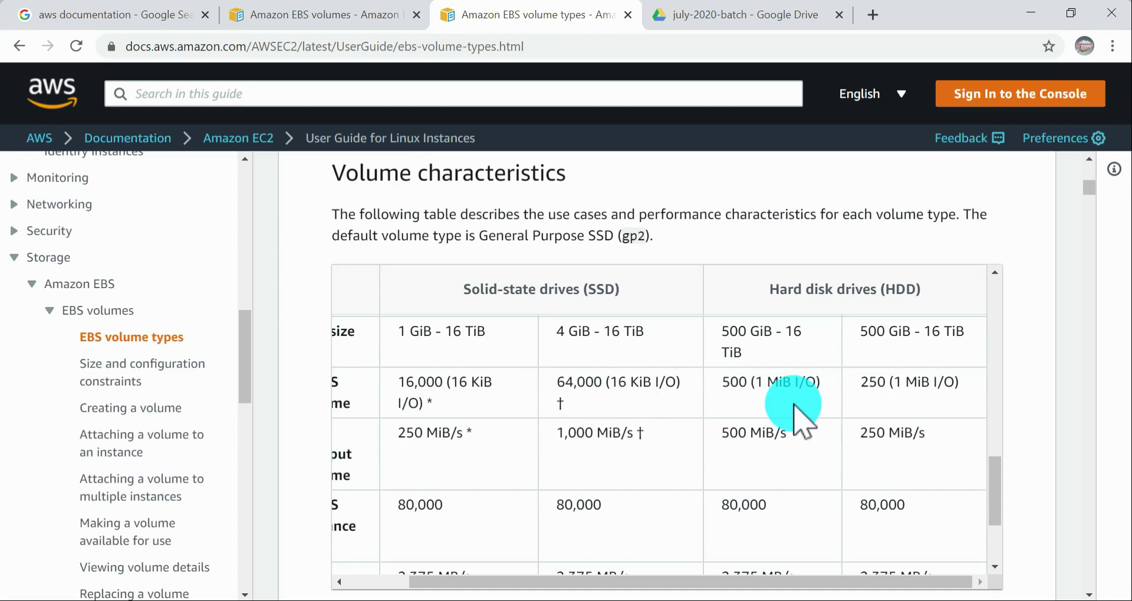
{"action": "left_click_drag", "start_coordinate": [751, 382], "coordinate": [986, 390]}
{"action": "left_click_drag", "start_coordinate": [703, 570], "coordinate": [572, 565]}
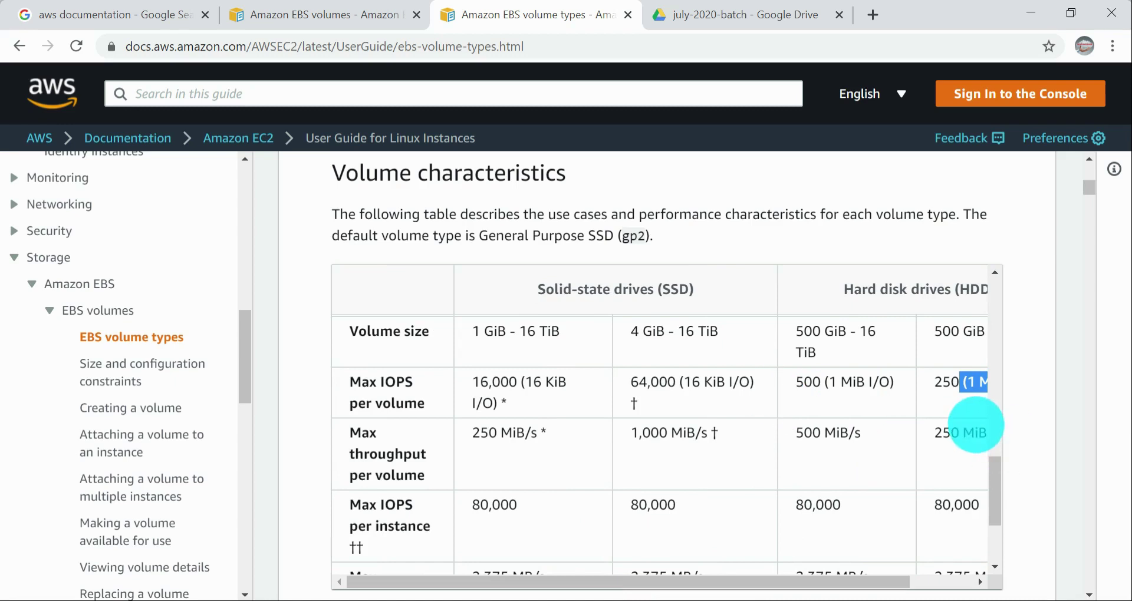
{"action": "left_click_drag", "start_coordinate": [511, 384], "coordinate": [717, 413]}
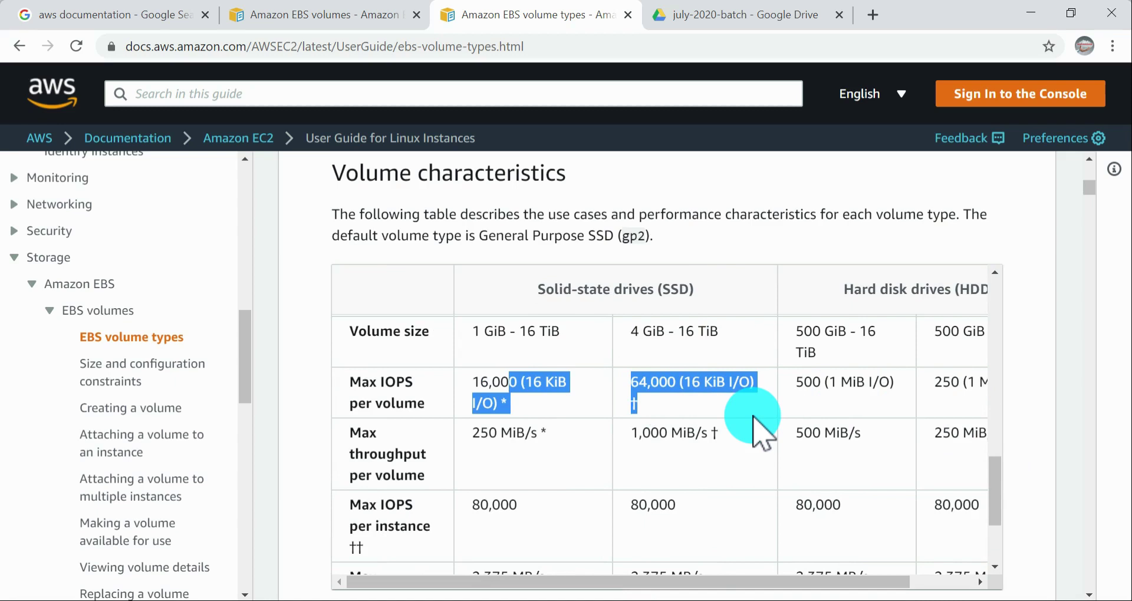
Step: Highlight the Max throughput per volume row across the SSD and HDD volume types
{"action": "scroll", "coordinate": [754, 417], "scroll_direction": "down", "scroll_amount": 2}
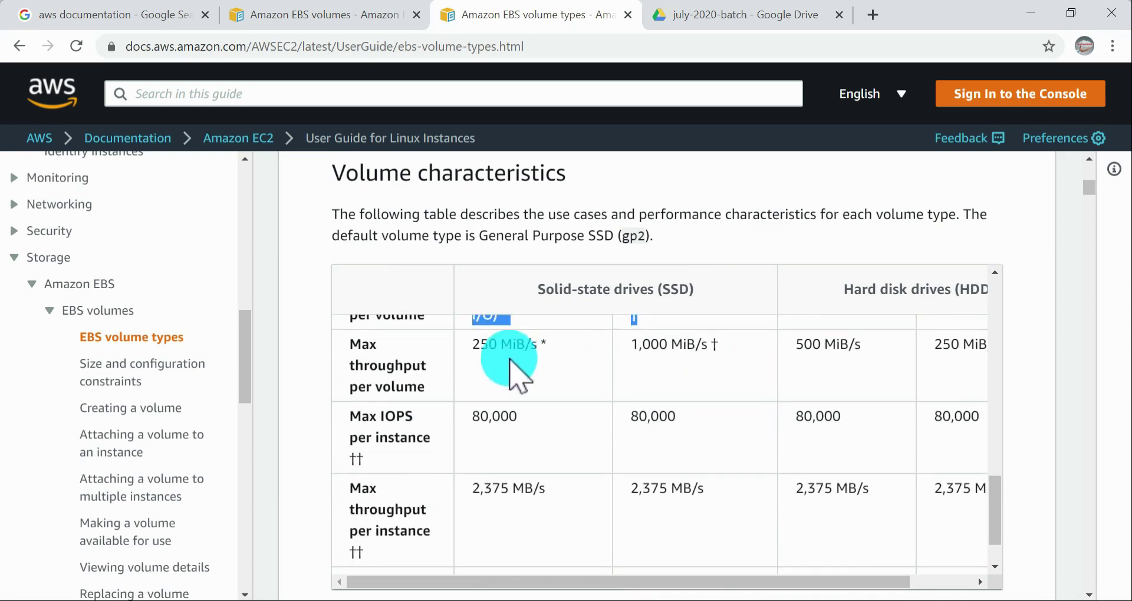
{"action": "left_click_drag", "start_coordinate": [479, 344], "coordinate": [1003, 390]}
{"action": "left_click_drag", "start_coordinate": [631, 581], "coordinate": [478, 581]}
{"action": "left_click", "coordinate": [507, 448]}
Step: Examine the per-instance IOPS and throughput limits, the dominant performance attribute and the footnotes below the table
{"action": "scroll", "coordinate": [505, 442], "scroll_direction": "down", "scroll_amount": 1}
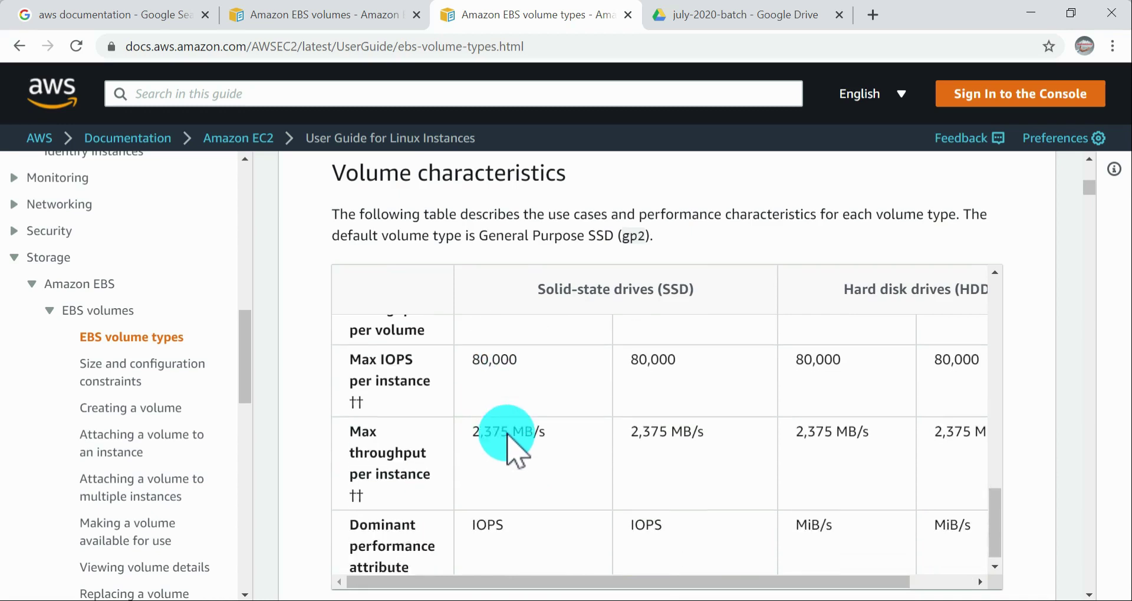
{"action": "scroll", "coordinate": [666, 457], "scroll_direction": "down", "scroll_amount": 3}
{"action": "scroll", "coordinate": [662, 443], "scroll_direction": "down", "scroll_amount": 1}
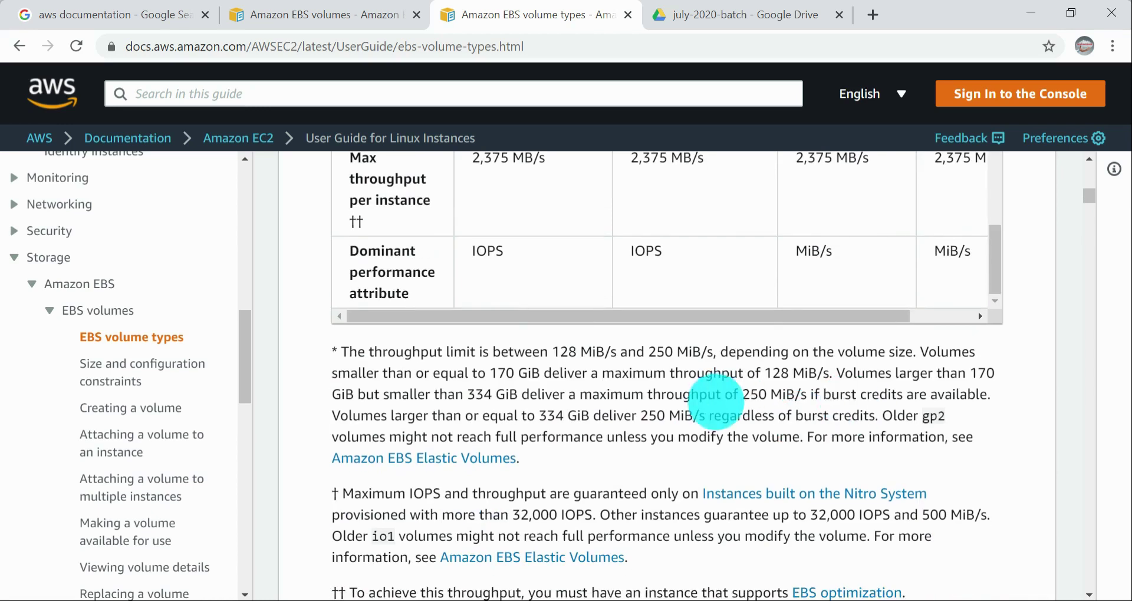
{"action": "scroll", "coordinate": [713, 392], "scroll_direction": "up", "scroll_amount": 4}
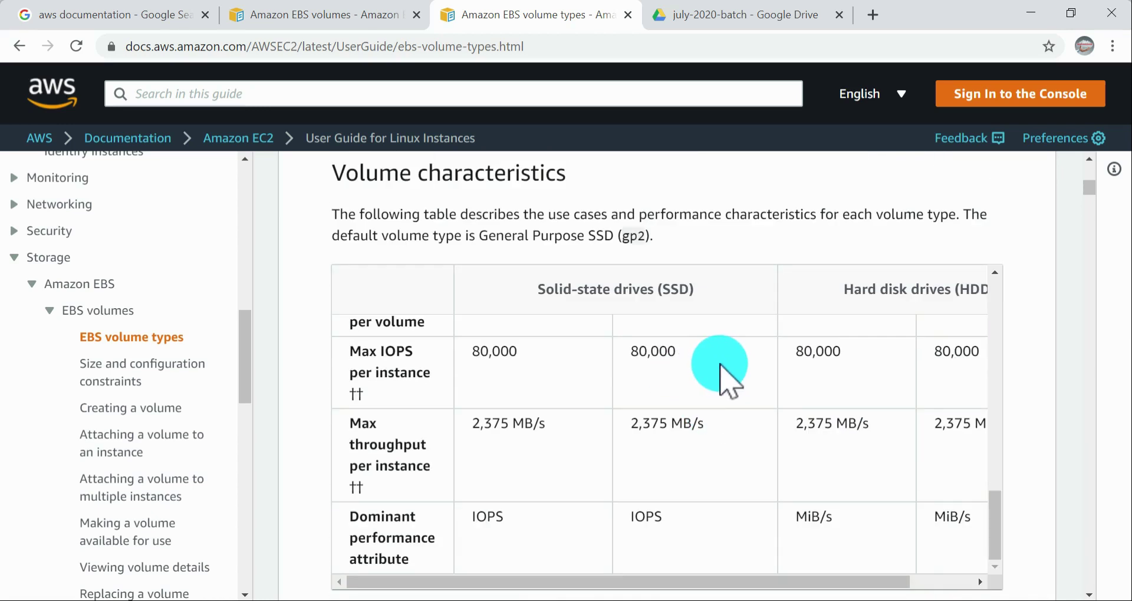
{"action": "scroll", "coordinate": [722, 369], "scroll_direction": "down", "scroll_amount": 5}
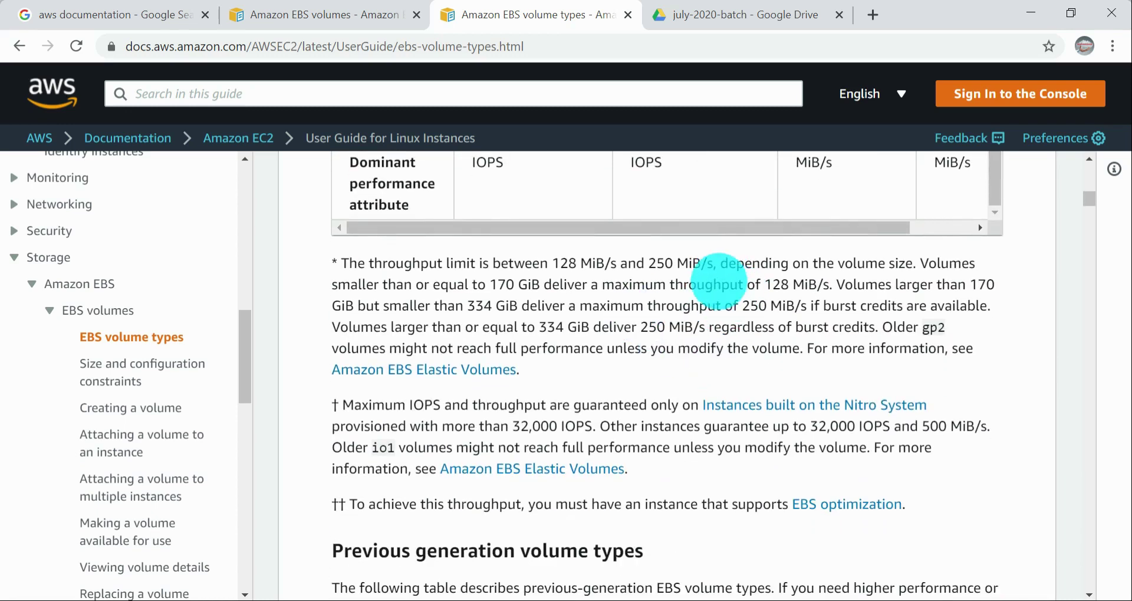
Step: Examine the throughput footnotes and the Previous generation volume types table for the Magnetic HDD volume
{"action": "left_click_drag", "start_coordinate": [720, 285], "coordinate": [744, 352]}
{"action": "left_click", "coordinate": [727, 351]}
{"action": "scroll", "coordinate": [727, 351], "scroll_direction": "down", "scroll_amount": 7}
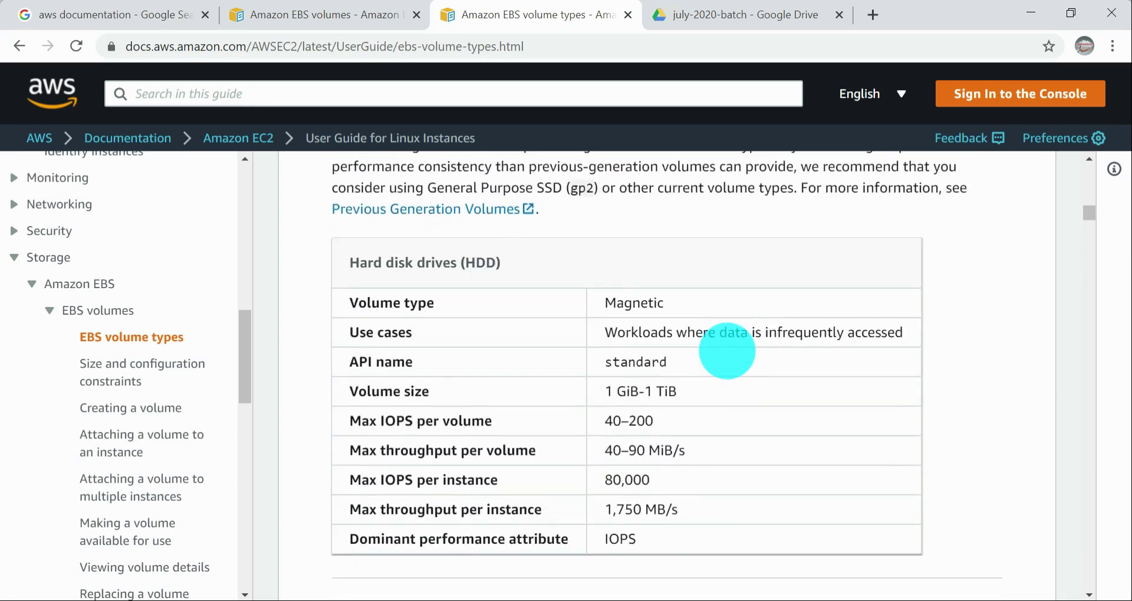
{"action": "scroll", "coordinate": [727, 351], "scroll_direction": "down", "scroll_amount": 4}
{"action": "scroll", "coordinate": [437, 399], "scroll_direction": "down", "scroll_amount": 3}
{"action": "scroll", "coordinate": [438, 399], "scroll_direction": "up", "scroll_amount": 3}
{"action": "left_click_drag", "start_coordinate": [420, 350], "coordinate": [566, 356]}
{"action": "left_click", "coordinate": [511, 397]}
Step: Skim the detailed sections on General Purpose SSD, Provisioned IOPS SSD, Throughput Optimized HDD, Cold HDD and Magnetic volumes
{"action": "scroll", "coordinate": [625, 435], "scroll_direction": "down", "scroll_amount": 3}
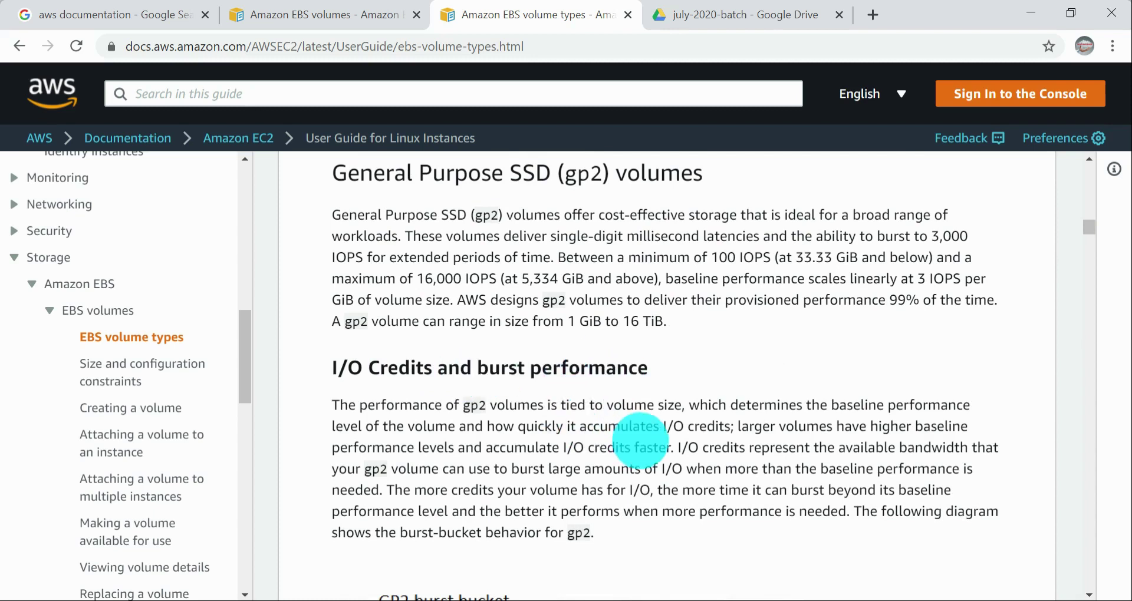
{"action": "scroll", "coordinate": [640, 442], "scroll_direction": "down", "scroll_amount": 6}
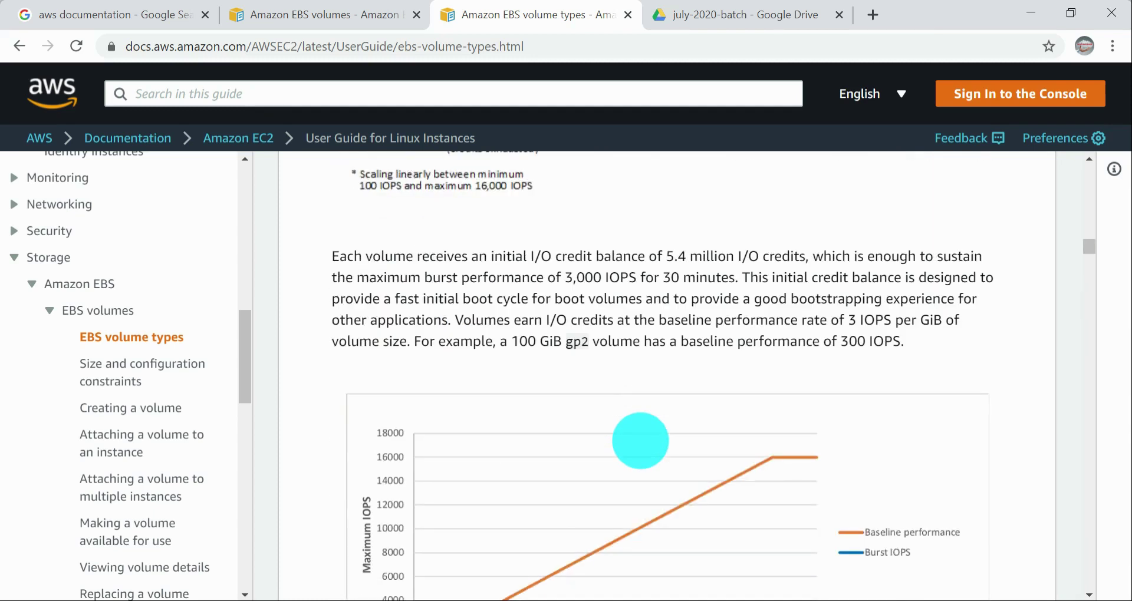
{"action": "scroll", "coordinate": [640, 441], "scroll_direction": "down", "scroll_amount": 15}
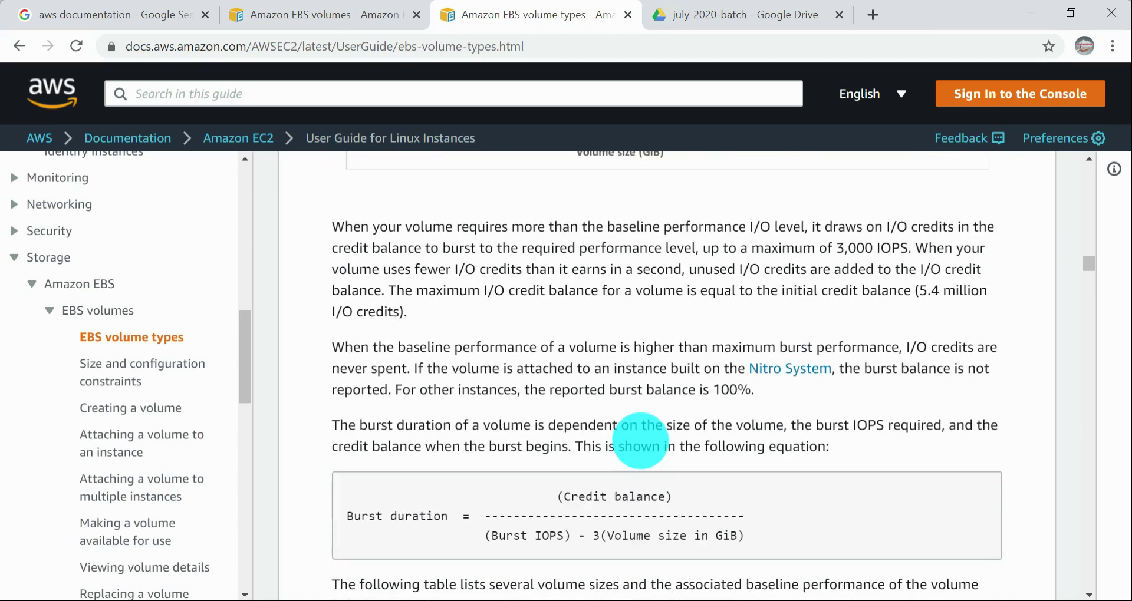
{"action": "scroll", "coordinate": [955, 425], "scroll_direction": "down", "scroll_amount": 9}
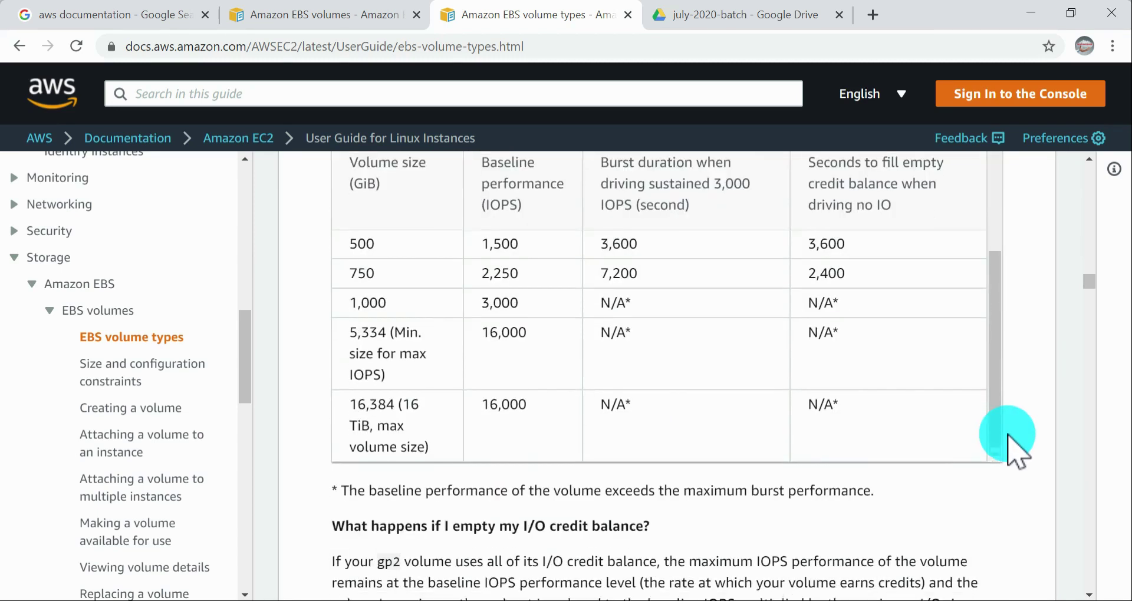
{"action": "scroll", "coordinate": [967, 443], "scroll_direction": "down", "scroll_amount": 14}
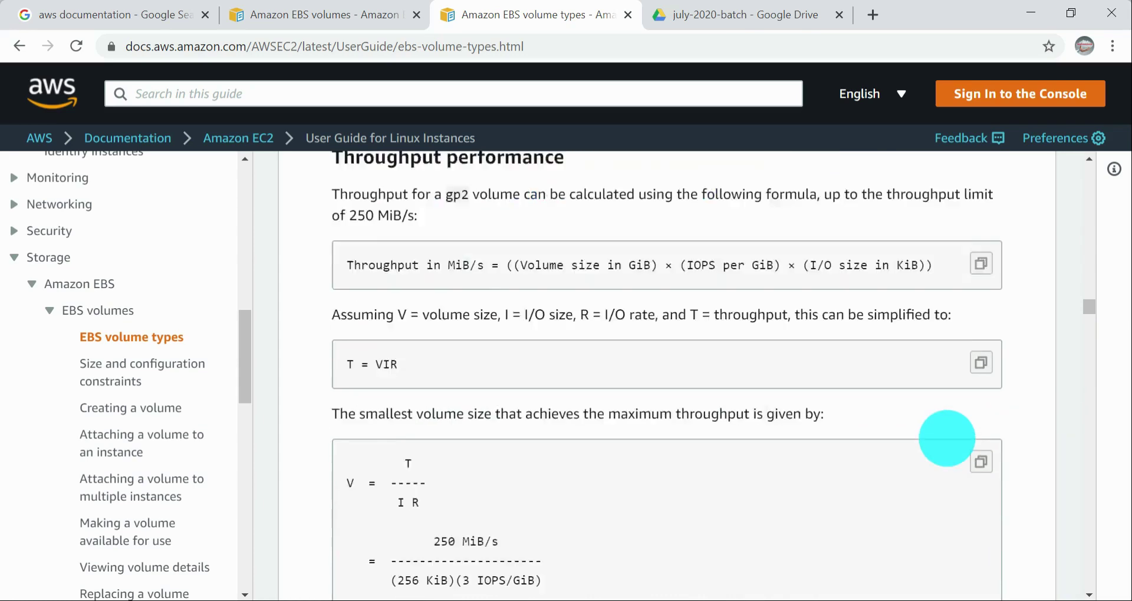
{"action": "scroll", "coordinate": [964, 442], "scroll_direction": "down", "scroll_amount": 20}
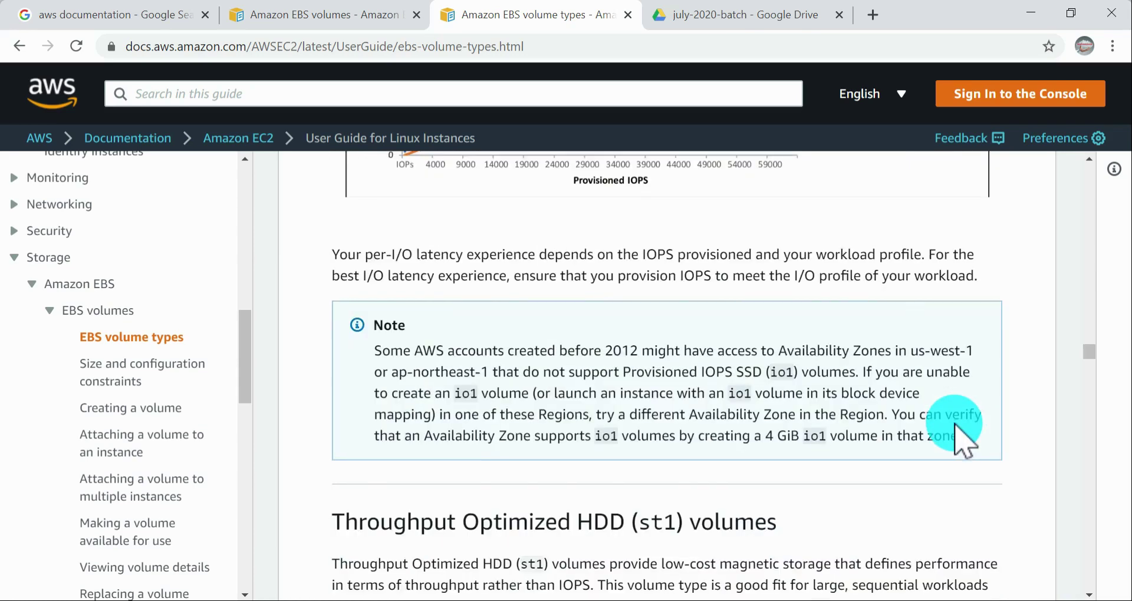
{"action": "scroll", "coordinate": [964, 443], "scroll_direction": "down", "scroll_amount": 20}
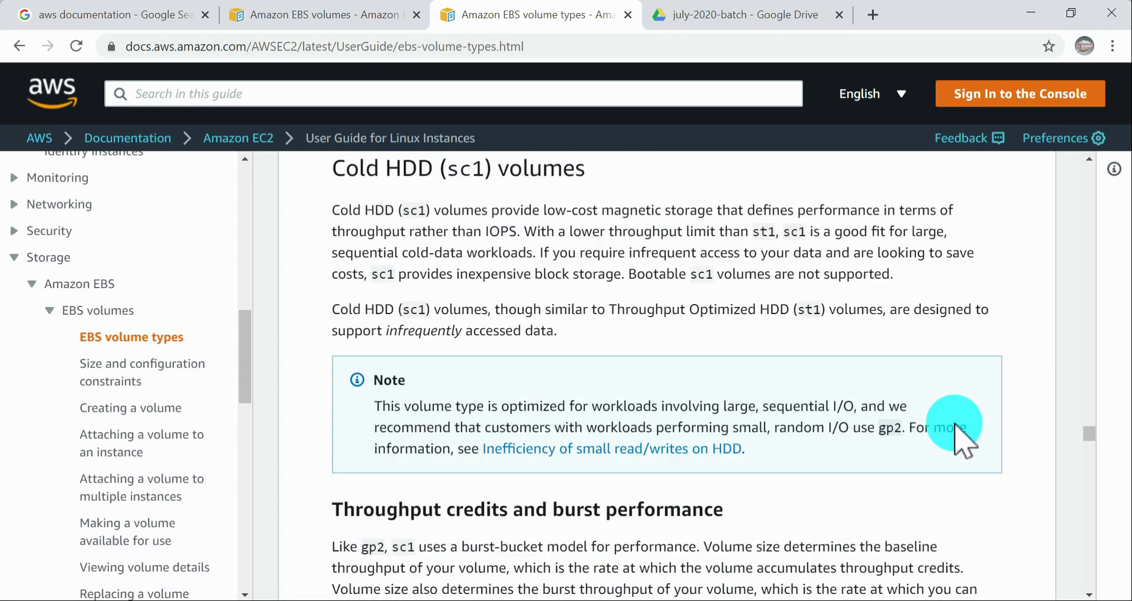
{"action": "scroll", "coordinate": [926, 449], "scroll_direction": "down", "scroll_amount": 10}
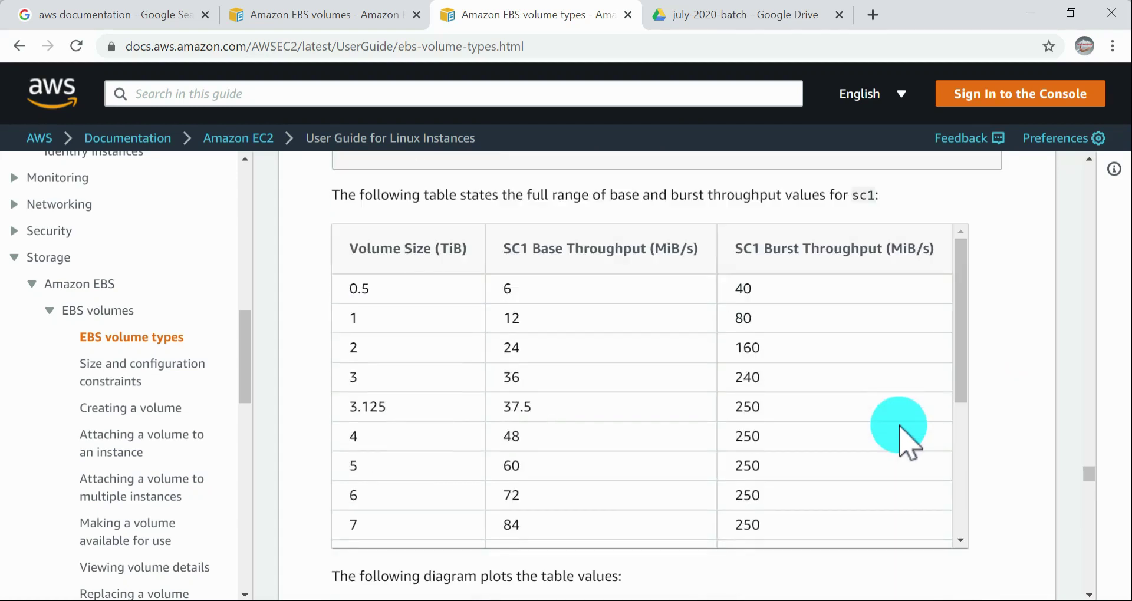
{"action": "scroll", "coordinate": [967, 407], "scroll_direction": "down", "scroll_amount": 15}
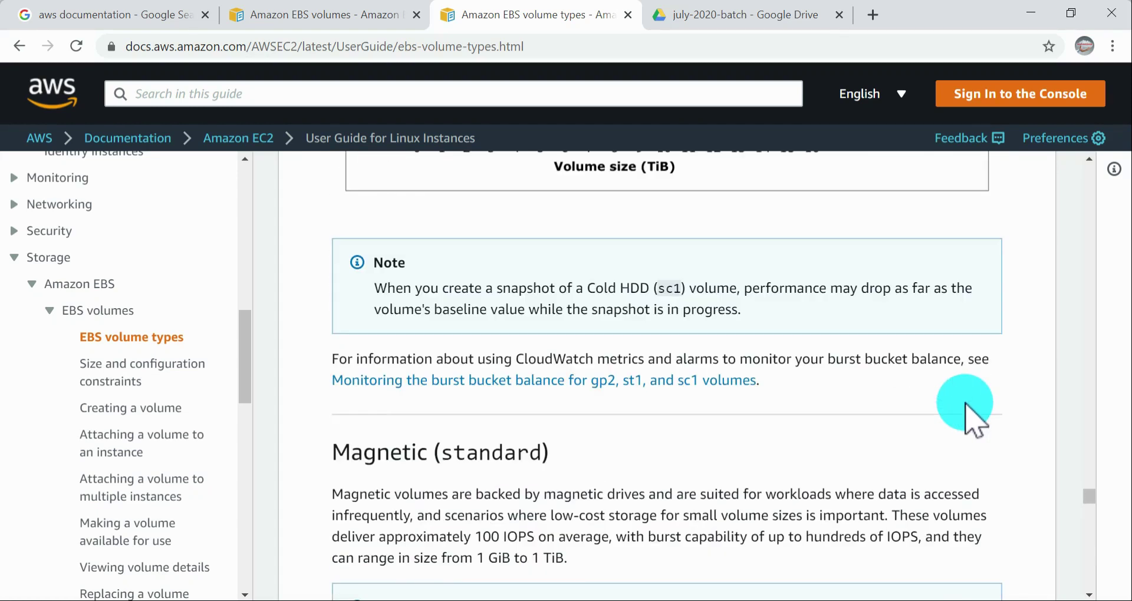
Step: Open the Size and configuration constraints page and examine its storage capacity table and partitioning schemes
{"action": "left_click", "coordinate": [125, 367]}
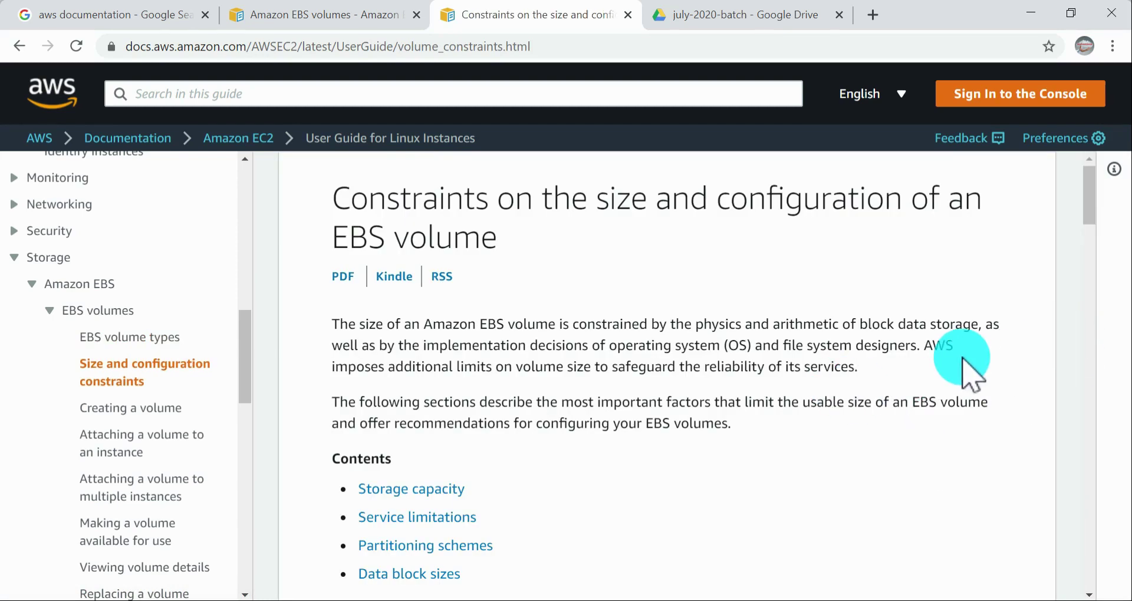
{"action": "scroll", "coordinate": [968, 365], "scroll_direction": "down", "scroll_amount": 5}
{"action": "scroll", "coordinate": [967, 365], "scroll_direction": "up", "scroll_amount": 3}
{"action": "scroll", "coordinate": [967, 366], "scroll_direction": "down", "scroll_amount": 4}
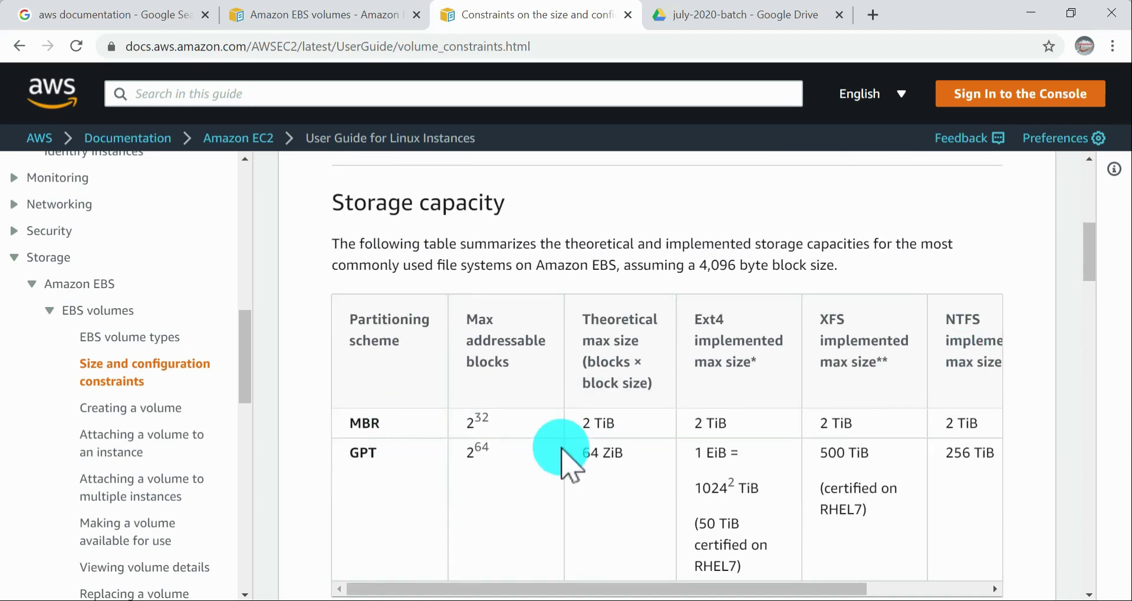
{"action": "scroll", "coordinate": [827, 491], "scroll_direction": "down", "scroll_amount": 2}
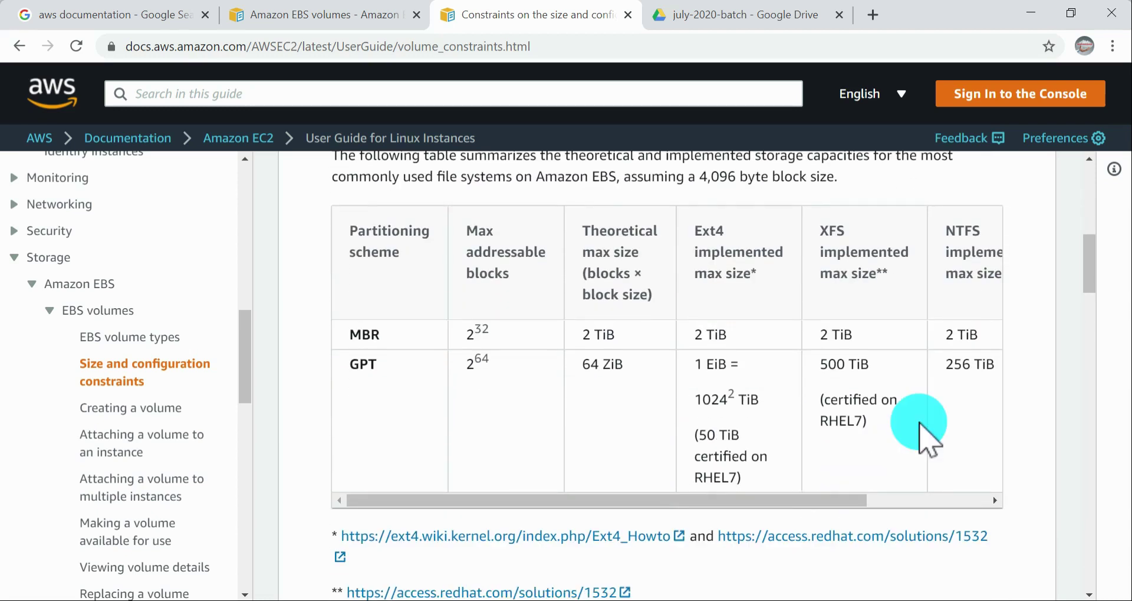
{"action": "scroll", "coordinate": [923, 435], "scroll_direction": "down", "scroll_amount": 15}
{"action": "scroll", "coordinate": [920, 423], "scroll_direction": "down", "scroll_amount": 20}
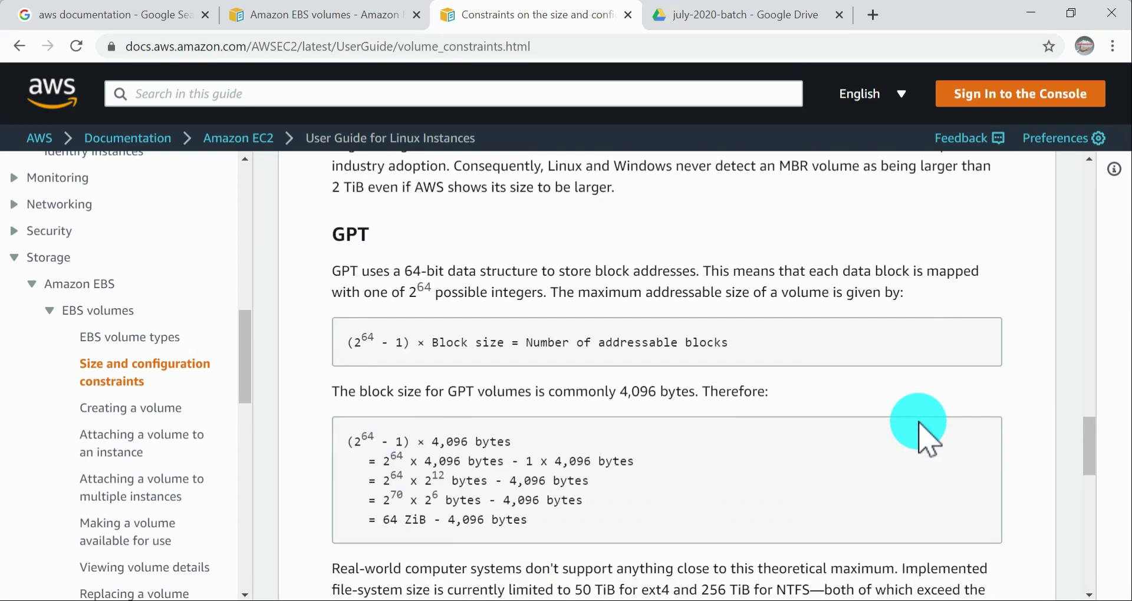
Step: Highlight the default logical block size in the Data block sizes section and examine the block size table
{"action": "scroll", "coordinate": [918, 421], "scroll_direction": "up", "scroll_amount": 7}
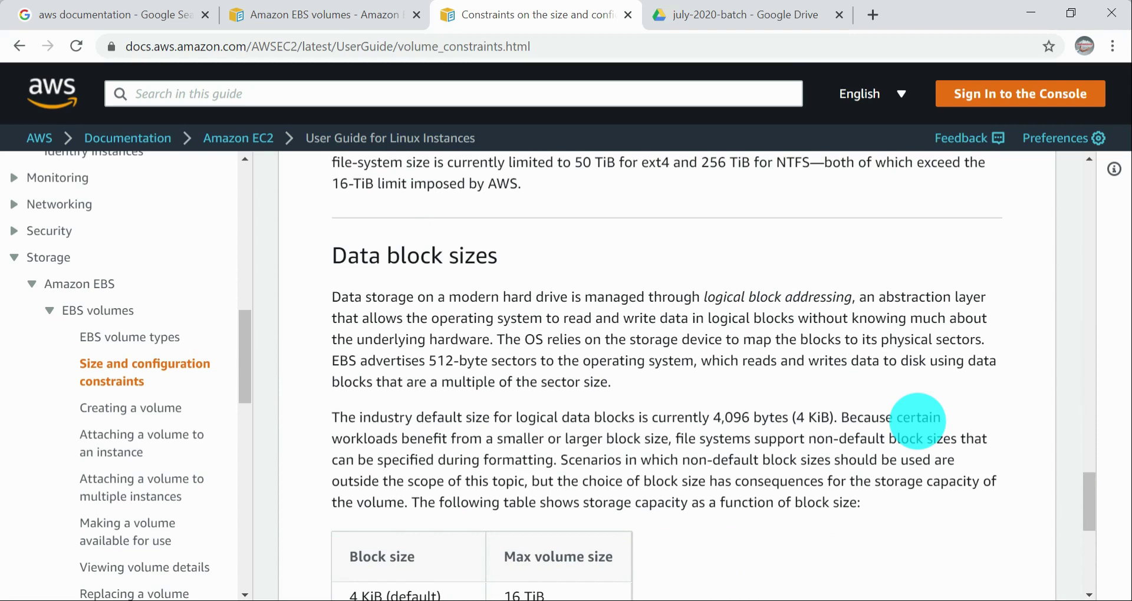
{"action": "left_click_drag", "start_coordinate": [714, 419], "coordinate": [811, 420]}
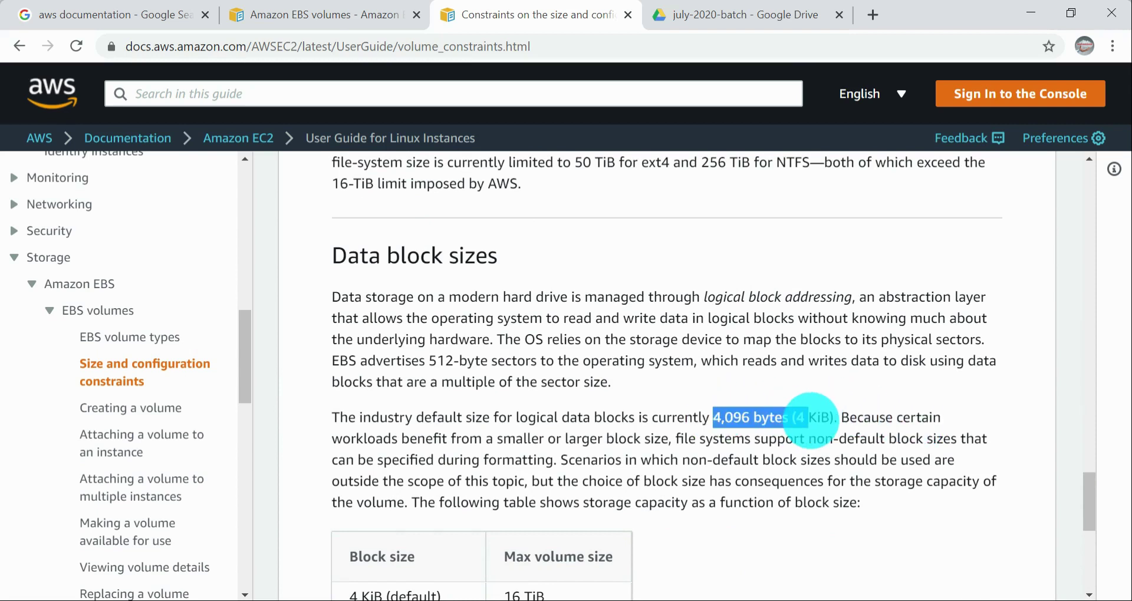
{"action": "scroll", "coordinate": [811, 420], "scroll_direction": "down", "scroll_amount": 5}
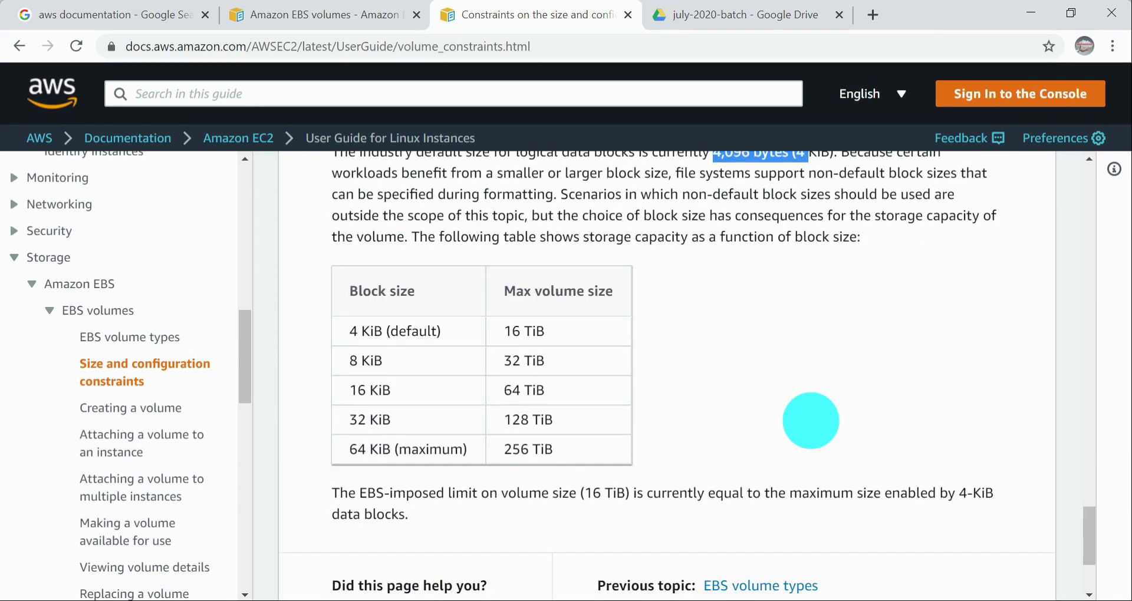
Step: Open the Creating a volume page and read the methods of creating a volume and the empty-volume procedure
{"action": "left_click", "coordinate": [102, 408]}
{"action": "scroll", "coordinate": [683, 392], "scroll_direction": "down", "scroll_amount": 3}
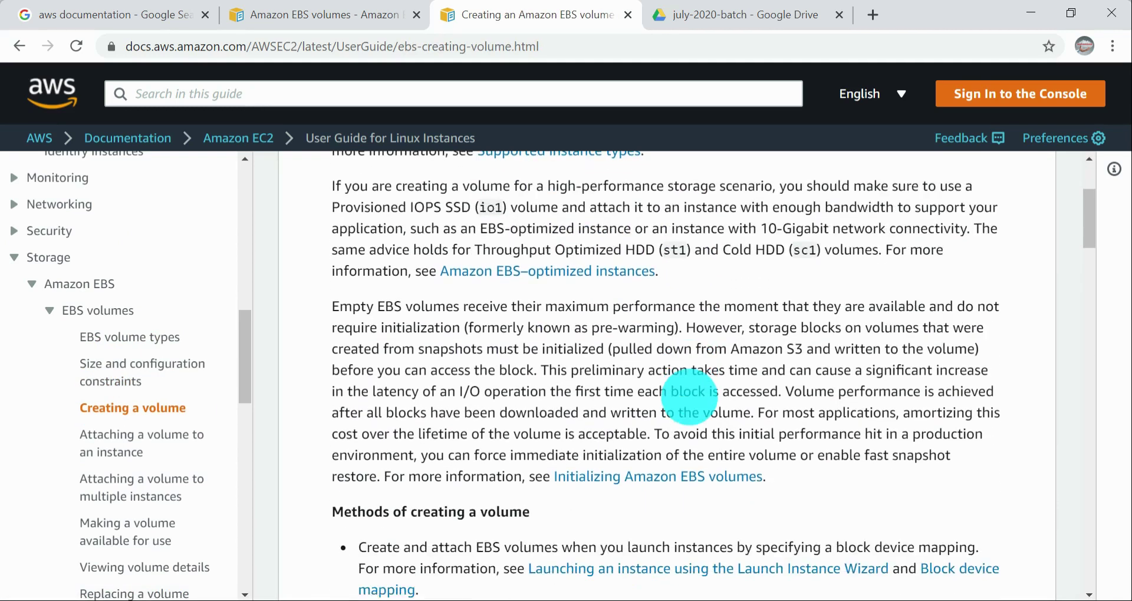
{"action": "scroll", "coordinate": [690, 397], "scroll_direction": "down", "scroll_amount": 5}
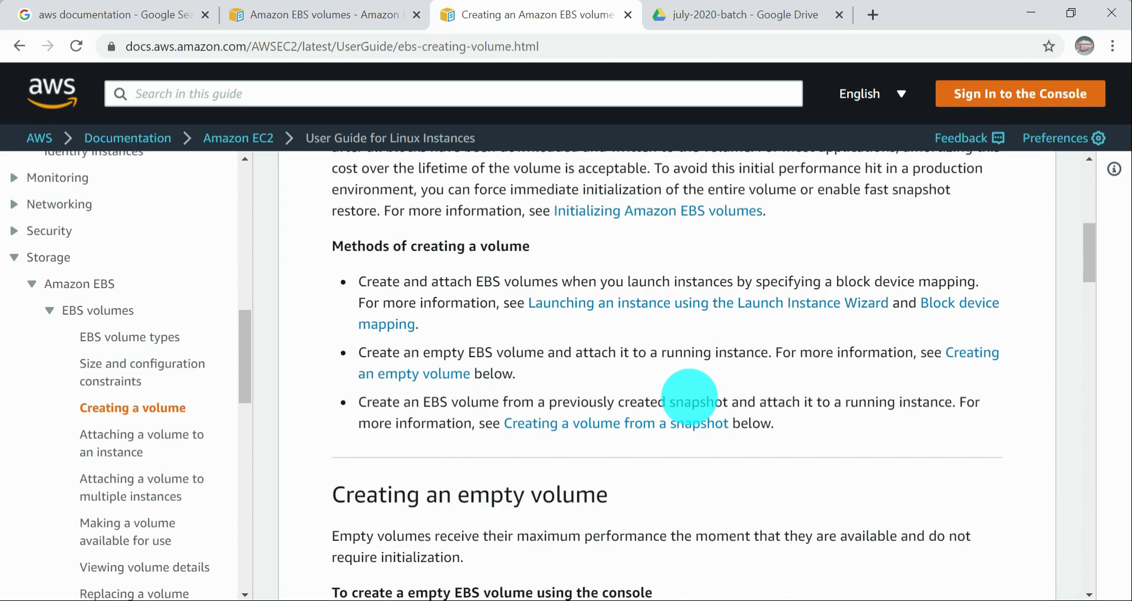
{"action": "scroll", "coordinate": [703, 395], "scroll_direction": "down", "scroll_amount": 8}
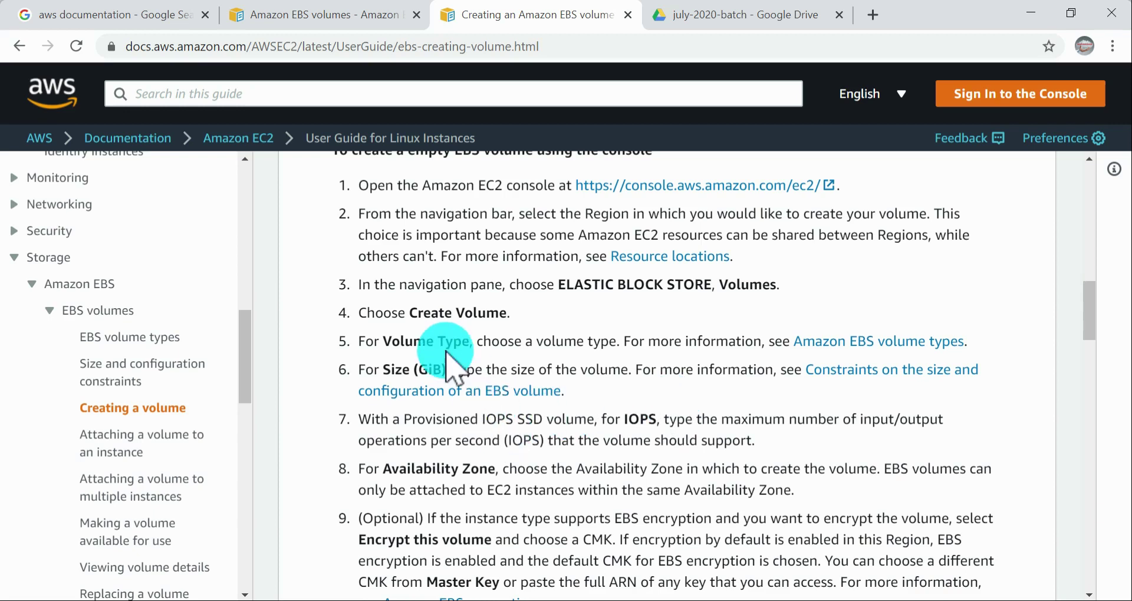
Step: Highlight the volume type instruction in the empty-volume procedure and look over the section on creating a volume from a snapshot
{"action": "left_click_drag", "start_coordinate": [405, 342], "coordinate": [761, 342]}
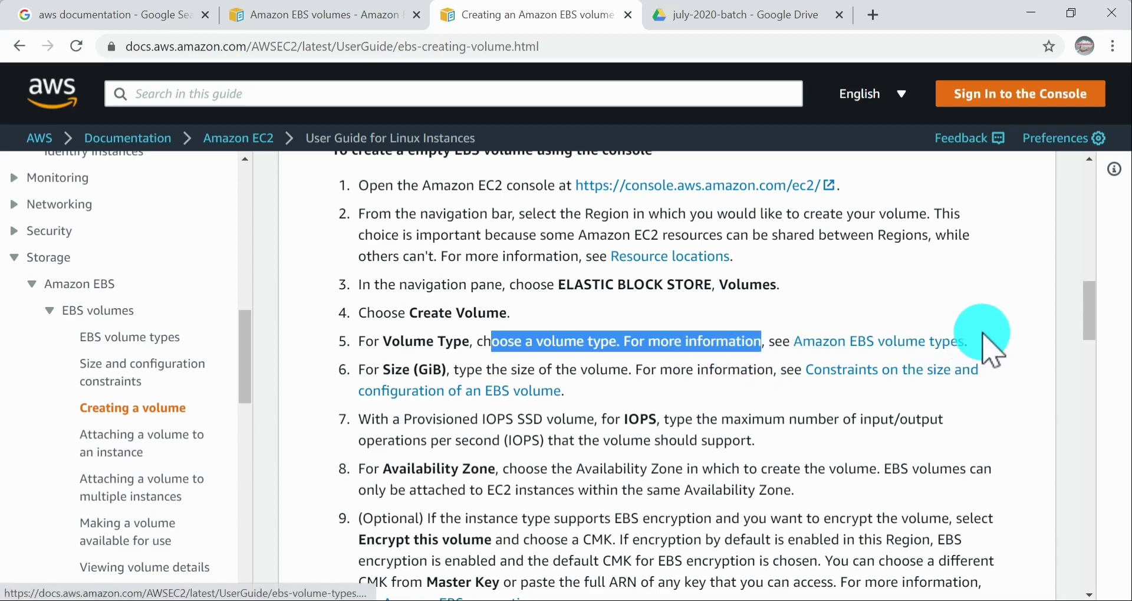
{"action": "triple_click", "coordinate": [824, 328]}
{"action": "left_click_drag", "start_coordinate": [825, 328], "coordinate": [805, 332]}
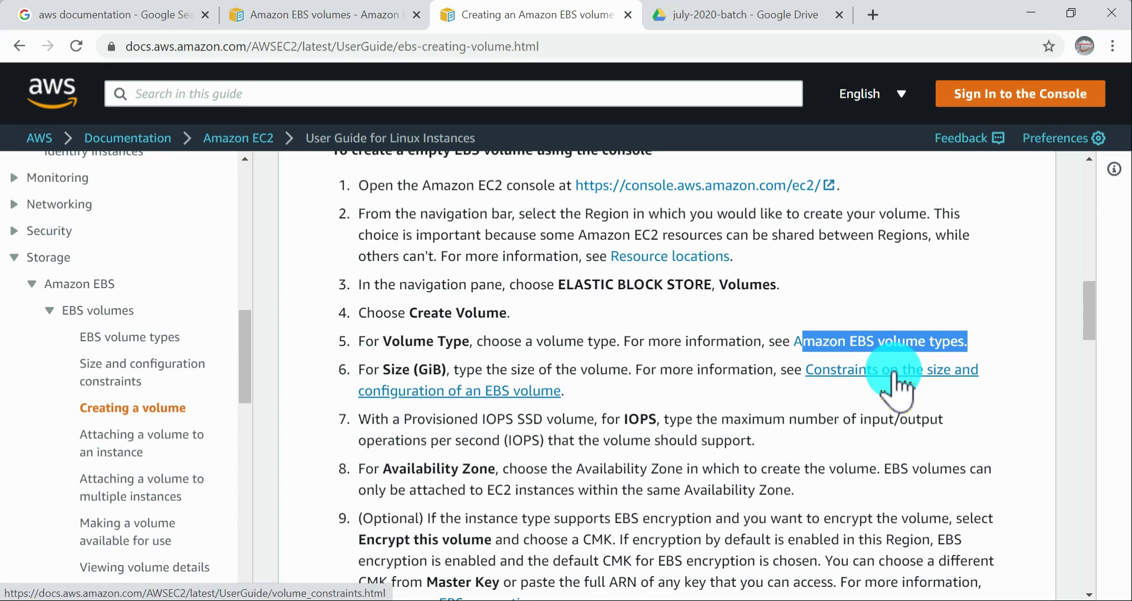
{"action": "scroll", "coordinate": [772, 375], "scroll_direction": "down", "scroll_amount": 10}
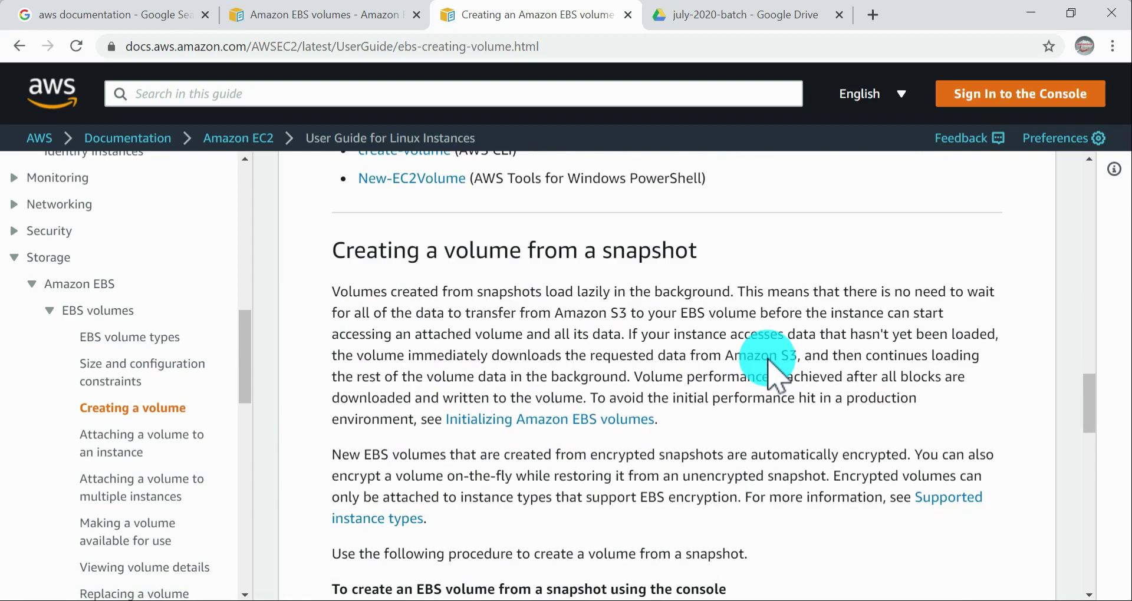
{"action": "scroll", "coordinate": [772, 375], "scroll_direction": "down", "scroll_amount": 4}
{"action": "scroll", "coordinate": [761, 368], "scroll_direction": "up", "scroll_amount": 15}
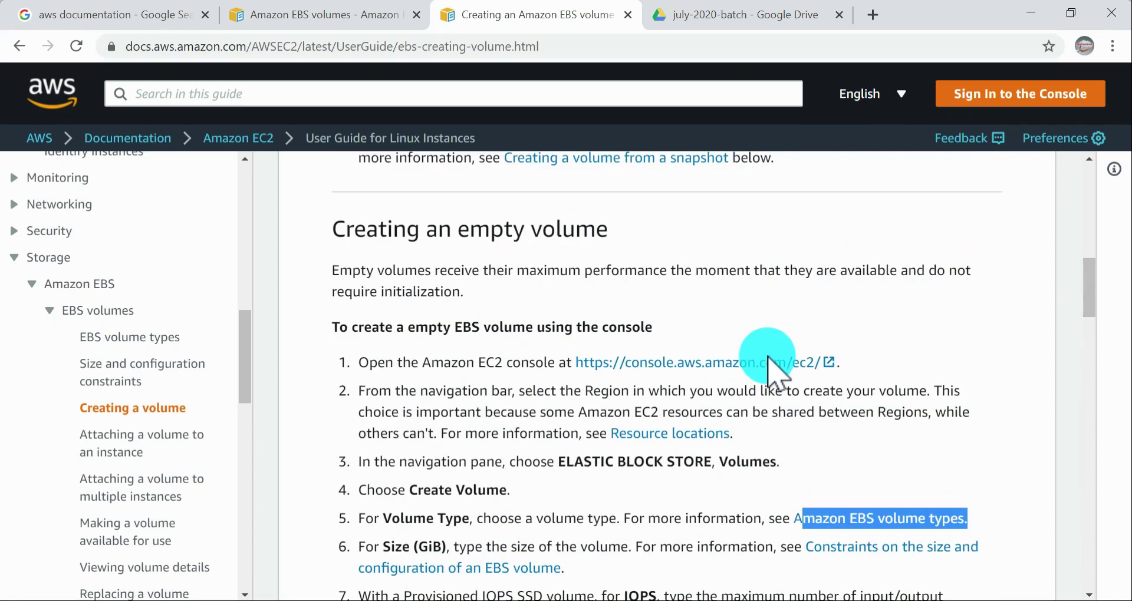
Step: Highlight "using the console" in the empty-volume heading and glance at the EC2 console before returning to the documentation
{"action": "left_click_drag", "start_coordinate": [534, 327], "coordinate": [654, 328]}
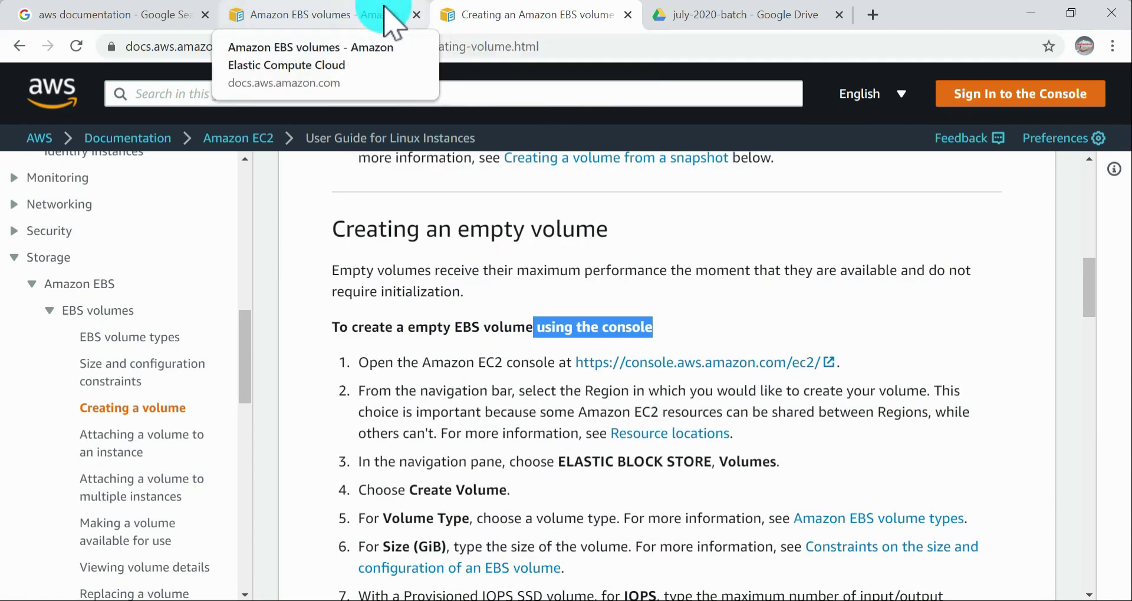
{"action": "key", "text": "alt+Tab"}
{"action": "key", "text": "alt+Tab"}
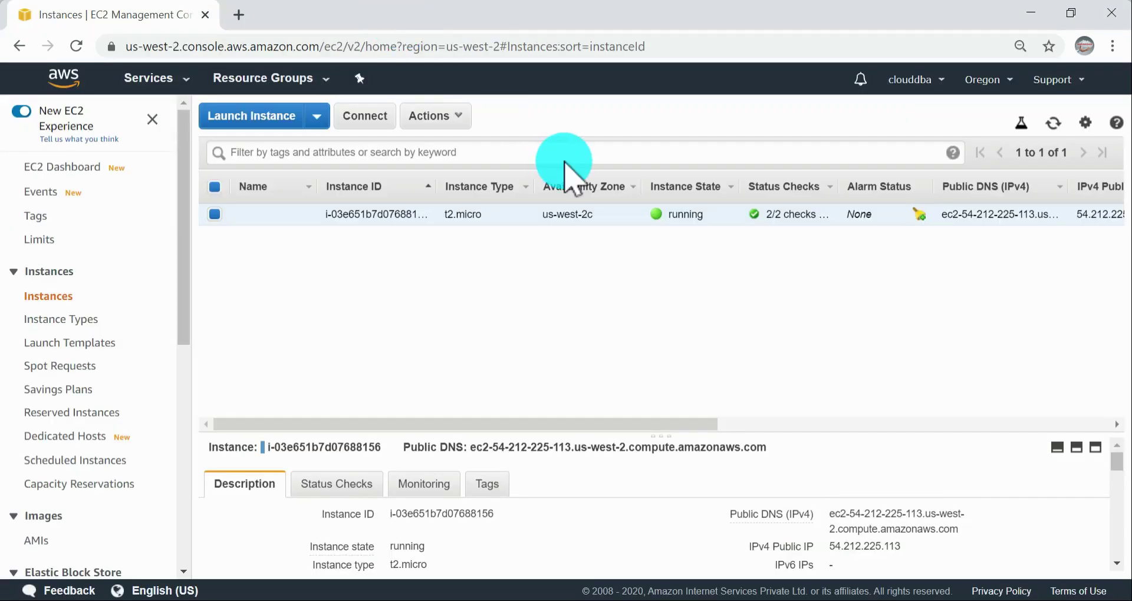
{"action": "key", "text": "alt+Tab"}
{"action": "left_click", "coordinate": [619, 325]}
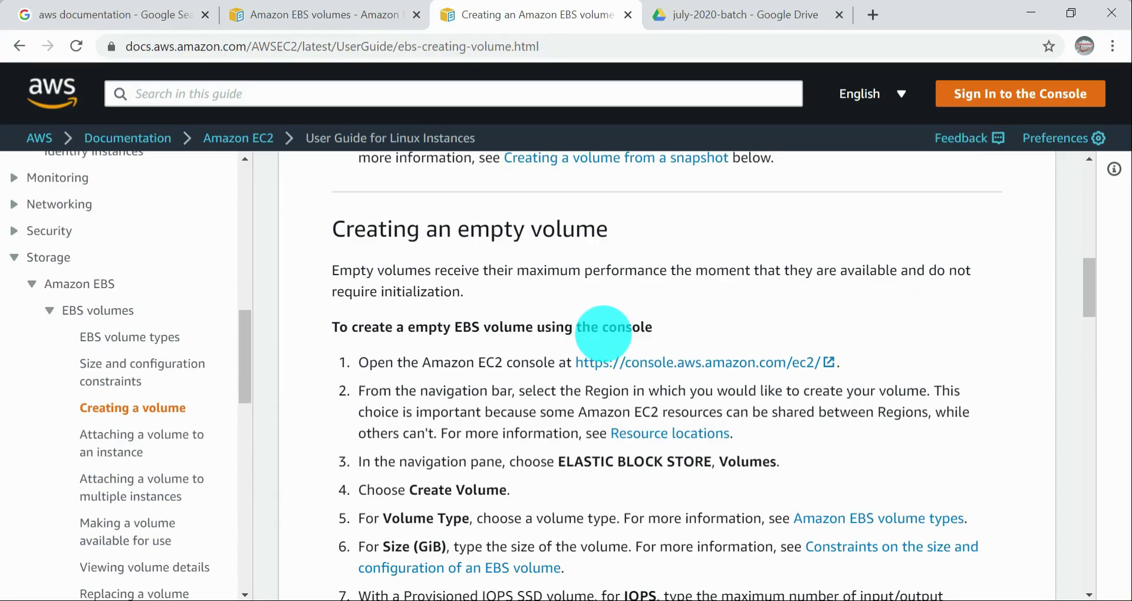
Step: Highlight the instruction to choose Volumes under Elastic Block Store in the empty-volume procedure
{"action": "scroll", "coordinate": [590, 271], "scroll_direction": "down", "scroll_amount": 1}
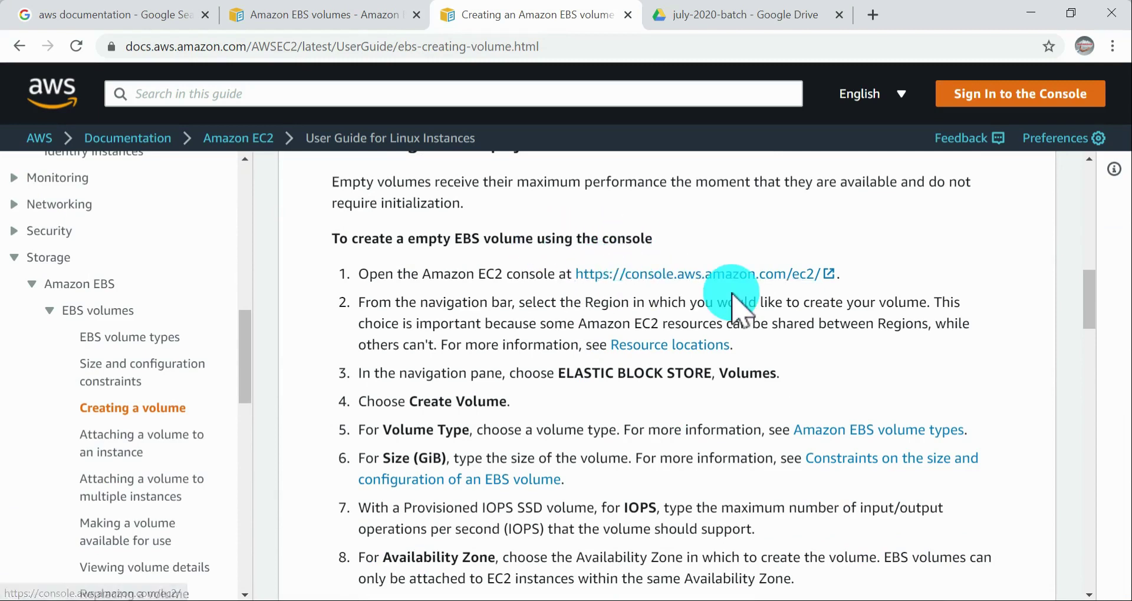
{"action": "left_click_drag", "start_coordinate": [434, 374], "coordinate": [779, 385]}
{"action": "left_click", "coordinate": [779, 386]}
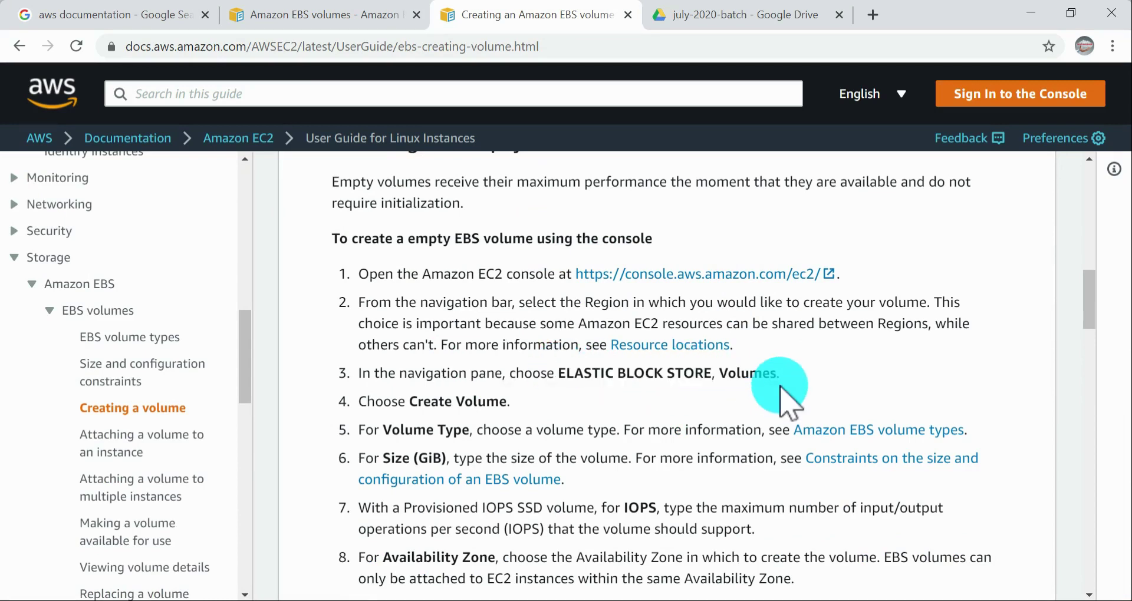
Step: Switch to the EC2 console, open the Elastic Block Store volumes list and refresh it
{"action": "key", "text": "alt+Tab"}
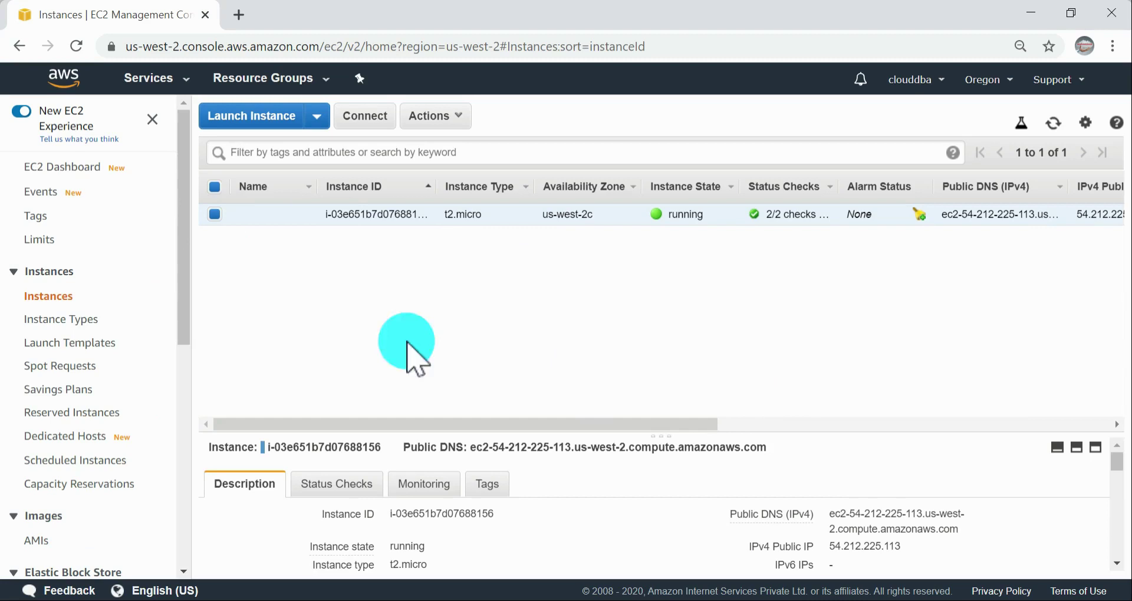
{"action": "scroll", "coordinate": [84, 236], "scroll_direction": "down", "scroll_amount": 5}
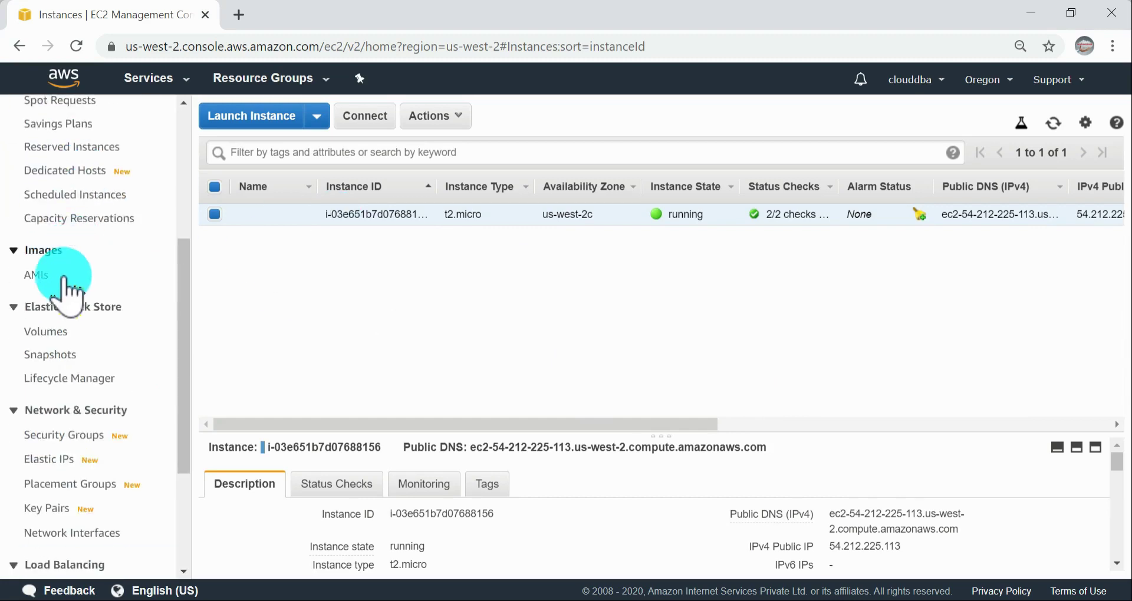
{"action": "left_click", "coordinate": [87, 308]}
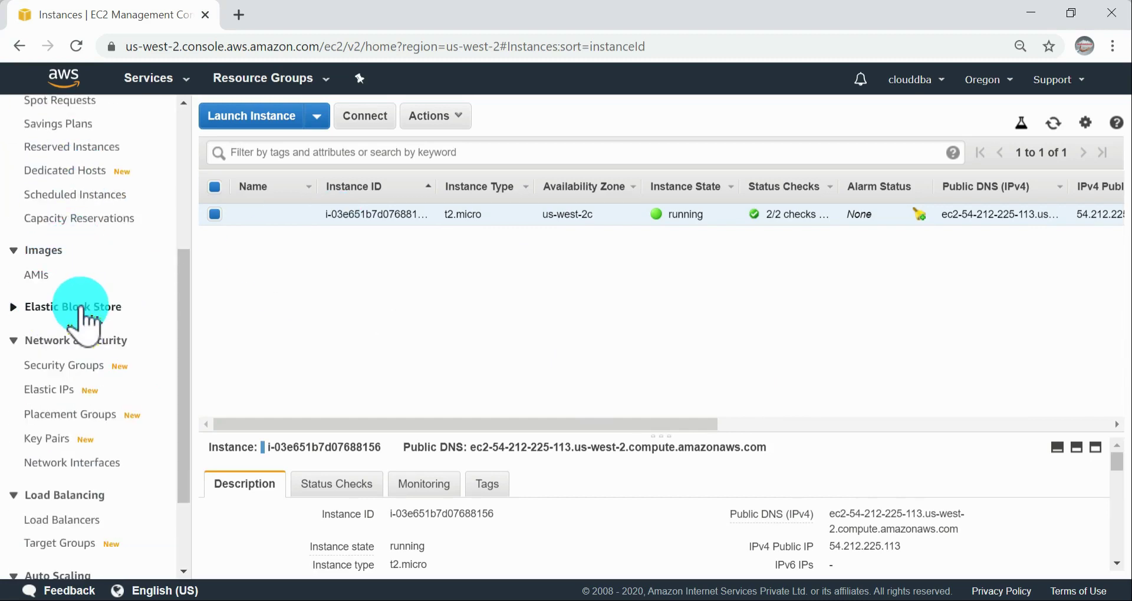
{"action": "left_click", "coordinate": [84, 309]}
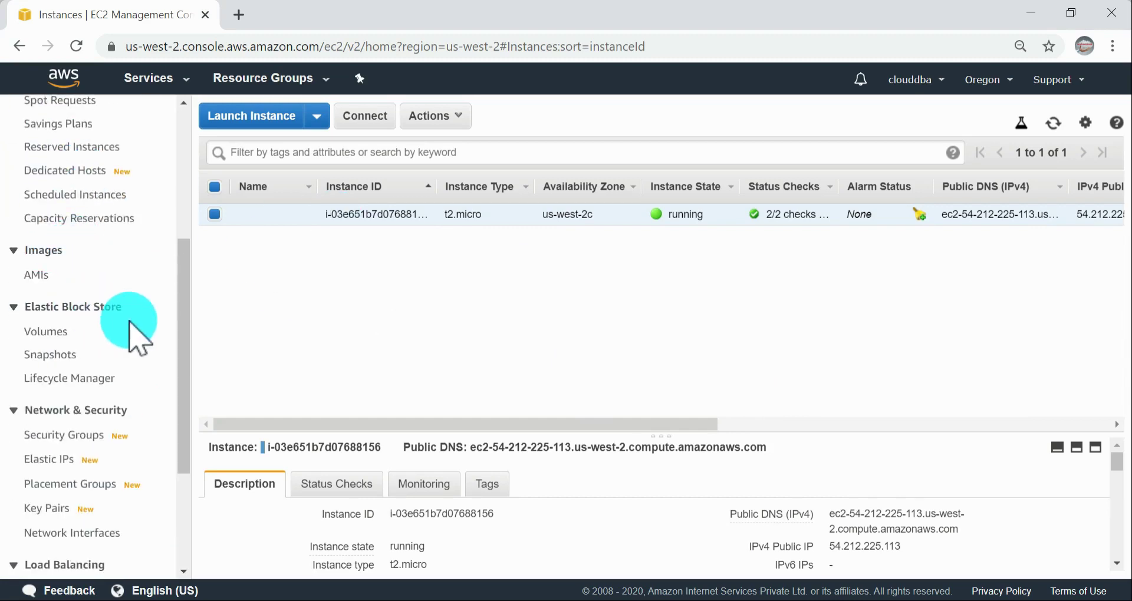
{"action": "left_click", "coordinate": [46, 332]}
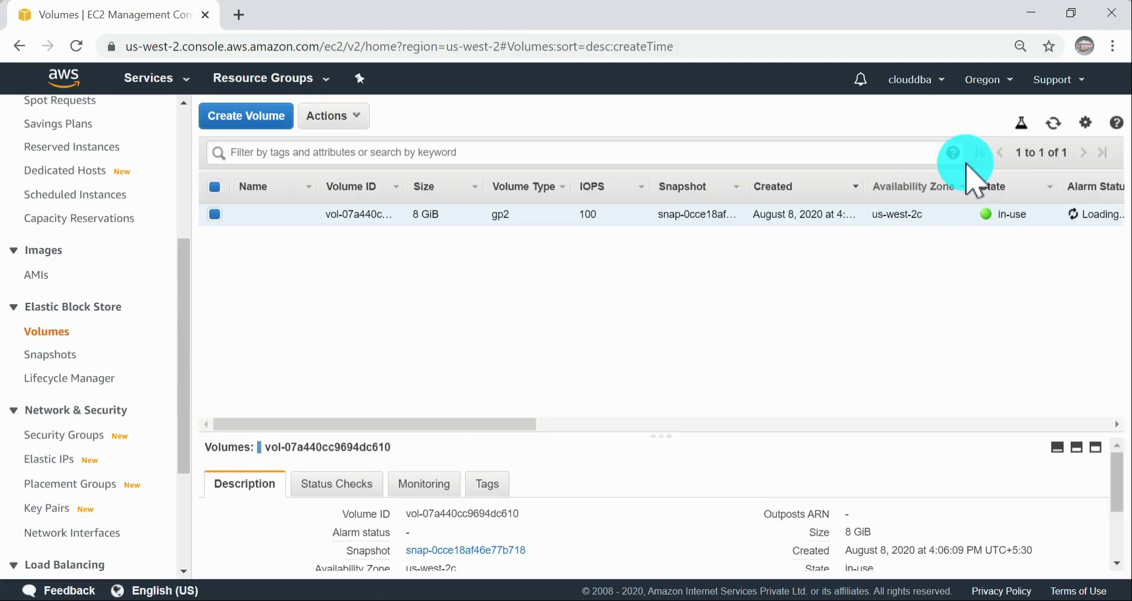
{"action": "left_click", "coordinate": [1054, 122]}
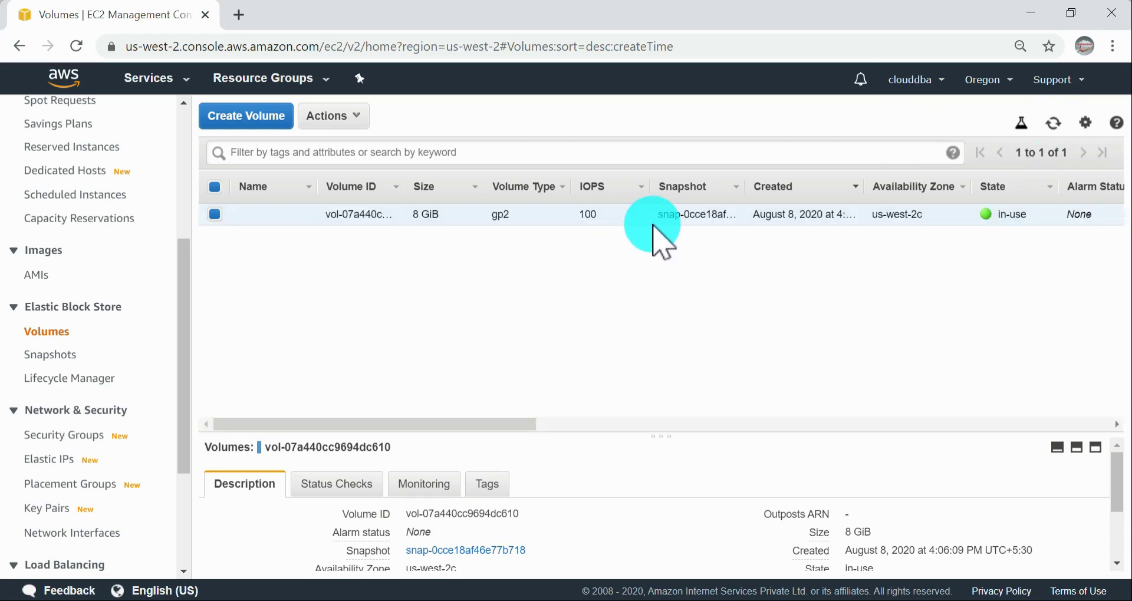
Step: Widen the Snapshot and Attachment Information columns of the volumes list to show their full values
{"action": "scroll", "coordinate": [59, 260], "scroll_direction": "up", "scroll_amount": 3}
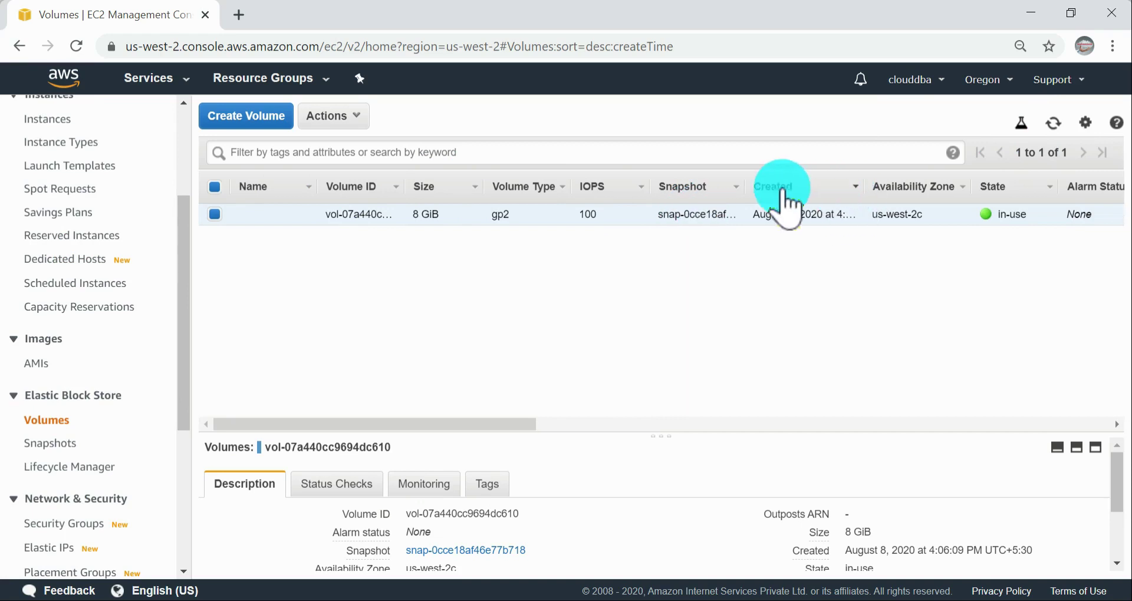
{"action": "left_click_drag", "start_coordinate": [744, 188], "coordinate": [881, 193]}
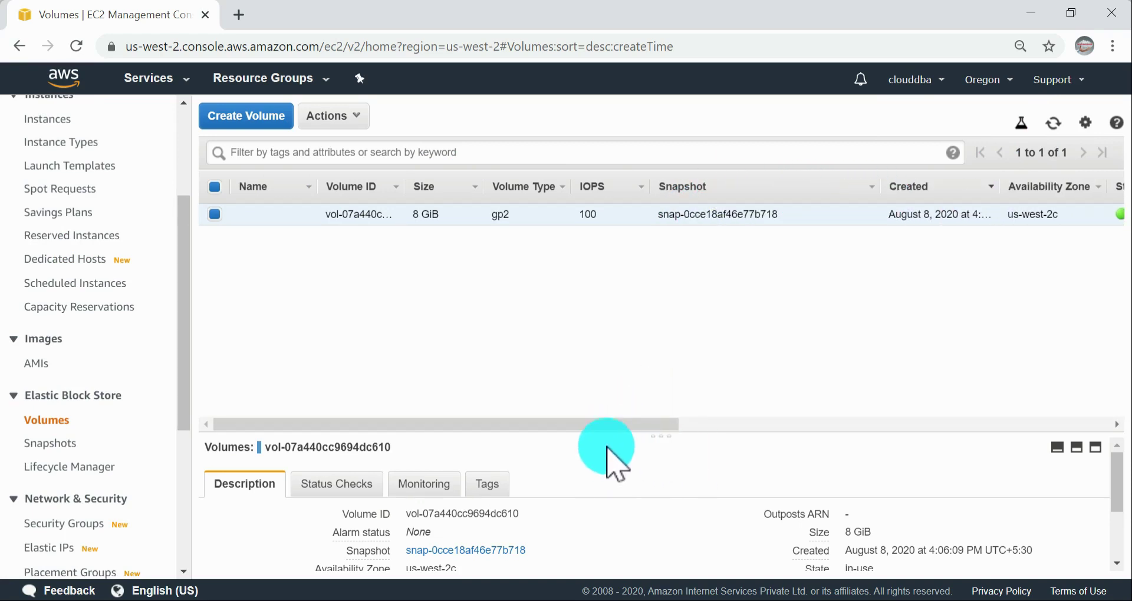
{"action": "left_click_drag", "start_coordinate": [601, 425], "coordinate": [902, 451]}
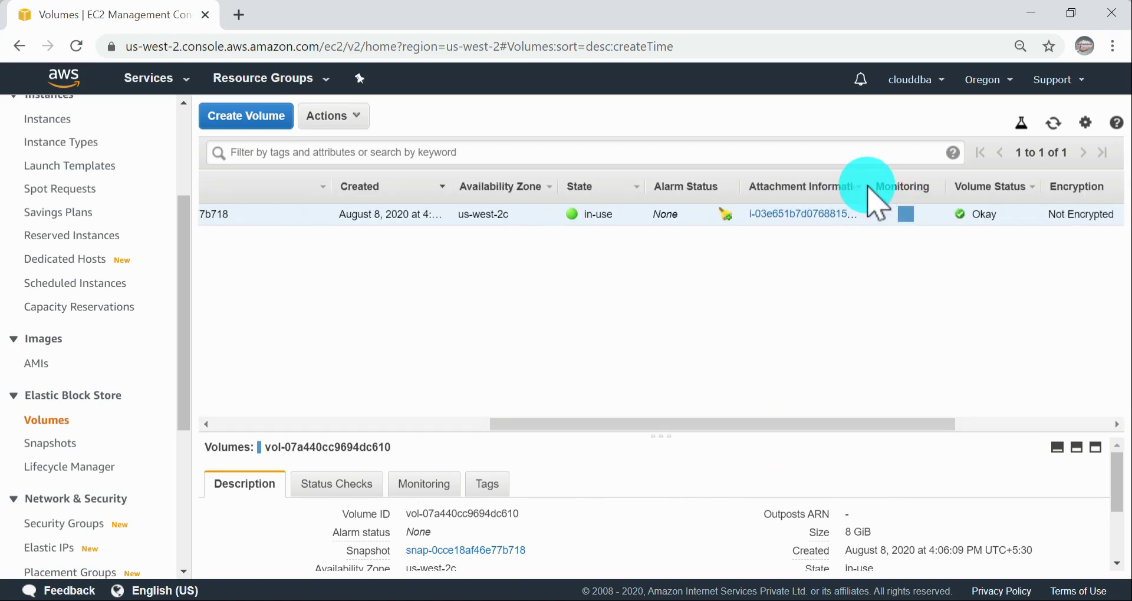
{"action": "left_click_drag", "start_coordinate": [865, 186], "coordinate": [1011, 215]}
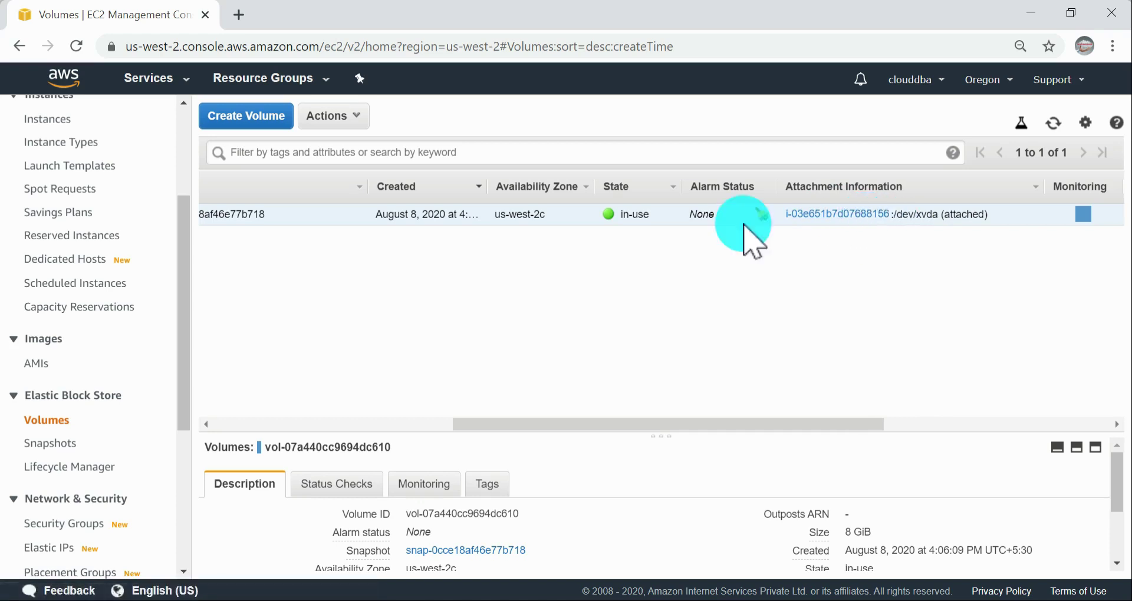
Step: Open the EC2 instances list, widen the Instance ID column and name the running instance sampel-ec2
{"action": "scroll", "coordinate": [50, 357], "scroll_direction": "up", "scroll_amount": 5}
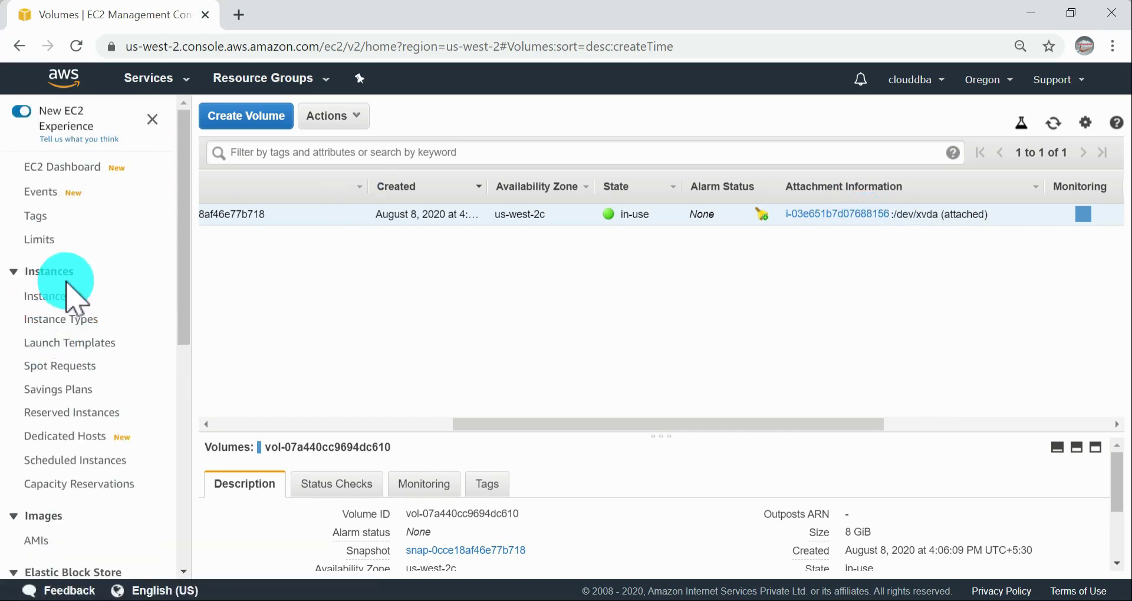
{"action": "left_click", "coordinate": [56, 297]}
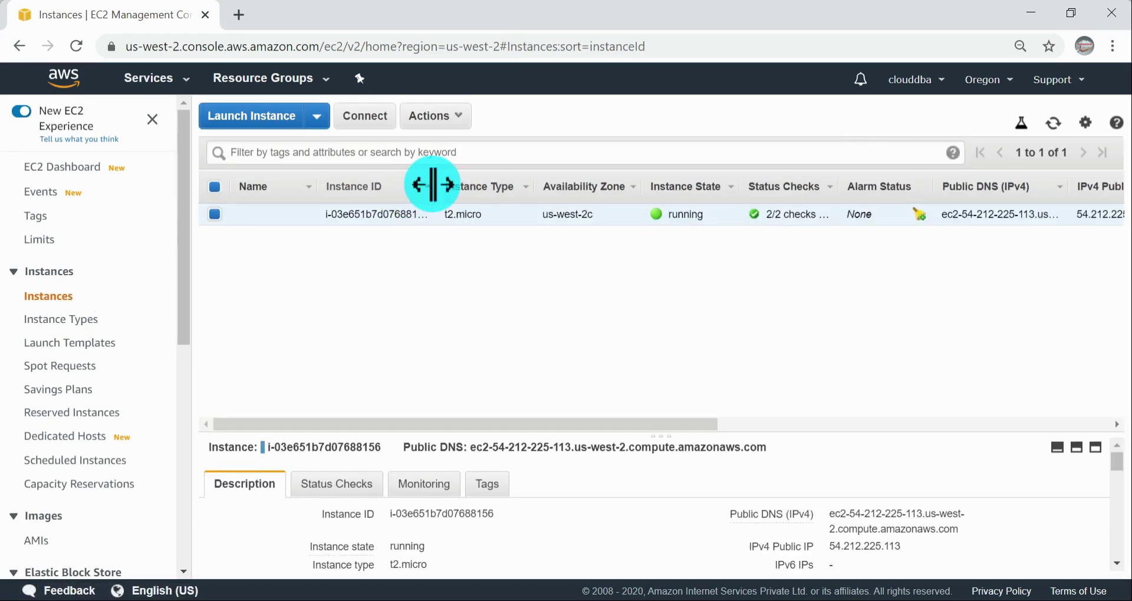
{"action": "left_click_drag", "start_coordinate": [432, 184], "coordinate": [528, 188]}
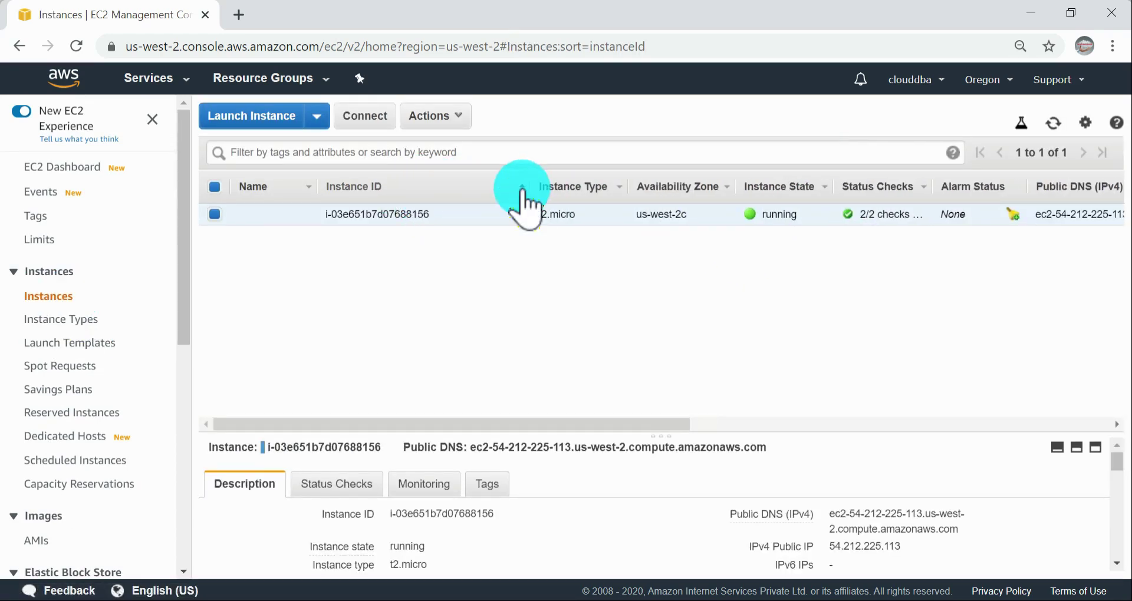
{"action": "left_click", "coordinate": [303, 213]}
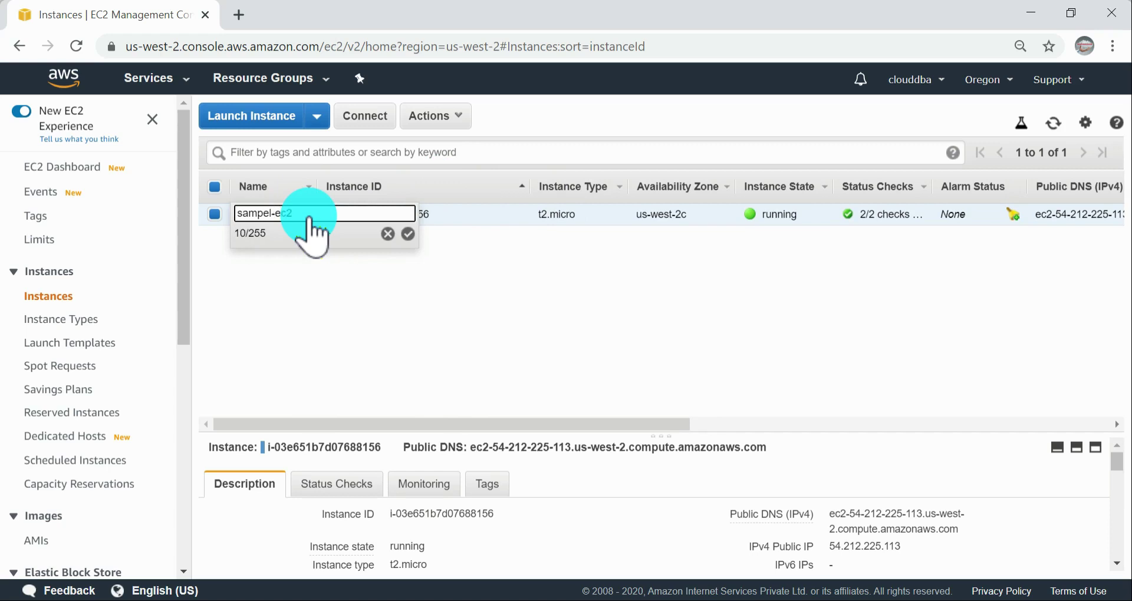
{"action": "key", "text": "Return"}
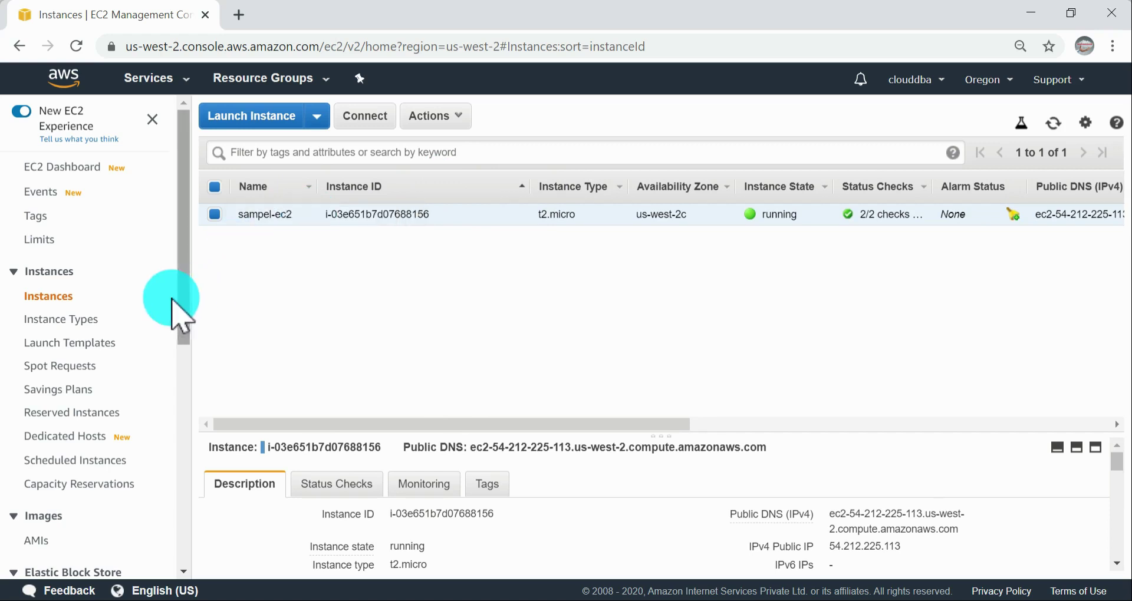
Step: Return to the Elastic Block Store volumes list and check the volume's attachment information
{"action": "scroll", "coordinate": [118, 330], "scroll_direction": "down", "scroll_amount": 3}
{"action": "left_click", "coordinate": [68, 421]}
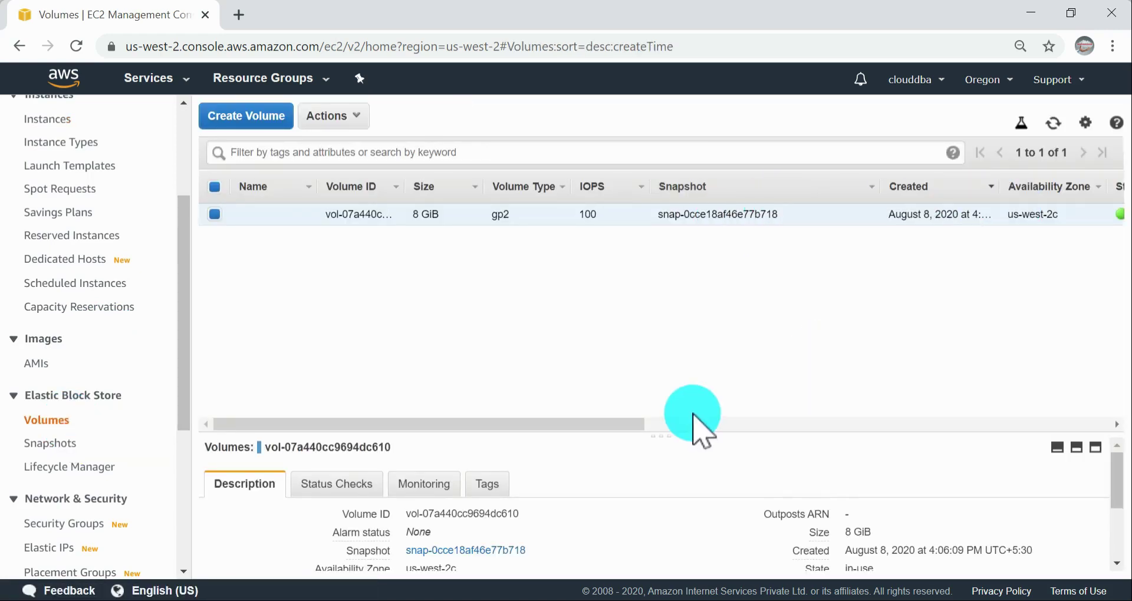
{"action": "left_click_drag", "start_coordinate": [601, 426], "coordinate": [1011, 430]}
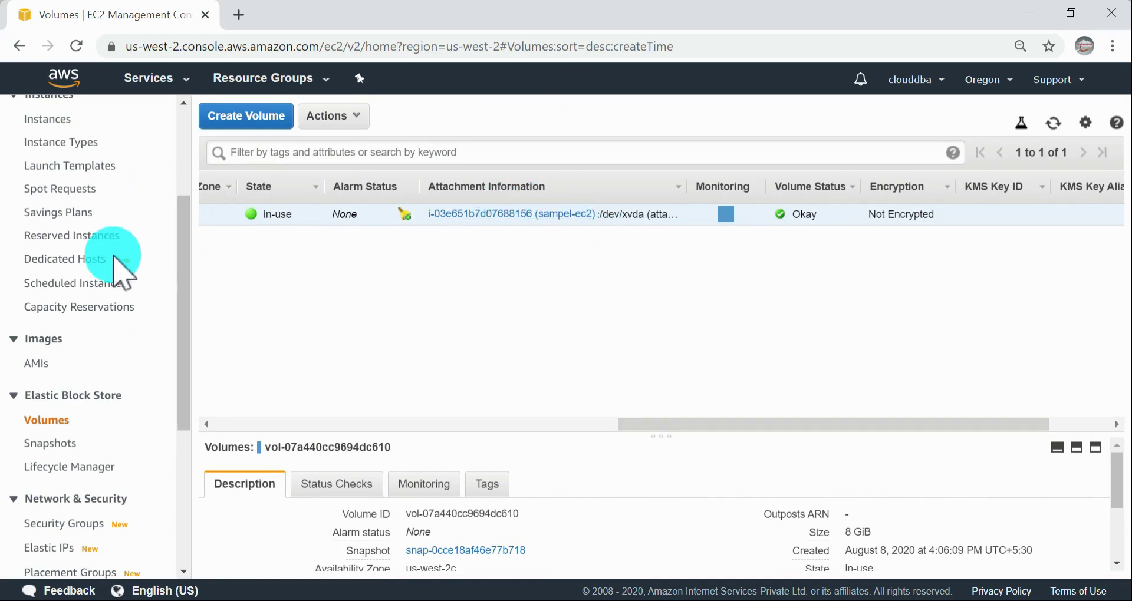
Step: Rename the running instance as sample-ec2 in the instances list and widen its Name column
{"action": "scroll", "coordinate": [112, 265], "scroll_direction": "up", "scroll_amount": 3}
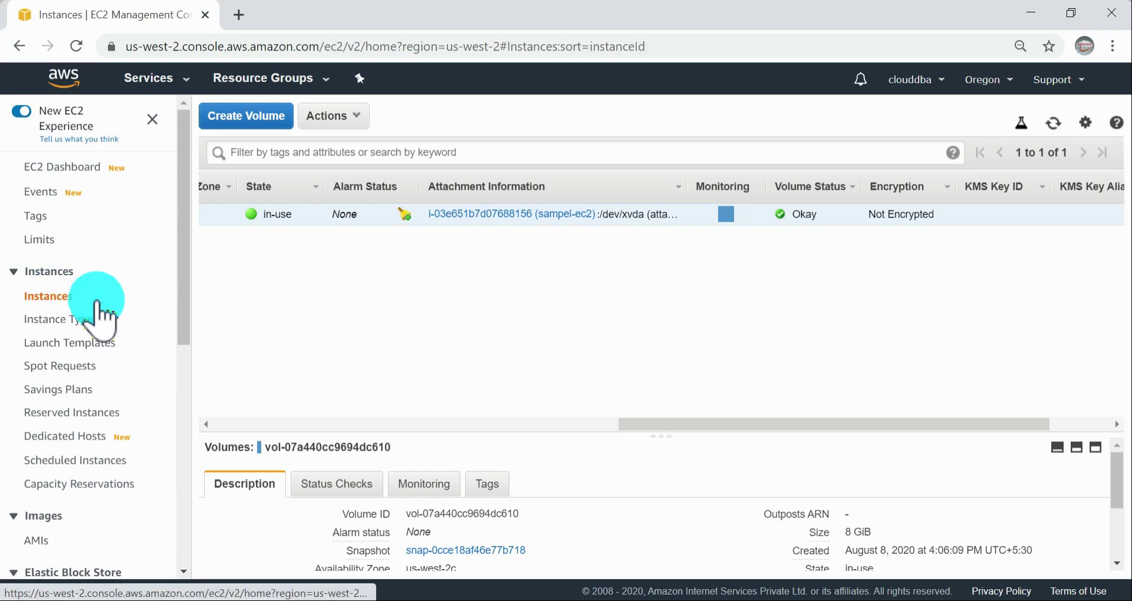
{"action": "left_click", "coordinate": [70, 296]}
{"action": "left_click", "coordinate": [303, 215]}
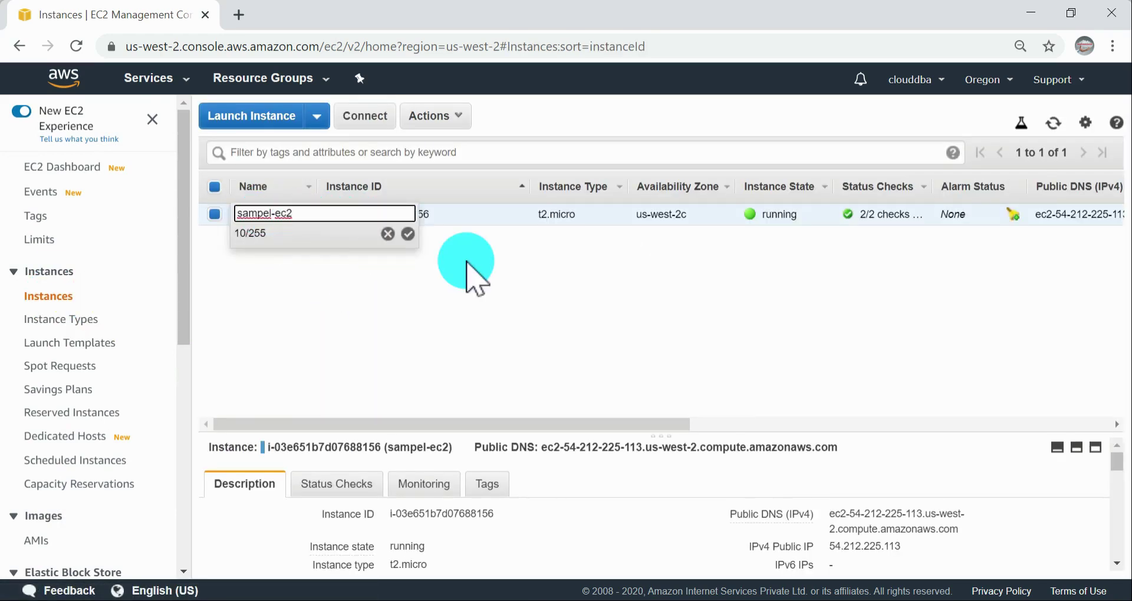
{"action": "key", "text": "Return"}
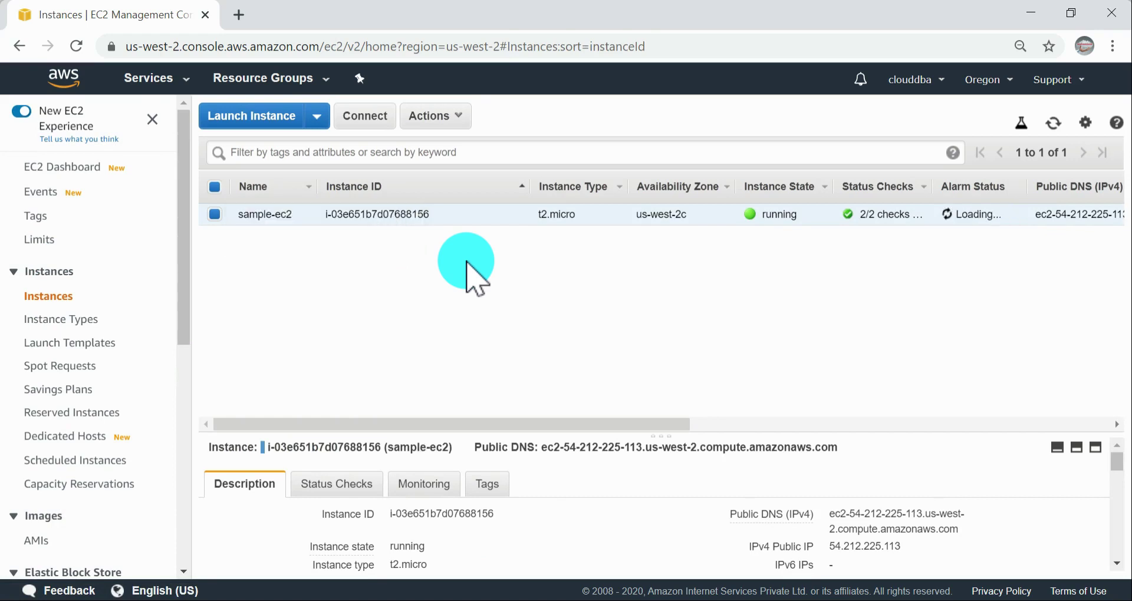
{"action": "scroll", "coordinate": [115, 328], "scroll_direction": "down", "scroll_amount": 1}
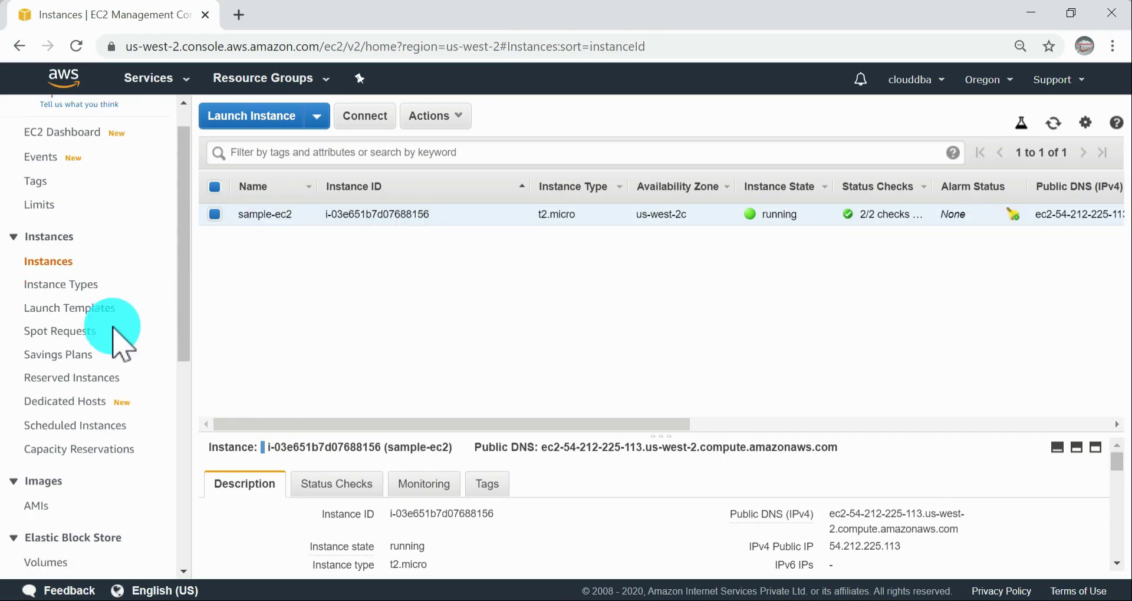
{"action": "scroll", "coordinate": [115, 336], "scroll_direction": "down", "scroll_amount": 4}
{"action": "left_click_drag", "start_coordinate": [315, 185], "coordinate": [451, 185]}
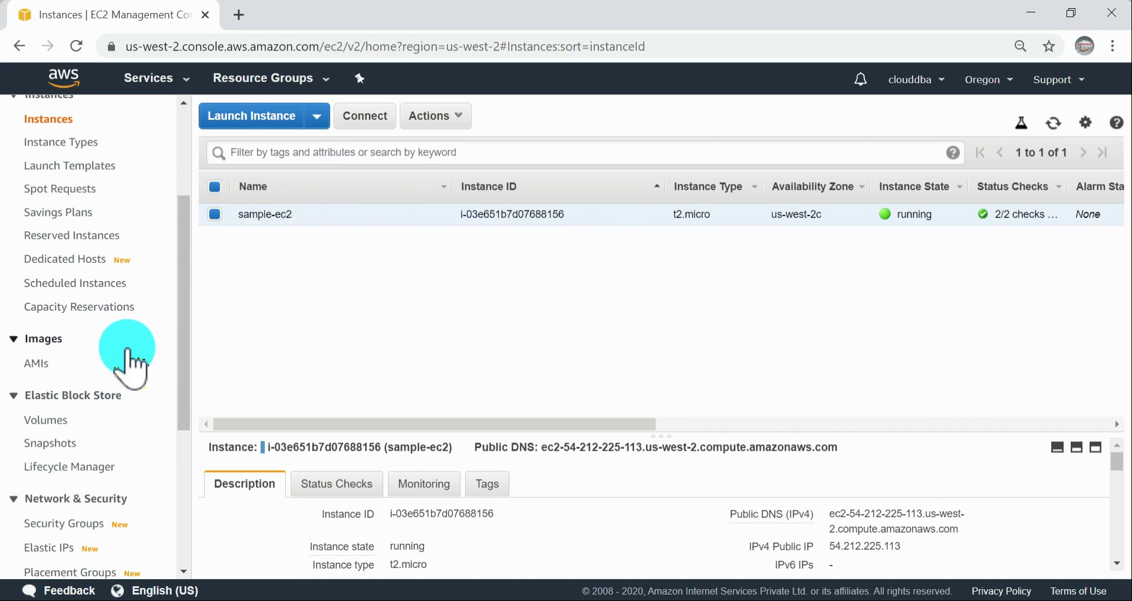
Step: Open the volumes list and check the instance name in the volume's attachment information
{"action": "scroll", "coordinate": [126, 354], "scroll_direction": "down", "scroll_amount": 3}
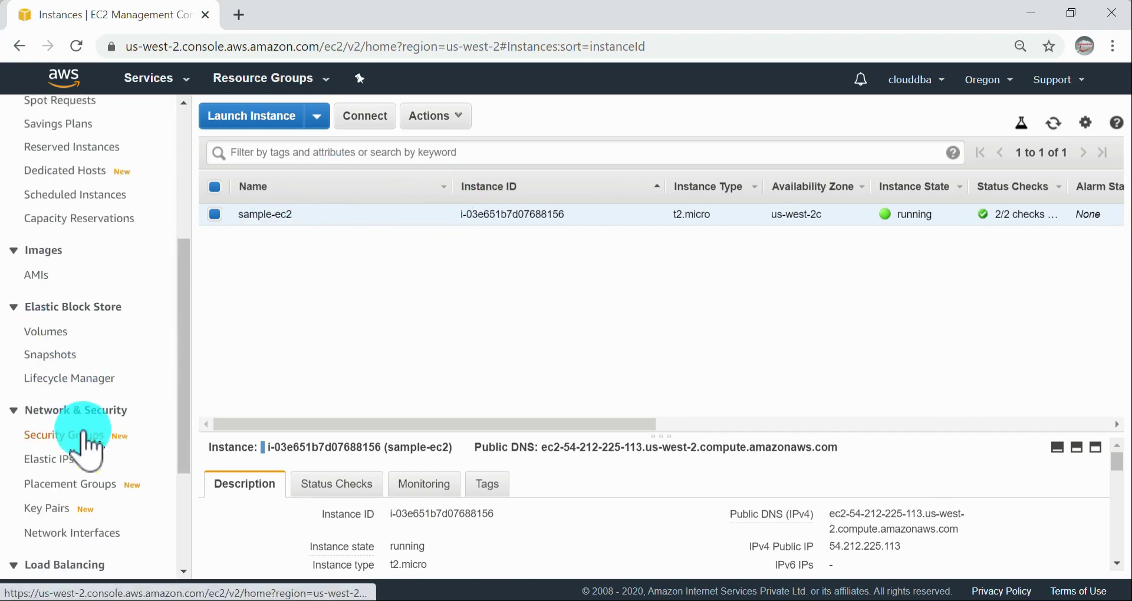
{"action": "left_click", "coordinate": [53, 332]}
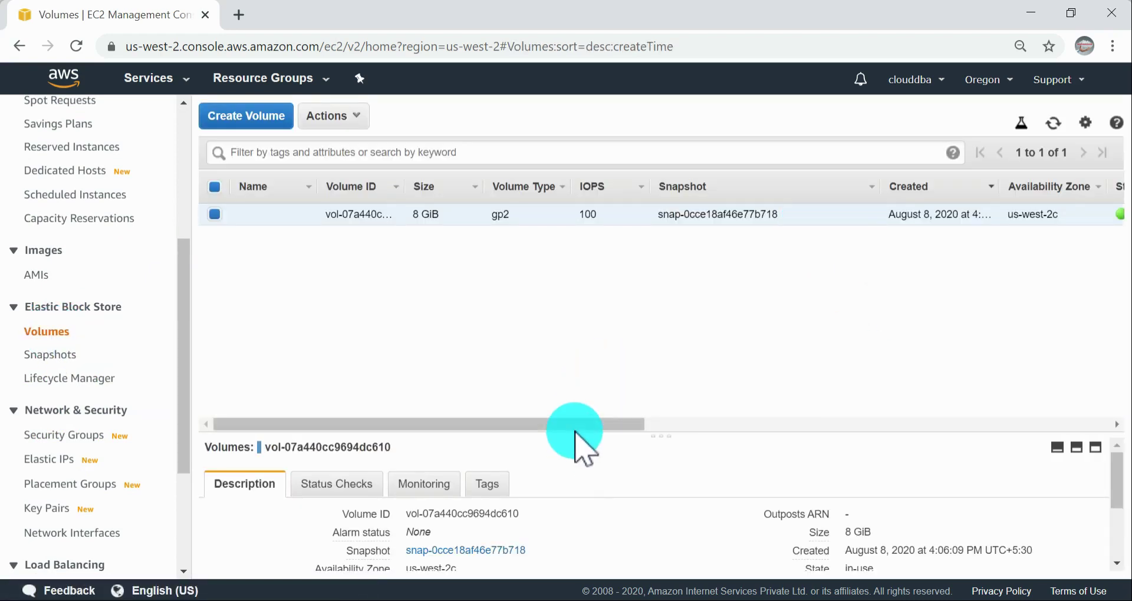
{"action": "left_click_drag", "start_coordinate": [578, 418], "coordinate": [909, 394]}
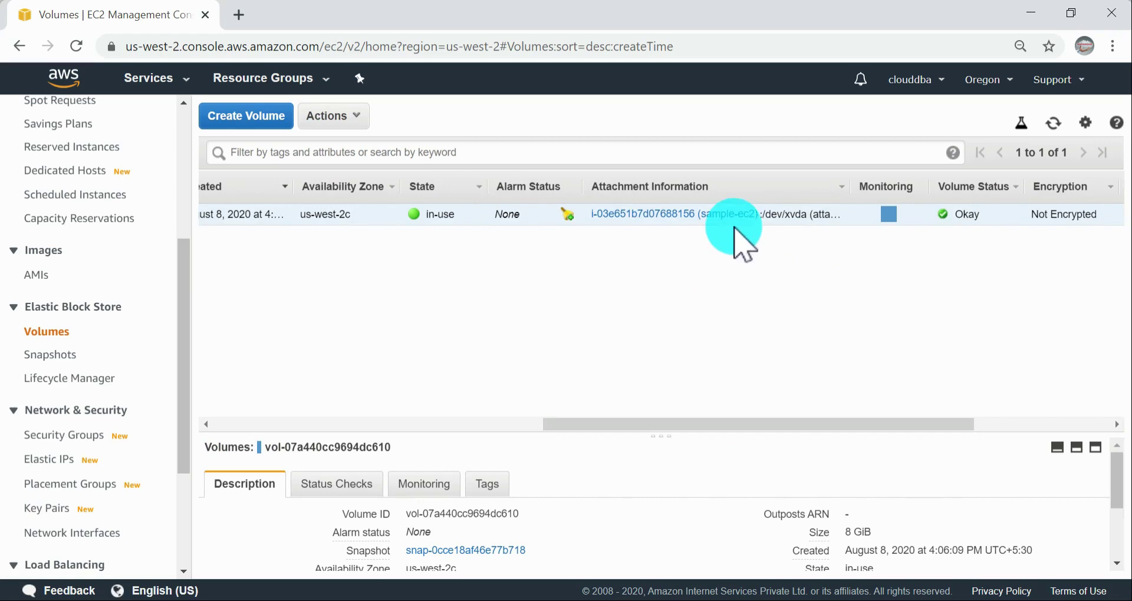
{"action": "left_click_drag", "start_coordinate": [683, 425], "coordinate": [298, 369]}
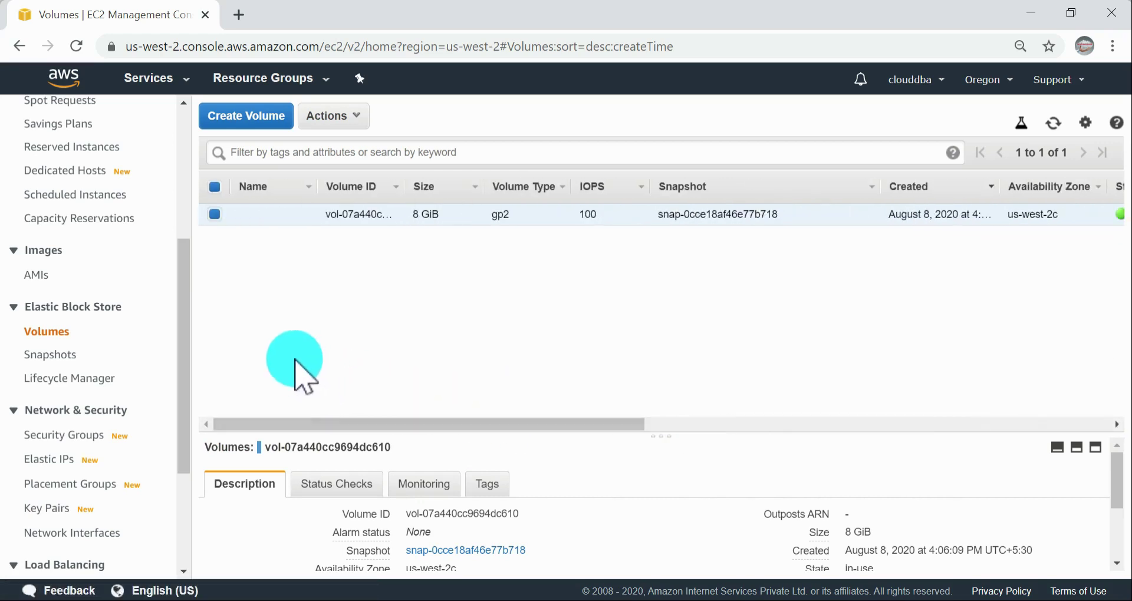
Step: Name the 8 GiB volume root-vol-sample-ec2 and widen the Name column of the volumes list
{"action": "left_click", "coordinate": [303, 213]}
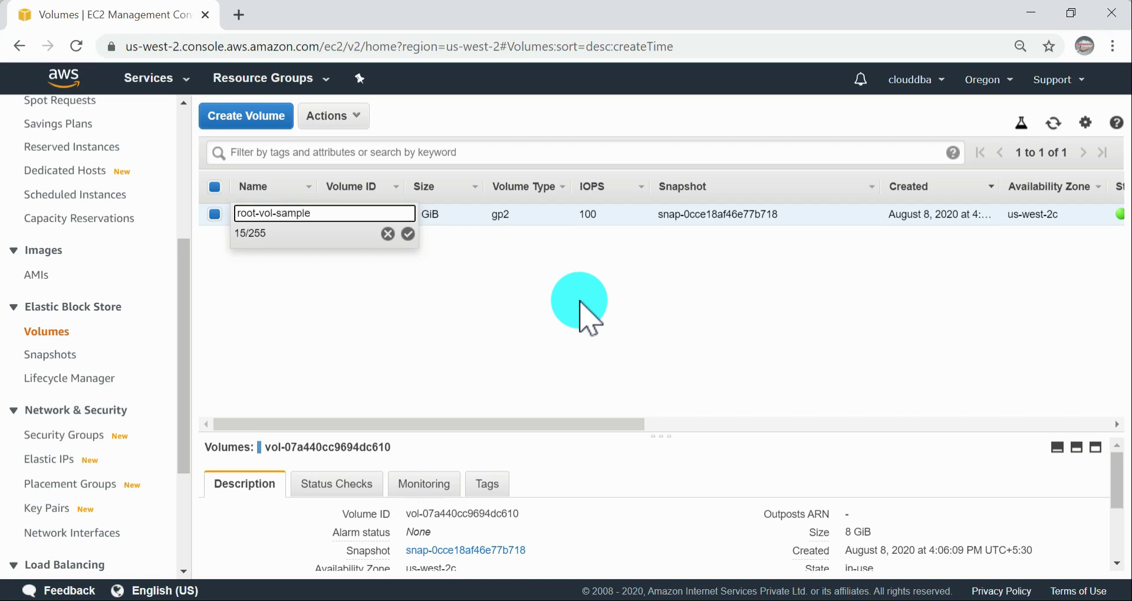
{"action": "key", "text": "Return"}
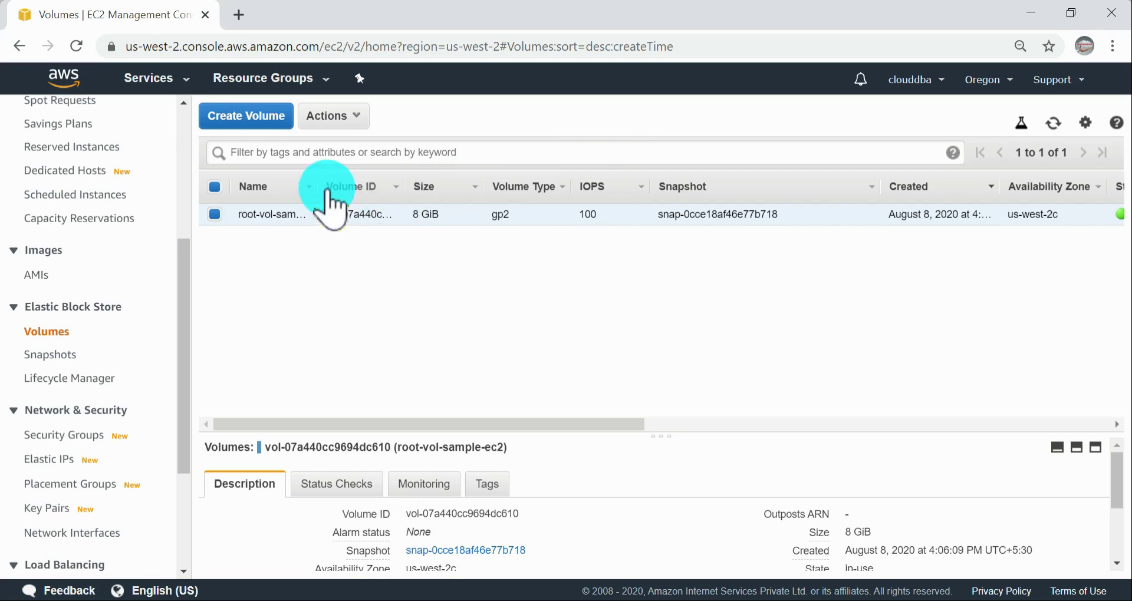
{"action": "left_click_drag", "start_coordinate": [316, 181], "coordinate": [381, 184]}
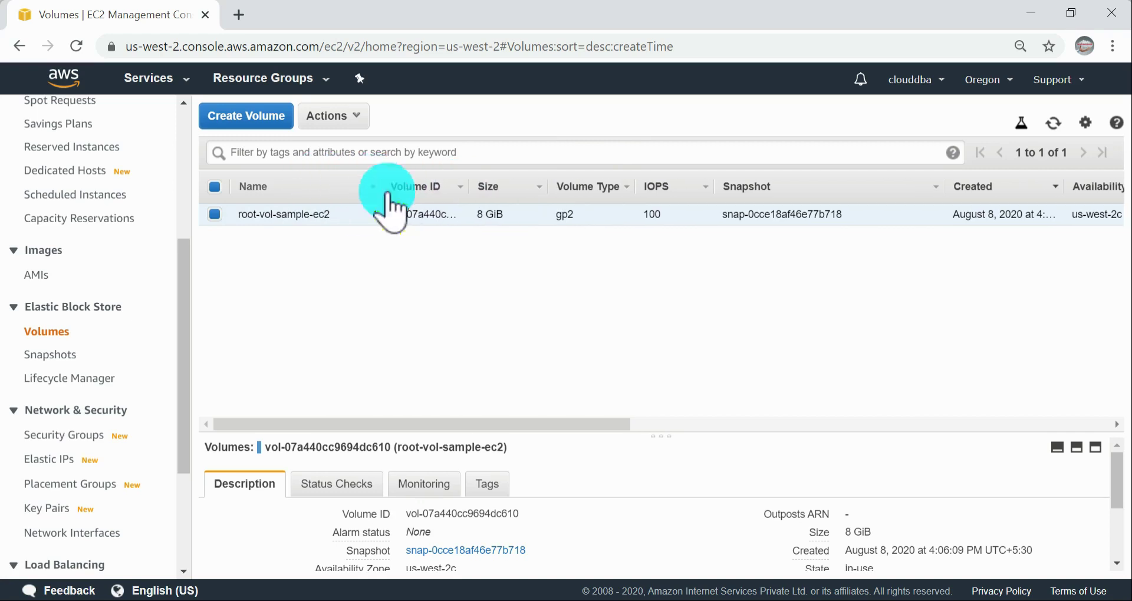
Step: Switch to the online meeting window and open its chat to read the new message
{"action": "left_click", "coordinate": [623, 598]}
{"action": "scroll", "coordinate": [817, 457], "scroll_direction": "down", "scroll_amount": 2}
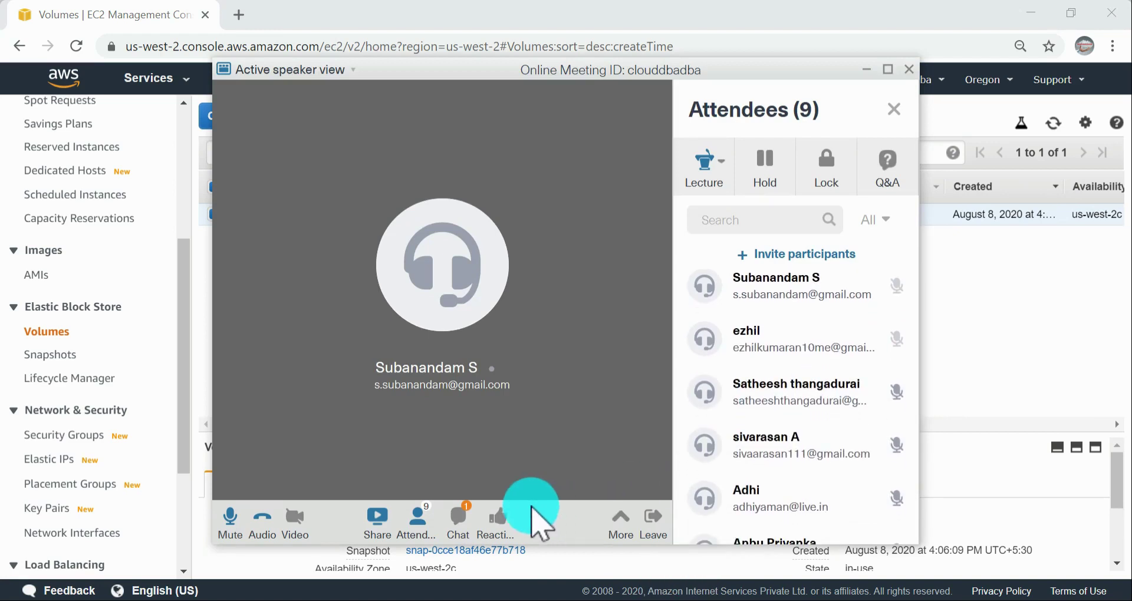
{"action": "left_click", "coordinate": [460, 518]}
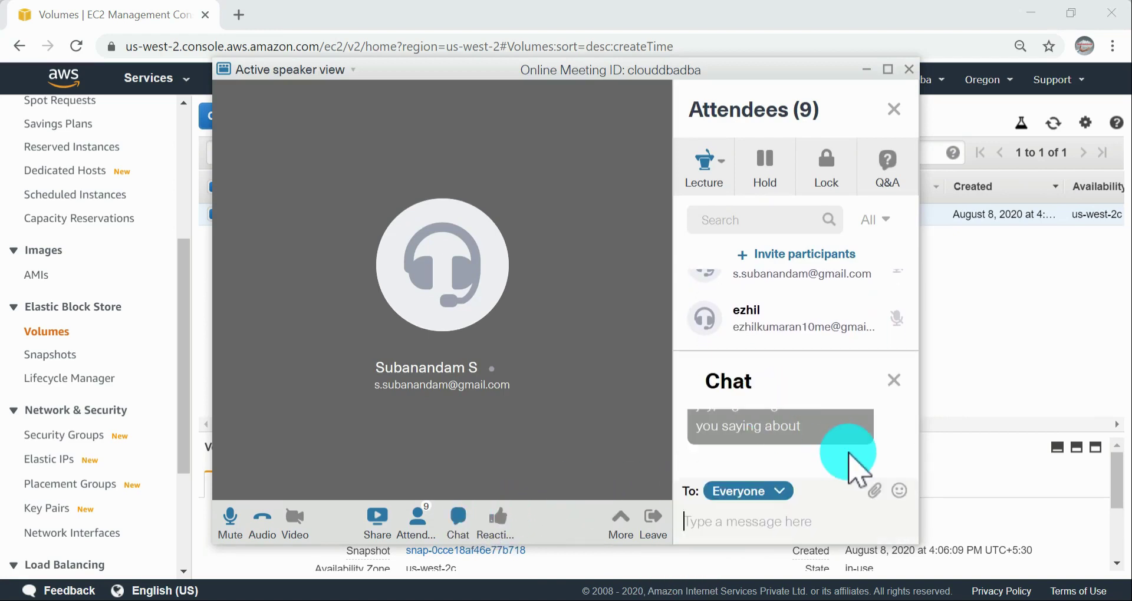
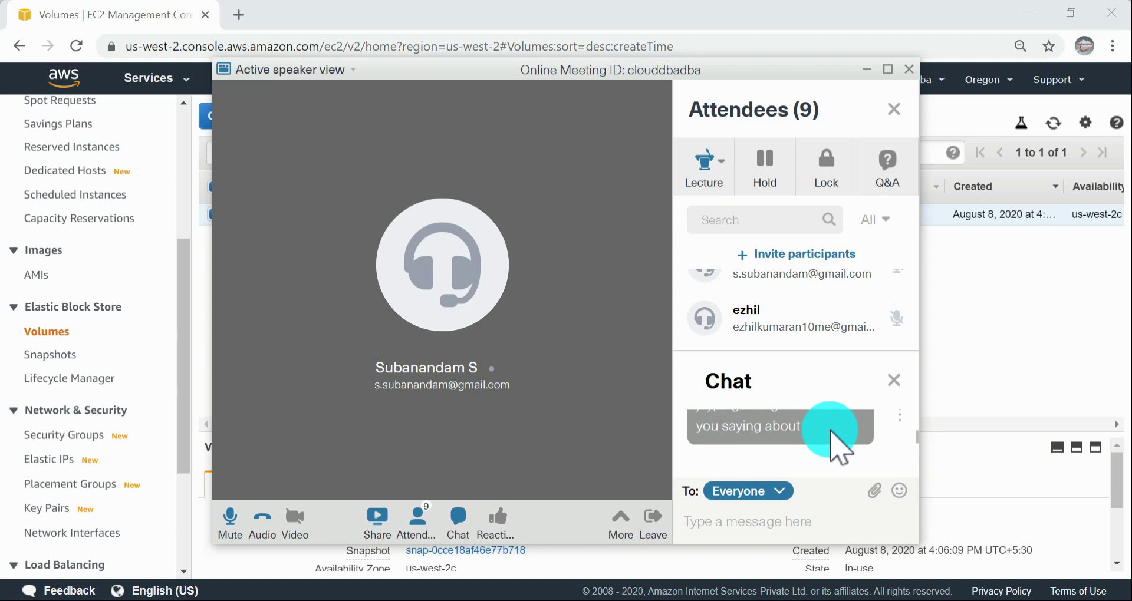
Step: Read the latest meeting chat message and return to the volumes list in the EC2 console
{"action": "scroll", "coordinate": [832, 430], "scroll_direction": "up", "scroll_amount": 3}
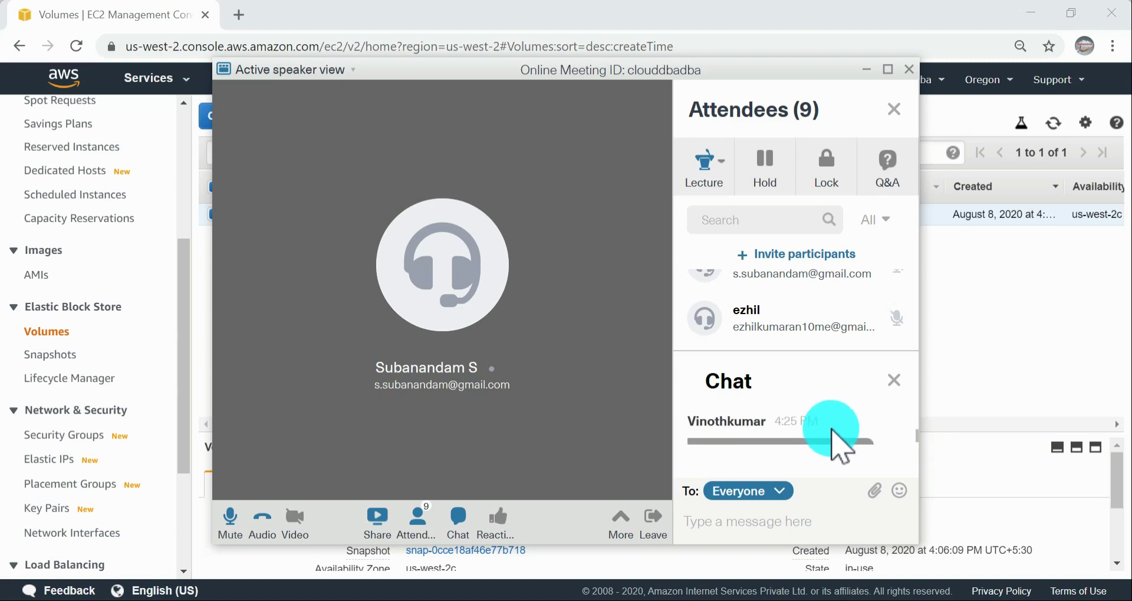
{"action": "scroll", "coordinate": [833, 430], "scroll_direction": "down", "scroll_amount": 2}
{"action": "left_click", "coordinate": [936, 416]}
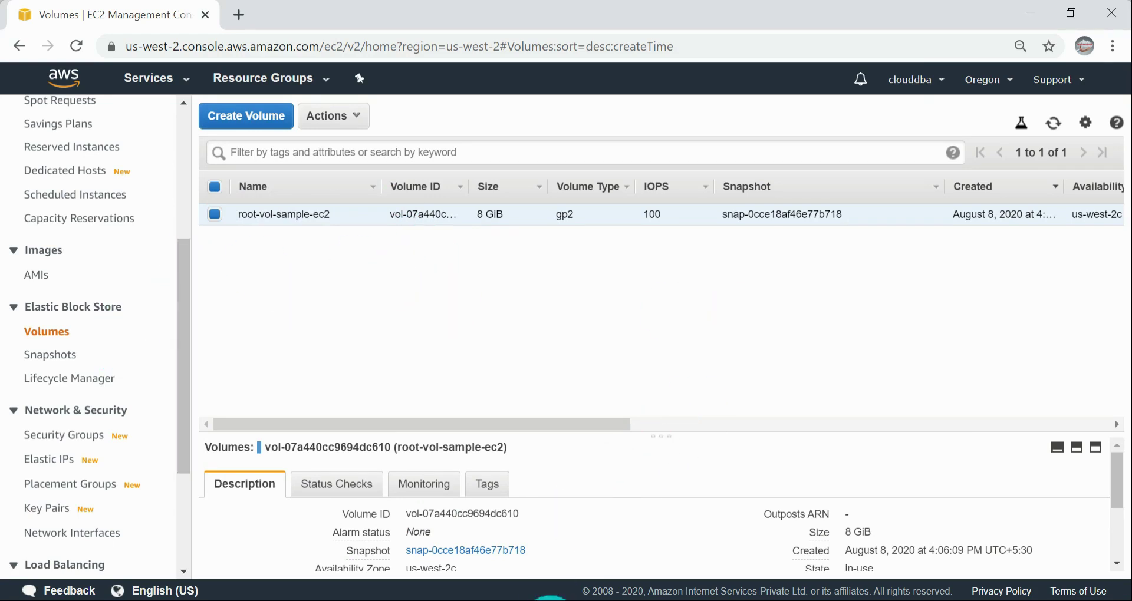
{"action": "left_click", "coordinate": [557, 600]}
{"action": "left_click", "coordinate": [696, 546]}
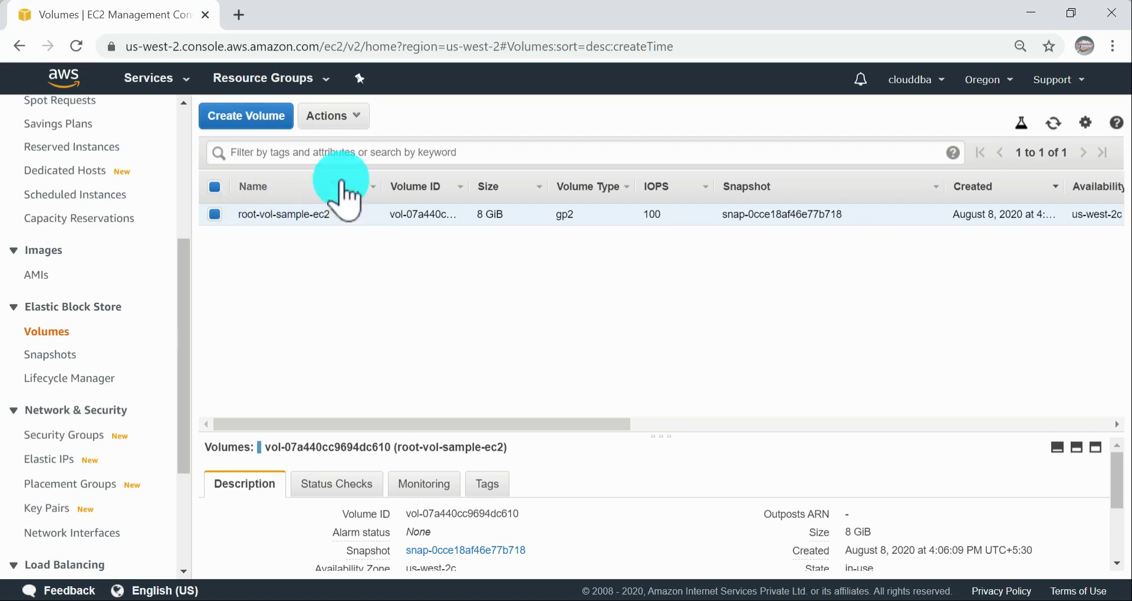
Step: View the AMIs and Snapshots pages of the EC2 console and return to the volumes list
{"action": "left_click", "coordinate": [38, 275]}
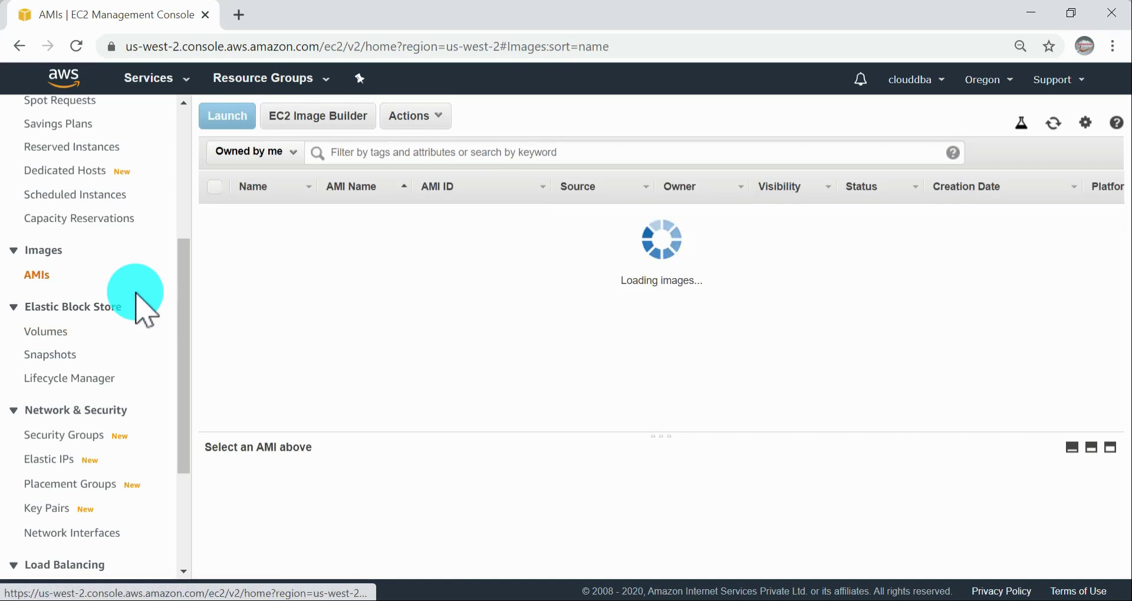
{"action": "left_click", "coordinate": [46, 335]}
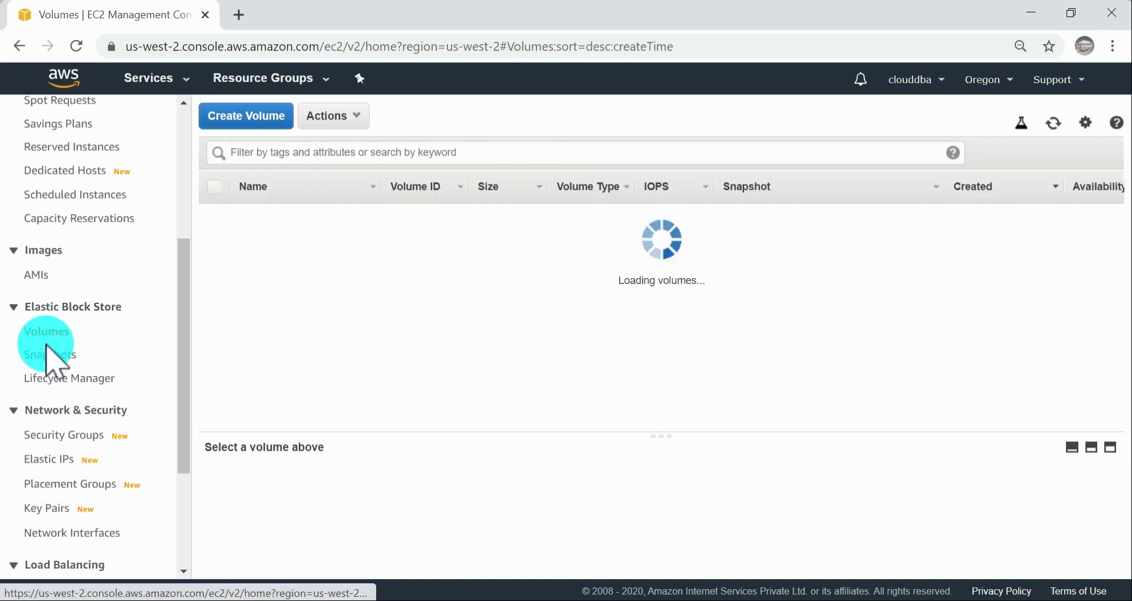
{"action": "left_click", "coordinate": [51, 354]}
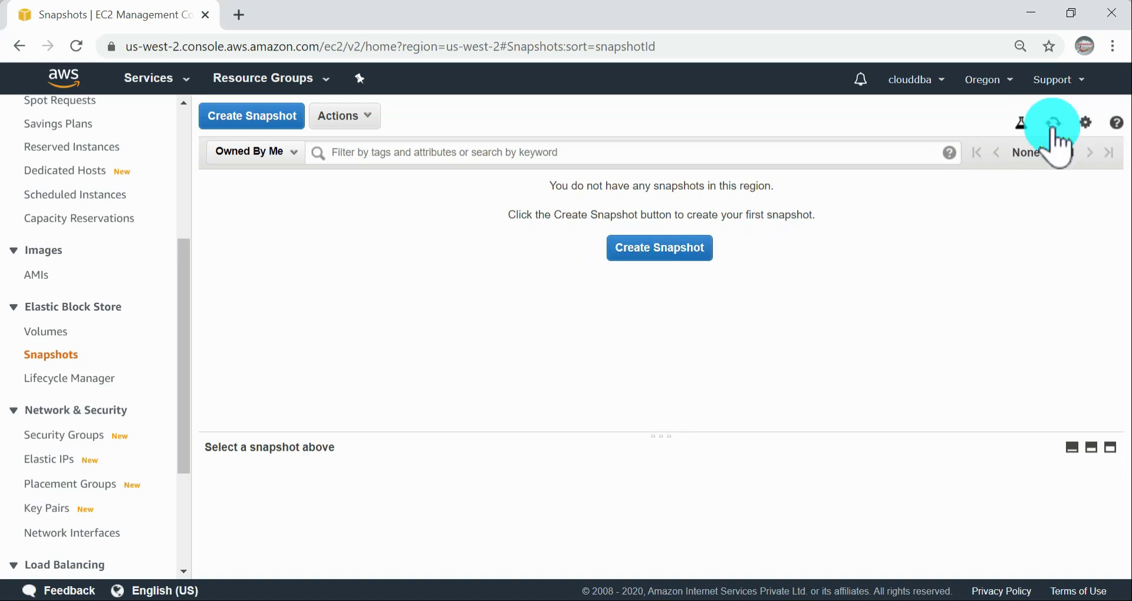
{"action": "left_click", "coordinate": [35, 332]}
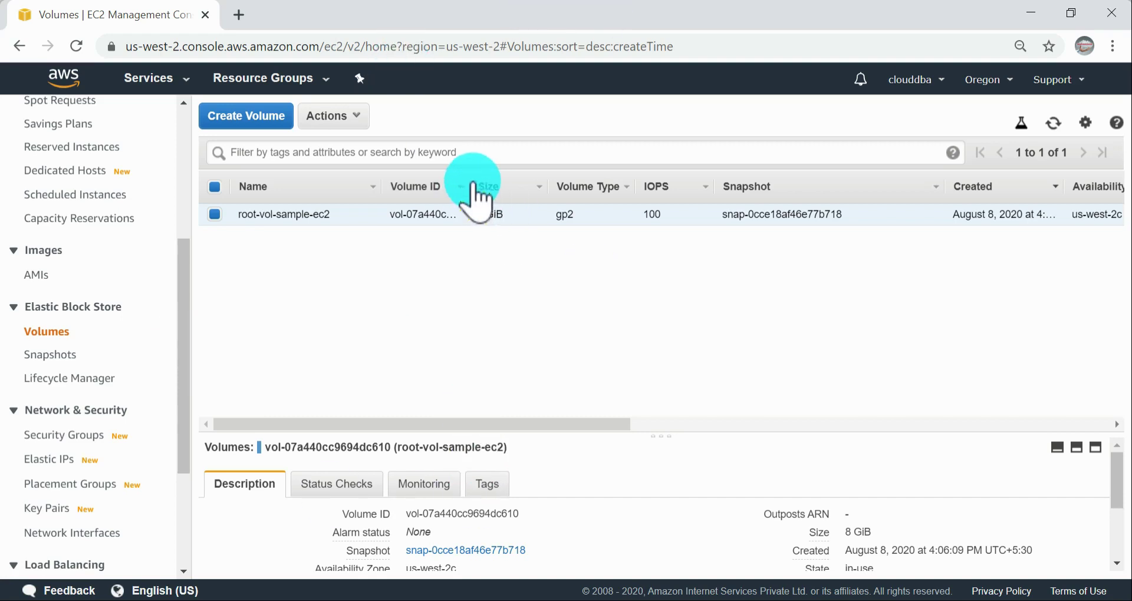
Step: Open the instances list and look through the Elastic Block Store entries in the navigation
{"action": "scroll", "coordinate": [88, 278], "scroll_direction": "up", "scroll_amount": 3}
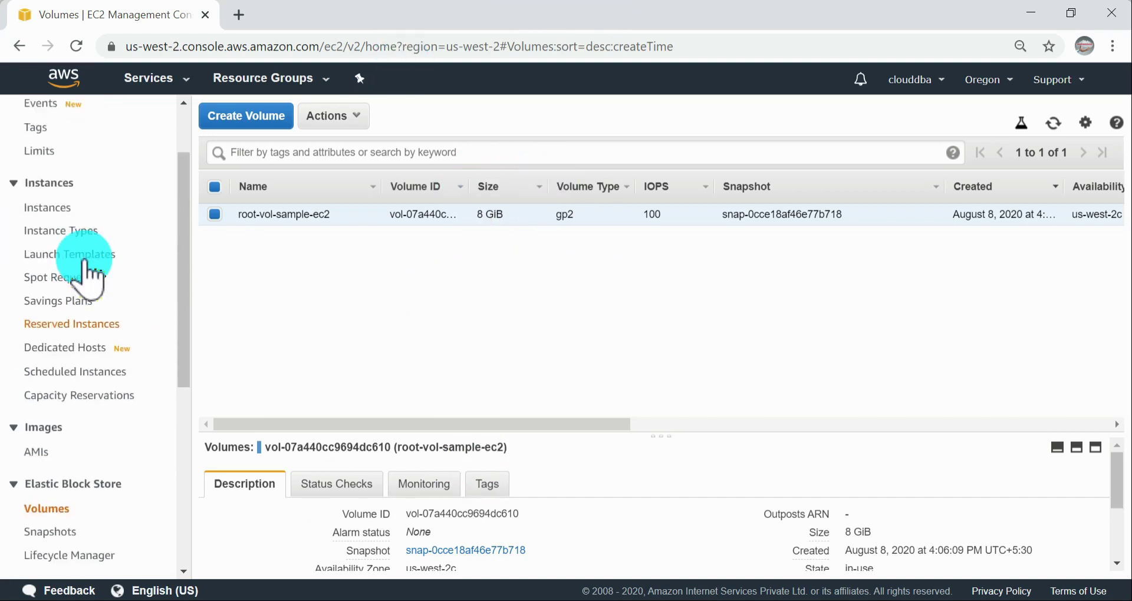
{"action": "scroll", "coordinate": [87, 280], "scroll_direction": "up", "scroll_amount": 2}
{"action": "left_click", "coordinate": [52, 297]}
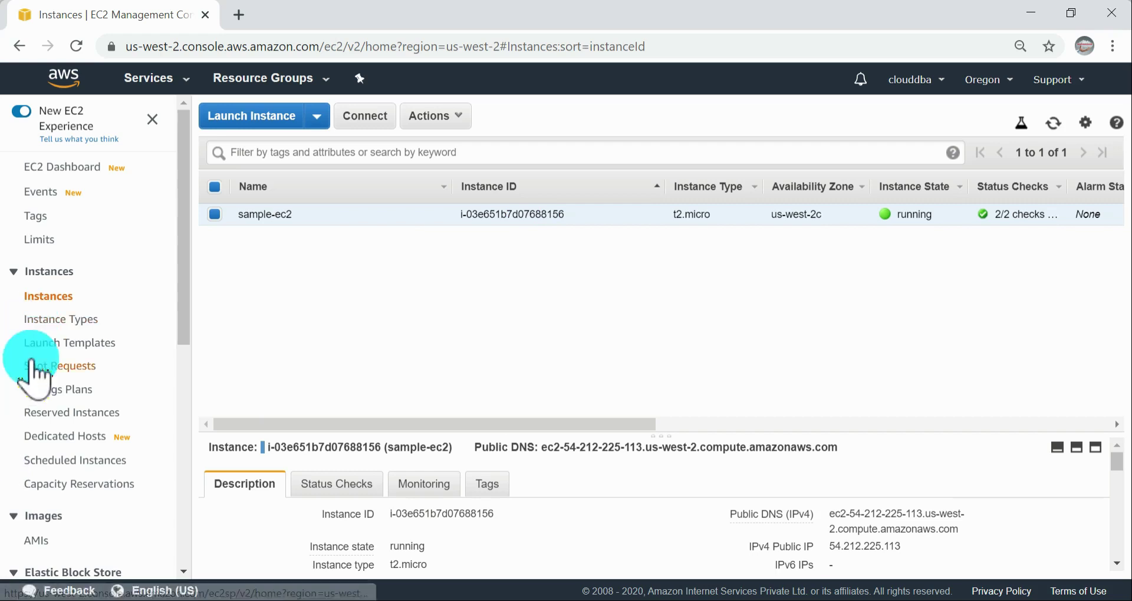
{"action": "scroll", "coordinate": [59, 528], "scroll_direction": "down", "scroll_amount": 2}
{"action": "scroll", "coordinate": [60, 516], "scroll_direction": "down", "scroll_amount": 1}
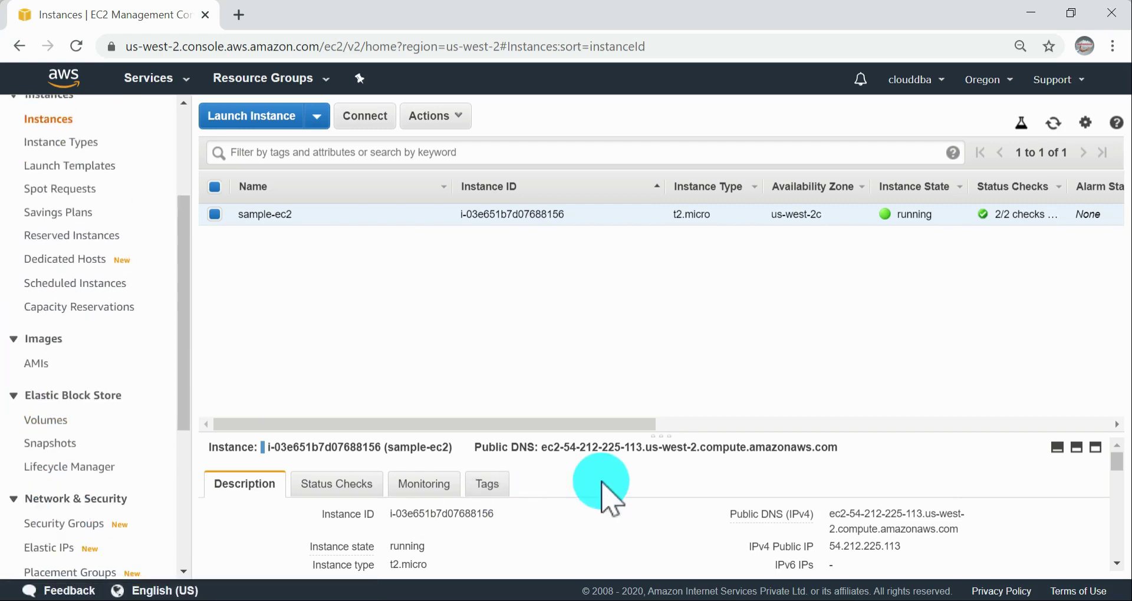
Step: Switch to the AWS documentation and read the Elastic Block Store and Create Volume steps for creating an empty EBS volume
{"action": "key", "text": "alt+Tab"}
{"action": "key", "text": "alt+Tab"}
{"action": "key", "text": "alt+Tab"}
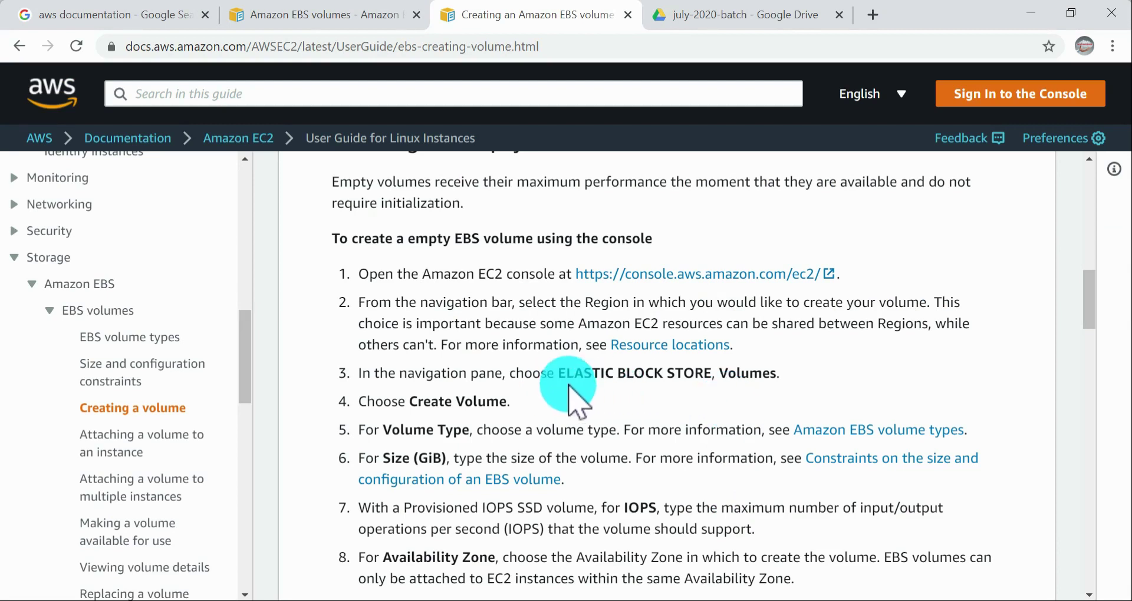
{"action": "left_click_drag", "start_coordinate": [563, 376], "coordinate": [711, 374]}
{"action": "left_click", "coordinate": [775, 376]}
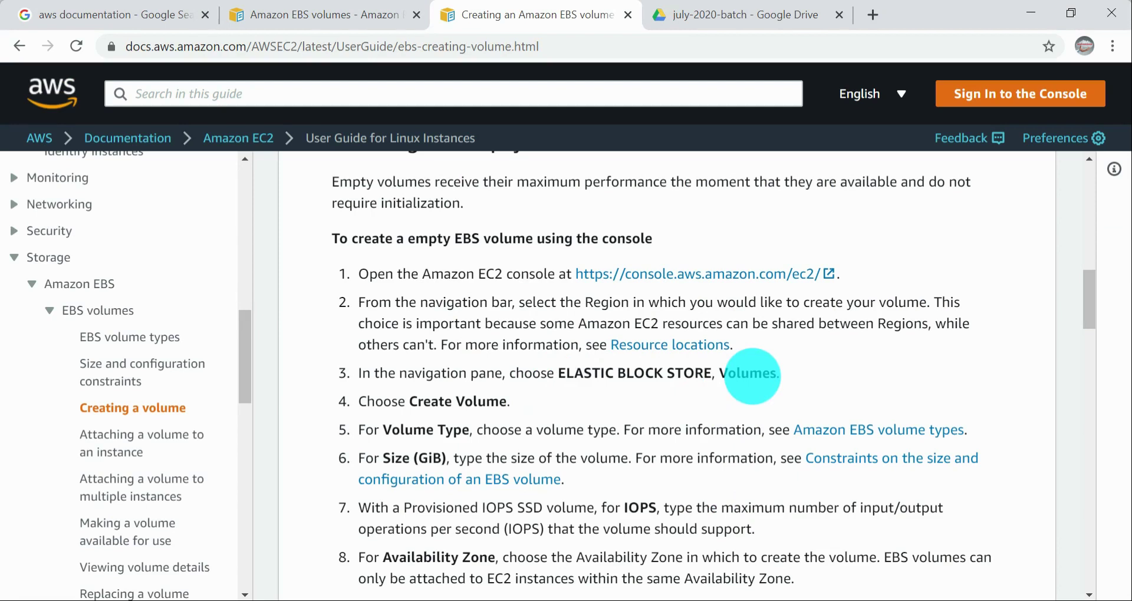
{"action": "left_click_drag", "start_coordinate": [409, 402], "coordinate": [518, 397]}
Step: Switch back to the EC2 console and open the Elastic Block Store volumes list
{"action": "key", "text": "alt+Tab"}
{"action": "key", "text": "Tab"}
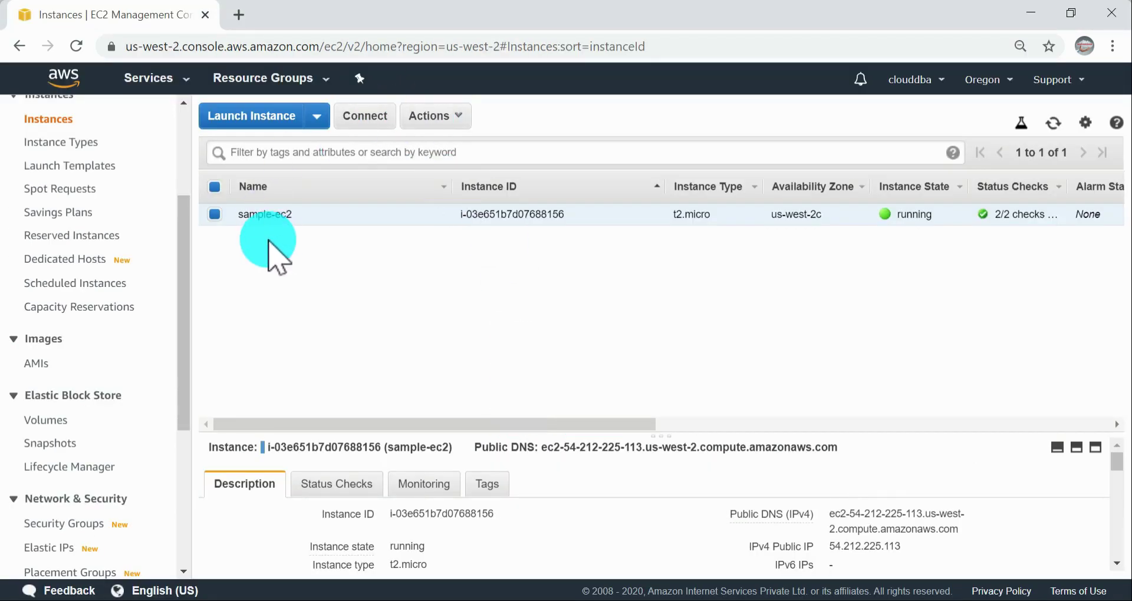
{"action": "scroll", "coordinate": [59, 413], "scroll_direction": "down", "scroll_amount": 3}
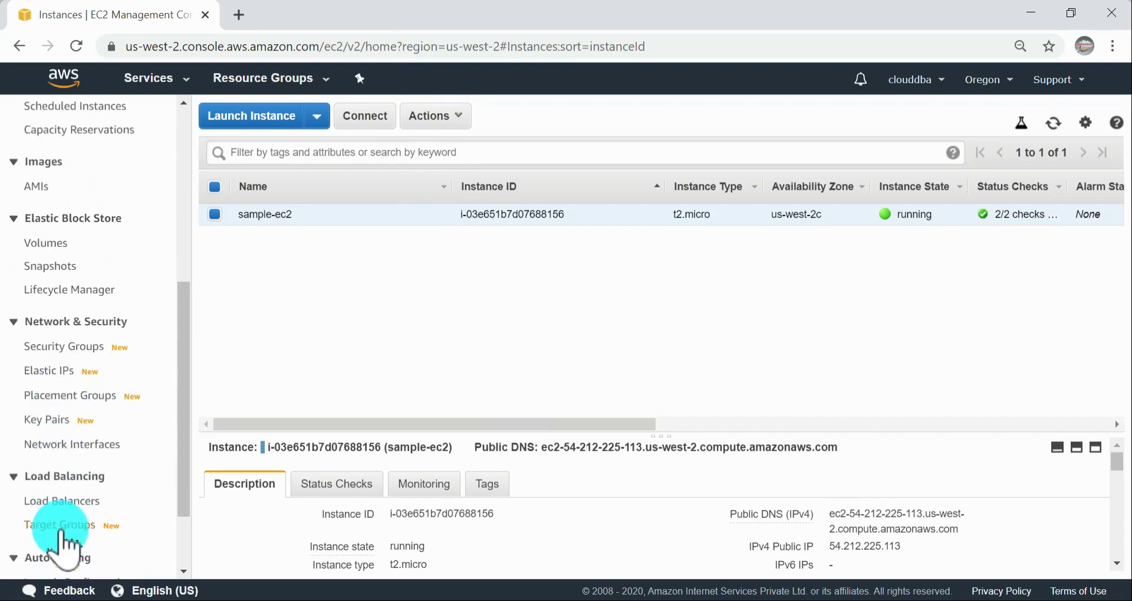
{"action": "scroll", "coordinate": [100, 365], "scroll_direction": "down", "scroll_amount": 2}
{"action": "scroll", "coordinate": [94, 271], "scroll_direction": "up", "scroll_amount": 2}
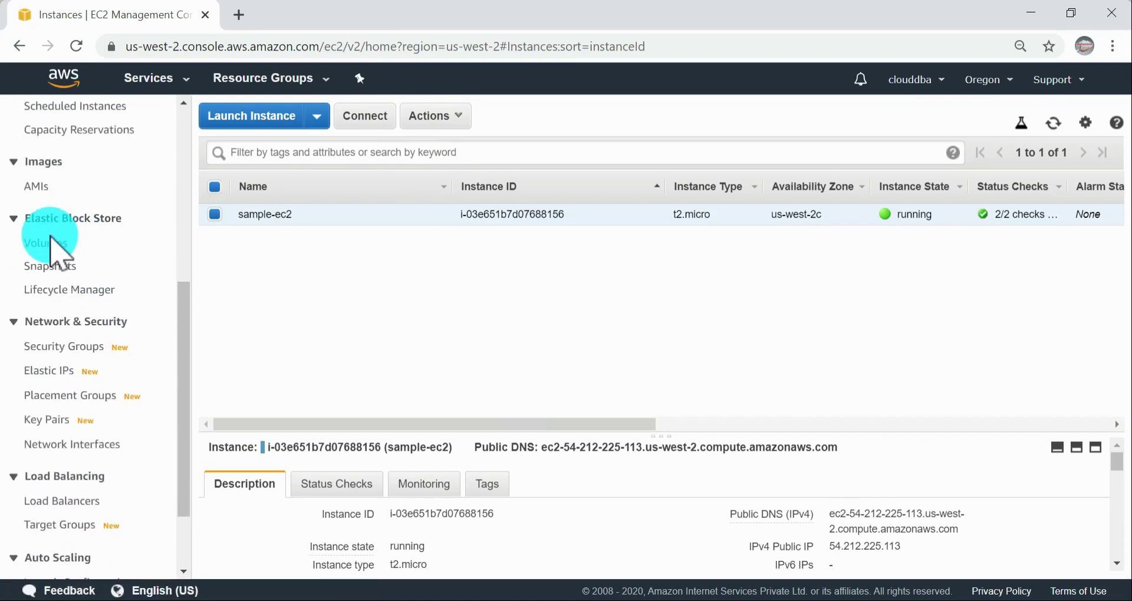
{"action": "left_click", "coordinate": [48, 243]}
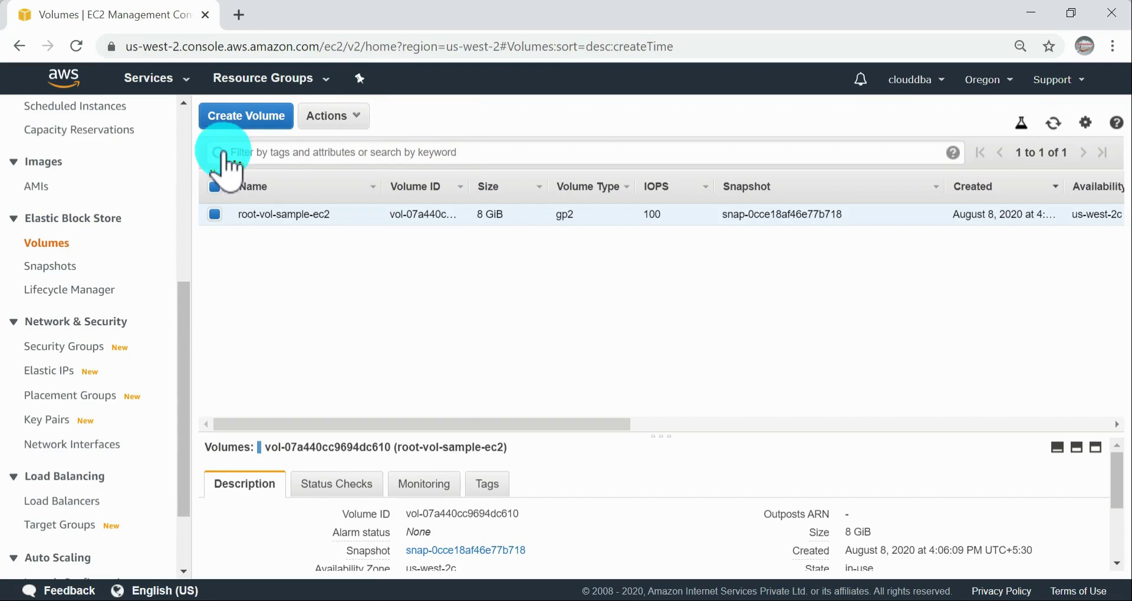
{"action": "left_click", "coordinate": [239, 116]}
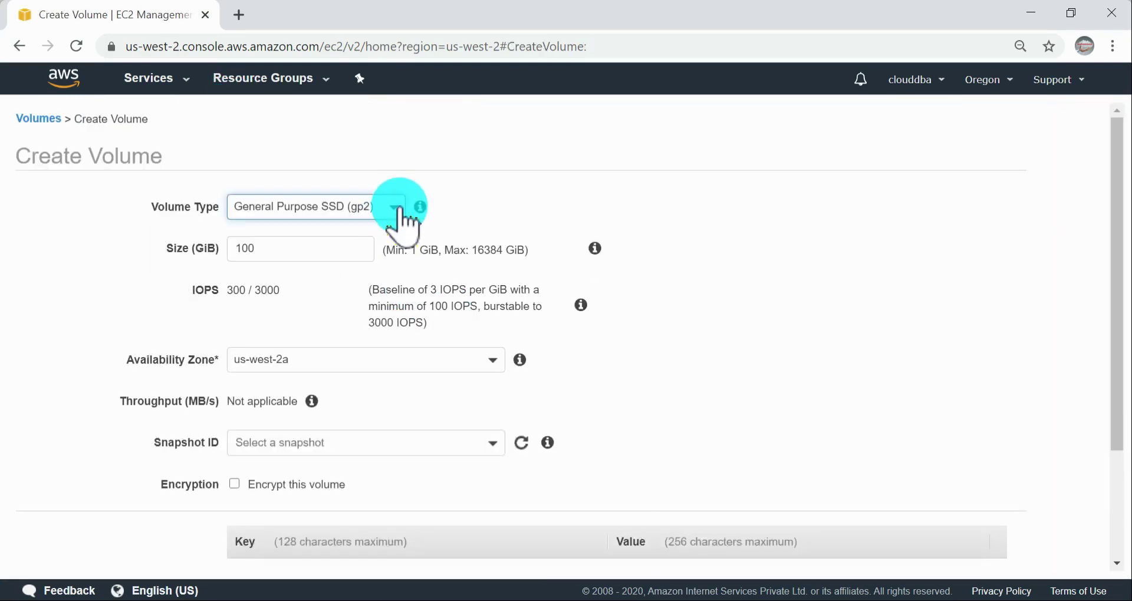
{"action": "left_click", "coordinate": [393, 207]}
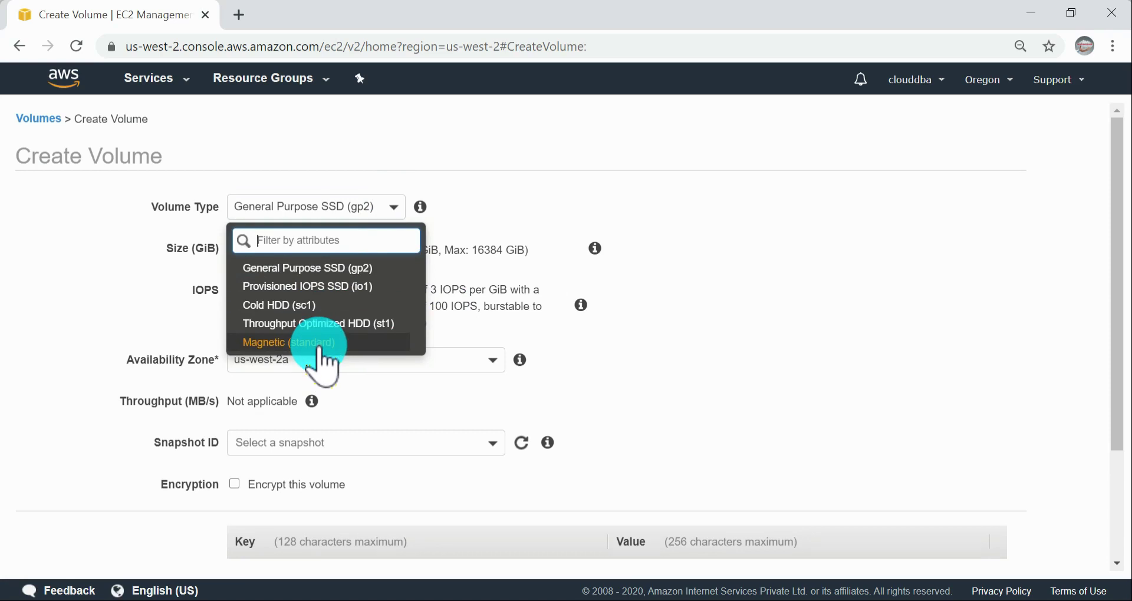
{"action": "left_click", "coordinate": [336, 268]}
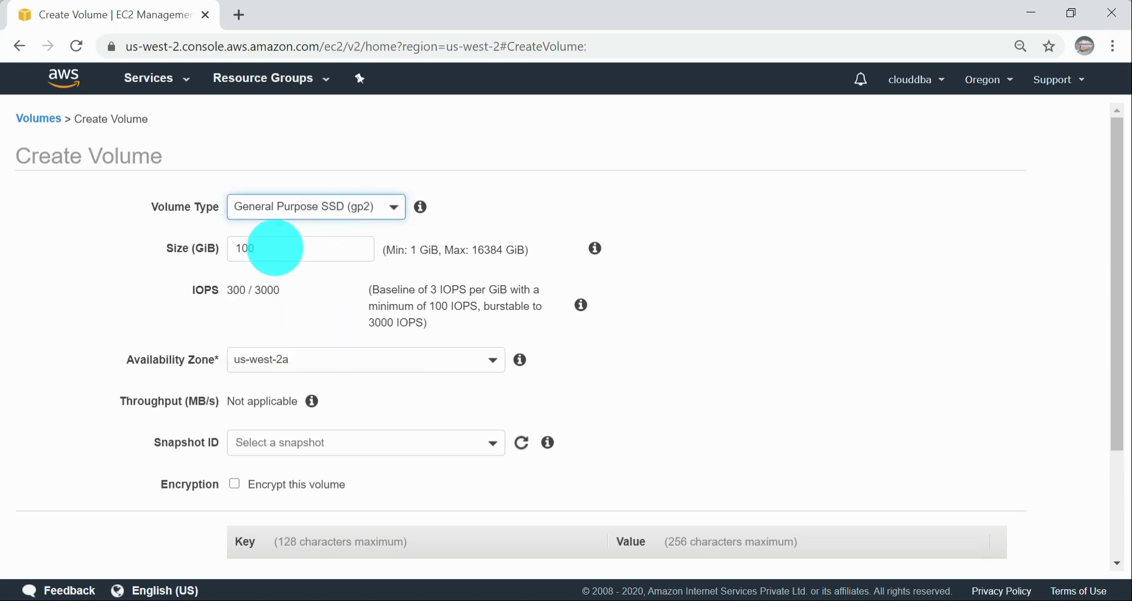
{"action": "scroll", "coordinate": [758, 341], "scroll_direction": "down", "scroll_amount": 3}
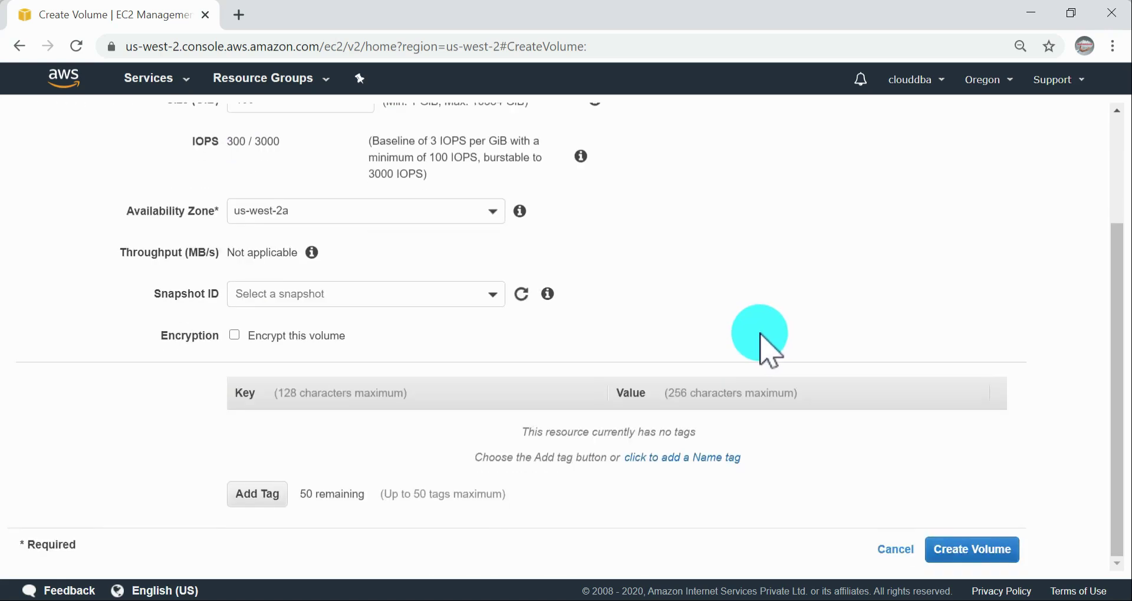
{"action": "scroll", "coordinate": [758, 341], "scroll_direction": "up", "scroll_amount": 3}
{"action": "double_click", "coordinate": [268, 248]}
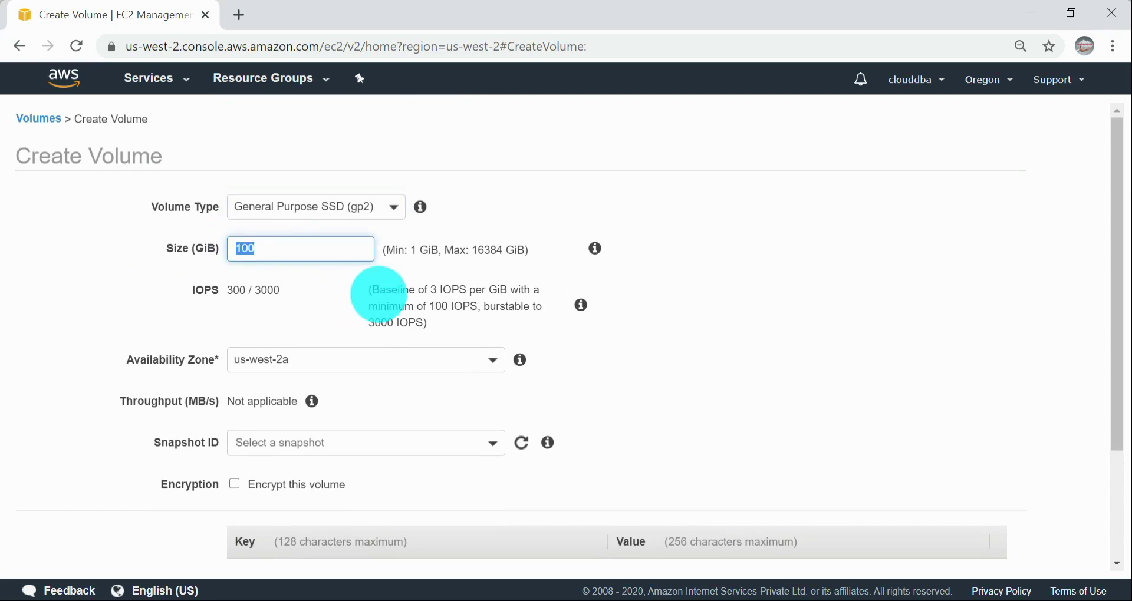
{"action": "type", "text": "1"}
{"action": "left_click", "coordinate": [825, 370]}
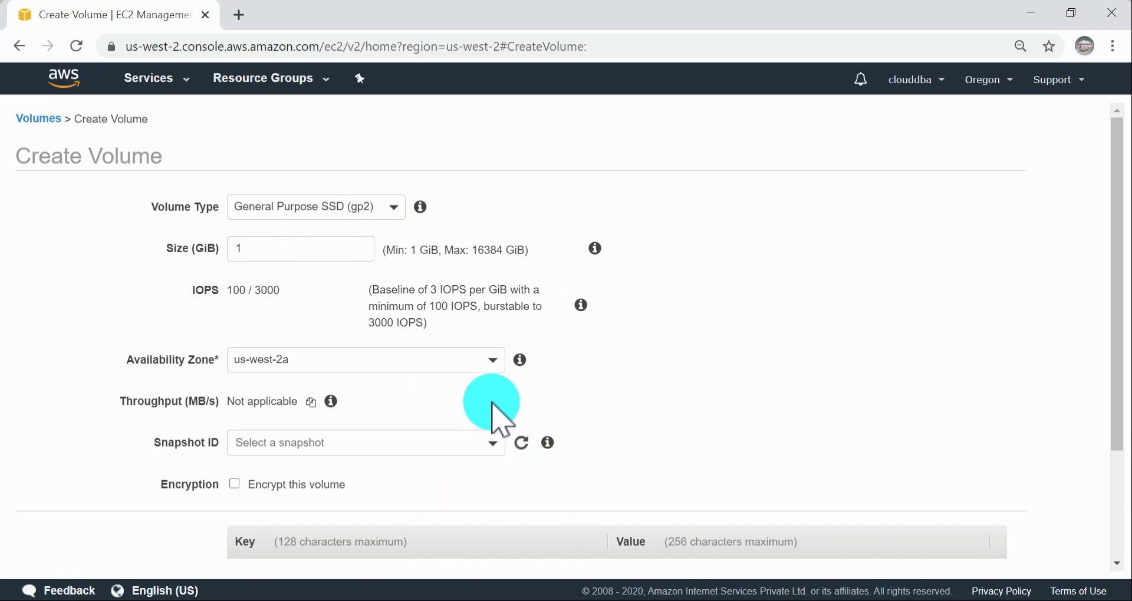
{"action": "left_click", "coordinate": [461, 362]}
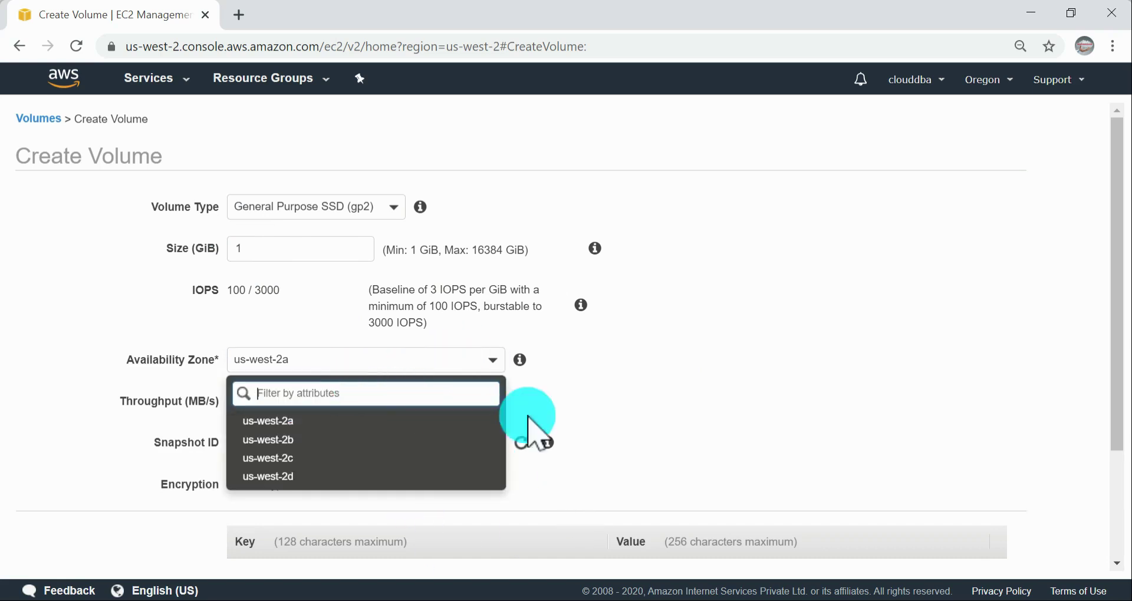
{"action": "left_click", "coordinate": [793, 412]}
{"action": "scroll", "coordinate": [739, 462], "scroll_direction": "down", "scroll_amount": 1}
{"action": "scroll", "coordinate": [739, 462], "scroll_direction": "down", "scroll_amount": 3}
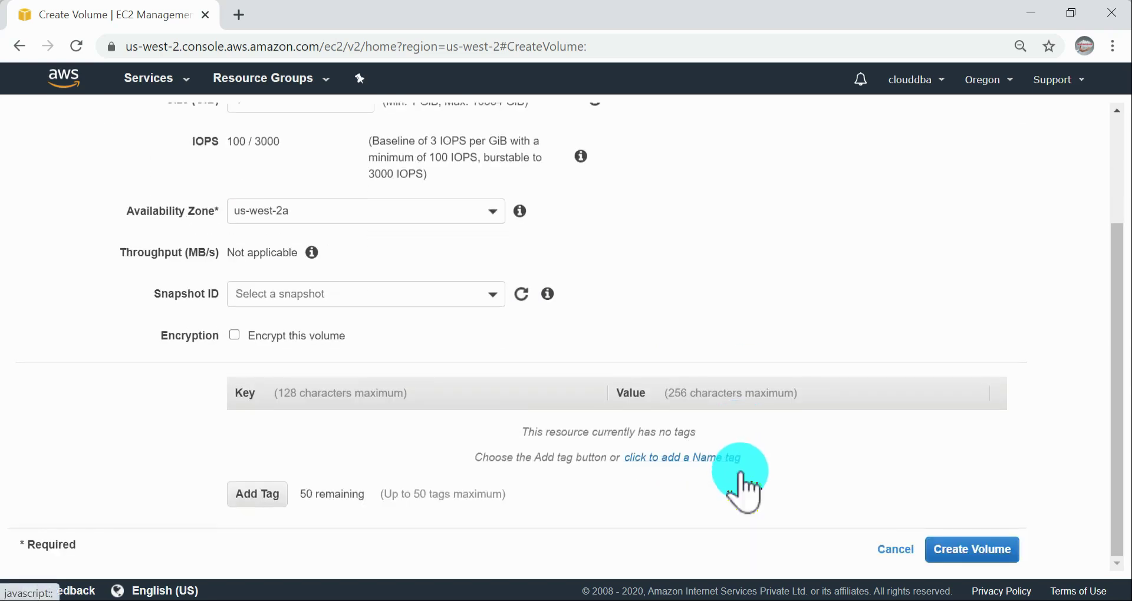
{"action": "left_click", "coordinate": [944, 549]}
Step: Open the instances list in a second browser tab, enlarge the details of sample-ec2 and check its availability zone
{"action": "scroll", "coordinate": [50, 316], "scroll_direction": "up", "scroll_amount": 3}
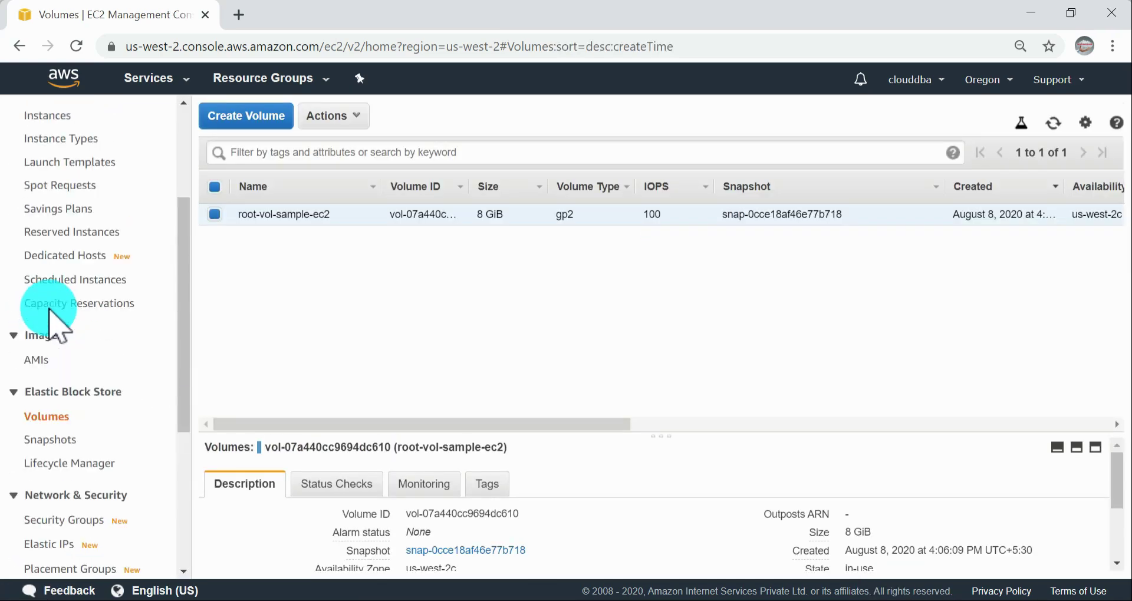
{"action": "scroll", "coordinate": [96, 324], "scroll_direction": "up", "scroll_amount": 3}
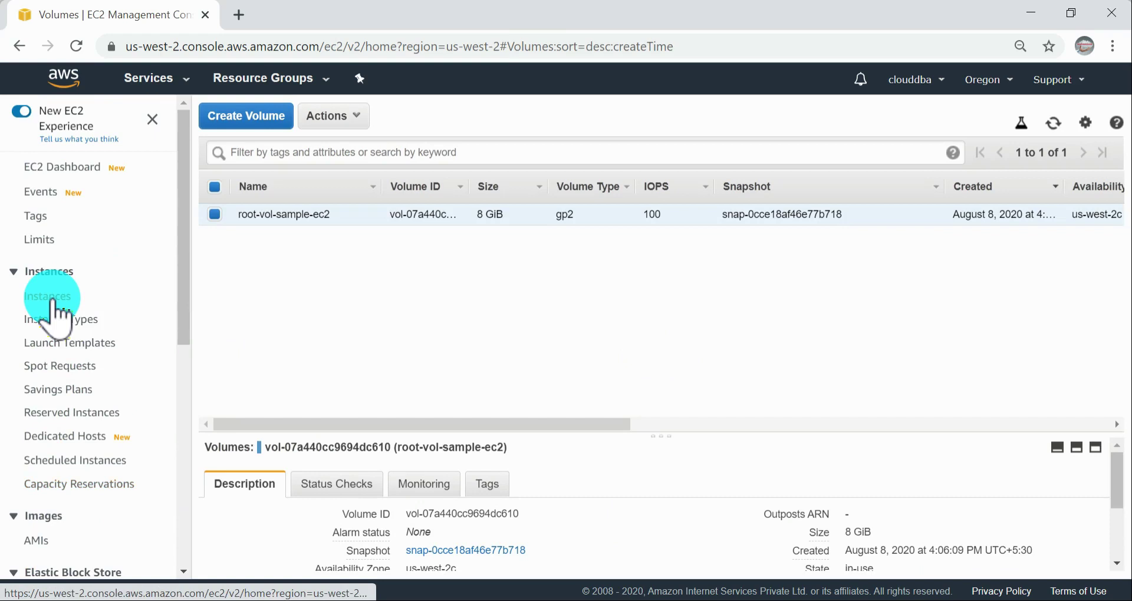
{"action": "left_click", "coordinate": [341, 13]}
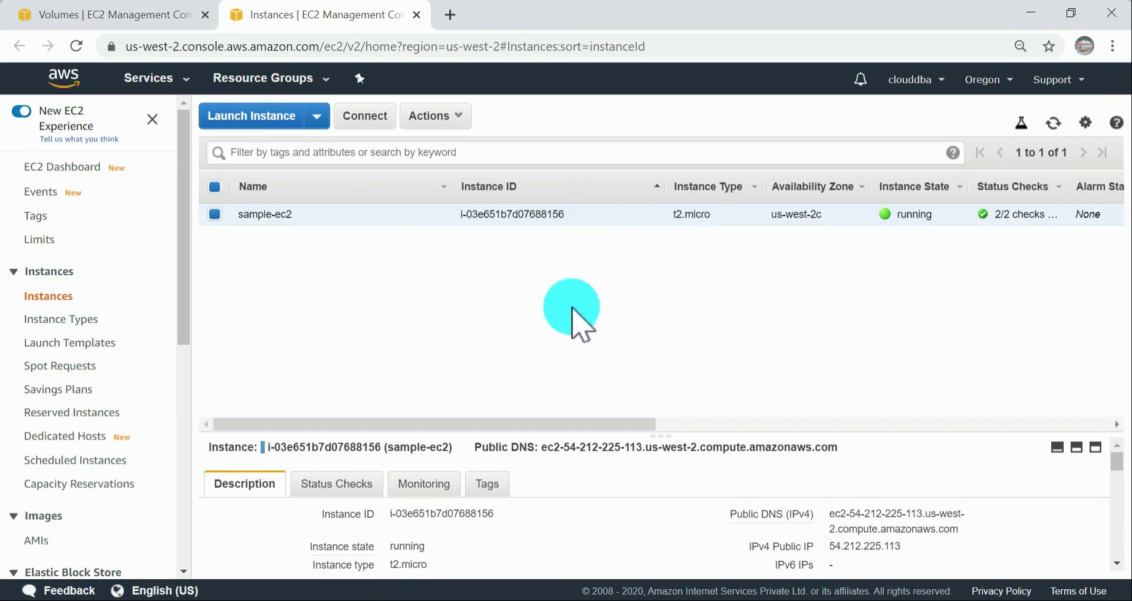
{"action": "left_click_drag", "start_coordinate": [660, 437], "coordinate": [661, 319]}
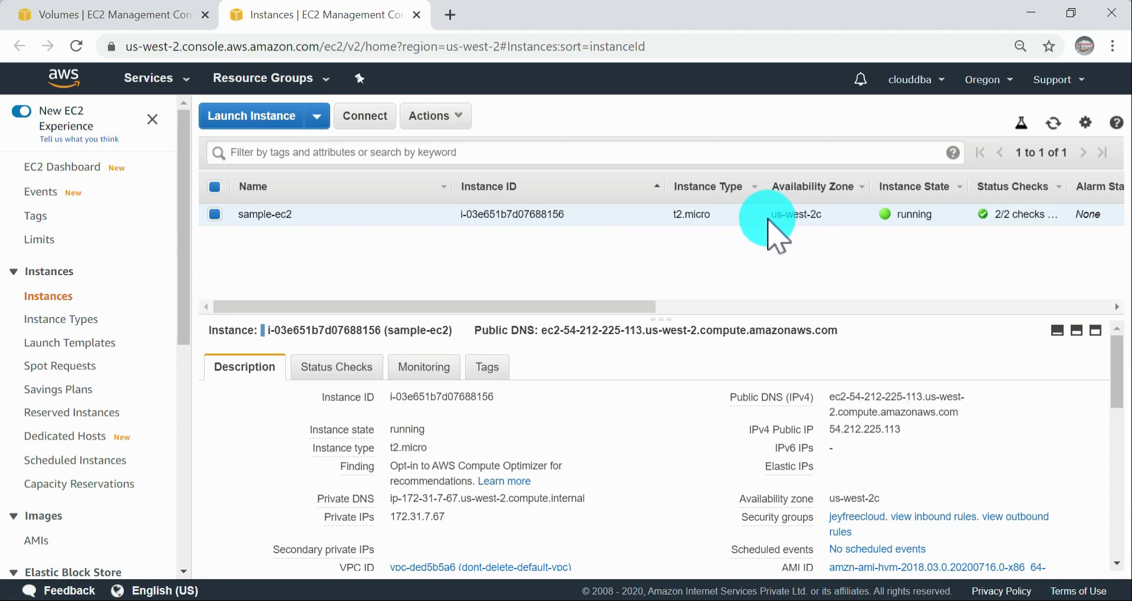
{"action": "left_click_drag", "start_coordinate": [804, 220], "coordinate": [823, 207]}
{"action": "left_click", "coordinate": [802, 225]}
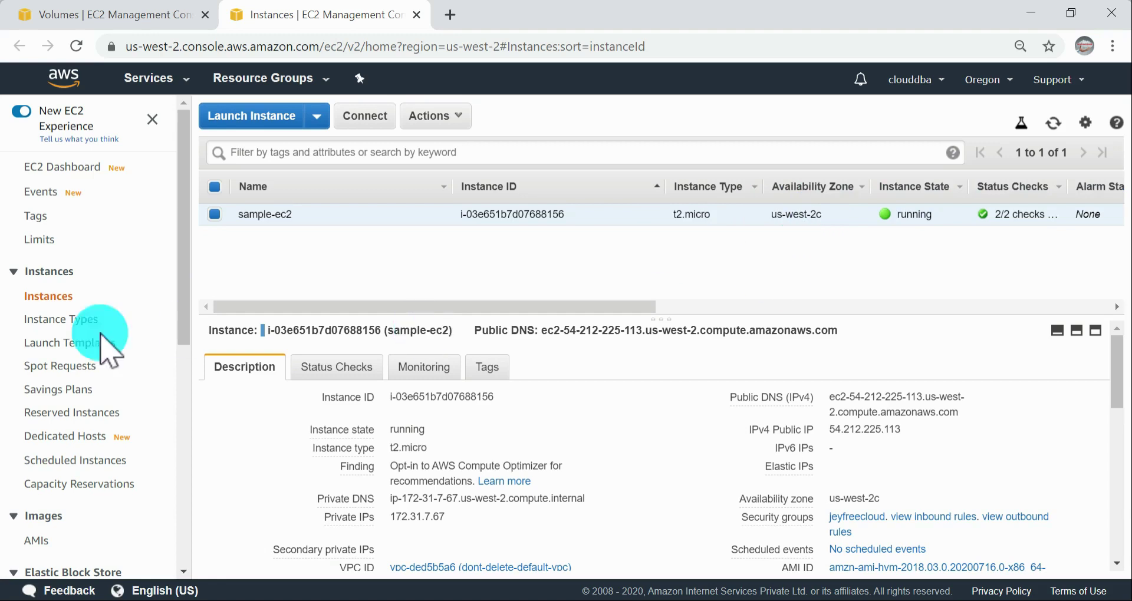
Step: Start creating a new volume from the volumes list, with a size of 1 GiB and availability zone us-west-2c
{"action": "left_click", "coordinate": [53, 14]}
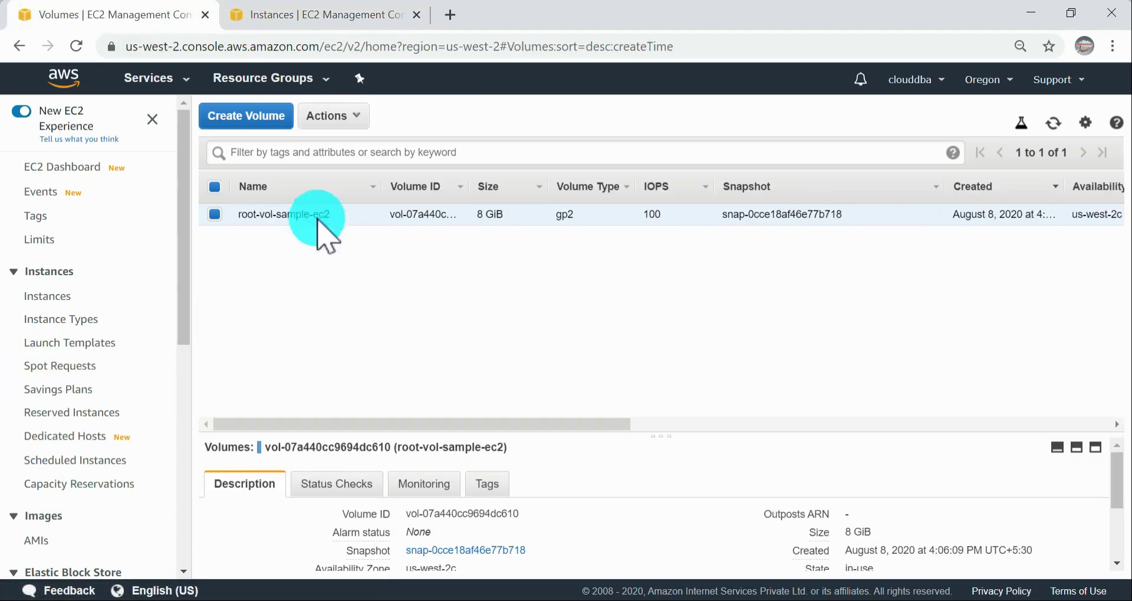
{"action": "left_click", "coordinate": [250, 120]}
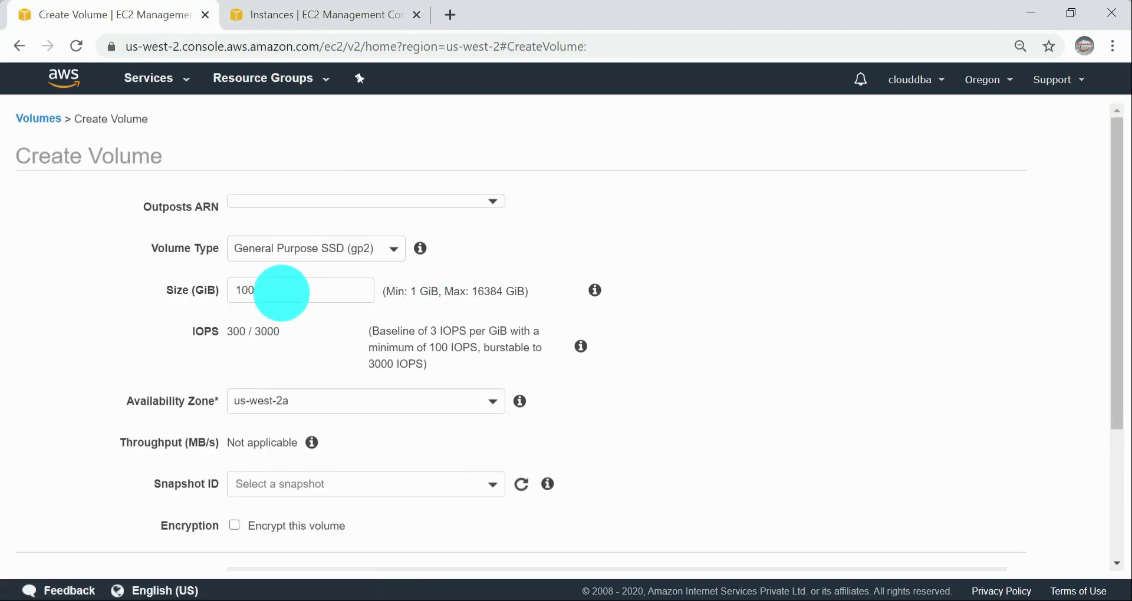
{"action": "double_click", "coordinate": [279, 292]}
{"action": "type", "text": "1"}
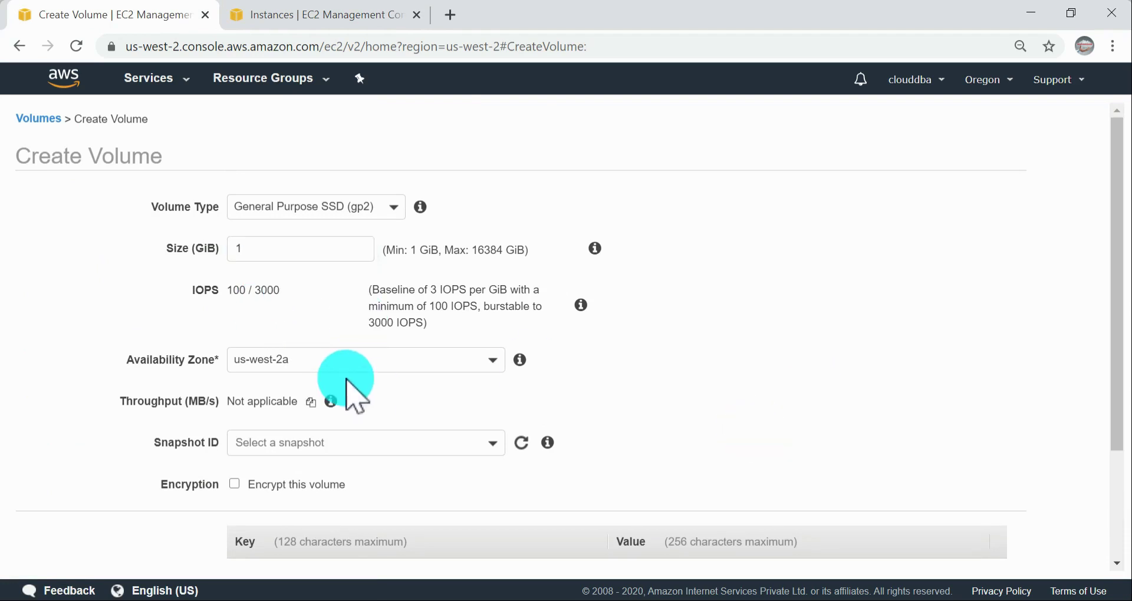
{"action": "left_click", "coordinate": [333, 360]}
{"action": "left_click", "coordinate": [306, 459]}
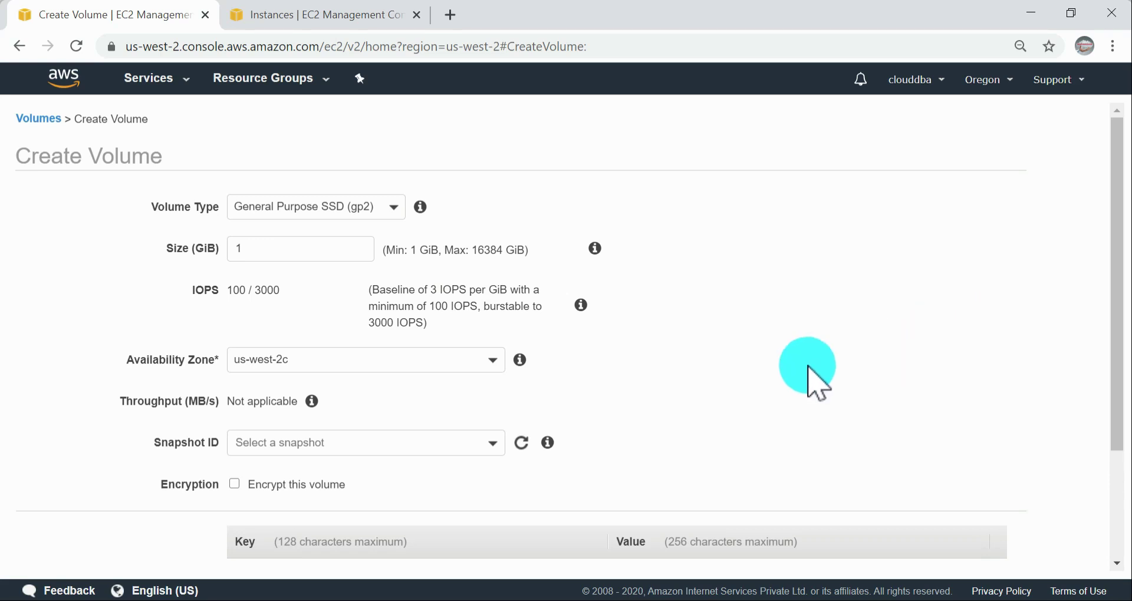
Step: Review the volume form and look through the available snapshots without selecting one
{"action": "scroll", "coordinate": [733, 342], "scroll_direction": "down", "scroll_amount": 2}
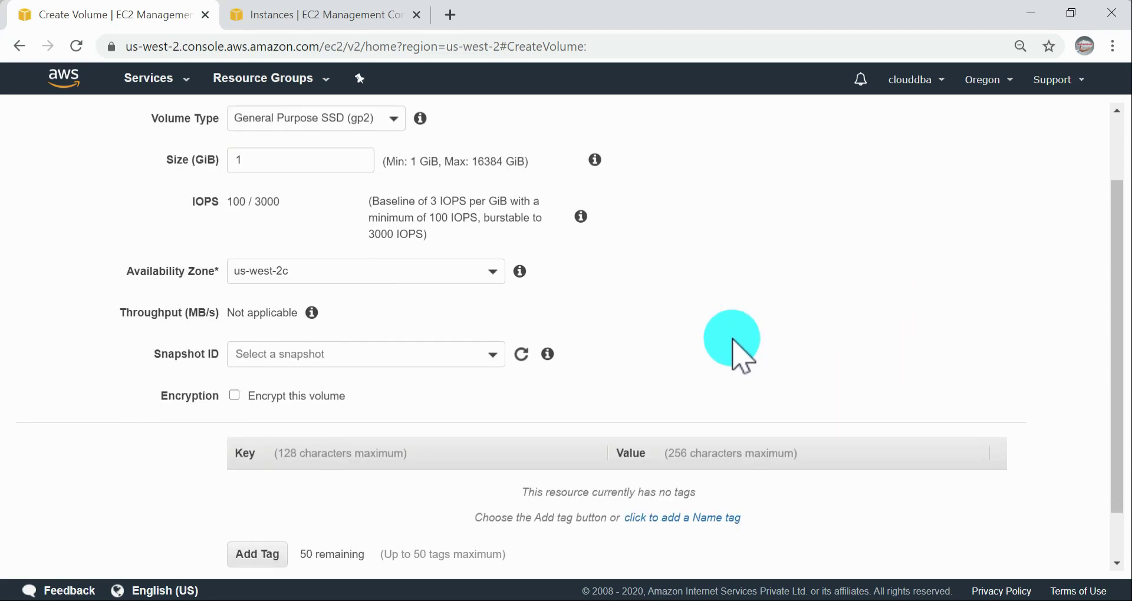
{"action": "left_click", "coordinate": [330, 353]}
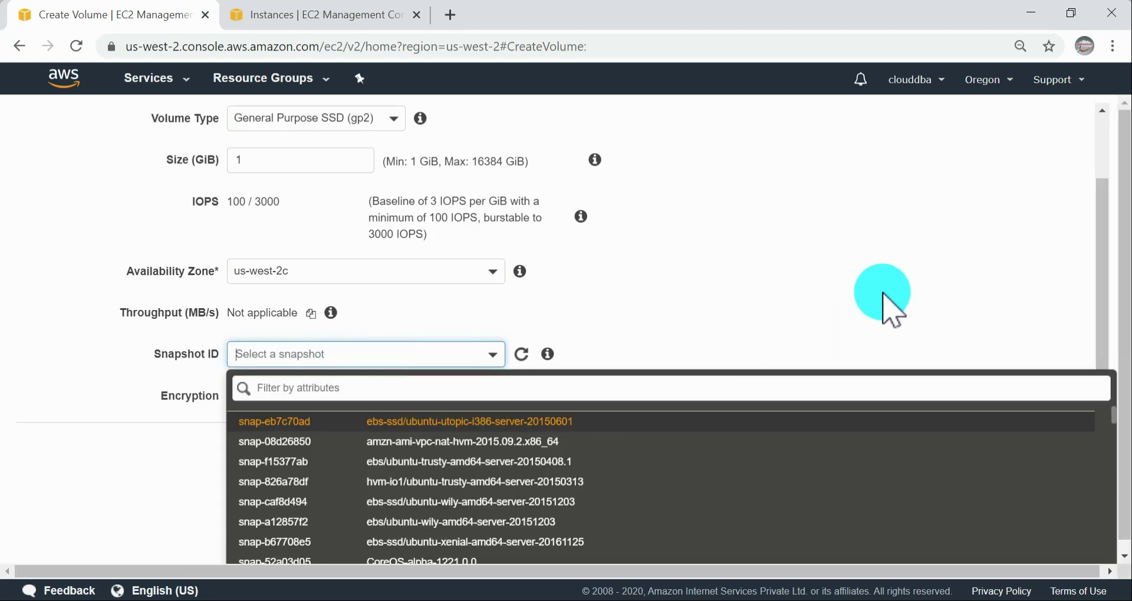
{"action": "left_click", "coordinate": [884, 295]}
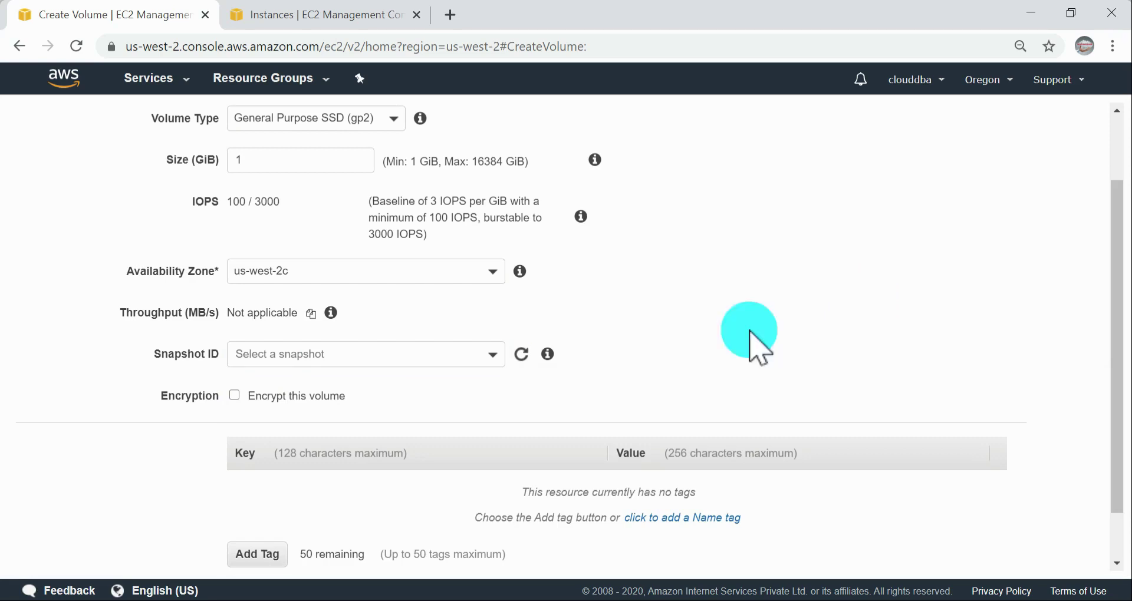
{"action": "scroll", "coordinate": [737, 383], "scroll_direction": "up", "scroll_amount": 2}
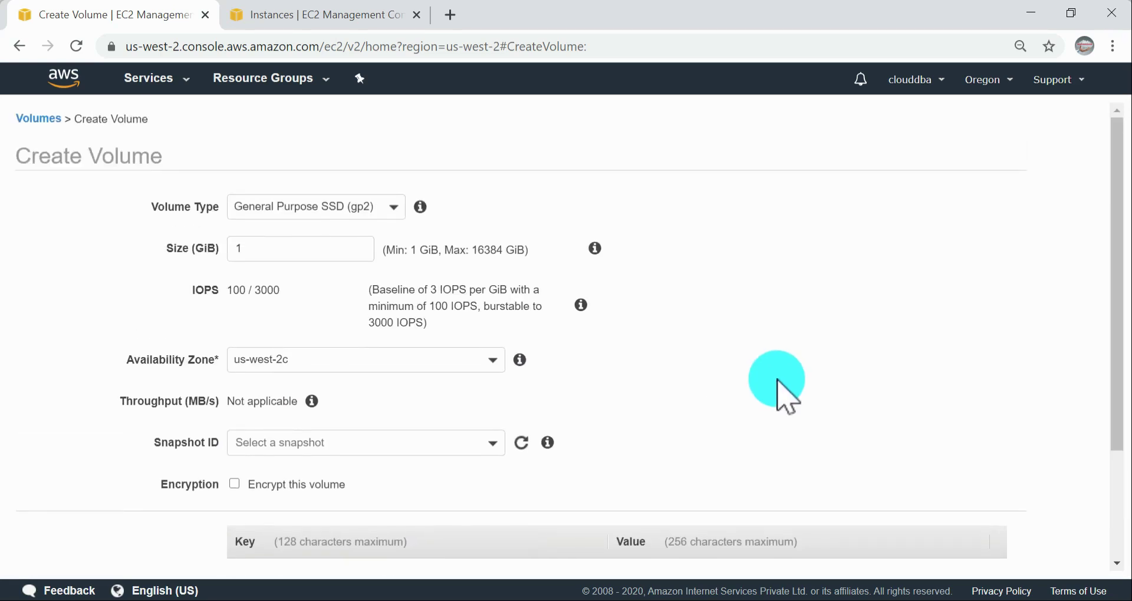
Step: Try encrypting the volume with the (default) aws/ebs master key, and turn encryption off again
{"action": "scroll", "coordinate": [779, 380], "scroll_direction": "down", "scroll_amount": 3}
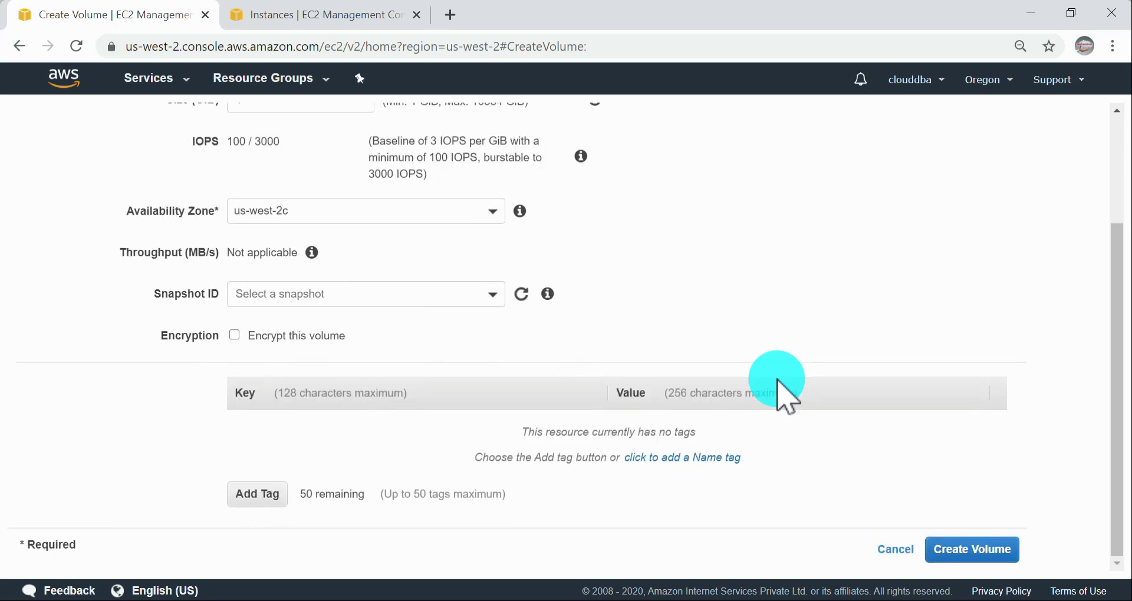
{"action": "left_click", "coordinate": [235, 335]}
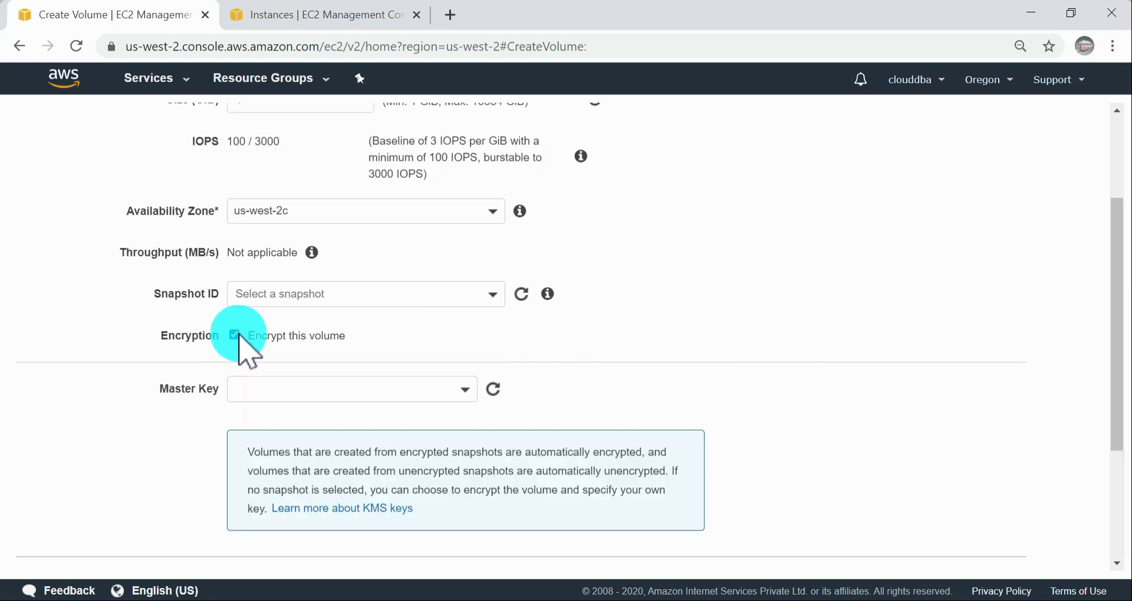
{"action": "left_click", "coordinate": [448, 394]}
{"action": "left_click", "coordinate": [362, 452]}
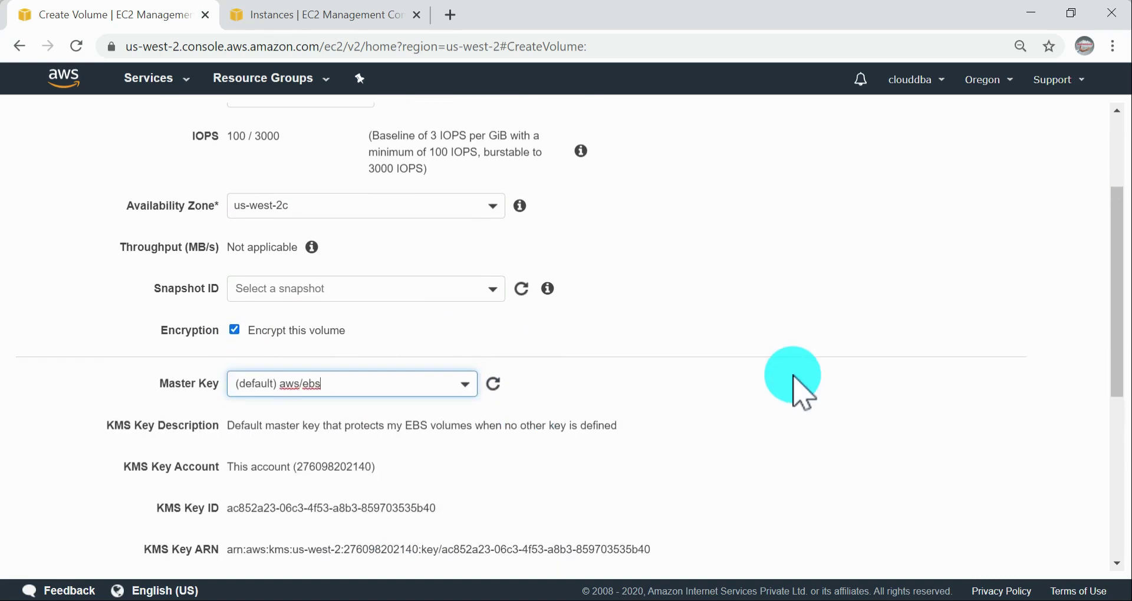
{"action": "scroll", "coordinate": [794, 379], "scroll_direction": "down", "scroll_amount": 6}
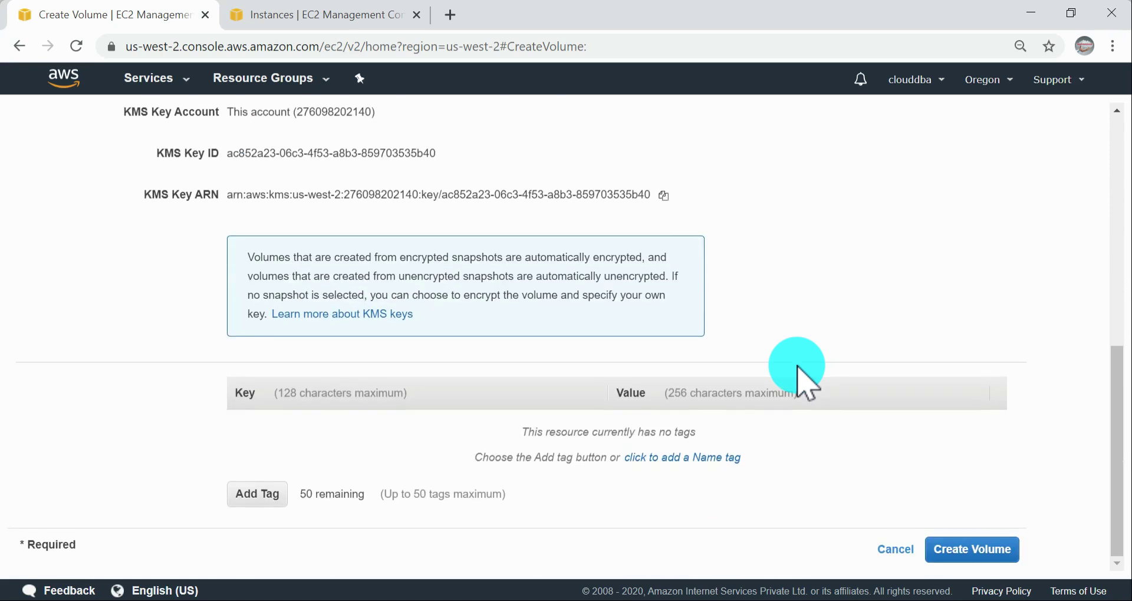
{"action": "scroll", "coordinate": [798, 368], "scroll_direction": "up", "scroll_amount": 5}
{"action": "left_click", "coordinate": [235, 241]}
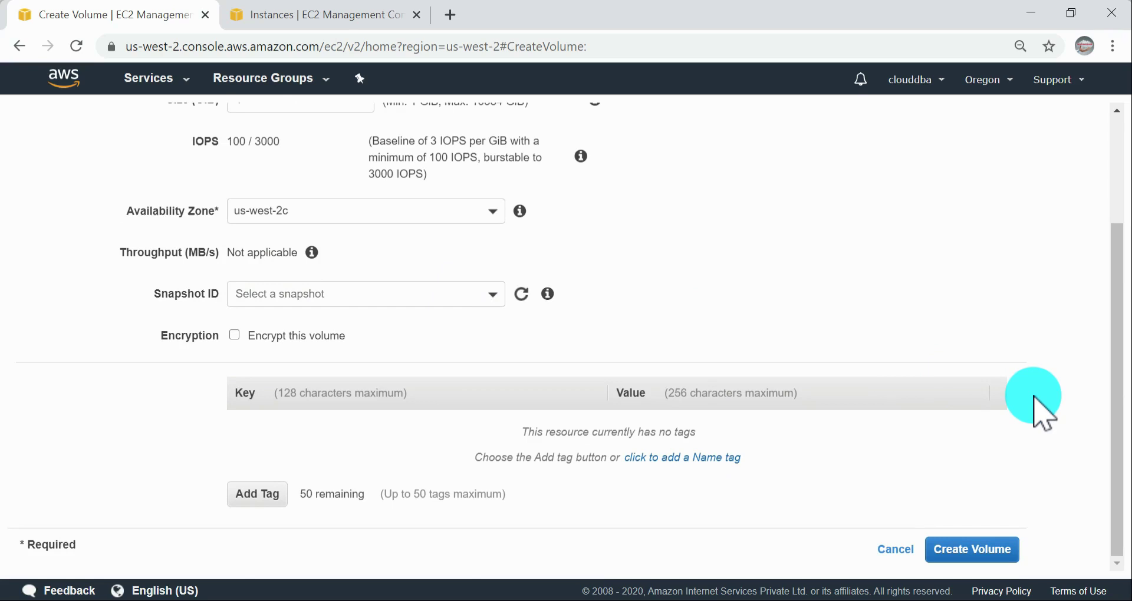
Step: Create the volume, return to the volumes list and refresh it
{"action": "left_click", "coordinate": [962, 548]}
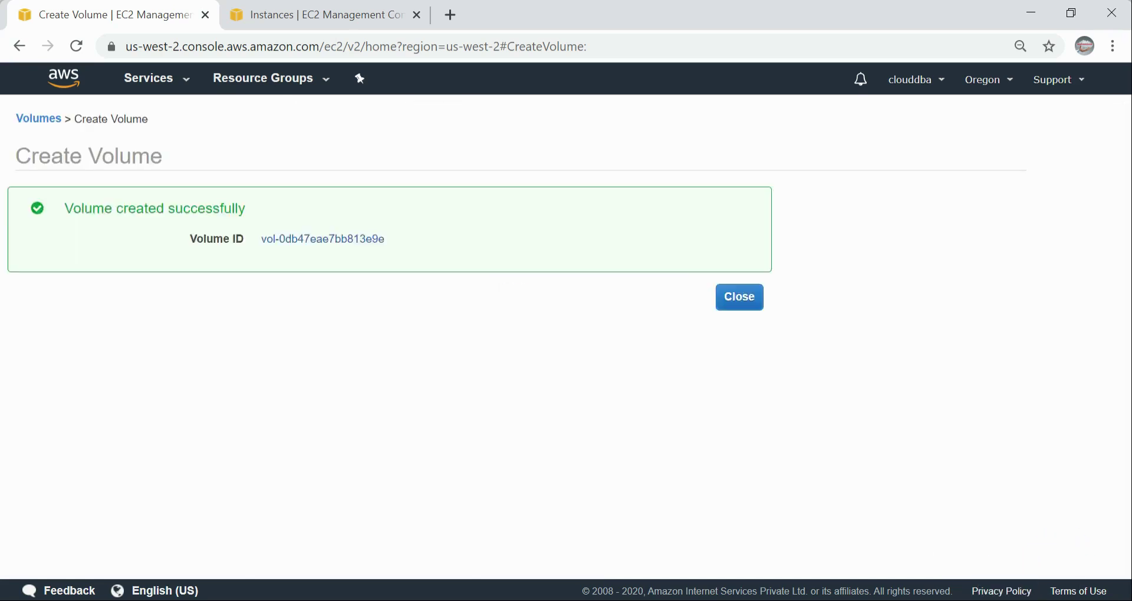
{"action": "left_click", "coordinate": [752, 301]}
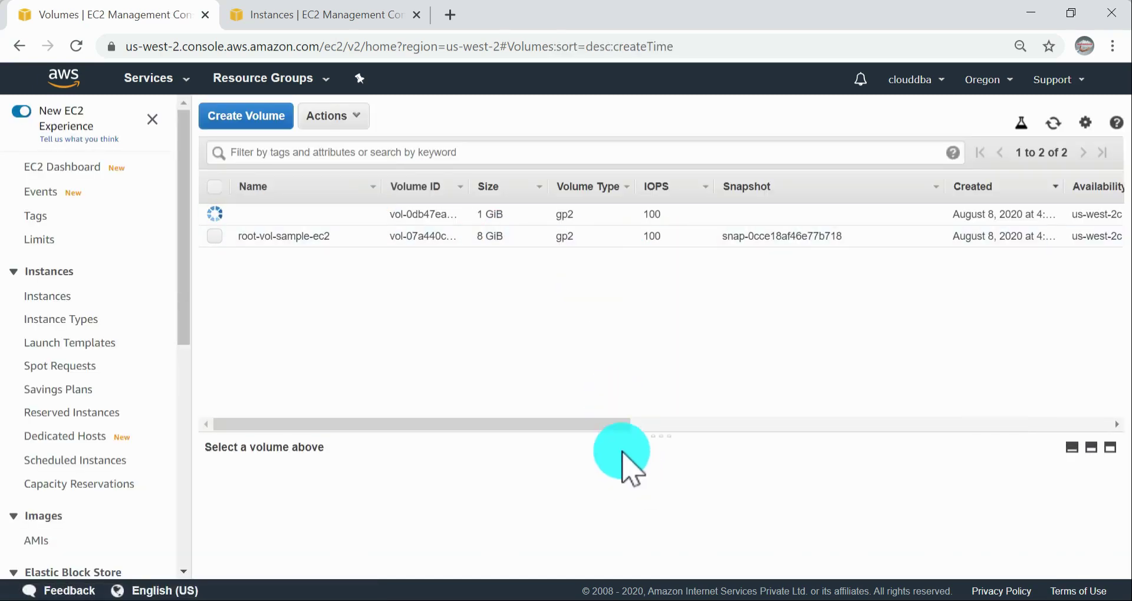
{"action": "left_click", "coordinate": [645, 424]}
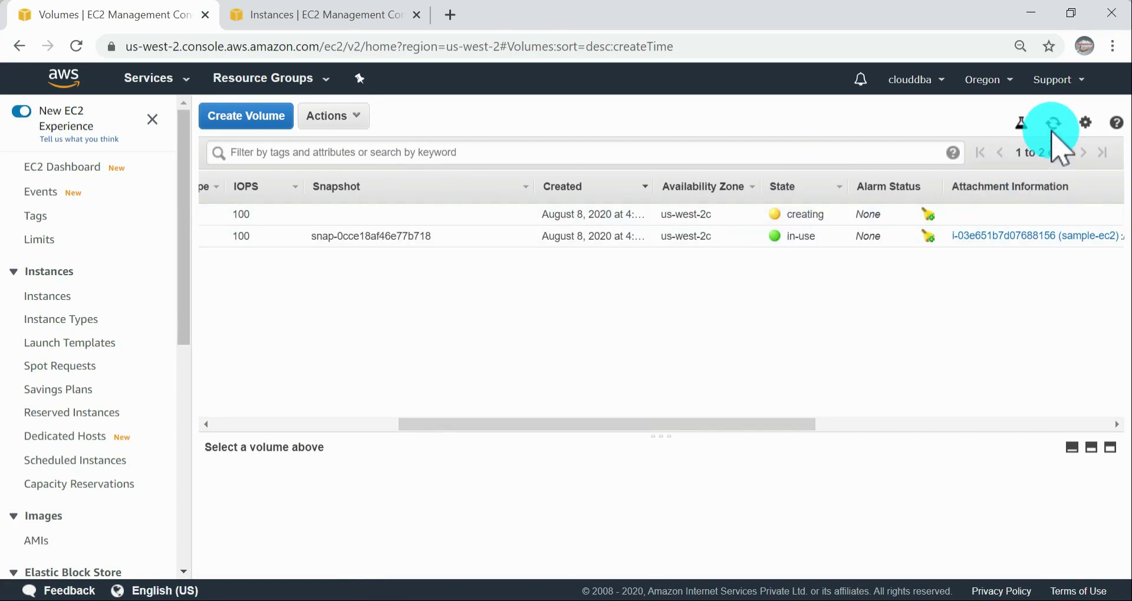
{"action": "left_click", "coordinate": [1053, 124]}
Step: Examine the state, attachment, encryption and name columns of the new volume and the root volume
{"action": "left_click_drag", "start_coordinate": [472, 423], "coordinate": [887, 467]}
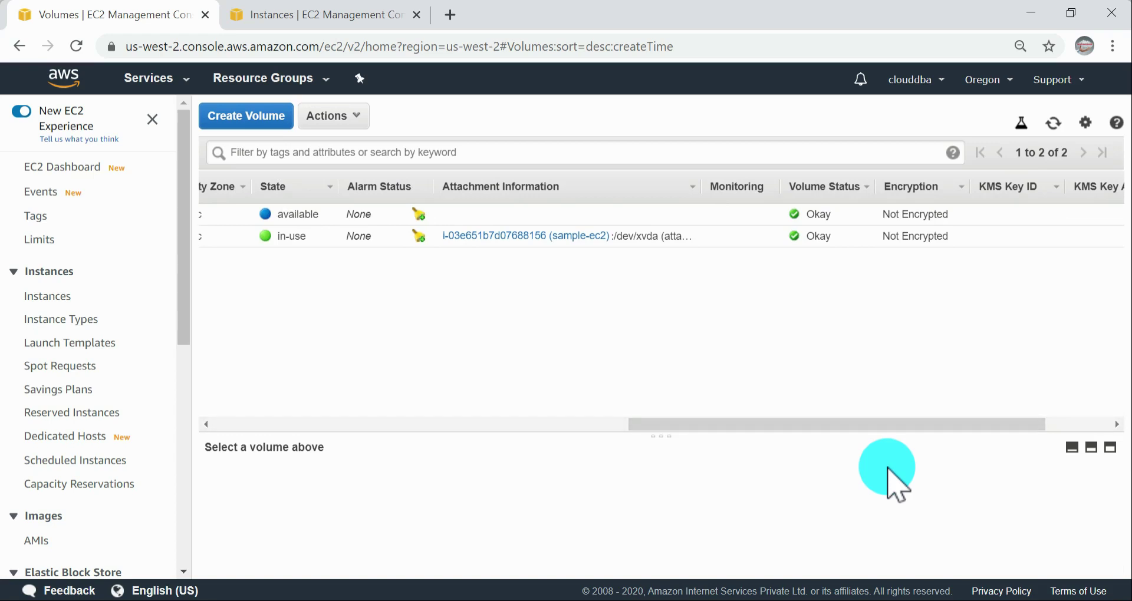
{"action": "left_click_drag", "start_coordinate": [861, 427], "coordinate": [572, 397]}
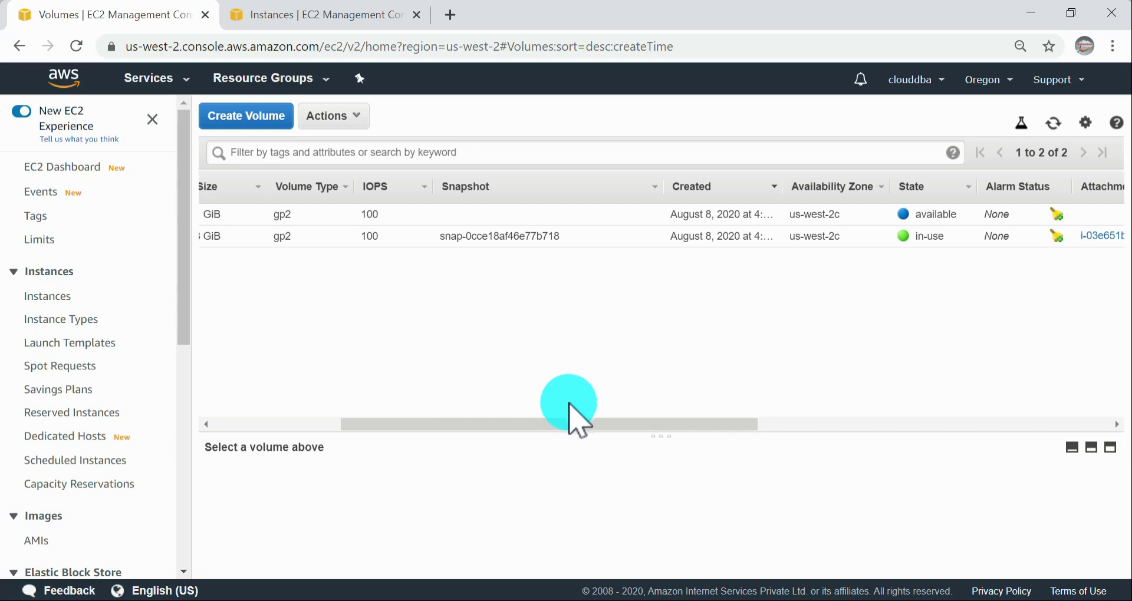
{"action": "left_click_drag", "start_coordinate": [502, 422], "coordinate": [189, 362]}
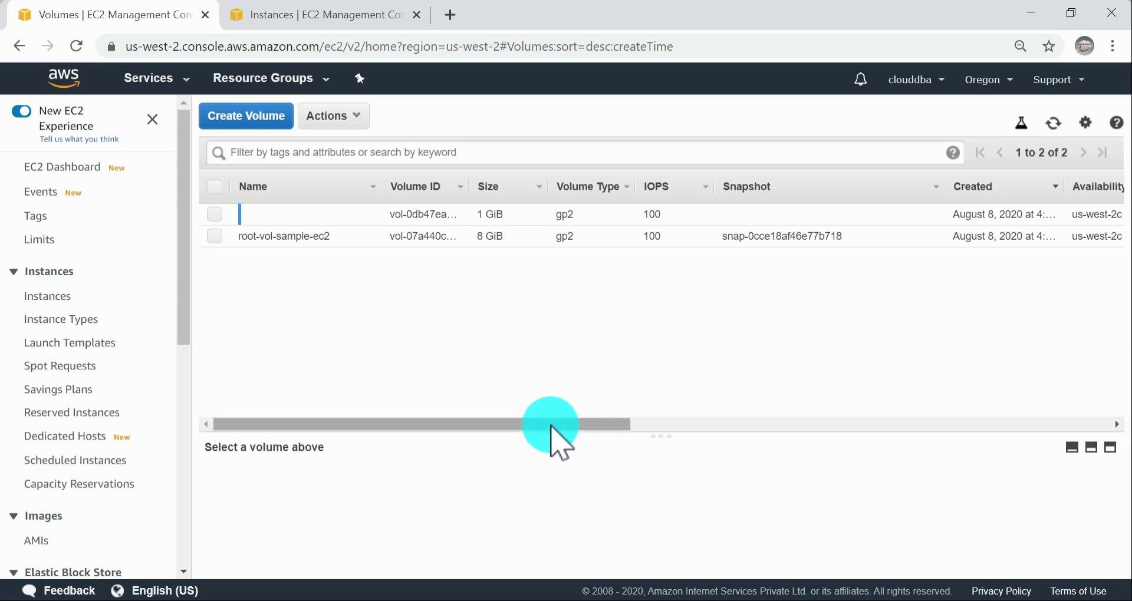
{"action": "left_click_drag", "start_coordinate": [603, 426], "coordinate": [324, 379]}
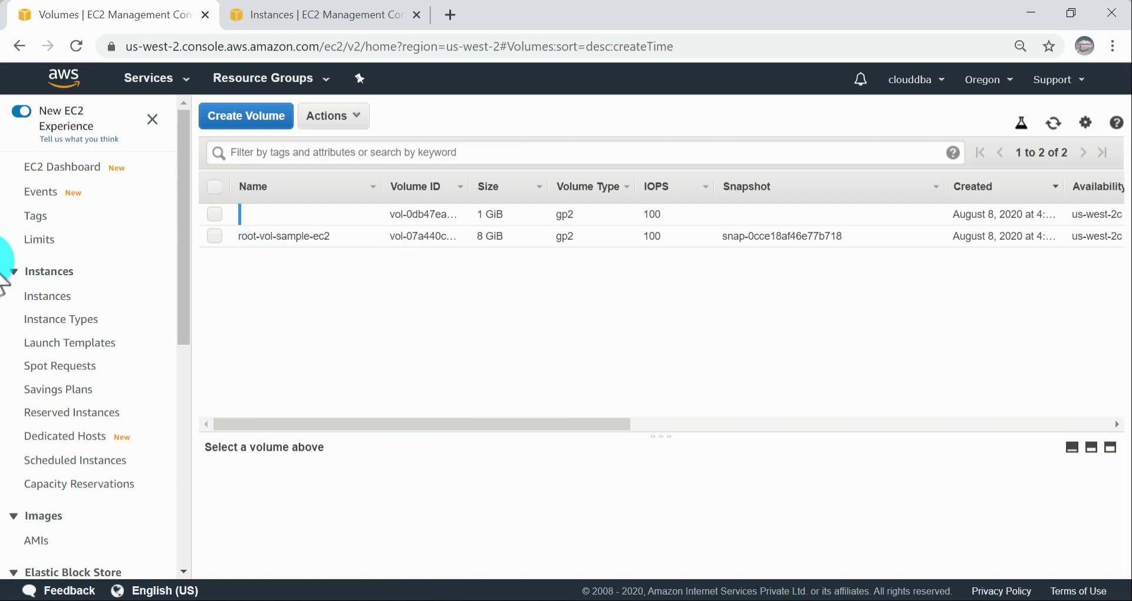
Step: Switch to the browser tab with the instances list and copy the public DNS (IPv4) of sample-ec2
{"action": "left_click", "coordinate": [328, 13]}
{"action": "left_click", "coordinate": [18, 295]}
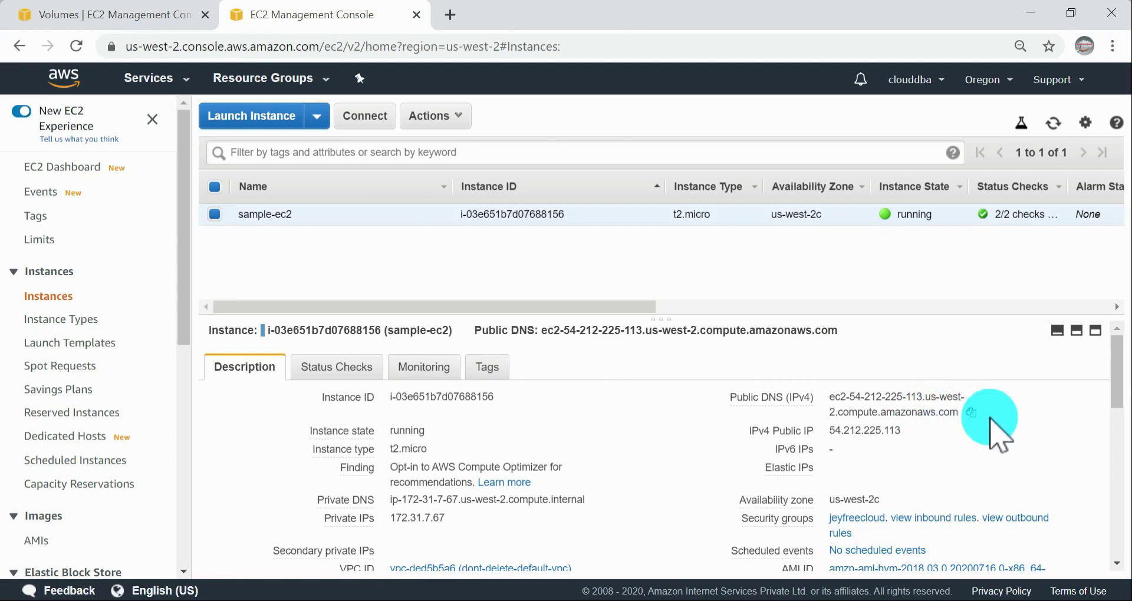
{"action": "left_click", "coordinate": [971, 412]}
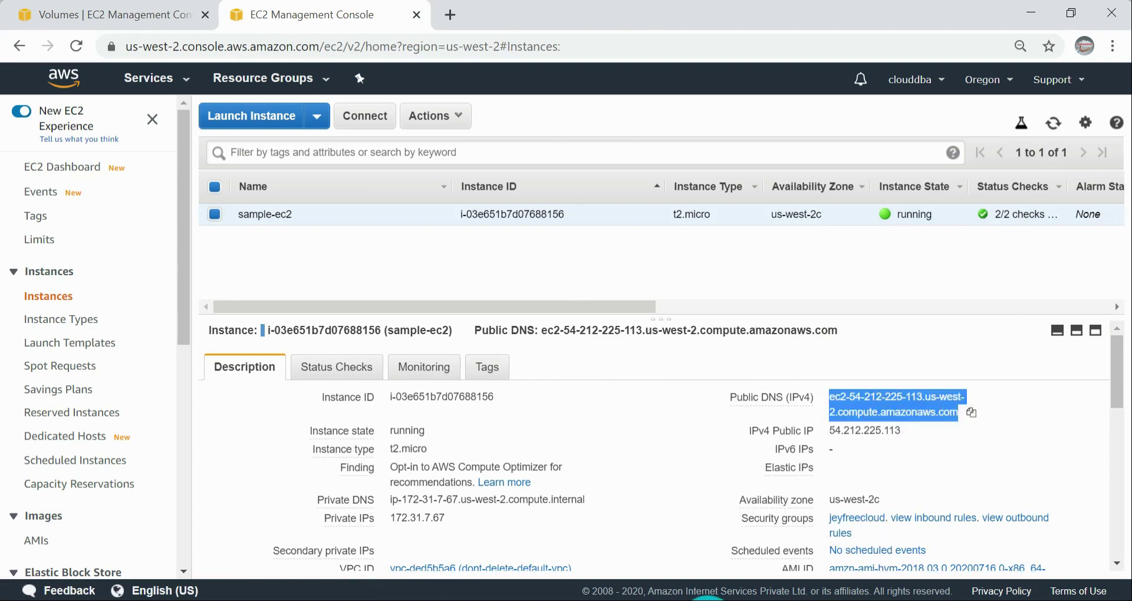
Step: Launch PuTTY and enter the copied public DNS as the host name
{"action": "key", "text": "super"}
{"action": "type", "text": "putt"}
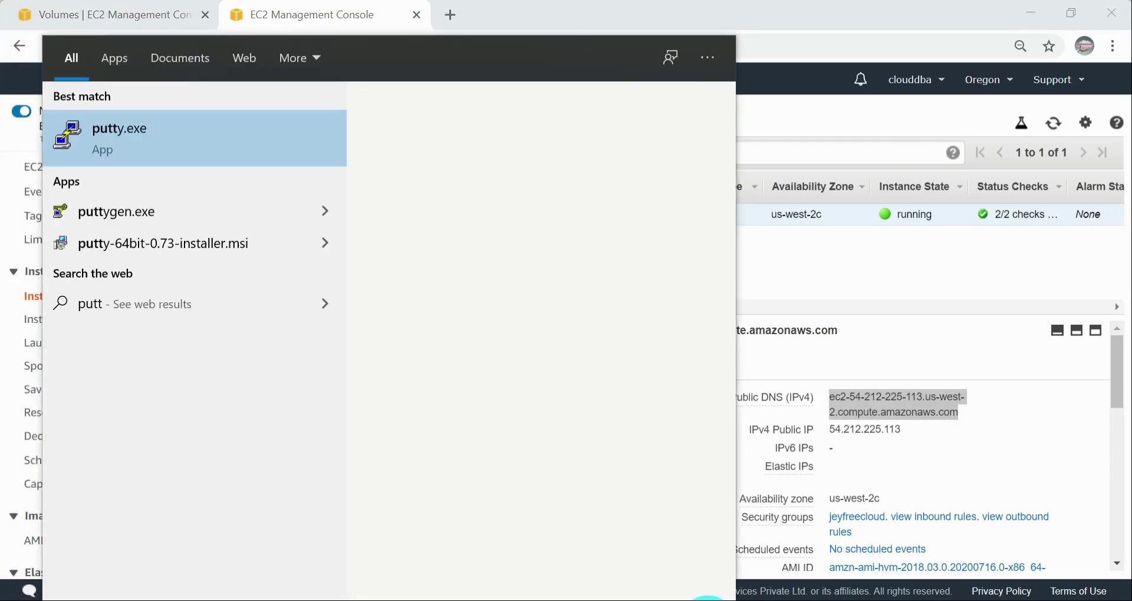
{"action": "key", "text": "Return"}
{"action": "key", "text": "ctrl+v"}
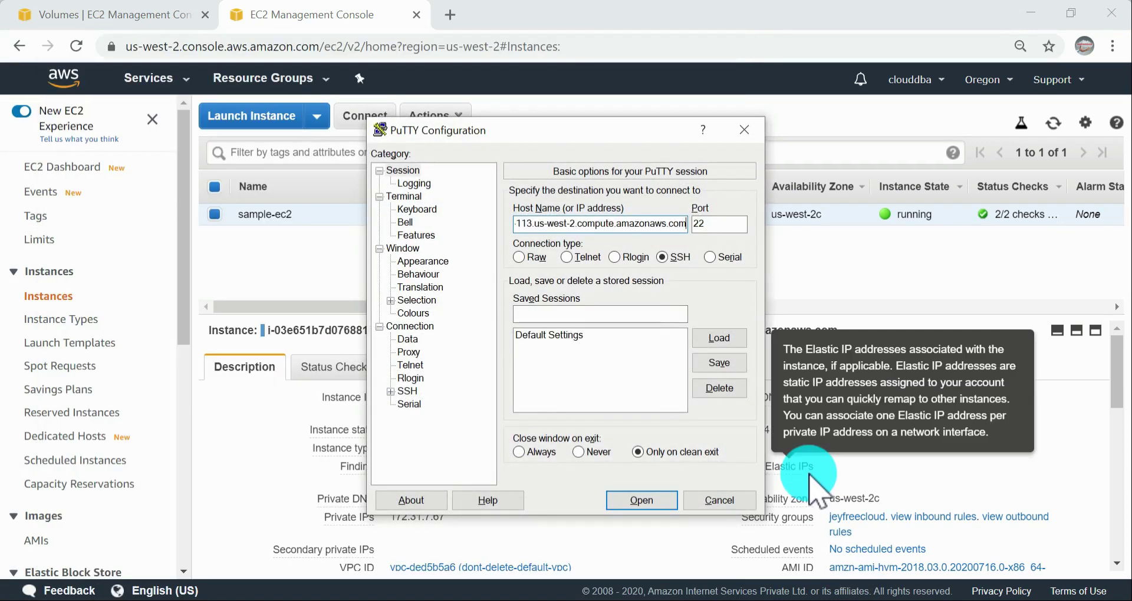
Step: Set the SSH authentication private key to jeyfreecloud.ppk from the aws class-1 folder on the Desktop
{"action": "left_click", "coordinate": [391, 392]}
{"action": "left_click", "coordinate": [416, 404]}
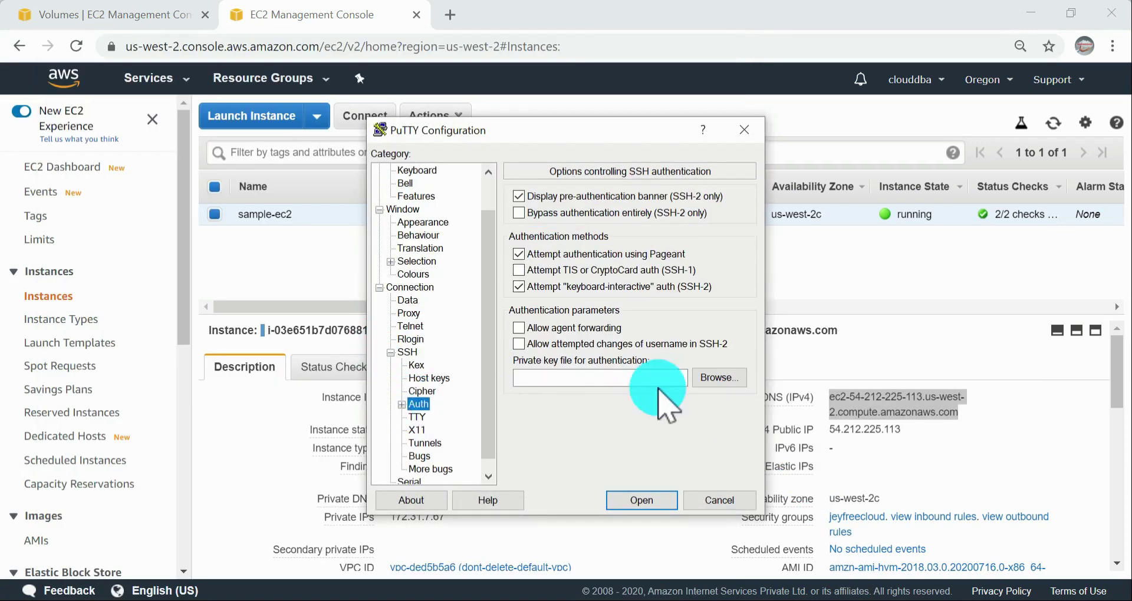
{"action": "left_click", "coordinate": [724, 378]}
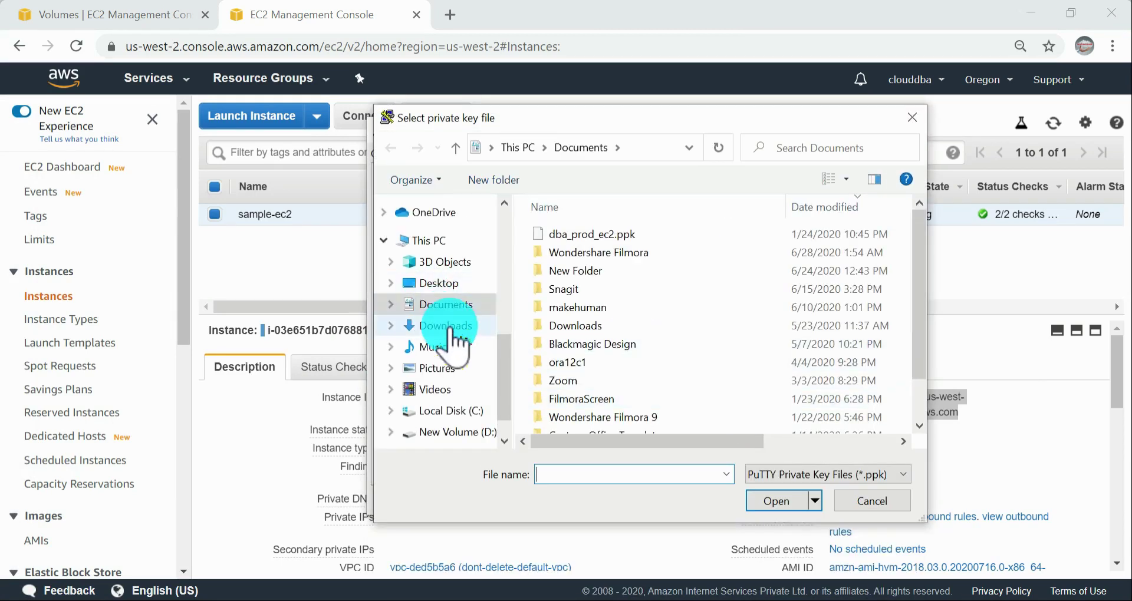
{"action": "left_click", "coordinate": [439, 283]}
{"action": "double_click", "coordinate": [575, 290]}
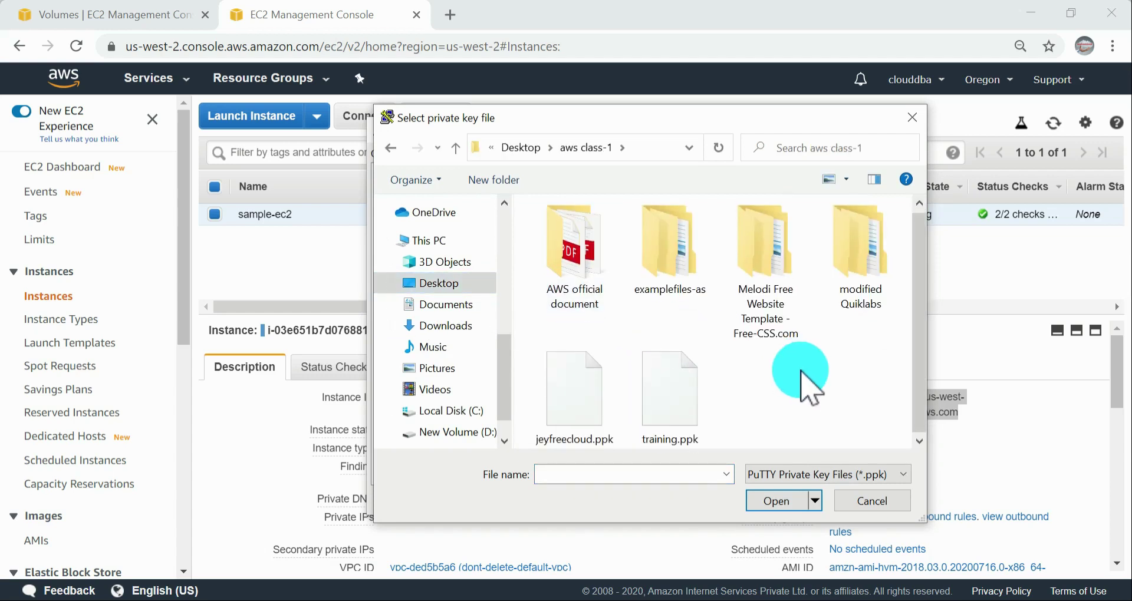
{"action": "double_click", "coordinate": [575, 392]}
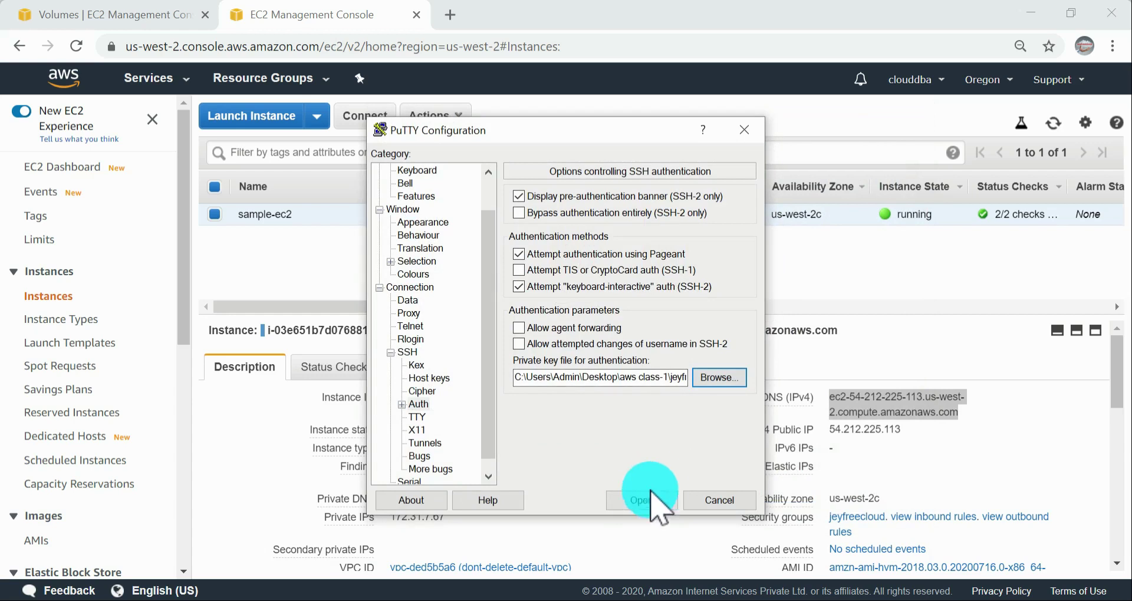
Step: Connect to the instance trusting its host key, log in as ec2-user and maximize the terminal window
{"action": "left_click", "coordinate": [639, 502]}
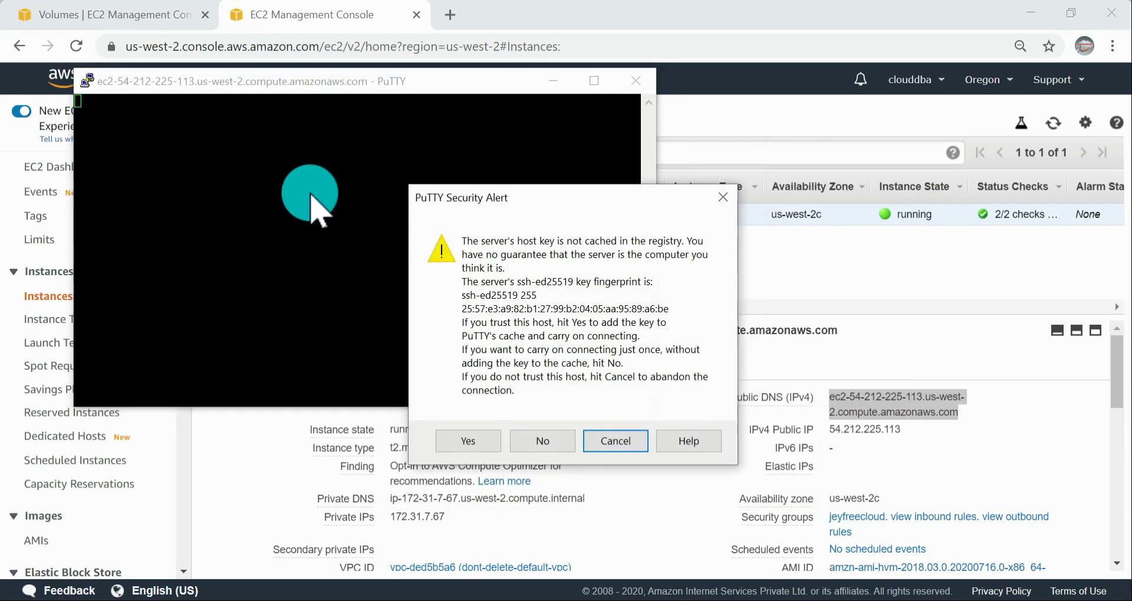
{"action": "left_click", "coordinate": [468, 441]}
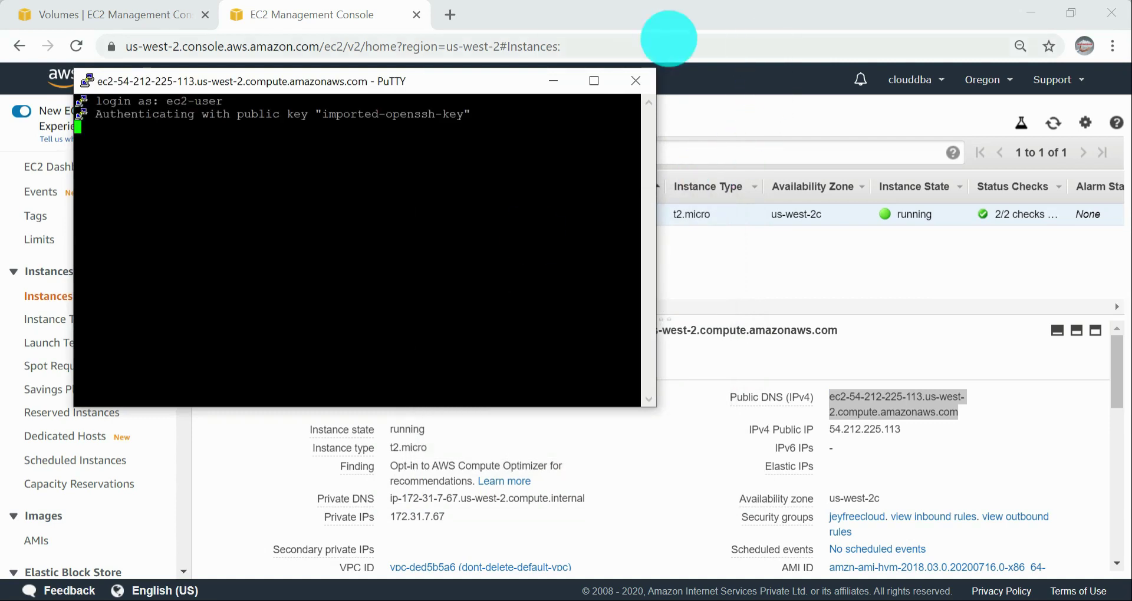
{"action": "left_click", "coordinate": [593, 81]}
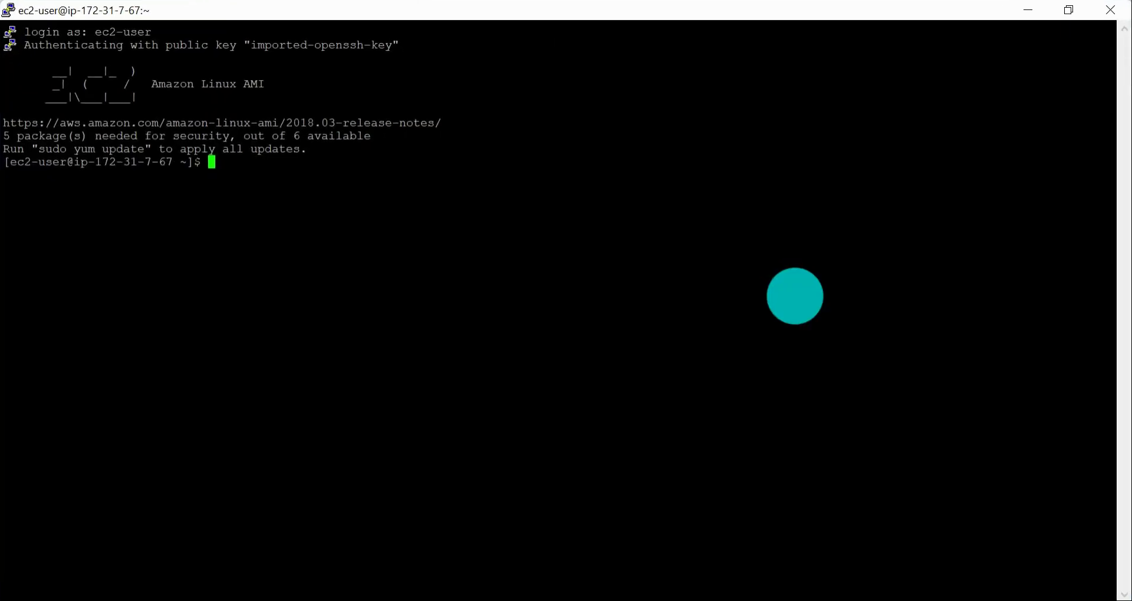
Step: Change the settings of the running PuTTY session to keep 200000 lines of scrollback
{"action": "right_click", "coordinate": [529, 12]}
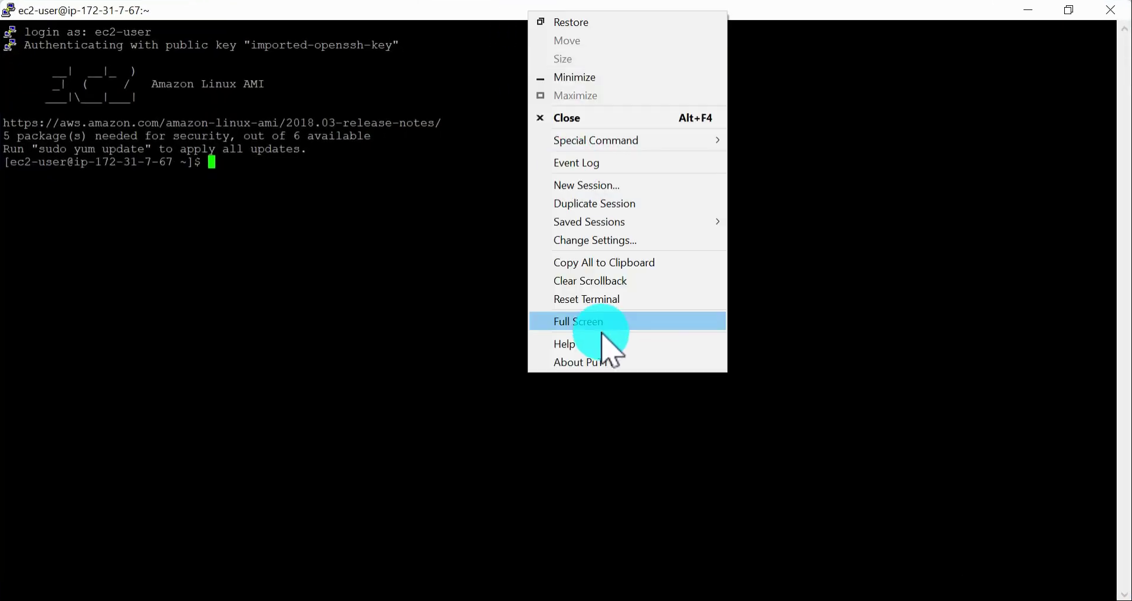
{"action": "left_click", "coordinate": [612, 240]}
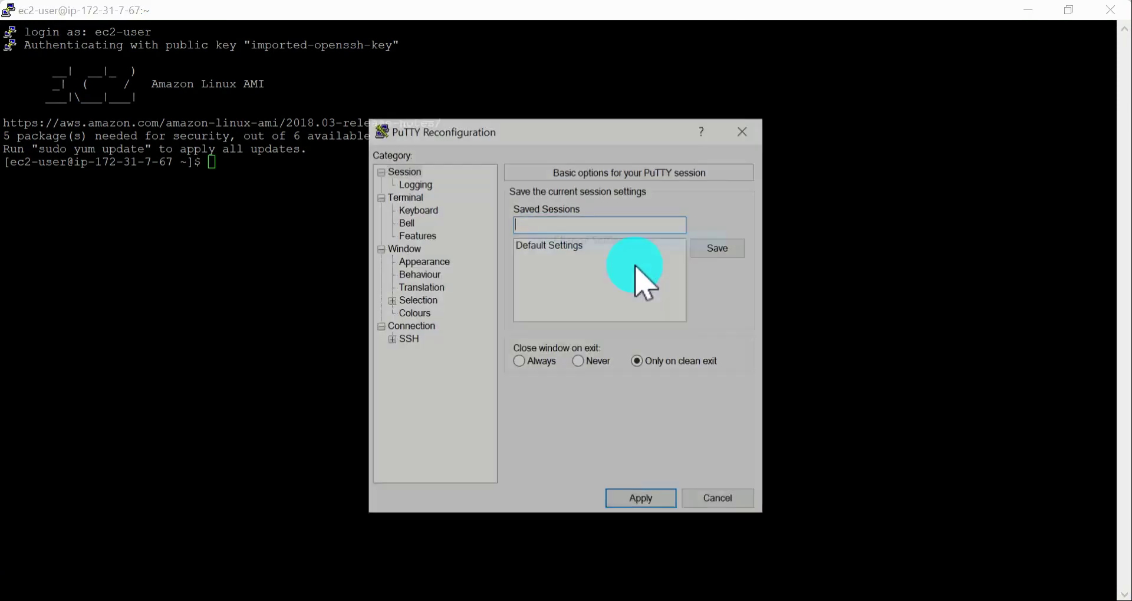
{"action": "left_click", "coordinate": [423, 261]}
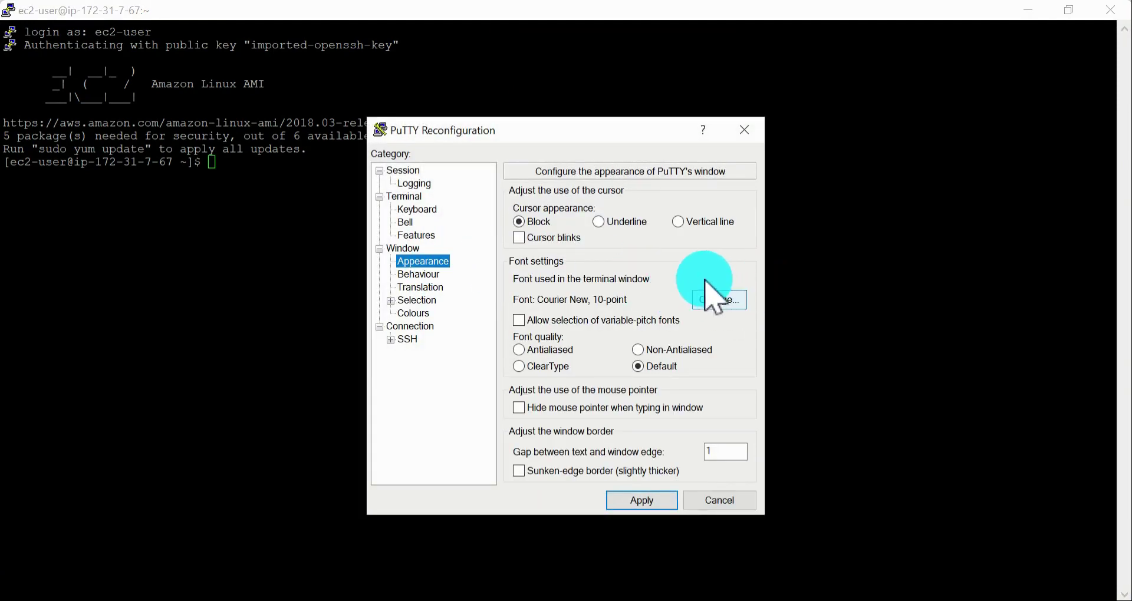
{"action": "left_click", "coordinate": [420, 250]}
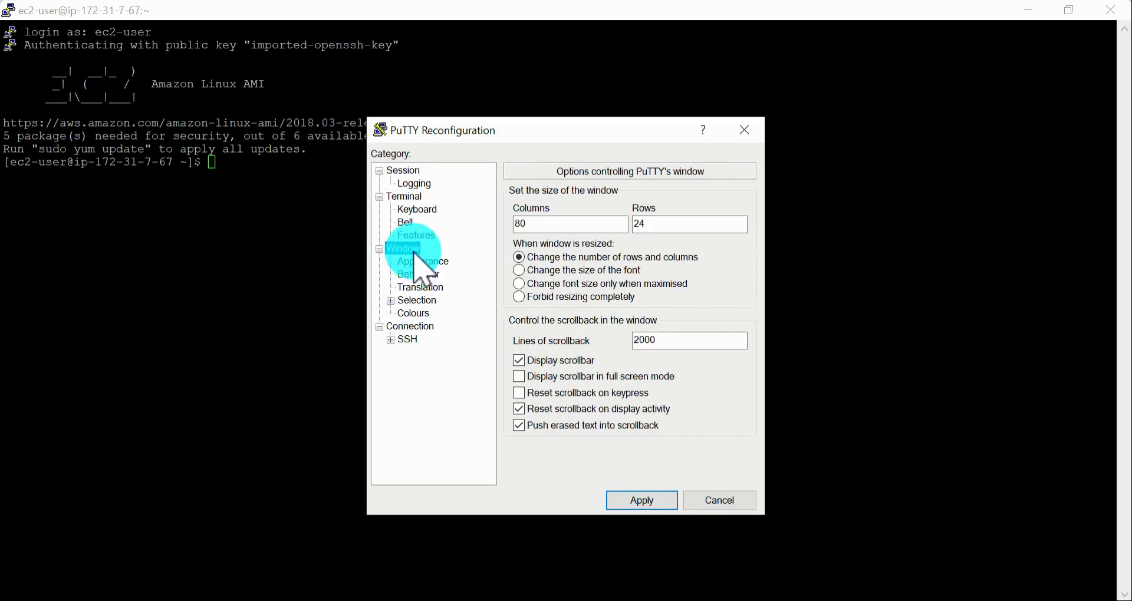
{"action": "left_click", "coordinate": [690, 339]}
{"action": "type", "text": "0"}
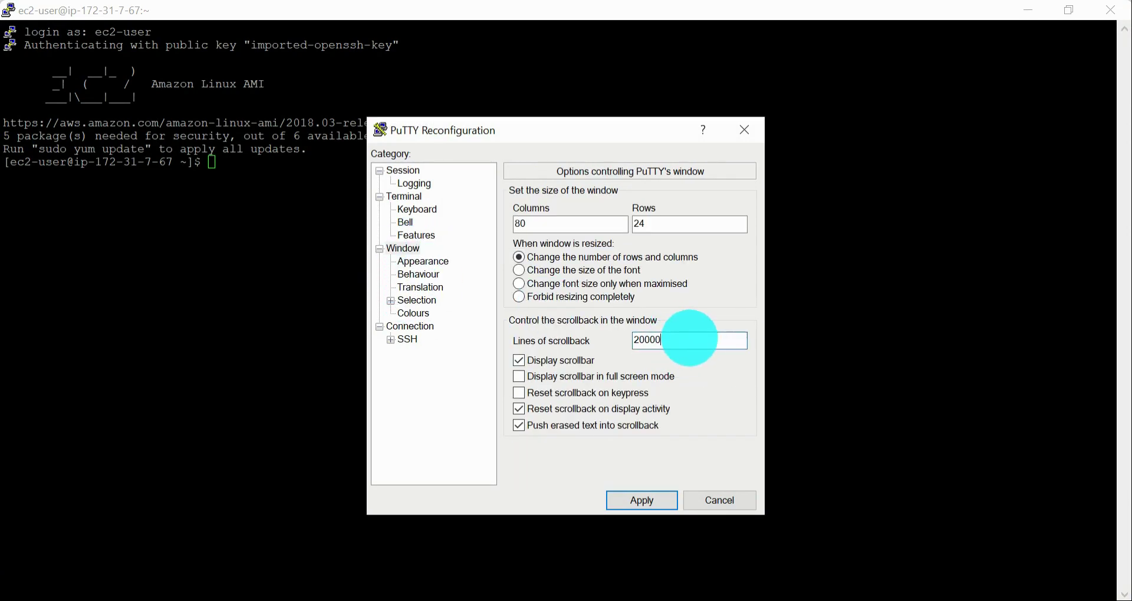
{"action": "type", "text": "0"}
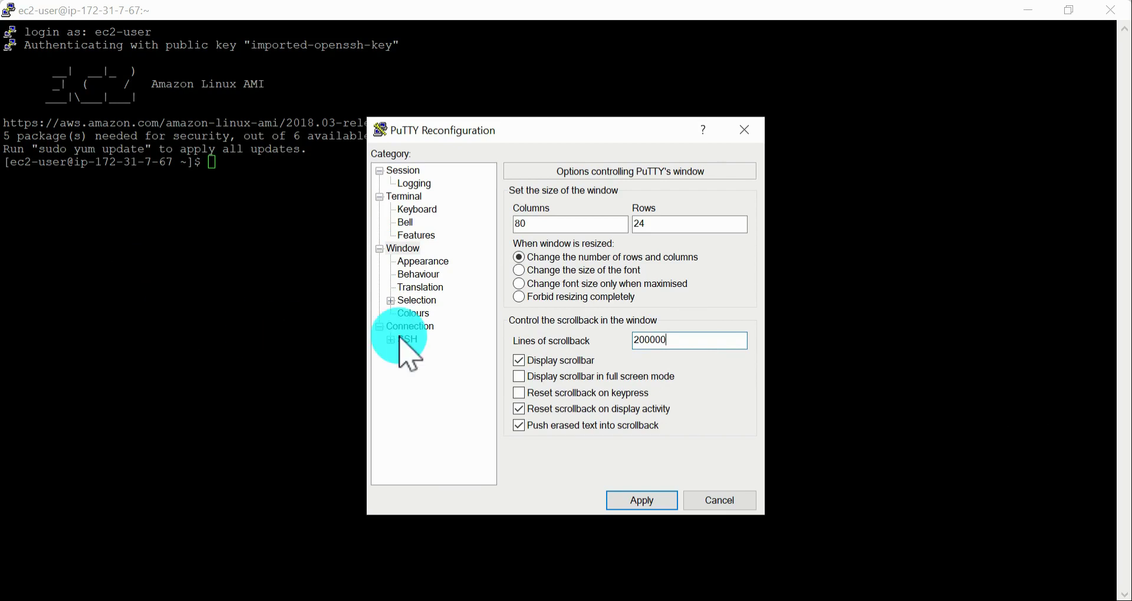
Step: Set the terminal font to Courier New Bold, size 14, apply it and enter two empty lines at the shell prompt
{"action": "left_click", "coordinate": [420, 263]}
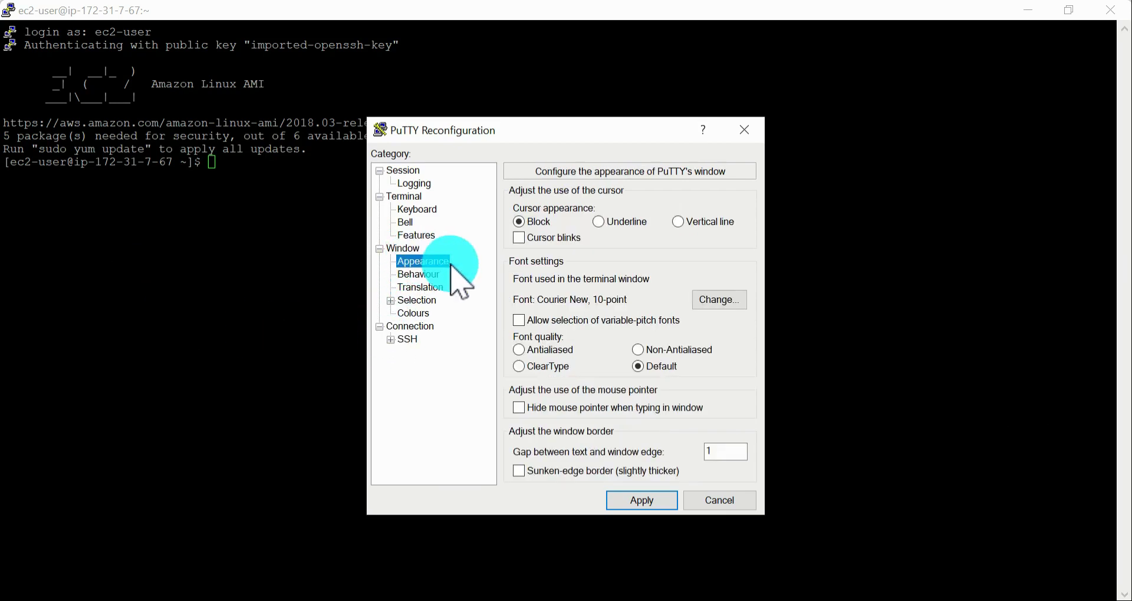
{"action": "left_click", "coordinate": [721, 300]}
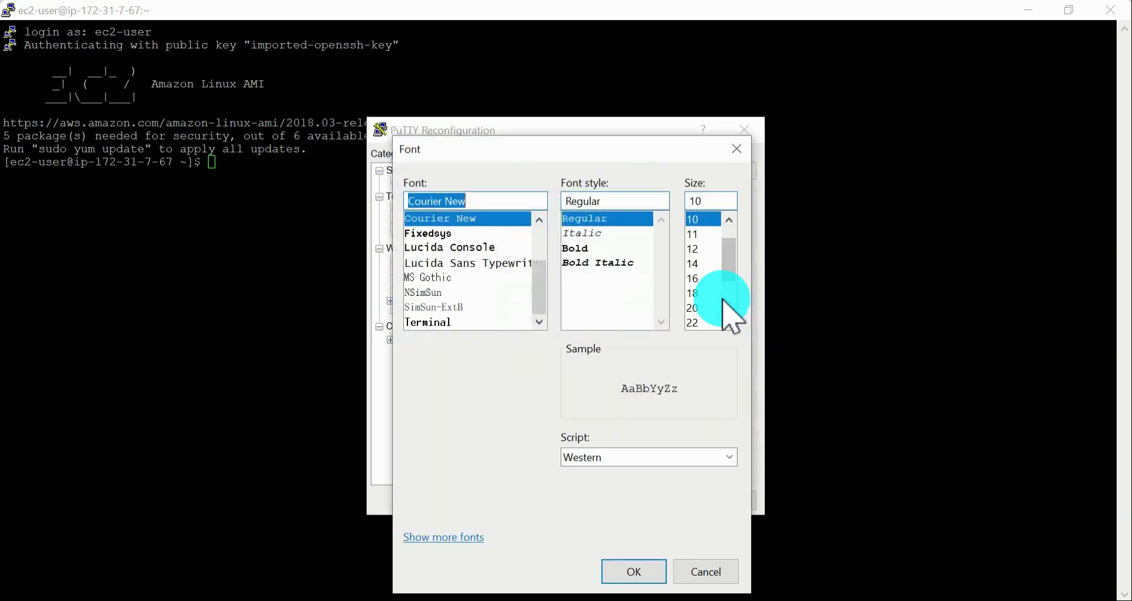
{"action": "left_click", "coordinate": [588, 248]}
{"action": "left_click", "coordinate": [695, 264]}
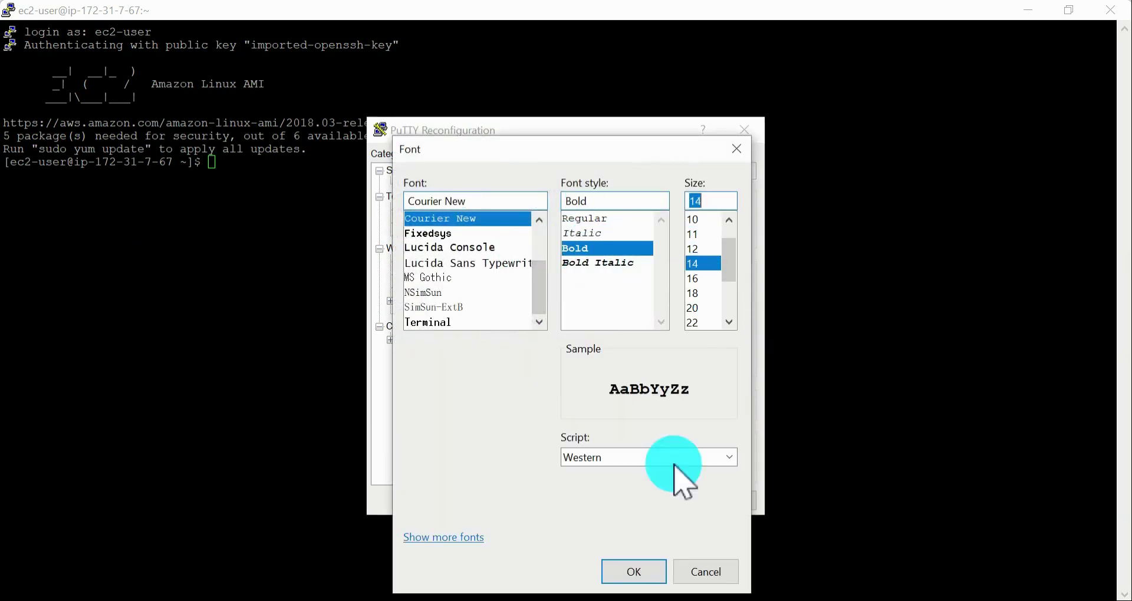
{"action": "left_click", "coordinate": [630, 569]}
{"action": "left_click", "coordinate": [637, 501]}
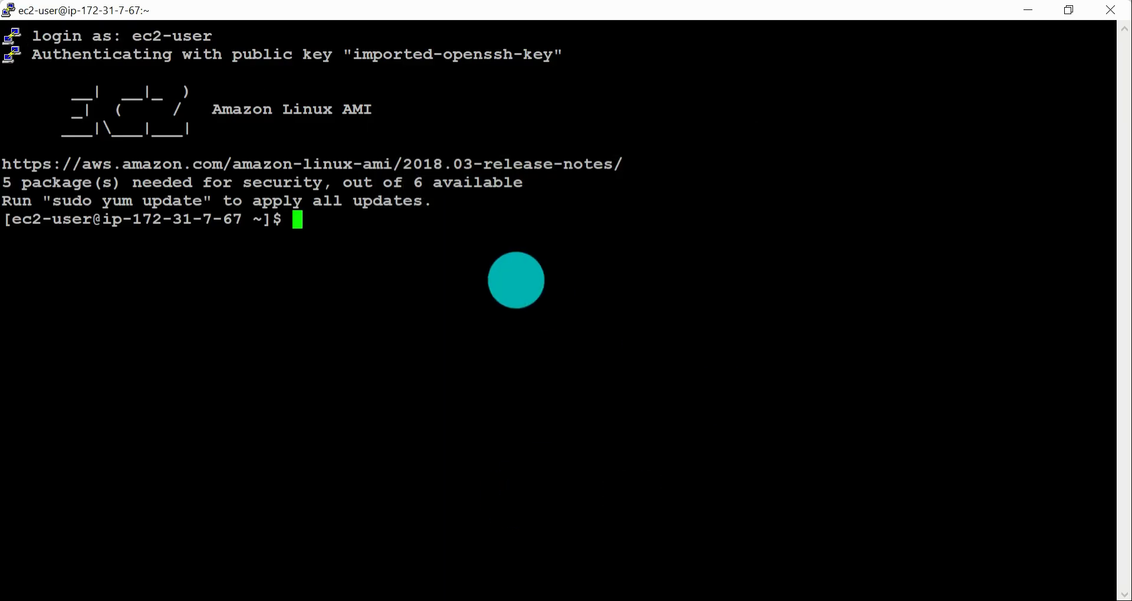
{"action": "key", "text": "Return"}
{"action": "key", "text": "Return"}
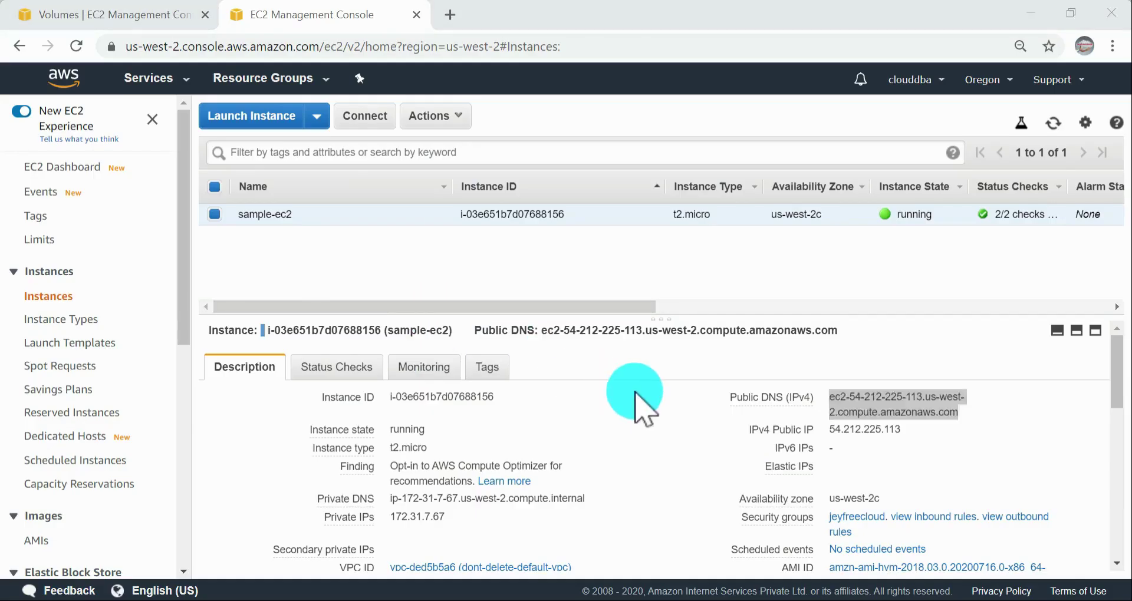
Step: Switch to the AWS documentation in Chrome and review the steps for creating an empty EBS volume, including volume type and size
{"action": "key", "text": "alt+Tab"}
{"action": "key", "text": "Tab"}
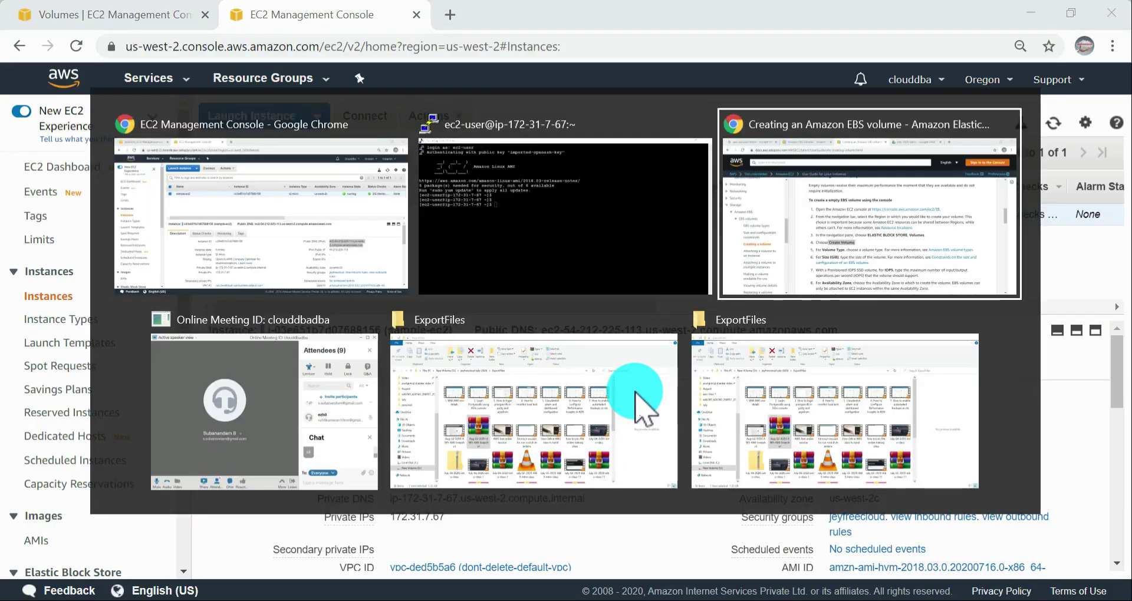
{"action": "scroll", "coordinate": [895, 348], "scroll_direction": "down", "scroll_amount": 1}
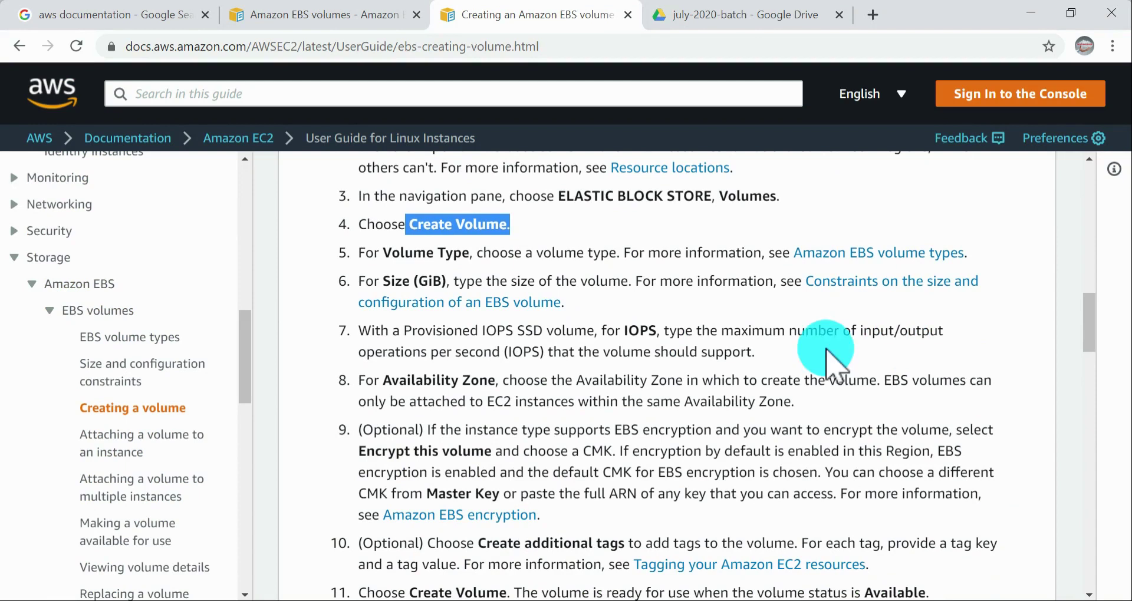
{"action": "scroll", "coordinate": [624, 273], "scroll_direction": "down", "scroll_amount": 3}
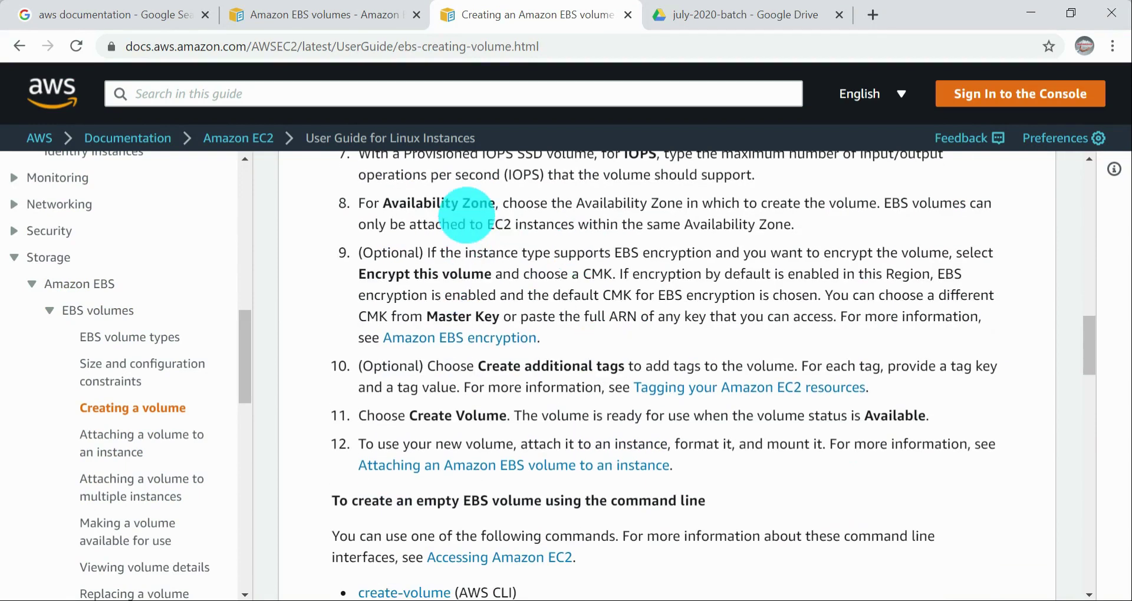
{"action": "scroll", "coordinate": [480, 207], "scroll_direction": "up", "scroll_amount": 3}
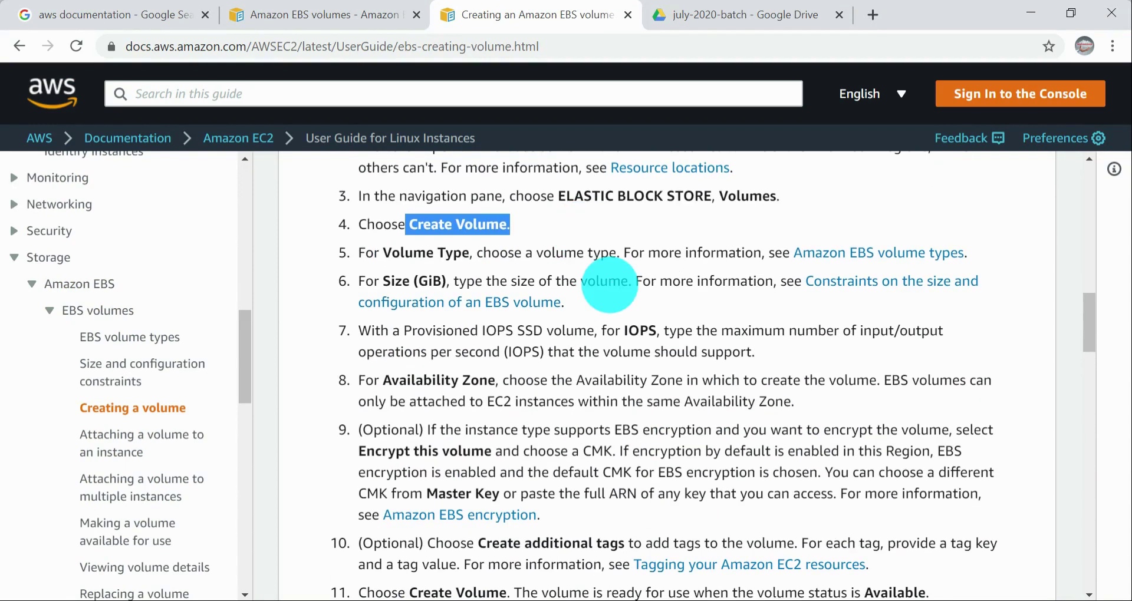
{"action": "left_click_drag", "start_coordinate": [426, 252], "coordinate": [749, 286]}
{"action": "left_click", "coordinate": [703, 253]}
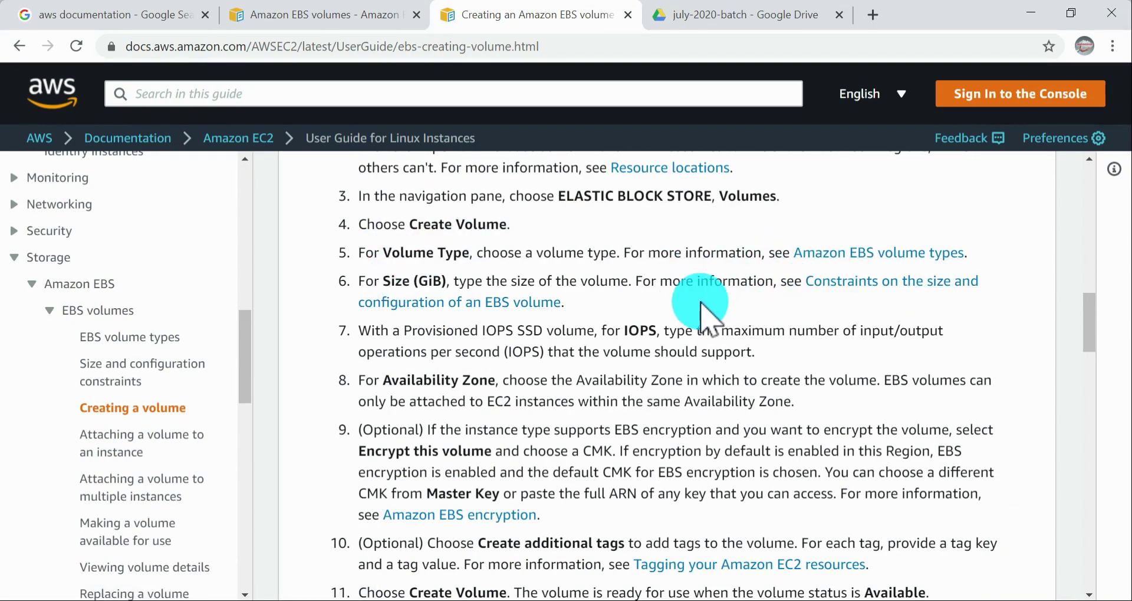
Step: Switch to the EC2 console and open the form for creating a new volume from the Elastic Block Store volumes
{"action": "key", "text": "alt+Tab"}
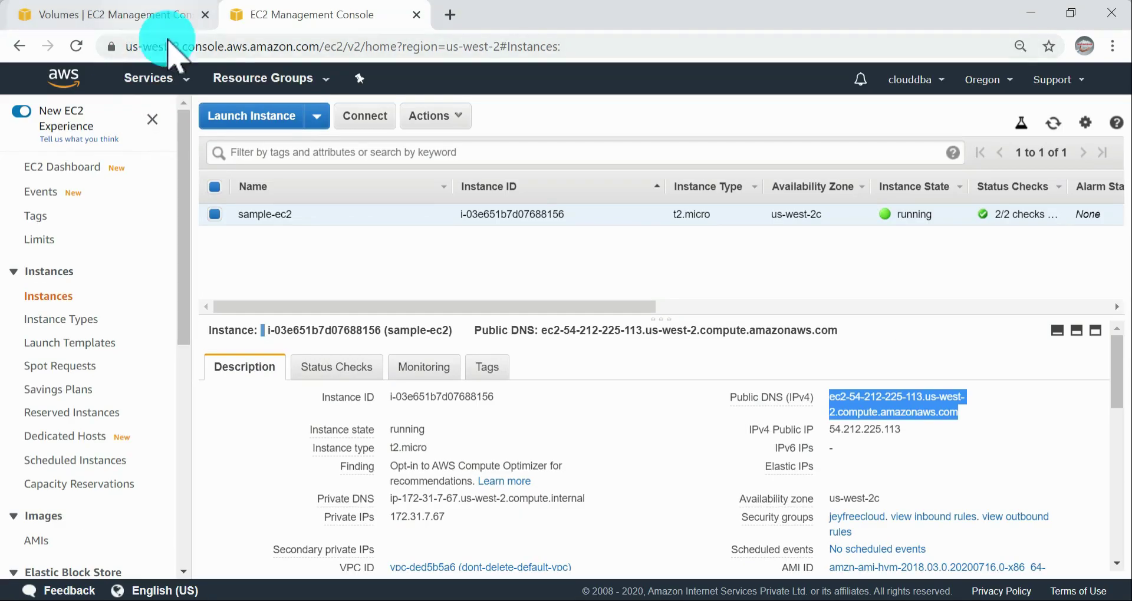
{"action": "scroll", "coordinate": [62, 449], "scroll_direction": "down", "scroll_amount": 5}
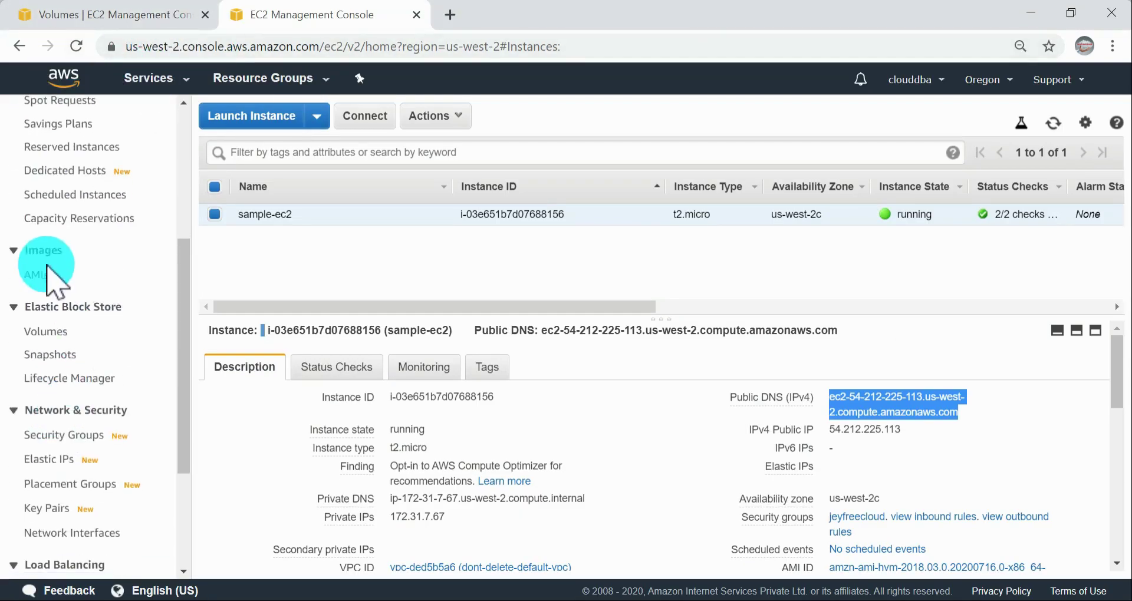
{"action": "left_click", "coordinate": [56, 332]}
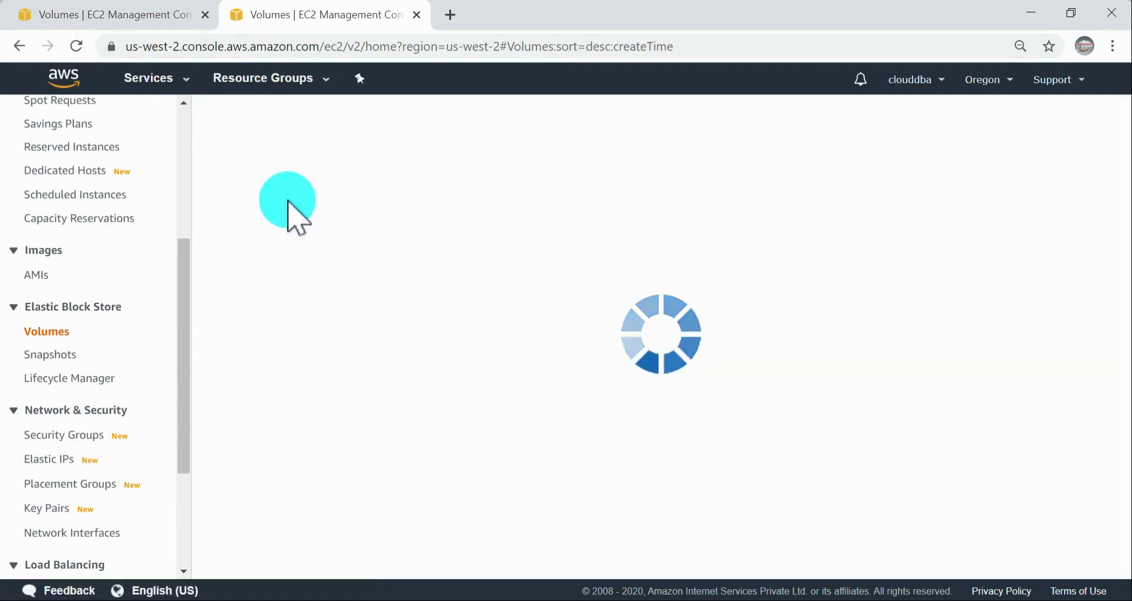
{"action": "left_click", "coordinate": [254, 119]}
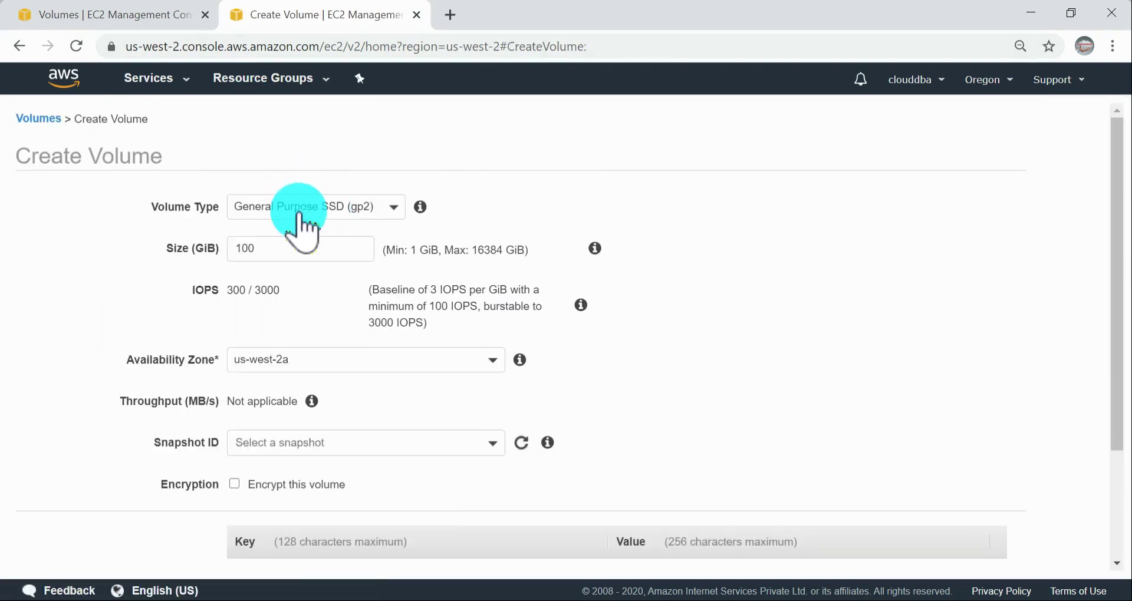
Step: Choose General Purpose SSD (gp2) as the volume type and set the size to 1 GiB
{"action": "left_click", "coordinate": [342, 216]}
{"action": "key", "text": "alt+Tab"}
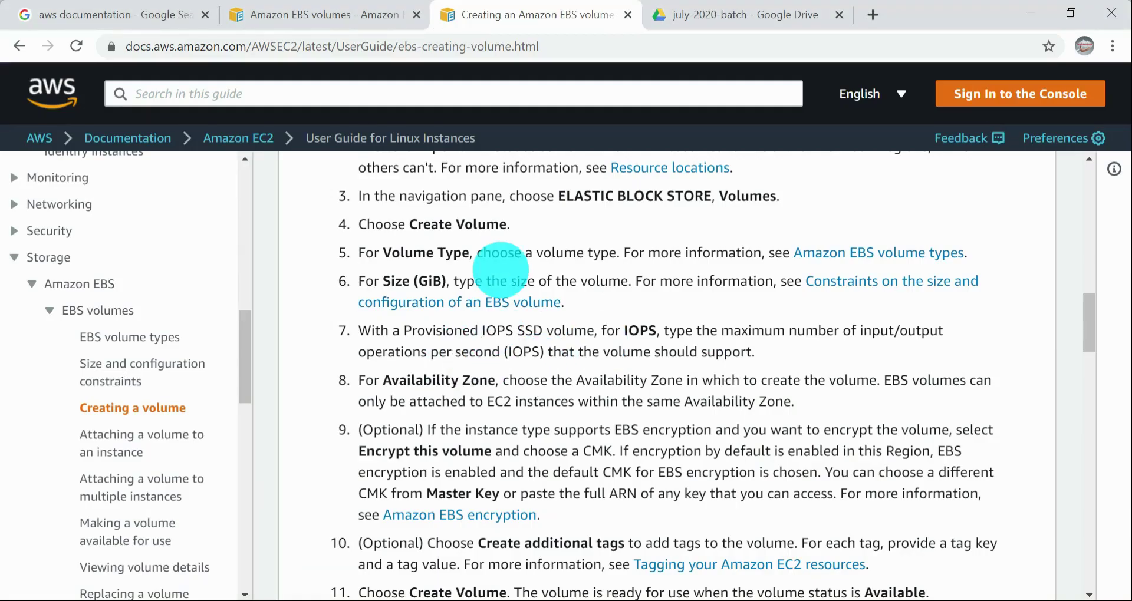
{"action": "key", "text": "alt+Tab"}
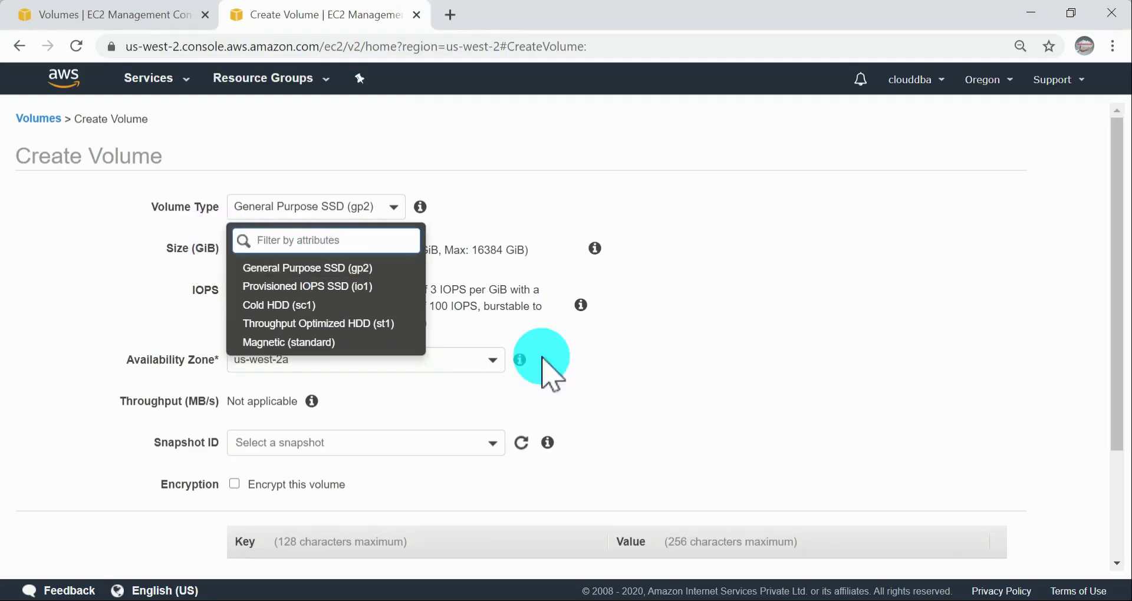
{"action": "left_click", "coordinate": [324, 266]}
{"action": "key", "text": "BackSpace"}
{"action": "key", "text": "BackSpace"}
{"action": "key", "text": "BackSpace"}
{"action": "type", "text": "1"}
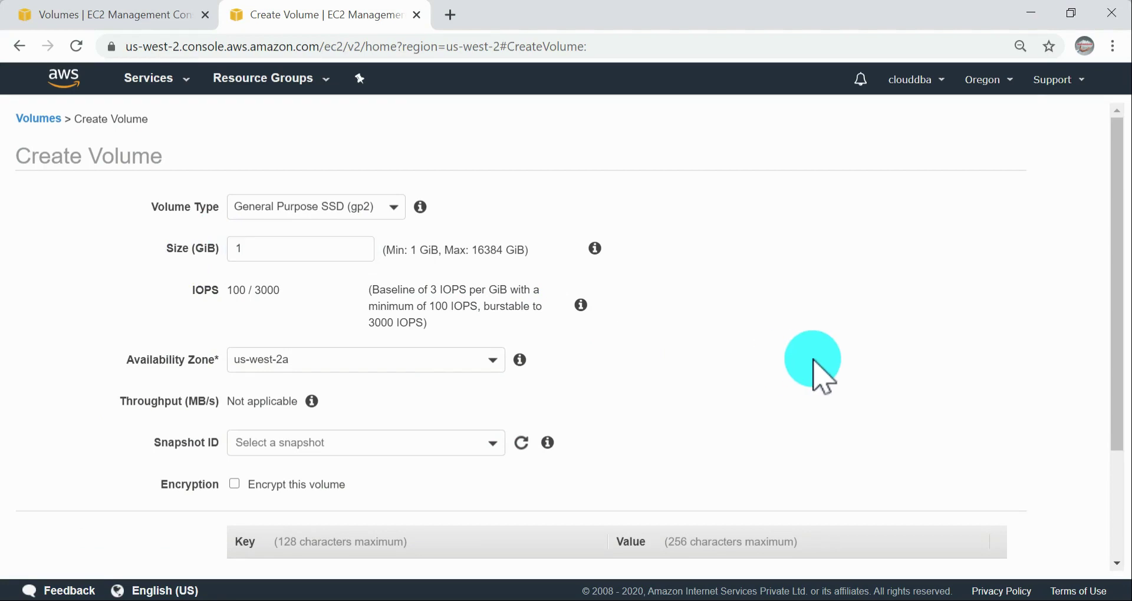
Step: Check the guide's step on Provisioned IOPS volumes and change the new volume's type to Provisioned IOPS SSD (io1)
{"action": "key", "text": "alt+Tab"}
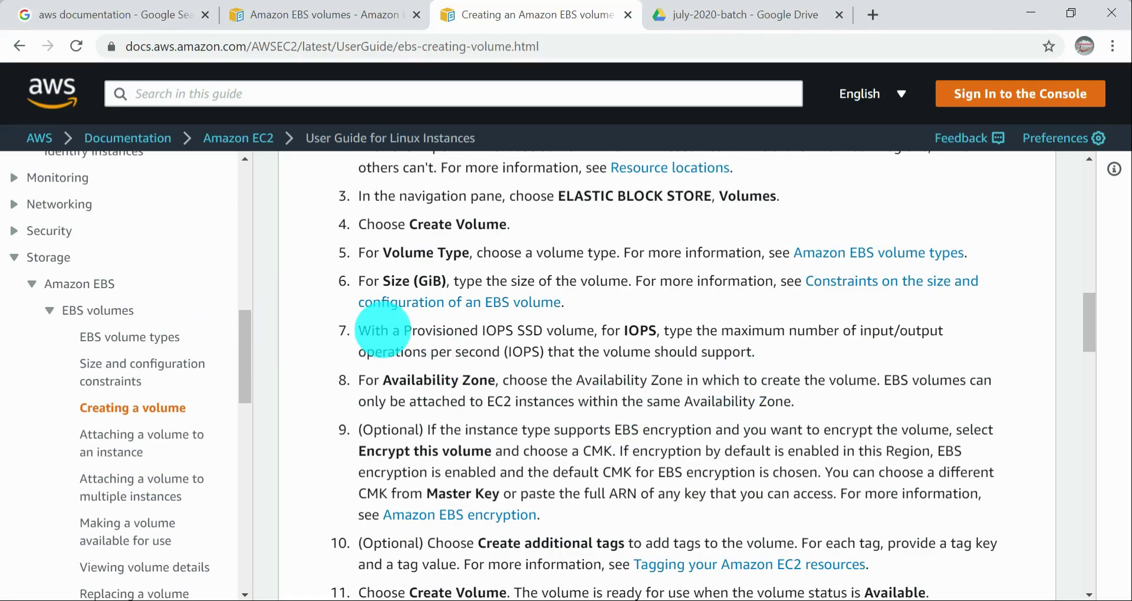
{"action": "left_click_drag", "start_coordinate": [390, 332], "coordinate": [621, 336]}
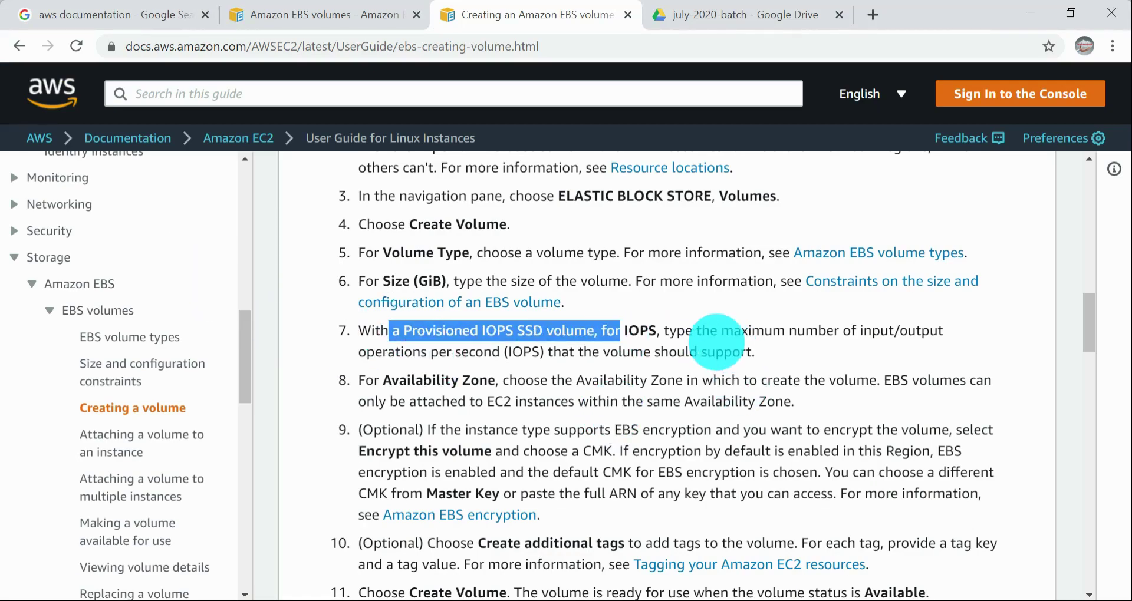
{"action": "left_click_drag", "start_coordinate": [696, 341], "coordinate": [796, 339]}
{"action": "key", "text": "alt+Tab"}
{"action": "double_click", "coordinate": [335, 258]}
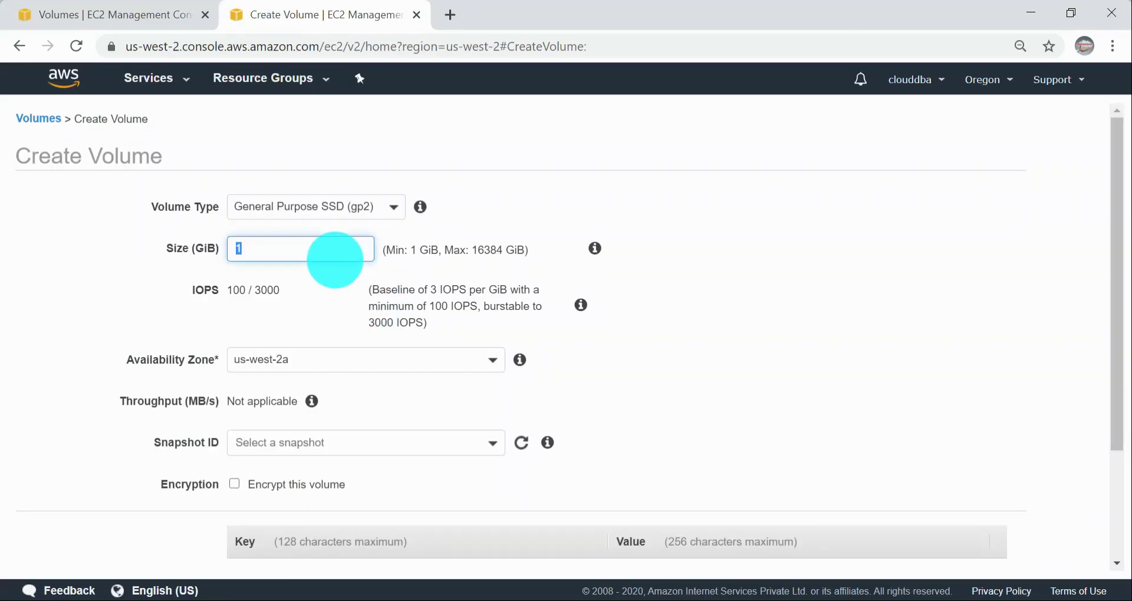
{"action": "left_click", "coordinate": [366, 207]}
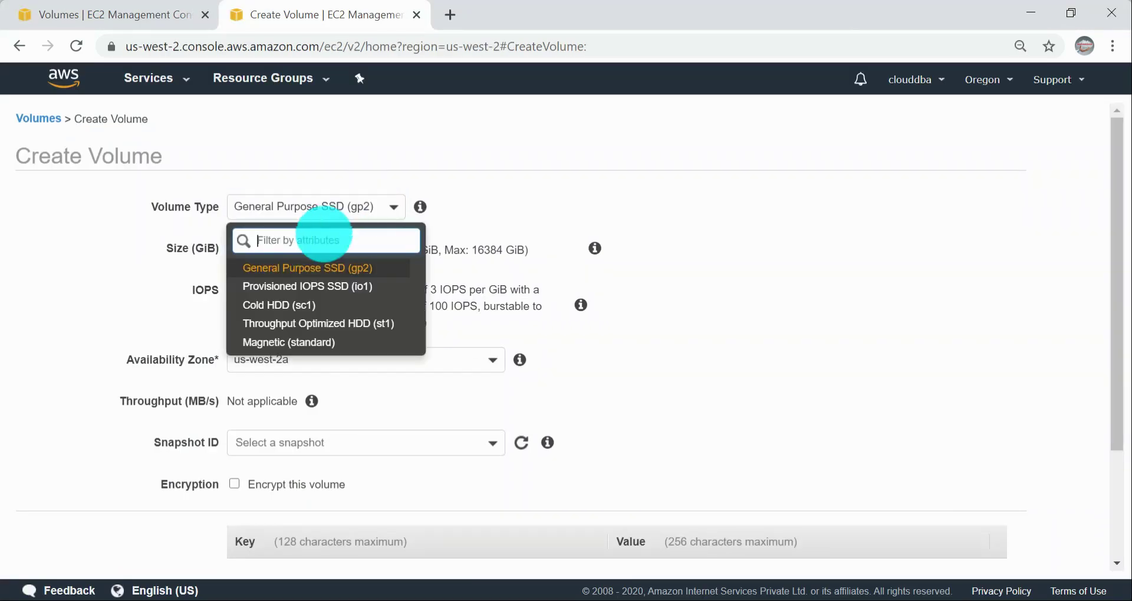
{"action": "left_click", "coordinate": [319, 284]}
Step: Try 1000 IOPS on the io1 volume with a size of 4 GiB, then reduce the value to 100
{"action": "left_click_drag", "start_coordinate": [303, 295], "coordinate": [144, 273]}
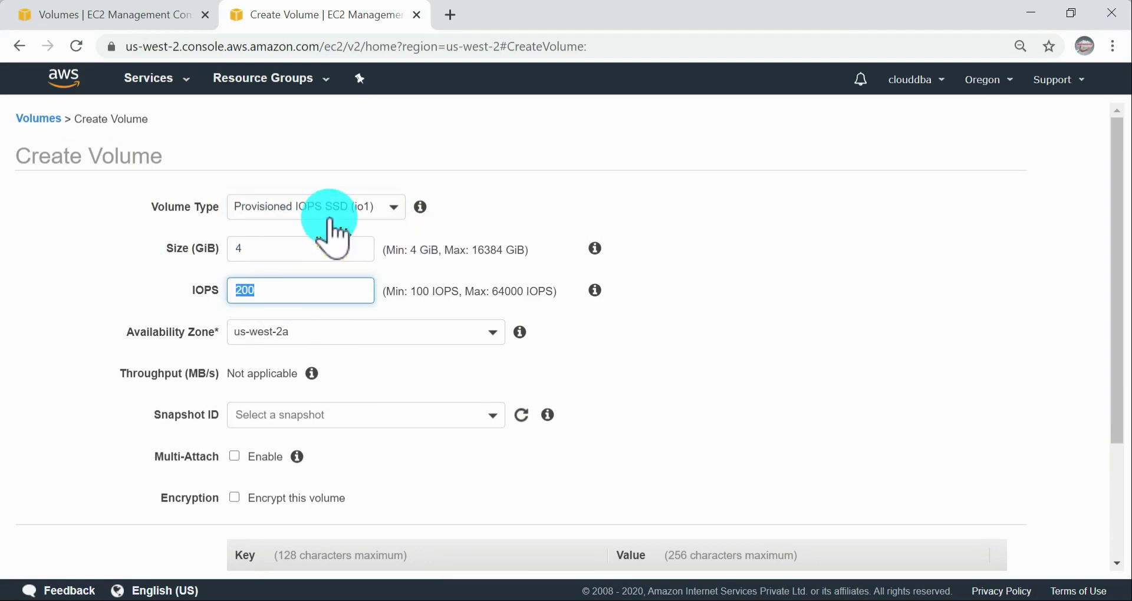
{"action": "type", "text": "1"}
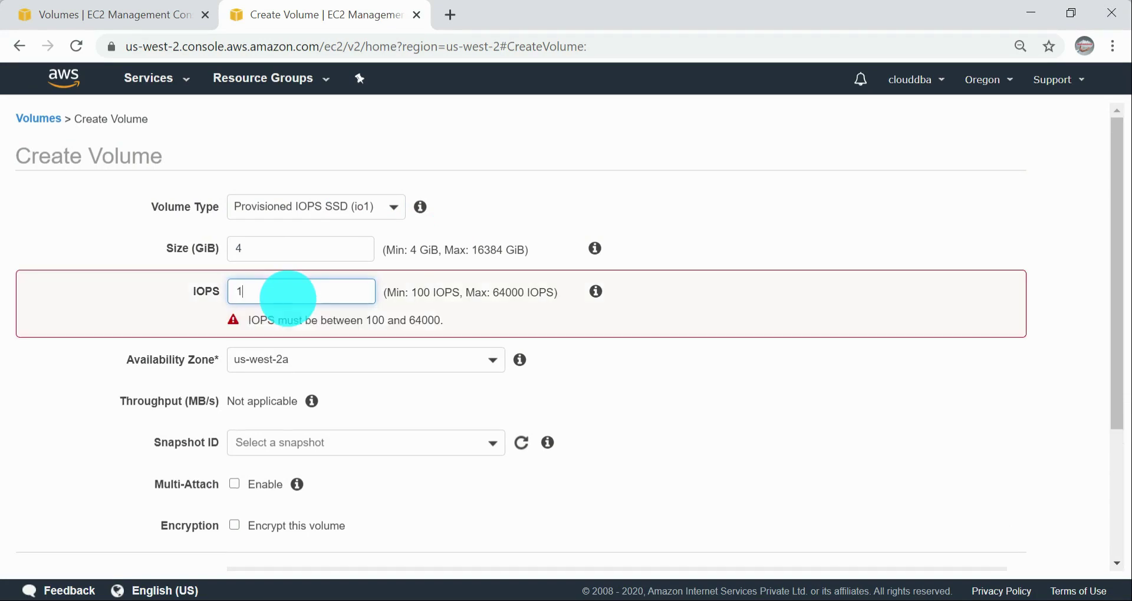
{"action": "type", "text": "00"}
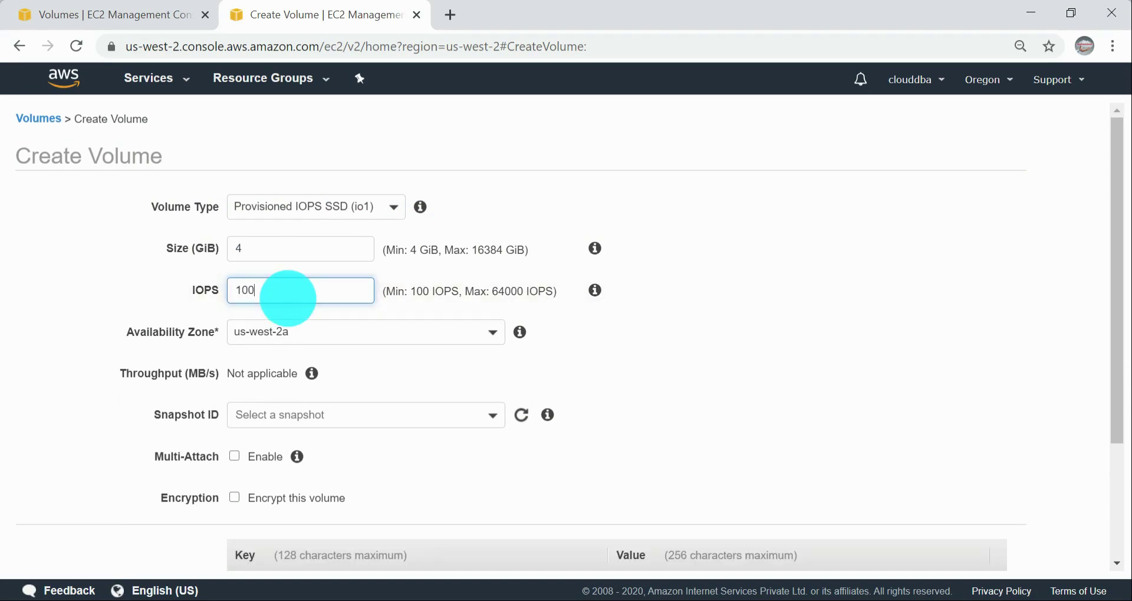
{"action": "type", "text": "0"}
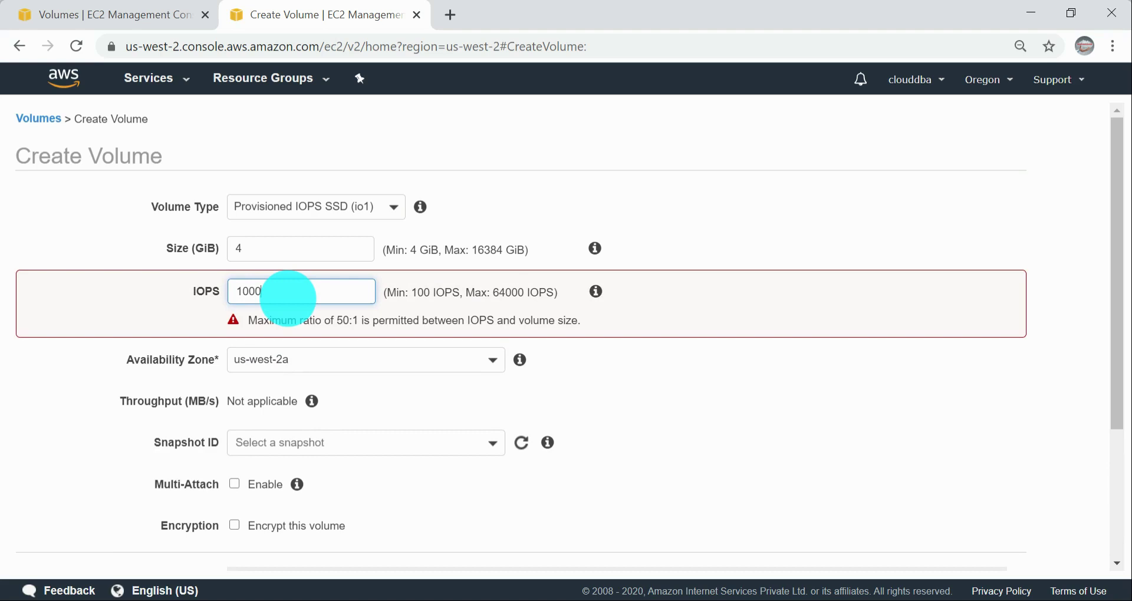
{"action": "key", "text": "BackSpace"}
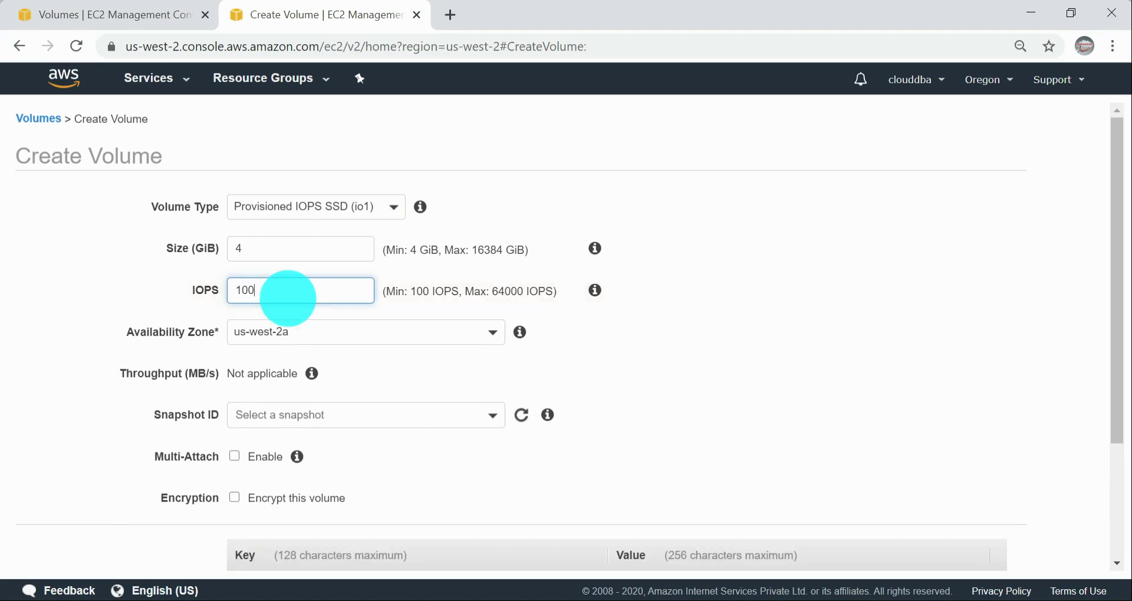
Step: Set the io1 volume's size to 100 GiB, try 1000 and then 4000 IOPS, and view the explanation of the IOPS limits
{"action": "double_click", "coordinate": [308, 242]}
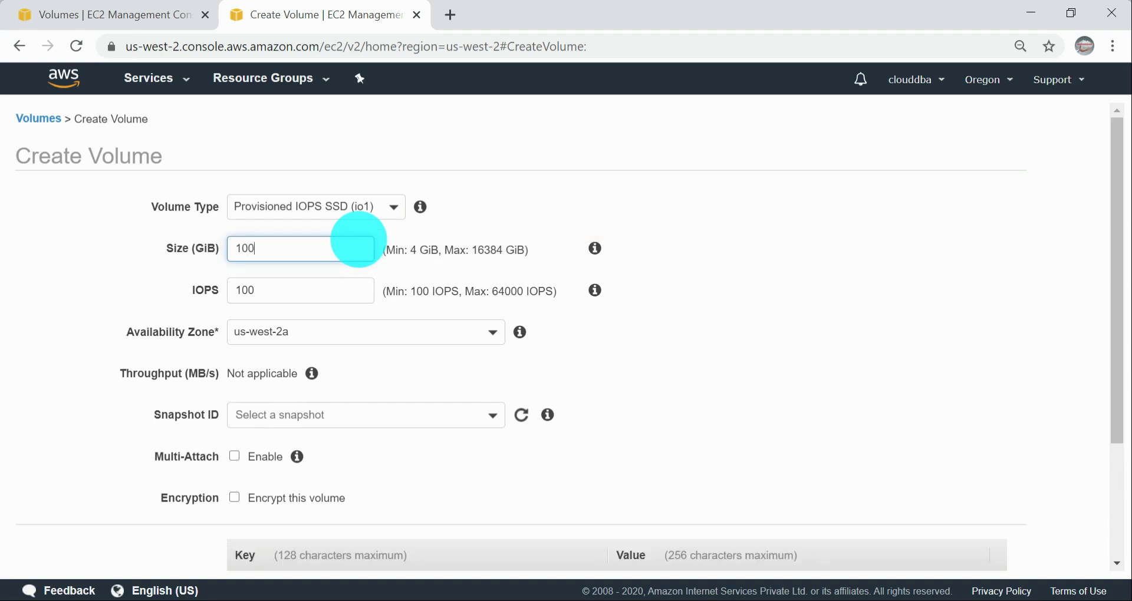
{"action": "double_click", "coordinate": [298, 282]}
{"action": "type", "text": "1000"}
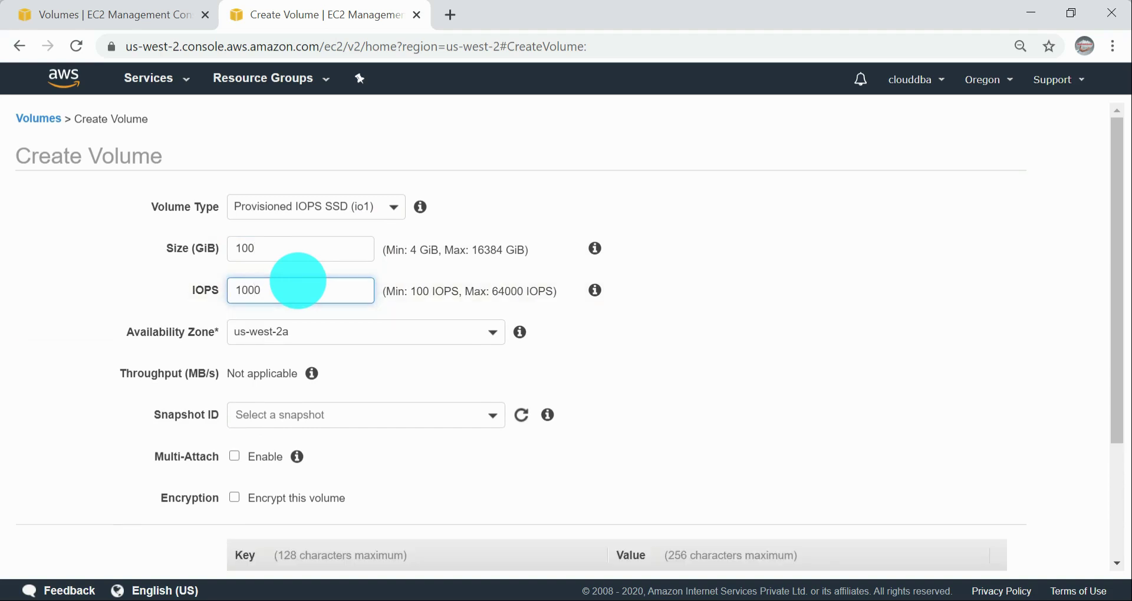
{"action": "key", "text": "BackSpace"}
{"action": "key", "text": "BackSpace"}
{"action": "key", "text": "BackSpace"}
{"action": "key", "text": "BackSpace"}
{"action": "type", "text": "400"}
{"action": "left_click_drag", "start_coordinate": [493, 290], "coordinate": [590, 303]}
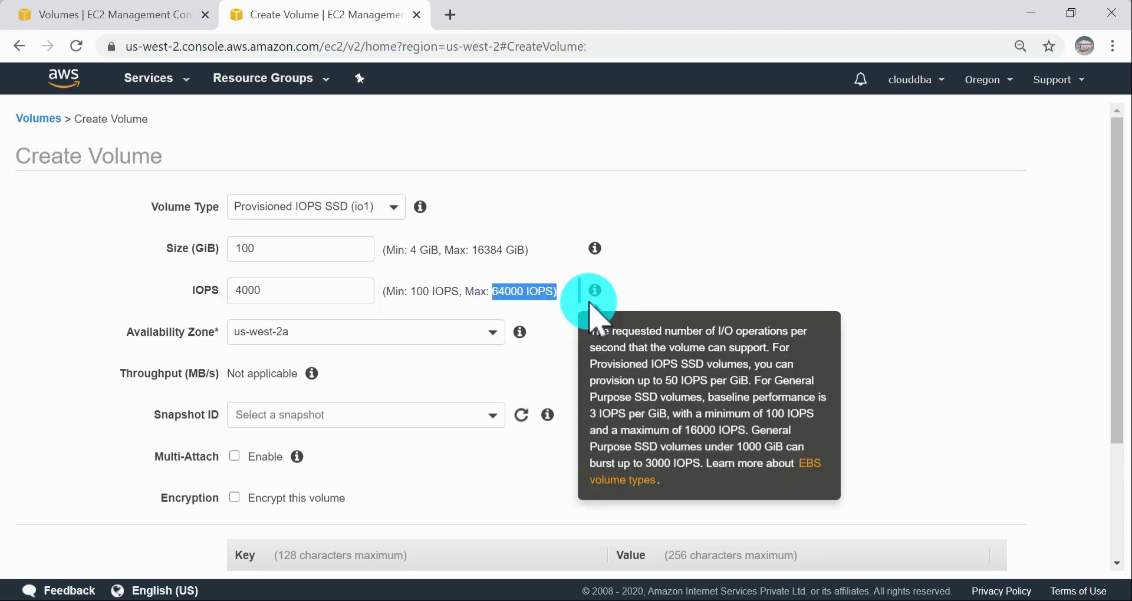
{"action": "left_click", "coordinate": [715, 349]}
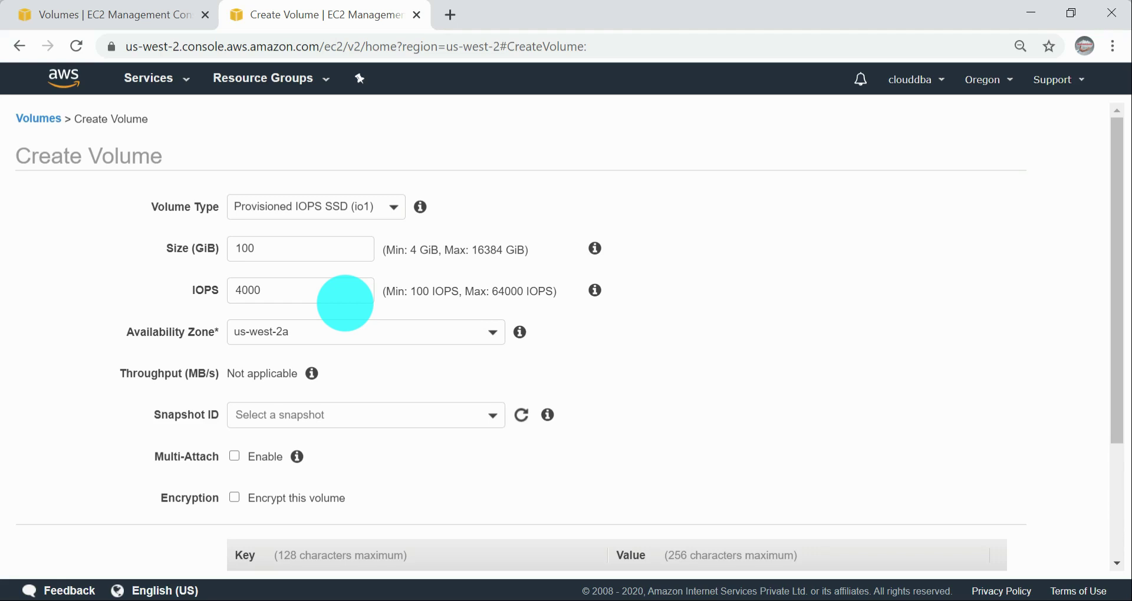
Step: Set the volume type back to General Purpose SSD (gp2) with a size of 1 GiB and check its IOPS
{"action": "double_click", "coordinate": [273, 290]}
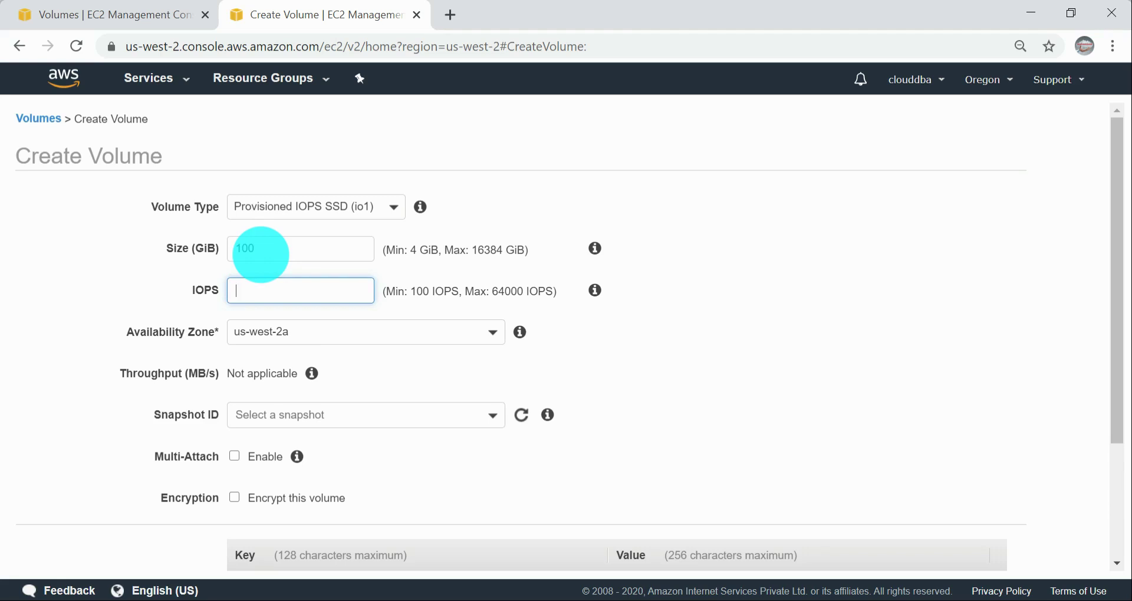
{"action": "left_click", "coordinate": [369, 224]}
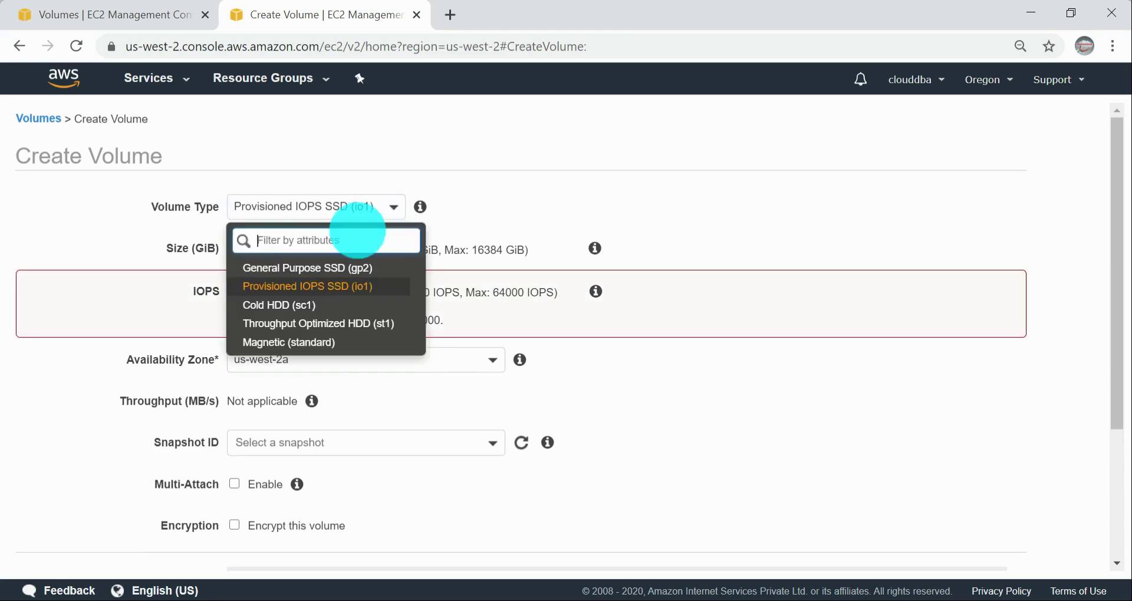
{"action": "left_click", "coordinate": [295, 268]}
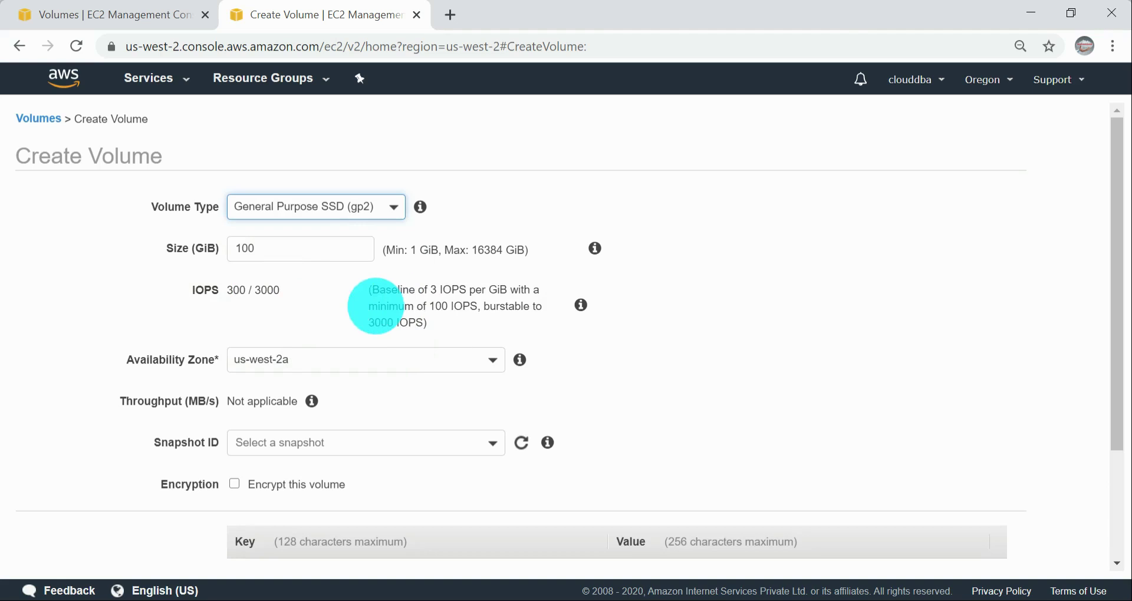
{"action": "double_click", "coordinate": [253, 247]}
{"action": "type", "text": "1"}
{"action": "left_click", "coordinate": [785, 304]}
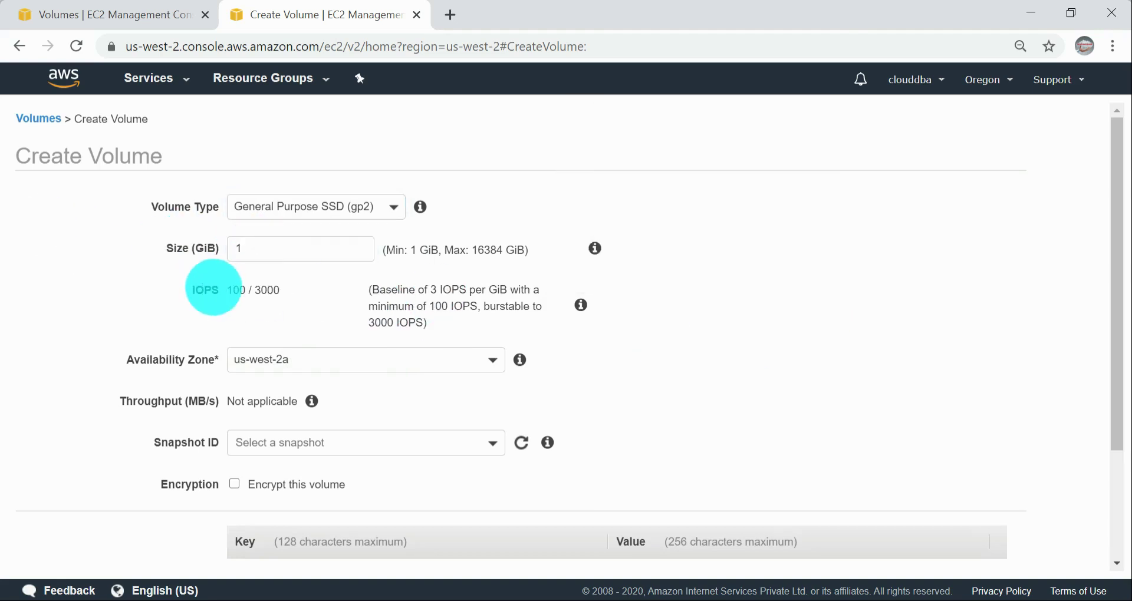
{"action": "left_click_drag", "start_coordinate": [224, 291], "coordinate": [295, 313]}
{"action": "left_click", "coordinate": [215, 291]}
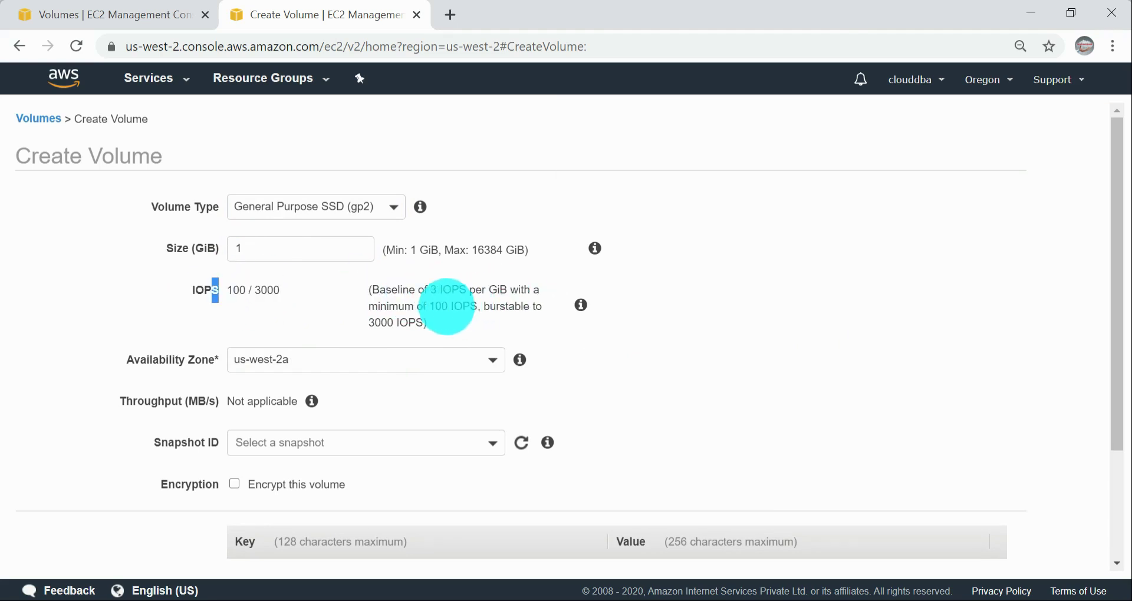
Step: Read the baseline and burst IOPS rule shown for the 1 GiB General Purpose SSD volume
{"action": "left_click_drag", "start_coordinate": [377, 290], "coordinate": [476, 306]}
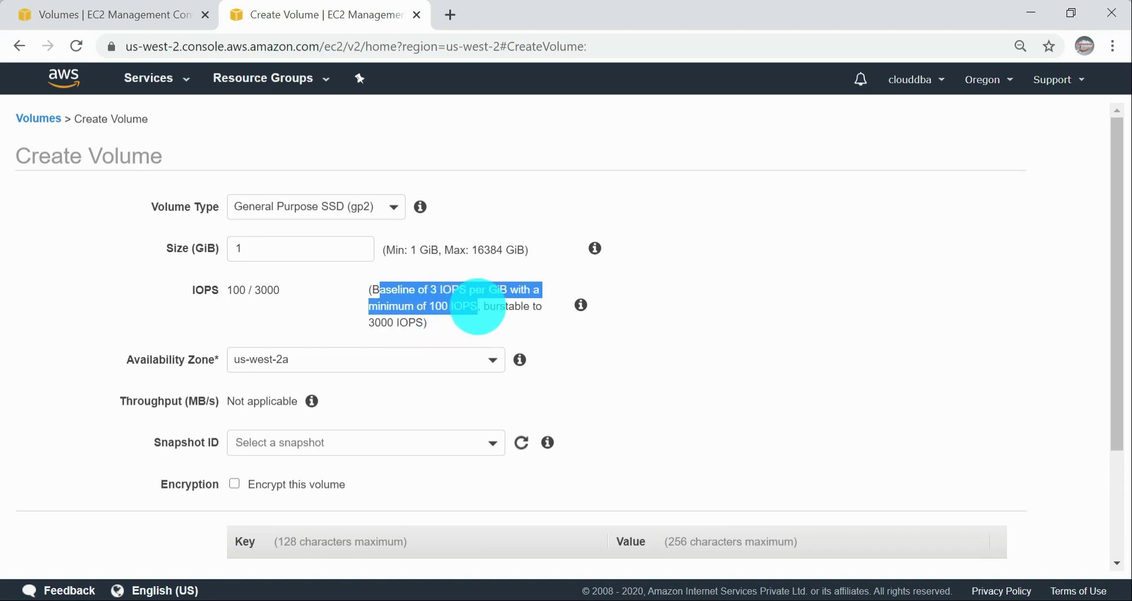
{"action": "left_click", "coordinate": [452, 320]}
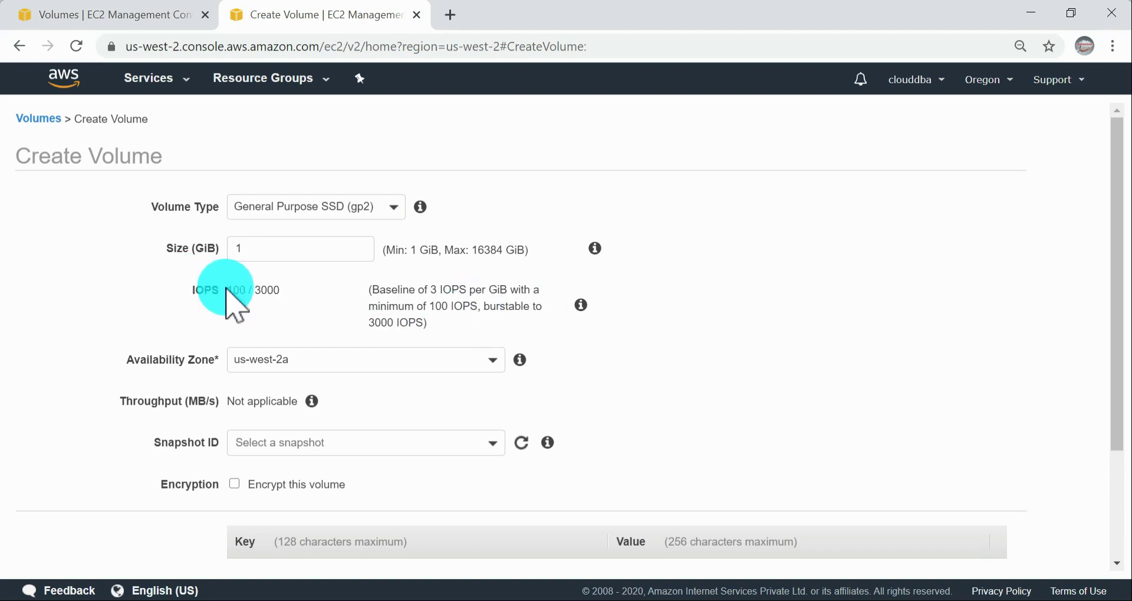
{"action": "left_click_drag", "start_coordinate": [255, 292], "coordinate": [372, 290]}
{"action": "left_click", "coordinate": [447, 291]}
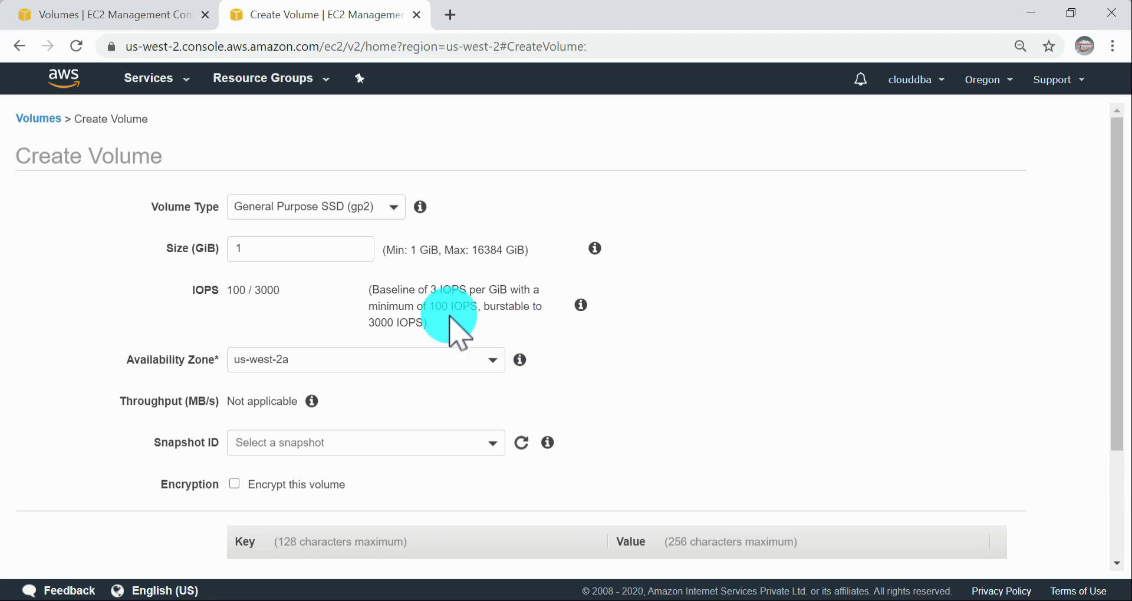
{"action": "mouse_move", "coordinate": [227, 288]}
{"action": "left_mouse_down"}
{"action": "mouse_move", "coordinate": [258, 283]}
{"action": "mouse_move", "coordinate": [239, 285]}
{"action": "left_mouse_up"}
Step: Try a size of 10 GiB and then 100 GiB for the General Purpose SSD volume
{"action": "left_click", "coordinate": [288, 246]}
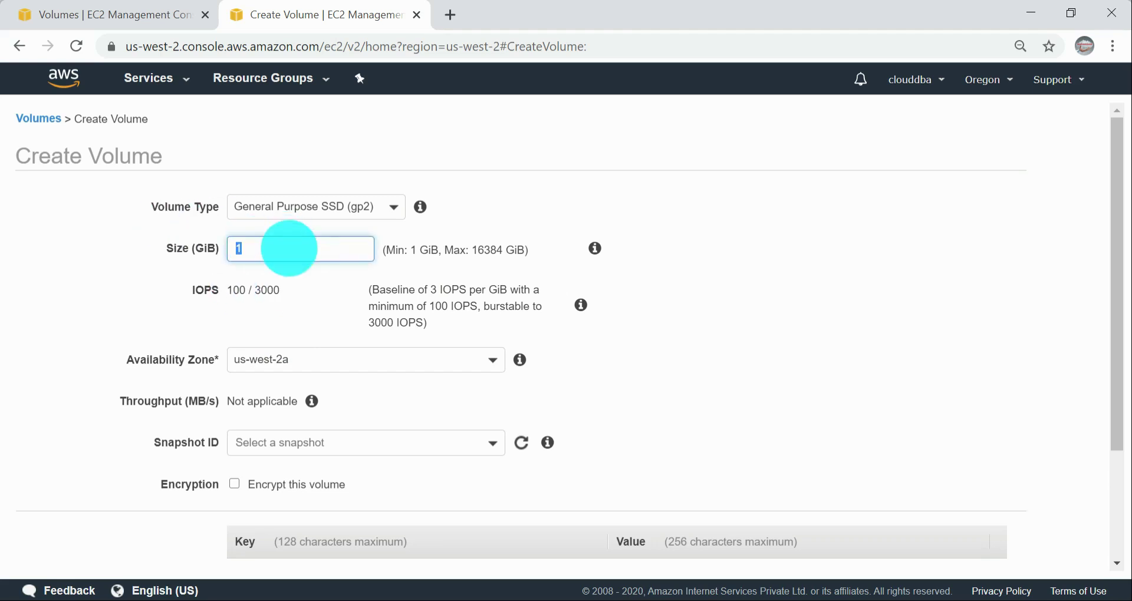
{"action": "type", "text": "0"}
{"action": "left_click", "coordinate": [348, 319]}
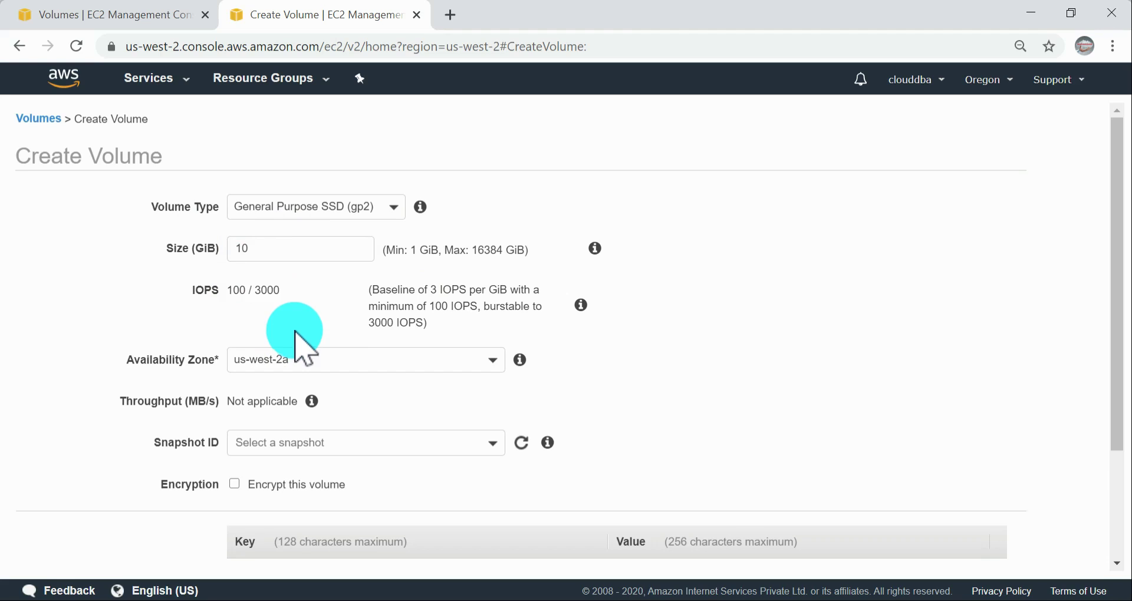
{"action": "left_click_drag", "start_coordinate": [273, 252], "coordinate": [160, 231]}
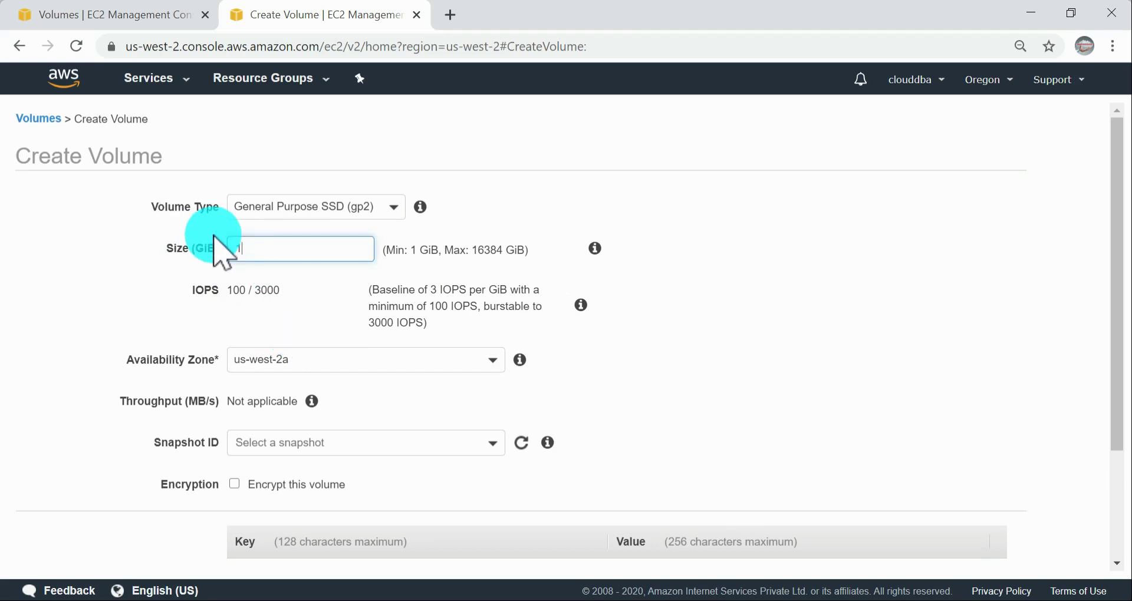
{"action": "left_click", "coordinate": [711, 236]}
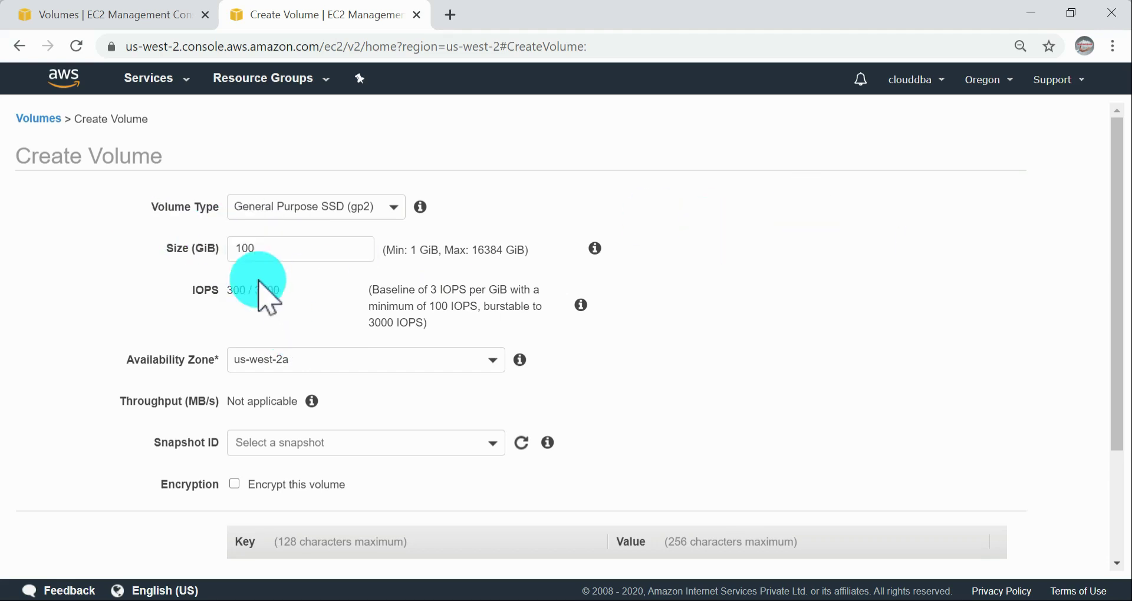
Step: Compare the IOPS of the 100 GiB gp2 volume with the per-GiB baseline and the minimum in its description
{"action": "left_click_drag", "start_coordinate": [240, 290], "coordinate": [189, 286]}
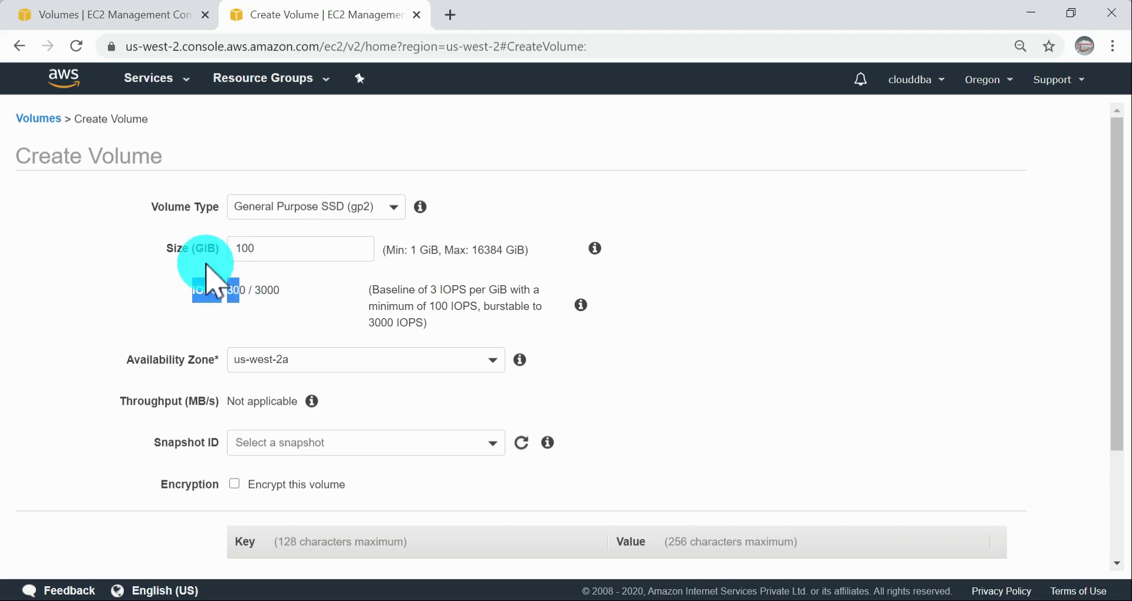
{"action": "double_click", "coordinate": [272, 248]}
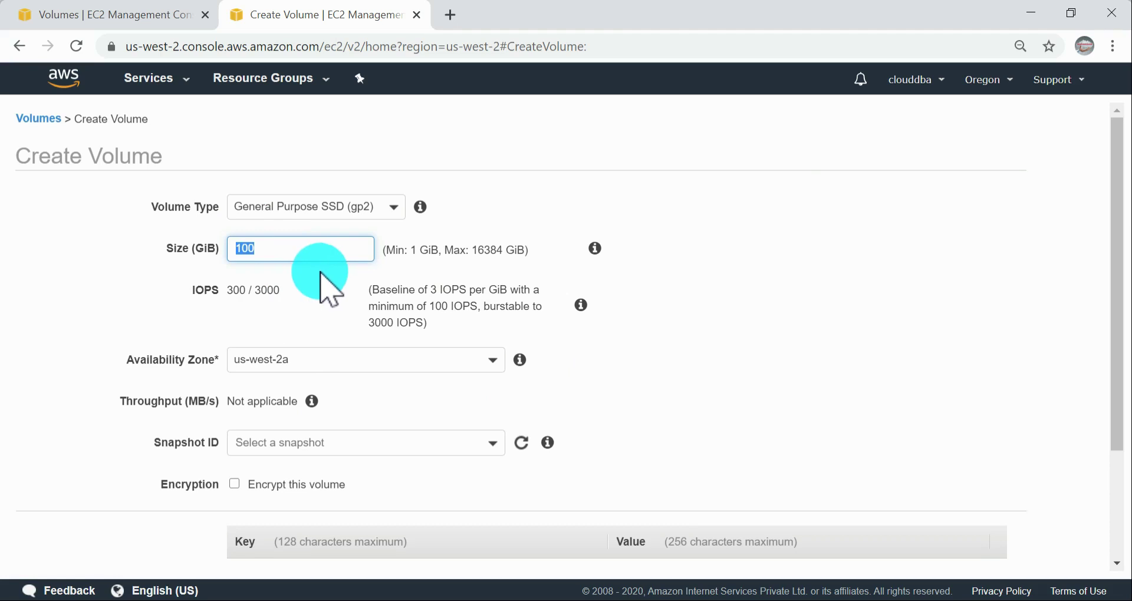
{"action": "left_click_drag", "start_coordinate": [429, 290], "coordinate": [505, 290]}
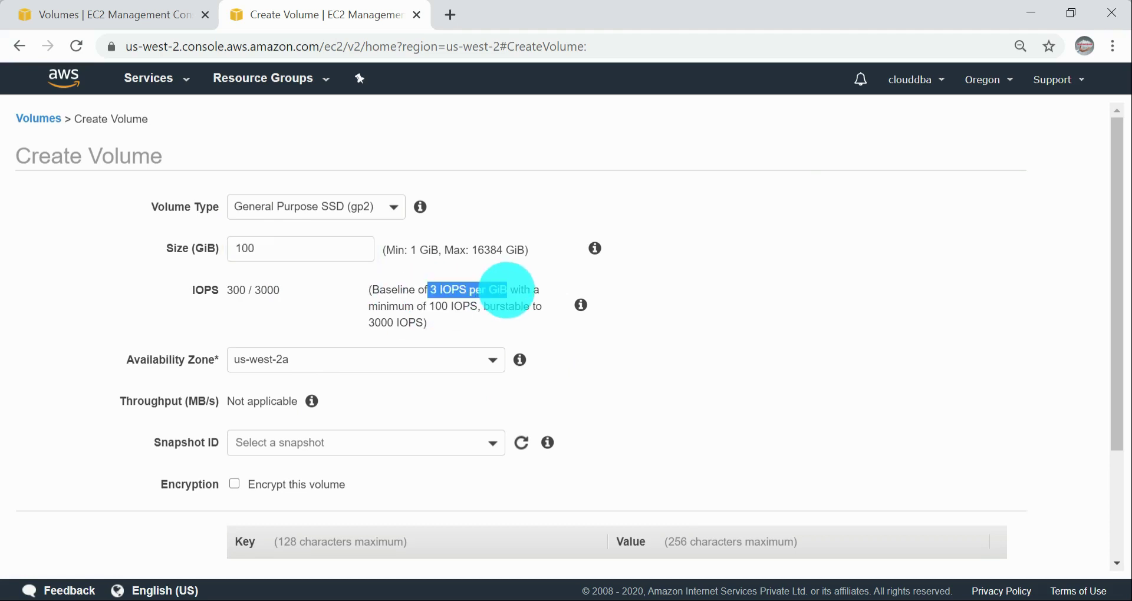
{"action": "double_click", "coordinate": [256, 248]}
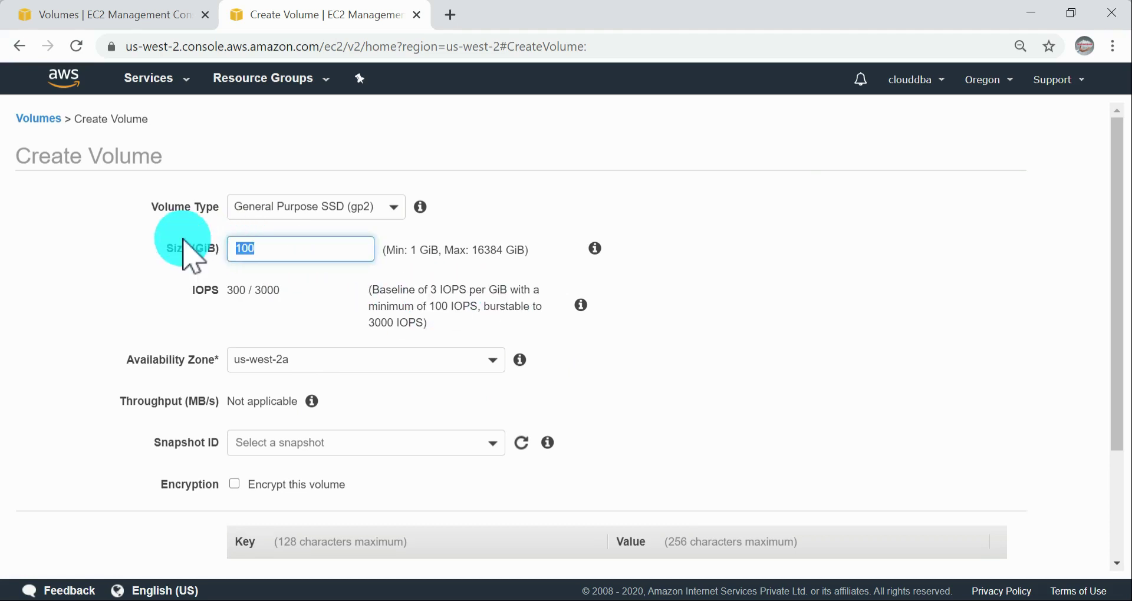
{"action": "left_click", "coordinate": [377, 323]}
{"action": "left_click_drag", "start_coordinate": [467, 290], "coordinate": [521, 290]}
{"action": "left_click_drag", "start_coordinate": [435, 306], "coordinate": [513, 308]}
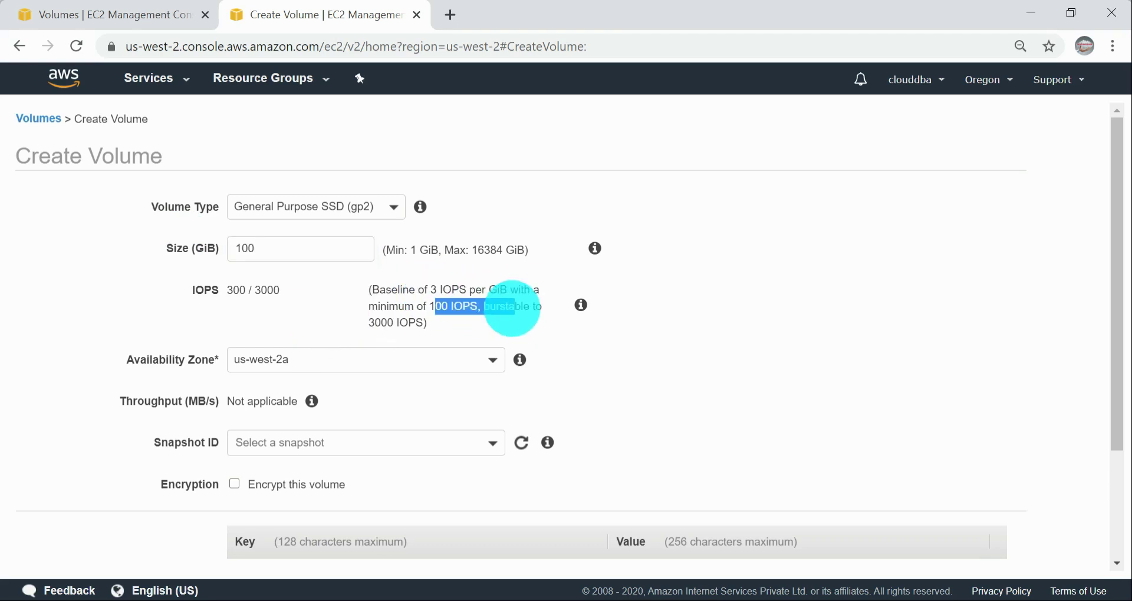
{"action": "left_click_drag", "start_coordinate": [255, 248], "coordinate": [207, 247]}
{"action": "left_click_drag", "start_coordinate": [223, 290], "coordinate": [255, 291]}
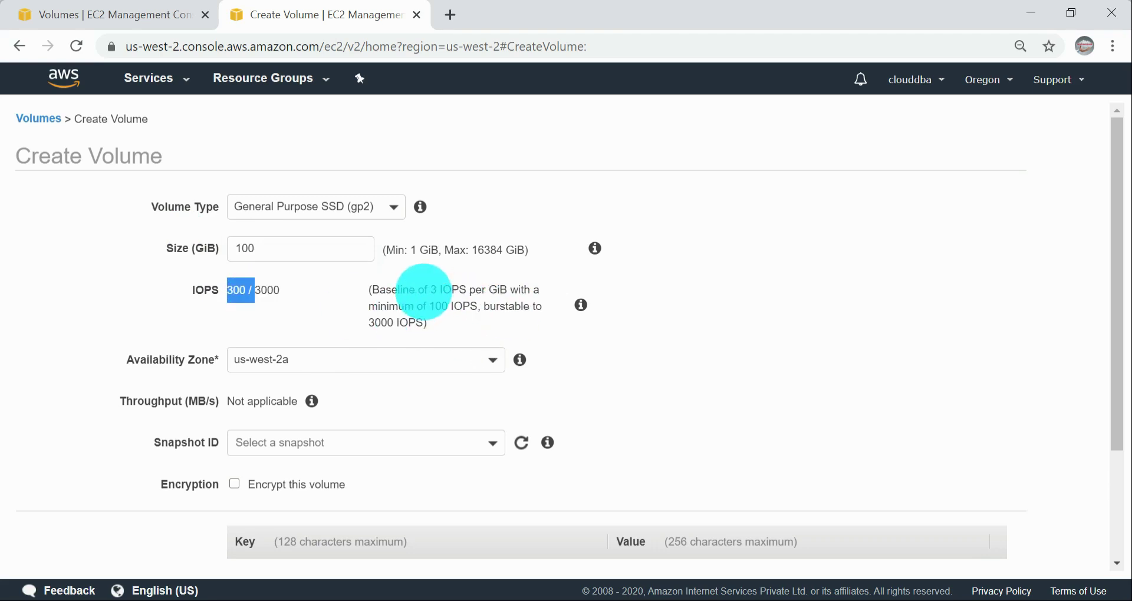
Step: Try a size of 1000 GiB for the gp2 volume, then set its size back to 1 GiB
{"action": "left_click_drag", "start_coordinate": [283, 245], "coordinate": [203, 250]}
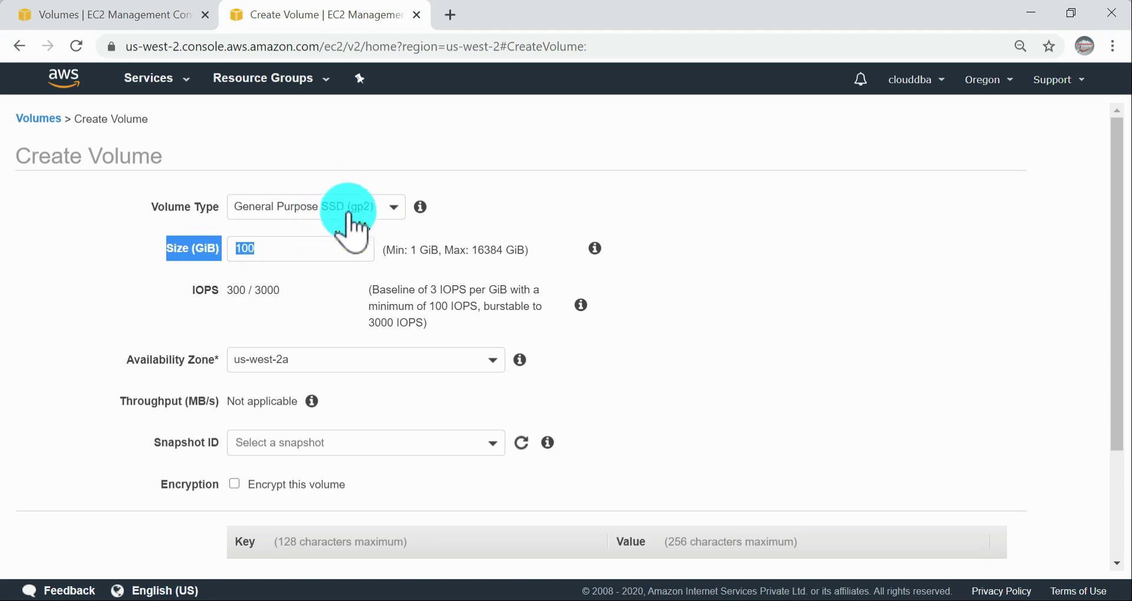
{"action": "left_click", "coordinate": [272, 293]}
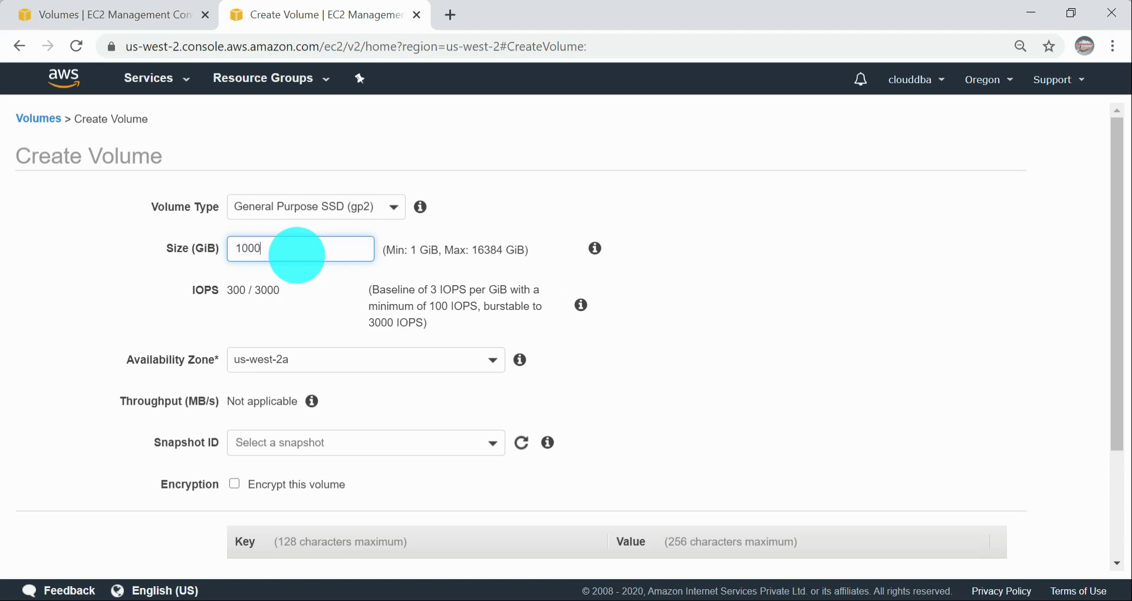
{"action": "left_click", "coordinate": [752, 321]}
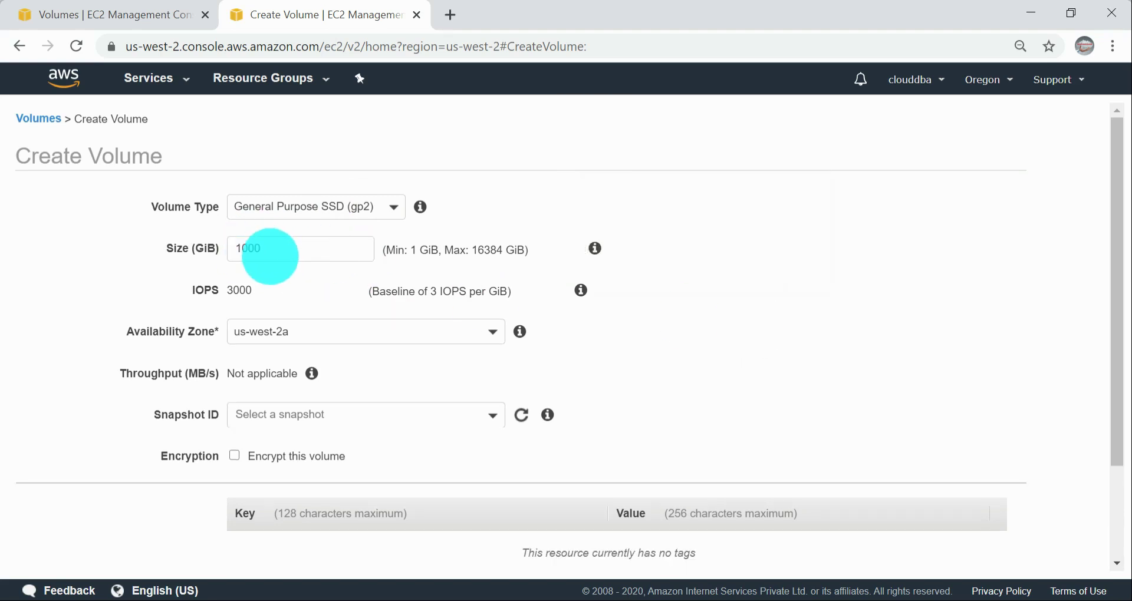
{"action": "left_click_drag", "start_coordinate": [288, 251], "coordinate": [224, 234]}
{"action": "type", "text": "1"}
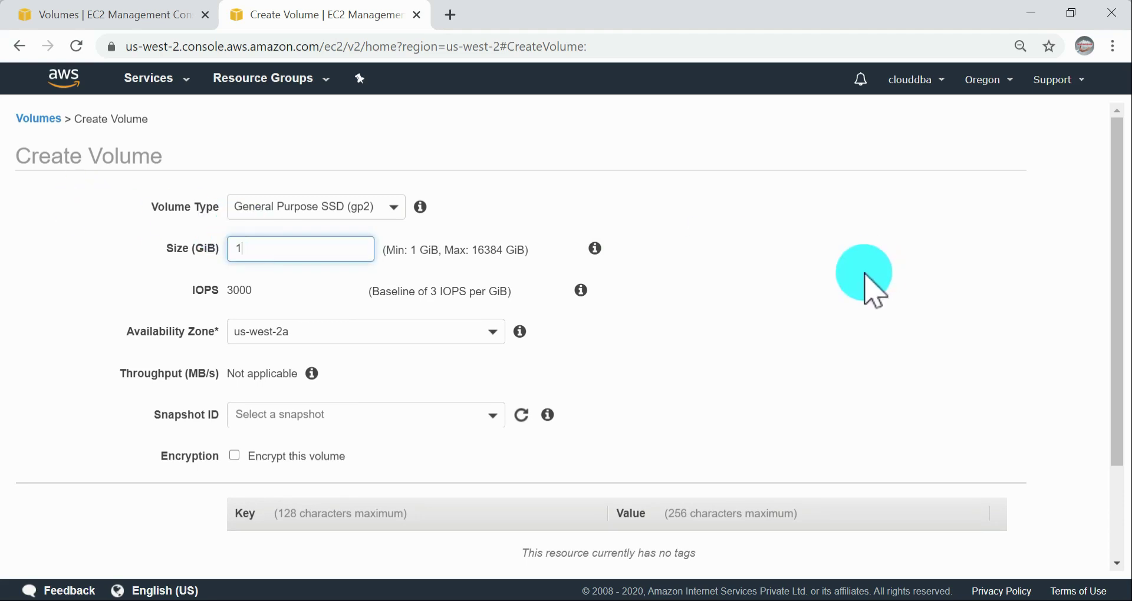
Step: Switch to the AWS guide and read the step on choosing the volume's Availability Zone
{"action": "key", "text": "alt+Tab"}
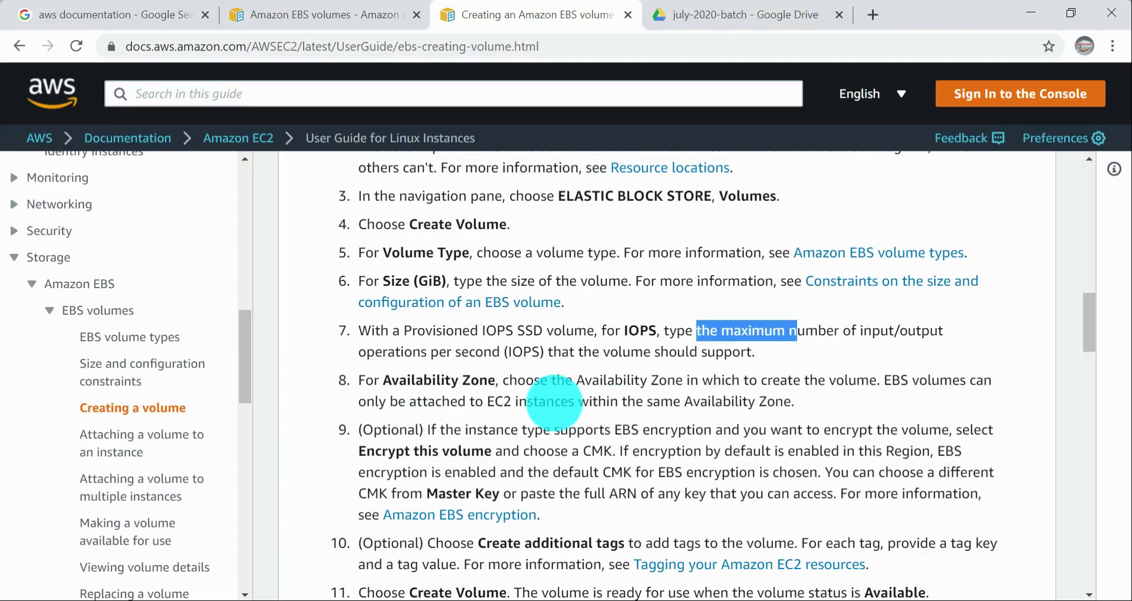
{"action": "left_click_drag", "start_coordinate": [405, 381], "coordinate": [613, 379]}
{"action": "left_click", "coordinate": [664, 388]}
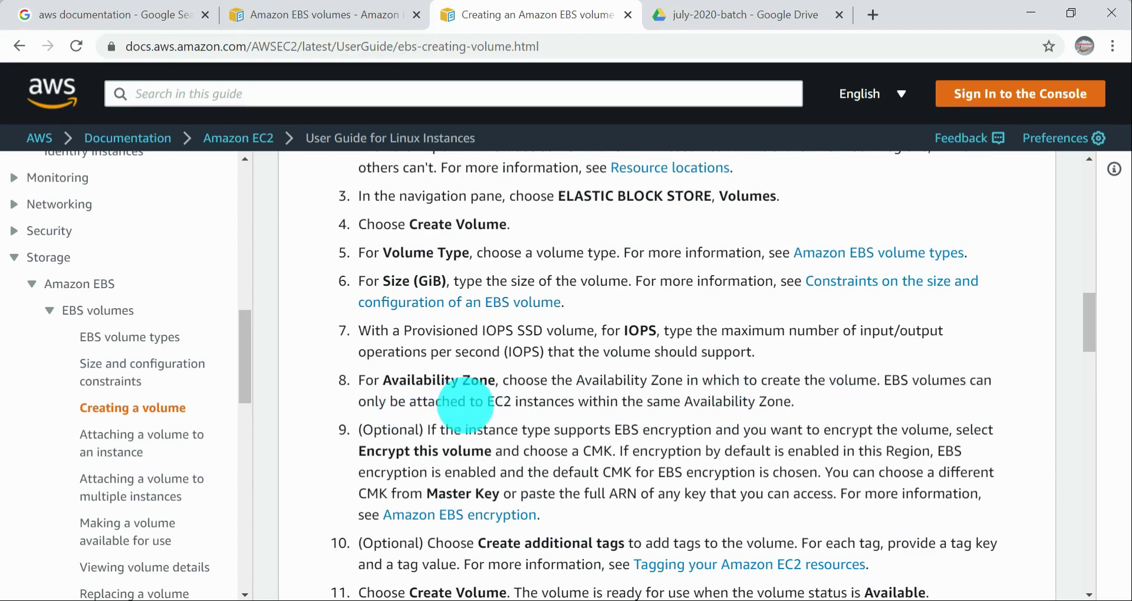
{"action": "left_click_drag", "start_coordinate": [672, 402], "coordinate": [774, 404]}
{"action": "left_click_drag", "start_coordinate": [578, 403], "coordinate": [744, 382]}
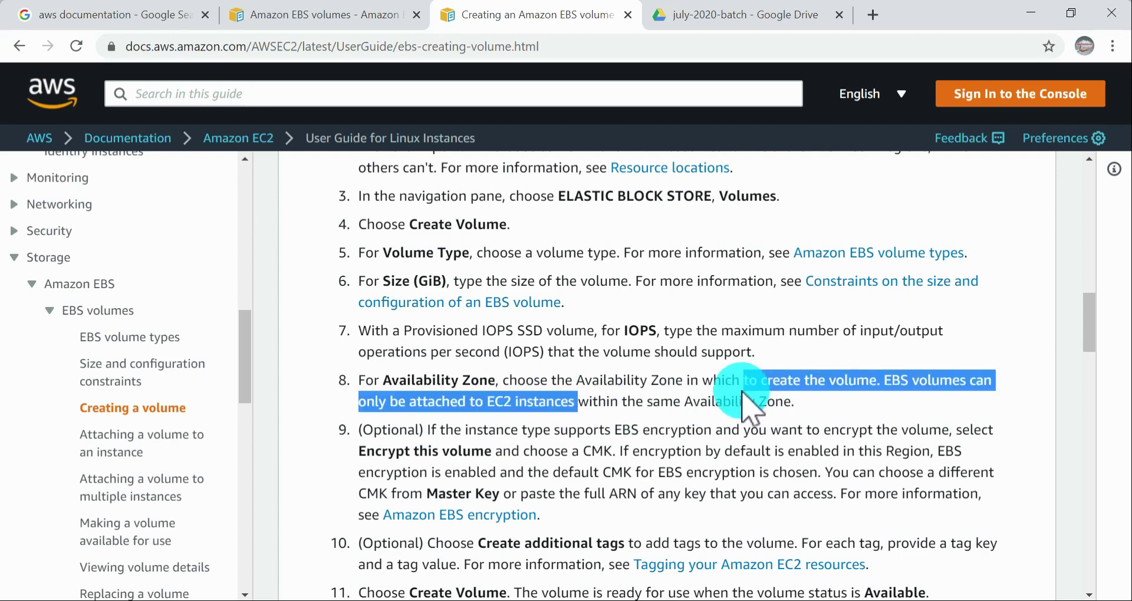
Step: View the availability zones offered for the new volume and recheck the guide's Availability Zone step
{"action": "key", "text": "alt+Tab"}
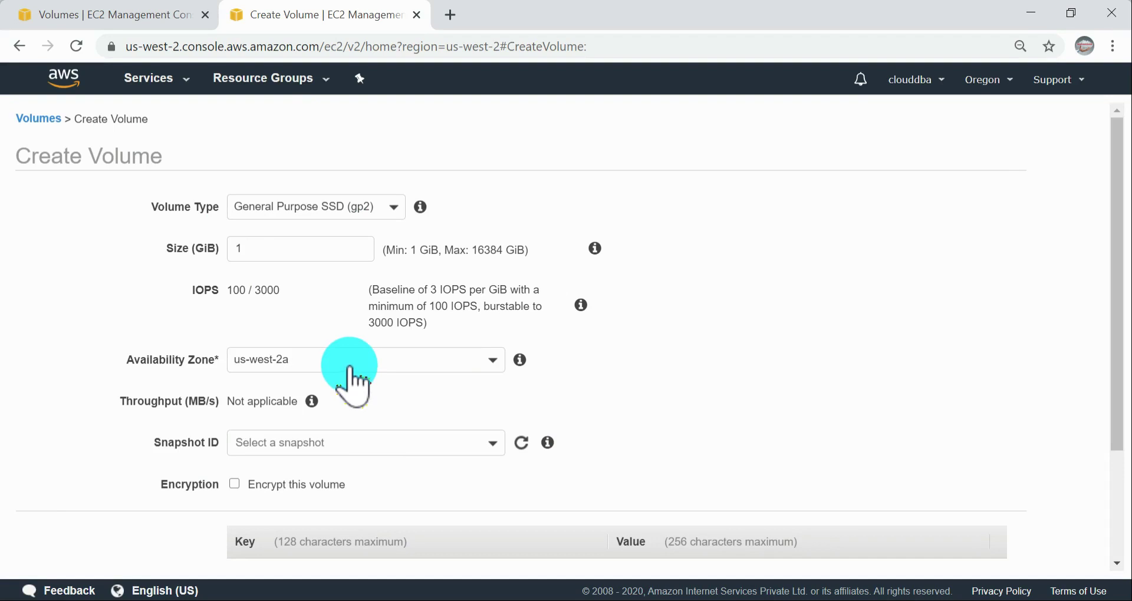
{"action": "left_click", "coordinate": [350, 368]}
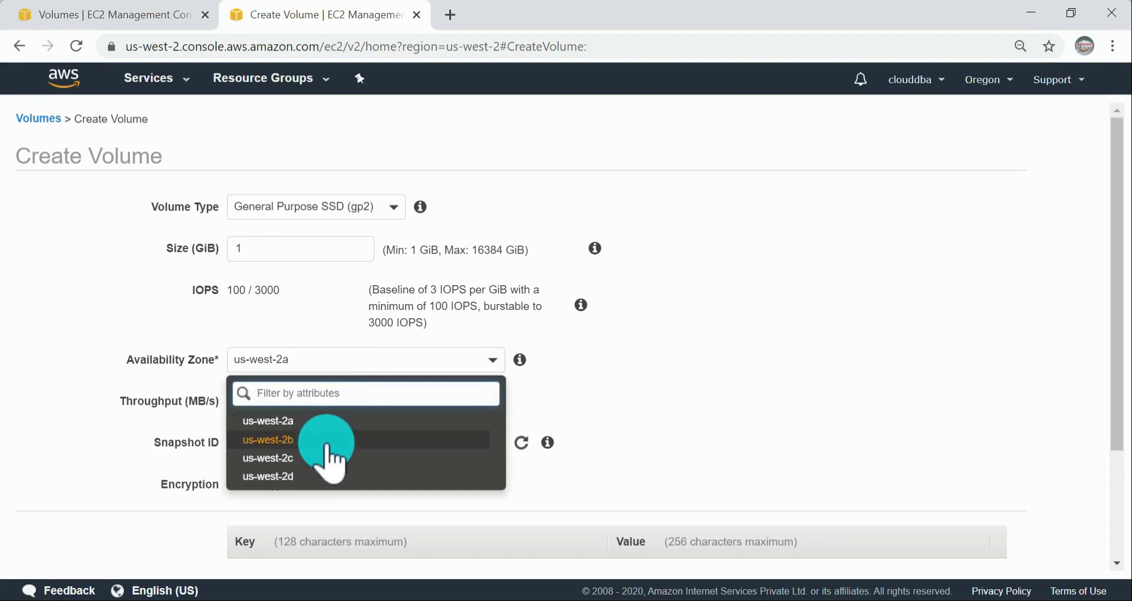
{"action": "left_click", "coordinate": [800, 394]}
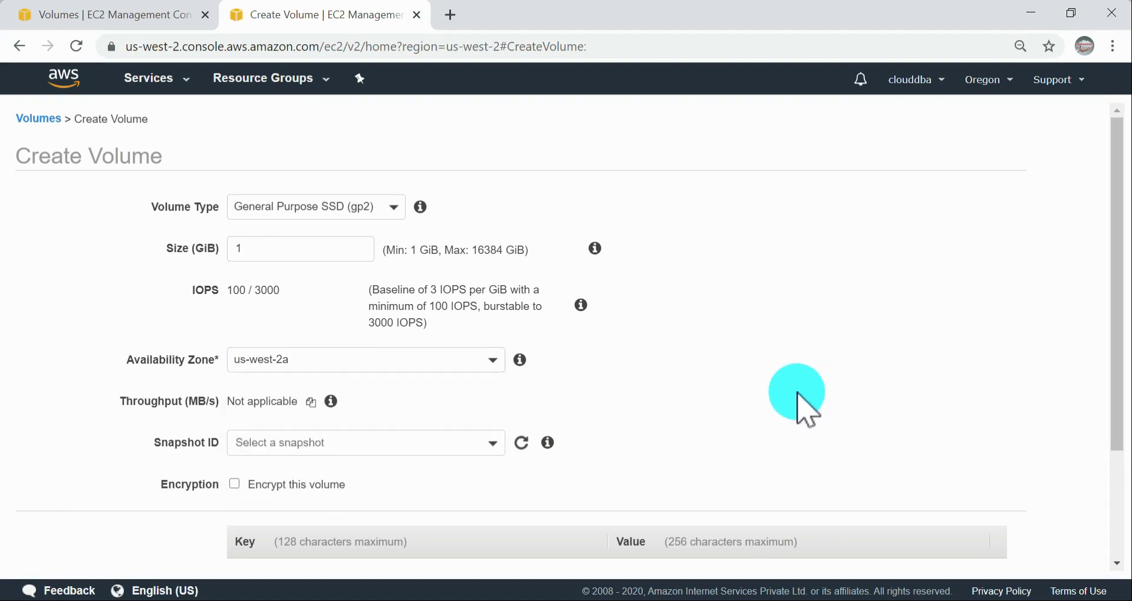
{"action": "key", "text": "alt+Tab"}
{"action": "left_click_drag", "start_coordinate": [711, 401], "coordinate": [417, 369]}
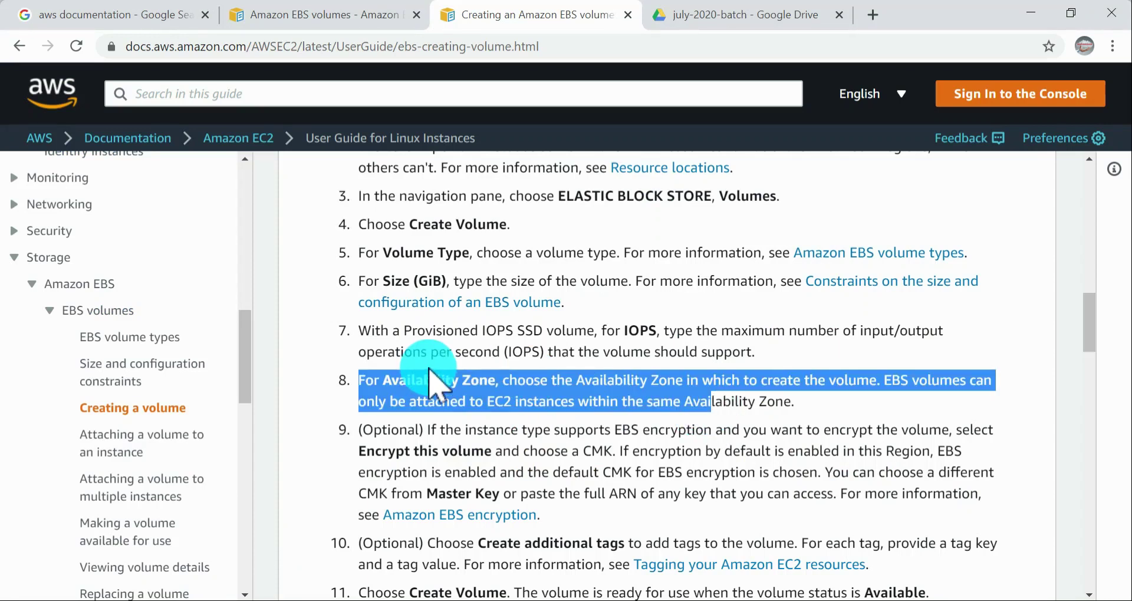
{"action": "scroll", "coordinate": [622, 371], "scroll_direction": "down", "scroll_amount": 1}
{"action": "key", "text": "alt+Tab"}
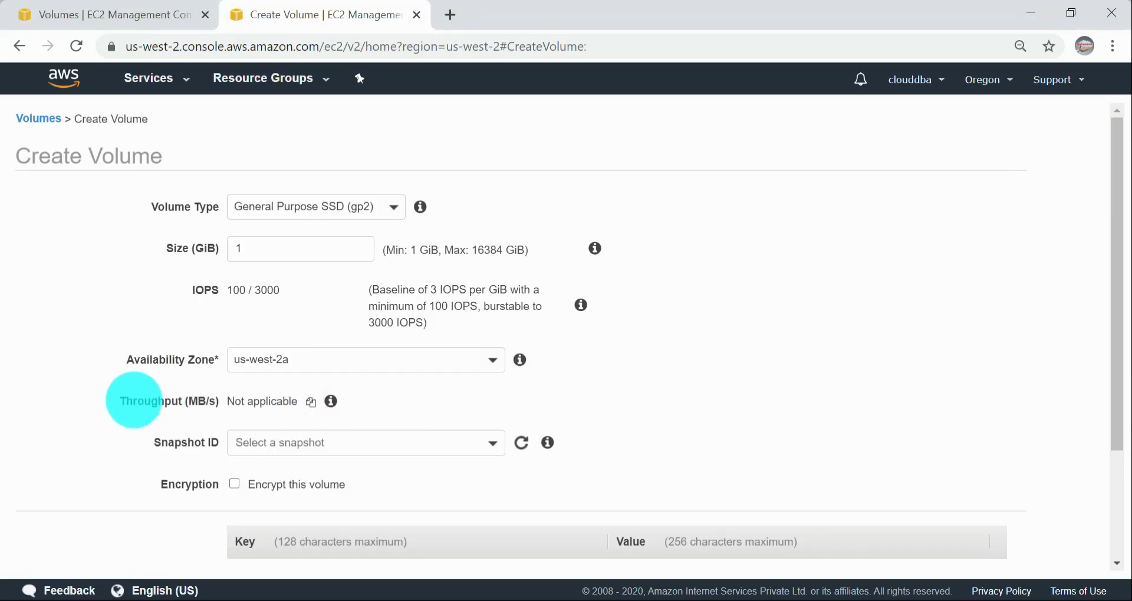
Step: Check the Throughput setting of the gp2 volume, and again with the type changed to Provisioned IOPS SSD (io1)
{"action": "left_click_drag", "start_coordinate": [126, 401], "coordinate": [220, 408]}
{"action": "left_click", "coordinate": [728, 414]}
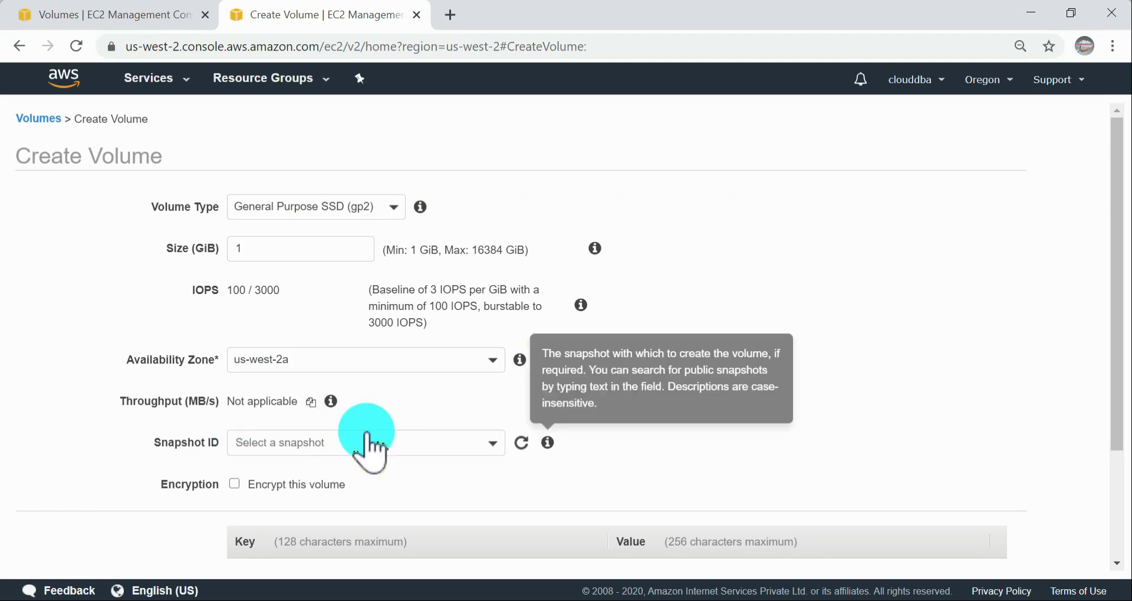
{"action": "left_click", "coordinate": [360, 207]}
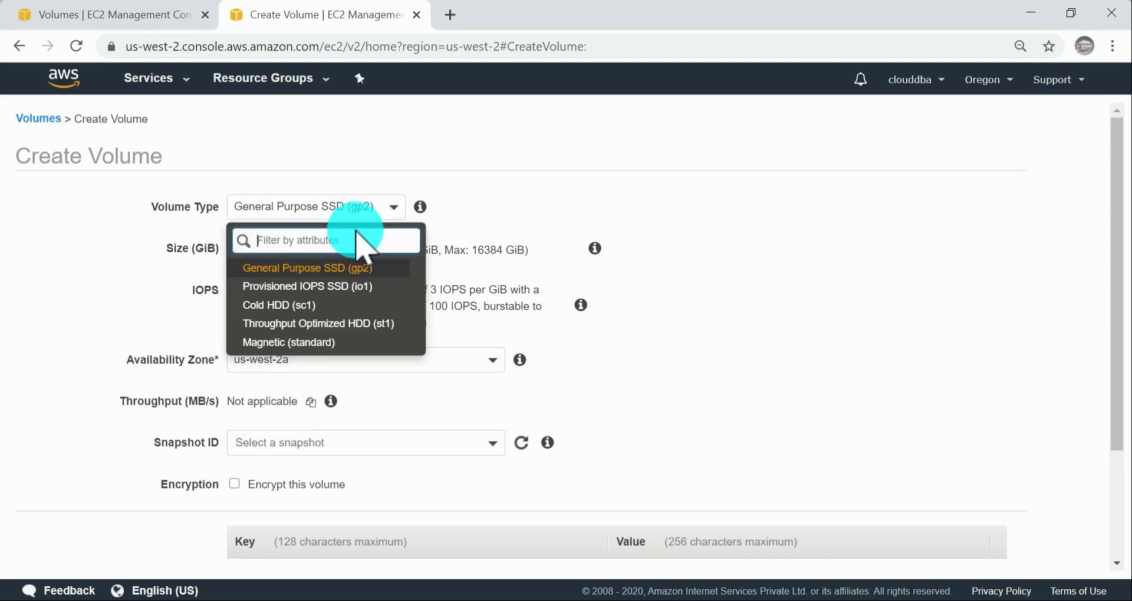
{"action": "left_click", "coordinate": [330, 285]}
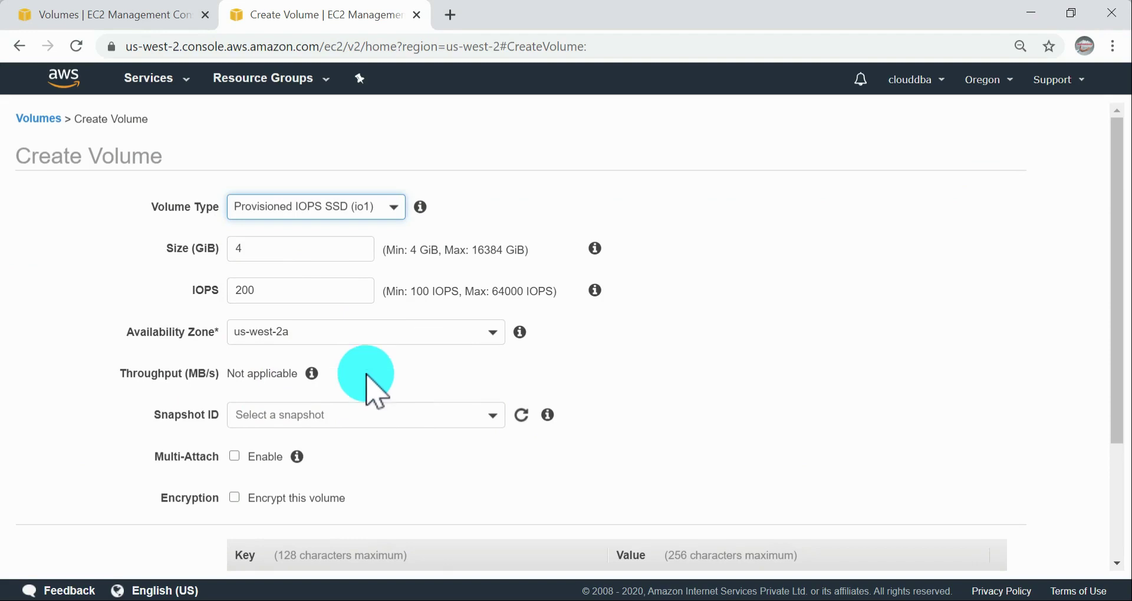
{"action": "mouse_move", "coordinate": [332, 376]}
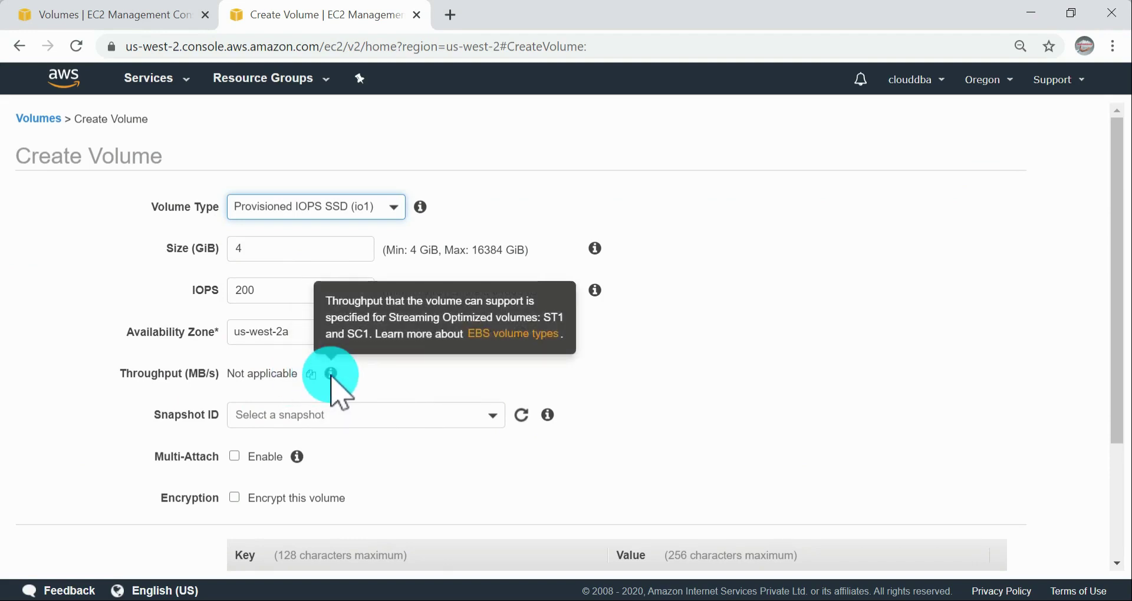
Step: Compare the throughput of Cold HDD (sc1) and Throughput Optimized HDD (st1), then set the volume type back to General Purpose SSD (gp2)
{"action": "left_click", "coordinate": [380, 208]}
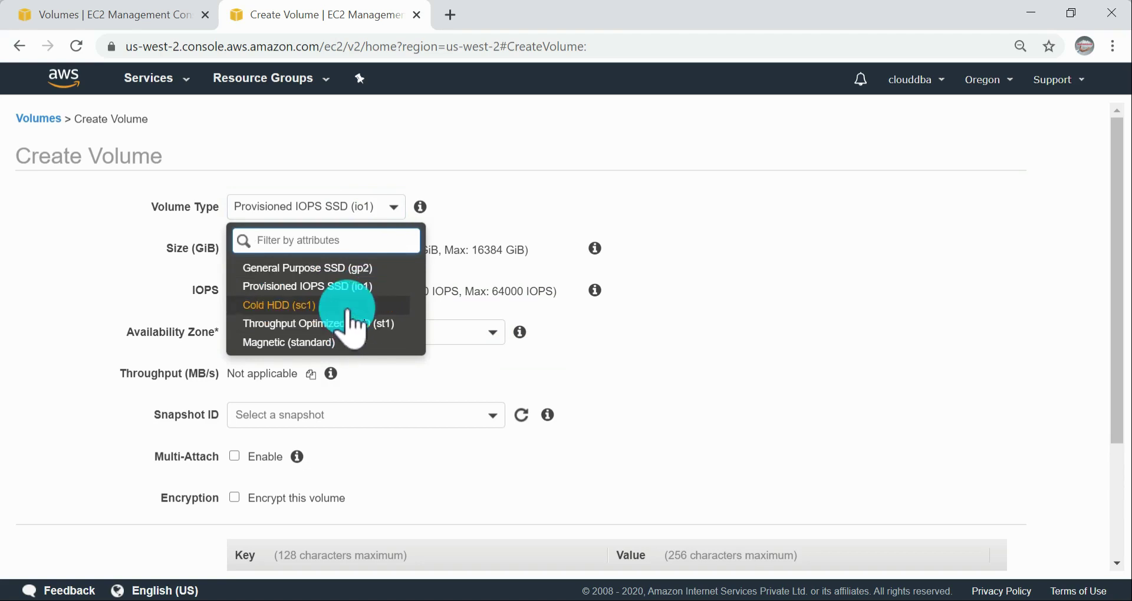
{"action": "left_click", "coordinate": [354, 305]}
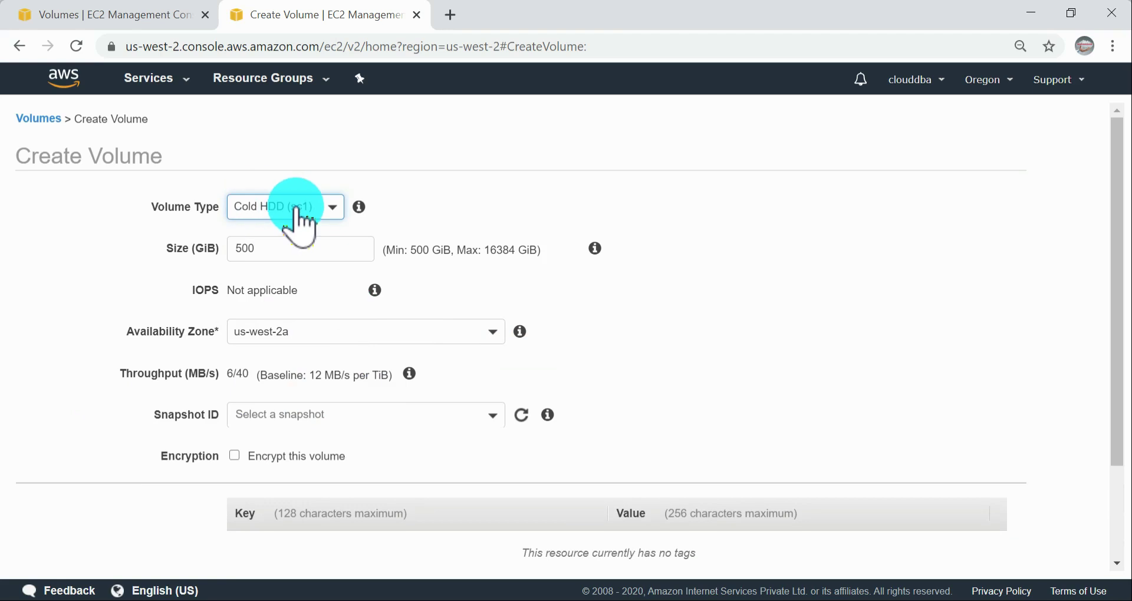
{"action": "left_click", "coordinate": [298, 207]}
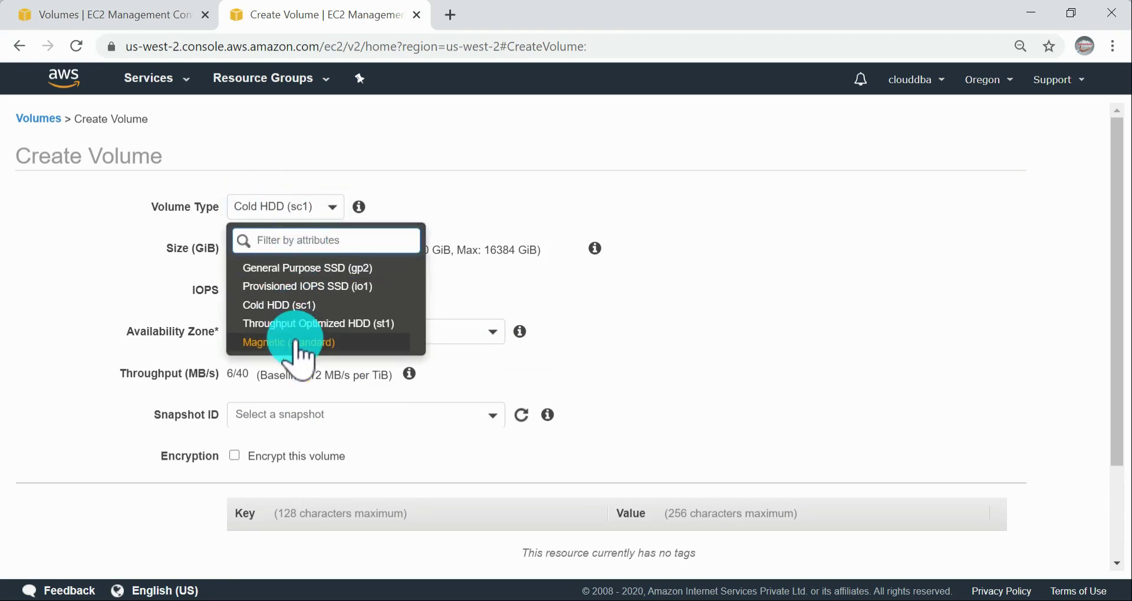
{"action": "left_click", "coordinate": [297, 324]}
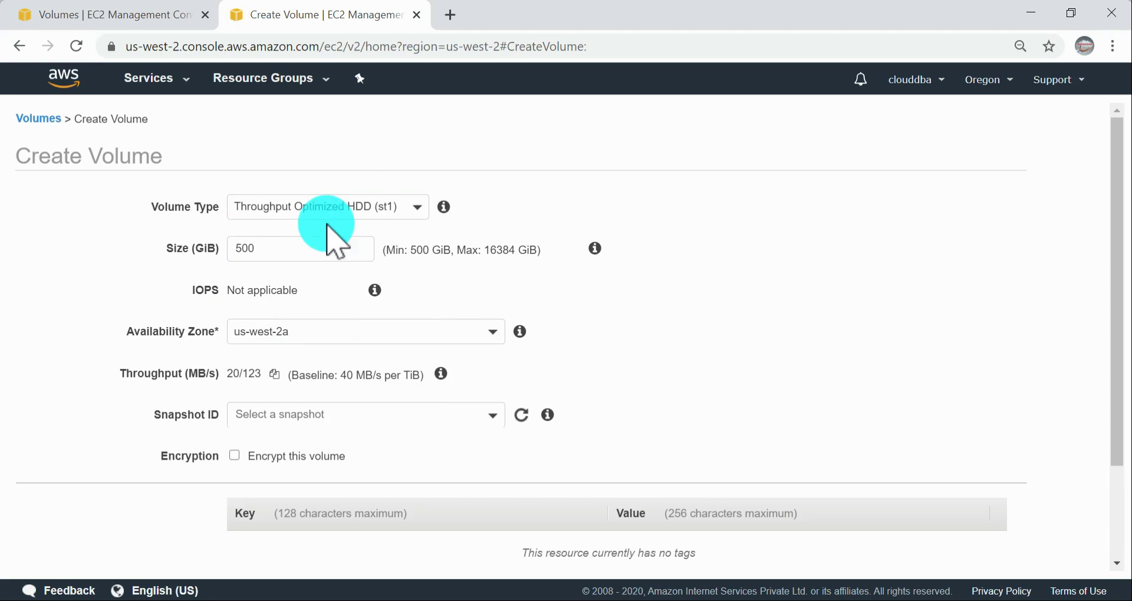
{"action": "left_click", "coordinate": [361, 203]}
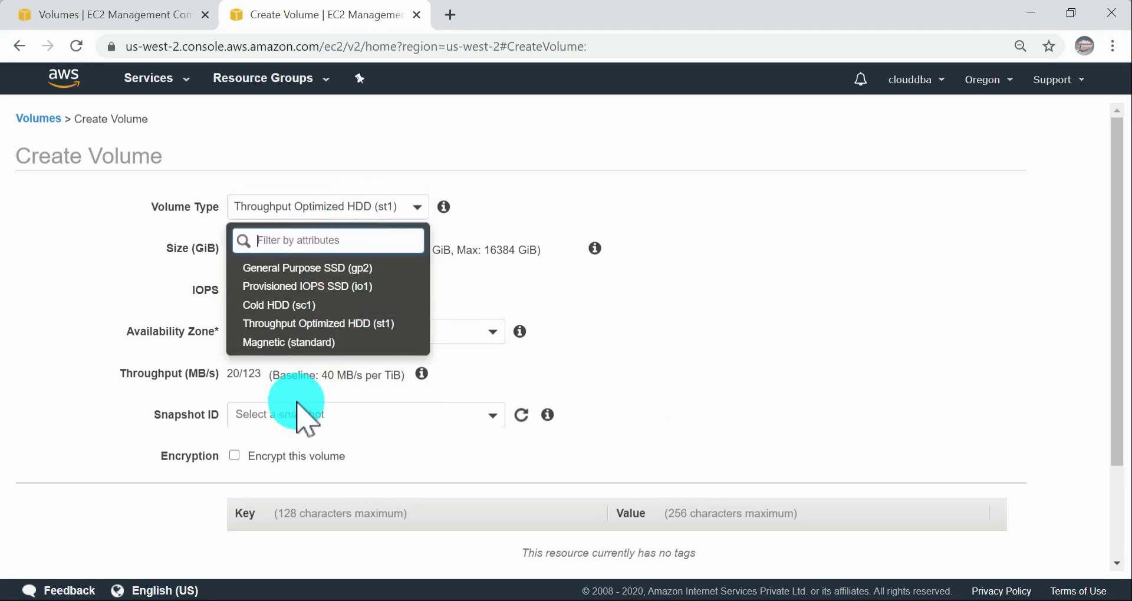
{"action": "left_click", "coordinate": [327, 270]}
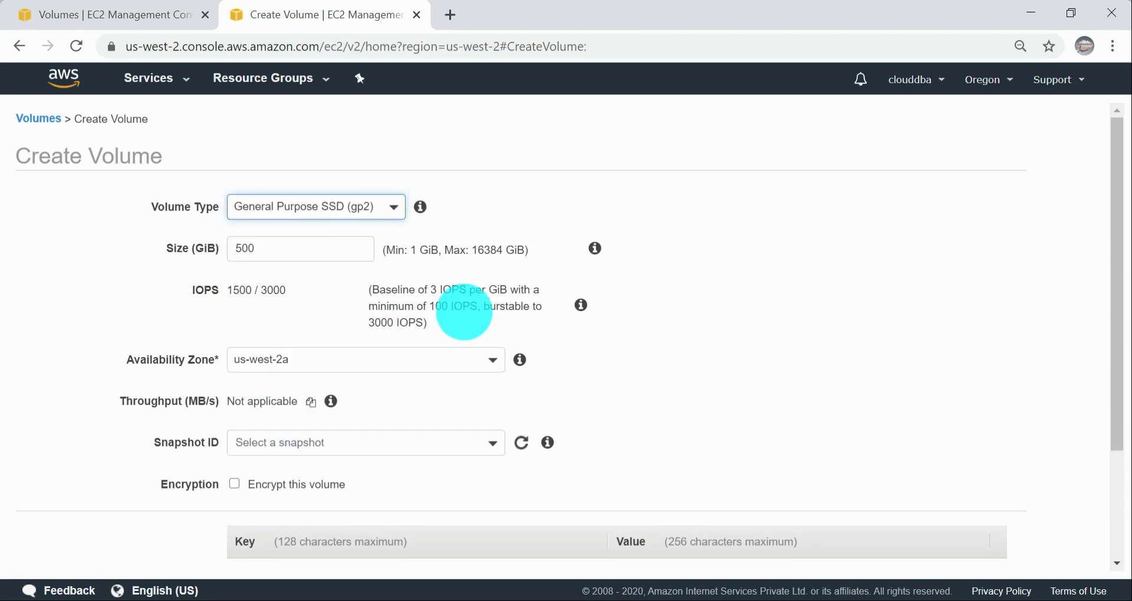
Step: Recheck the throughput of the Throughput Optimized HDD (st1) type, then set the volume type back to General Purpose SSD (gp2)
{"action": "left_click", "coordinate": [326, 207]}
{"action": "left_click", "coordinate": [312, 321]}
{"action": "scroll", "coordinate": [413, 412], "scroll_direction": "down", "scroll_amount": 2}
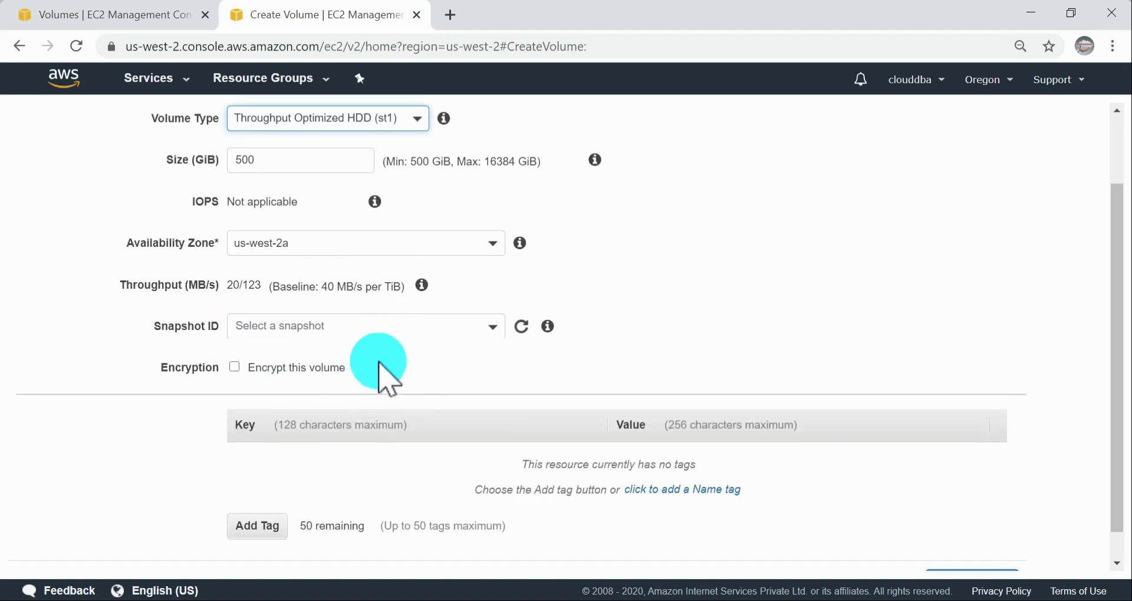
{"action": "scroll", "coordinate": [331, 239], "scroll_direction": "up", "scroll_amount": 2}
{"action": "left_click", "coordinate": [319, 207]}
{"action": "left_click", "coordinate": [303, 263]}
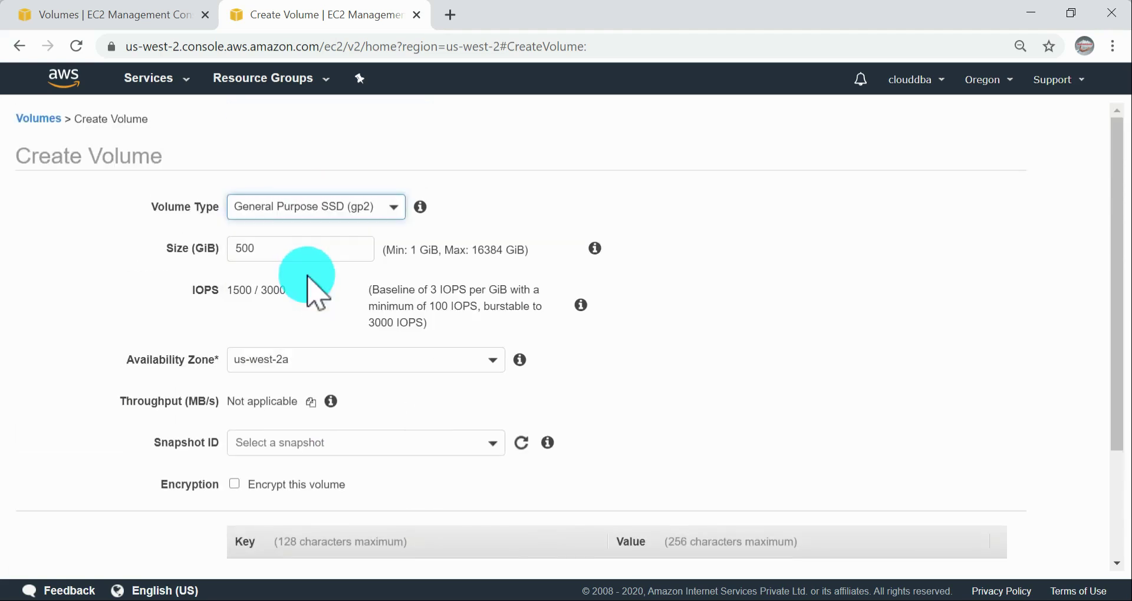
{"action": "scroll", "coordinate": [374, 475], "scroll_direction": "down", "scroll_amount": 3}
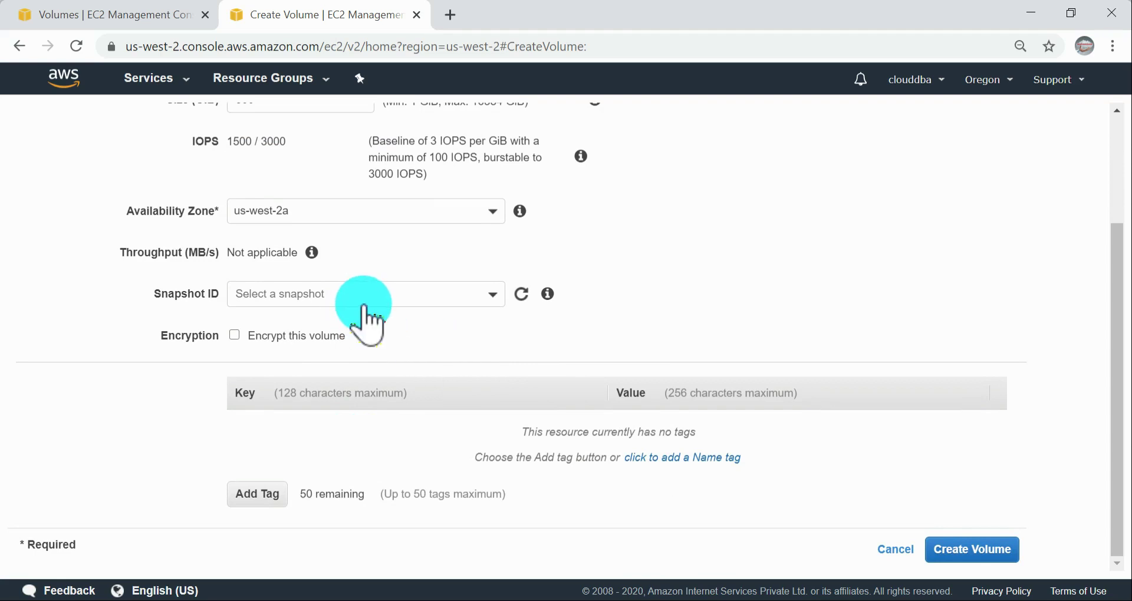
Step: Set the new volume's size to 1 GiB, then leave the Create Volume form without creating the volume
{"action": "scroll", "coordinate": [464, 293], "scroll_direction": "up", "scroll_amount": 2}
{"action": "left_click_drag", "start_coordinate": [283, 189], "coordinate": [167, 192]}
{"action": "type", "text": "1"}
{"action": "scroll", "coordinate": [721, 392], "scroll_direction": "down", "scroll_amount": 2}
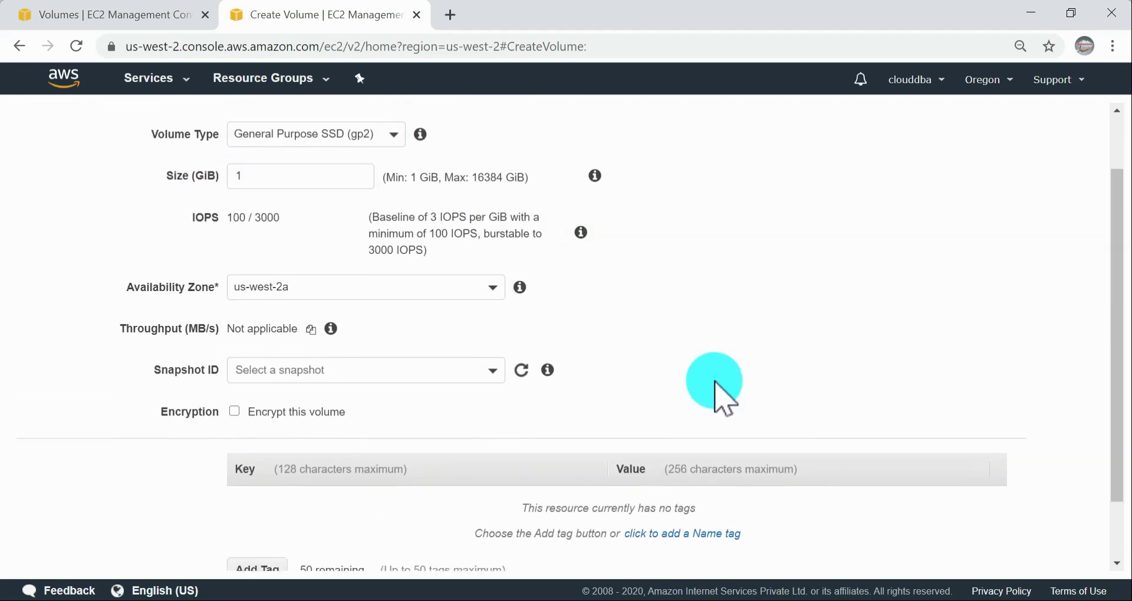
{"action": "left_click", "coordinate": [896, 554]}
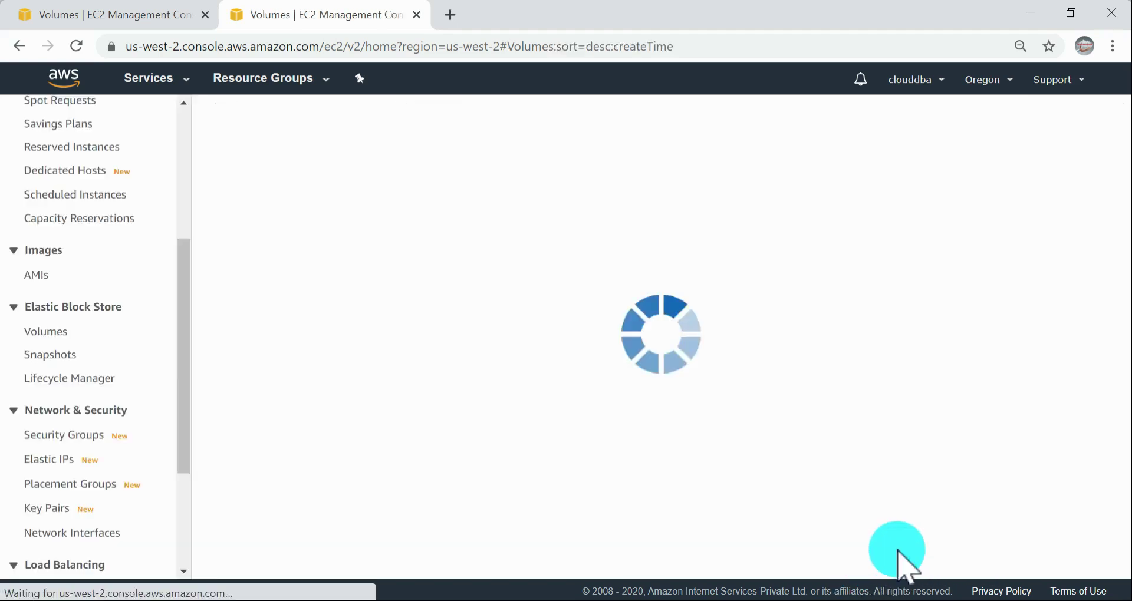
Step: Switch to the AWS guide and read the optional steps on adding tags and encrypting the volume
{"action": "key", "text": "alt+Tab"}
{"action": "scroll", "coordinate": [484, 423], "scroll_direction": "down", "scroll_amount": 2}
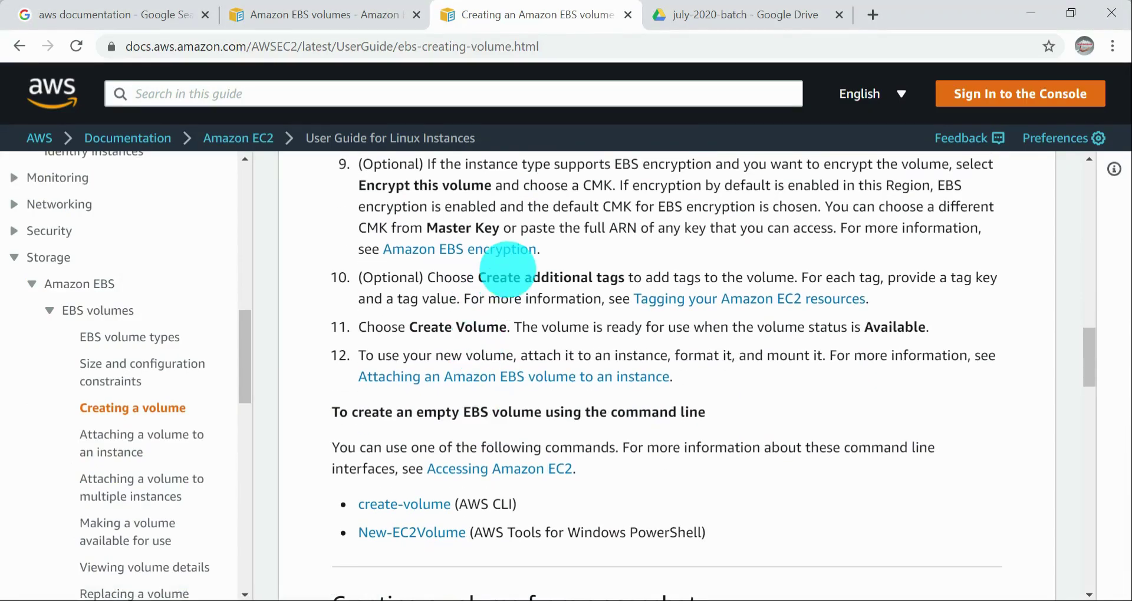
{"action": "left_click_drag", "start_coordinate": [499, 284], "coordinate": [650, 272]}
{"action": "left_click_drag", "start_coordinate": [722, 269], "coordinate": [727, 268]}
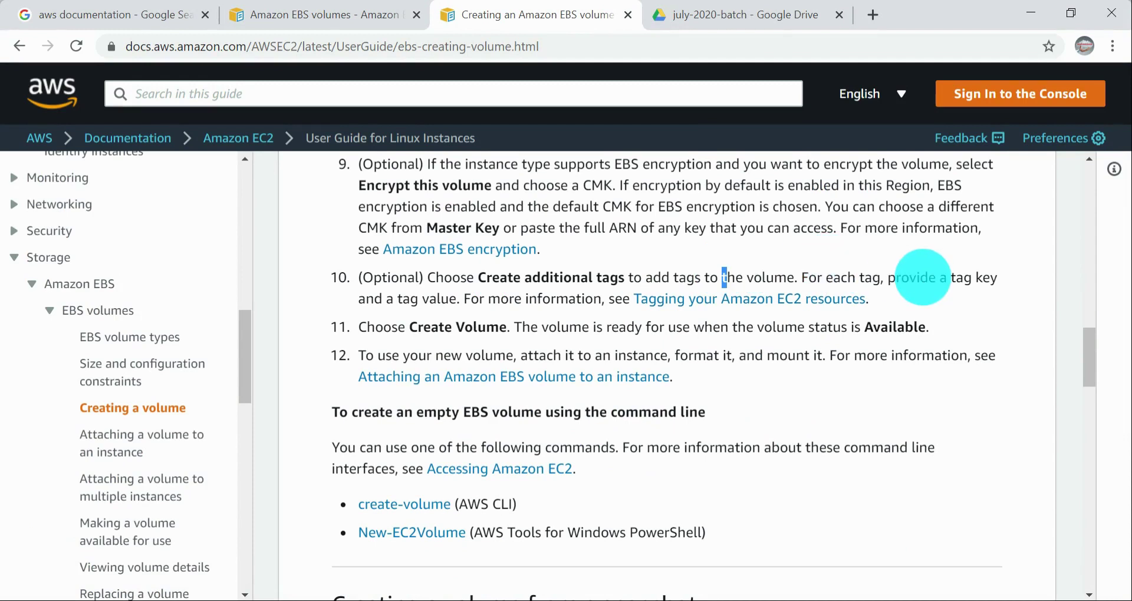
{"action": "scroll", "coordinate": [923, 278], "scroll_direction": "up", "scroll_amount": 1}
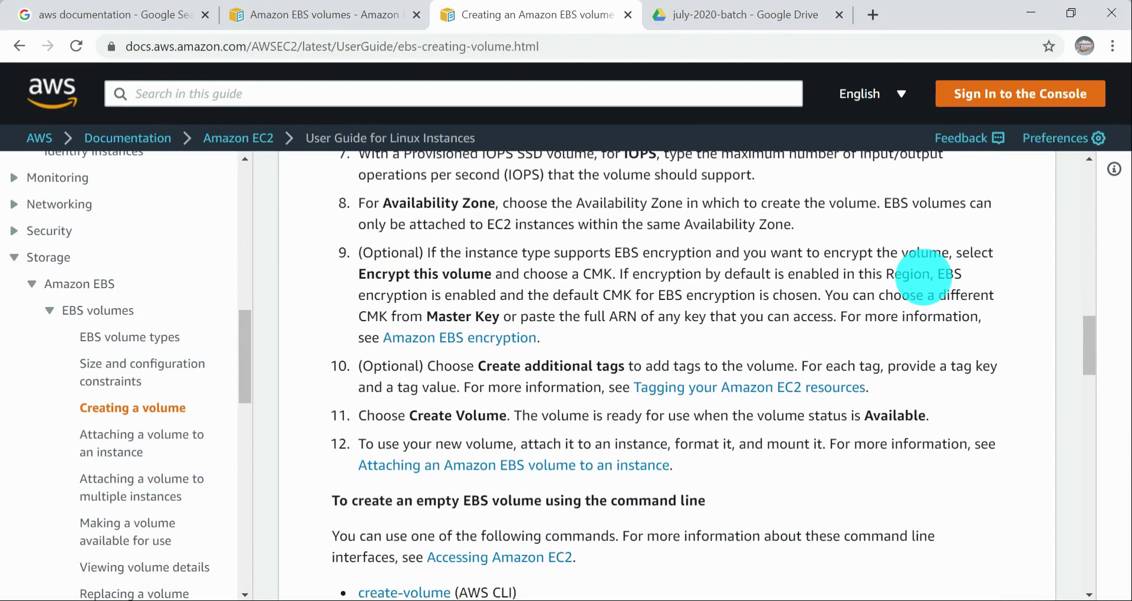
{"action": "left_click_drag", "start_coordinate": [419, 280], "coordinate": [723, 284]}
{"action": "left_click", "coordinate": [677, 303]}
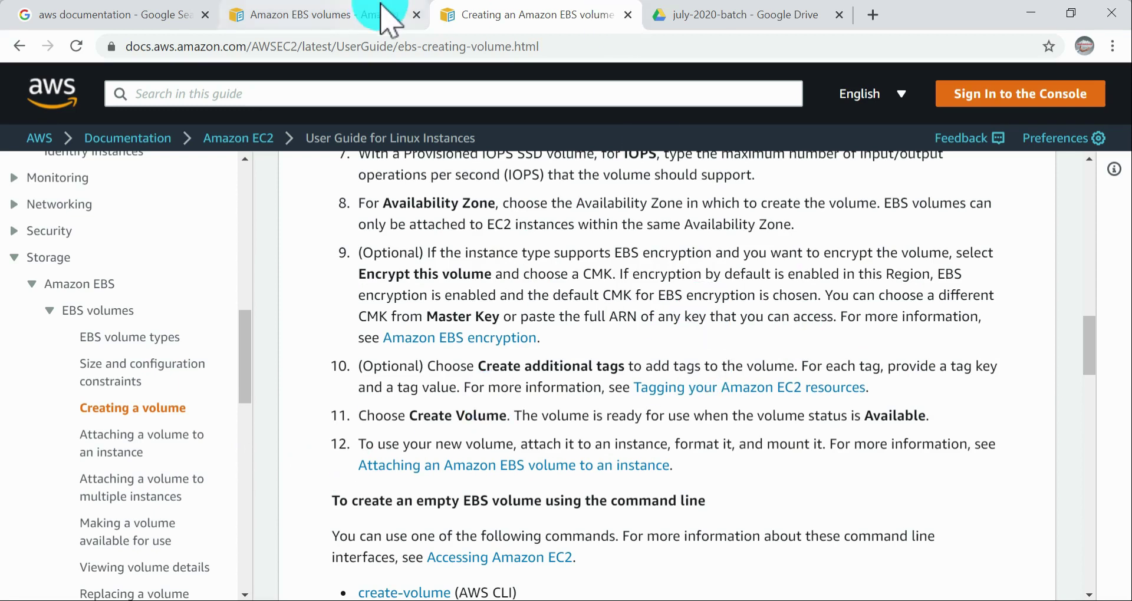
Step: In the EC2 console, view the master keys offered when encryption is enabled for a new volume, then cancel the creation
{"action": "key", "text": "alt+Tab"}
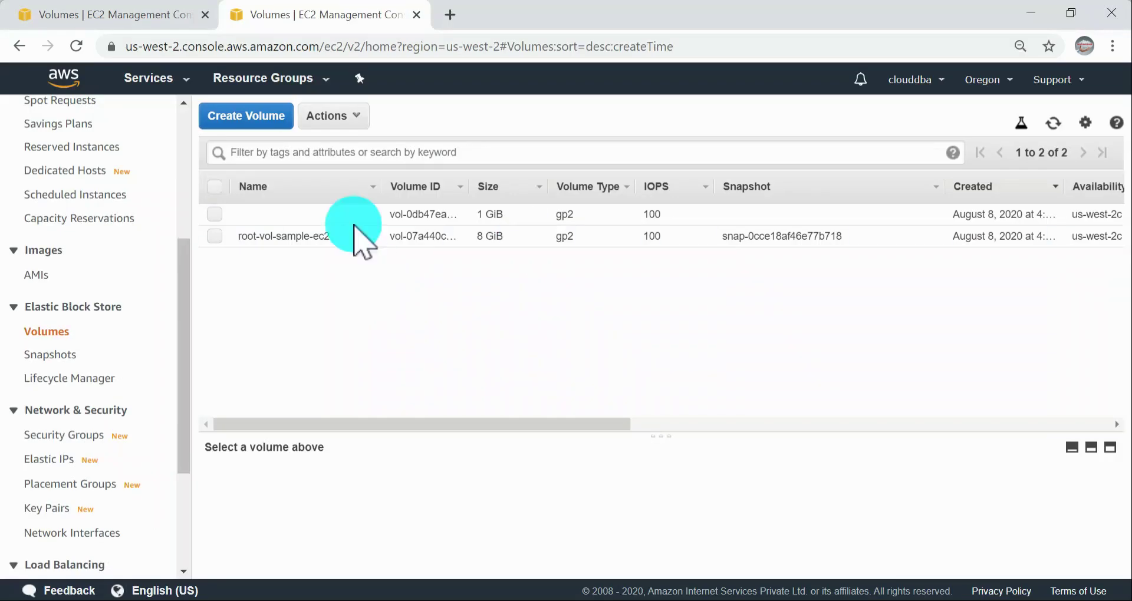
{"action": "left_click", "coordinate": [269, 118]}
{"action": "scroll", "coordinate": [480, 359], "scroll_direction": "down", "scroll_amount": 3}
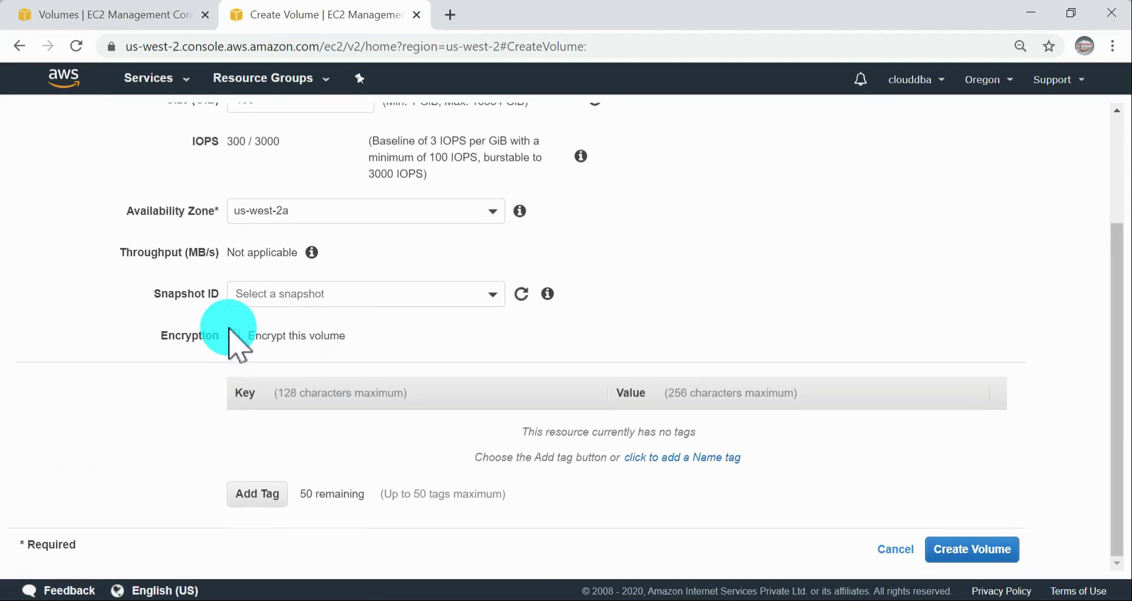
{"action": "left_click", "coordinate": [235, 335]}
{"action": "left_click", "coordinate": [387, 391]}
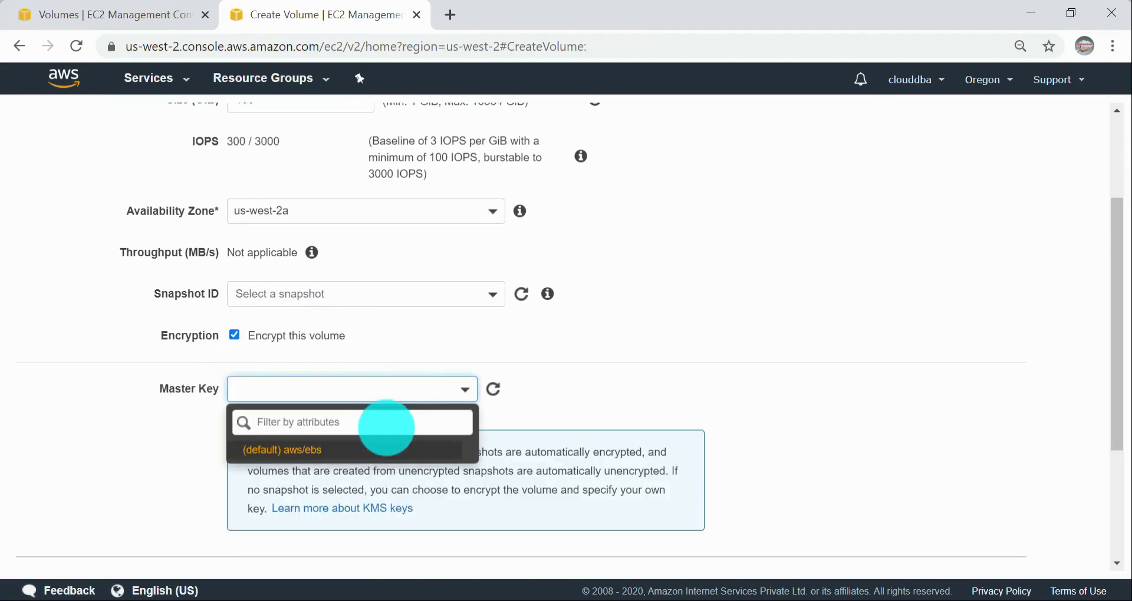
{"action": "left_click", "coordinate": [920, 392]}
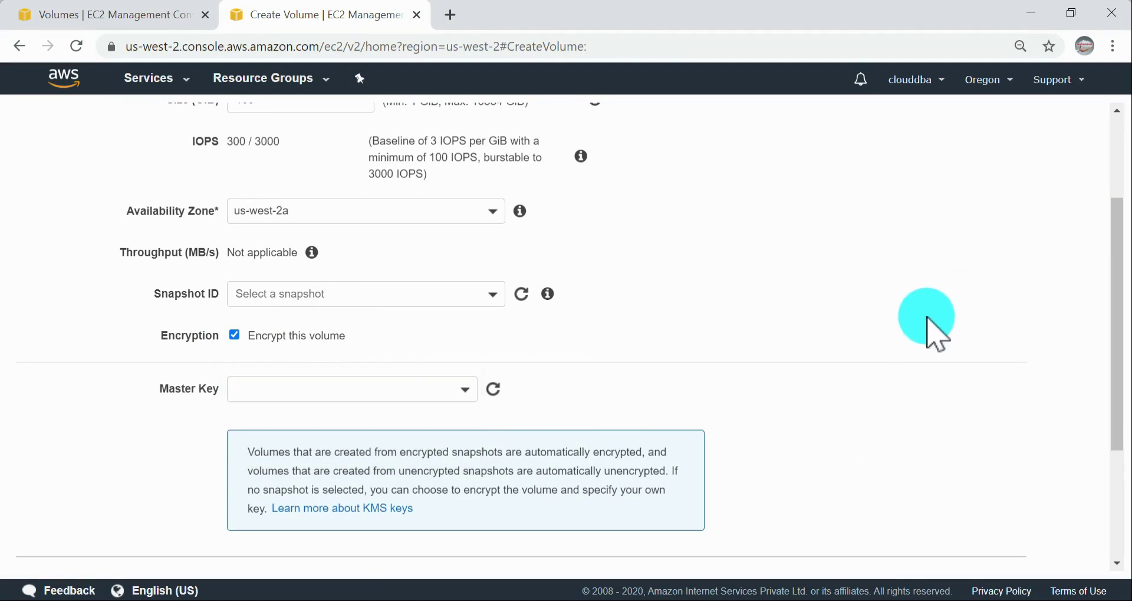
{"action": "scroll", "coordinate": [932, 331], "scroll_direction": "down", "scroll_amount": 3}
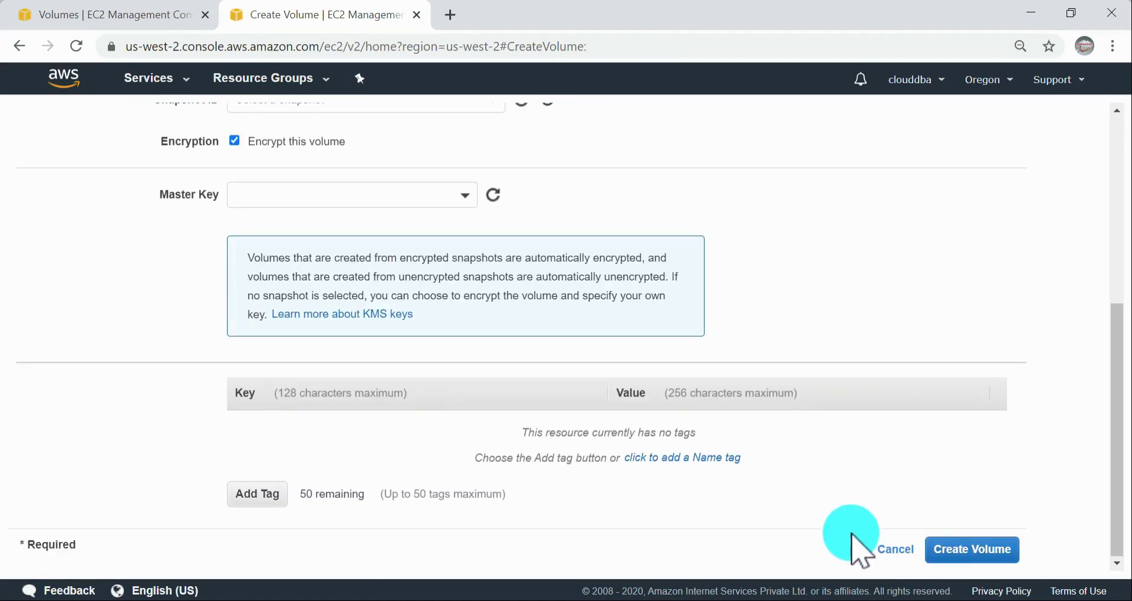
{"action": "left_click", "coordinate": [894, 551]}
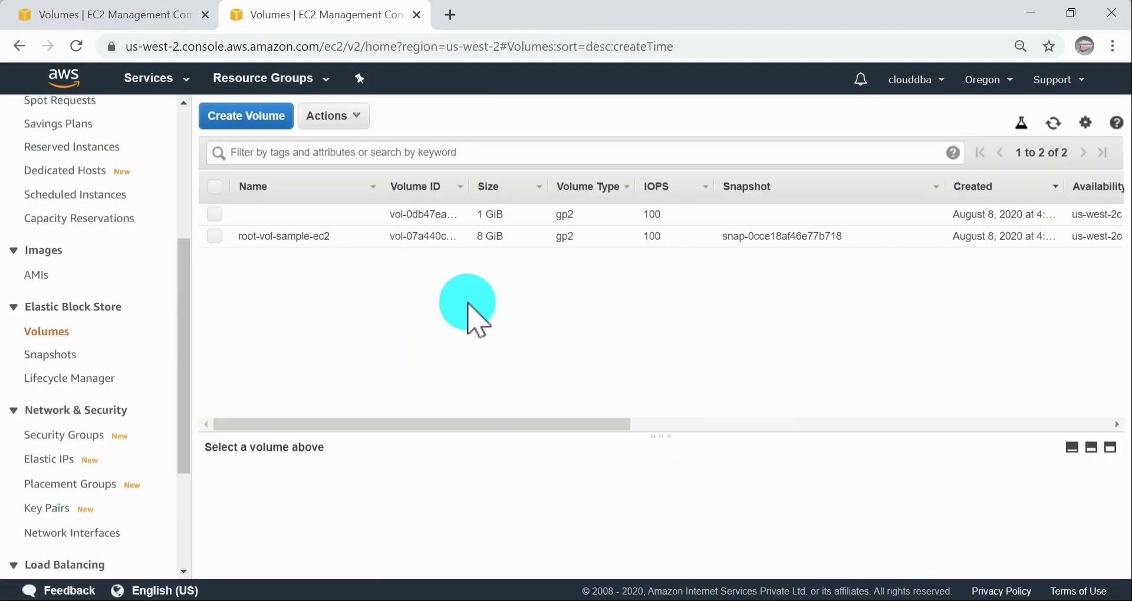
Step: Return to the AWS guide and read the section on creating a volume from a snapshot
{"action": "key", "text": "alt+Tab"}
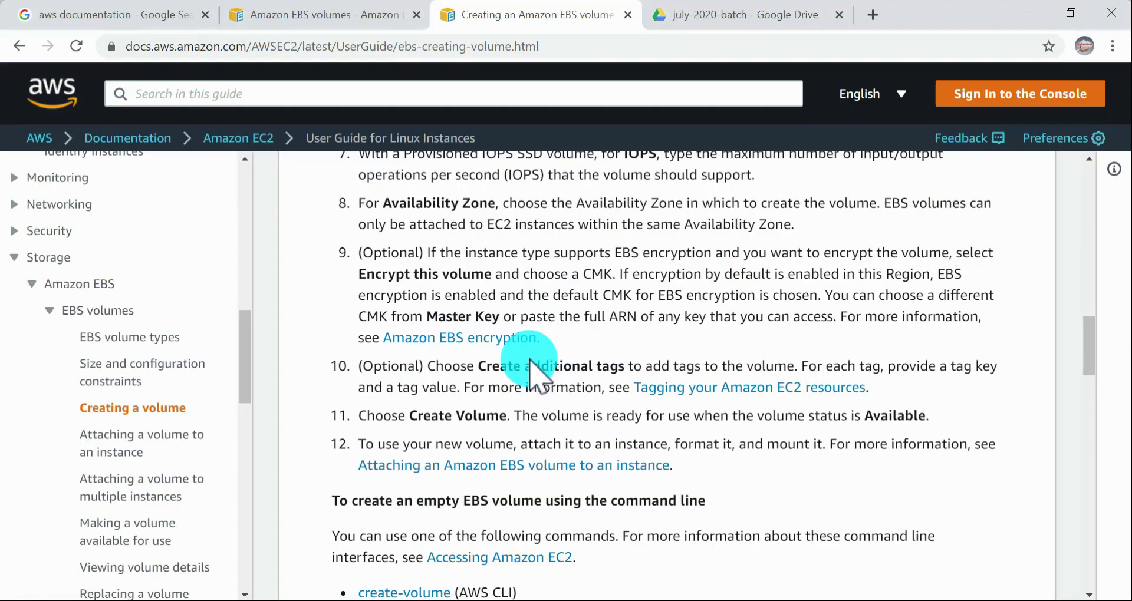
{"action": "scroll", "coordinate": [644, 372], "scroll_direction": "down", "scroll_amount": 3}
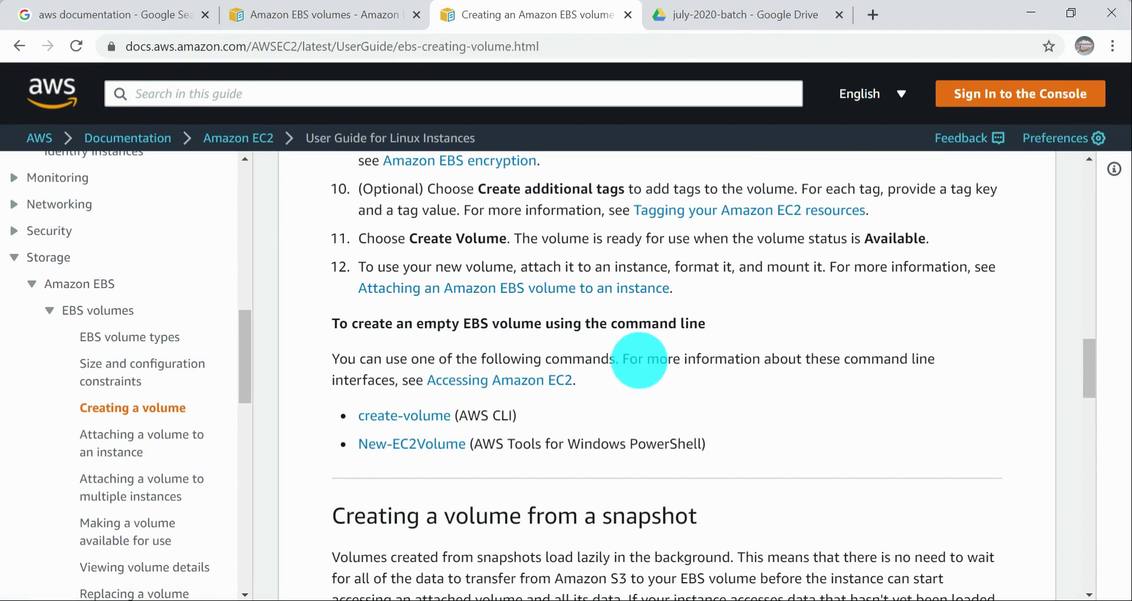
{"action": "scroll", "coordinate": [640, 361], "scroll_direction": "down", "scroll_amount": 1}
{"action": "left_click_drag", "start_coordinate": [330, 259], "coordinate": [428, 264]}
{"action": "left_click", "coordinate": [678, 321]}
{"action": "scroll", "coordinate": [661, 354], "scroll_direction": "down", "scroll_amount": 3}
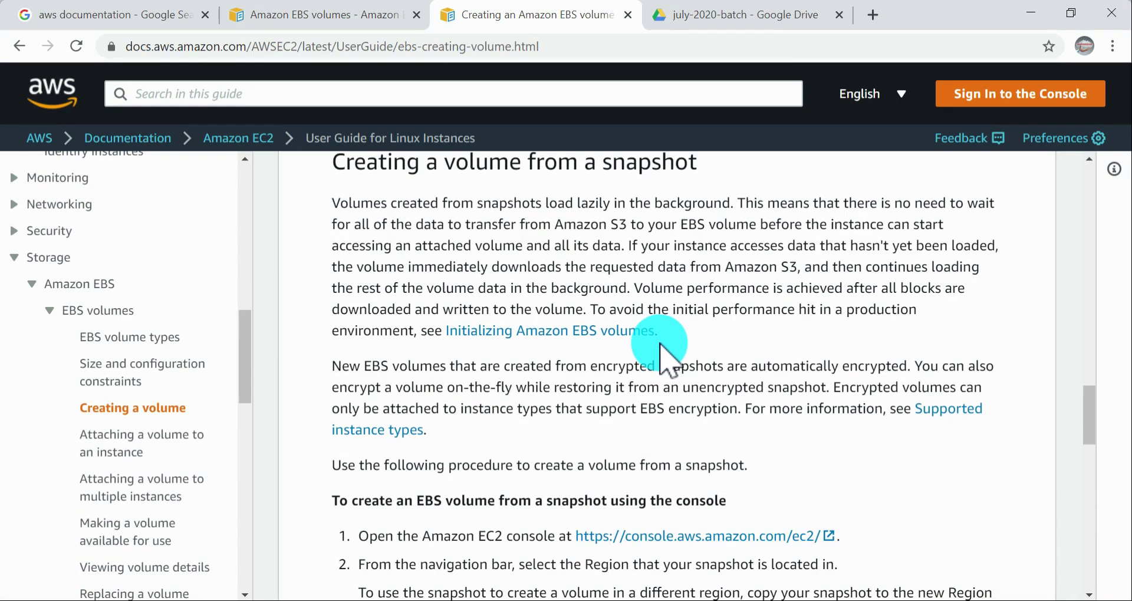
{"action": "scroll", "coordinate": [749, 361], "scroll_direction": "down", "scroll_amount": 2}
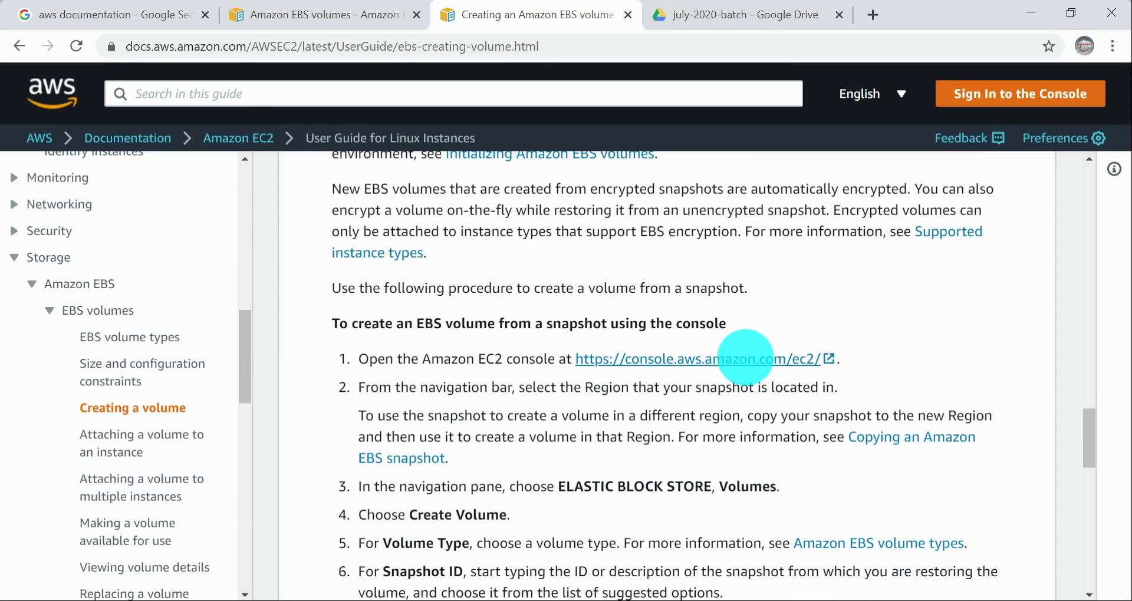
{"action": "scroll", "coordinate": [882, 460], "scroll_direction": "up", "scroll_amount": 3}
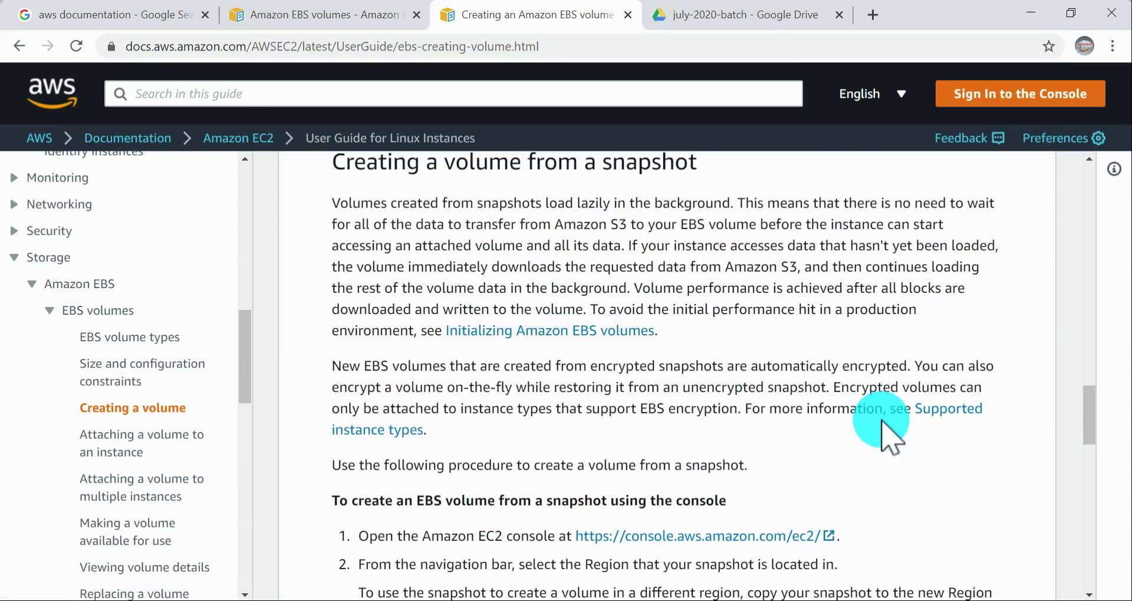
{"action": "left_click_drag", "start_coordinate": [373, 259], "coordinate": [705, 254]}
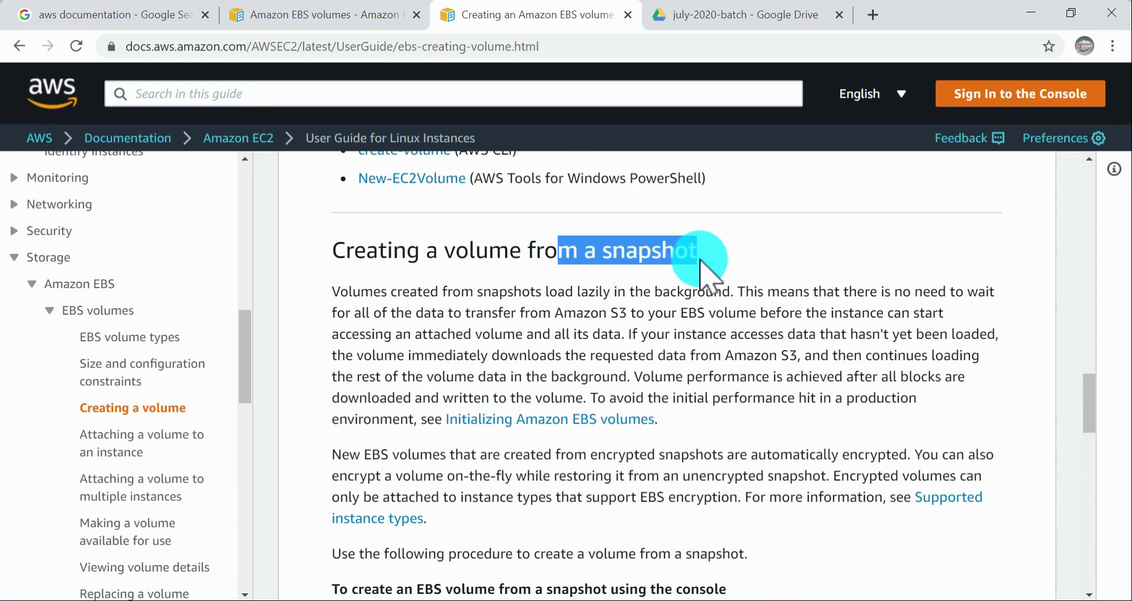
{"action": "scroll", "coordinate": [726, 377], "scroll_direction": "down", "scroll_amount": 4}
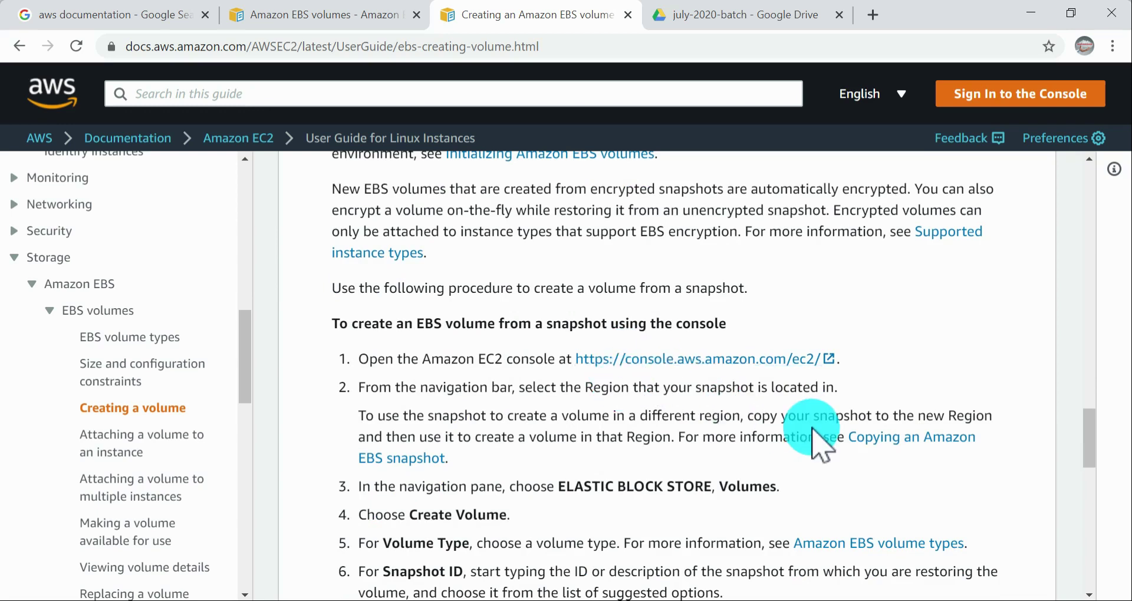
{"action": "scroll", "coordinate": [813, 436], "scroll_direction": "down", "scroll_amount": 1}
Step: Check the Snapshots list in the EC2 console, then go back to the Volumes list
{"action": "key", "text": "alt+Tab"}
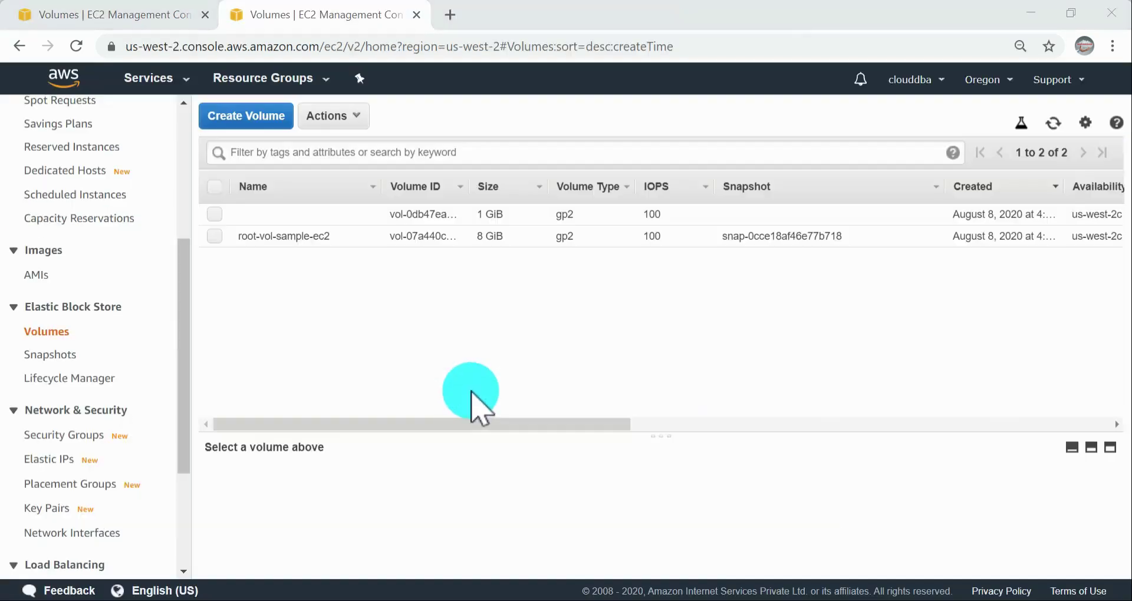
{"action": "left_click", "coordinate": [53, 355]}
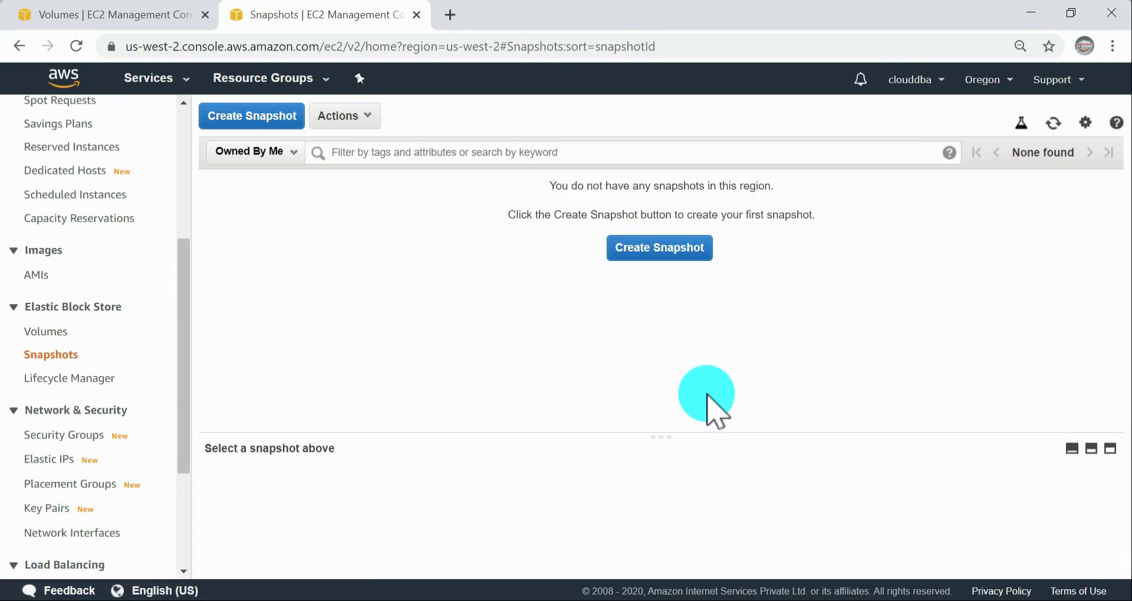
{"action": "left_click", "coordinate": [50, 333]}
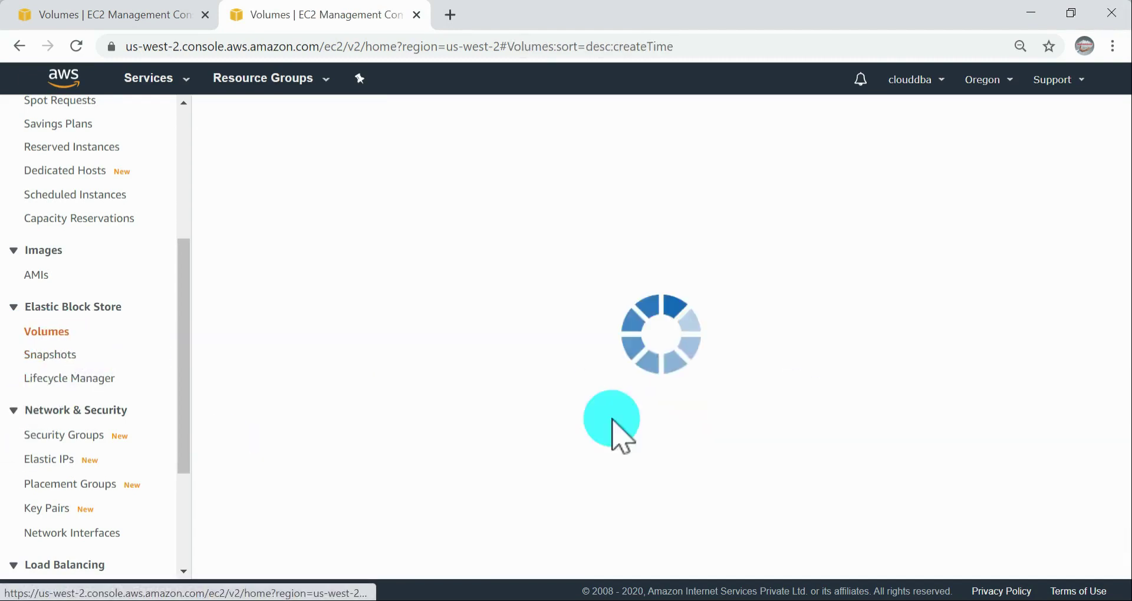
Step: Open the Creating snapshots page in the AWS guide and read the procedure for creating a snapshot using the console
{"action": "key", "text": "alt+Tab"}
{"action": "scroll", "coordinate": [194, 439], "scroll_direction": "down", "scroll_amount": 5}
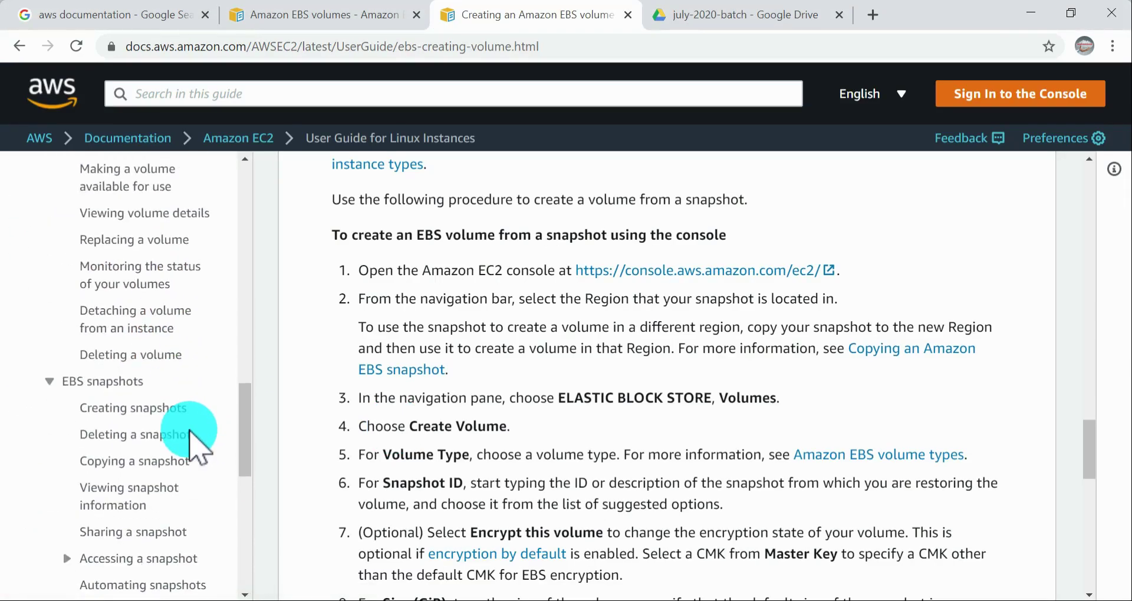
{"action": "left_click", "coordinate": [126, 410]}
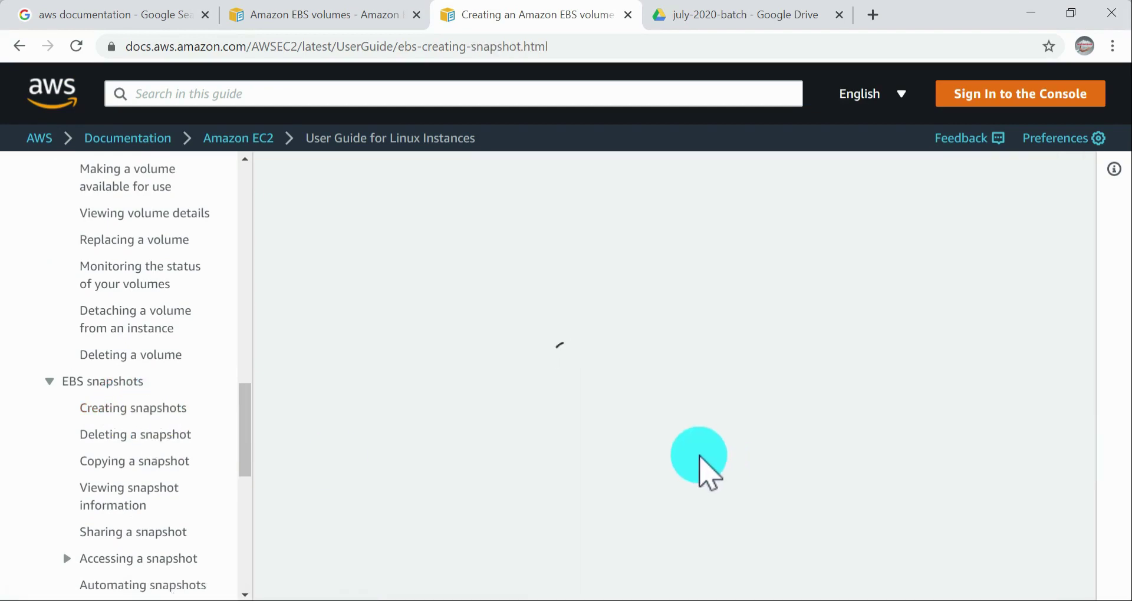
{"action": "scroll", "coordinate": [649, 424], "scroll_direction": "down", "scroll_amount": 3}
{"action": "scroll", "coordinate": [700, 404], "scroll_direction": "down", "scroll_amount": 15}
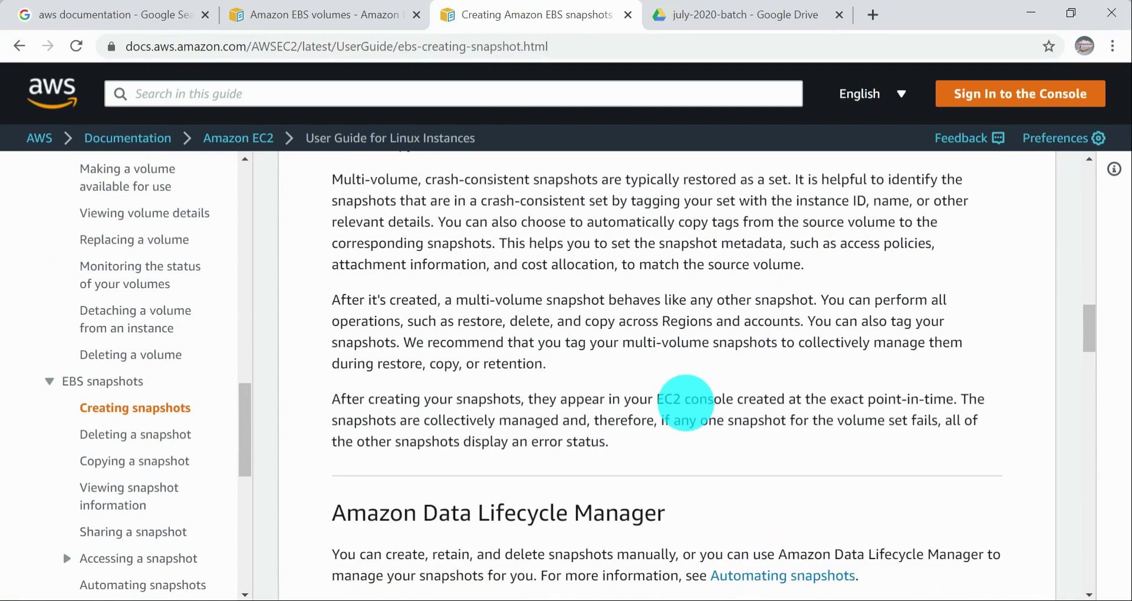
{"action": "scroll", "coordinate": [575, 431], "scroll_direction": "down", "scroll_amount": 13}
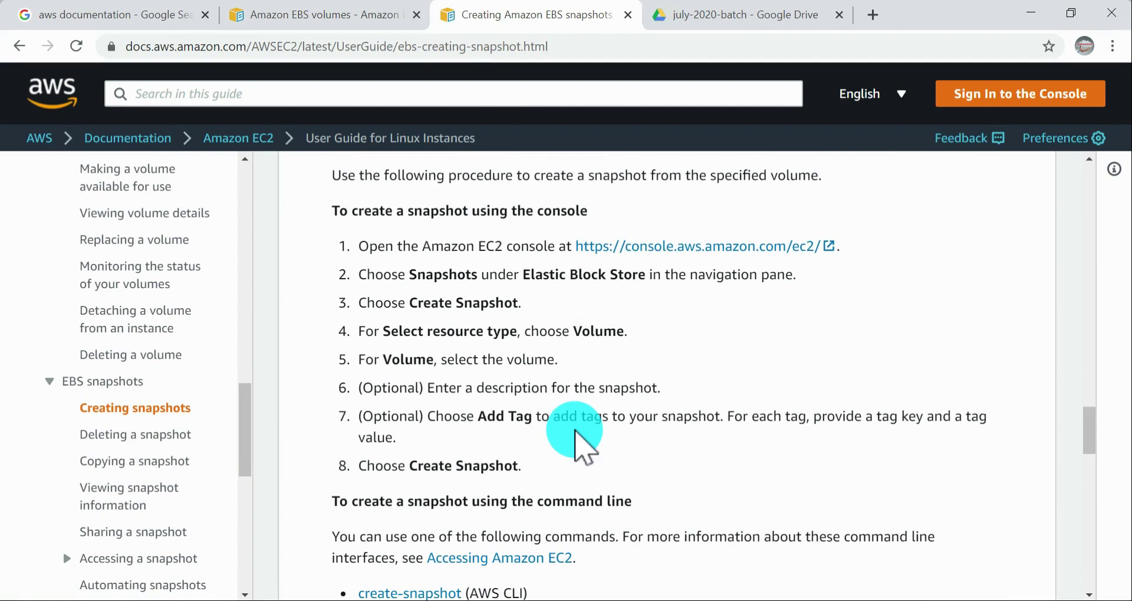
{"action": "scroll", "coordinate": [578, 372], "scroll_direction": "up", "scroll_amount": 2}
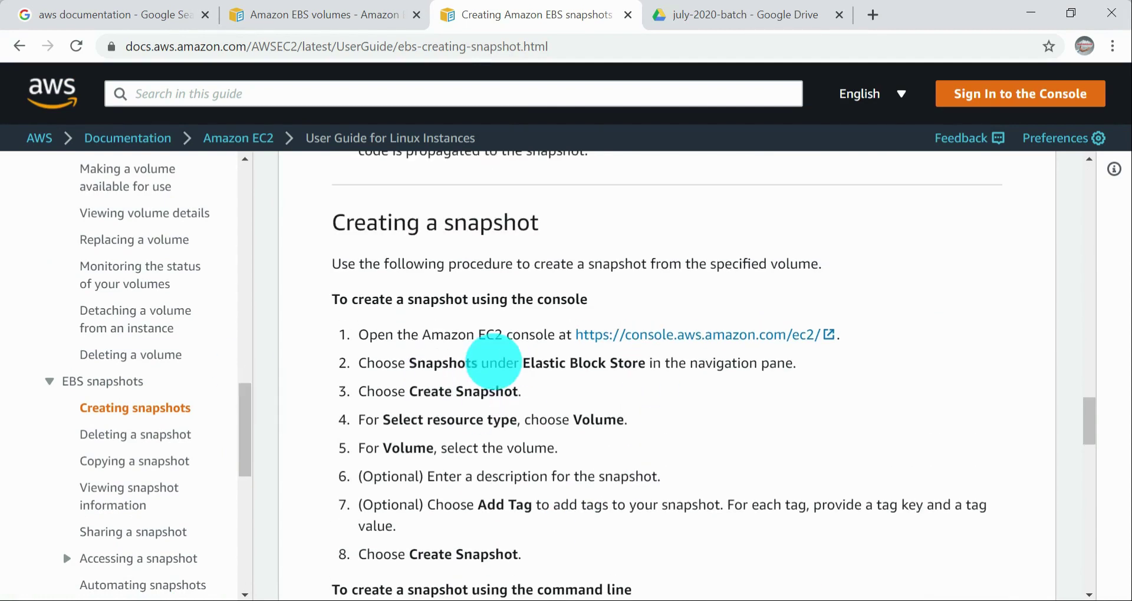
{"action": "left_click_drag", "start_coordinate": [408, 363], "coordinate": [708, 404]}
{"action": "left_click", "coordinate": [725, 405]}
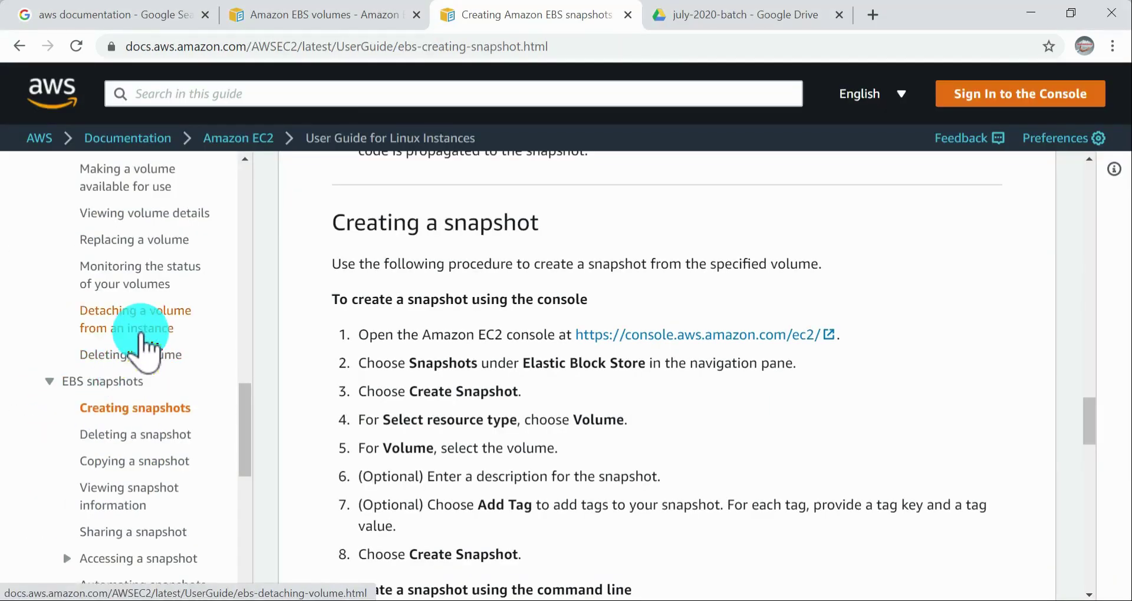
Step: Reopen the Creating a volume page in the AWS guide and review the console procedure for creating a volume from a snapshot
{"action": "scroll", "coordinate": [140, 330], "scroll_direction": "up", "scroll_amount": 8}
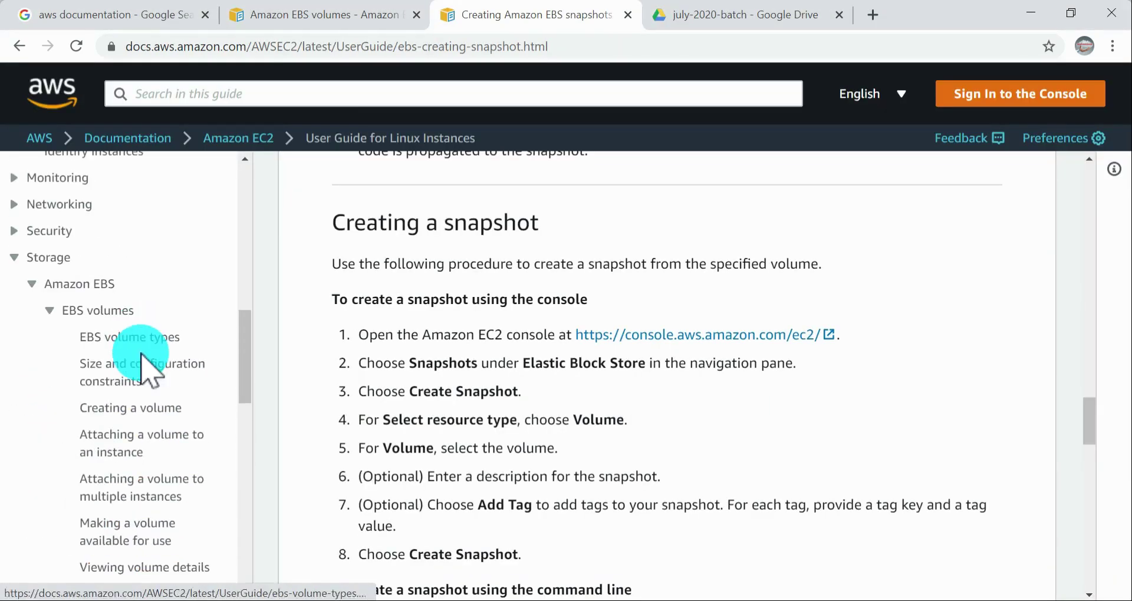
{"action": "left_click", "coordinate": [147, 408]}
{"action": "scroll", "coordinate": [626, 377], "scroll_direction": "down", "scroll_amount": 20}
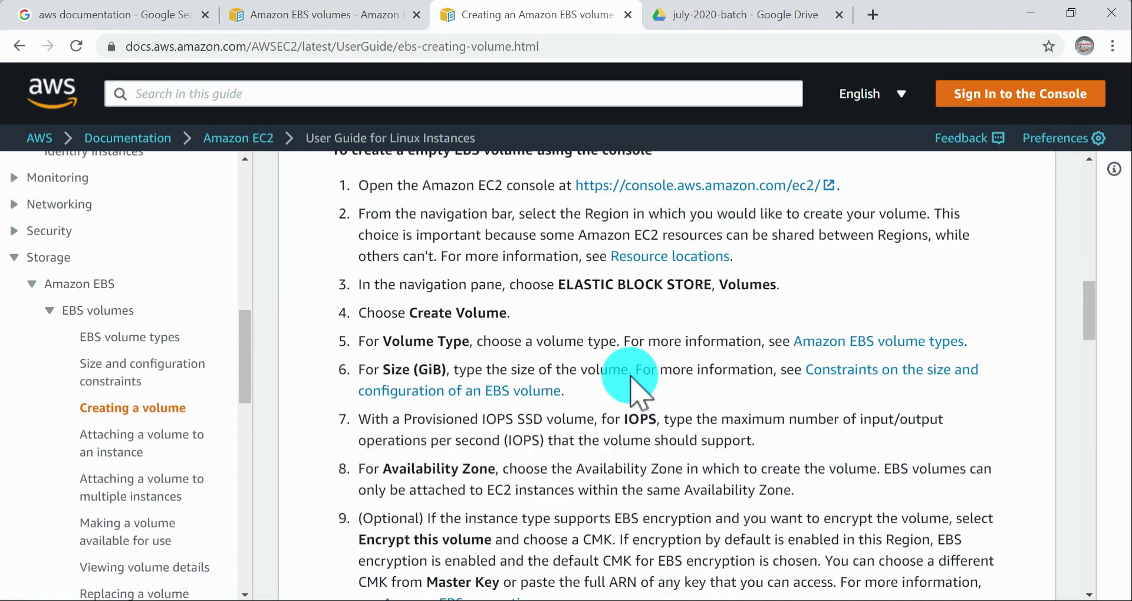
{"action": "scroll", "coordinate": [460, 260], "scroll_direction": "up", "scroll_amount": 1}
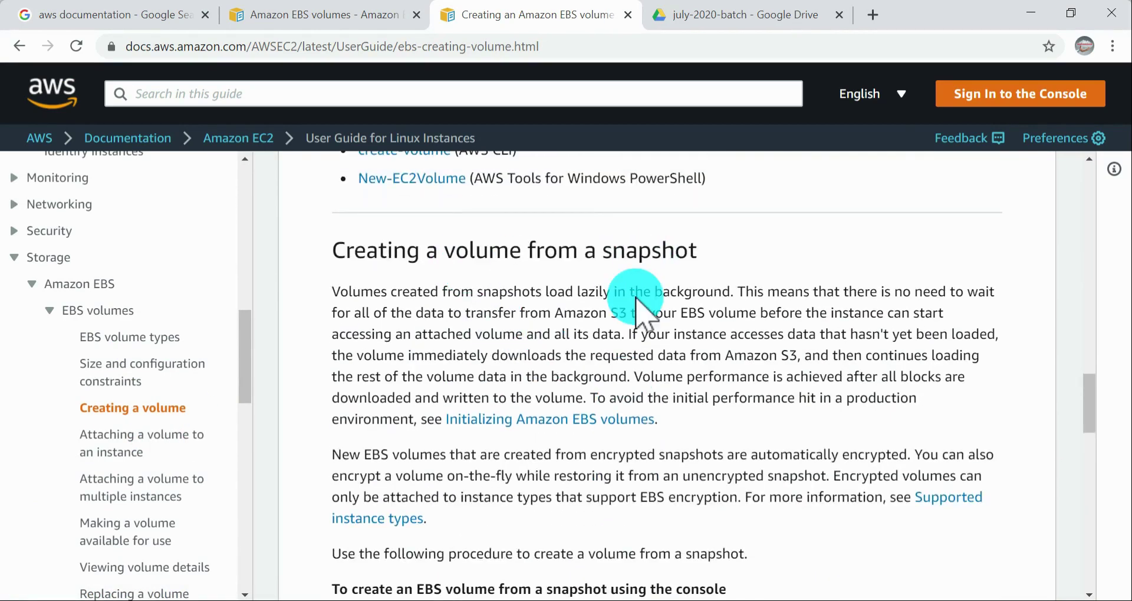
{"action": "scroll", "coordinate": [644, 296], "scroll_direction": "down", "scroll_amount": 2}
{"action": "scroll", "coordinate": [436, 466], "scroll_direction": "down", "scroll_amount": 3}
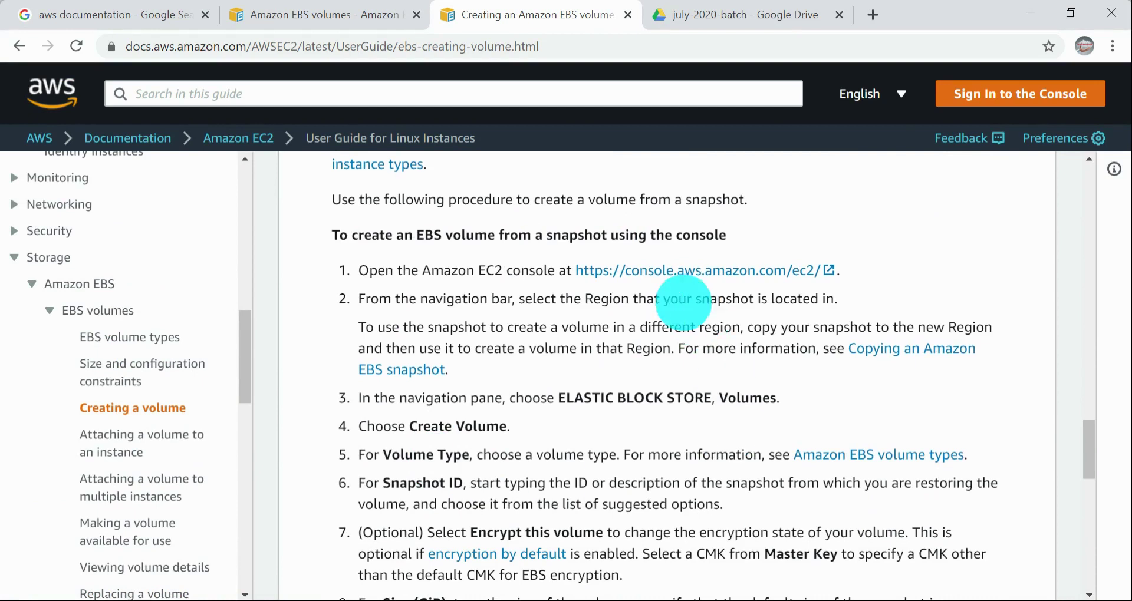
Step: Read the guide's steps for creating a volume from a snapshot, from selecting the Region to the Snapshot ID
{"action": "left_click_drag", "start_coordinate": [418, 299], "coordinate": [867, 304]}
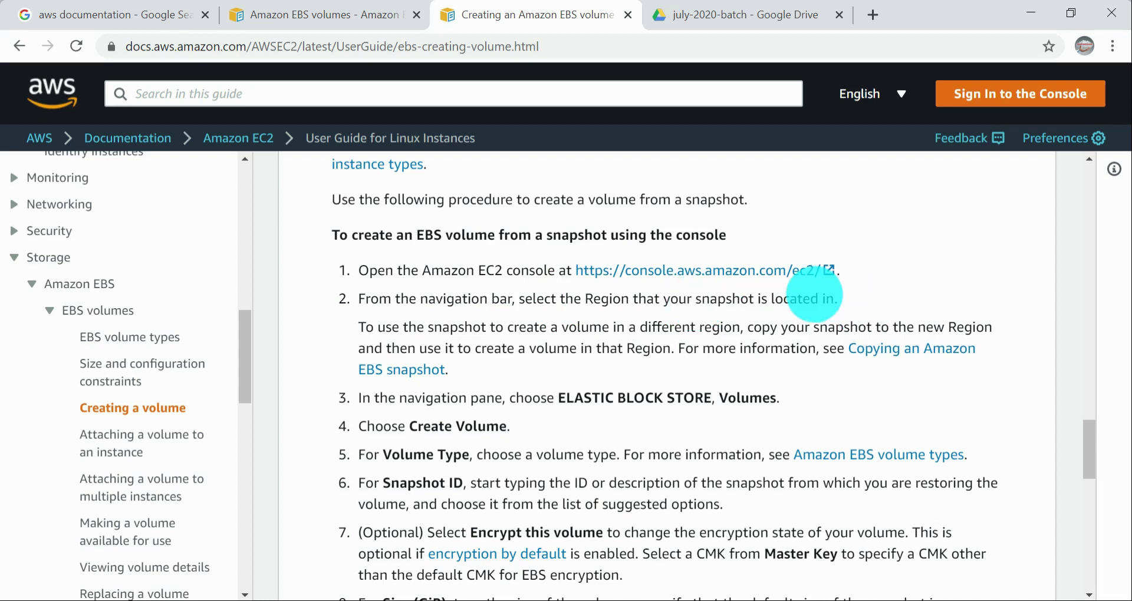
{"action": "left_click_drag", "start_coordinate": [565, 404], "coordinate": [683, 402]}
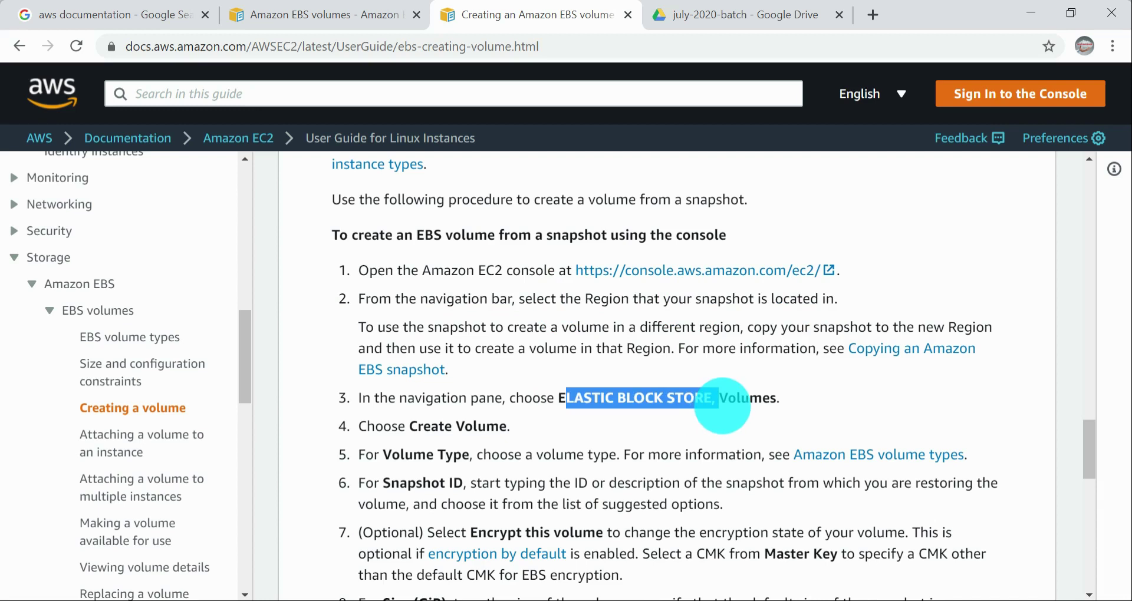
{"action": "scroll", "coordinate": [722, 405], "scroll_direction": "down", "scroll_amount": 3}
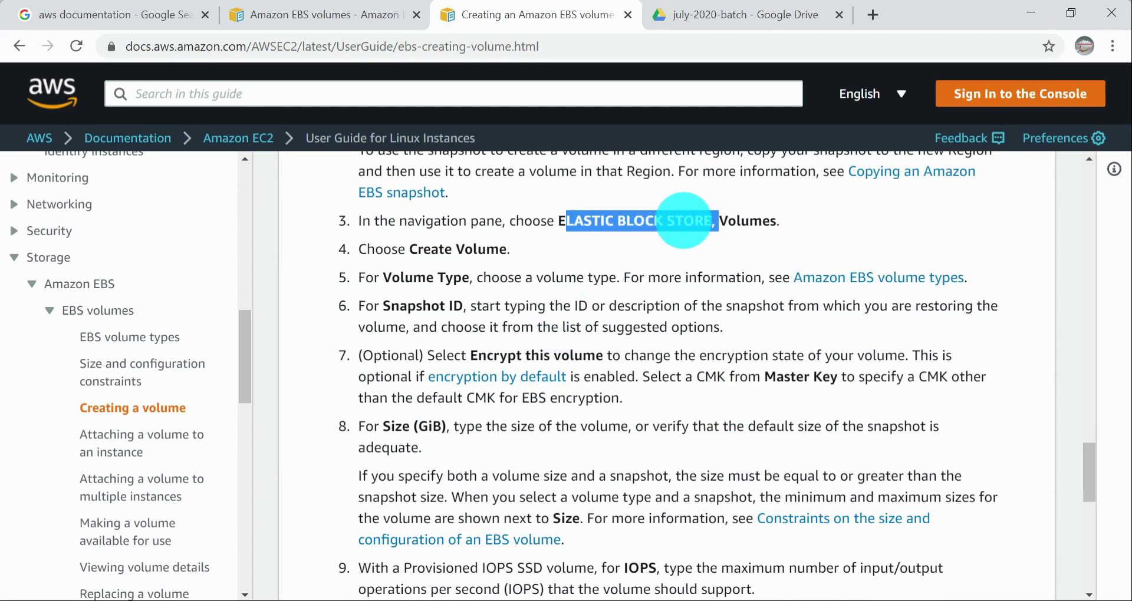
{"action": "left_click", "coordinate": [678, 225]}
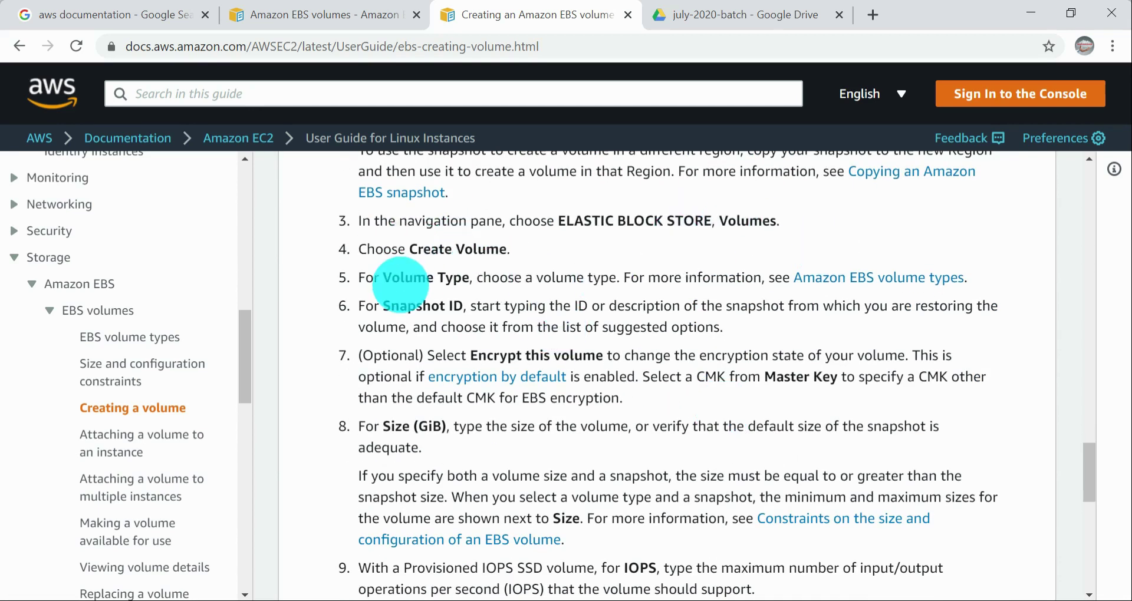
{"action": "left_click_drag", "start_coordinate": [391, 306], "coordinate": [470, 307]}
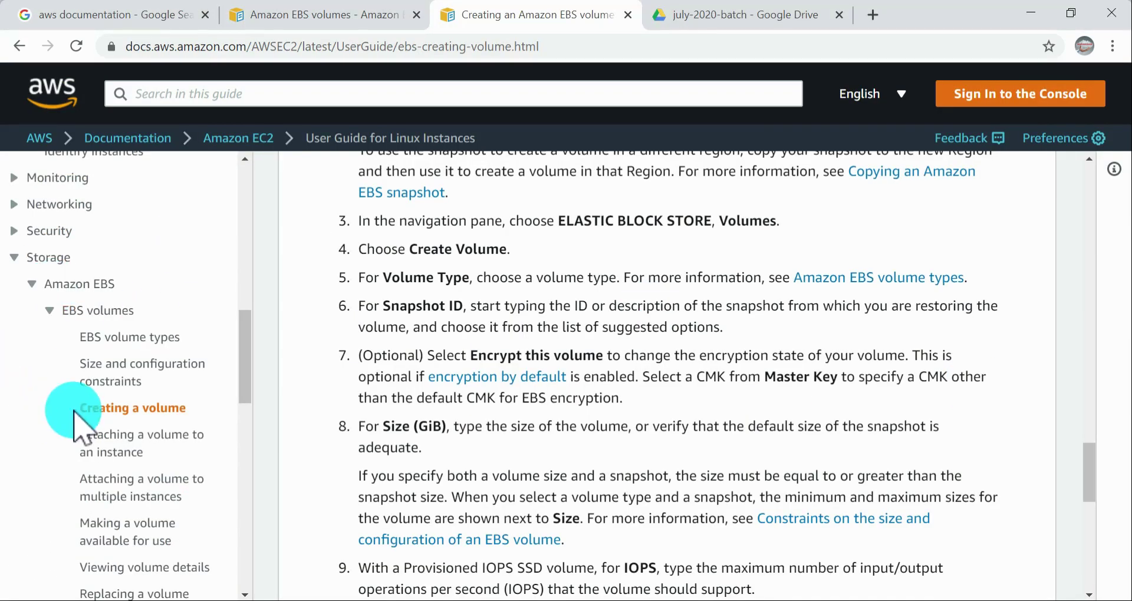
Step: Switch back to the AWS guide and read the remaining steps of the procedure, then reread the Snapshot ID step
{"action": "key", "text": "alt+Tab"}
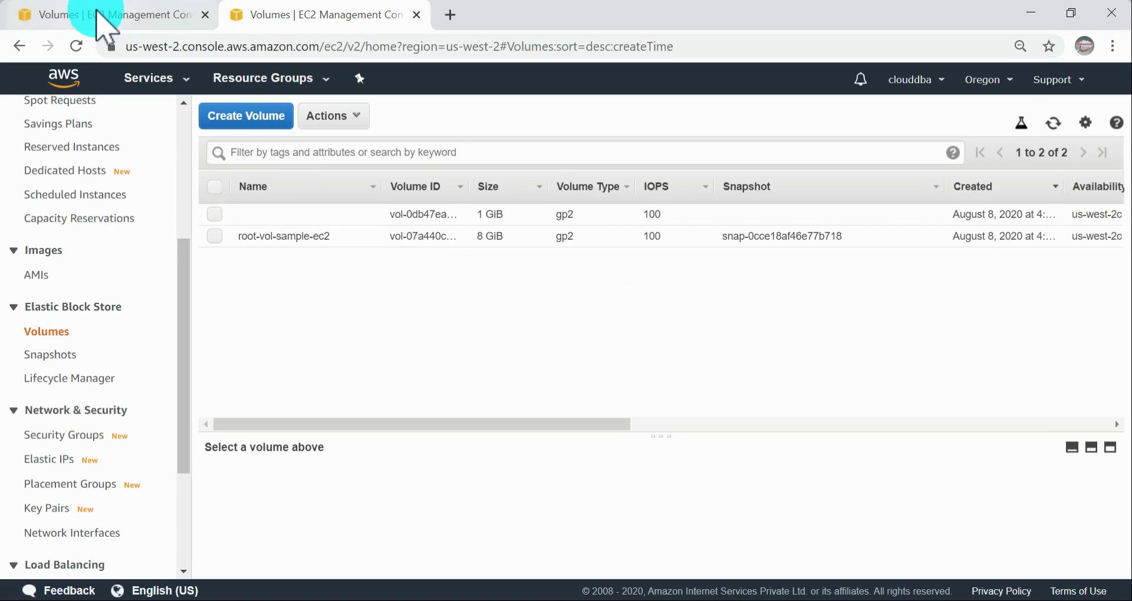
{"action": "key", "text": "alt+Tab"}
{"action": "key", "text": "alt+Tab"}
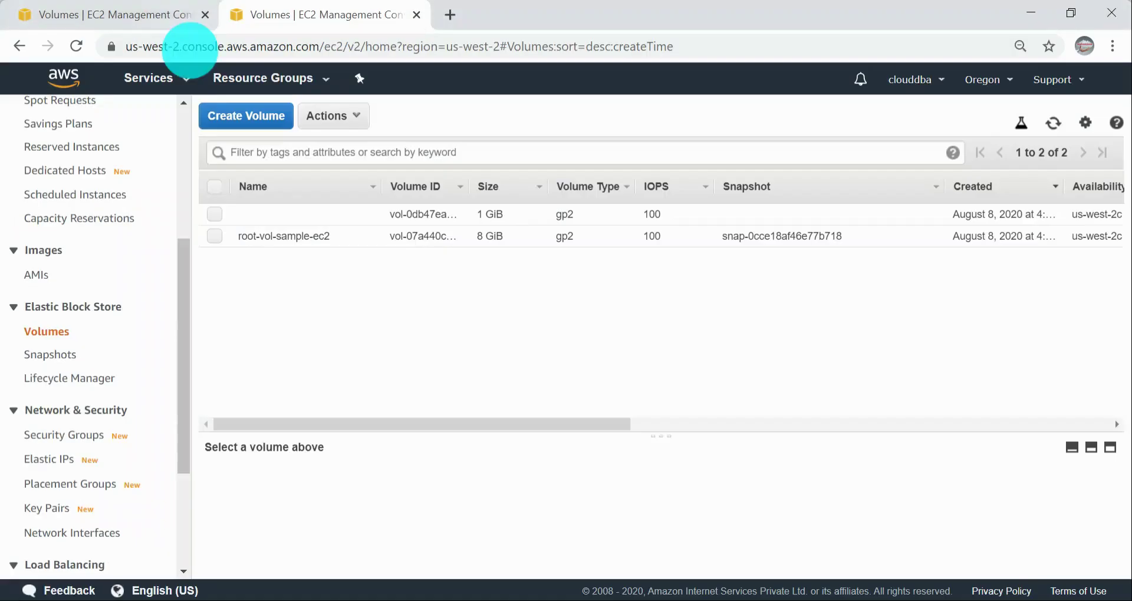
{"action": "key", "text": "alt+Tab"}
{"action": "key", "text": "alt+Tab"}
{"action": "key", "text": "alt+Tab"}
{"action": "key", "text": "alt+Tab"}
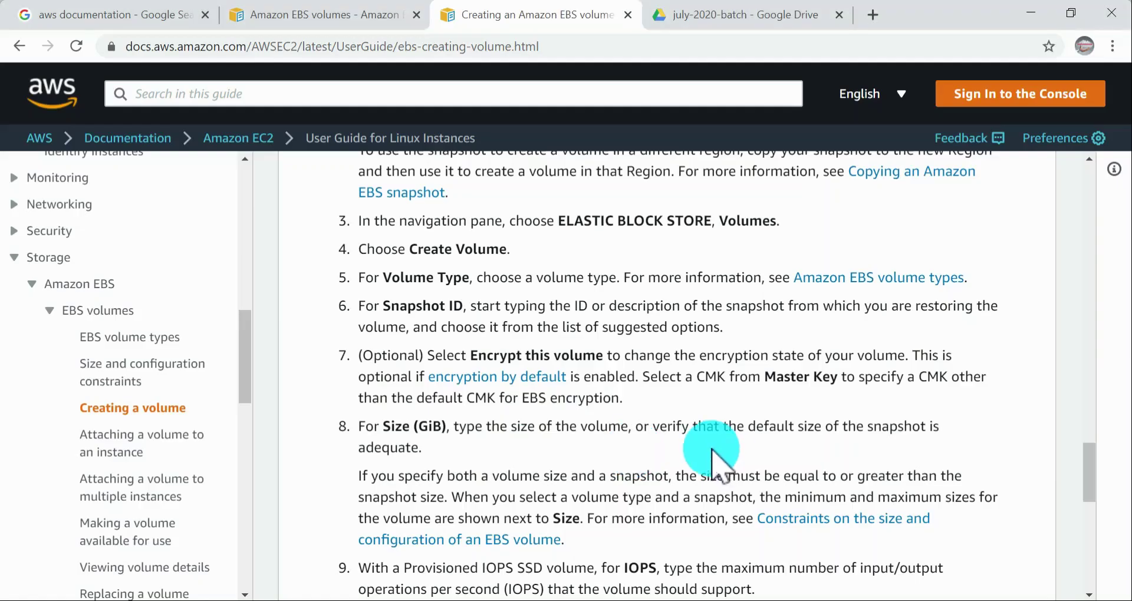
{"action": "scroll", "coordinate": [659, 413], "scroll_direction": "down", "scroll_amount": 3}
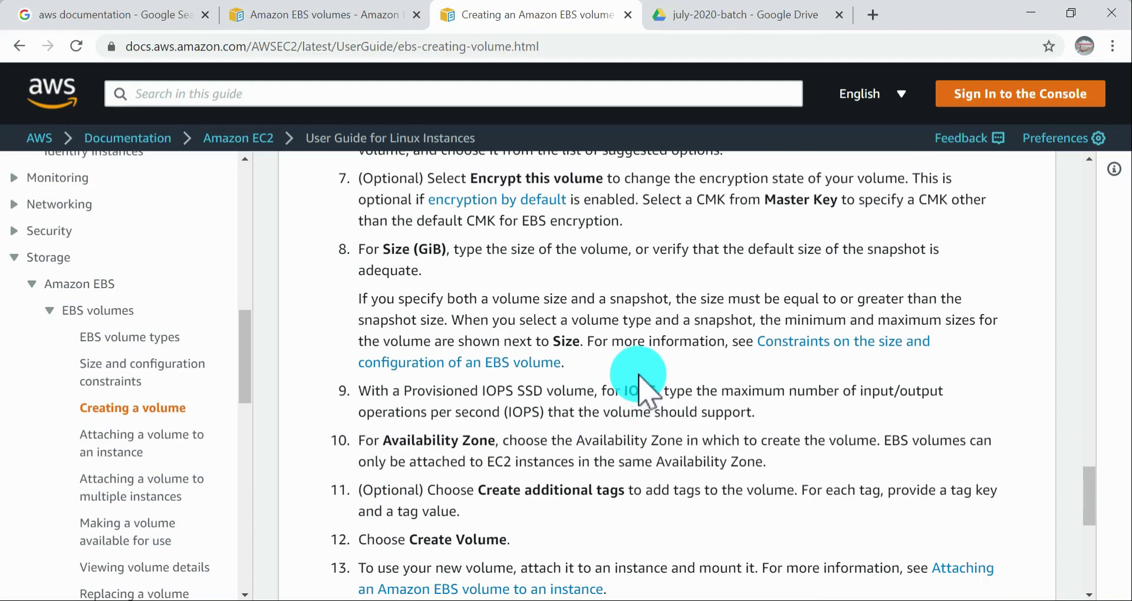
{"action": "scroll", "coordinate": [639, 377], "scroll_direction": "down", "scroll_amount": 3}
{"action": "scroll", "coordinate": [639, 373], "scroll_direction": "up", "scroll_amount": 3}
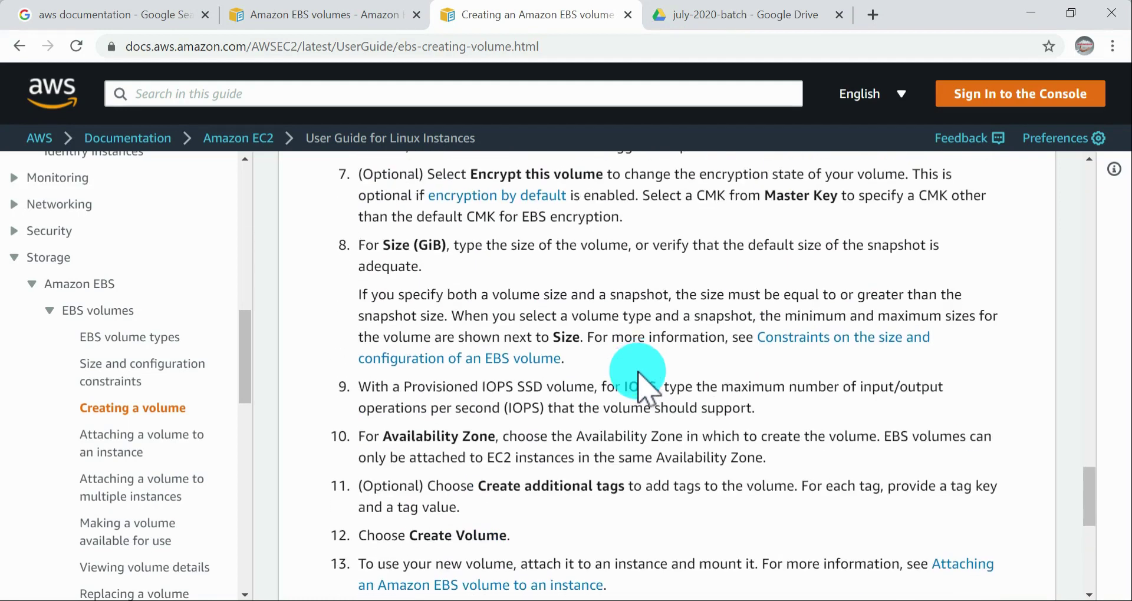
{"action": "scroll", "coordinate": [639, 378], "scroll_direction": "up", "scroll_amount": 3}
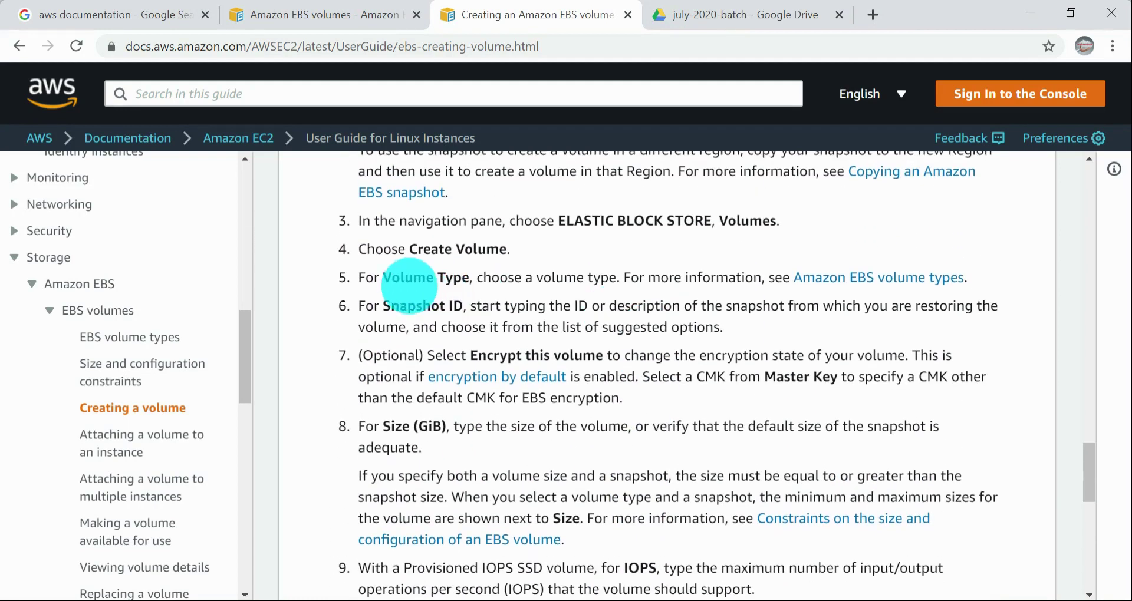
{"action": "left_click_drag", "start_coordinate": [389, 305], "coordinate": [513, 307]}
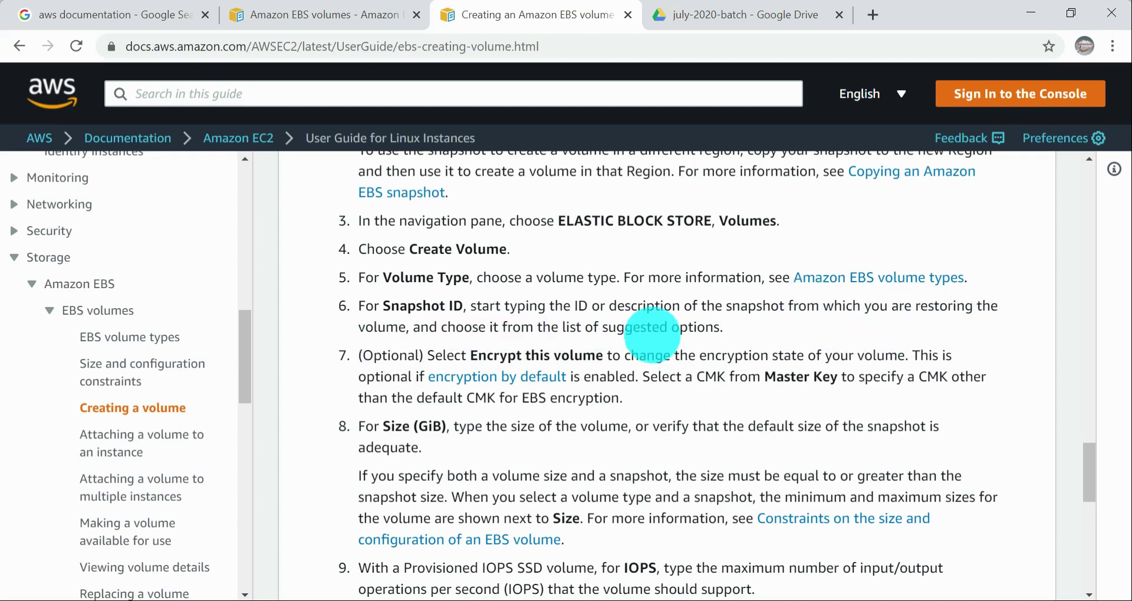
{"action": "left_click_drag", "start_coordinate": [725, 327], "coordinate": [407, 312]}
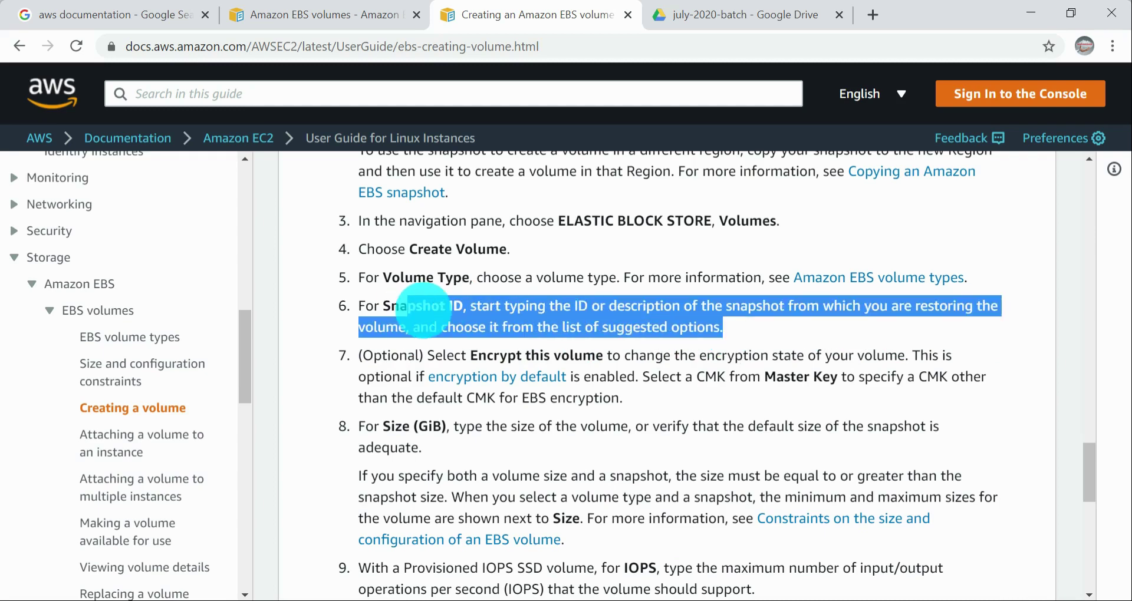
Step: Start creating a new volume in the EC2 console and enter 1 GiB as its size
{"action": "key", "text": "alt+Tab"}
{"action": "key", "text": "alt+Tab"}
{"action": "key", "text": "alt+Tab"}
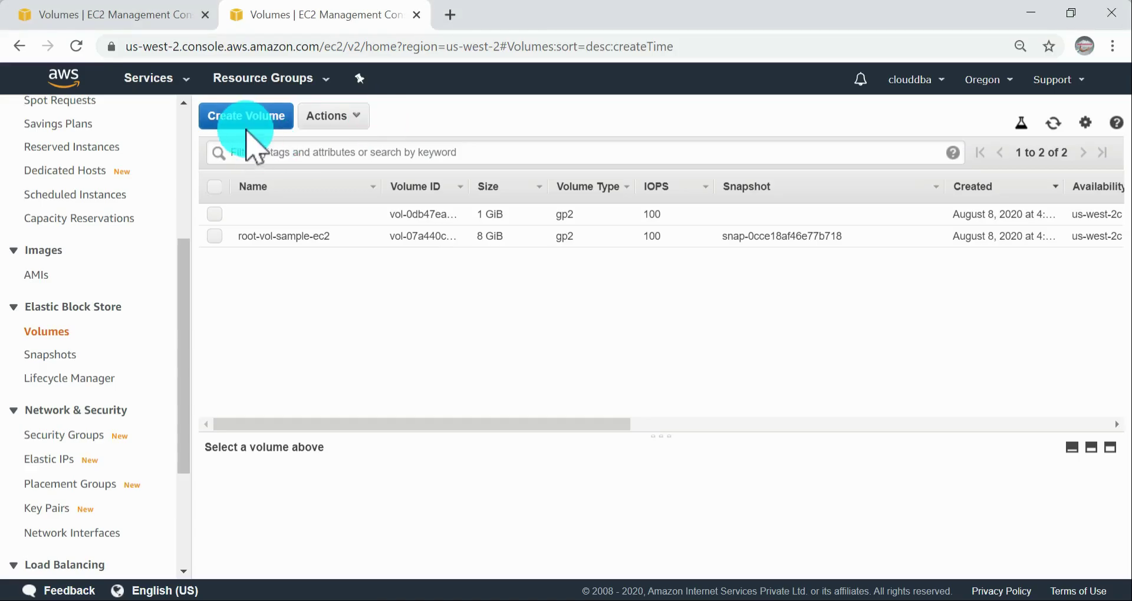
{"action": "left_click", "coordinate": [247, 132]}
{"action": "scroll", "coordinate": [366, 223], "scroll_direction": "down", "scroll_amount": 1}
{"action": "double_click", "coordinate": [285, 259]}
{"action": "type", "text": "1"}
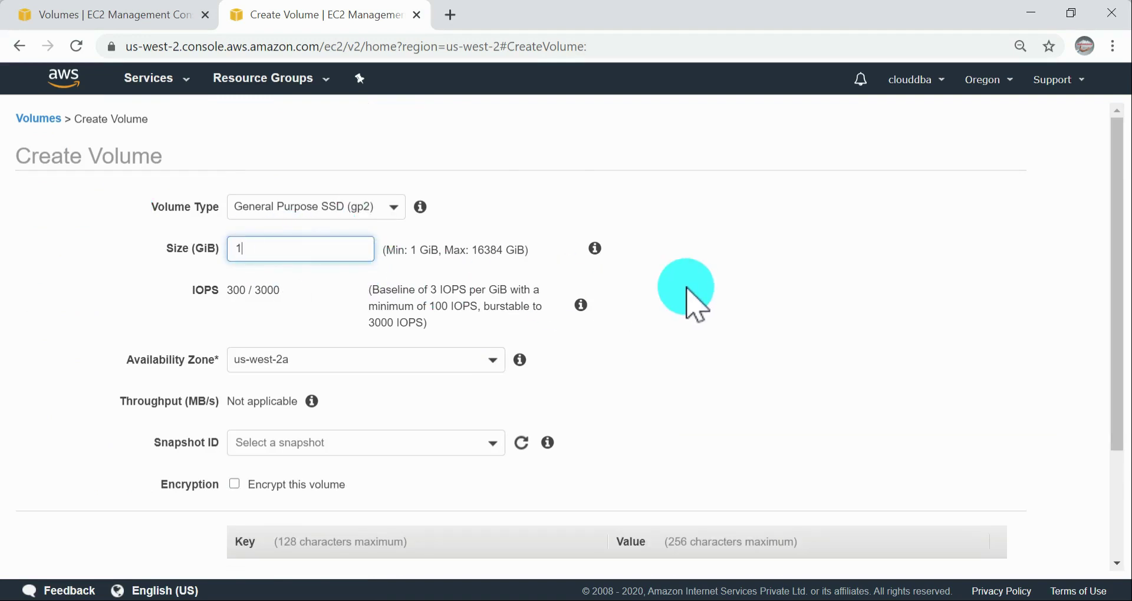
{"action": "scroll", "coordinate": [307, 284], "scroll_direction": "down", "scroll_amount": 3}
Step: Set the new volume's Availability Zone to us-west-2c
{"action": "mouse_move", "coordinate": [334, 251]}
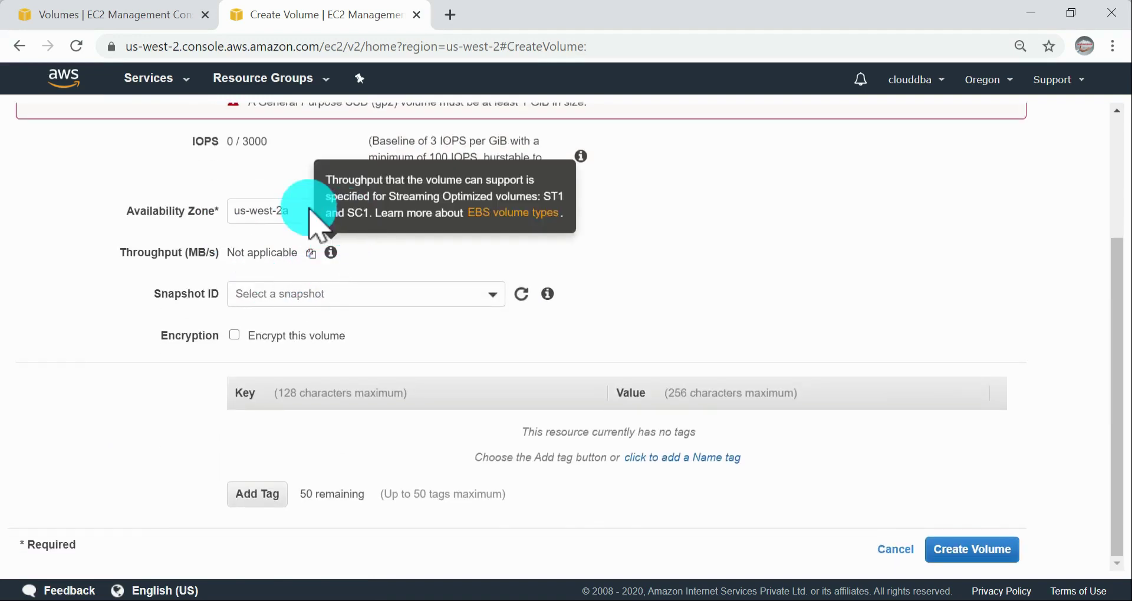
{"action": "left_click", "coordinate": [310, 211]}
{"action": "left_click", "coordinate": [287, 310]}
{"action": "left_click", "coordinate": [678, 250]}
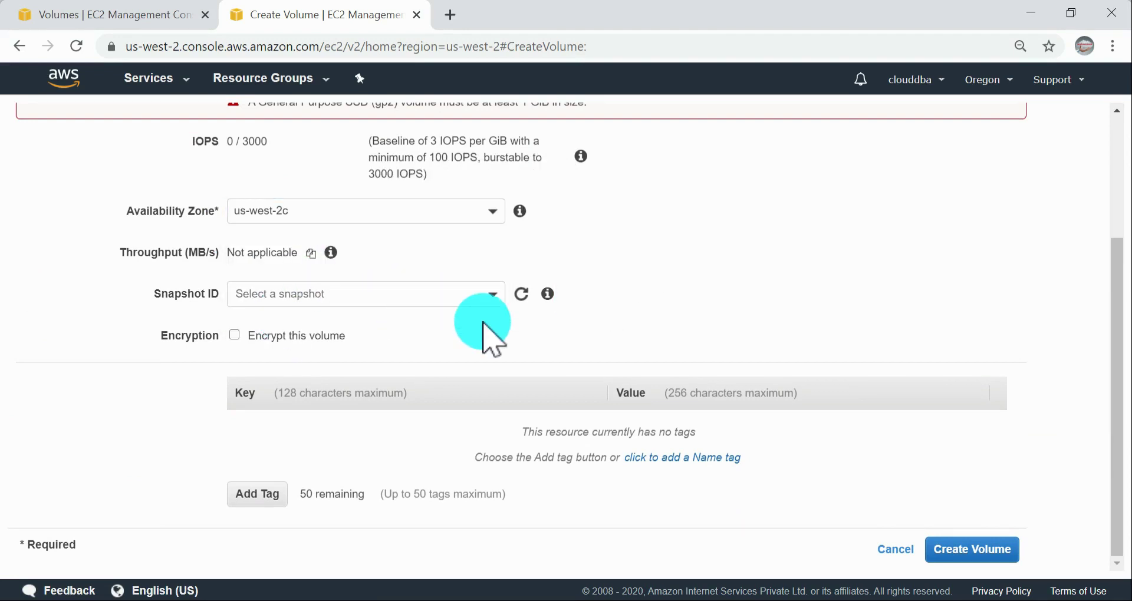
Step: Open the Snapshot ID choices and browse the available public snapshots and their descriptions
{"action": "left_click", "coordinate": [379, 292]}
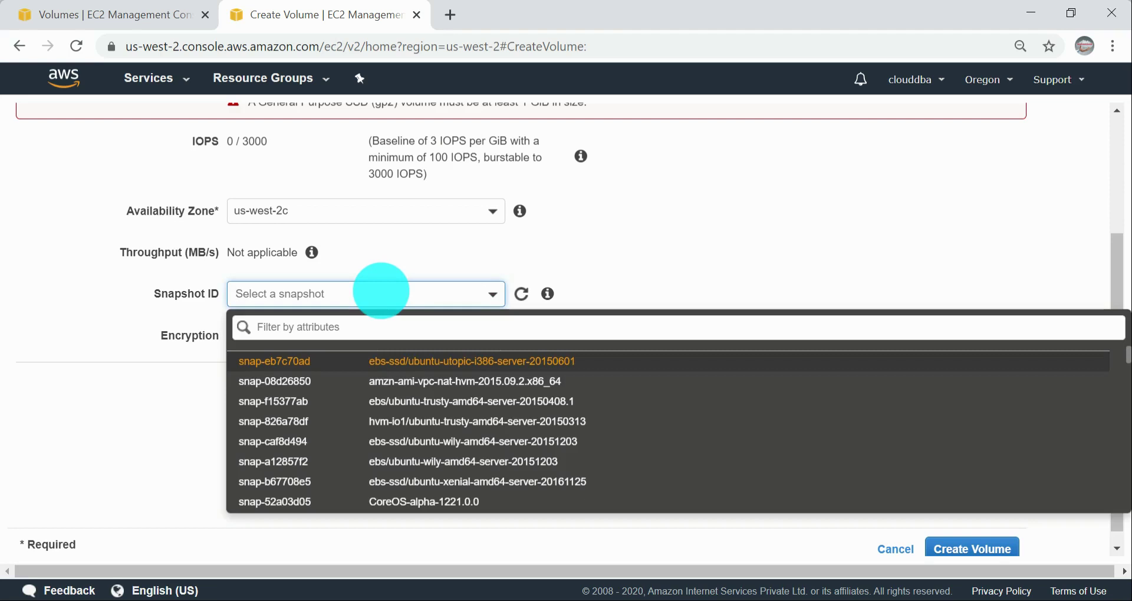
{"action": "scroll", "coordinate": [496, 424], "scroll_direction": "down", "scroll_amount": 3}
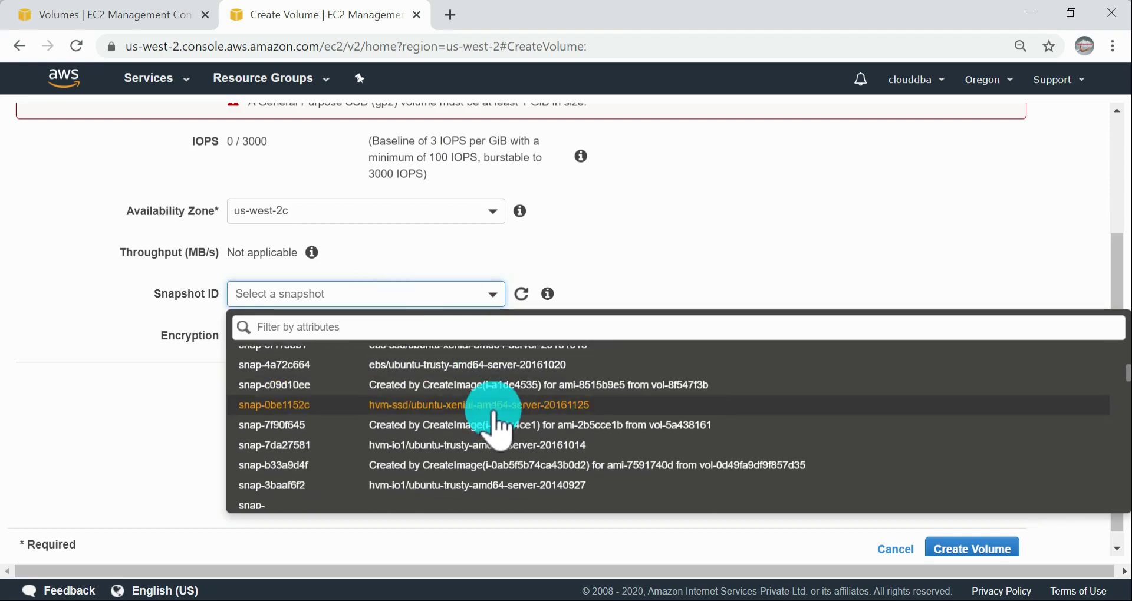
{"action": "scroll", "coordinate": [494, 419], "scroll_direction": "down", "scroll_amount": 3}
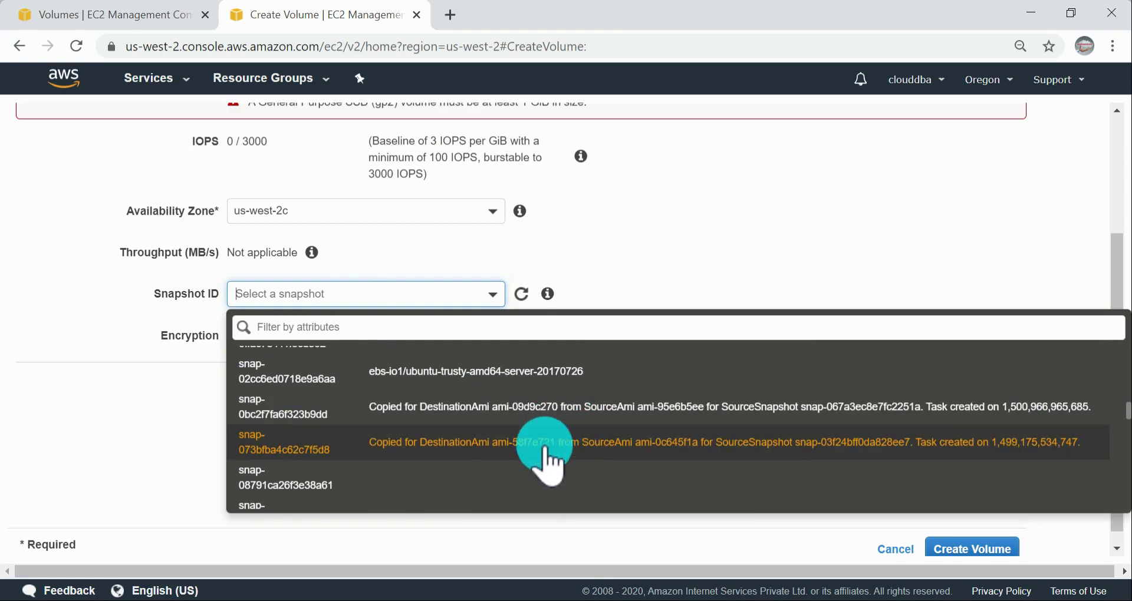
{"action": "scroll", "coordinate": [590, 495], "scroll_direction": "down", "scroll_amount": 1}
{"action": "scroll", "coordinate": [590, 502], "scroll_direction": "down", "scroll_amount": 2}
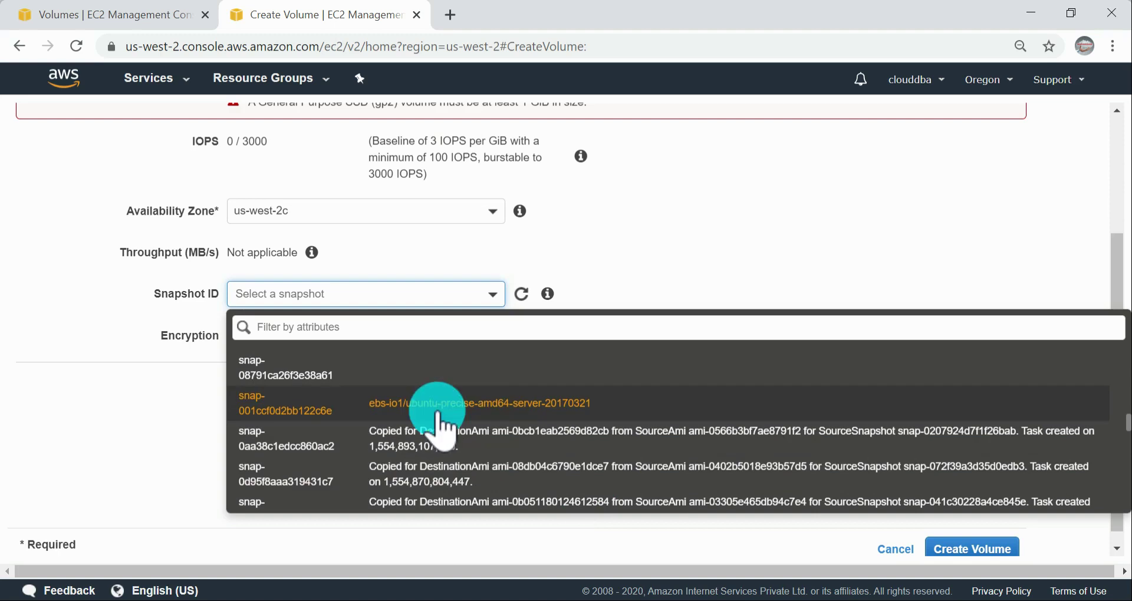
{"action": "scroll", "coordinate": [552, 477], "scroll_direction": "down", "scroll_amount": 5}
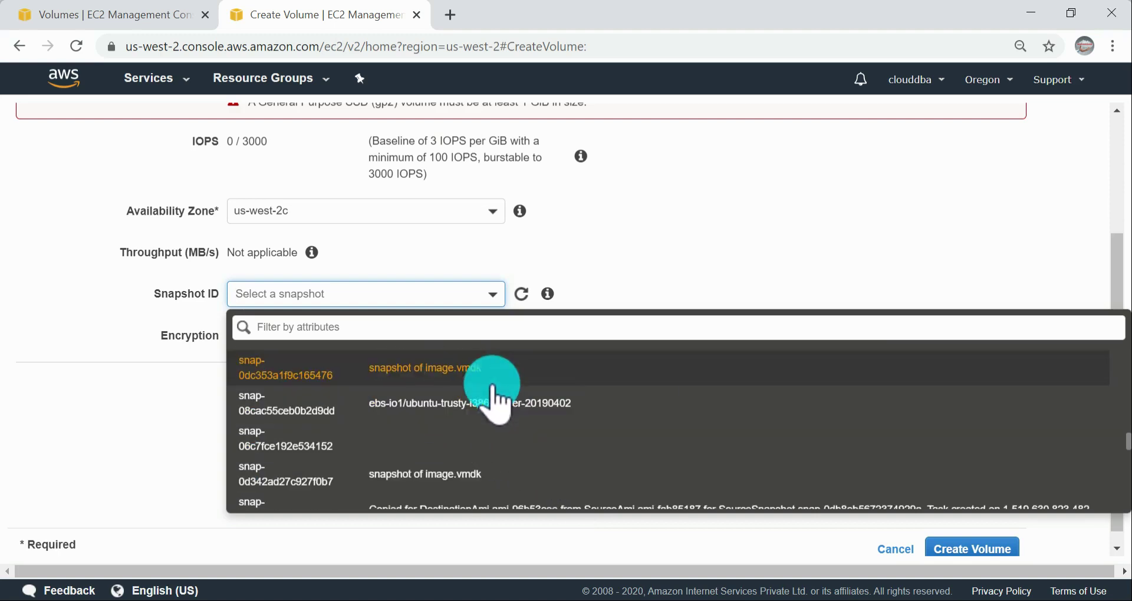
{"action": "scroll", "coordinate": [597, 466], "scroll_direction": "down", "scroll_amount": 3}
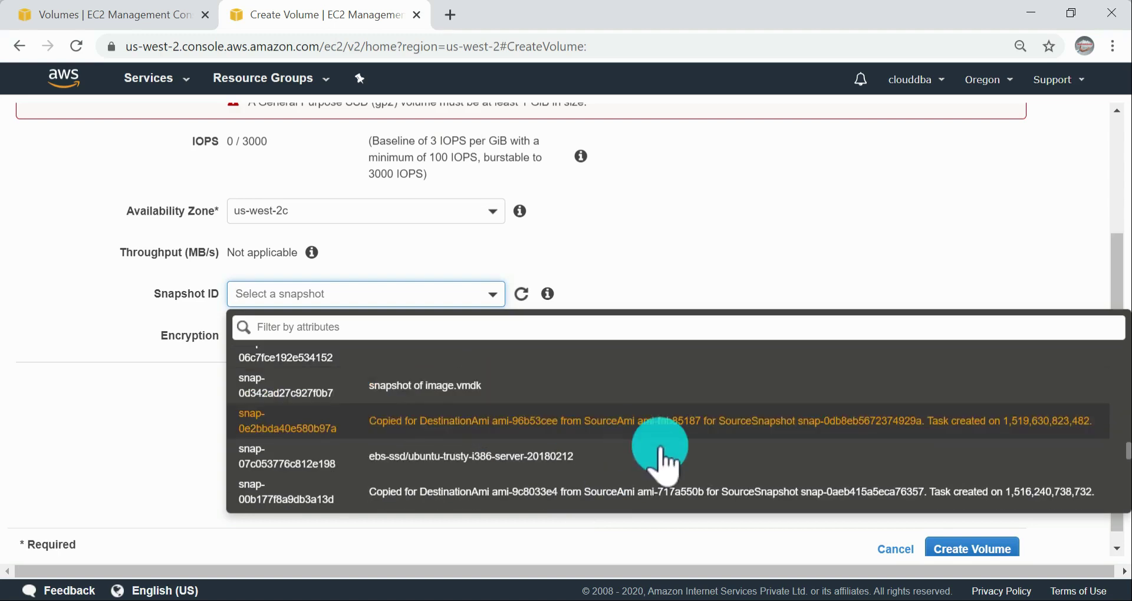
{"action": "scroll", "coordinate": [705, 469], "scroll_direction": "down", "scroll_amount": 3}
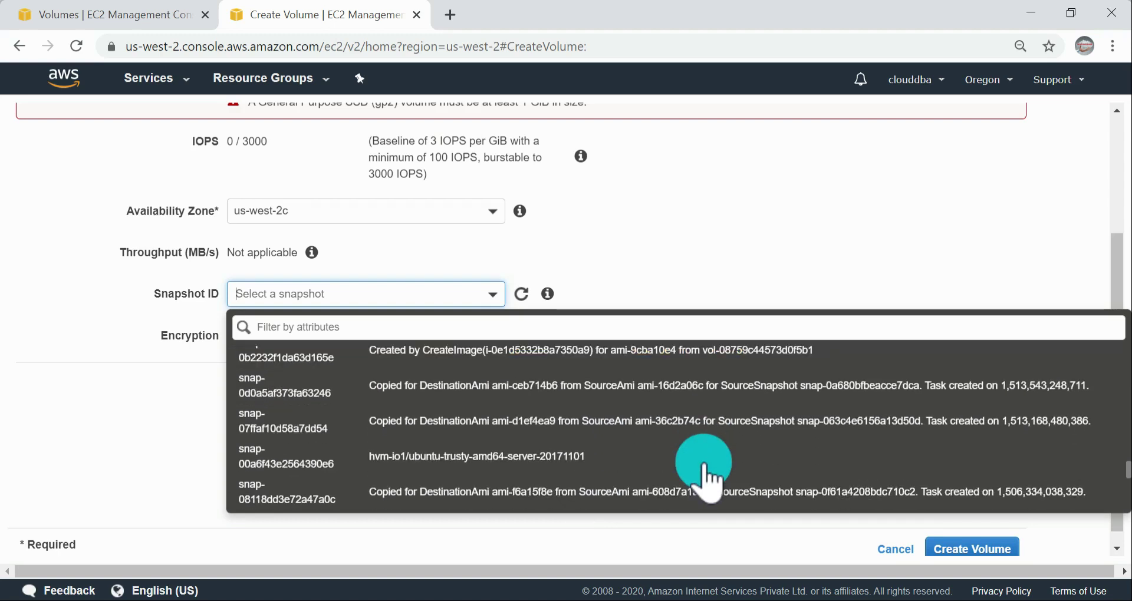
{"action": "scroll", "coordinate": [704, 475], "scroll_direction": "down", "scroll_amount": 3}
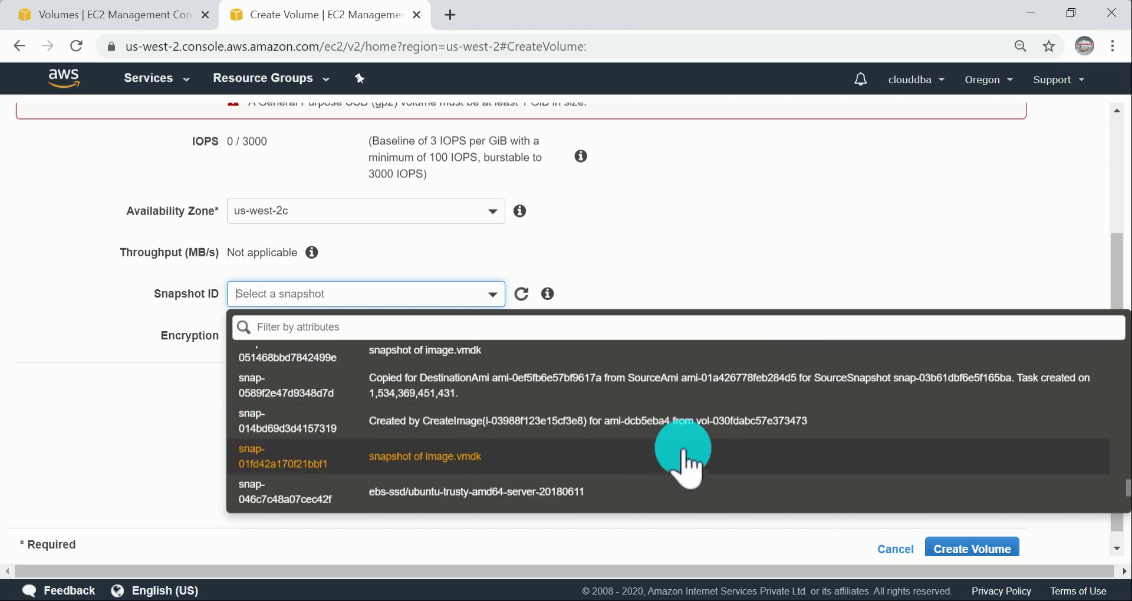
{"action": "scroll", "coordinate": [690, 466], "scroll_direction": "down", "scroll_amount": 3}
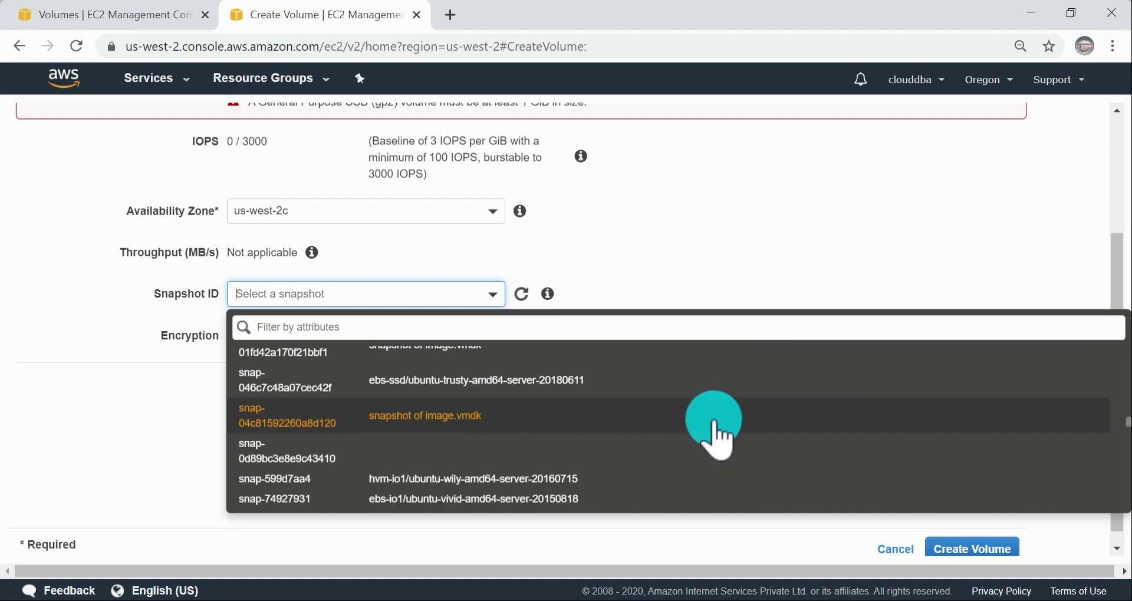
{"action": "scroll", "coordinate": [708, 436], "scroll_direction": "down", "scroll_amount": 5}
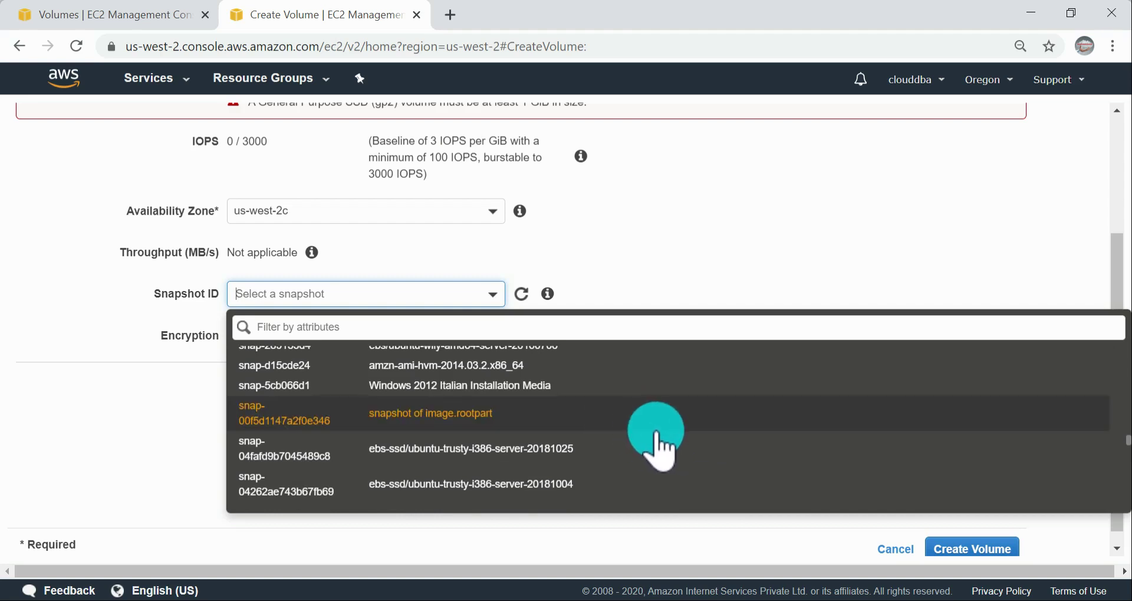
{"action": "scroll", "coordinate": [457, 356], "scroll_direction": "up", "scroll_amount": 1}
Step: Search the available snapshots for "oracle" and for "red", then close the snapshot choices
{"action": "left_click", "coordinate": [475, 329]}
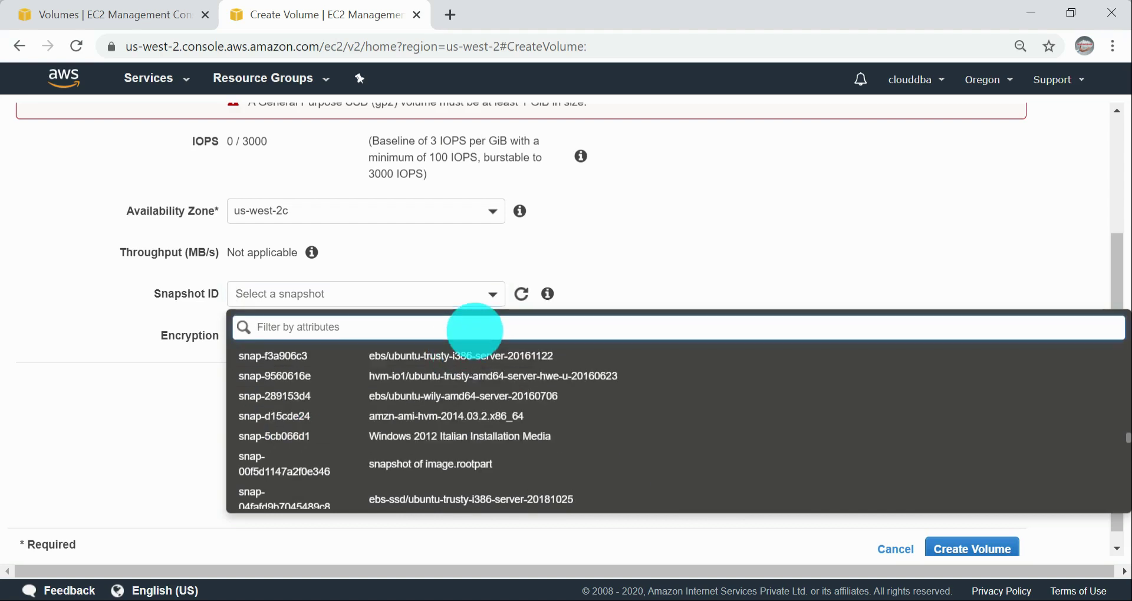
{"action": "type", "text": "oracle"}
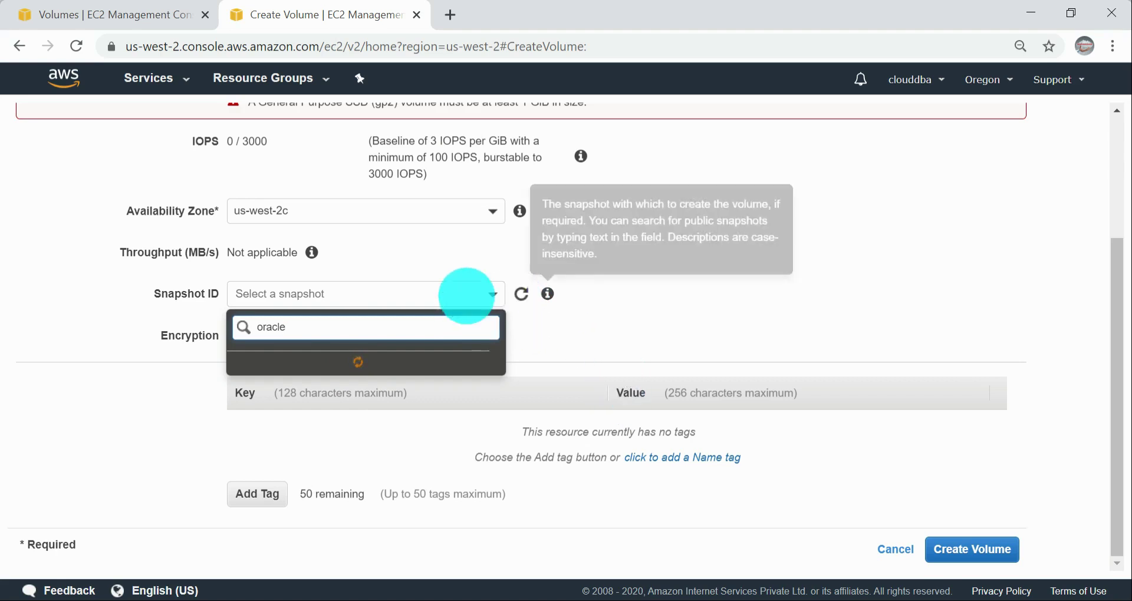
{"action": "left_click_drag", "start_coordinate": [302, 332], "coordinate": [156, 323]}
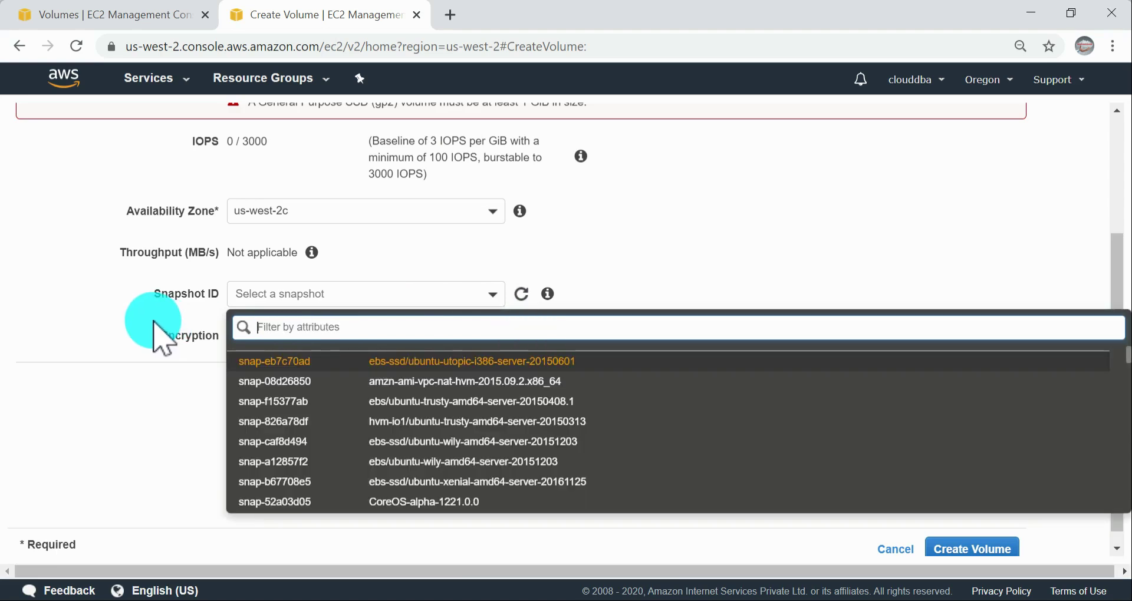
{"action": "type", "text": "red"}
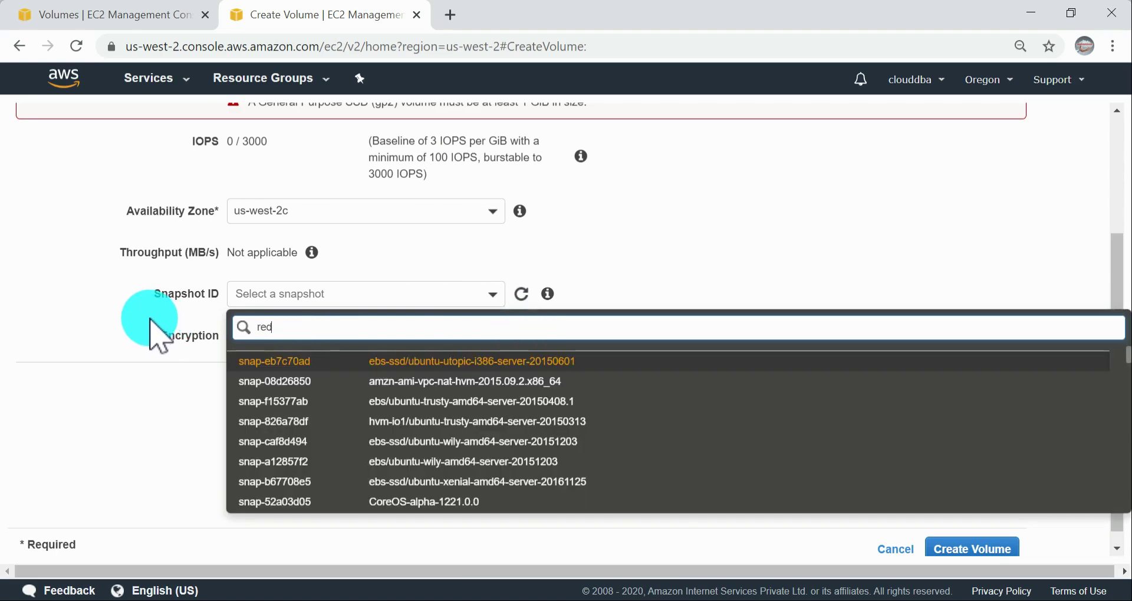
{"action": "type", "text": "h"}
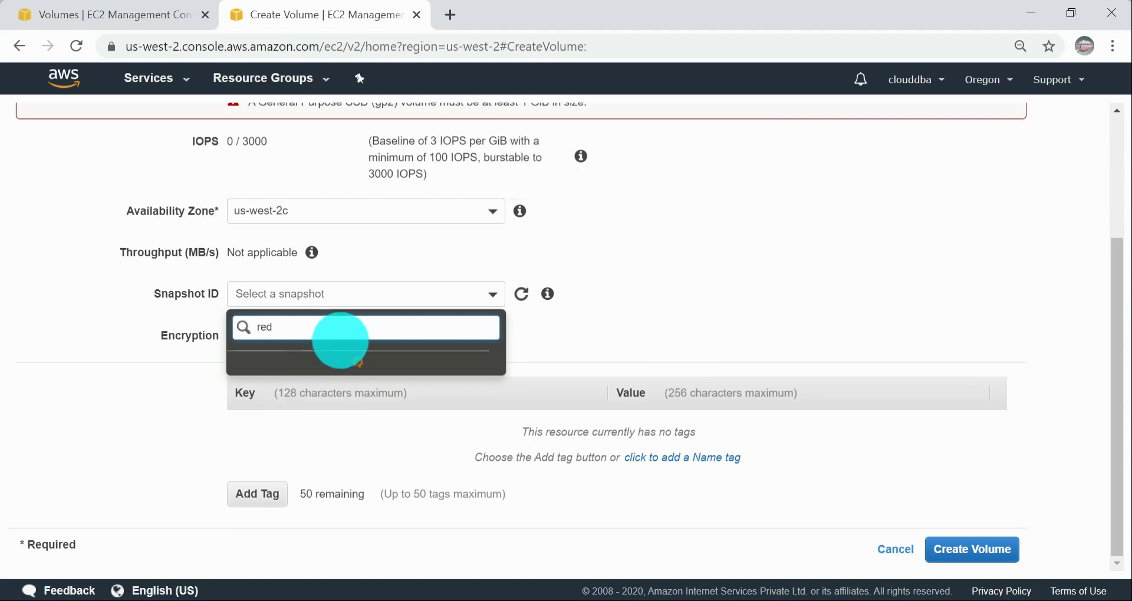
{"action": "left_click", "coordinate": [355, 362]}
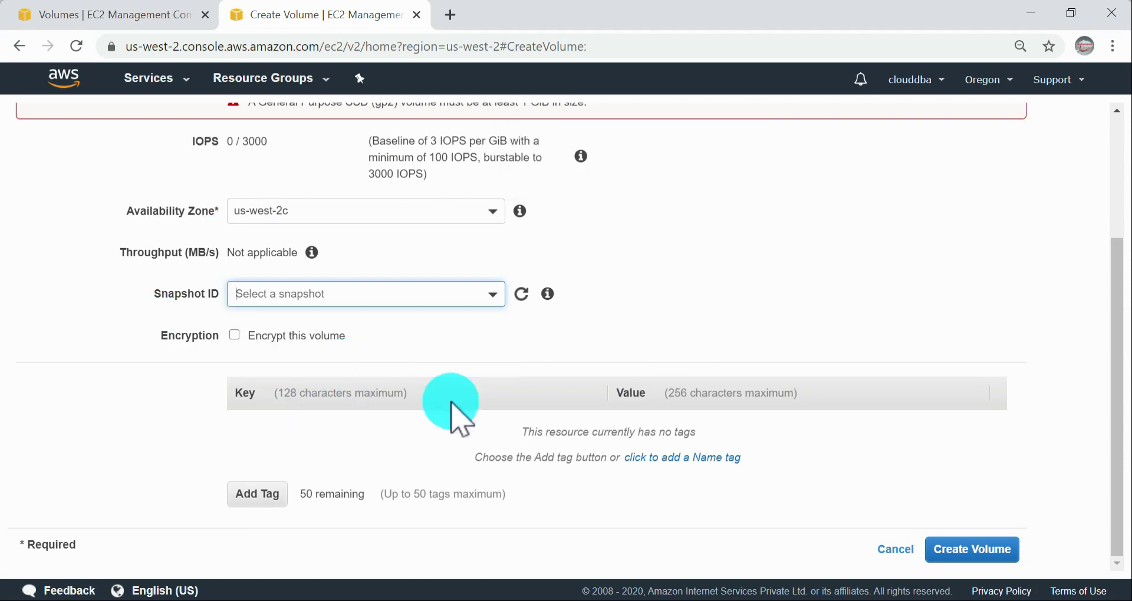
Step: Browse the snapshot choices for the new volume and search them for "cent"
{"action": "left_click", "coordinate": [359, 296]}
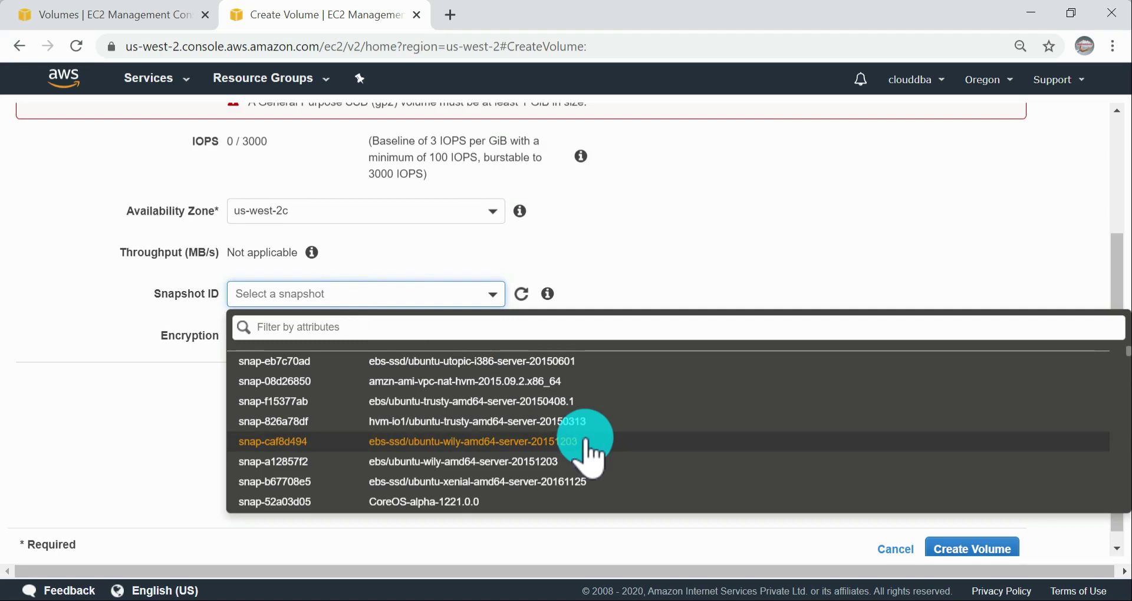
{"action": "scroll", "coordinate": [589, 457], "scroll_direction": "down", "scroll_amount": 2}
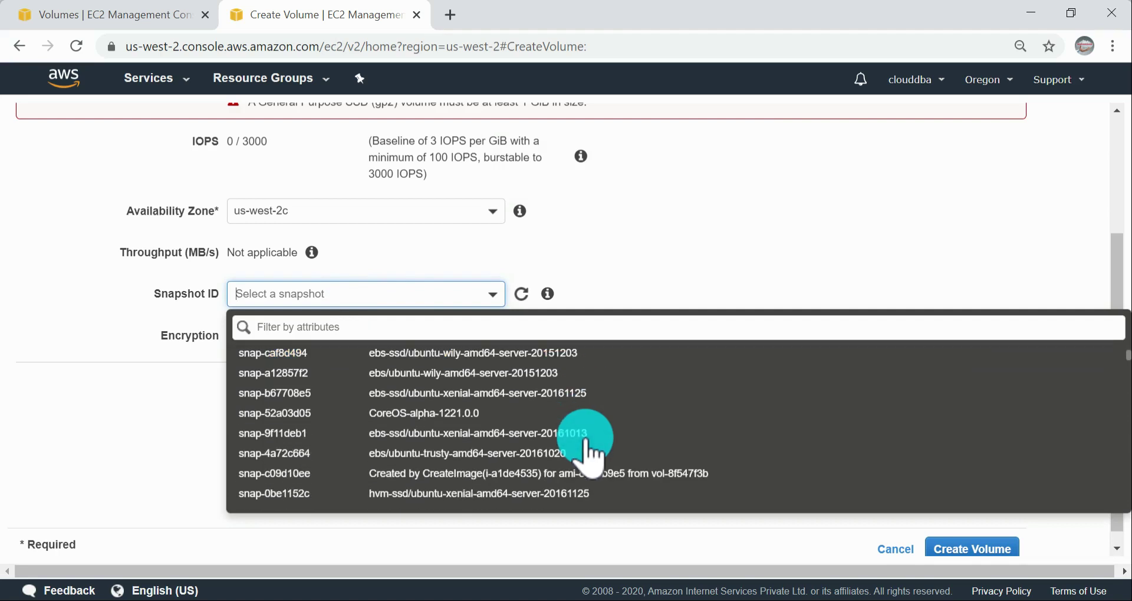
{"action": "scroll", "coordinate": [589, 454], "scroll_direction": "down", "scroll_amount": 2}
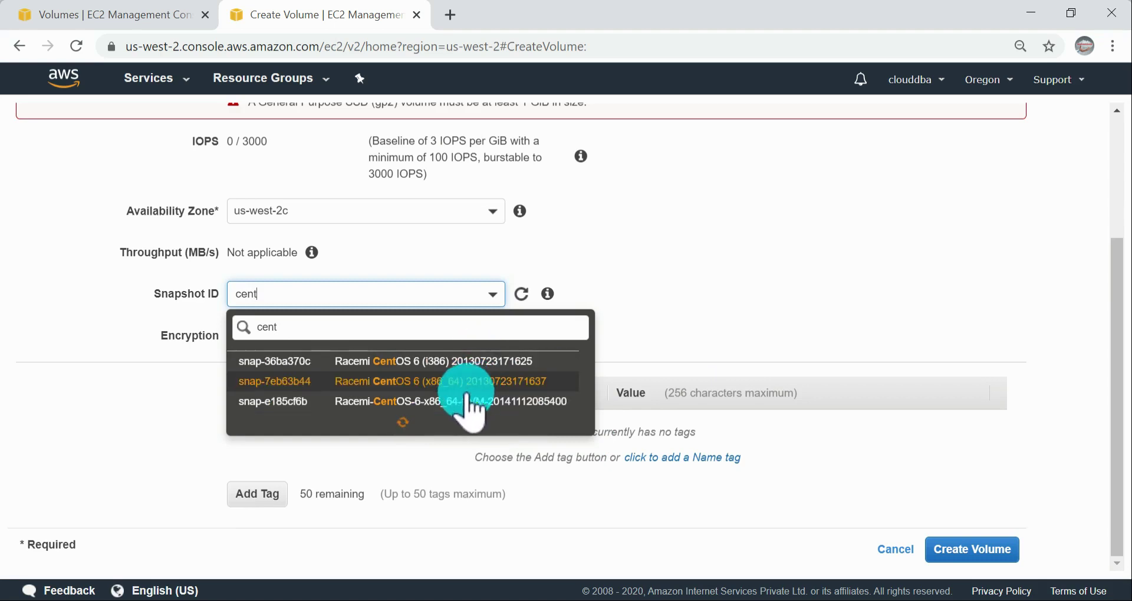
{"action": "left_click_drag", "start_coordinate": [313, 328], "coordinate": [208, 330]}
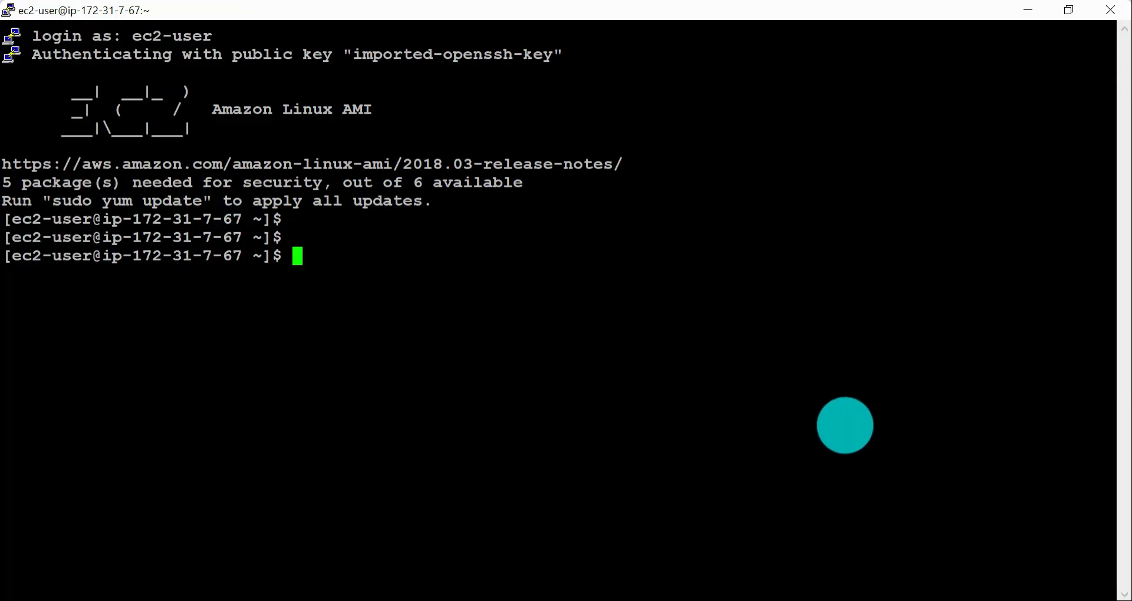
Step: Switch to the AWS guide and review the console steps for creating an EBS volume from a snapshot, including the Snapshot ID instruction
{"action": "key", "text": "alt+Tab"}
{"action": "key", "text": "alt+Tab"}
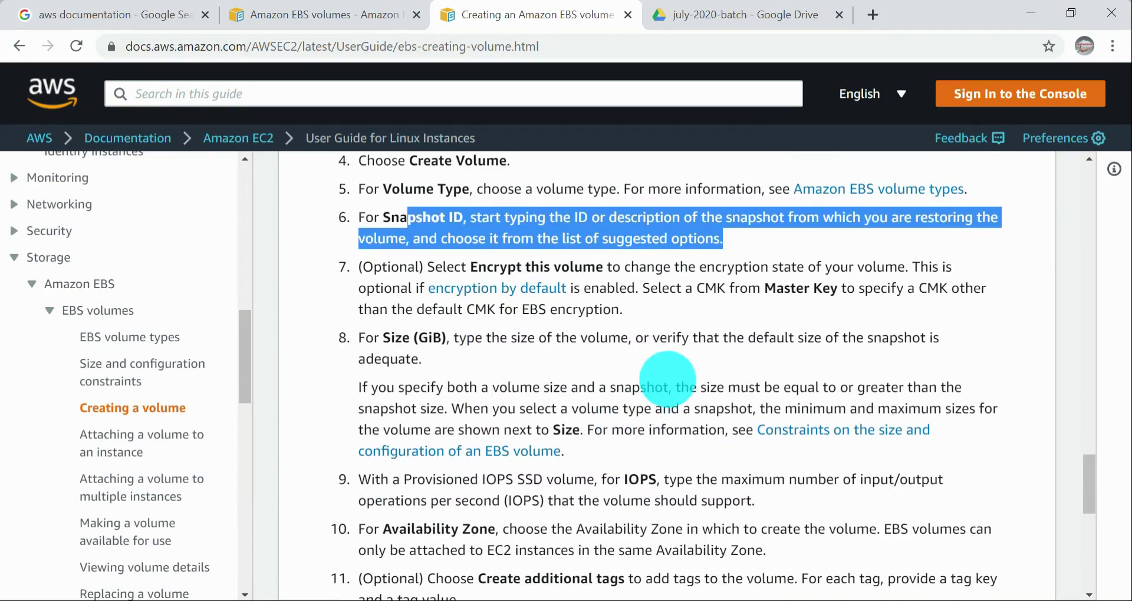
{"action": "scroll", "coordinate": [663, 380], "scroll_direction": "up", "scroll_amount": 2}
{"action": "scroll", "coordinate": [645, 425], "scroll_direction": "down", "scroll_amount": 8}
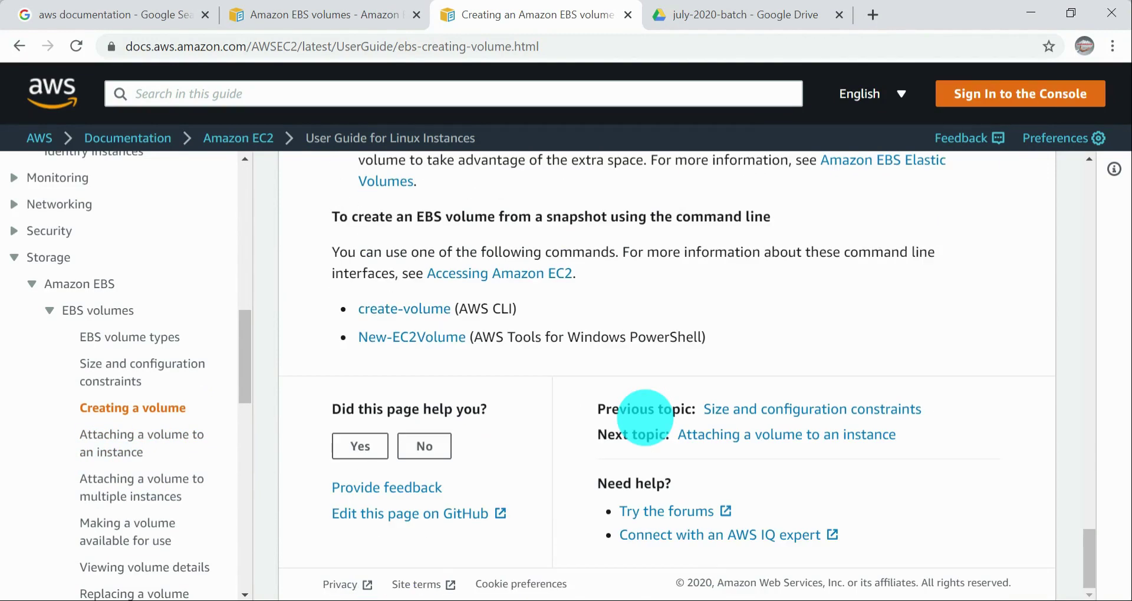
{"action": "scroll", "coordinate": [645, 417], "scroll_direction": "up", "scroll_amount": 10}
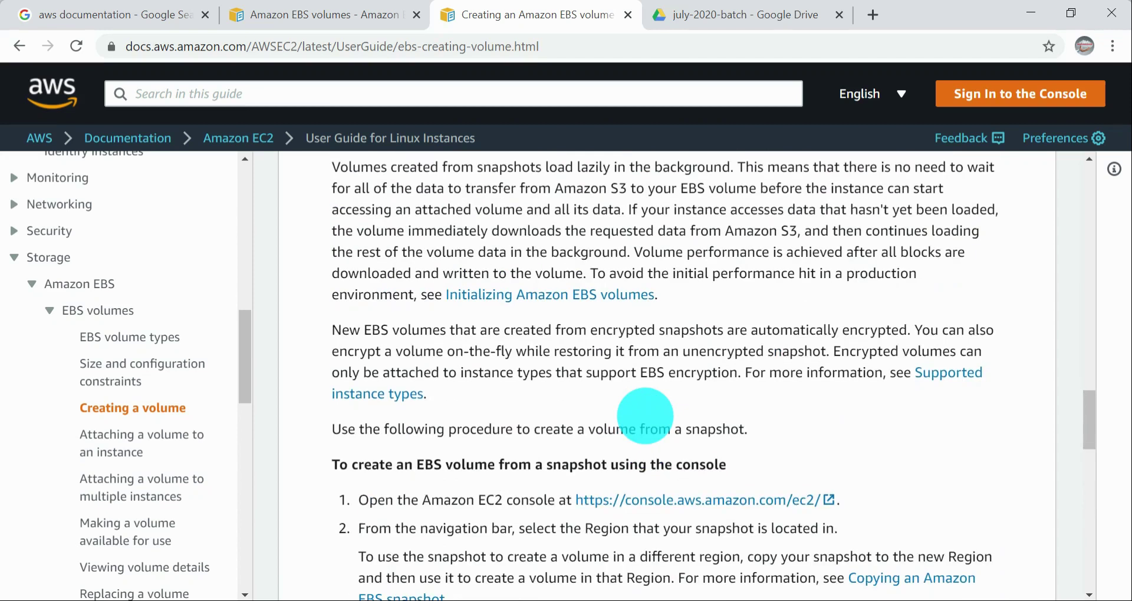
{"action": "scroll", "coordinate": [645, 415], "scroll_direction": "up", "scroll_amount": 3}
{"action": "scroll", "coordinate": [645, 416], "scroll_direction": "down", "scroll_amount": 7}
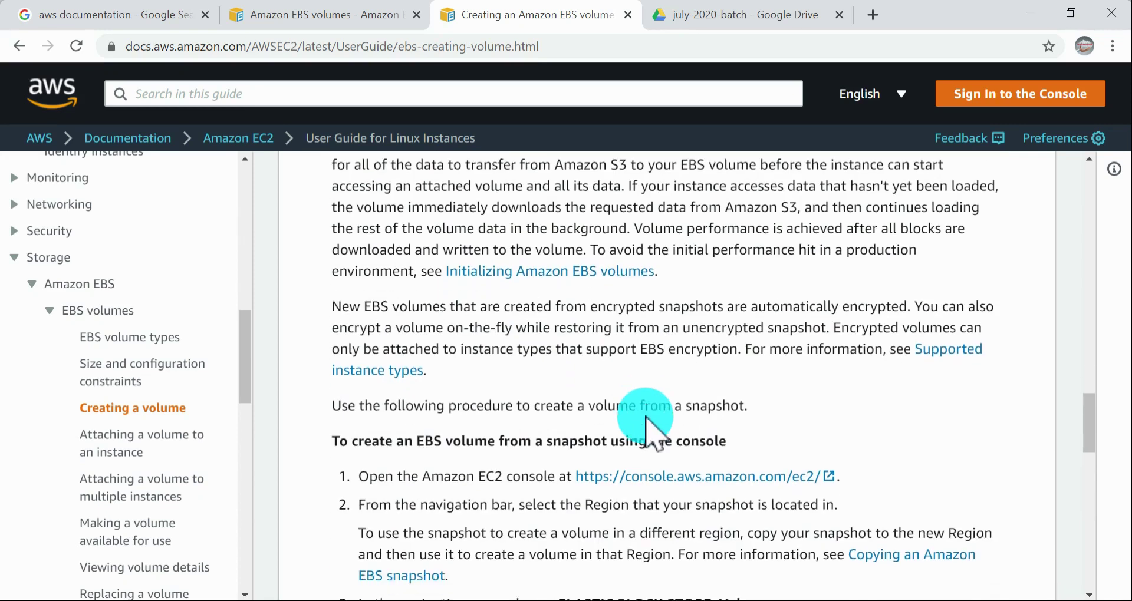
{"action": "scroll", "coordinate": [647, 418], "scroll_direction": "down", "scroll_amount": 1}
{"action": "left_click", "coordinate": [578, 370]}
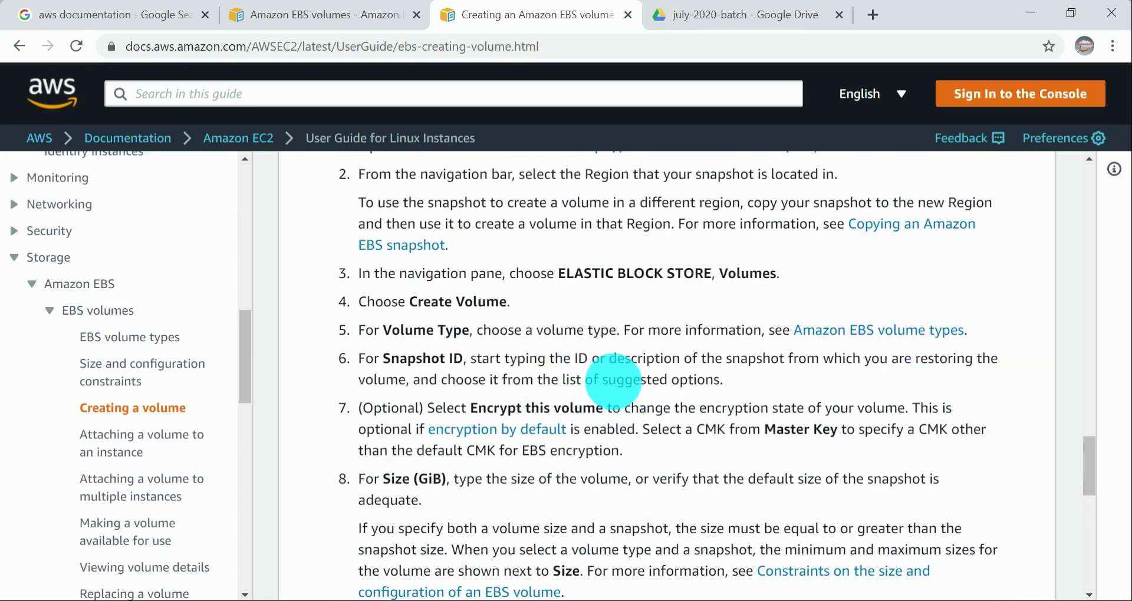
{"action": "left_click_drag", "start_coordinate": [759, 393], "coordinate": [359, 345]}
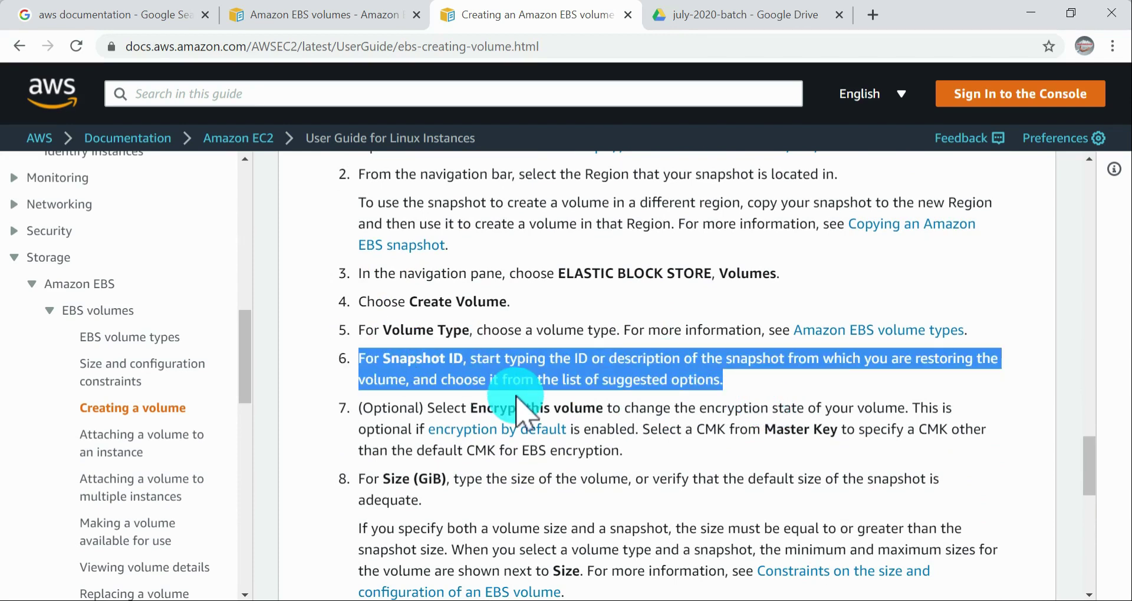
{"action": "scroll", "coordinate": [517, 401], "scroll_direction": "down", "scroll_amount": 3}
{"action": "scroll", "coordinate": [578, 413], "scroll_direction": "down", "scroll_amount": 2}
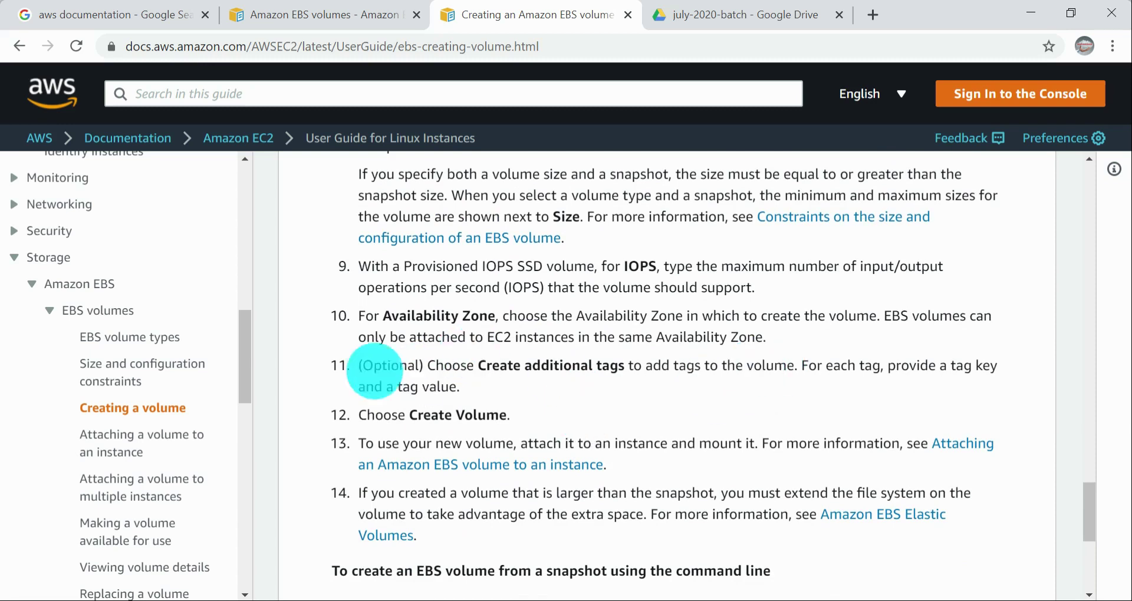
{"action": "scroll", "coordinate": [596, 487], "scroll_direction": "down", "scroll_amount": 5}
{"action": "scroll", "coordinate": [725, 315], "scroll_direction": "up", "scroll_amount": 2}
{"action": "scroll", "coordinate": [726, 318], "scroll_direction": "up", "scroll_amount": 2}
Step: Return to the EC2 console, close the snapshot choices and cancel the new volume's creation
{"action": "key", "text": "alt+Tab"}
{"action": "key", "text": "alt+Tab"}
{"action": "key", "text": "alt+Tab"}
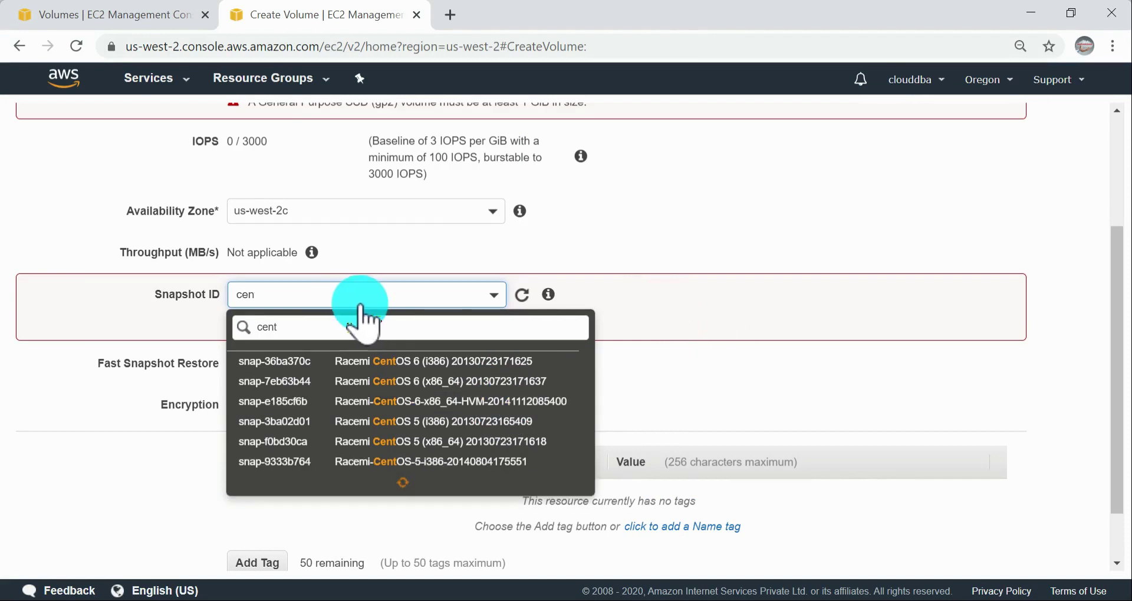
{"action": "left_click", "coordinate": [741, 363]}
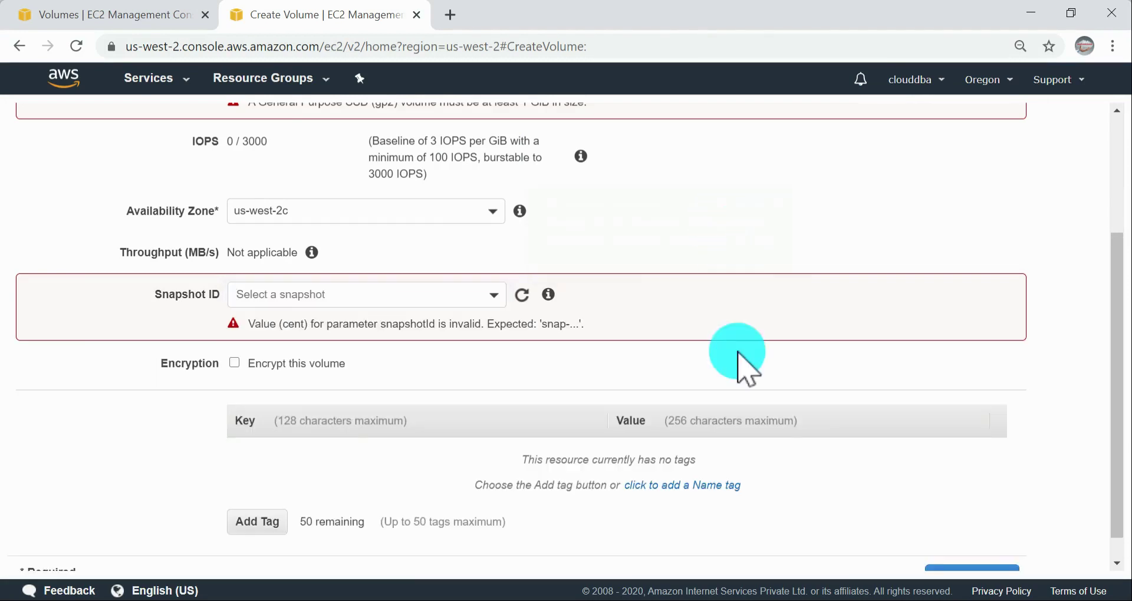
{"action": "scroll", "coordinate": [825, 413], "scroll_direction": "down", "scroll_amount": 1}
{"action": "left_click", "coordinate": [902, 554]}
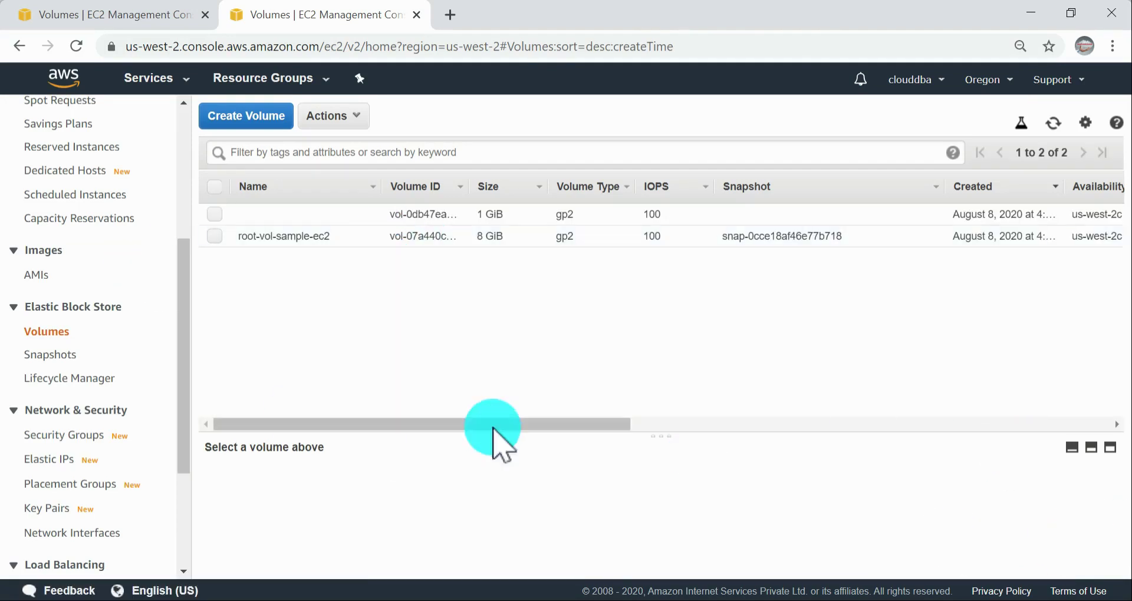
Step: Examine the State and Attachment Information columns in the EC2 volumes list and select the available 1 GiB volume
{"action": "key", "text": "alt+Tab"}
{"action": "scroll", "coordinate": [519, 354], "scroll_direction": "down", "scroll_amount": 3}
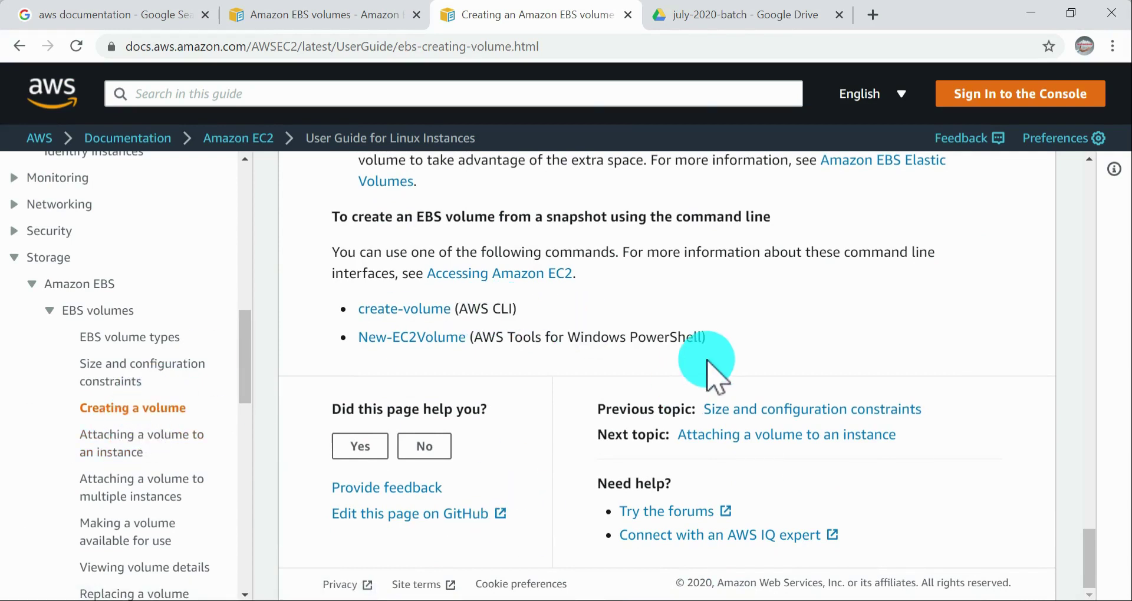
{"action": "key", "text": "alt+Tab"}
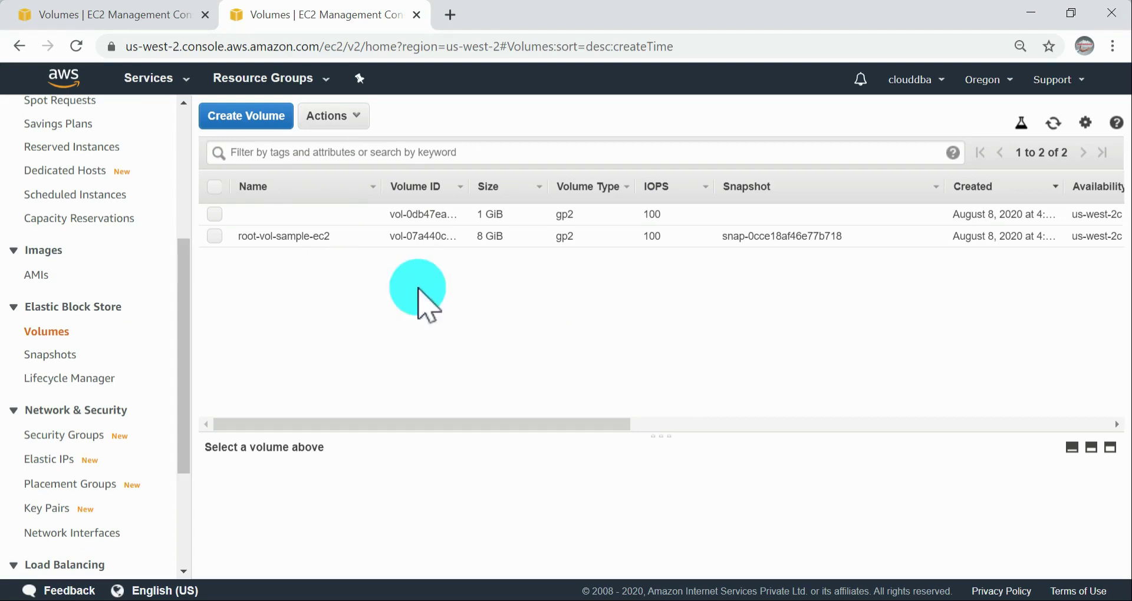
{"action": "left_click_drag", "start_coordinate": [609, 428], "coordinate": [973, 428]}
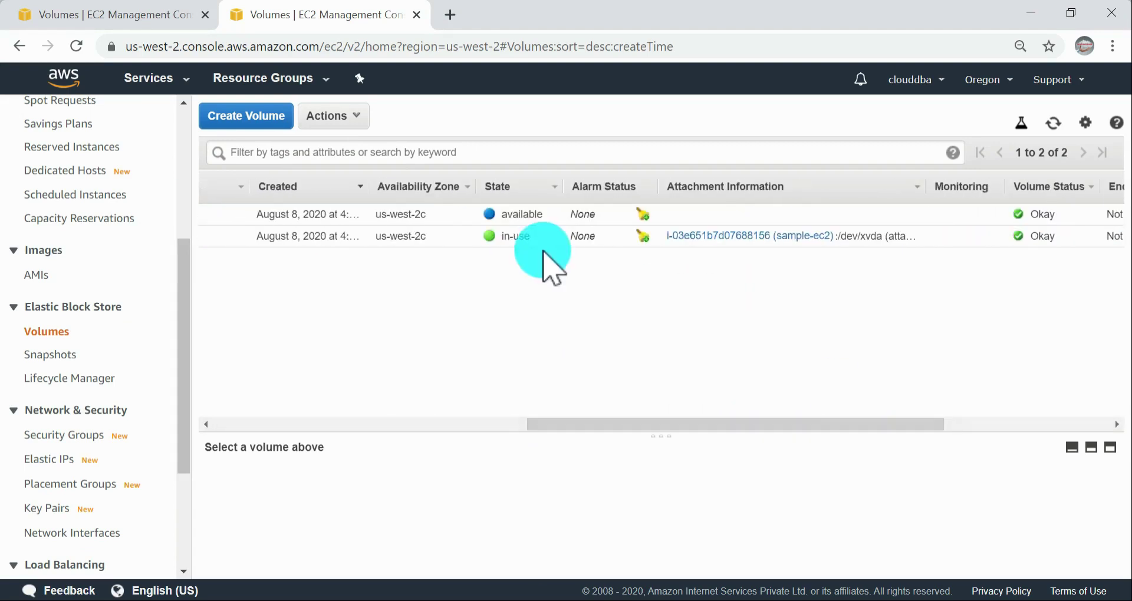
{"action": "double_click", "coordinate": [519, 215]}
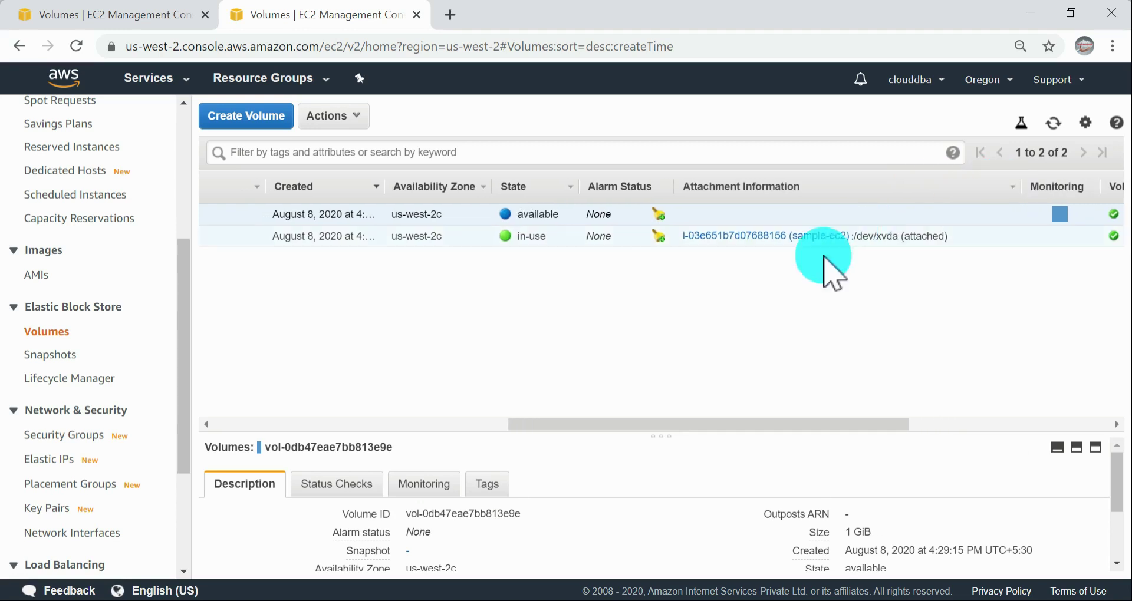
{"action": "left_click_drag", "start_coordinate": [758, 425], "coordinate": [381, 421]}
Step: Open the AWS guide's topic on attaching a volume to an instance and read its prerequisites
{"action": "key", "text": "alt+Tab"}
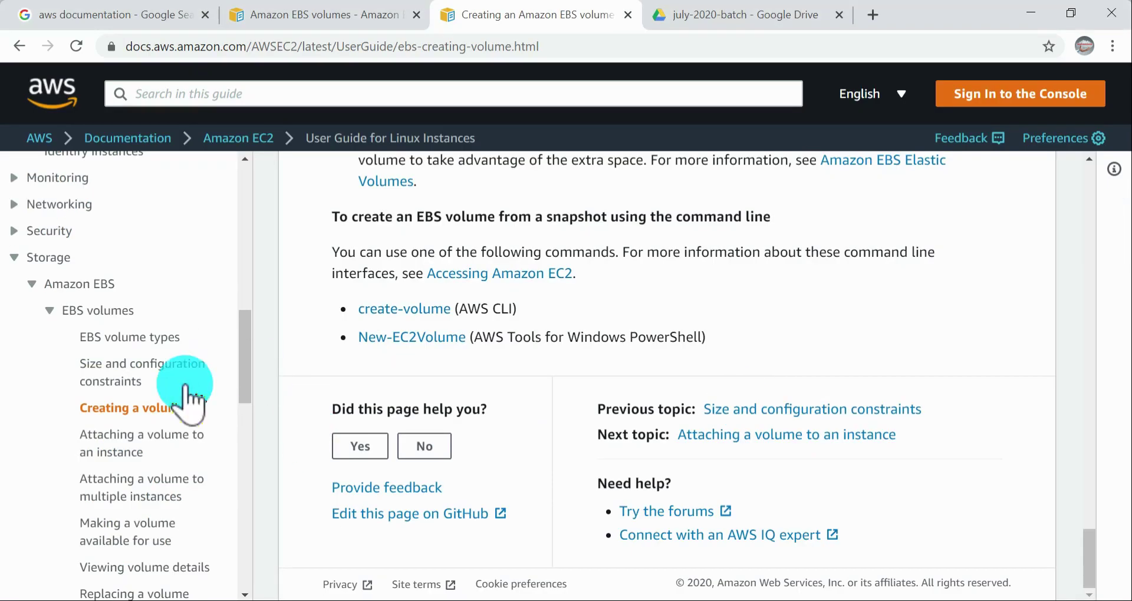
{"action": "left_click", "coordinate": [144, 449]}
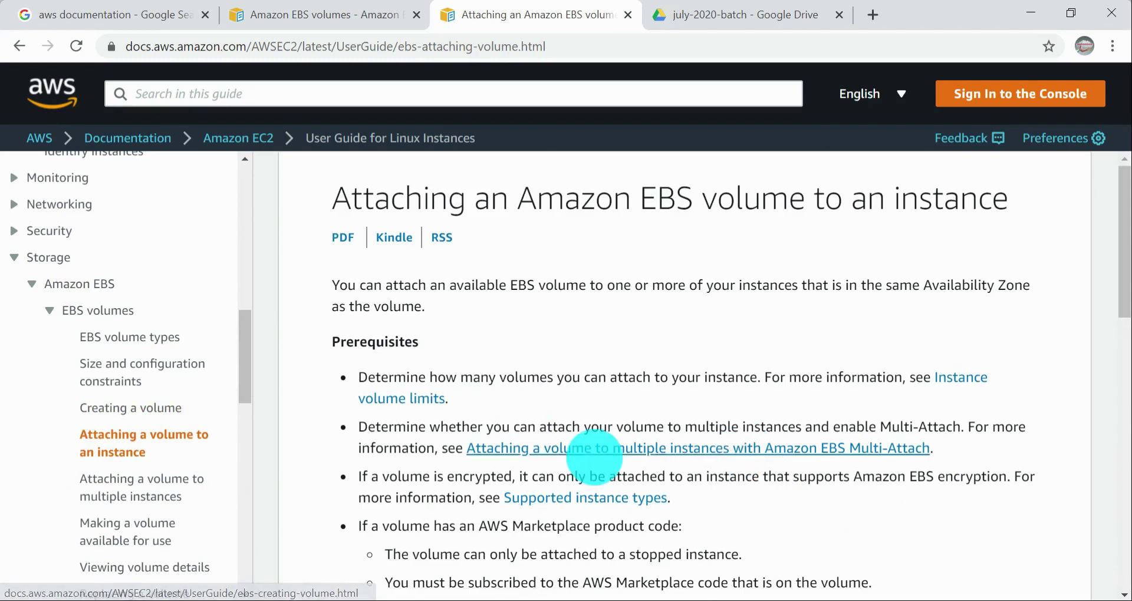
{"action": "scroll", "coordinate": [864, 363], "scroll_direction": "down", "scroll_amount": 2}
{"action": "scroll", "coordinate": [864, 363], "scroll_direction": "down", "scroll_amount": 1}
{"action": "scroll", "coordinate": [866, 361], "scroll_direction": "up", "scroll_amount": 3}
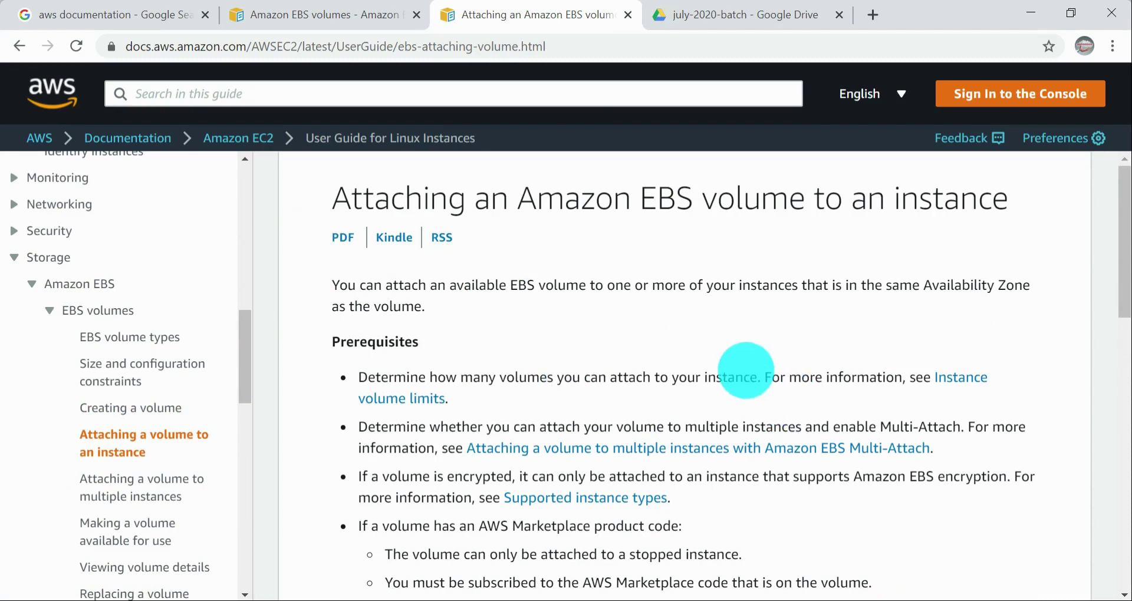
{"action": "scroll", "coordinate": [746, 372], "scroll_direction": "down", "scroll_amount": 1}
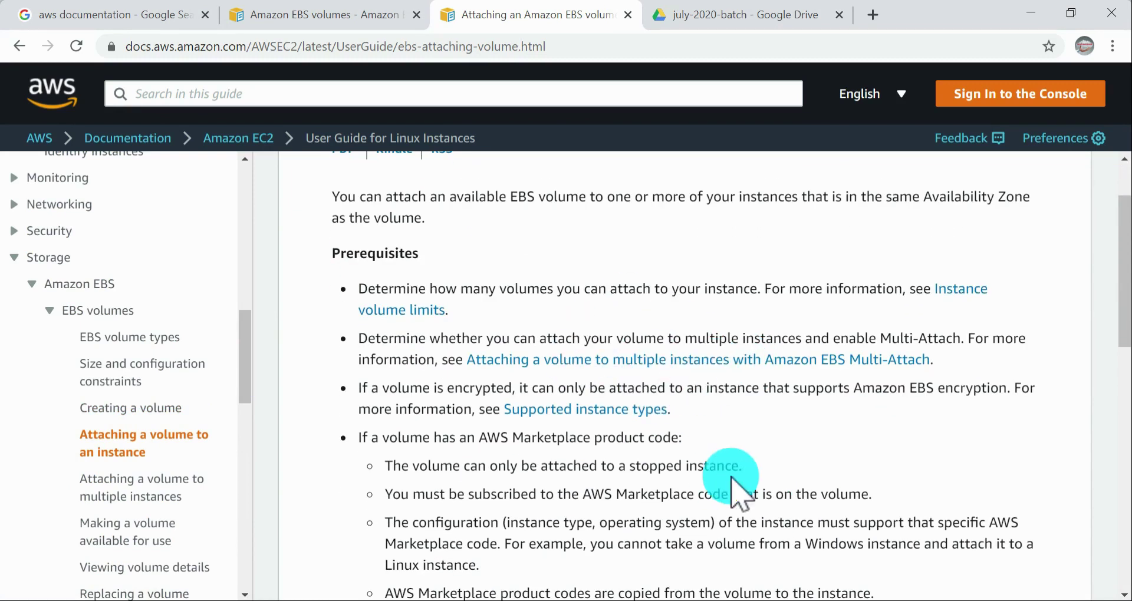
{"action": "scroll", "coordinate": [731, 475], "scroll_direction": "down", "scroll_amount": 1}
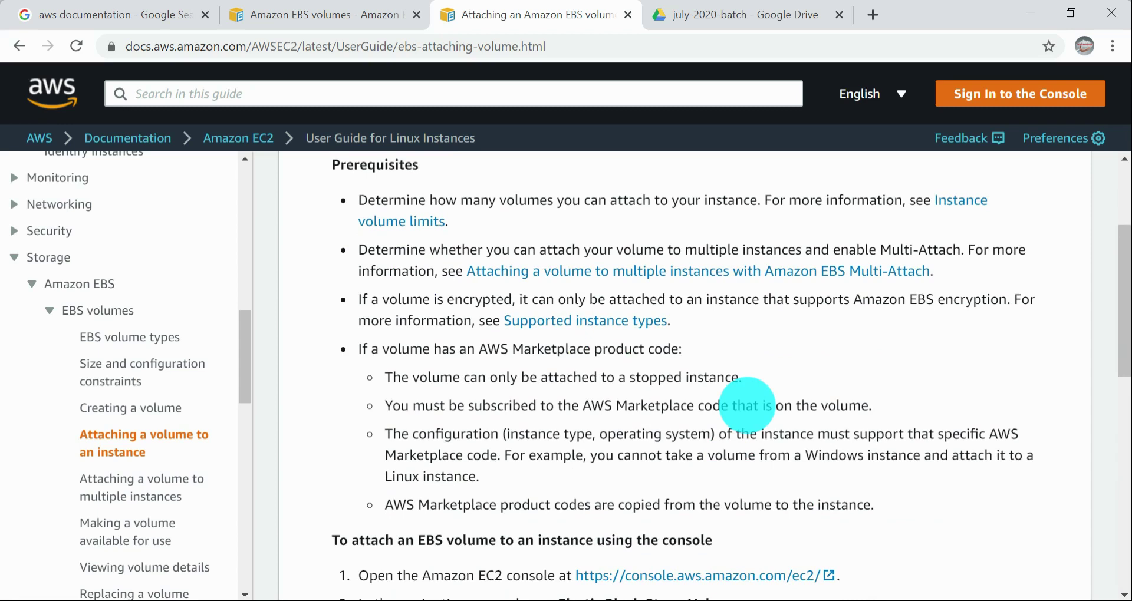
Step: Examine the attachment rules for volumes with an AWS Marketplace product code in the prerequisites
{"action": "scroll", "coordinate": [747, 407], "scroll_direction": "down", "scroll_amount": 2}
{"action": "left_click_drag", "start_coordinate": [537, 258], "coordinate": [542, 281]}
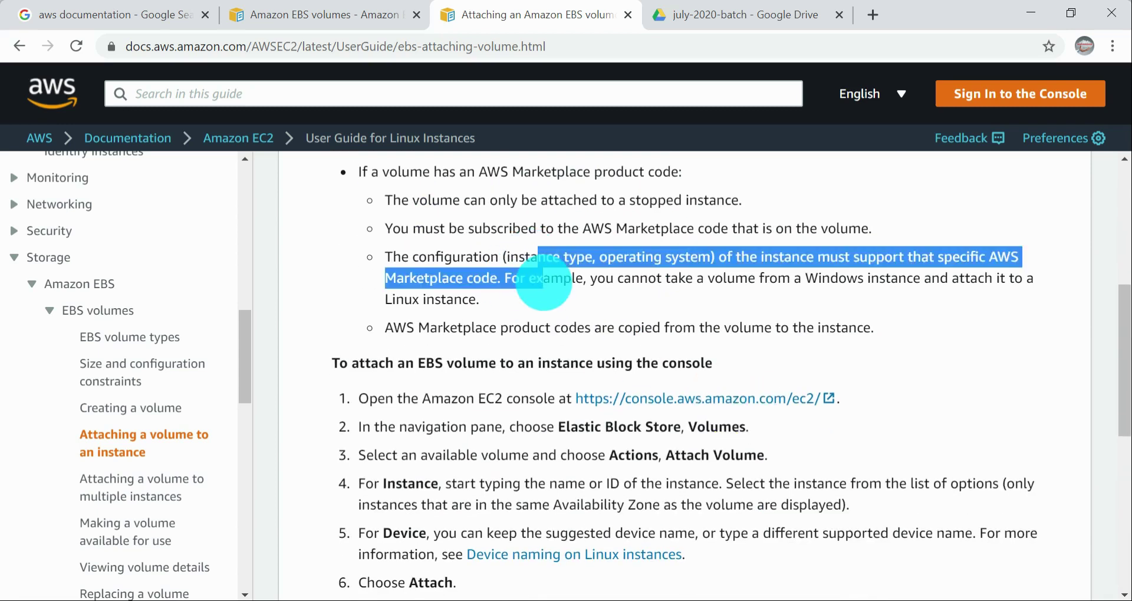
{"action": "scroll", "coordinate": [542, 280], "scroll_direction": "down", "scroll_amount": 2}
{"action": "left_click_drag", "start_coordinate": [457, 250], "coordinate": [670, 306]}
{"action": "left_click", "coordinate": [692, 325]}
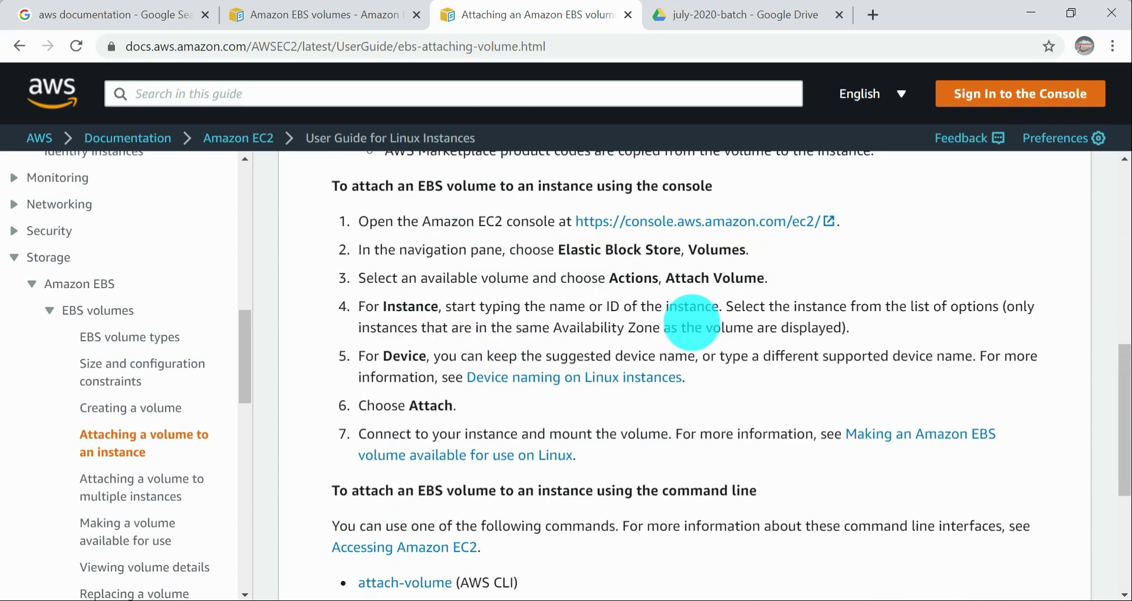
{"action": "scroll", "coordinate": [691, 325], "scroll_direction": "up", "scroll_amount": 7}
{"action": "scroll", "coordinate": [688, 318], "scroll_direction": "down", "scroll_amount": 4}
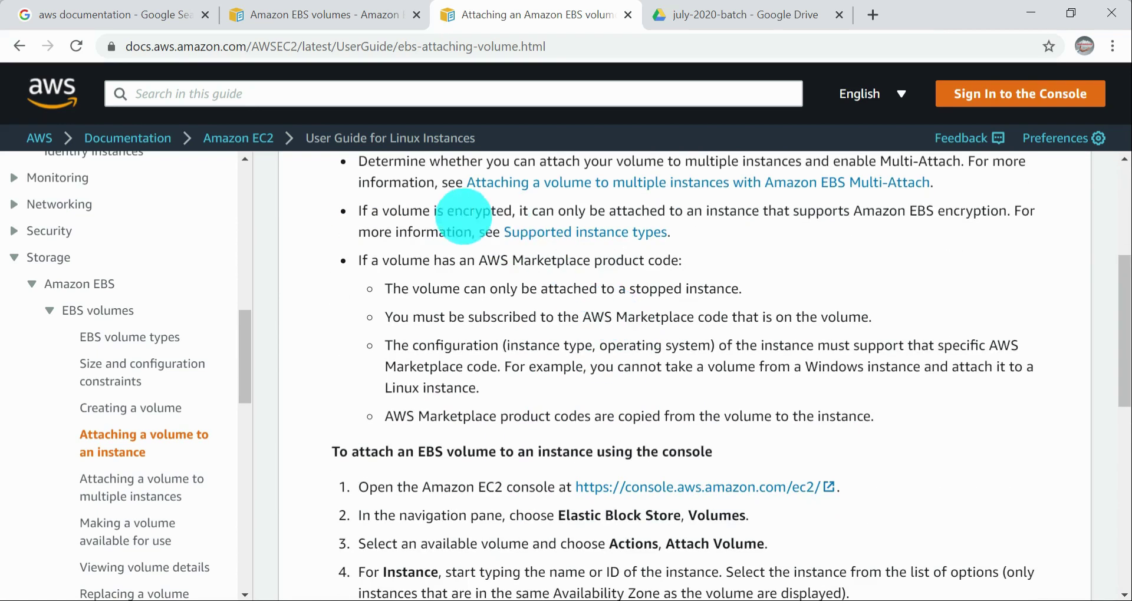
{"action": "left_click_drag", "start_coordinate": [348, 260], "coordinate": [814, 372]}
{"action": "left_click", "coordinate": [817, 371]}
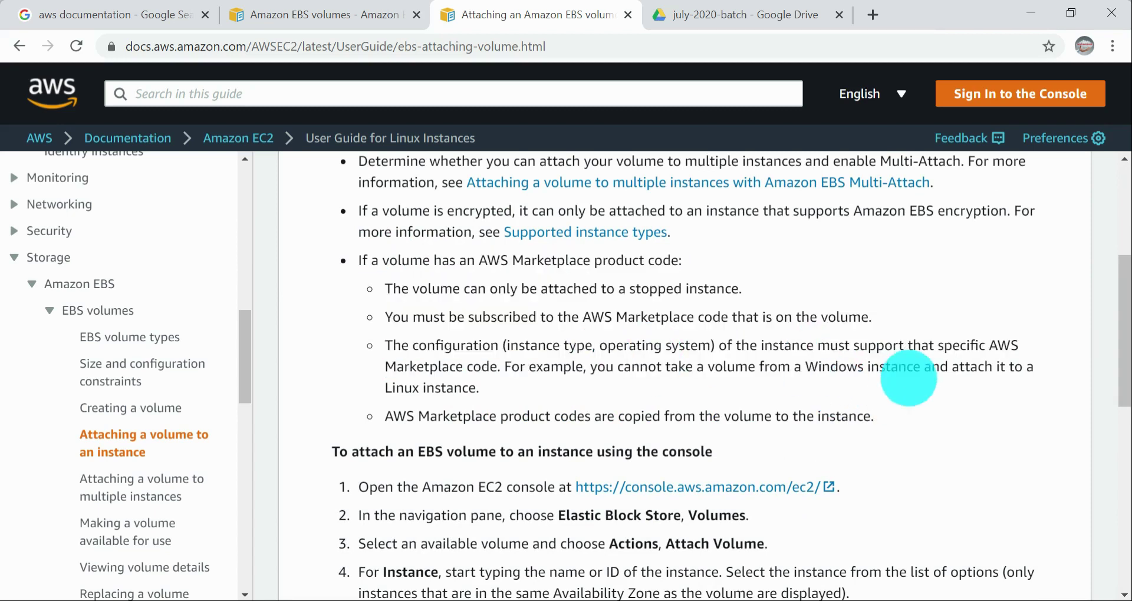
{"action": "scroll", "coordinate": [784, 393], "scroll_direction": "down", "scroll_amount": 1}
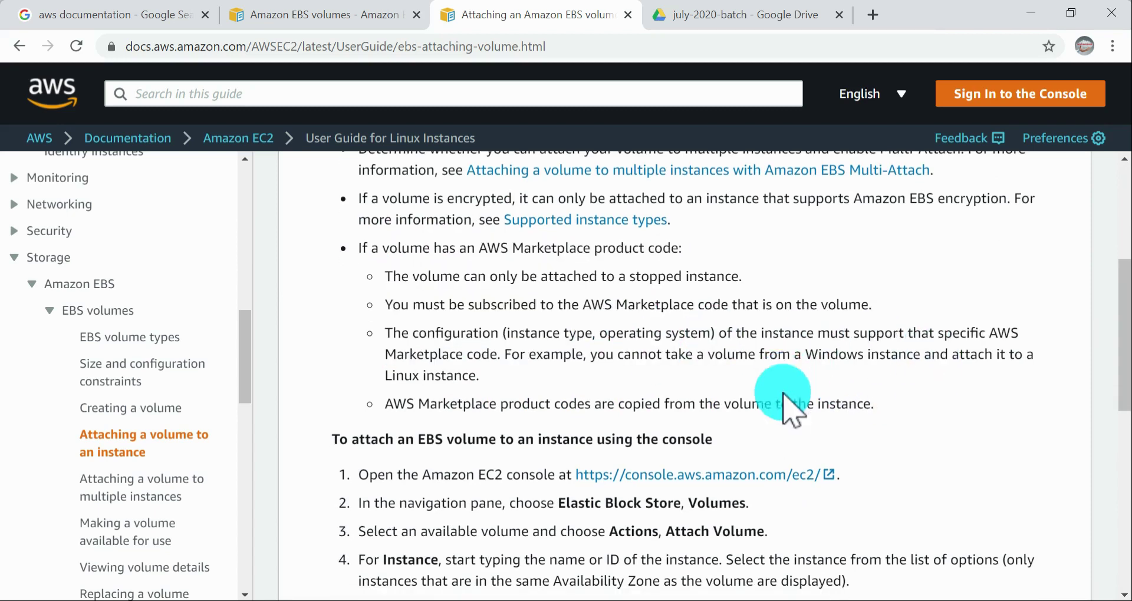
{"action": "scroll", "coordinate": [785, 401], "scroll_direction": "down", "scroll_amount": 1}
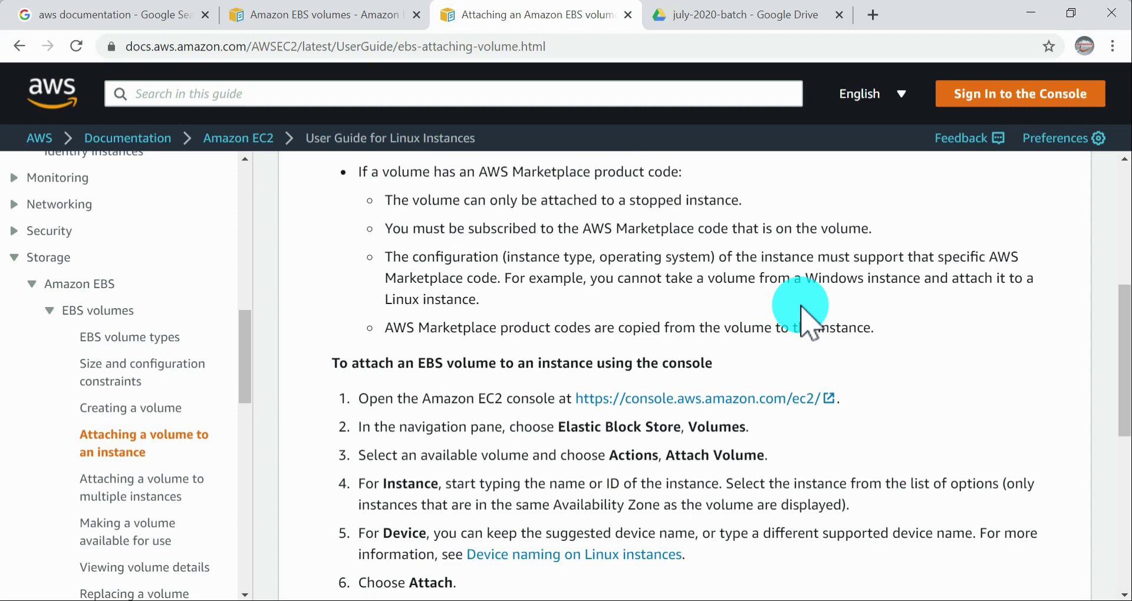
Step: Read the procedure for attaching an EBS volume to an instance using the console
{"action": "scroll", "coordinate": [883, 365], "scroll_direction": "down", "scroll_amount": 2}
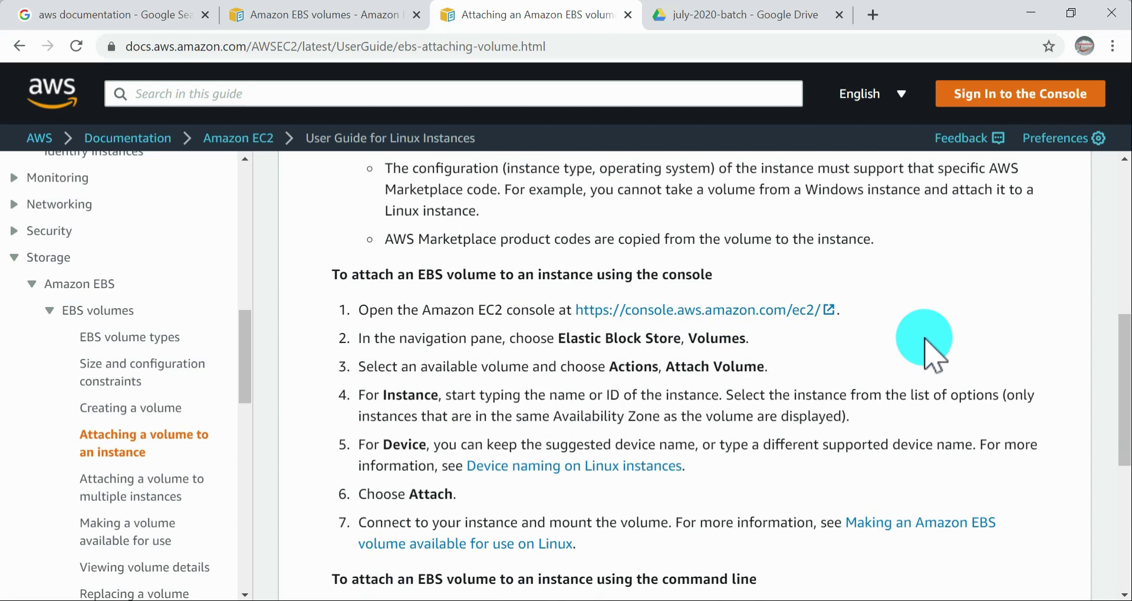
{"action": "scroll", "coordinate": [737, 348], "scroll_direction": "down", "scroll_amount": 2}
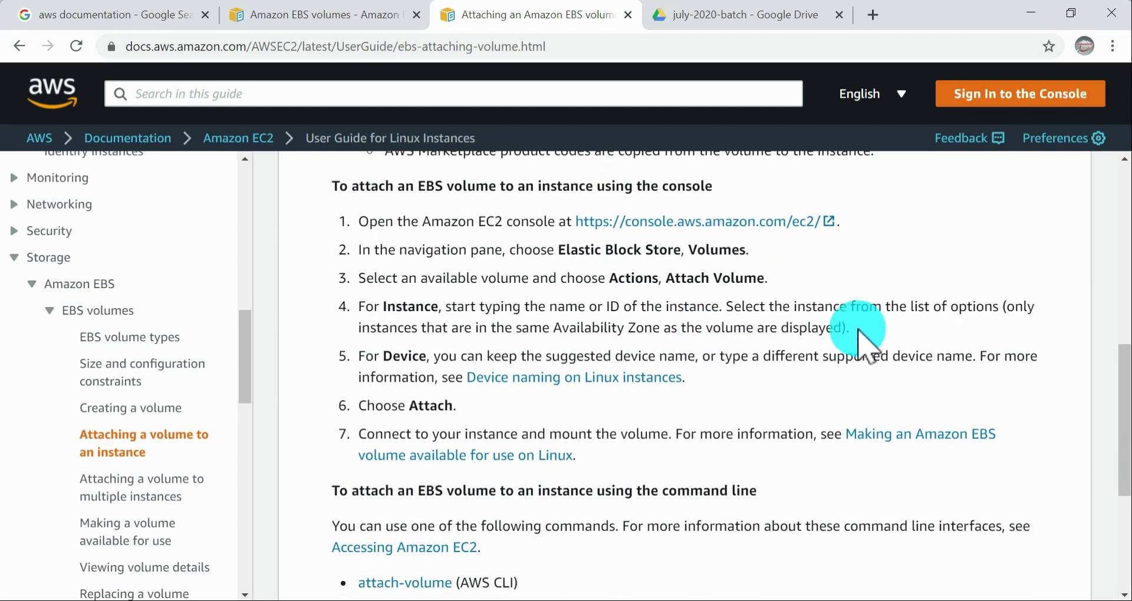
{"action": "scroll", "coordinate": [837, 331], "scroll_direction": "up", "scroll_amount": 2}
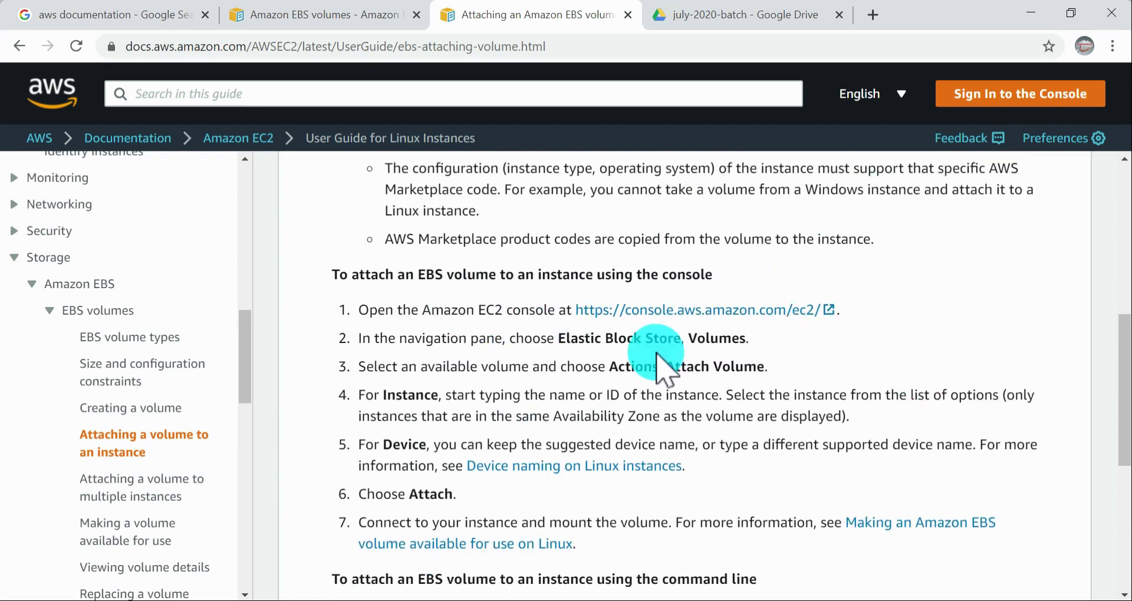
{"action": "left_click_drag", "start_coordinate": [359, 275], "coordinate": [401, 295]}
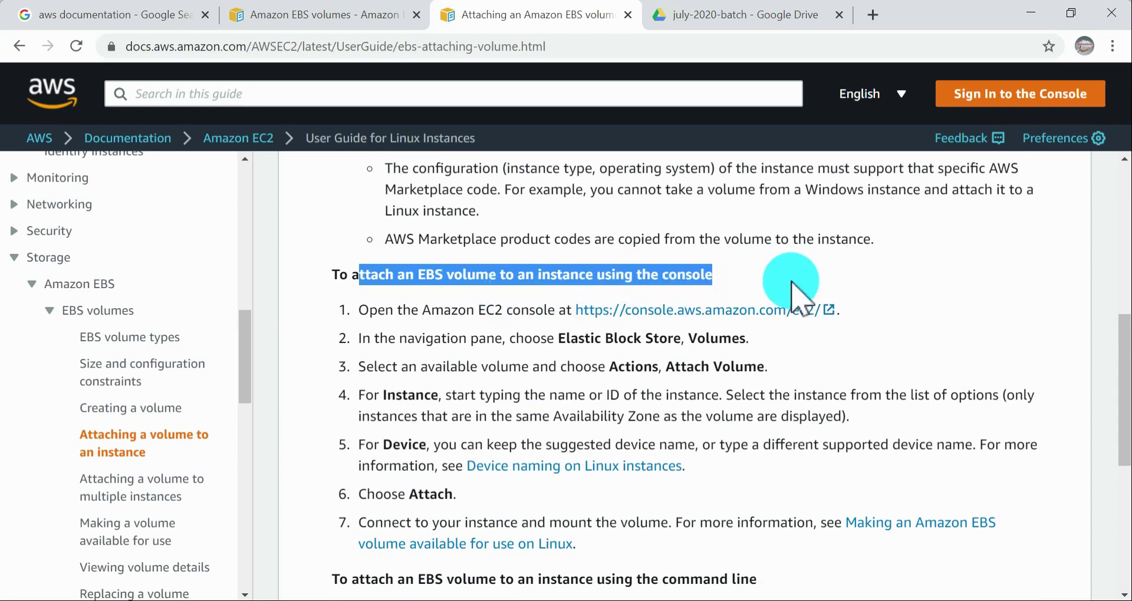
{"action": "left_click", "coordinate": [731, 276]}
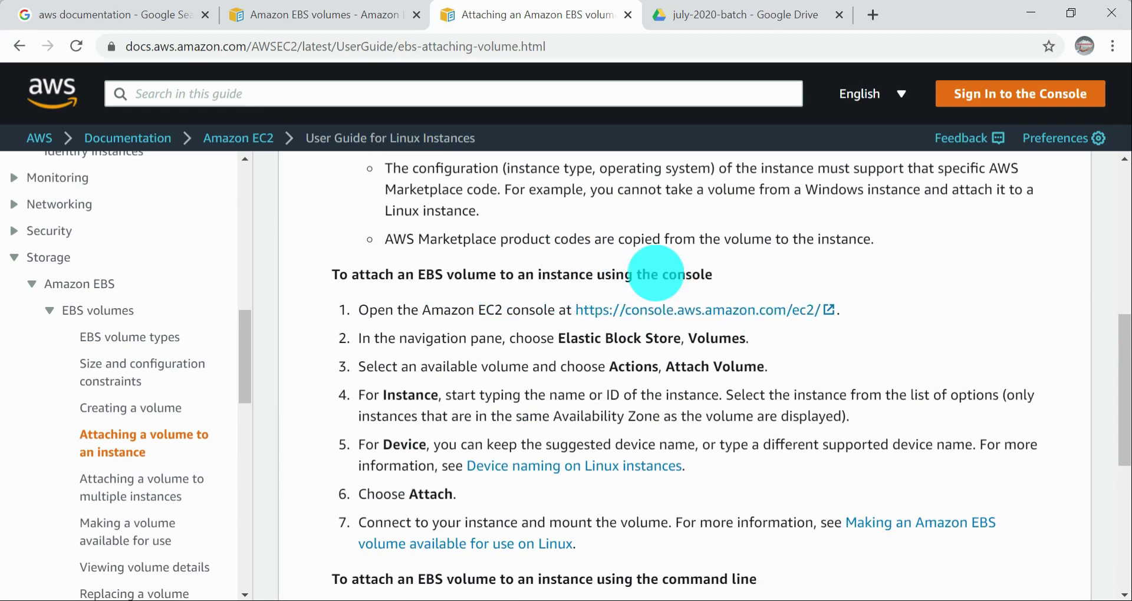
{"action": "left_click_drag", "start_coordinate": [593, 276], "coordinate": [713, 267]}
{"action": "left_click", "coordinate": [558, 270]}
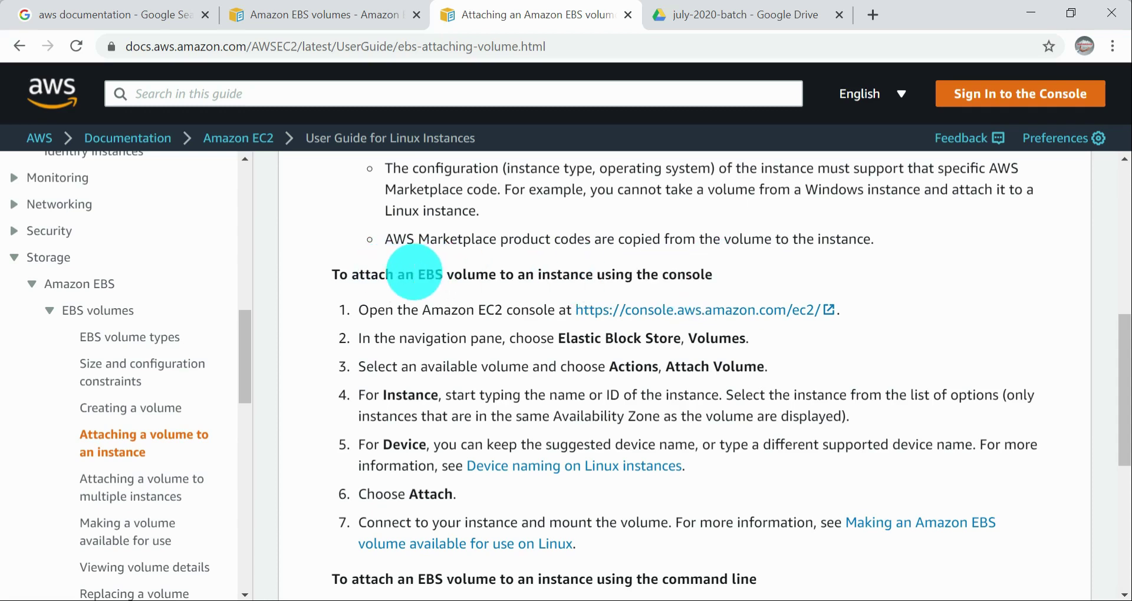
Step: Open the Elastic Block Store volumes list in the EC2 console, and read the guide's third step on attaching an available volume
{"action": "left_click_drag", "start_coordinate": [414, 275], "coordinate": [712, 274]}
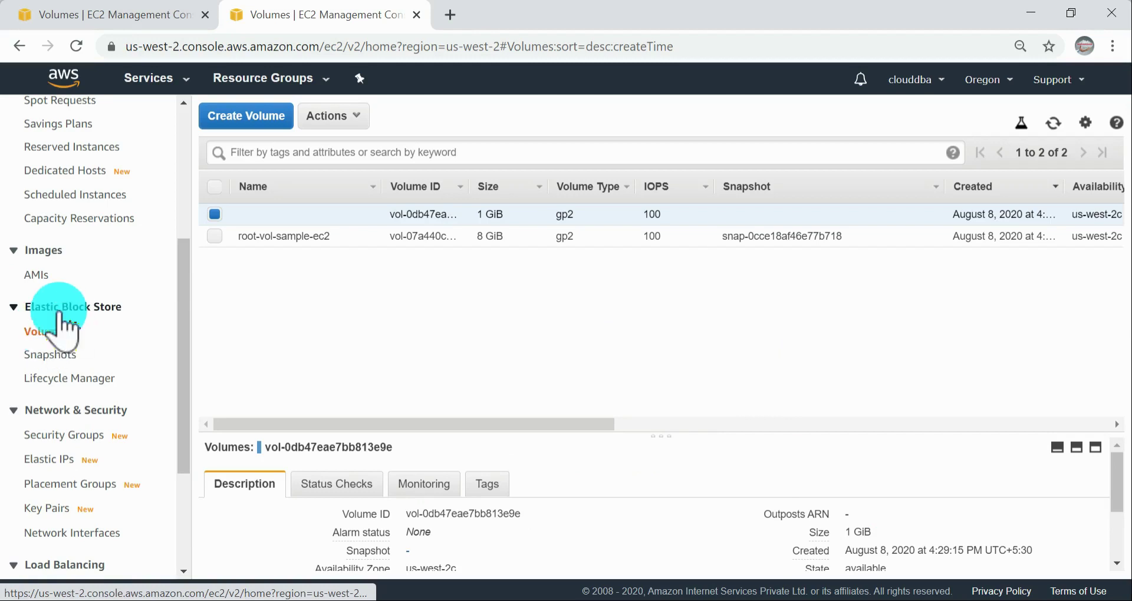
{"action": "left_click", "coordinate": [52, 329]}
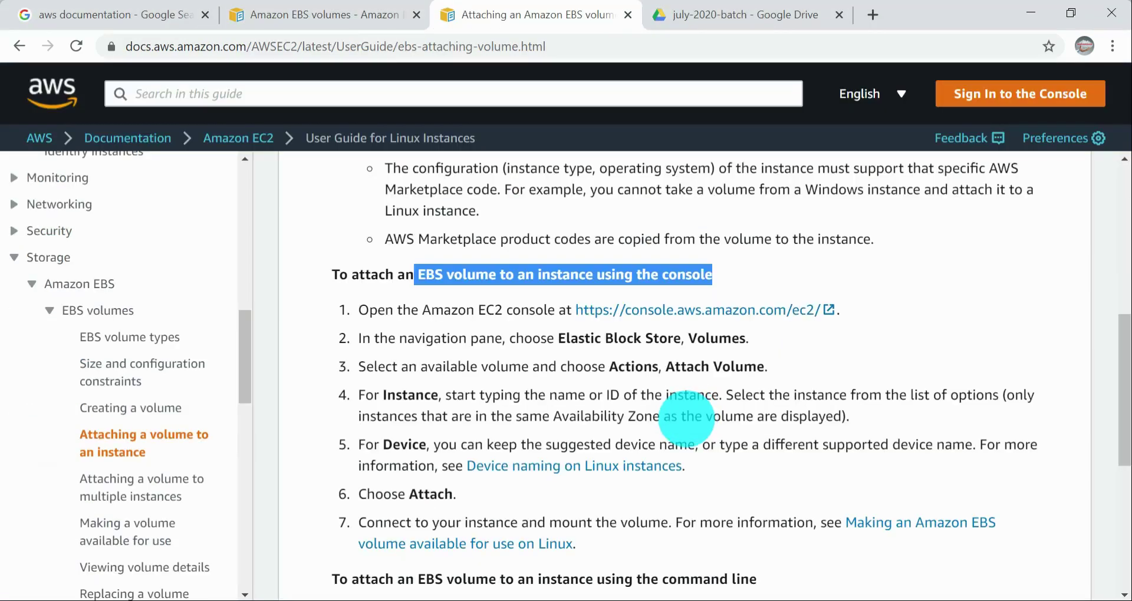
{"action": "left_click_drag", "start_coordinate": [619, 367], "coordinate": [688, 369]}
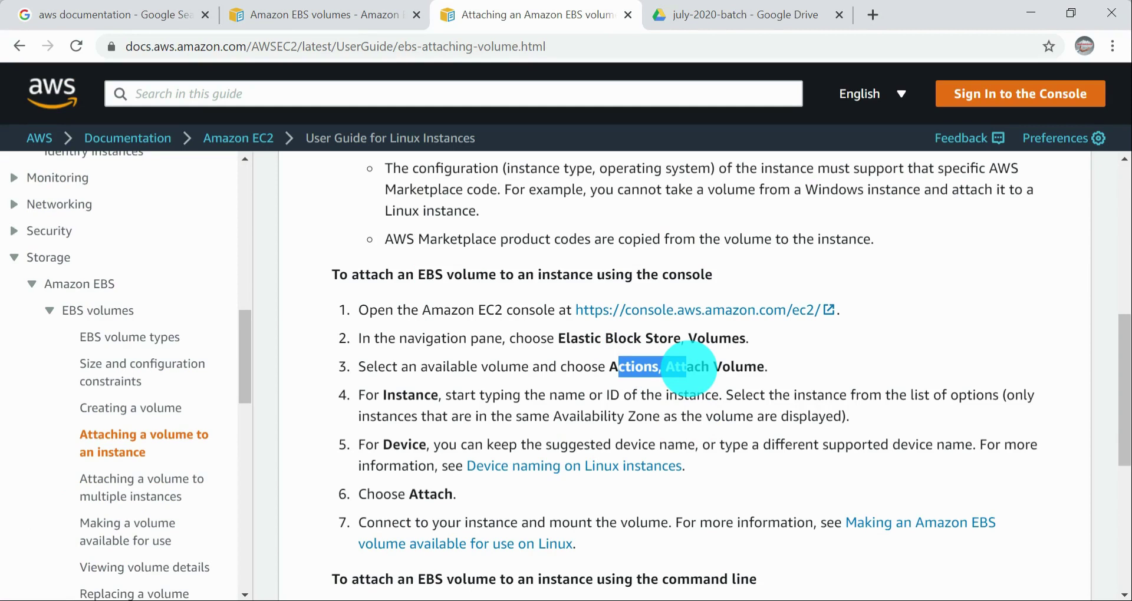
{"action": "double_click", "coordinate": [634, 367]}
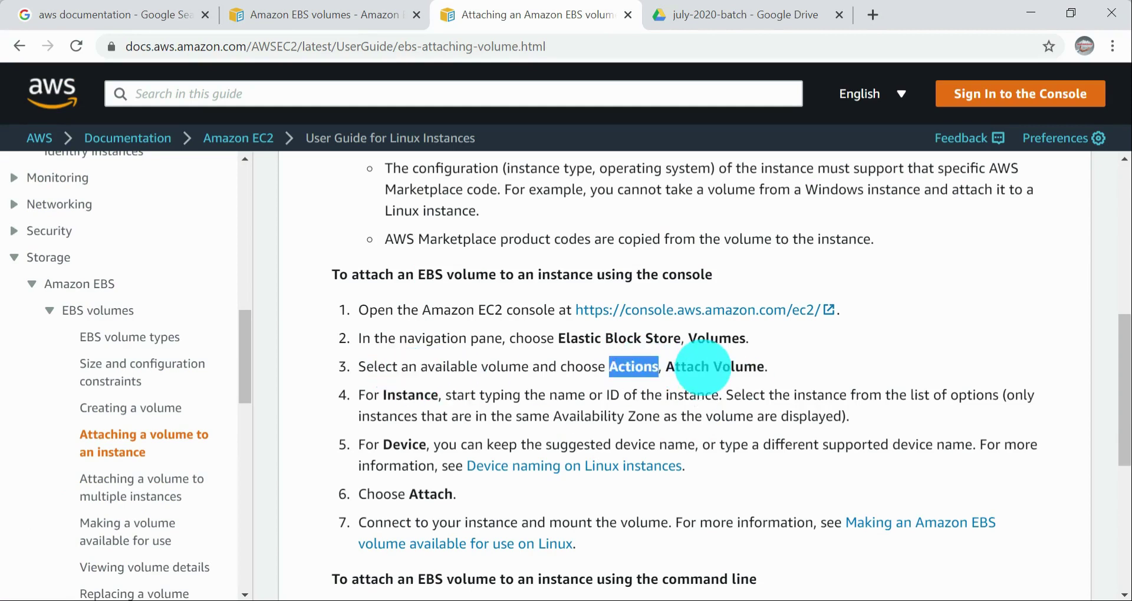
Step: In the EC2 console, start Attach Volume for the selected 1 GiB volume, and switch back to the AWS guide's attachment procedure
{"action": "key", "text": "alt+Tab"}
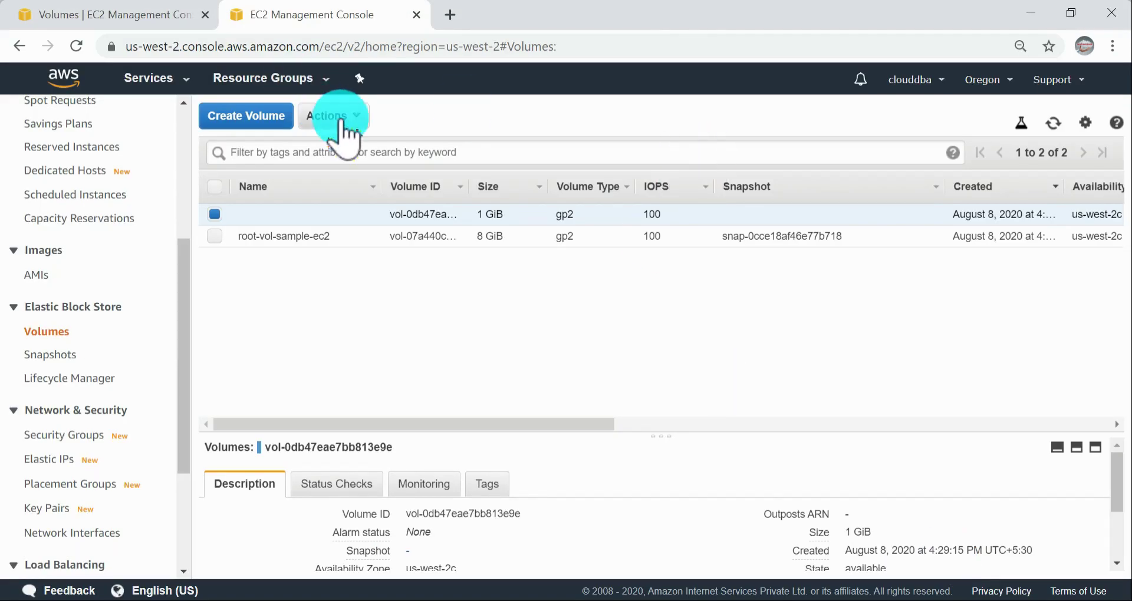
{"action": "left_click", "coordinate": [365, 116]}
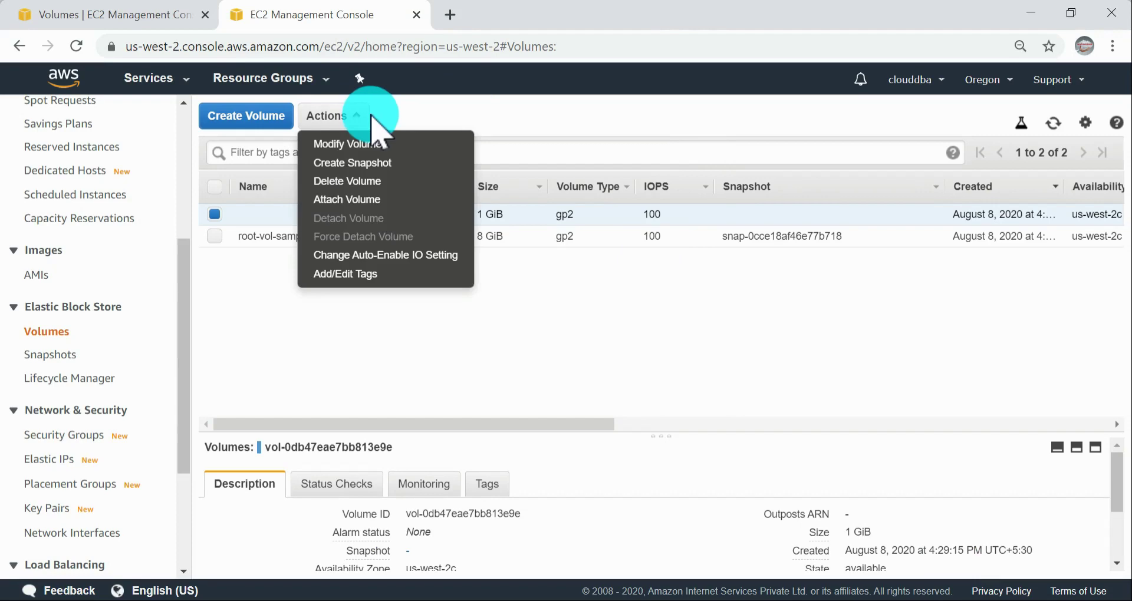
{"action": "left_click", "coordinate": [362, 203]}
{"action": "key", "text": "alt+Tab"}
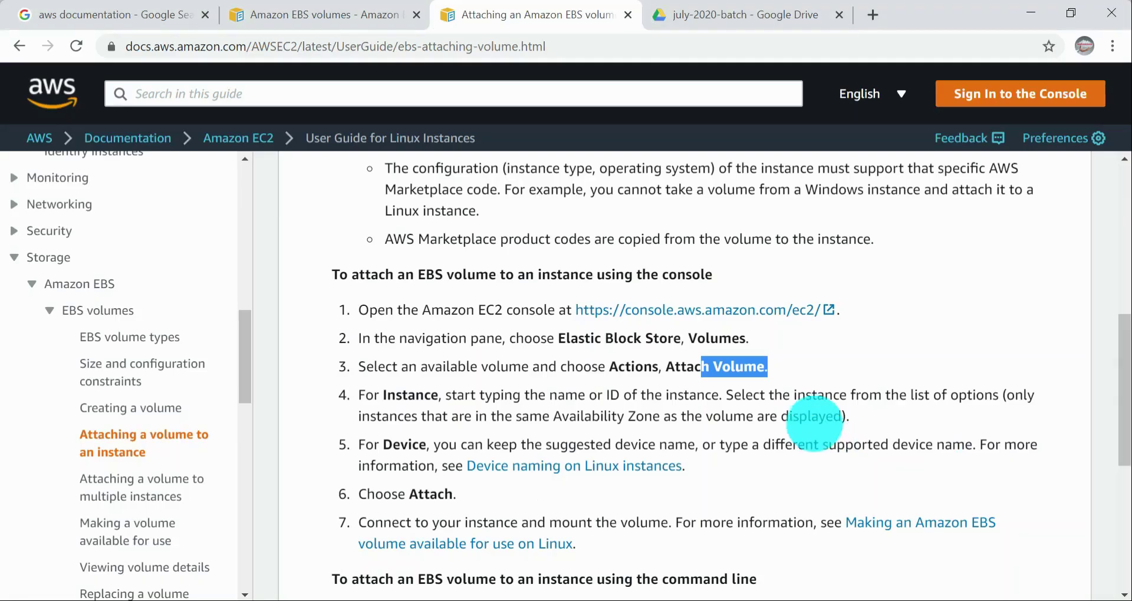
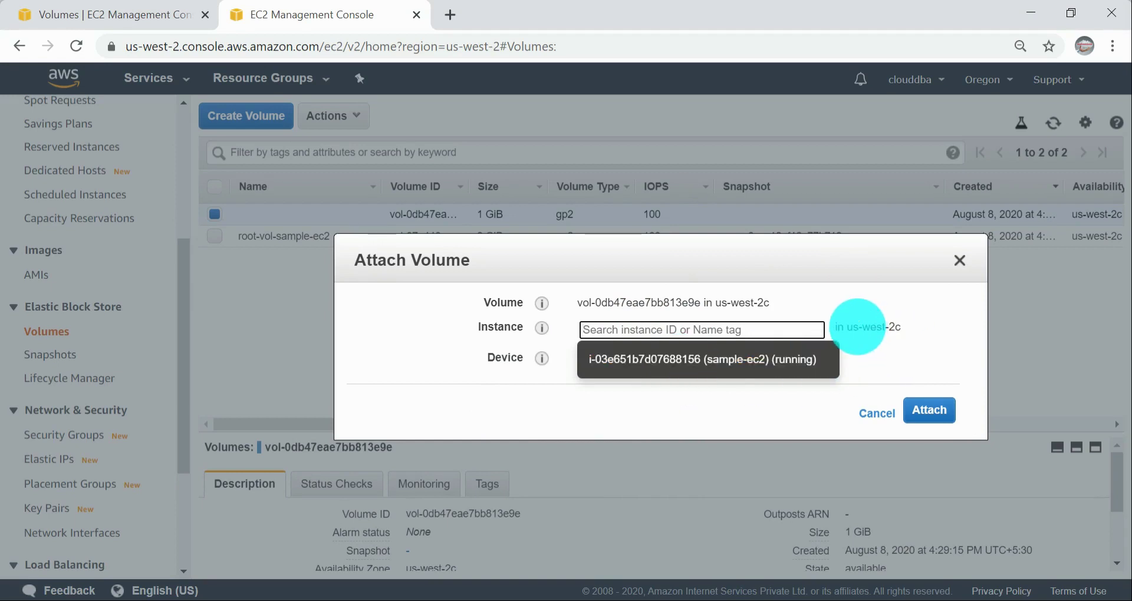
Step: Examine which instances are offered for attaching the 1 GiB volume, and cancel the Attach Volume dialog
{"action": "left_click_drag", "start_coordinate": [858, 327], "coordinate": [886, 326]}
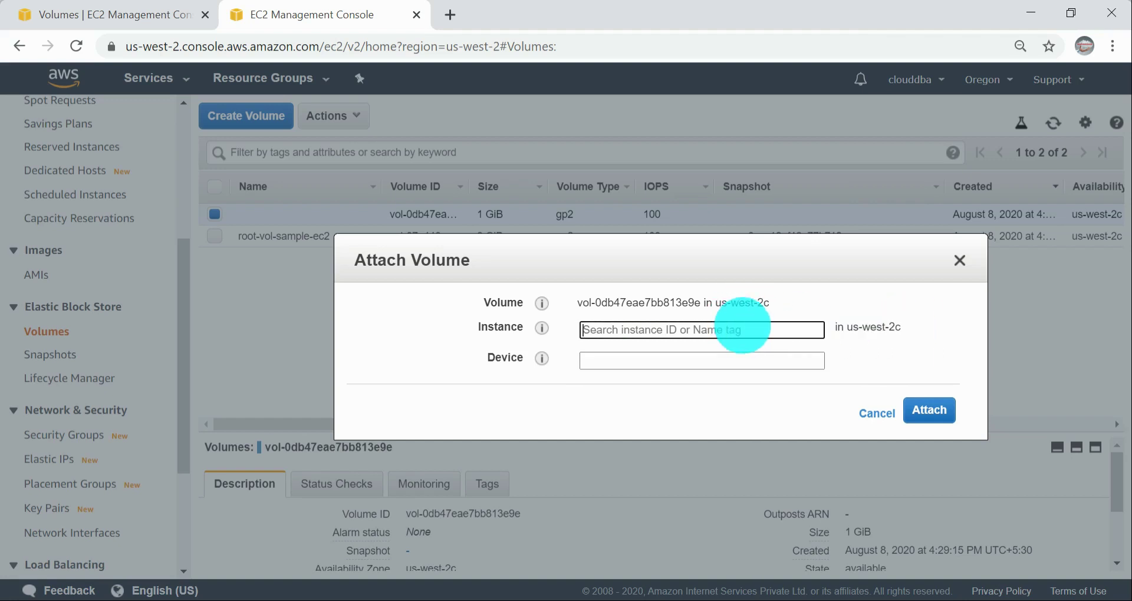
{"action": "left_click", "coordinate": [743, 326]}
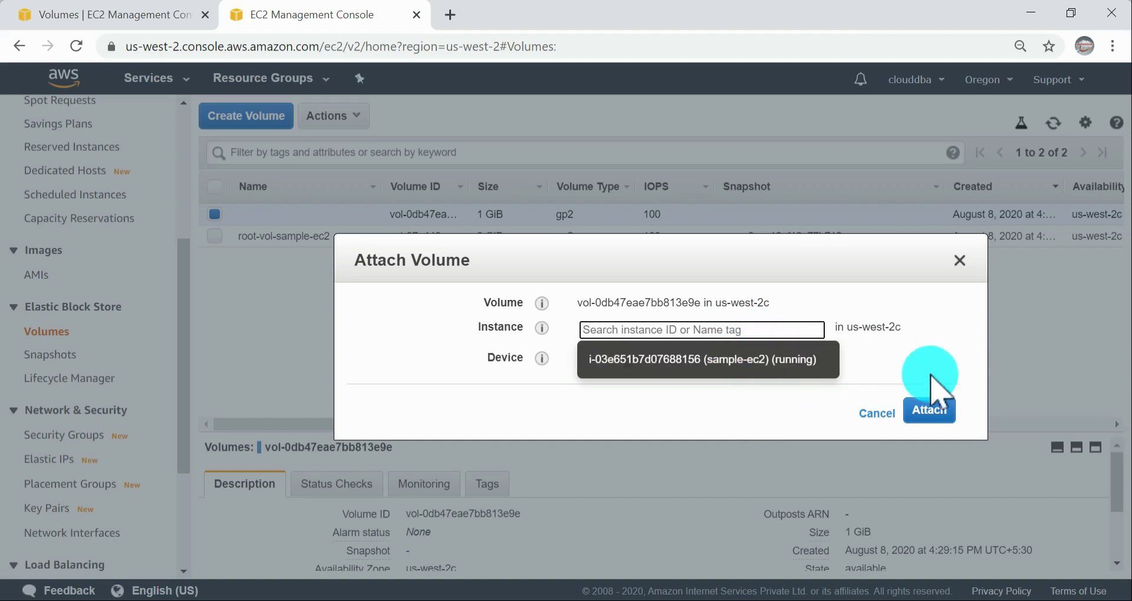
{"action": "left_click", "coordinate": [878, 414]}
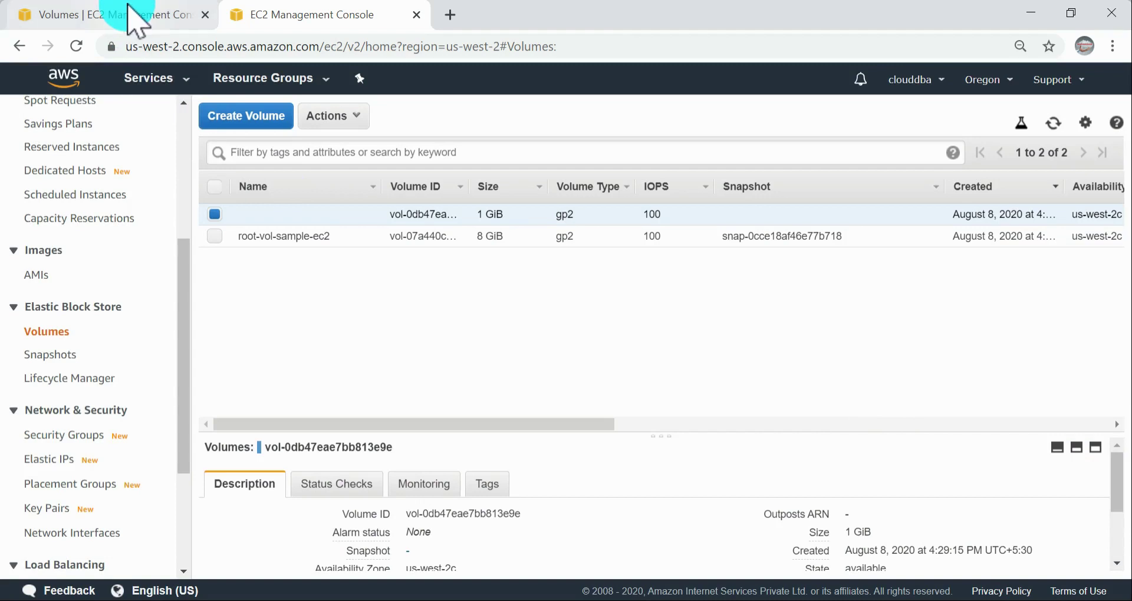
Step: Start launching a new instance with Amazon Linux AMI 2018.03.0 (HVM) and type t2.micro, and proceed to the instance details
{"action": "left_click", "coordinate": [174, 13]}
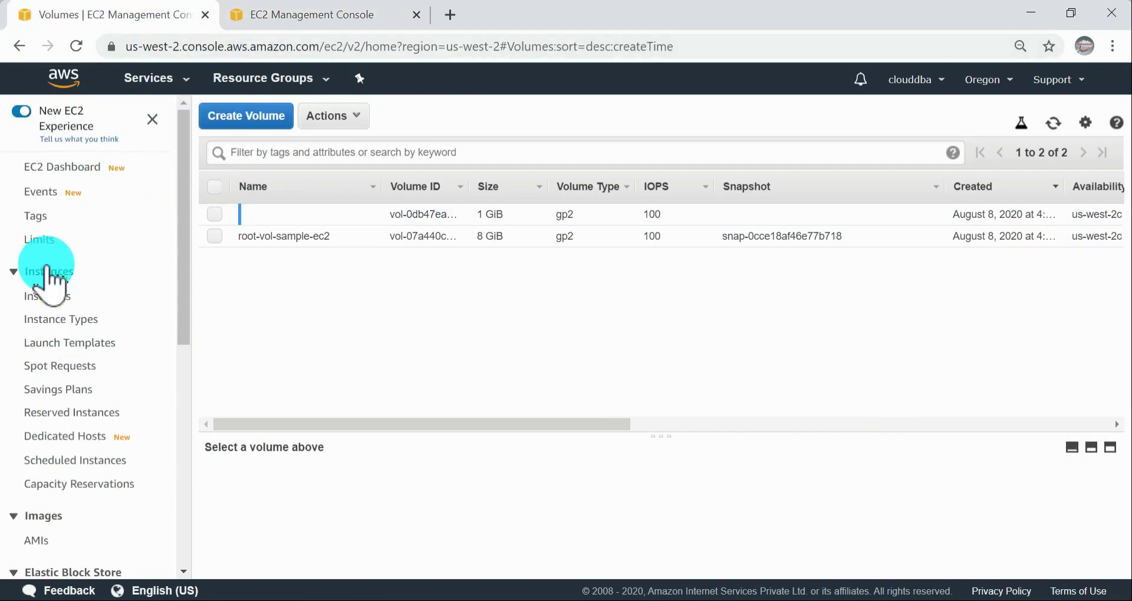
{"action": "left_click", "coordinate": [48, 296]}
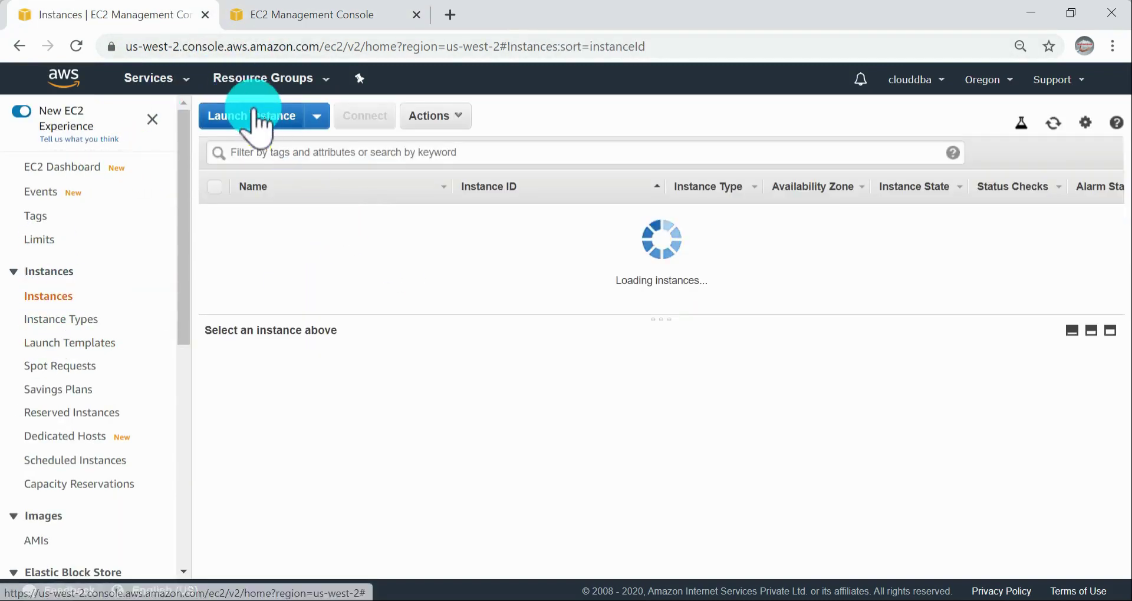
{"action": "left_click", "coordinate": [254, 116]}
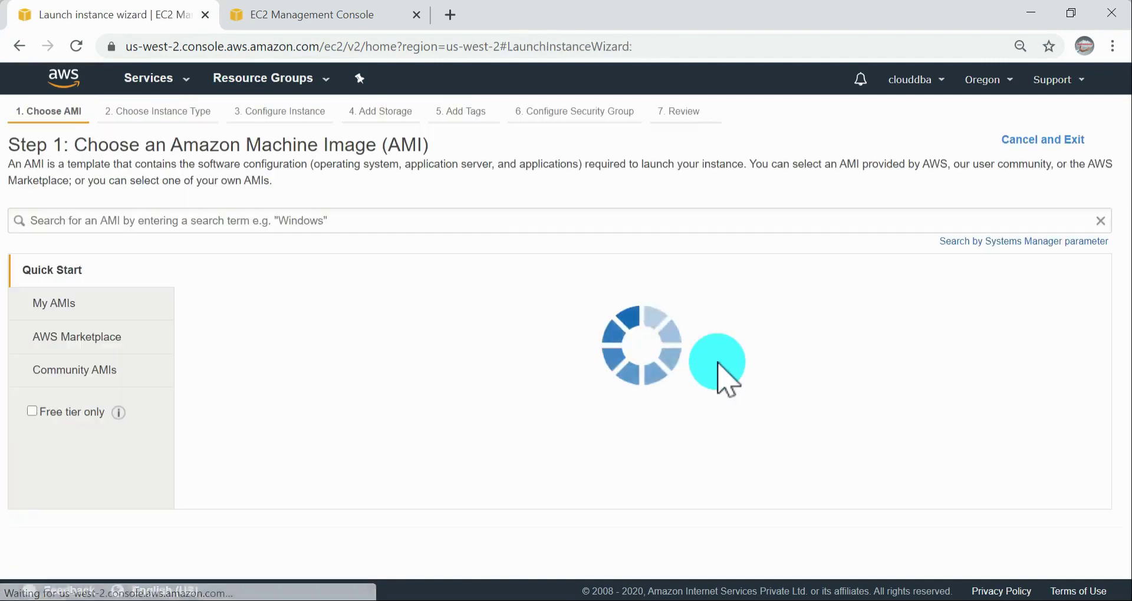
{"action": "left_click", "coordinate": [1059, 309]}
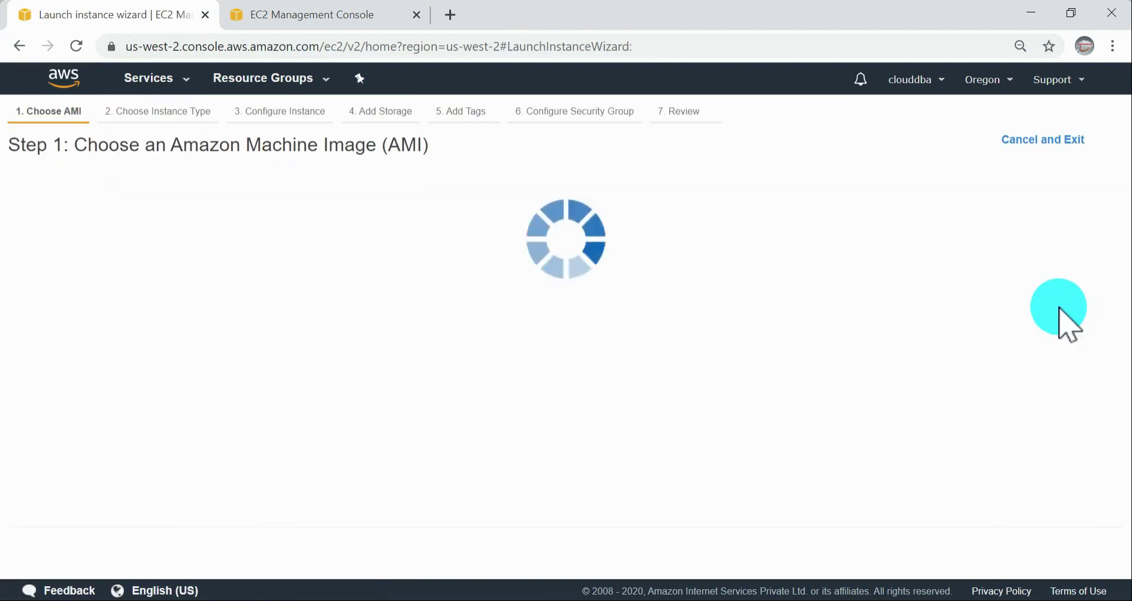
{"action": "left_click", "coordinate": [1049, 551]}
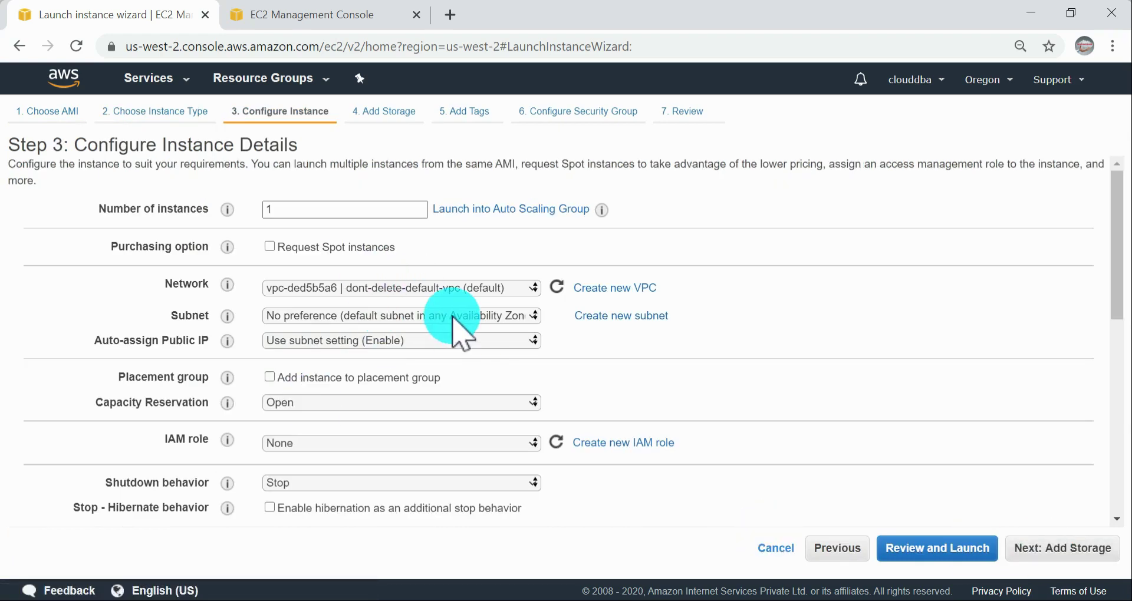
Step: Set the instance's subnet to subnet-09081642 in us-west-2b, and proceed to the security group with default storage and no tags
{"action": "left_click", "coordinate": [451, 316]}
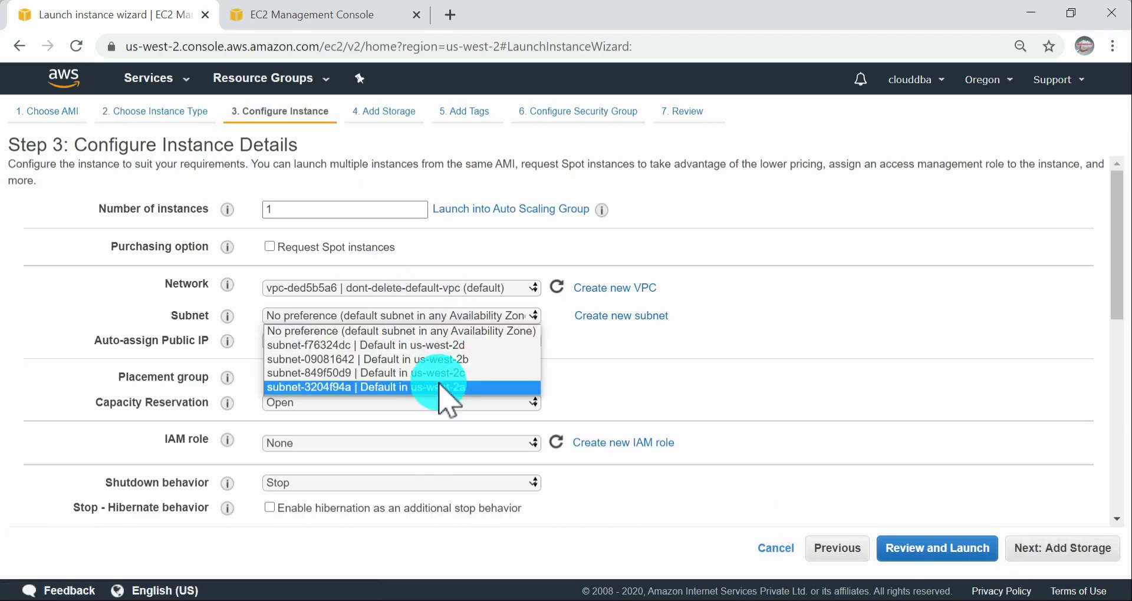
{"action": "left_click", "coordinate": [454, 360]}
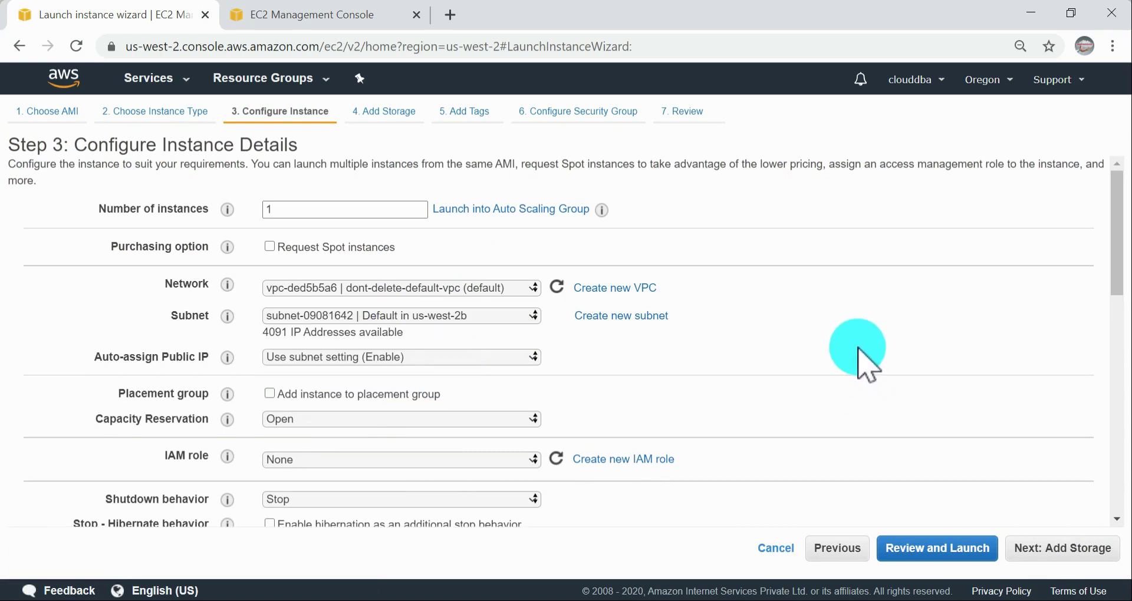
{"action": "scroll", "coordinate": [1036, 462], "scroll_direction": "down", "scroll_amount": 3}
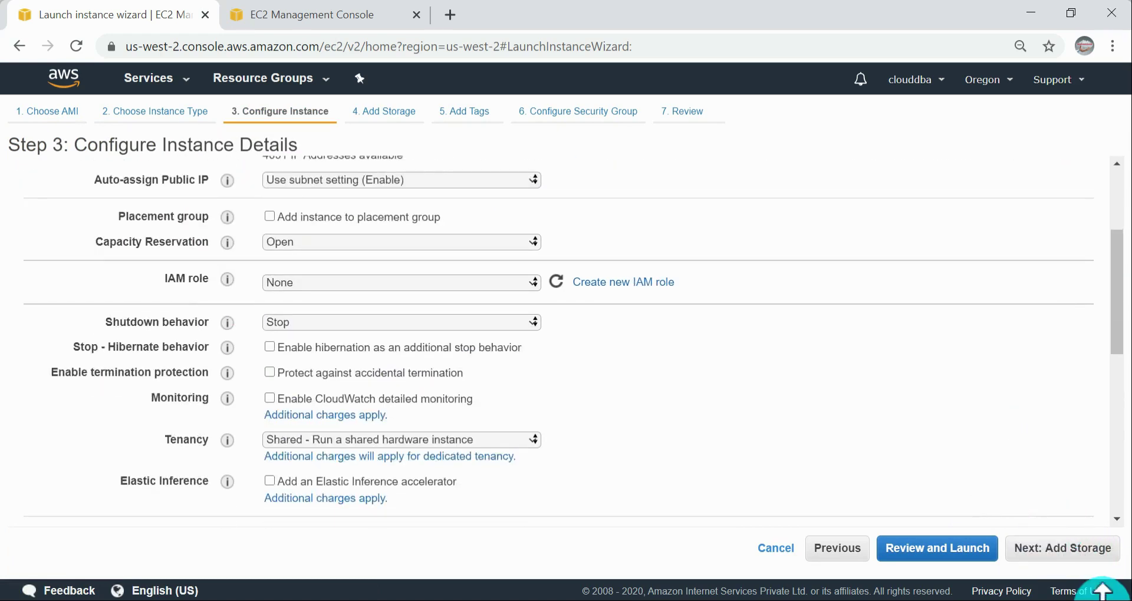
{"action": "left_click", "coordinate": [1088, 563]}
{"action": "left_click", "coordinate": [1086, 561]}
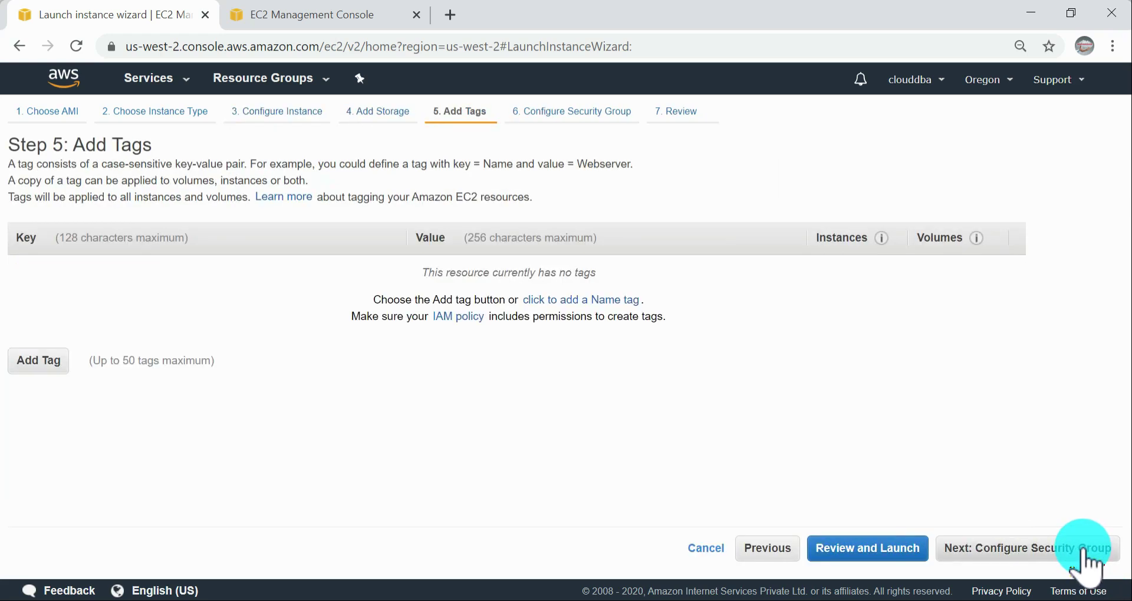
{"action": "left_click", "coordinate": [1085, 554]}
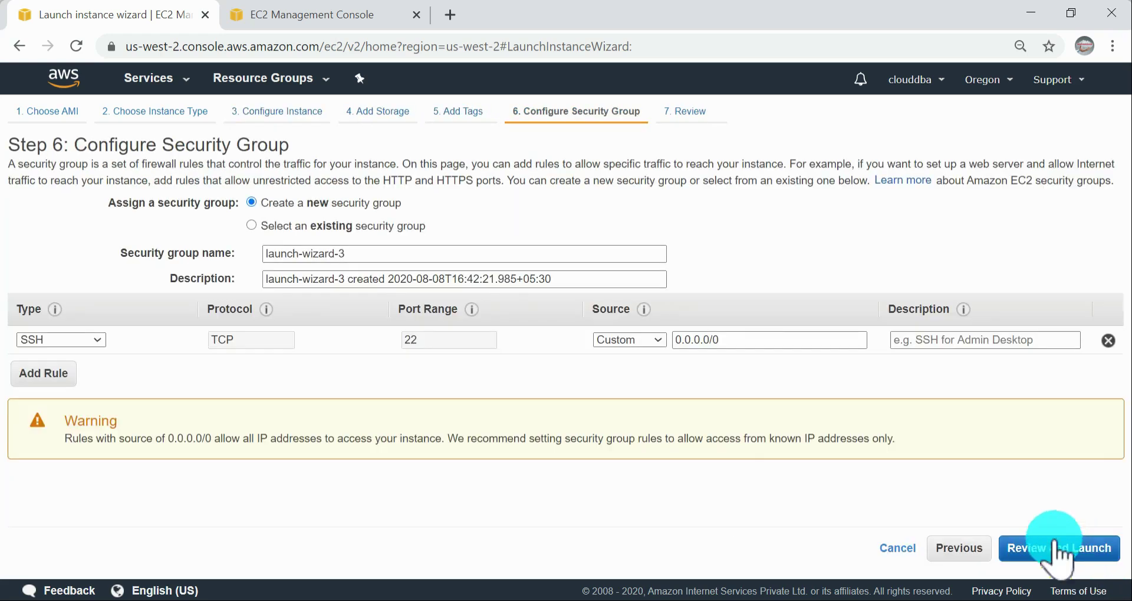
Step: Assign the existing security group jeyfreecloud to the instance and proceed to the launch review
{"action": "left_click", "coordinate": [323, 230]}
{"action": "left_click", "coordinate": [295, 373]}
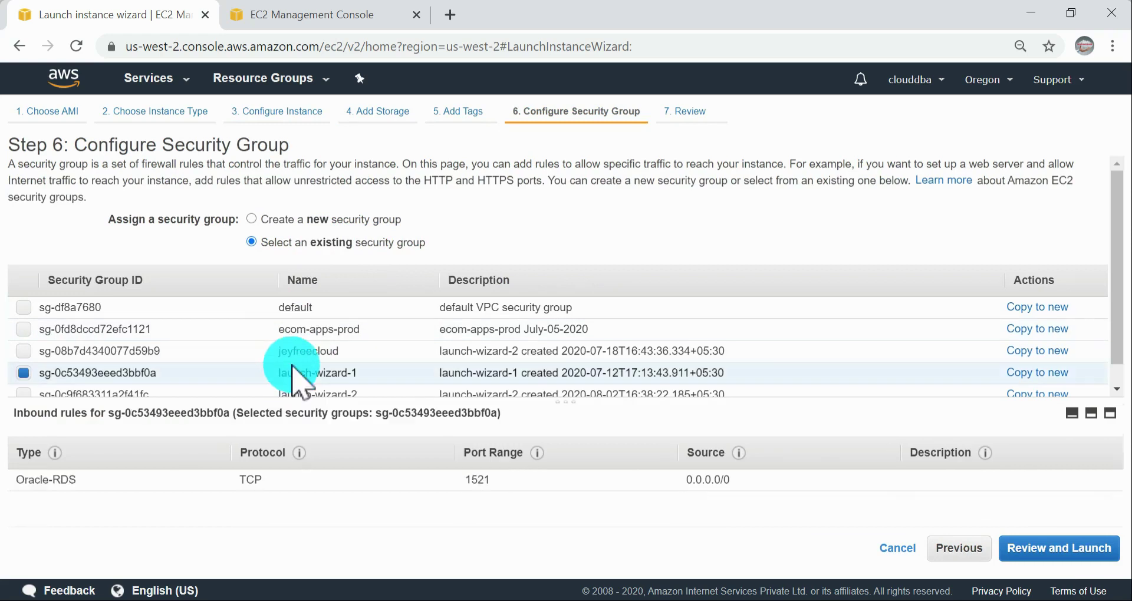
{"action": "left_click", "coordinate": [304, 351]}
{"action": "left_click", "coordinate": [1061, 549]}
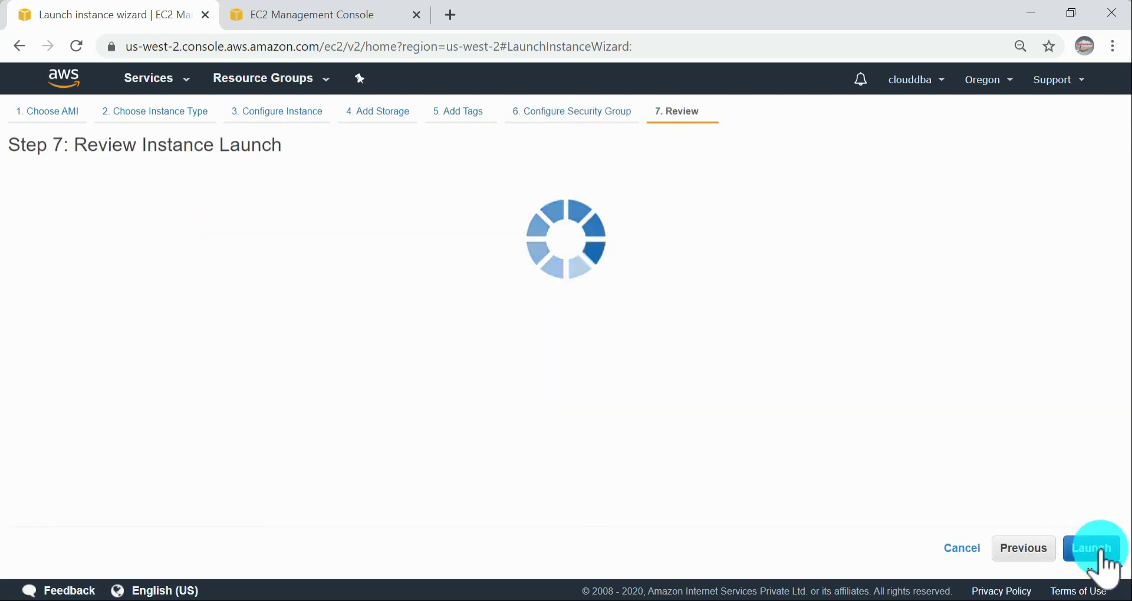
Step: Launch the instance with the existing key pair jeyfreecloud, acknowledging access to its private key file
{"action": "left_click", "coordinate": [1091, 549]}
{"action": "left_click", "coordinate": [400, 393]}
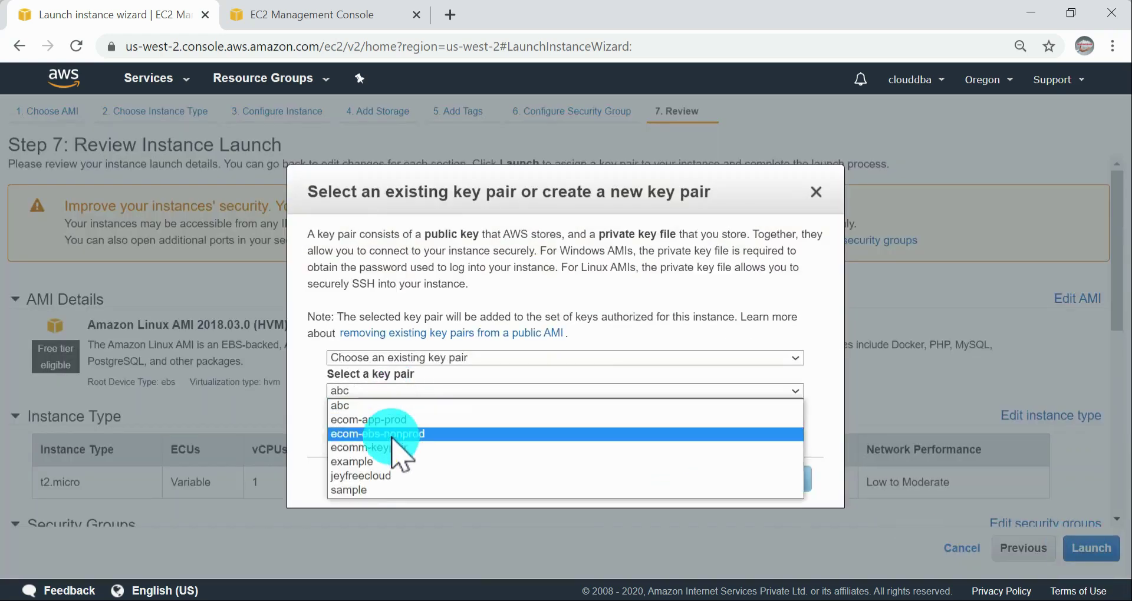
{"action": "left_click", "coordinate": [381, 472]}
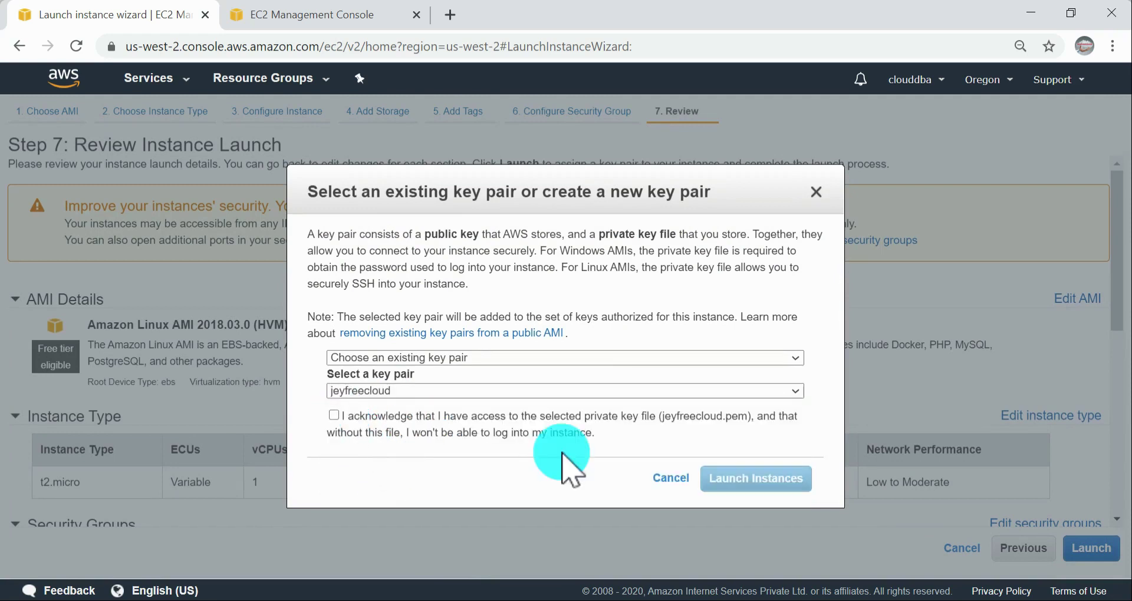
{"action": "left_click", "coordinate": [333, 416]}
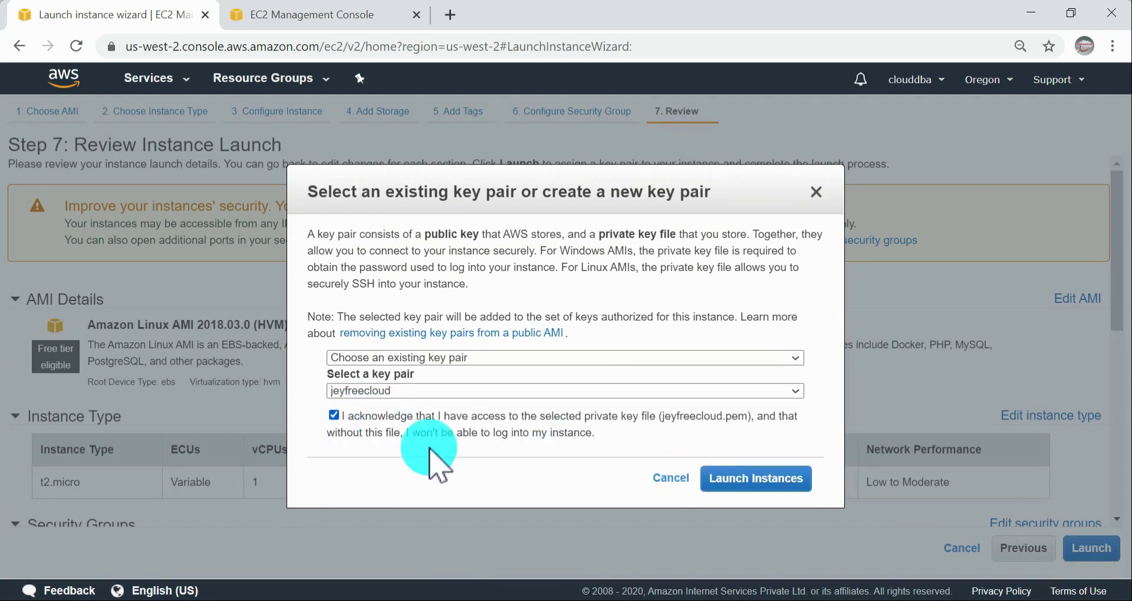
{"action": "left_click", "coordinate": [787, 479]}
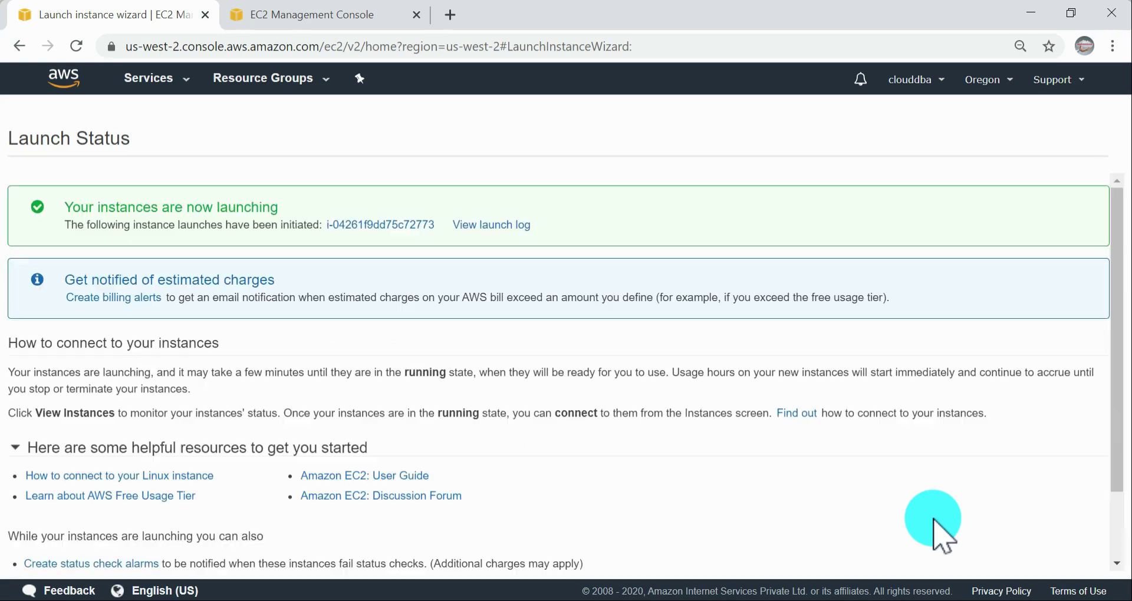
Step: Open the instances list from the launch status page and refresh it to check the new instance's state
{"action": "scroll", "coordinate": [1067, 387], "scroll_direction": "down", "scroll_amount": 3}
{"action": "left_click", "coordinate": [1068, 558]}
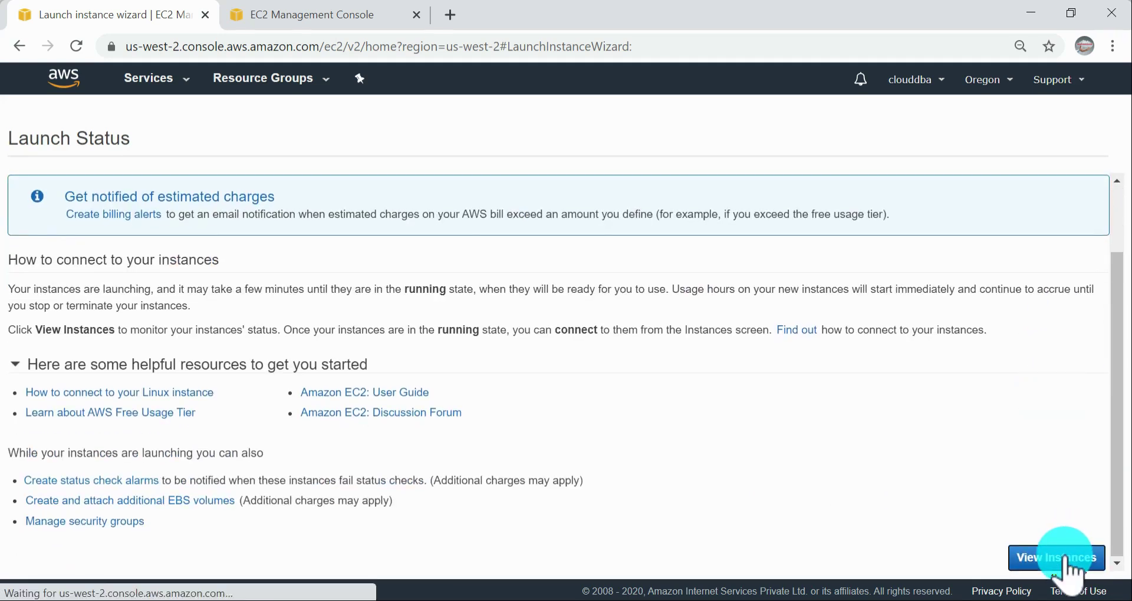
{"action": "left_click_drag", "start_coordinate": [569, 424], "coordinate": [470, 389]}
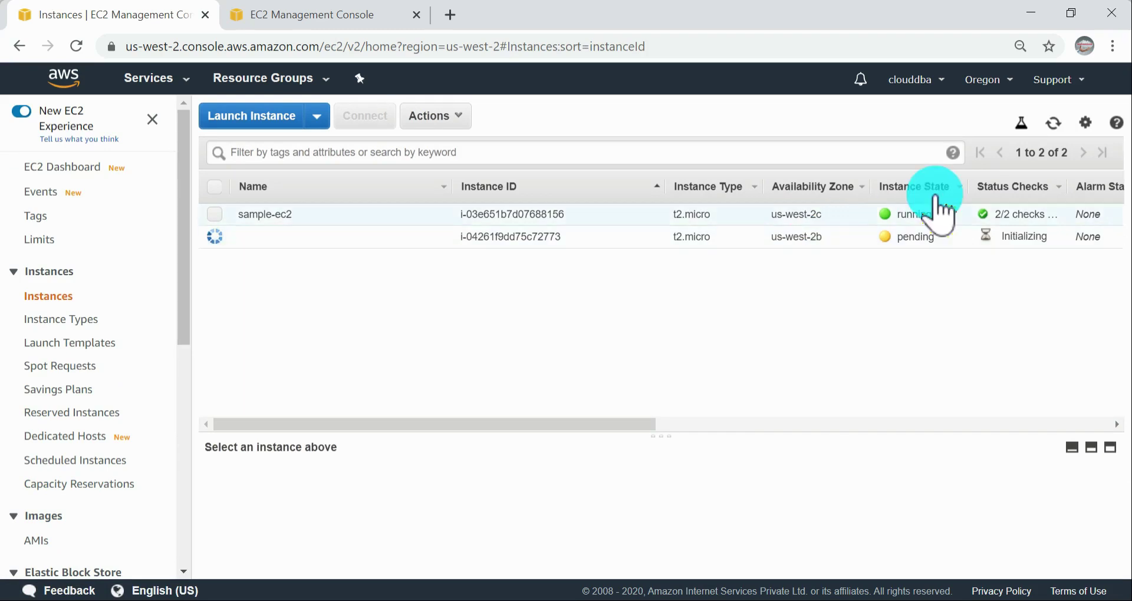
{"action": "left_click", "coordinate": [1054, 123]}
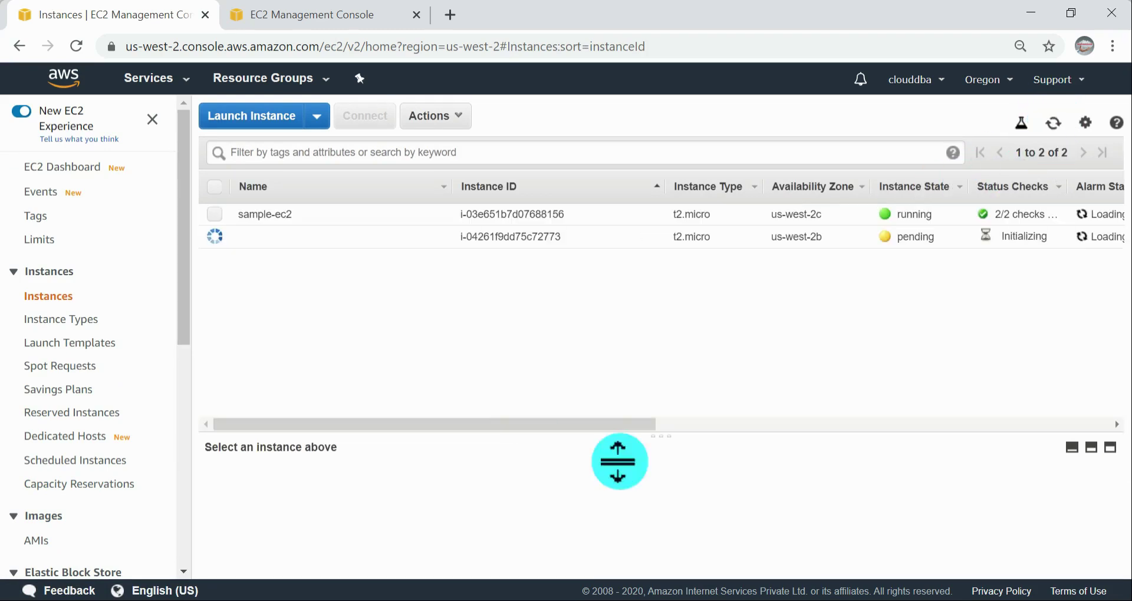
Step: Open Attach Volume for the 1 GiB volume in us-west-2c again to check which instances it offers
{"action": "left_click", "coordinate": [307, 16]}
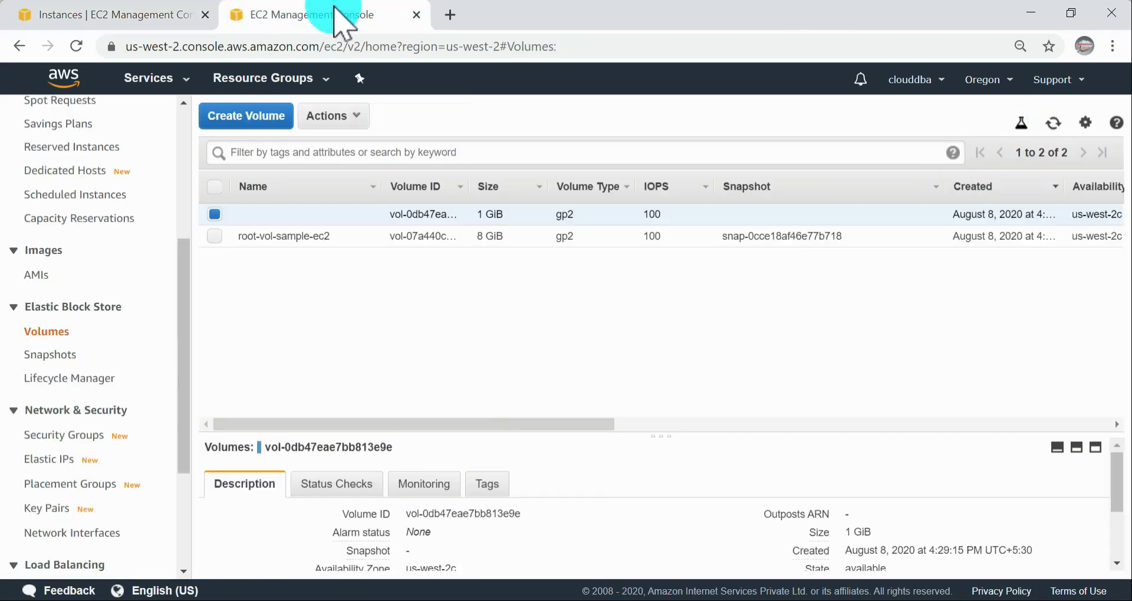
{"action": "left_click", "coordinate": [345, 118]}
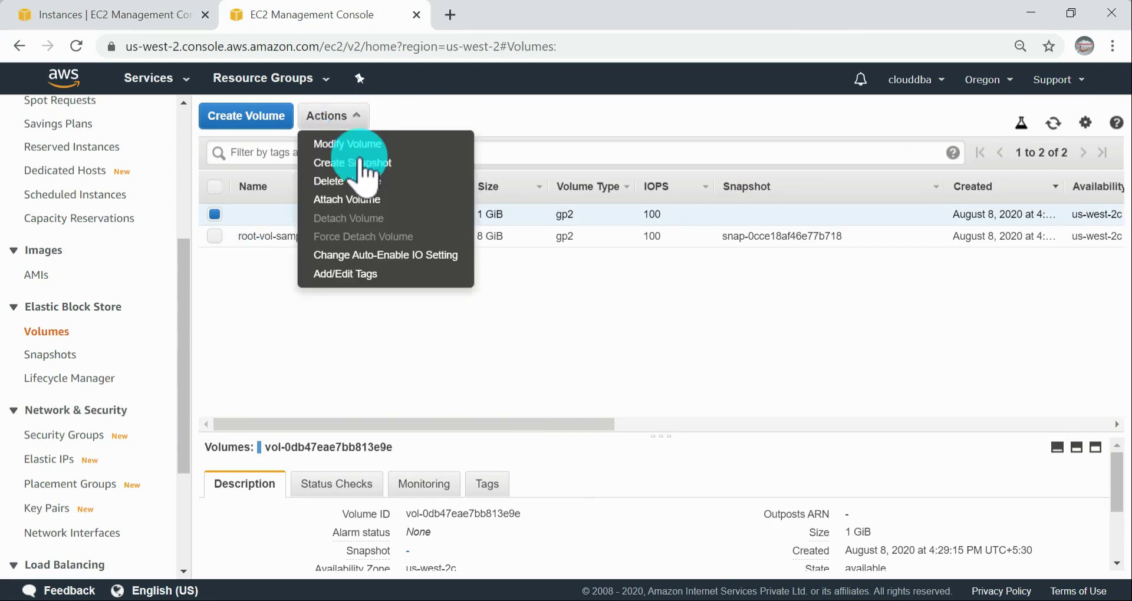
{"action": "left_click", "coordinate": [349, 200]}
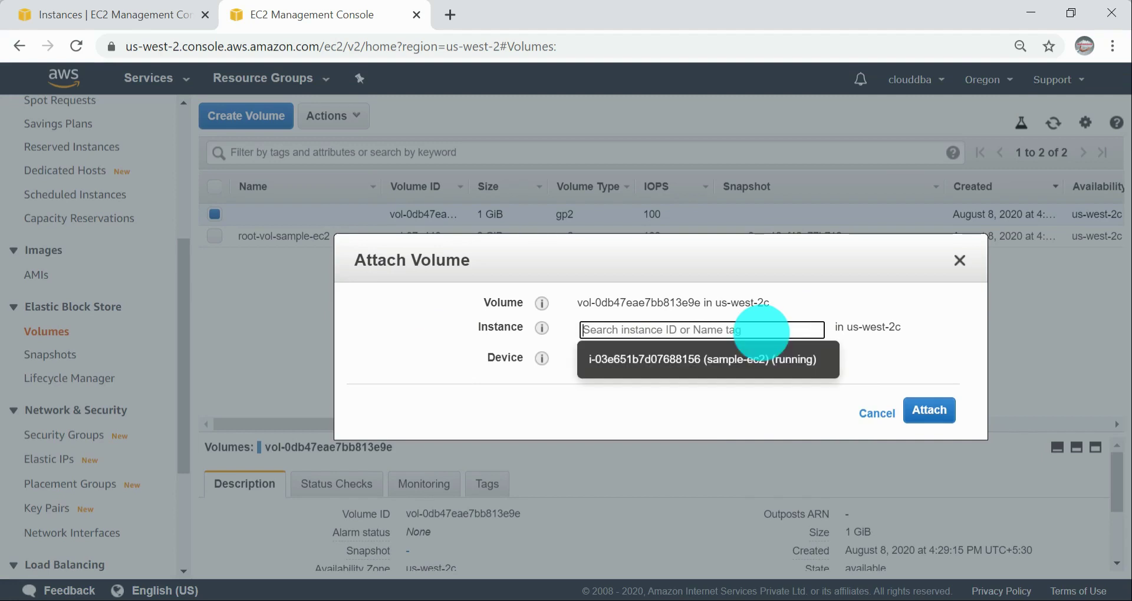
Step: In the instances list, name the new us-west-2b instance sample-ec2-2b
{"action": "left_click", "coordinate": [169, 6]}
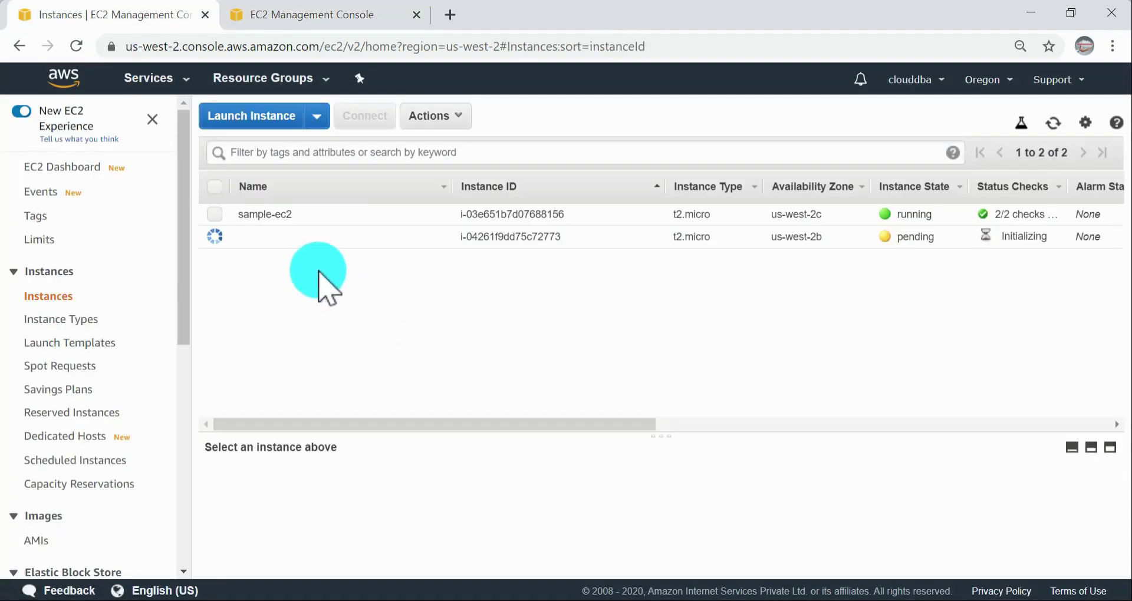
{"action": "left_click", "coordinate": [438, 236]}
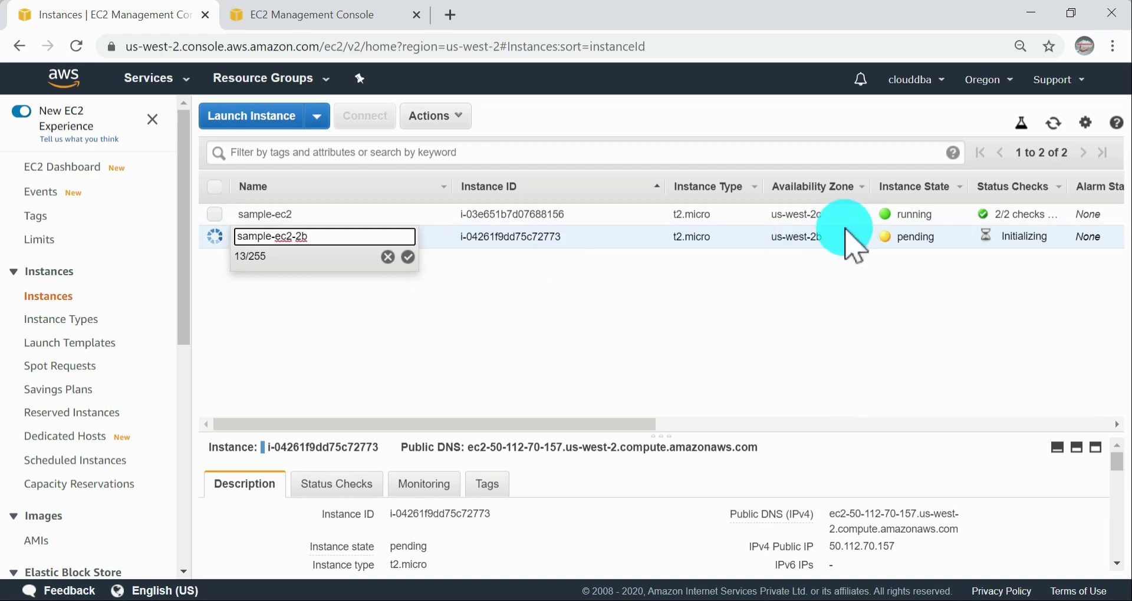
{"action": "left_click", "coordinate": [408, 257]}
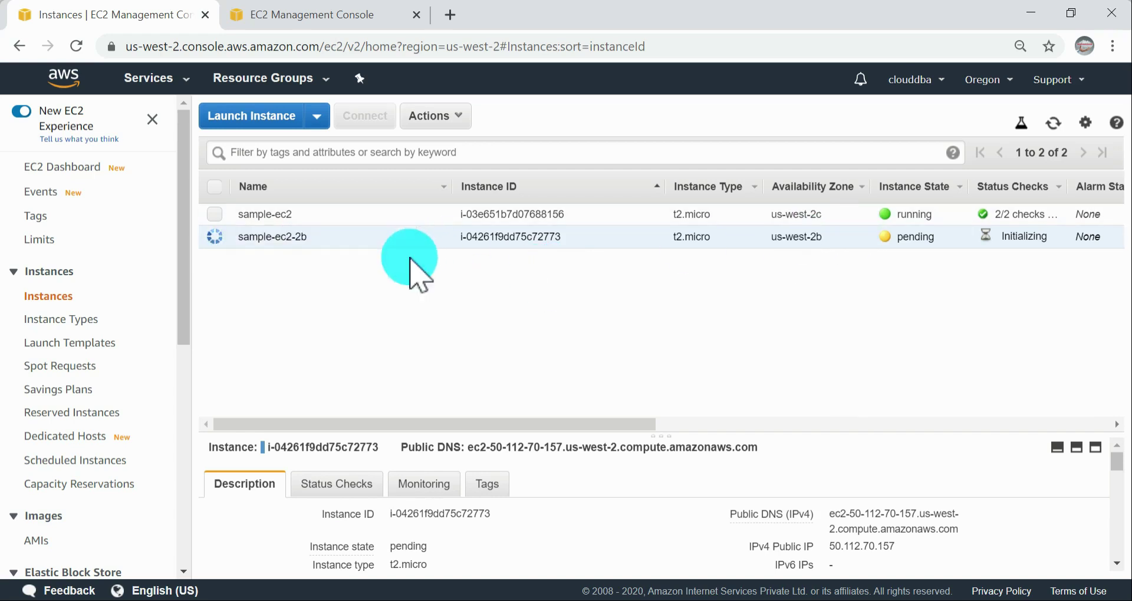
Step: Rename the us-west-2c instance to sample-ec2-2c
{"action": "left_click", "coordinate": [371, 214]}
{"action": "left_click", "coordinate": [437, 215]}
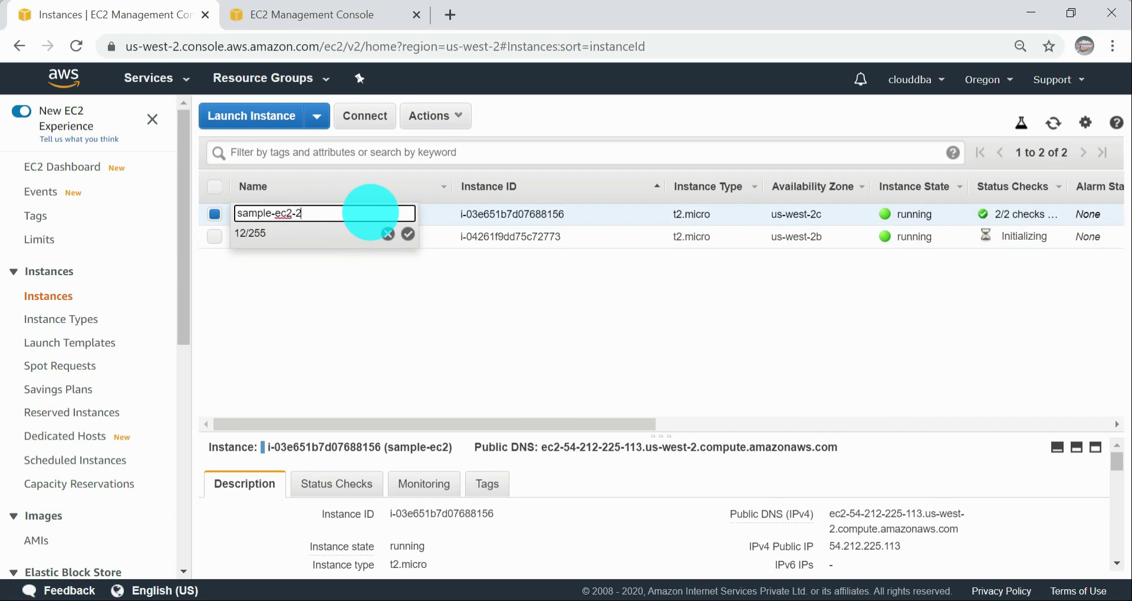
{"action": "left_click", "coordinate": [408, 234]}
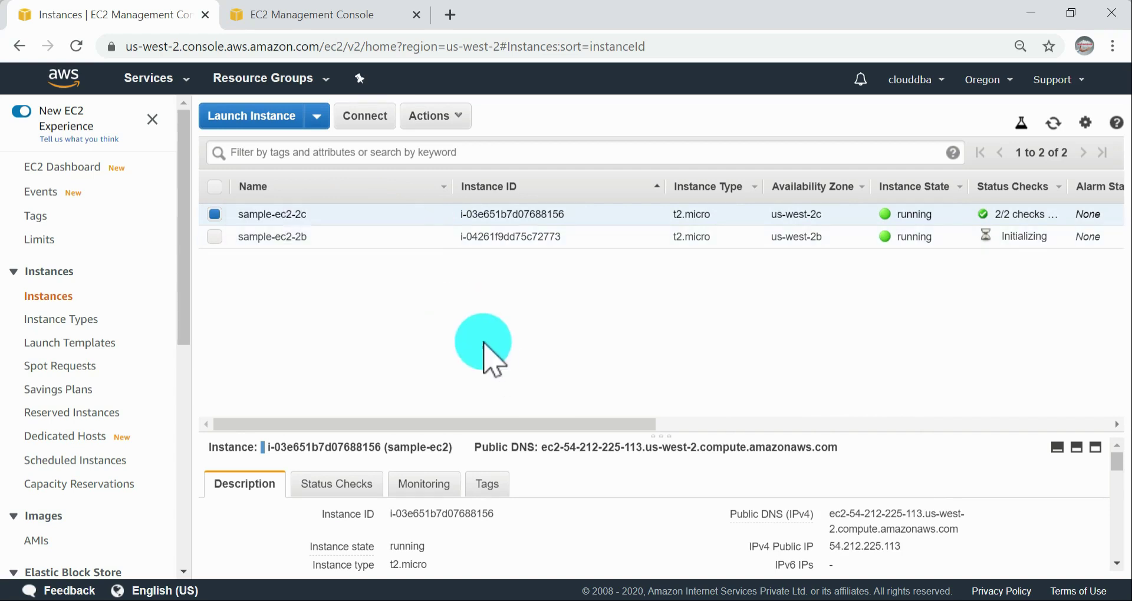
Step: Close the Attach Volume dialog without attaching, check the remaining columns of the instances list, and return to the volumes list
{"action": "left_click", "coordinate": [283, 16]}
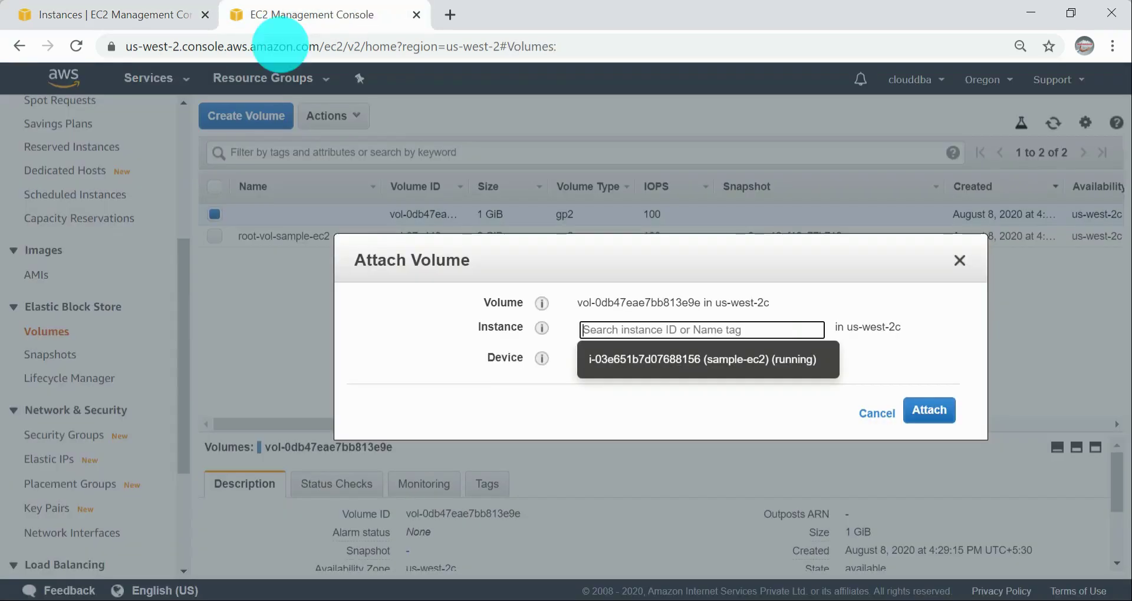
{"action": "left_click", "coordinate": [916, 406]}
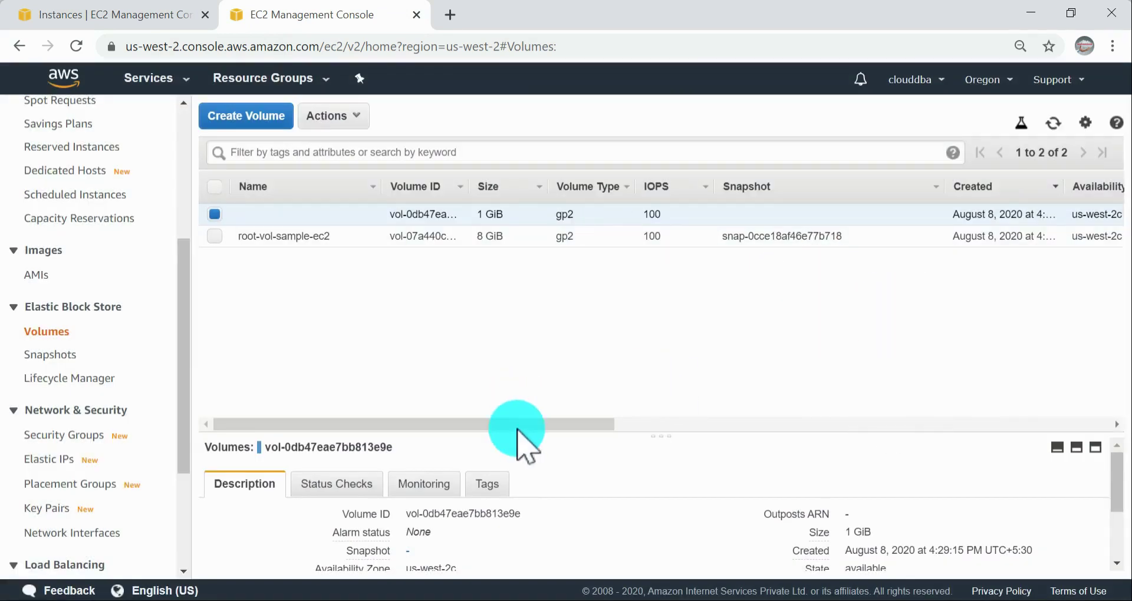
{"action": "left_click", "coordinate": [46, 13]}
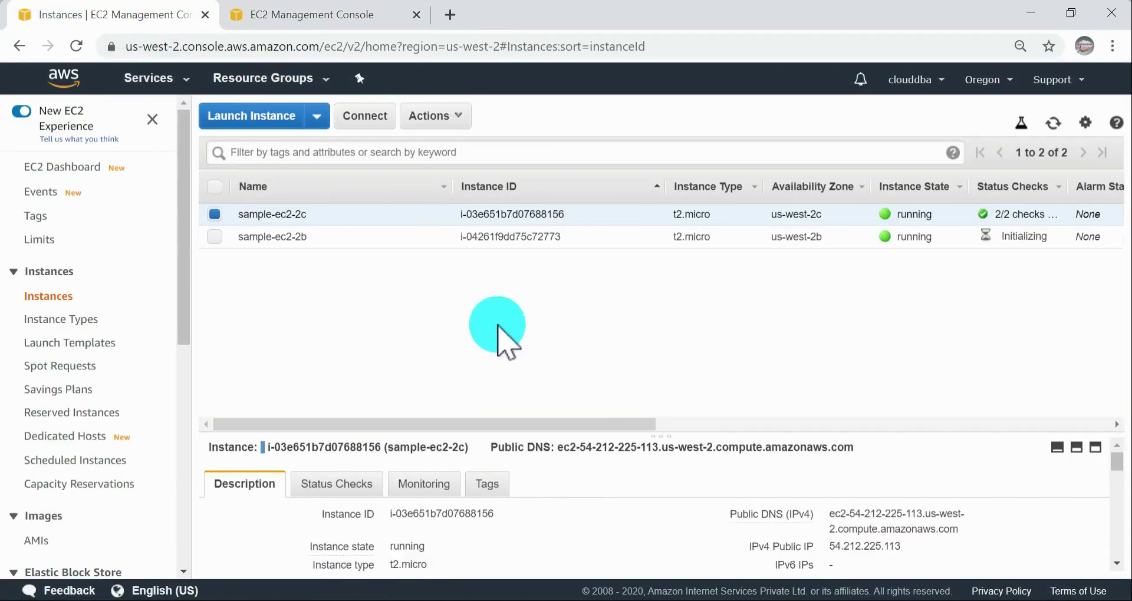
{"action": "left_click_drag", "start_coordinate": [526, 425], "coordinate": [758, 425]}
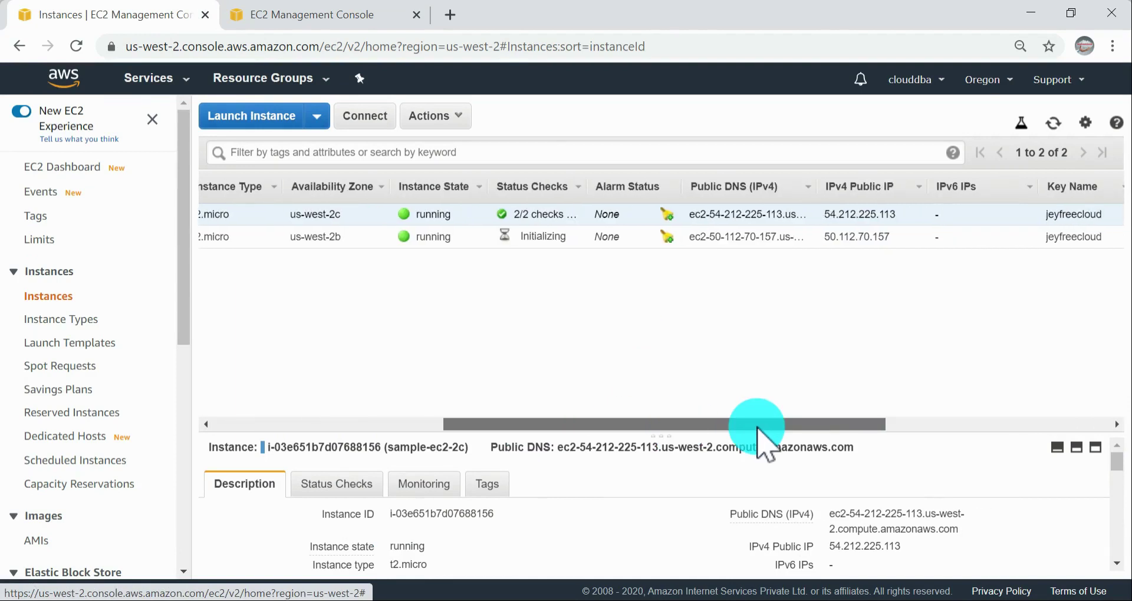
{"action": "left_click", "coordinate": [302, 16]}
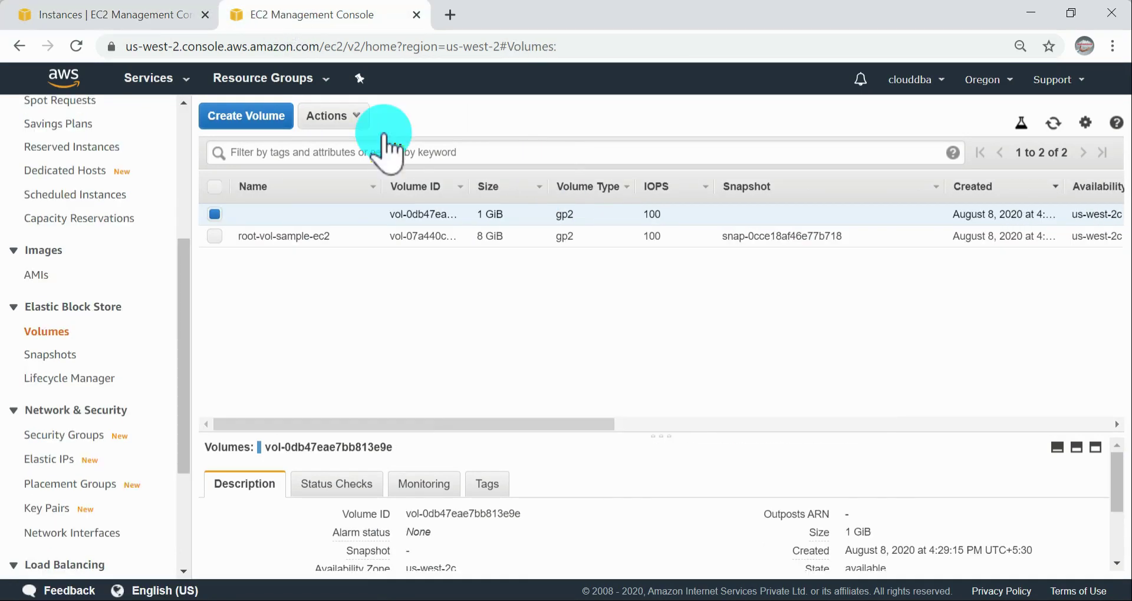
{"action": "left_click", "coordinate": [277, 117]}
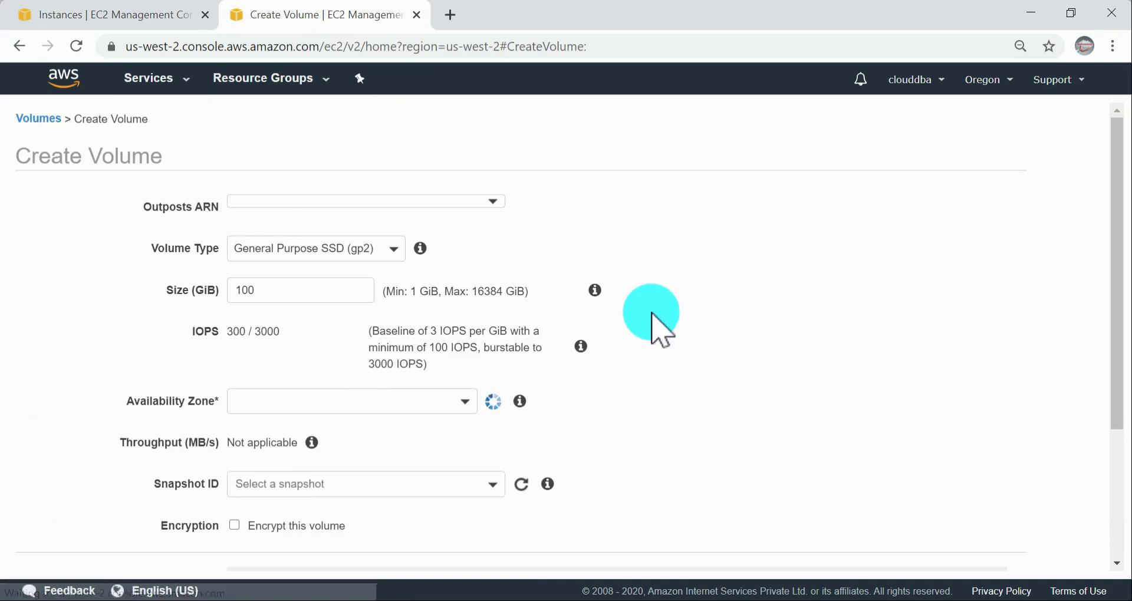
{"action": "scroll", "coordinate": [673, 413], "scroll_direction": "down", "scroll_amount": 2}
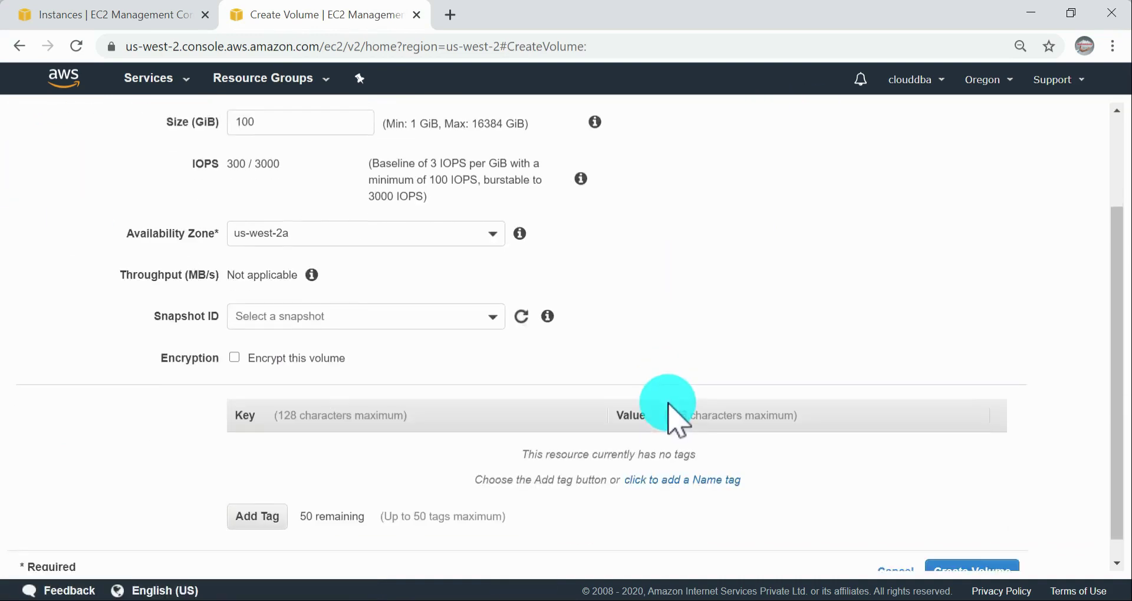
{"action": "scroll", "coordinate": [672, 413], "scroll_direction": "down", "scroll_amount": 1}
{"action": "left_click", "coordinate": [895, 552]}
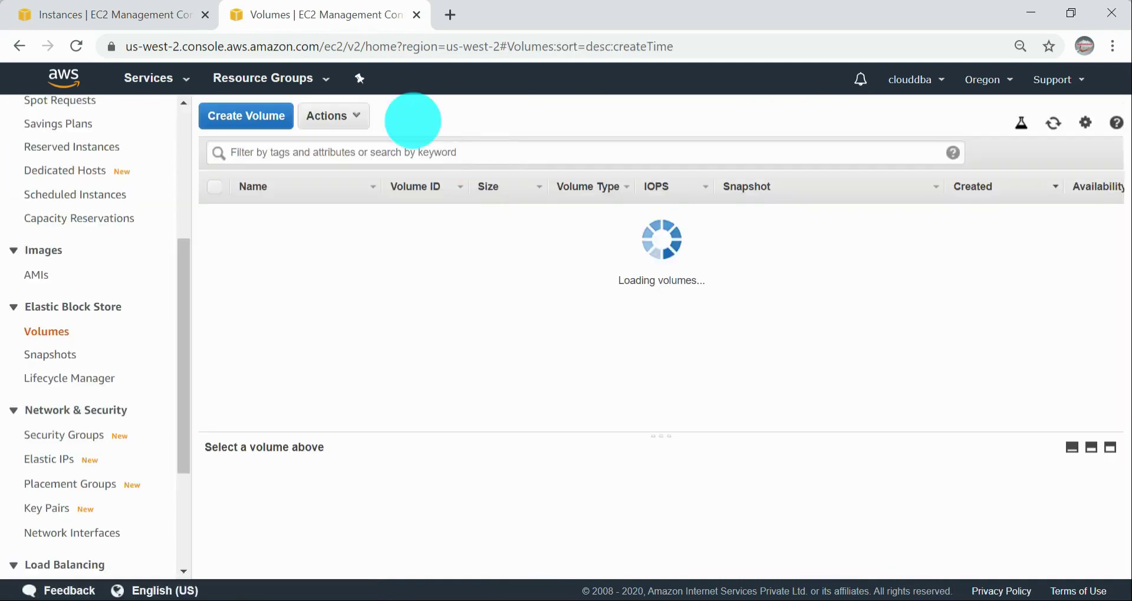
Step: Check in Attach Volume which instances are offered for the 1 GiB us-west-2c volume, and close the dialog without attaching
{"action": "left_click", "coordinate": [376, 117]}
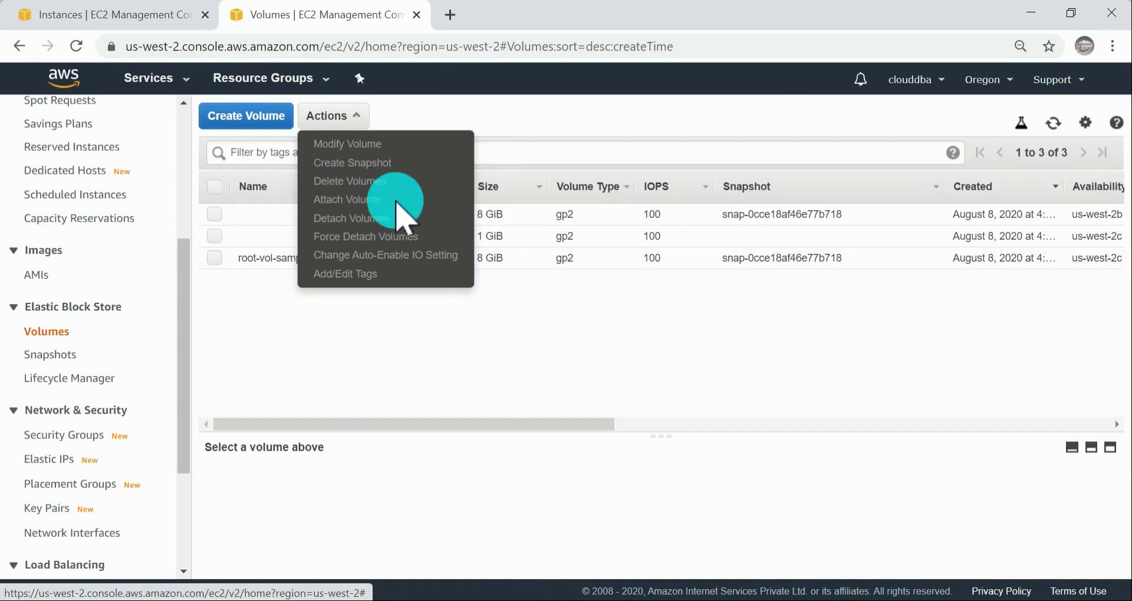
{"action": "left_click", "coordinate": [511, 338]}
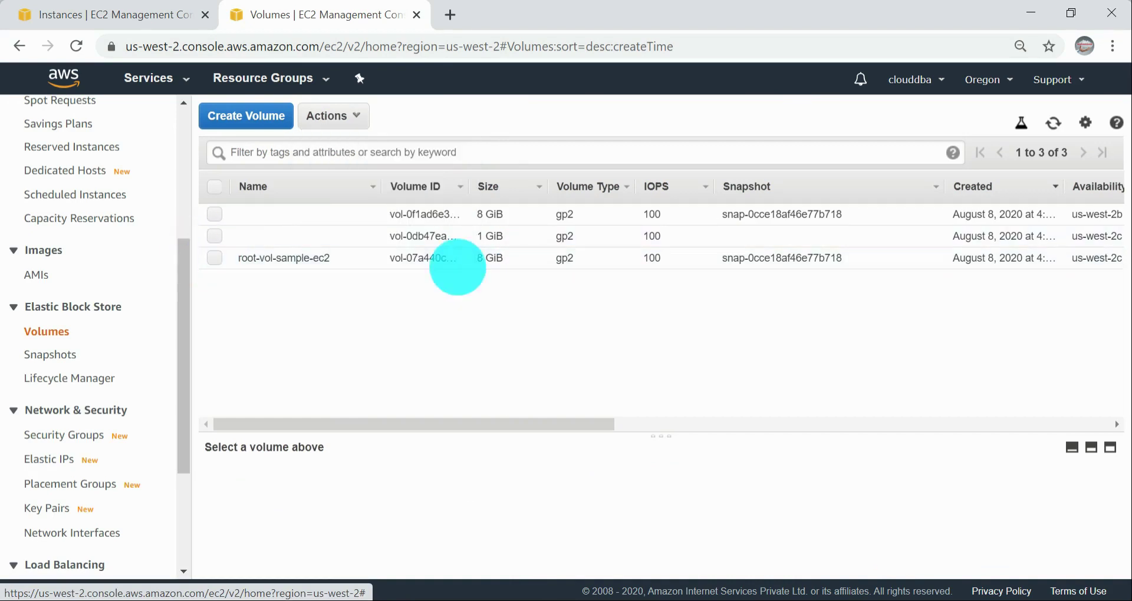
{"action": "left_click", "coordinate": [215, 236]}
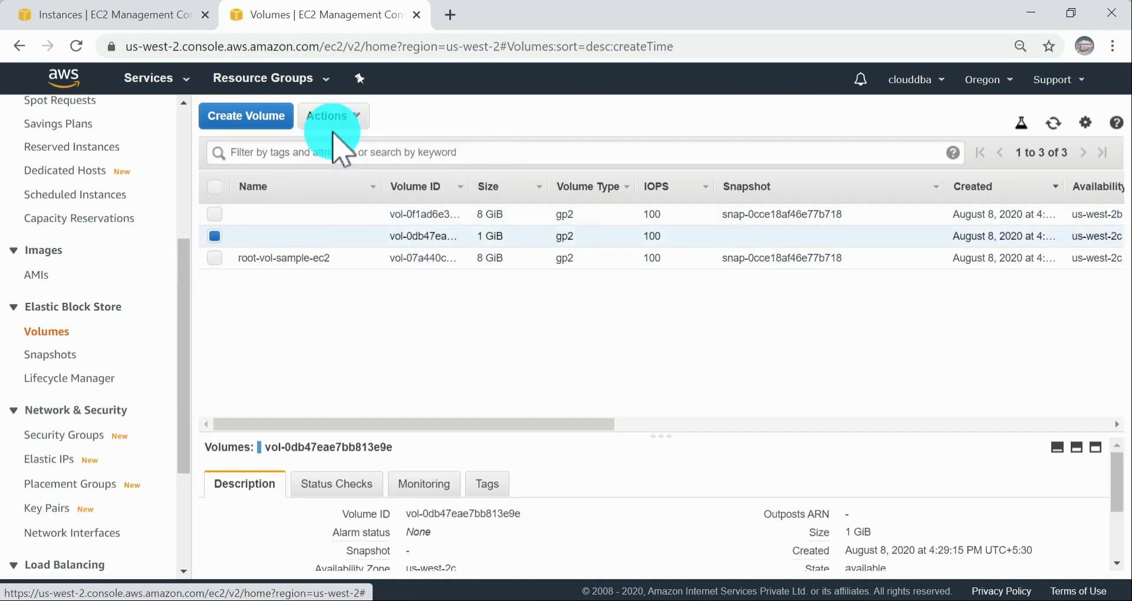
{"action": "left_click", "coordinate": [341, 115]}
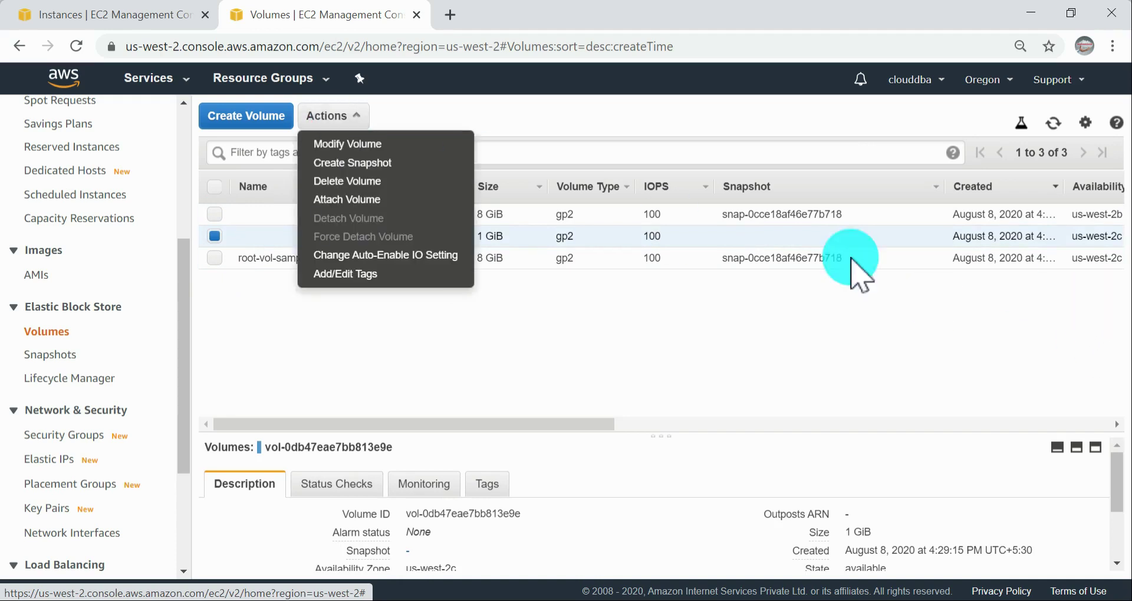
{"action": "left_click", "coordinate": [420, 201]}
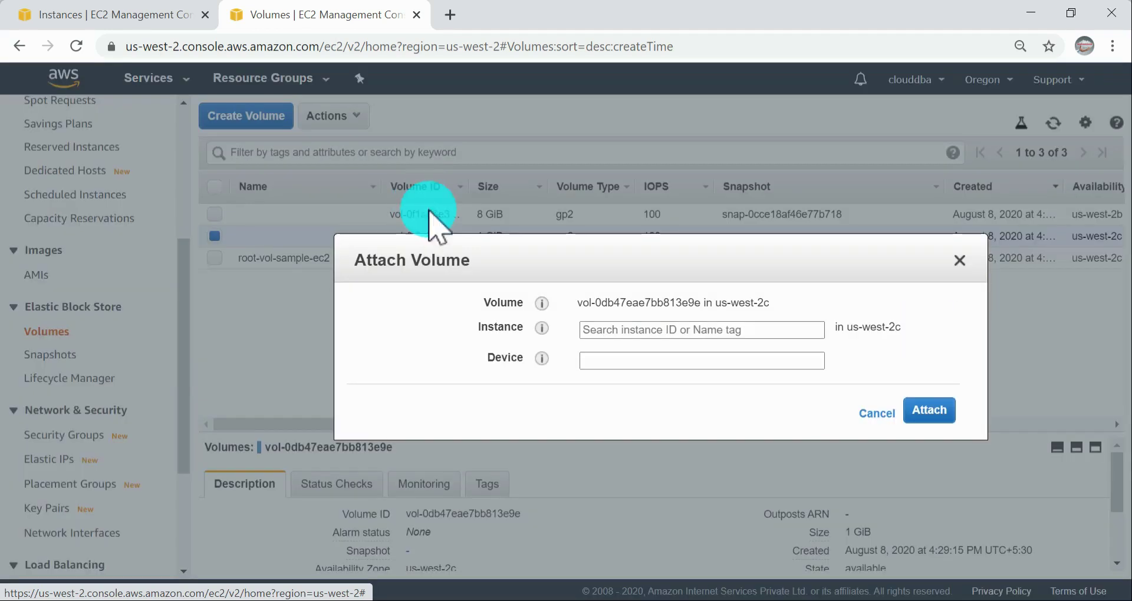
{"action": "left_click_drag", "start_coordinate": [837, 327], "coordinate": [901, 327]}
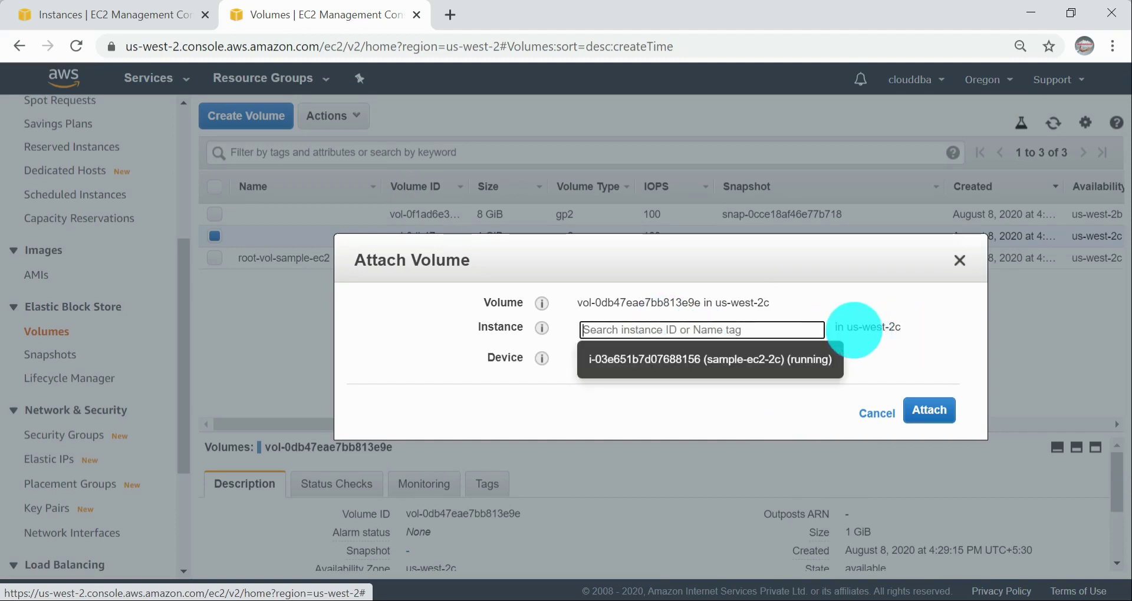
{"action": "left_click_drag", "start_coordinate": [846, 327], "coordinate": [913, 329]}
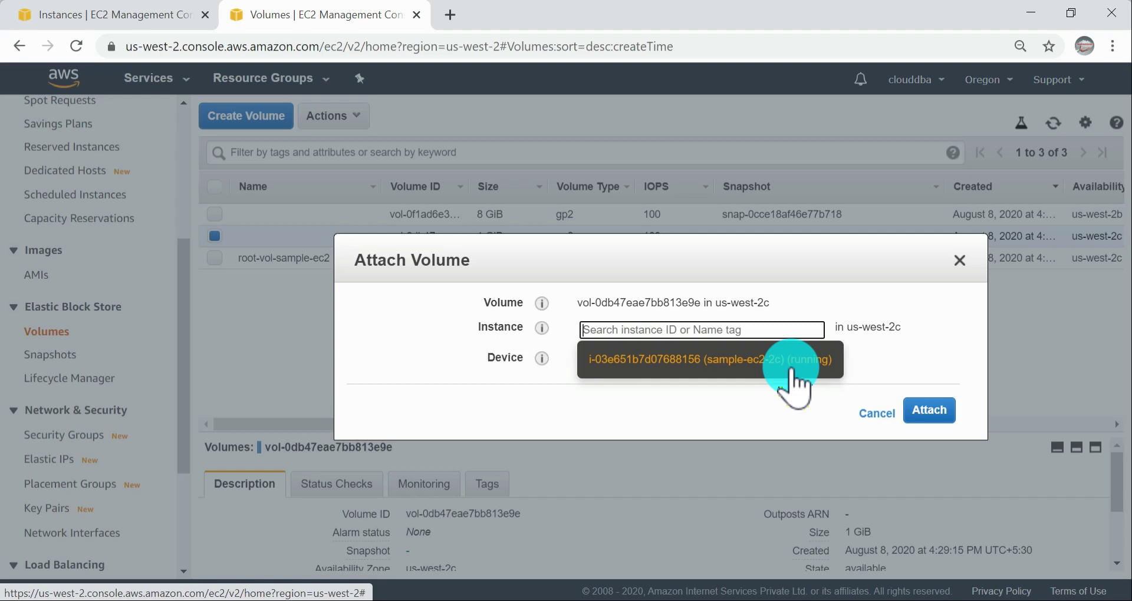
{"action": "left_click", "coordinate": [877, 413]}
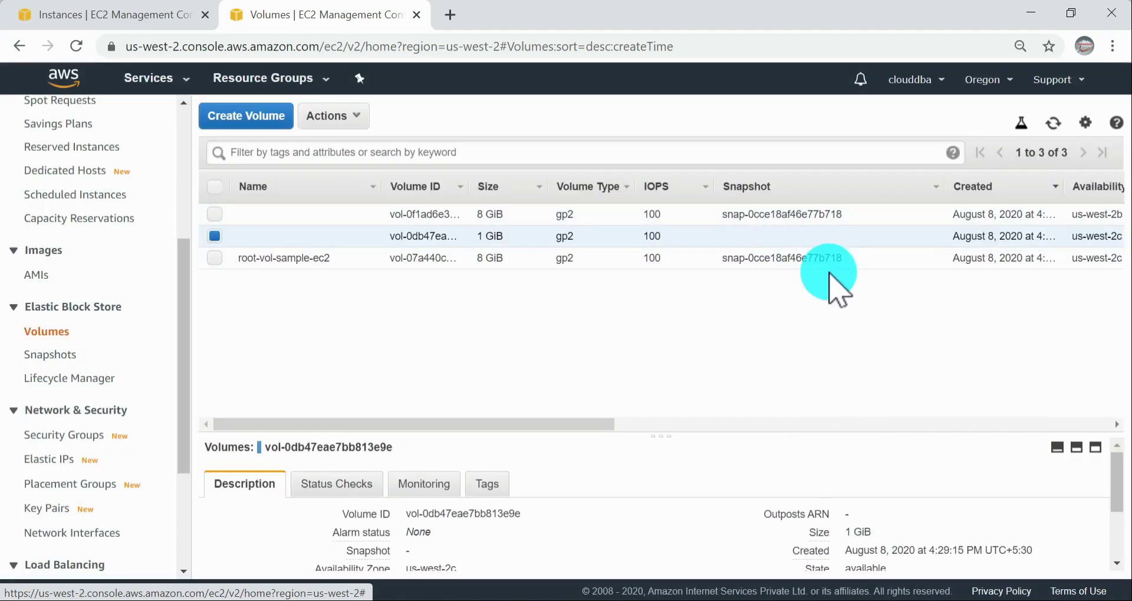
{"action": "left_click", "coordinate": [358, 118]}
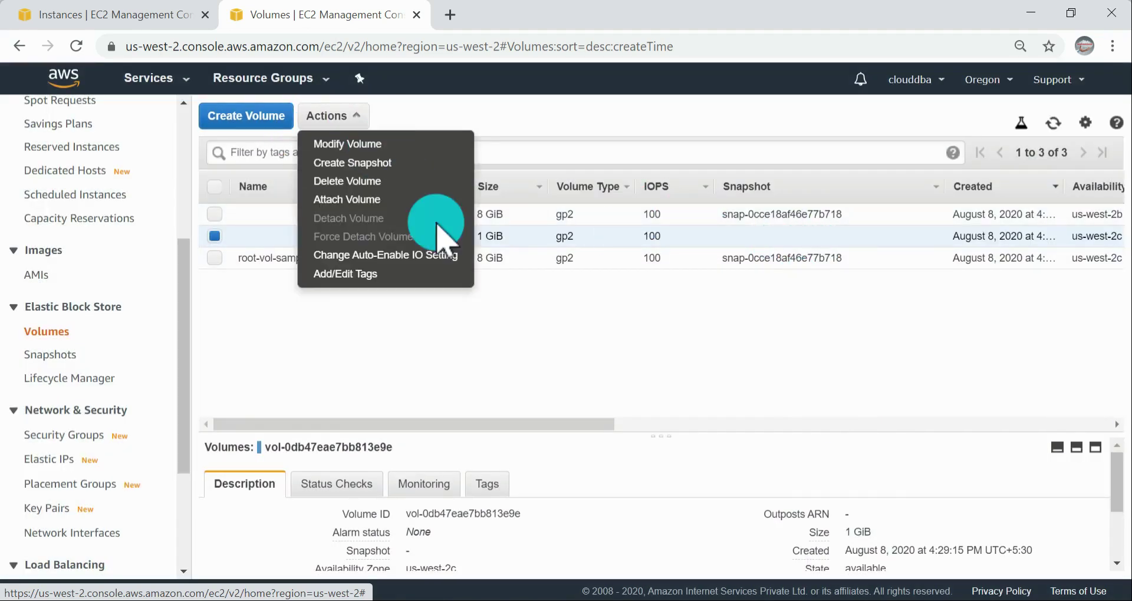
{"action": "left_click", "coordinate": [390, 195]}
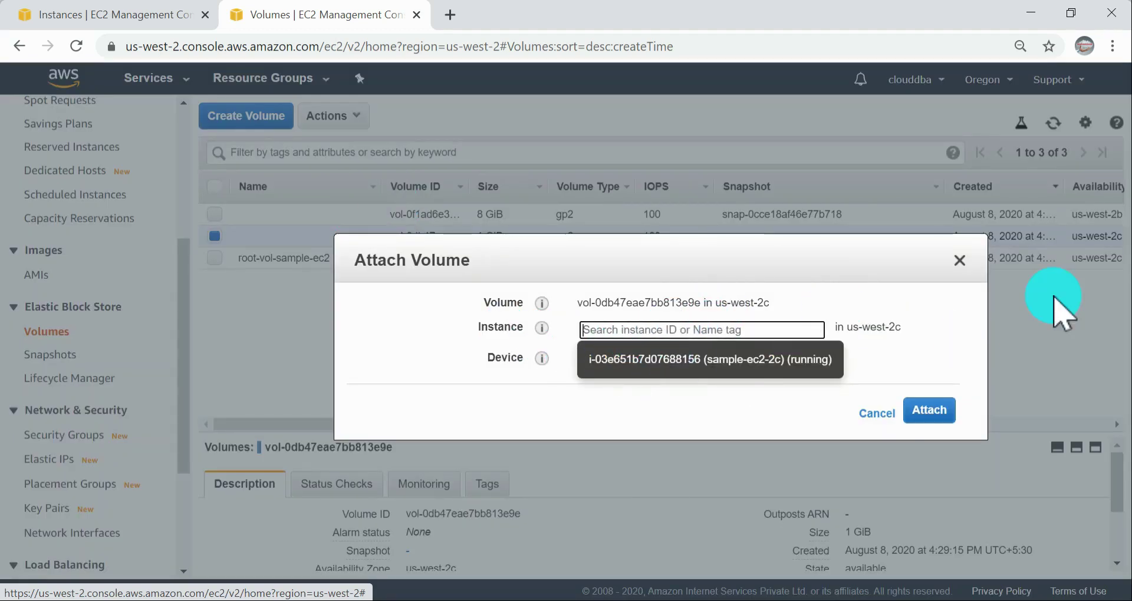
{"action": "left_click", "coordinate": [959, 261]}
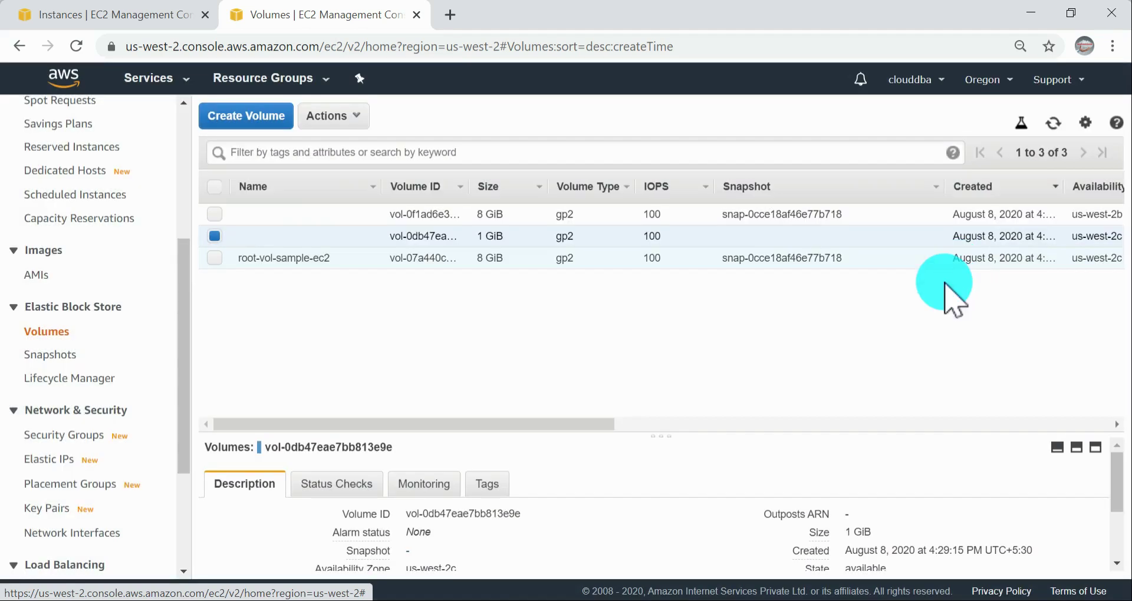
Step: Refresh the instances list, check the availability zones and status checks of both instances, and return to the volumes list
{"action": "left_click", "coordinate": [70, 14]}
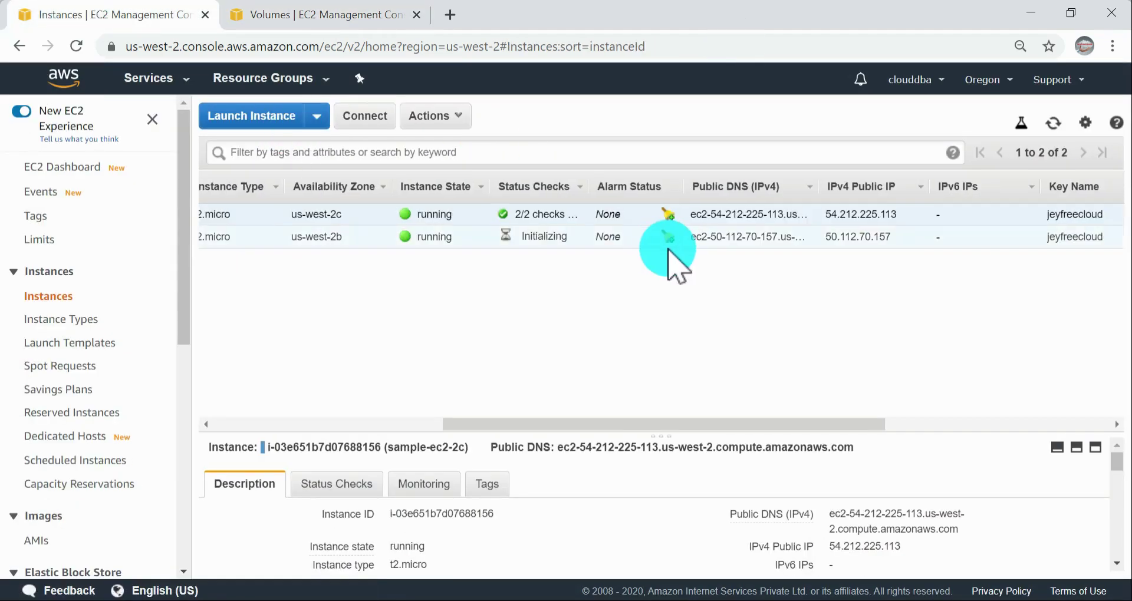
{"action": "left_click", "coordinate": [1054, 124]}
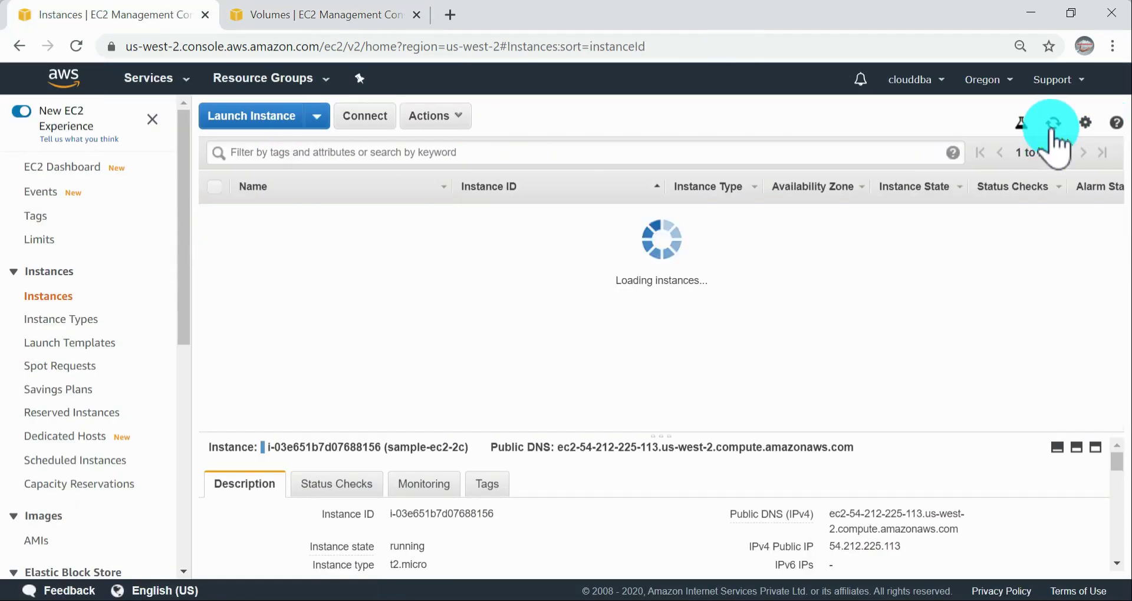
{"action": "left_click", "coordinate": [1052, 132]}
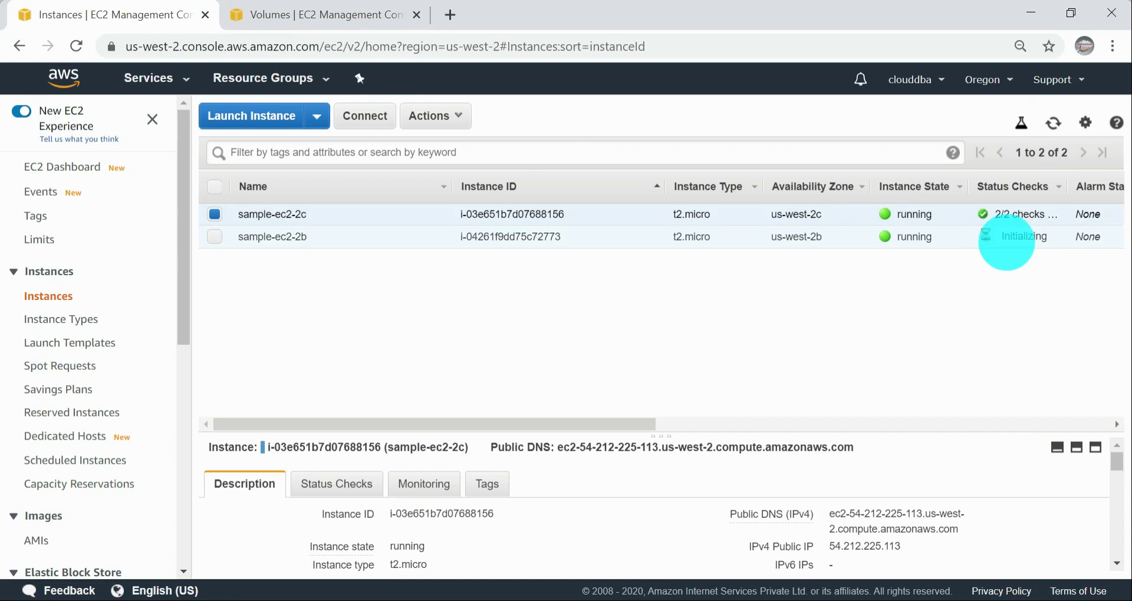
{"action": "left_click", "coordinate": [997, 236]}
{"action": "left_click", "coordinate": [336, 16]}
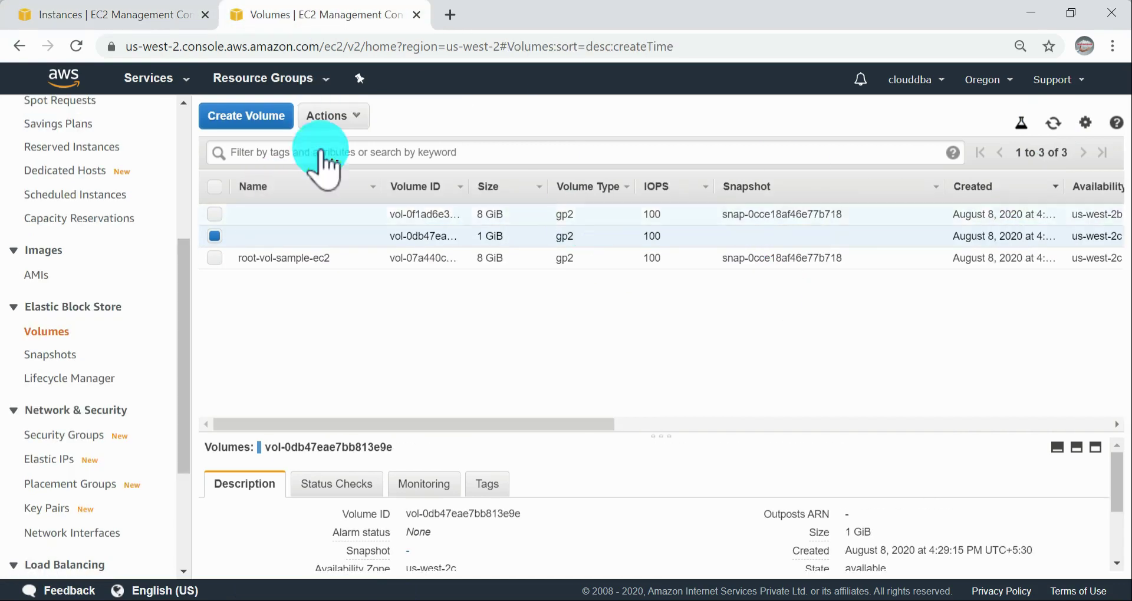
Step: Reopen Attach Volume for the 1 GiB us-west-2c volume, compare the offered instances with the required zone, and close without attaching
{"action": "left_click", "coordinate": [338, 114]}
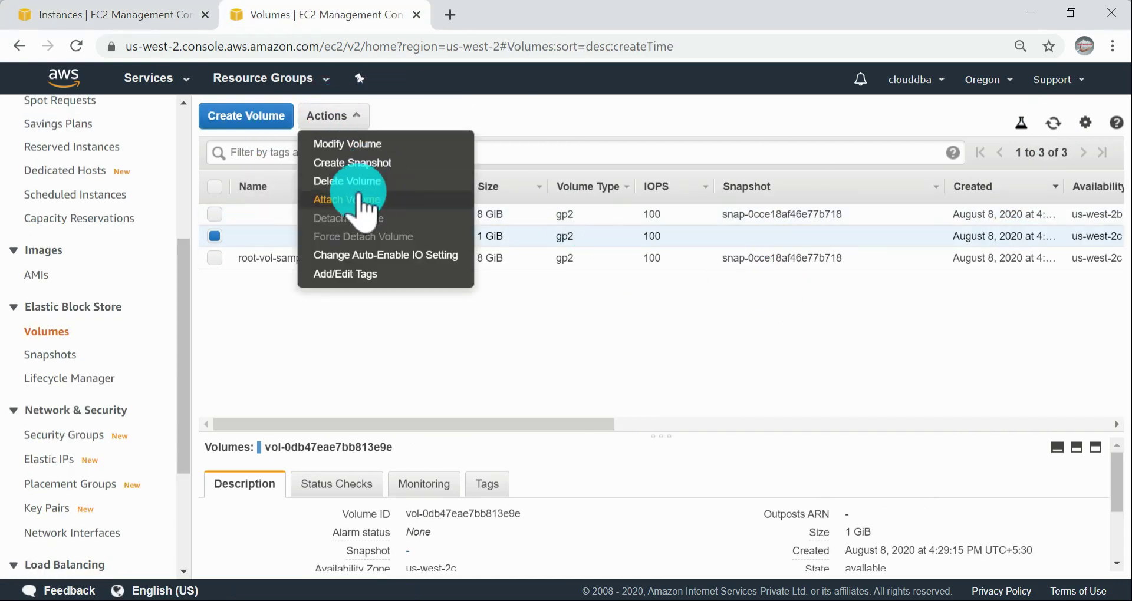
{"action": "left_click", "coordinate": [361, 181]}
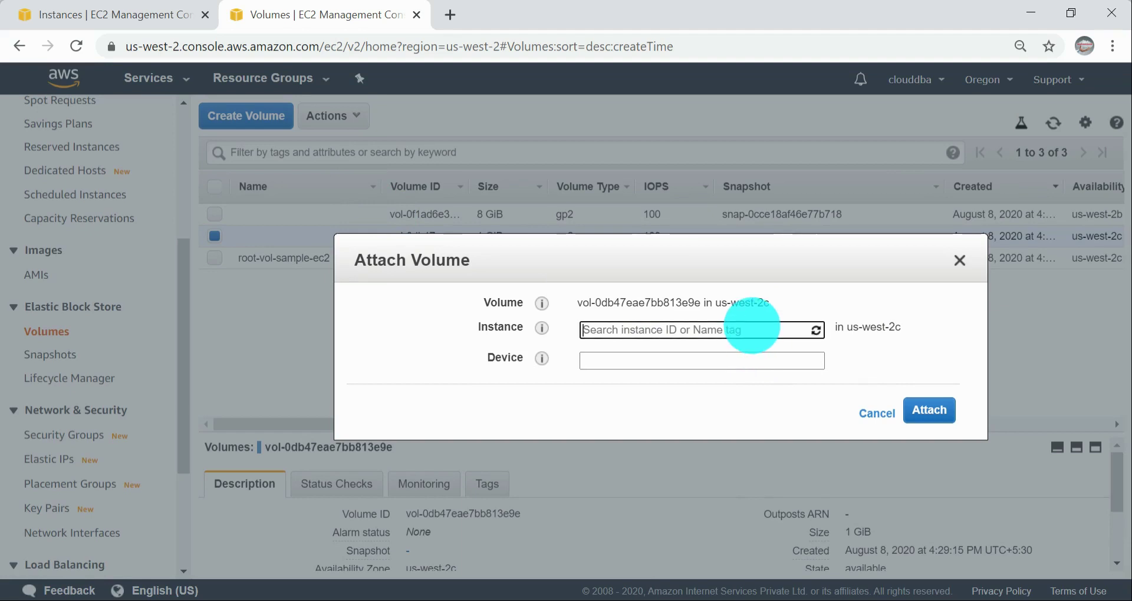
{"action": "left_click", "coordinate": [752, 329]}
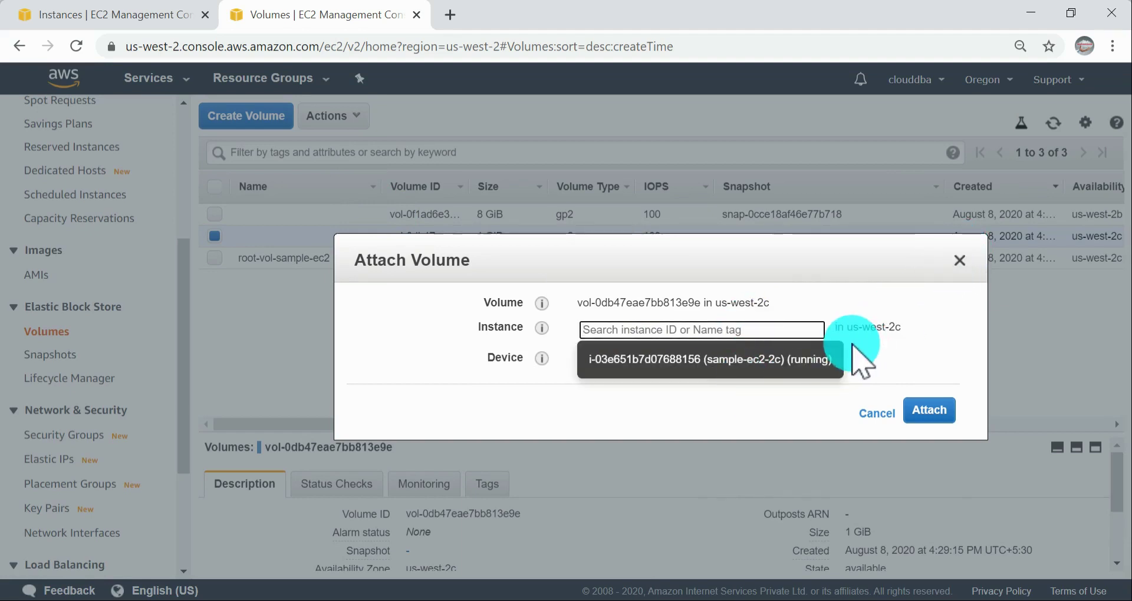
{"action": "left_click_drag", "start_coordinate": [854, 326], "coordinate": [905, 260]}
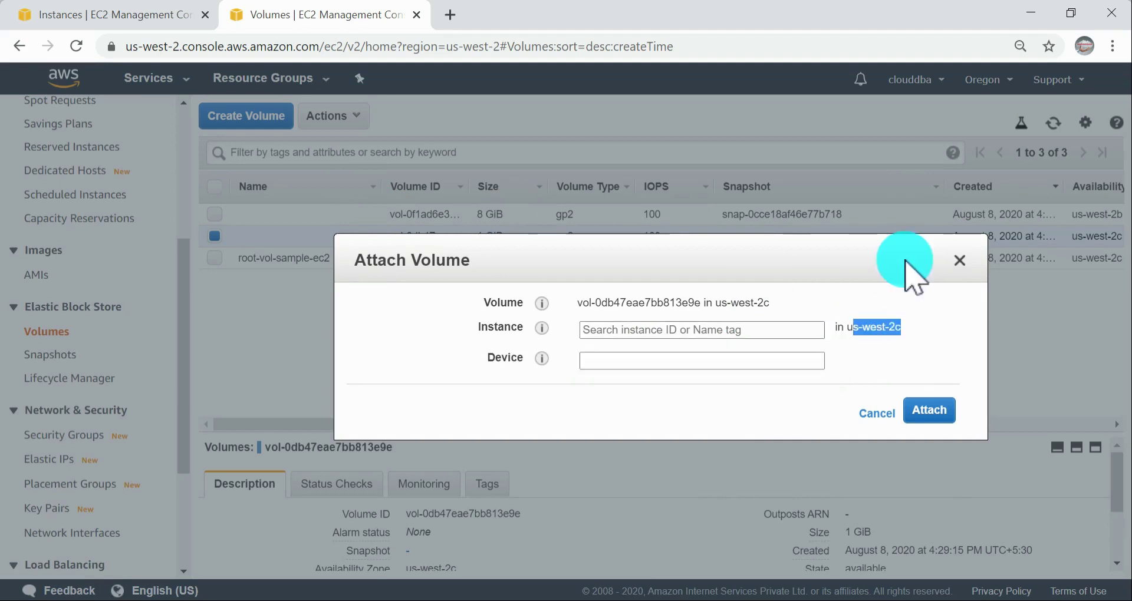
{"action": "left_click", "coordinate": [960, 260]}
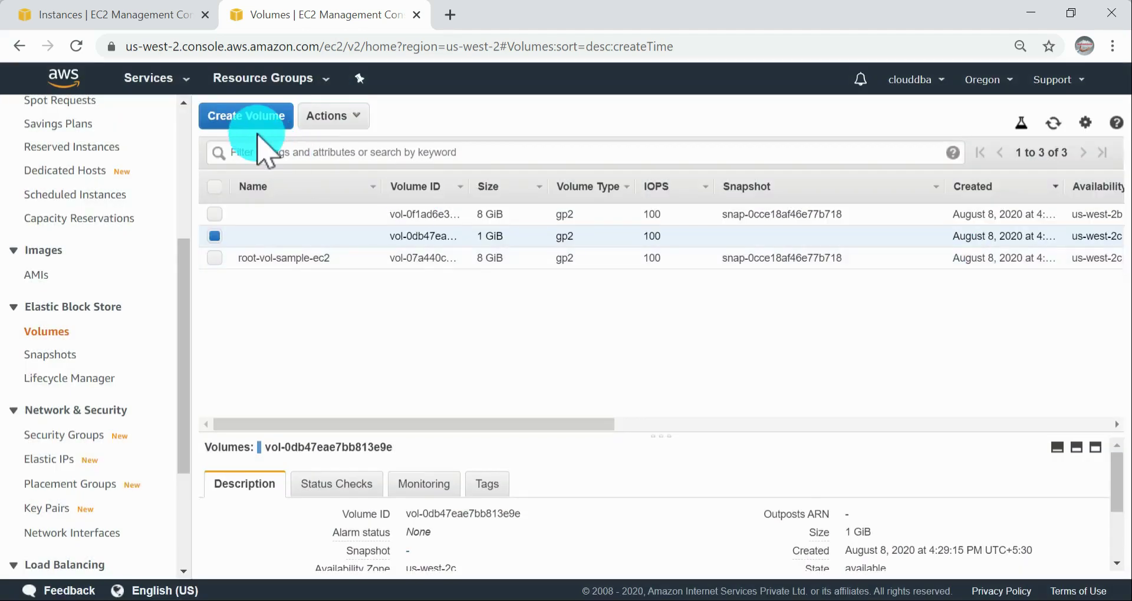
Step: Create a 1 GiB General Purpose SSD (gp2) volume in us-west-2b and refresh the volumes list
{"action": "left_click", "coordinate": [280, 121]}
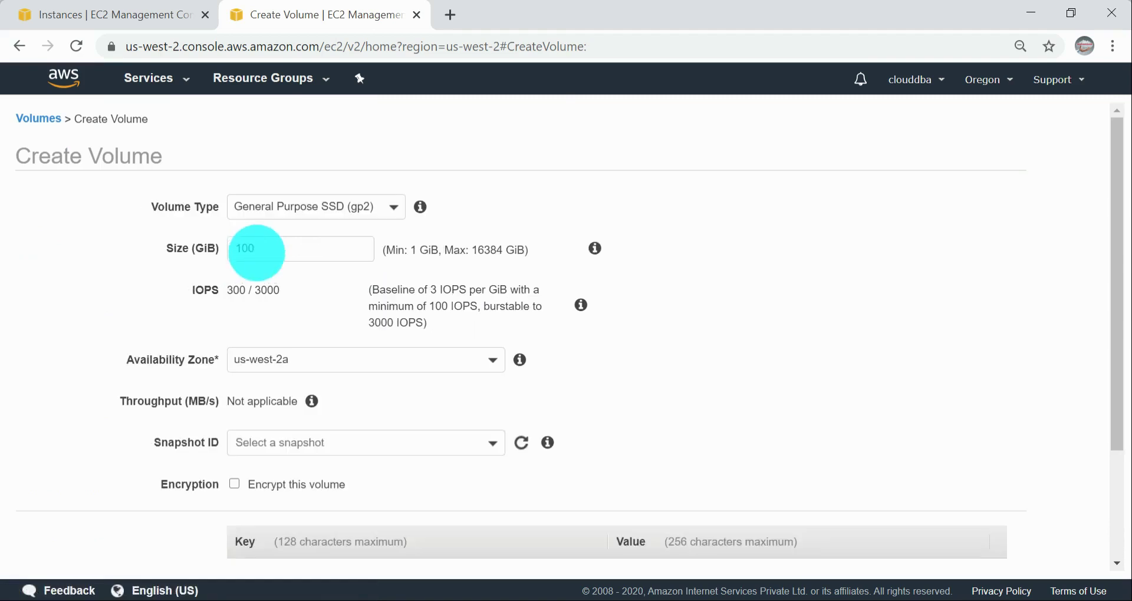
{"action": "double_click", "coordinate": [277, 245]}
{"action": "type", "text": "1"}
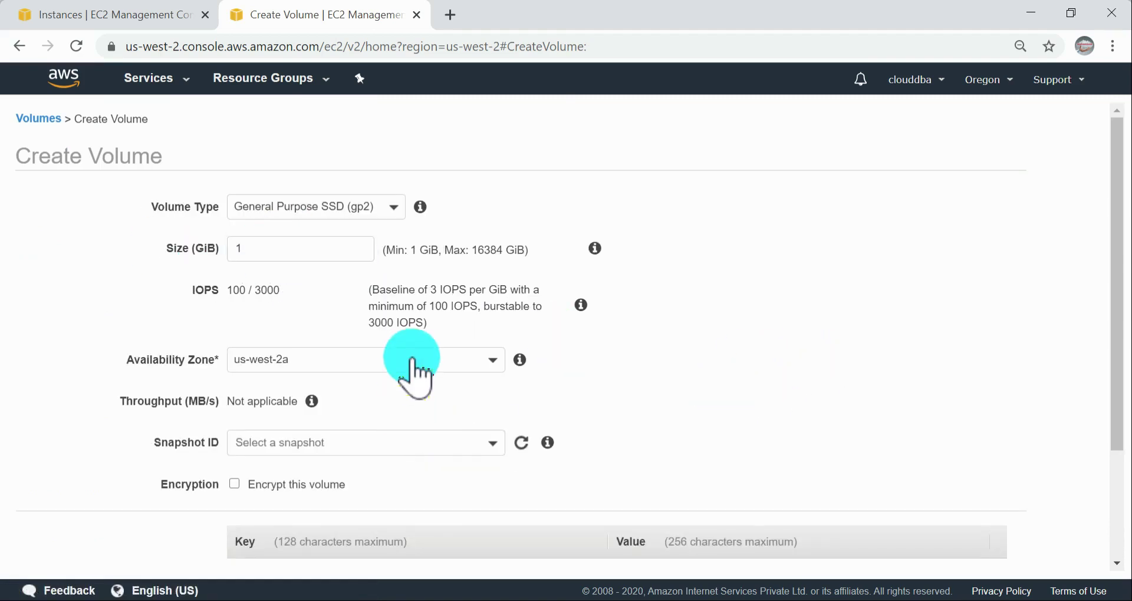
{"action": "left_click", "coordinate": [411, 356]}
{"action": "left_click", "coordinate": [284, 437]}
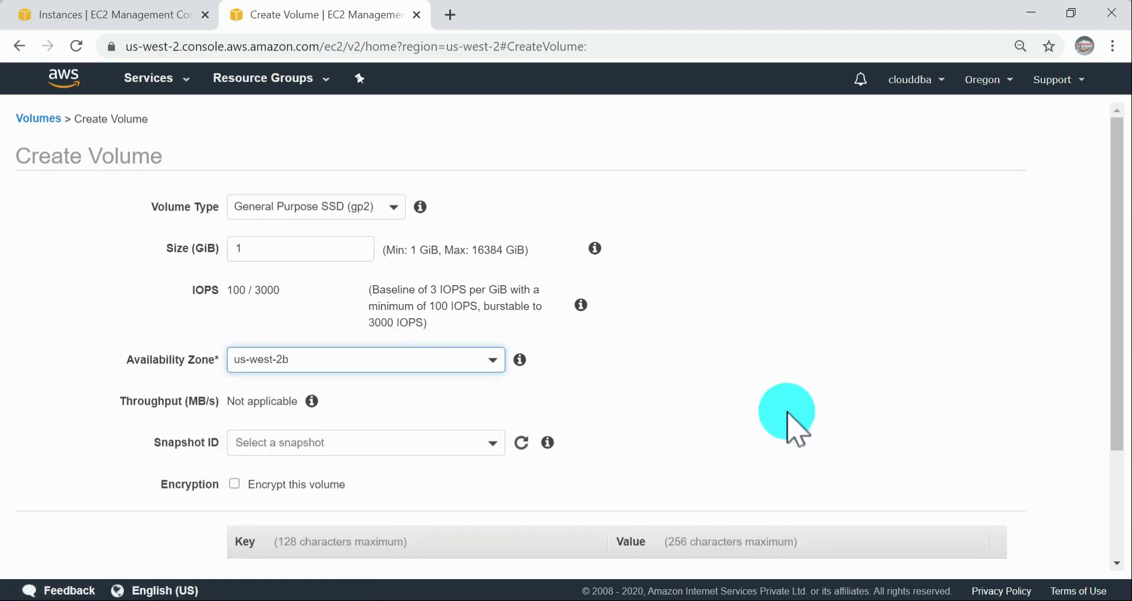
{"action": "scroll", "coordinate": [814, 390], "scroll_direction": "down", "scroll_amount": 3}
{"action": "left_click", "coordinate": [1000, 547]}
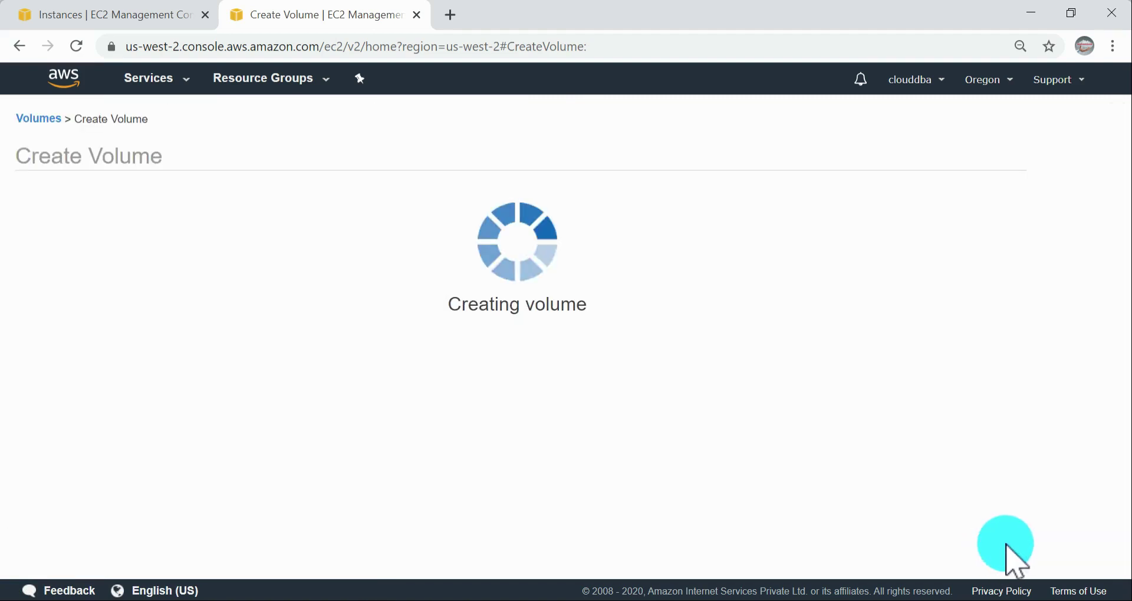
{"action": "left_click", "coordinate": [724, 299]}
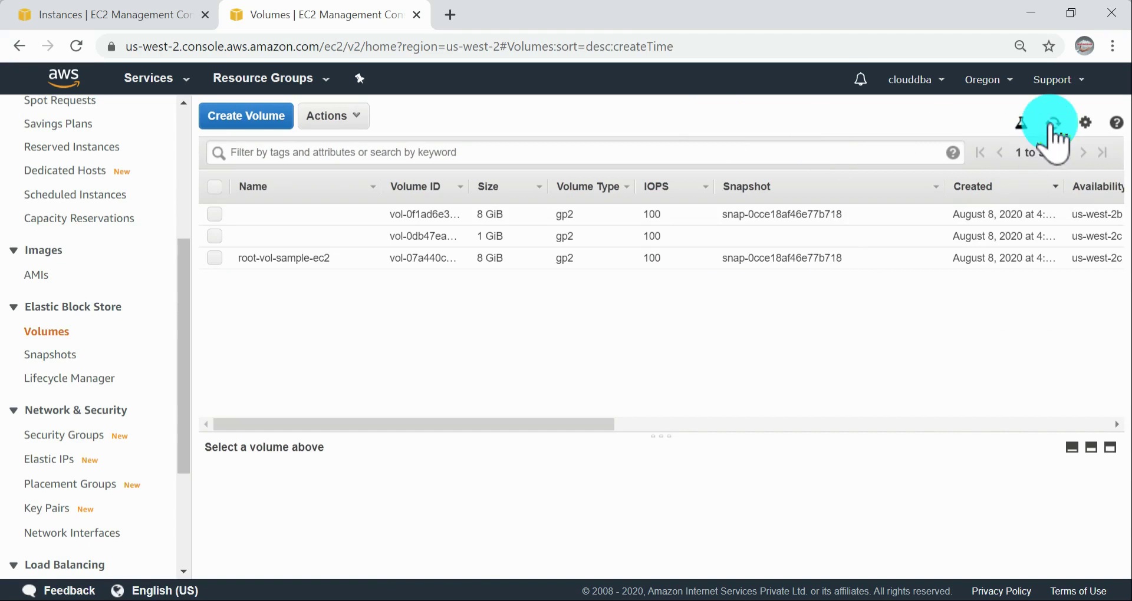
{"action": "left_click", "coordinate": [1054, 124]}
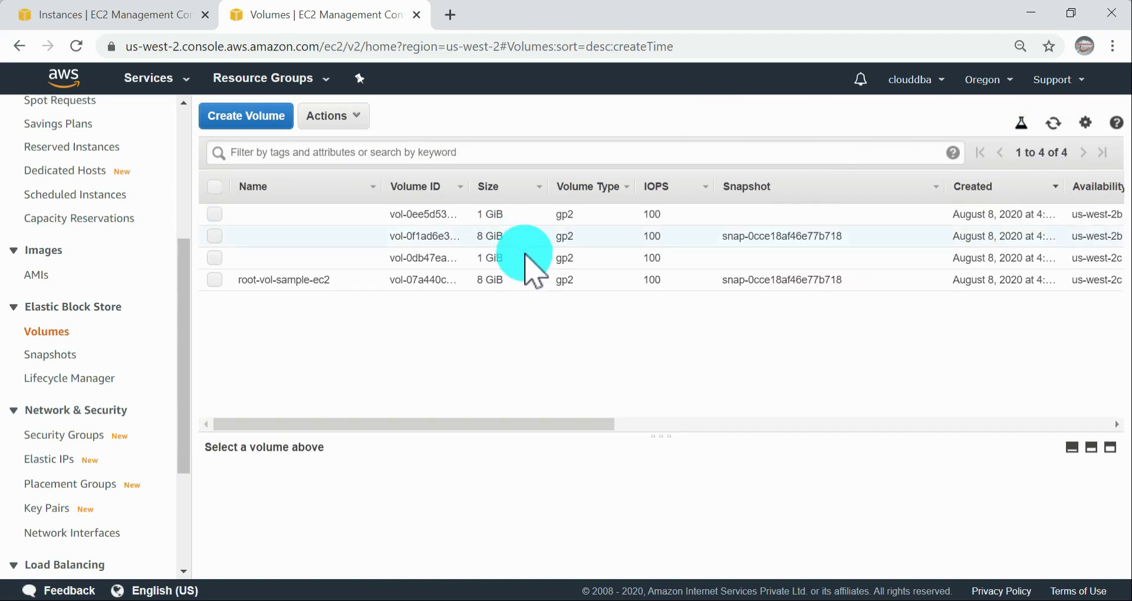
Step: Sort the volumes by size and name the 1 GiB volumes after their zones: 2c for us-west-2c and 2b for us-west-2b
{"action": "left_click", "coordinate": [511, 187]}
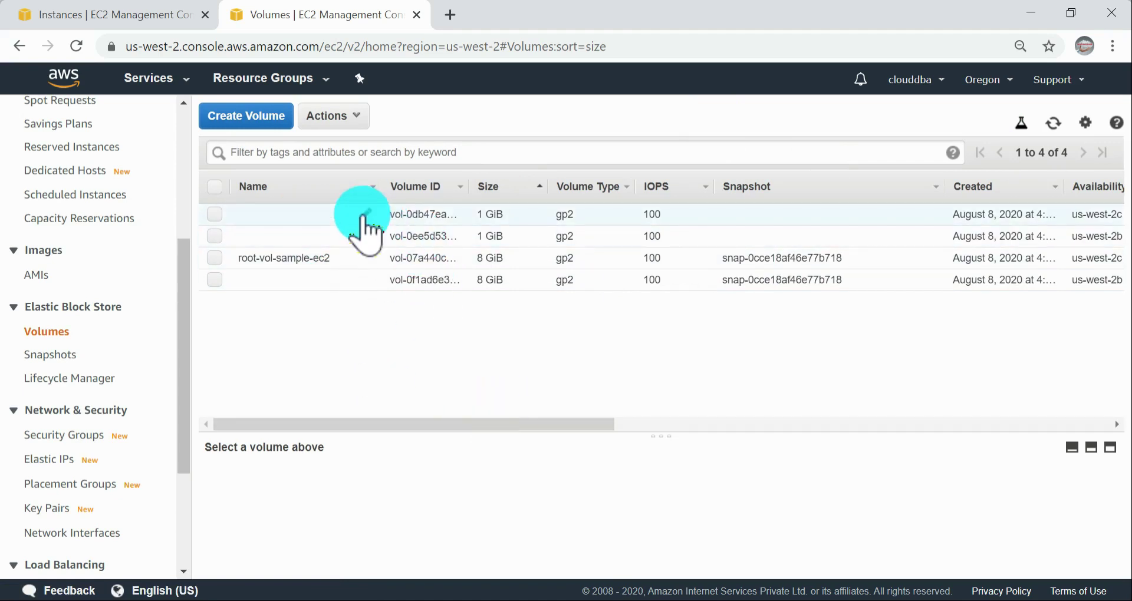
{"action": "left_click", "coordinate": [370, 215]}
{"action": "type", "text": "2c"}
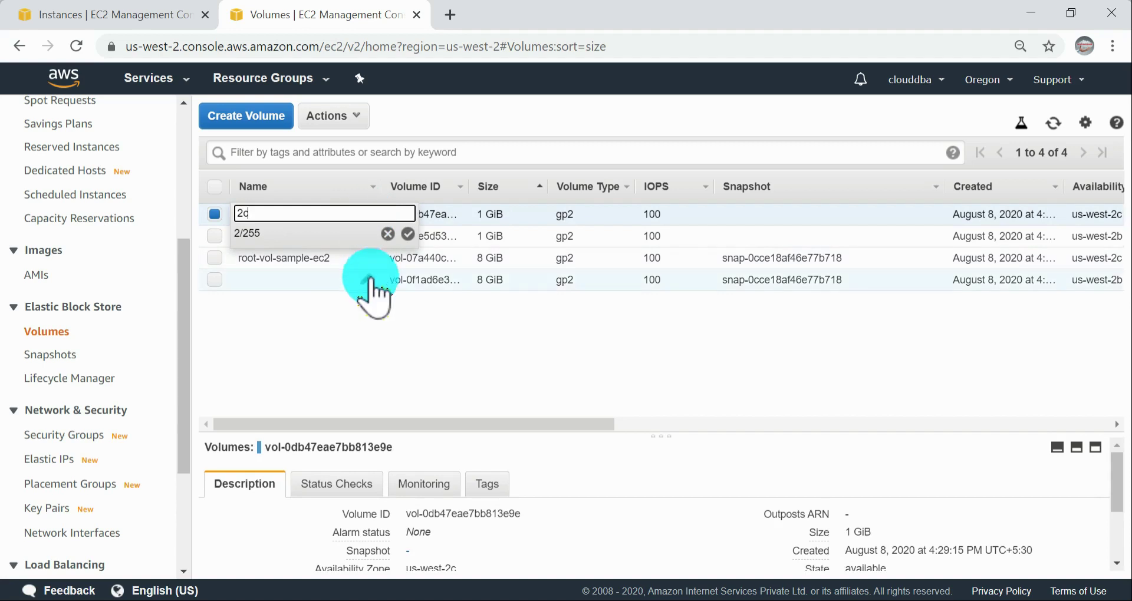
{"action": "left_click", "coordinate": [407, 234]}
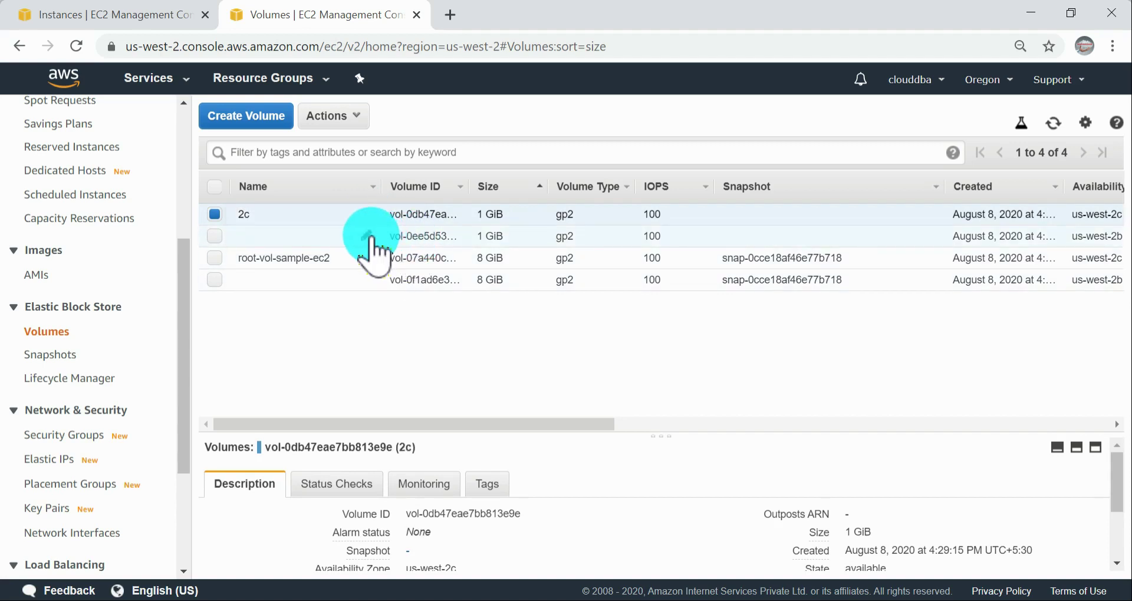
{"action": "left_click", "coordinate": [370, 236]}
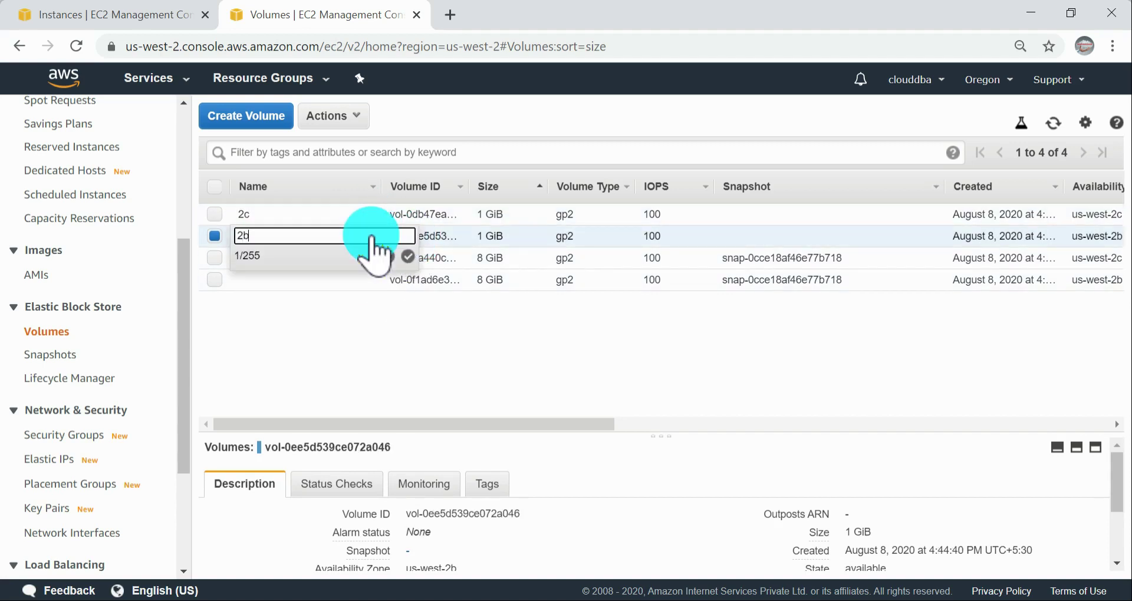
{"action": "left_click", "coordinate": [407, 257]}
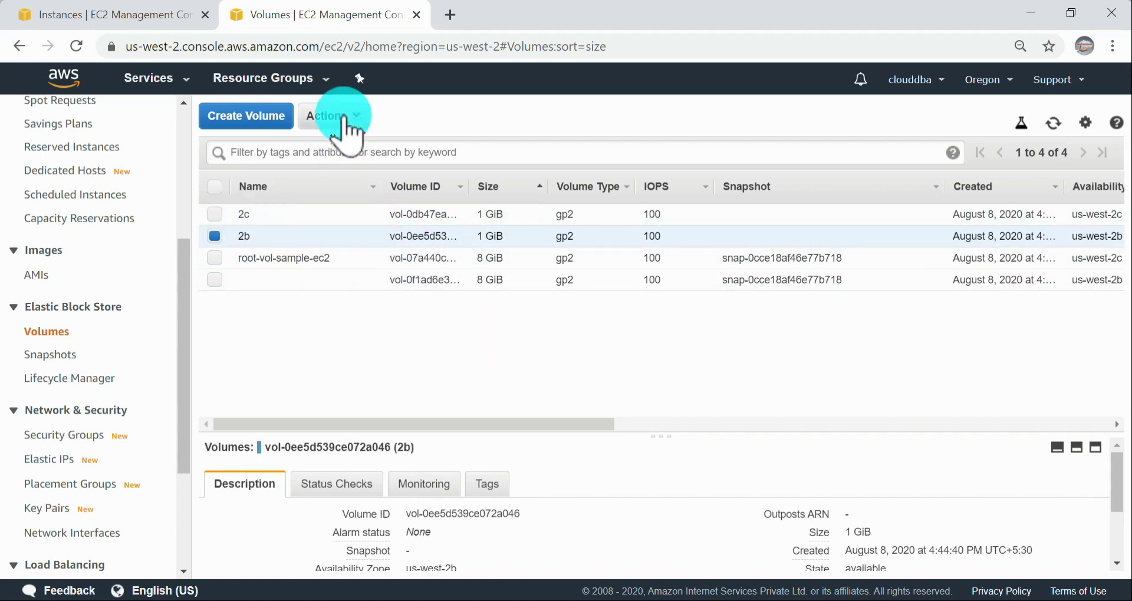
Step: Open Attach Volume for the 2b volume, compare the offered instance's zone with the instances list, and close without attaching
{"action": "left_click", "coordinate": [350, 118]}
{"action": "left_click", "coordinate": [348, 202]}
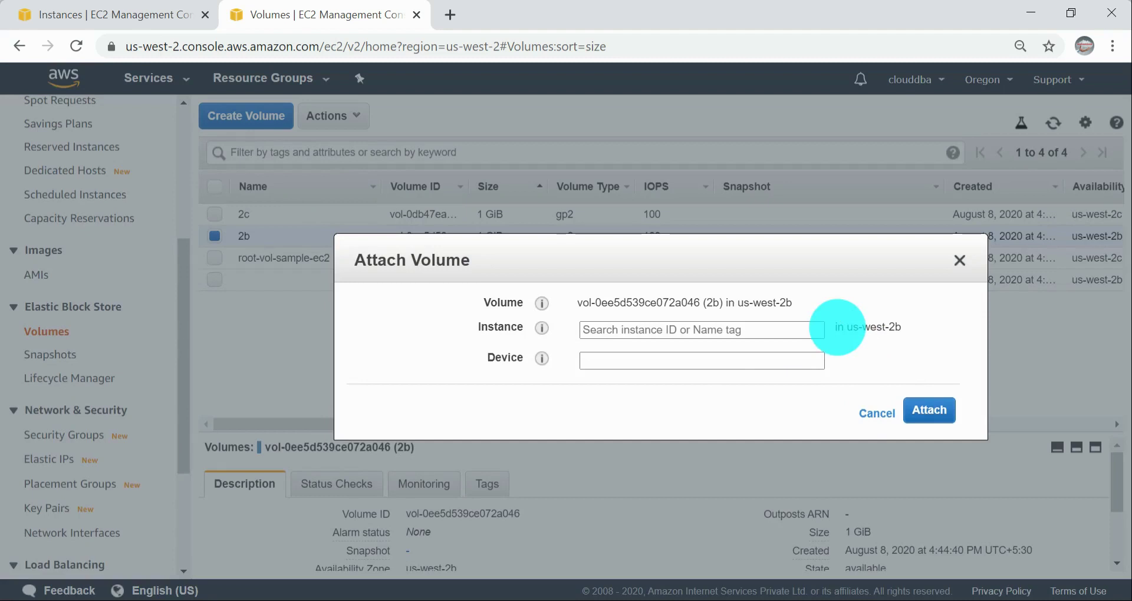
{"action": "left_click", "coordinate": [724, 329]}
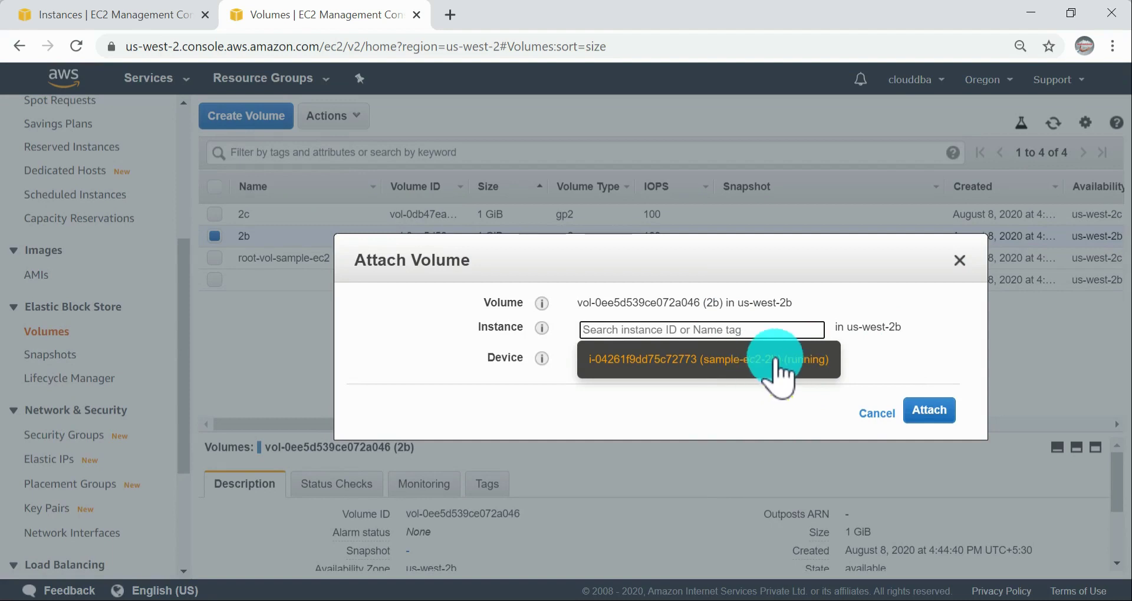
{"action": "left_click_drag", "start_coordinate": [854, 327], "coordinate": [923, 344]}
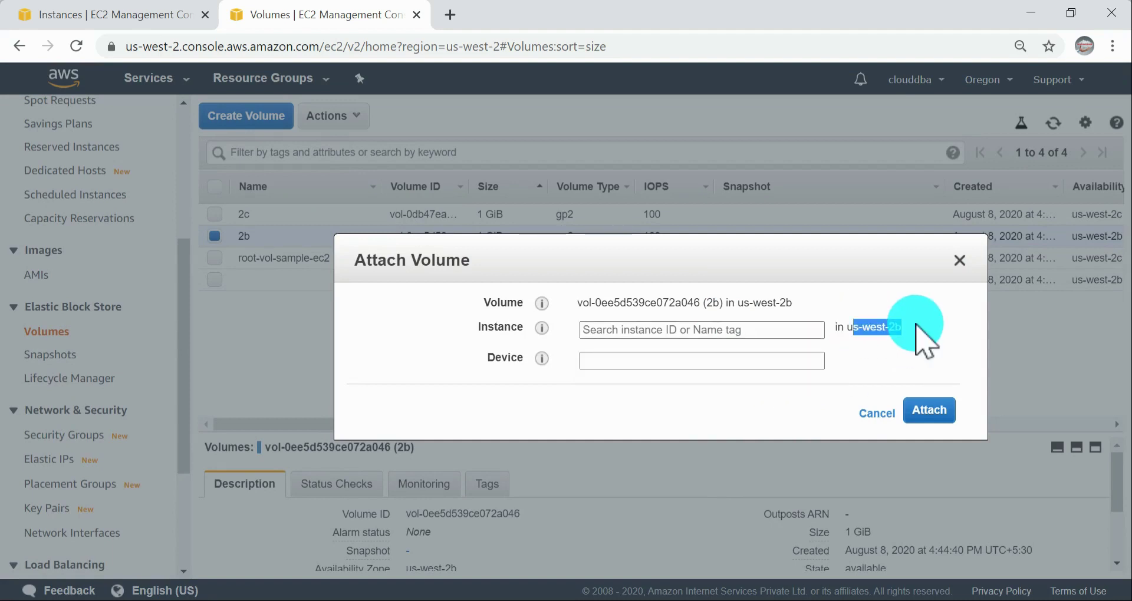
{"action": "left_click", "coordinate": [167, 18]}
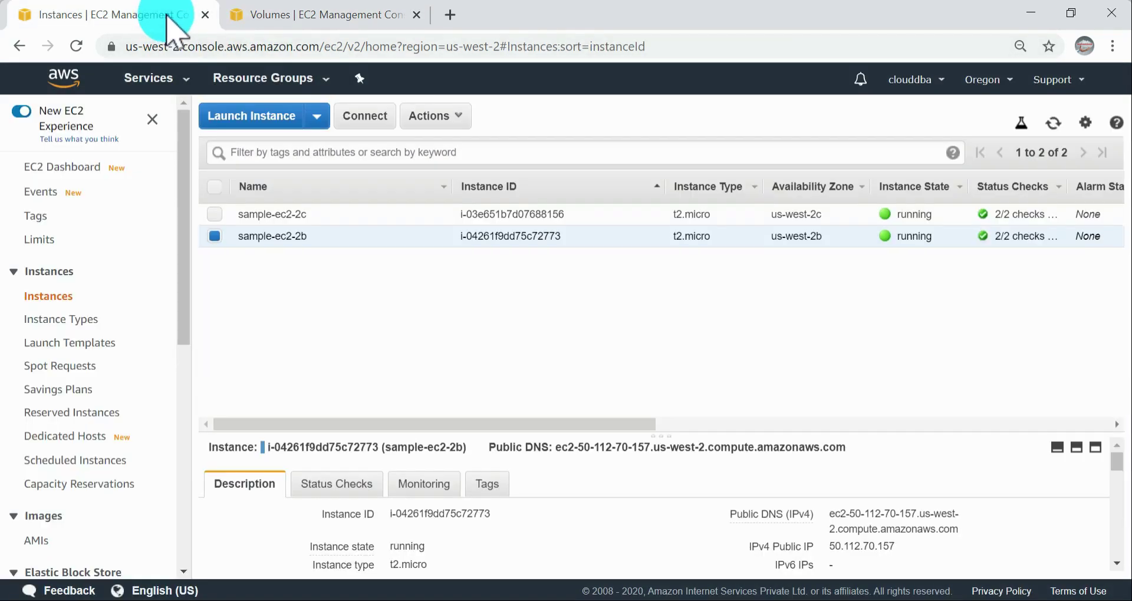
{"action": "left_click_drag", "start_coordinate": [777, 236], "coordinate": [859, 230]}
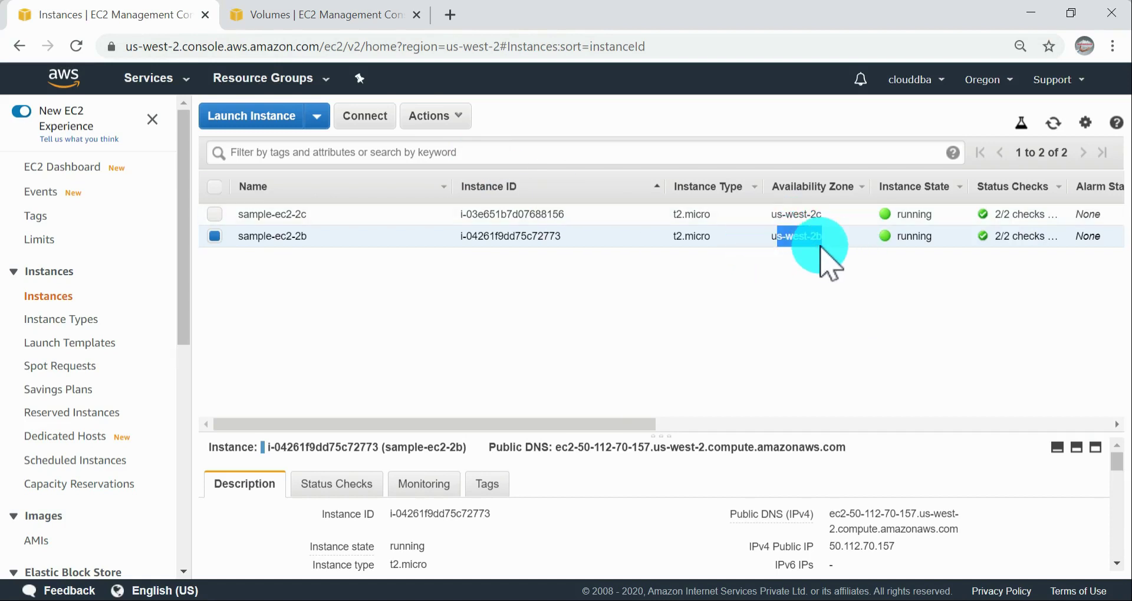
{"action": "left_click", "coordinate": [322, 15]}
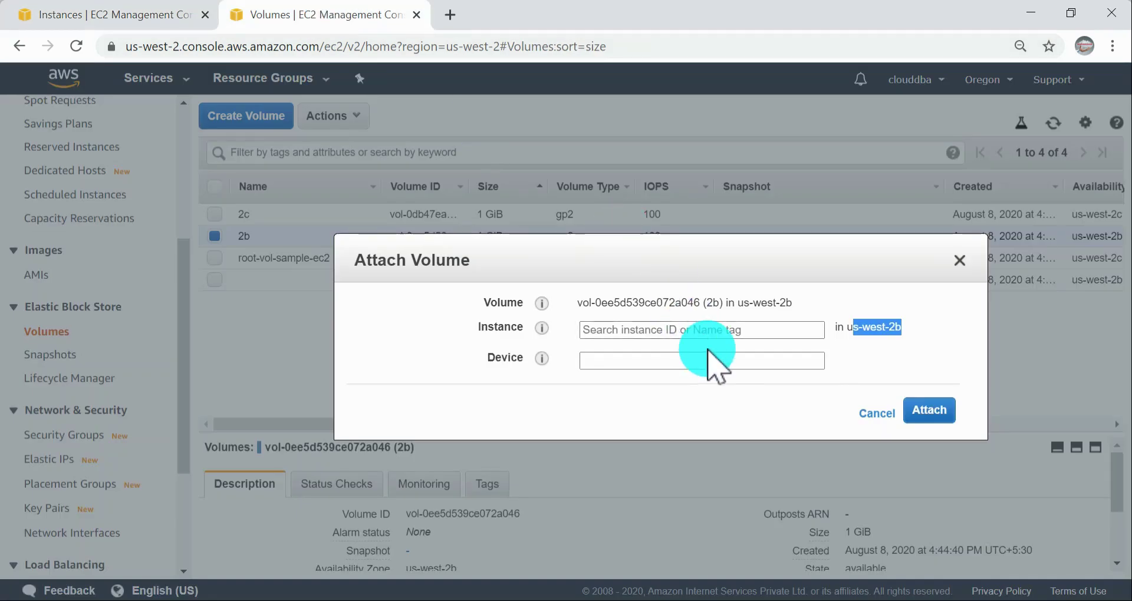
{"action": "left_click", "coordinate": [714, 330]}
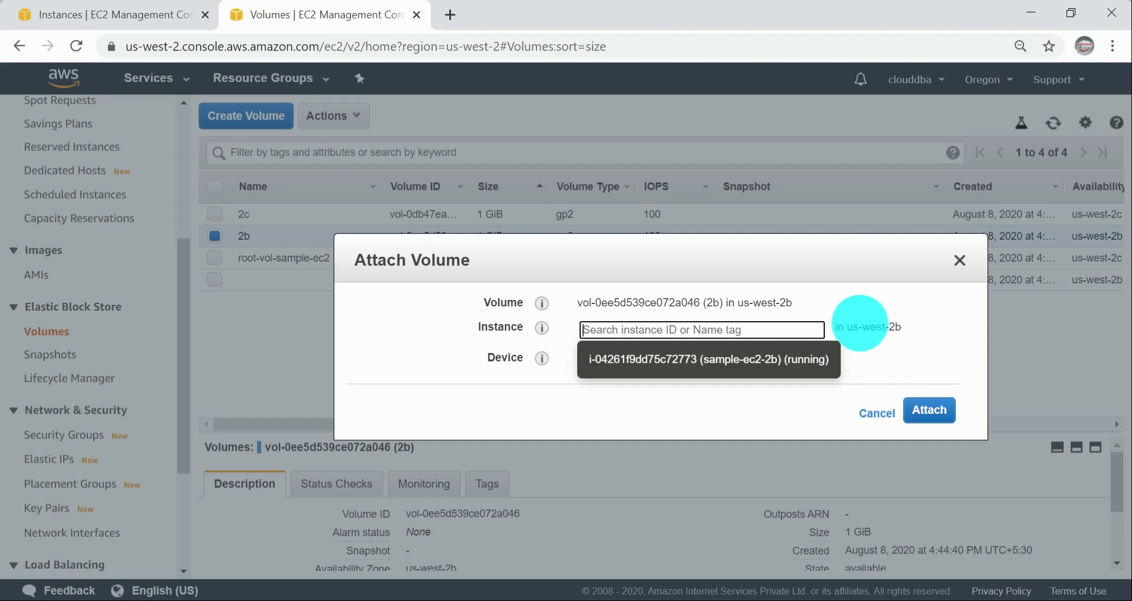
{"action": "left_click_drag", "start_coordinate": [858, 328], "coordinate": [914, 328]}
{"action": "left_click", "coordinate": [879, 413]}
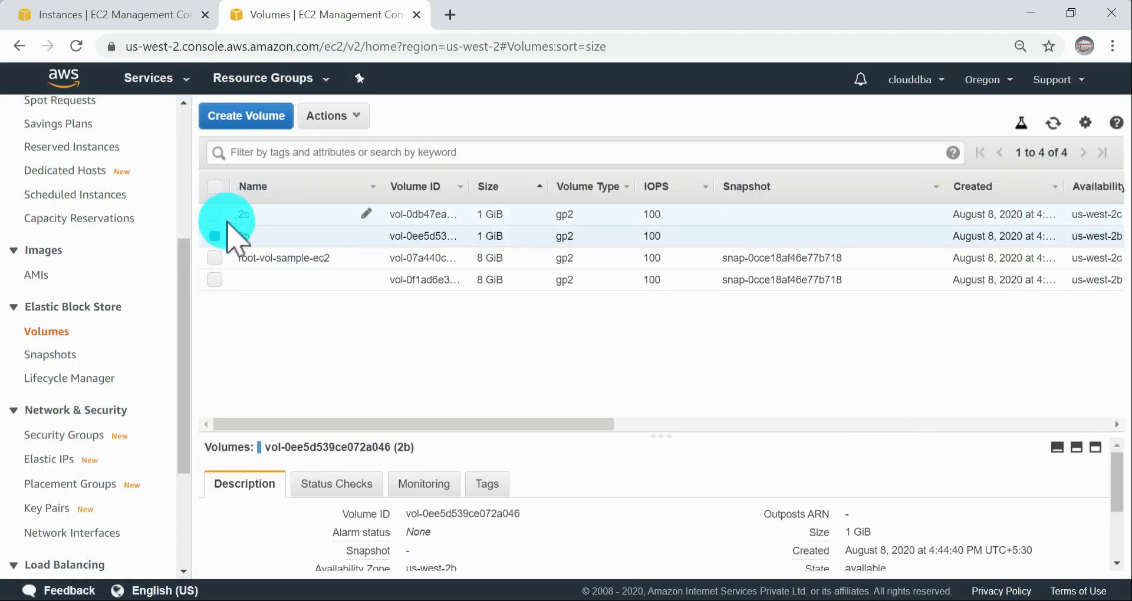
Step: Open Attach Volume for the 2c volume, check the offered instance against the required zone, then cancel and deselect the volume
{"action": "left_click", "coordinate": [251, 214]}
{"action": "left_click", "coordinate": [330, 118]}
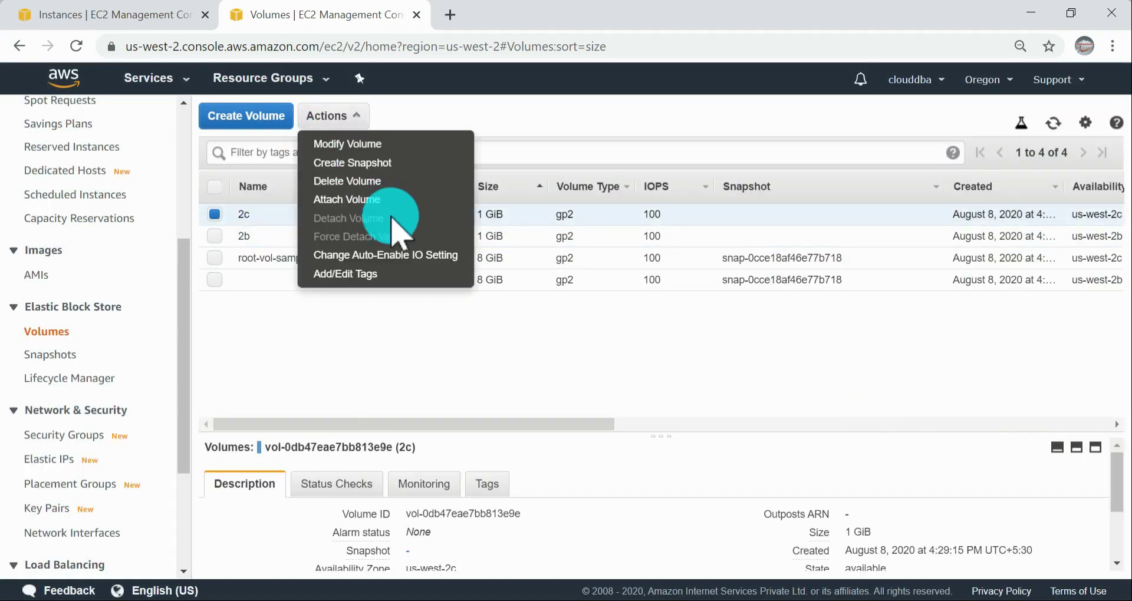
{"action": "left_click", "coordinate": [378, 199]}
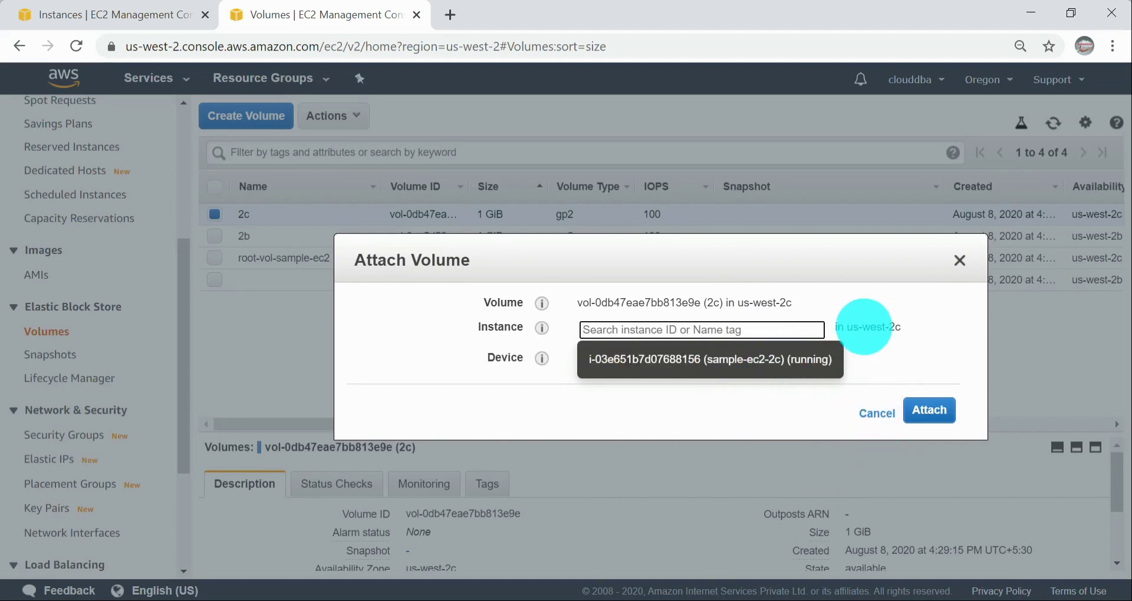
{"action": "double_click", "coordinate": [929, 328]}
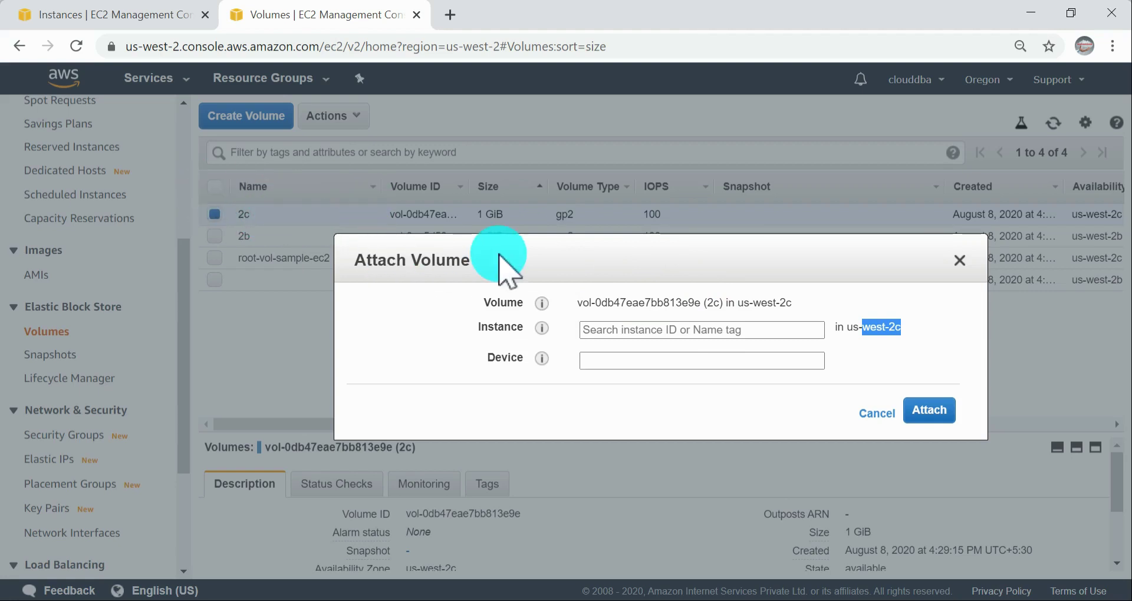
{"action": "left_click_drag", "start_coordinate": [877, 327], "coordinate": [921, 331]}
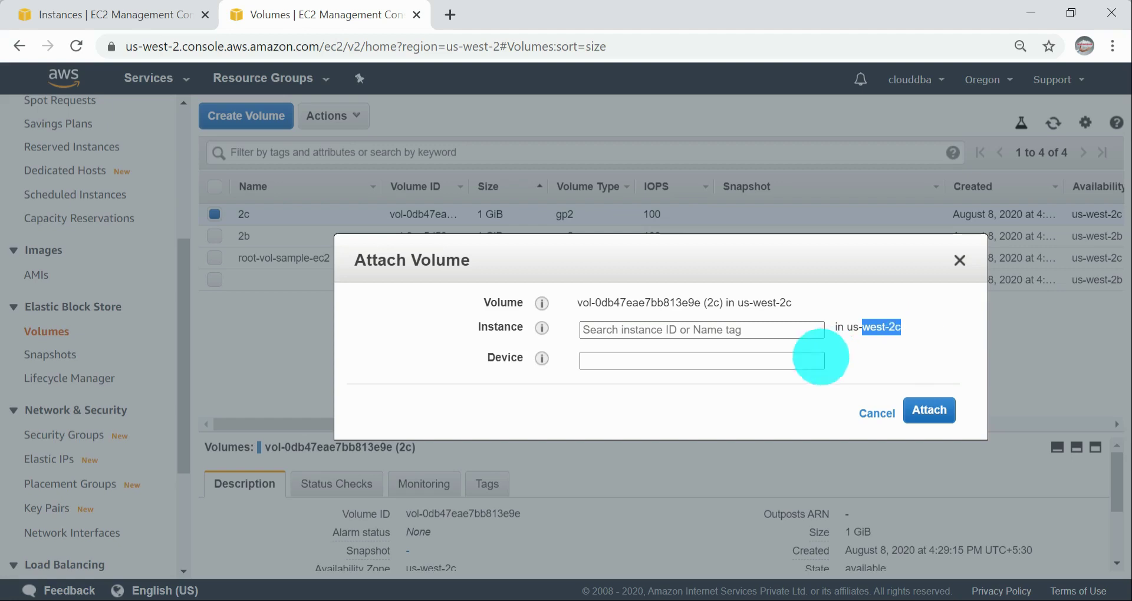
{"action": "left_click", "coordinate": [879, 414]}
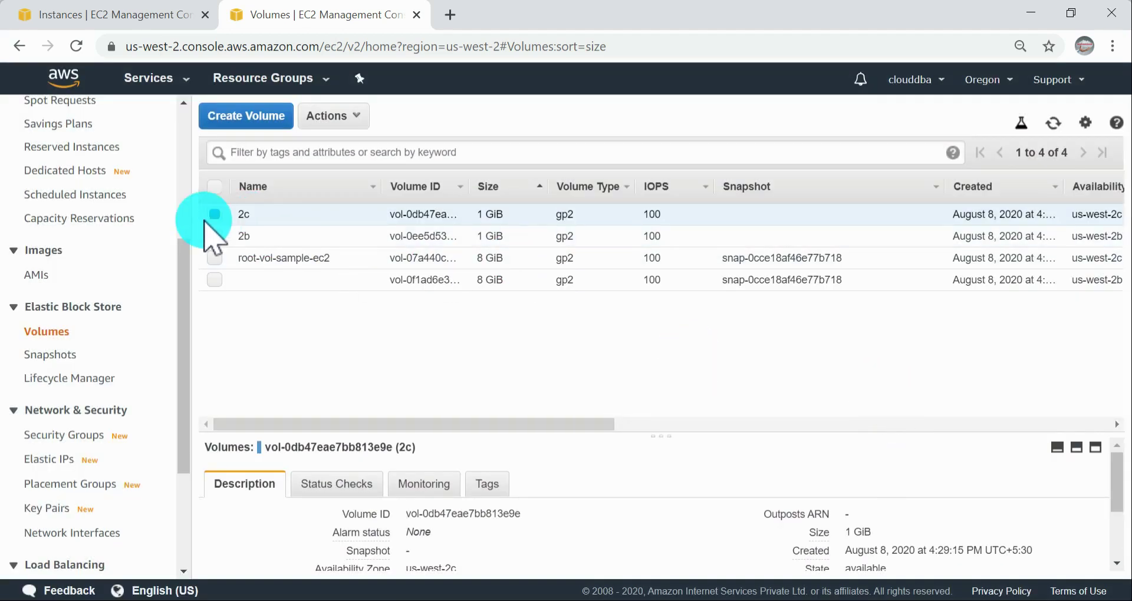
{"action": "left_click", "coordinate": [215, 215]}
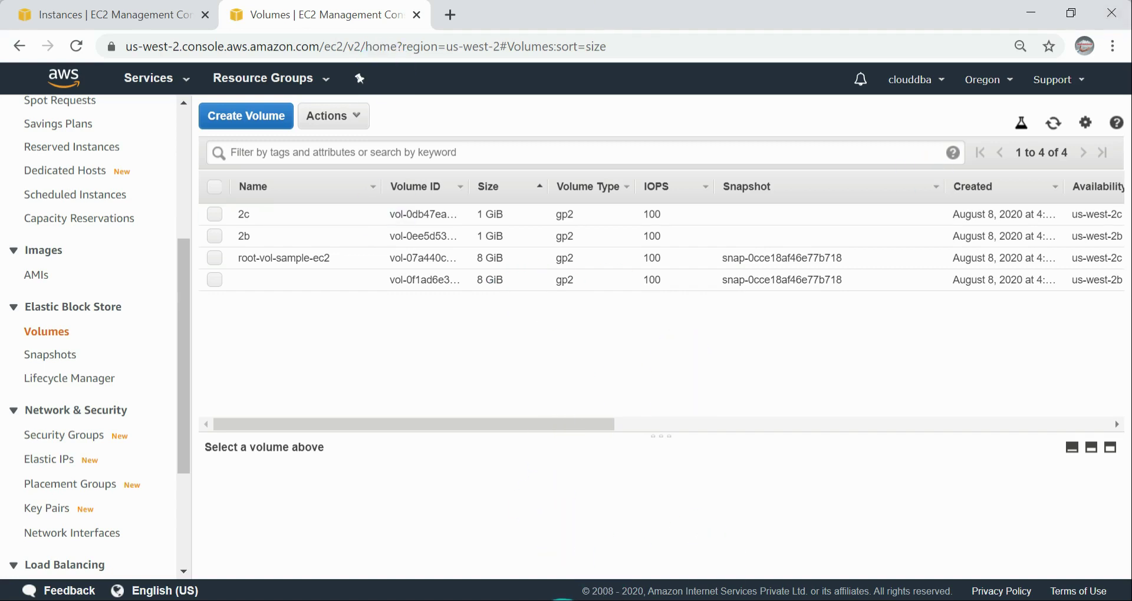
Step: Switch to the online meeting window, unmute the conference, and look through the attendees list with the chat closed
{"action": "left_click", "coordinate": [562, 600]}
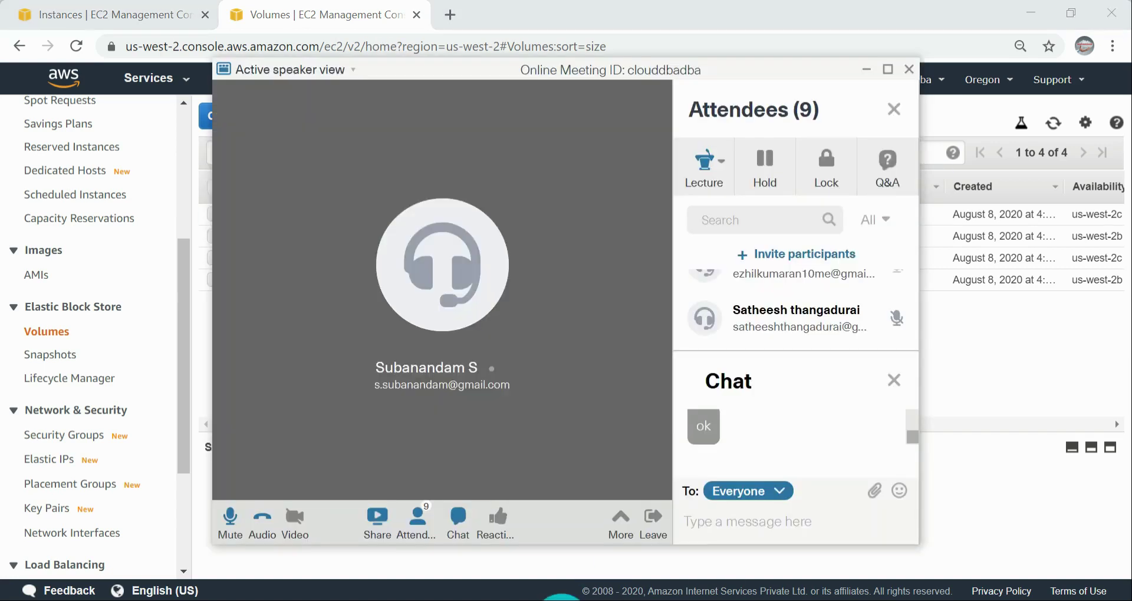
{"action": "mouse_move", "coordinate": [725, 181]}
{"action": "left_click", "coordinate": [746, 220]}
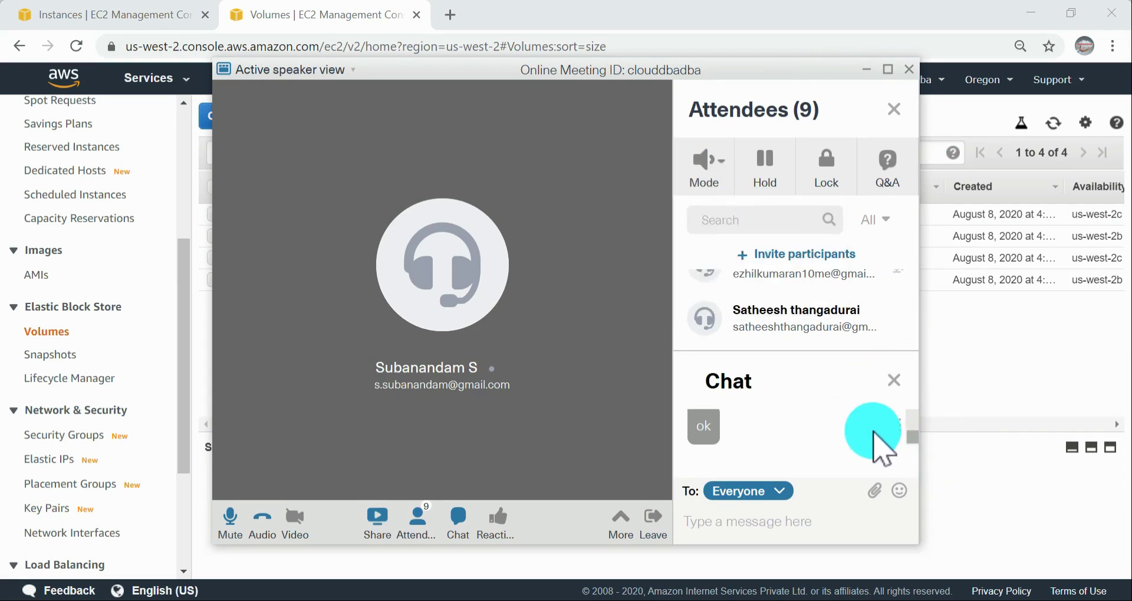
{"action": "left_click", "coordinate": [894, 380]}
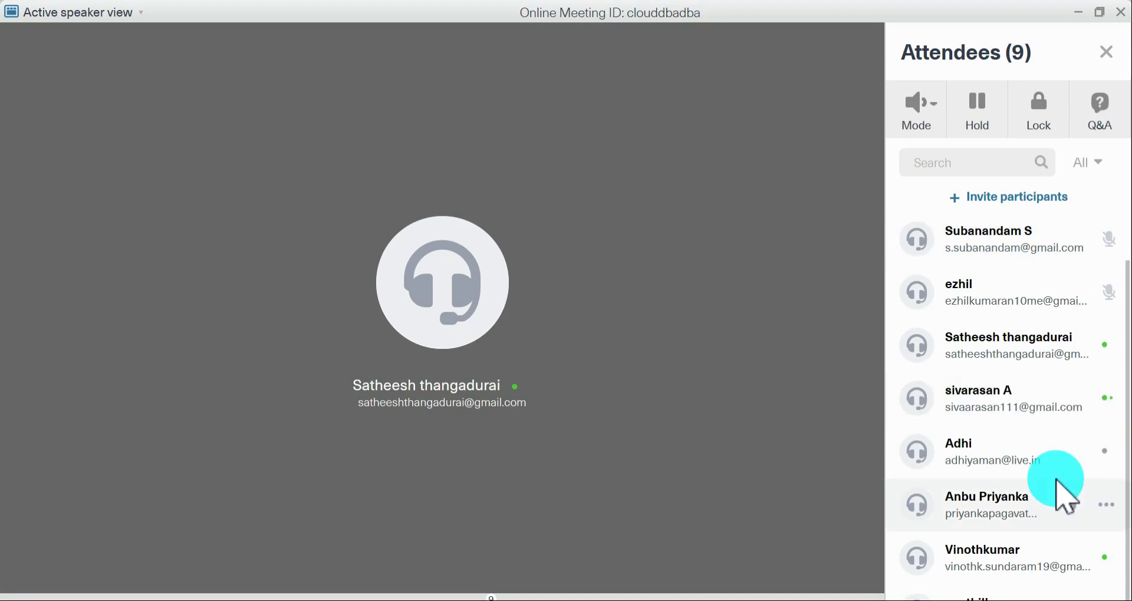
{"action": "scroll", "coordinate": [1058, 481], "scroll_direction": "up", "scroll_amount": 1}
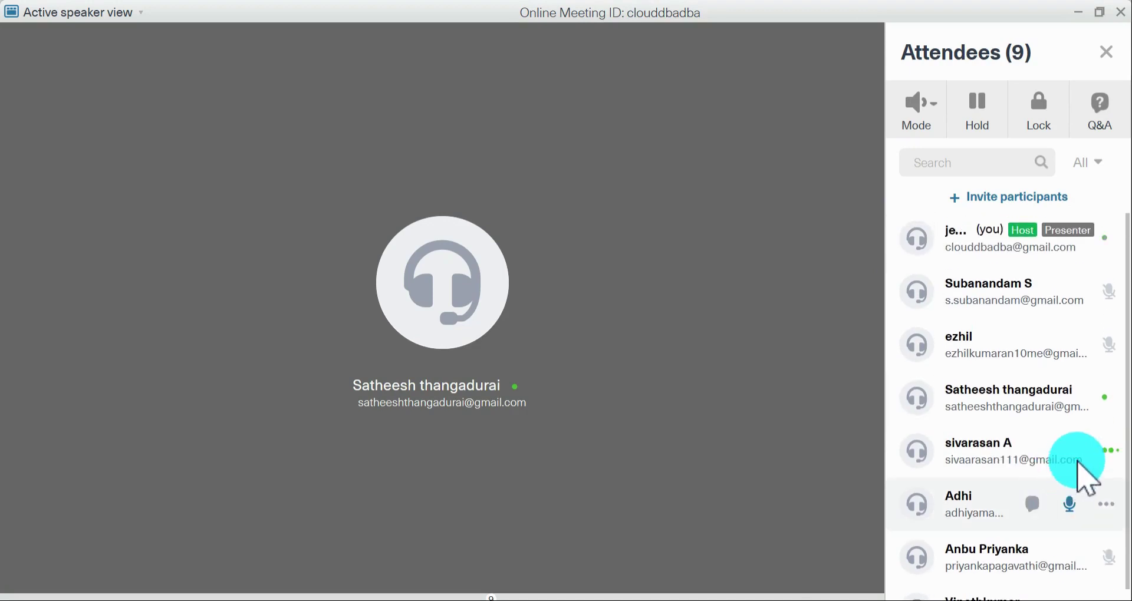
{"action": "scroll", "coordinate": [1078, 464], "scroll_direction": "down", "scroll_amount": 1}
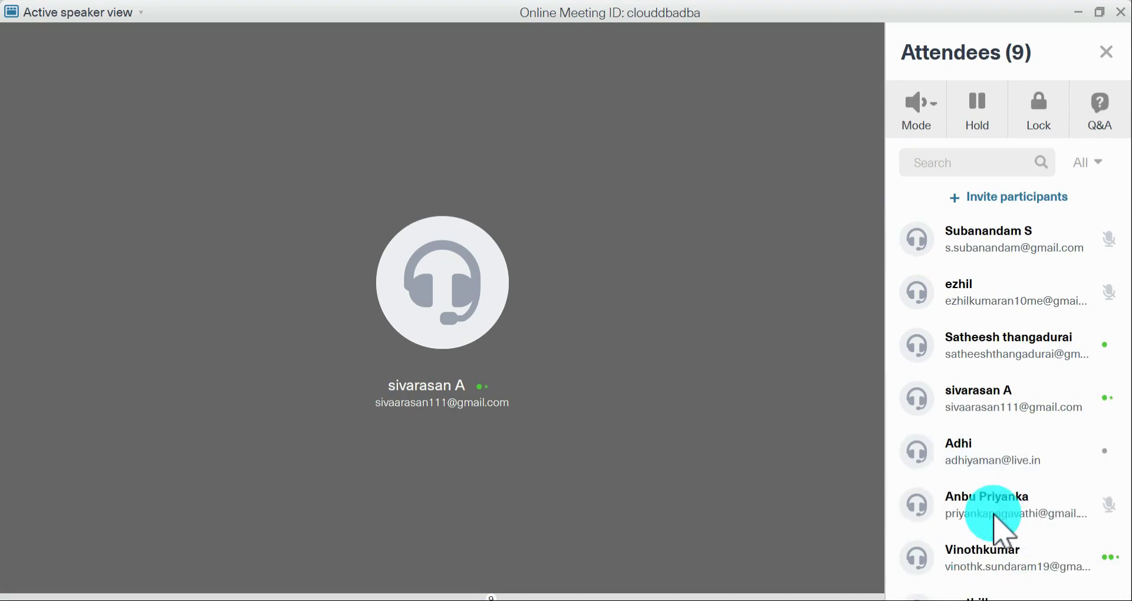
{"action": "left_click", "coordinate": [1097, 12]}
{"action": "scroll", "coordinate": [788, 365], "scroll_direction": "down", "scroll_amount": 4}
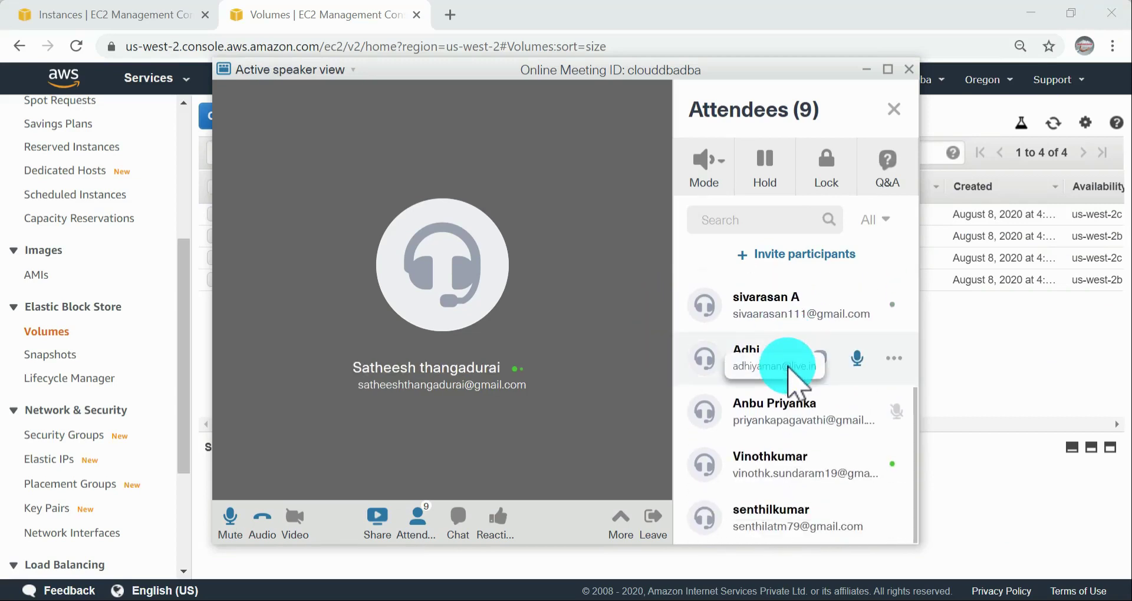
Step: Read the latest meeting chat message, set the conference to Lecture mode and minimize the meeting window
{"action": "left_click", "coordinate": [730, 167]}
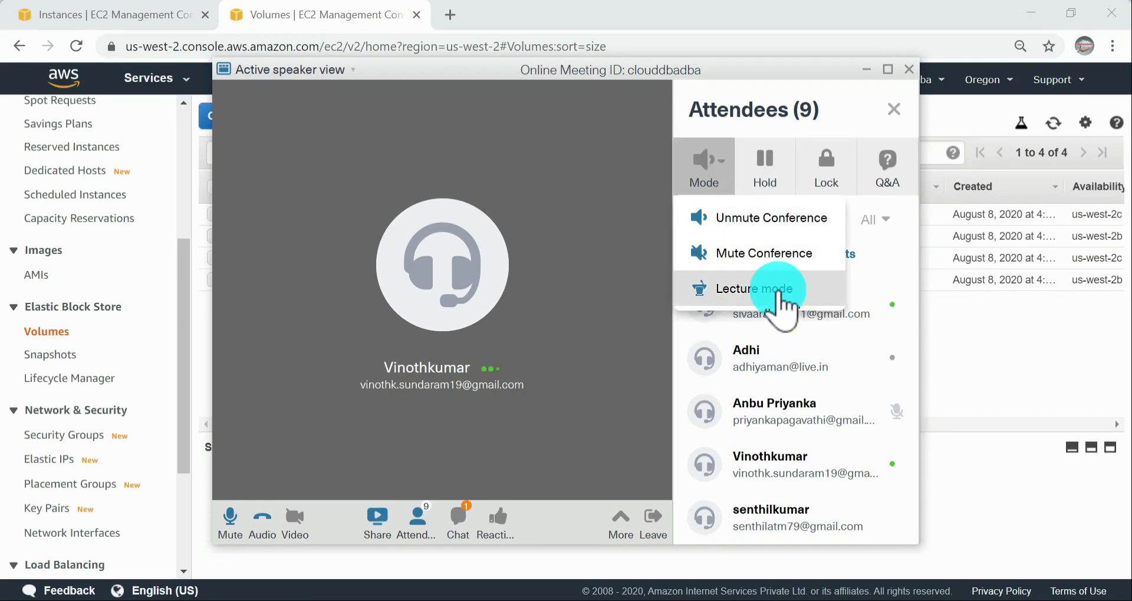
{"action": "left_click", "coordinate": [460, 516]}
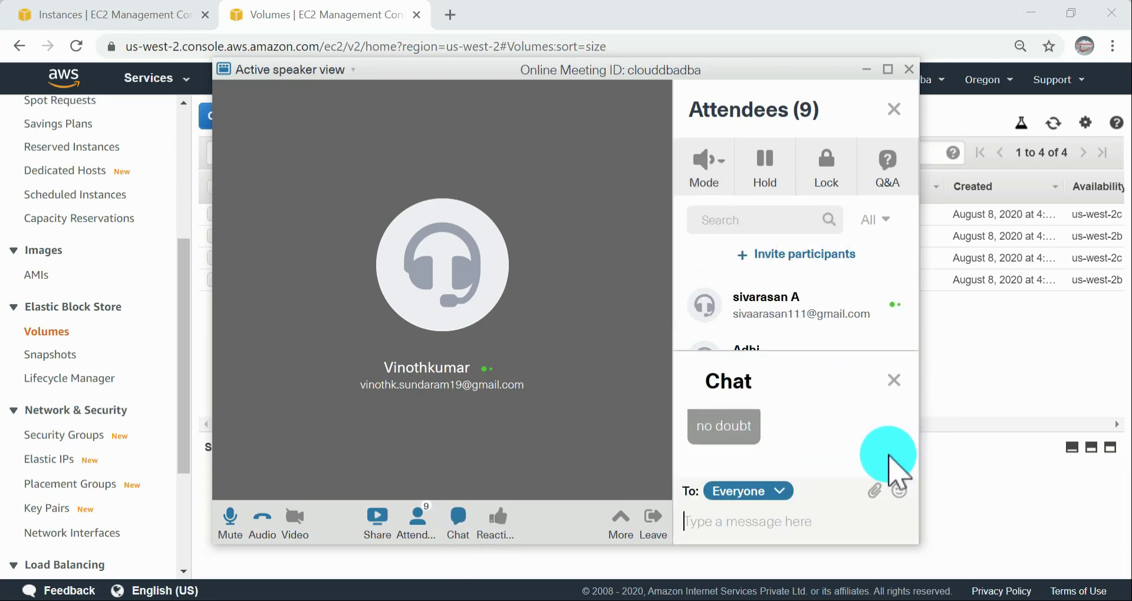
{"action": "left_click_drag", "start_coordinate": [912, 432], "coordinate": [912, 435]}
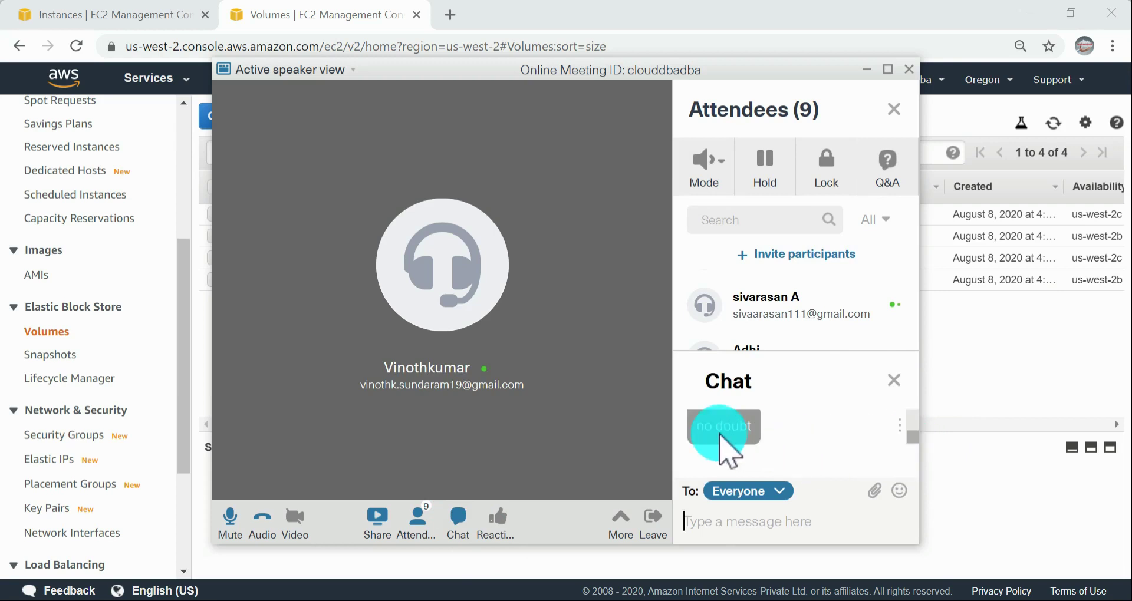
{"action": "scroll", "coordinate": [719, 431], "scroll_direction": "up", "scroll_amount": 1}
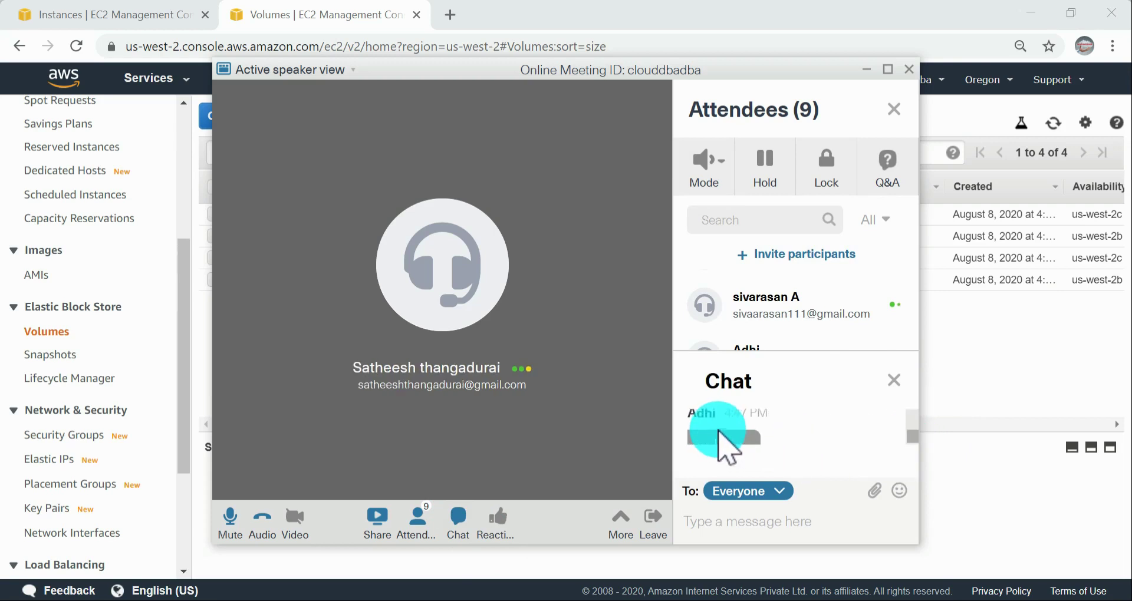
{"action": "left_click", "coordinate": [724, 171]}
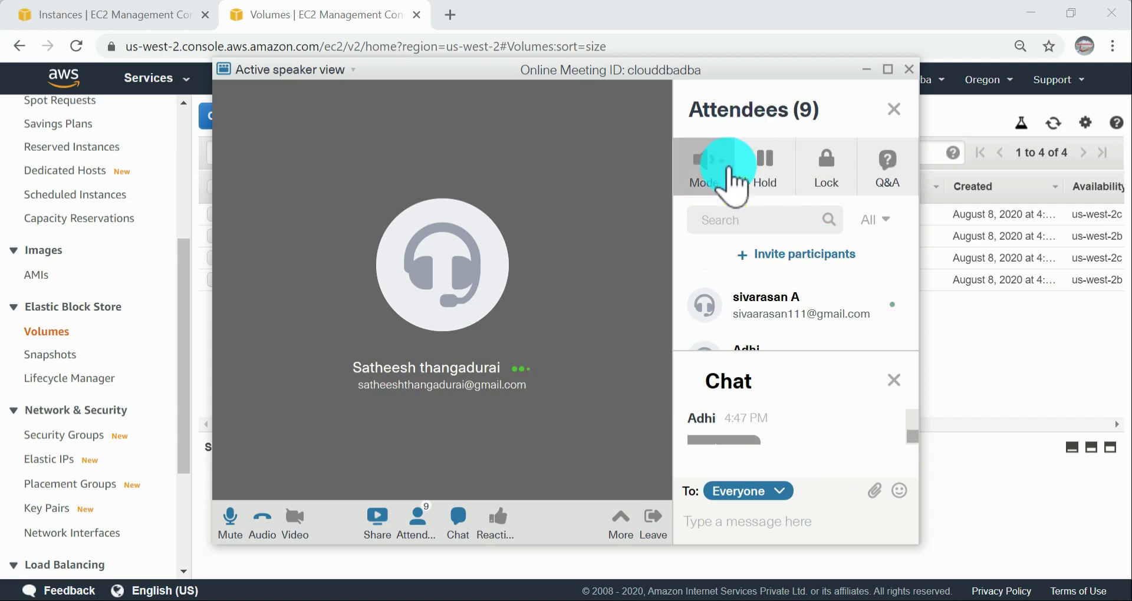
{"action": "left_click", "coordinate": [757, 289]}
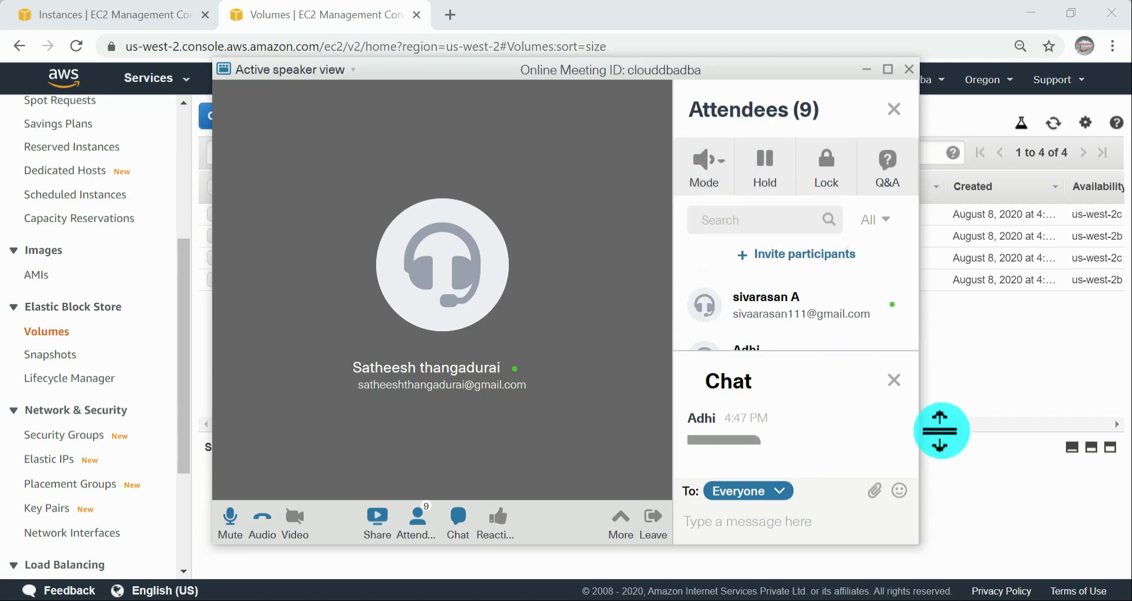
{"action": "left_click", "coordinate": [862, 75]}
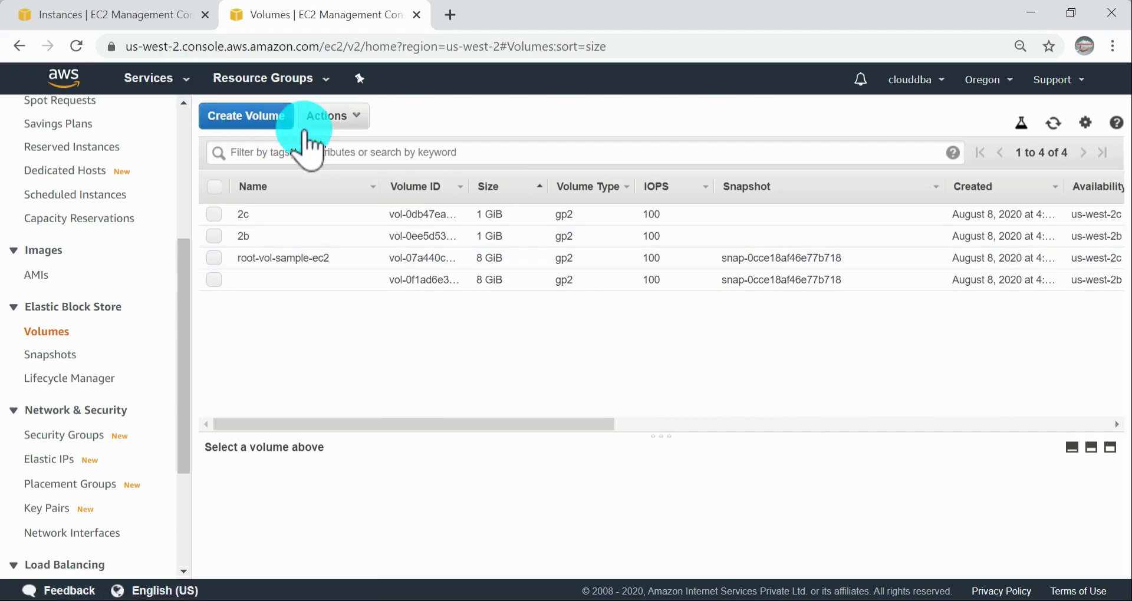
Step: Open the Attach Volume dialog for the 1 GiB volume named 2c
{"action": "left_click", "coordinate": [354, 118]}
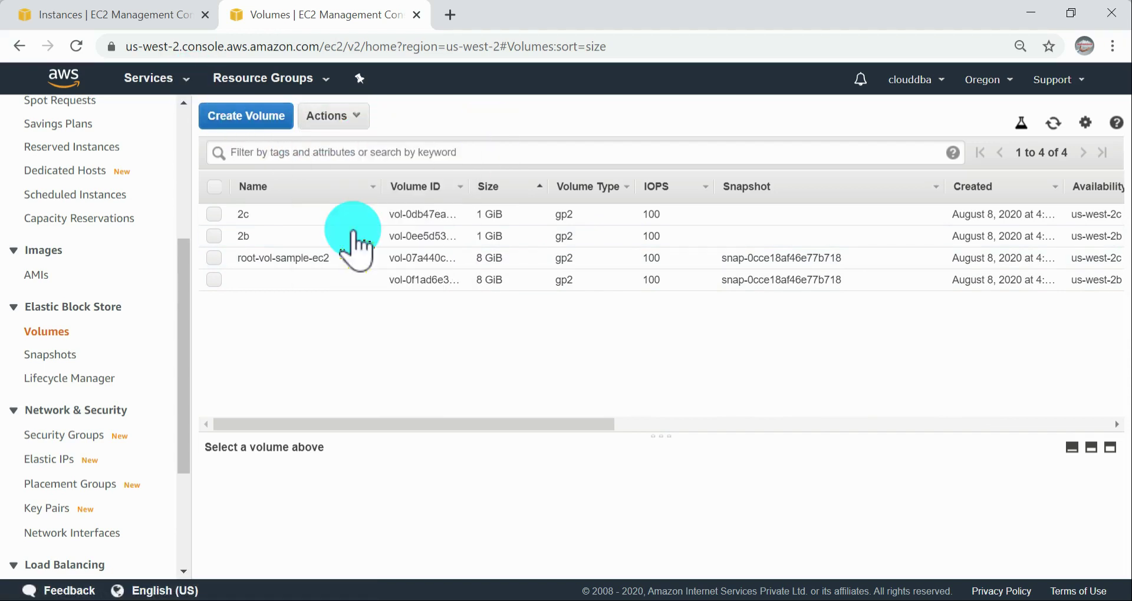
{"action": "left_click", "coordinate": [234, 217]}
{"action": "left_click", "coordinate": [348, 114]}
{"action": "left_click", "coordinate": [378, 203]}
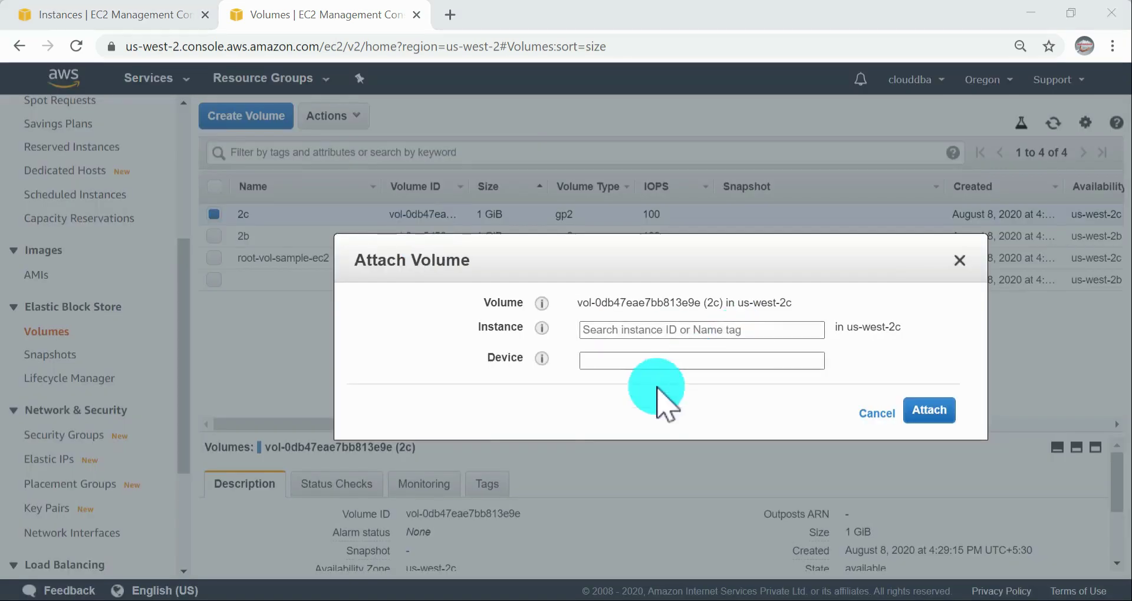
Step: Switch to the AWS documentation and review the Attach Volume and Instance steps for attaching an EBS volume using the console
{"action": "key", "text": "alt+Tab"}
{"action": "key", "text": "alt+Tab"}
{"action": "key", "text": "alt+Tab"}
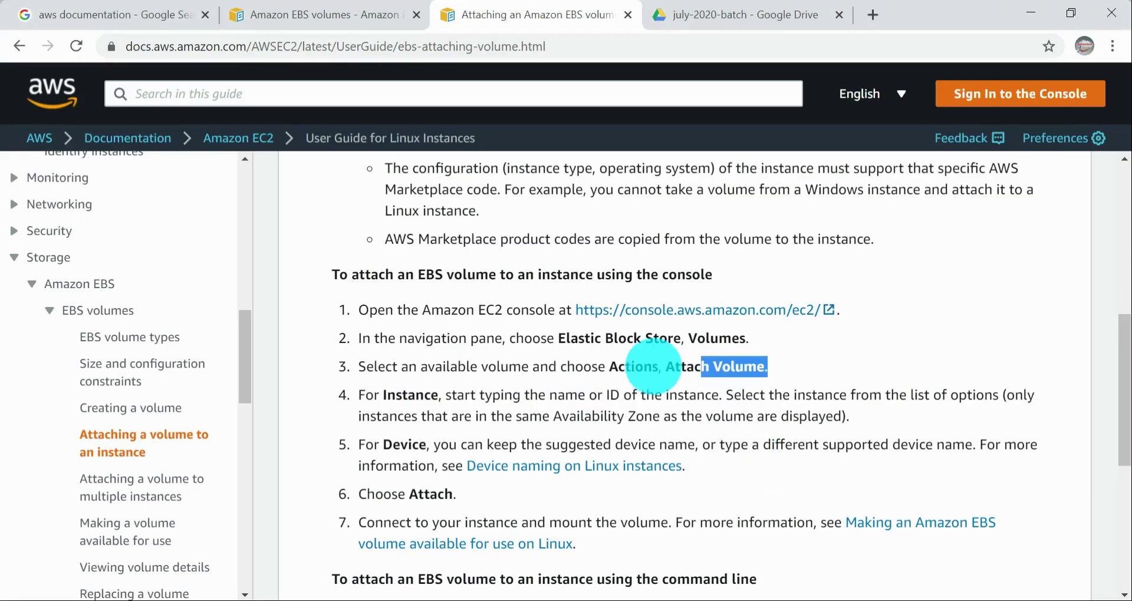
{"action": "left_click", "coordinate": [693, 363]}
{"action": "left_click_drag", "start_coordinate": [675, 366], "coordinate": [768, 361]}
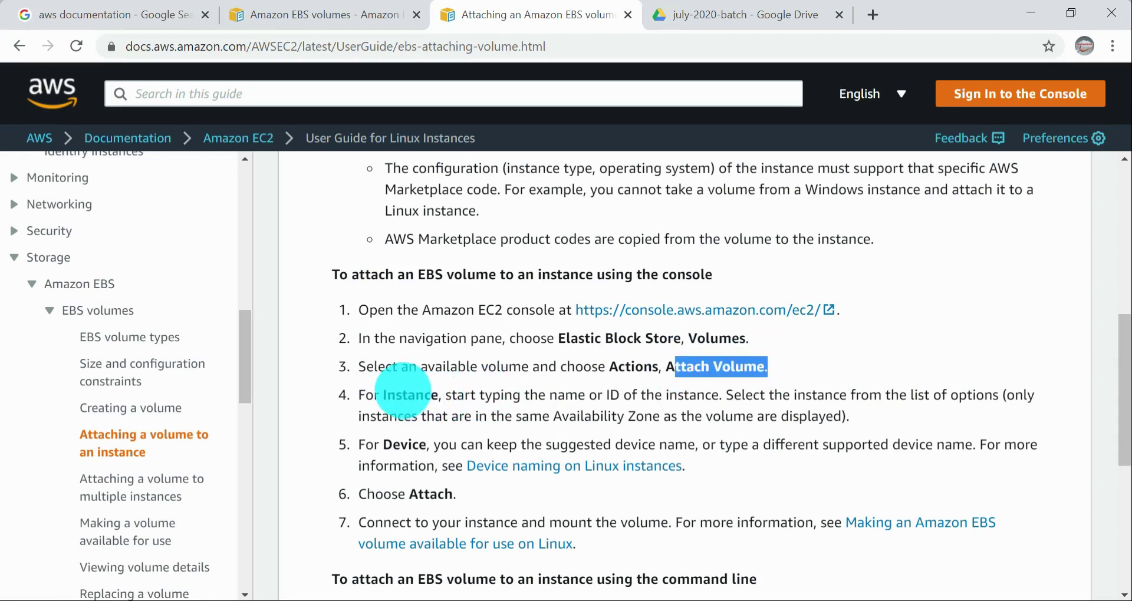
{"action": "left_click", "coordinate": [392, 394]}
{"action": "left_click_drag", "start_coordinate": [395, 395], "coordinate": [431, 395]}
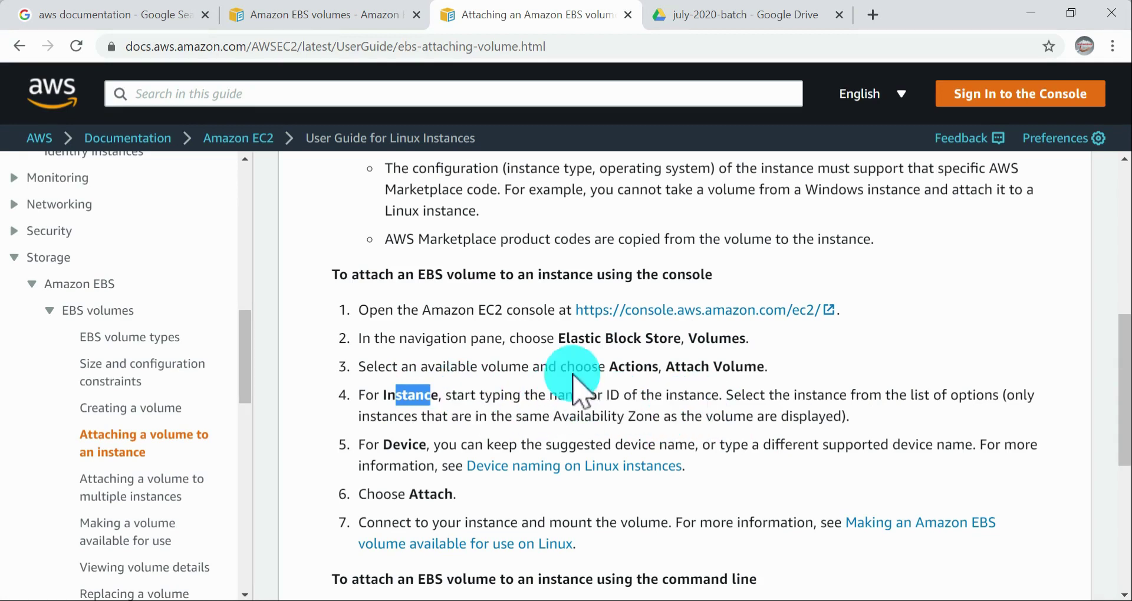
Step: Return to the EC2 console and choose the running sample-ec2-2c instance as the attachment target for the 2c volume
{"action": "key", "text": "alt+Tab"}
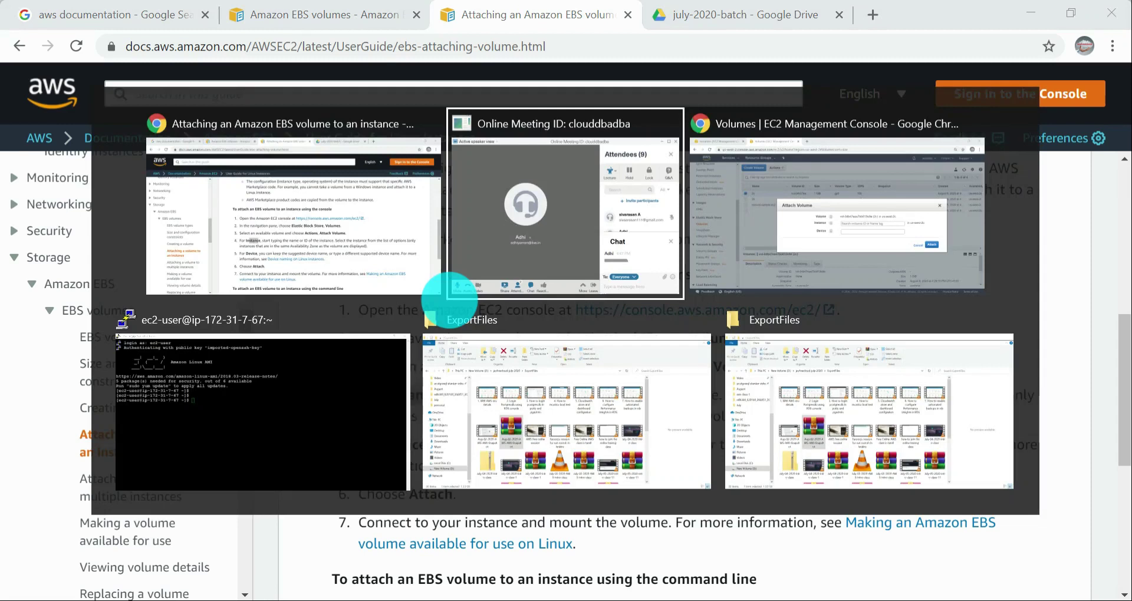
{"action": "key", "text": "alt+Tab"}
{"action": "left_click", "coordinate": [614, 329]}
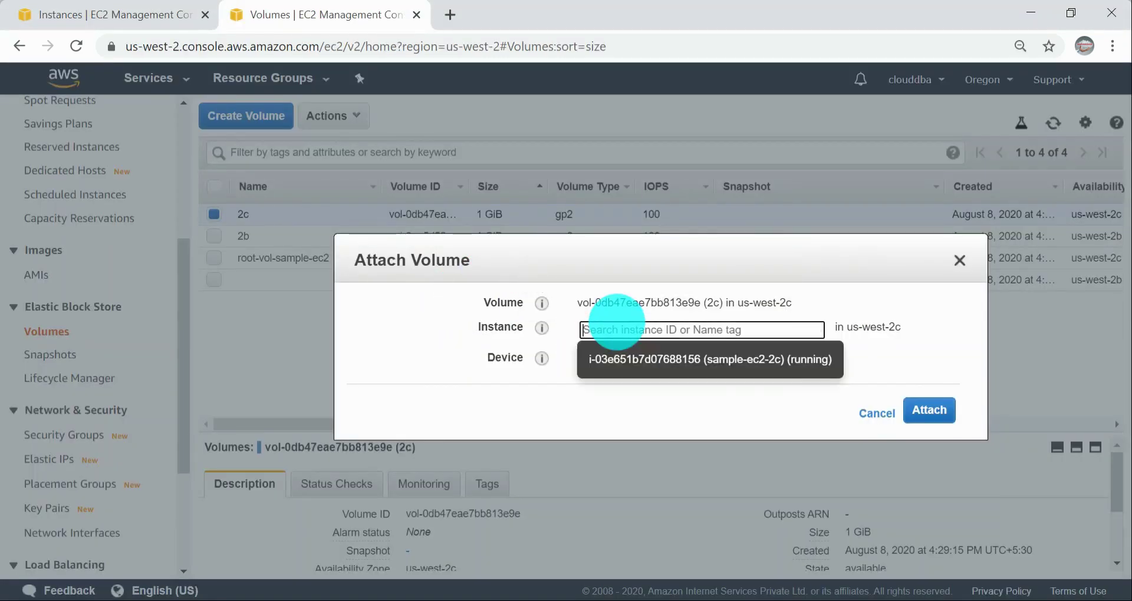
{"action": "left_click", "coordinate": [704, 337]}
{"action": "left_click", "coordinate": [704, 336]}
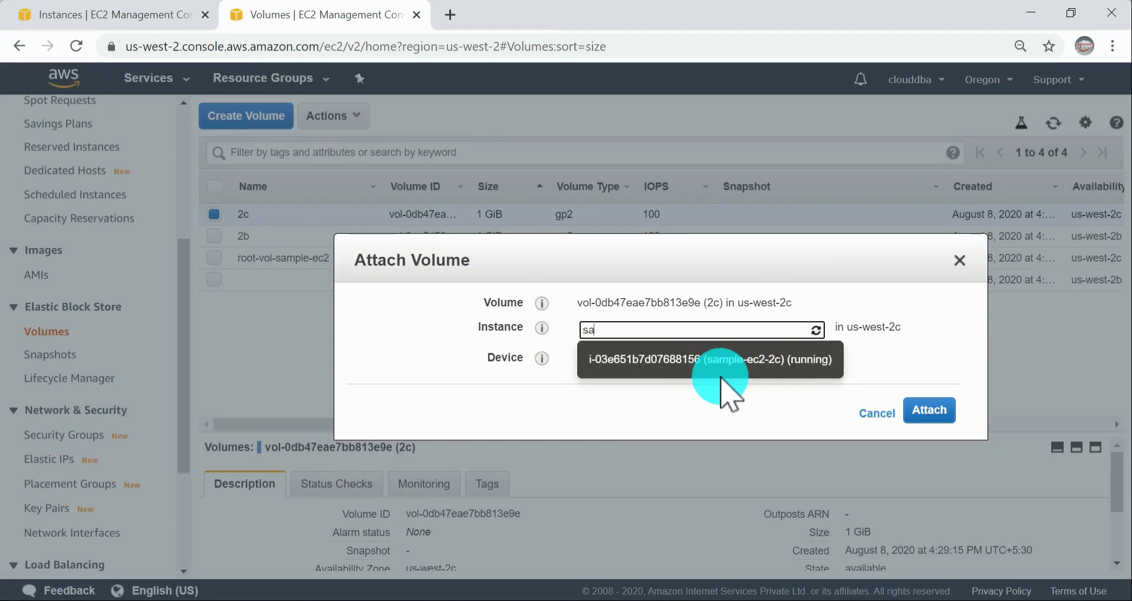
{"action": "key", "text": "BackSpace"}
{"action": "key", "text": "BackSpace"}
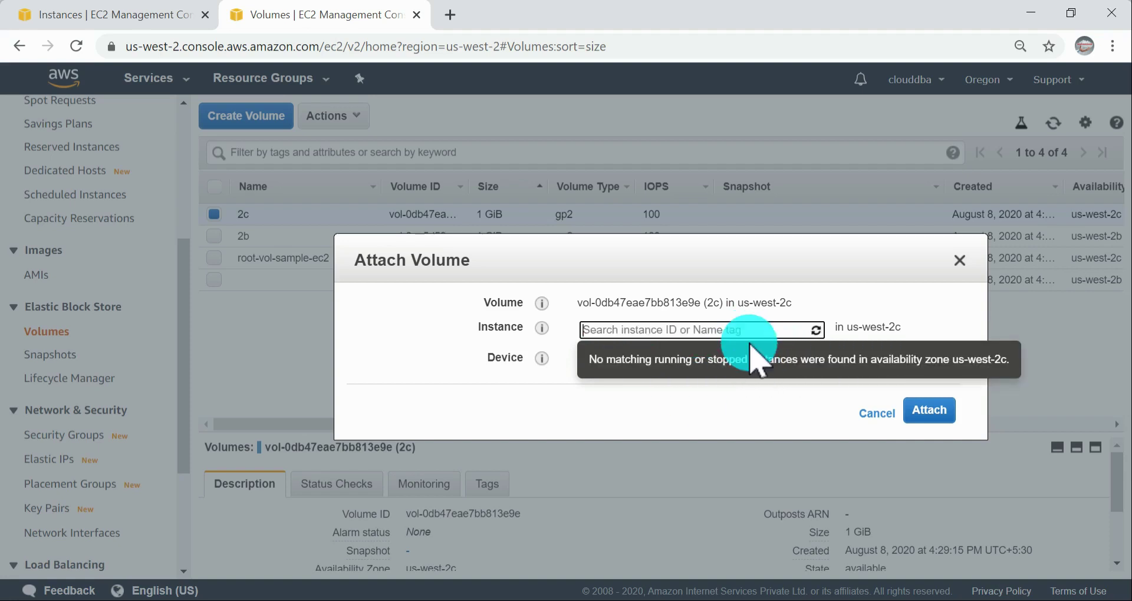
{"action": "double_click", "coordinate": [843, 322]}
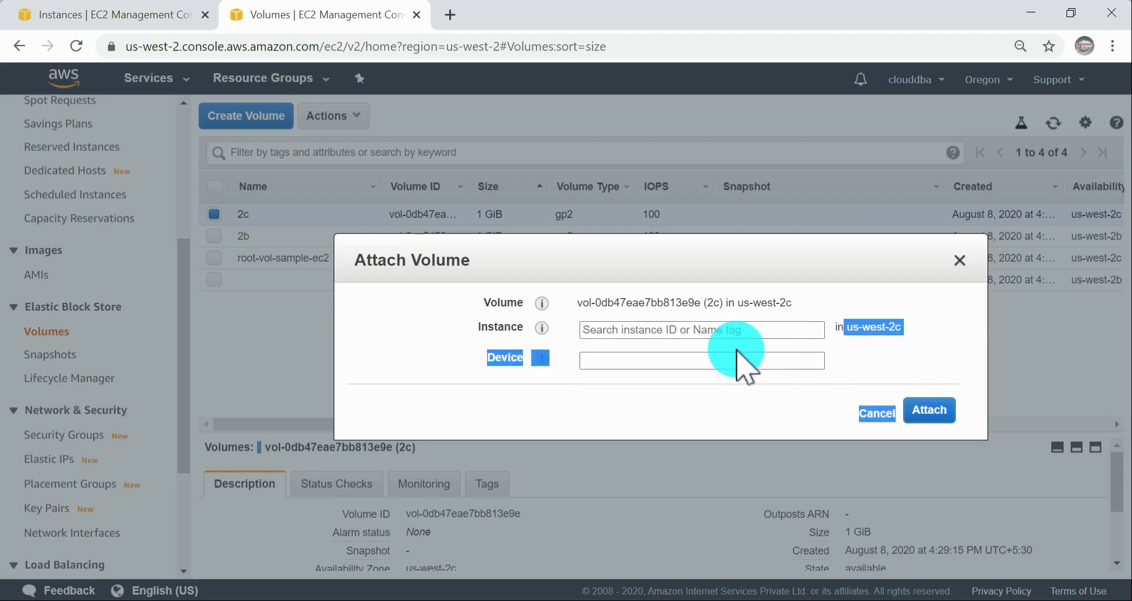
{"action": "left_click", "coordinate": [785, 329]}
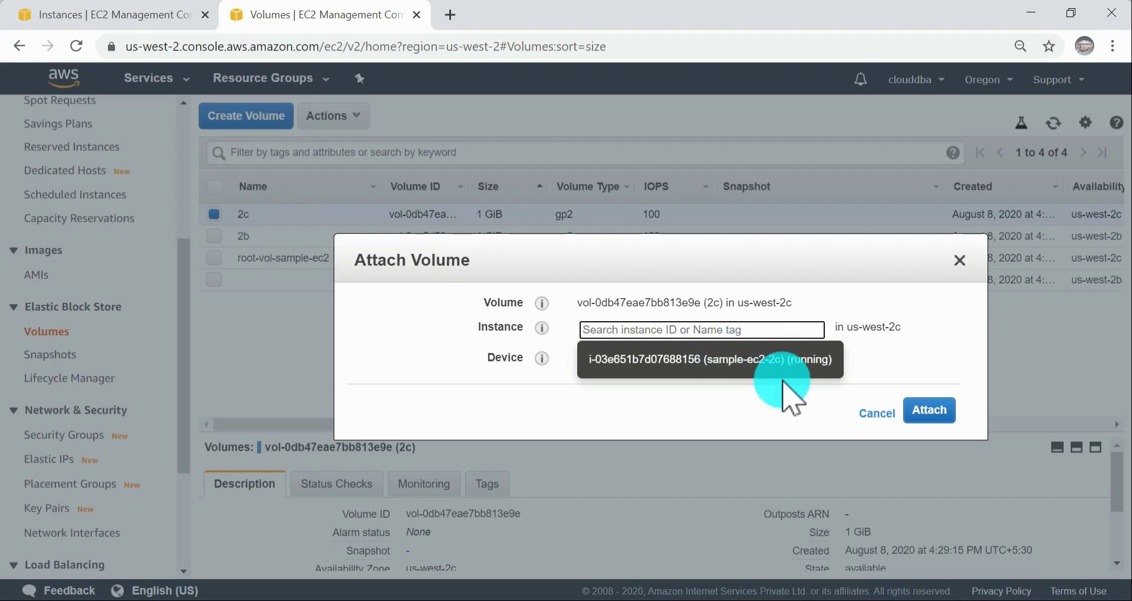
{"action": "left_click", "coordinate": [694, 363]}
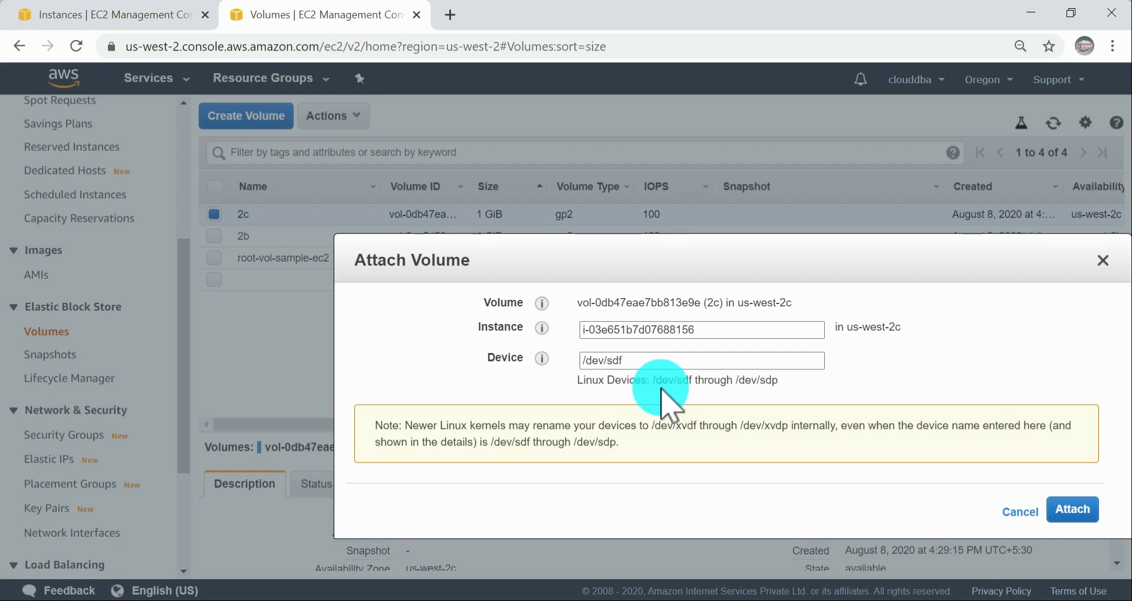
Step: Review the Linux device name range and the kernel renaming note, and attach the 2c volume as /dev/sdf
{"action": "left_click_drag", "start_coordinate": [657, 380], "coordinate": [777, 382]}
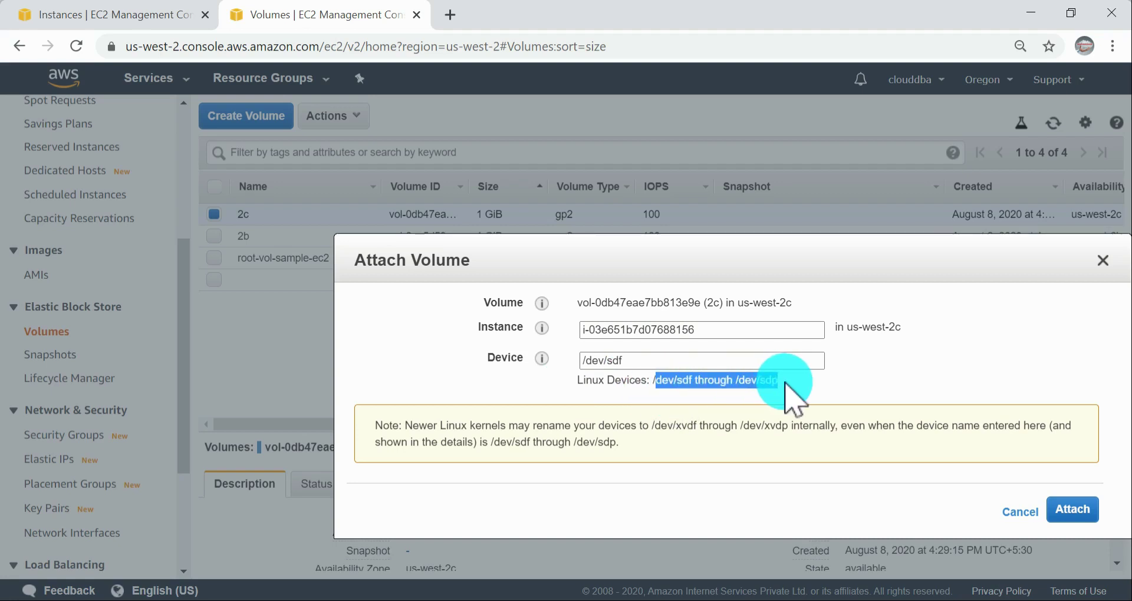
{"action": "left_click", "coordinate": [662, 361]}
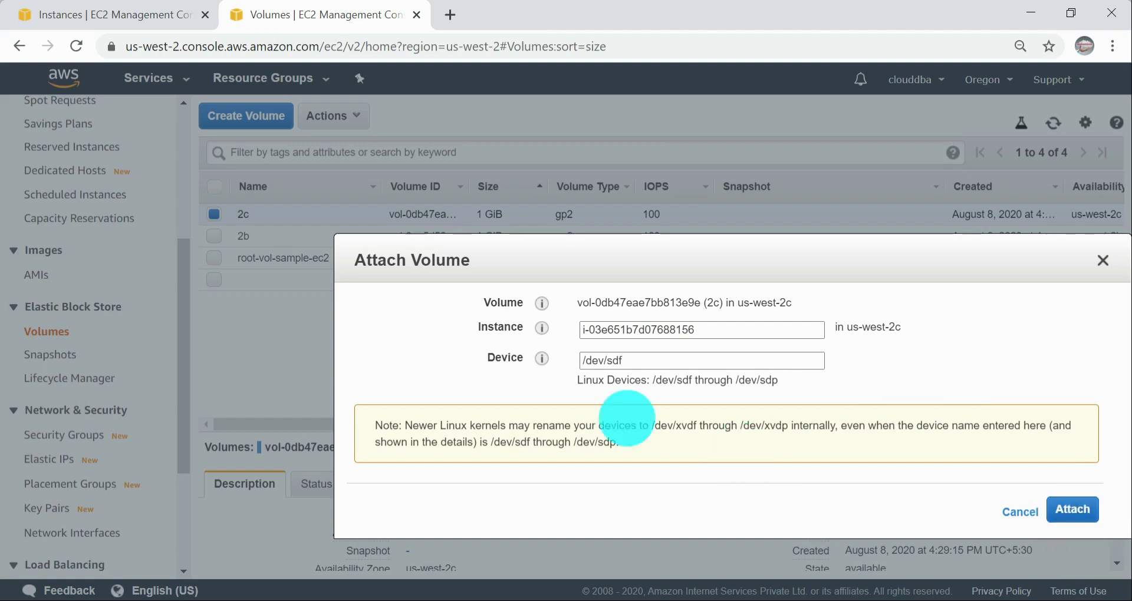
{"action": "left_click_drag", "start_coordinate": [463, 431], "coordinate": [846, 460]}
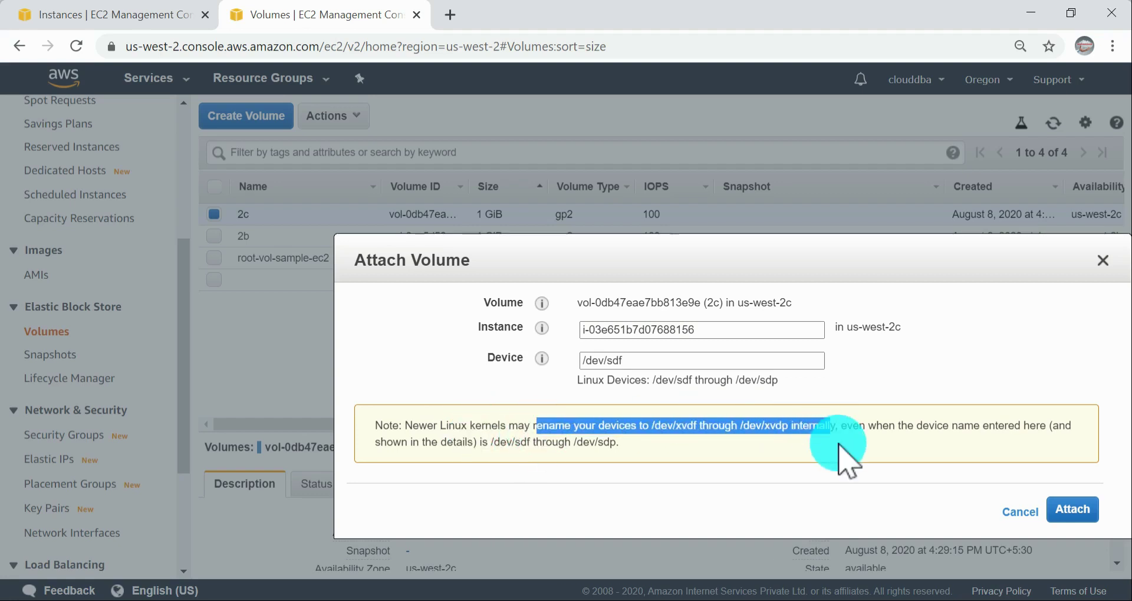
{"action": "left_click", "coordinate": [725, 442]}
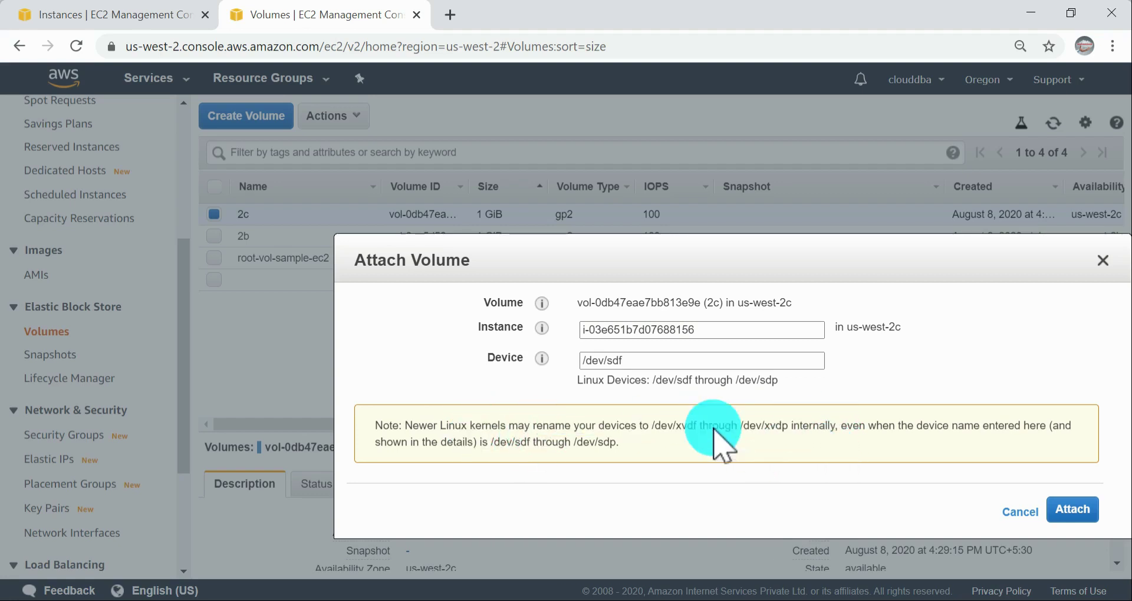
{"action": "left_click", "coordinate": [1076, 511]}
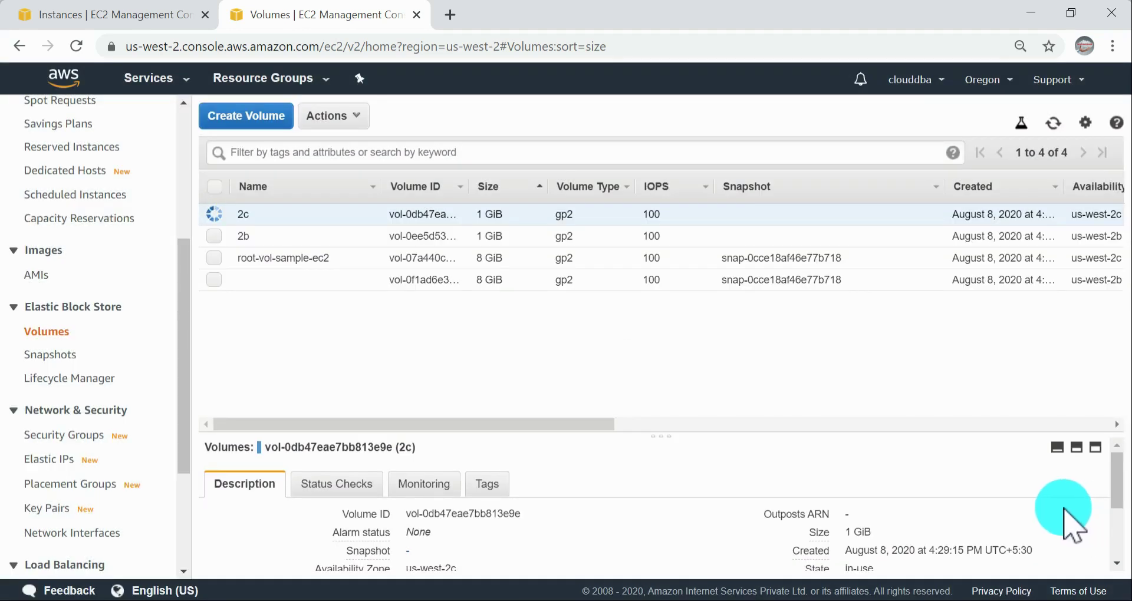
Step: Check the state and attachment information of the 2c volume in the volume list
{"action": "left_click_drag", "start_coordinate": [539, 424], "coordinate": [815, 424]}
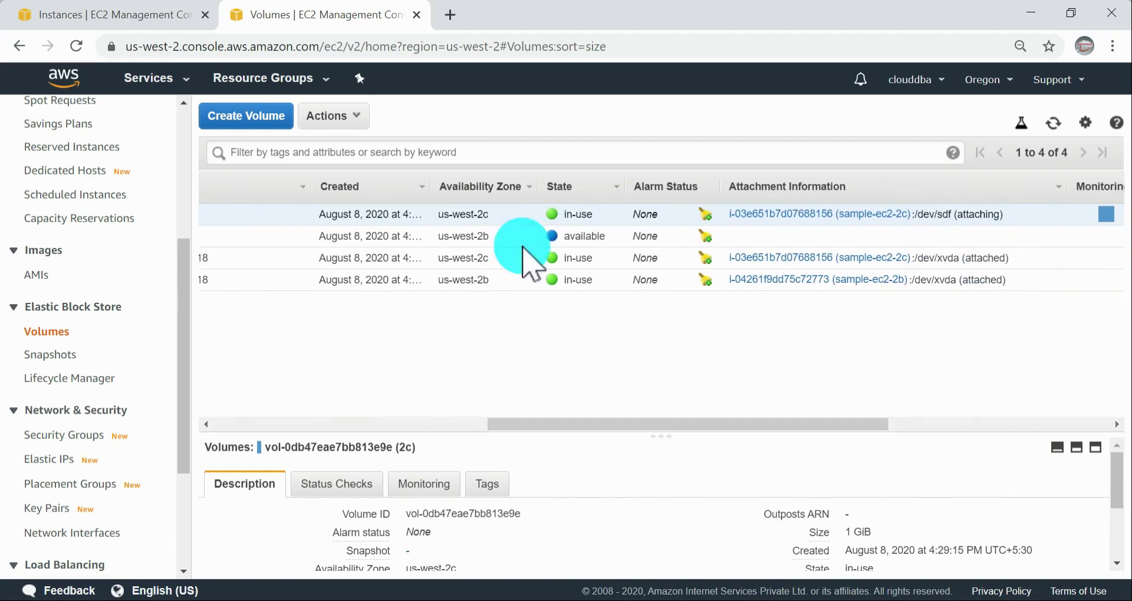
{"action": "left_click_drag", "start_coordinate": [589, 210], "coordinate": [505, 228]}
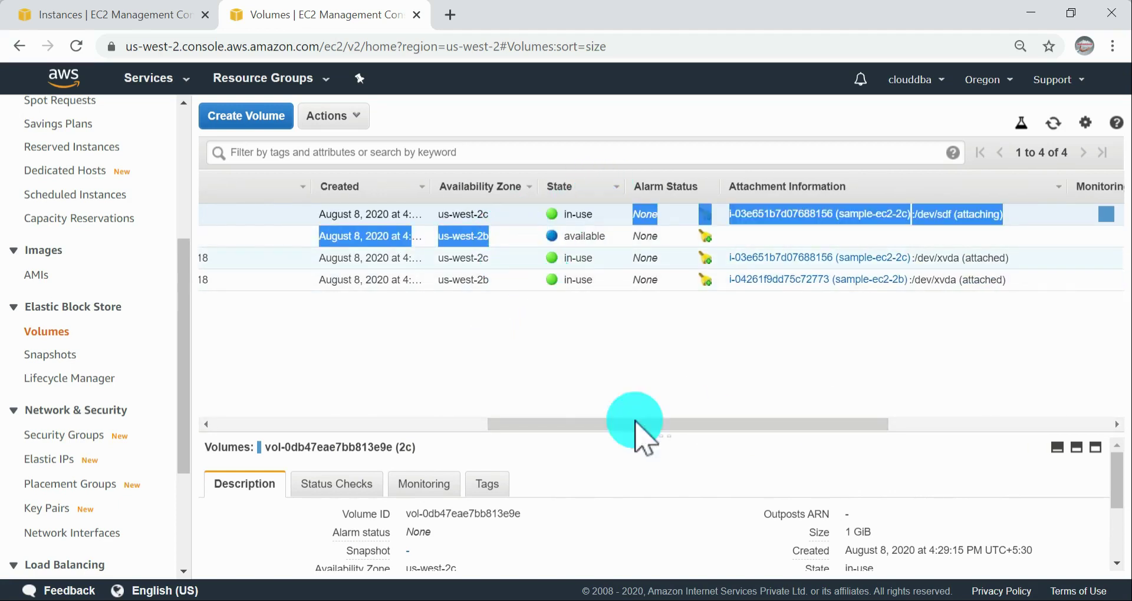
{"action": "left_click_drag", "start_coordinate": [631, 425], "coordinate": [240, 215]}
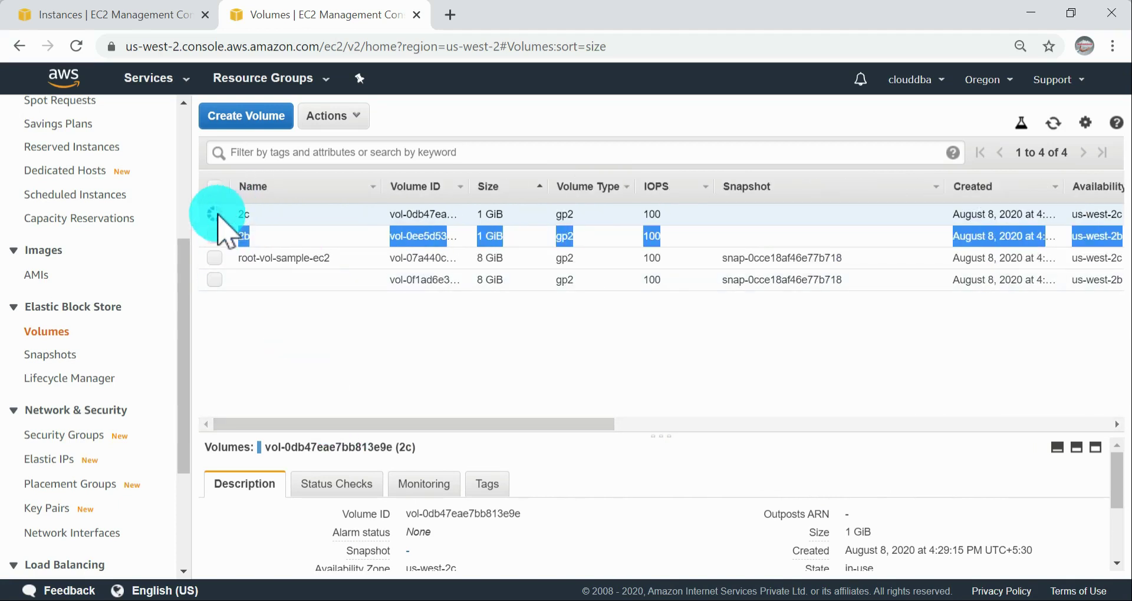
Step: Select only the 2b volume, start attaching it and choose the sample-ec2-2b instance in us-west-2b
{"action": "left_click", "coordinate": [215, 237]}
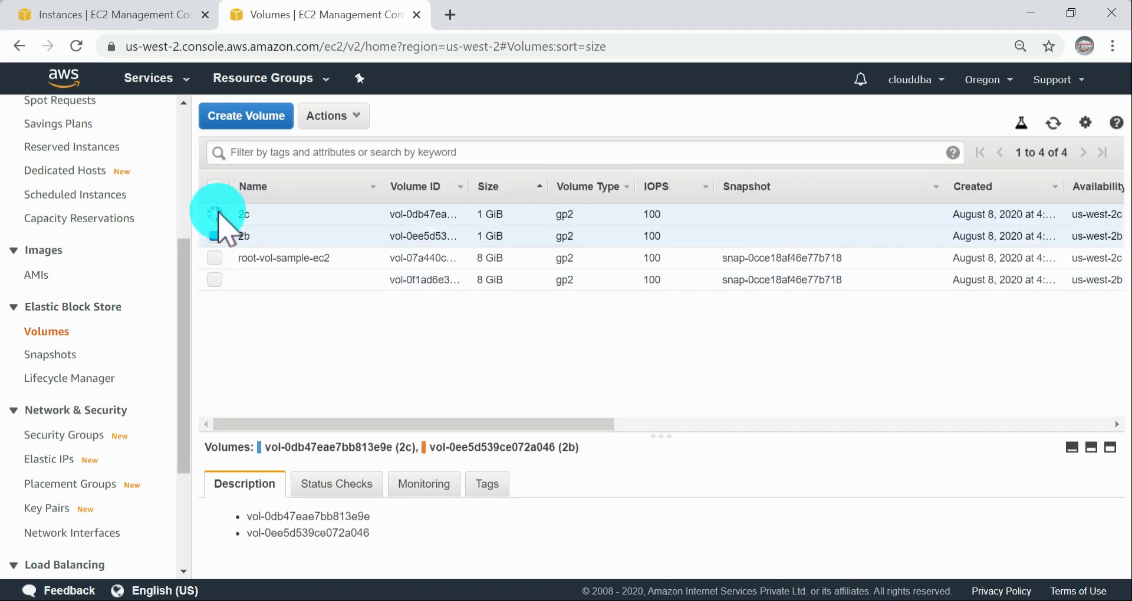
{"action": "left_click", "coordinate": [215, 213]}
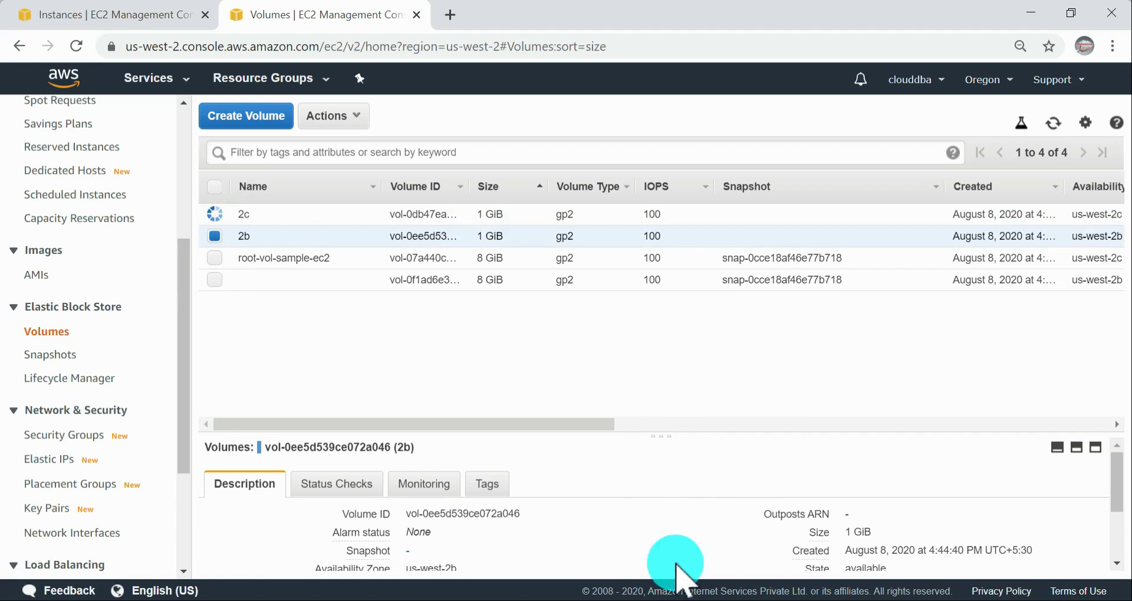
{"action": "left_click", "coordinate": [357, 121]}
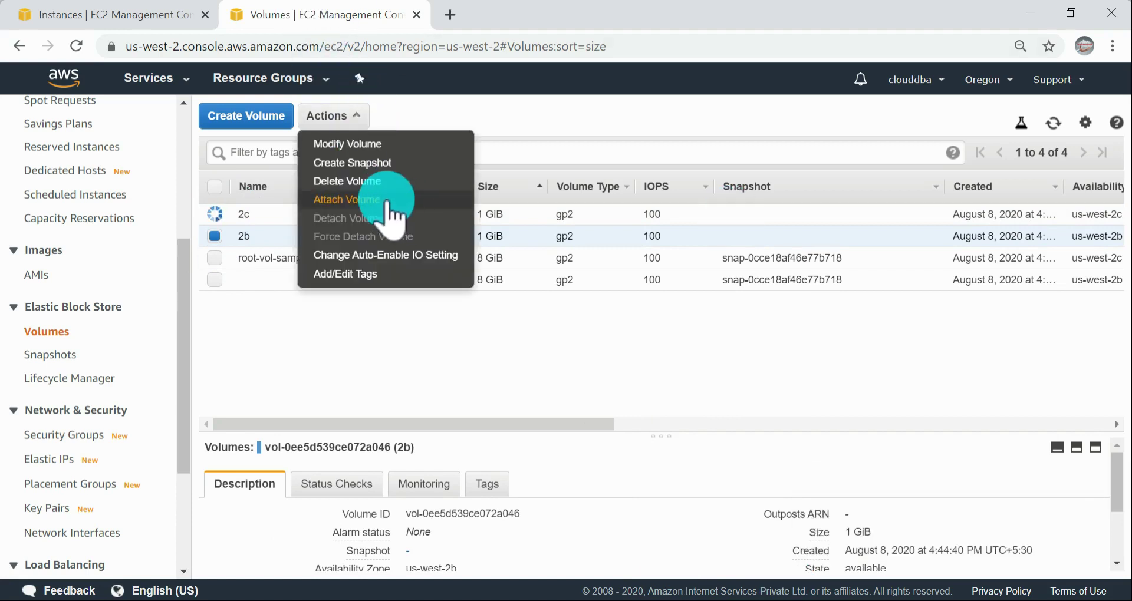
{"action": "left_click", "coordinate": [390, 197]}
{"action": "left_click", "coordinate": [744, 329]}
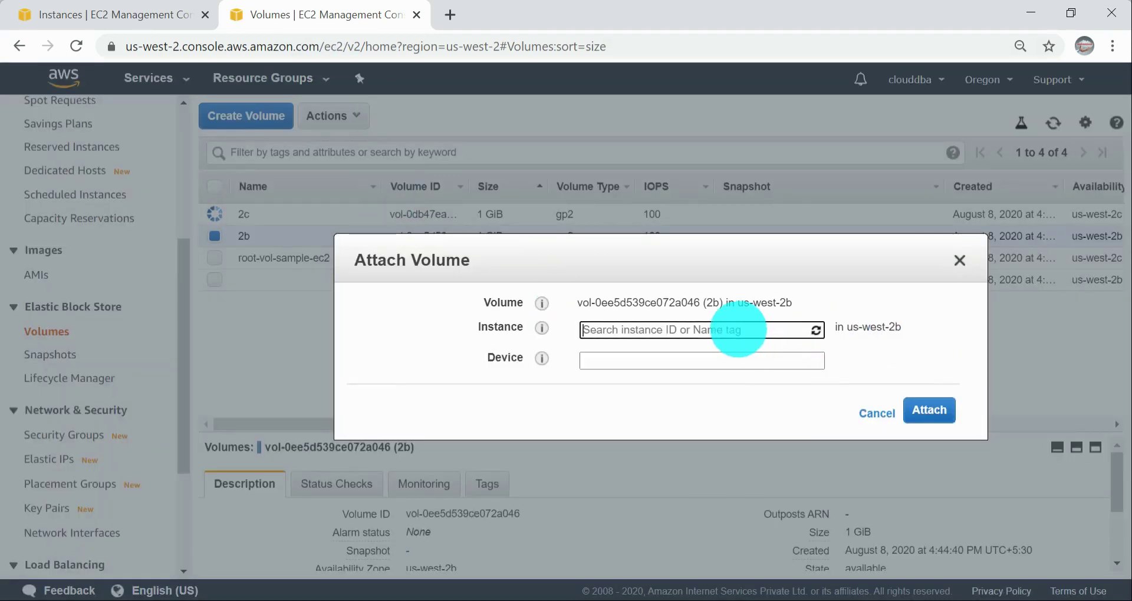
{"action": "left_click", "coordinate": [682, 362]}
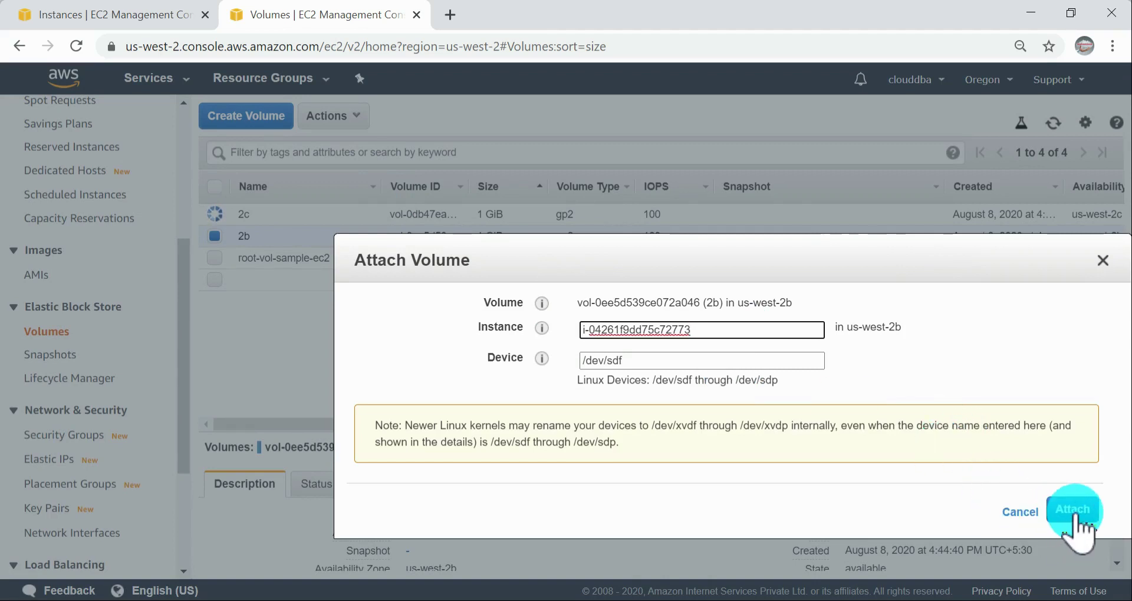
Step: Set the device name to /dev/sdb and attach the 2b volume
{"action": "left_click", "coordinate": [655, 363]}
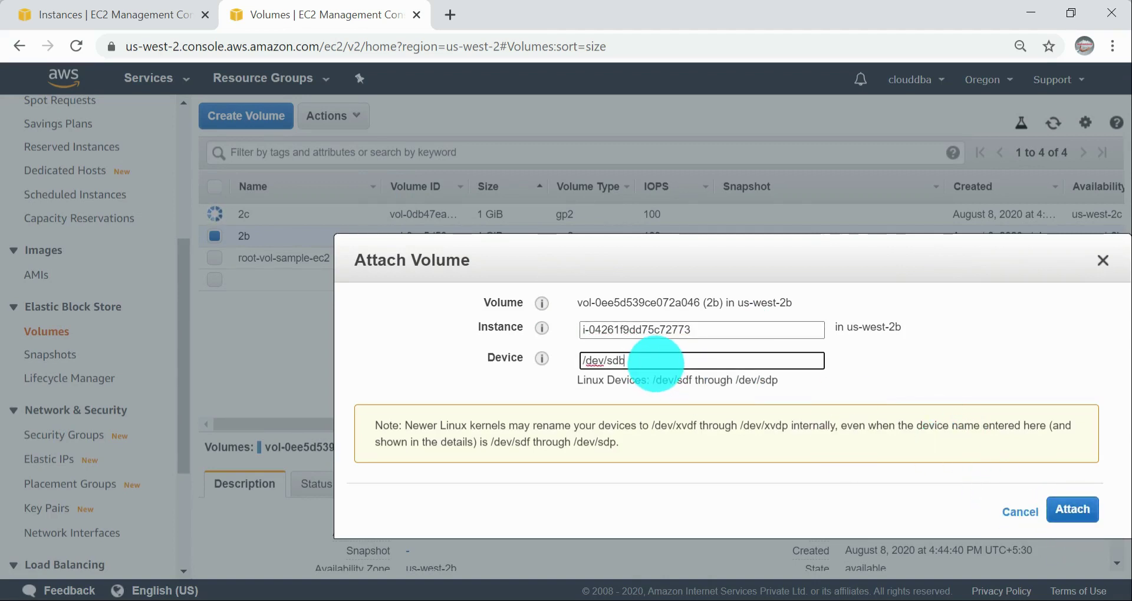
{"action": "left_click", "coordinate": [904, 353]}
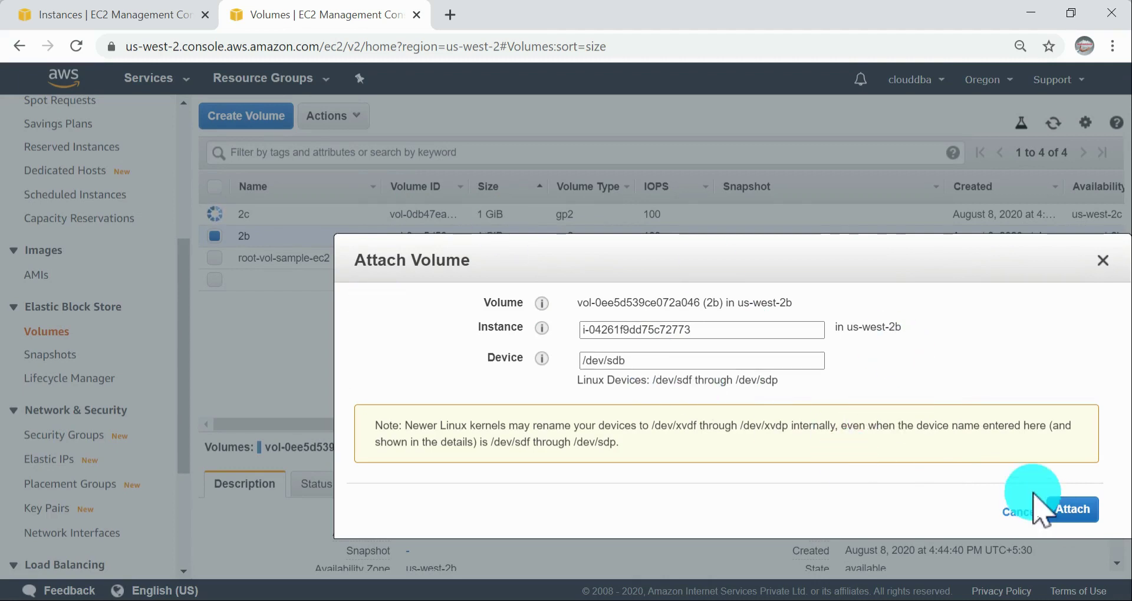
{"action": "left_click", "coordinate": [1077, 511]}
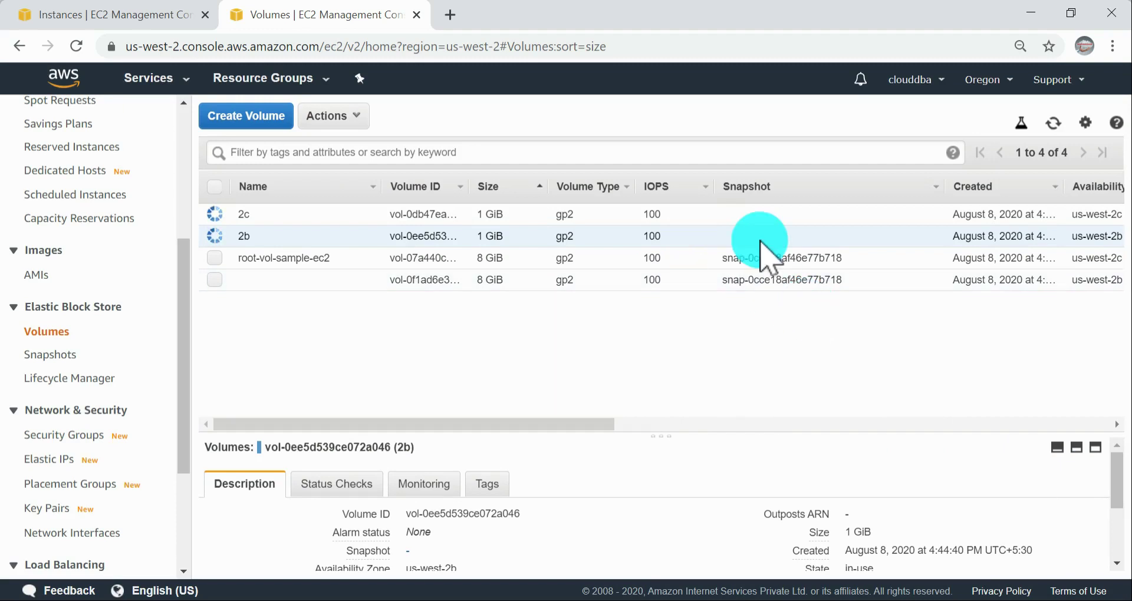
Step: Check the attachment information of both 1 GiB volumes and refresh the volume list
{"action": "left_click_drag", "start_coordinate": [581, 421], "coordinate": [913, 466]}
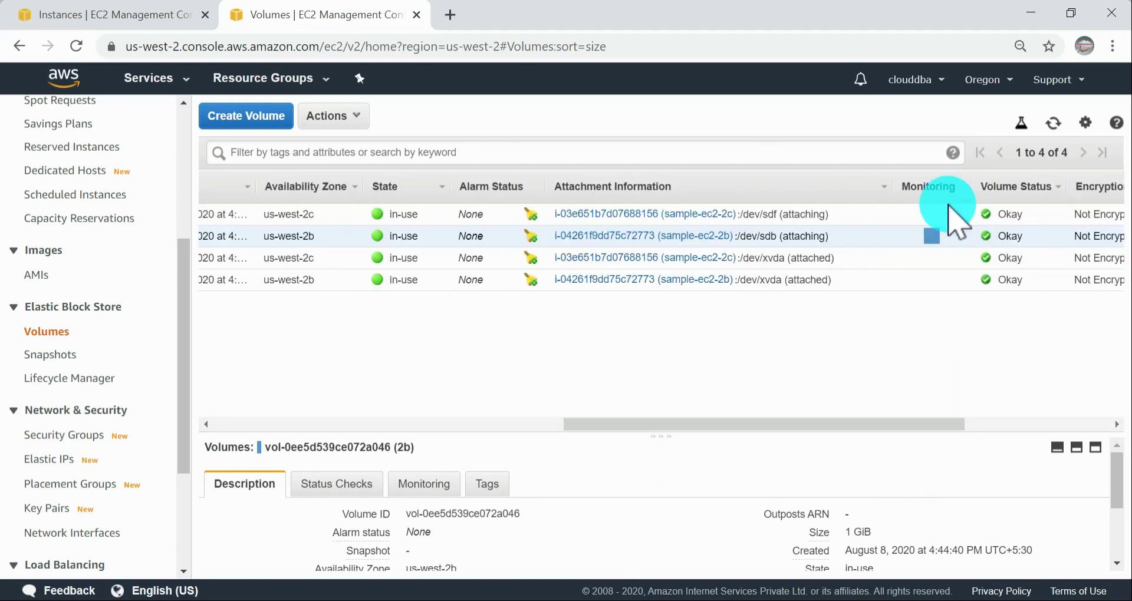
{"action": "left_click", "coordinate": [1054, 123]}
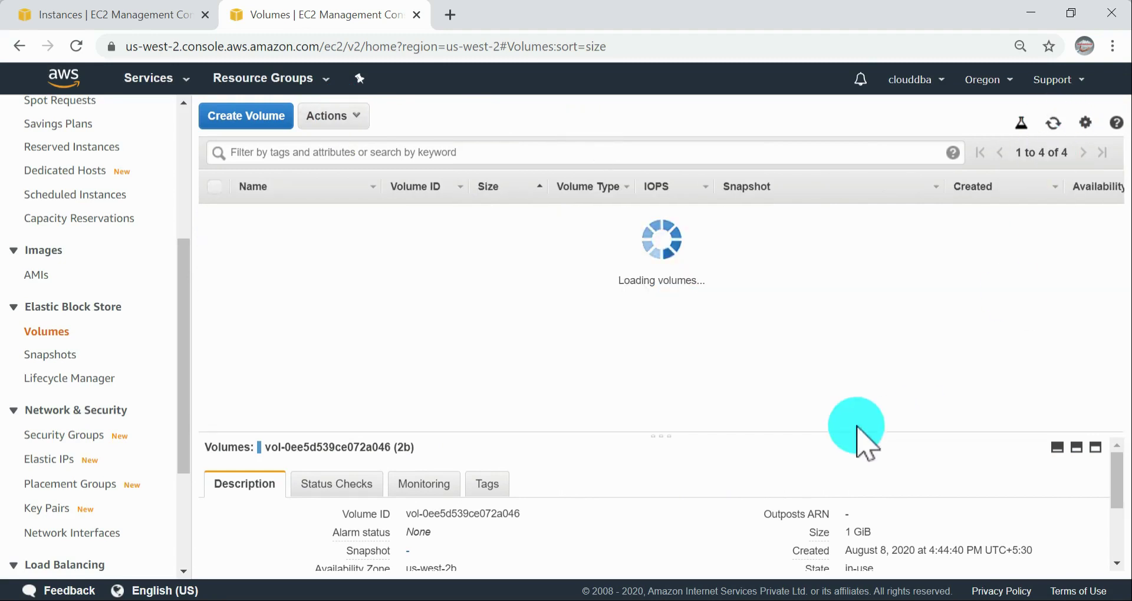
{"action": "left_click_drag", "start_coordinate": [566, 429], "coordinate": [326, 352]}
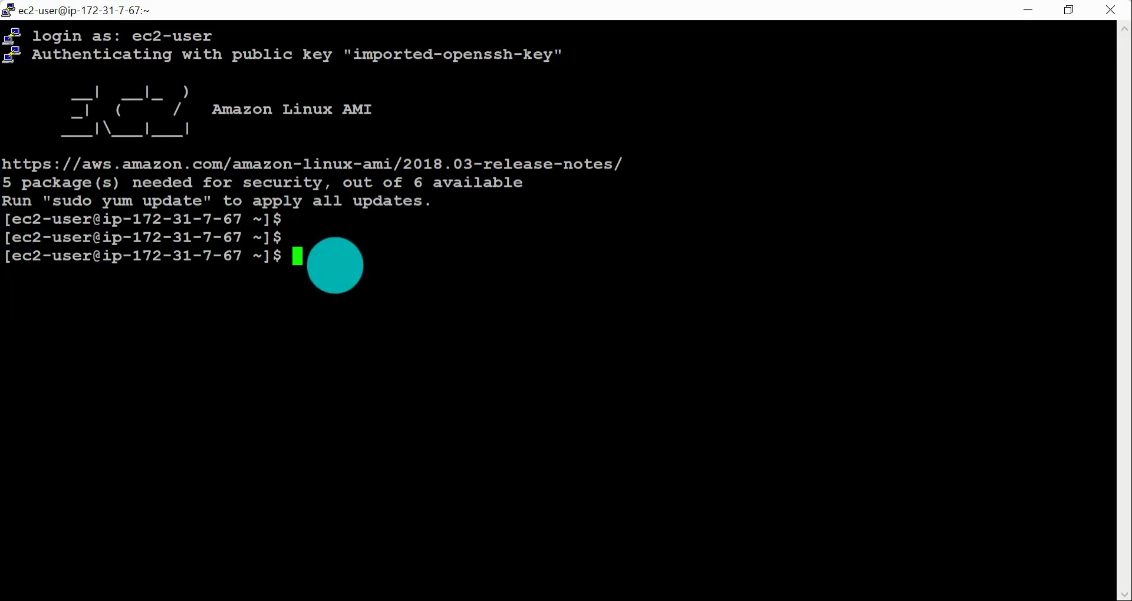
Step: Switch from the terminal to the AWS documentation and open the topic on attaching a volume to multiple instances
{"action": "key", "text": "alt+Tab"}
{"action": "key", "text": "alt+Tab"}
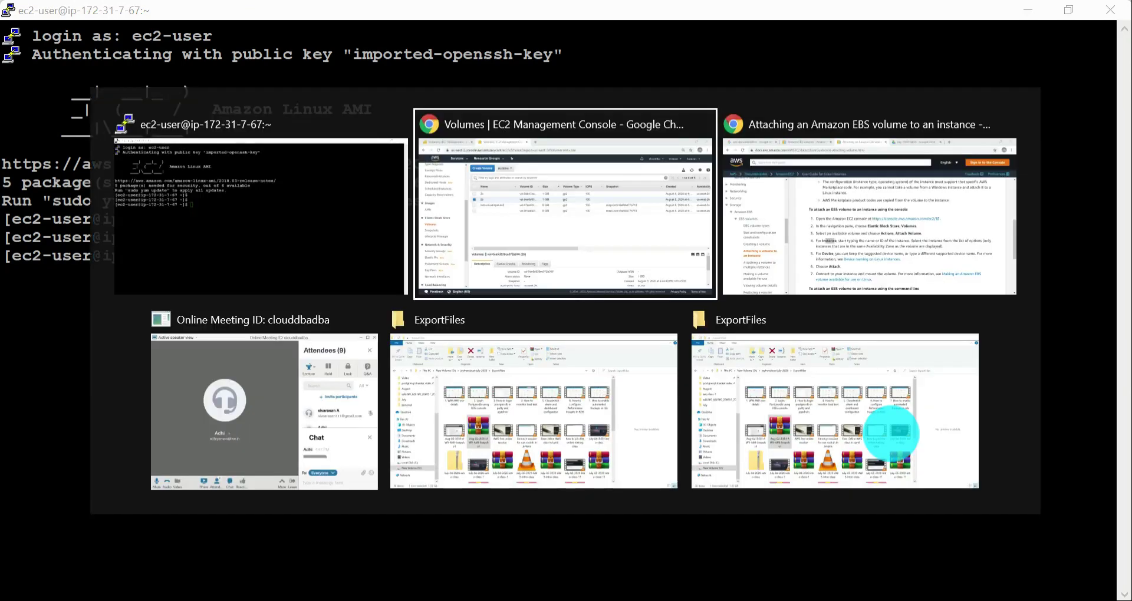
{"action": "key", "text": "alt+Tab"}
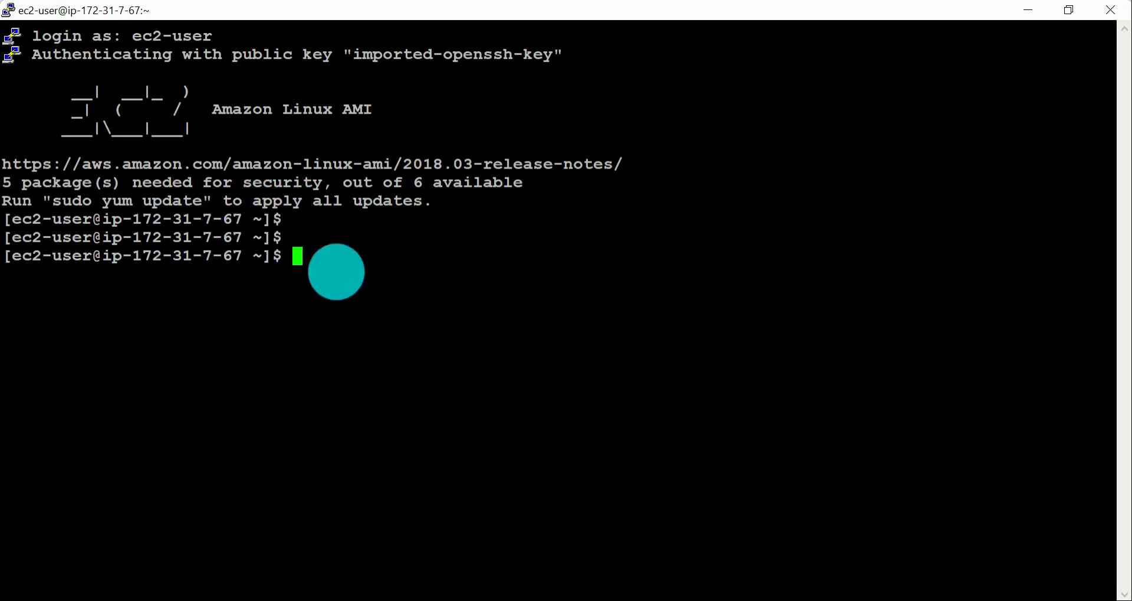
{"action": "key", "text": "alt+Tab"}
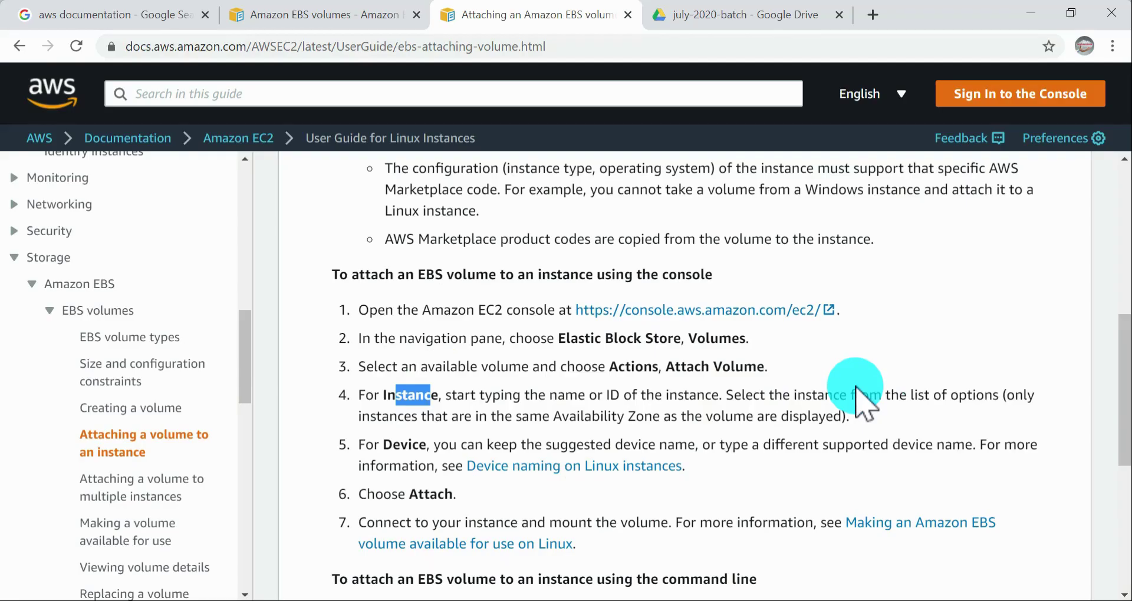
{"action": "scroll", "coordinate": [716, 405], "scroll_direction": "down", "scroll_amount": 6}
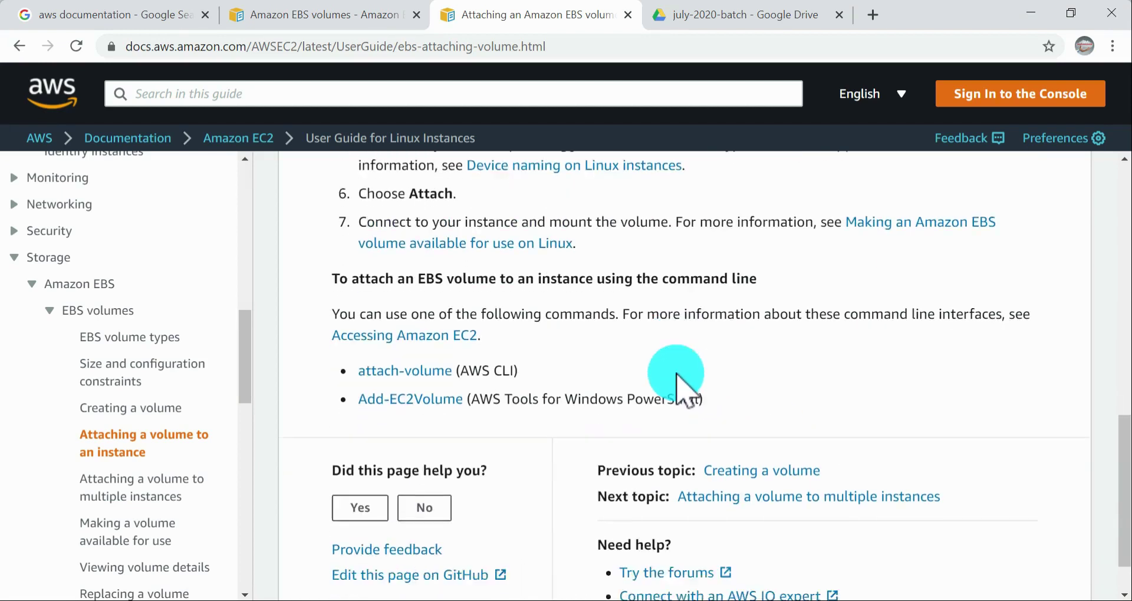
{"action": "left_click", "coordinate": [156, 408]}
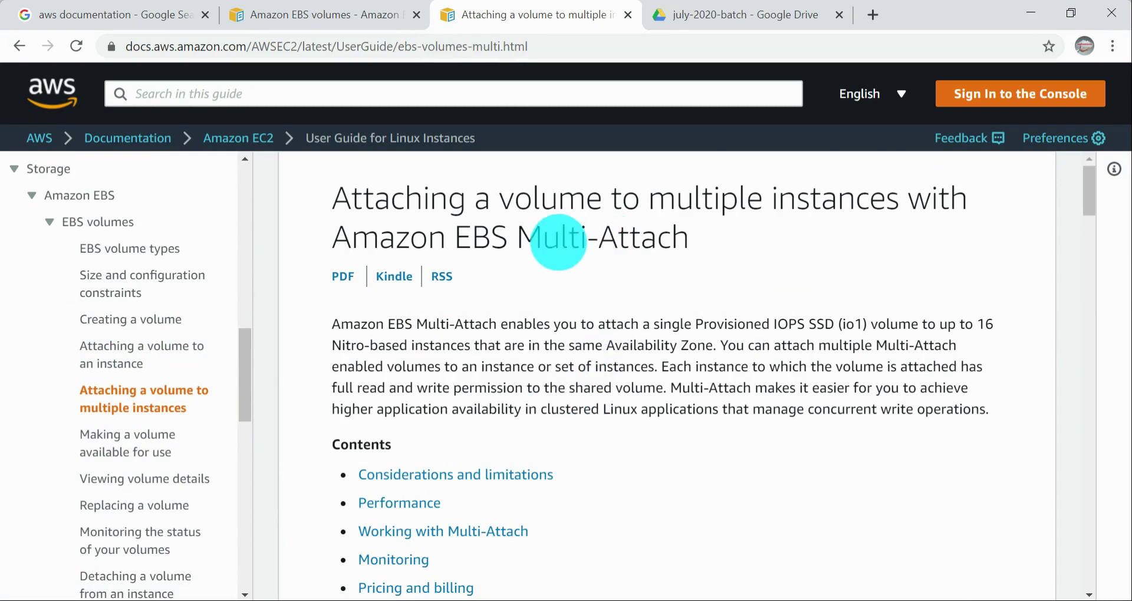
Step: Read the Multi-Attach page's title and introduction about attaching a single Provisioned IOPS SSD (io1) volume to several instances
{"action": "left_click_drag", "start_coordinate": [560, 239], "coordinate": [744, 243]}
{"action": "left_click", "coordinate": [449, 193]}
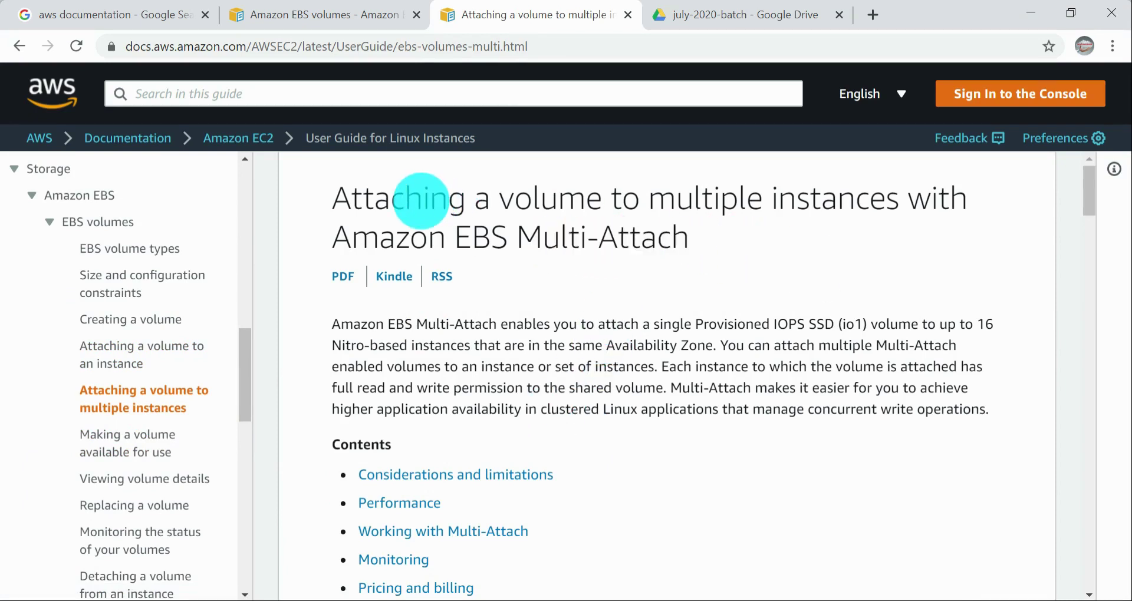
{"action": "left_click_drag", "start_coordinate": [718, 199], "coordinate": [836, 198]}
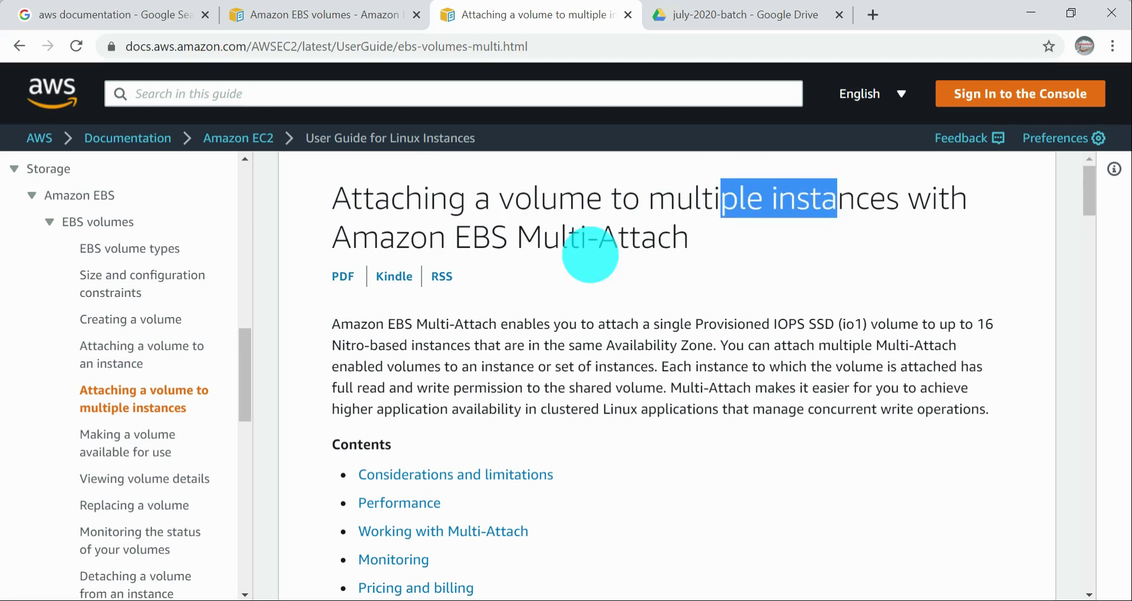
{"action": "left_click_drag", "start_coordinate": [687, 243], "coordinate": [295, 182]}
{"action": "left_click", "coordinate": [627, 251]}
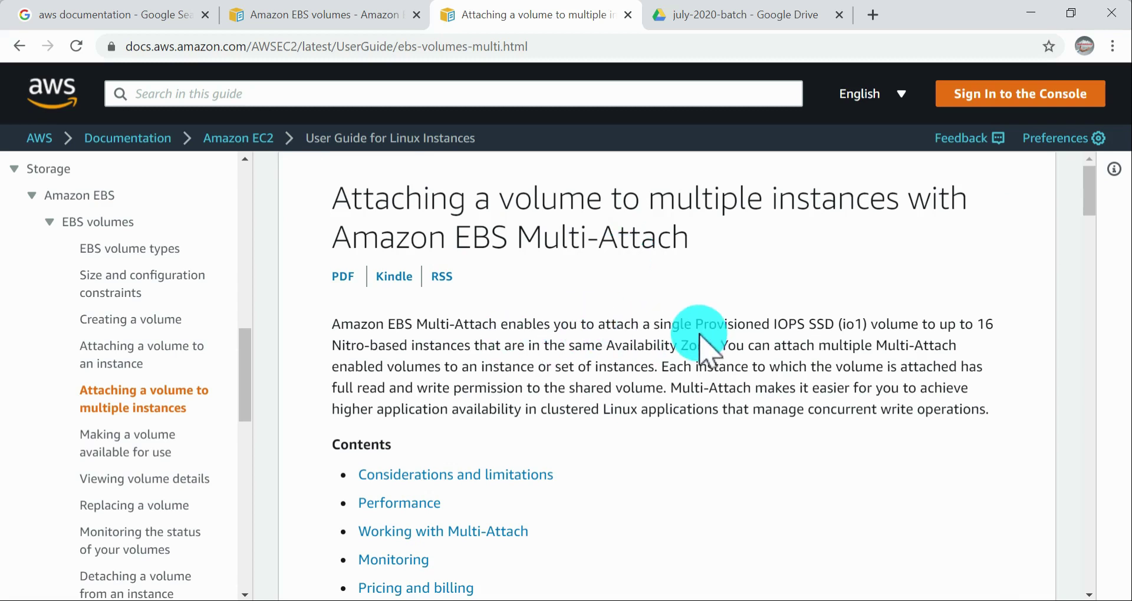
{"action": "left_click_drag", "start_coordinate": [705, 325], "coordinate": [1041, 339]}
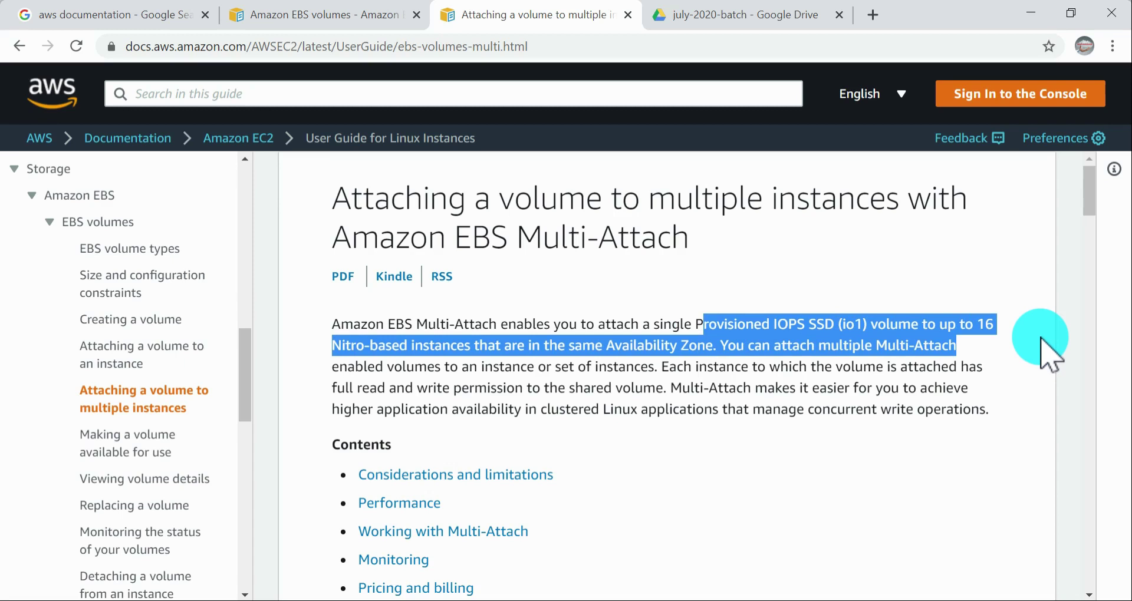
Step: Read the Multi-Attach introduction for the supported instance count and type, the Availability Zone requirement, and the required volume type
{"action": "left_click", "coordinate": [952, 362]}
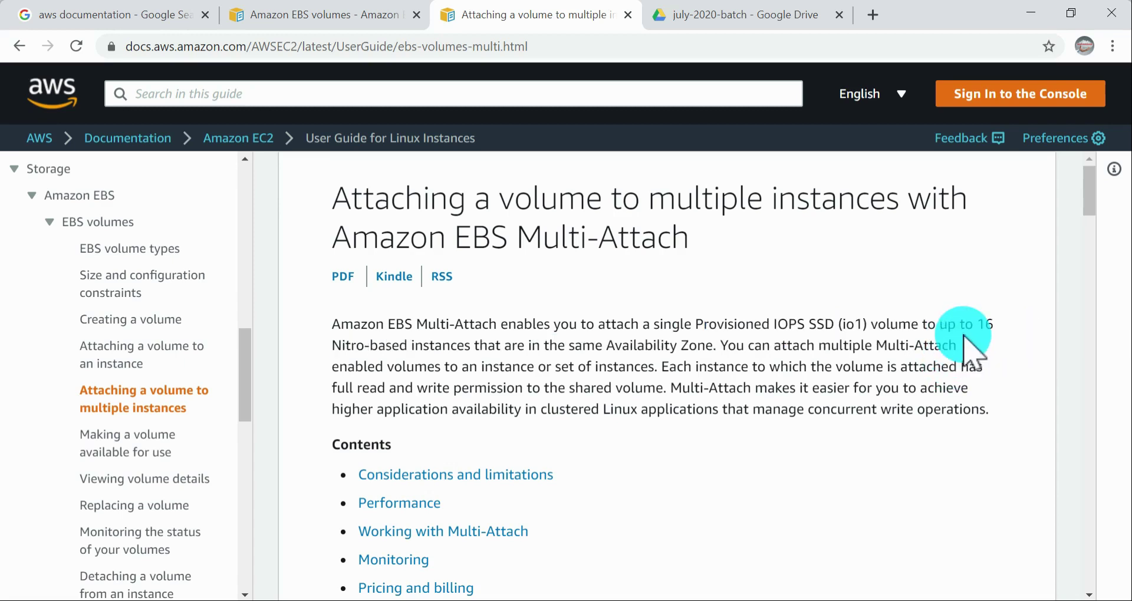
{"action": "left_click_drag", "start_coordinate": [951, 324], "coordinate": [466, 341]}
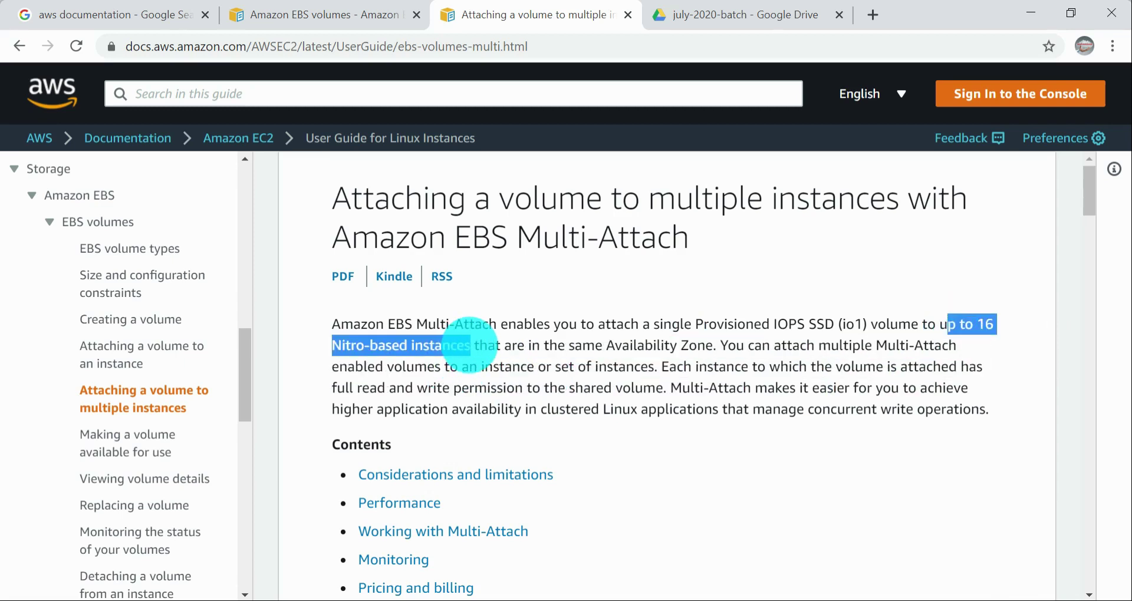
{"action": "left_click", "coordinate": [470, 345]}
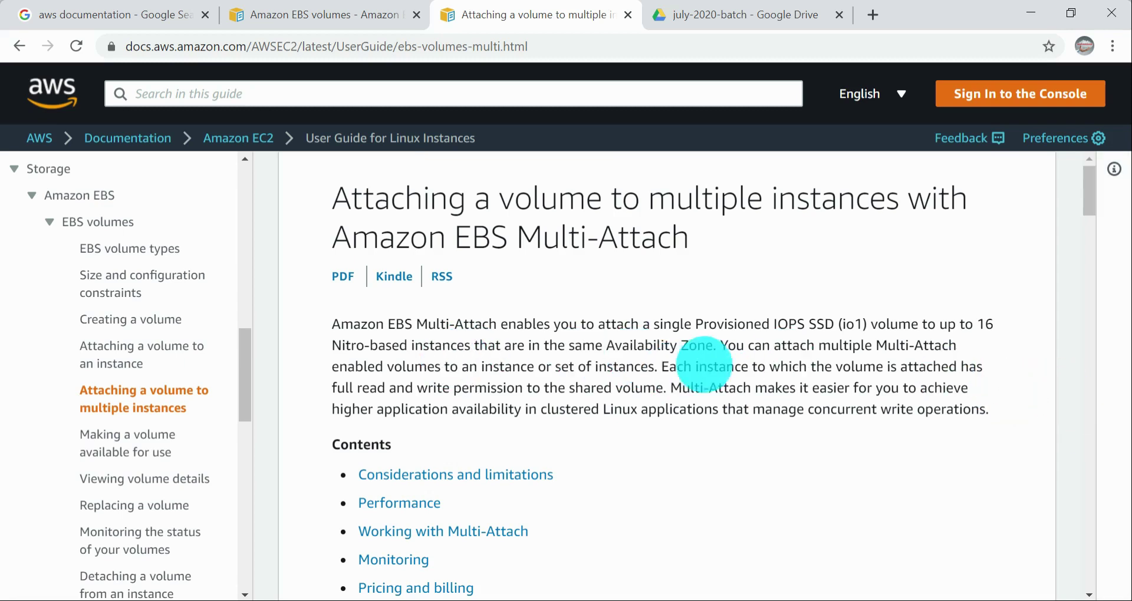
{"action": "left_click_drag", "start_coordinate": [705, 349], "coordinate": [607, 348]}
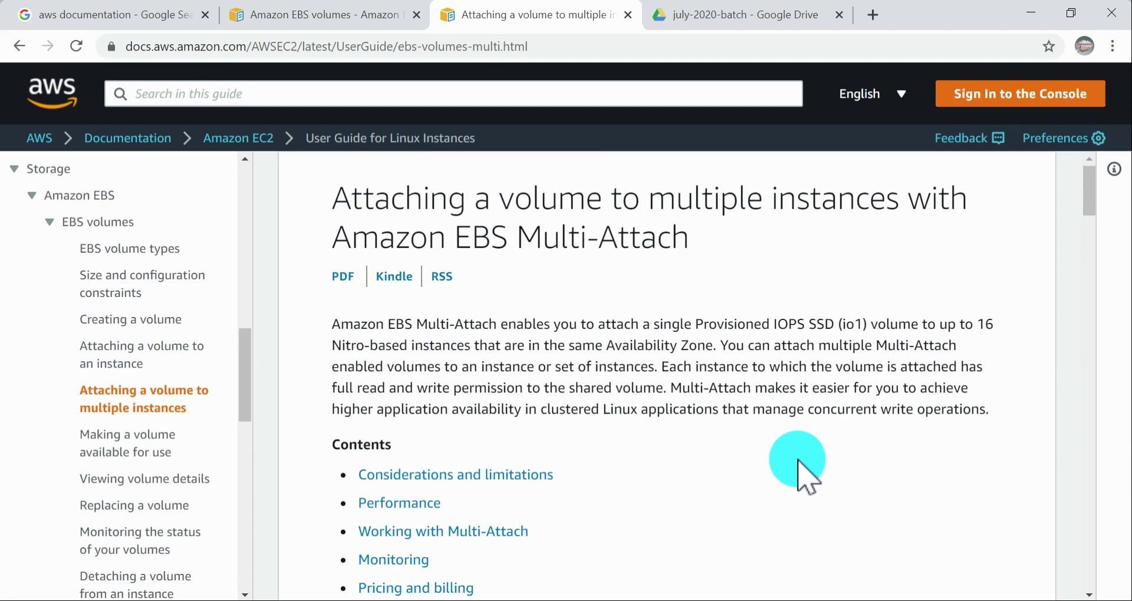
{"action": "left_click_drag", "start_coordinate": [573, 346], "coordinate": [703, 364]}
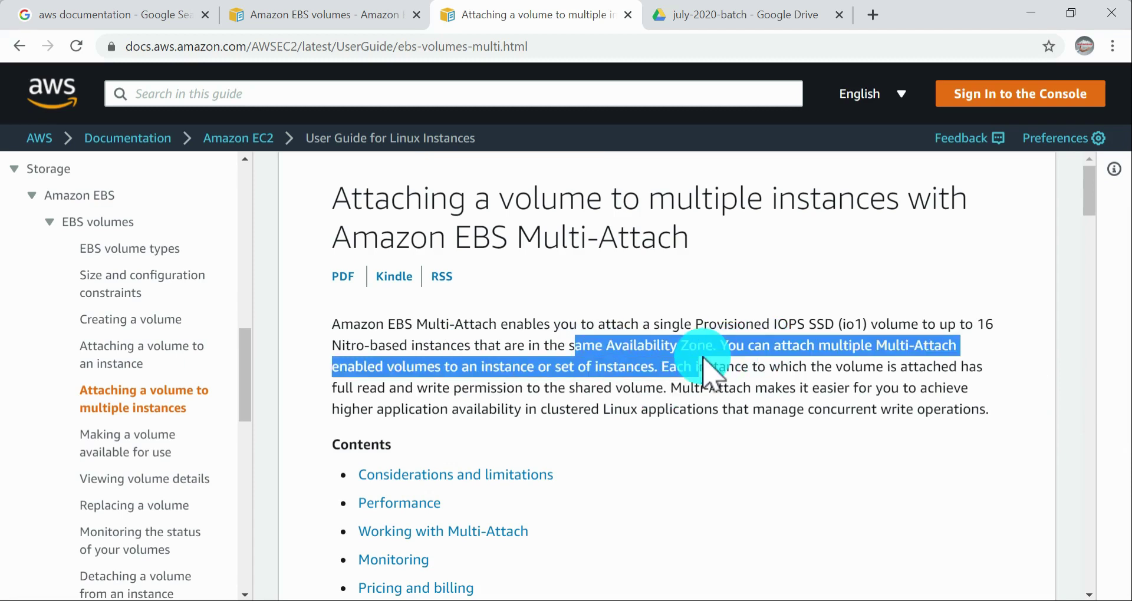
{"action": "left_click", "coordinate": [844, 469]}
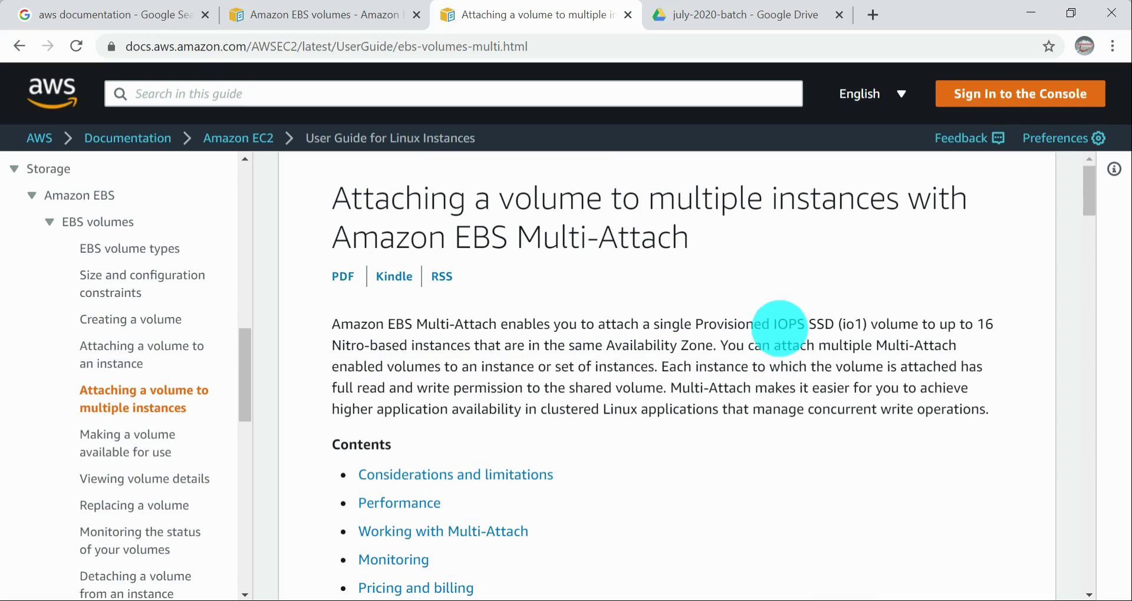
{"action": "left_click_drag", "start_coordinate": [695, 323], "coordinate": [877, 322]}
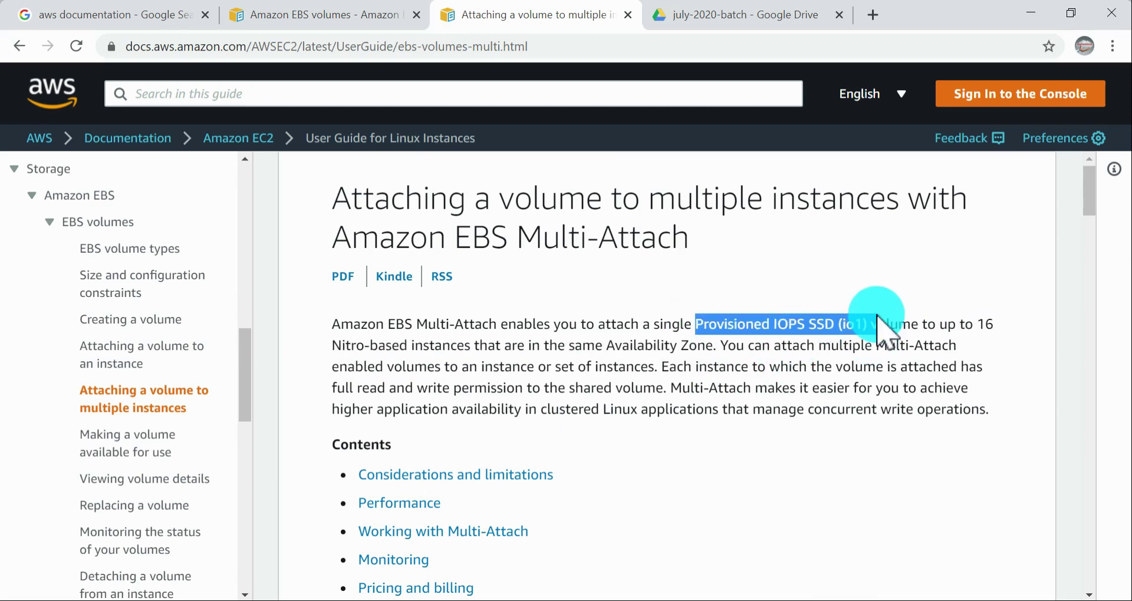
Step: Switch from the documentation to the EC2 console and open the form for creating a new volume
{"action": "key", "text": "alt+Tab"}
{"action": "key", "text": "alt+Tab"}
{"action": "key", "text": "Tab"}
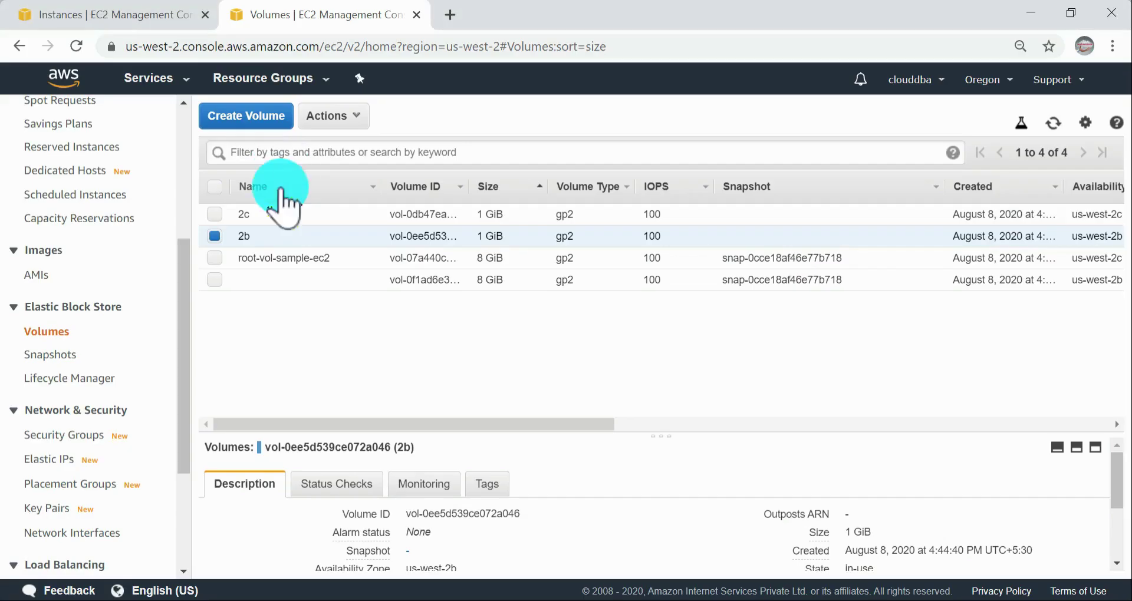
{"action": "left_click", "coordinate": [225, 121]}
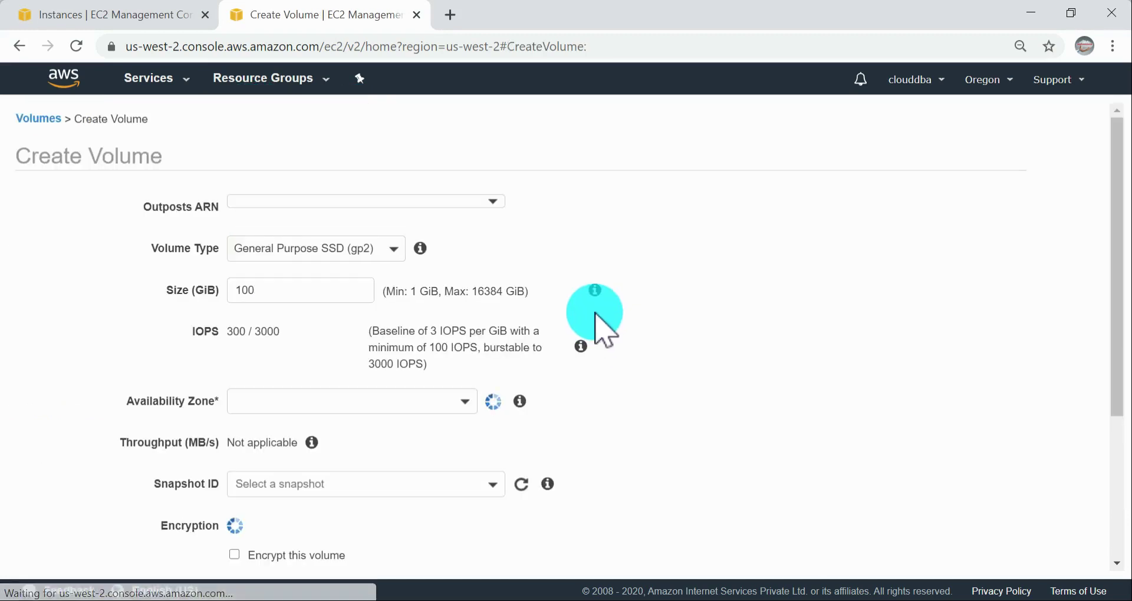
{"action": "scroll", "coordinate": [319, 331], "scroll_direction": "down", "scroll_amount": 1}
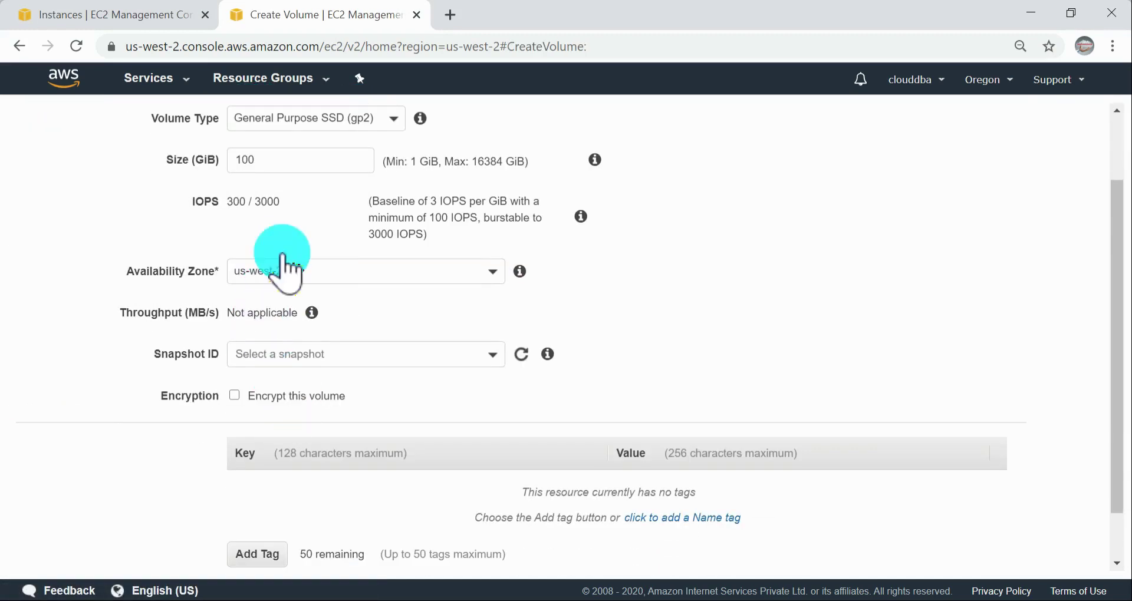
{"action": "scroll", "coordinate": [259, 280], "scroll_direction": "up", "scroll_amount": 1}
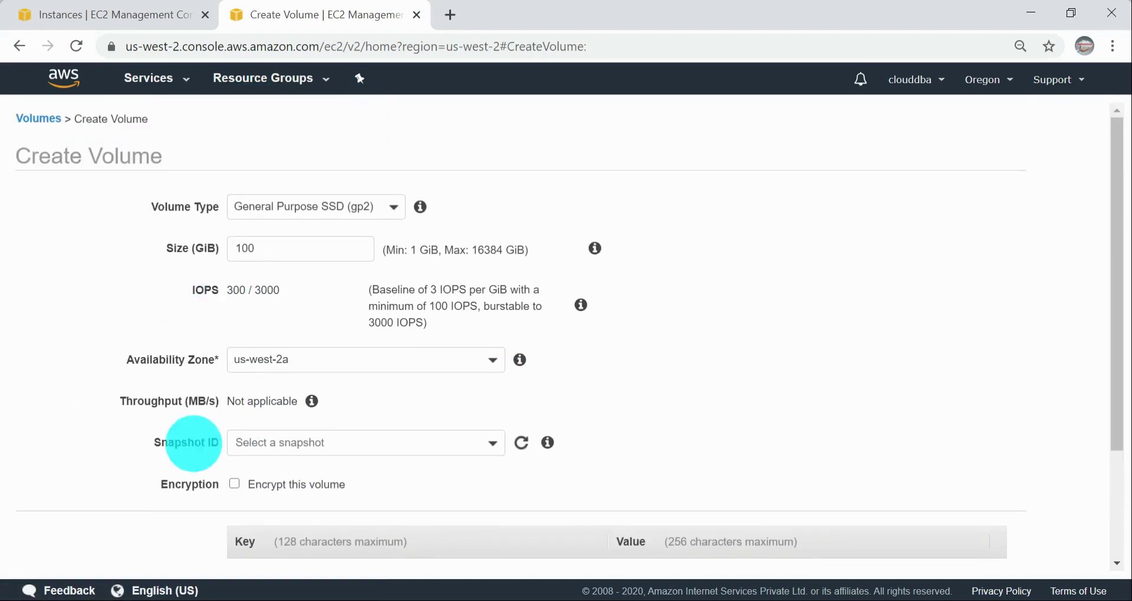
Step: Set the new volume's type to Provisioned IOPS SSD (io1) and enable Multi-Attach
{"action": "left_click", "coordinate": [317, 209]}
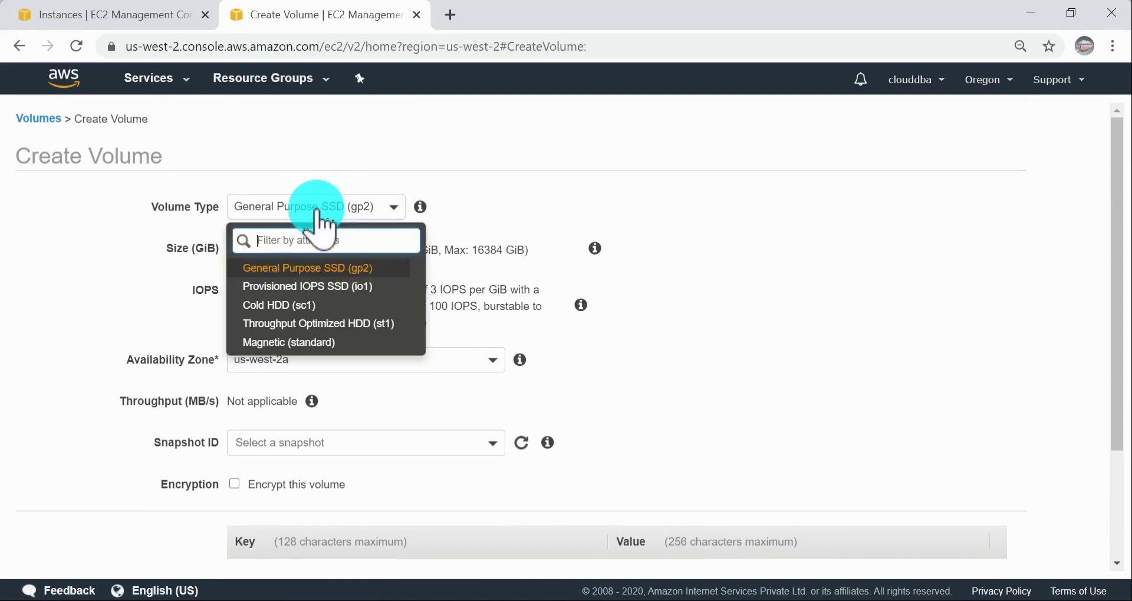
{"action": "left_click", "coordinate": [320, 283]}
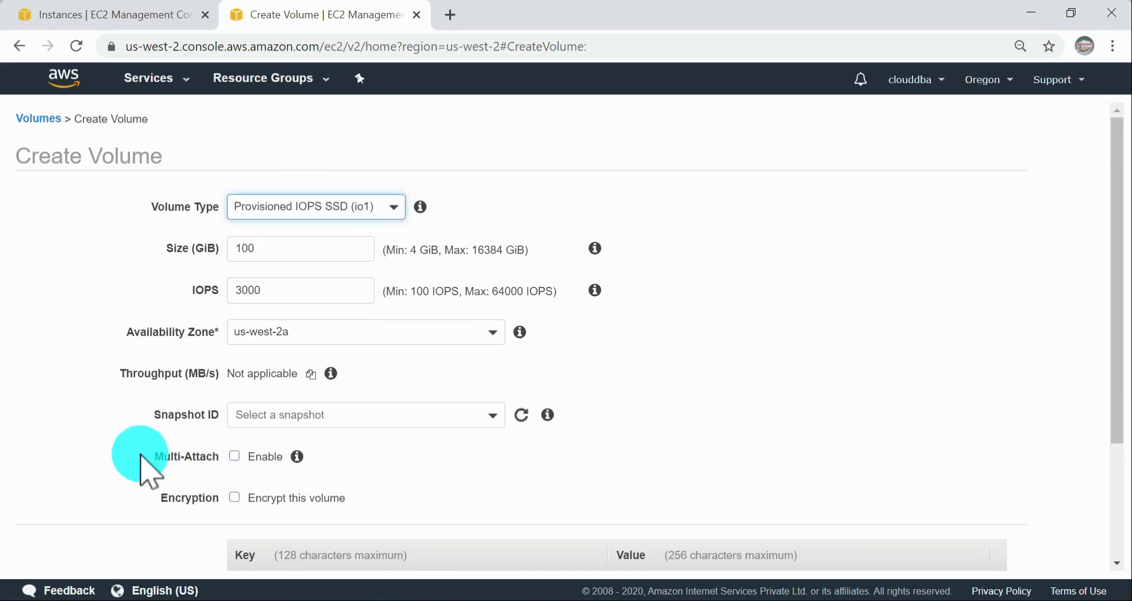
{"action": "left_click", "coordinate": [234, 457]}
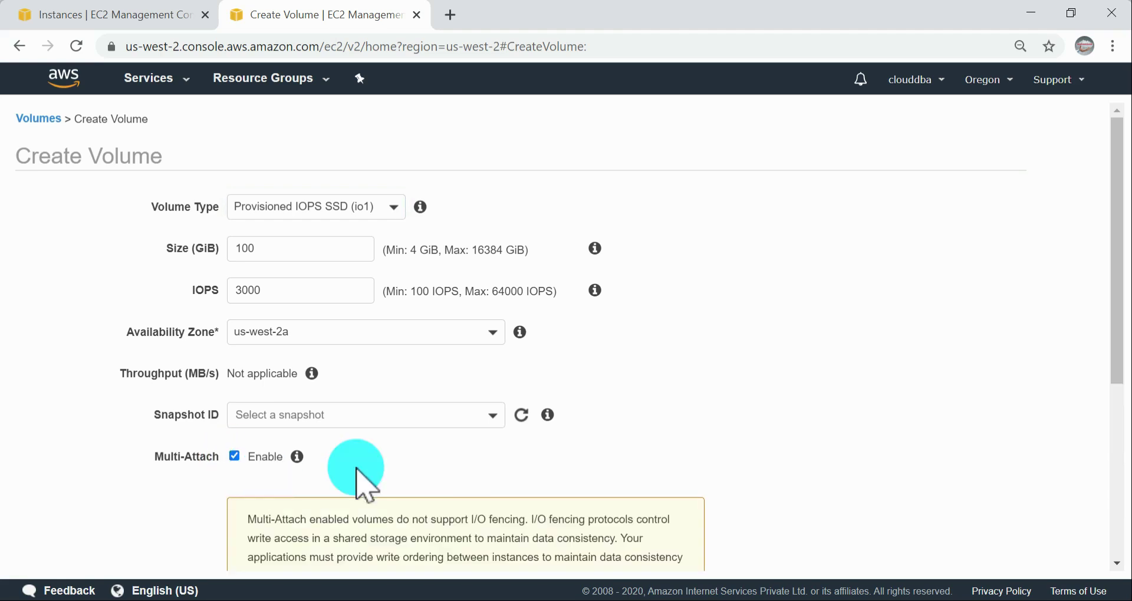
Step: Examine the Multi-Attach notice in the volume form about I/O fencing, write ordering and data consistency
{"action": "scroll", "coordinate": [412, 467], "scroll_direction": "down", "scroll_amount": 3}
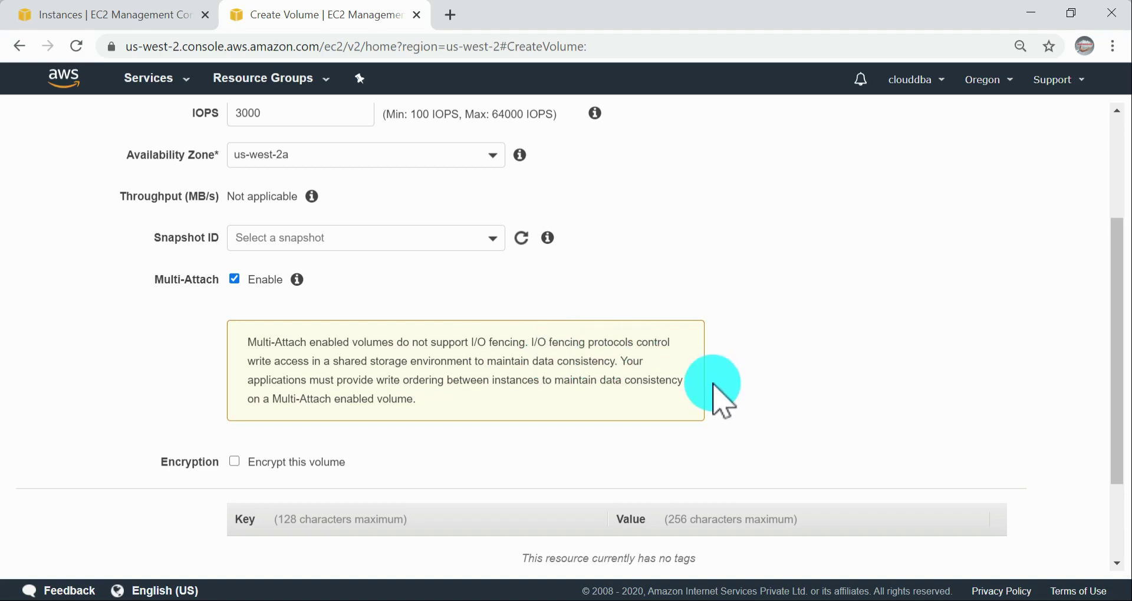
{"action": "left_click_drag", "start_coordinate": [516, 382], "coordinate": [400, 361]}
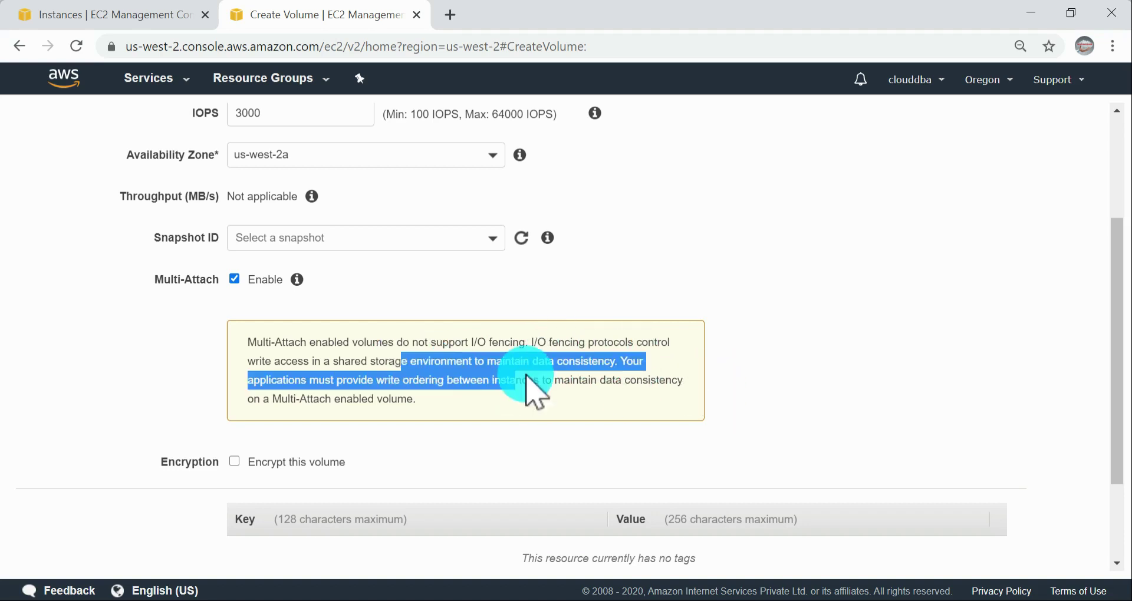
{"action": "left_click", "coordinate": [526, 375]}
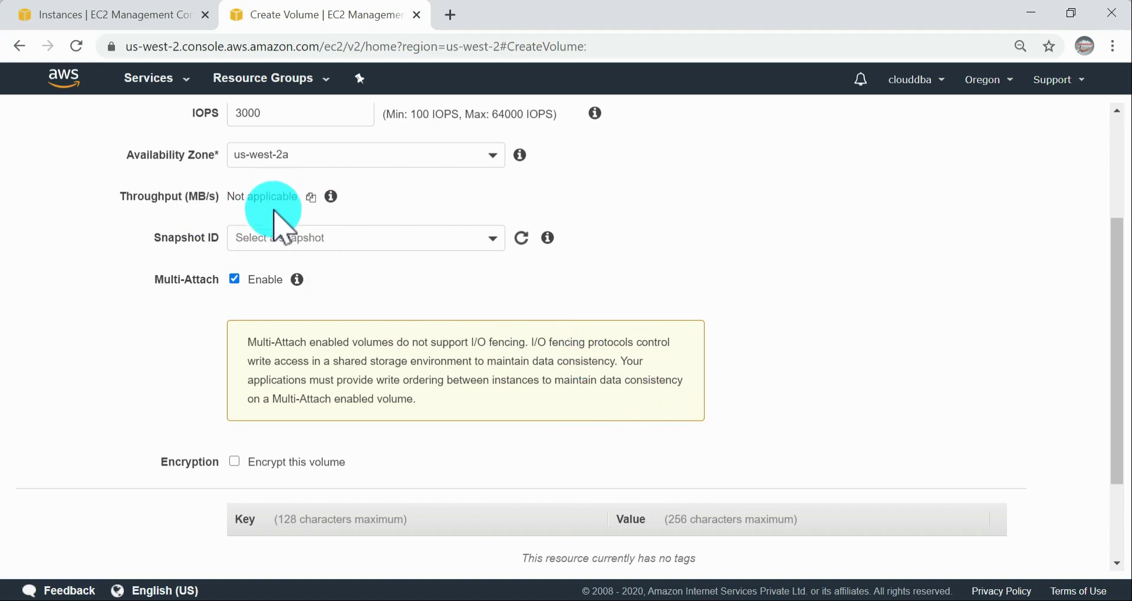
{"action": "left_click_drag", "start_coordinate": [534, 365], "coordinate": [676, 382]}
{"action": "left_click", "coordinate": [612, 390]}
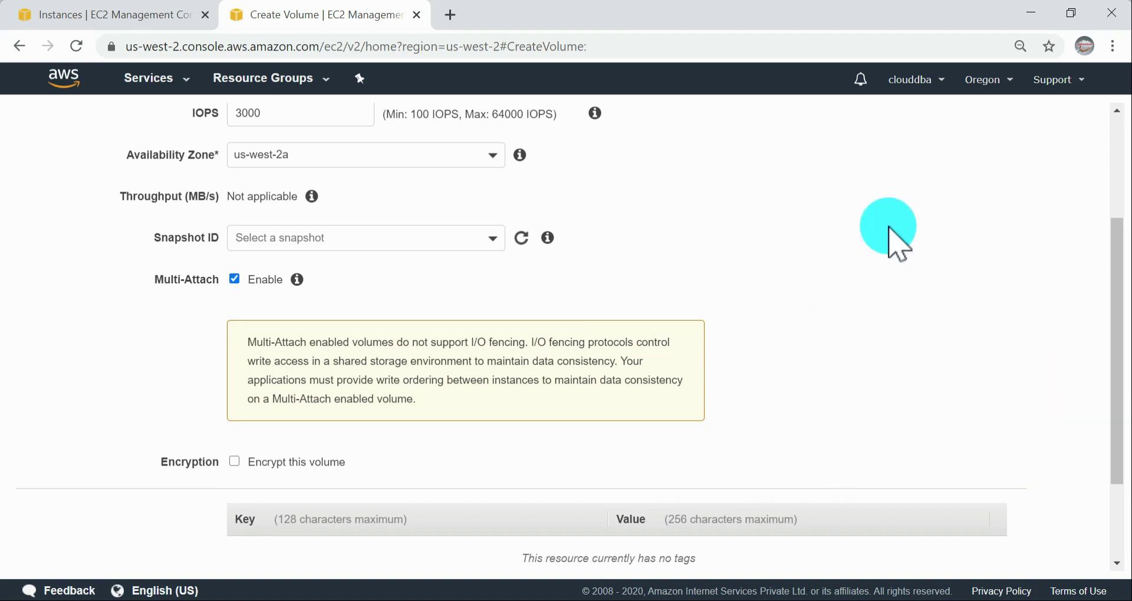
{"action": "left_click_drag", "start_coordinate": [842, 202], "coordinate": [847, 286]}
{"action": "left_click", "coordinate": [855, 292]}
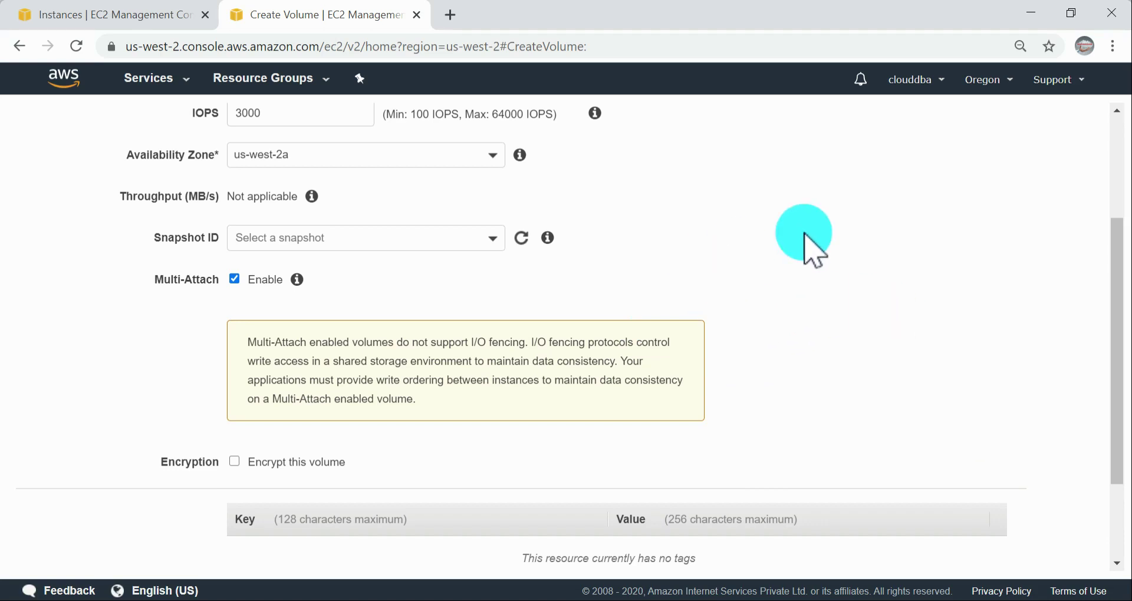
{"action": "left_click_drag", "start_coordinate": [803, 233], "coordinate": [855, 228]}
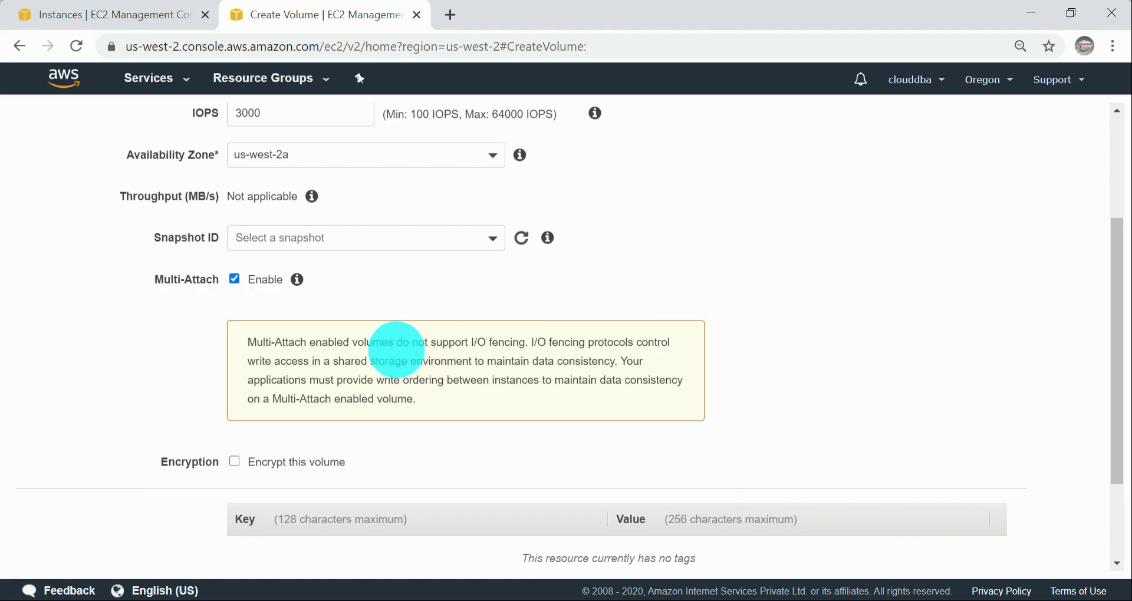
{"action": "left_click_drag", "start_coordinate": [334, 361], "coordinate": [515, 380]}
{"action": "left_click", "coordinate": [744, 350]}
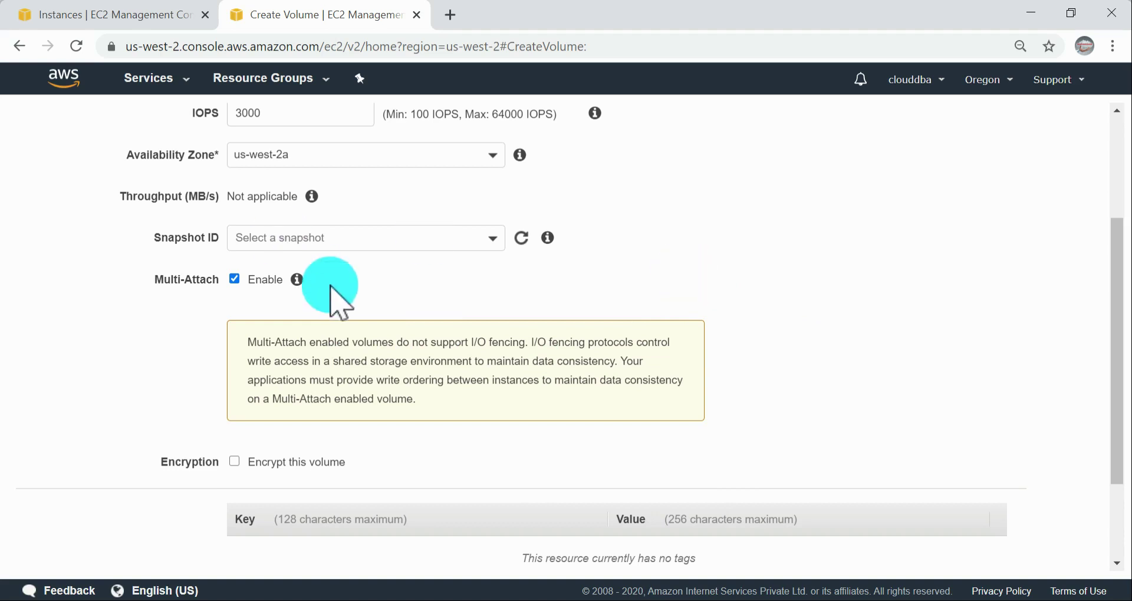
{"action": "left_click", "coordinate": [709, 363]}
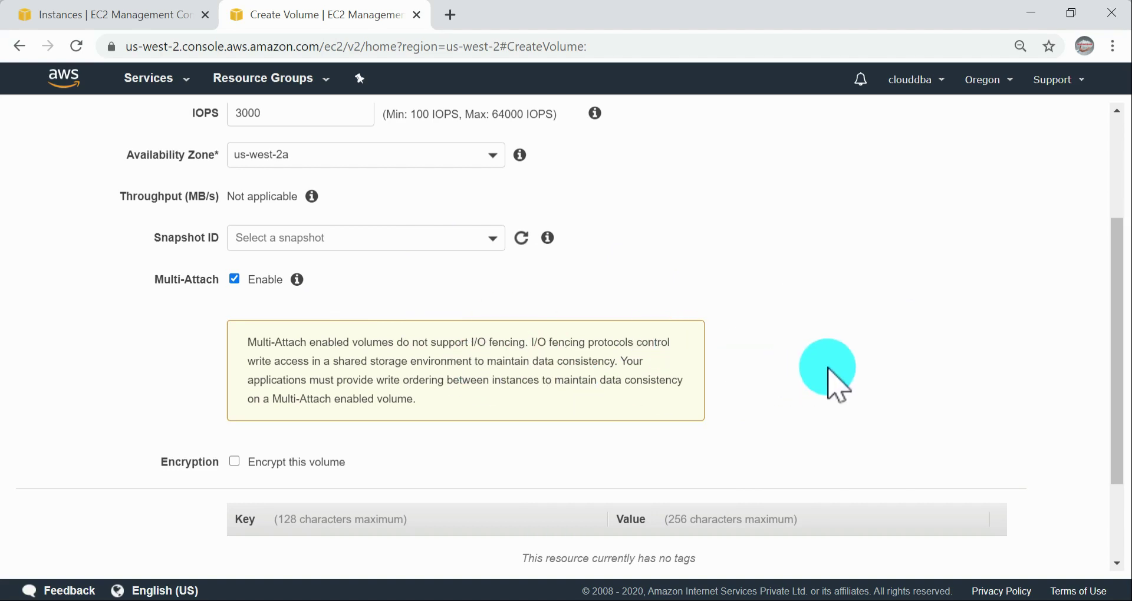
{"action": "scroll", "coordinate": [834, 354], "scroll_direction": "down", "scroll_amount": 3}
{"action": "scroll", "coordinate": [835, 353], "scroll_direction": "up", "scroll_amount": 5}
Step: Switch back to the AWS documentation and read the Multi-Attach considerations and limitations, continuing to the Performance section
{"action": "key", "text": "alt+Tab"}
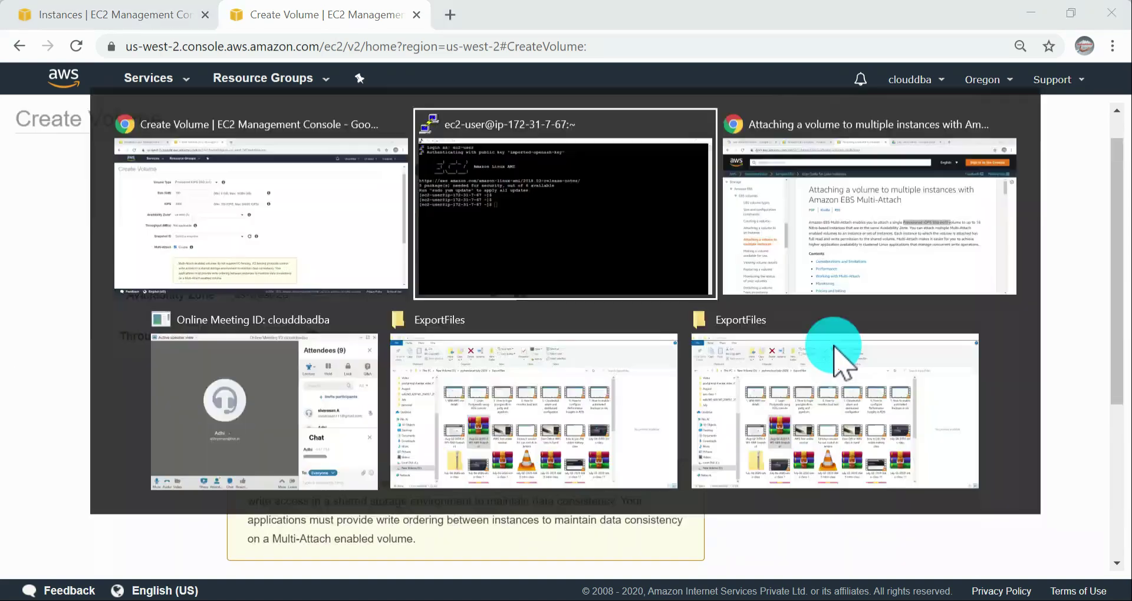
{"action": "key", "text": "alt+Tab"}
{"action": "key", "text": "alt+Tab"}
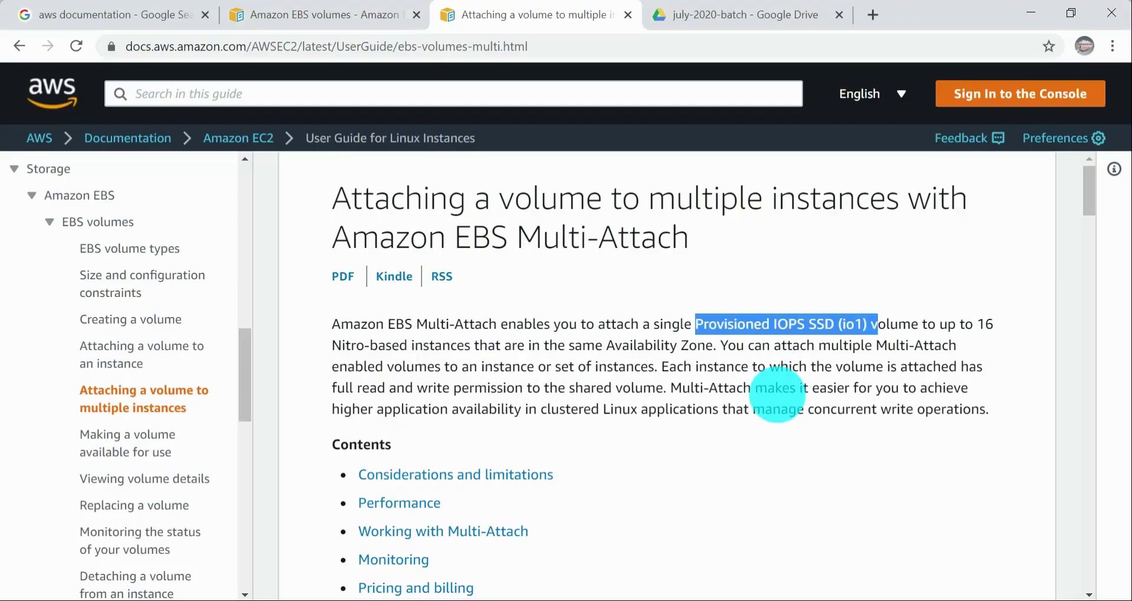
{"action": "scroll", "coordinate": [740, 442], "scroll_direction": "down", "scroll_amount": 5}
{"action": "scroll", "coordinate": [681, 390], "scroll_direction": "down", "scroll_amount": 5}
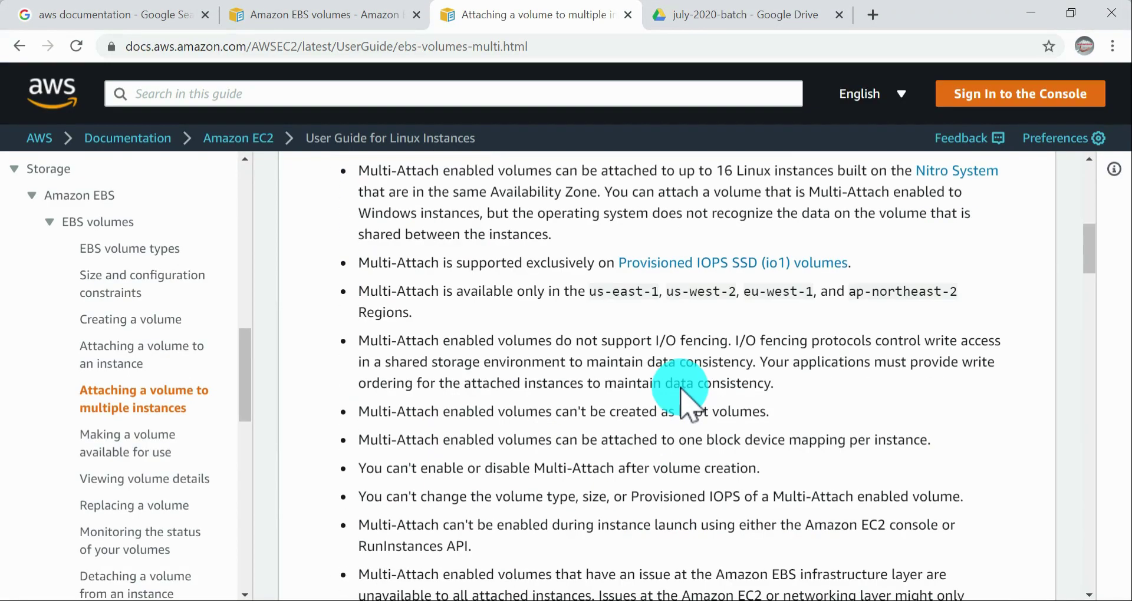
{"action": "scroll", "coordinate": [672, 386], "scroll_direction": "up", "scroll_amount": 3}
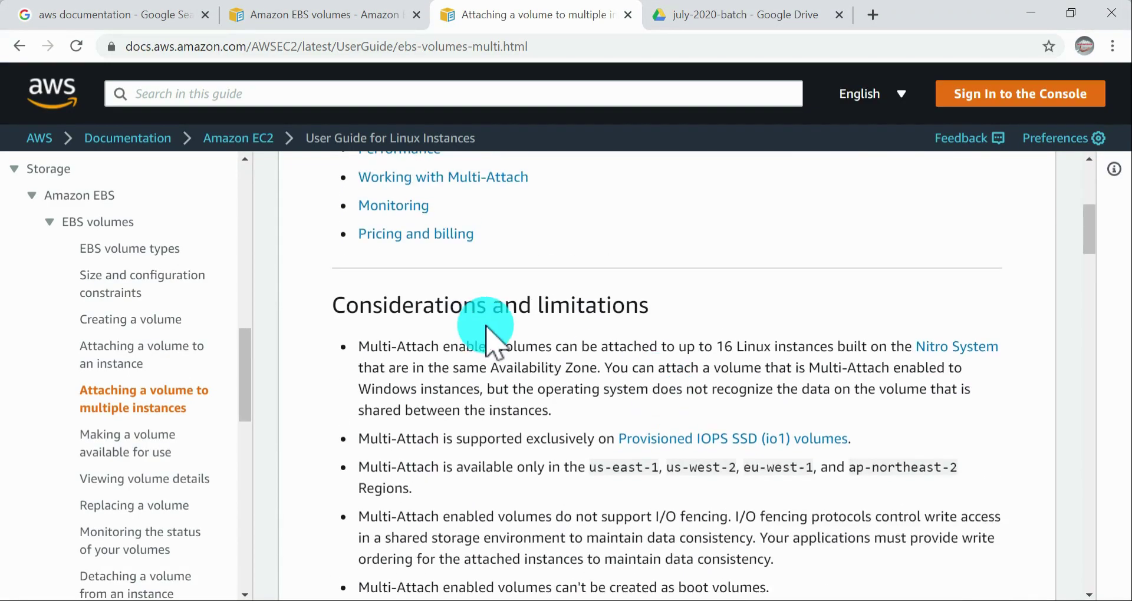
{"action": "left_click_drag", "start_coordinate": [350, 291], "coordinate": [645, 341]}
{"action": "left_click", "coordinate": [644, 345]}
{"action": "scroll", "coordinate": [644, 345], "scroll_direction": "down", "scroll_amount": 3}
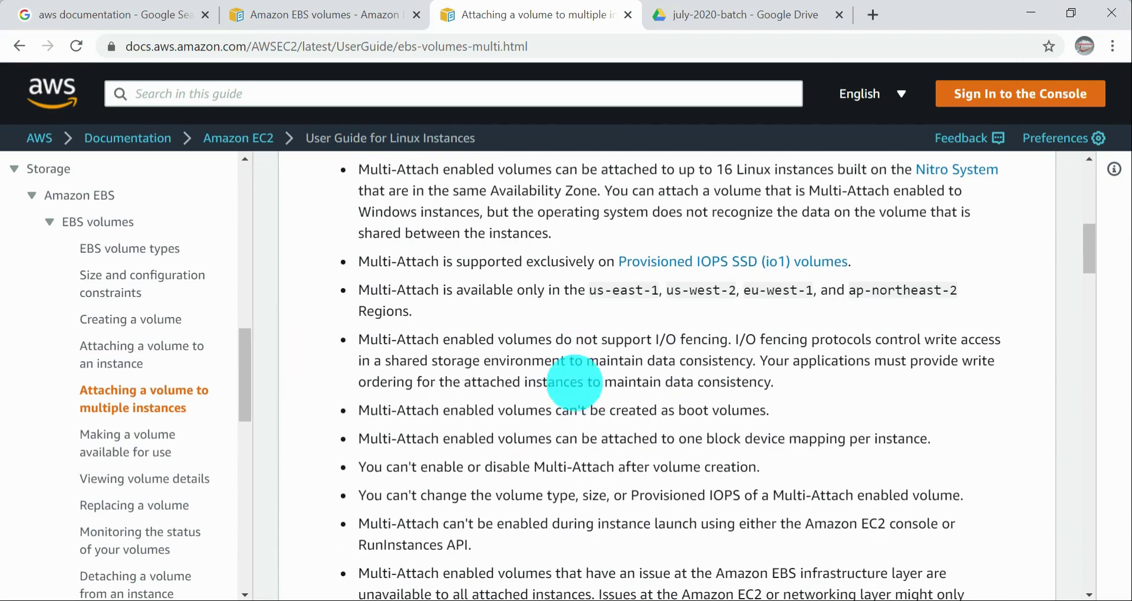
{"action": "scroll", "coordinate": [753, 387], "scroll_direction": "down", "scroll_amount": 5}
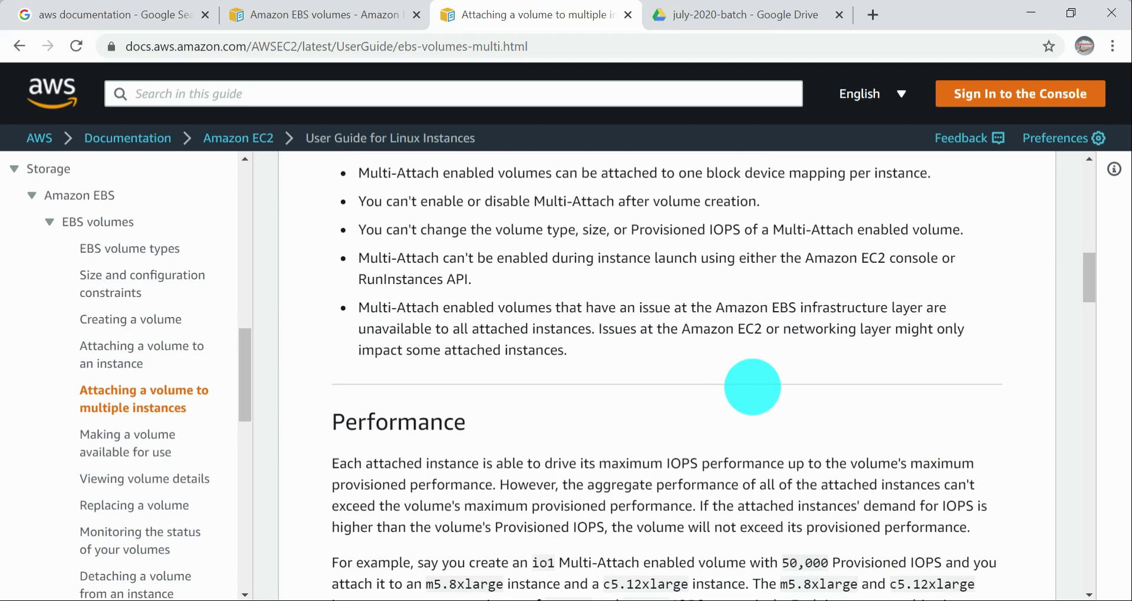
{"action": "scroll", "coordinate": [752, 388], "scroll_direction": "up", "scroll_amount": 3}
{"action": "scroll", "coordinate": [752, 387], "scroll_direction": "down", "scroll_amount": 7}
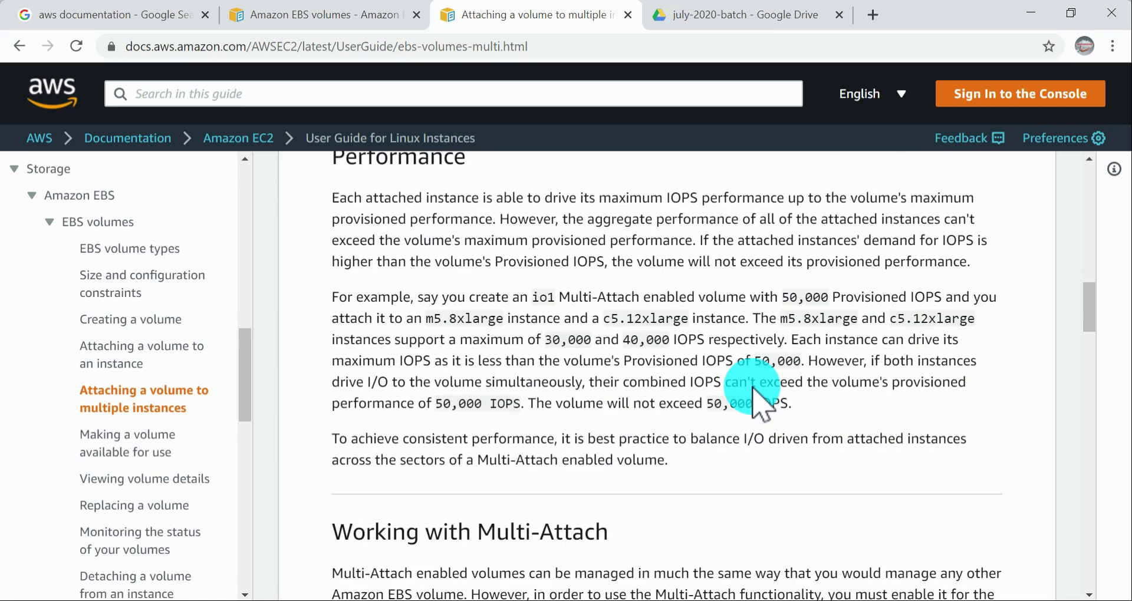
Step: Read the procedure for enabling Multi-Attach during volume creation, focusing on the volume type, Availability Zone and Multi-Attach settings
{"action": "scroll", "coordinate": [761, 407], "scroll_direction": "down", "scroll_amount": 12}
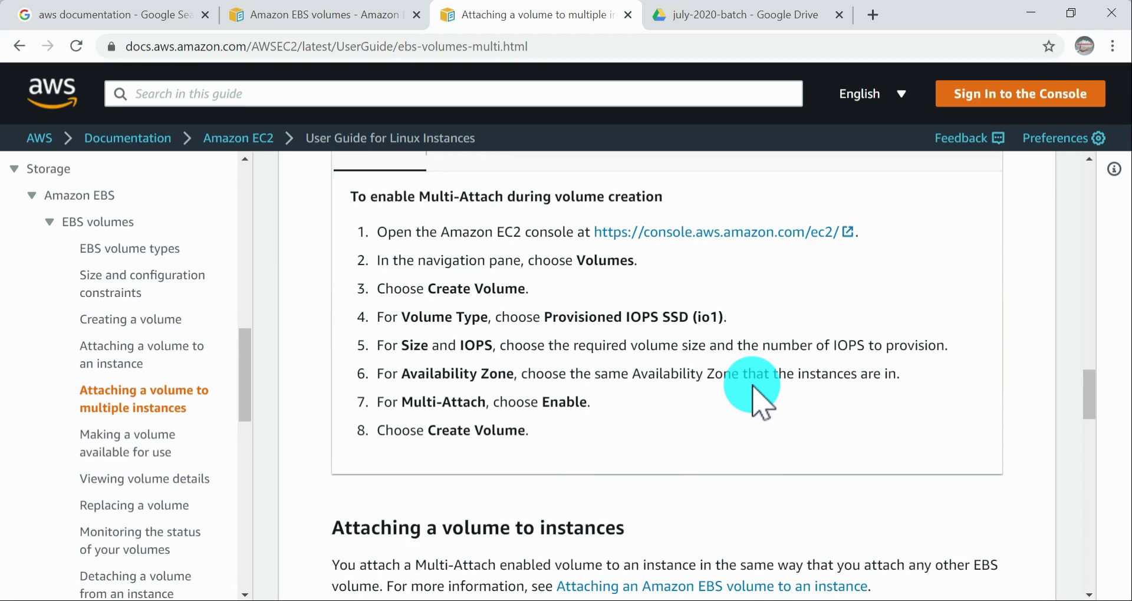
{"action": "left_click_drag", "start_coordinate": [399, 403], "coordinate": [285, 379]}
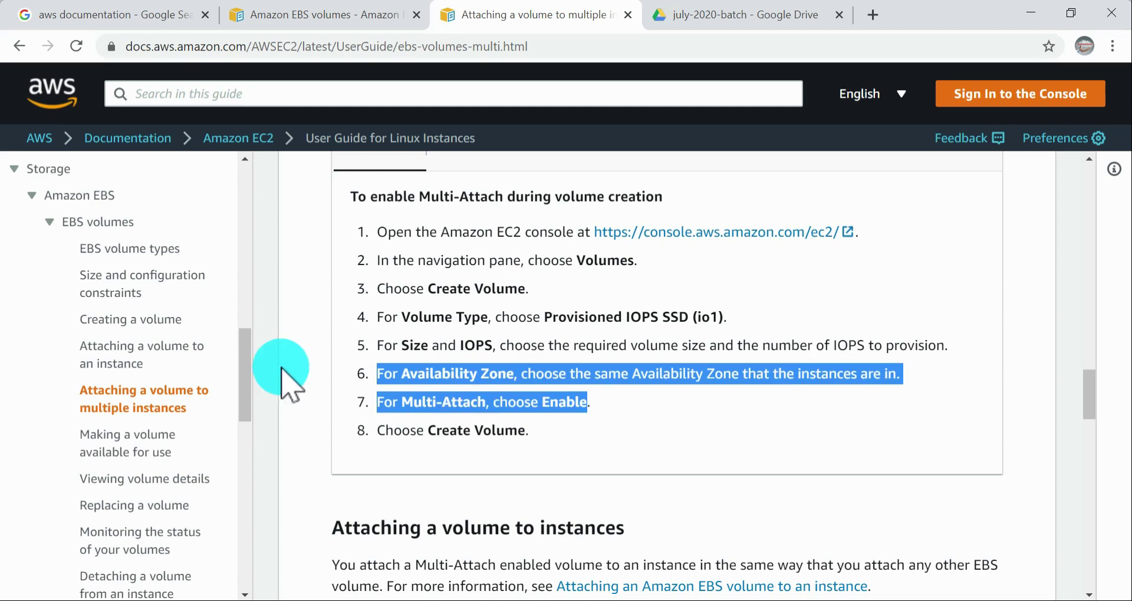
{"action": "left_click", "coordinate": [533, 427]}
{"action": "left_click_drag", "start_coordinate": [533, 427], "coordinate": [383, 317]}
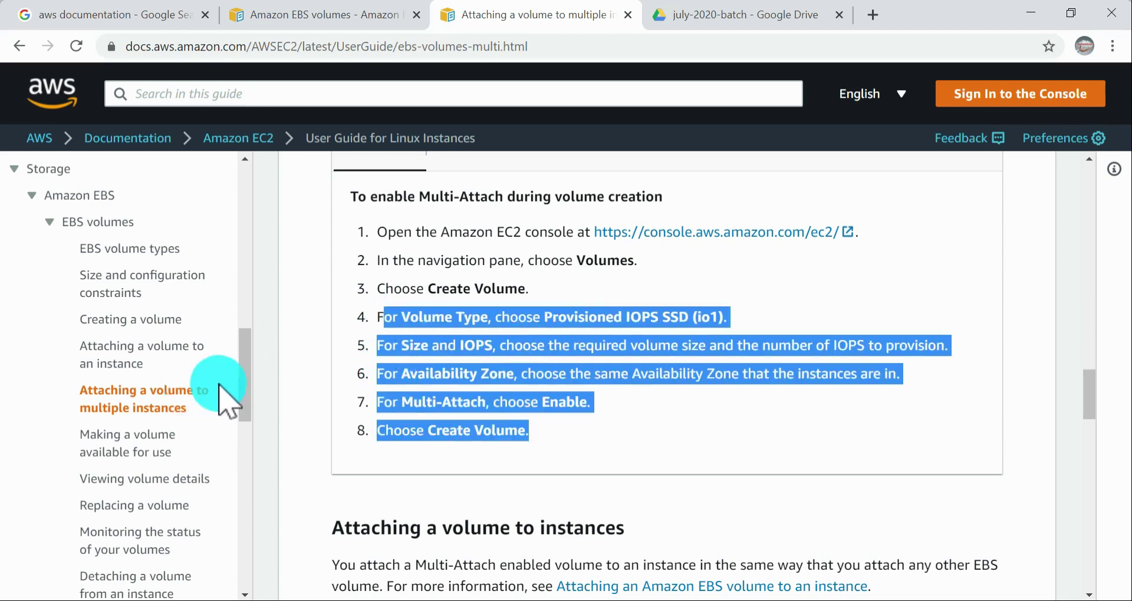
{"action": "left_click", "coordinate": [523, 399]}
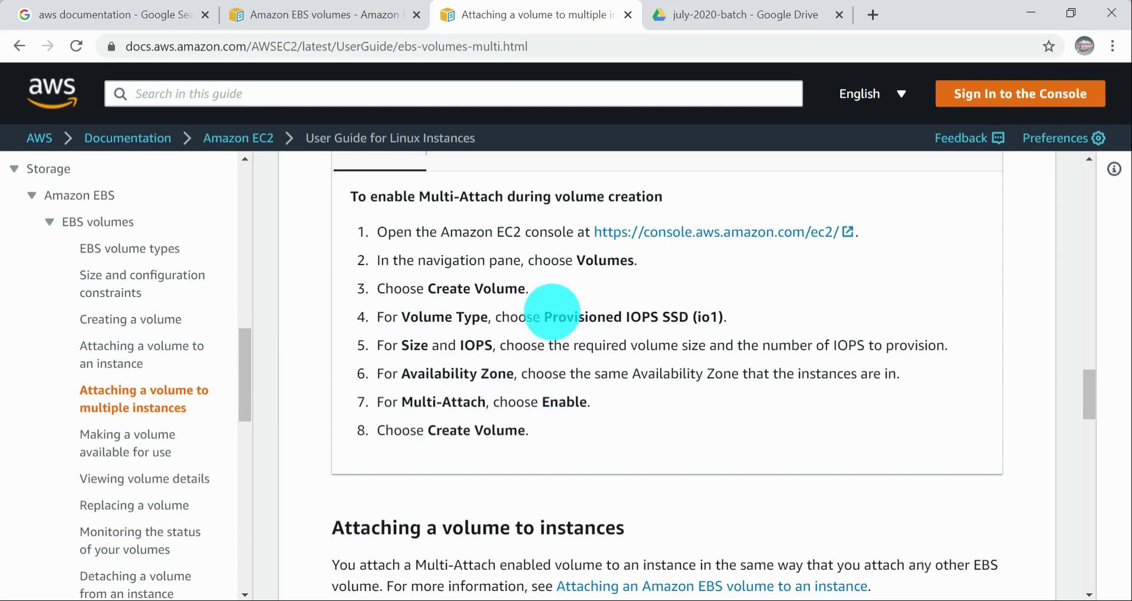
{"action": "left_click_drag", "start_coordinate": [552, 318], "coordinate": [726, 319]}
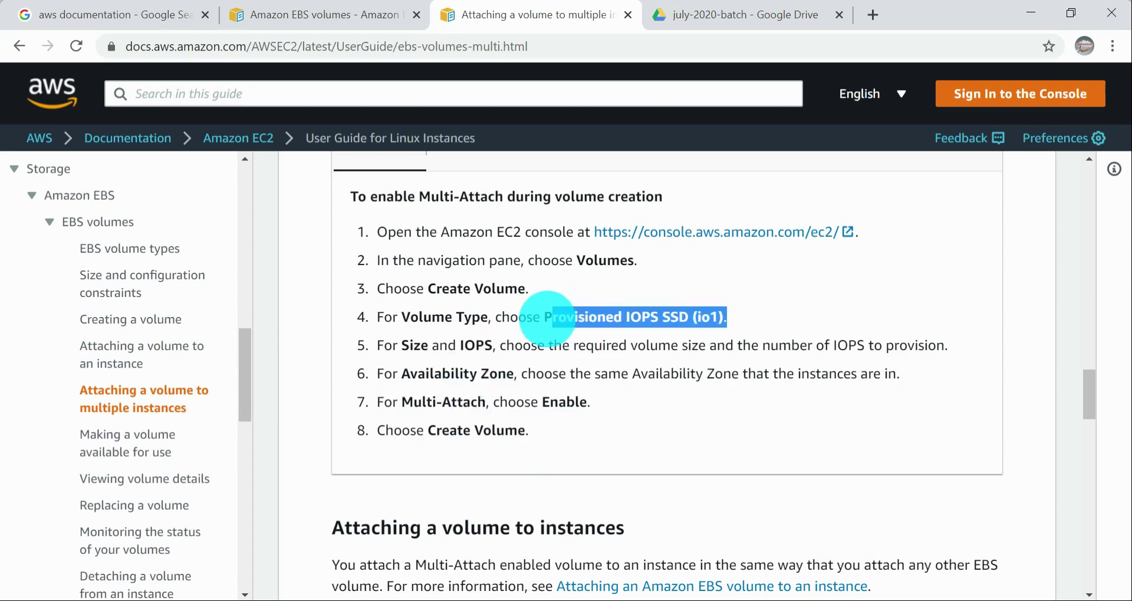
{"action": "left_click", "coordinate": [547, 319]}
{"action": "left_click_drag", "start_coordinate": [546, 320], "coordinate": [763, 320]}
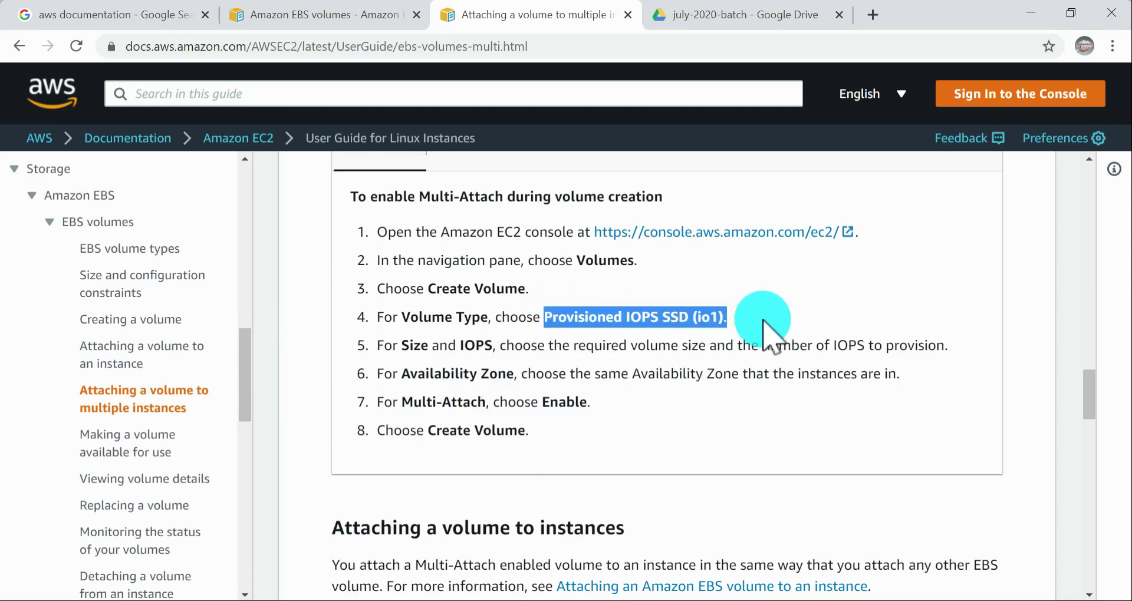
Step: Review the Provisioned IOPS SSD (io1), Create Volume and same Availability Zone instructions in the Multi-Attach creation procedure
{"action": "key", "text": "alt+Tab"}
{"action": "key", "text": "alt+Tab"}
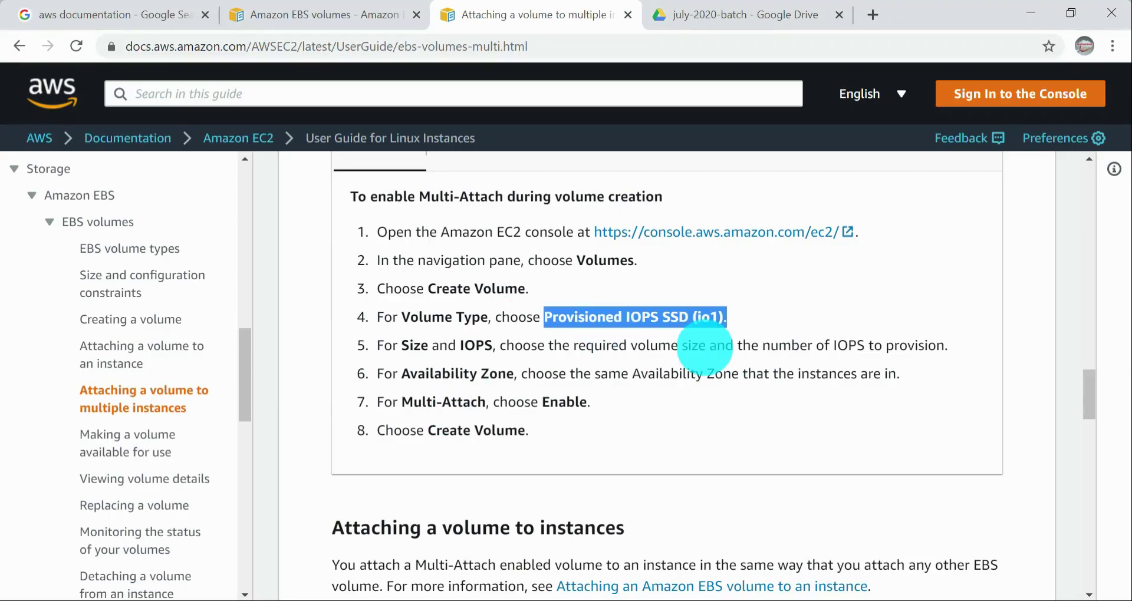
{"action": "left_click", "coordinate": [540, 319]}
{"action": "left_click_drag", "start_coordinate": [541, 319], "coordinate": [736, 321]}
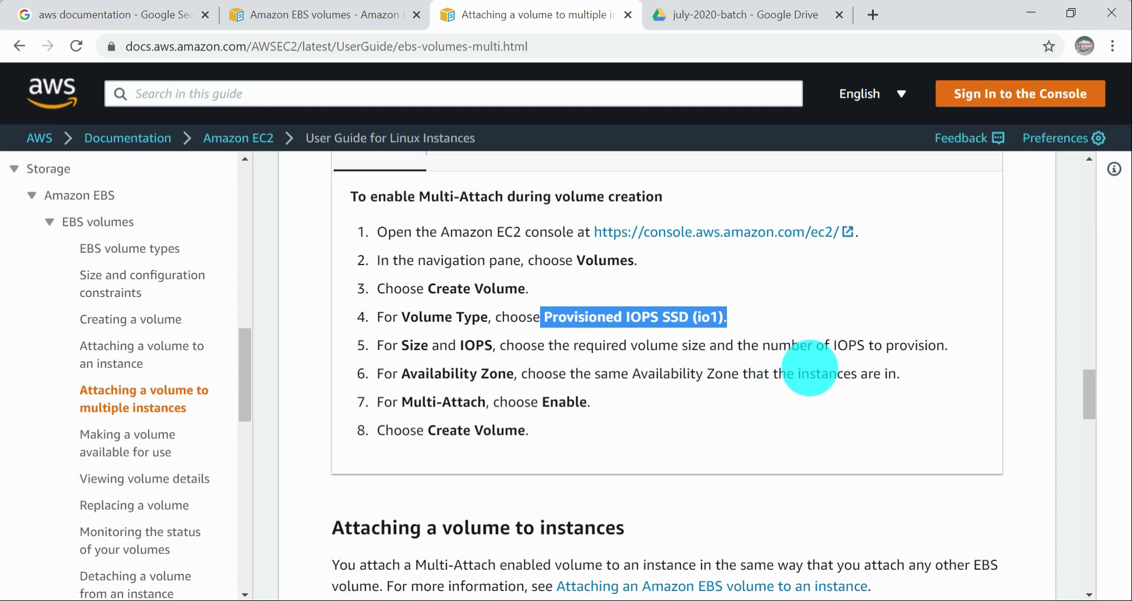
{"action": "triple_click", "coordinate": [466, 289]}
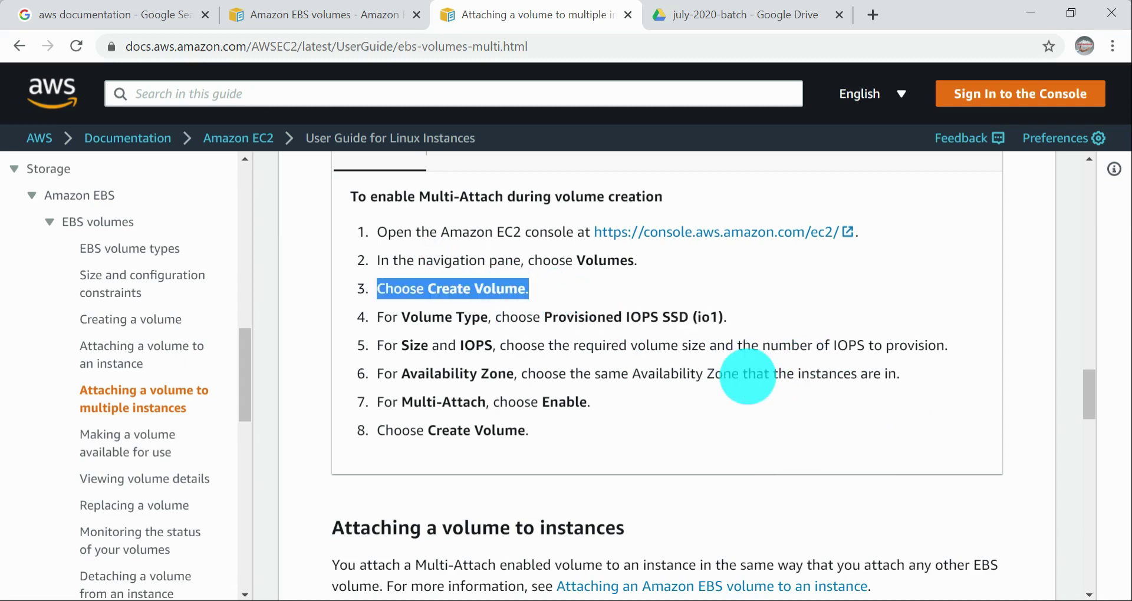
{"action": "left_click_drag", "start_coordinate": [602, 375], "coordinate": [741, 376]}
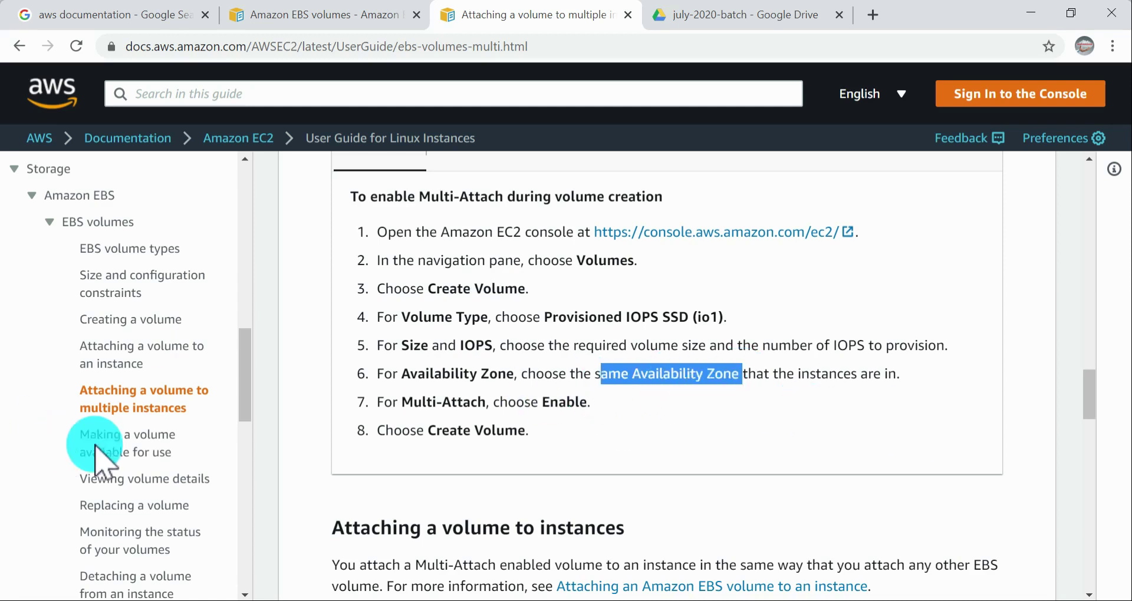
Step: Open the documentation page on making a volume available for use and find the lsblk step for formatting and mounting on Linux
{"action": "left_click", "coordinate": [149, 442]}
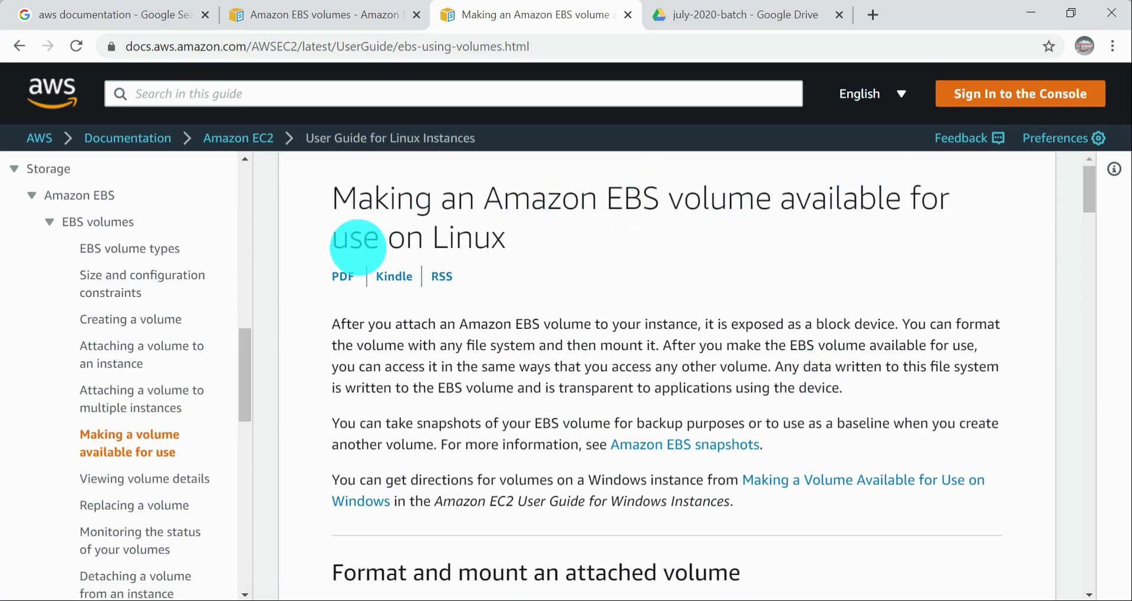
{"action": "left_click_drag", "start_coordinate": [504, 238], "coordinate": [334, 205]}
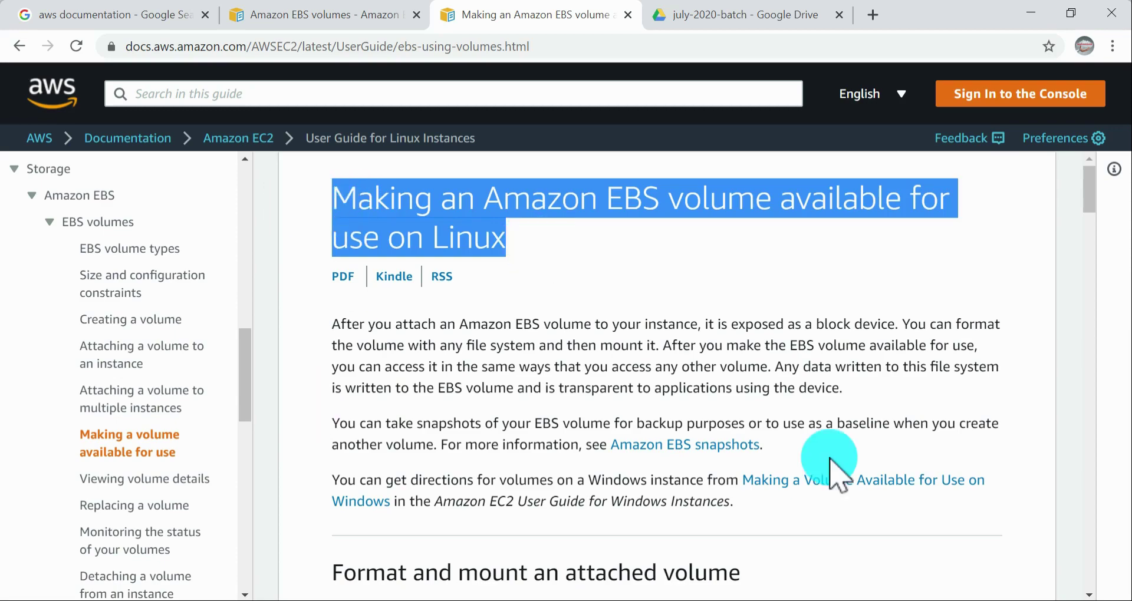
{"action": "key", "text": "alt+Tab"}
{"action": "key", "text": "alt+Tab"}
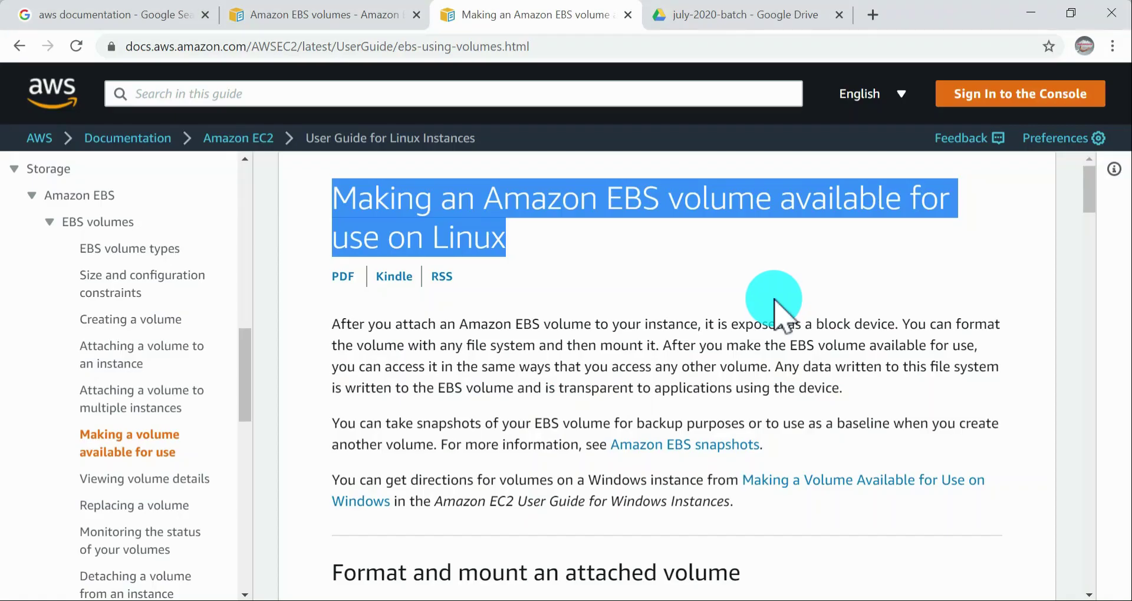
{"action": "key", "text": "alt+Tab"}
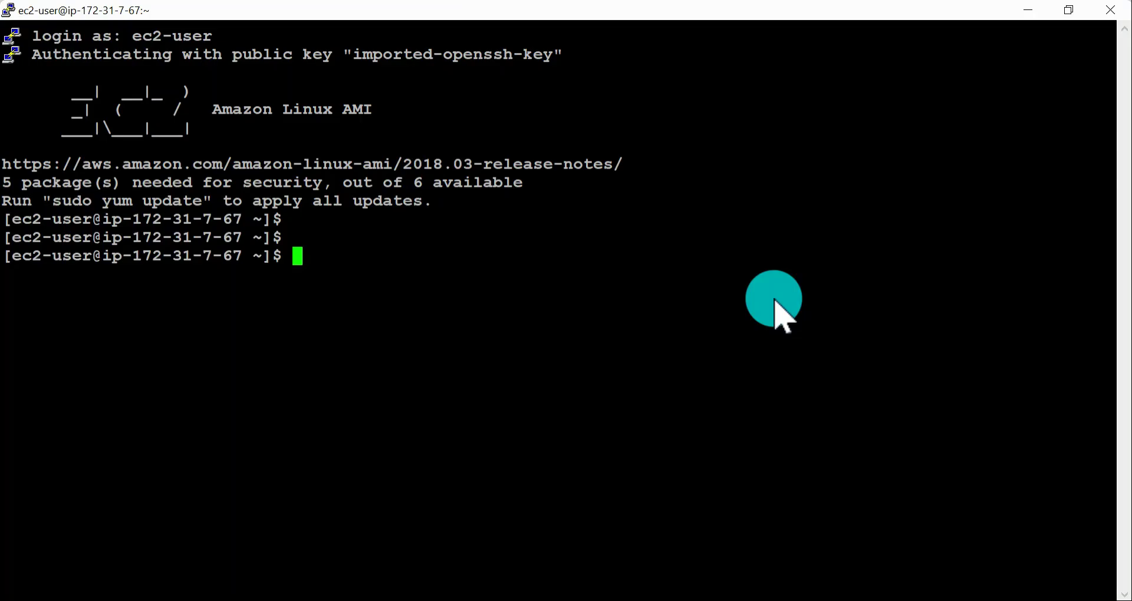
{"action": "key", "text": "alt+Tab"}
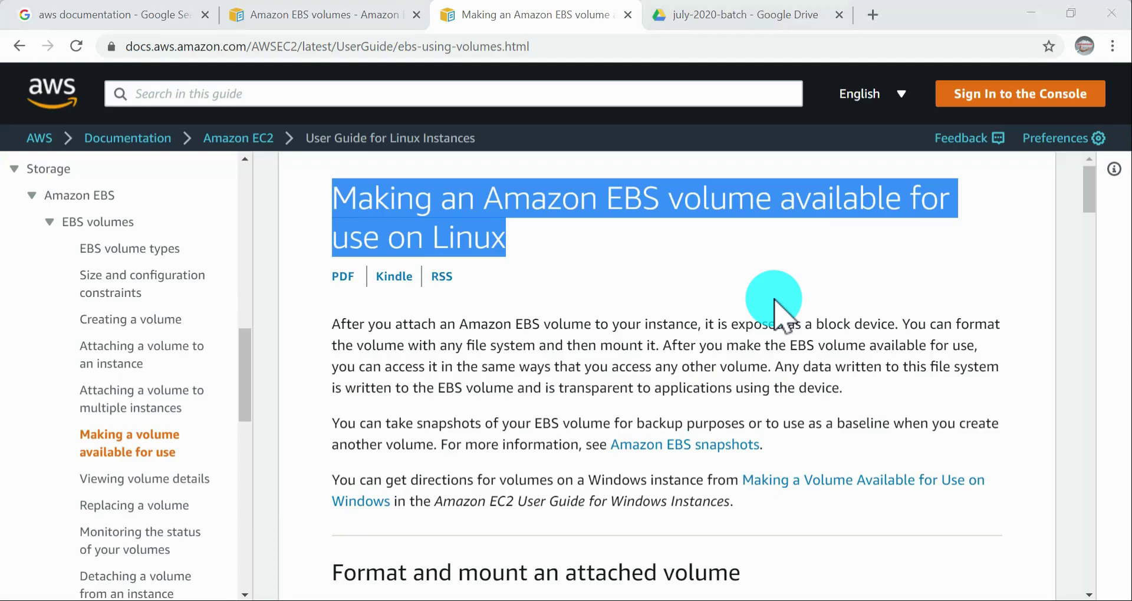
{"action": "scroll", "coordinate": [776, 303], "scroll_direction": "down", "scroll_amount": 5}
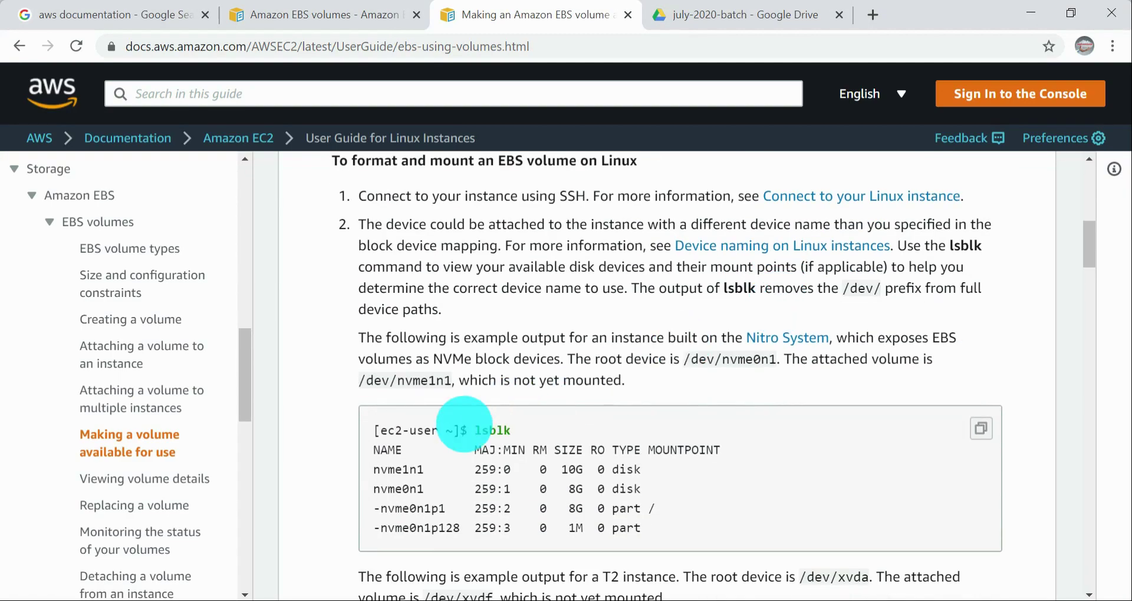
Step: Switch to the PuTTY session, list the block devices with lsblk, and examine the entry for the attached xvdf disk
{"action": "key", "text": "alt+Tab"}
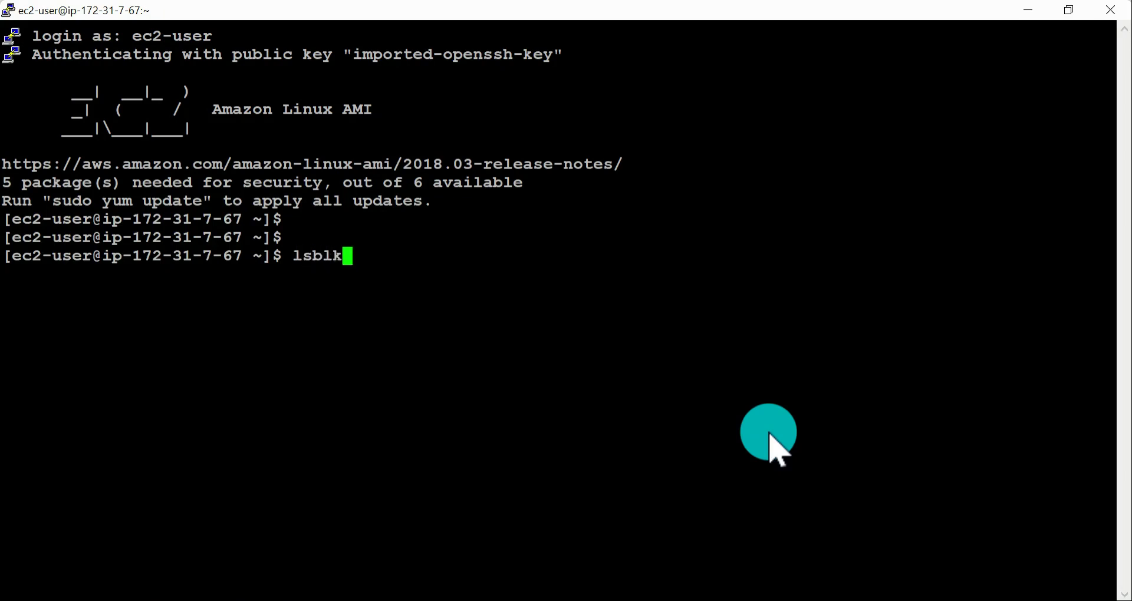
{"action": "key", "text": "Return"}
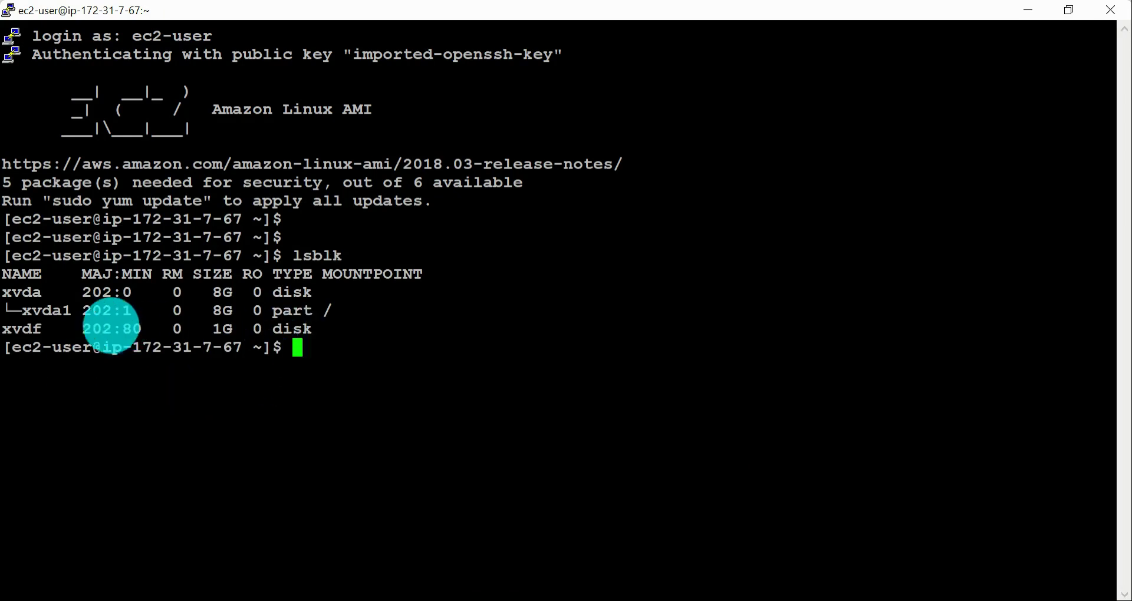
{"action": "left_click_drag", "start_coordinate": [239, 335], "coordinate": [3, 328]}
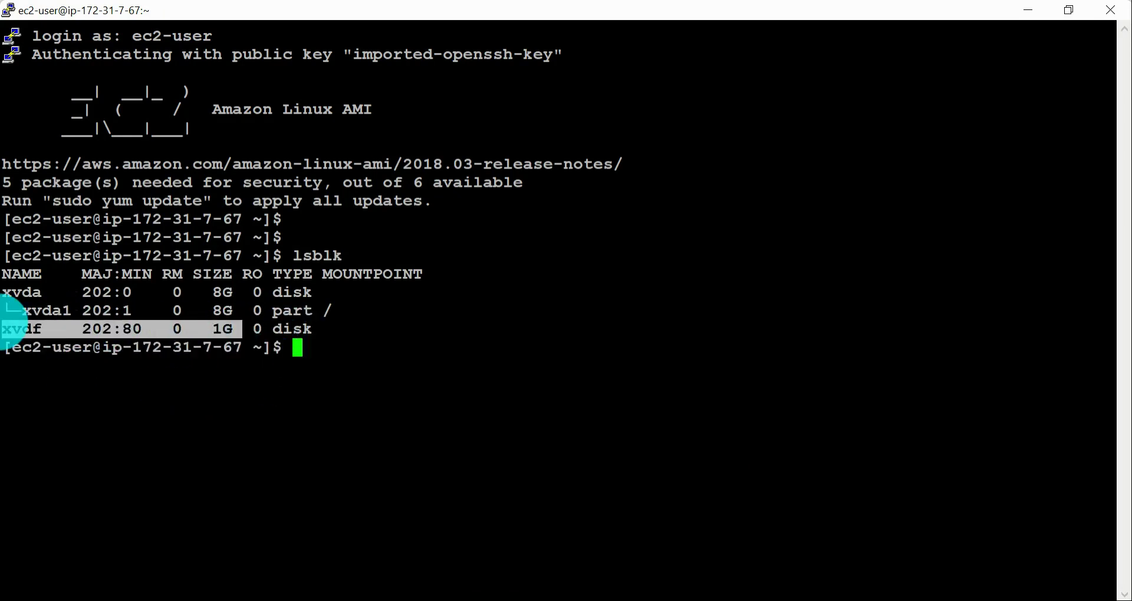
{"action": "left_click", "coordinate": [338, 328]}
{"action": "left_click_drag", "start_coordinate": [339, 329], "coordinate": [18, 336]}
{"action": "left_click", "coordinate": [342, 378]}
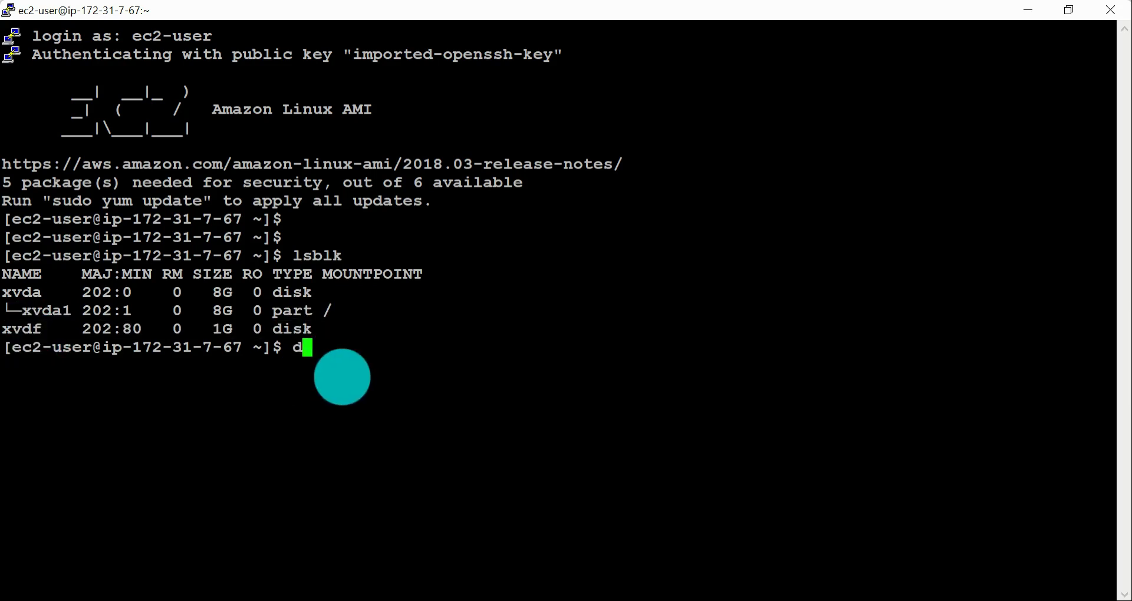
Step: Run df -h to list the mounted file systems and examine the size and mount point of /dev/xvda1
{"action": "key", "text": "Return"}
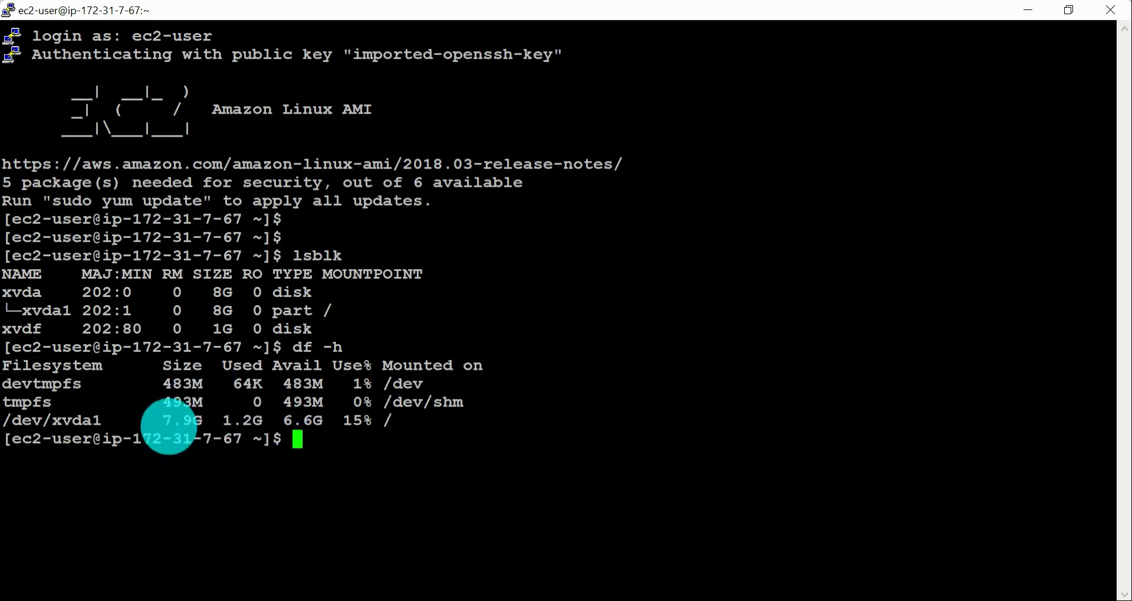
{"action": "left_click_drag", "start_coordinate": [396, 434], "coordinate": [244, 428]}
{"action": "left_click_drag", "start_coordinate": [134, 420], "coordinate": [213, 420]}
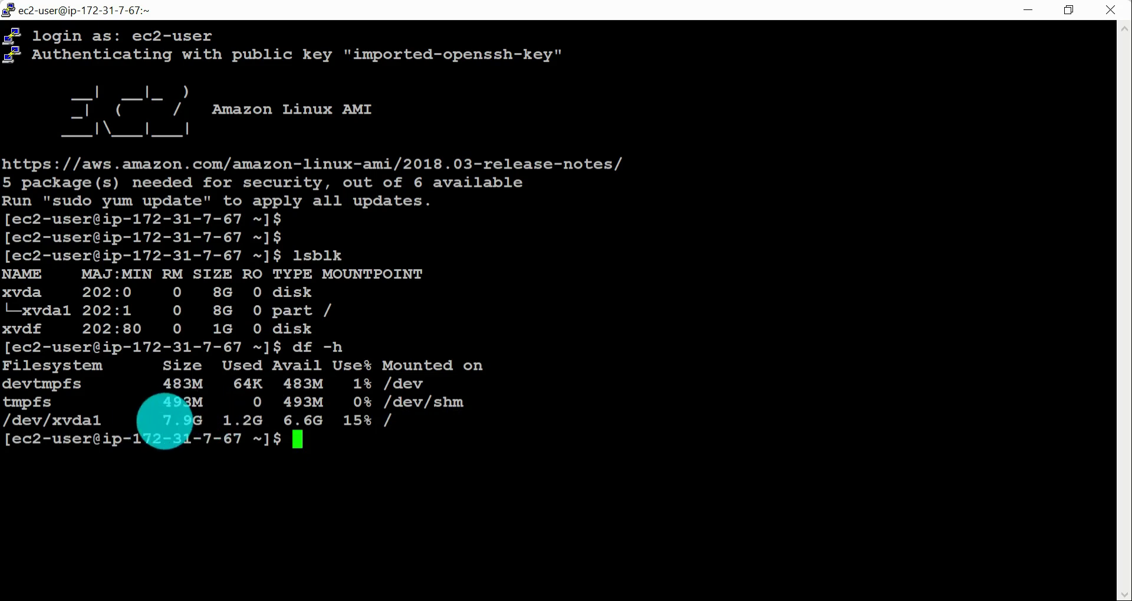
{"action": "left_click_drag", "start_coordinate": [159, 420], "coordinate": [222, 424]}
{"action": "left_click_drag", "start_coordinate": [154, 387], "coordinate": [490, 410]}
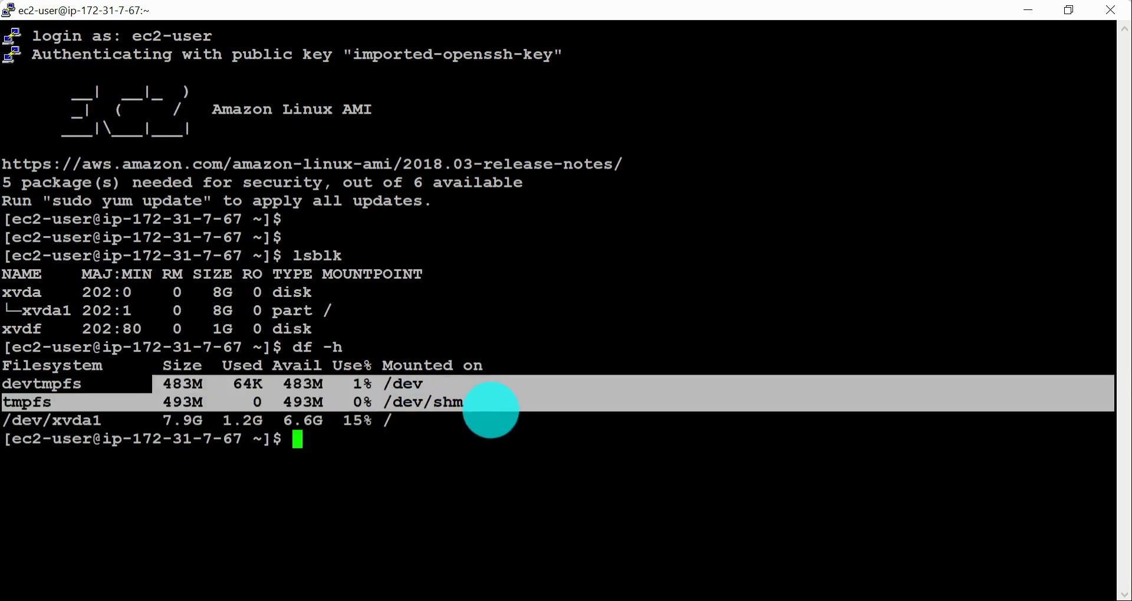
{"action": "left_click", "coordinate": [457, 415]}
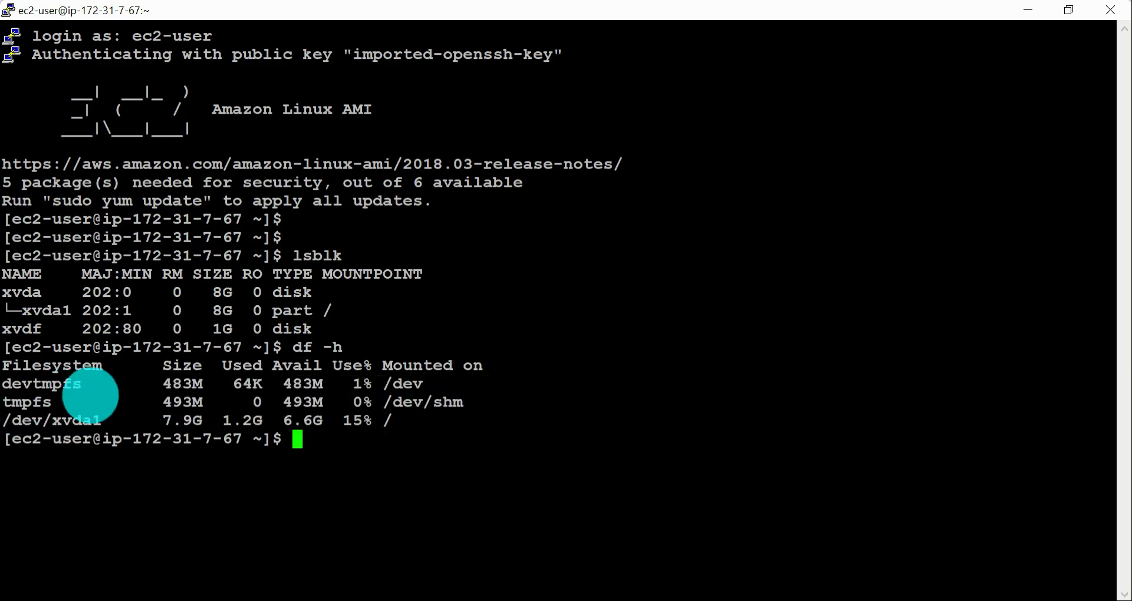
{"action": "left_click_drag", "start_coordinate": [157, 420], "coordinate": [407, 422]}
{"action": "left_click_drag", "start_coordinate": [148, 421], "coordinate": [222, 420]}
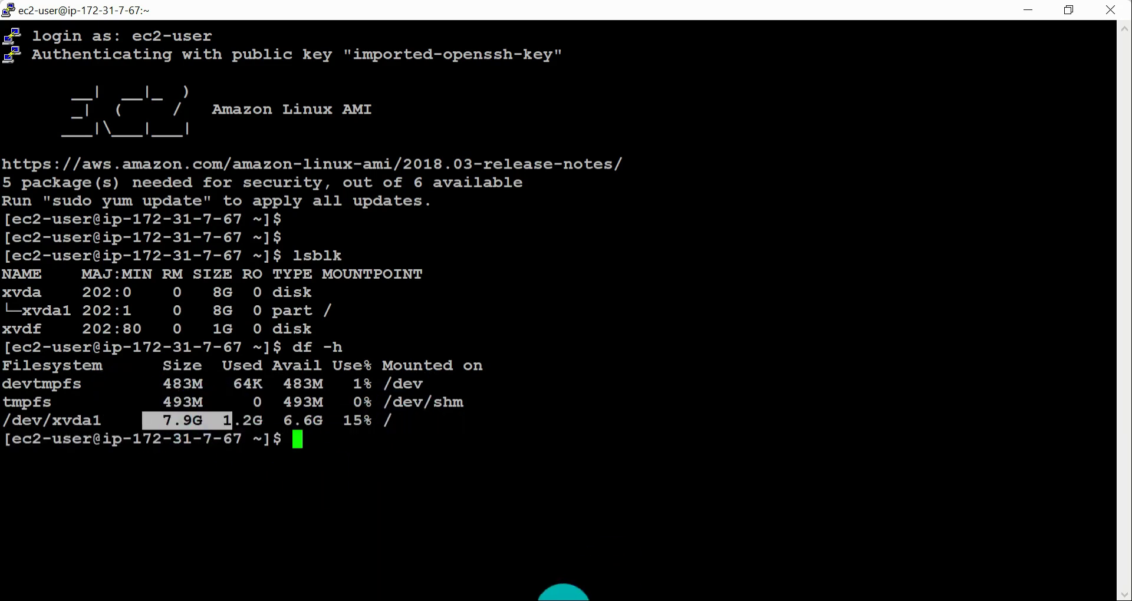
{"action": "left_click", "coordinate": [179, 413]}
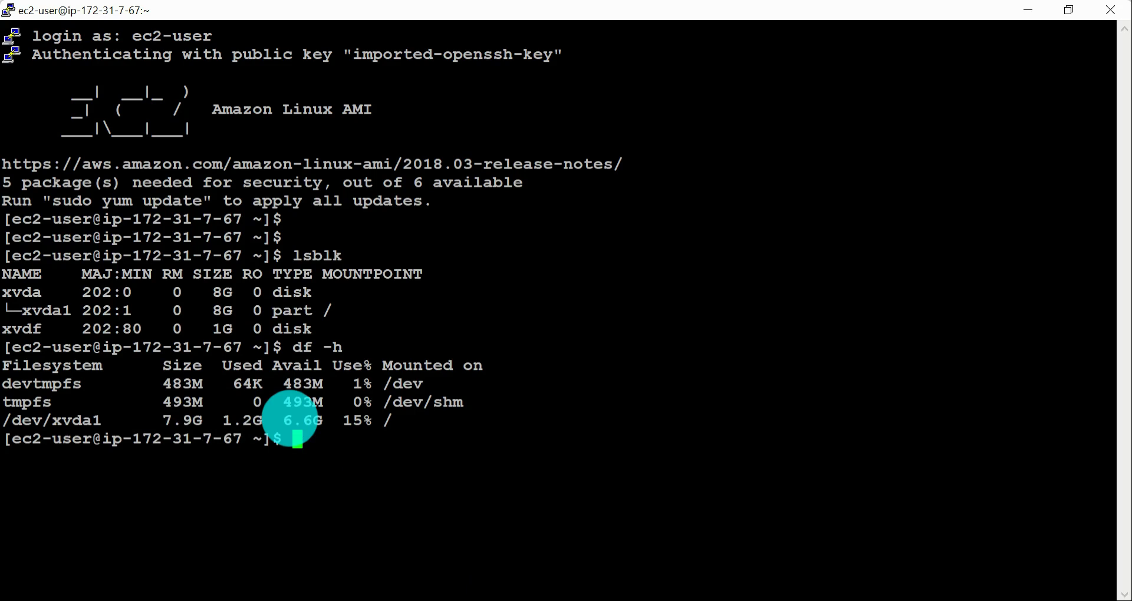
Step: Compare the devtmpfs, tmpfs and root entries in the df -h output with the xvdf disk in the lsblk output
{"action": "left_click_drag", "start_coordinate": [17, 384], "coordinate": [499, 403]}
{"action": "left_click", "coordinate": [267, 432]}
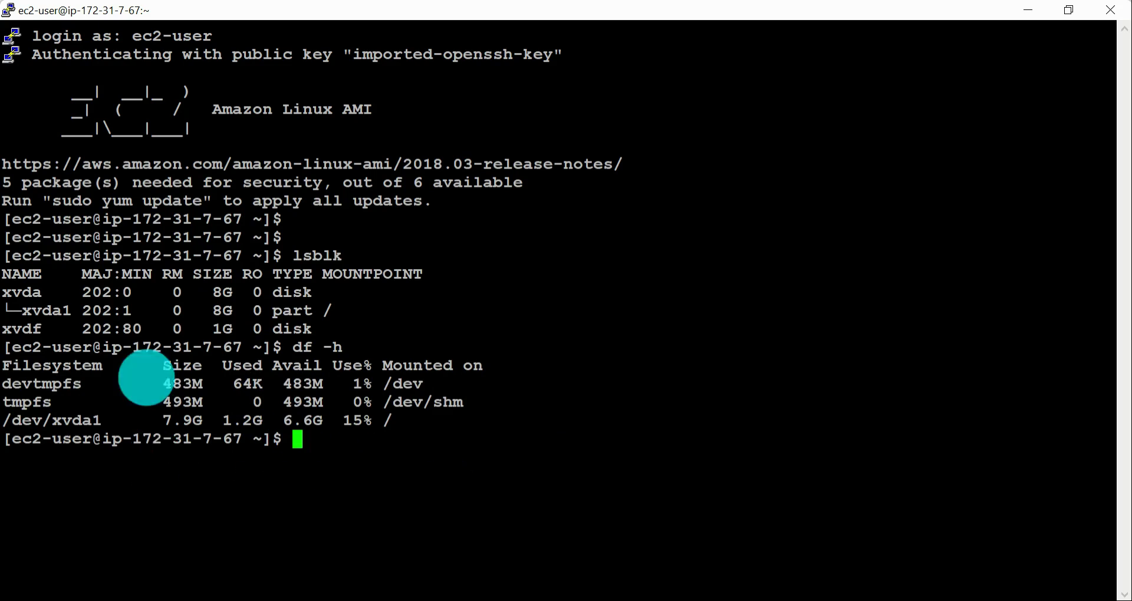
{"action": "left_click_drag", "start_coordinate": [12, 383], "coordinate": [576, 404]}
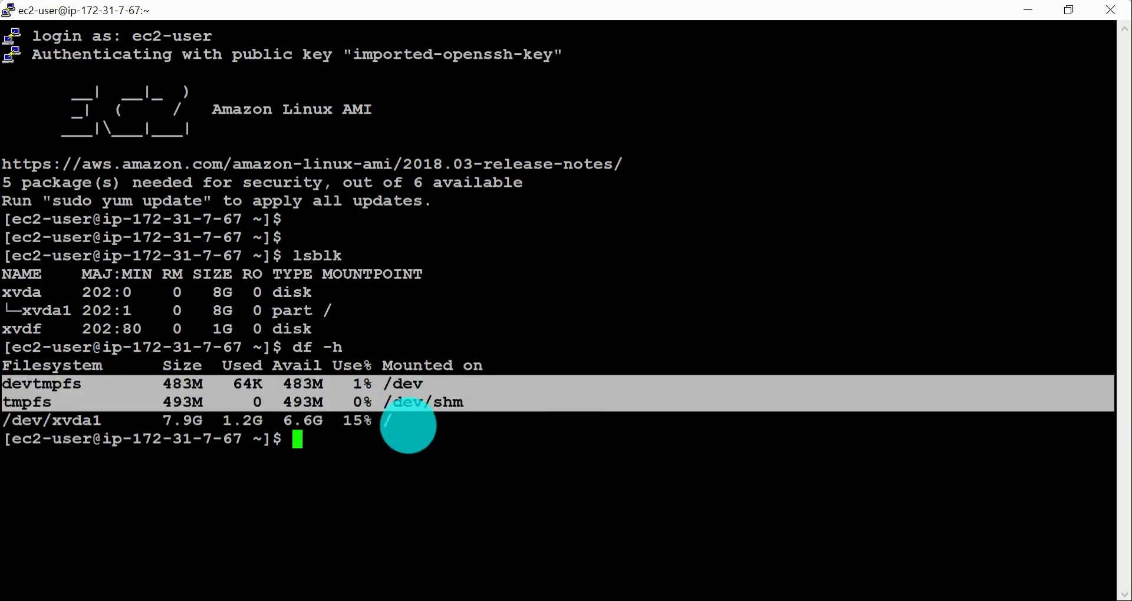
{"action": "left_click", "coordinate": [323, 451]}
{"action": "left_click_drag", "start_coordinate": [33, 383], "coordinate": [501, 407]}
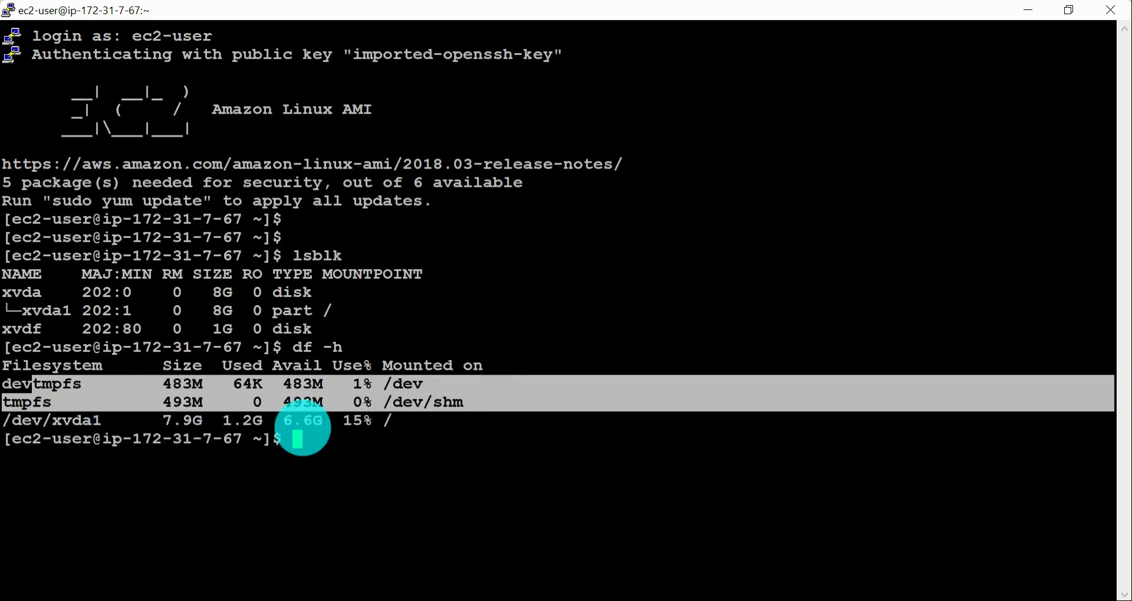
{"action": "left_click_drag", "start_coordinate": [202, 420], "coordinate": [549, 454]}
{"action": "left_click_drag", "start_coordinate": [11, 328], "coordinate": [455, 330]}
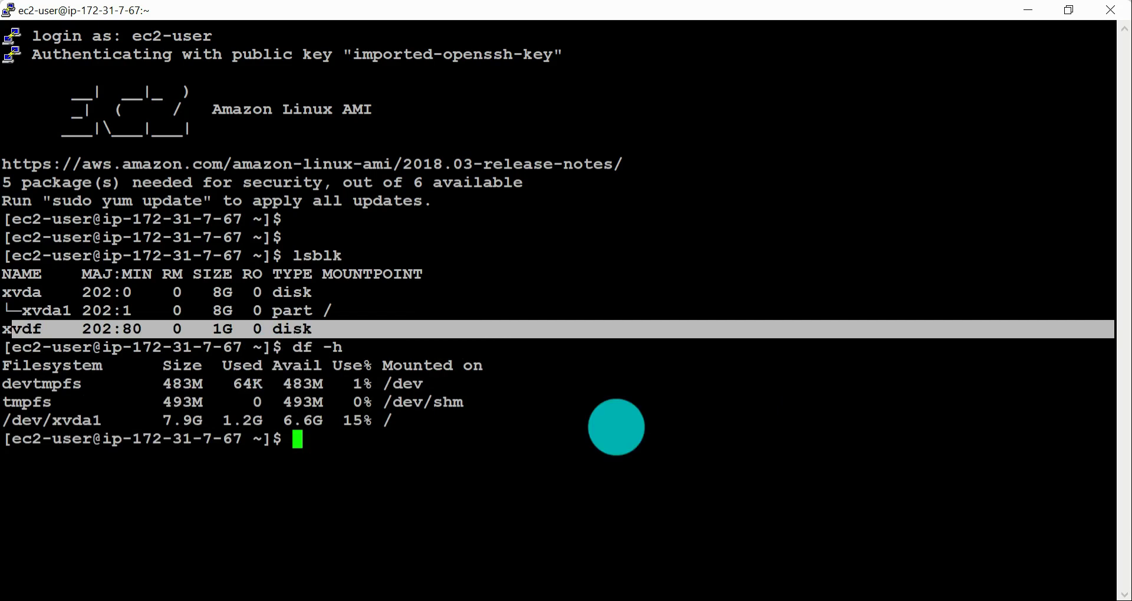
{"action": "left_click", "coordinate": [616, 426]}
{"action": "left_click_drag", "start_coordinate": [212, 328], "coordinate": [401, 332]}
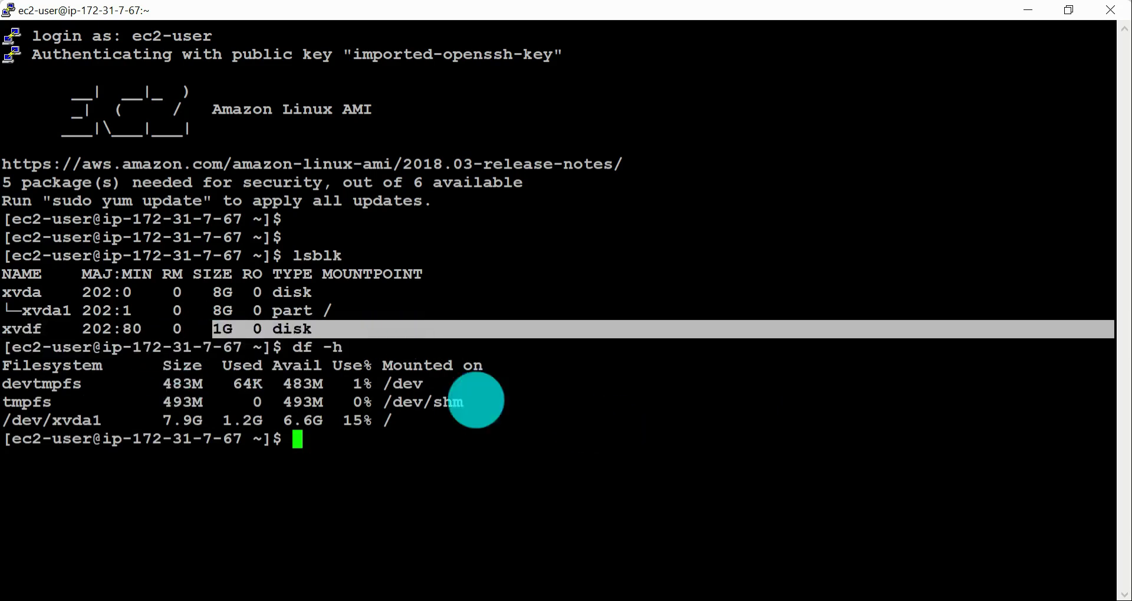
{"action": "left_click", "coordinate": [439, 477]}
Step: Return to the AWS documentation in Chrome and read the SSH connection and lsblk steps for formatting and mounting an EBS volume
{"action": "key", "text": "alt+Tab"}
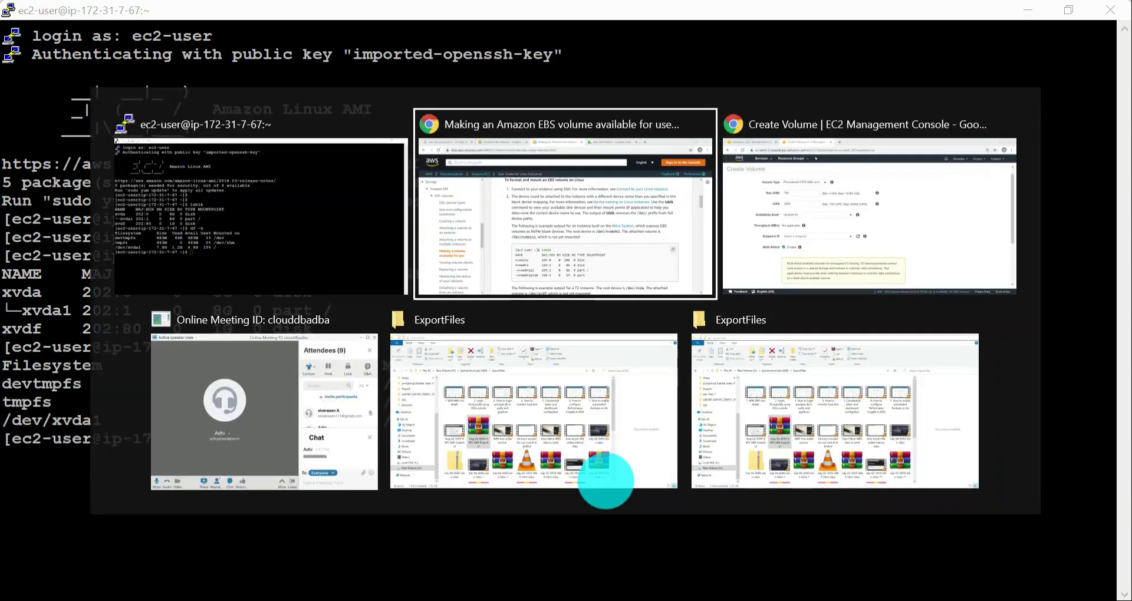
{"action": "scroll", "coordinate": [859, 460], "scroll_direction": "down", "scroll_amount": 3}
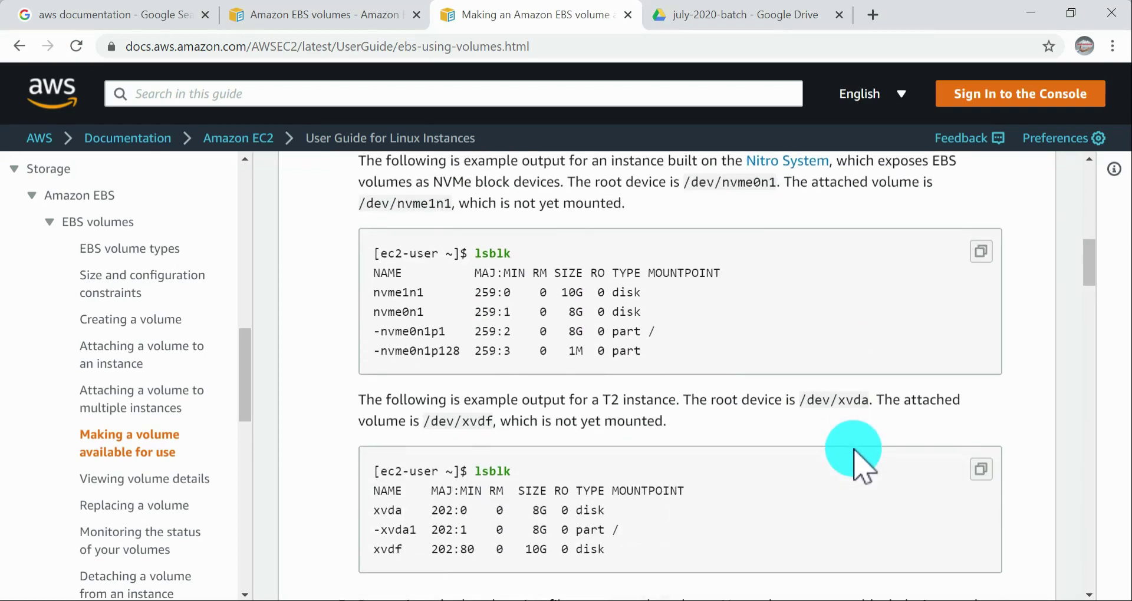
{"action": "scroll", "coordinate": [859, 460], "scroll_direction": "up", "scroll_amount": 5}
{"action": "left_click_drag", "start_coordinate": [360, 285], "coordinate": [956, 412]}
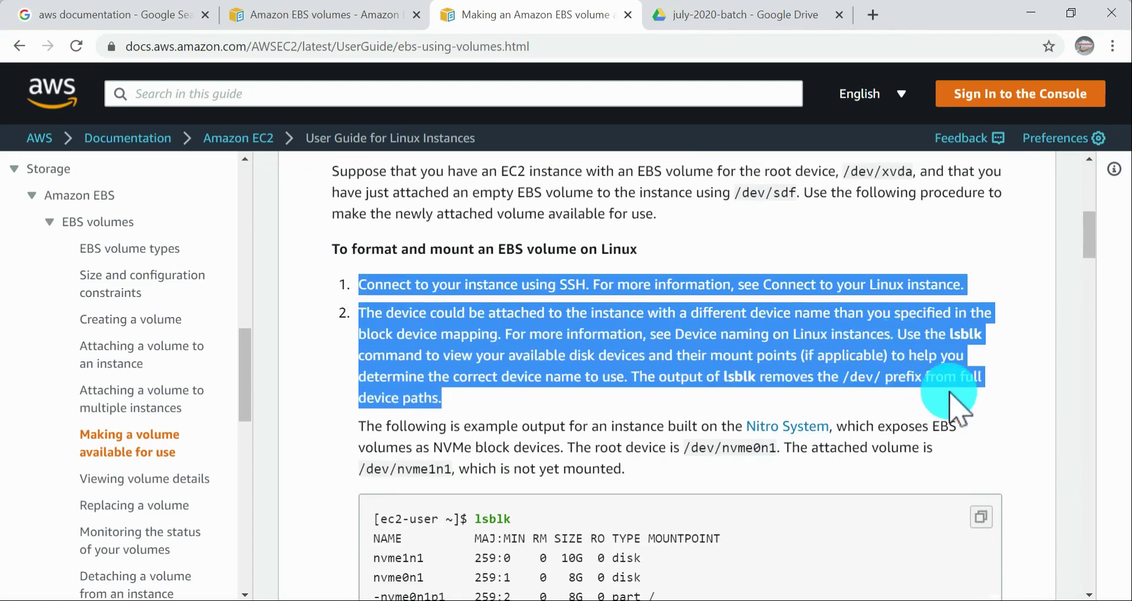
{"action": "left_click", "coordinate": [1014, 390]}
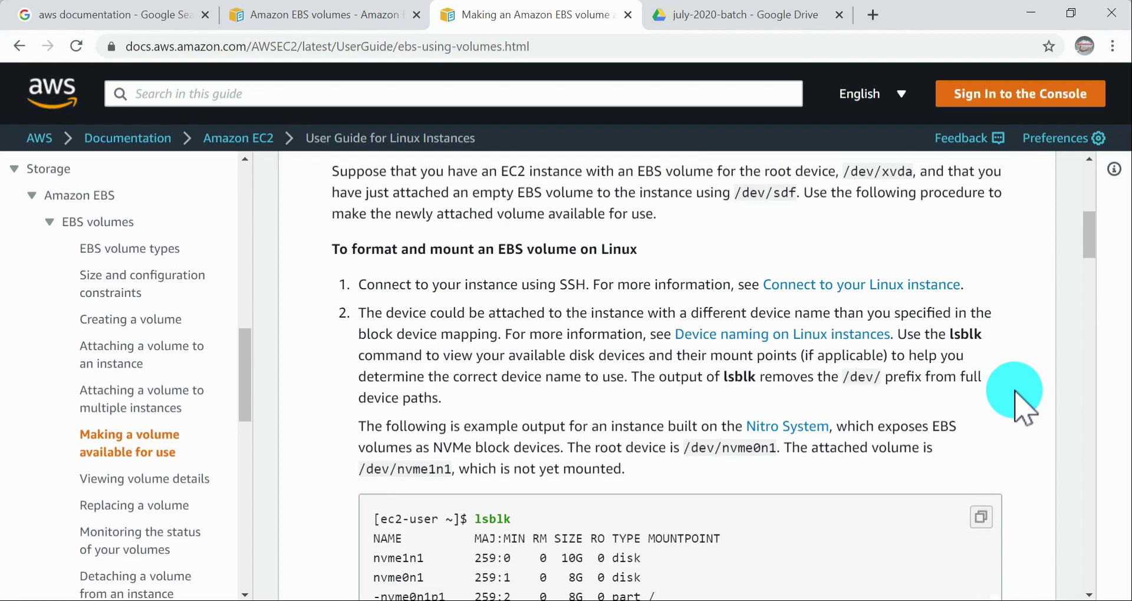
{"action": "scroll", "coordinate": [947, 374], "scroll_direction": "down", "scroll_amount": 3}
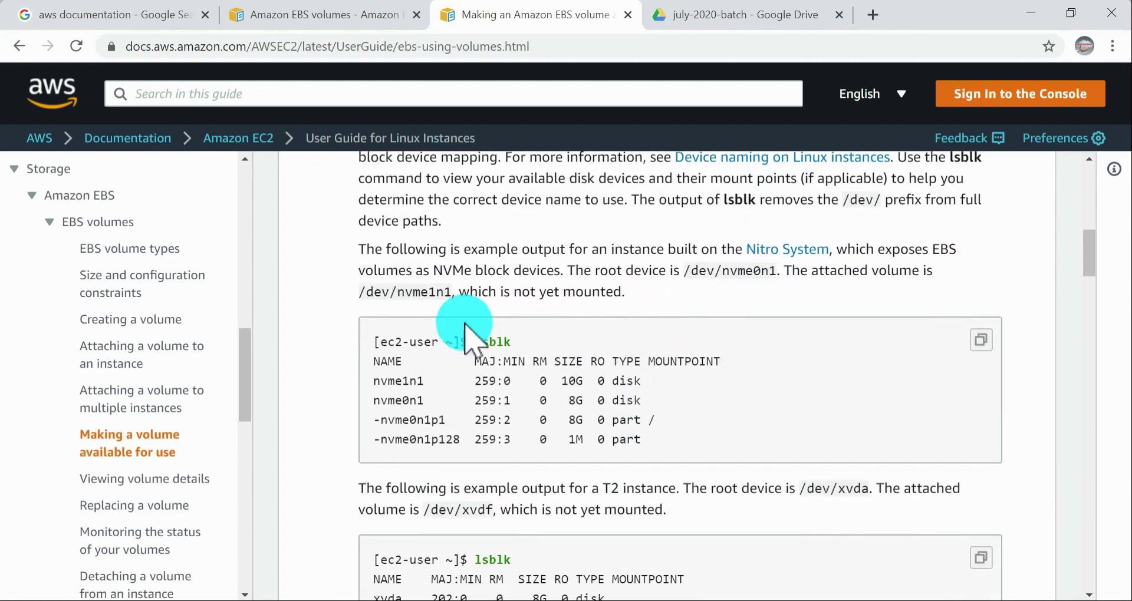
{"action": "double_click", "coordinate": [479, 342]}
{"action": "scroll", "coordinate": [576, 346], "scroll_direction": "down", "scroll_amount": 3}
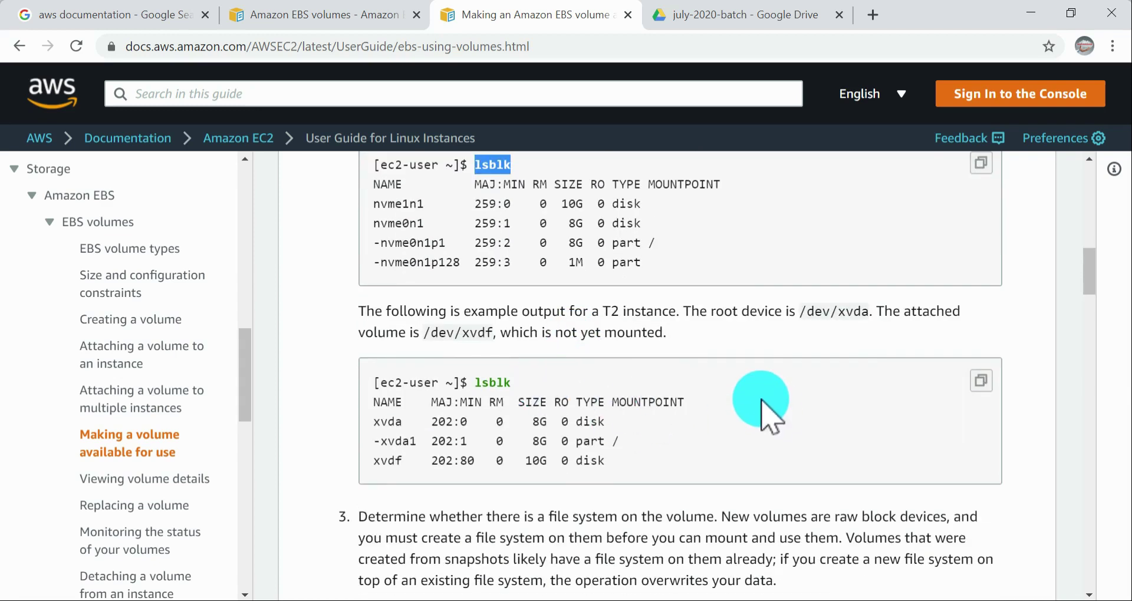
Step: Compare the example lsblk outputs for Nitro and T2 instances, and return to the introduction of Format and mount an attached volume
{"action": "scroll", "coordinate": [681, 368], "scroll_direction": "up", "scroll_amount": 3}
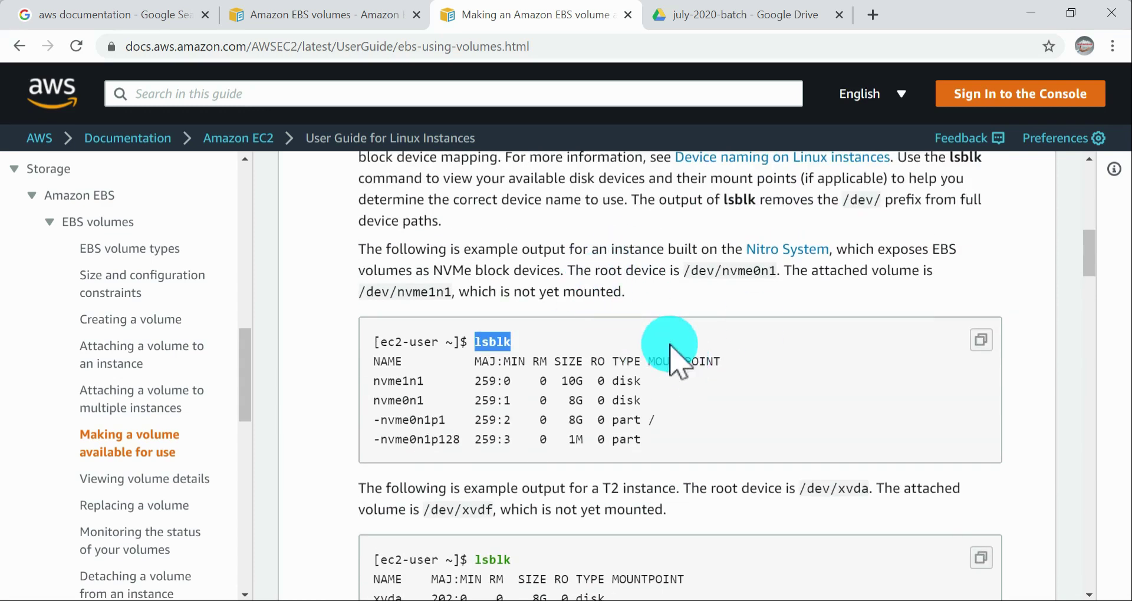
{"action": "scroll", "coordinate": [671, 353], "scroll_direction": "up", "scroll_amount": 3}
{"action": "scroll", "coordinate": [672, 357], "scroll_direction": "down", "scroll_amount": 6}
{"action": "left_click_drag", "start_coordinate": [584, 311], "coordinate": [631, 417]}
{"action": "left_click", "coordinate": [665, 407]}
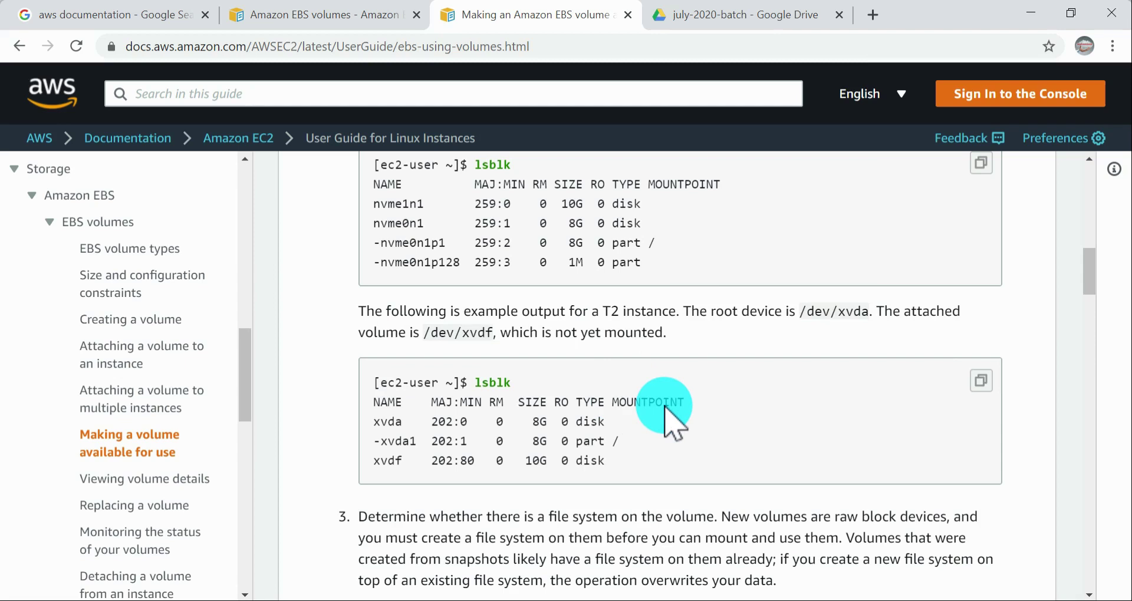
{"action": "scroll", "coordinate": [665, 413], "scroll_direction": "up", "scroll_amount": 3}
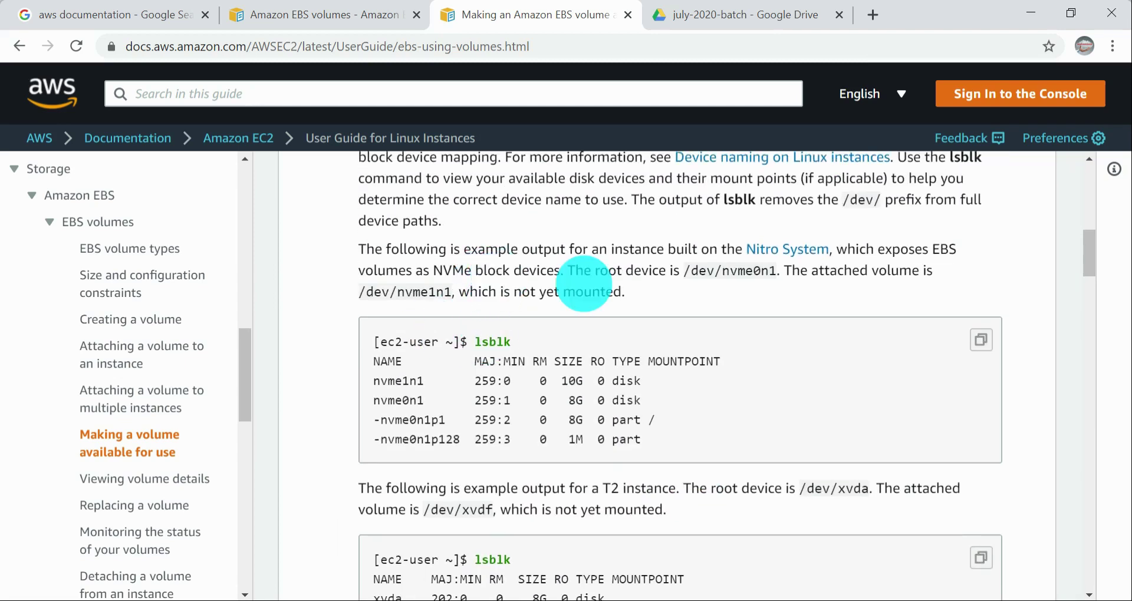
{"action": "scroll", "coordinate": [590, 289], "scroll_direction": "up", "scroll_amount": 5}
{"action": "scroll", "coordinate": [590, 293], "scroll_direction": "up", "scroll_amount": 1}
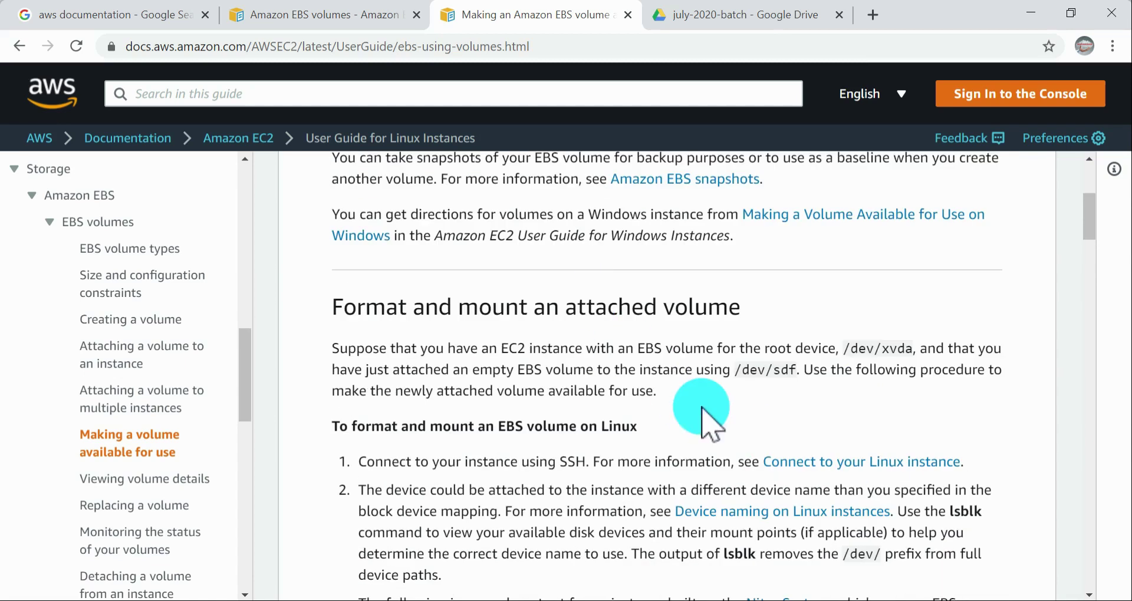
Step: Compare the T2 instance lsblk example in the AWS documentation with the lsblk output in the PuTTY terminal
{"action": "scroll", "coordinate": [705, 412], "scroll_direction": "down", "scroll_amount": 6}
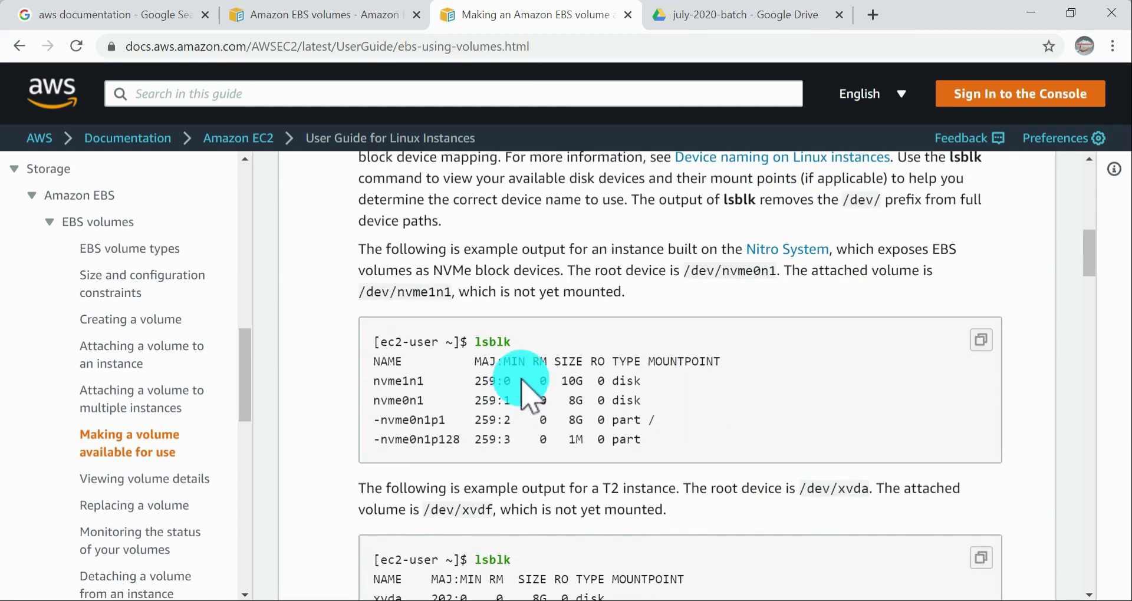
{"action": "scroll", "coordinate": [530, 383], "scroll_direction": "down", "scroll_amount": 4}
{"action": "left_click_drag", "start_coordinate": [489, 314], "coordinate": [615, 338]}
{"action": "left_click_drag", "start_coordinate": [354, 295], "coordinate": [638, 373]}
{"action": "key", "text": "alt+Tab"}
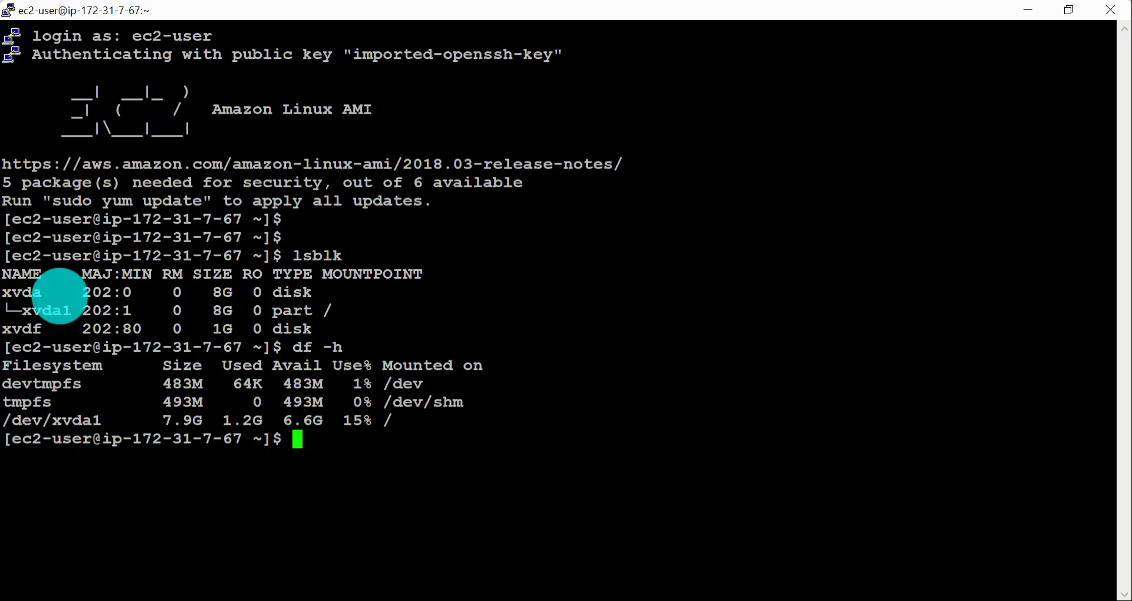
{"action": "left_click_drag", "start_coordinate": [7, 277], "coordinate": [368, 334]}
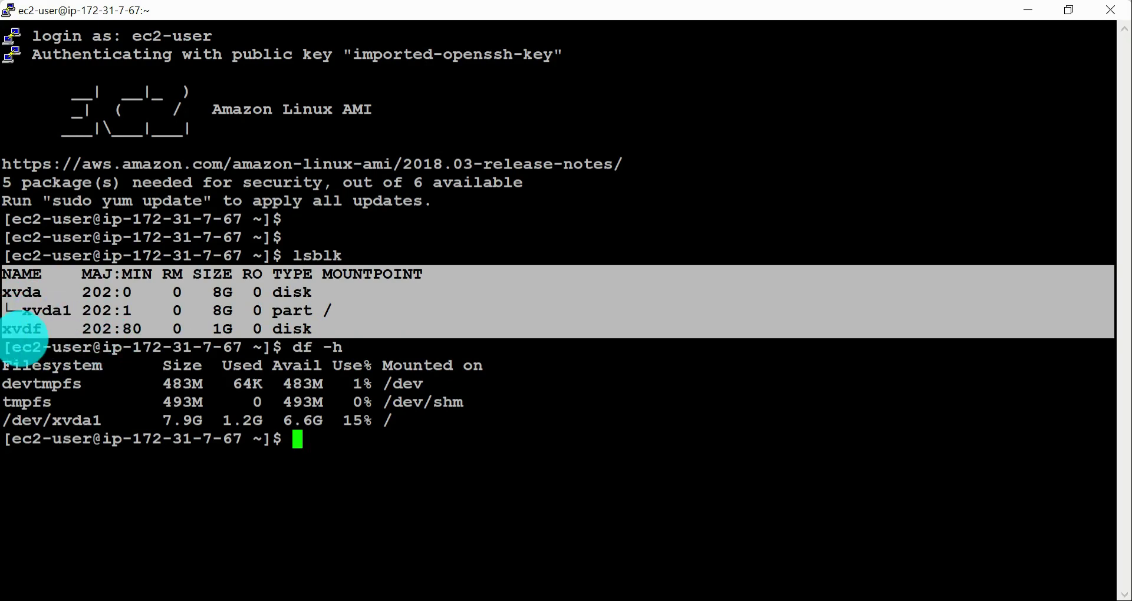
{"action": "key", "text": "alt+Tab"}
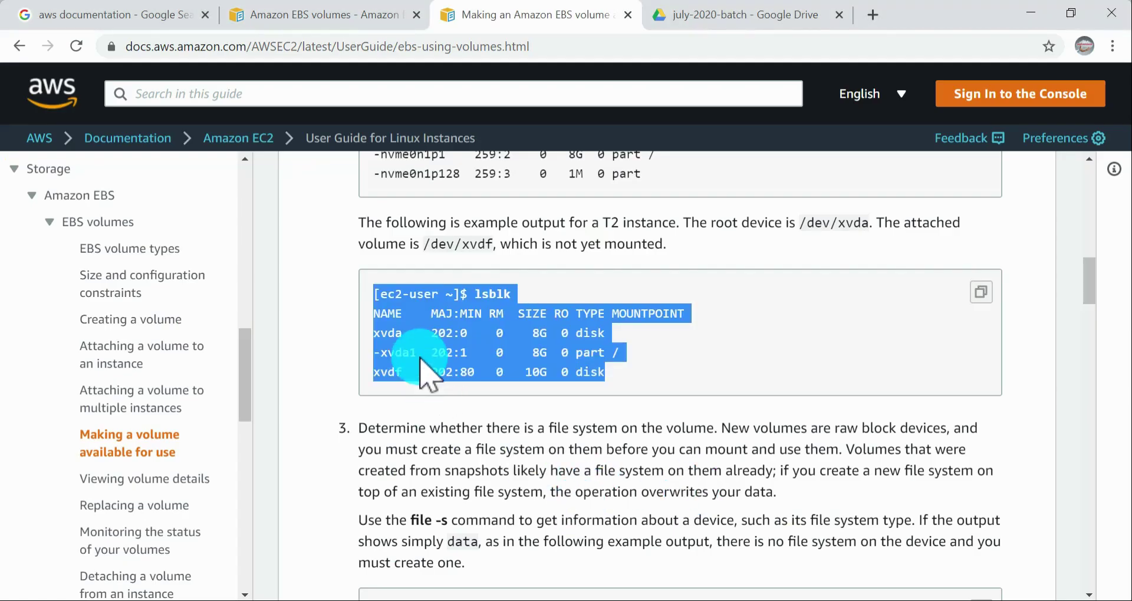
{"action": "left_click", "coordinate": [392, 357]}
{"action": "left_click_drag", "start_coordinate": [380, 294], "coordinate": [665, 376]}
{"action": "left_click", "coordinate": [664, 375]}
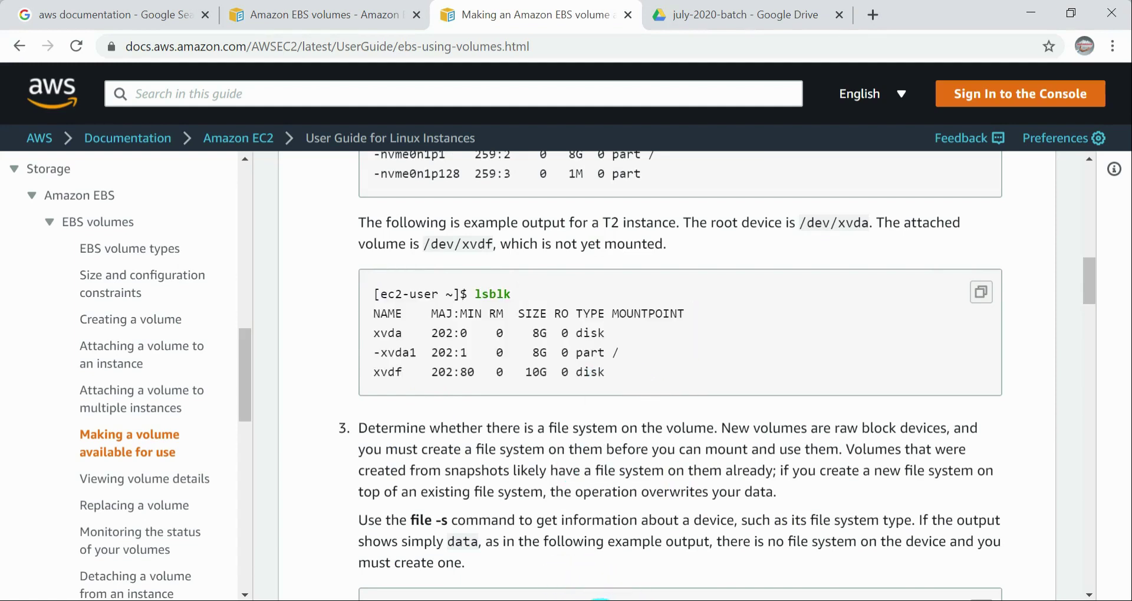
Step: Switch to the EC2 console window in Chrome and cancel the open volume creation form
{"action": "key", "text": "alt+Tab"}
{"action": "left_click", "coordinate": [468, 598]}
{"action": "left_click", "coordinate": [597, 575]}
{"action": "scroll", "coordinate": [1097, 266], "scroll_direction": "down", "scroll_amount": 5}
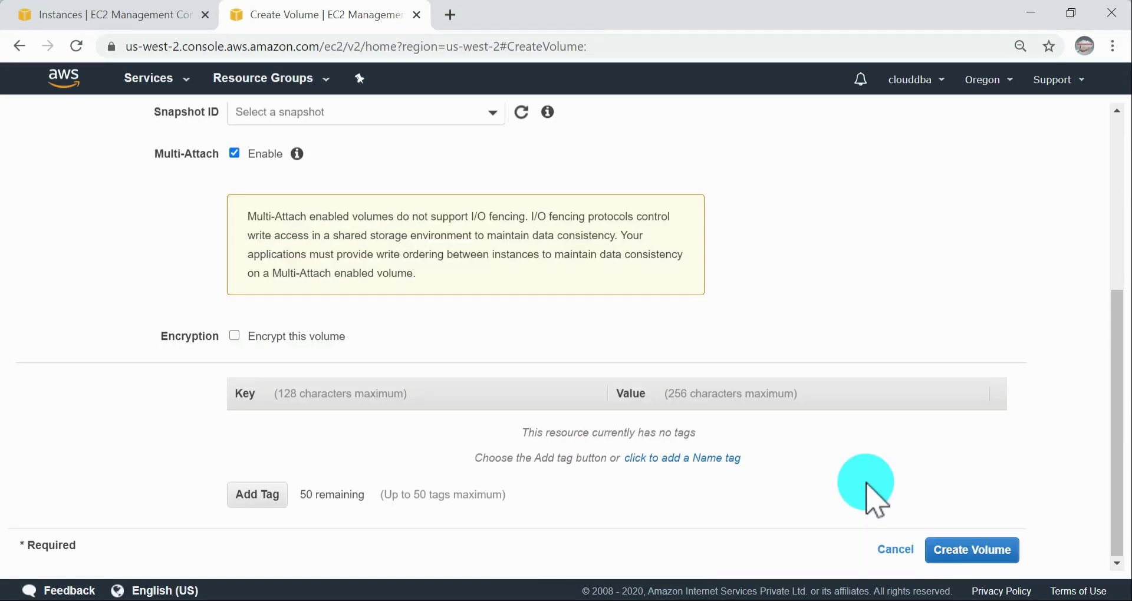
{"action": "left_click", "coordinate": [884, 550]}
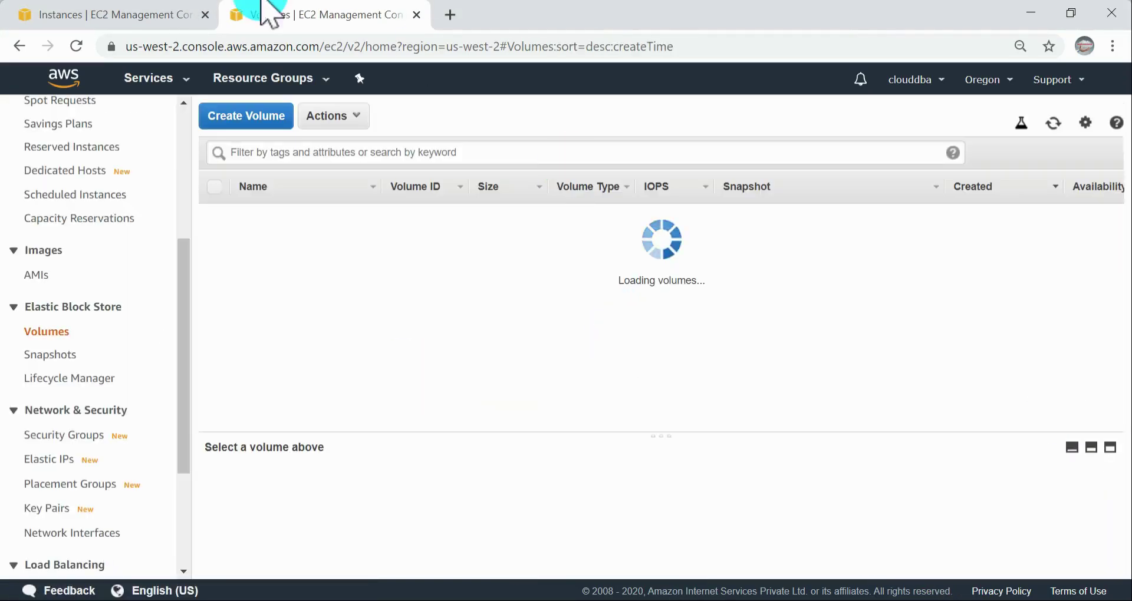
Step: Copy the IPv4 public IP of instance sample-ec2-2b from its description on the Instances page
{"action": "left_click", "coordinate": [150, 16]}
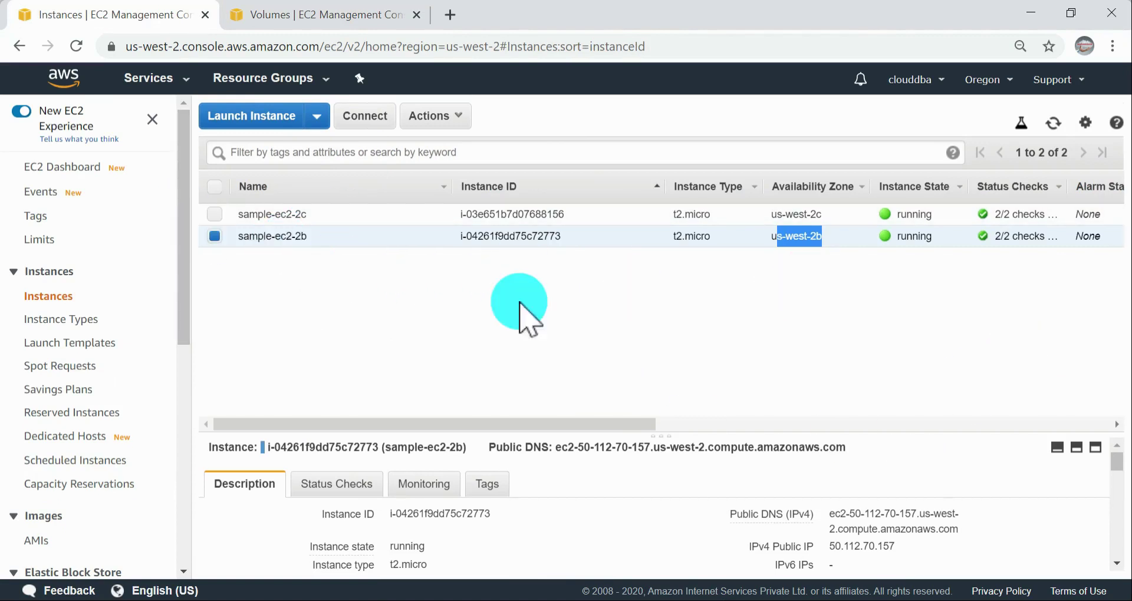
{"action": "scroll", "coordinate": [939, 533], "scroll_direction": "down", "scroll_amount": 3}
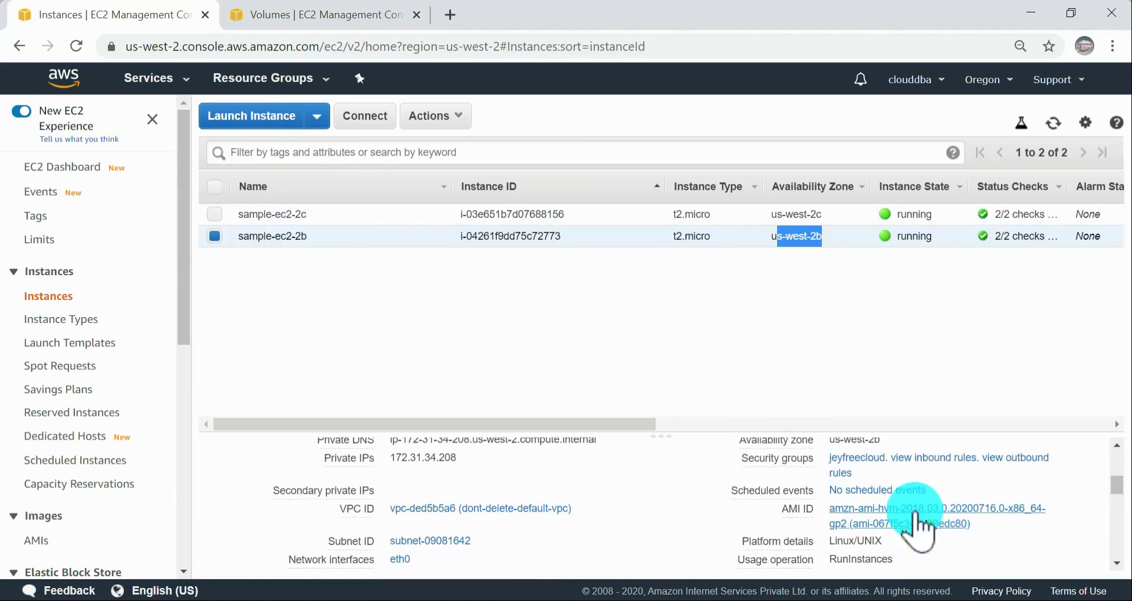
{"action": "scroll", "coordinate": [915, 524], "scroll_direction": "up", "scroll_amount": 2}
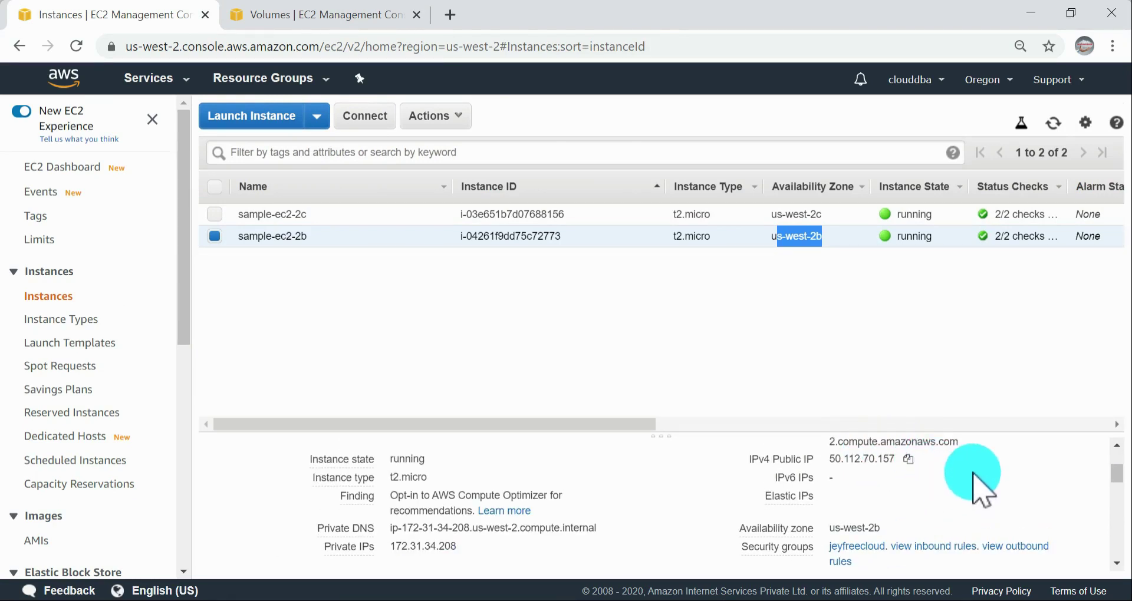
{"action": "left_click", "coordinate": [909, 460]}
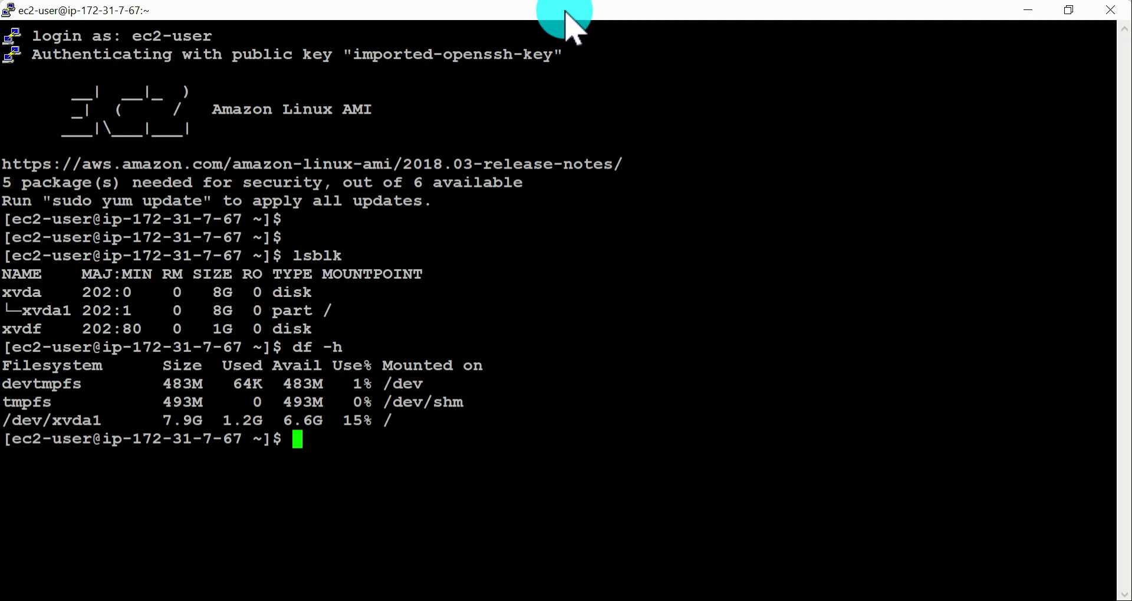
Step: Switch to PuTTY, set up a new SSH session to 50.112.70.157 and load the private key file for authentication
{"action": "right_click", "coordinate": [565, 23]}
{"action": "right_click", "coordinate": [567, 5]}
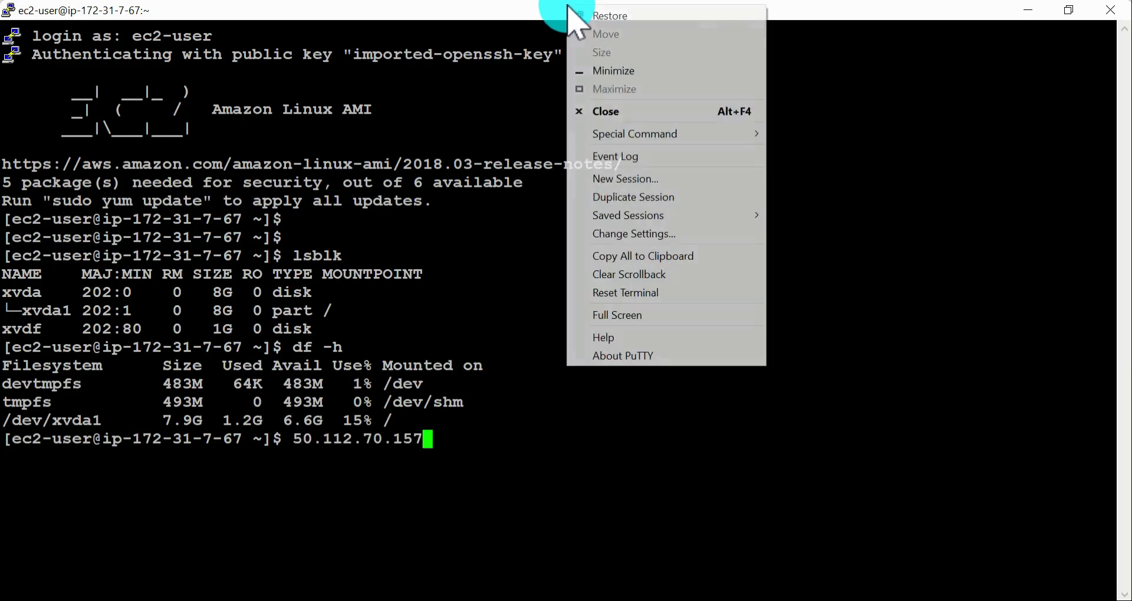
{"action": "left_click", "coordinate": [625, 178]}
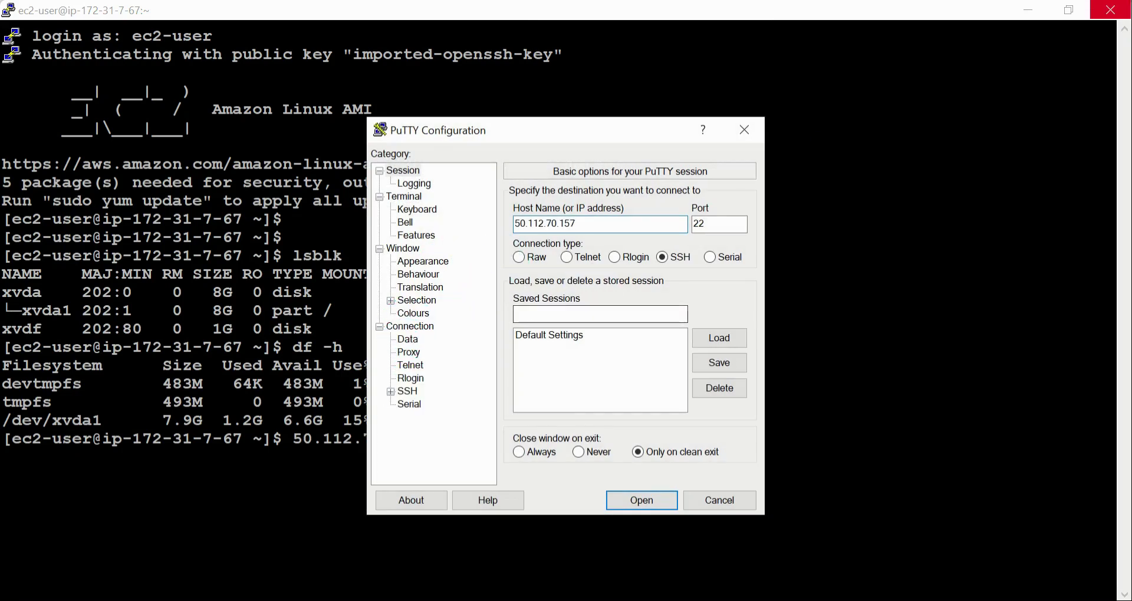
{"action": "left_click", "coordinate": [390, 391]}
{"action": "left_click", "coordinate": [429, 411]}
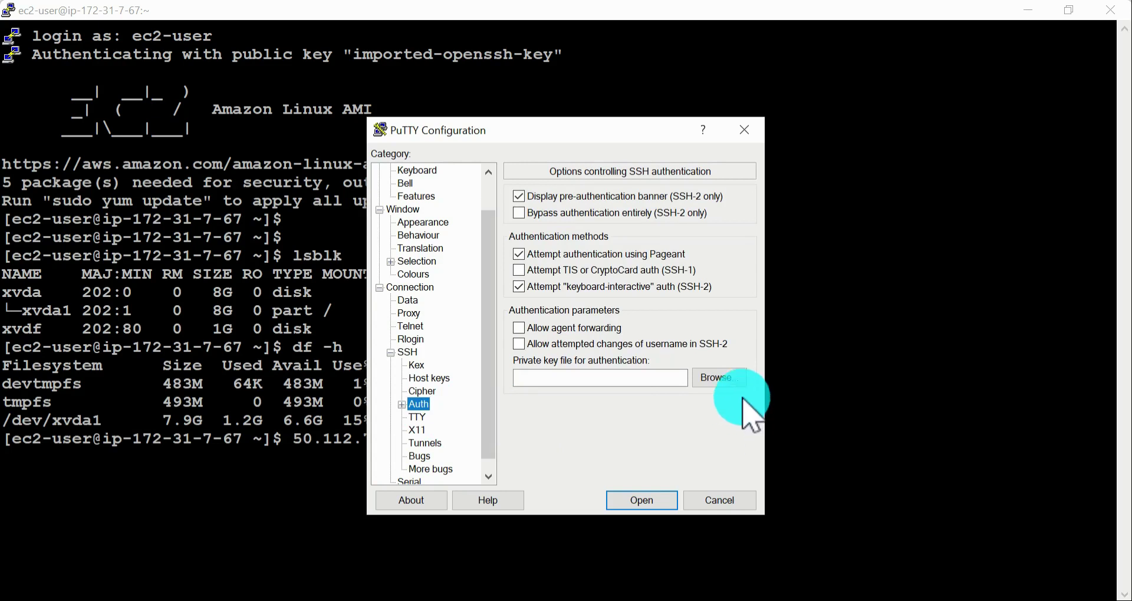
{"action": "left_click", "coordinate": [721, 362]}
{"action": "double_click", "coordinate": [568, 392]}
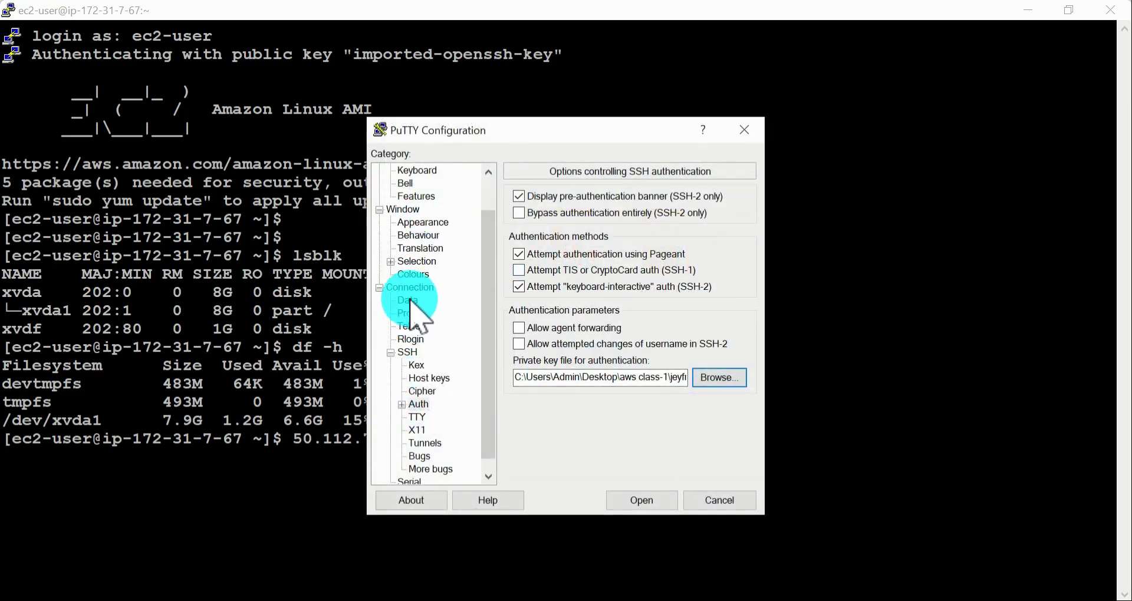
Step: Set the new session's terminal font to Courier New, bold, 14-point
{"action": "left_click", "coordinate": [424, 223]}
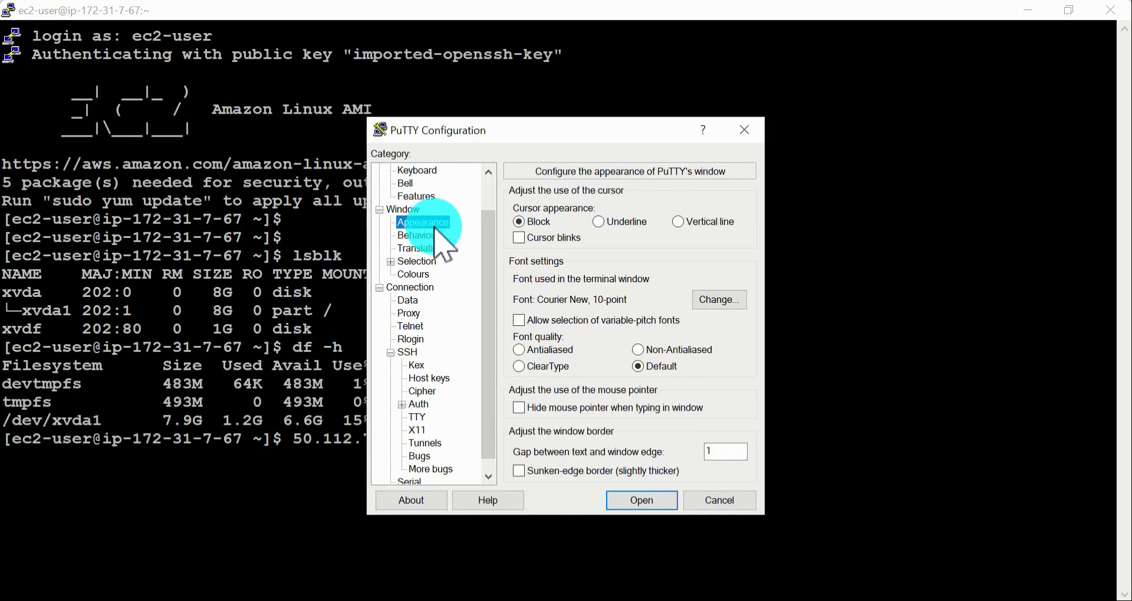
{"action": "left_click", "coordinate": [721, 300]}
{"action": "left_click", "coordinate": [584, 248]}
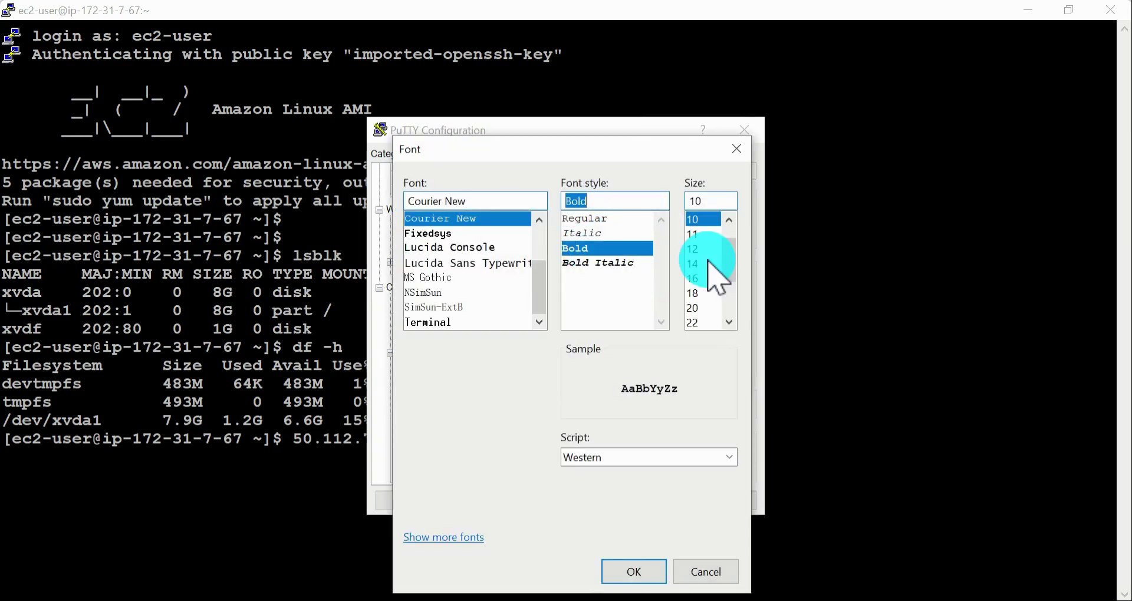
{"action": "left_click", "coordinate": [705, 263]}
{"action": "left_click", "coordinate": [631, 572]}
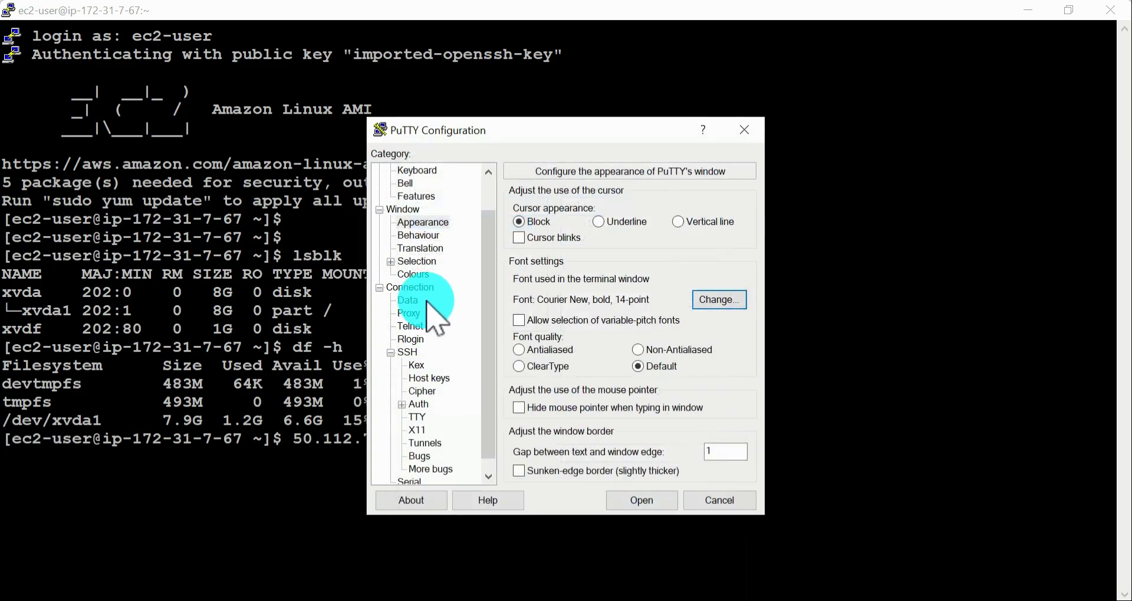
Step: Enable system colours, open the connection accepting the host key, and log in as ec2-user in a maximized window
{"action": "left_click", "coordinate": [415, 274]}
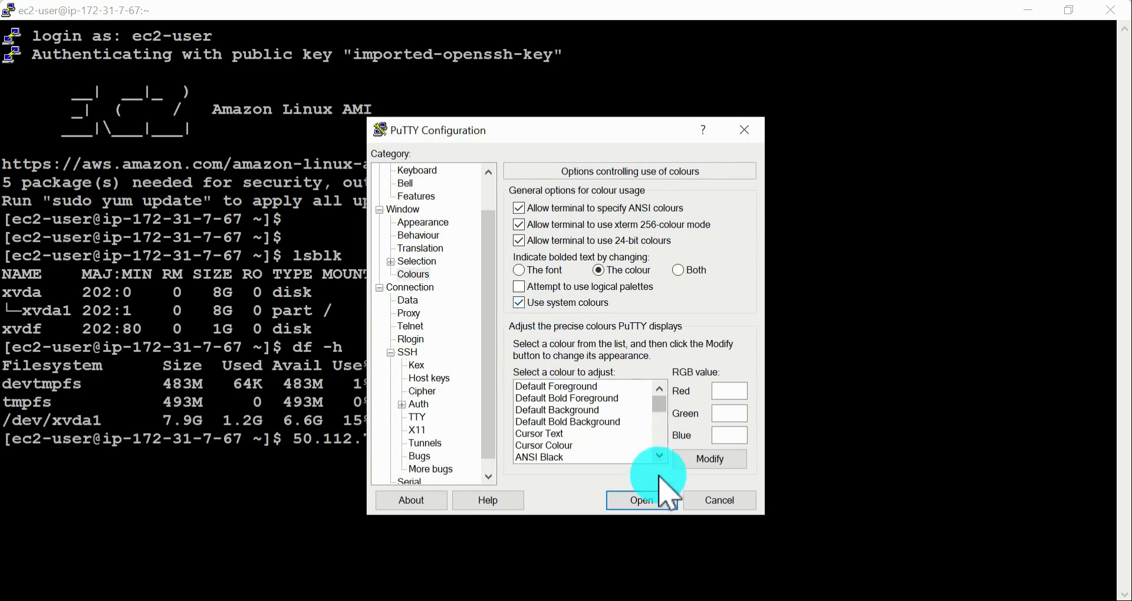
{"action": "left_click", "coordinate": [643, 501]}
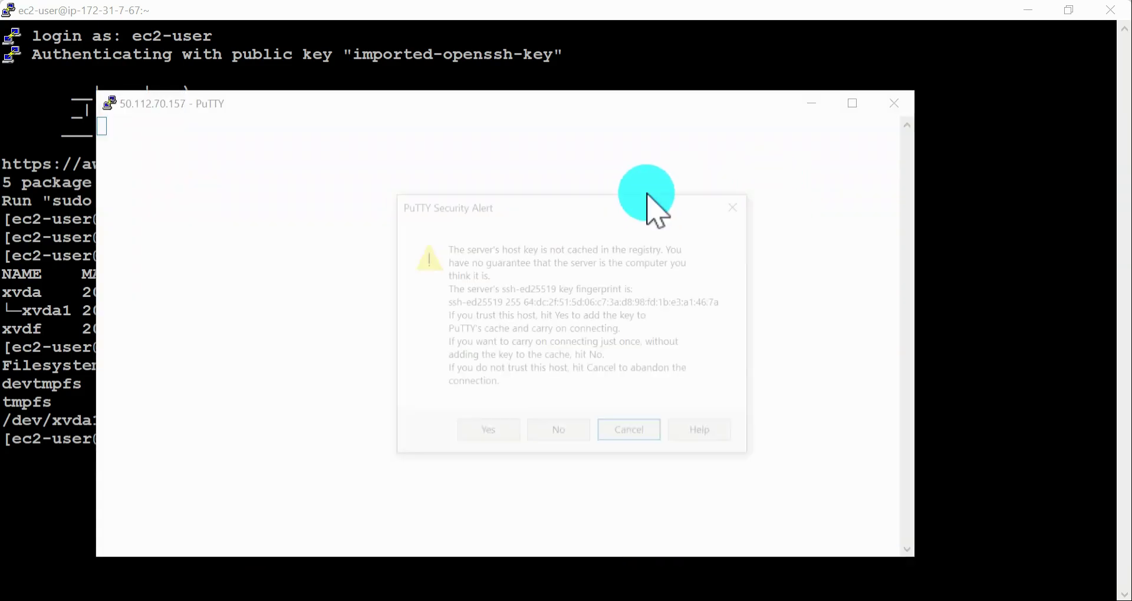
{"action": "left_click", "coordinate": [486, 434]}
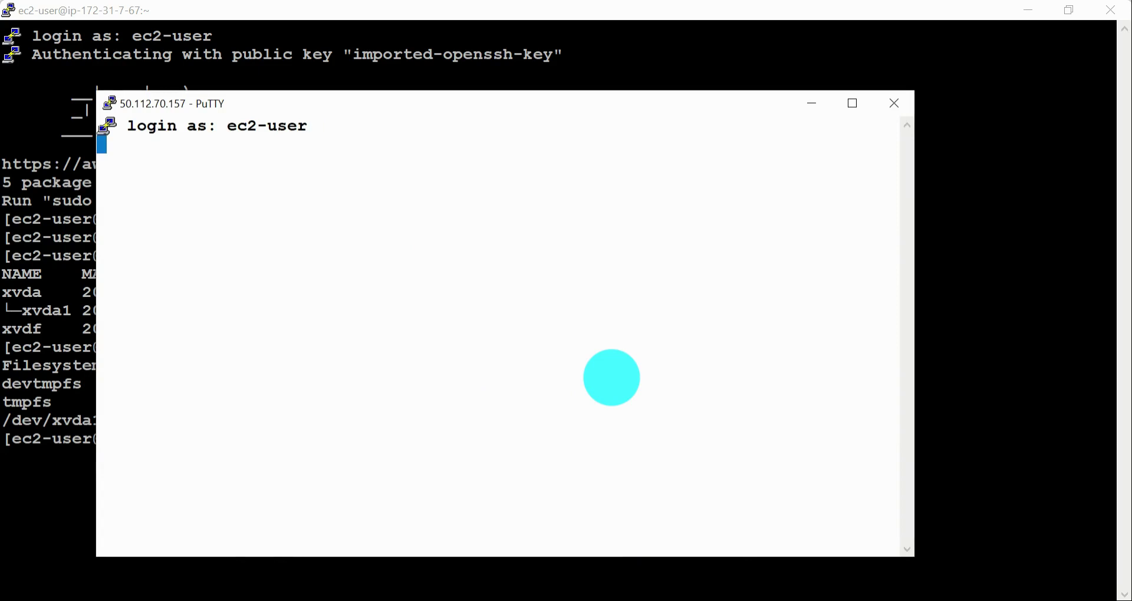
{"action": "left_click", "coordinate": [853, 104]}
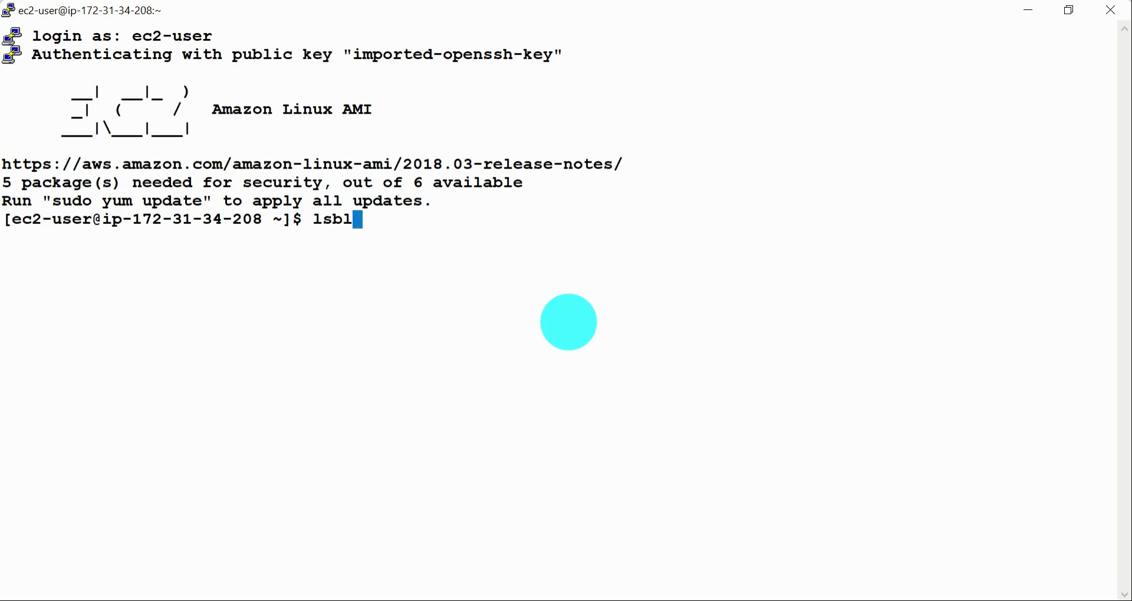
Step: Run lsblk on the us-west-2b instance and examine the name and details of the attached xvdb disk
{"action": "type", "text": "k"}
{"action": "key", "text": "Return"}
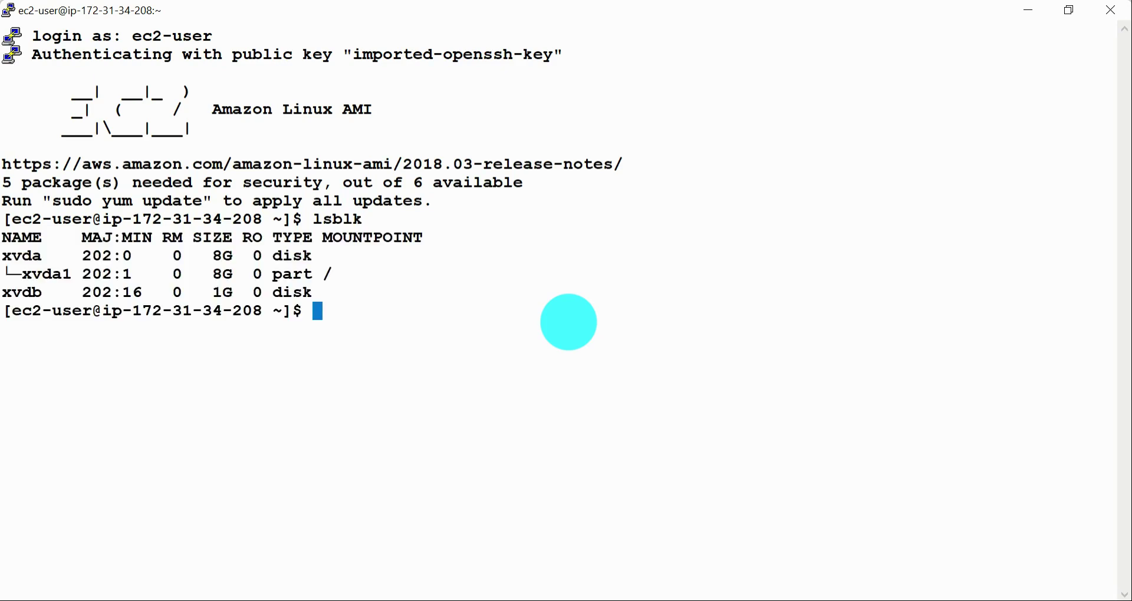
{"action": "left_click_drag", "start_coordinate": [7, 294], "coordinate": [391, 298]}
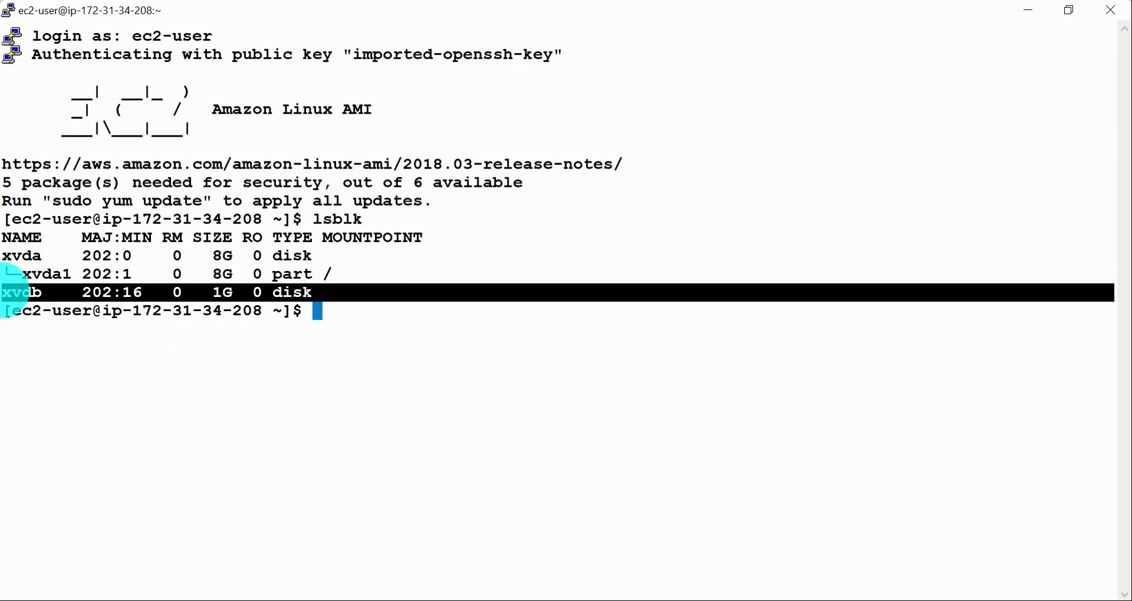
{"action": "triple_click", "coordinate": [23, 291]}
{"action": "left_click", "coordinate": [20, 290]}
{"action": "triple_click", "coordinate": [23, 292]}
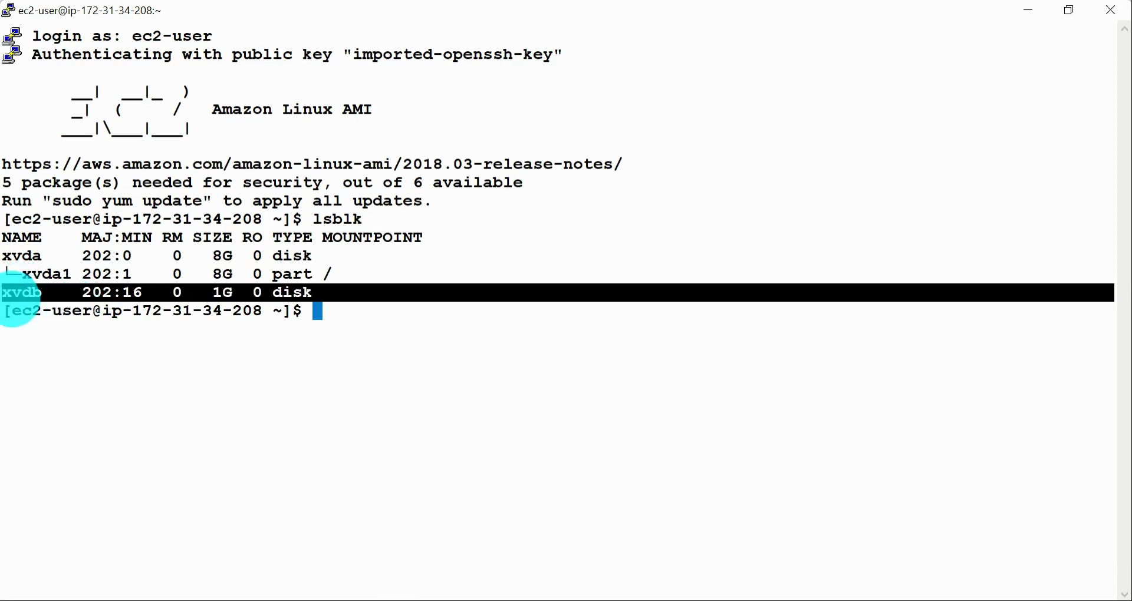
{"action": "left_click", "coordinate": [19, 298]}
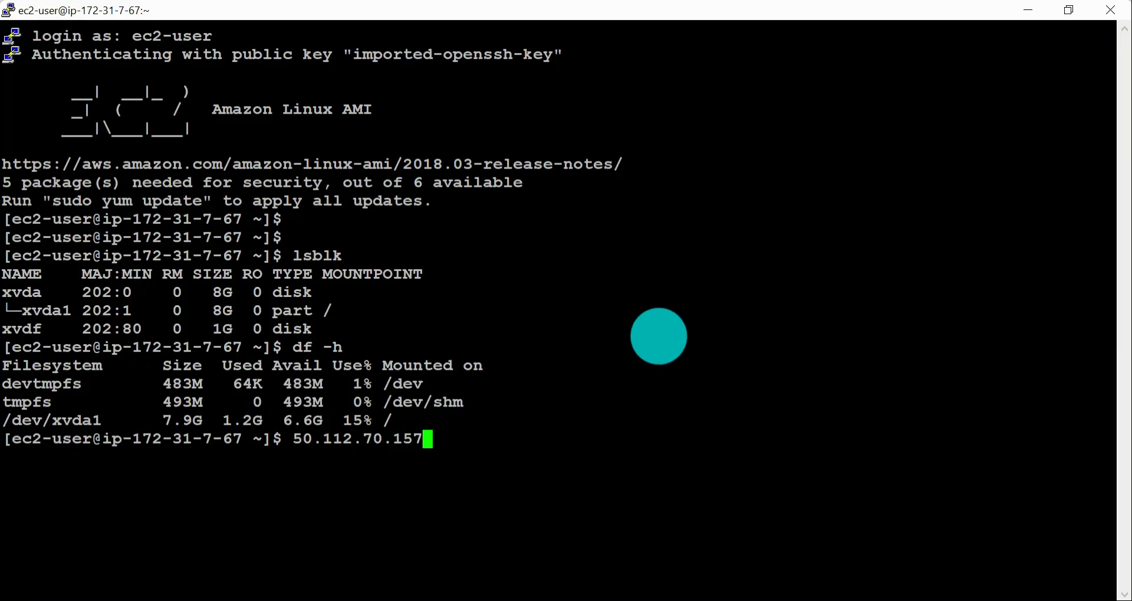
Step: Switch back to the EC2 console in Chrome and show the Volumes list
{"action": "key", "text": "alt+Tab"}
{"action": "left_click", "coordinate": [280, 22]}
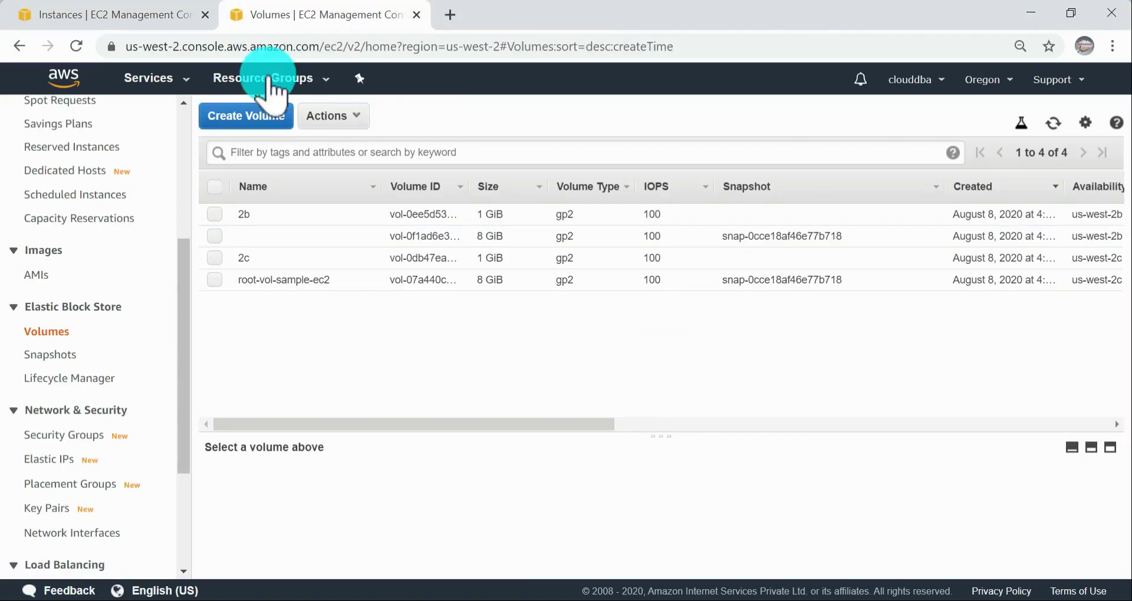
{"action": "left_click", "coordinate": [259, 116]}
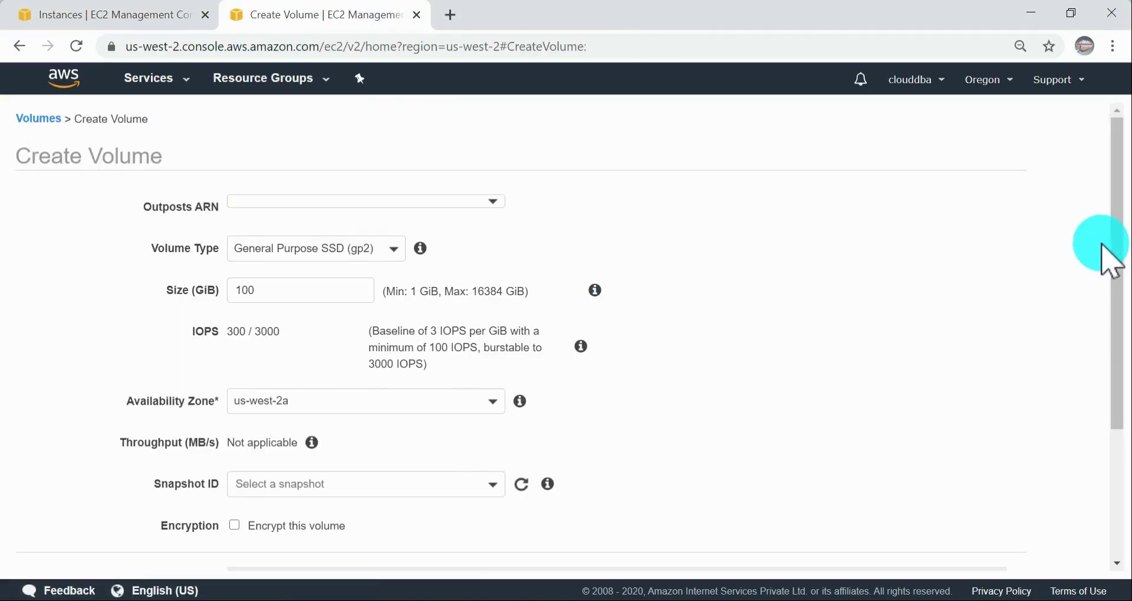
{"action": "scroll", "coordinate": [1056, 253], "scroll_direction": "down", "scroll_amount": 5}
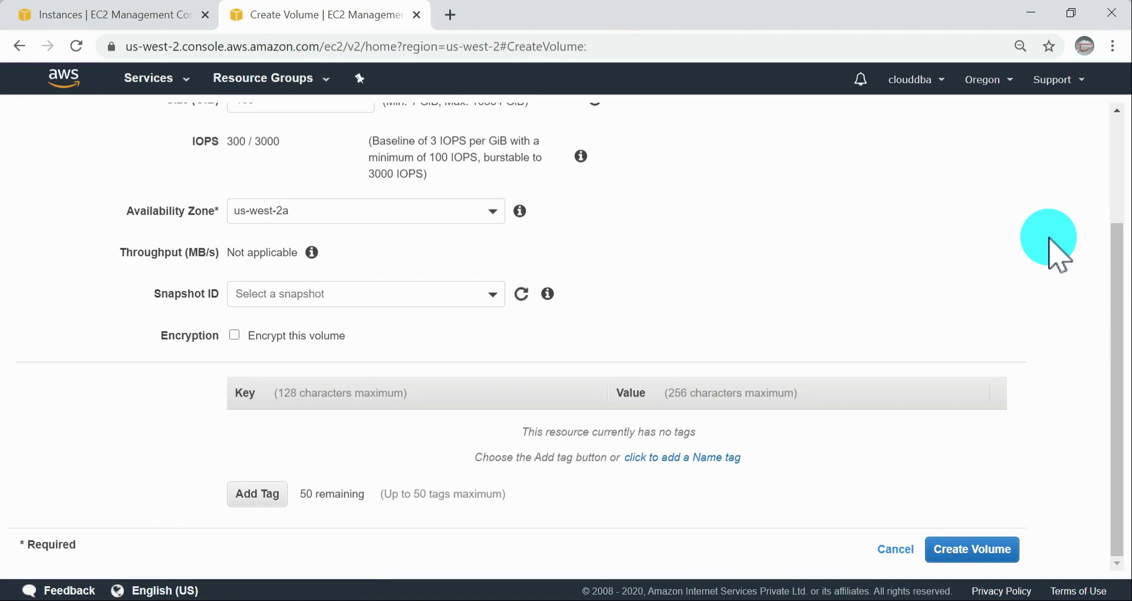
{"action": "left_click", "coordinate": [887, 551]}
Step: Try to detach the unnamed 8 GiB volume in us-west-2b, read the response and dismiss the dialog
{"action": "left_click", "coordinate": [347, 118]}
{"action": "left_click", "coordinate": [222, 235]}
{"action": "left_click", "coordinate": [349, 118]}
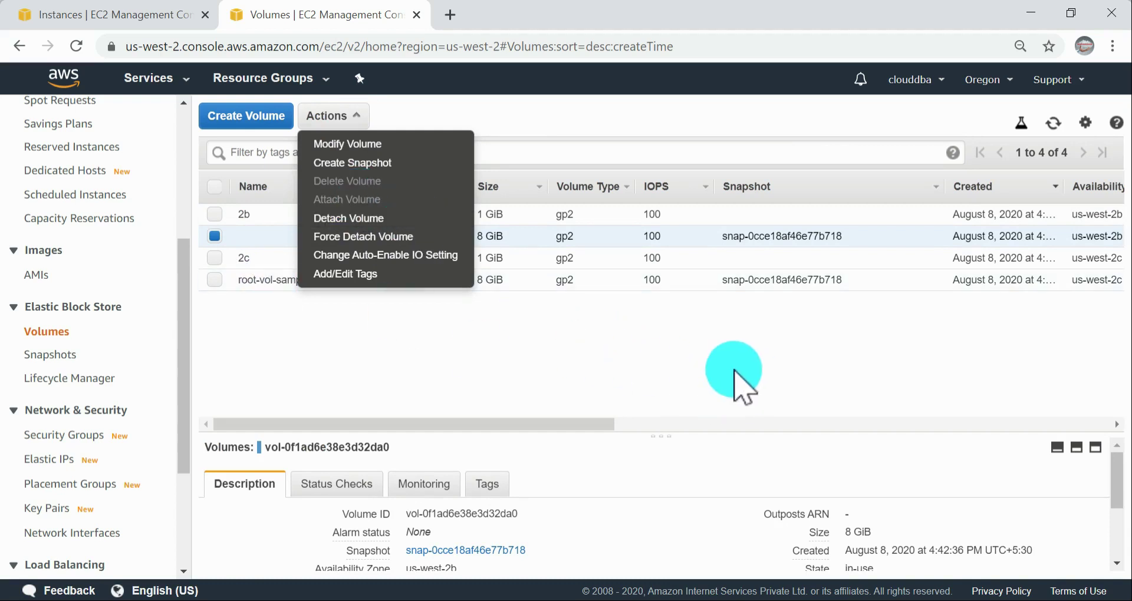
{"action": "left_click", "coordinate": [333, 219]}
{"action": "left_click", "coordinate": [797, 396]}
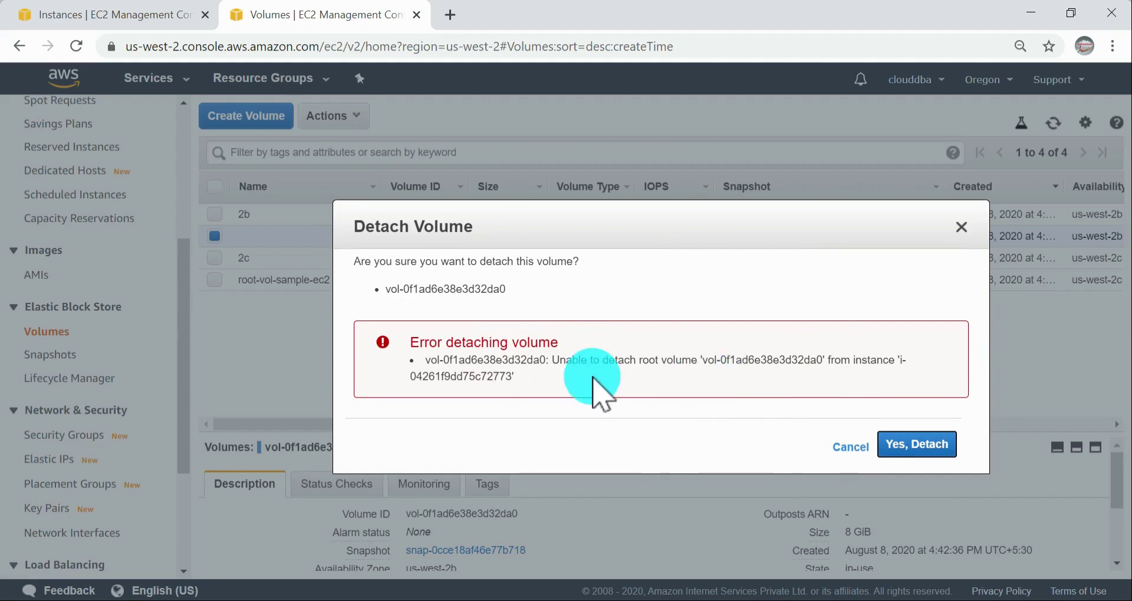
{"action": "left_click_drag", "start_coordinate": [603, 360], "coordinate": [727, 370]}
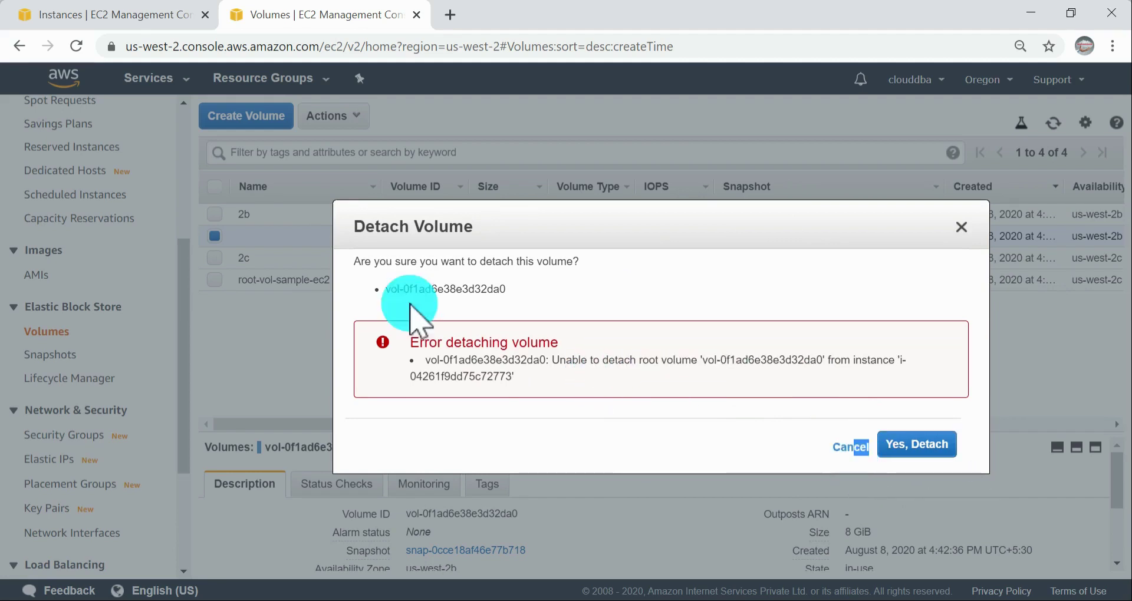
{"action": "left_click", "coordinate": [837, 449]}
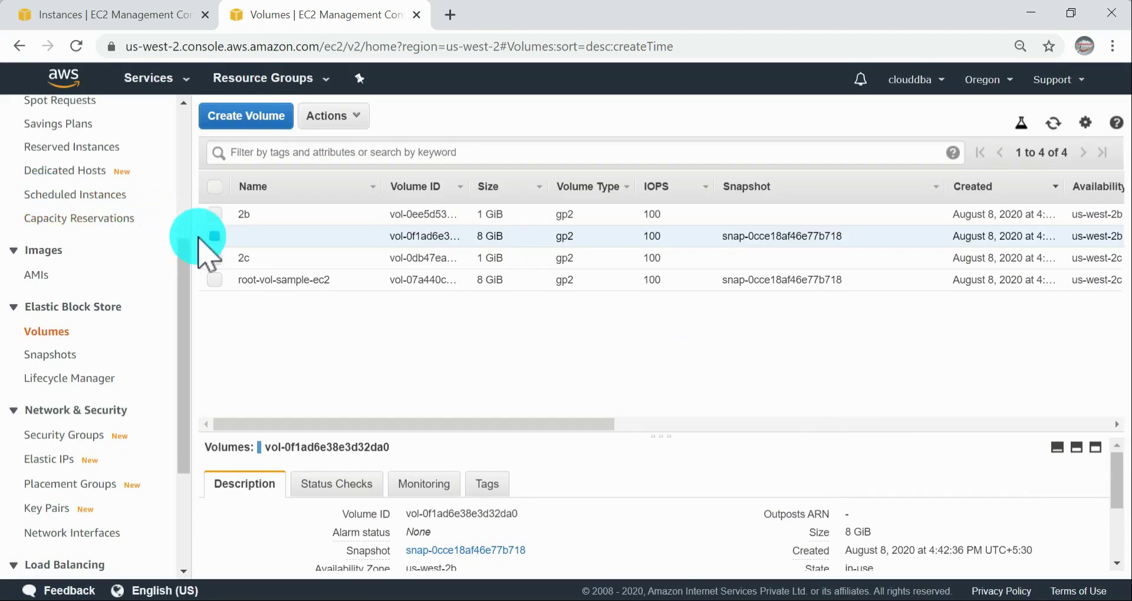
Step: Detach the 1 GiB volume named 2b and refresh the volumes list
{"action": "left_click", "coordinate": [211, 225]}
{"action": "left_click", "coordinate": [272, 211]}
{"action": "left_click", "coordinate": [345, 118]}
{"action": "left_click", "coordinate": [364, 219]}
{"action": "left_click", "coordinate": [764, 392]}
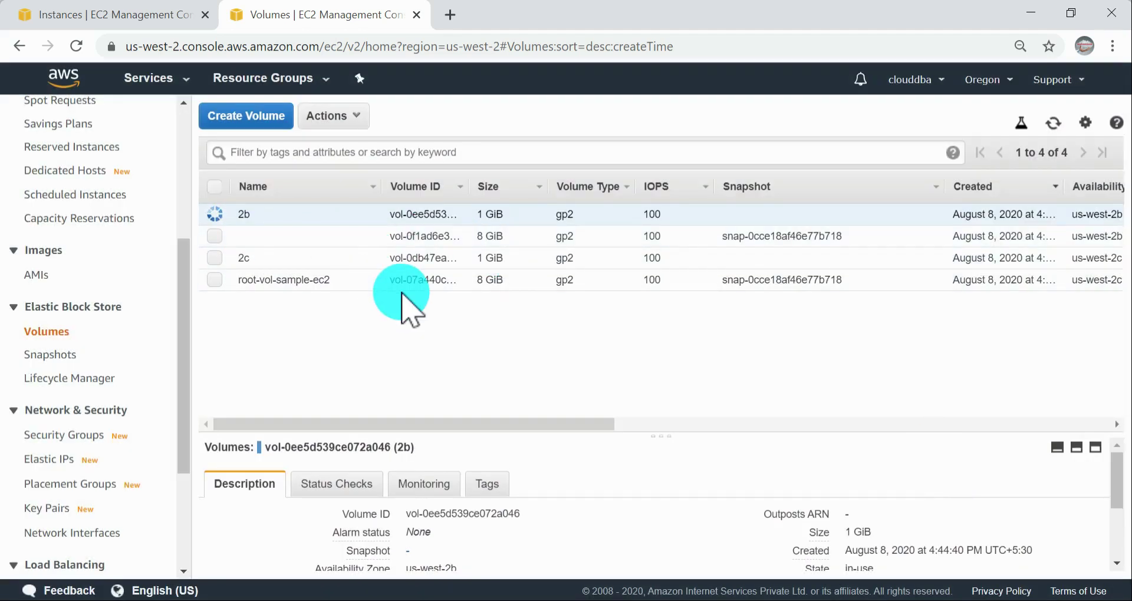
{"action": "left_click", "coordinate": [361, 118]}
{"action": "left_click", "coordinate": [582, 151]}
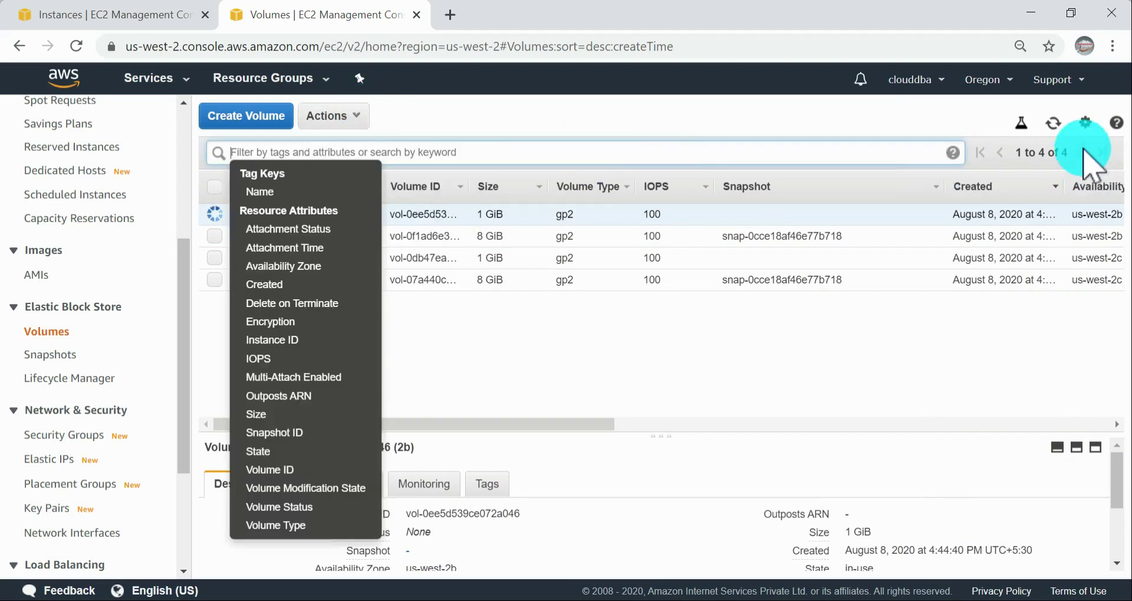
{"action": "left_click", "coordinate": [1066, 126]}
{"action": "left_click", "coordinate": [1049, 125]}
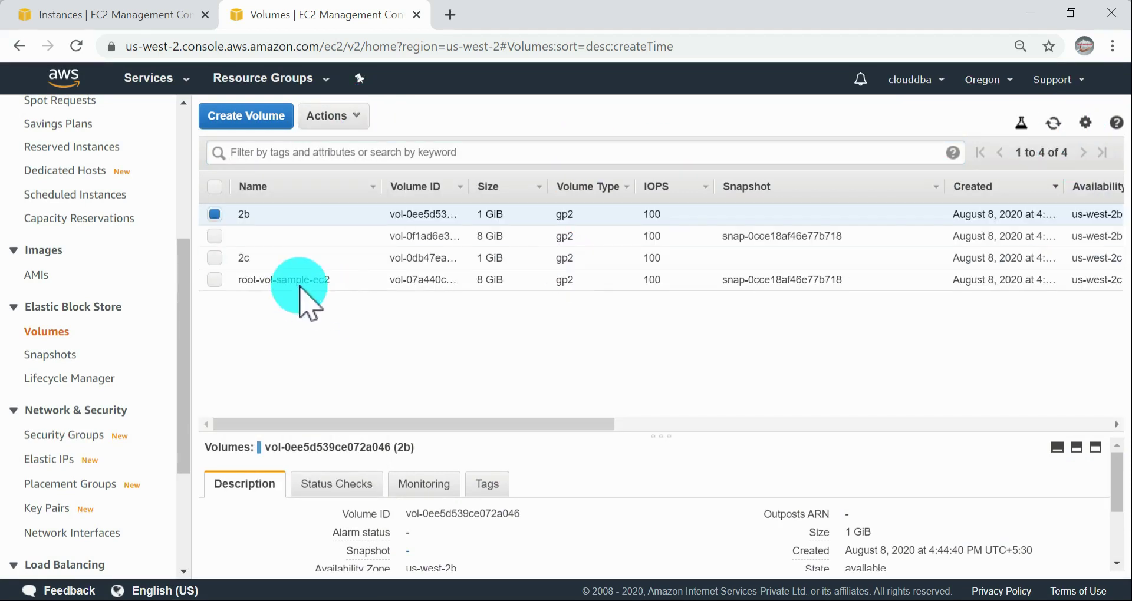
Step: Start attaching volume 2b to instance i-04261f9dd75c72773 and open the device name for editing
{"action": "left_click", "coordinate": [346, 121]}
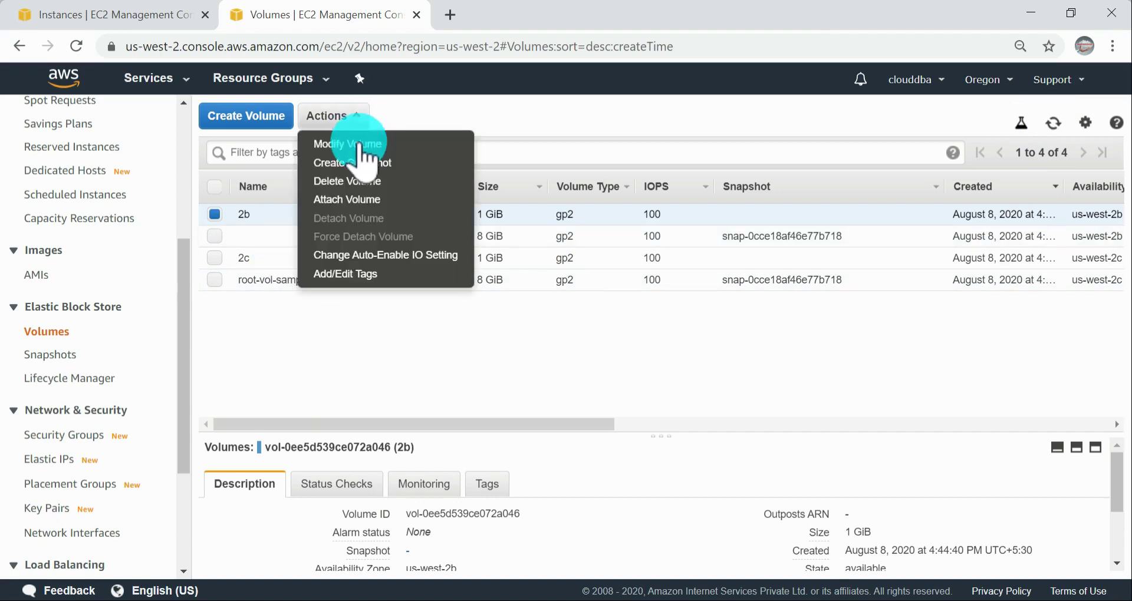
{"action": "left_click", "coordinate": [357, 198]}
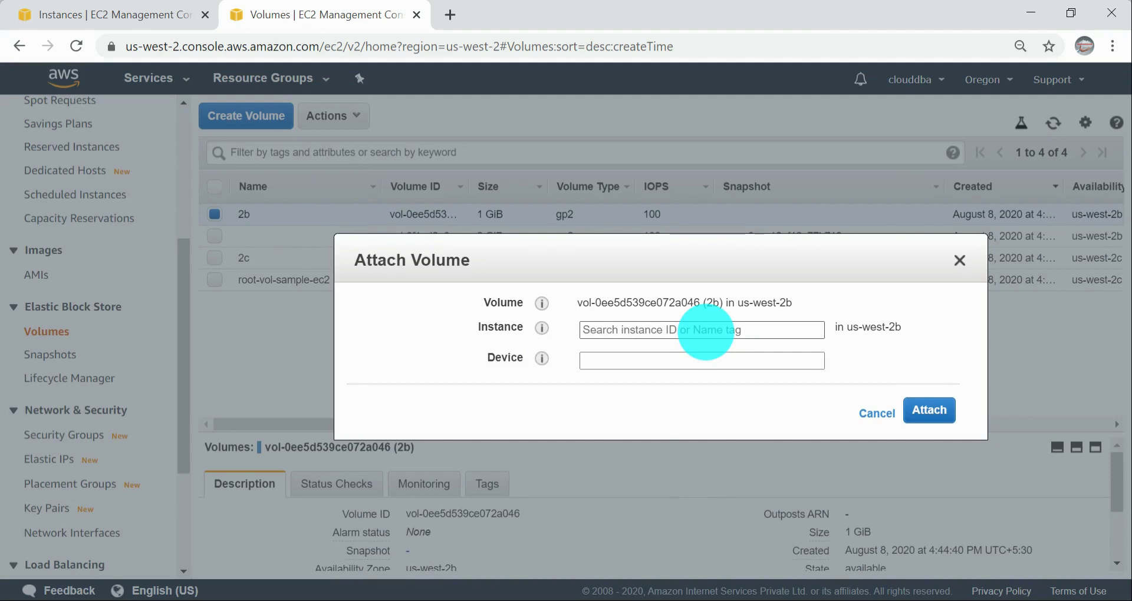
{"action": "left_click", "coordinate": [706, 333]}
{"action": "left_click", "coordinate": [688, 359]}
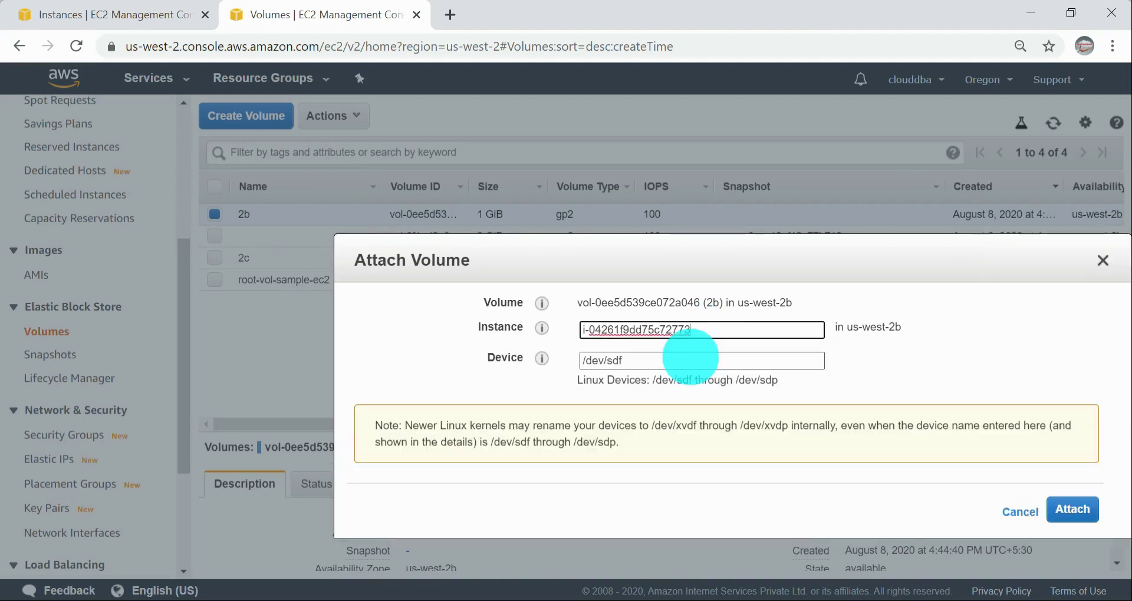
{"action": "left_click", "coordinate": [640, 361]}
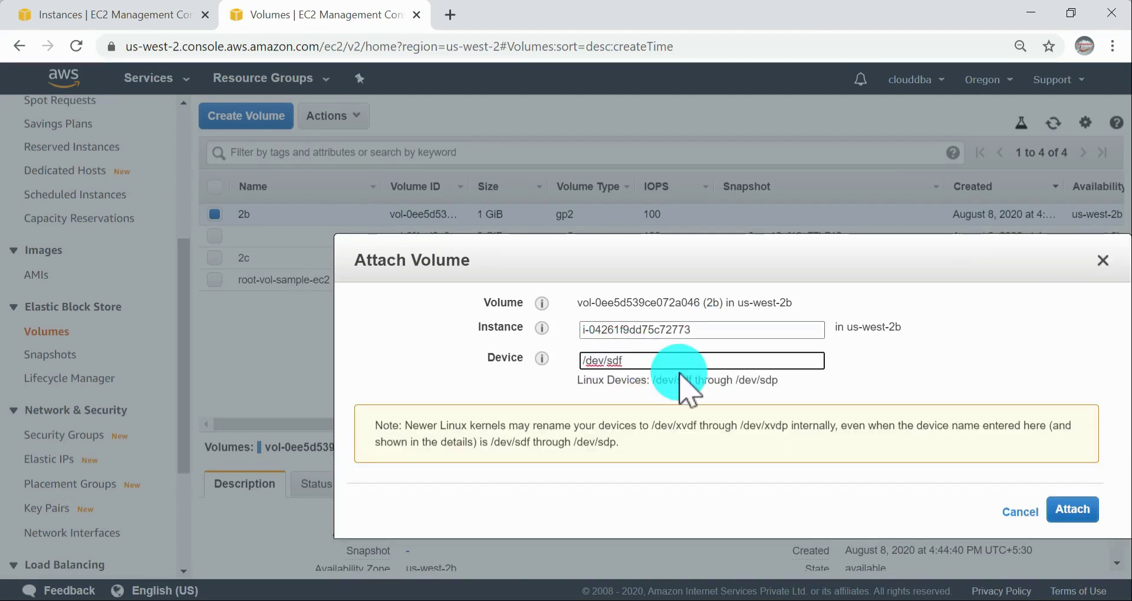
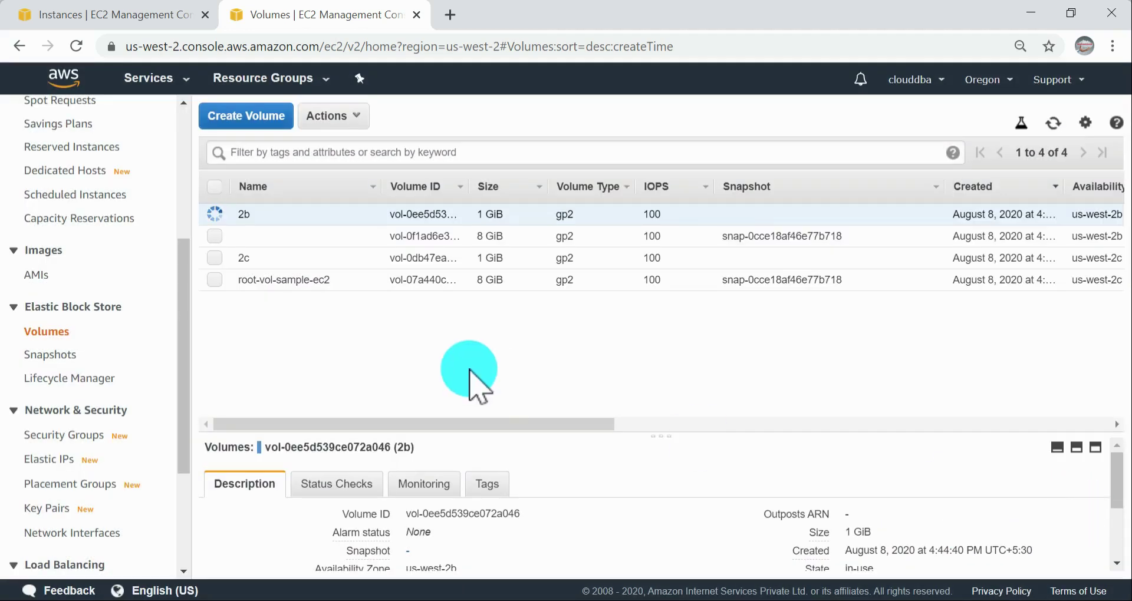
Step: Check the attachment information and device names of the listed volumes, and clear the volume selection
{"action": "left_click_drag", "start_coordinate": [492, 444], "coordinate": [876, 435]}
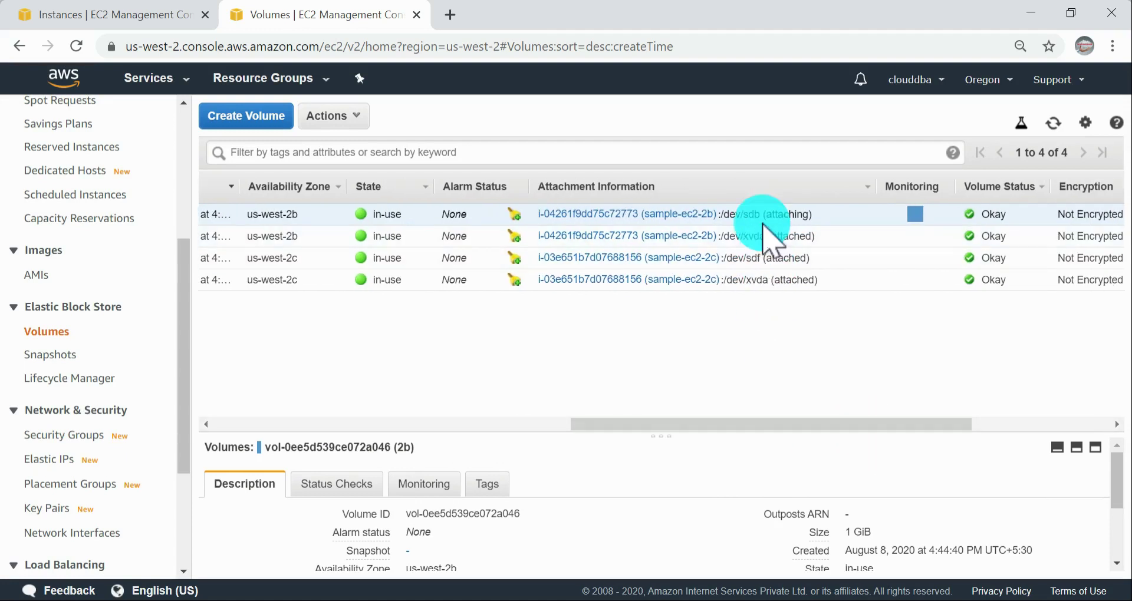
{"action": "left_click_drag", "start_coordinate": [741, 216], "coordinate": [804, 218]}
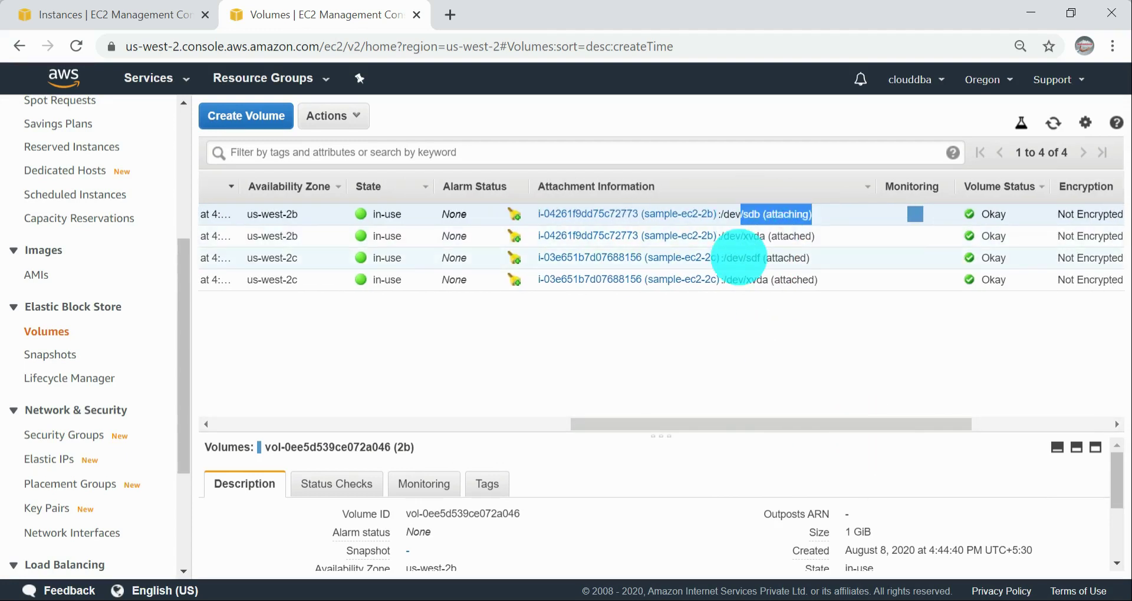
{"action": "left_click", "coordinate": [738, 258]}
{"action": "left_click", "coordinate": [739, 281]}
{"action": "left_click_drag", "start_coordinate": [670, 428], "coordinate": [127, 323]}
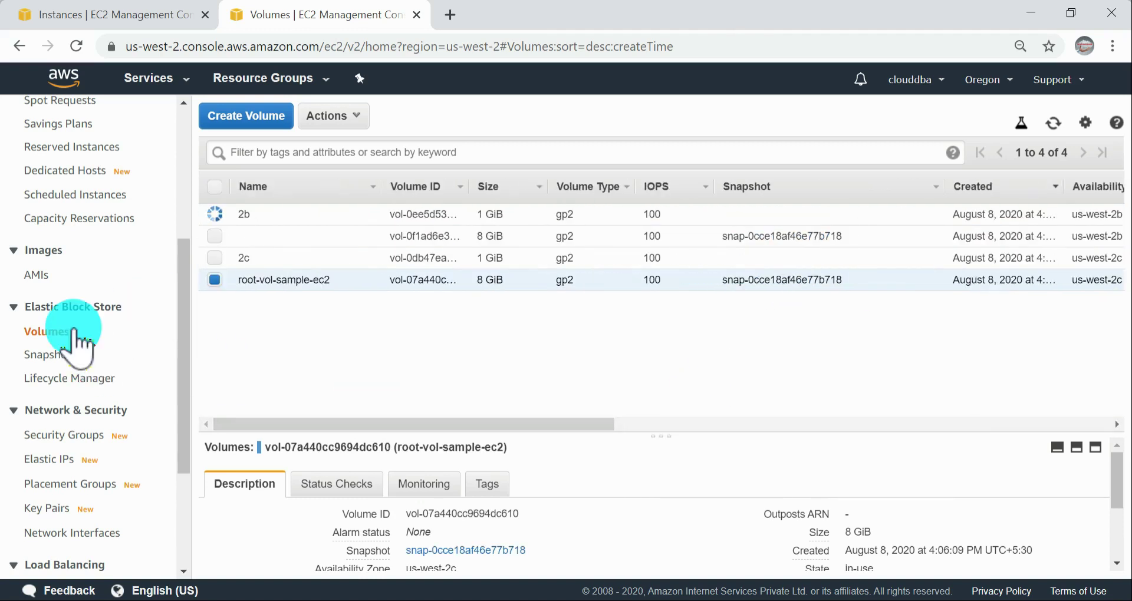
{"action": "left_click", "coordinate": [215, 280]}
{"action": "left_click", "coordinate": [210, 223]}
{"action": "key", "text": "alt+Tab"}
{"action": "key", "text": "alt+Tab"}
{"action": "key", "text": "alt+Tab"}
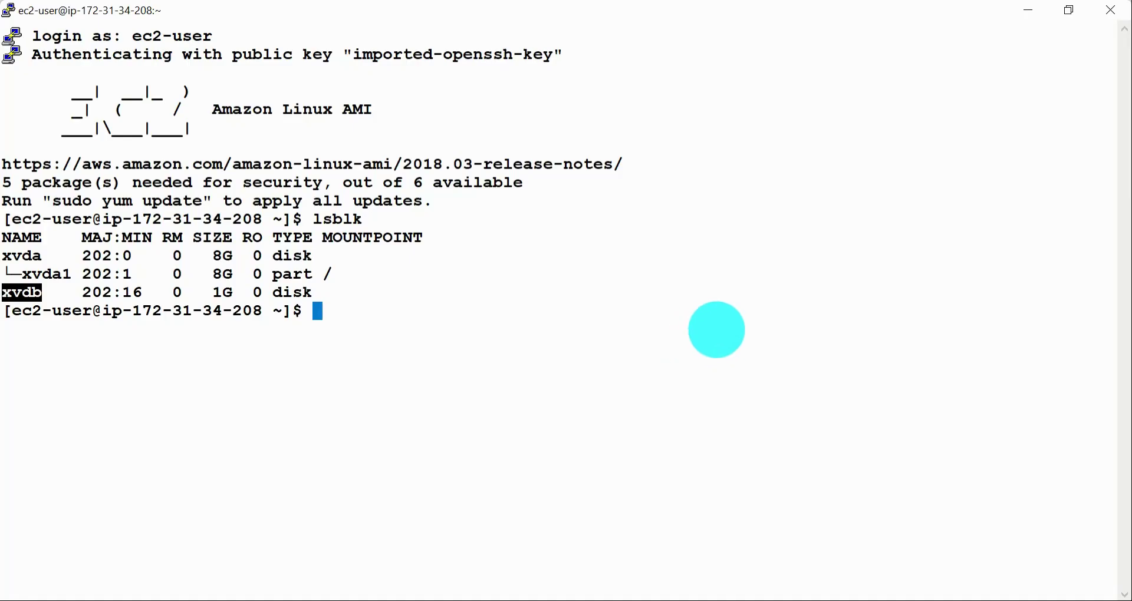
{"action": "key", "text": "Return"}
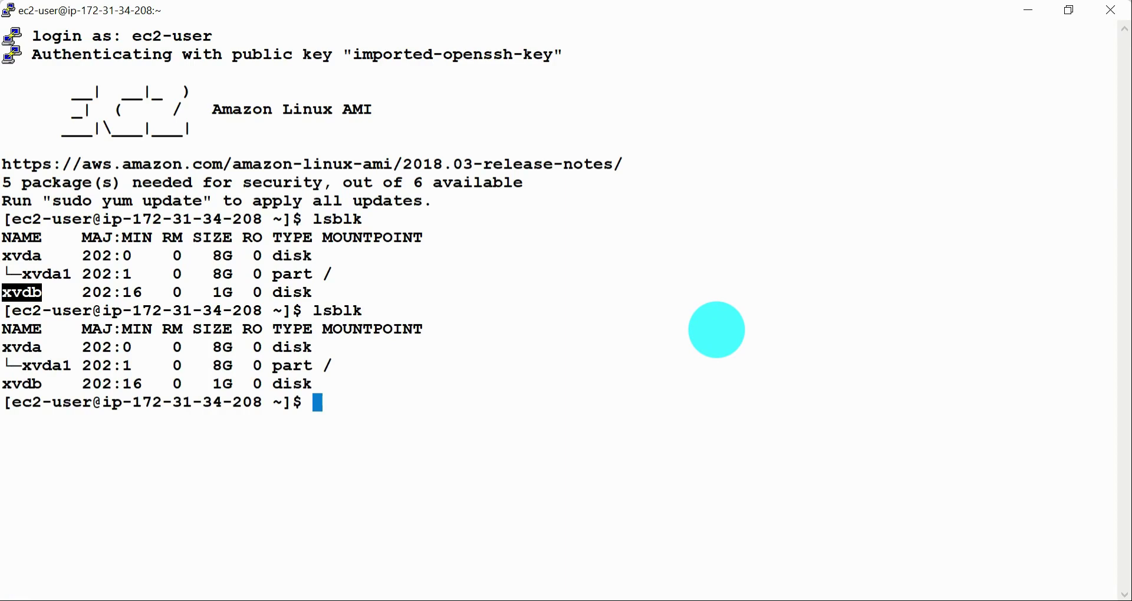
{"action": "left_click", "coordinate": [703, 332]}
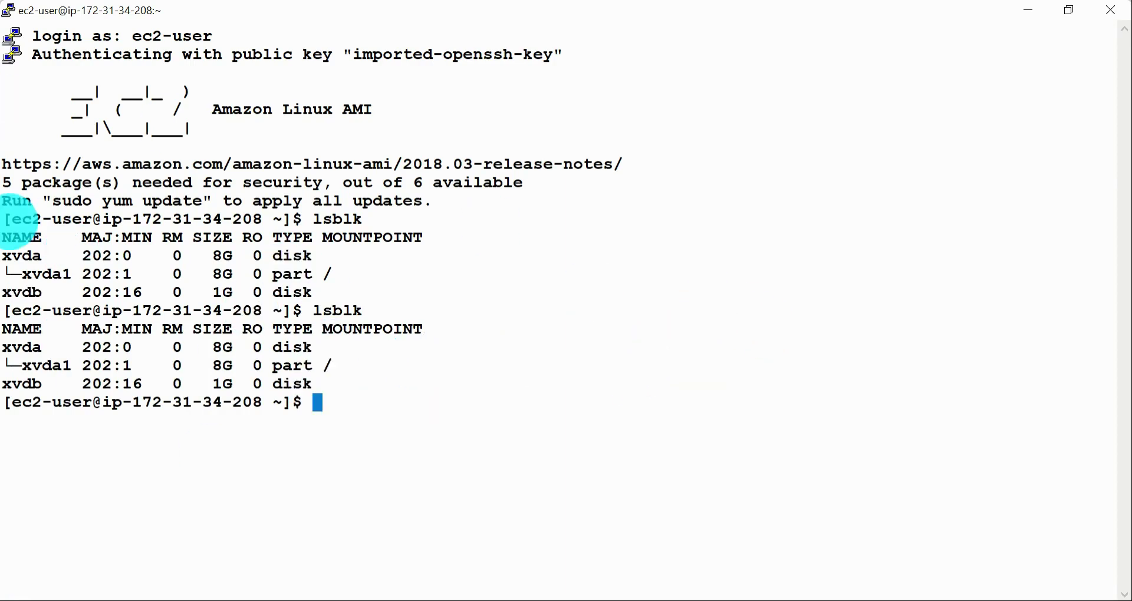
{"action": "key", "text": "alt+Tab"}
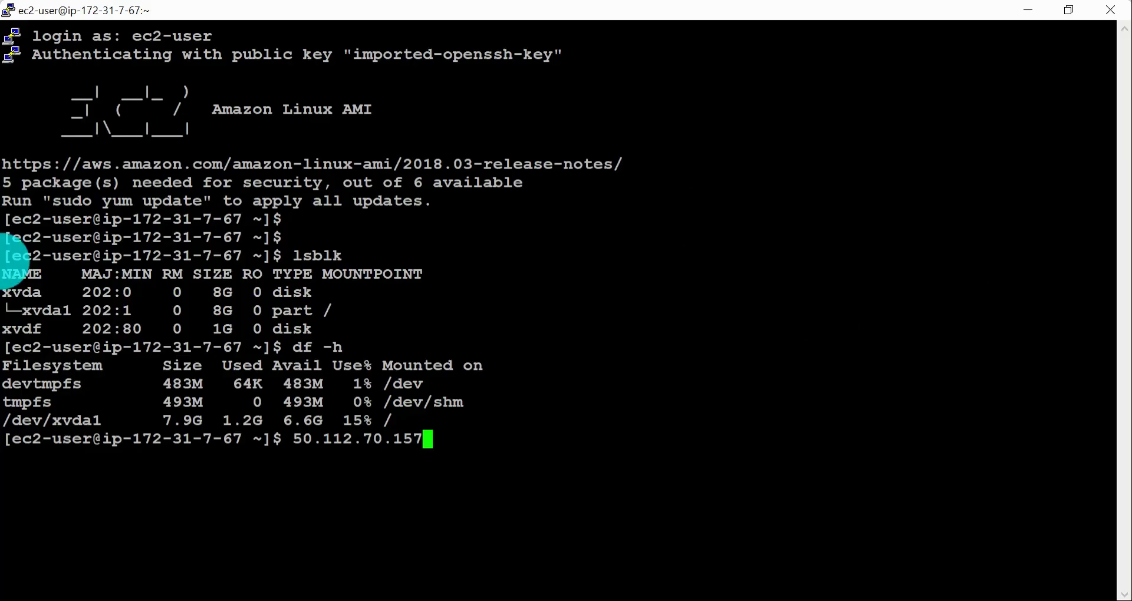
{"action": "key", "text": "alt+Tab"}
{"action": "left_click_drag", "start_coordinate": [81, 292], "coordinate": [9, 258]}
{"action": "left_click_drag", "start_coordinate": [331, 290], "coordinate": [9, 239]}
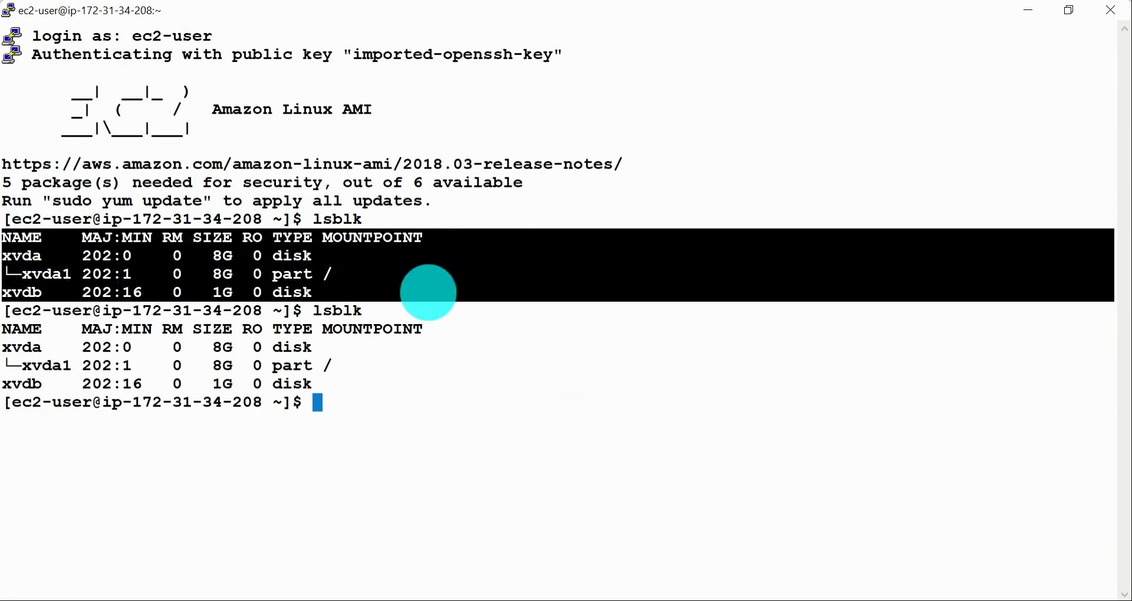
{"action": "left_click_drag", "start_coordinate": [339, 399], "coordinate": [3, 329]}
Step: Switch to the AWS documentation in Chrome and read step 3 about determining whether a volume has a file system
{"action": "key", "text": "alt+Tab"}
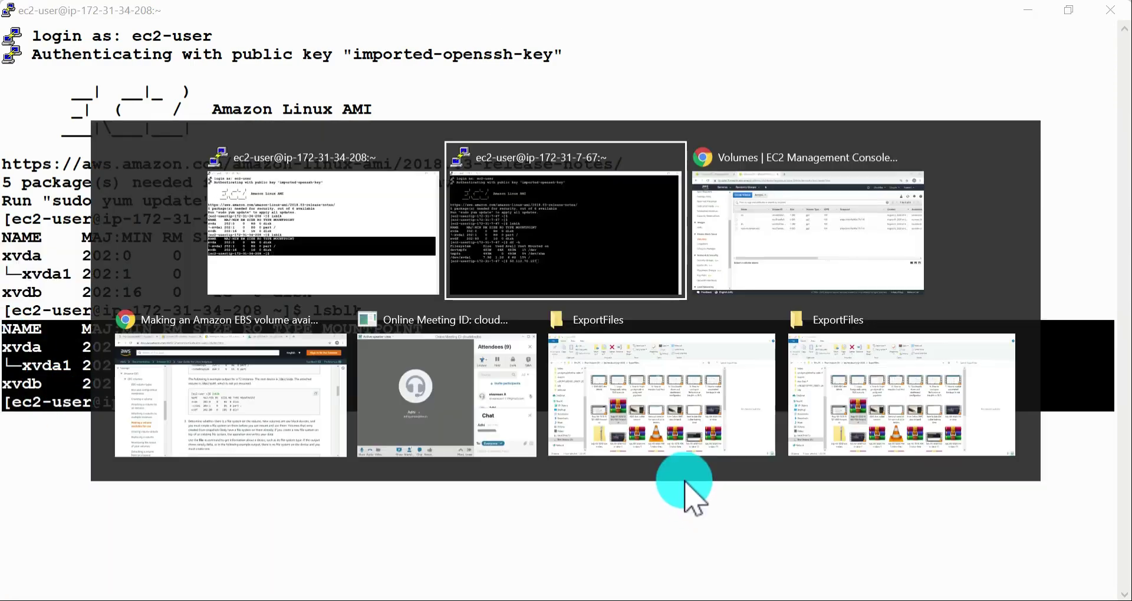
{"action": "key", "text": "alt+Tab"}
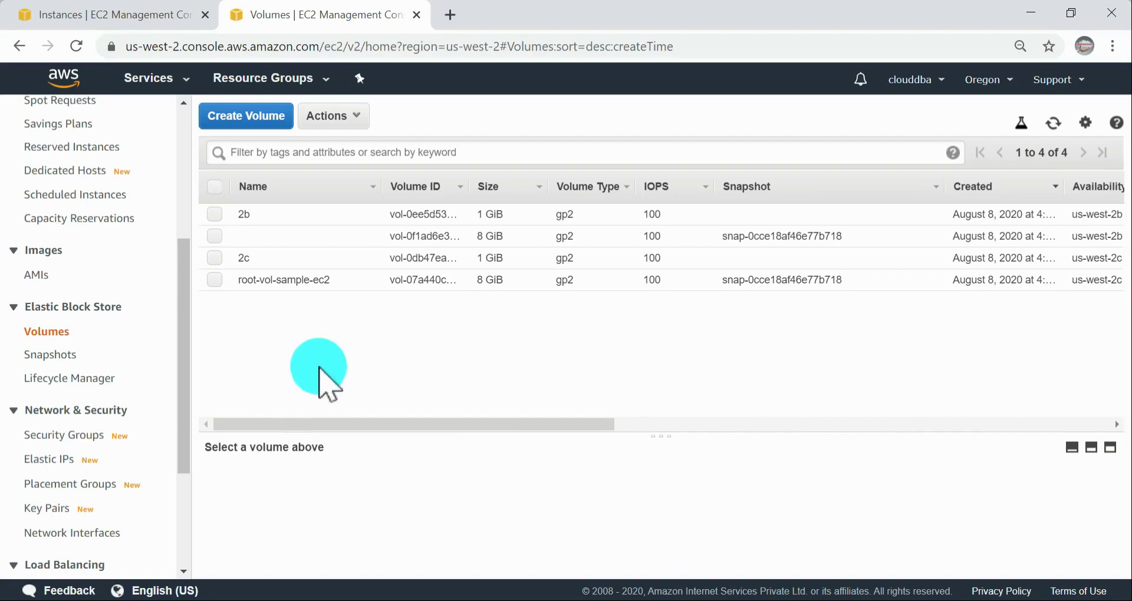
{"action": "key", "text": "alt+Tab"}
{"action": "key", "text": "alt+Tab"}
{"action": "key", "text": "alt+Tab"}
{"action": "key", "text": "alt+Tab"}
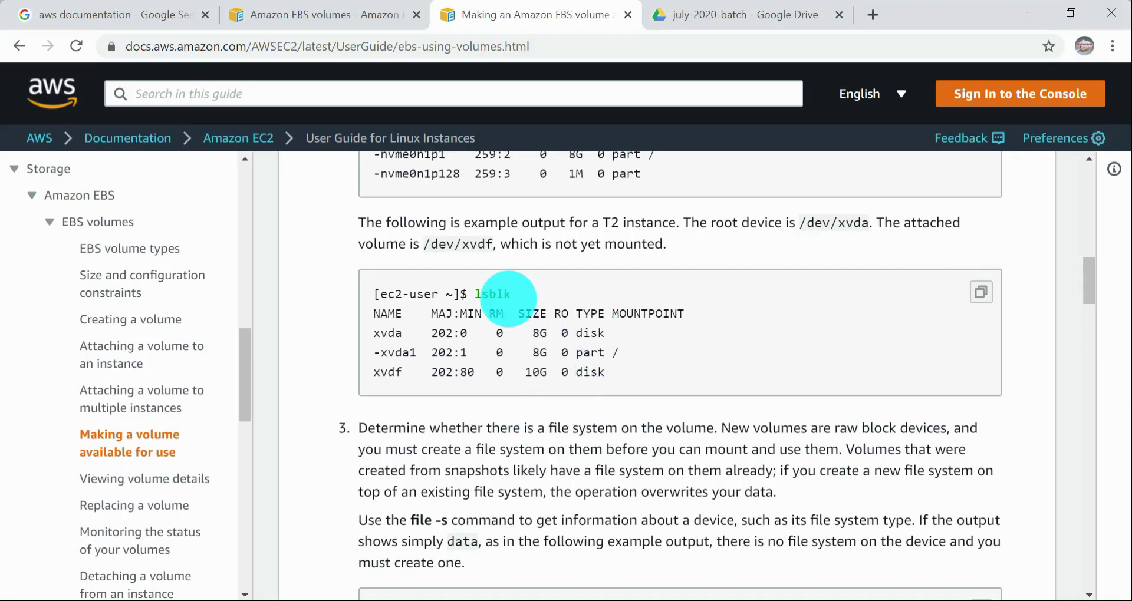
{"action": "left_click_drag", "start_coordinate": [474, 293], "coordinate": [594, 291]}
{"action": "scroll", "coordinate": [595, 295], "scroll_direction": "down", "scroll_amount": 5}
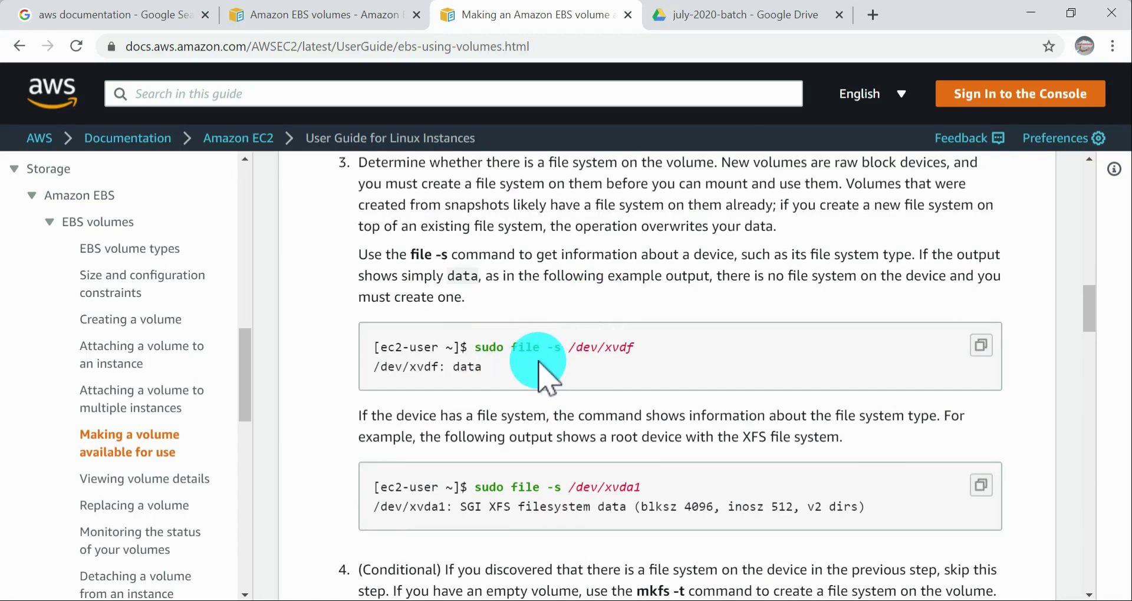
{"action": "scroll", "coordinate": [590, 345], "scroll_direction": "up", "scroll_amount": 2}
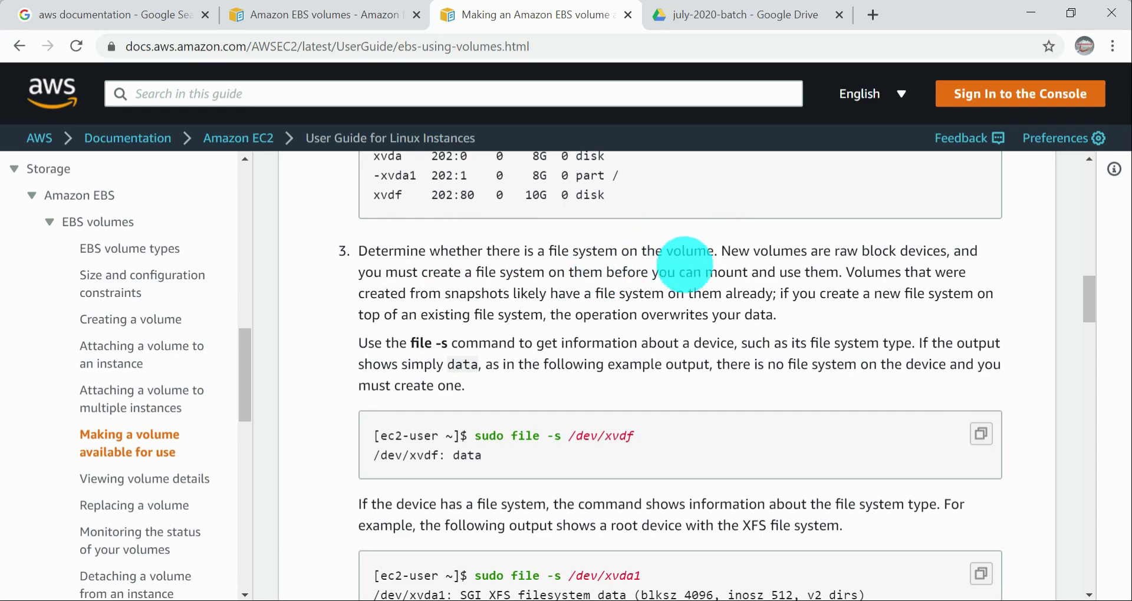
{"action": "double_click", "coordinate": [702, 252]}
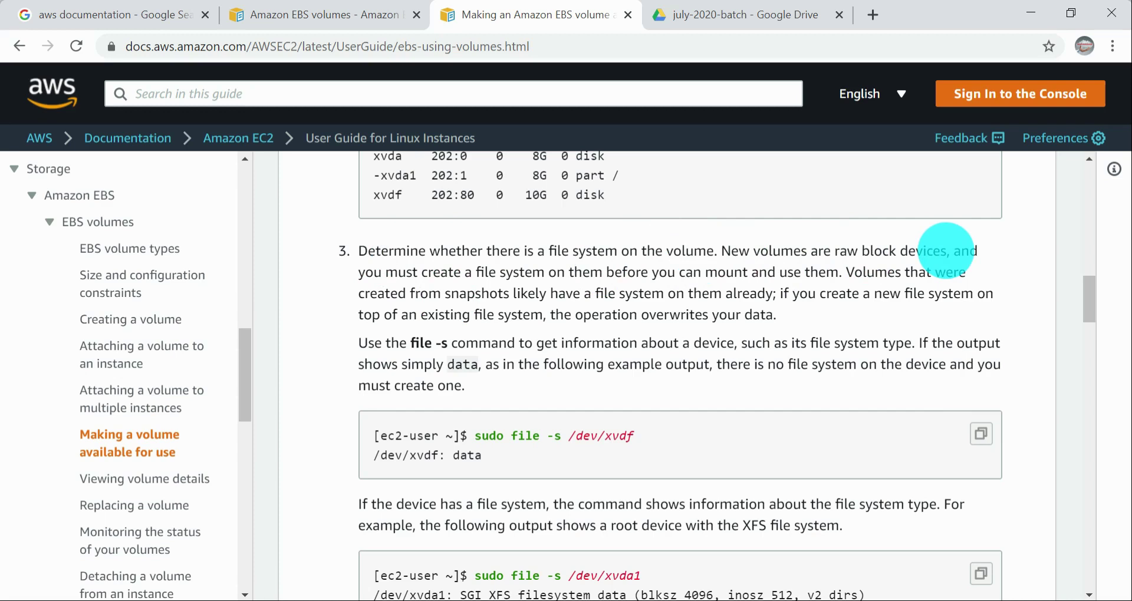
{"action": "double_click", "coordinate": [950, 251]}
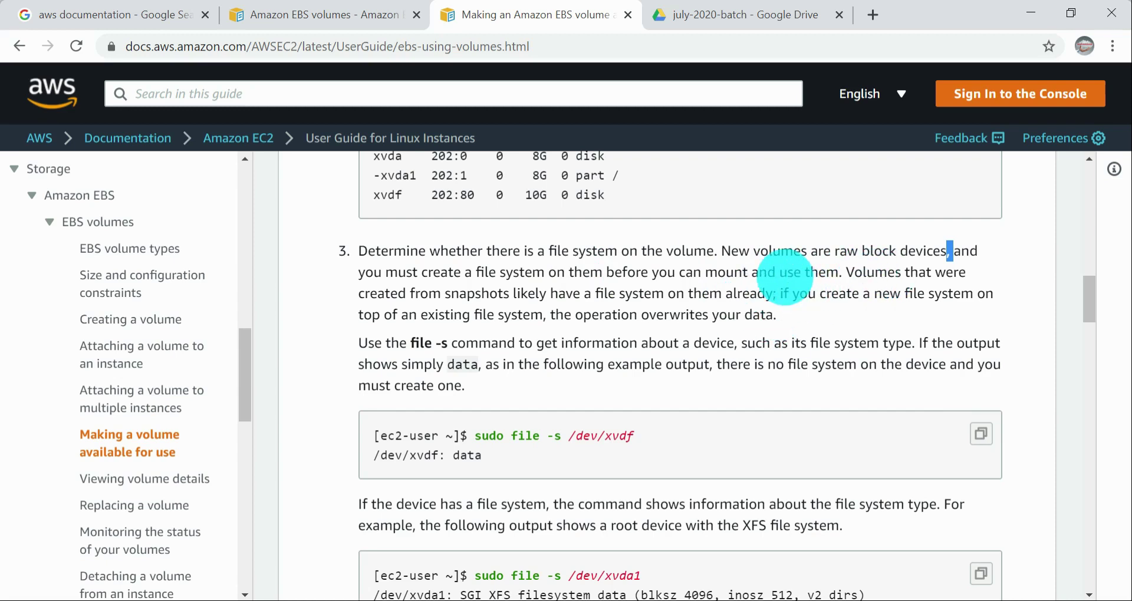
{"action": "left_click_drag", "start_coordinate": [787, 272], "coordinate": [816, 294]}
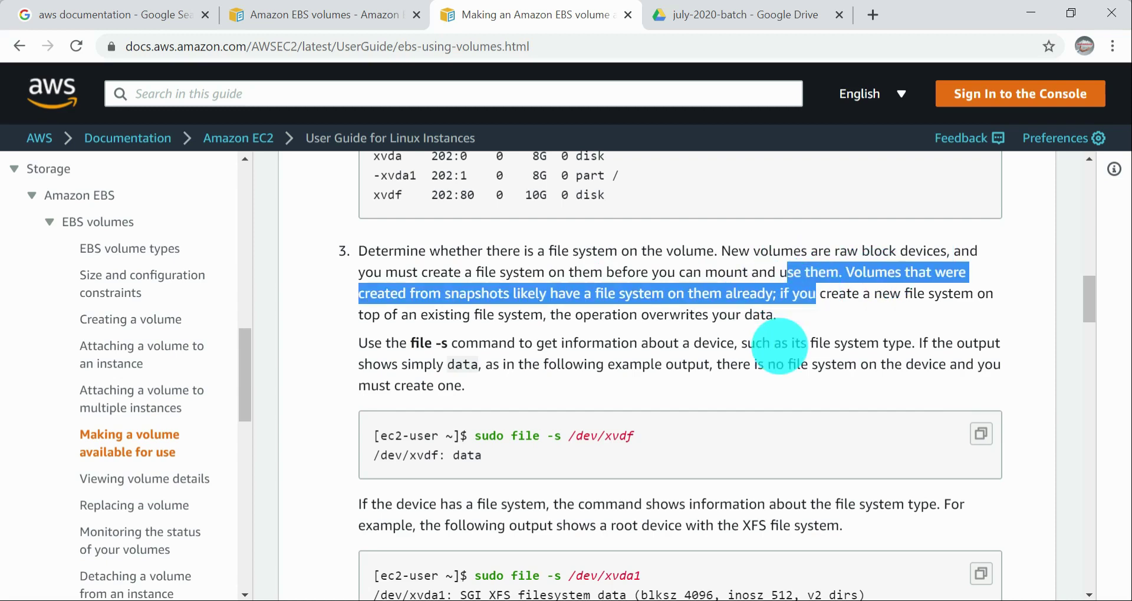
{"action": "scroll", "coordinate": [773, 344], "scroll_direction": "down", "scroll_amount": 1}
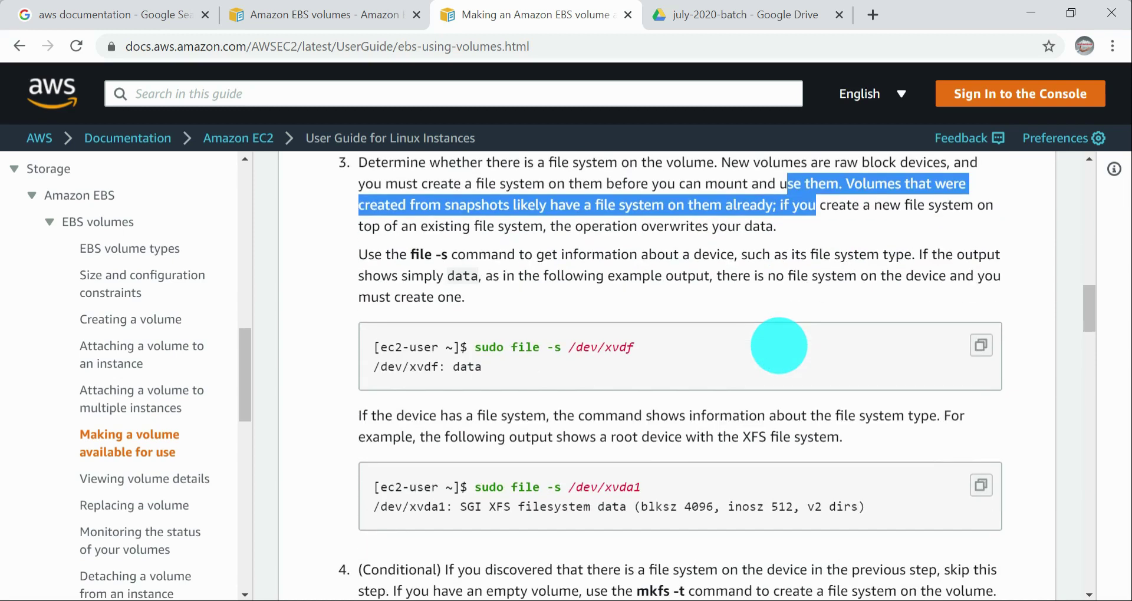
{"action": "scroll", "coordinate": [779, 346], "scroll_direction": "down", "scroll_amount": 1}
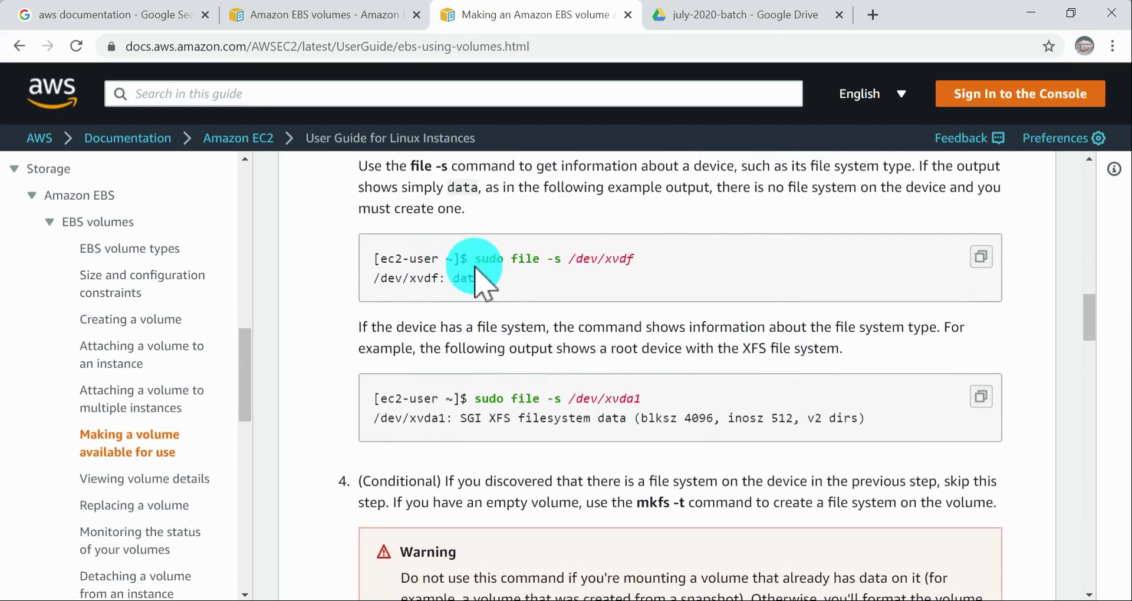
{"action": "left_click_drag", "start_coordinate": [475, 259], "coordinate": [671, 268]}
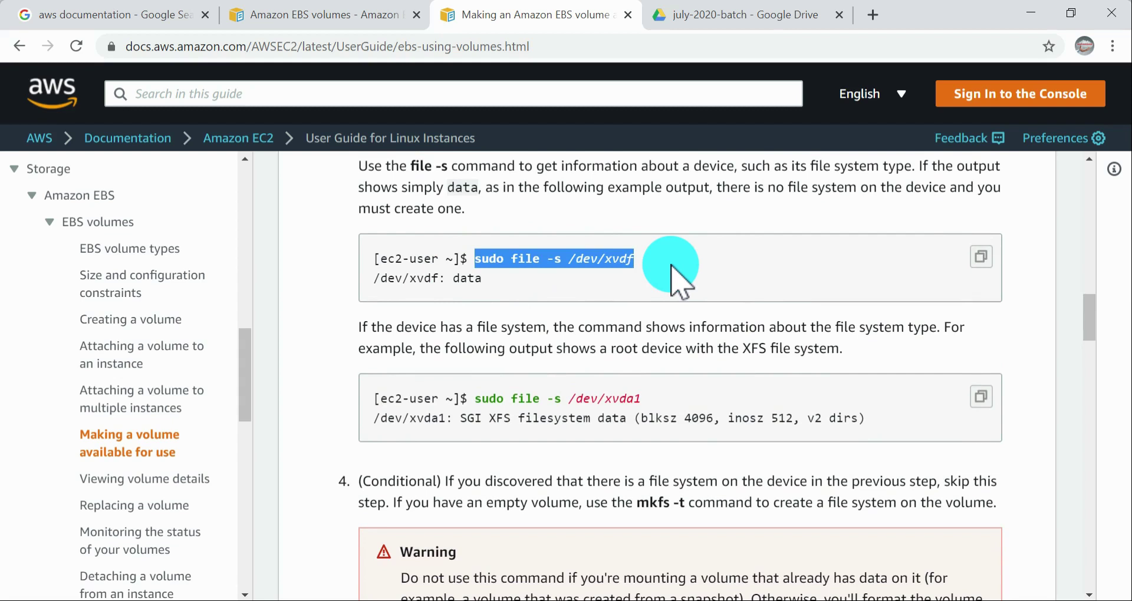
{"action": "scroll", "coordinate": [667, 252], "scroll_direction": "up", "scroll_amount": 1}
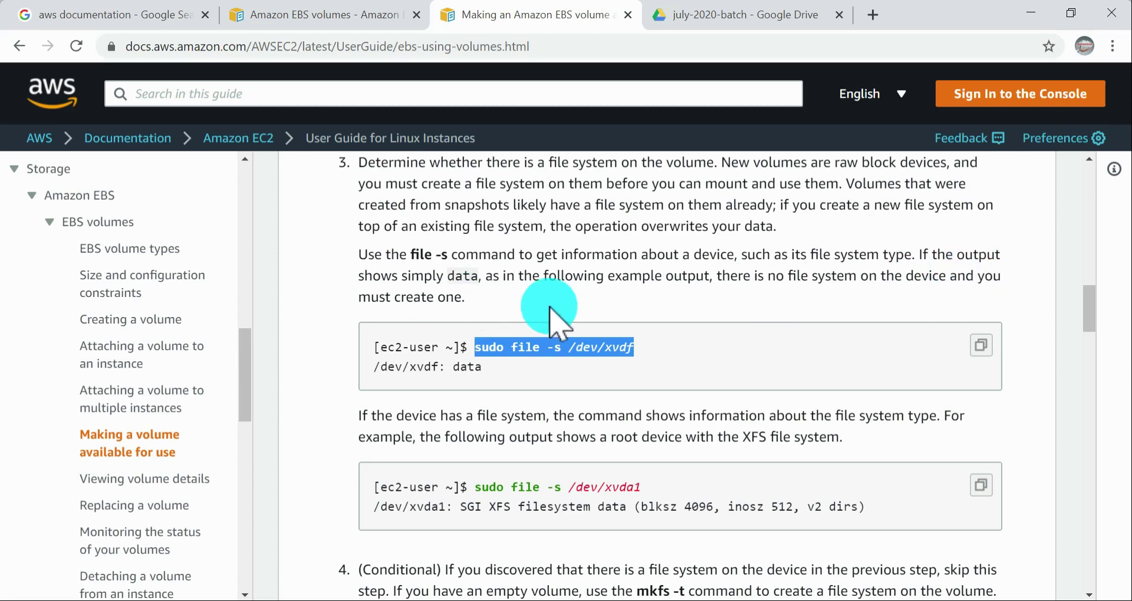
{"action": "key", "text": "alt+Tab"}
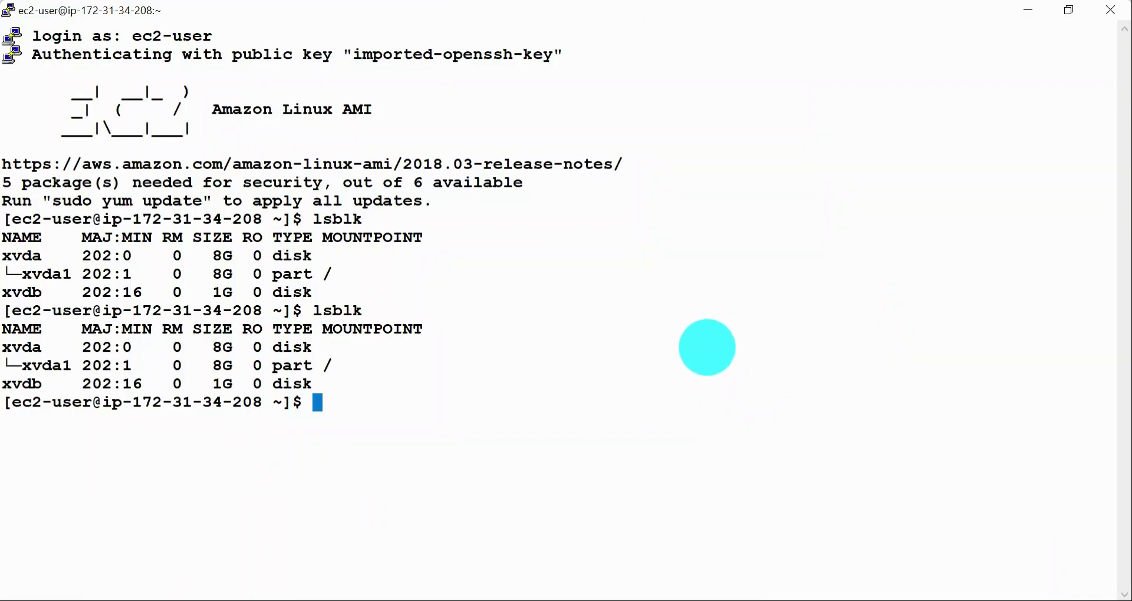
{"action": "key", "text": "Return"}
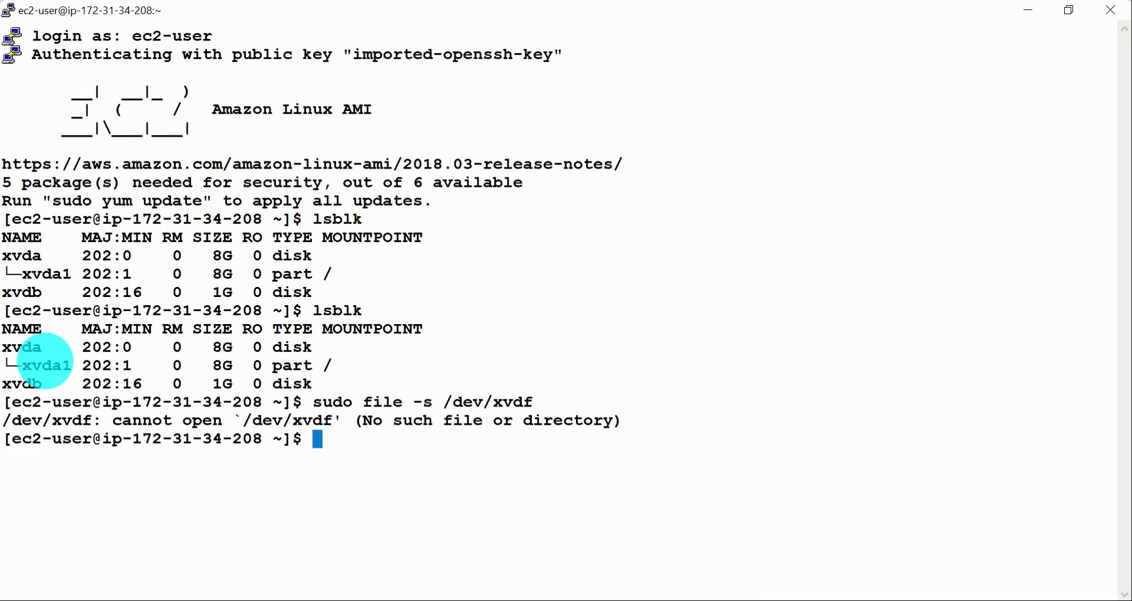
Step: Switch to the ip-172-31-7-67 terminal, clear the leftover text at the prompt and run sudo file -s /dev/xvdf
{"action": "key", "text": "alt+Tab"}
{"action": "key", "text": "alt+Tab"}
{"action": "key", "text": "alt+Tab"}
{"action": "key", "text": "alt+Tab"}
{"action": "key", "text": "alt+Tab"}
{"action": "key", "text": "alt+Tab"}
{"action": "key", "text": "alt+Tab"}
{"action": "key", "text": "alt+Tab"}
{"action": "key", "text": "alt+Tab"}
{"action": "key", "text": "alt+Tab"}
{"action": "key", "text": "alt+Tab"}
{"action": "key", "text": "alt+Tab"}
{"action": "key", "text": "alt+Tab"}
{"action": "key", "text": "alt+Tab"}
{"action": "key", "text": "alt+Tab"}
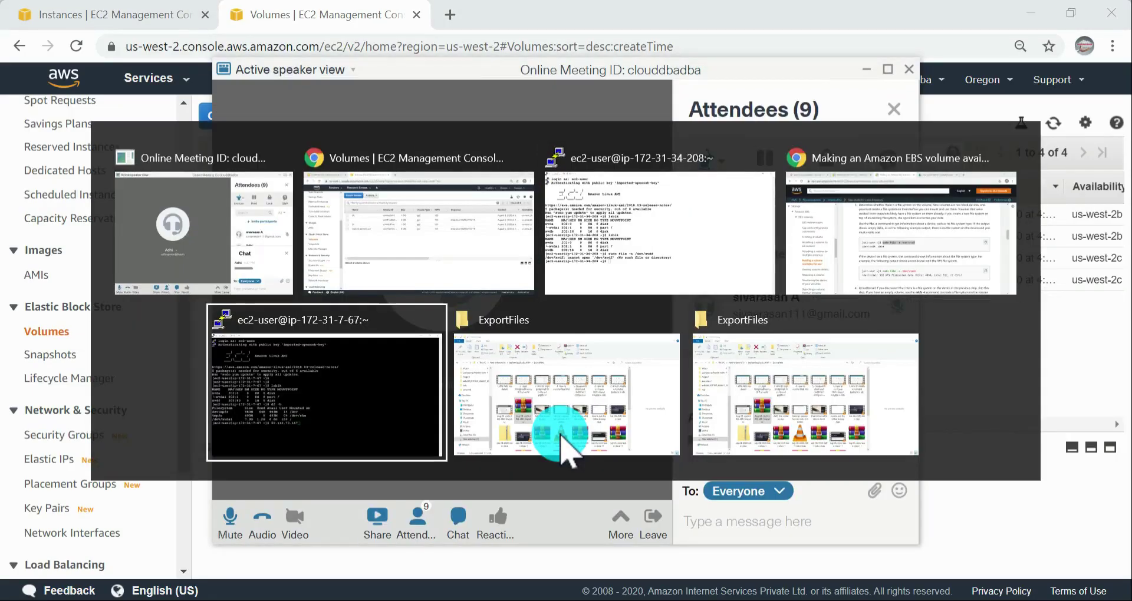
{"action": "key", "text": "alt+Tab"}
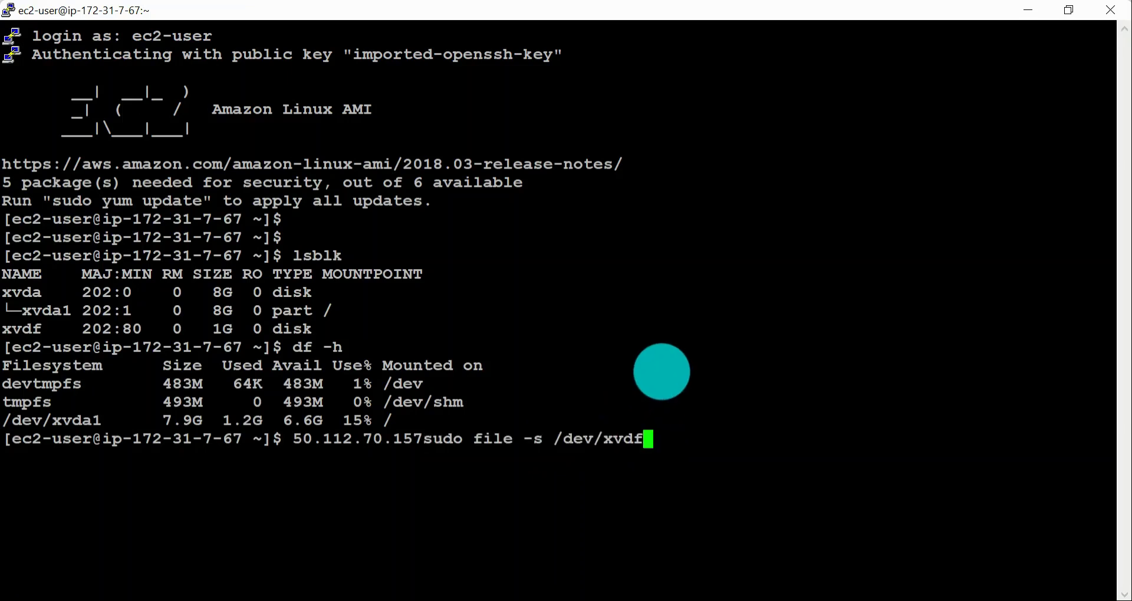
{"action": "key", "text": "ctrl+u"}
{"action": "key", "text": "Return"}
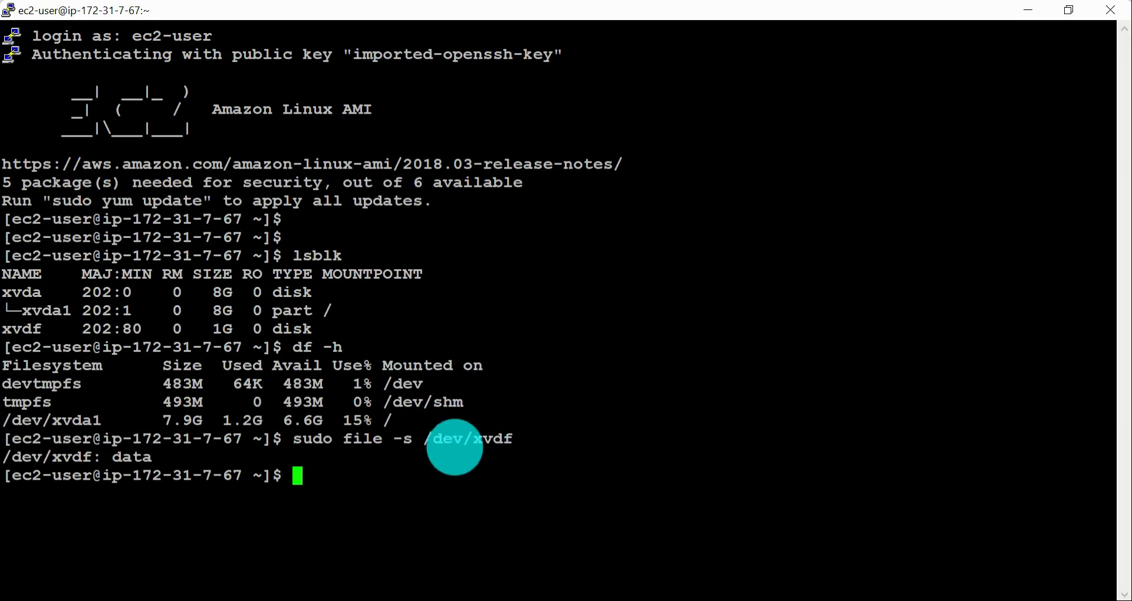
{"action": "key", "text": "alt+Tab"}
{"action": "key", "text": "alt+Tab"}
{"action": "key", "text": "alt+Tab"}
{"action": "key", "text": "alt+Tab"}
{"action": "key", "text": "alt+Tab"}
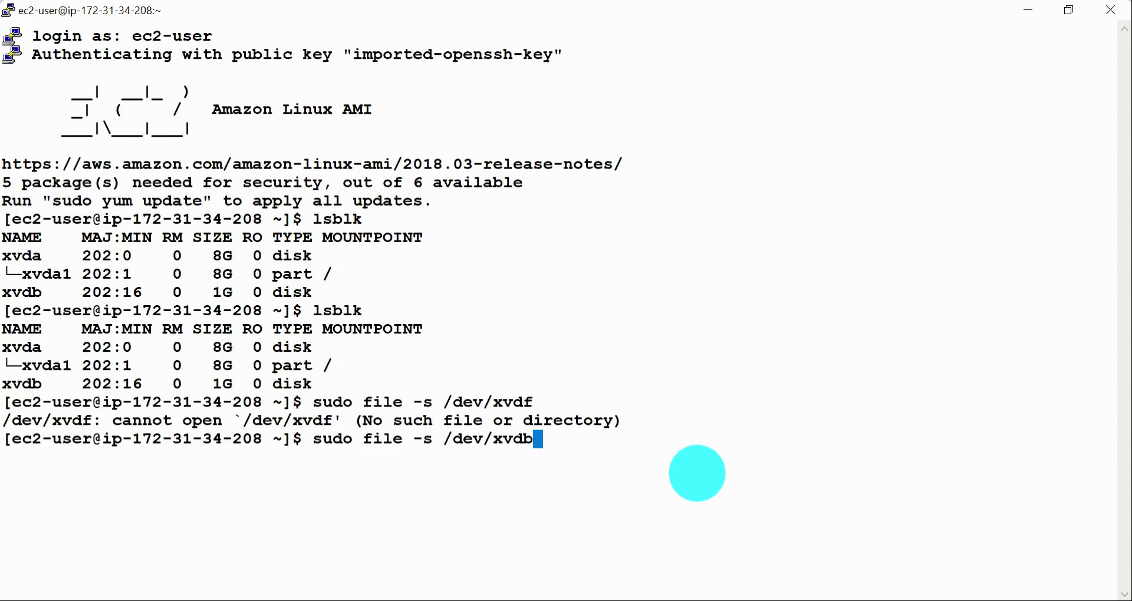
{"action": "key", "text": "Return"}
{"action": "left_click_drag", "start_coordinate": [114, 458], "coordinate": [152, 457]}
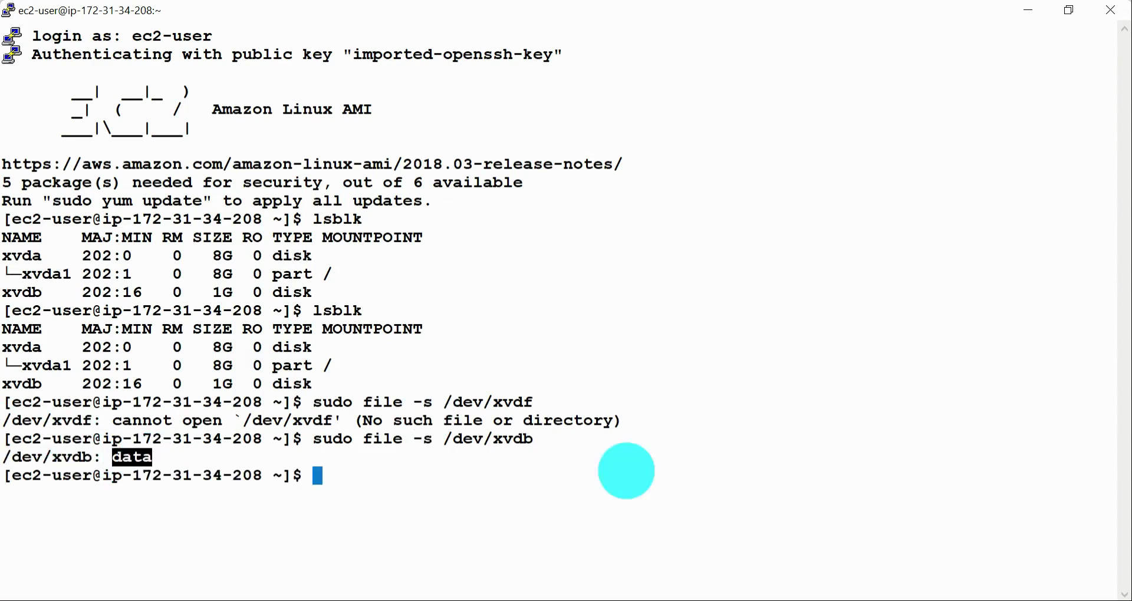
Step: Switch to the AWS documentation in Chrome and read how file -s output distinguishes an empty volume from one with a file system
{"action": "key", "text": "alt+Tab"}
{"action": "key", "text": "alt+Tab"}
{"action": "key", "text": "alt+Tab"}
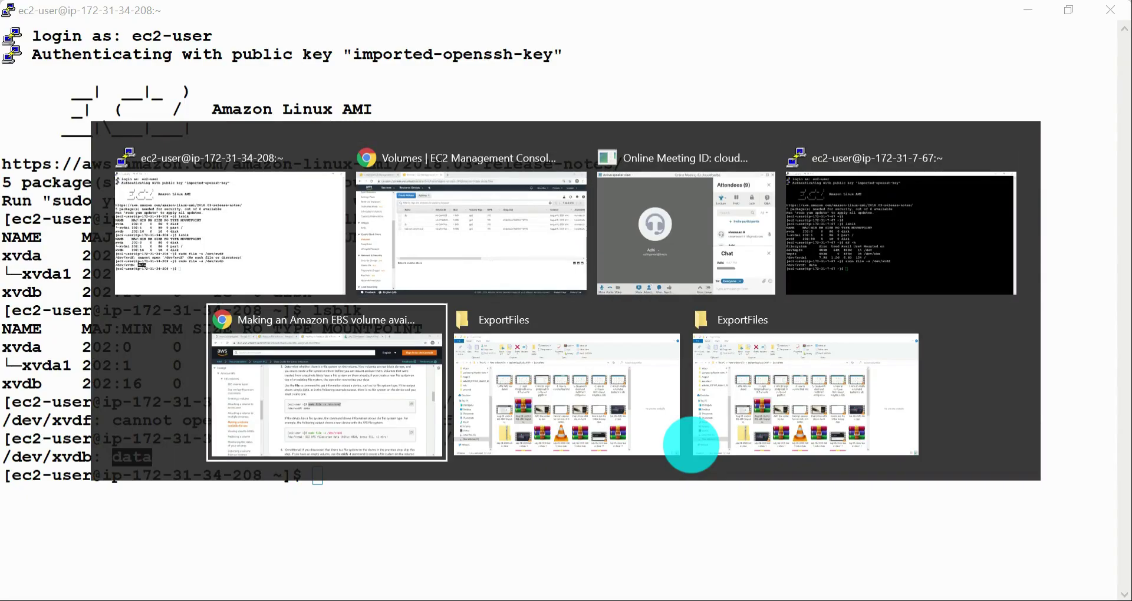
{"action": "left_click_drag", "start_coordinate": [453, 255], "coordinate": [533, 276]}
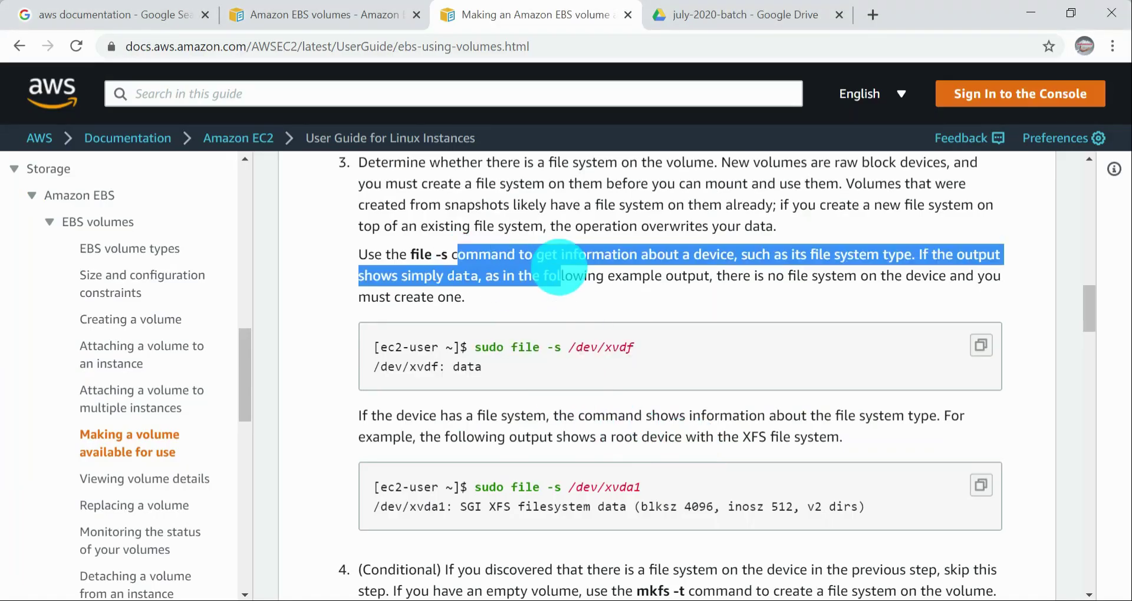
{"action": "left_click", "coordinate": [534, 280]}
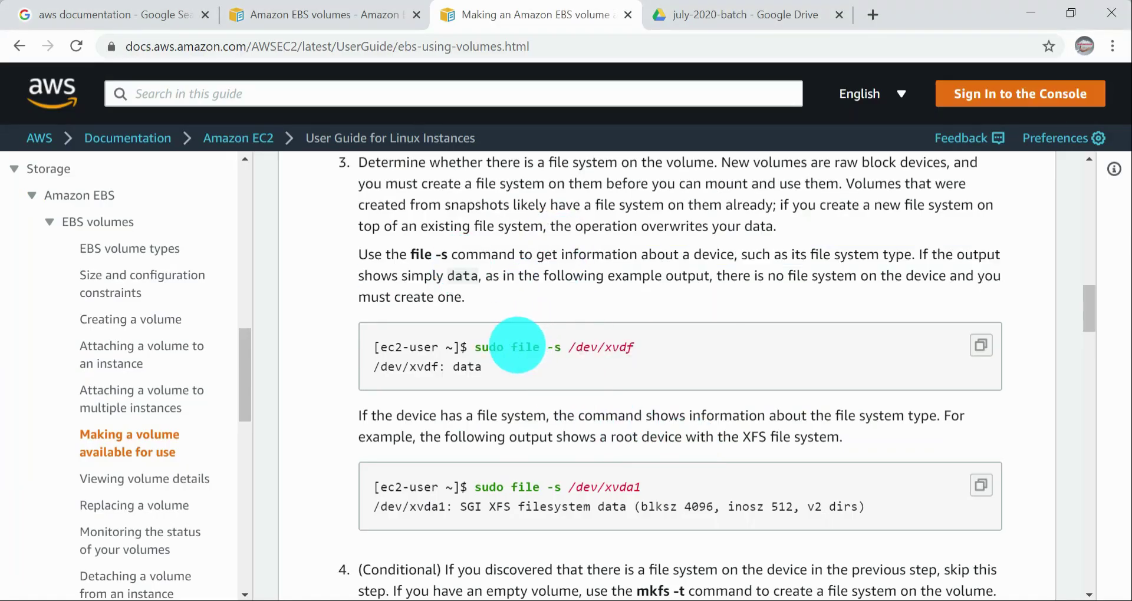
{"action": "left_click_drag", "start_coordinate": [720, 276], "coordinate": [950, 275]}
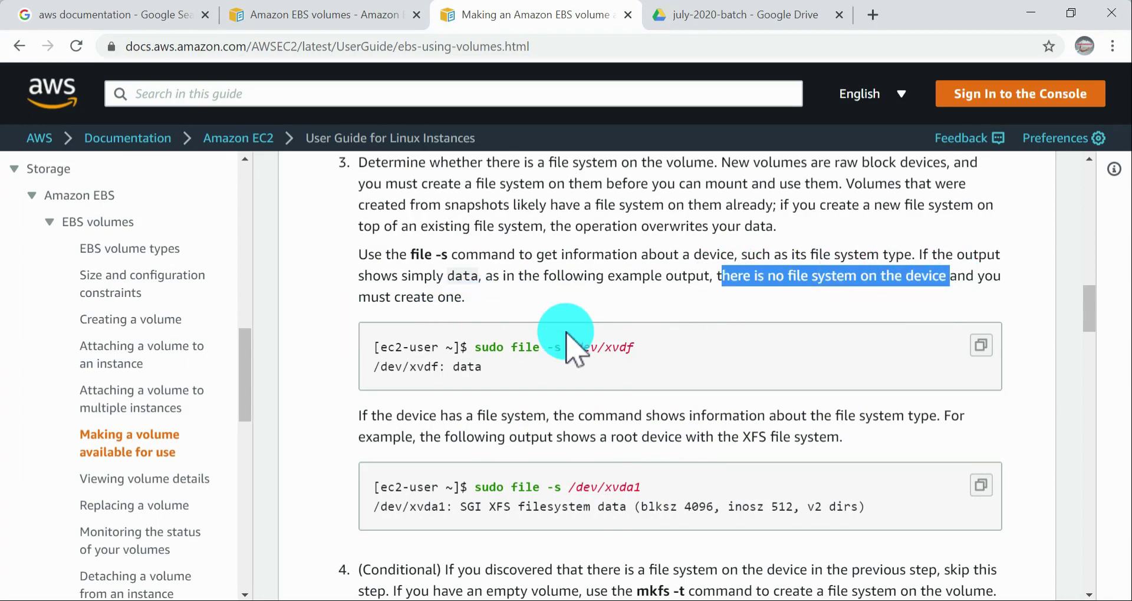
{"action": "scroll", "coordinate": [568, 334], "scroll_direction": "down", "scroll_amount": 2}
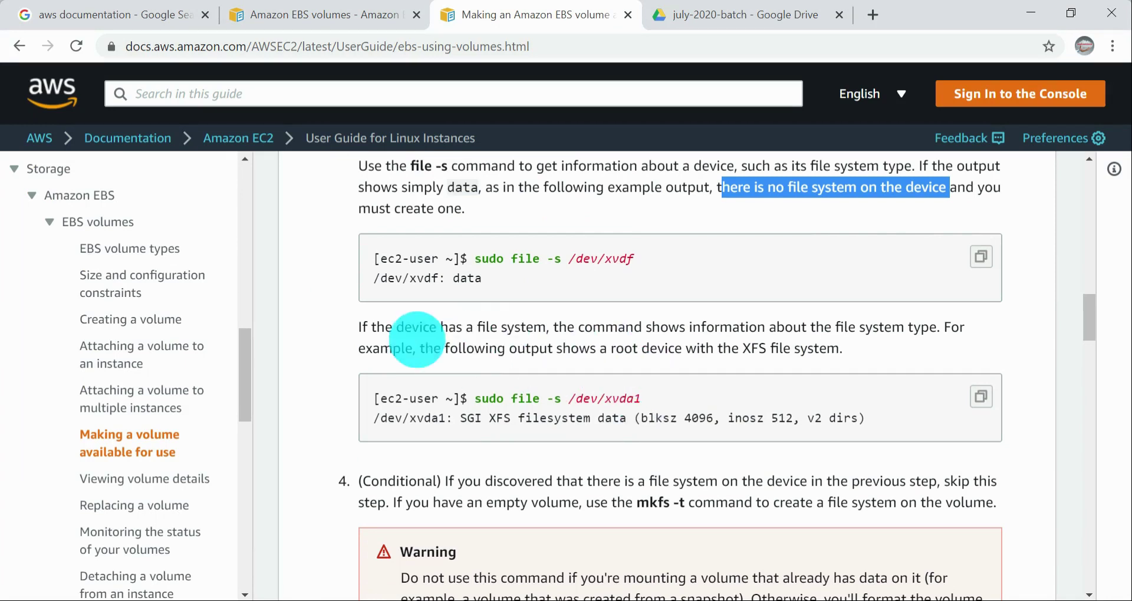
{"action": "left_click", "coordinate": [665, 340]}
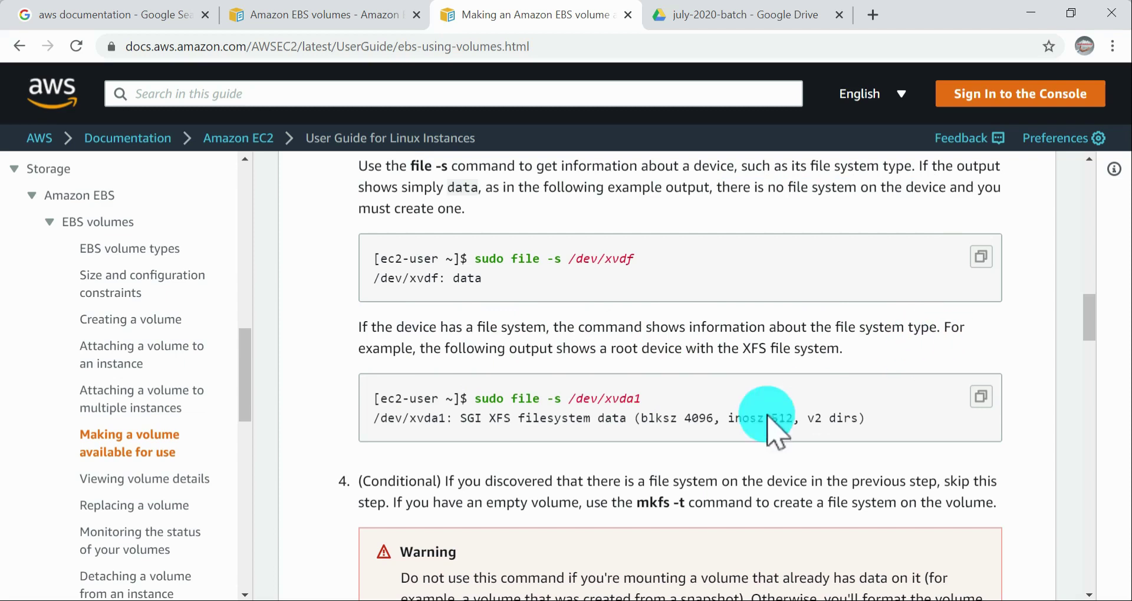
{"action": "left_click_drag", "start_coordinate": [569, 419], "coordinate": [910, 416]}
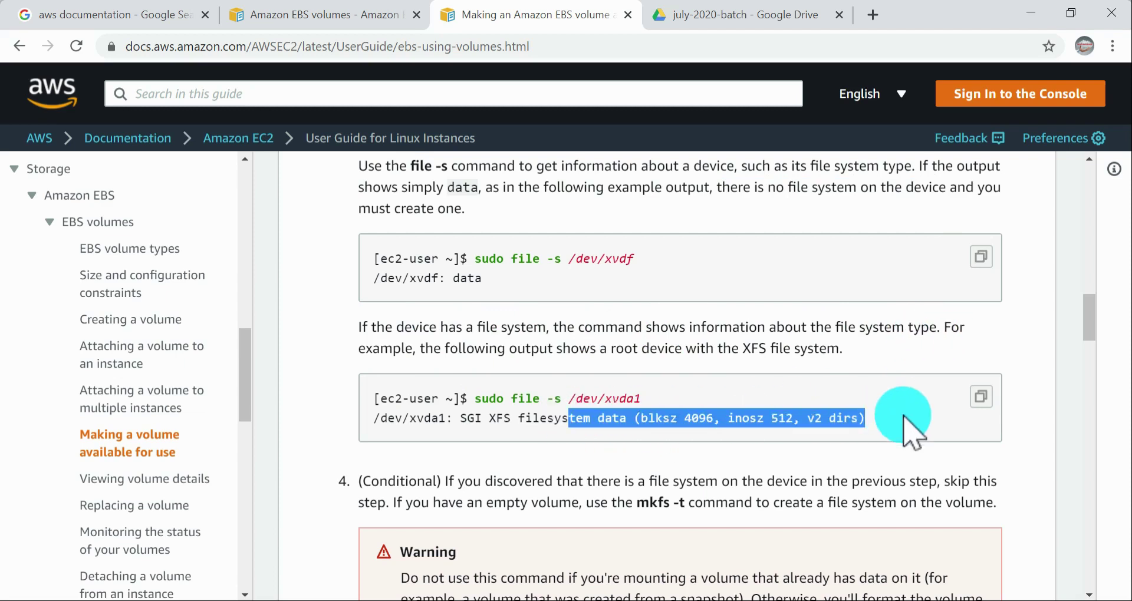
{"action": "left_click", "coordinate": [733, 448]}
{"action": "left_click_drag", "start_coordinate": [375, 420], "coordinate": [917, 415]}
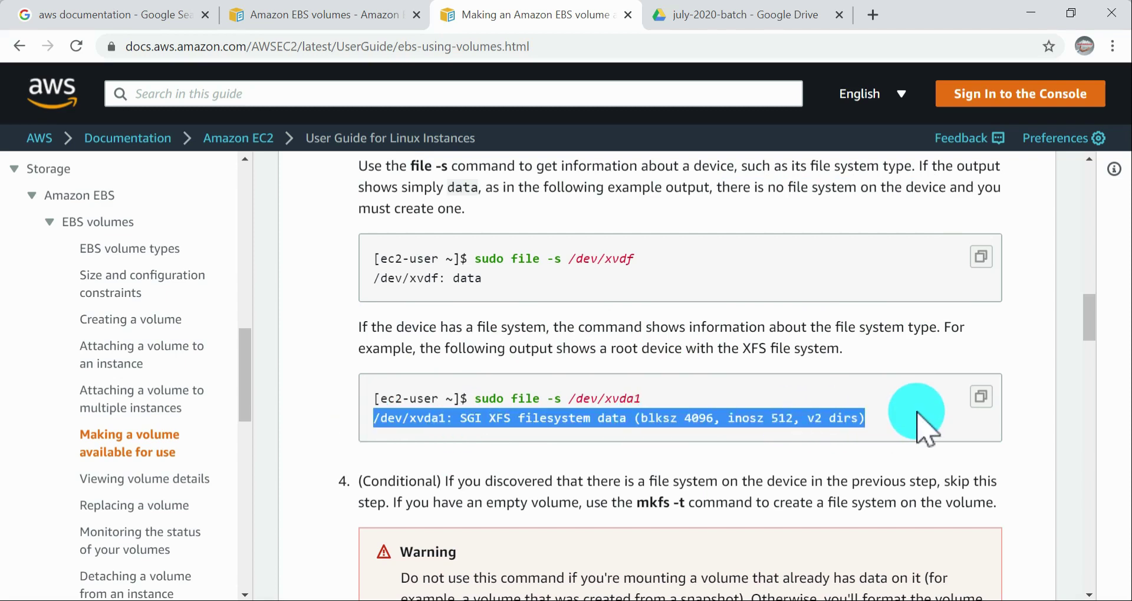
Step: Read in the documentation when to use mkfs -t on an empty volume and the warning about volumes that already hold data
{"action": "scroll", "coordinate": [905, 405], "scroll_direction": "down", "scroll_amount": 2}
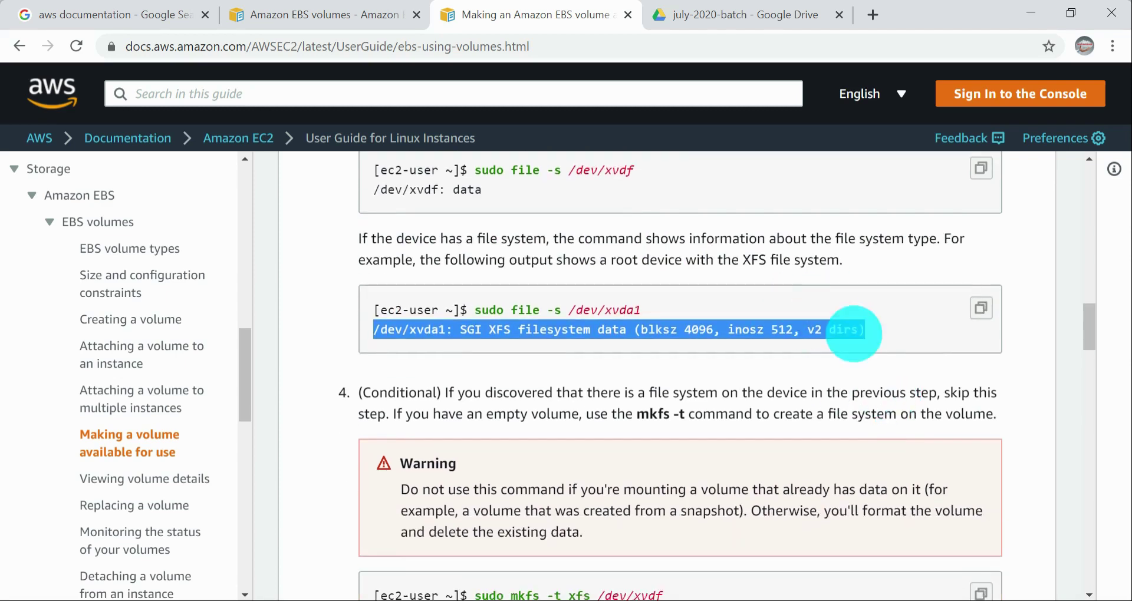
{"action": "double_click", "coordinate": [608, 331]}
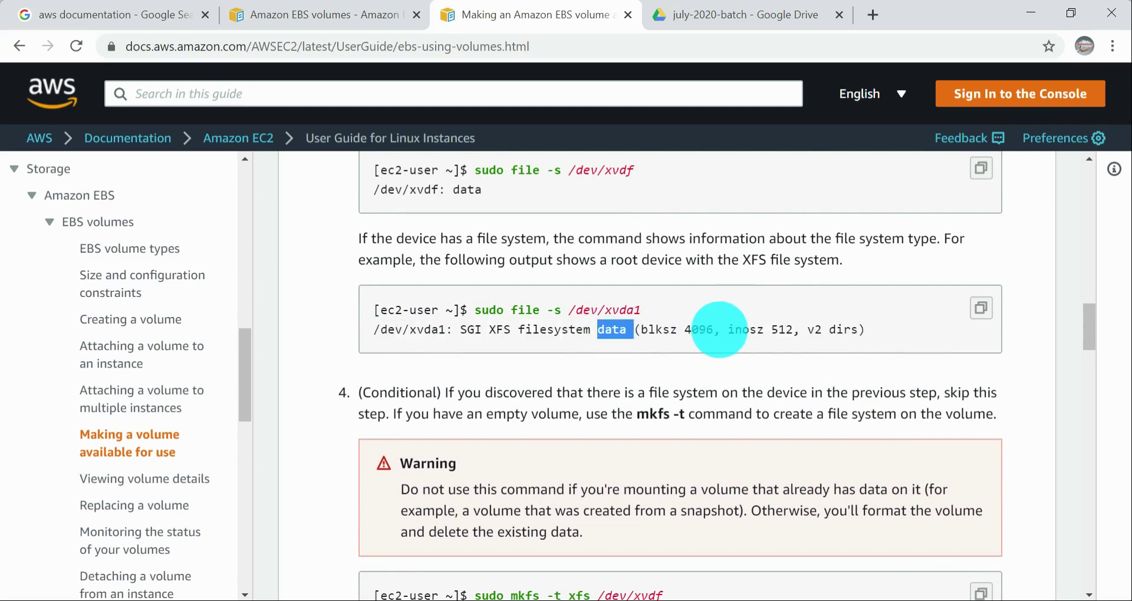
{"action": "scroll", "coordinate": [730, 328], "scroll_direction": "down", "scroll_amount": 2}
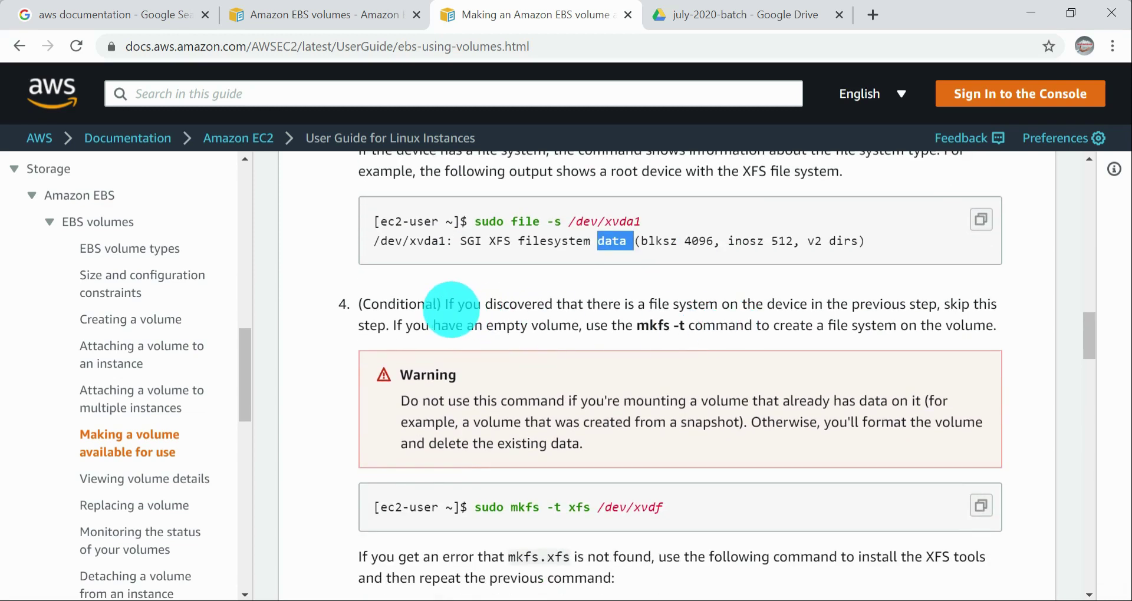
{"action": "left_click_drag", "start_coordinate": [638, 325], "coordinate": [715, 325]}
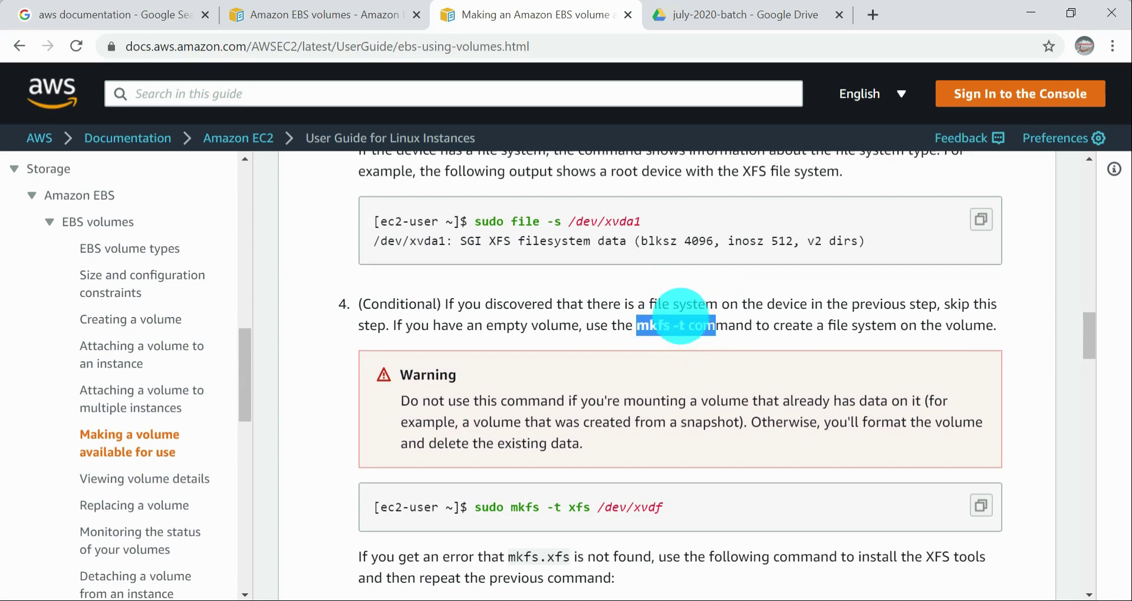
{"action": "left_click", "coordinate": [662, 304]}
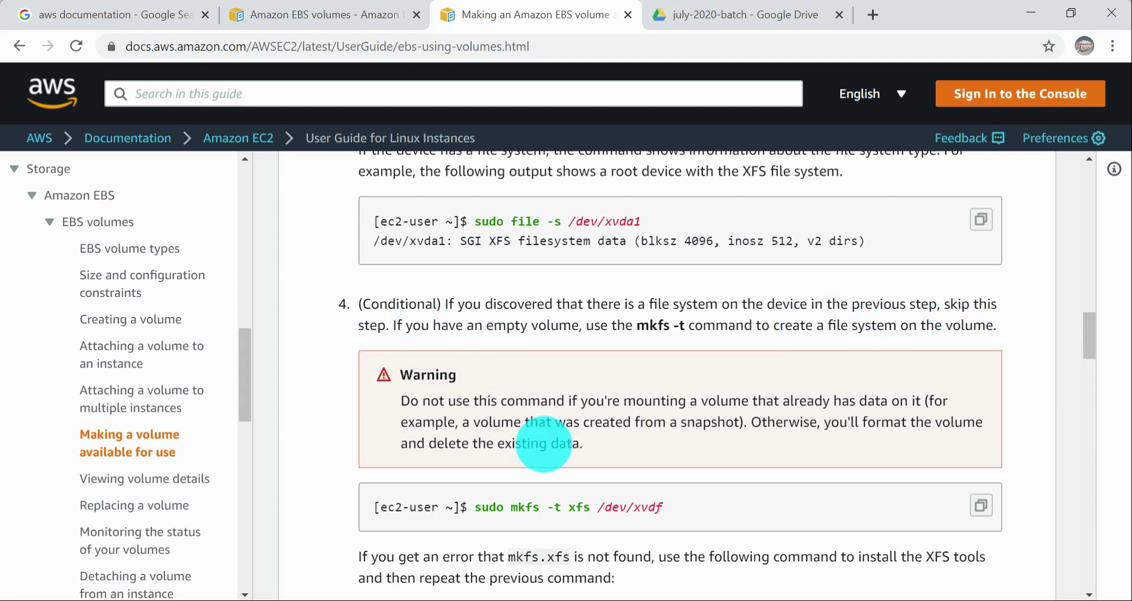
{"action": "triple_click", "coordinate": [543, 443]}
{"action": "left_click_drag", "start_coordinate": [404, 241], "coordinate": [804, 268]}
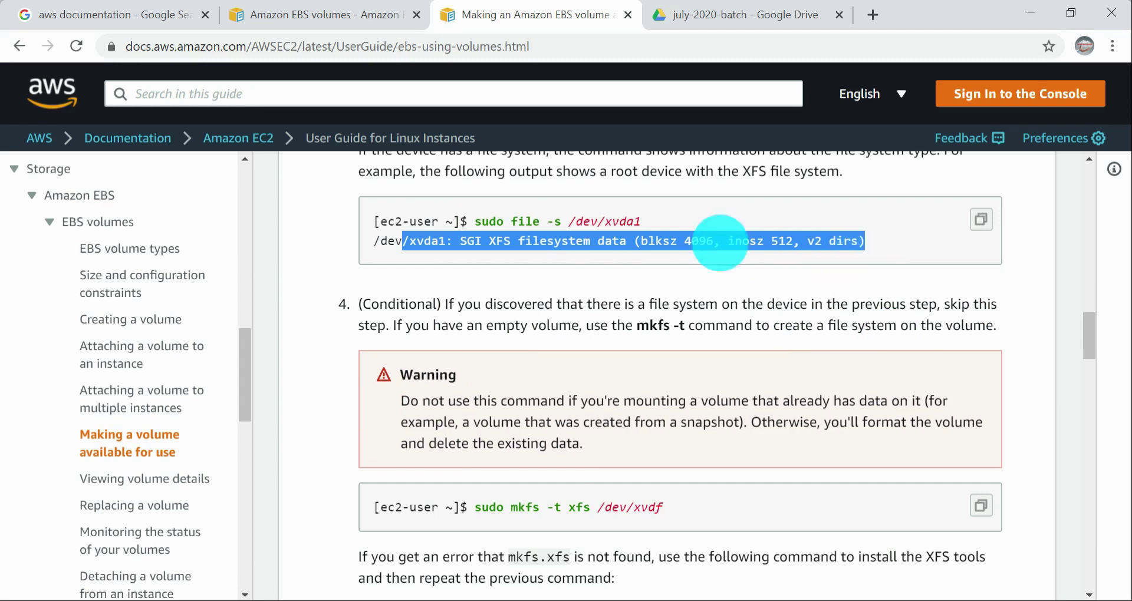
{"action": "left_click", "coordinate": [442, 240]}
{"action": "left_click_drag", "start_coordinate": [375, 241], "coordinate": [880, 252]}
{"action": "left_click_drag", "start_coordinate": [522, 443], "coordinate": [629, 506]}
{"action": "left_click", "coordinate": [670, 444]}
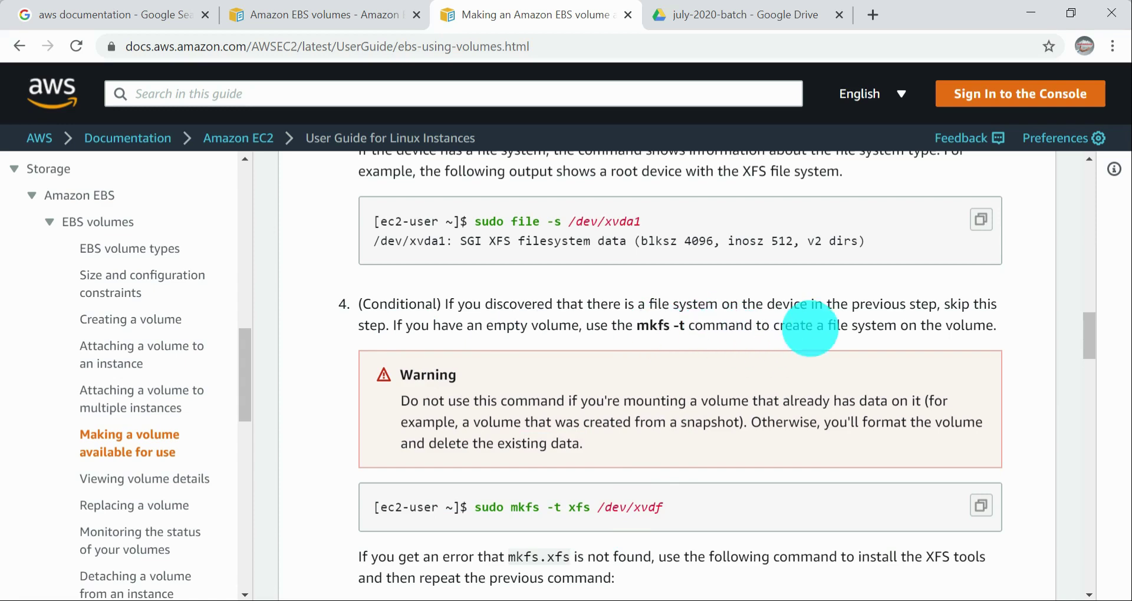
{"action": "scroll", "coordinate": [855, 365], "scroll_direction": "down", "scroll_amount": 1}
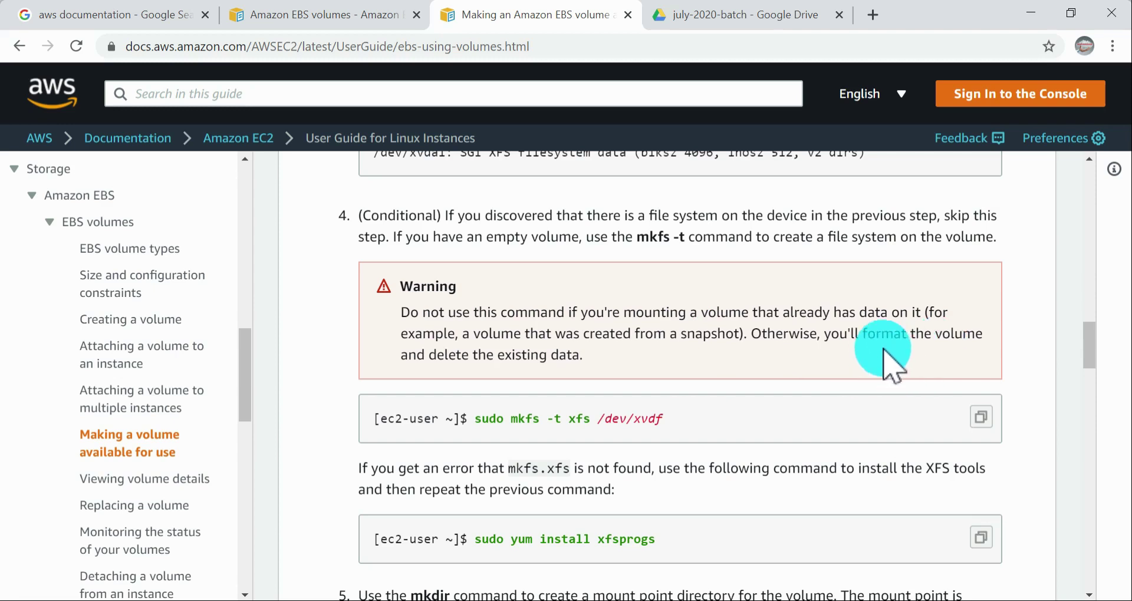
{"action": "left_click_drag", "start_coordinate": [583, 355], "coordinate": [436, 333]}
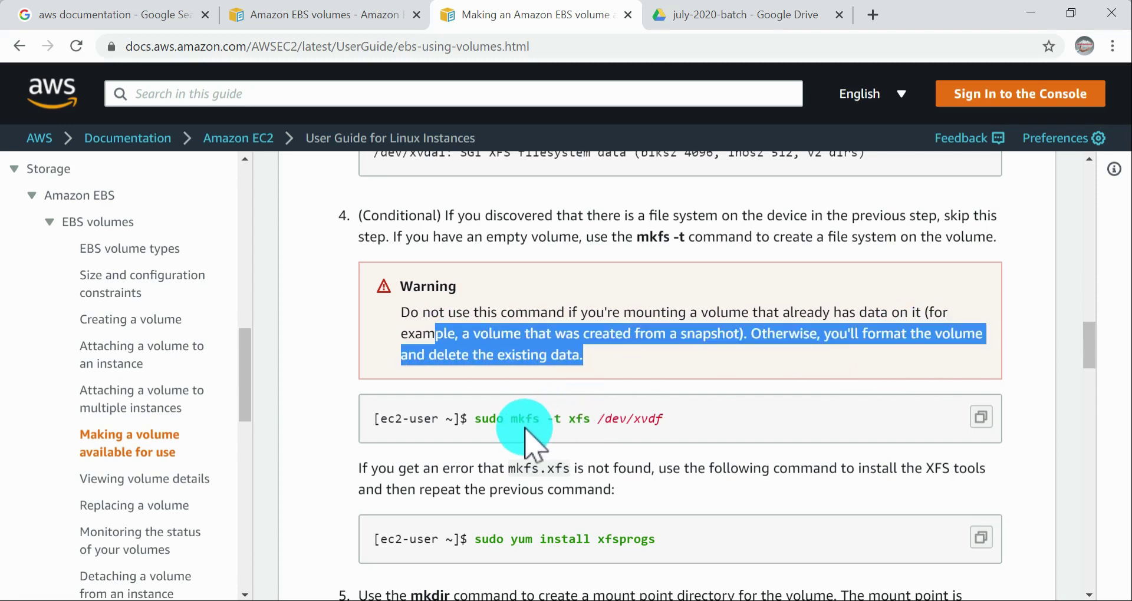
Step: Copy sudo mkfs -t xfs /dev/xvdf from the documentation and try it in the ip-172-31-7-67 terminal
{"action": "left_click_drag", "start_coordinate": [474, 420], "coordinate": [695, 424]}
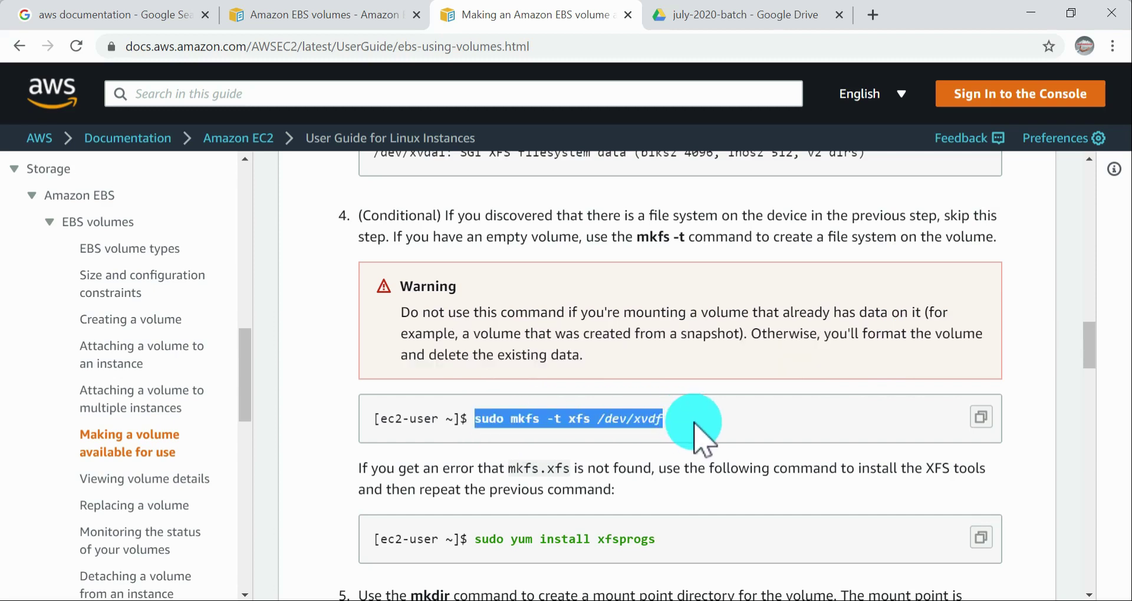
{"action": "key", "text": "alt+Tab"}
{"action": "key", "text": "alt+Tab"}
{"action": "key", "text": "alt+Tab"}
{"action": "key", "text": "alt+Tab"}
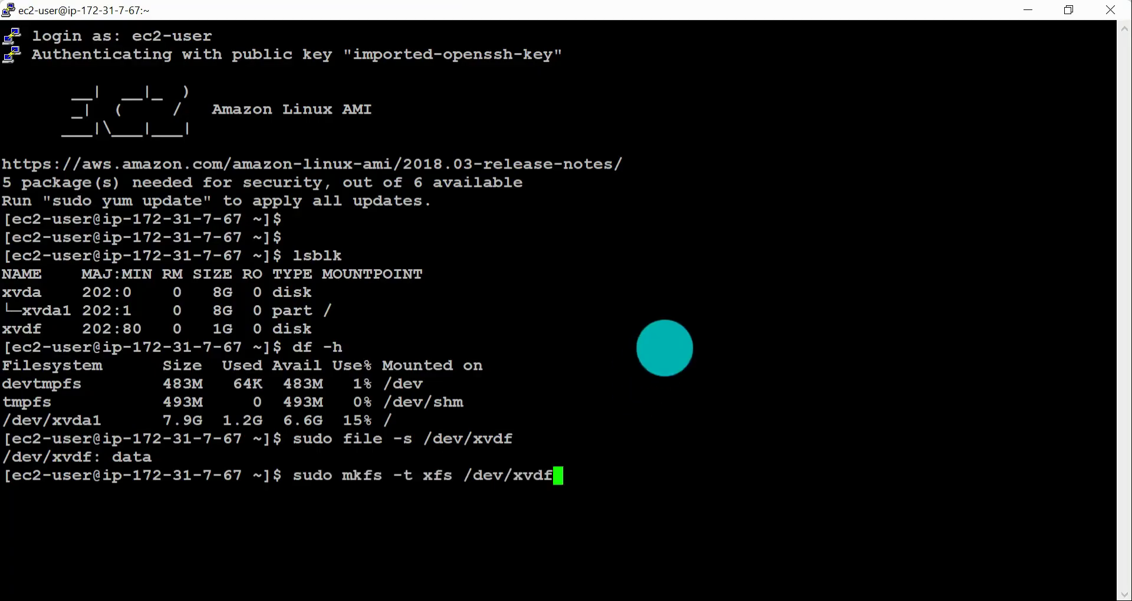
{"action": "key", "text": "Return"}
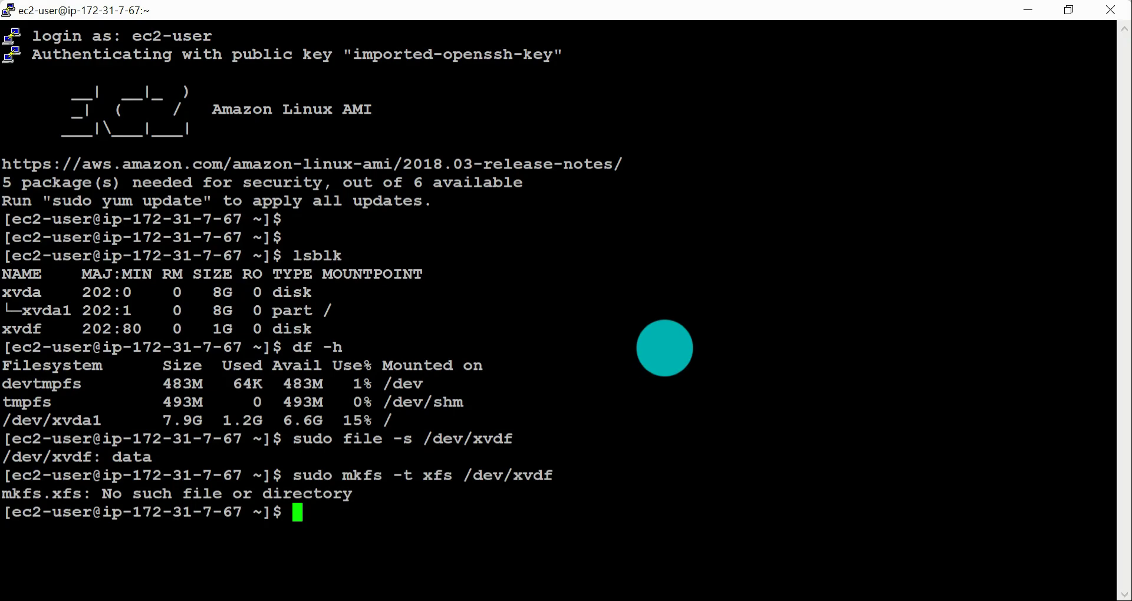
Step: Copy sudo yum install xfsprogs from the Chrome documentation's mkfs.xfs error note and run it in the ip-172-31-7-67 terminal, approving the installation with y
{"action": "key", "text": "alt+Tab"}
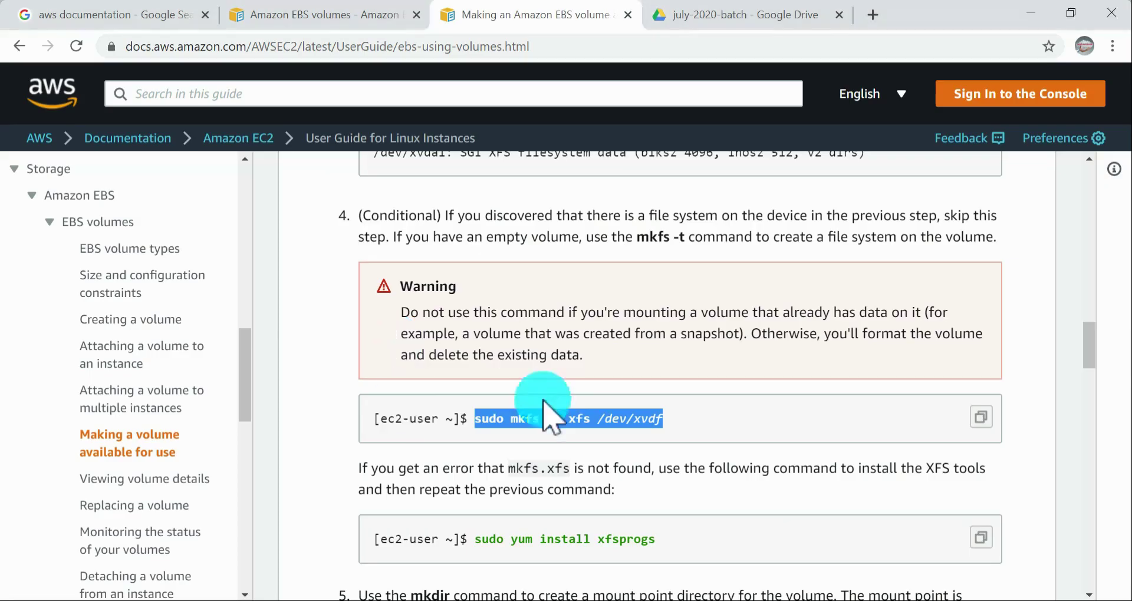
{"action": "scroll", "coordinate": [558, 391], "scroll_direction": "down", "scroll_amount": 3}
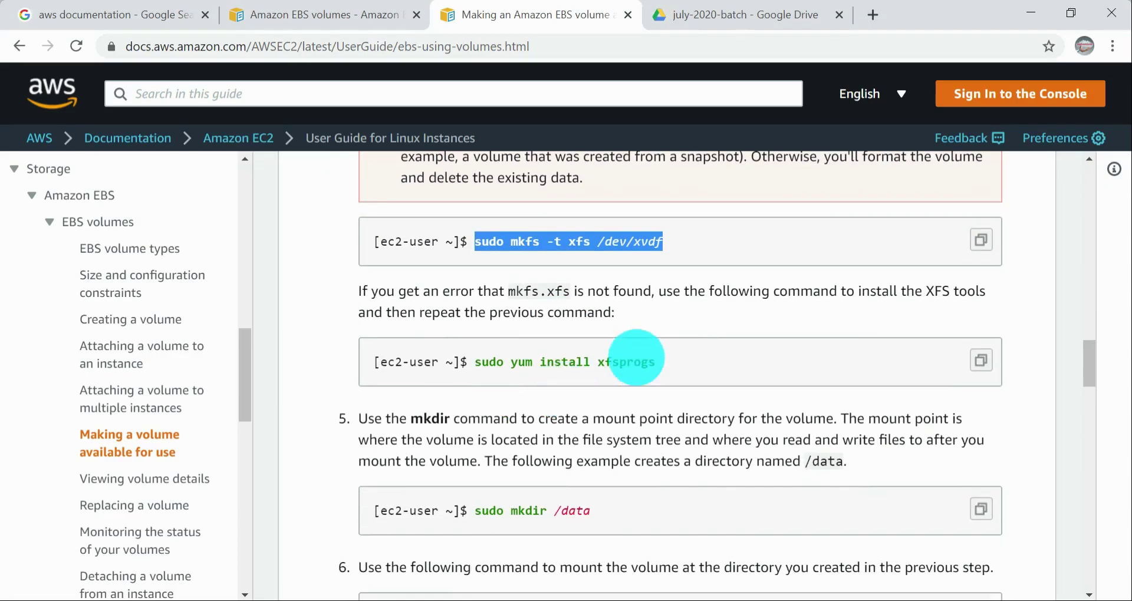
{"action": "left_click_drag", "start_coordinate": [509, 291], "coordinate": [554, 292]}
{"action": "left_click", "coordinate": [544, 296]}
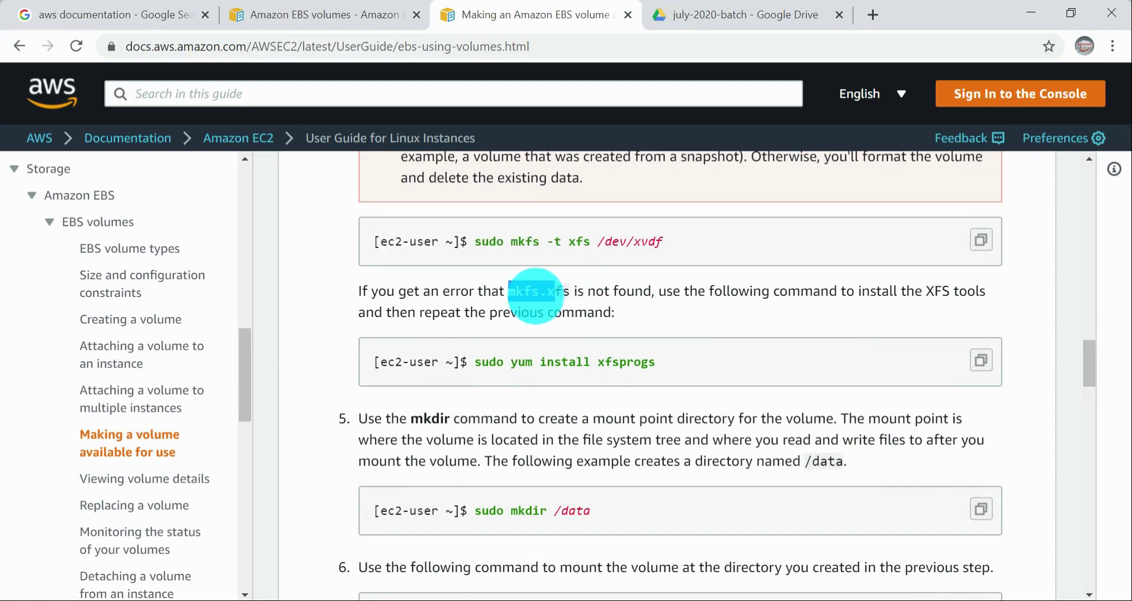
{"action": "key", "text": "alt+Tab"}
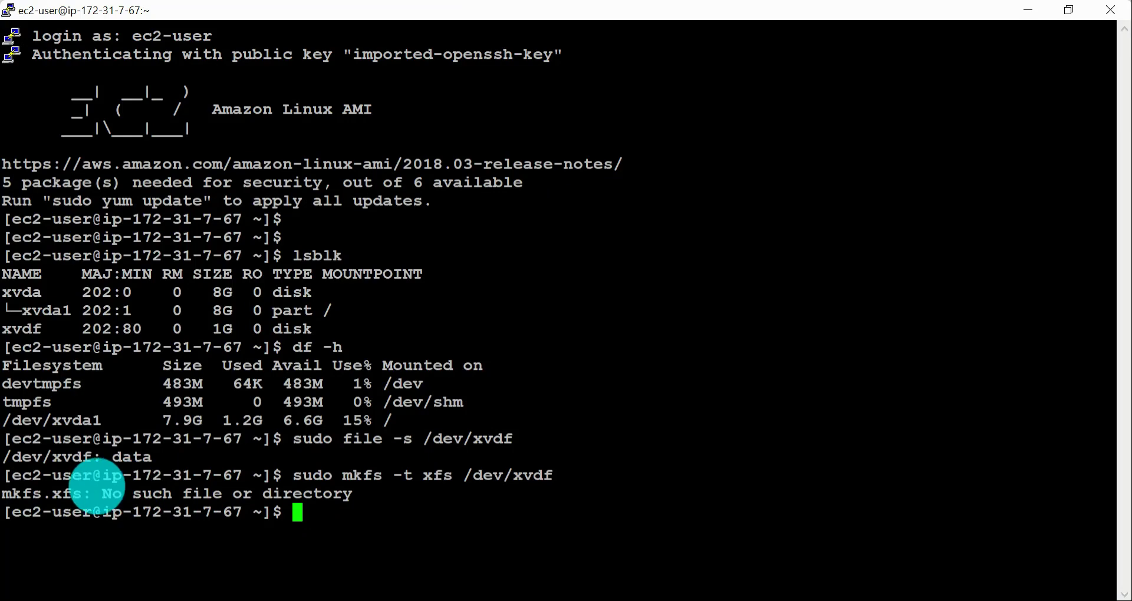
{"action": "key", "text": "alt+Tab"}
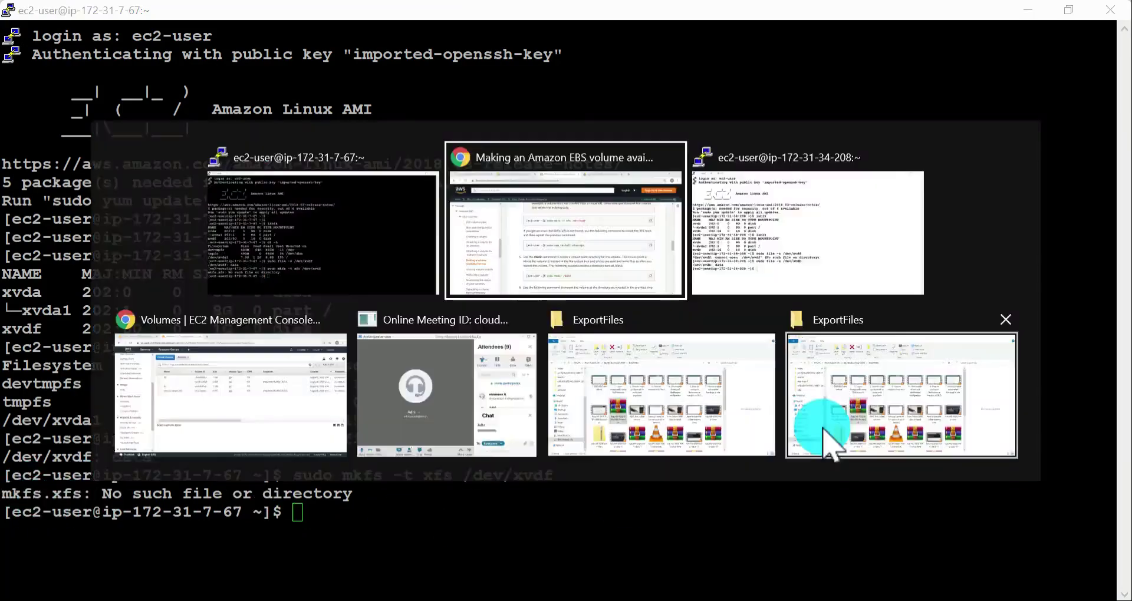
{"action": "left_click_drag", "start_coordinate": [472, 362], "coordinate": [715, 360]}
{"action": "key", "text": "ctrl+c"}
{"action": "key", "text": "alt+Tab"}
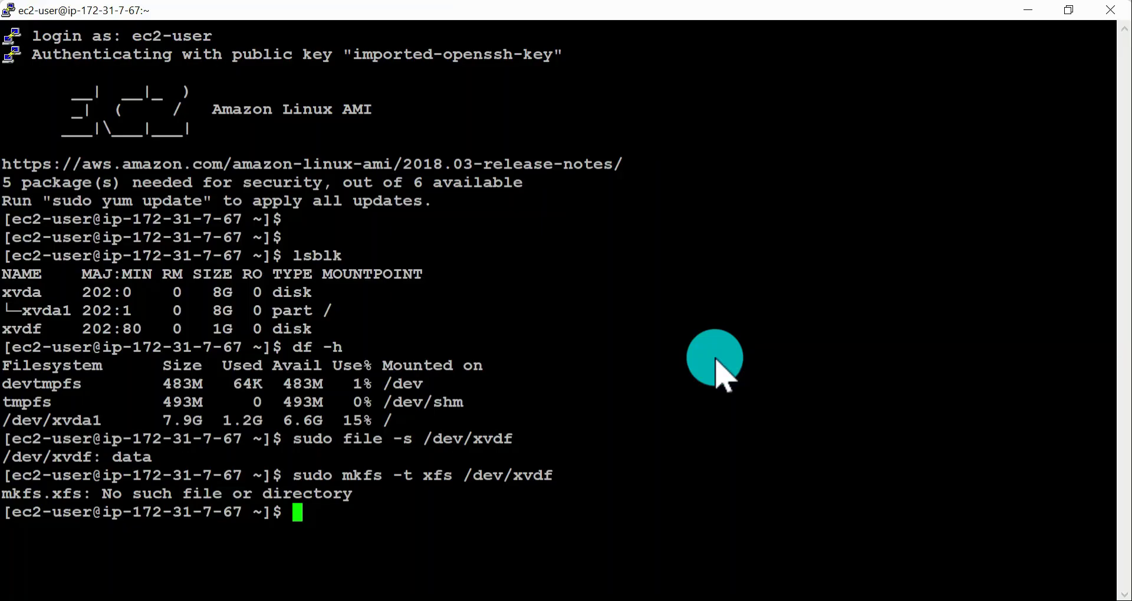
{"action": "right_click", "coordinate": [762, 309]}
{"action": "key", "text": "Return"}
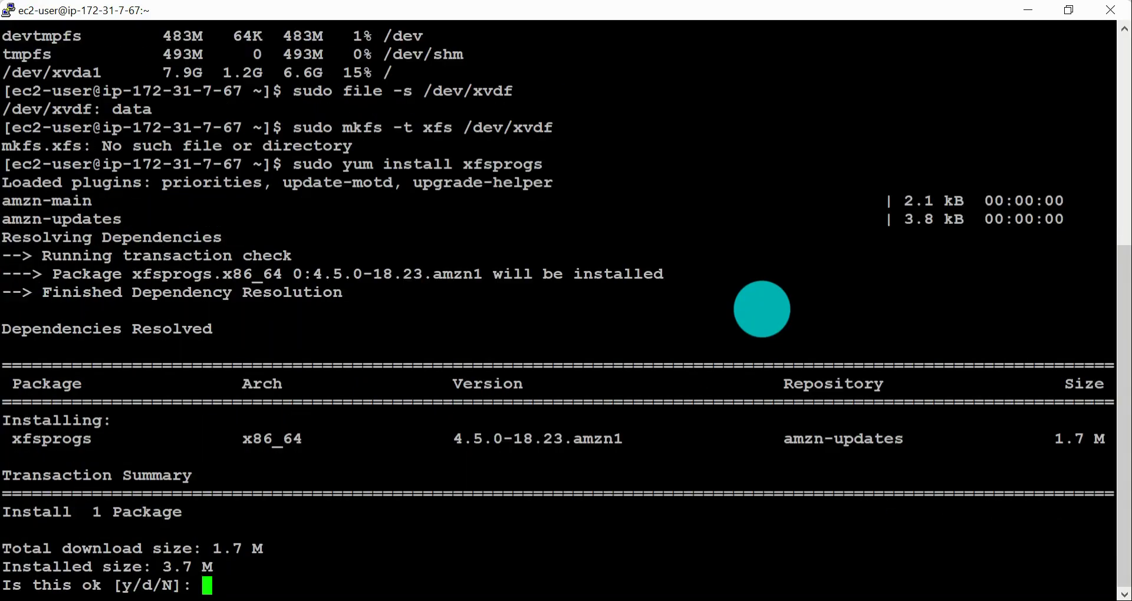
{"action": "type", "text": "y"}
{"action": "key", "text": "Return"}
{"action": "key", "text": "alt+Tab"}
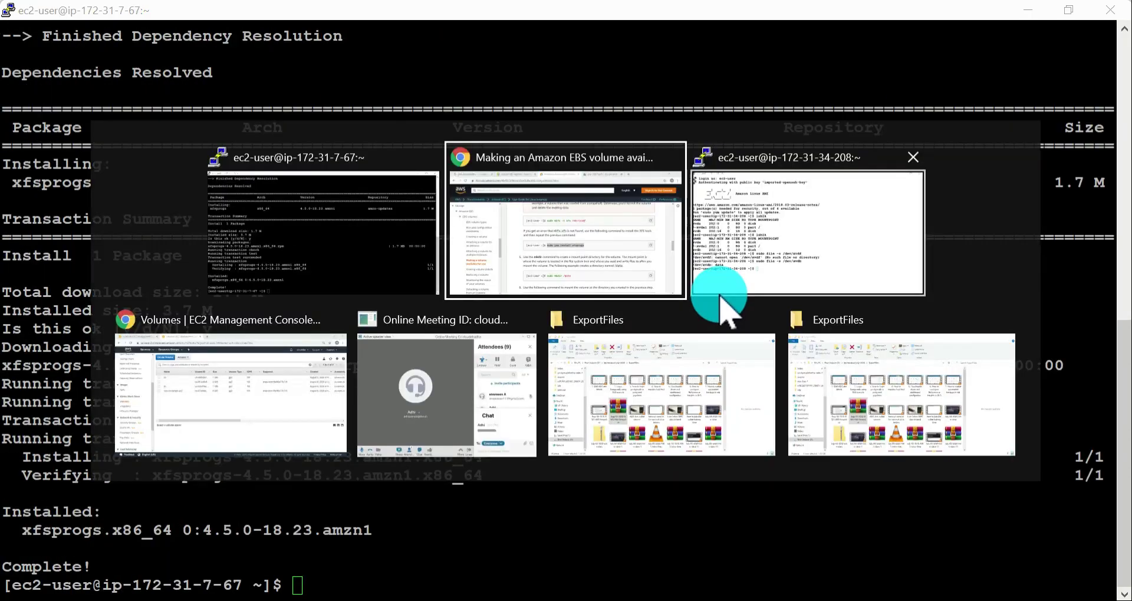
{"action": "left_click", "coordinate": [714, 291]}
{"action": "right_click", "coordinate": [699, 247]}
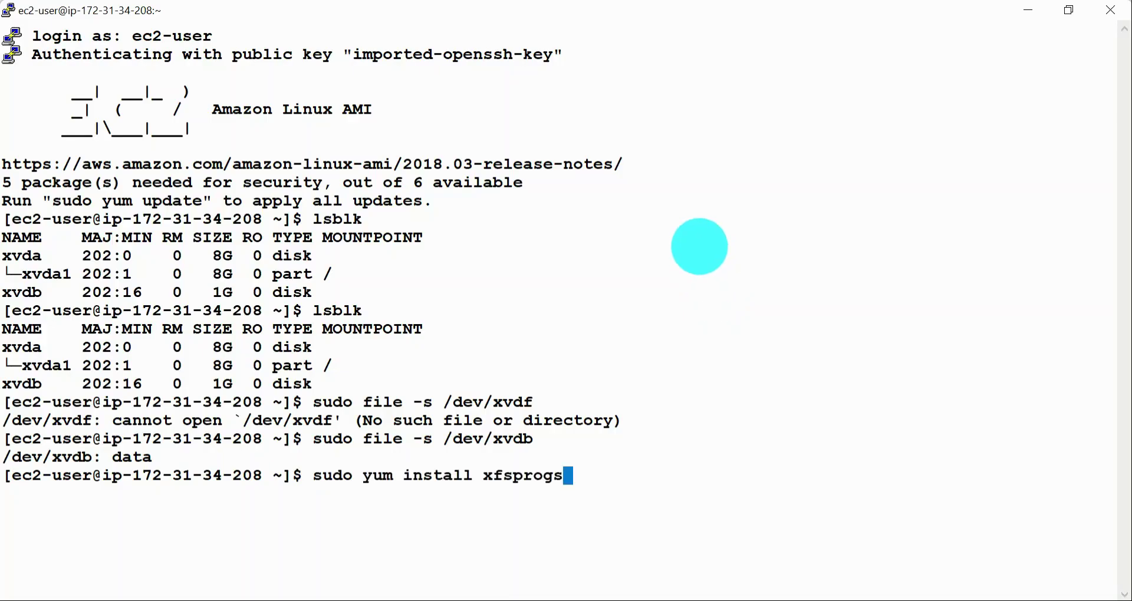
{"action": "key", "text": "Return"}
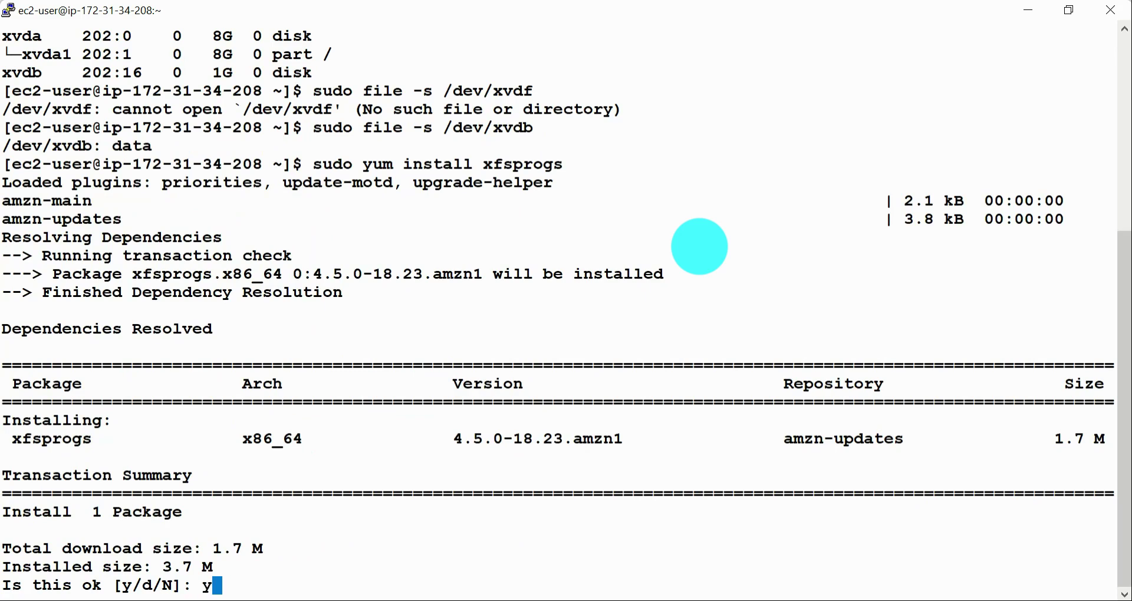
{"action": "key", "text": "Return"}
Step: Return to the ip-172-31-7-67 terminal and create an XFS file system with sudo mkfs -t xfs /dev/xvdf
{"action": "key", "text": "alt+Tab"}
{"action": "key", "text": "alt+Tab"}
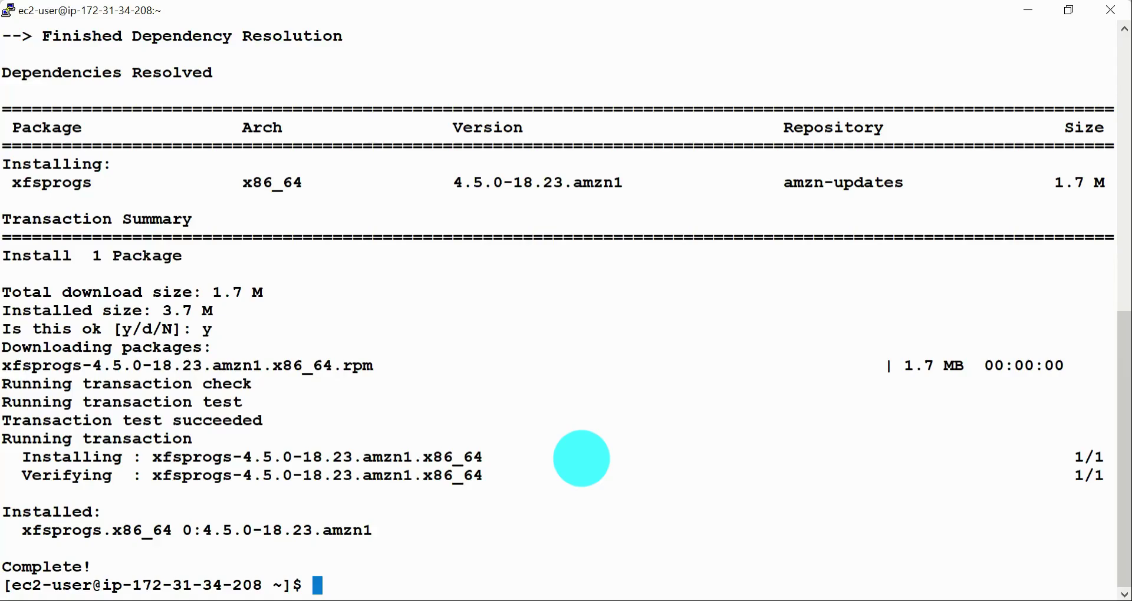
{"action": "key", "text": "alt+Tab"}
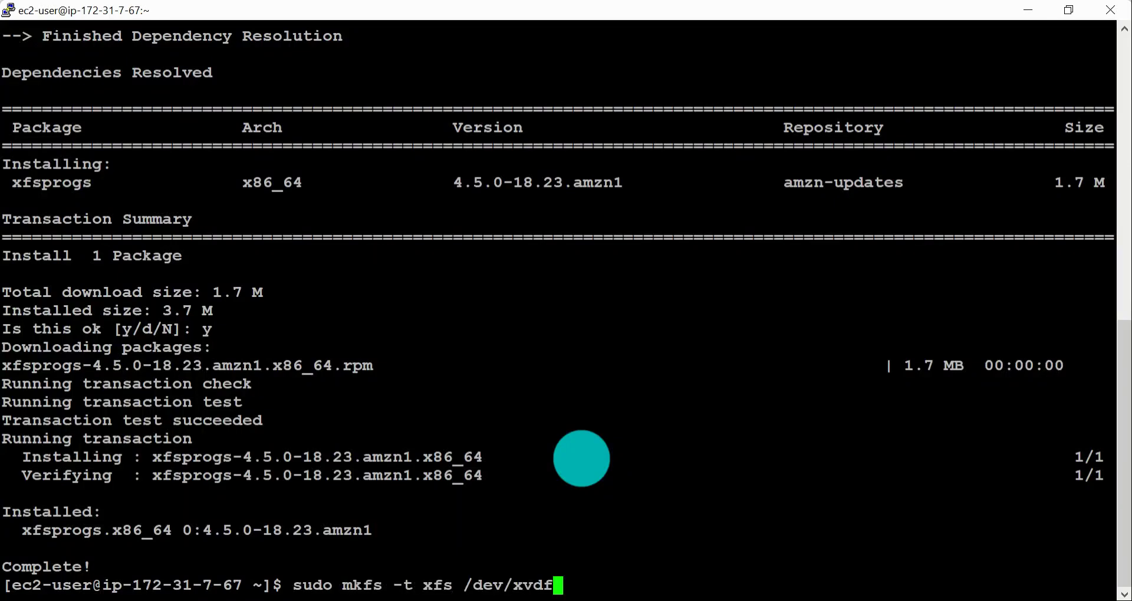
{"action": "key", "text": "Return"}
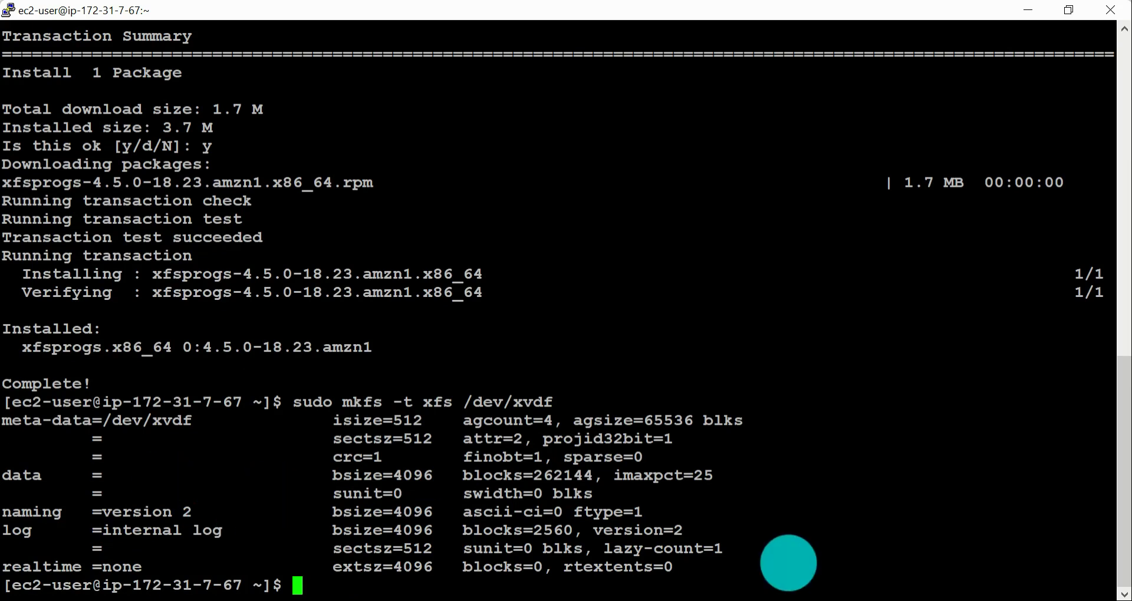
{"action": "key", "text": "alt+Tab"}
{"action": "key", "text": "alt+Tab"}
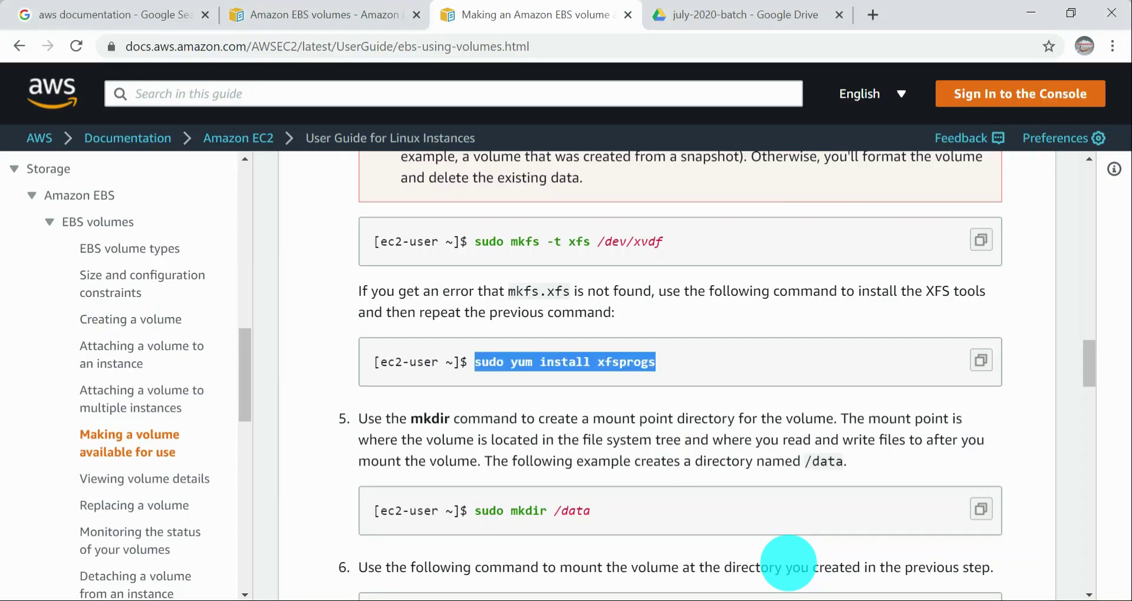
{"action": "key", "text": "alt+Tab"}
{"action": "key", "text": "alt+Tab"}
{"action": "key", "text": "alt+Tab"}
{"action": "key", "text": "alt+Tab"}
{"action": "key", "text": "alt+Tab"}
{"action": "key", "text": "alt+Tab"}
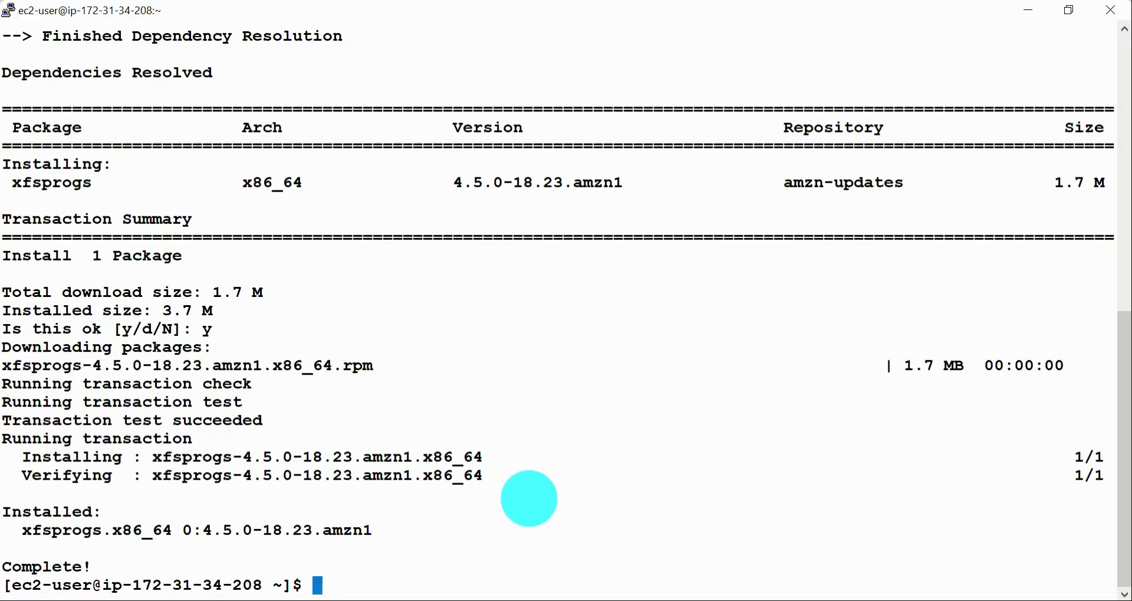
{"action": "key", "text": "alt+Tab"}
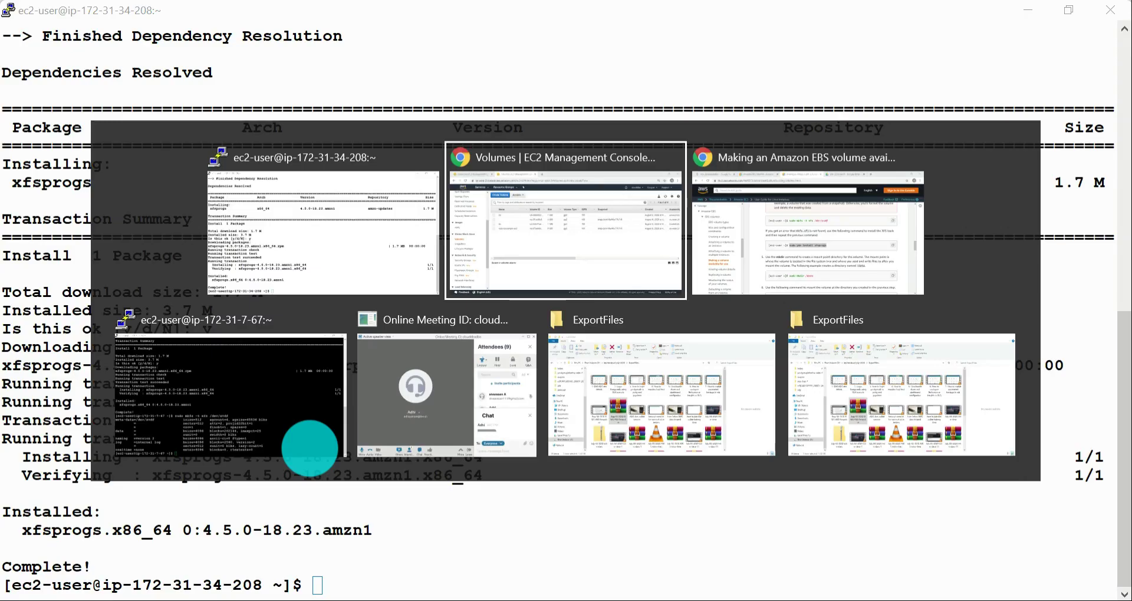
{"action": "key", "text": "alt+Tab"}
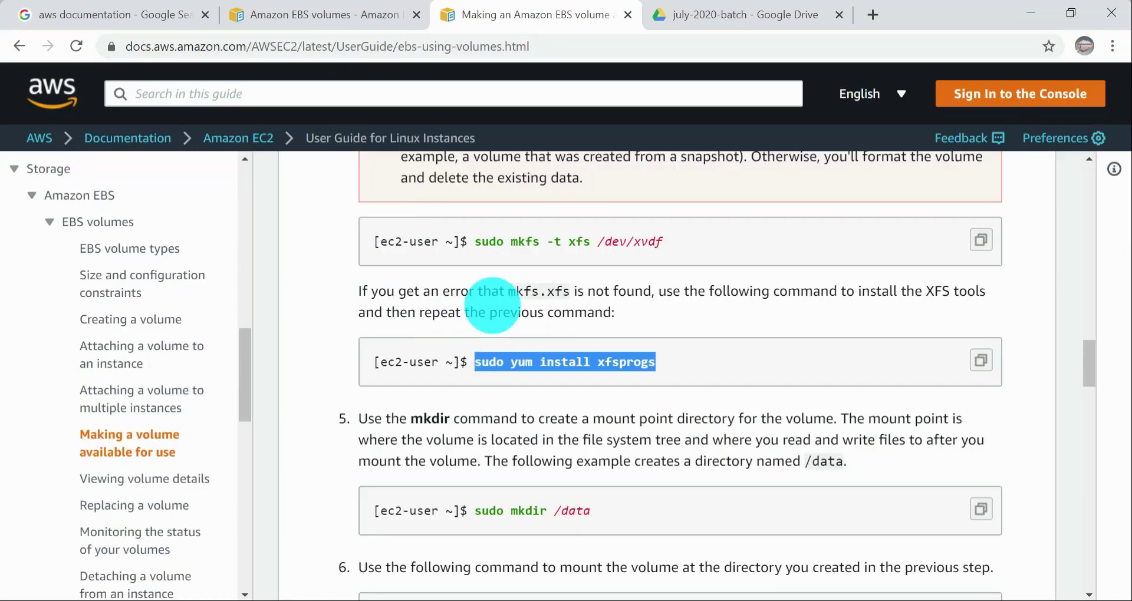
{"action": "left_click_drag", "start_coordinate": [470, 241], "coordinate": [643, 254]}
{"action": "key", "text": "alt+Tab"}
{"action": "key", "text": "alt+Tab"}
{"action": "key", "text": "ctrl+c"}
{"action": "key", "text": "alt+Tab"}
{"action": "right_click", "coordinate": [761, 277]}
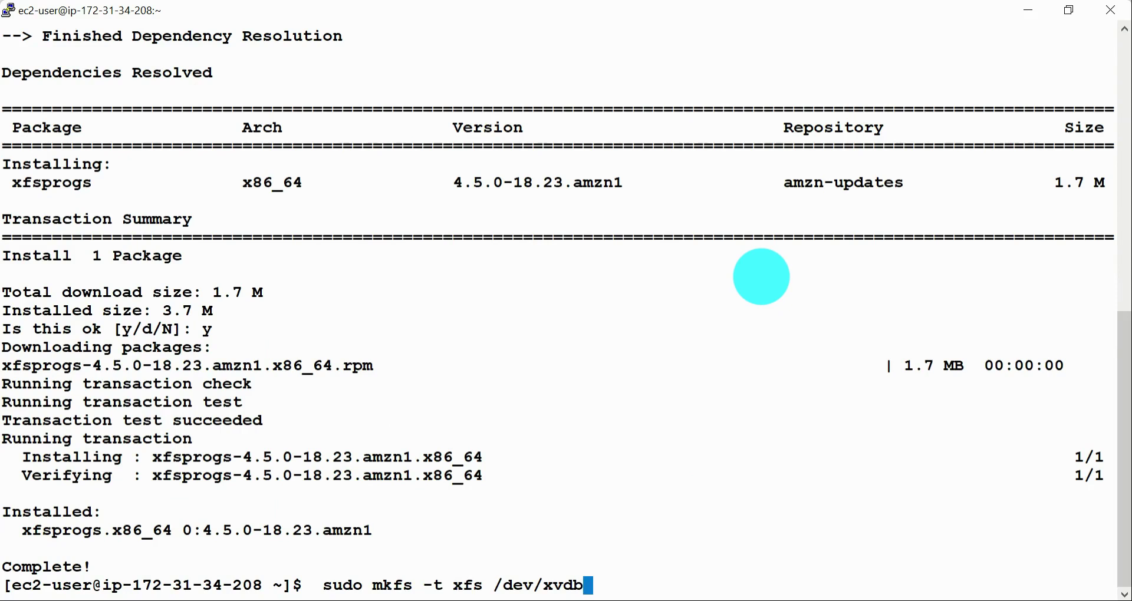
{"action": "key", "text": "Return"}
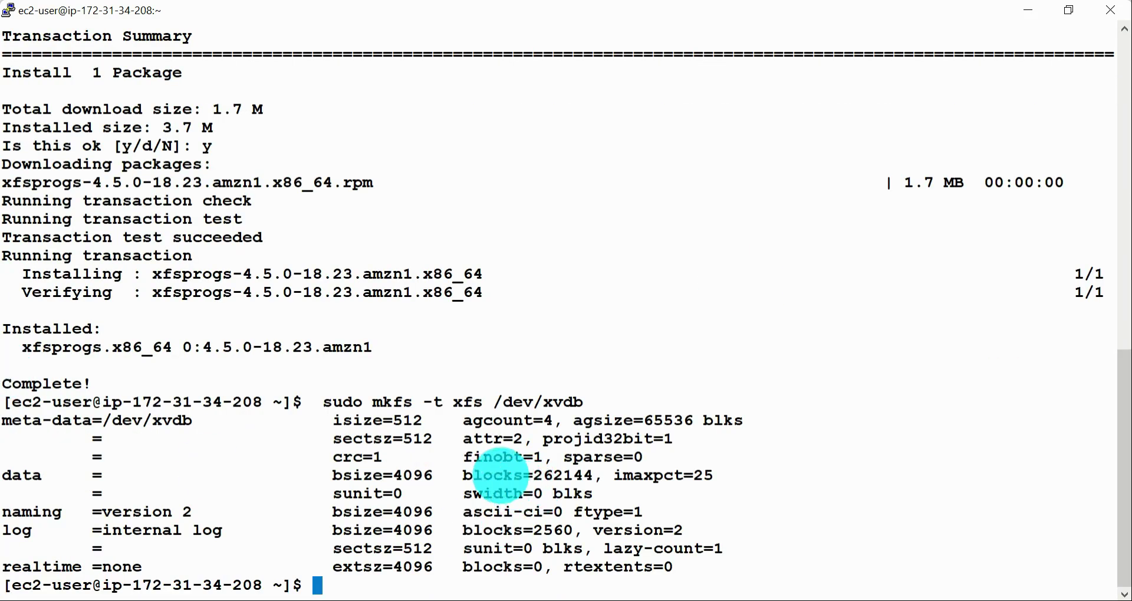
{"action": "key", "text": "alt+Tab"}
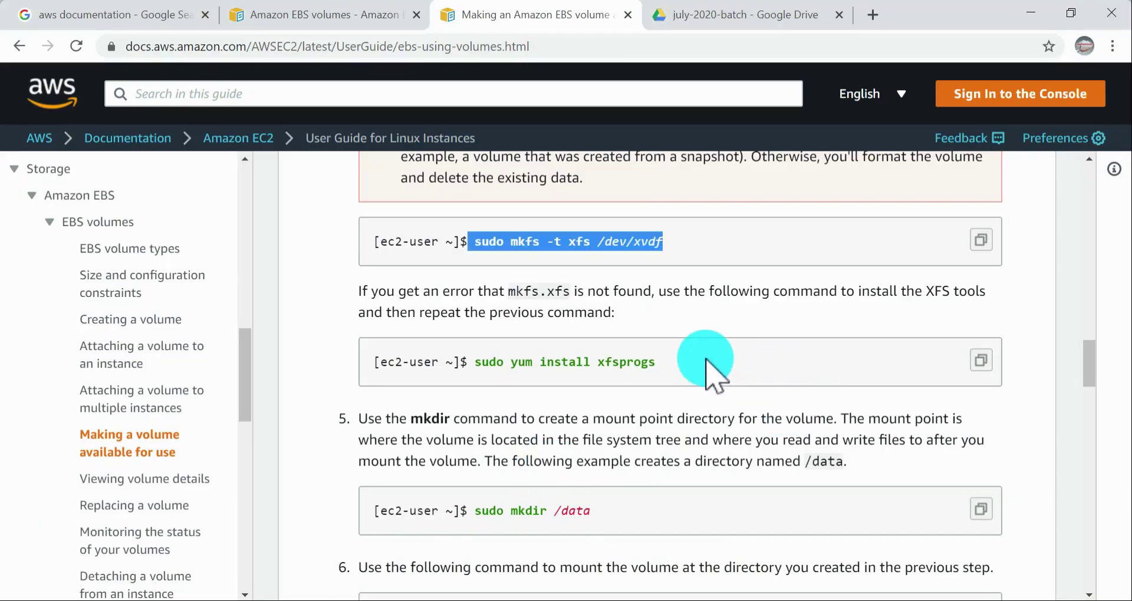
{"action": "scroll", "coordinate": [708, 372], "scroll_direction": "up", "scroll_amount": 6}
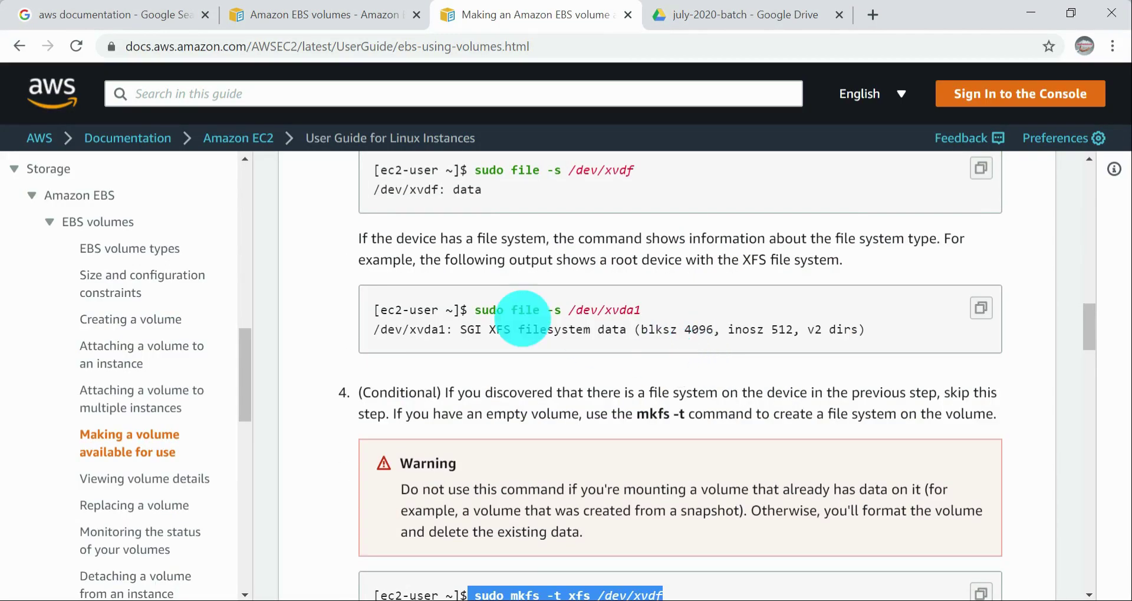
{"action": "left_click", "coordinate": [471, 303]}
{"action": "left_click_drag", "start_coordinate": [474, 309], "coordinate": [716, 311]}
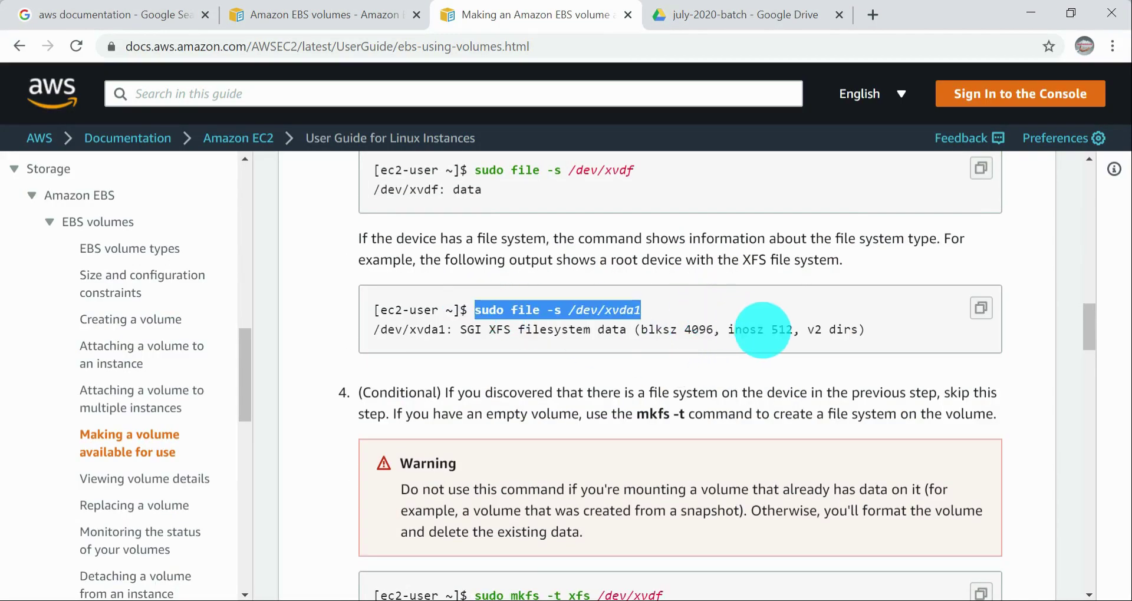
{"action": "key", "text": "alt+Tab"}
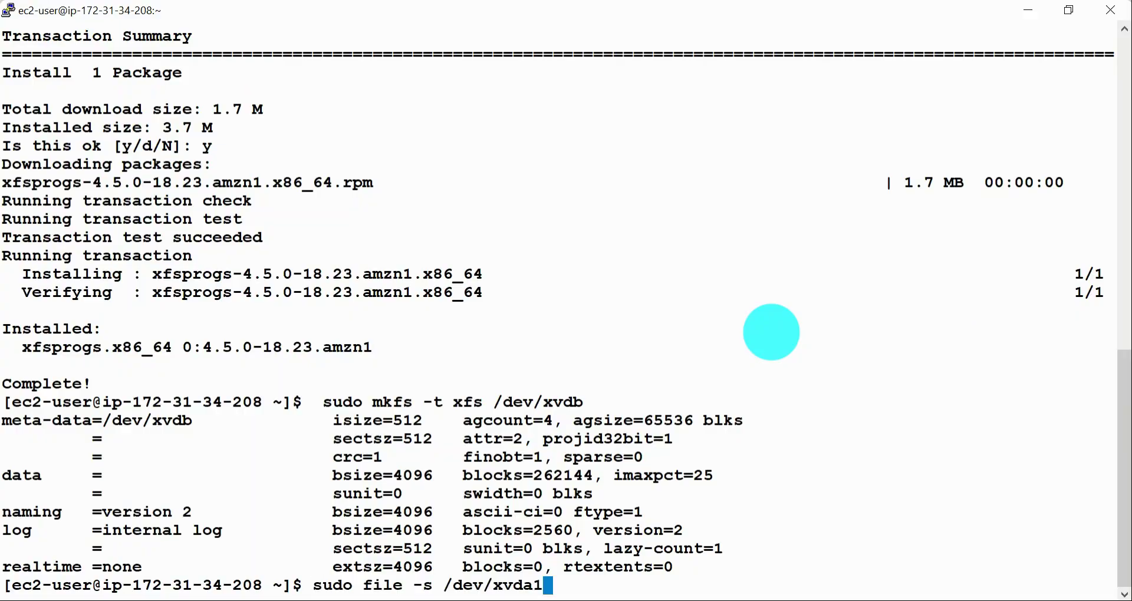
{"action": "key", "text": "Return"}
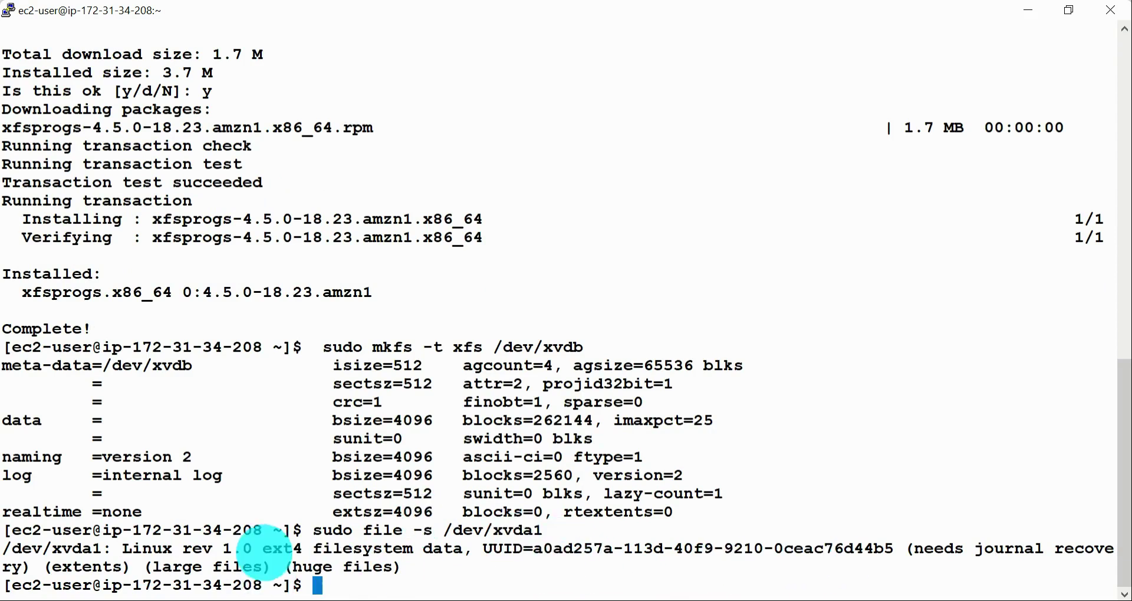
{"action": "left_click_drag", "start_coordinate": [263, 551], "coordinate": [290, 548]}
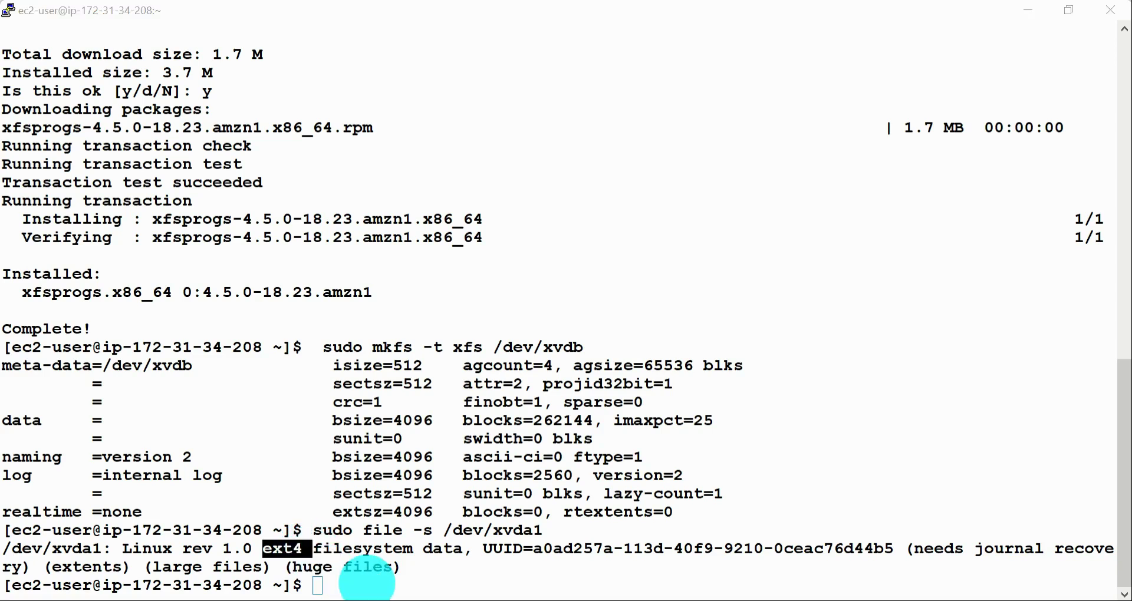
Step: Switch to the ip-172-31-7-67 terminal and run sudo file -s /dev/xvda1 there to check its root device
{"action": "key", "text": "alt+Tab"}
{"action": "key", "text": "alt+Tab"}
{"action": "key", "text": "alt+Tab"}
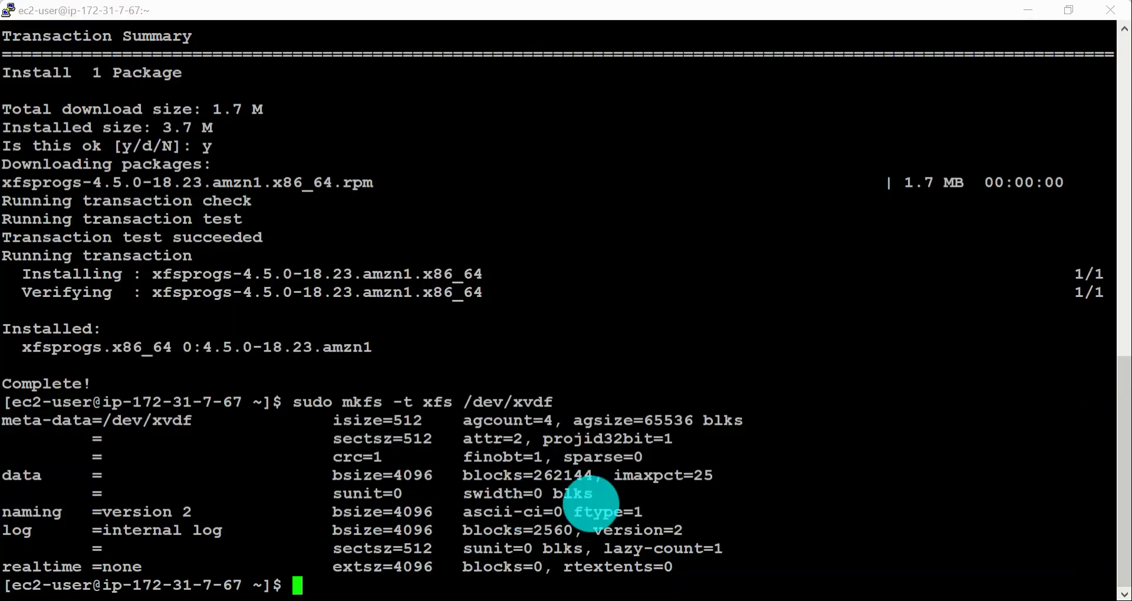
{"action": "key", "text": "alt+Tab"}
{"action": "key", "text": "alt+Tab"}
{"action": "key", "text": "alt+Tab"}
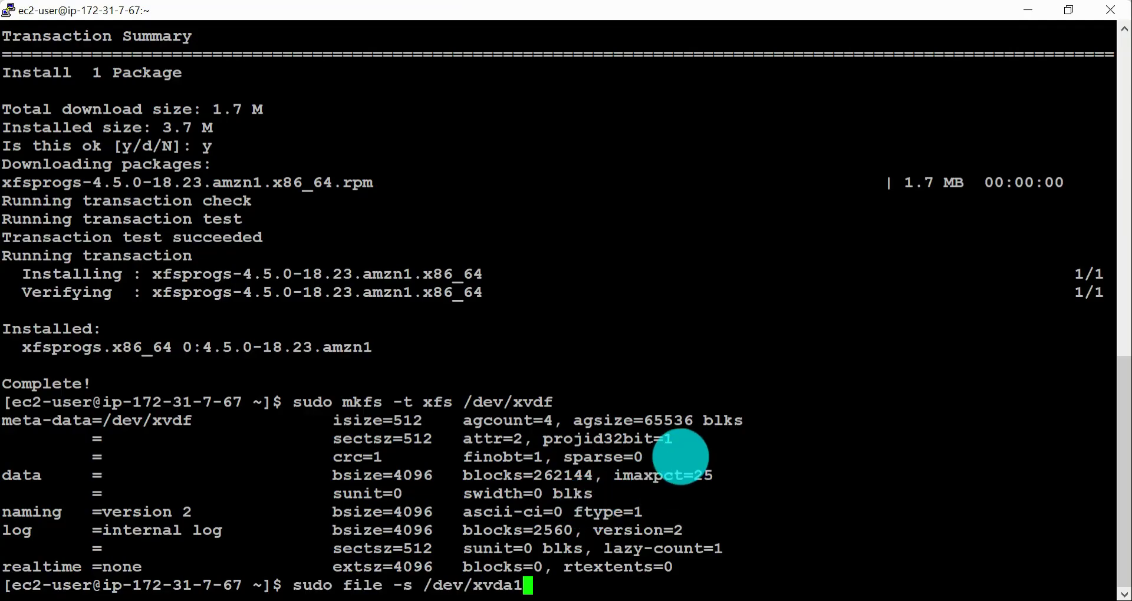
{"action": "key", "text": "Return"}
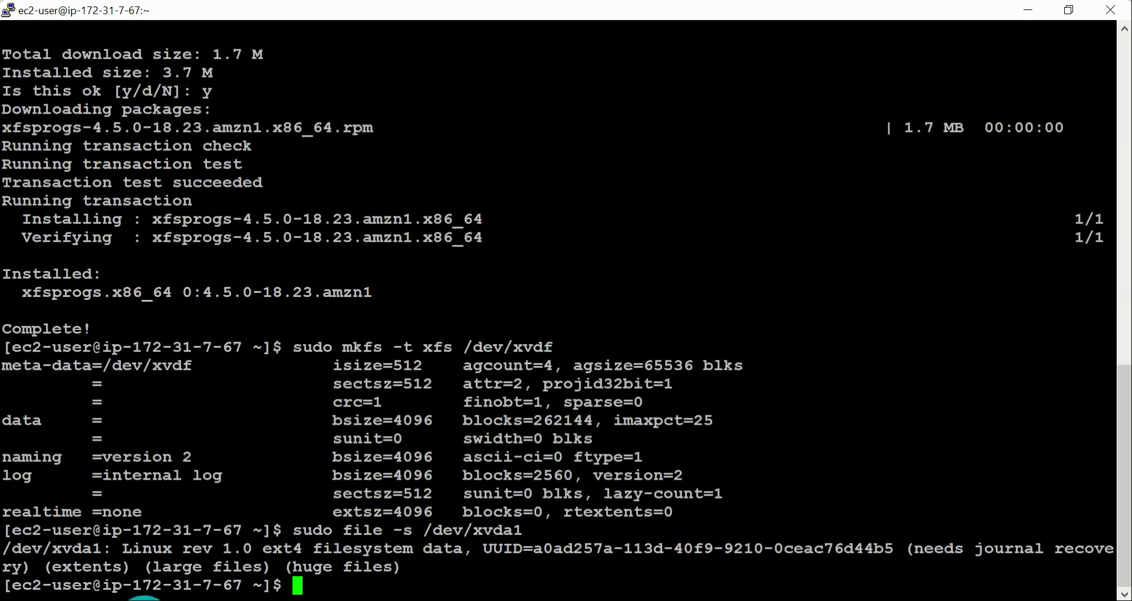
Step: Copy the sudo mkdir command from the documentation and create the mount point directory /sample-data in the ip-172-31-7-67 terminal
{"action": "key", "text": "alt+Tab"}
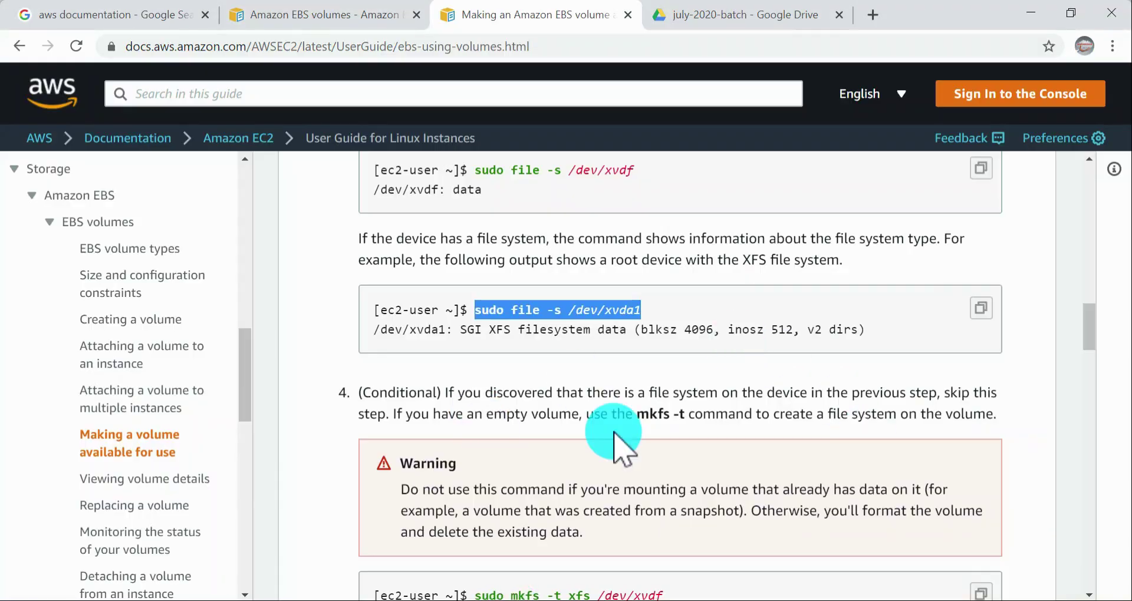
{"action": "scroll", "coordinate": [615, 435], "scroll_direction": "down", "scroll_amount": 3}
{"action": "scroll", "coordinate": [615, 435], "scroll_direction": "down", "scroll_amount": 2}
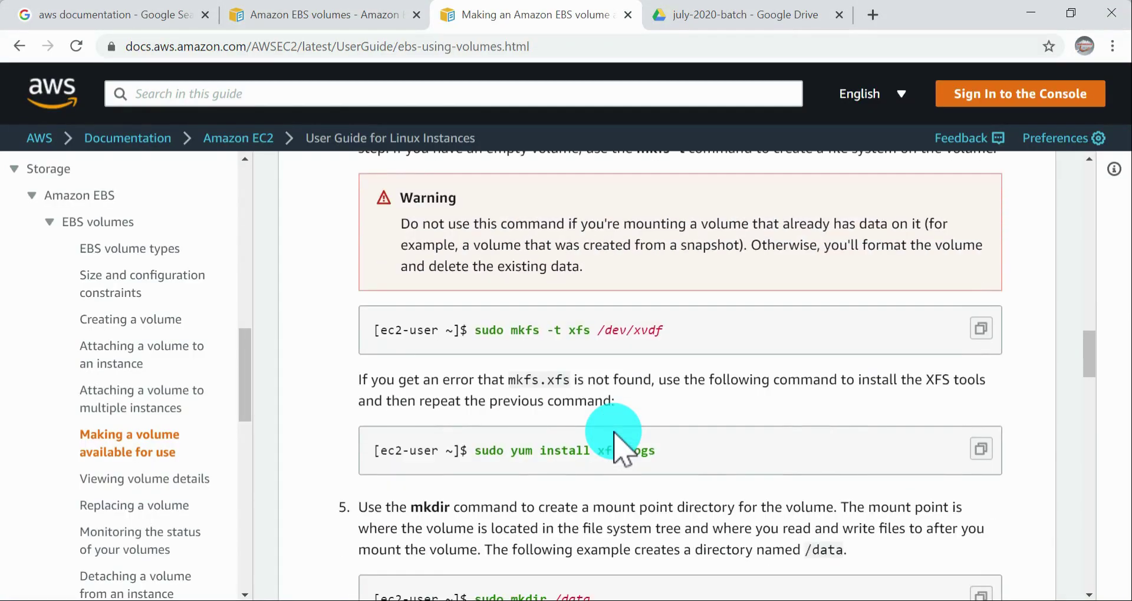
{"action": "scroll", "coordinate": [614, 434], "scroll_direction": "down", "scroll_amount": 3}
{"action": "left_click_drag", "start_coordinate": [470, 423], "coordinate": [555, 423]}
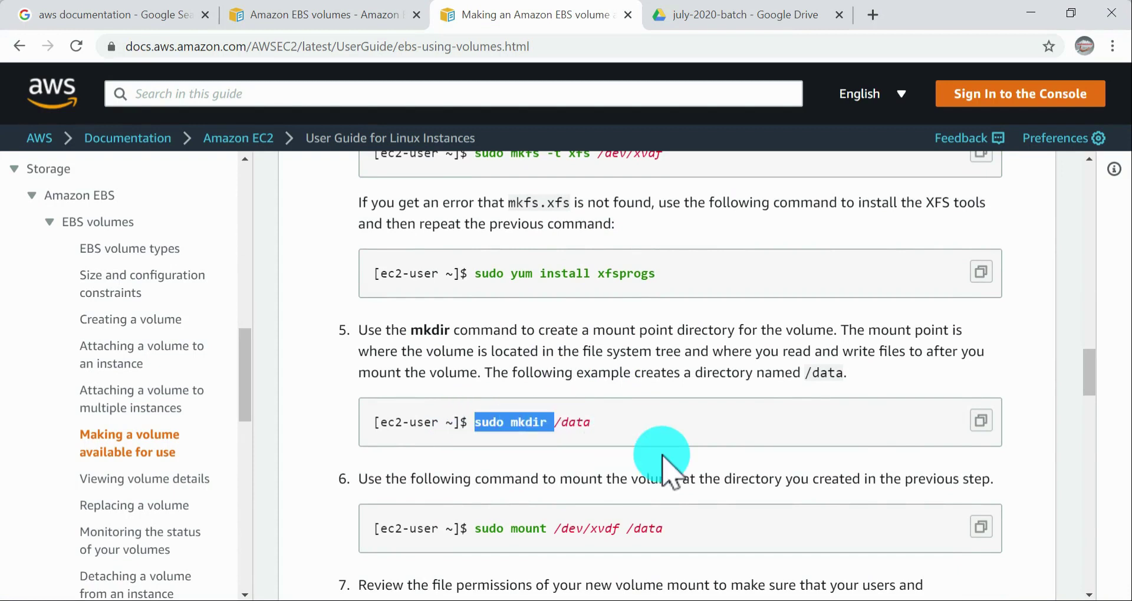
{"action": "key", "text": "alt+Tab"}
{"action": "right_click", "coordinate": [704, 365]}
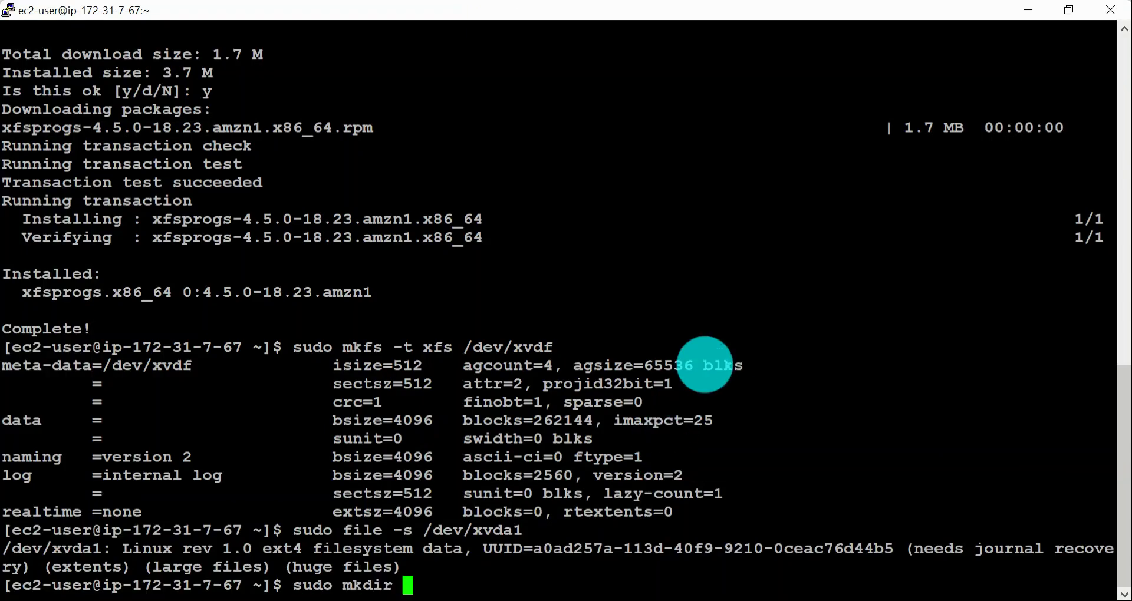
{"action": "type", "text": "/sample-data"}
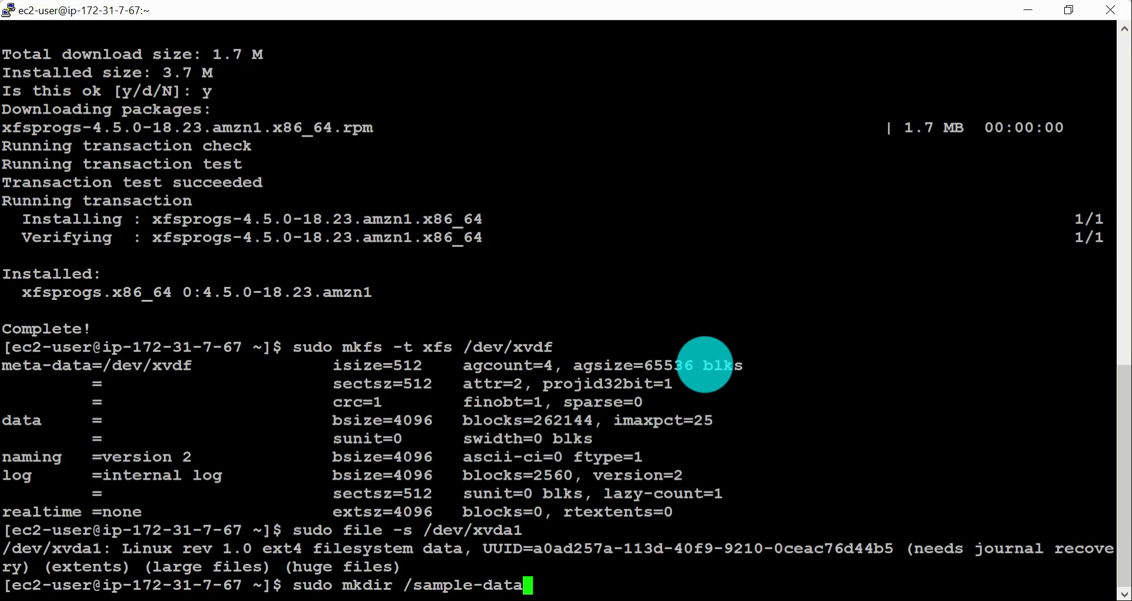
{"action": "key", "text": "Return"}
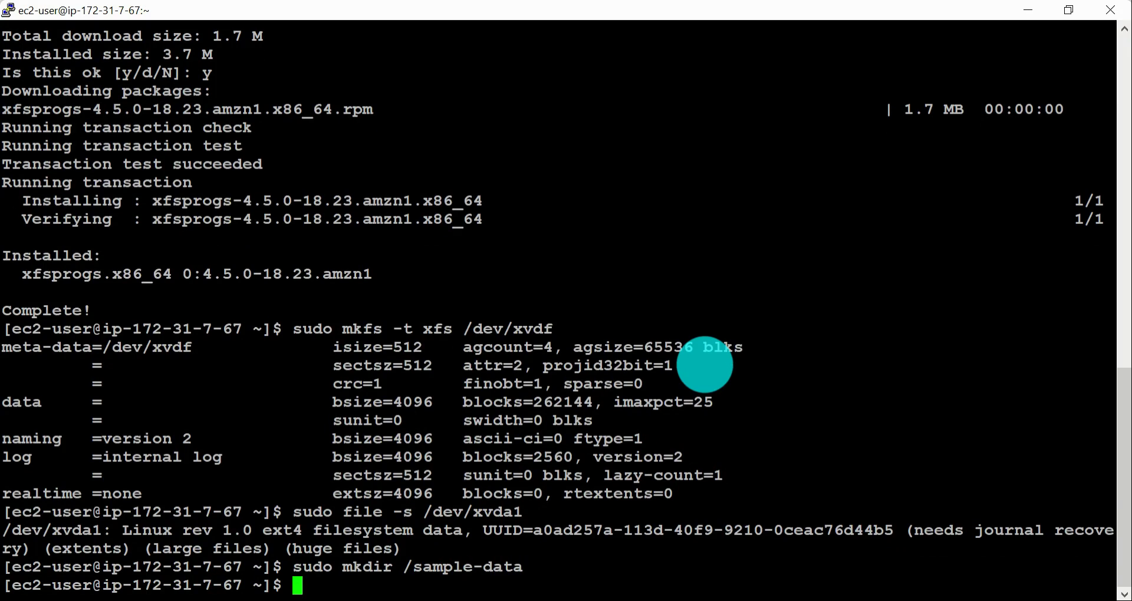
{"action": "key", "text": "alt+Tab"}
{"action": "key", "text": "Tab"}
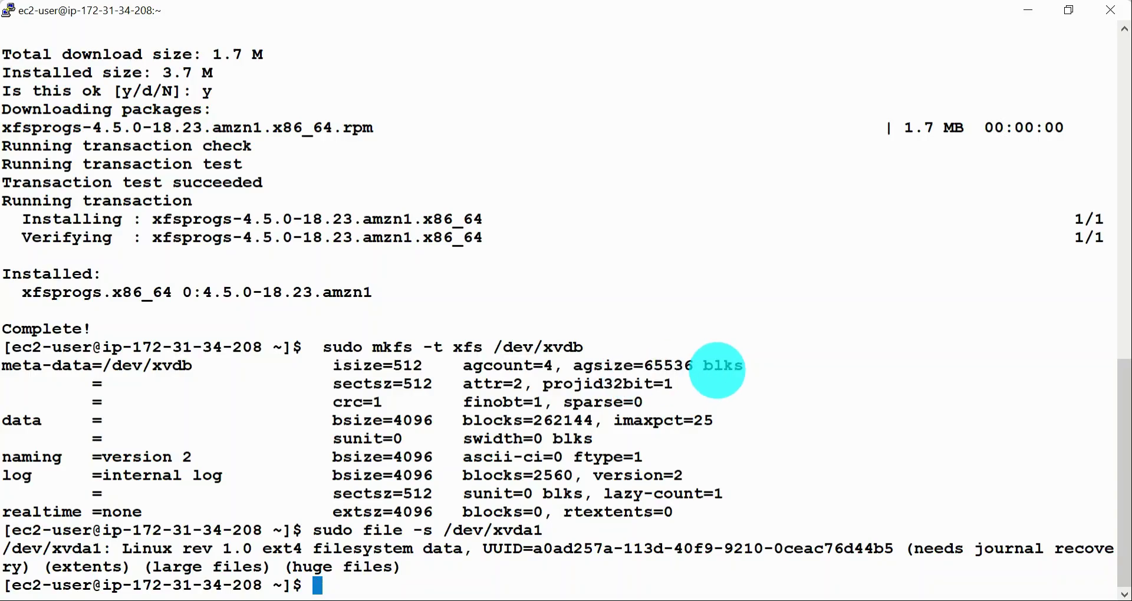
{"action": "type", "text": "sudo mkdir "}
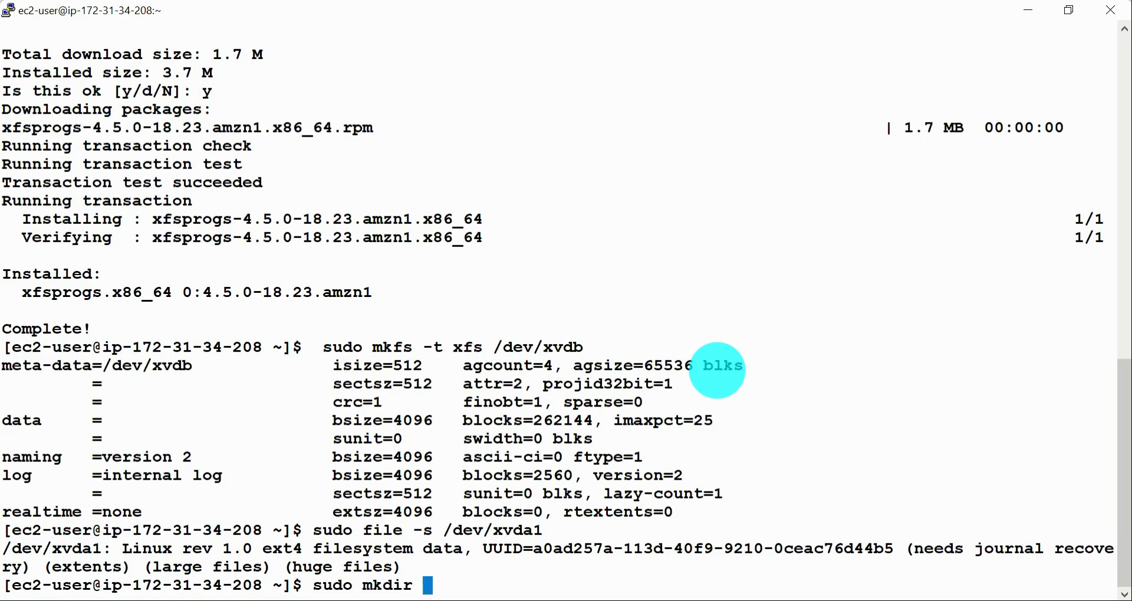
{"action": "type", "text": "/"}
{"action": "type", "text": "2ba"}
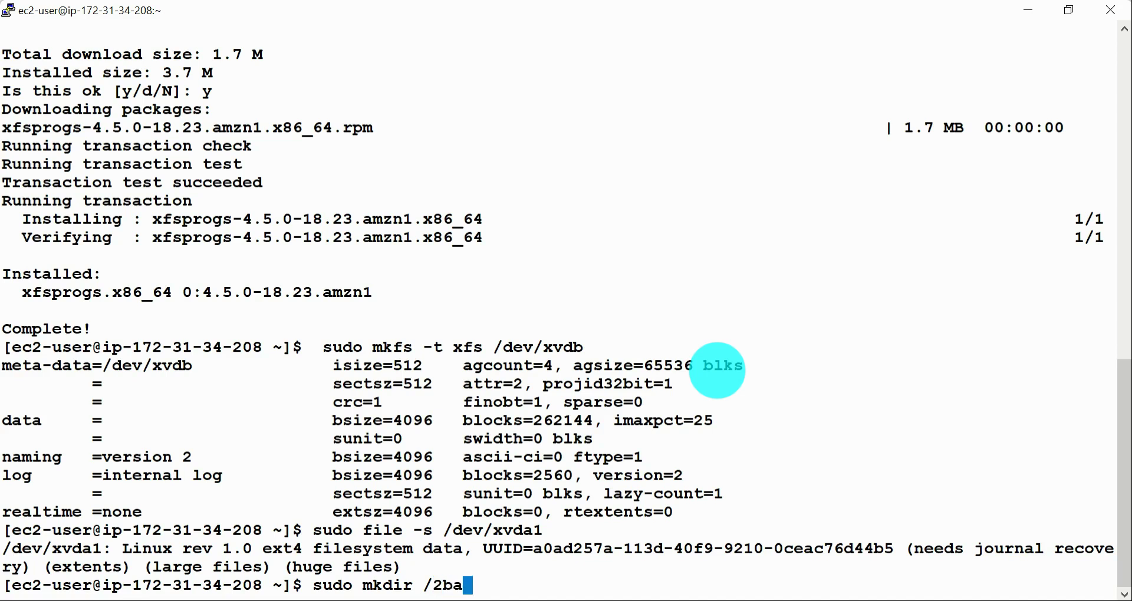
{"action": "key", "text": "BackSpace"}
{"action": "type", "text": "data"}
{"action": "key", "text": "Return"}
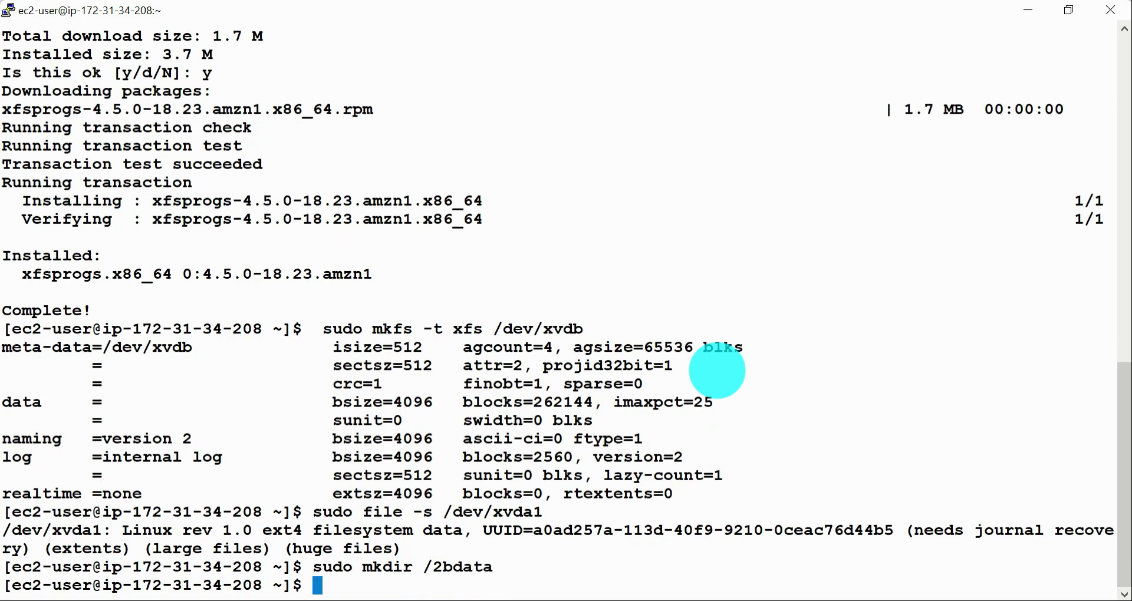
Step: List the home directory with ls -ltr, change to / and list it the same way to check for the 2bdata directory
{"action": "type", "text": "ls -ltr"}
{"action": "key", "text": "Return"}
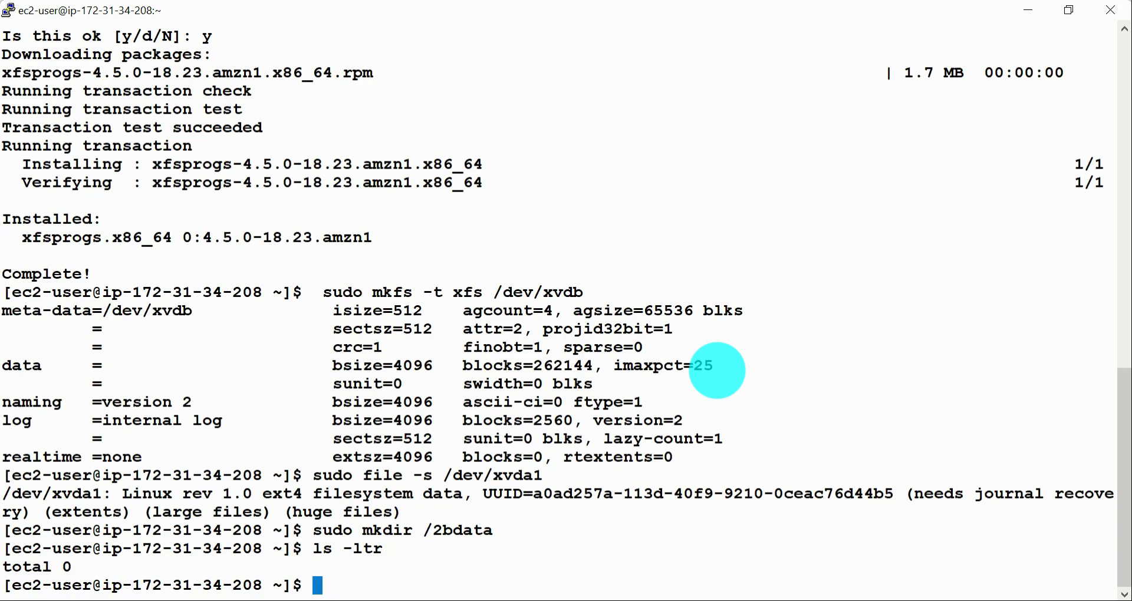
{"action": "type", "text": "cd /"}
{"action": "key", "text": "Return"}
{"action": "type", "text": "ls -ltr"}
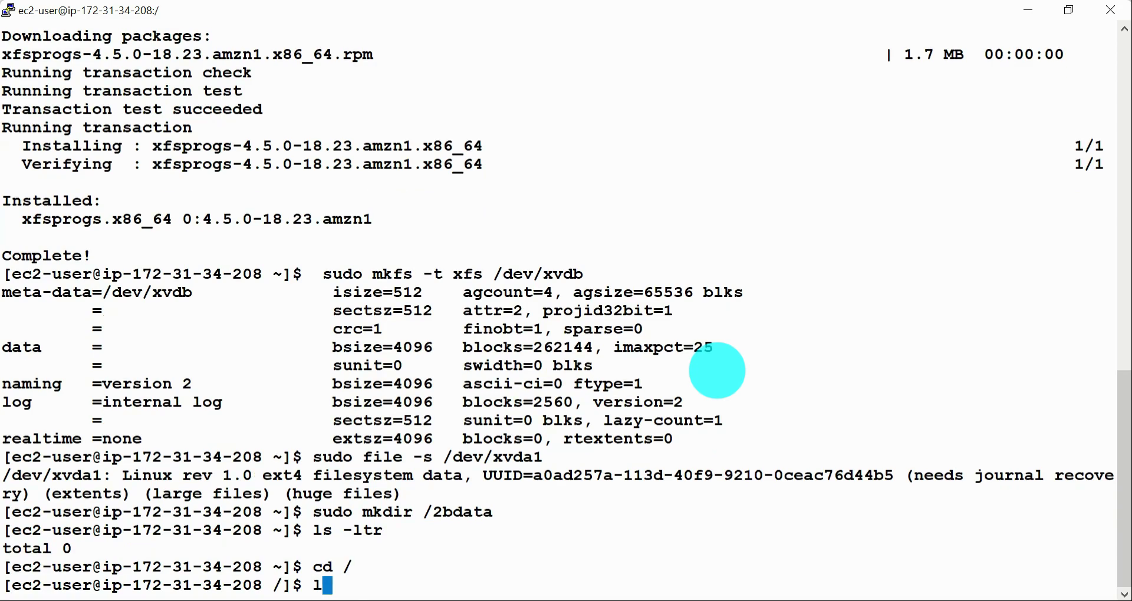
{"action": "key", "text": "Return"}
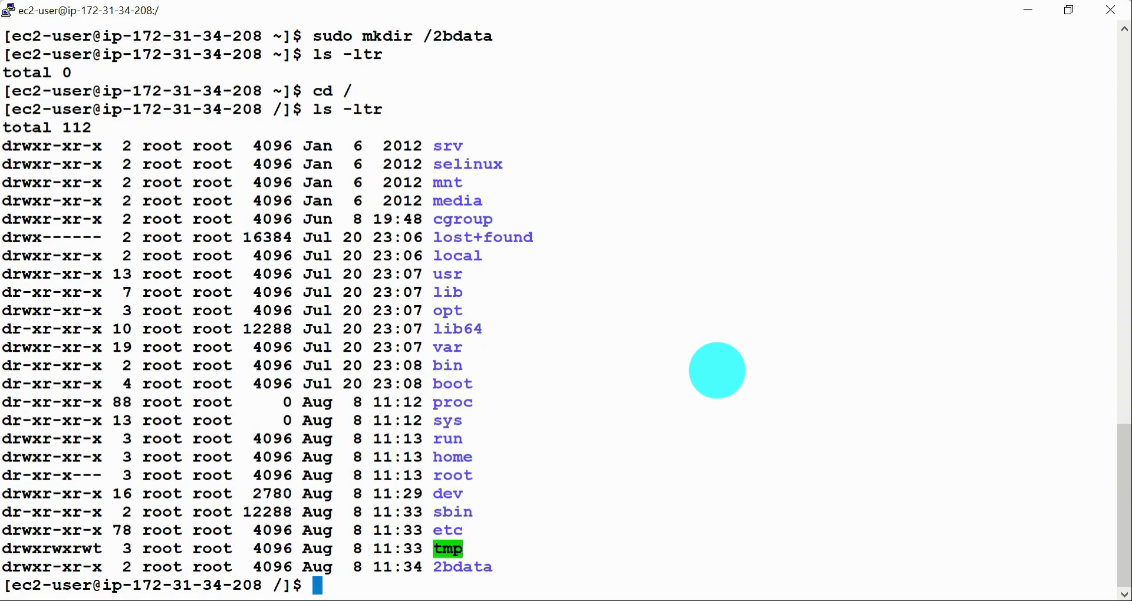
{"action": "double_click", "coordinate": [475, 570]}
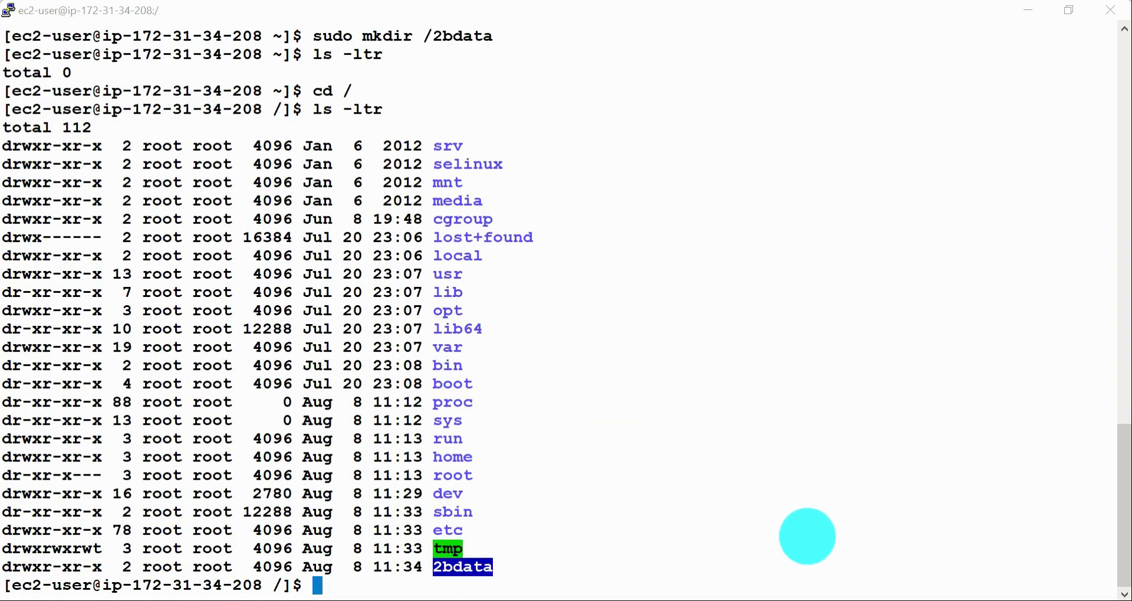
Step: Switch to the ip-172-31-7-67 terminal, change to / and run ls -ltr to check for the sample-data directory
{"action": "key", "text": "alt+Tab"}
{"action": "type", "text": "cd "}
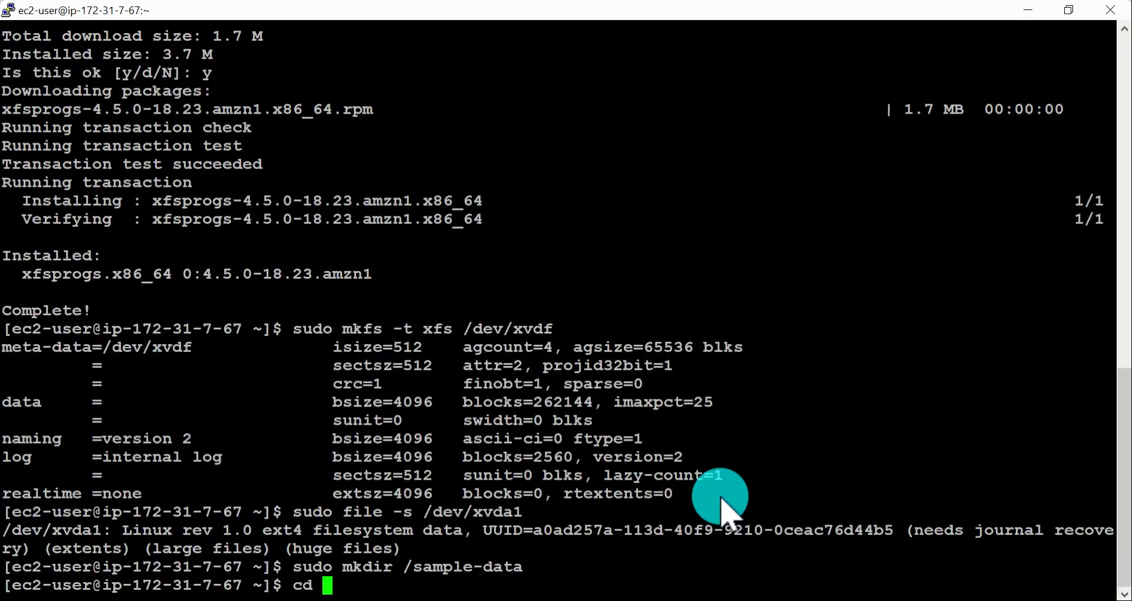
{"action": "type", "text": "/"}
{"action": "key", "text": "Return"}
{"action": "type", "text": "ls -ltr"}
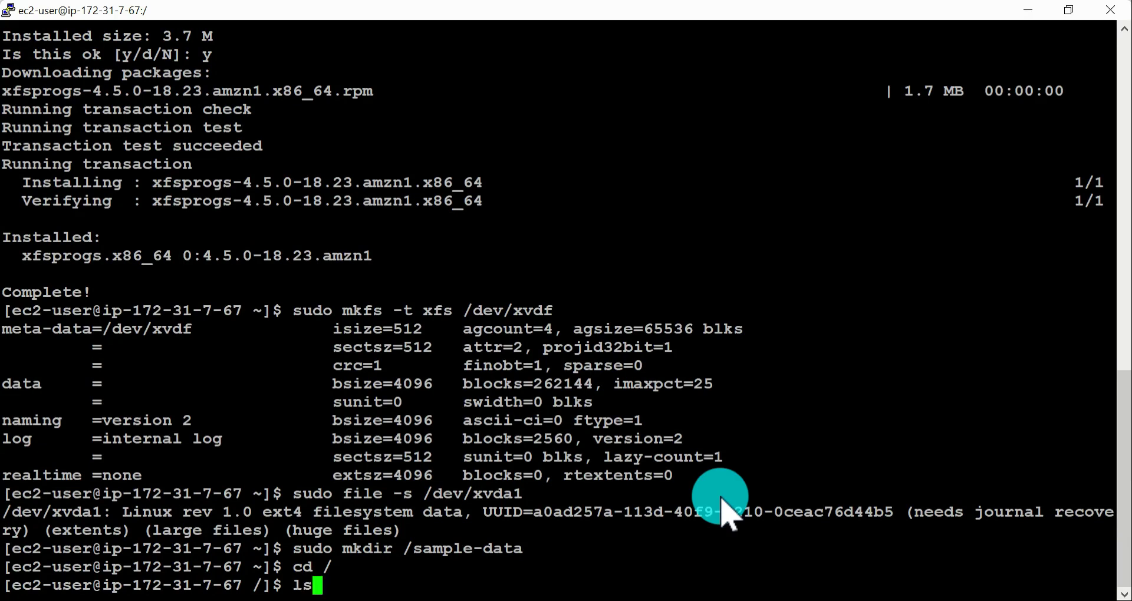
{"action": "key", "text": "Return"}
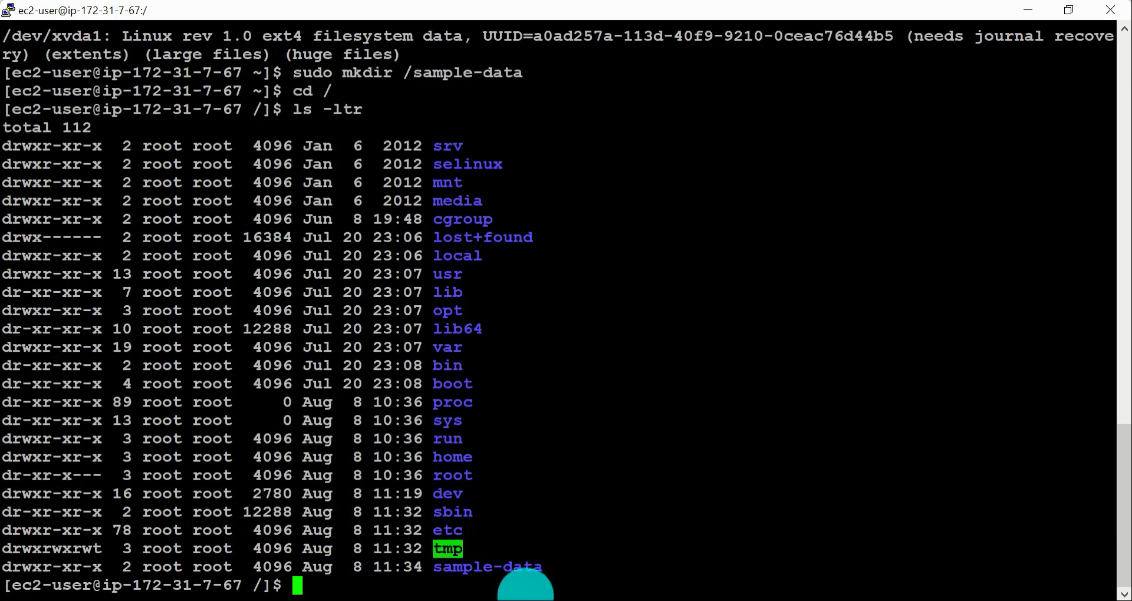
{"action": "double_click", "coordinate": [513, 567]}
Step: Copy the mount command from the documentation and run sudo mount /dev/xvdf /sample-data in the ip-172-31-7-67 terminal
{"action": "key", "text": "alt+Tab"}
{"action": "key", "text": "alt+Tab"}
{"action": "key", "text": "alt+Tab"}
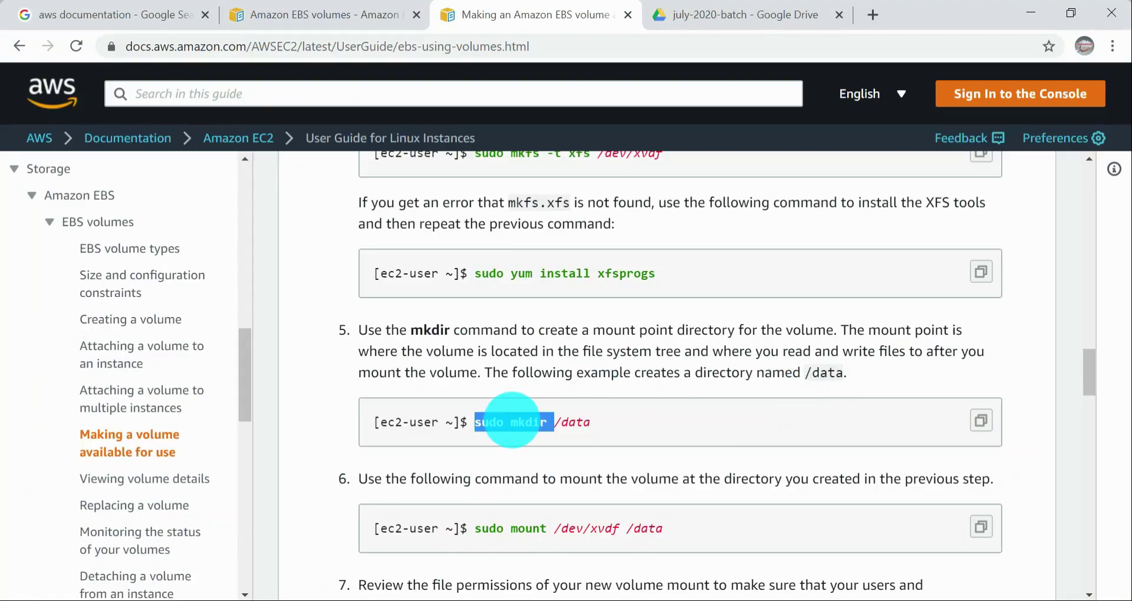
{"action": "scroll", "coordinate": [648, 433], "scroll_direction": "down", "scroll_amount": 3}
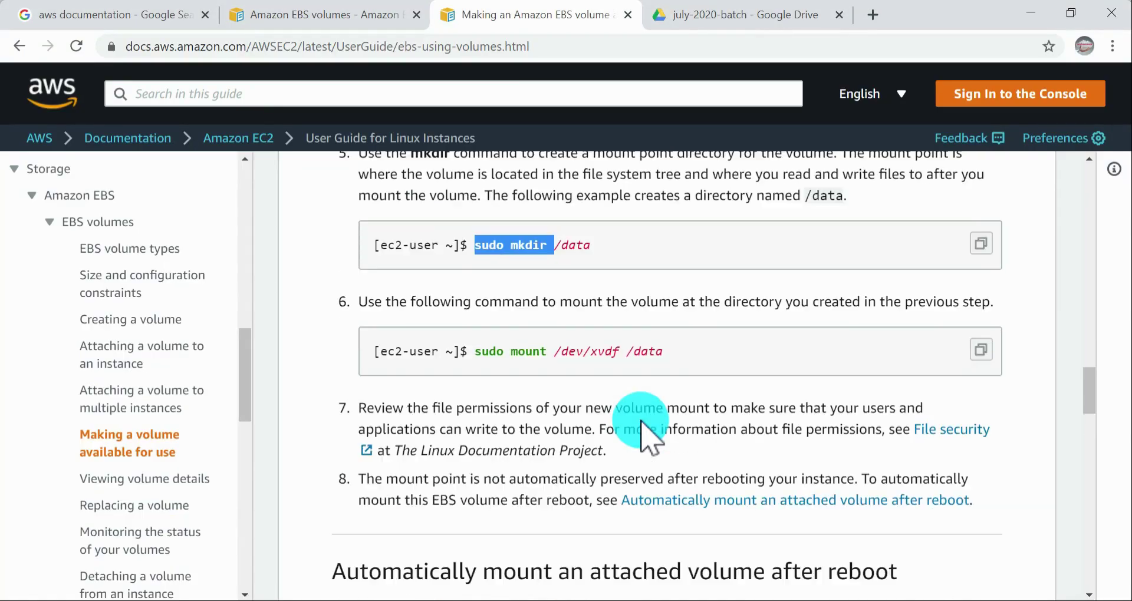
{"action": "left_click_drag", "start_coordinate": [474, 352], "coordinate": [619, 354]}
{"action": "key", "text": "super+c"}
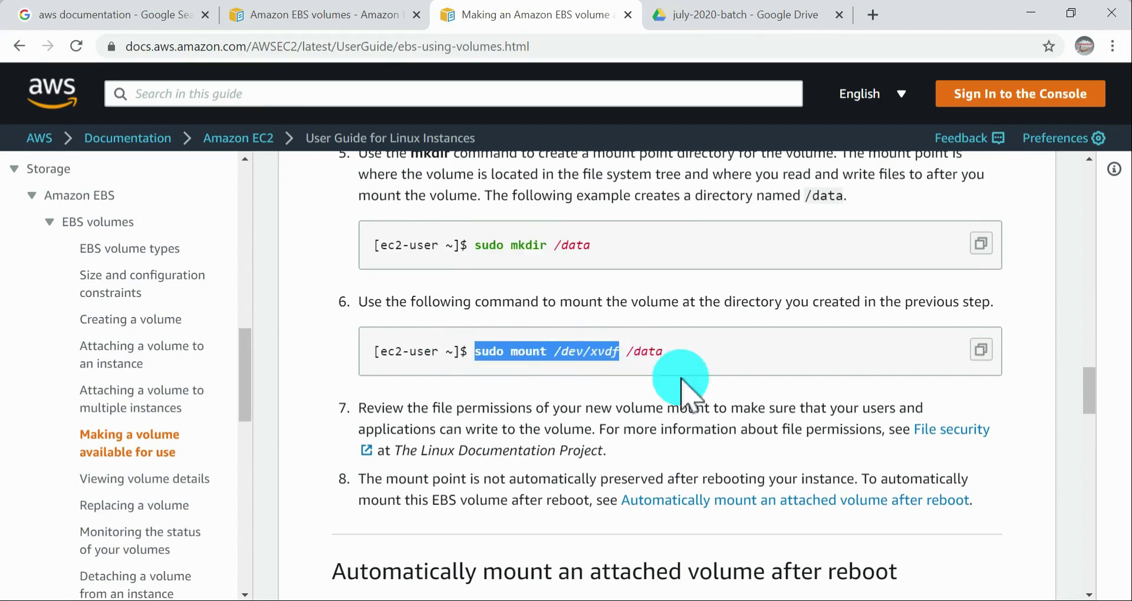
{"action": "key", "text": "alt+Tab"}
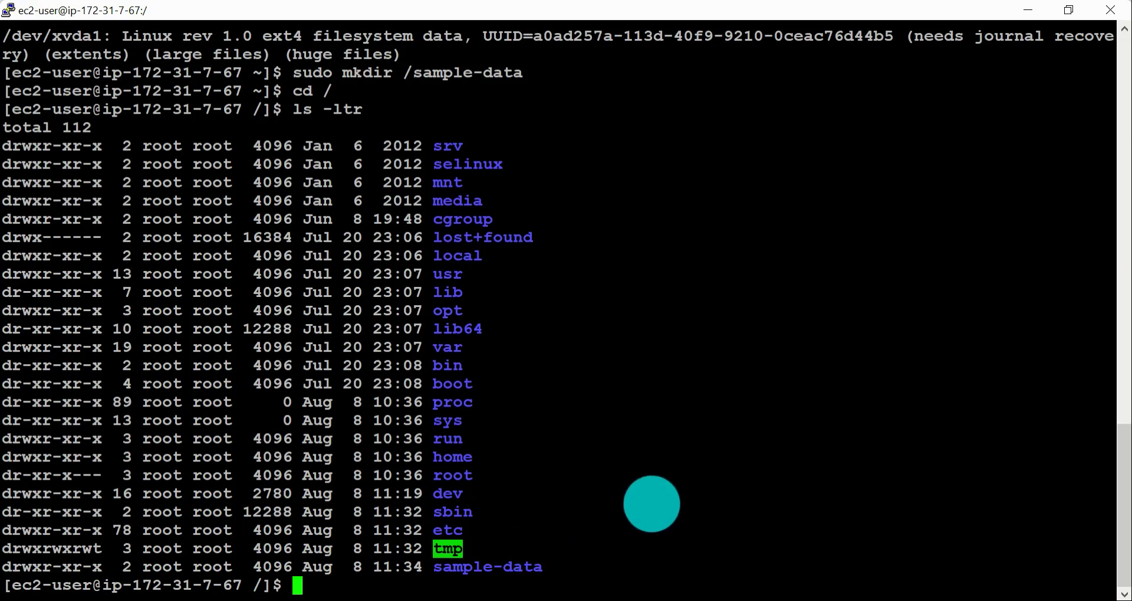
{"action": "right_click", "coordinate": [652, 503]}
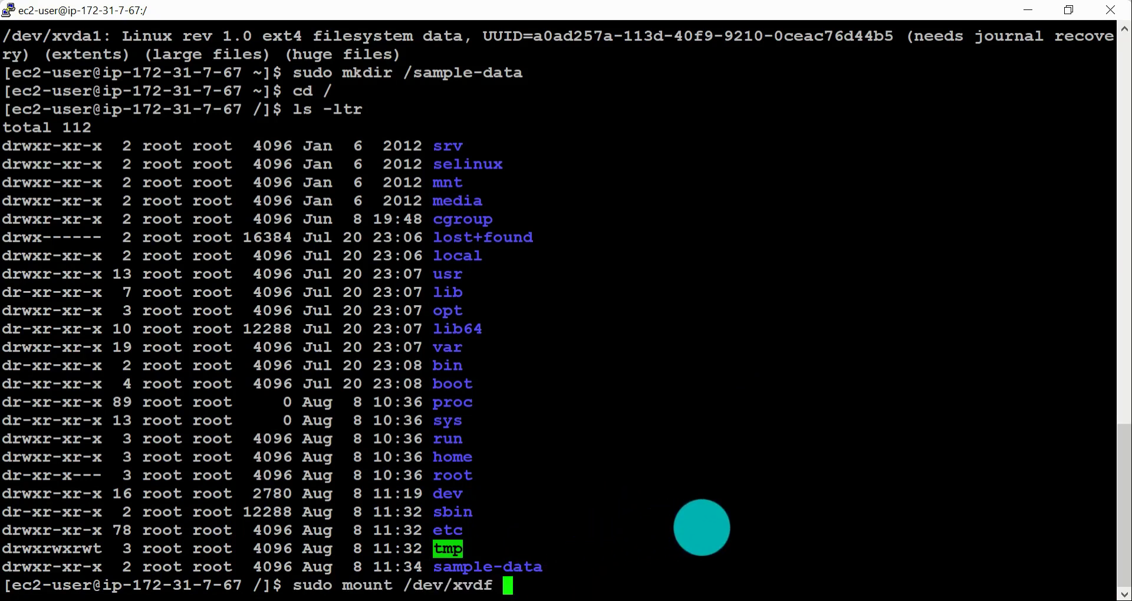
{"action": "type", "text": "/"}
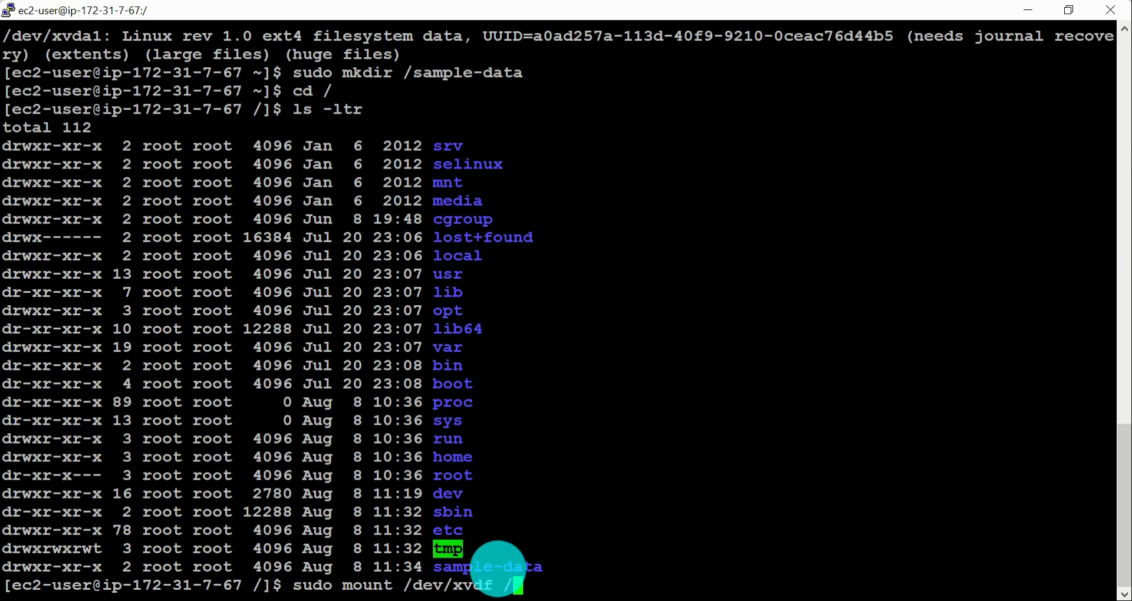
{"action": "double_click", "coordinate": [501, 567]}
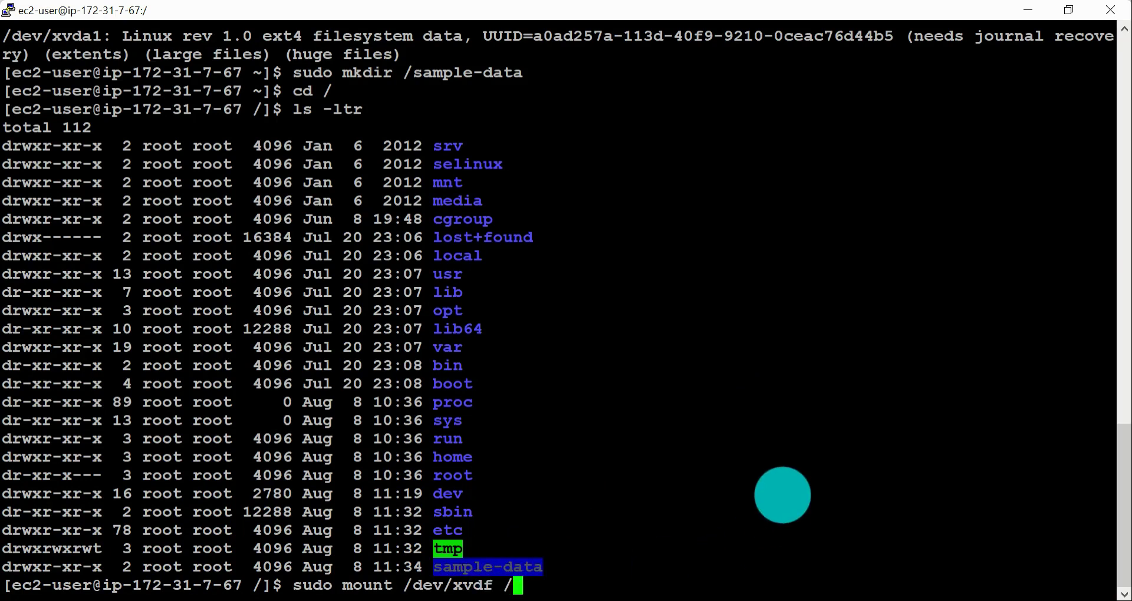
{"action": "right_click", "coordinate": [783, 495]}
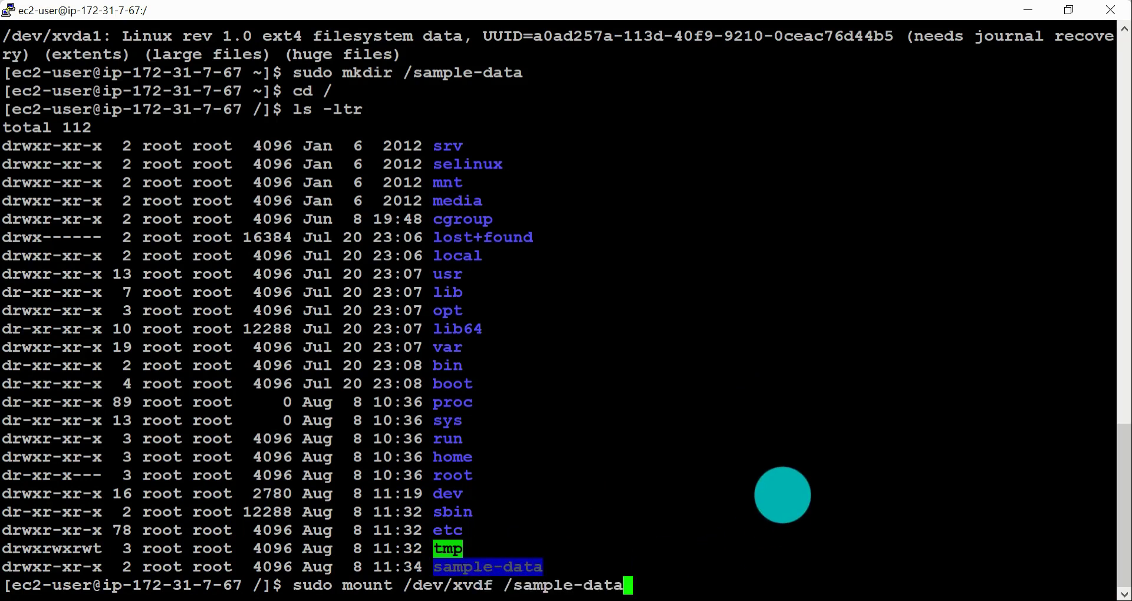
{"action": "key", "text": "Return"}
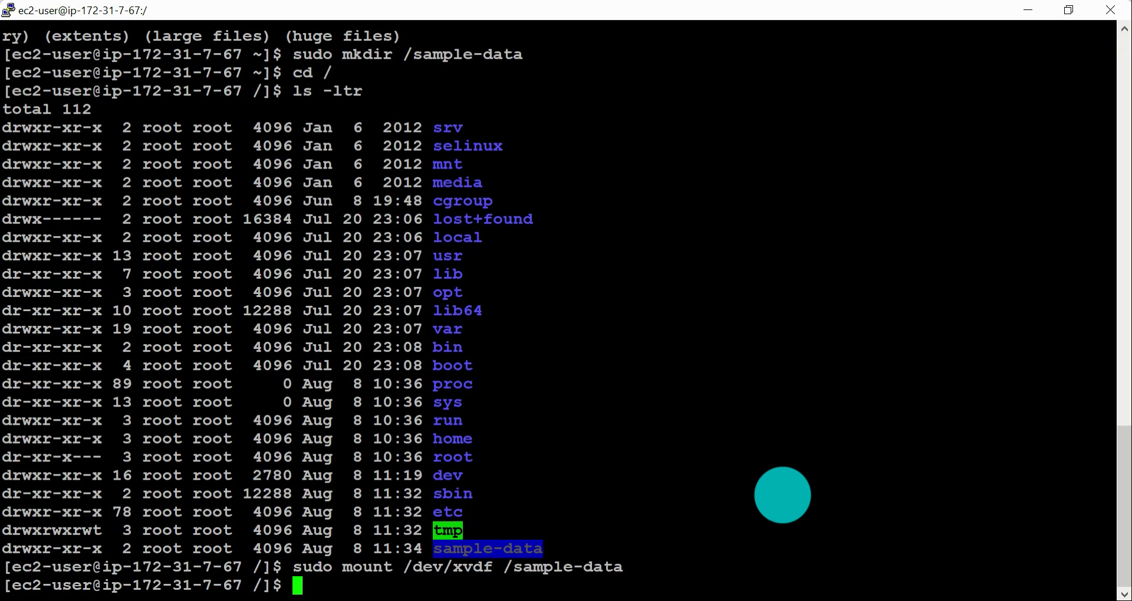
Step: Run df -h in the ip-172-31-7-67 terminal and examine the /dev/xvdf entry mounted on /sample-data
{"action": "type", "text": "df -h"}
{"action": "key", "text": "Return"}
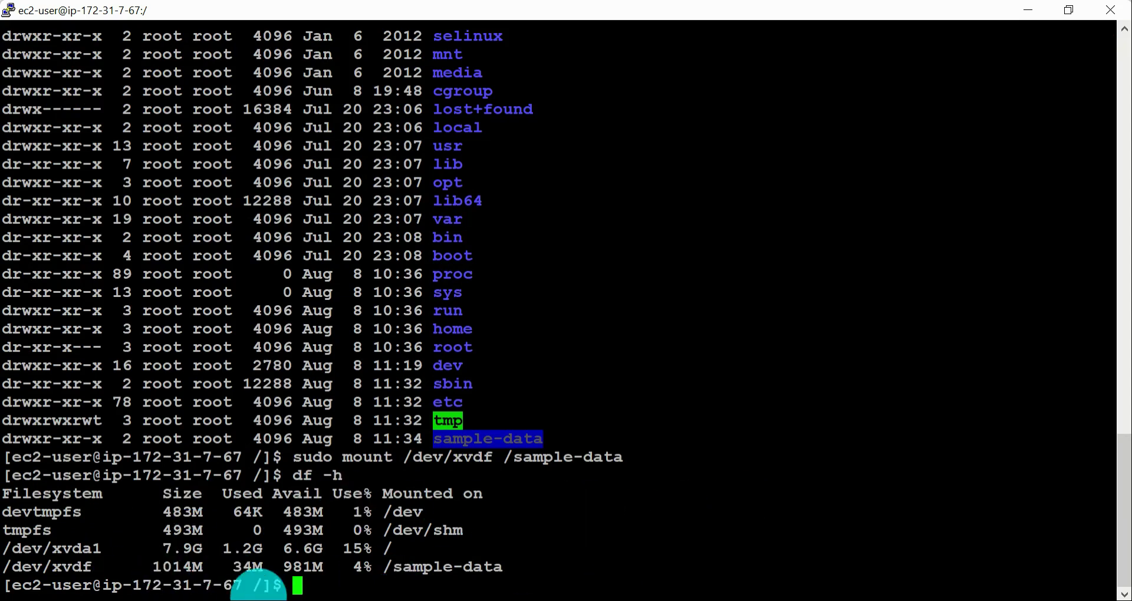
{"action": "left_click", "coordinate": [5, 567]}
{"action": "left_click_drag", "start_coordinate": [4, 567], "coordinate": [652, 566]}
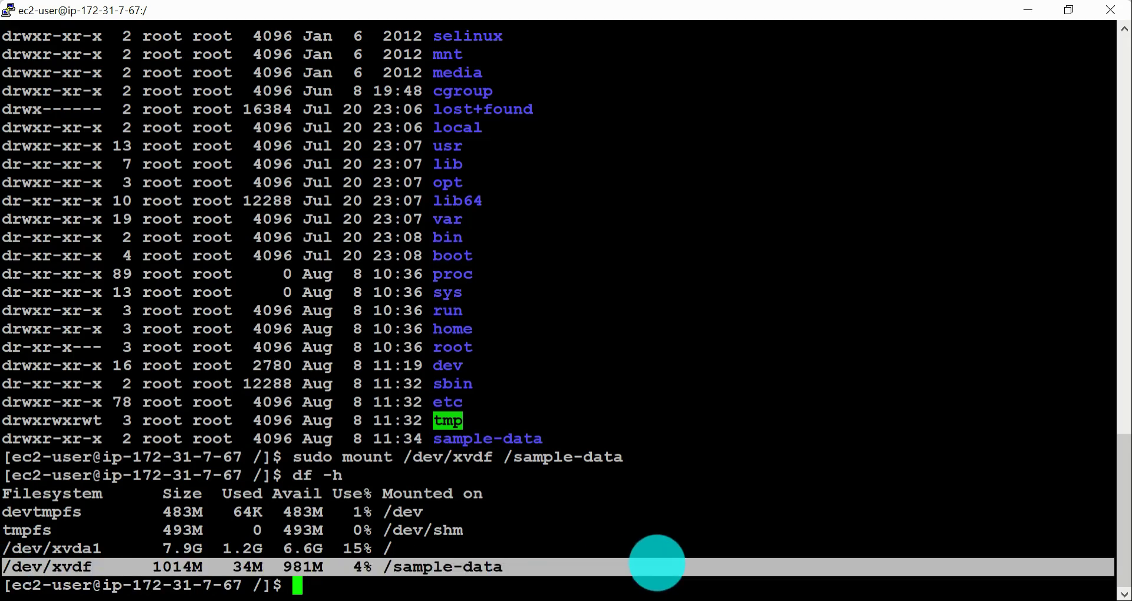
{"action": "key", "text": "alt+Tab"}
{"action": "key", "text": "alt+Tab"}
{"action": "key", "text": "alt+Tab"}
{"action": "key", "text": "alt+Tab"}
{"action": "key", "text": "alt+Tab"}
{"action": "key", "text": "alt+Tab"}
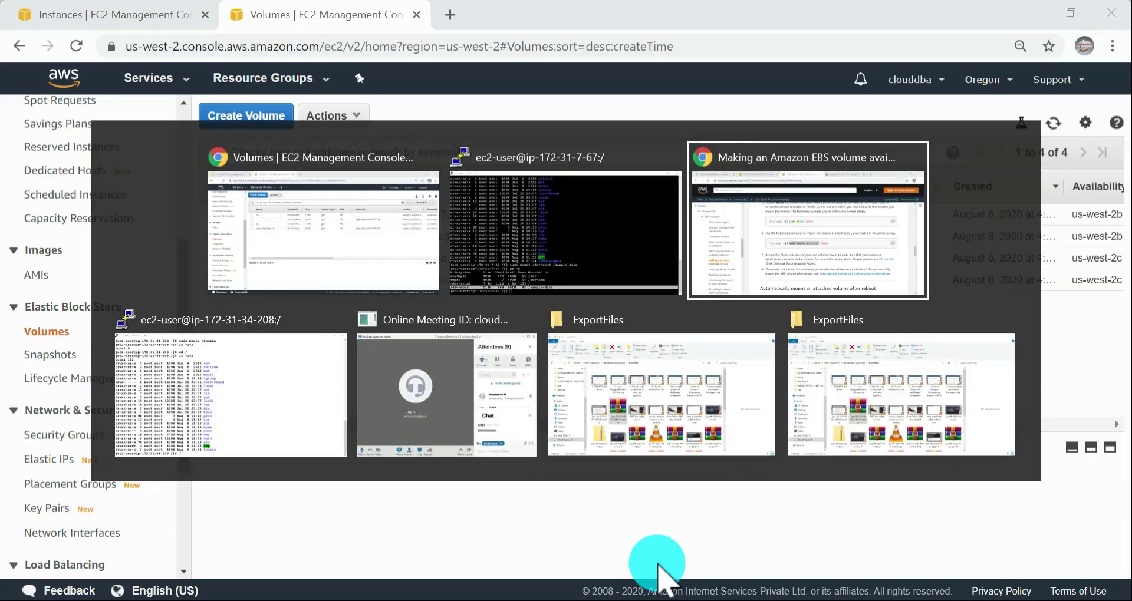
{"action": "type", "text": "df -h"}
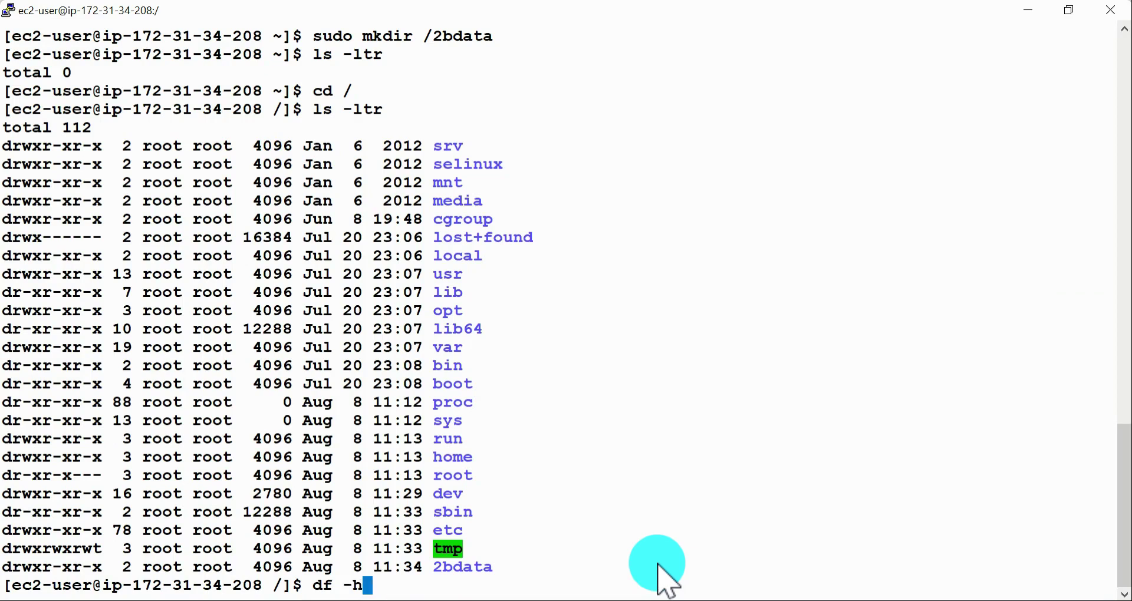
{"action": "key", "text": "Return"}
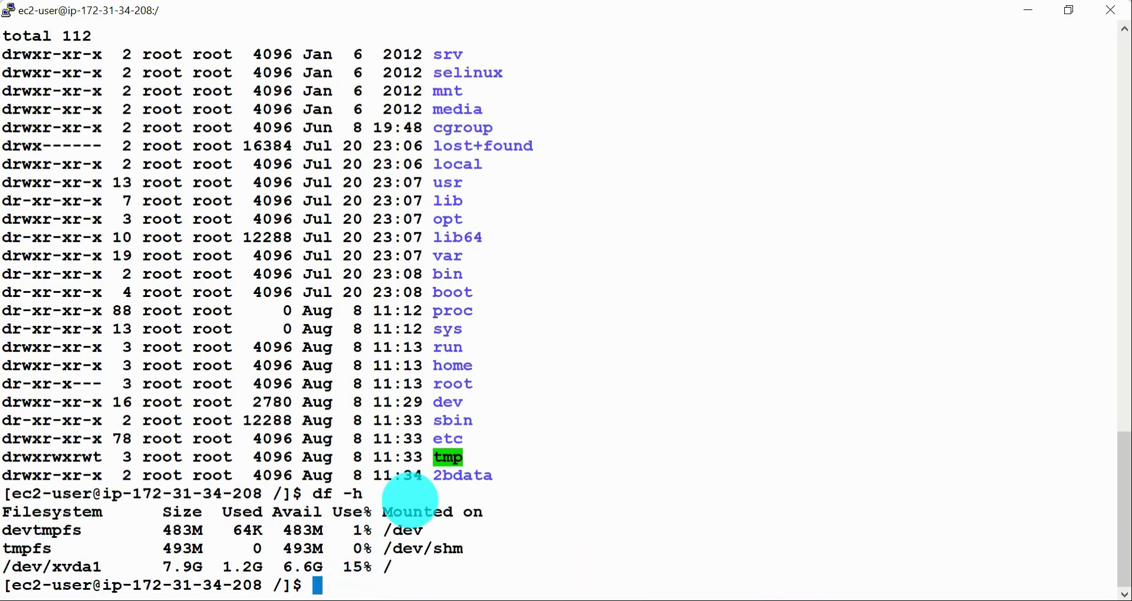
{"action": "double_click", "coordinate": [463, 475]}
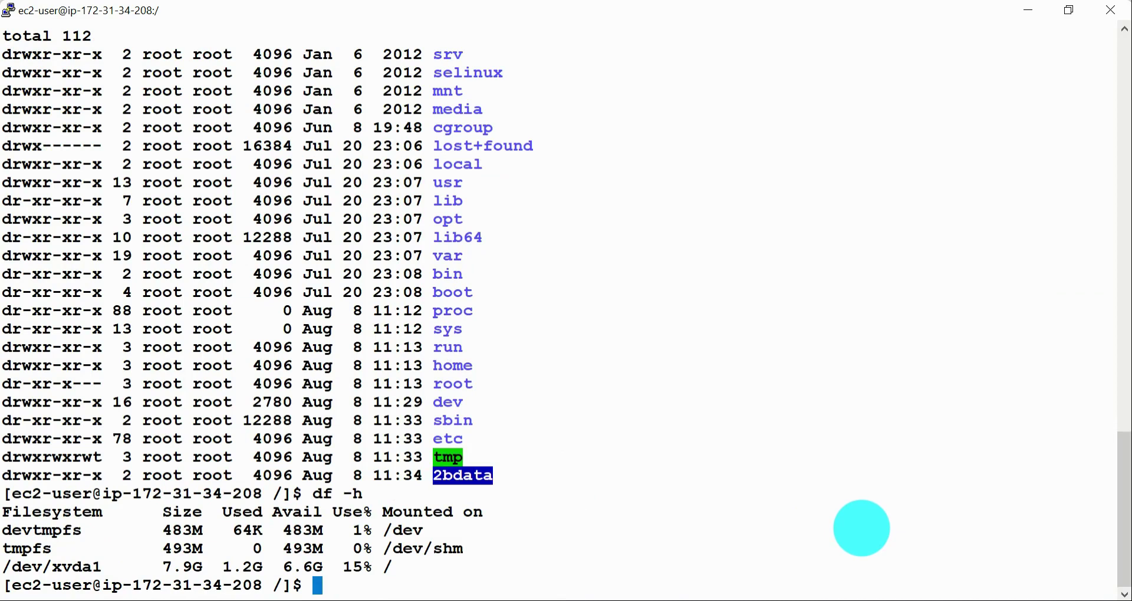
{"action": "key", "text": "alt+Tab"}
{"action": "key", "text": "alt+Tab"}
{"action": "key", "text": "alt+Tab"}
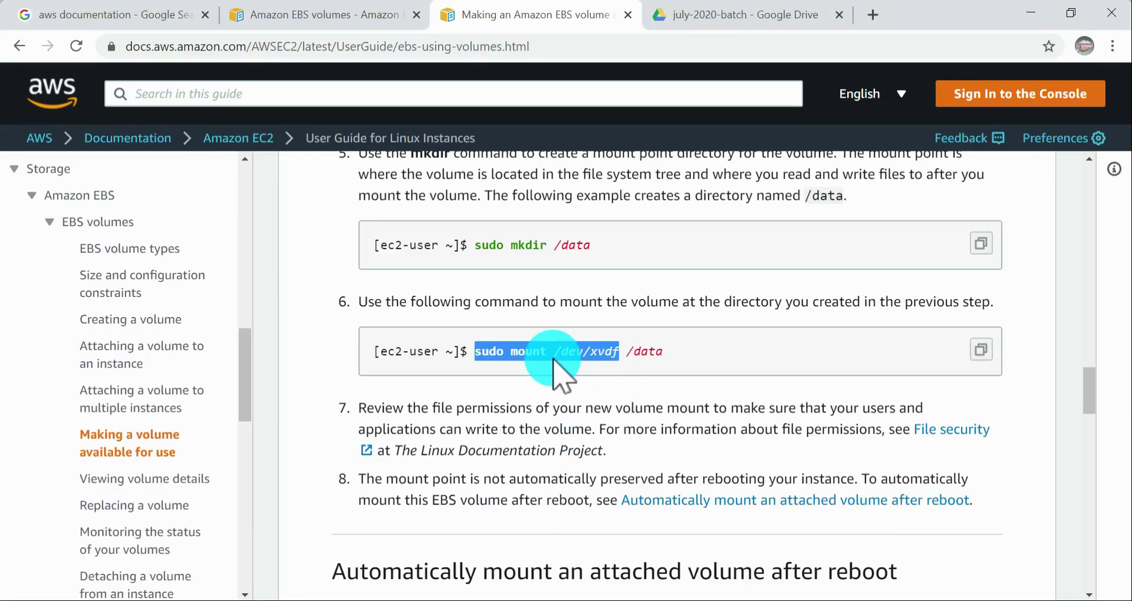
{"action": "left_click", "coordinate": [552, 358]}
{"action": "left_click_drag", "start_coordinate": [480, 351], "coordinate": [670, 392]}
{"action": "key", "text": "super+c"}
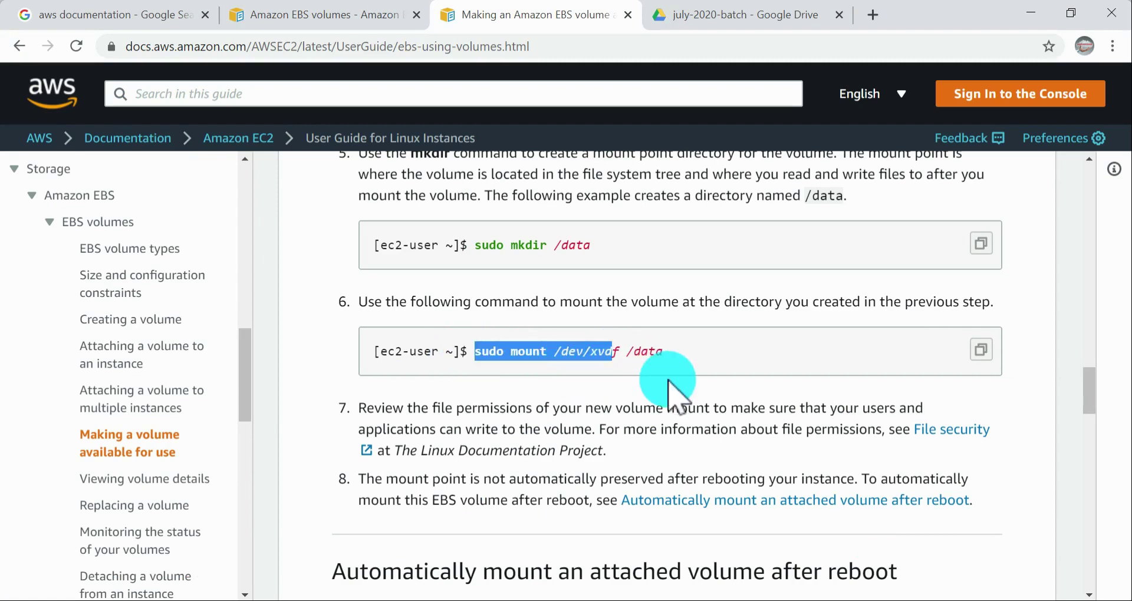
{"action": "key", "text": "alt+Tab"}
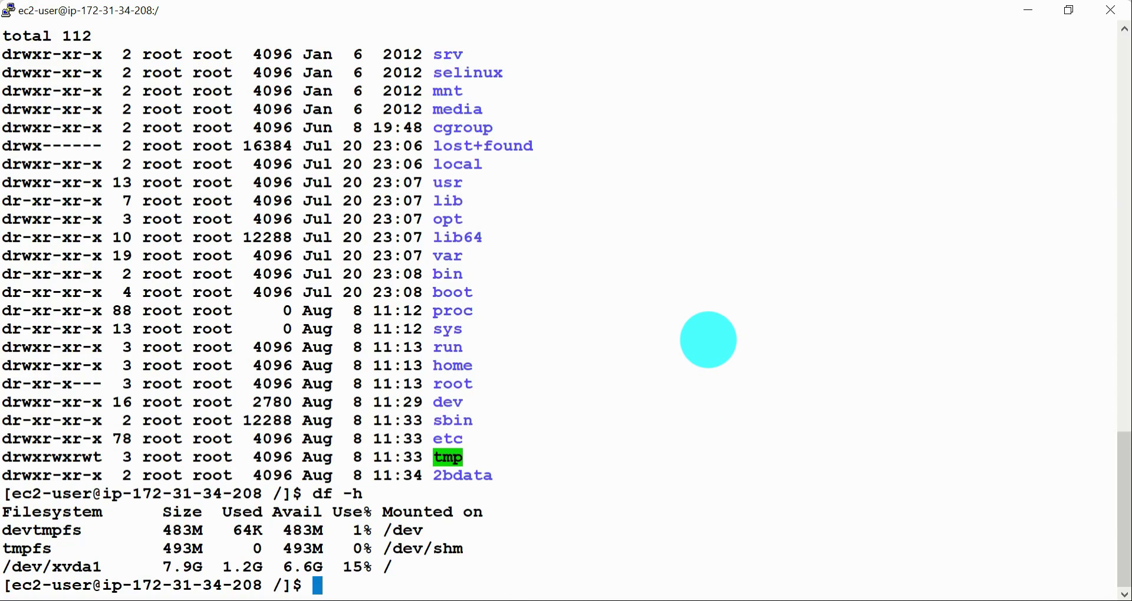
{"action": "right_click", "coordinate": [708, 340]}
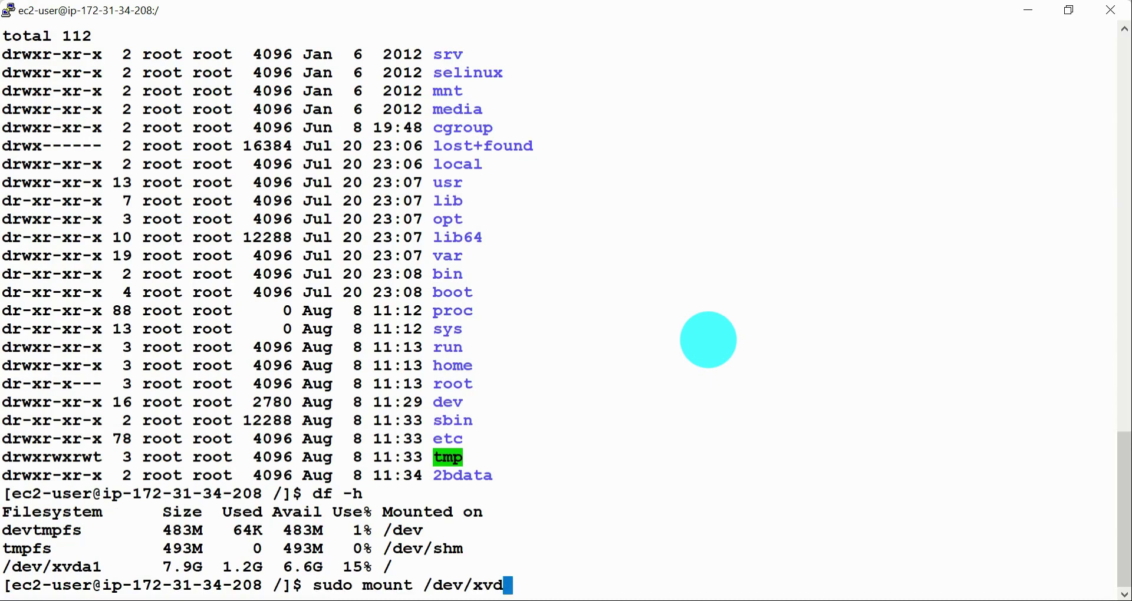
{"action": "type", "text": "b"}
{"action": "key", "text": "ctrl+u"}
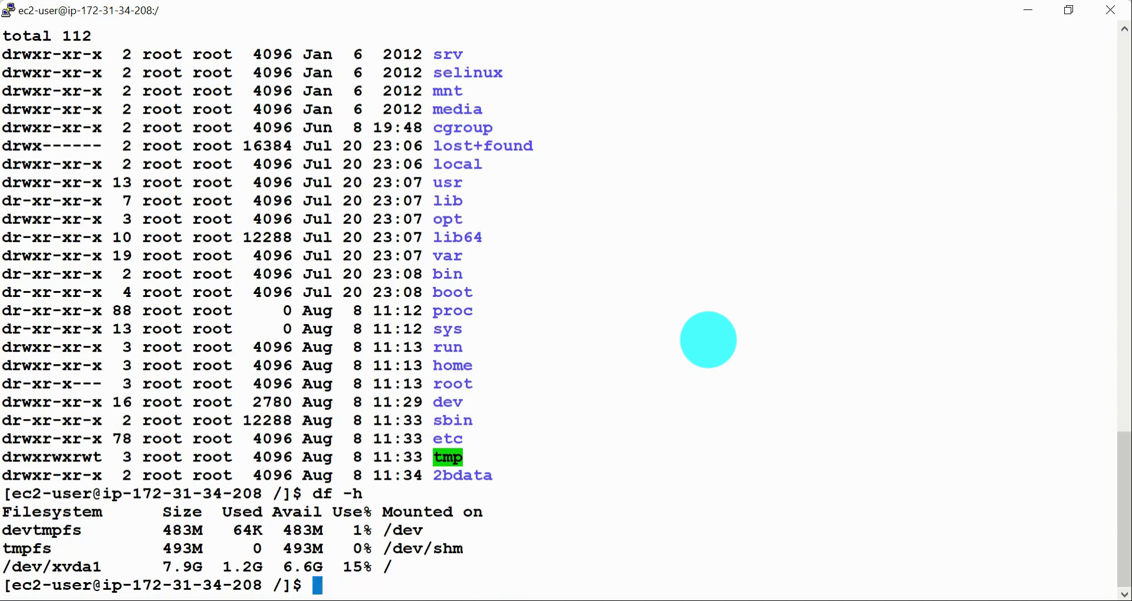
Step: List the block devices with lsblk and mount the 1G disk with sudo mount /dev/xvdb /2bdata
{"action": "type", "text": "lsblk"}
{"action": "key", "text": "Return"}
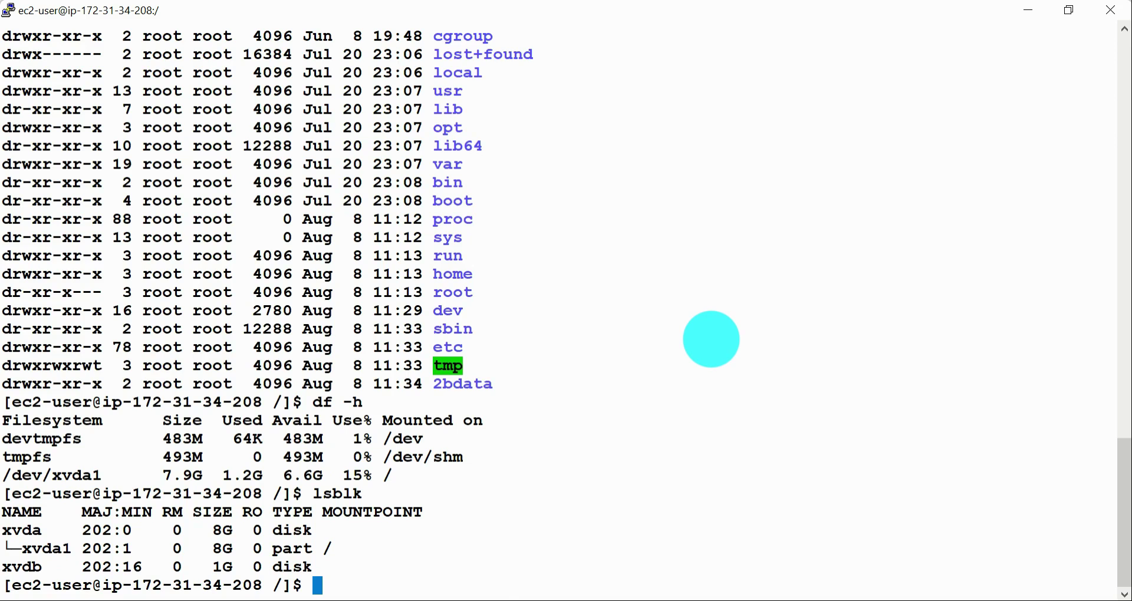
{"action": "type", "text": "sudo mount /dev/xvdb"}
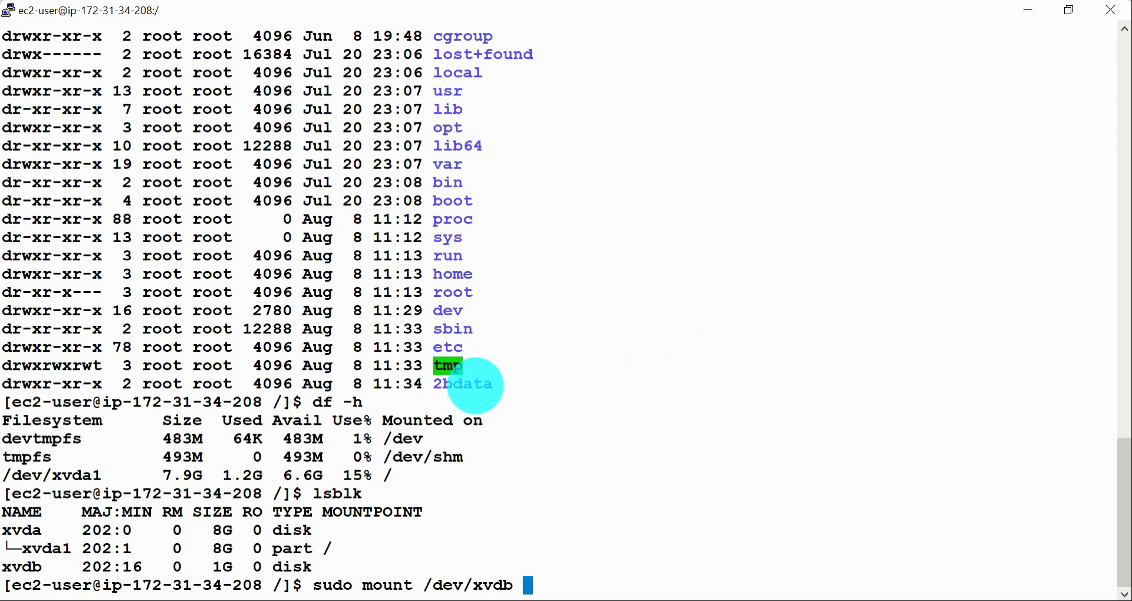
{"action": "double_click", "coordinate": [466, 385]}
{"action": "key", "text": "super+c"}
{"action": "type", "text": "/"}
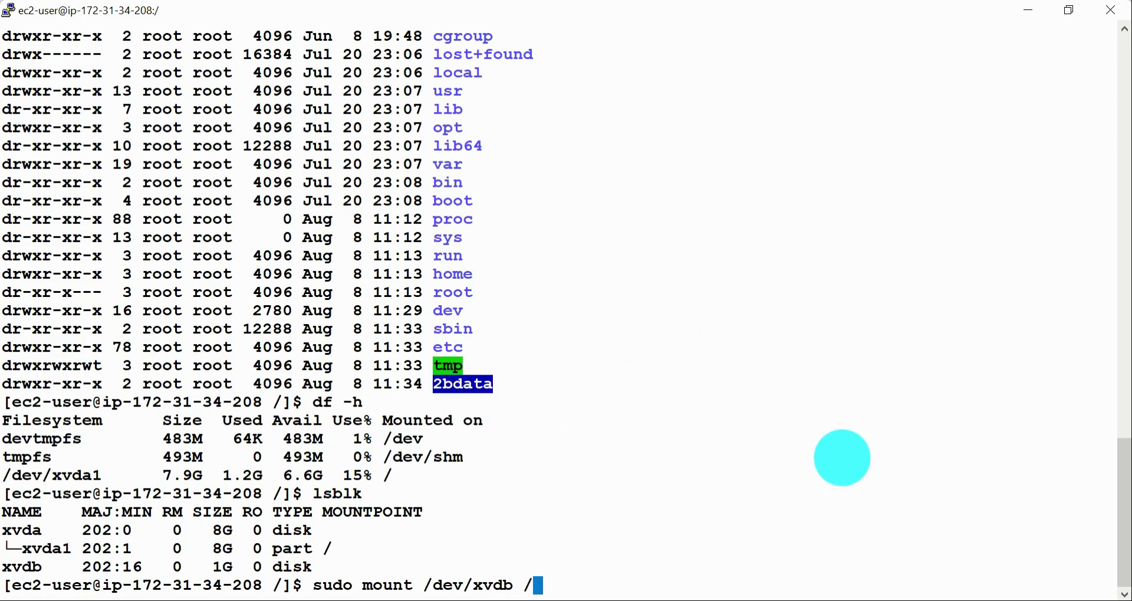
{"action": "right_click", "coordinate": [842, 458]}
{"action": "key", "text": "Return"}
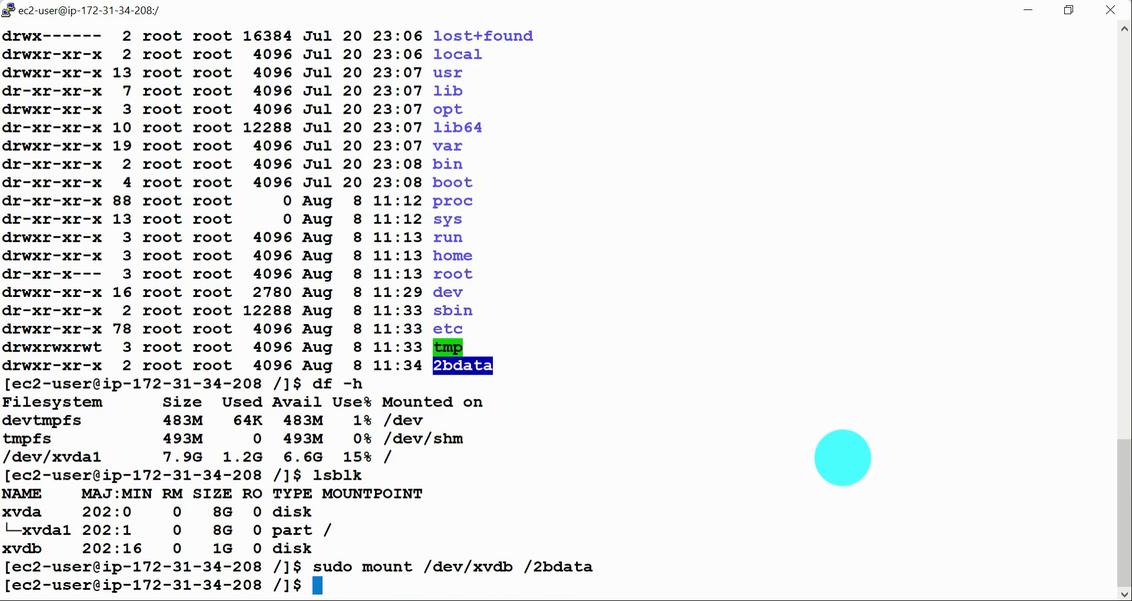
Step: Change to the /2bdata/ directory and list its contents with ls -ltr
{"action": "type", "text": "cd /2d"}
{"action": "key", "text": "BackSpace"}
{"action": "type", "text": "bd"}
{"action": "key", "text": "Tab"}
{"action": "key", "text": "Return"}
{"action": "type", "text": "ls -ltr"}
{"action": "key", "text": "Return"}
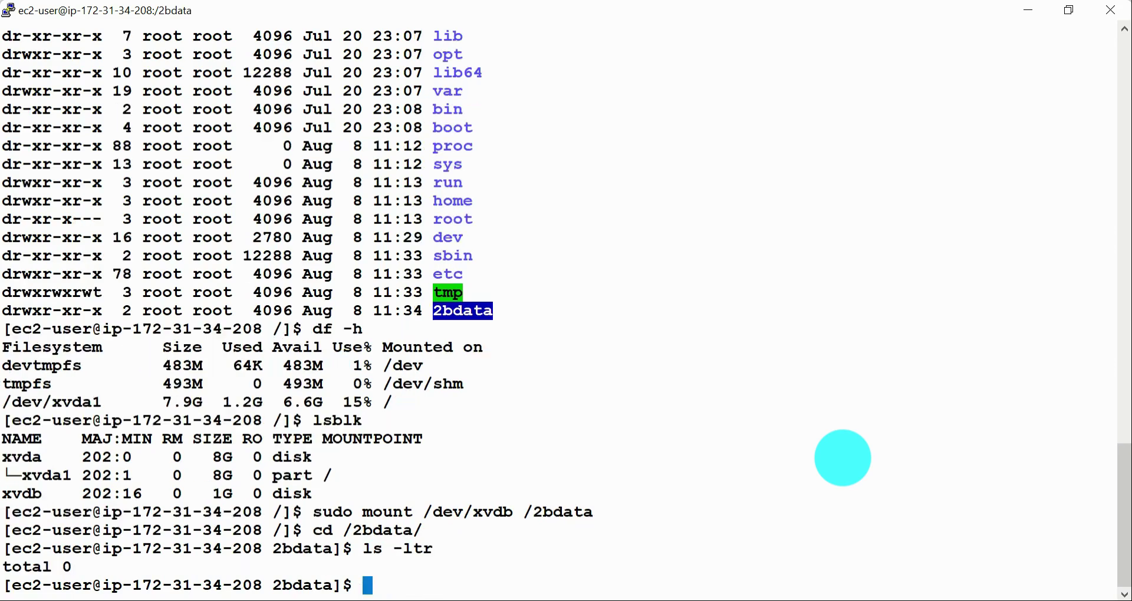
Step: Switch to the ip-172-31-7-67 terminal, change to /sample-data/ and list its contents with ls -ltr
{"action": "key", "text": "alt+Tab"}
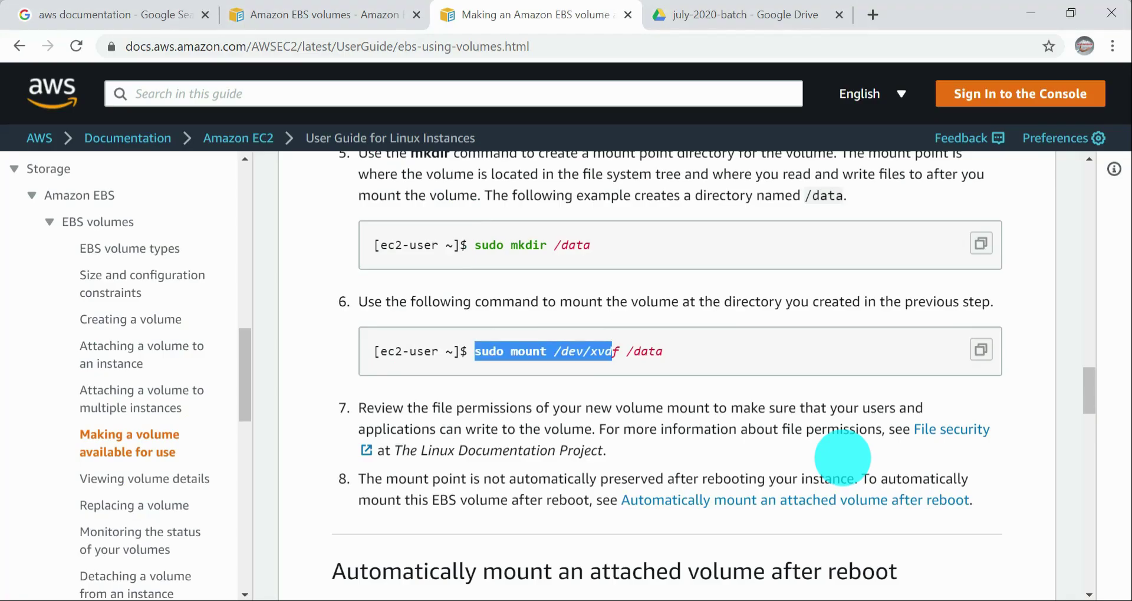
{"action": "key", "text": "alt+Tab"}
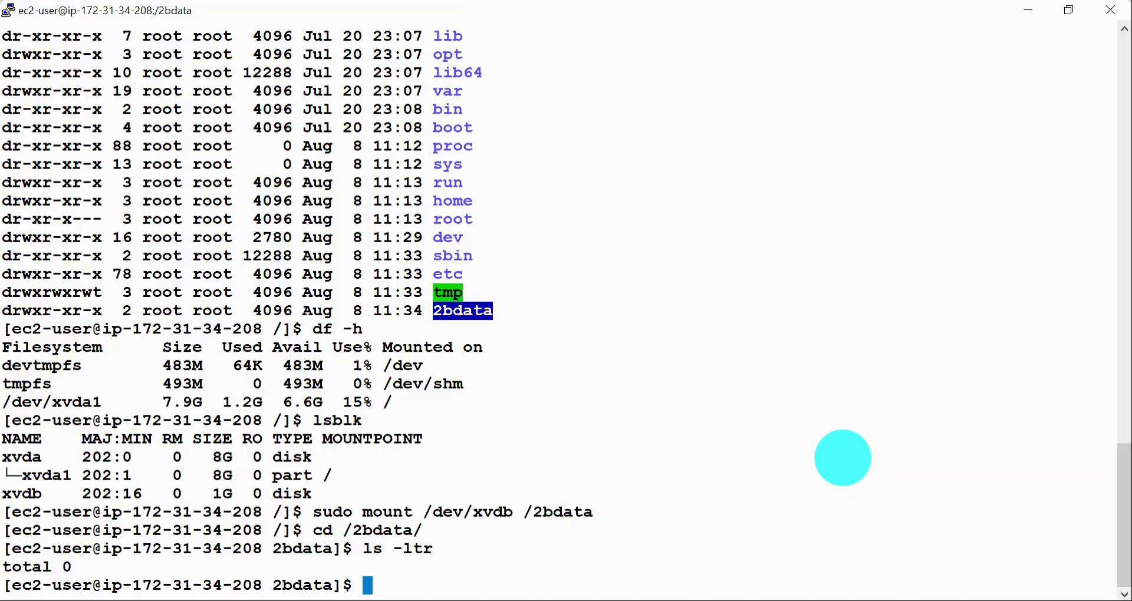
{"action": "key", "text": "alt+Tab"}
{"action": "key", "text": "Tab"}
{"action": "key", "text": "Tab"}
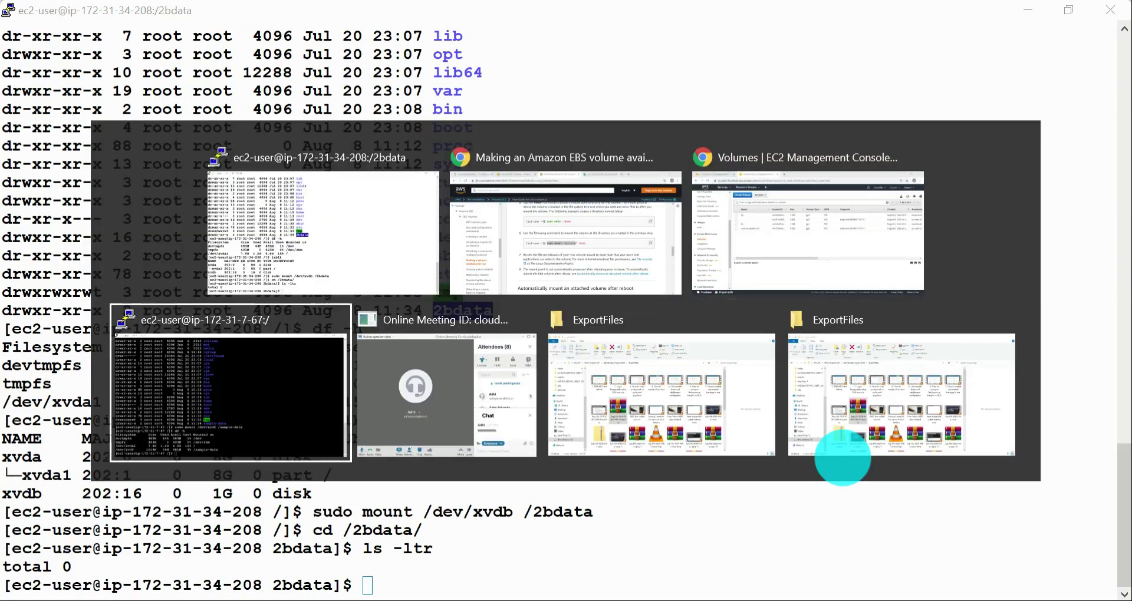
{"action": "type", "text": "cd "}
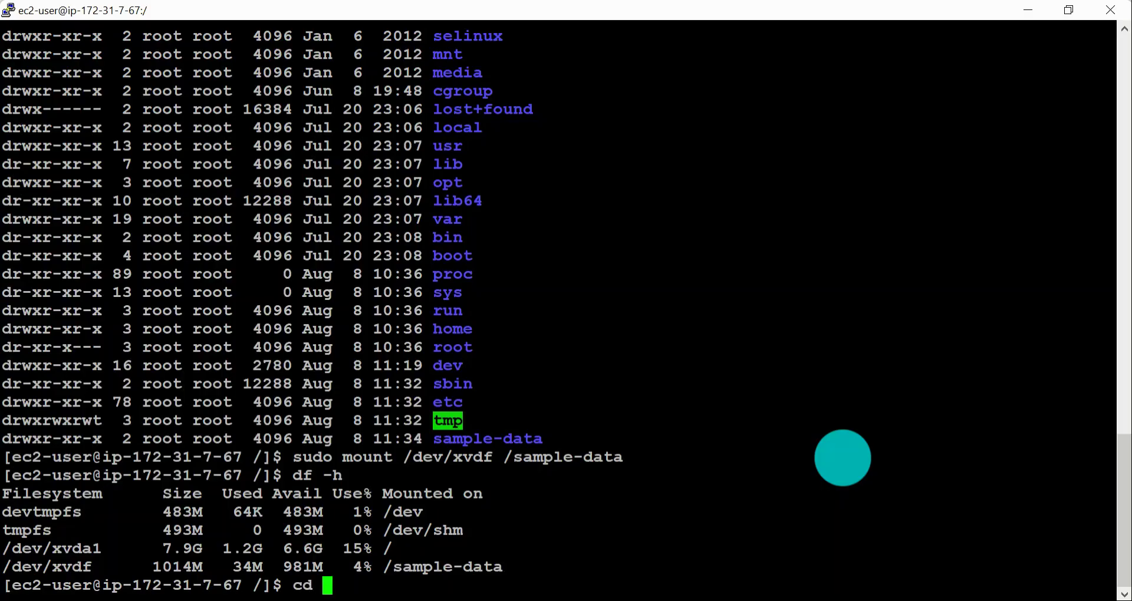
{"action": "type", "text": "/sa"}
{"action": "key", "text": "Tab"}
{"action": "key", "text": "Return"}
{"action": "type", "text": "ls -ltr"}
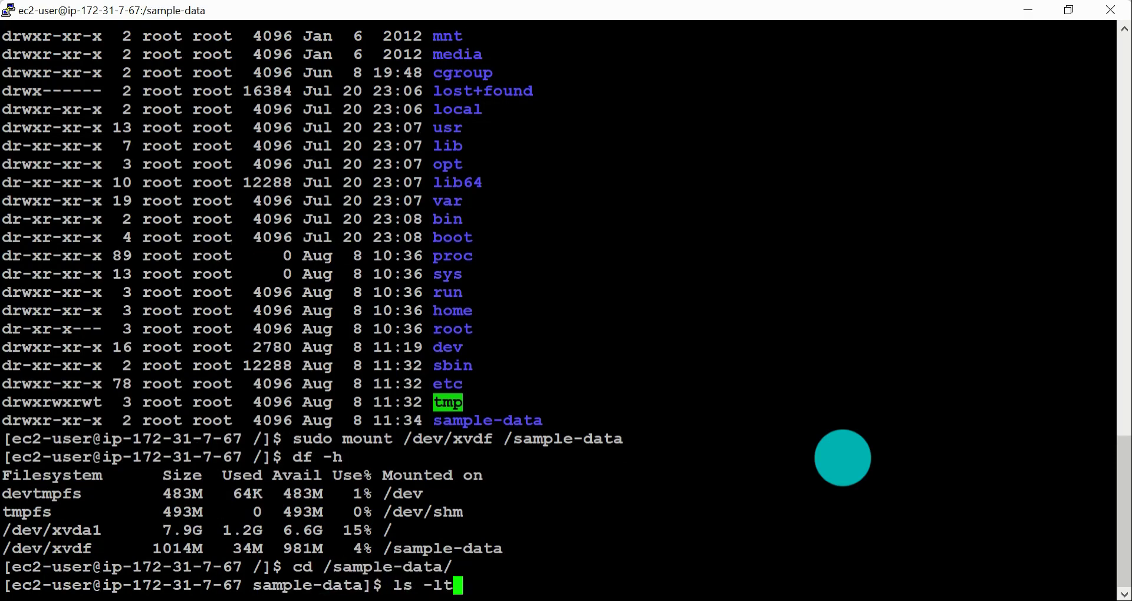
{"action": "key", "text": "Return"}
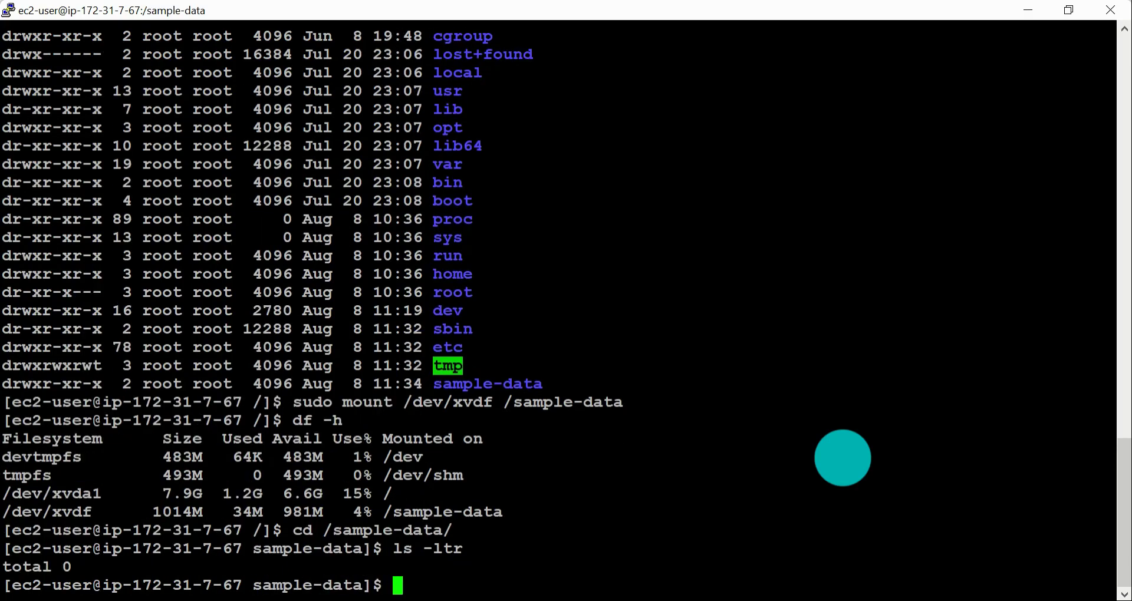
Step: Open a new file named jeysample-data in vi and enter insert mode
{"action": "type", "text": "vi"}
{"action": "type", "text": "j"}
{"action": "key", "text": "BackSpace"}
{"action": "type", "text": "jey"}
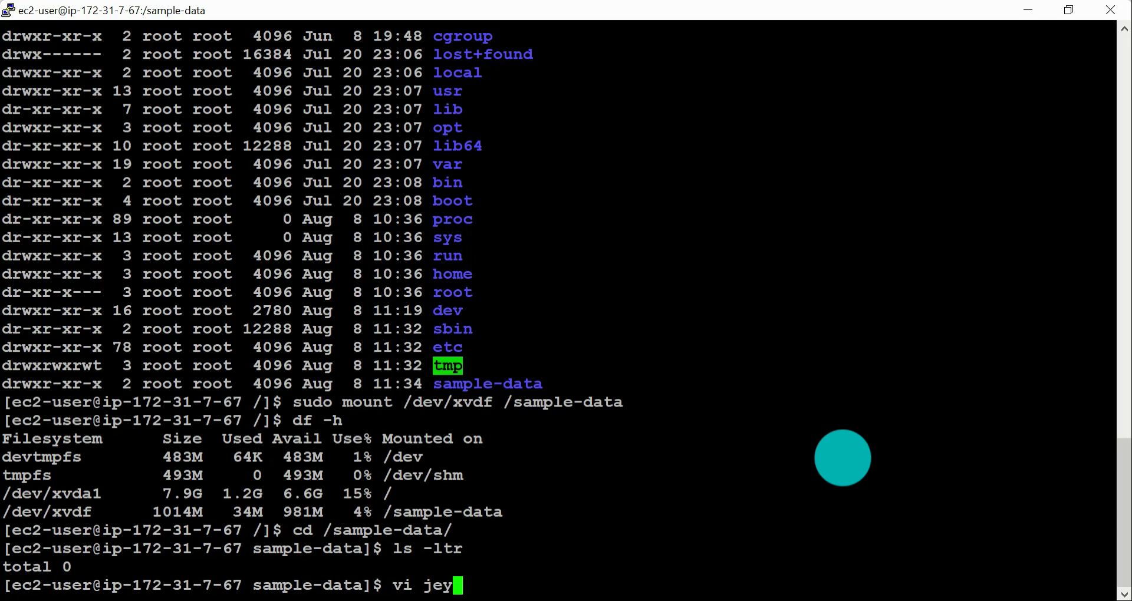
{"action": "type", "text": "sample-d"}
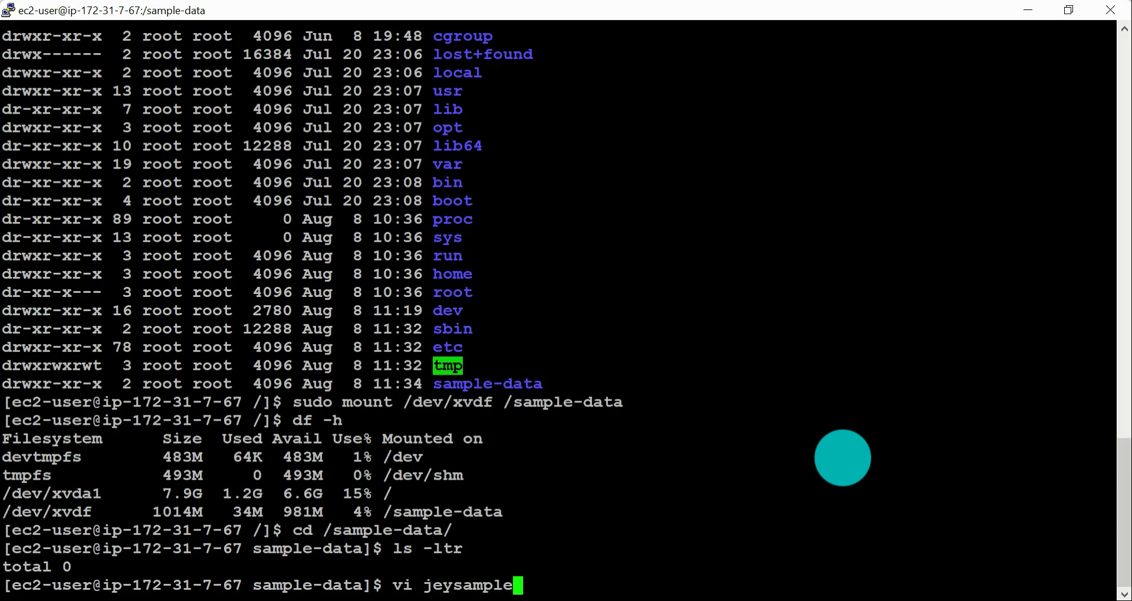
{"action": "type", "text": "ata"}
{"action": "key", "text": "Return"}
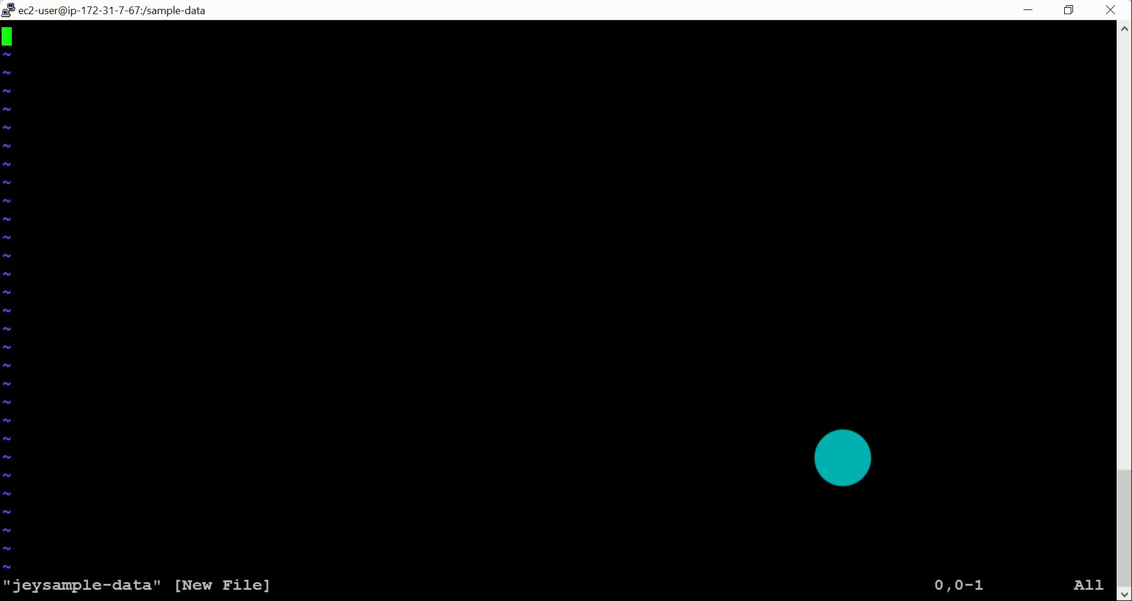
{"action": "key", "text": "i"}
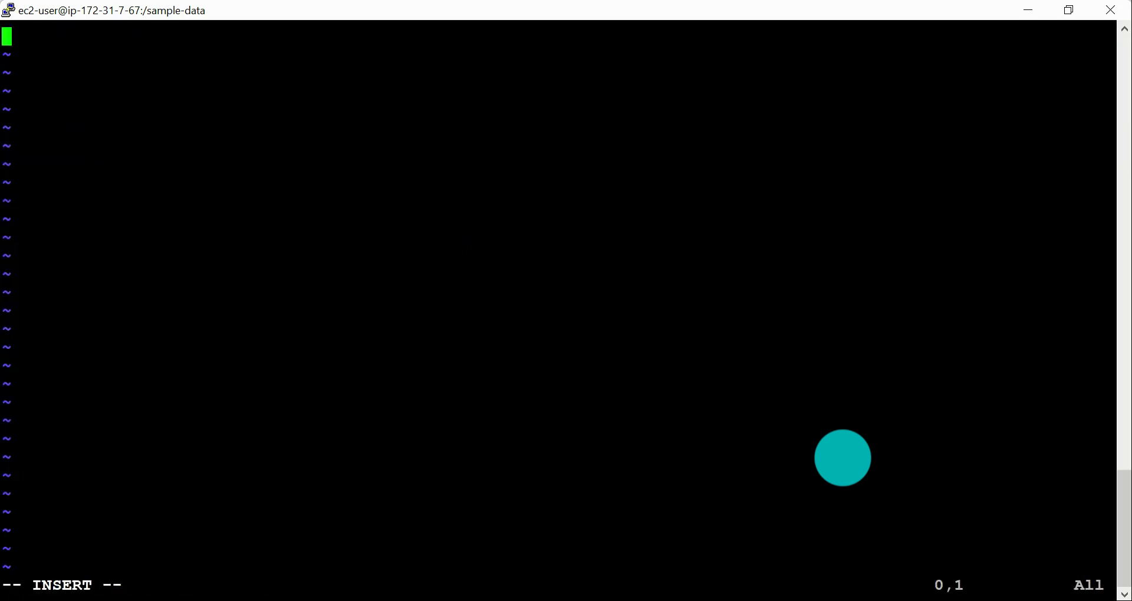
Step: Copy the text of steps 6 to 8 from the AWS documentation page and paste it into the jeysample-data file in vi
{"action": "key", "text": "alt+Tab"}
{"action": "key", "text": "alt+Tab"}
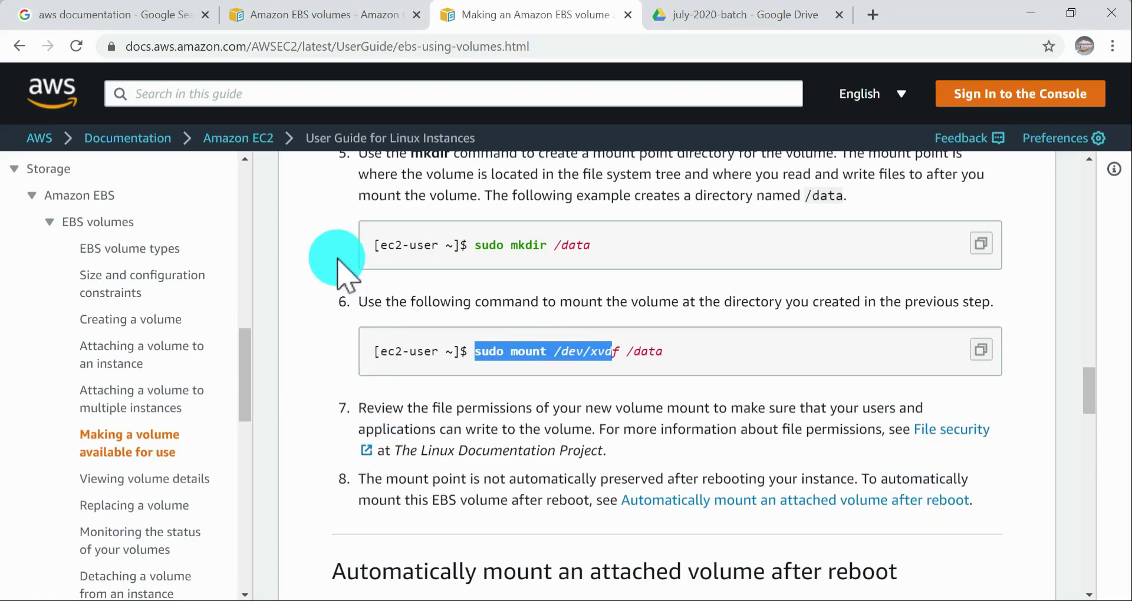
{"action": "left_click_drag", "start_coordinate": [336, 302], "coordinate": [999, 506]}
{"action": "key", "text": "super+c"}
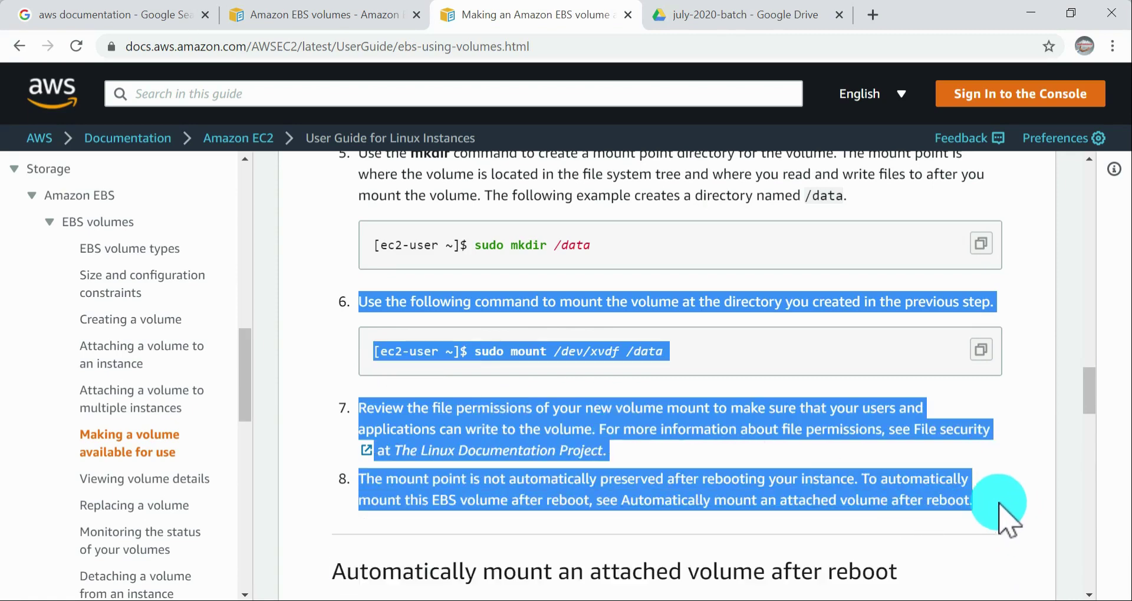
{"action": "key", "text": "alt+Tab"}
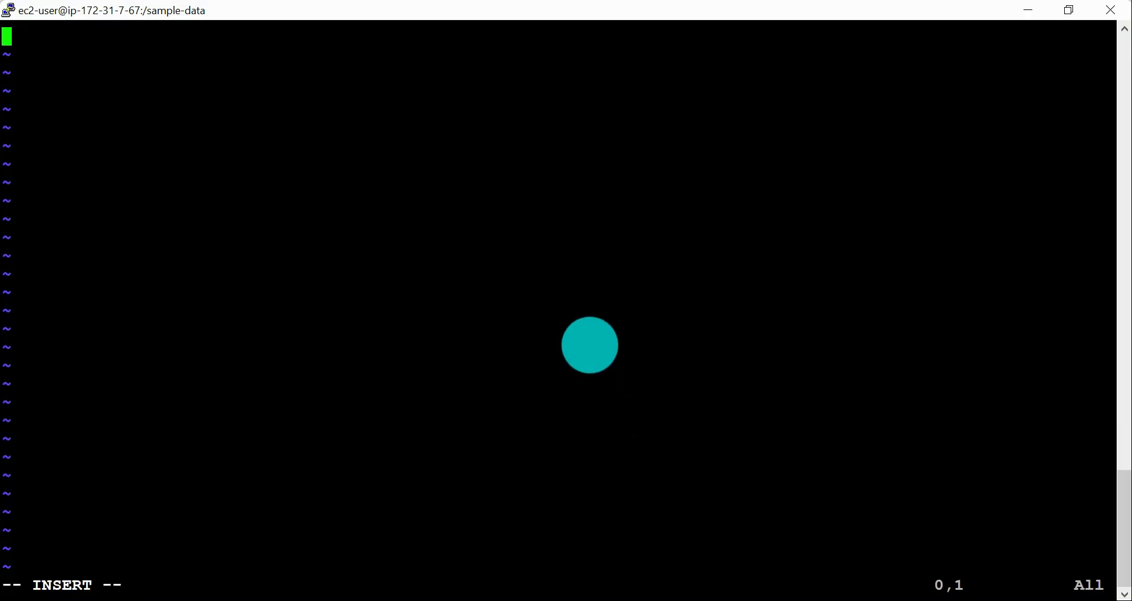
{"action": "right_click", "coordinate": [613, 298]}
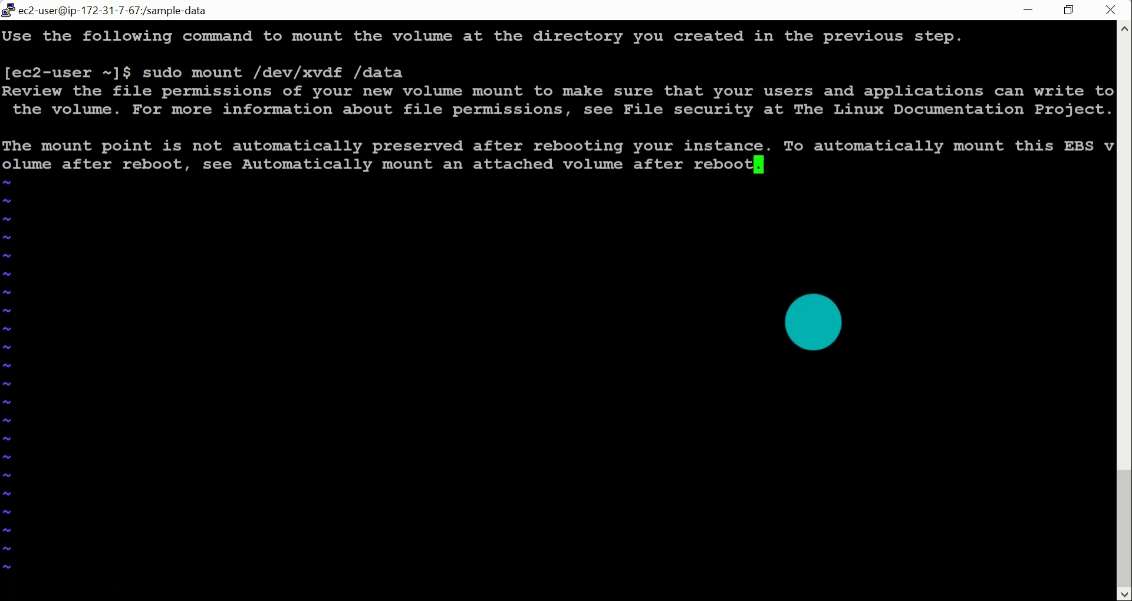
Step: Try to save jeysample-data with :wq and :w, and quit vi without saving using :q!
{"action": "type", "text": "0"}
{"action": "type", "text": ":wq"}
{"action": "key", "text": "Return"}
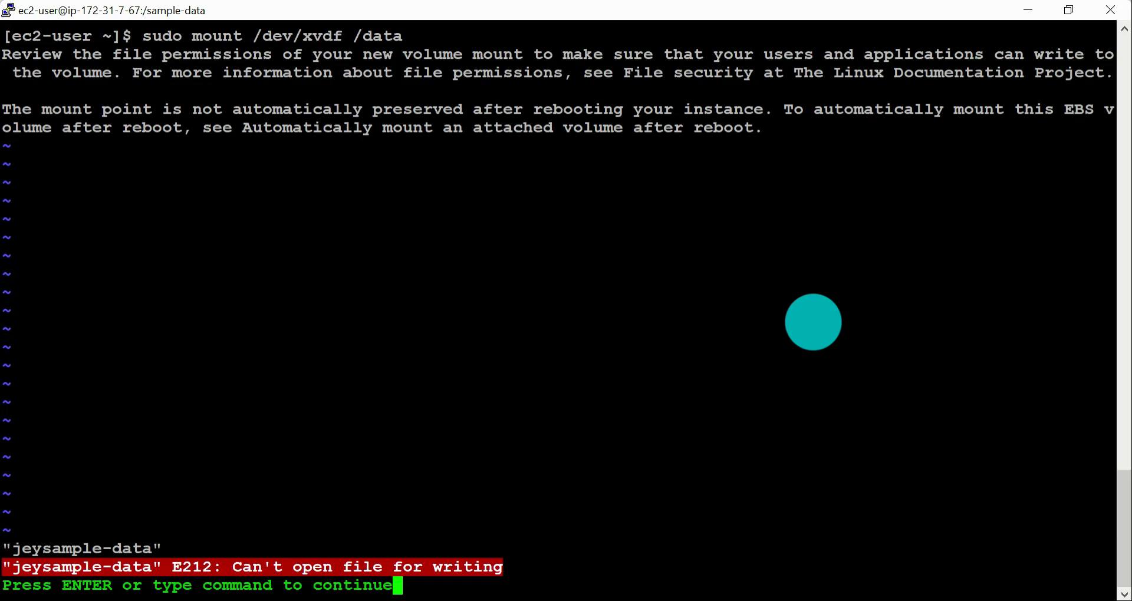
{"action": "type", "text": ":"}
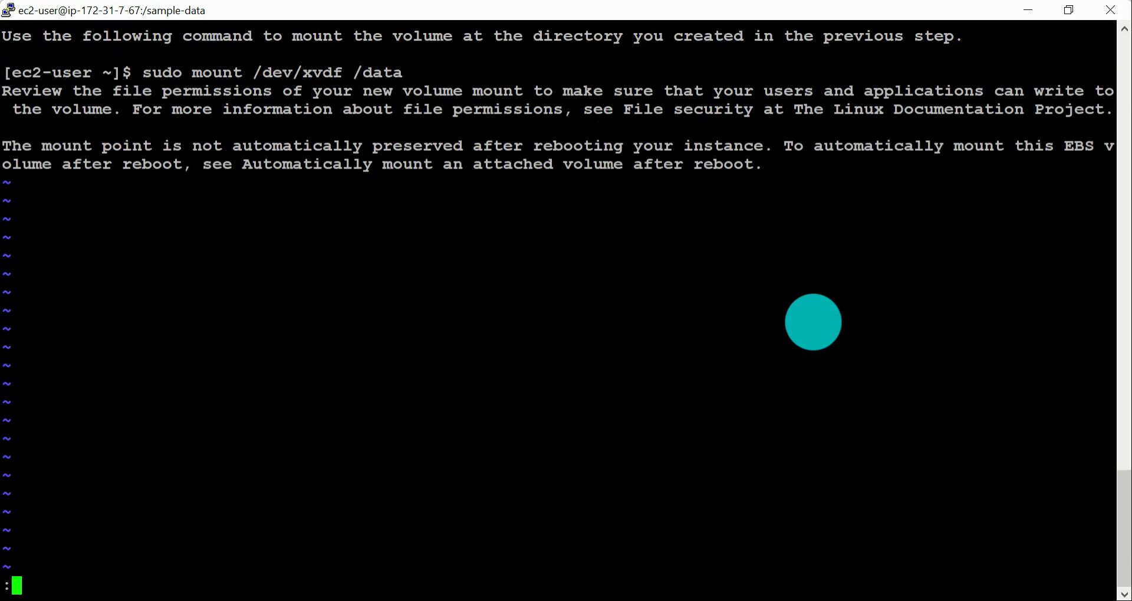
{"action": "type", "text": "w"}
{"action": "key", "text": "Return"}
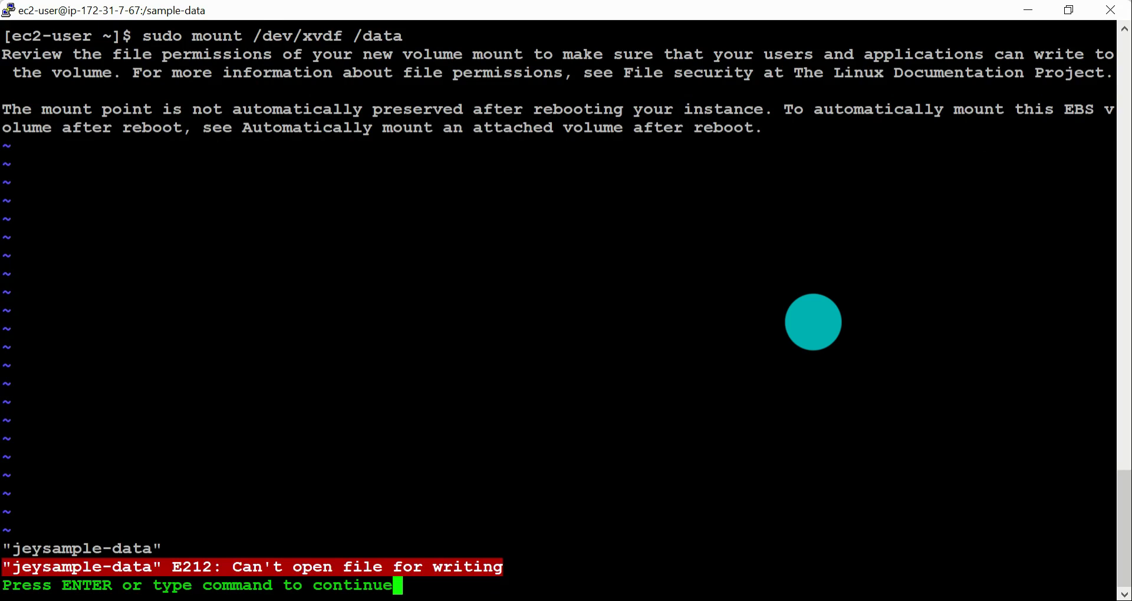
{"action": "key", "text": "Return"}
{"action": "type", "text": ":q!"}
{"action": "key", "text": "Return"}
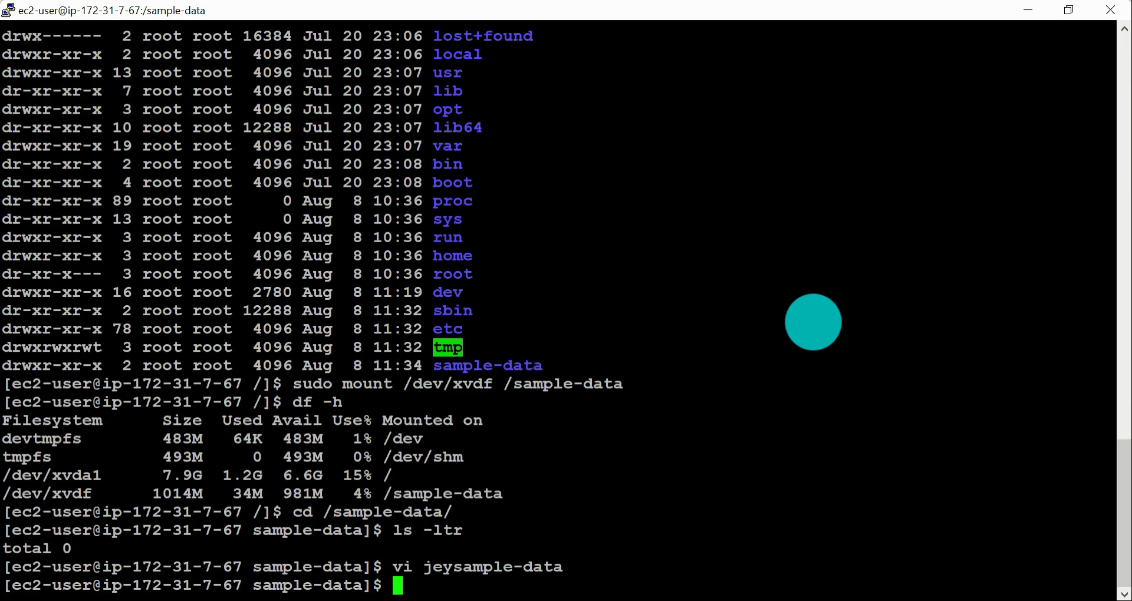
Step: Reopen jeysample-data with sudo vi, paste the copied documentation text in insert mode, and save and quit with :wq
{"action": "key", "text": "Up"}
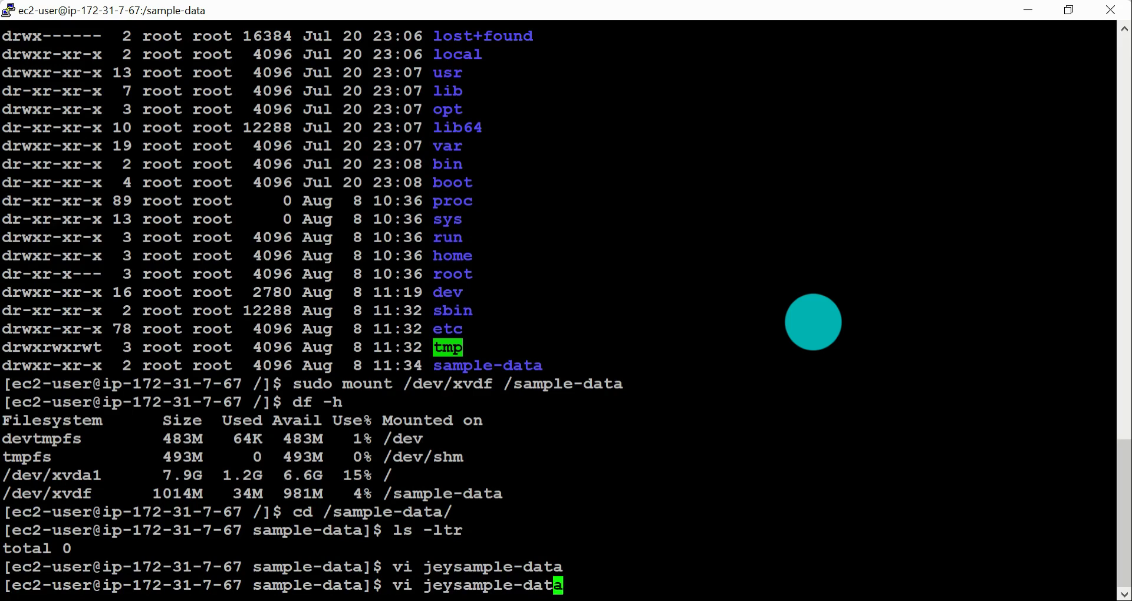
{"action": "type", "text": "sudo"}
{"action": "key", "text": "Return"}
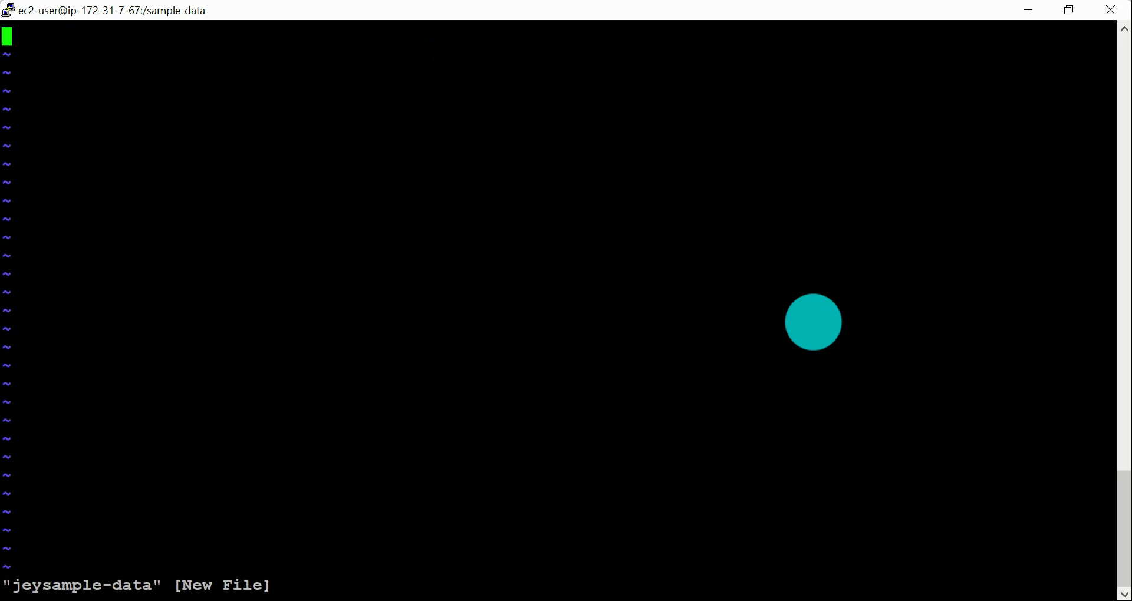
{"action": "key", "text": "i"}
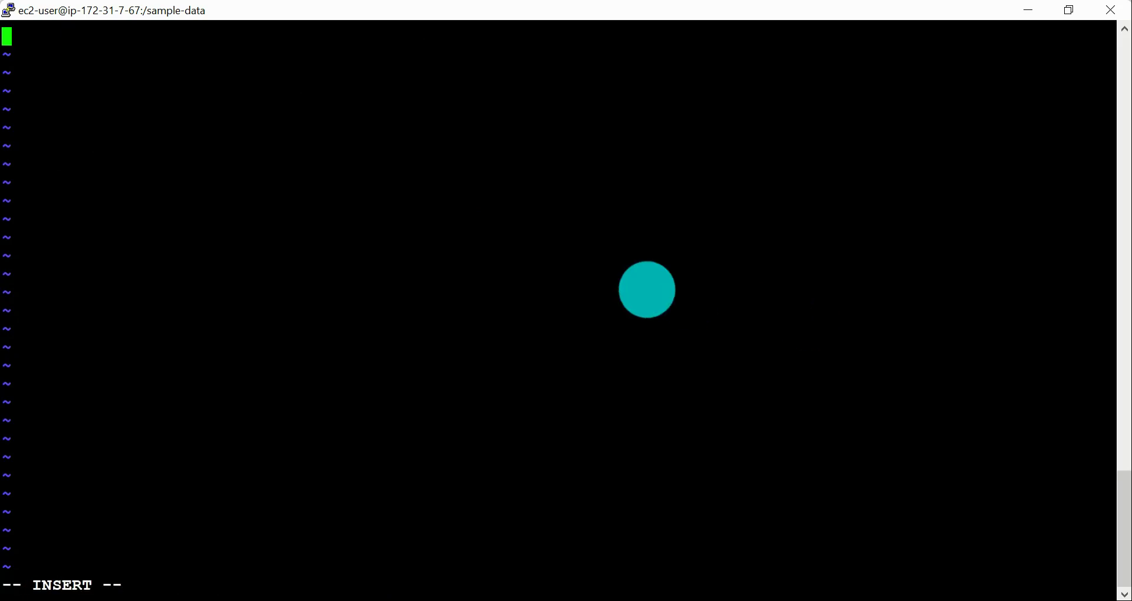
{"action": "right_click", "coordinate": [589, 260]}
{"action": "key", "text": "Escape"}
{"action": "type", "text": ":wq"}
{"action": "key", "text": "Return"}
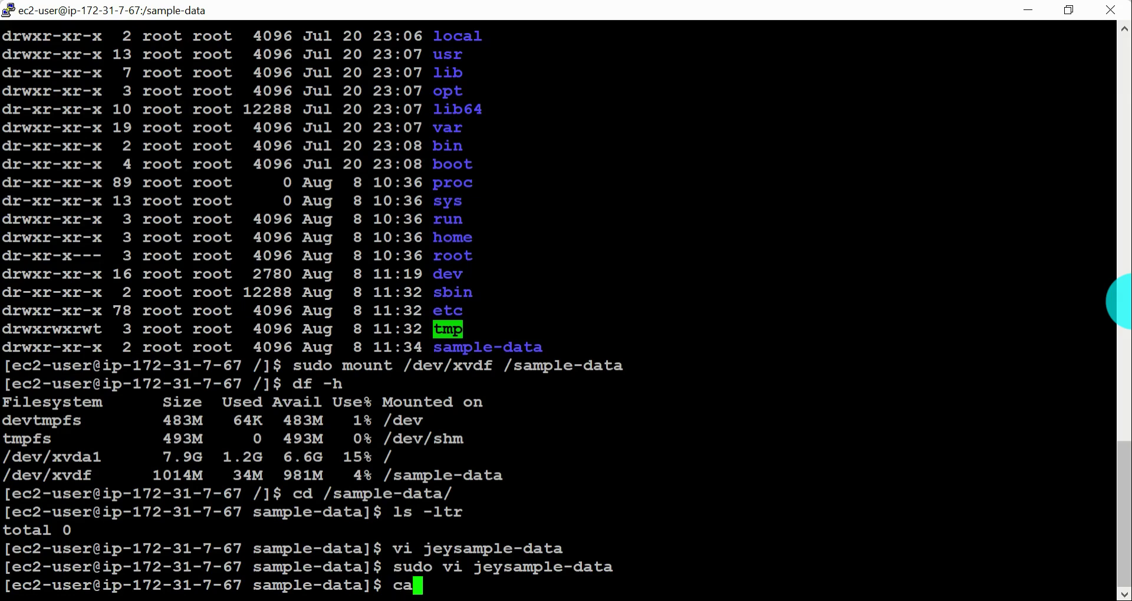
Step: Print the contents of jeysample-data with cat and list the directory with ls -ltr
{"action": "type", "text": "cat jeys"}
{"action": "key", "text": "Tab"}
{"action": "key", "text": "Return"}
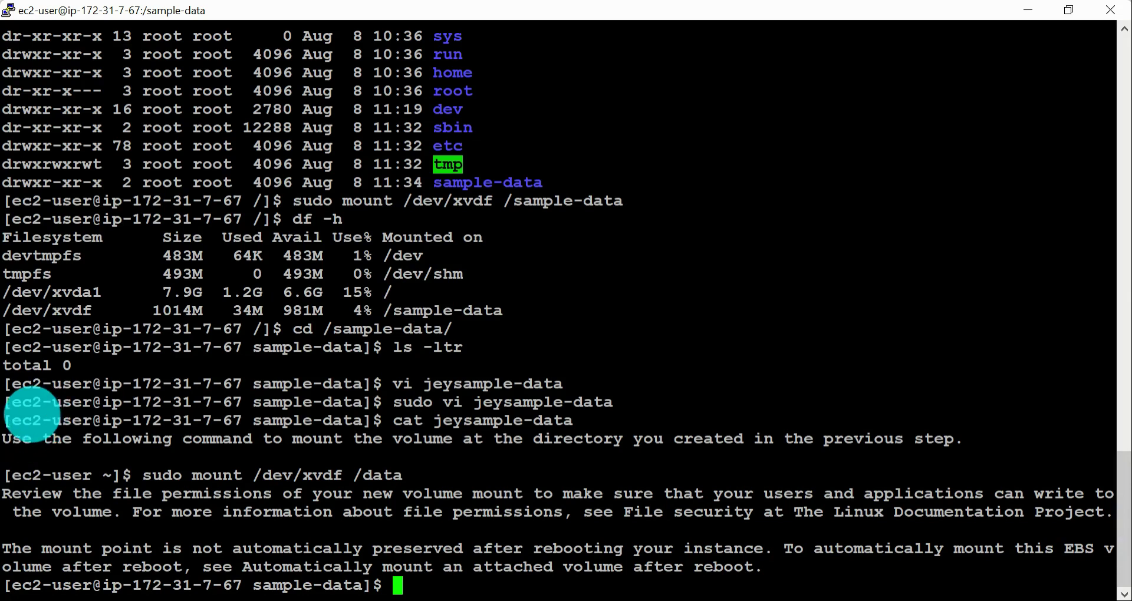
{"action": "left_click_drag", "start_coordinate": [16, 421], "coordinate": [95, 420]}
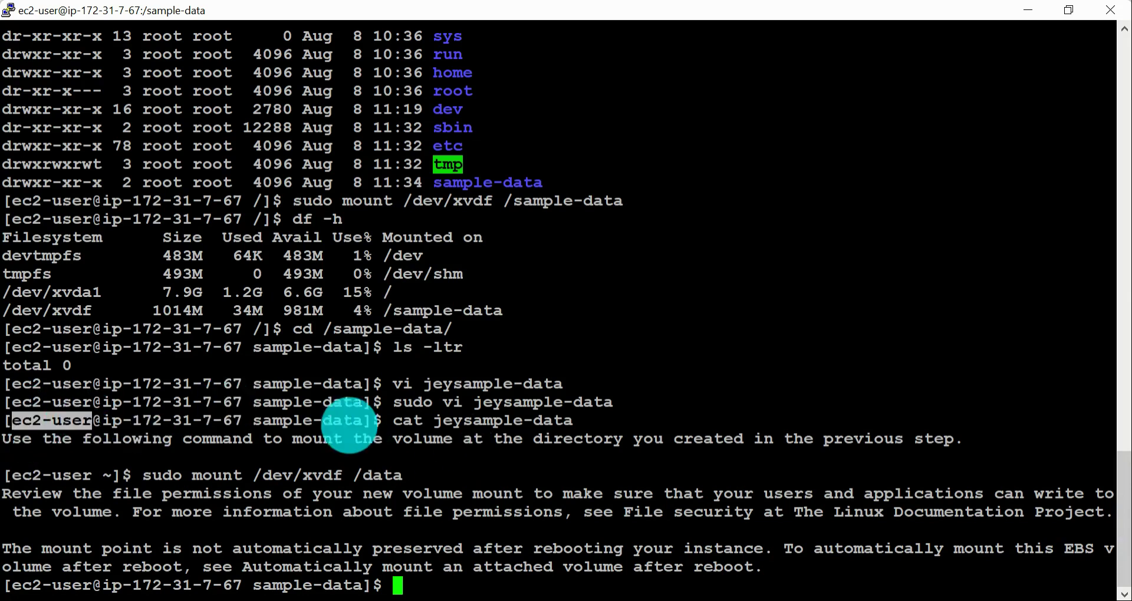
{"action": "left_click_drag", "start_coordinate": [443, 404], "coordinate": [597, 415]}
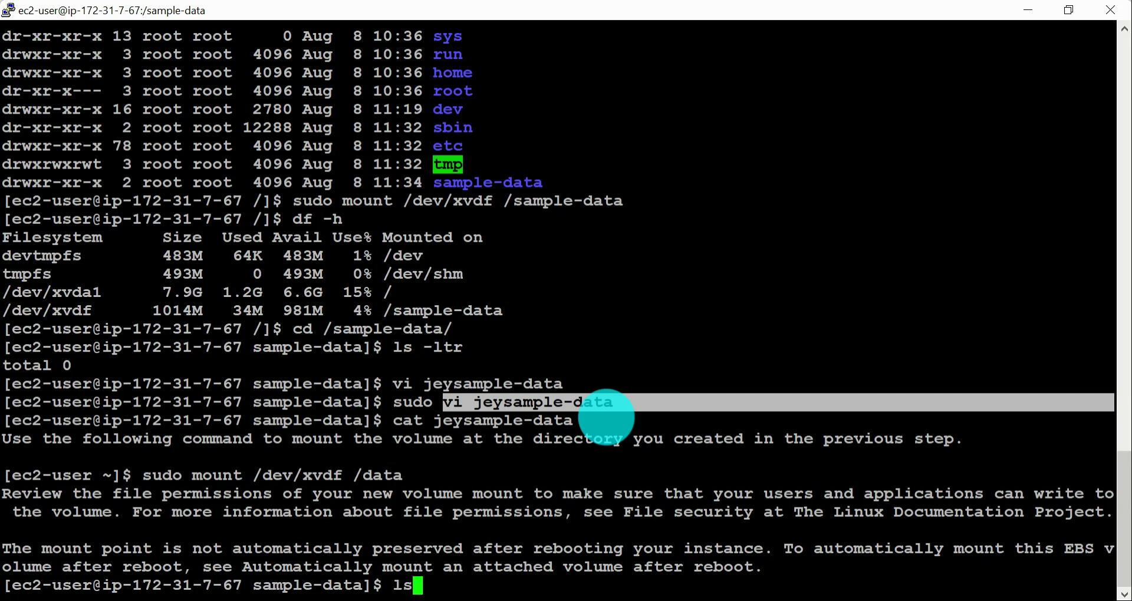
{"action": "type", "text": "r"}
{"action": "key", "text": "Return"}
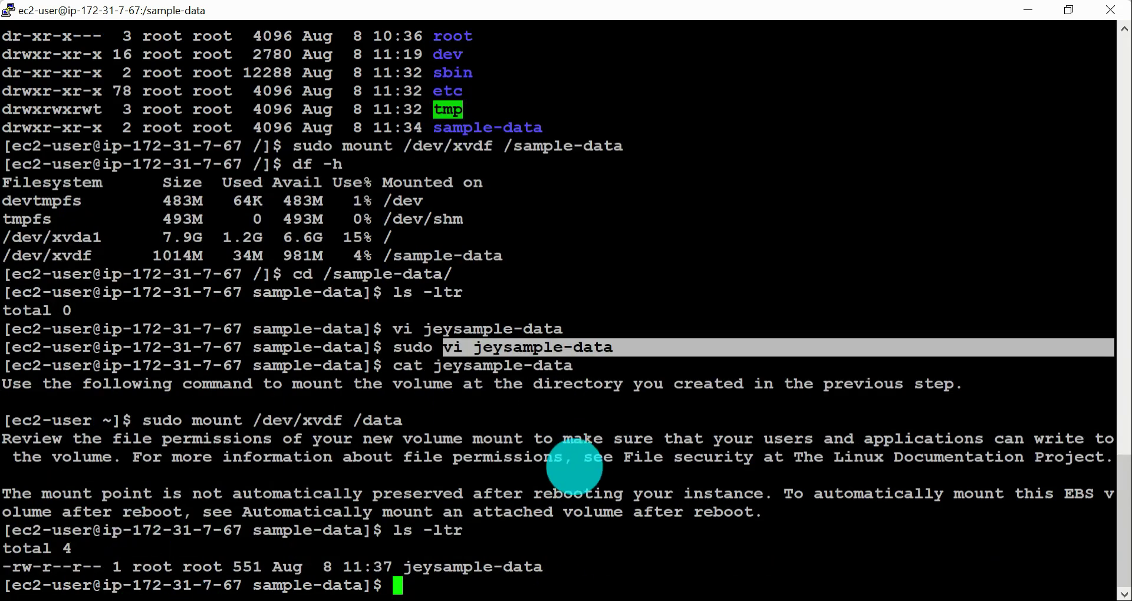
Step: Compare the owner and group of jeysample-data in the listing with the ec2-user login in the prompt
{"action": "left_click_drag", "start_coordinate": [123, 566], "coordinate": [242, 561]}
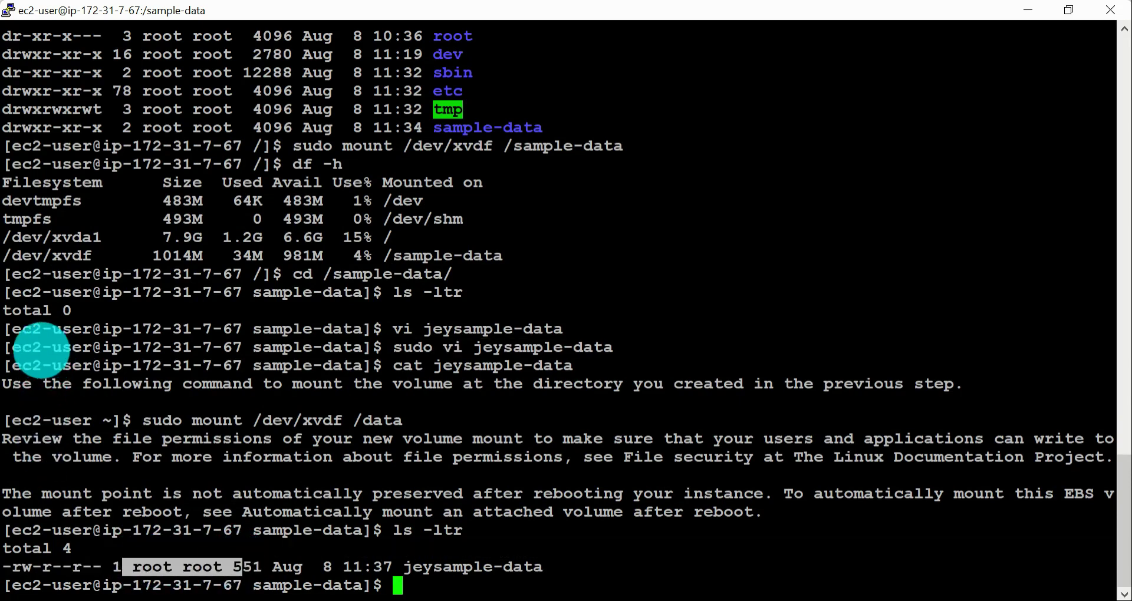
{"action": "left_click_drag", "start_coordinate": [15, 348], "coordinate": [95, 346]}
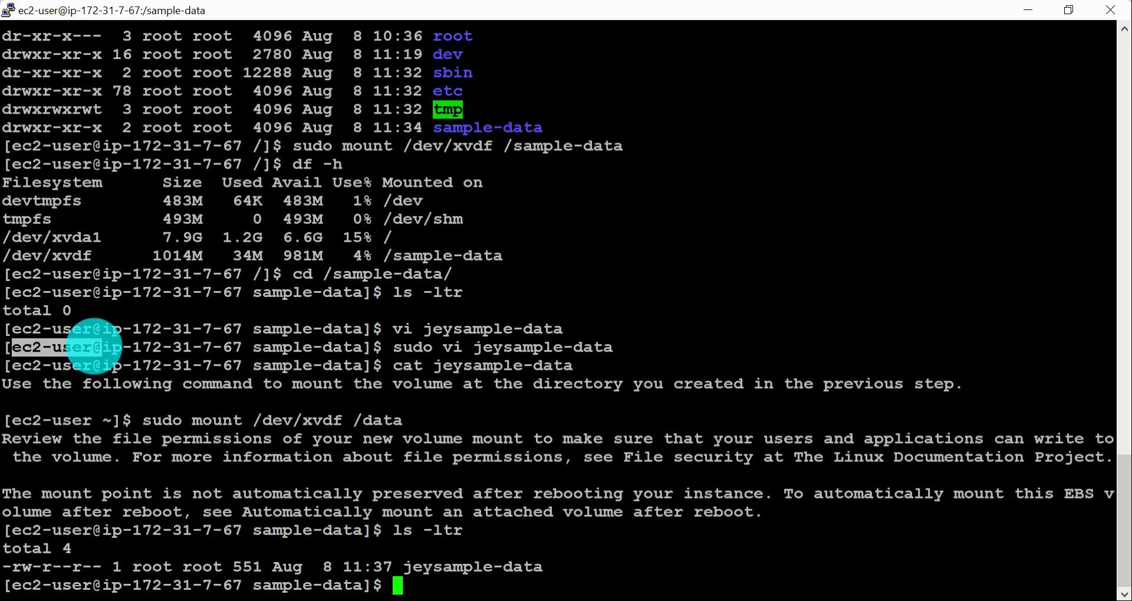
{"action": "left_click_drag", "start_coordinate": [135, 566], "coordinate": [216, 563]}
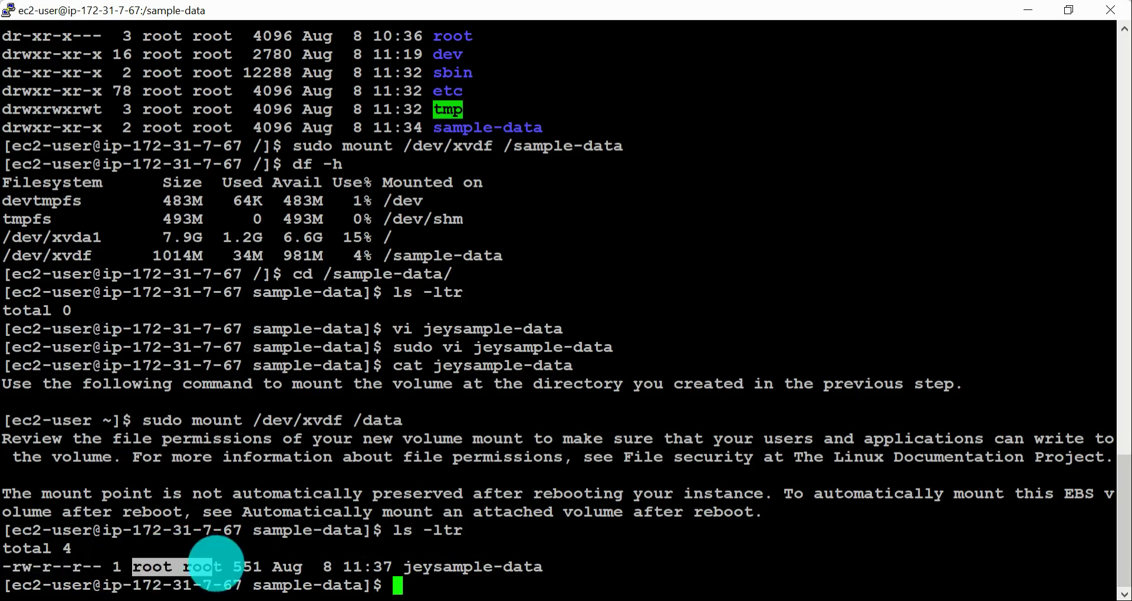
{"action": "left_click_drag", "start_coordinate": [404, 567], "coordinate": [541, 573]}
{"action": "key", "text": "super+c"}
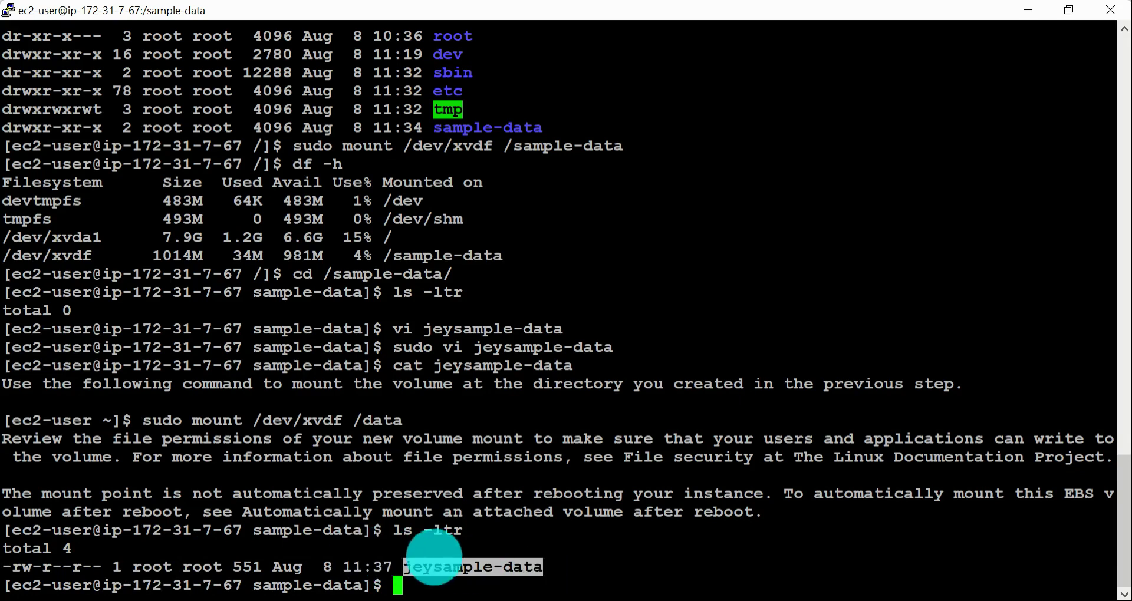
{"action": "left_click_drag", "start_coordinate": [13, 585], "coordinate": [102, 586]}
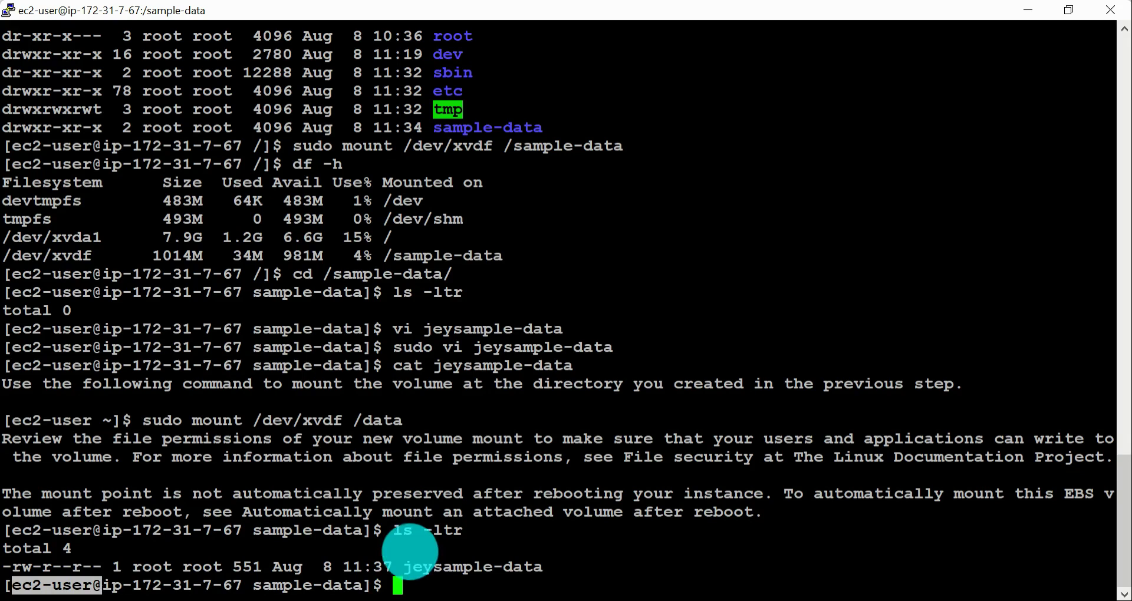
{"action": "left_click", "coordinate": [401, 568]}
{"action": "double_click", "coordinate": [202, 567]}
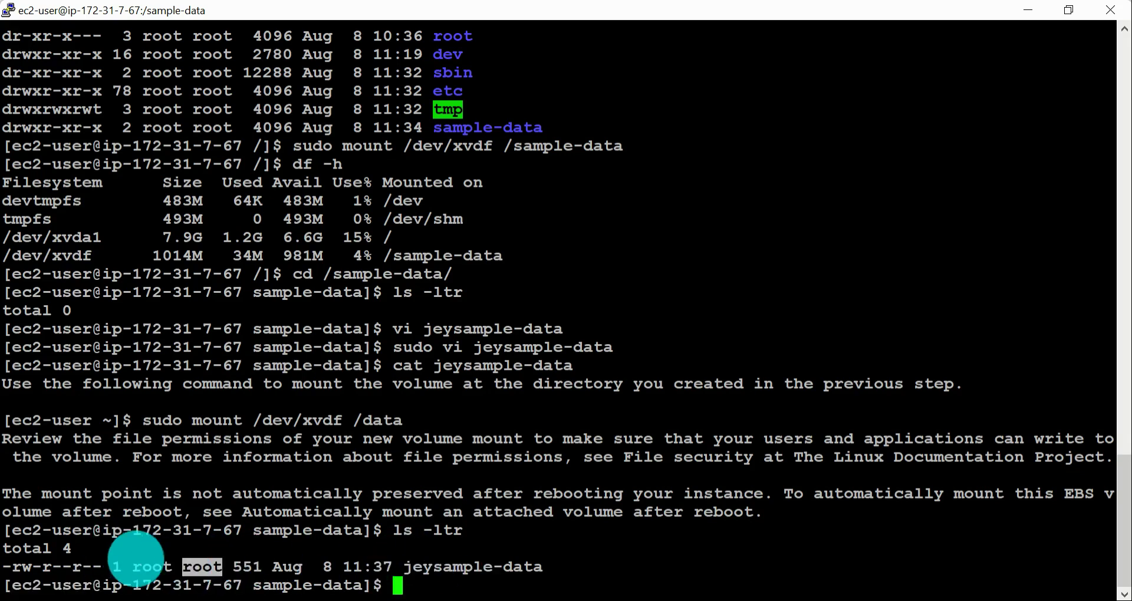
Step: Try to change the permissions of jeysample-data with chmod 777 -R, without sudo
{"action": "left_click_drag", "start_coordinate": [404, 567], "coordinate": [543, 571]}
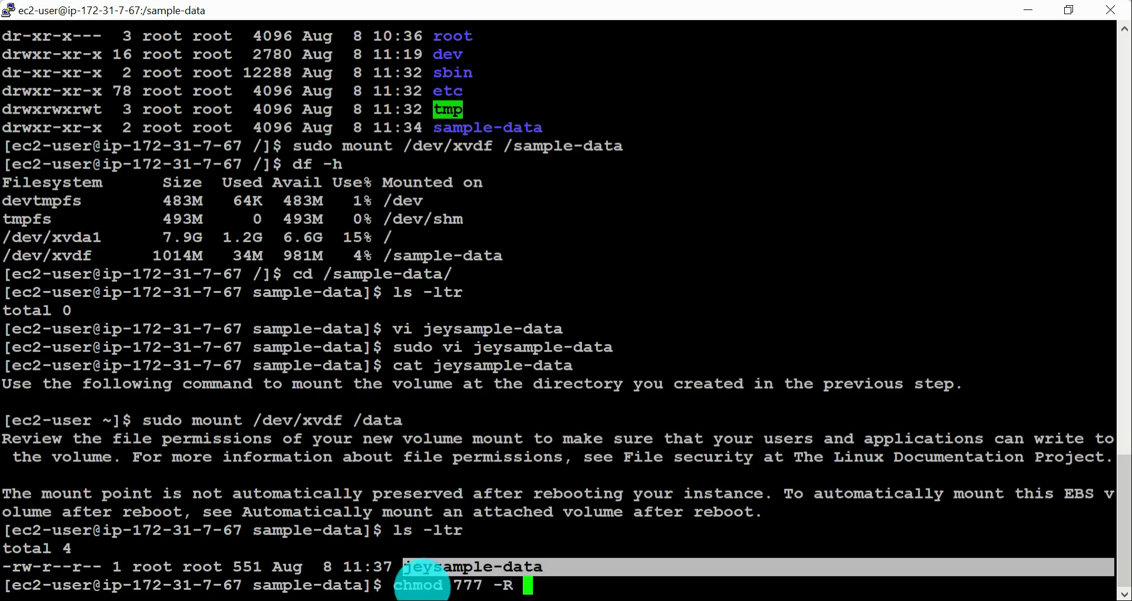
{"action": "right_click", "coordinate": [665, 550]}
{"action": "key", "text": "Return"}
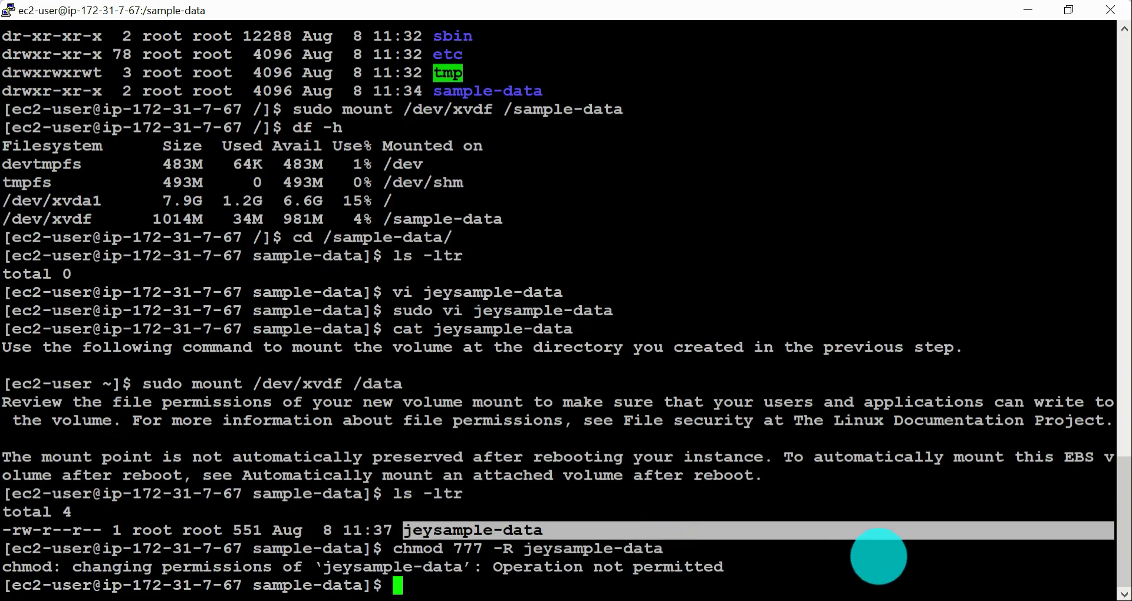
Step: Run sudo chmod 777 -R jeysample-data and list the directory again with ls -ltr
{"action": "key", "text": "Up"}
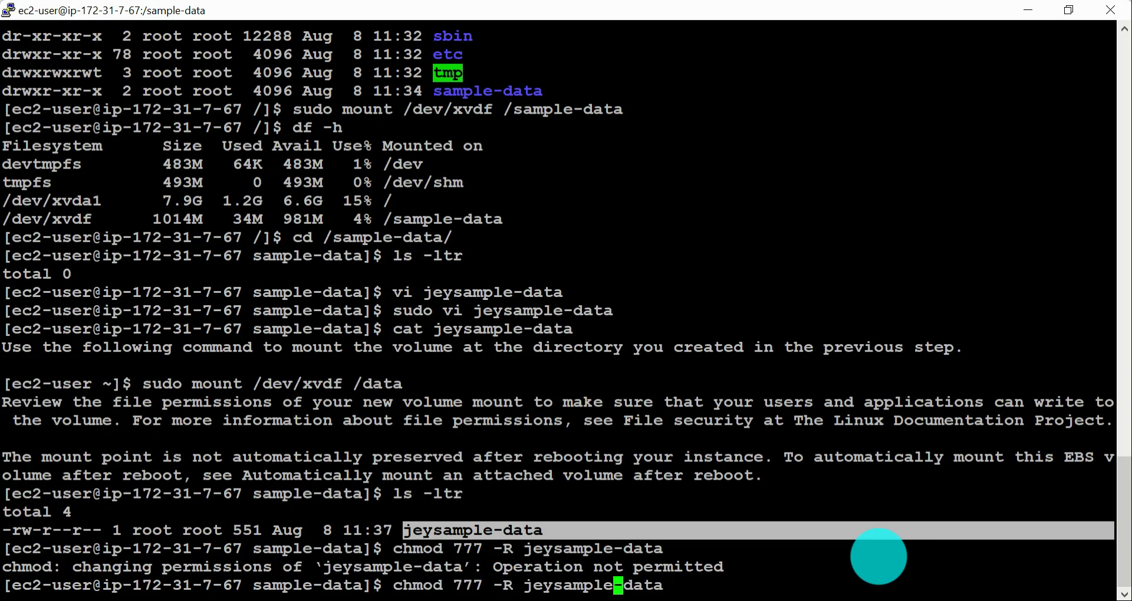
{"action": "type", "text": "sudo"}
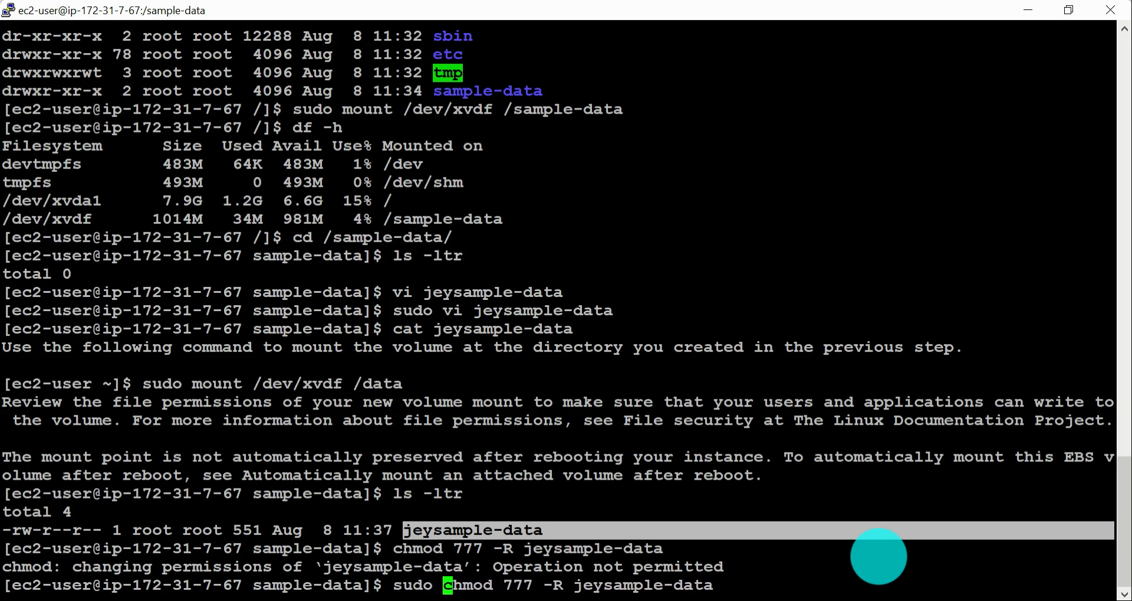
{"action": "key", "text": "Return"}
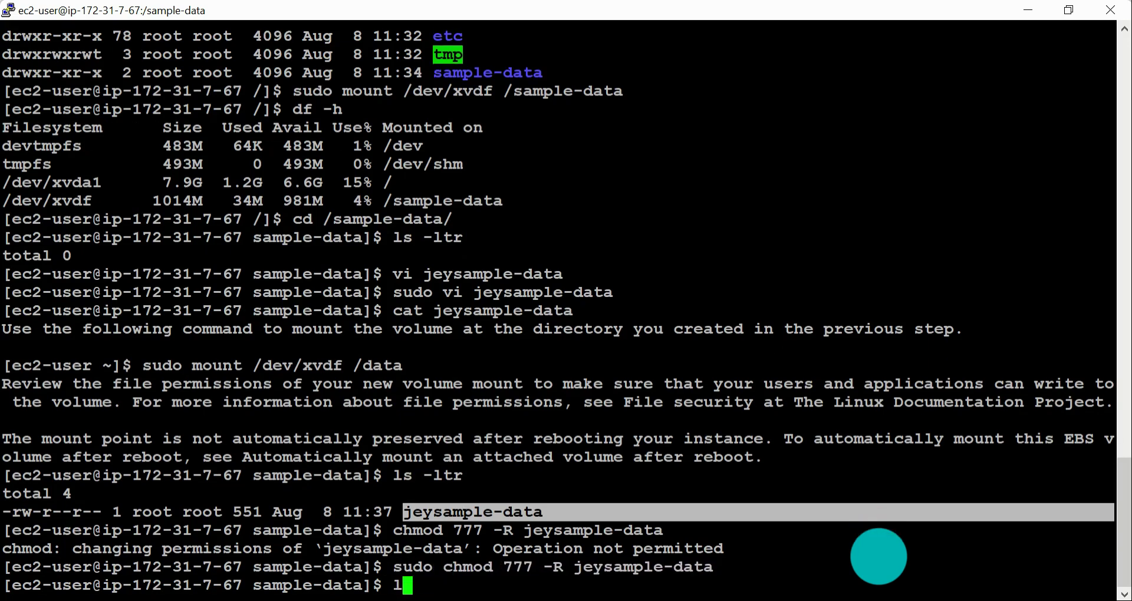
{"action": "type", "text": "ls -ltr"}
{"action": "key", "text": "Return"}
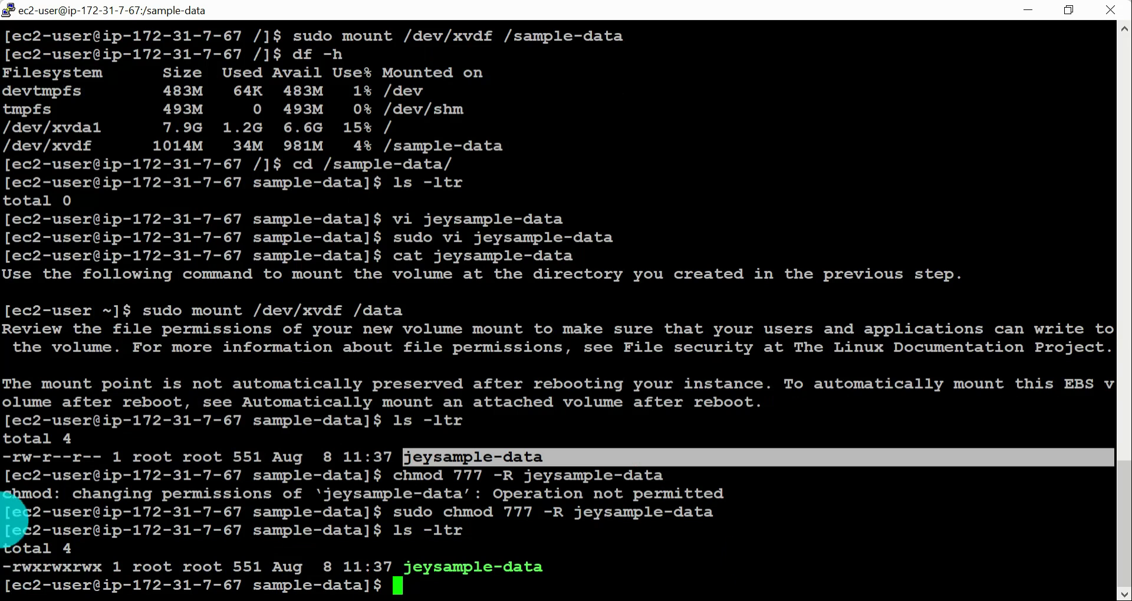
Step: Compare the permission strings of jeysample-data in the listings before and after the chmod command
{"action": "left_click_drag", "start_coordinate": [14, 461], "coordinate": [37, 457]}
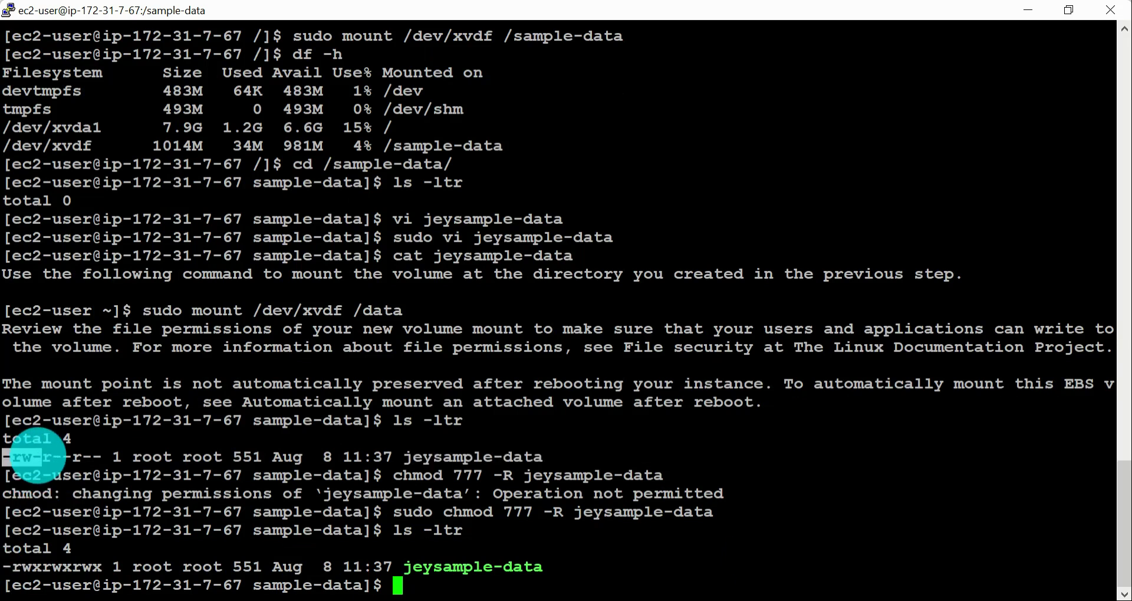
{"action": "left_click", "coordinate": [43, 456]}
{"action": "left_click_drag", "start_coordinate": [32, 457], "coordinate": [102, 457]}
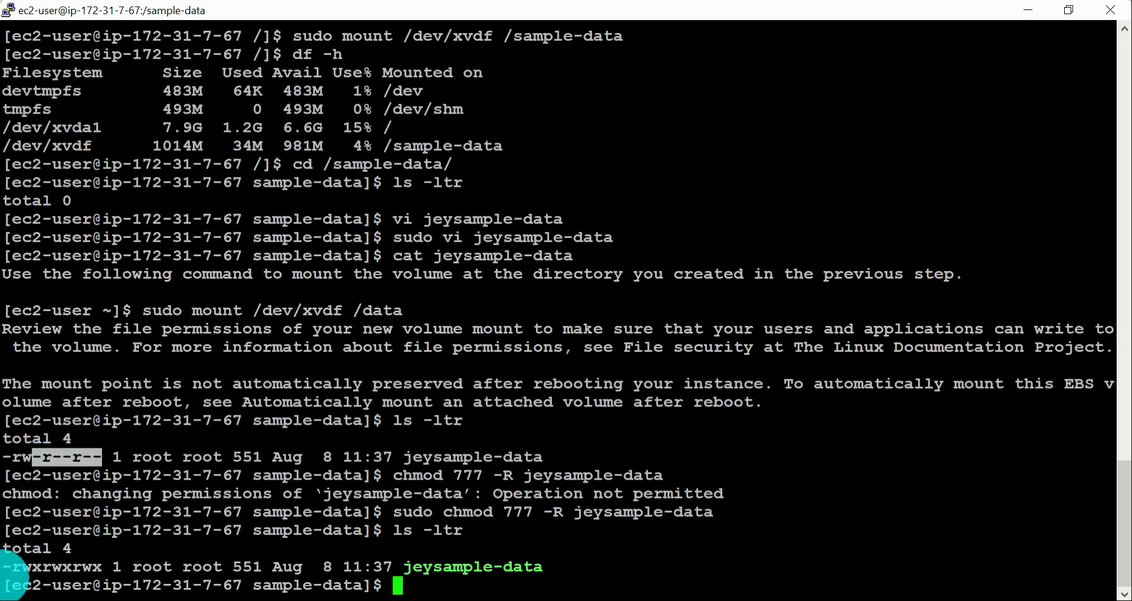
{"action": "left_click_drag", "start_coordinate": [5, 567], "coordinate": [95, 565]}
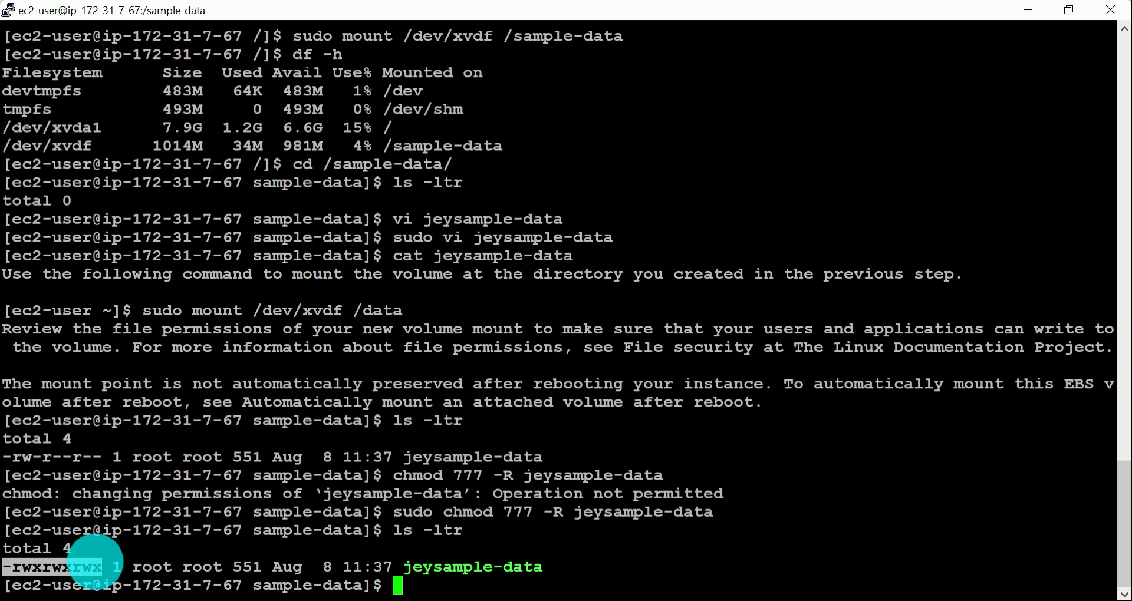
{"action": "left_click", "coordinate": [102, 565]}
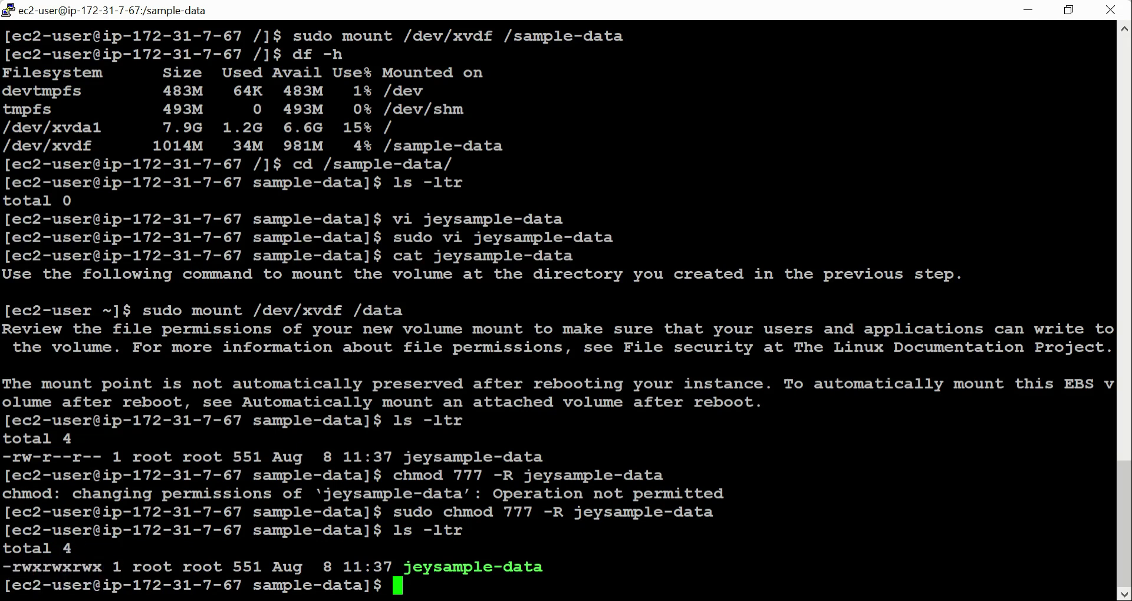
{"action": "left_click_drag", "start_coordinate": [6, 455], "coordinate": [536, 586]}
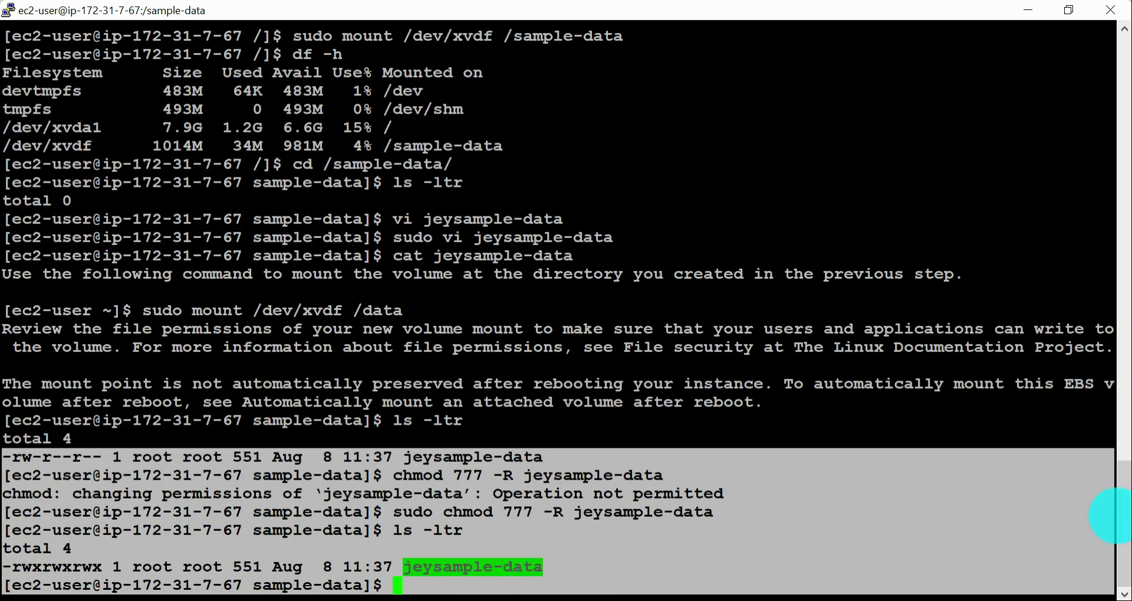
{"action": "left_click", "coordinate": [885, 436]}
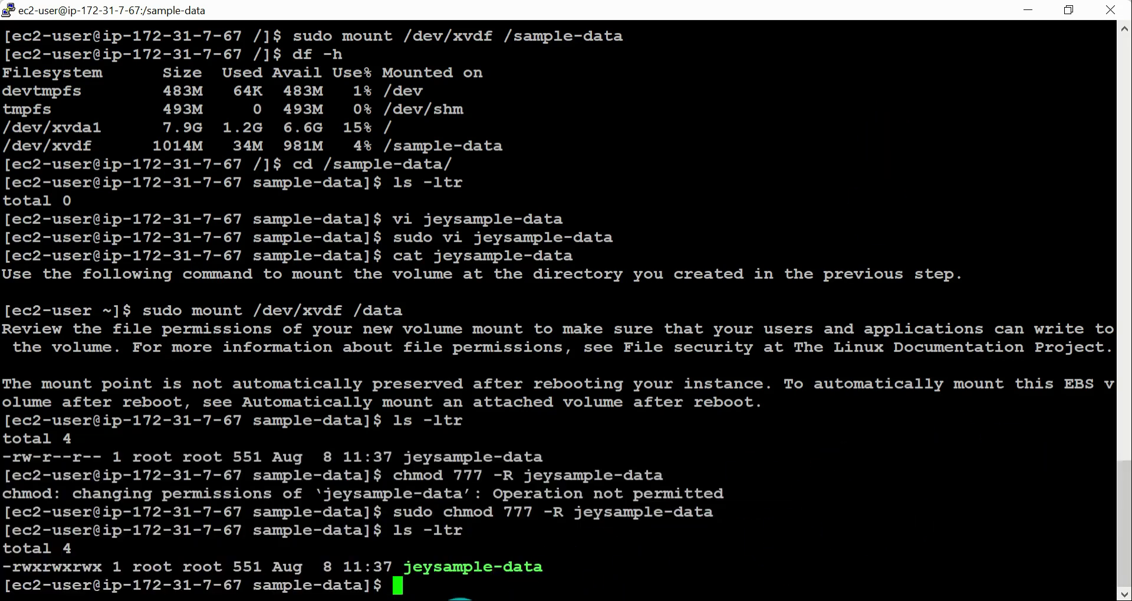
Step: Switch to the Chrome window with the AWS documentation, open the july-2020-batch Google Drive tab and look through its files
{"action": "mouse_move", "coordinate": [460, 599]}
{"action": "mouse_move", "coordinate": [416, 559]}
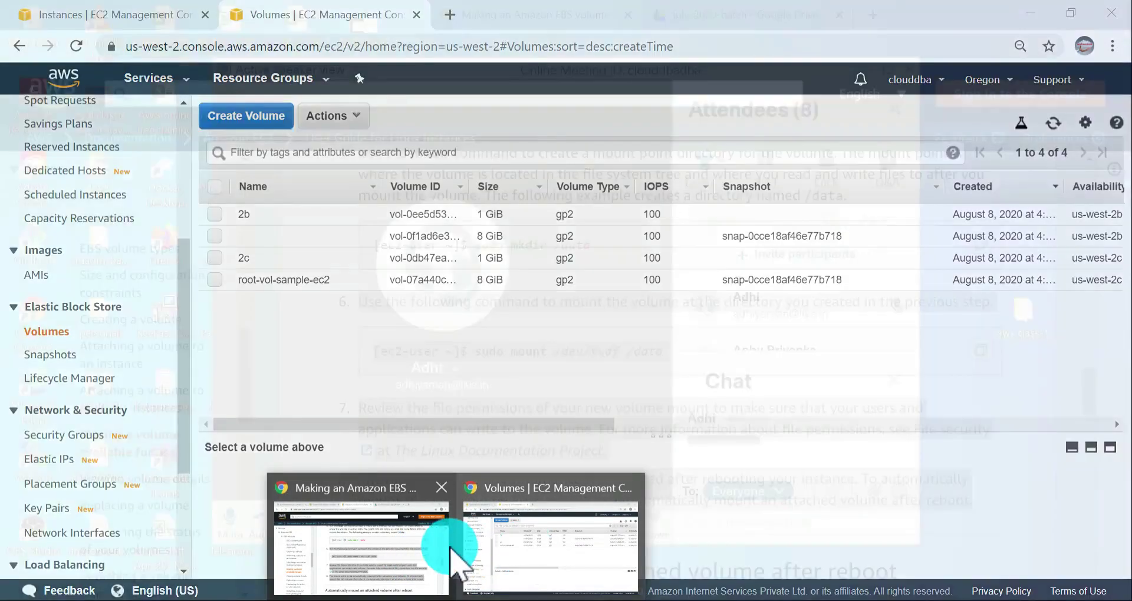
{"action": "left_click", "coordinate": [442, 546]}
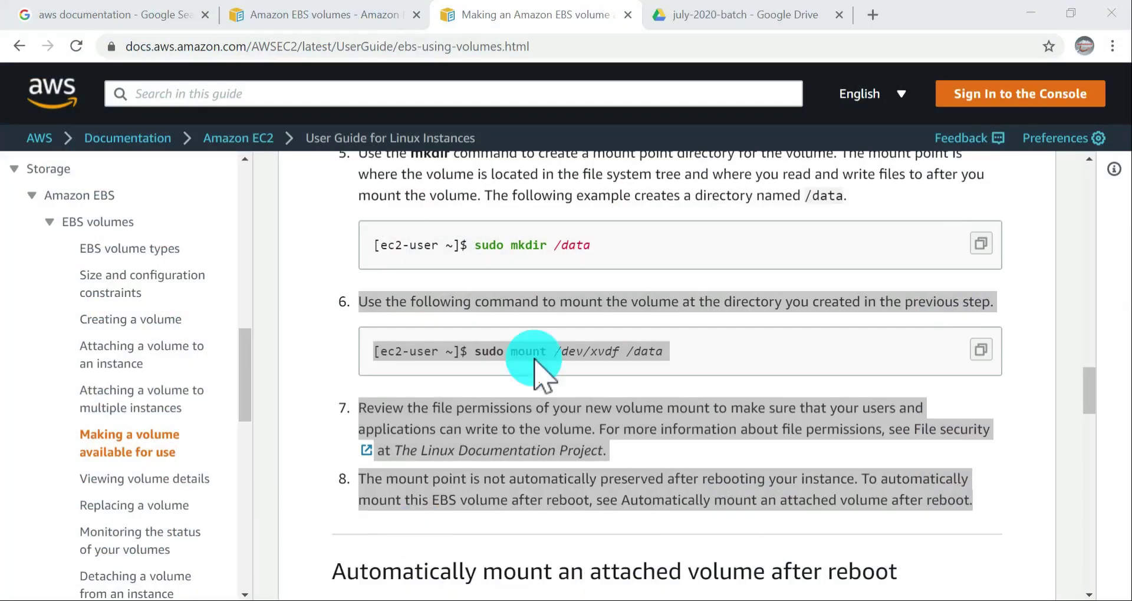
{"action": "left_click", "coordinate": [796, 8]}
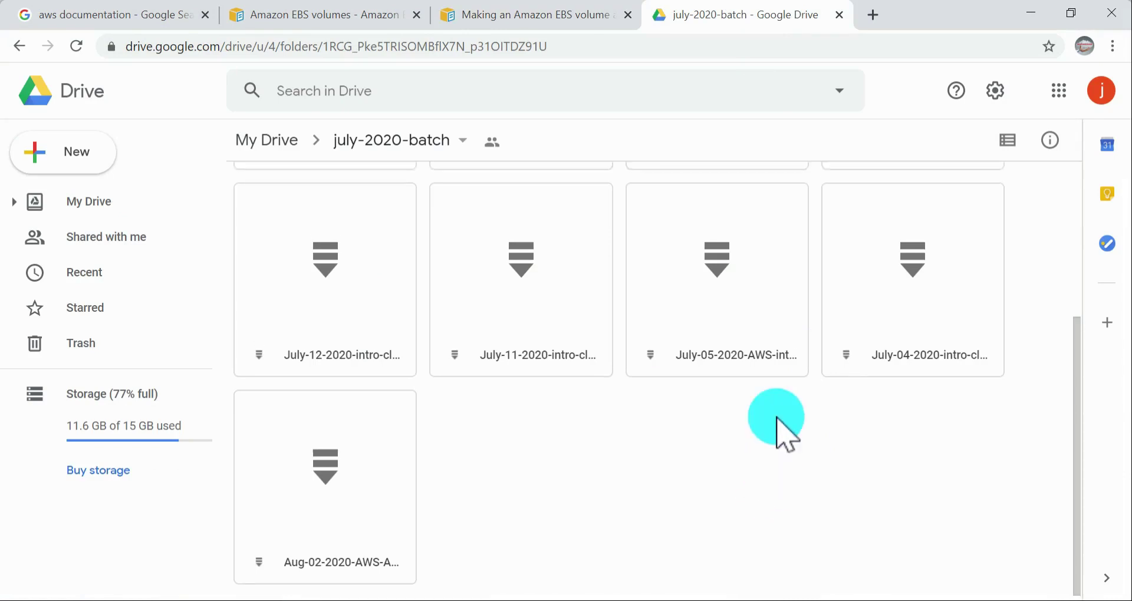
{"action": "scroll", "coordinate": [791, 328], "scroll_direction": "down", "scroll_amount": 4}
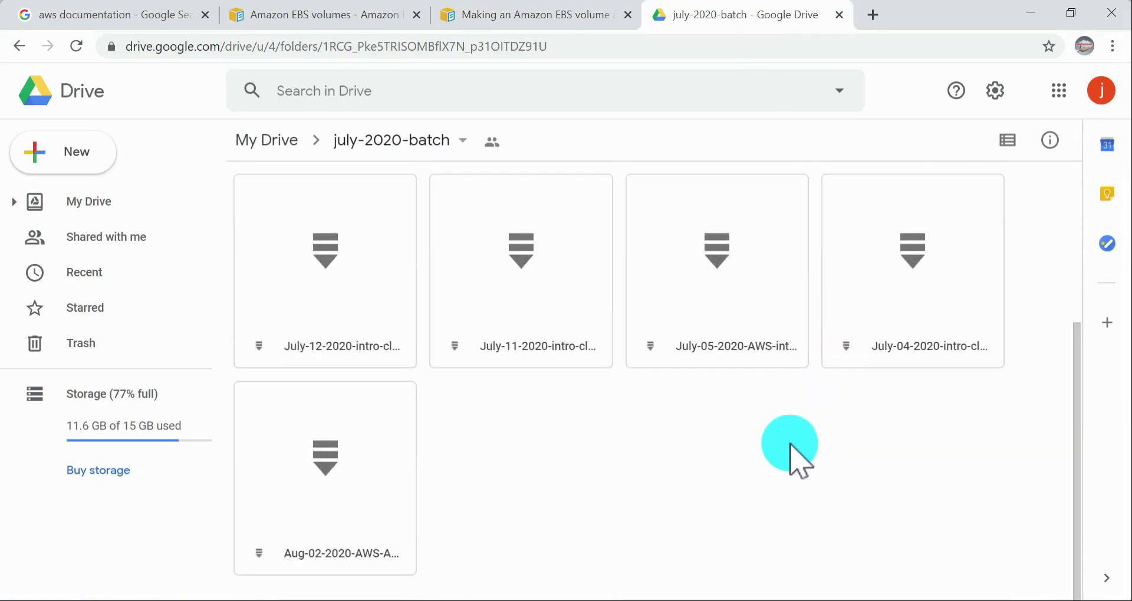
{"action": "scroll", "coordinate": [596, 455], "scroll_direction": "up", "scroll_amount": 4}
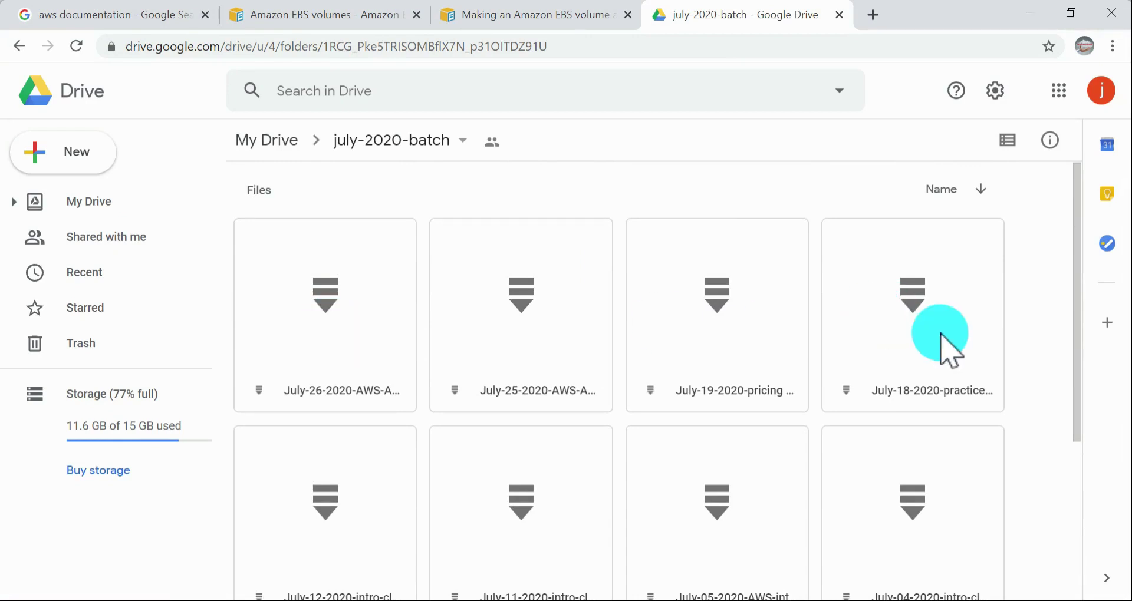
{"action": "scroll", "coordinate": [940, 333], "scroll_direction": "down", "scroll_amount": 4}
Step: Open the online meeting window, read the latest chat message and minimize the window
{"action": "left_click", "coordinate": [565, 600]}
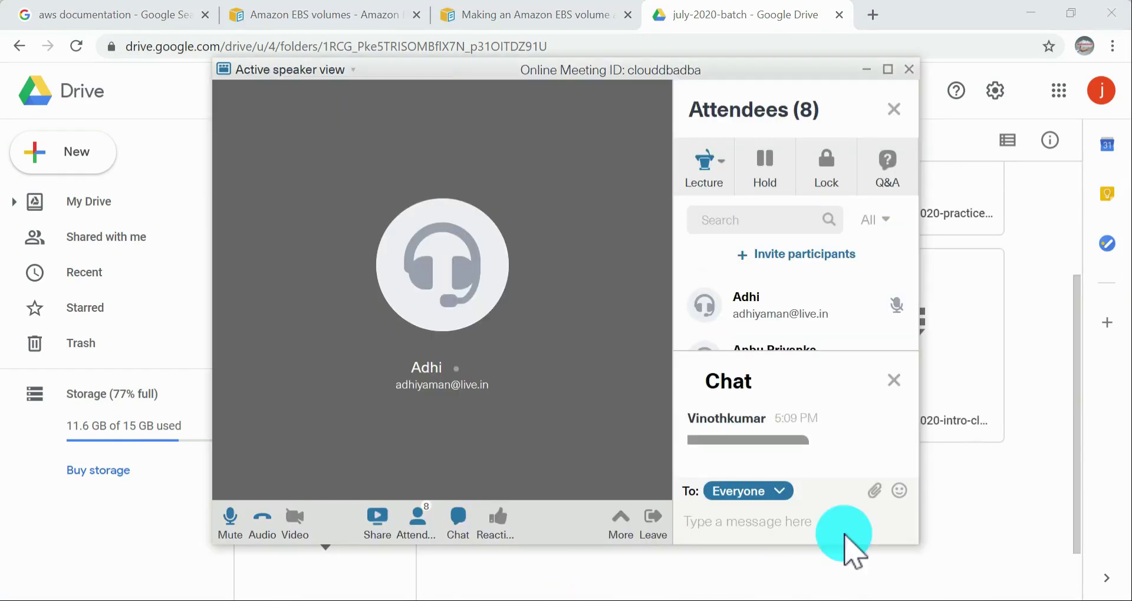
{"action": "scroll", "coordinate": [872, 454], "scroll_direction": "down", "scroll_amount": 1}
{"action": "scroll", "coordinate": [867, 442], "scroll_direction": "down", "scroll_amount": 3}
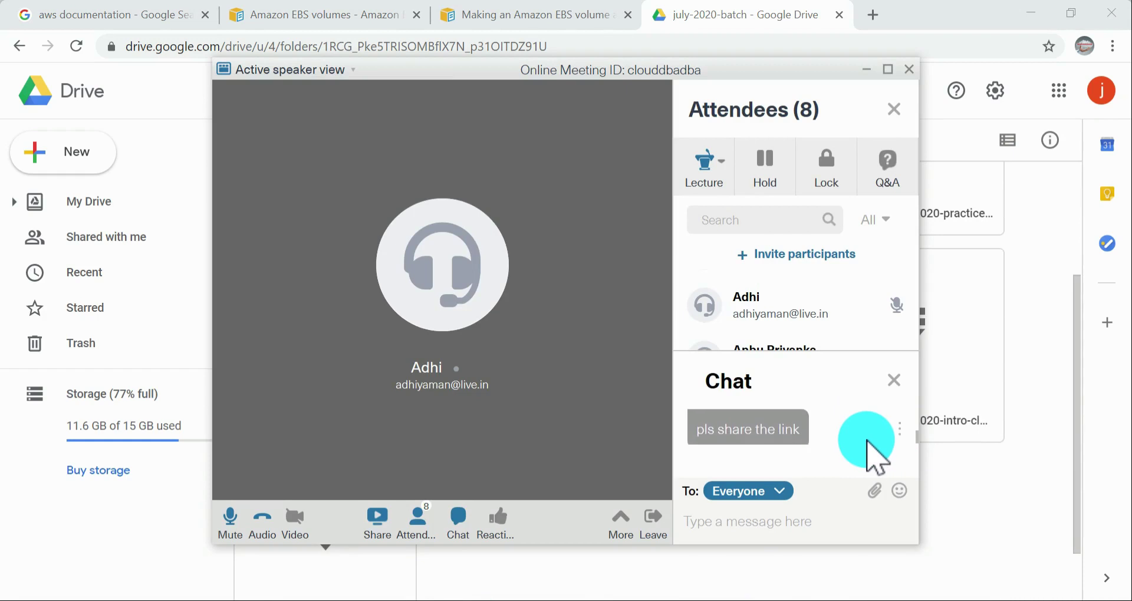
{"action": "left_click", "coordinate": [871, 69]}
Step: Go back to My Drive, get the shareable link of the july-2020-batch folder and copy it
{"action": "scroll", "coordinate": [560, 407], "scroll_direction": "up", "scroll_amount": 3}
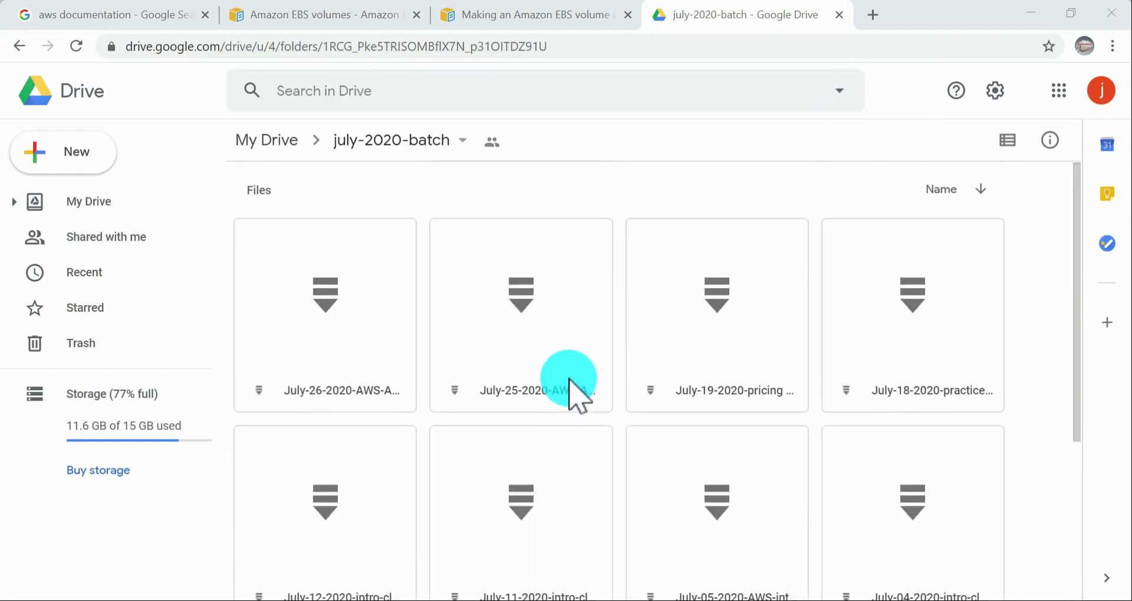
{"action": "left_click", "coordinate": [19, 46]}
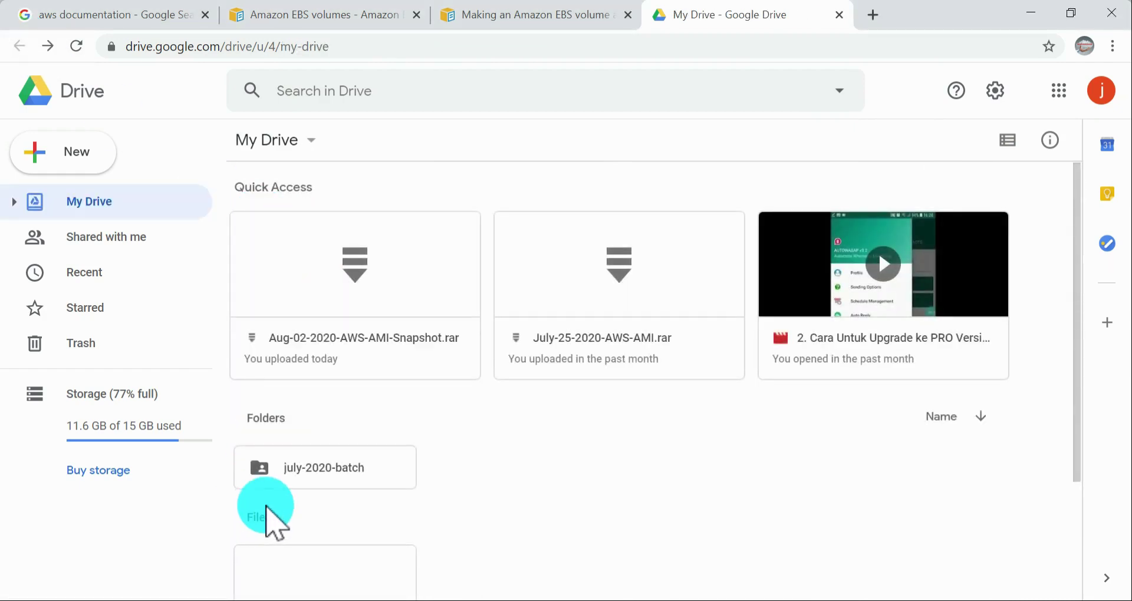
{"action": "right_click", "coordinate": [301, 469]}
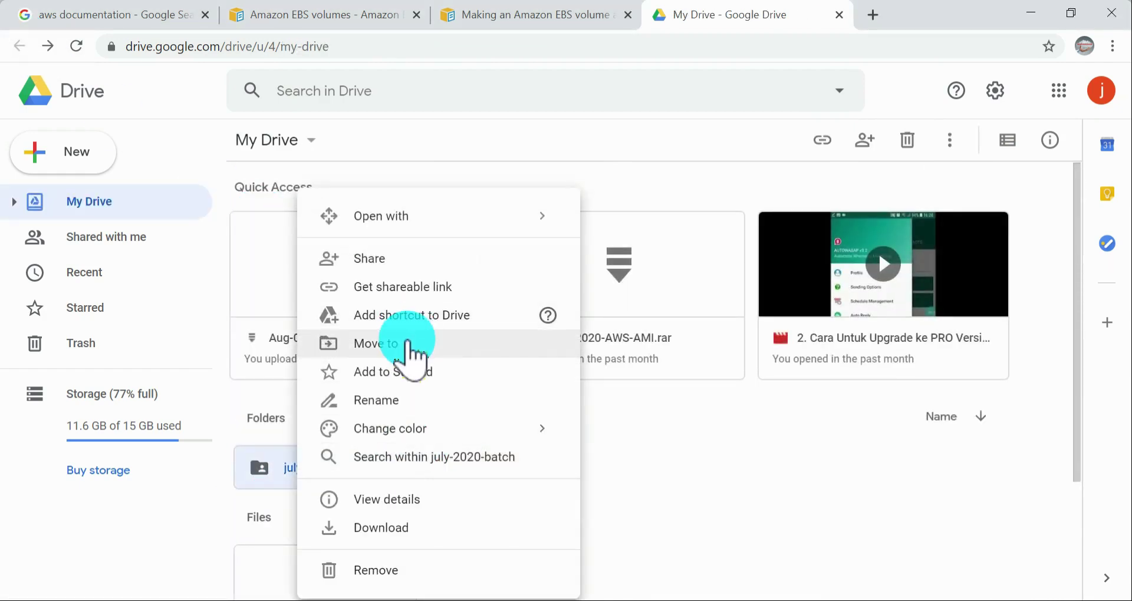
{"action": "left_click", "coordinate": [407, 286]}
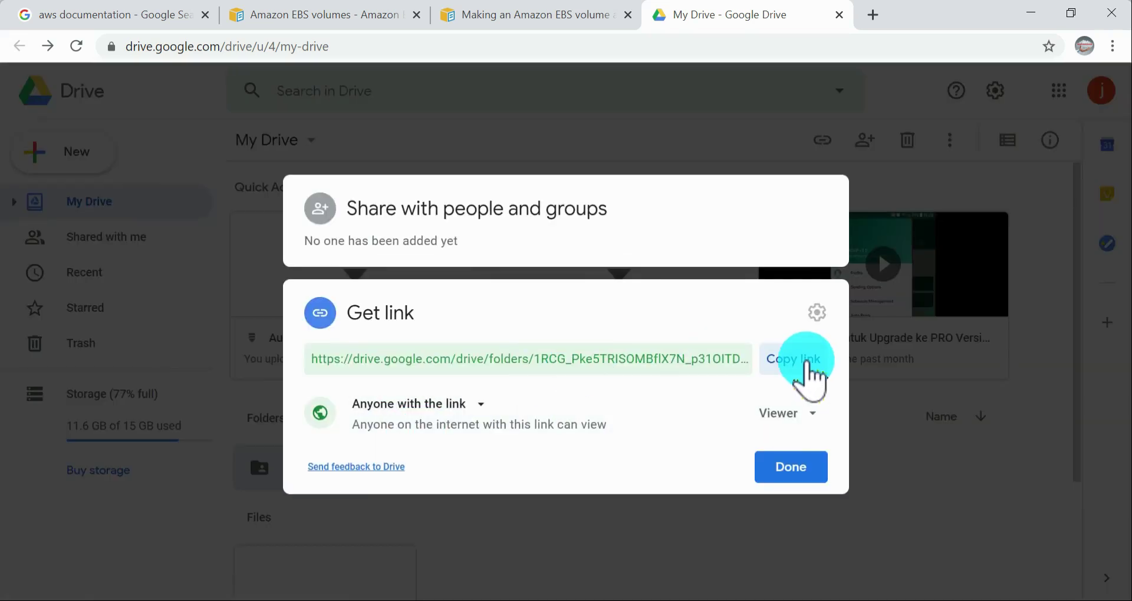
{"action": "left_click", "coordinate": [806, 363]}
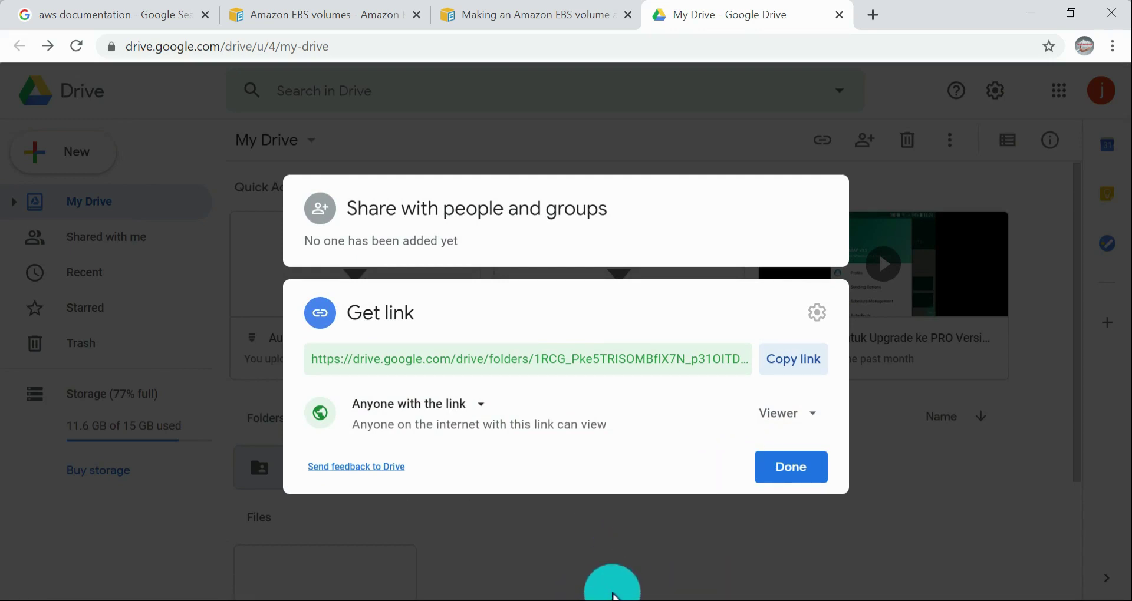
Step: Open Notepad, paste the copied folder link into the blank document and minimize the window
{"action": "key", "text": "super+r"}
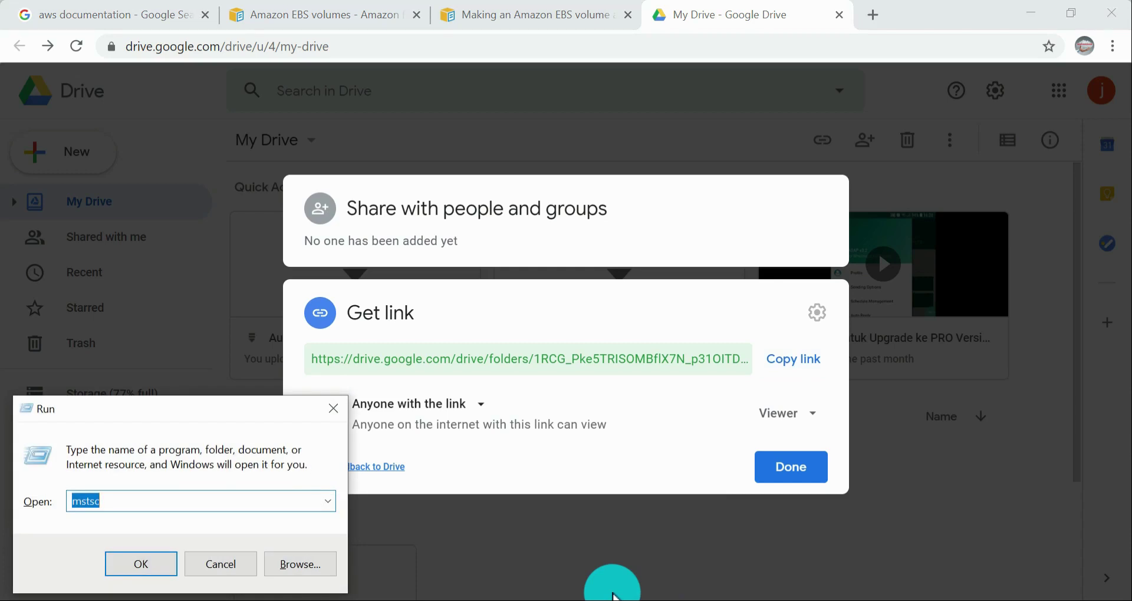
{"action": "type", "text": "notepad"}
{"action": "key", "text": "Return"}
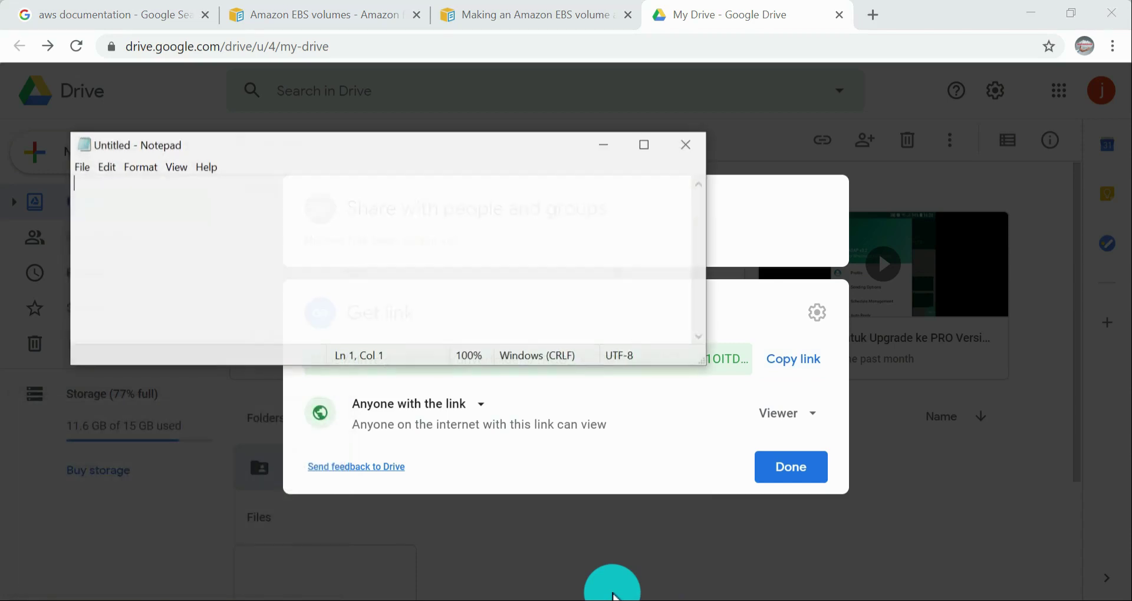
{"action": "type", "text": "v"}
{"action": "key", "text": "ctrl+v"}
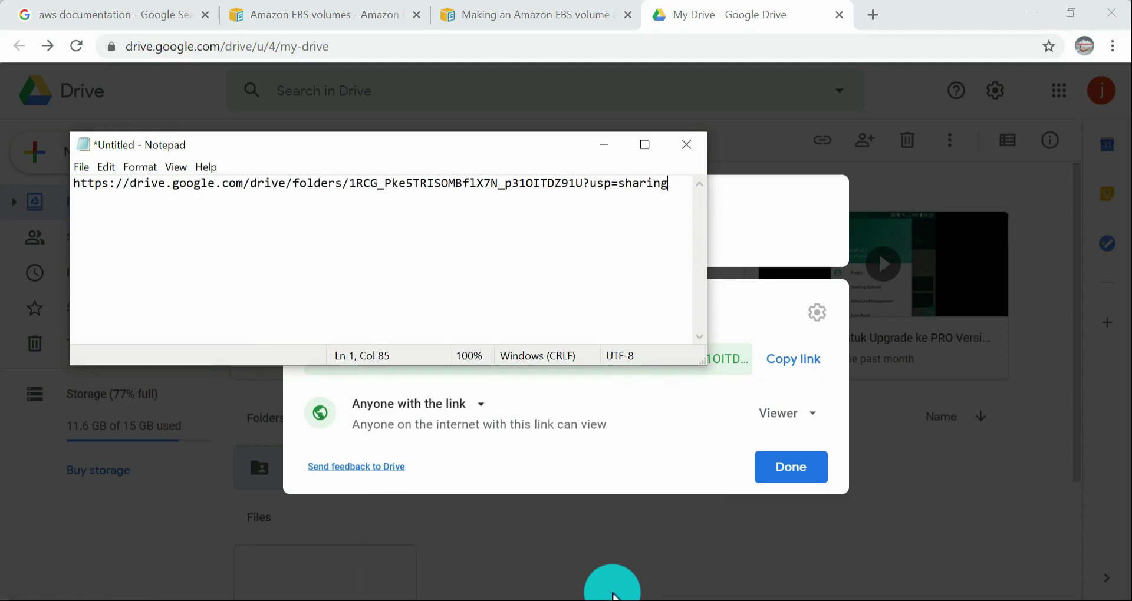
{"action": "left_click", "coordinate": [605, 146]}
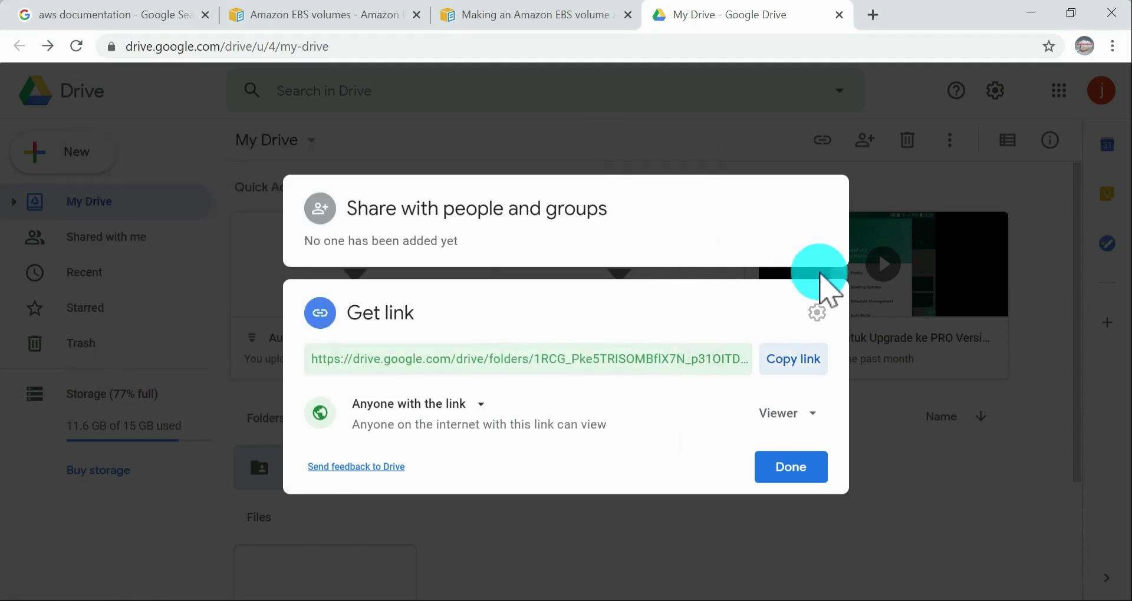
Step: Close the sharing dialog, open the july-2020-batch folder and look through its files down to the Aug-02-2020 archive
{"action": "left_click", "coordinate": [788, 471]}
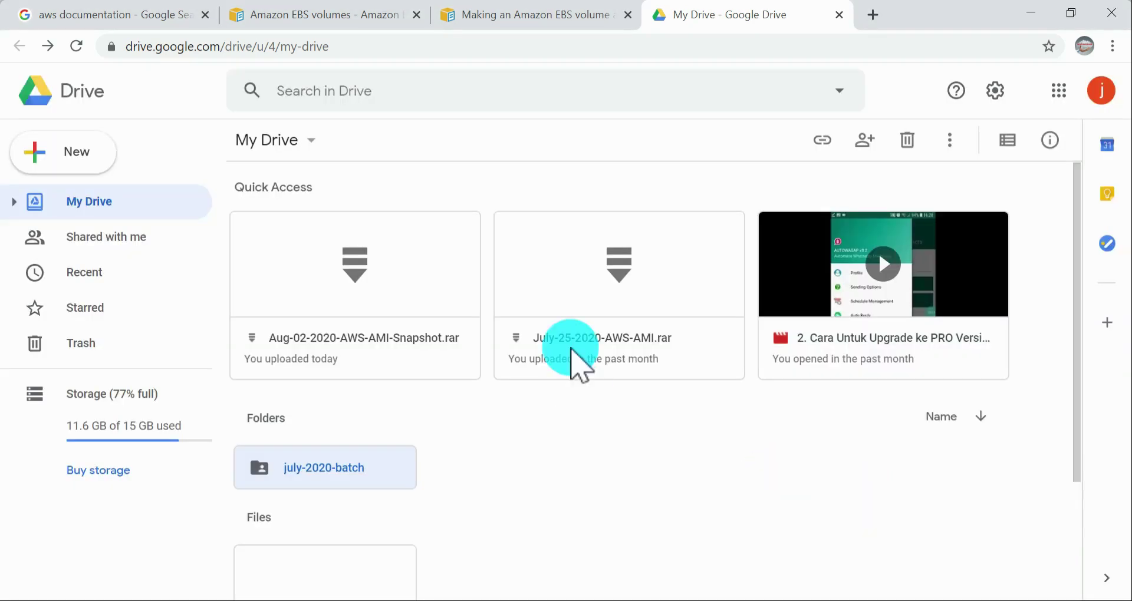
{"action": "double_click", "coordinate": [374, 466]}
{"action": "scroll", "coordinate": [570, 419], "scroll_direction": "down", "scroll_amount": 4}
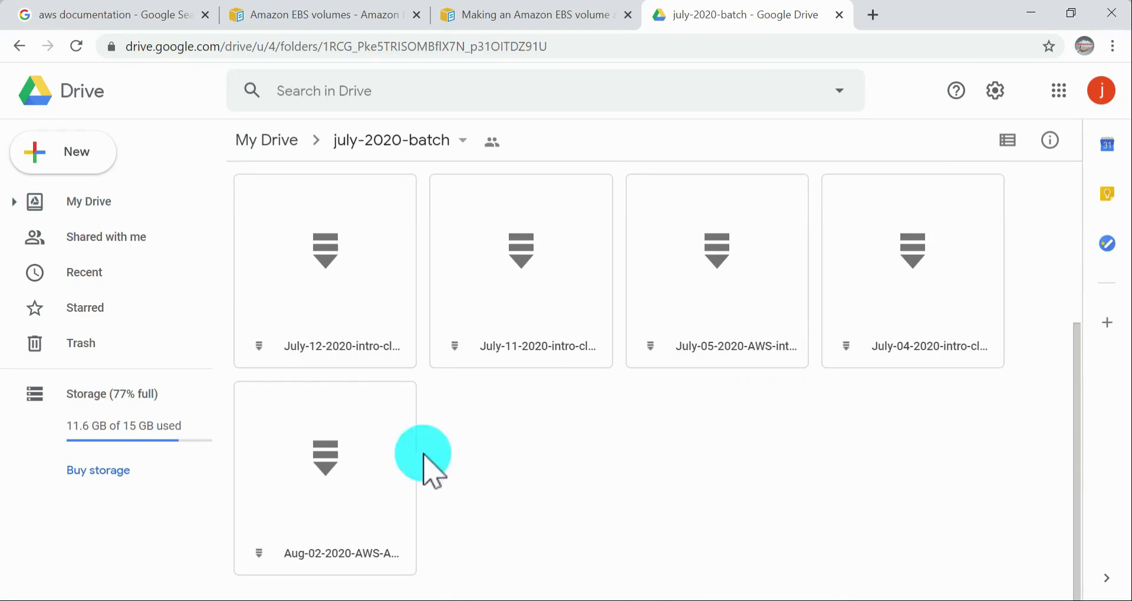
{"action": "left_click", "coordinate": [376, 501]}
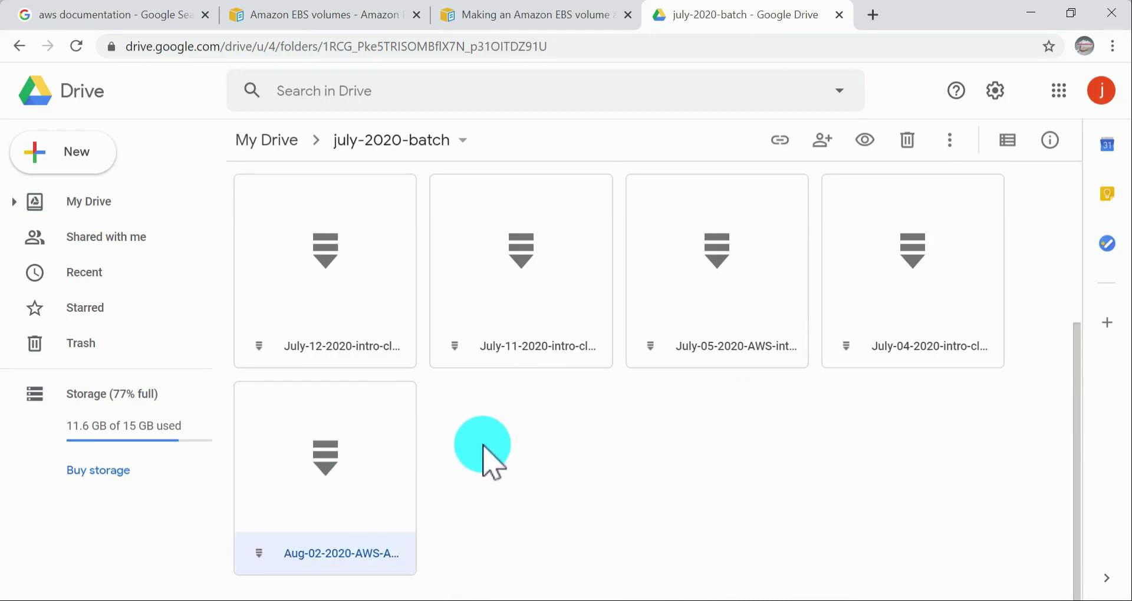
{"action": "scroll", "coordinate": [631, 399], "scroll_direction": "up", "scroll_amount": 3}
{"action": "scroll", "coordinate": [455, 382], "scroll_direction": "down", "scroll_amount": 3}
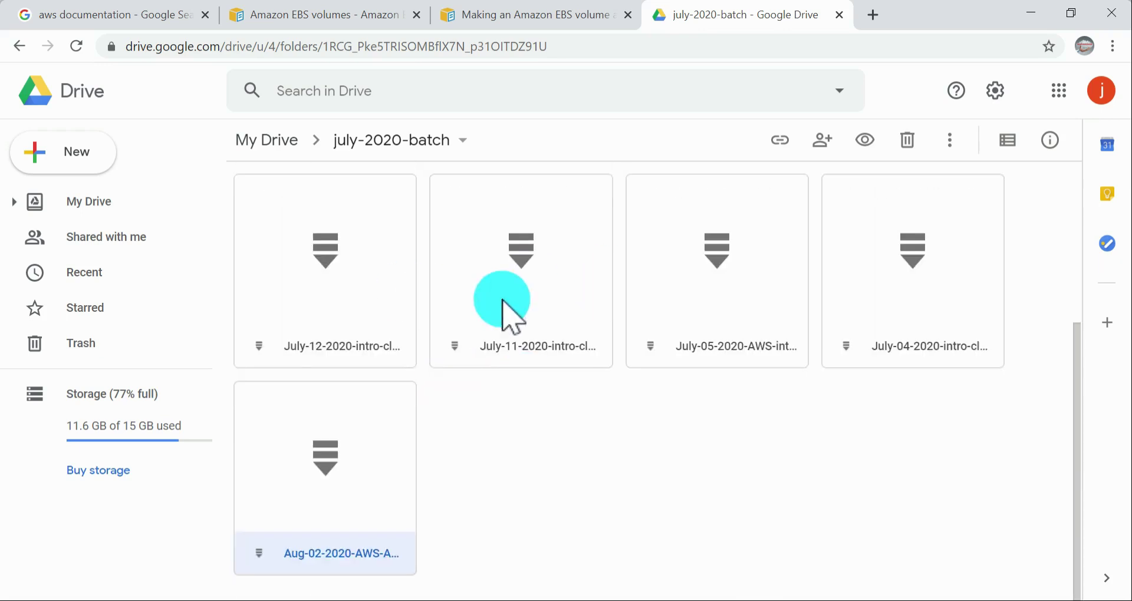
{"action": "scroll", "coordinate": [492, 333], "scroll_direction": "up", "scroll_amount": 4}
{"action": "scroll", "coordinate": [613, 448], "scroll_direction": "down", "scroll_amount": 4}
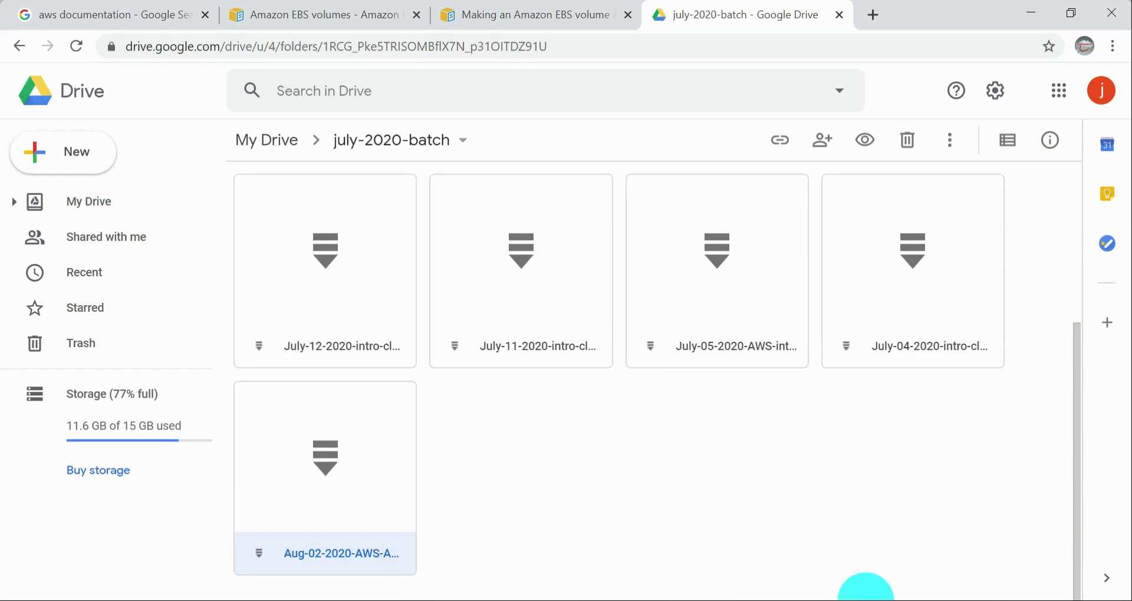
{"action": "left_click", "coordinate": [877, 600]}
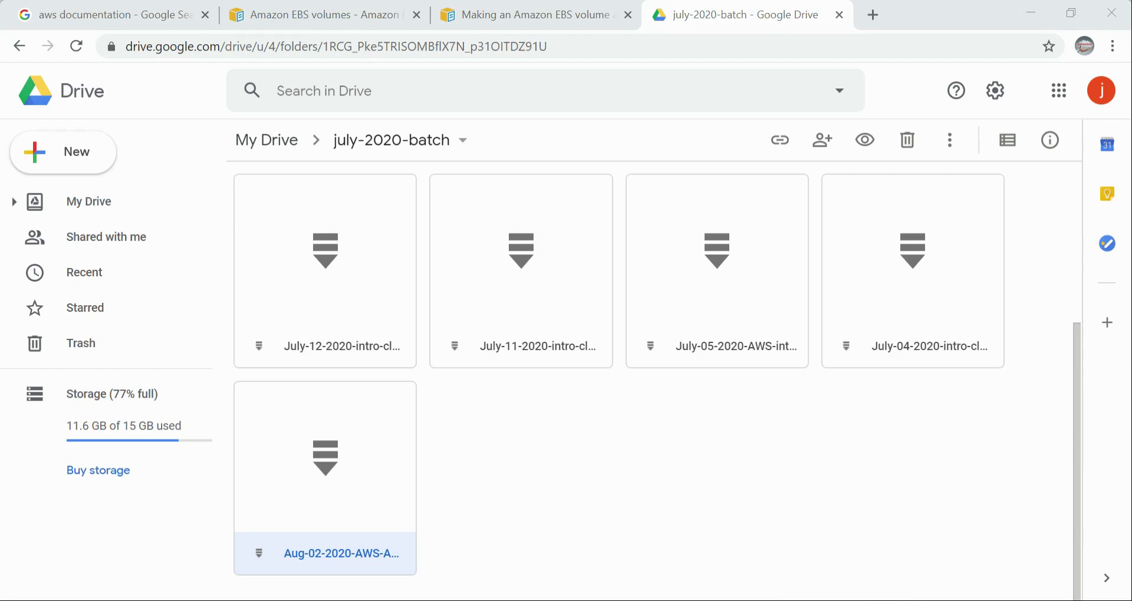
{"action": "left_click", "coordinate": [816, 540]}
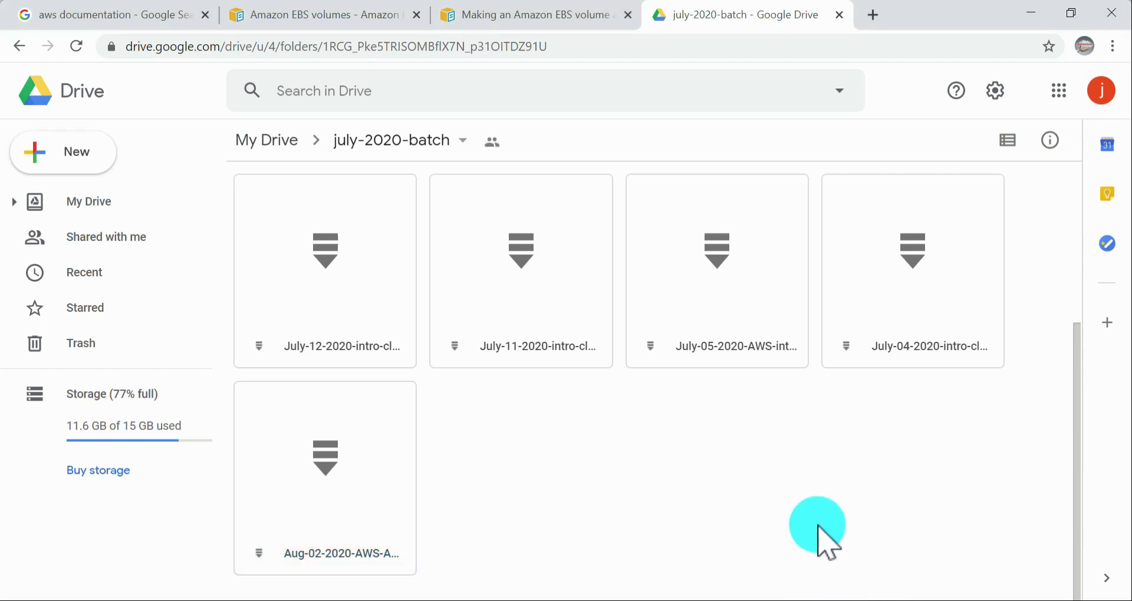
Step: Switch to the ec2-user terminal in the sample-data directory and open jeysample-data in vi without sudo
{"action": "key", "text": "alt+Tab"}
{"action": "key", "text": "alt+Tab"}
{"action": "key", "text": "Tab"}
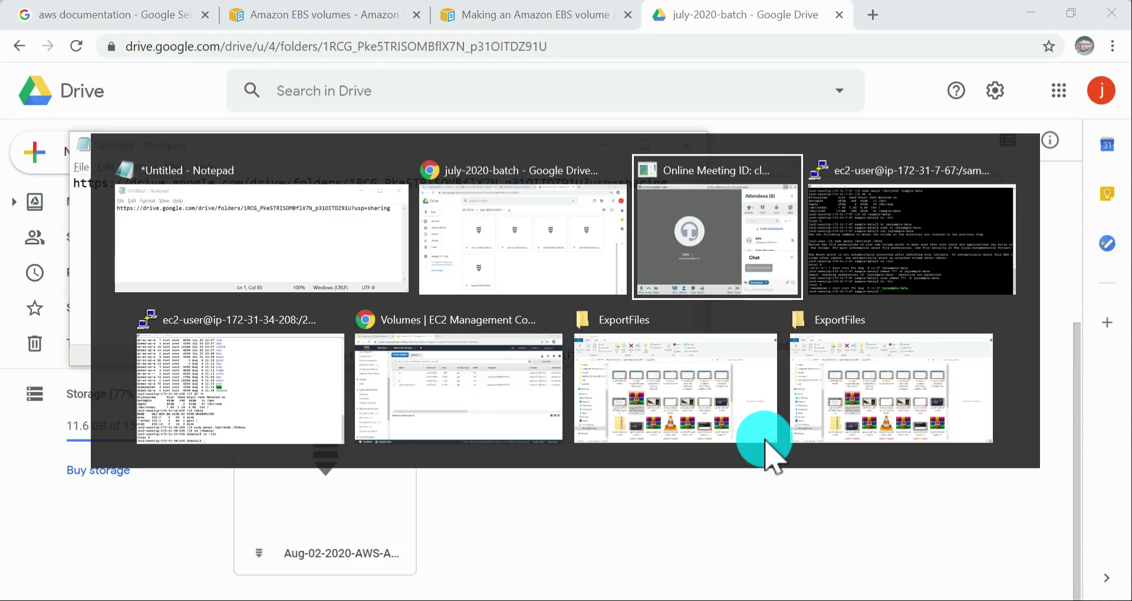
{"action": "key", "text": "alt+Tab"}
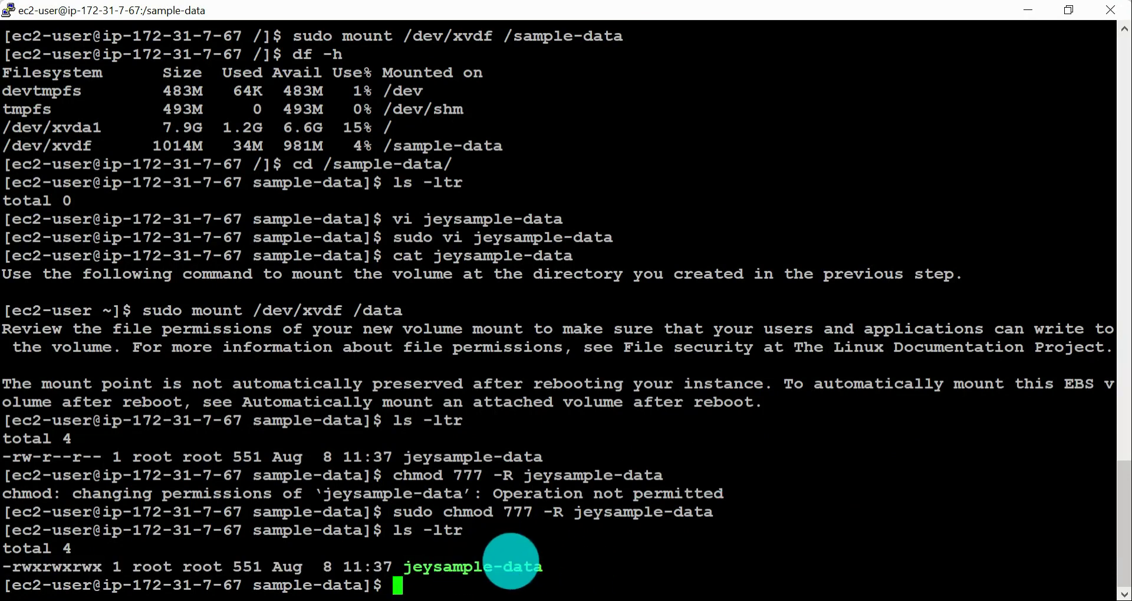
{"action": "double_click", "coordinate": [480, 566]}
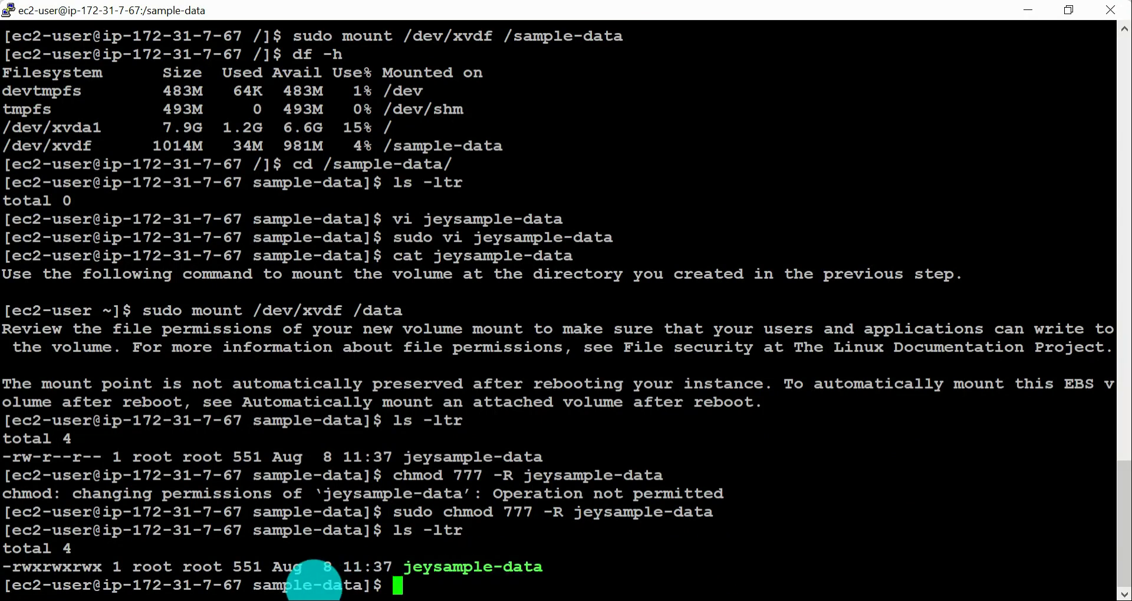
{"action": "double_click", "coordinate": [314, 586]}
{"action": "key", "text": "super+c"}
{"action": "triple_click", "coordinate": [481, 568]}
{"action": "double_click", "coordinate": [480, 568]}
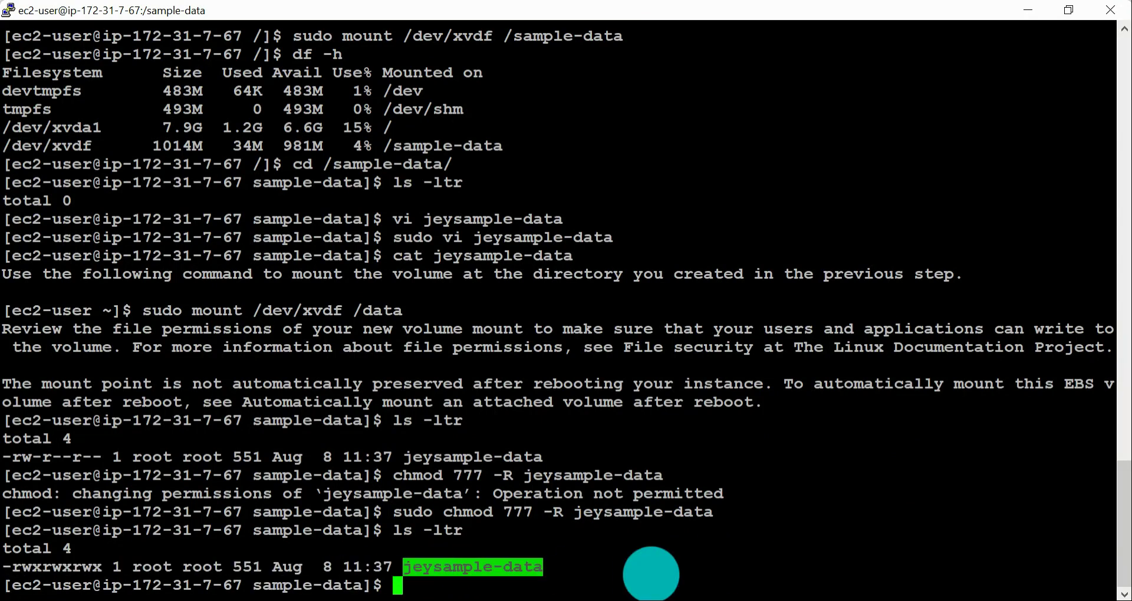
{"action": "type", "text": "vi jey"}
{"action": "key", "text": "Tab"}
{"action": "key", "text": "Return"}
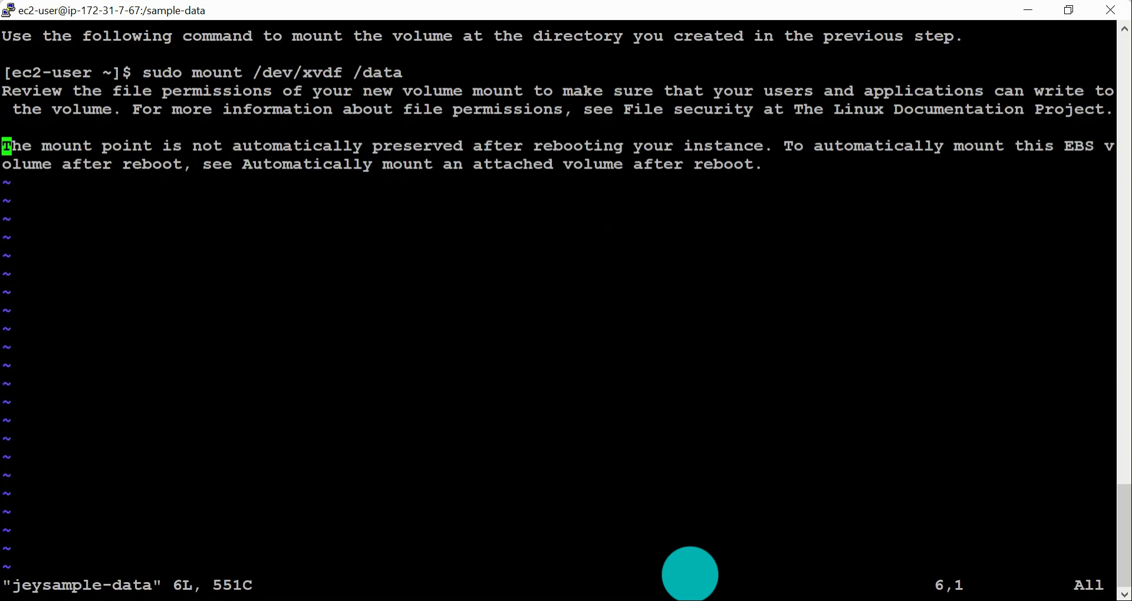
Step: Insert "339048943dxc " before "rebooting" in the last paragraph of jeysample-data, and save and quit with :wq
{"action": "key", "text": "Right"}
{"action": "key", "text": "i"}
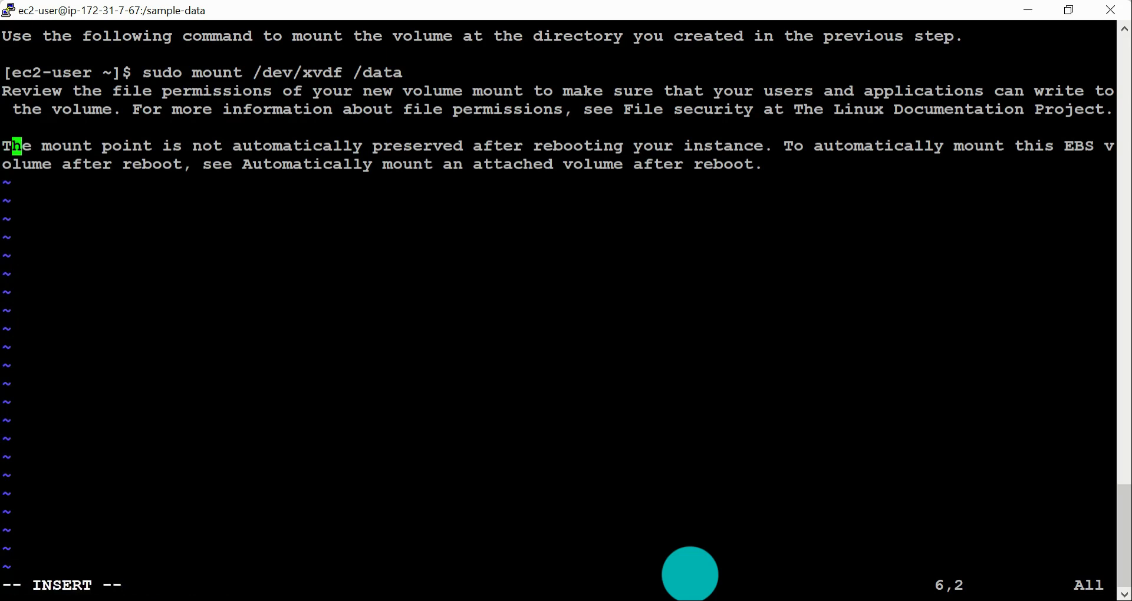
{"action": "key", "text": "Right"}
{"action": "key", "text": "Right"}
{"action": "key", "text": "Right"}
{"action": "key", "text": "Right"}
{"action": "key", "text": "Right"}
{"action": "key", "text": "Right"}
{"action": "key", "text": "Right"}
{"action": "key", "text": "Right"}
{"action": "key", "text": "Right"}
{"action": "key", "text": "Right"}
{"action": "key", "text": "Right"}
{"action": "key", "text": "Right"}
{"action": "key", "text": "Right"}
{"action": "key", "text": "Right"}
{"action": "key", "text": "Right"}
{"action": "key", "text": "Right"}
{"action": "key", "text": "Right"}
{"action": "key", "text": "Right"}
{"action": "key", "text": "Right"}
{"action": "key", "text": "Right"}
{"action": "key", "text": "Right"}
{"action": "key", "text": "Right"}
{"action": "key", "text": "Right"}
{"action": "type", "text": "339048943dxc"}
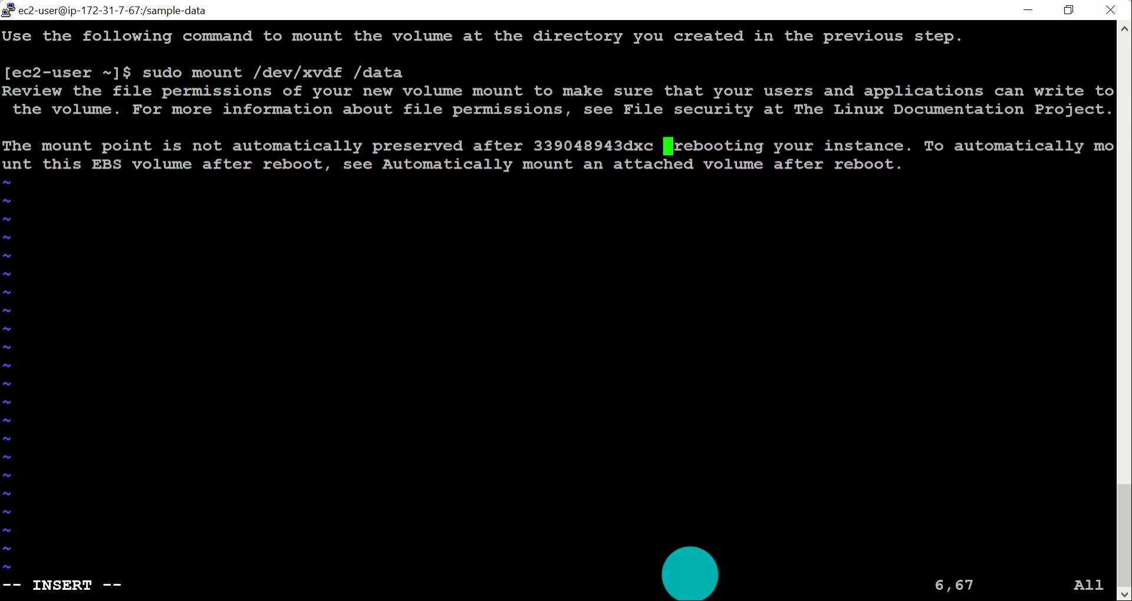
{"action": "key", "text": "Escape"}
{"action": "type", "text": ":wq"}
{"action": "key", "text": "Return"}
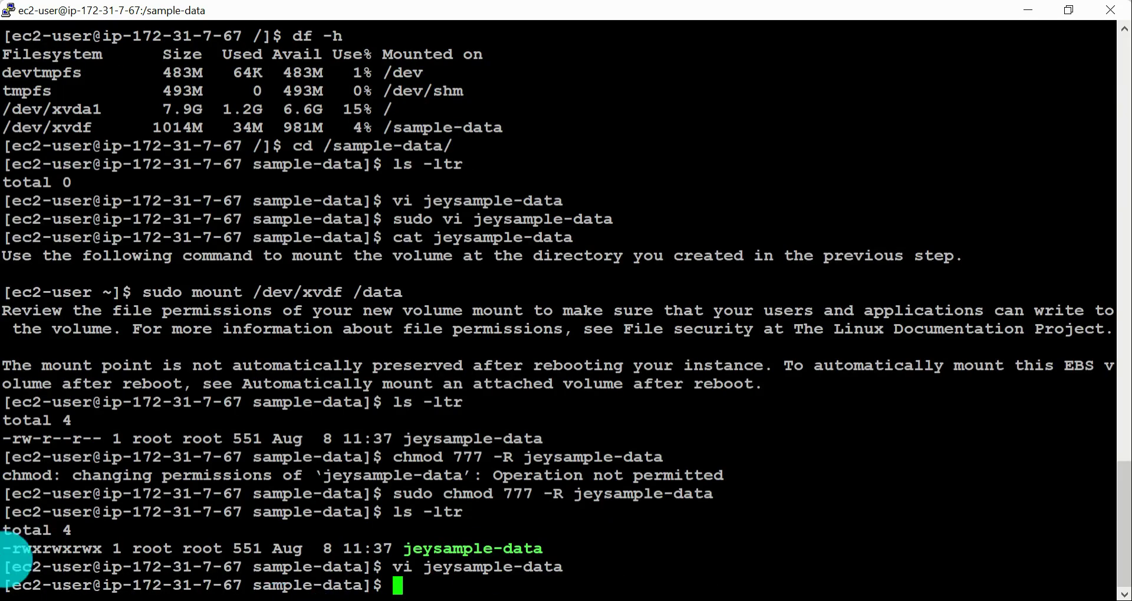
Step: Highlight the permission string of jeysample-data and try running ls -ltr sample-data from inside the sample-data directory
{"action": "double_click", "coordinate": [21, 548]}
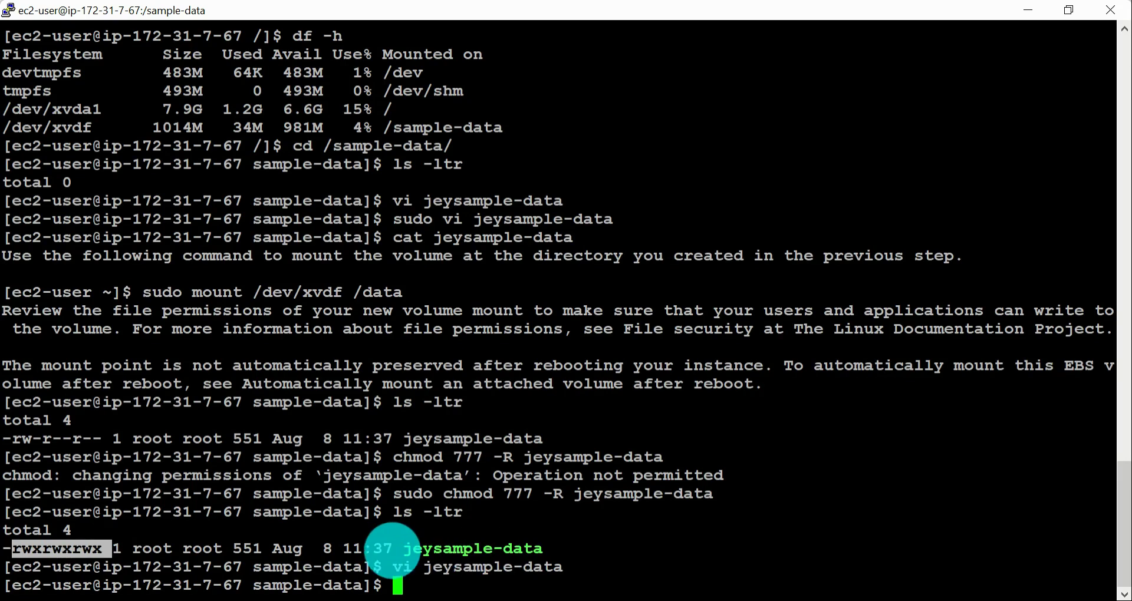
{"action": "left_click_drag", "start_coordinate": [384, 568], "coordinate": [525, 567]}
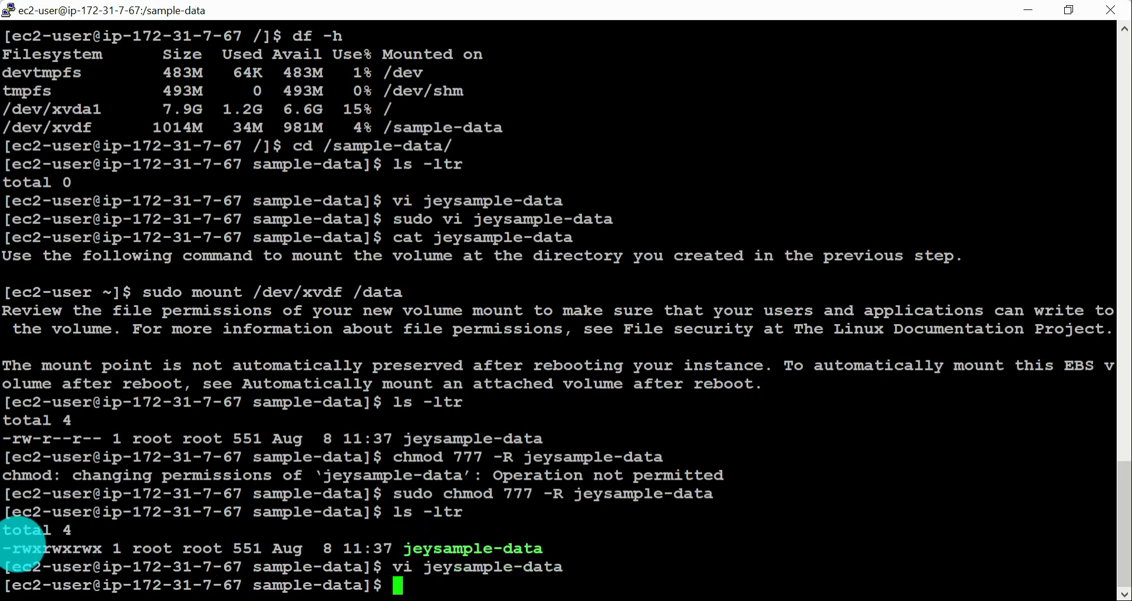
{"action": "double_click", "coordinate": [20, 549]}
{"action": "type", "text": "cd"}
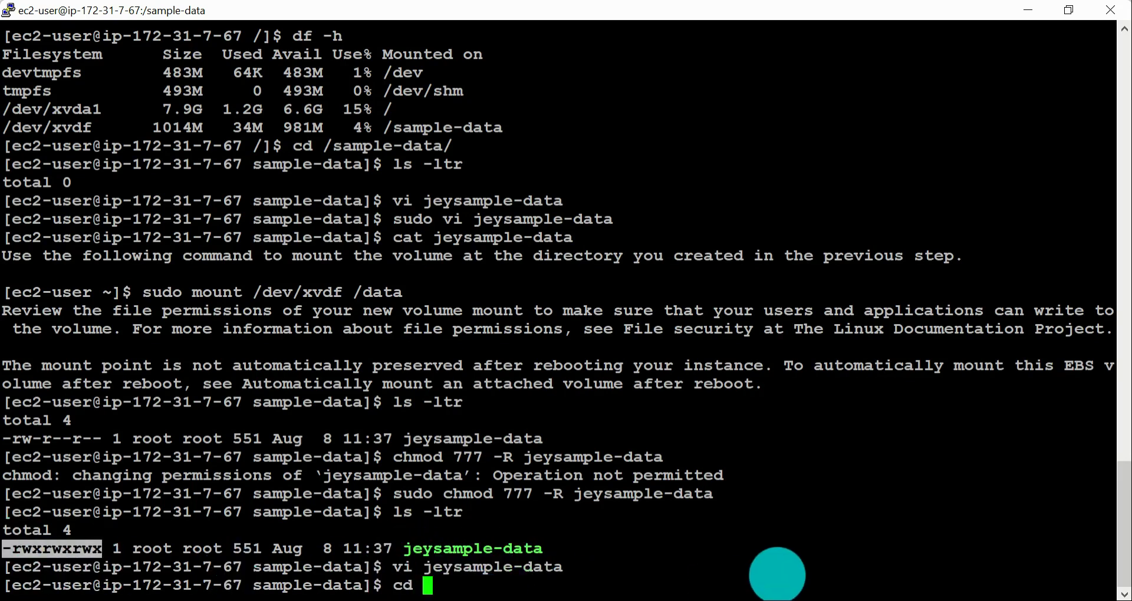
{"action": "key", "text": "BackSpace"}
{"action": "key", "text": "BackSpace"}
{"action": "type", "text": "ls -ltr"}
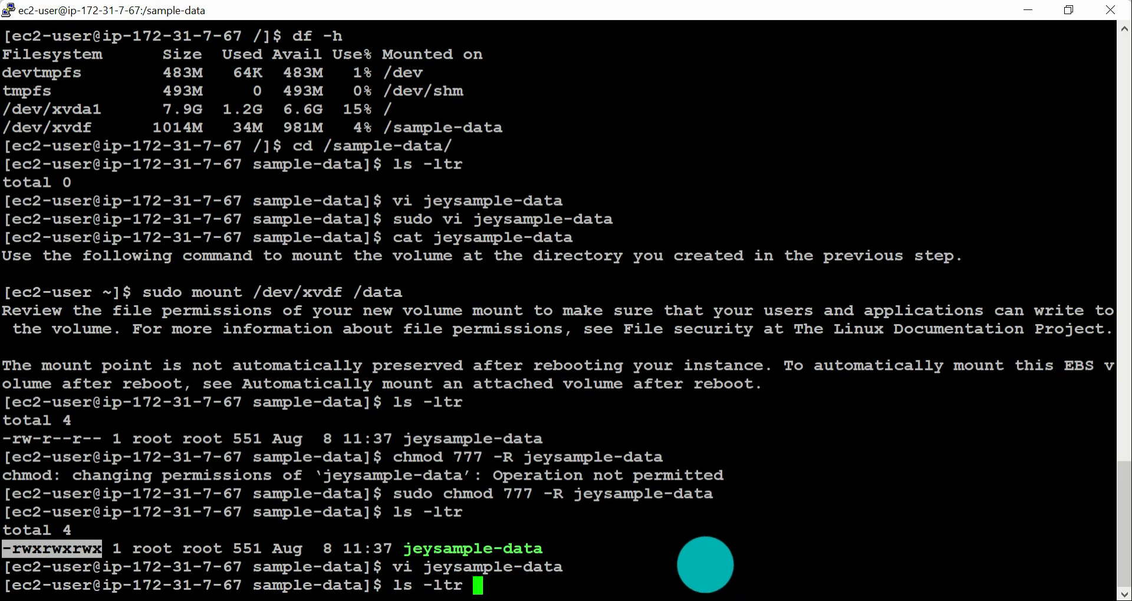
{"action": "double_click", "coordinate": [289, 585]}
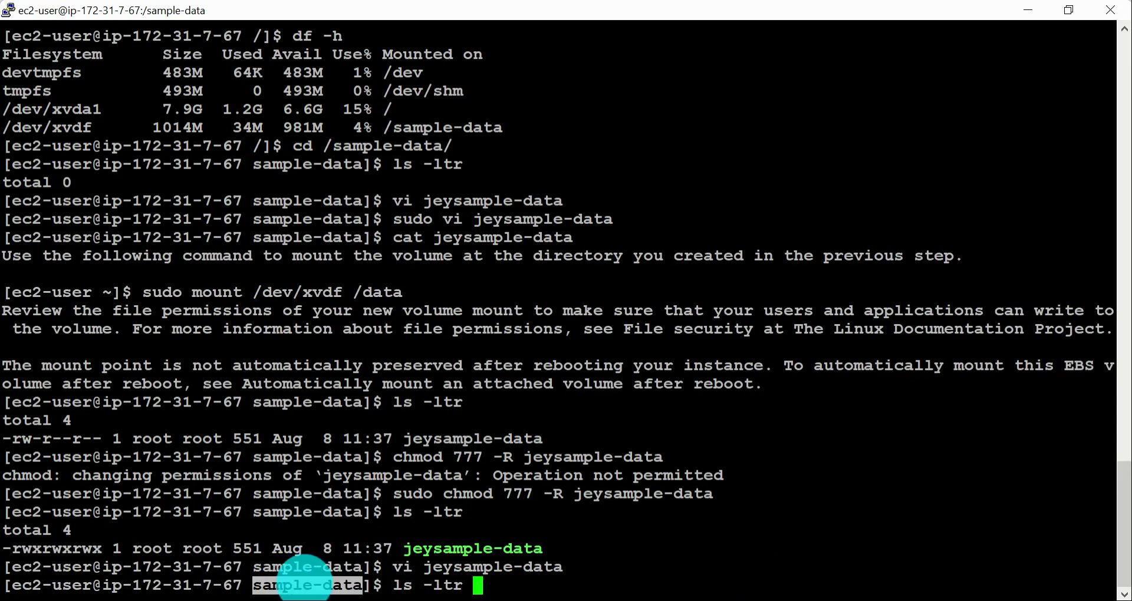
{"action": "right_click", "coordinate": [805, 516]}
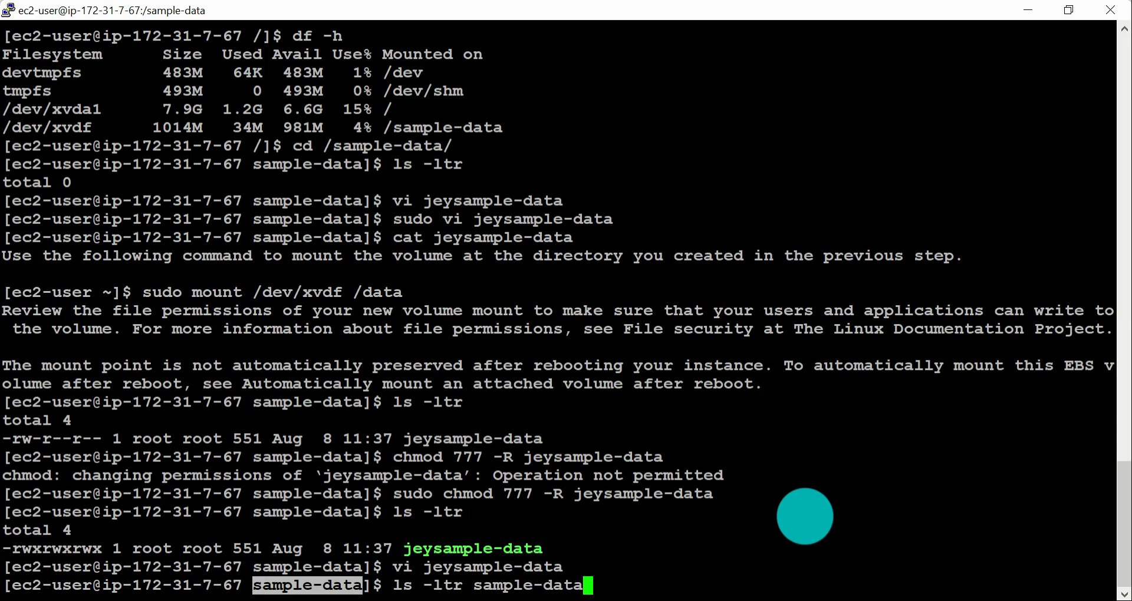
{"action": "key", "text": "Return"}
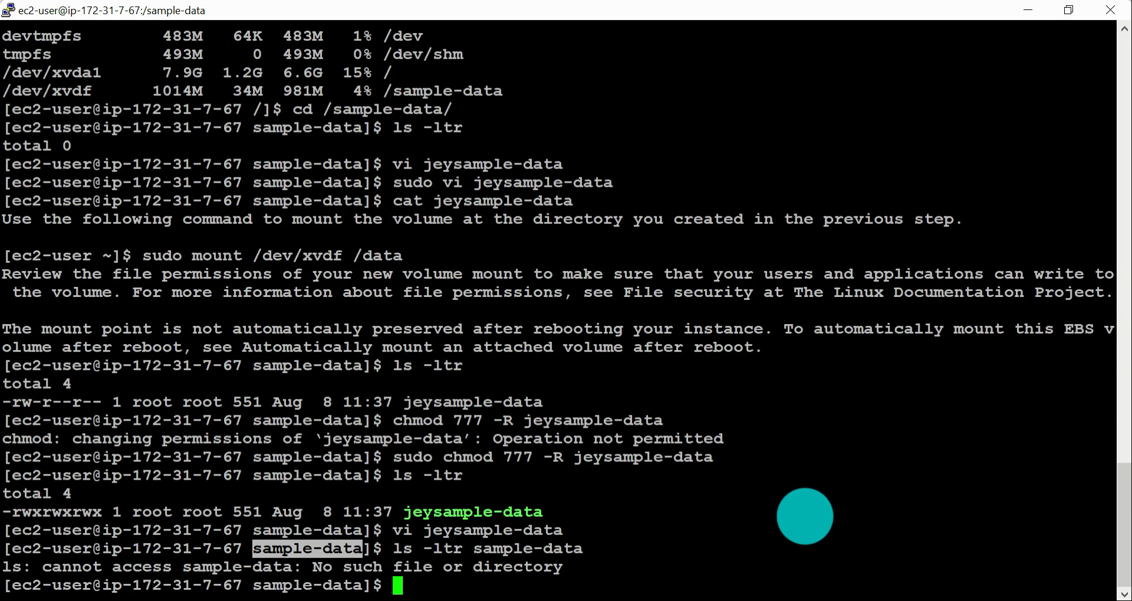
Step: Move up to the root directory with cd .. and run ls -ltr sample-data
{"action": "type", "text": "cd .."}
{"action": "key", "text": "BackSpace"}
{"action": "key", "text": "BackSpace"}
{"action": "type", "text": ".."}
{"action": "key", "text": "Return"}
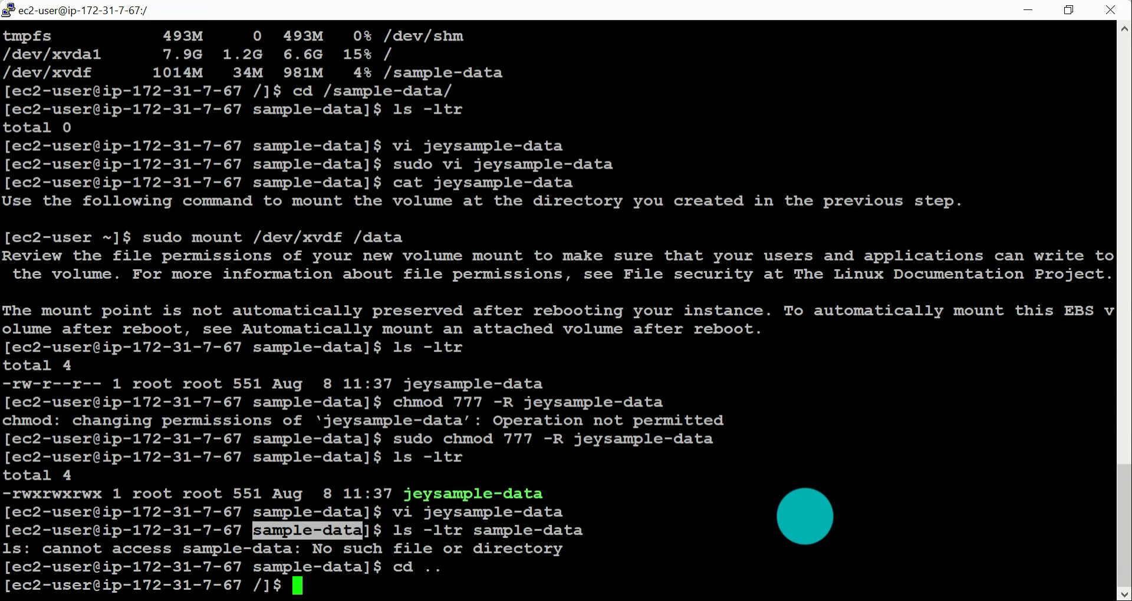
{"action": "type", "text": "c"}
{"action": "type", "text": "s -ltr"}
{"action": "right_click", "coordinate": [809, 517]}
{"action": "key", "text": "Return"}
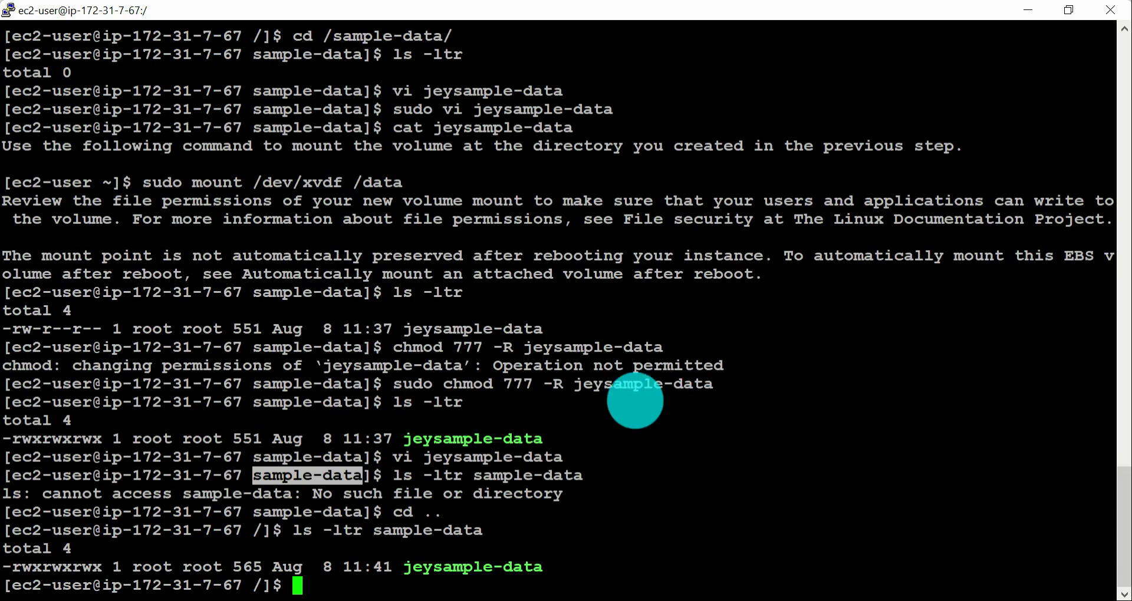
Step: Compare the file name targeted by the sudo chmod command with the sample-data directory and the file listed inside it
{"action": "left_click_drag", "start_coordinate": [580, 384], "coordinate": [697, 384]}
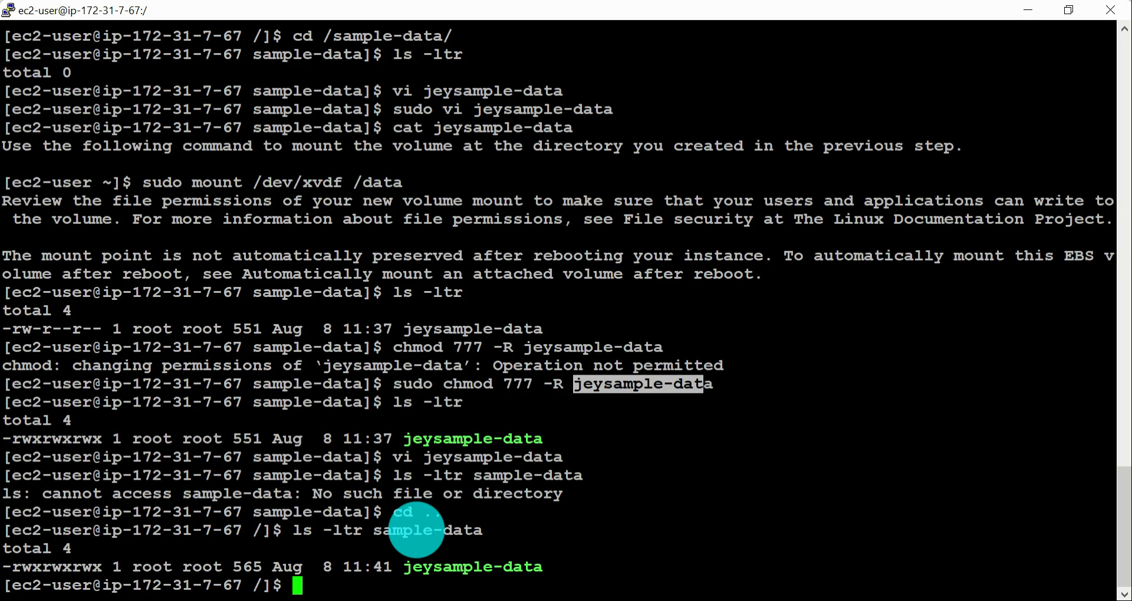
{"action": "double_click", "coordinate": [417, 530]}
{"action": "double_click", "coordinate": [467, 566]}
{"action": "double_click", "coordinate": [439, 530]}
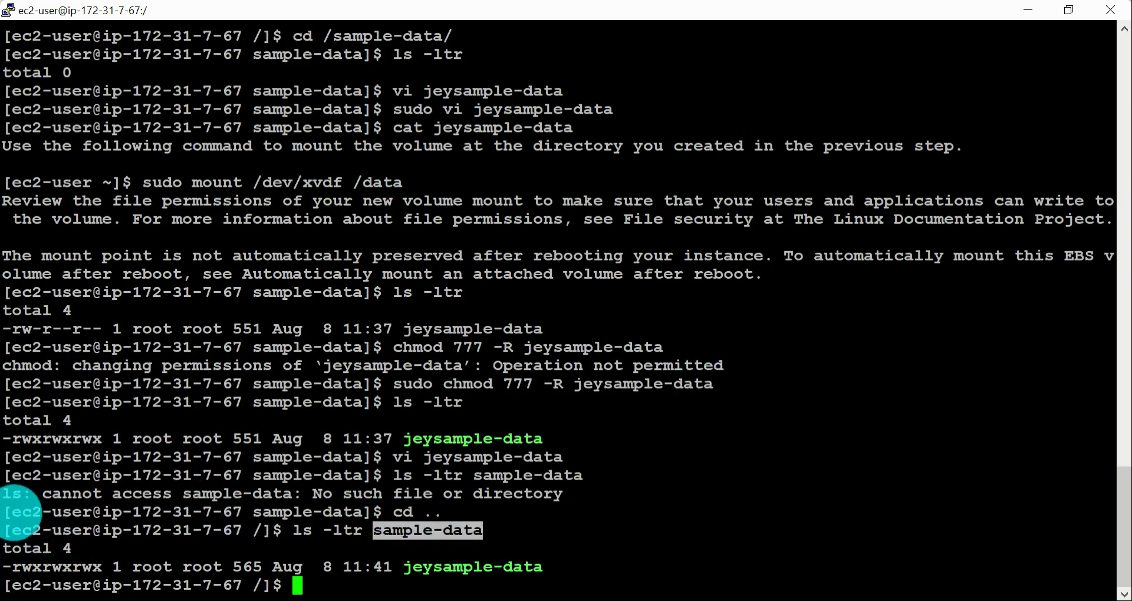
Step: Compare the directory and file names in the listing, and change into the directory with cd sample-data
{"action": "left_click_drag", "start_coordinate": [6, 512], "coordinate": [89, 518]}
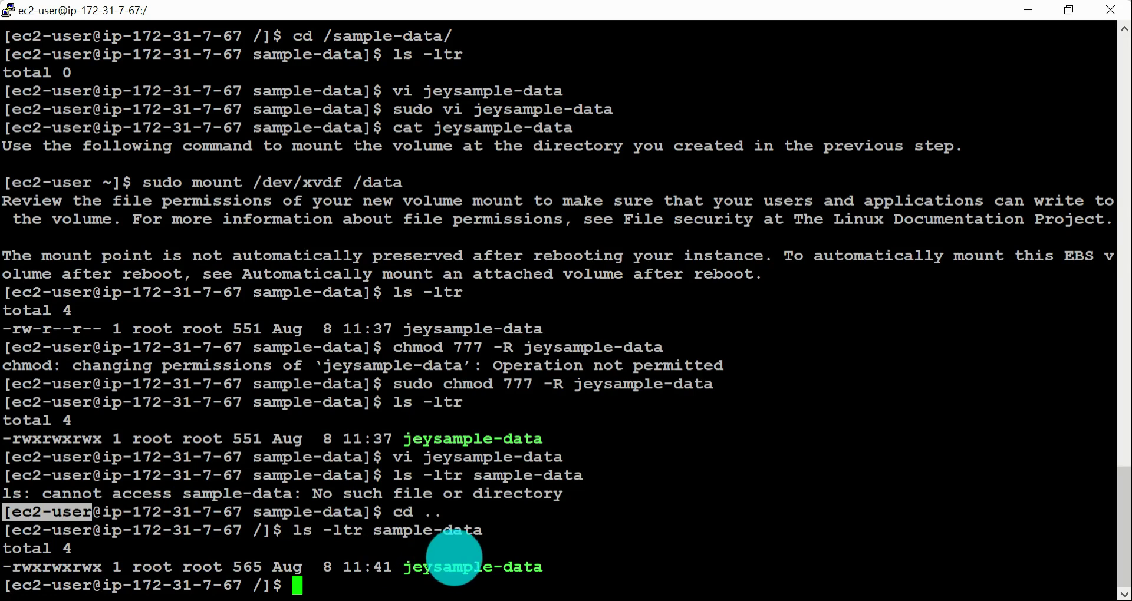
{"action": "double_click", "coordinate": [398, 530]}
{"action": "key", "text": "super+c"}
{"action": "double_click", "coordinate": [413, 568]}
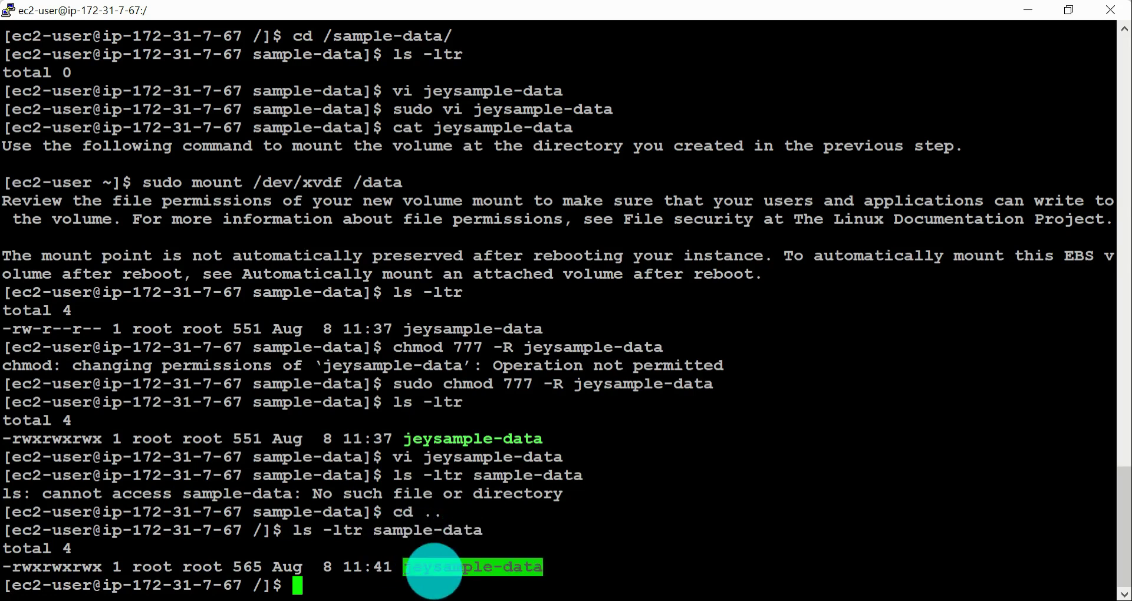
{"action": "left_click", "coordinate": [741, 563]}
{"action": "type", "text": "cd"}
{"action": "double_click", "coordinate": [451, 531]}
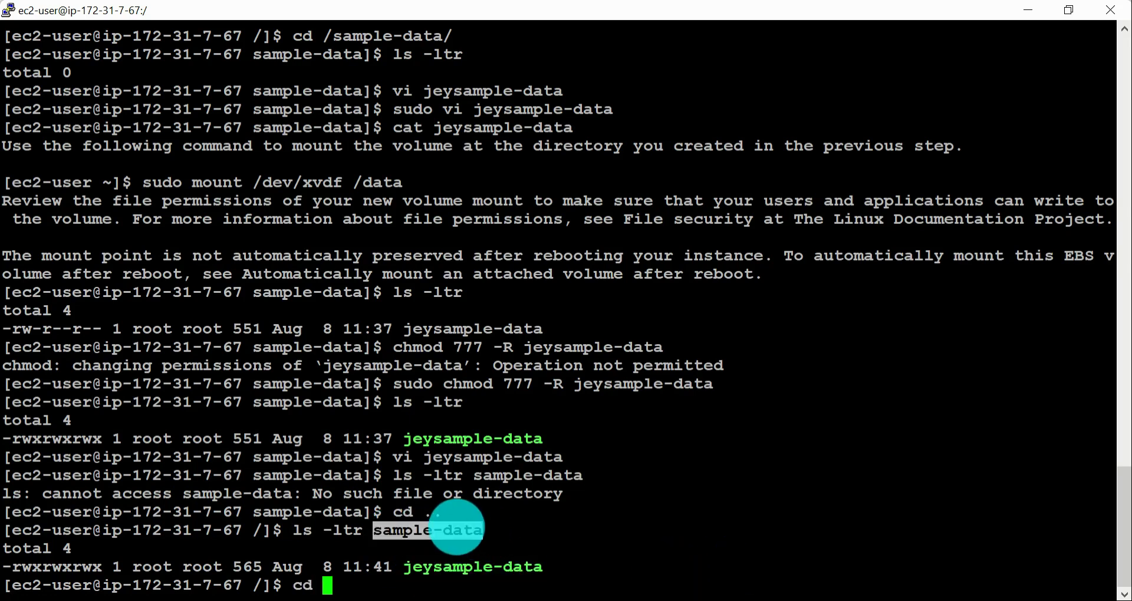
{"action": "right_click", "coordinate": [854, 423]}
{"action": "key", "text": "Return"}
Step: Try to create a file sample1 in vi containing "sample-data" with :wq, and leave the editor with :q!
{"action": "type", "text": "vi sample1"}
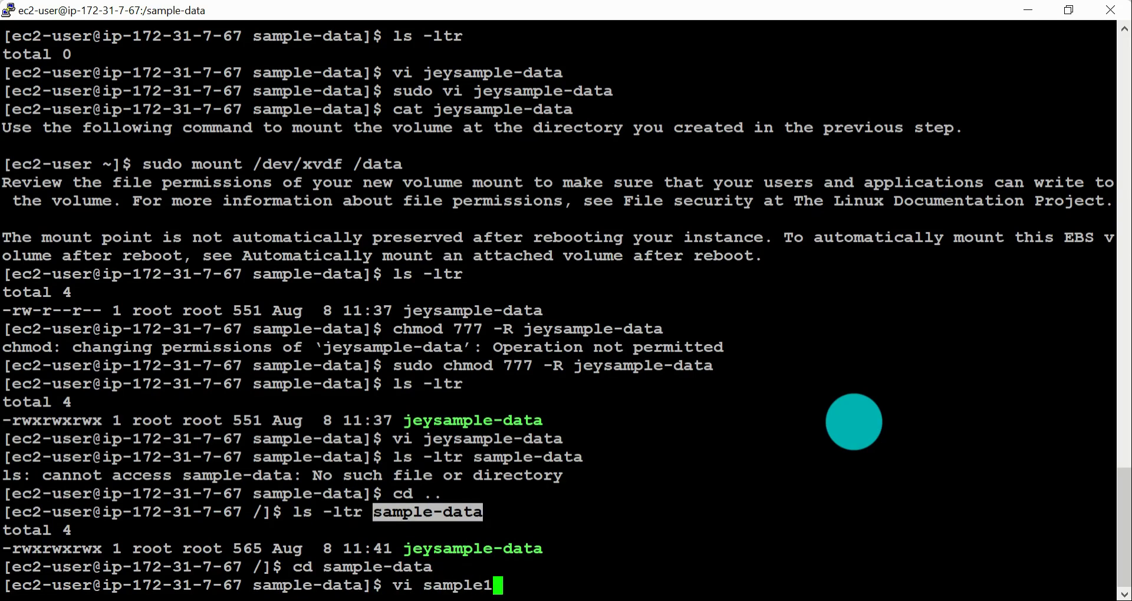
{"action": "key", "text": "Return"}
{"action": "key", "text": "i"}
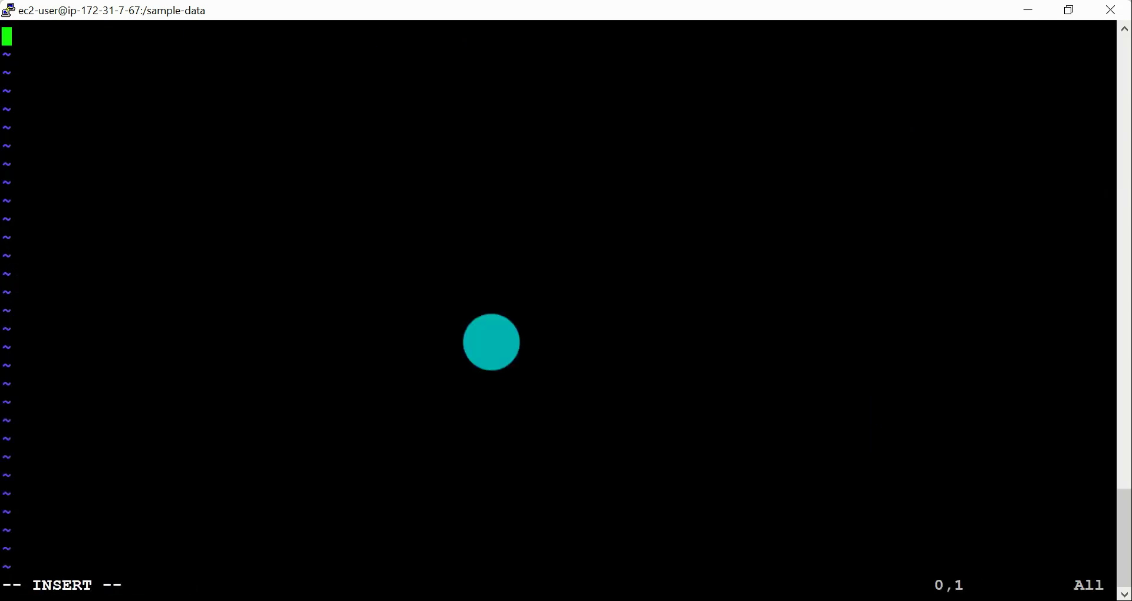
{"action": "right_click", "coordinate": [386, 298]}
{"action": "key", "text": "Escape"}
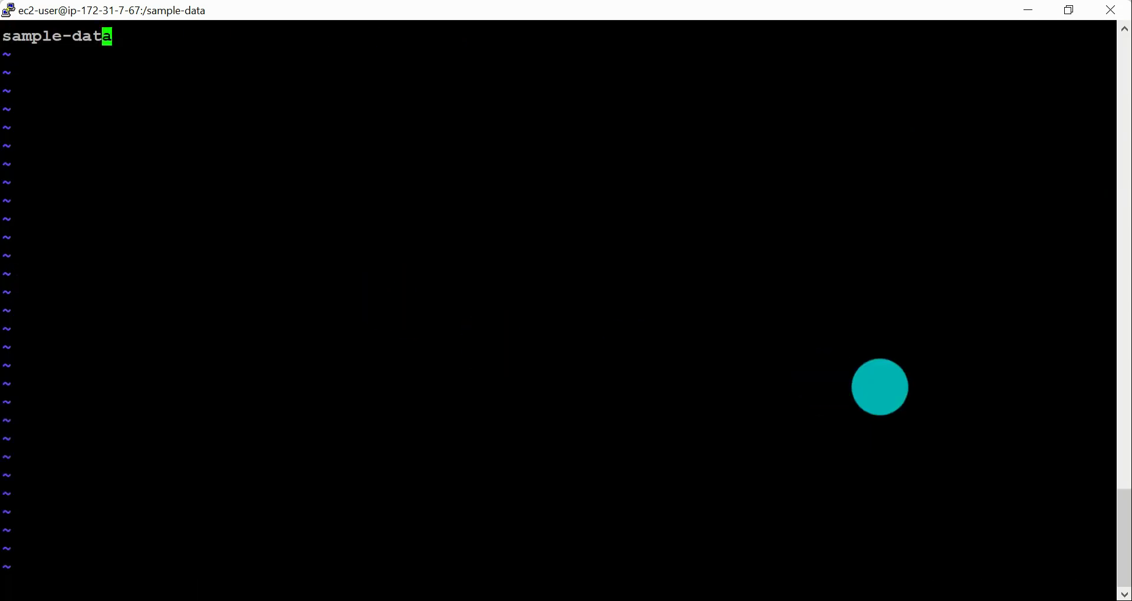
{"action": "type", "text": ":wq"}
{"action": "key", "text": "Return"}
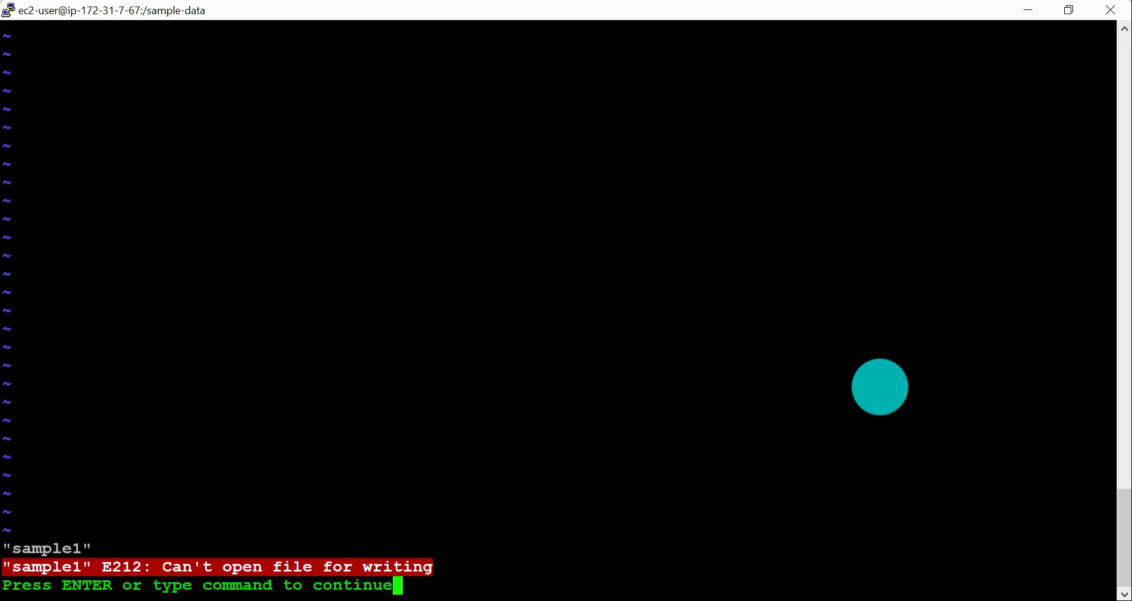
{"action": "type", "text": ":q!"}
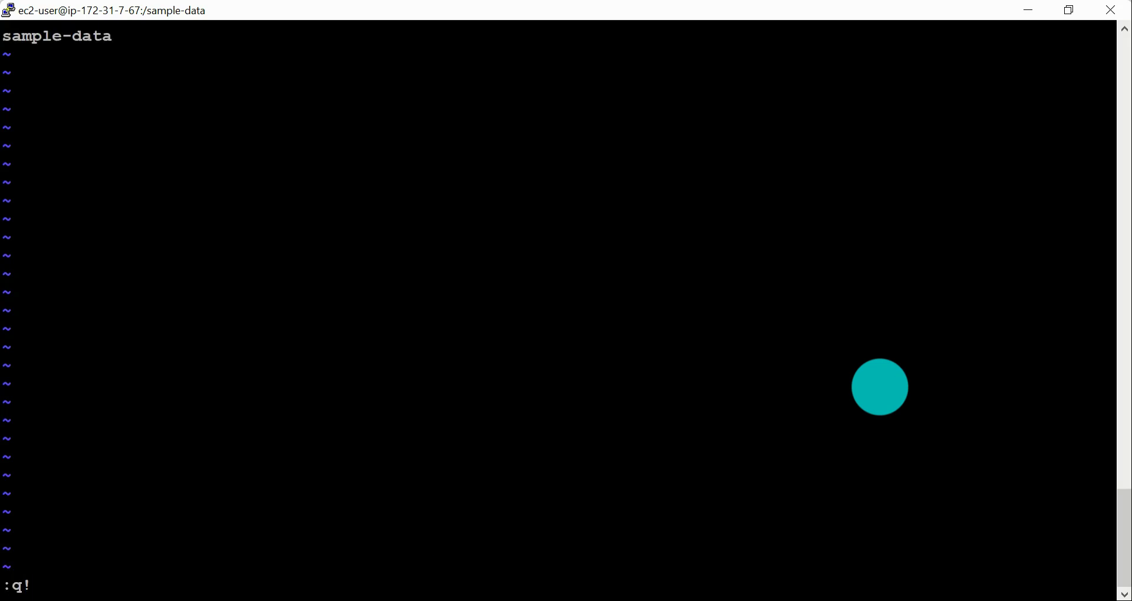
{"action": "key", "text": "Return"}
Step: Try to open up the directory's permissions without root rights using chmod -R 777 /sample-data
{"action": "type", "text": "chmod -R 777"}
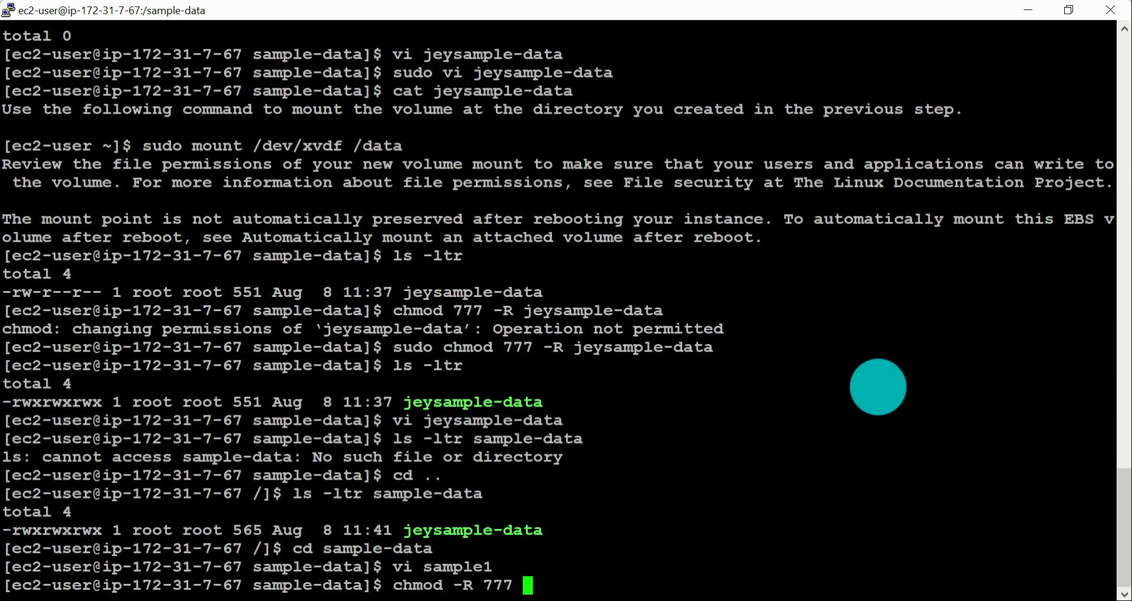
{"action": "double_click", "coordinate": [345, 586]}
{"action": "key", "text": "super+c"}
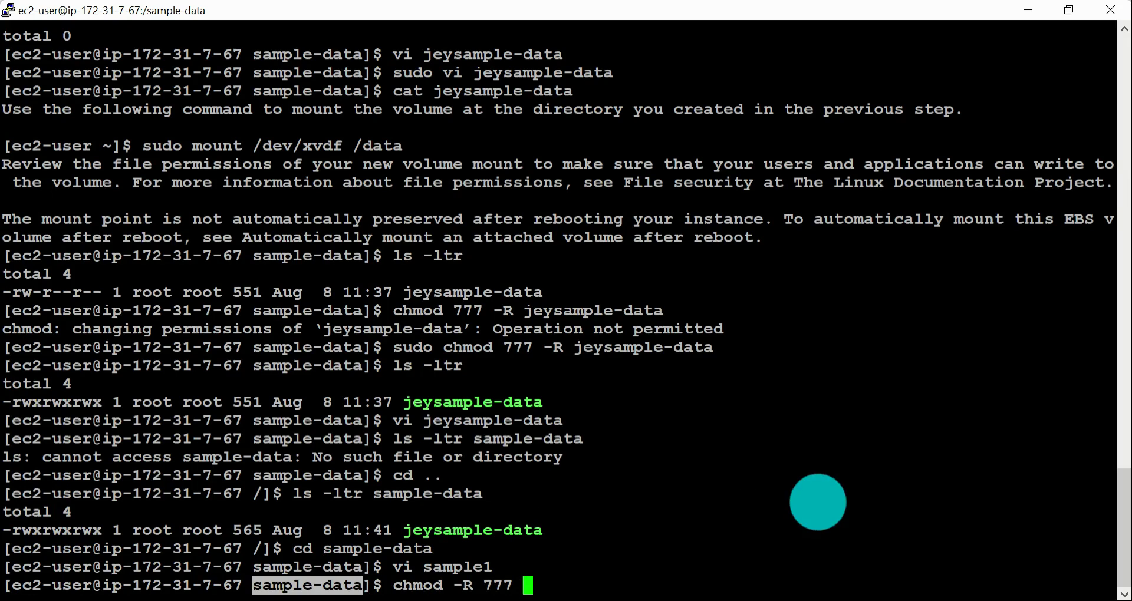
{"action": "type", "text": "/"}
{"action": "right_click", "coordinate": [819, 502]}
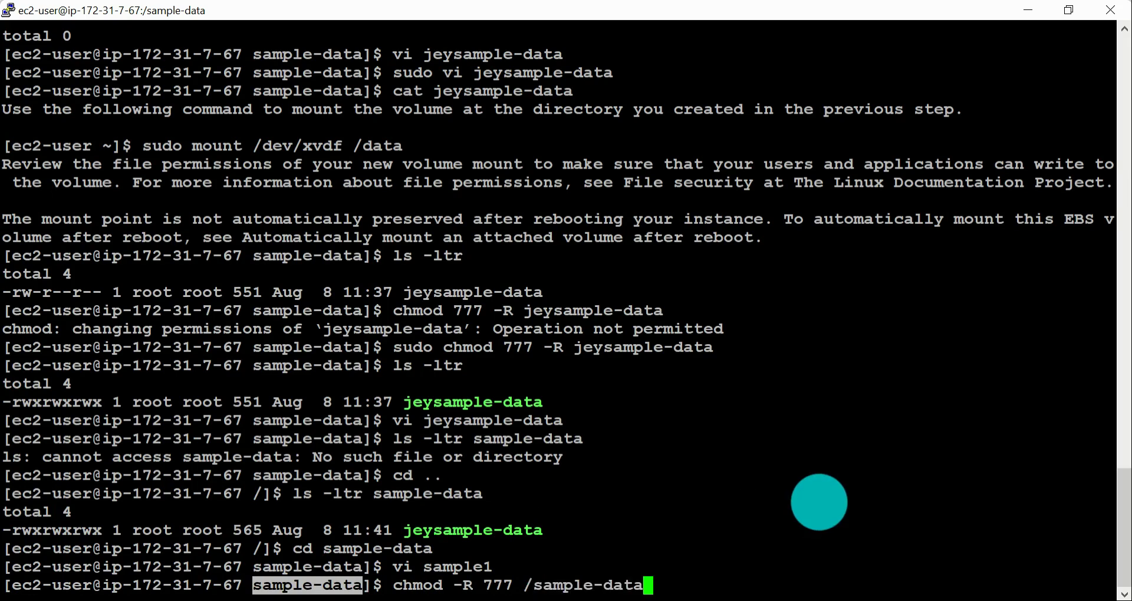
{"action": "key", "text": "Return"}
Step: Rerun the permission change with root rights as sudo chmod -R 777 /sample-data
{"action": "key", "text": "Up"}
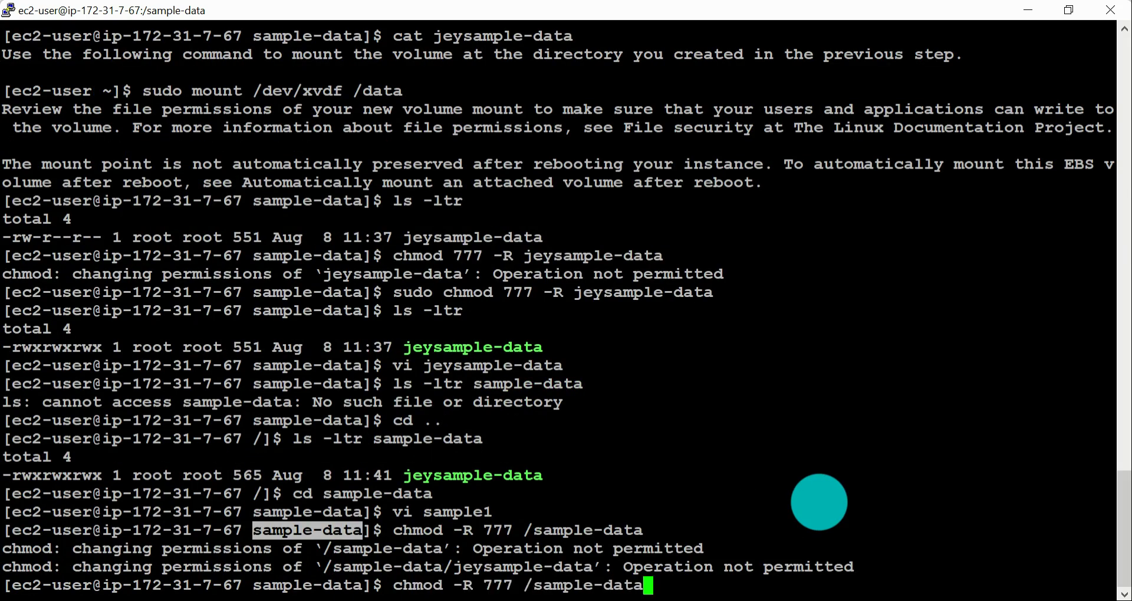
{"action": "key", "text": "Left"}
{"action": "key", "text": "Left"}
{"action": "key", "text": "Left"}
{"action": "key", "text": "Left"}
{"action": "key", "text": "Left"}
{"action": "key", "text": "Left"}
{"action": "key", "text": "Left"}
{"action": "key", "text": "Left"}
{"action": "key", "text": "Left"}
{"action": "key", "text": "Left"}
{"action": "key", "text": "Left"}
{"action": "key", "text": "Left"}
{"action": "type", "text": "sudo"}
{"action": "key", "text": "Return"}
{"action": "type", "text": "ls"}
{"action": "key", "text": "BackSpace"}
{"action": "key", "text": "BackSpace"}
{"action": "key", "text": "BackSpace"}
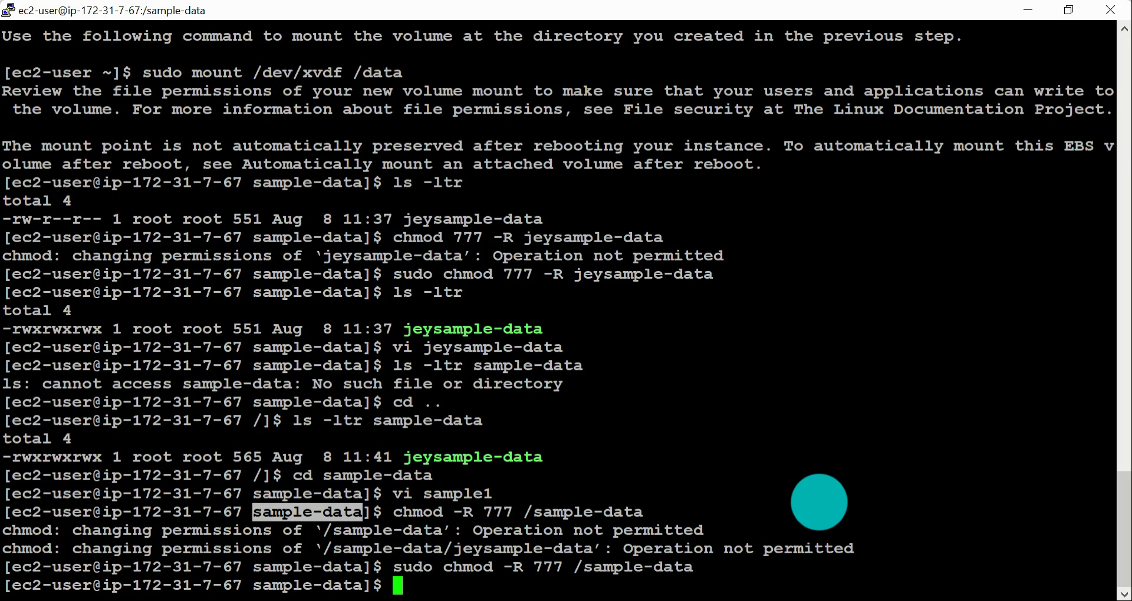
Step: Reopen sample1 with vi, insert the copied text "sample-data", and save and quit
{"action": "key", "text": "Up"}
{"action": "key", "text": "Up"}
{"action": "key", "text": "Up"}
{"action": "key", "text": "Return"}
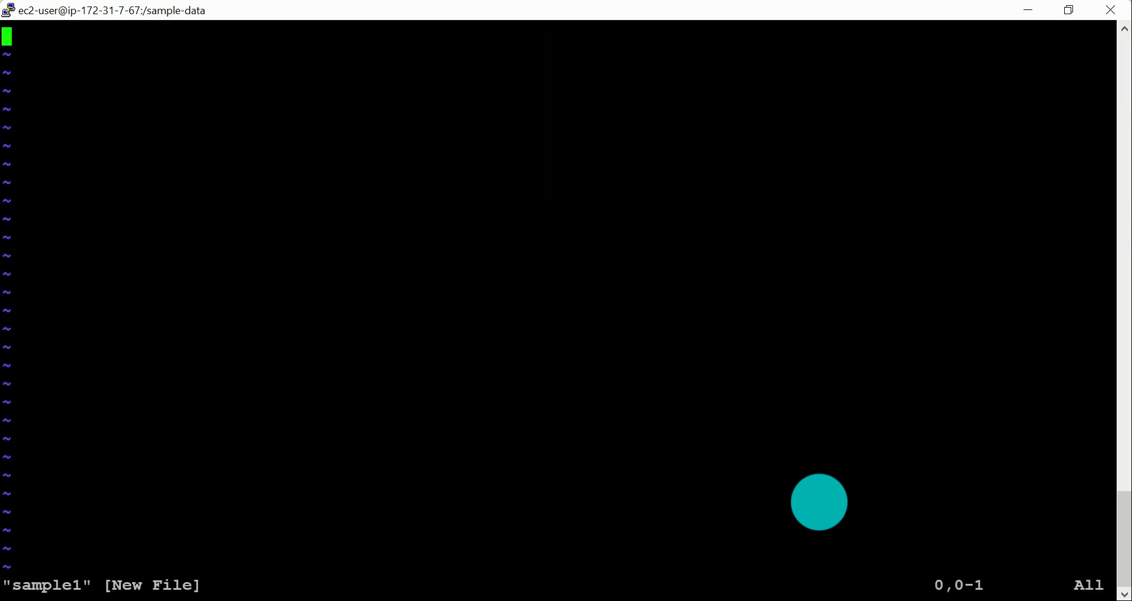
{"action": "key", "text": "i"}
{"action": "right_click", "coordinate": [819, 334]}
{"action": "key", "text": "Escape"}
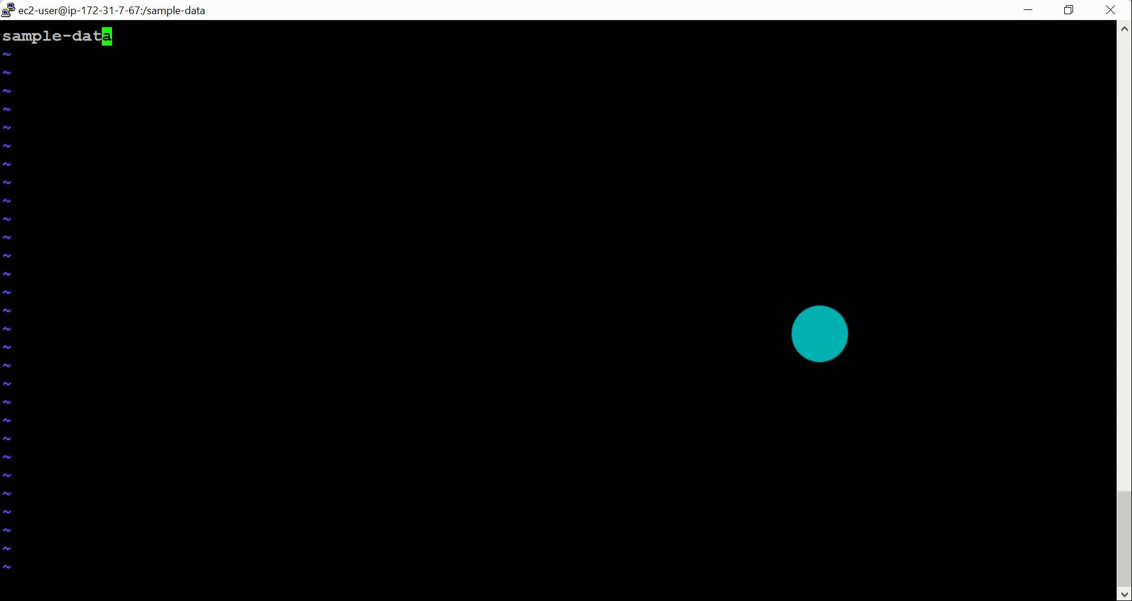
{"action": "type", "text": ":wq"}
{"action": "key", "text": "Return"}
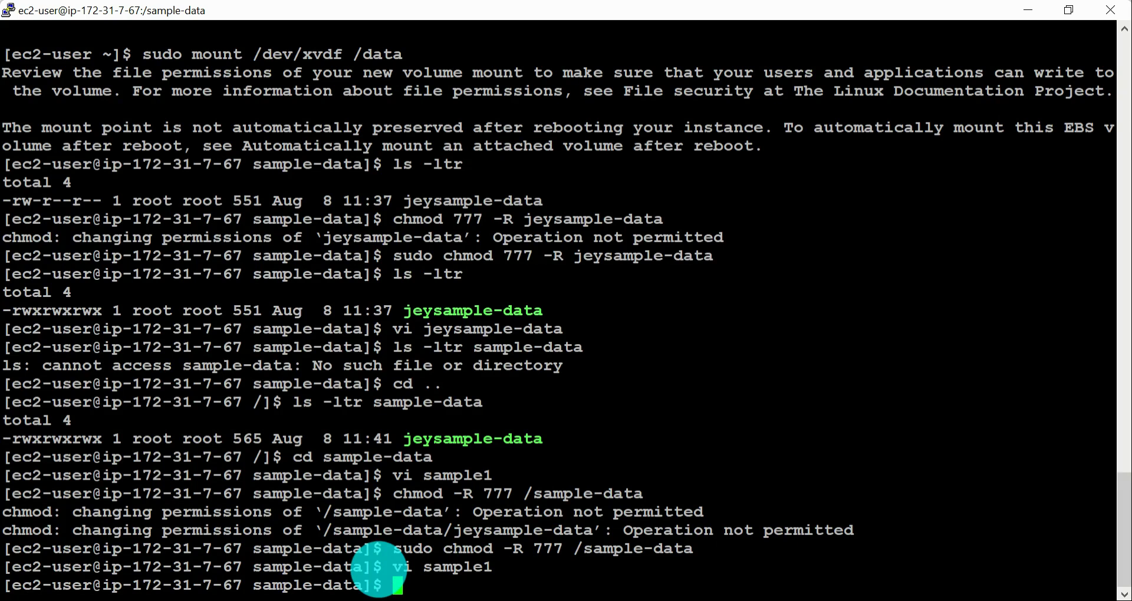
Step: Examine the 777 mode and the /sample-data path in the sudo chmod command
{"action": "left_click_drag", "start_coordinate": [576, 553], "coordinate": [695, 546]}
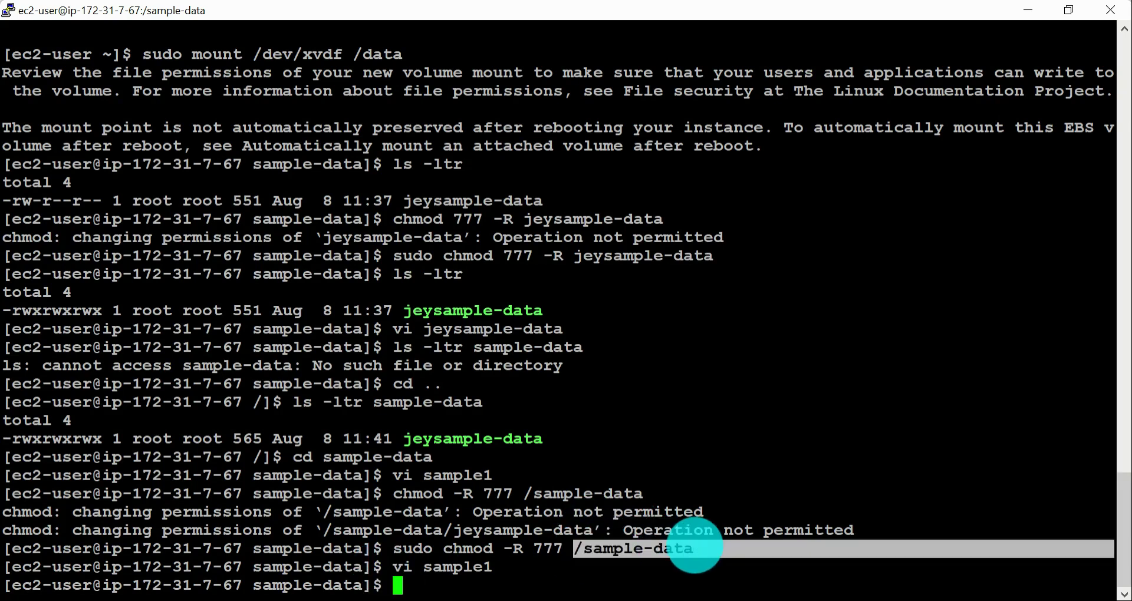
{"action": "left_click_drag", "start_coordinate": [529, 548], "coordinate": [539, 549]}
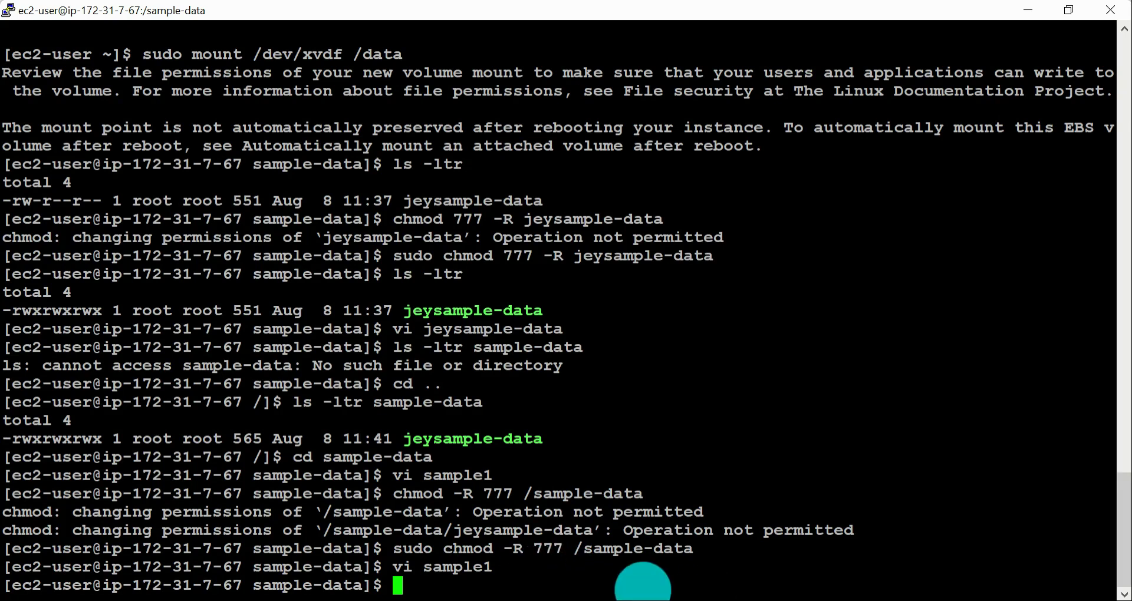
{"action": "left_click_drag", "start_coordinate": [575, 550], "coordinate": [724, 557]}
Step: Switch to the other instance's PuTTY session in /2bdata and open a new file 23data with vi in insert mode
{"action": "key", "text": "alt+Tab"}
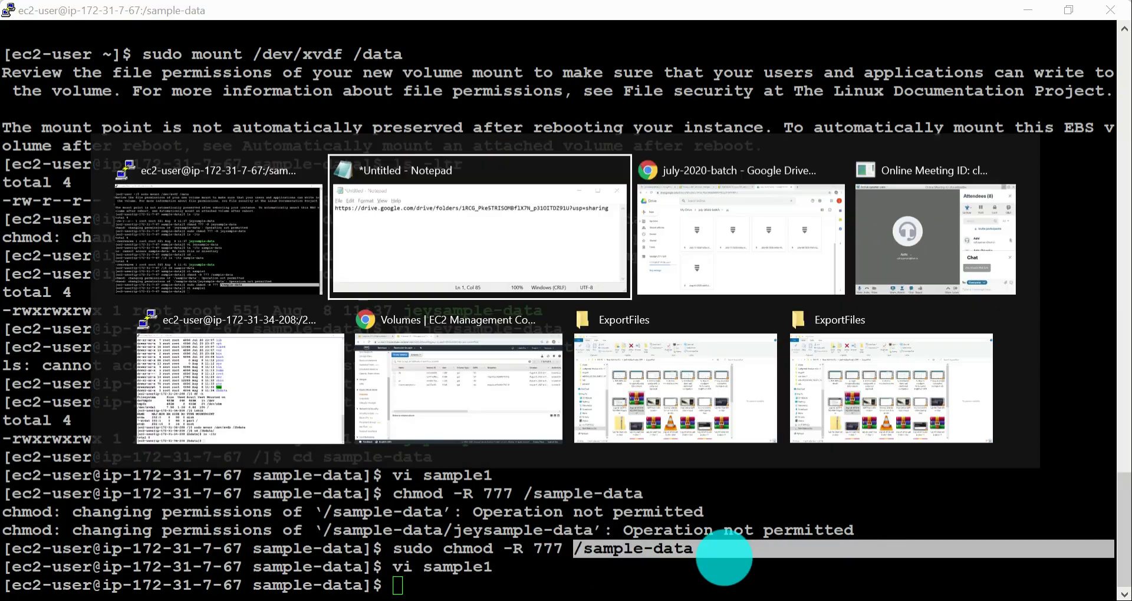
{"action": "key", "text": "Tab"}
{"action": "key", "text": "Tab"}
{"action": "key", "text": "Tab"}
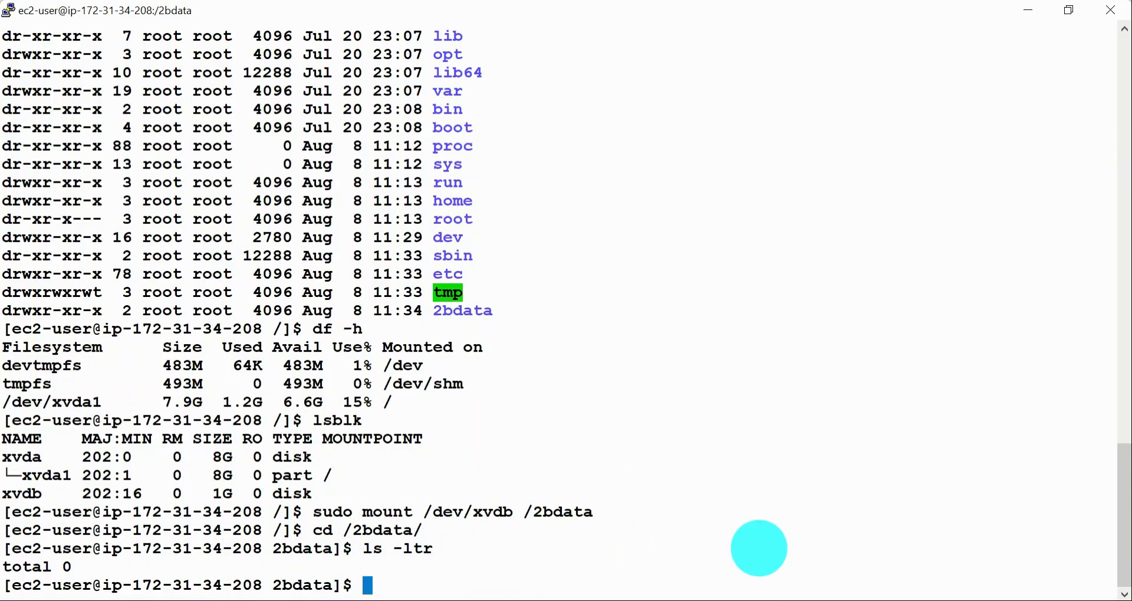
{"action": "type", "text": "vi"}
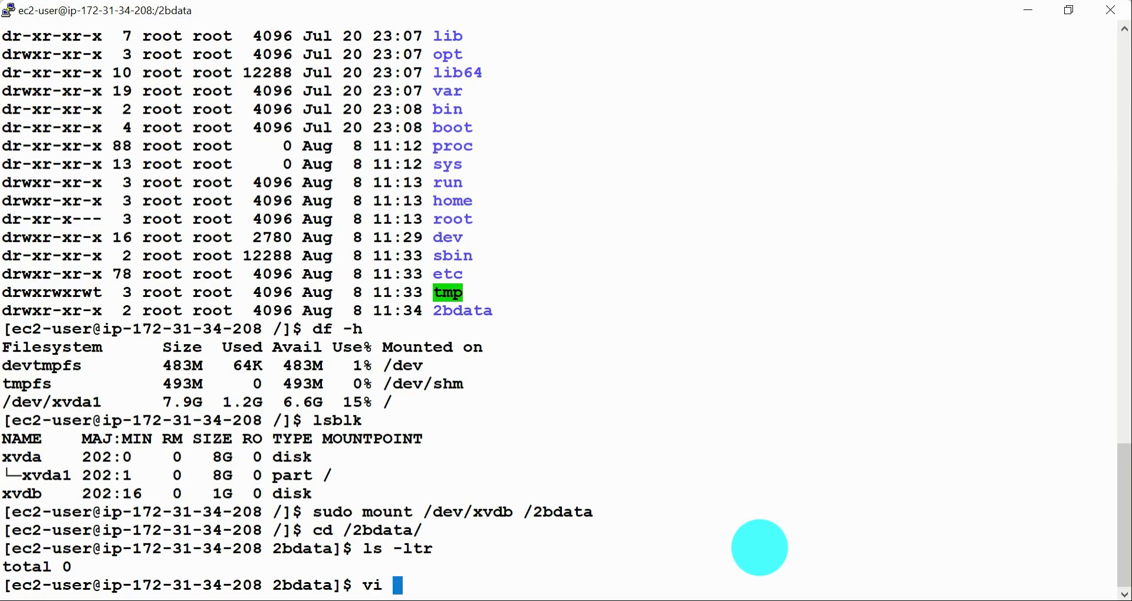
{"action": "type", "text": " 23dat"}
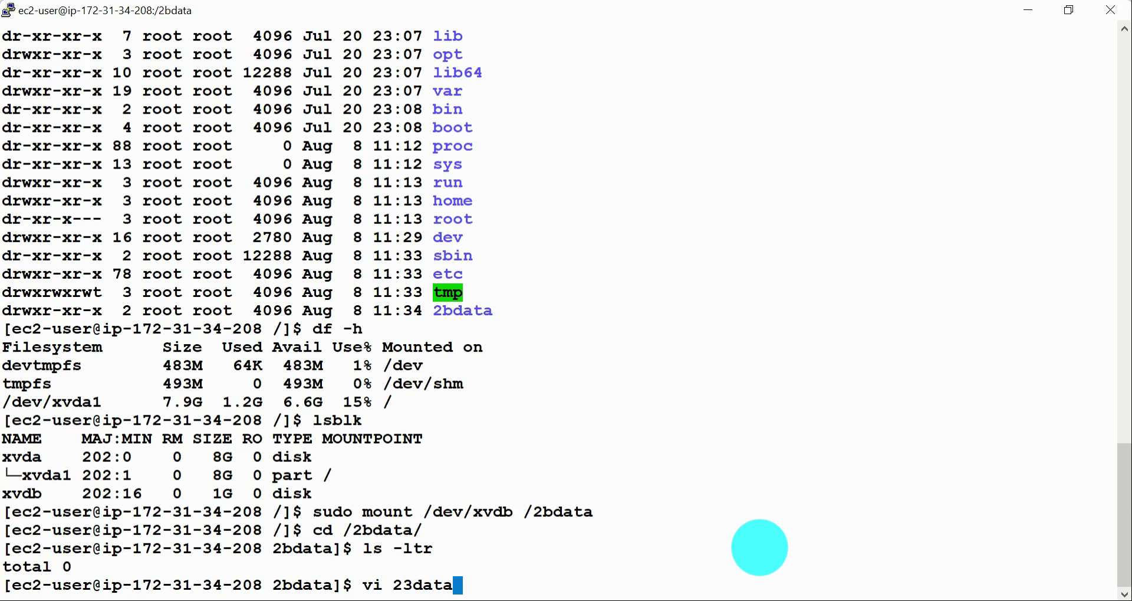
{"action": "type", "text": "a"}
{"action": "key", "text": "Return"}
{"action": "key", "text": "i"}
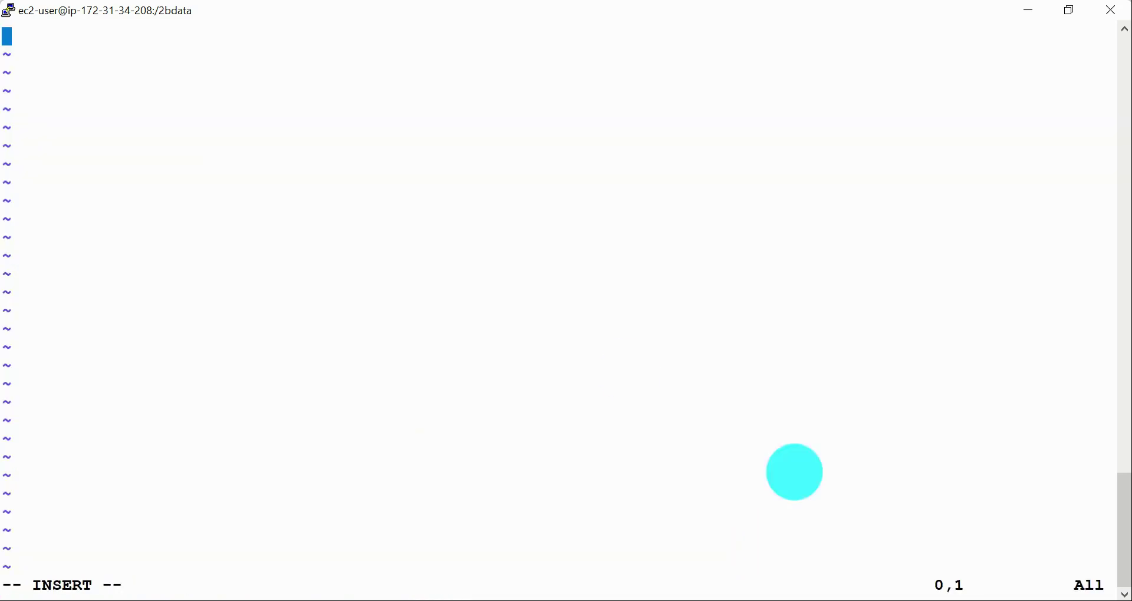
Step: Switch to Chrome and copy the mkdir step and first sentence of the mount step from the AWS EBS volume guide
{"action": "left_click", "coordinate": [458, 599]}
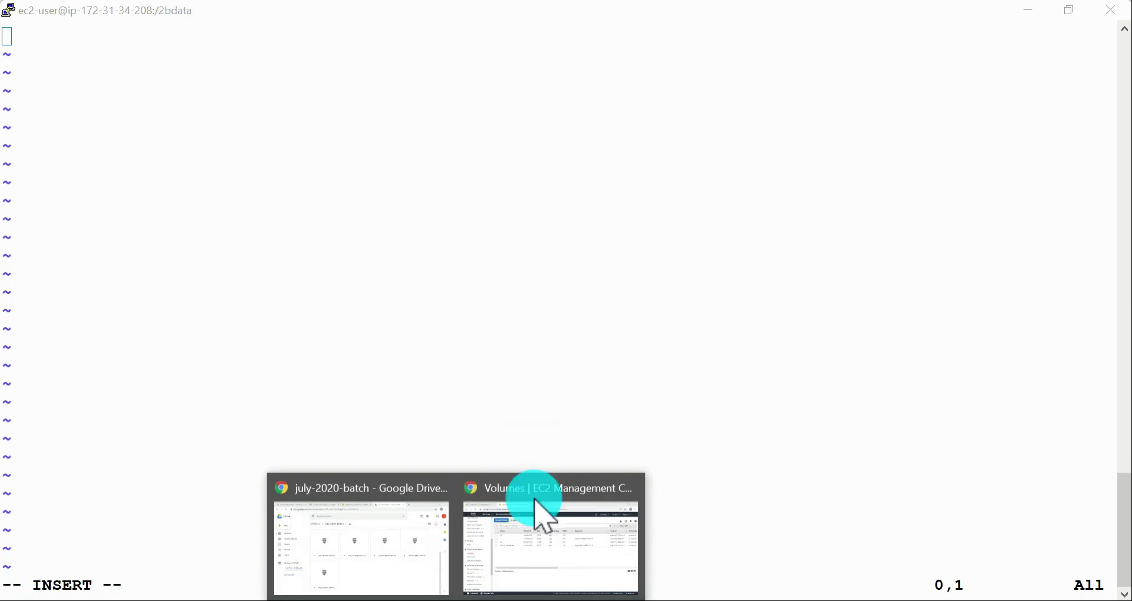
{"action": "left_click", "coordinate": [372, 534]}
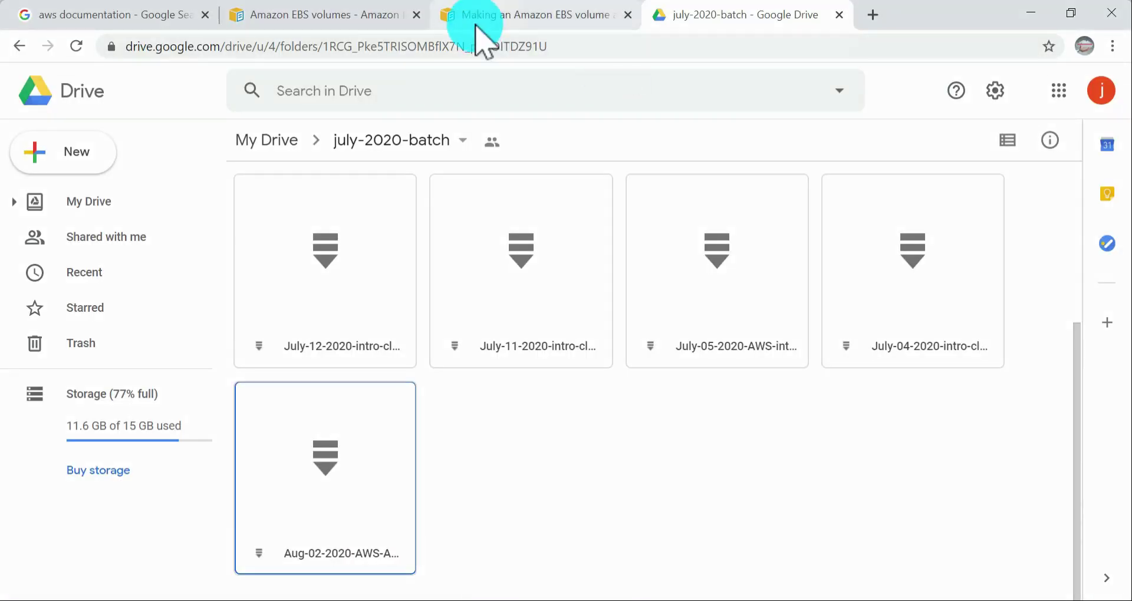
{"action": "left_click", "coordinate": [336, 14]}
{"action": "left_click", "coordinate": [567, 14]}
{"action": "scroll", "coordinate": [576, 260], "scroll_direction": "up", "scroll_amount": 7}
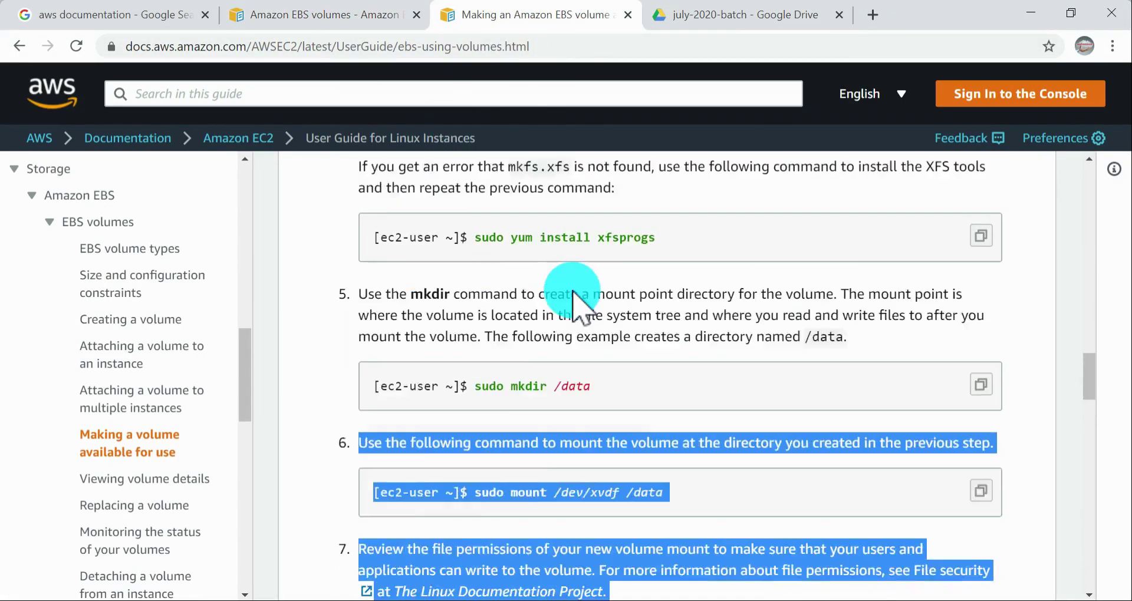
{"action": "scroll", "coordinate": [366, 336], "scroll_direction": "down", "scroll_amount": 4}
{"action": "mouse_move", "coordinate": [331, 318]}
{"action": "left_mouse_down"}
{"action": "mouse_move", "coordinate": [768, 473]}
{"action": "mouse_move", "coordinate": [1007, 473]}
{"action": "mouse_move", "coordinate": [366, 354]}
{"action": "mouse_move", "coordinate": [328, 336]}
{"action": "left_mouse_up"}
{"action": "key", "text": "super+c"}
{"action": "left_click", "coordinate": [1002, 481]}
Step: Switch back to the /2bdata session, paste the copied text into 23data, try to save with :wq, and quit with :q!
{"action": "key", "text": "alt+Tab"}
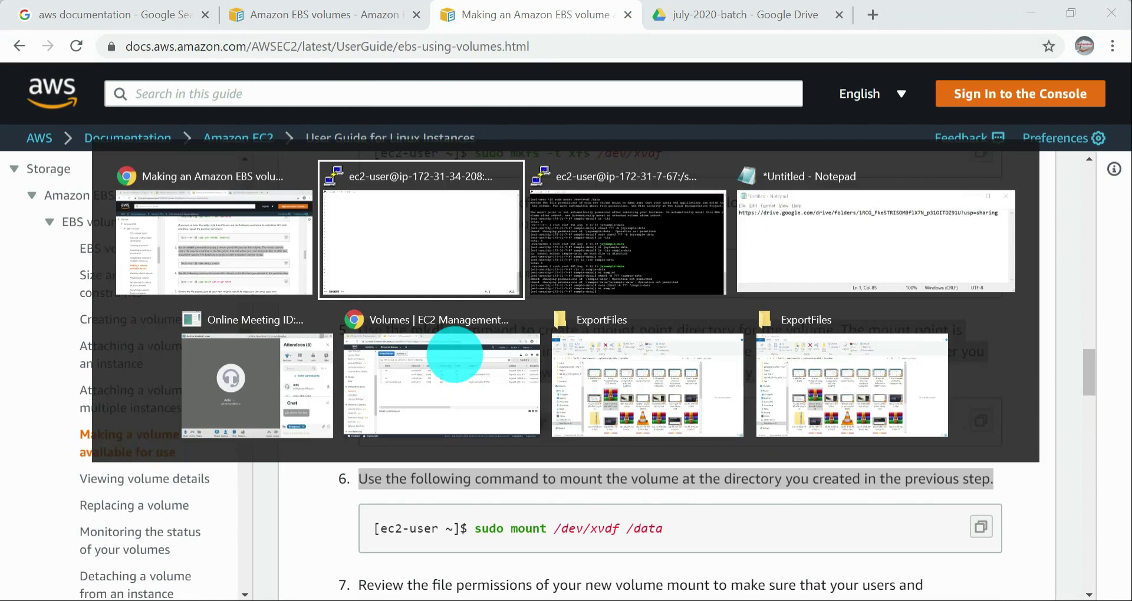
{"action": "right_click", "coordinate": [513, 230]}
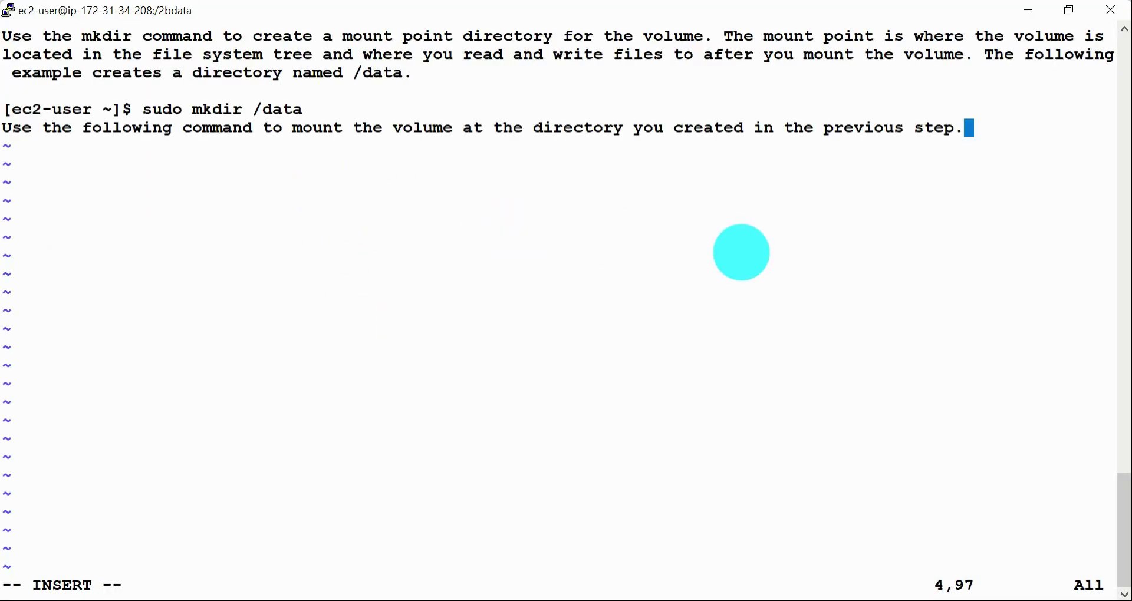
{"action": "key", "text": "Escape"}
{"action": "type", "text": ":w"}
{"action": "key", "text": "Return"}
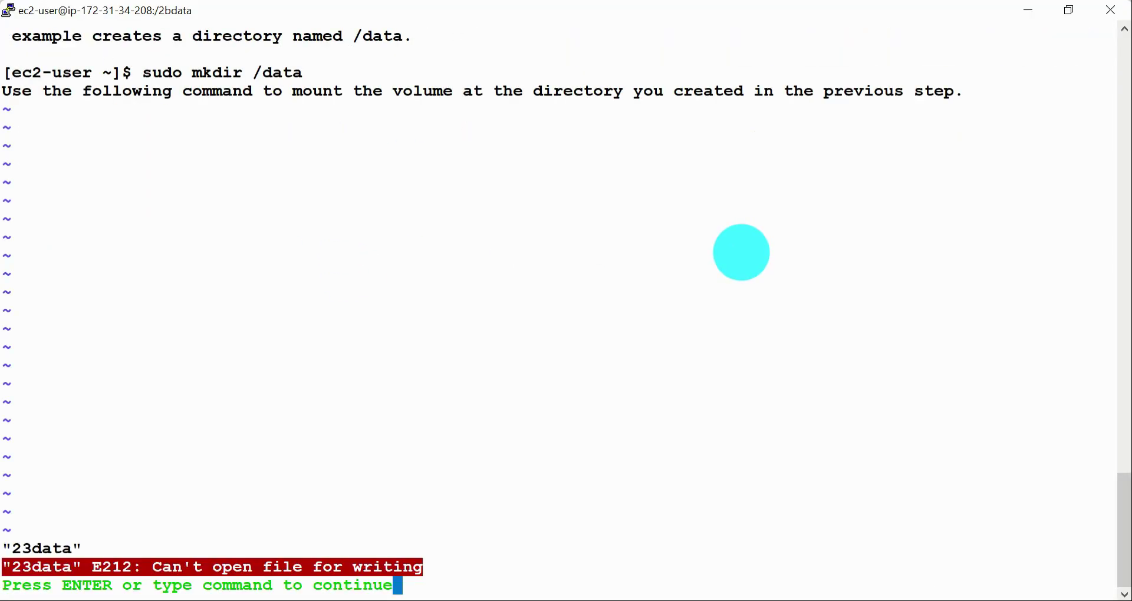
{"action": "type", "text": ":"}
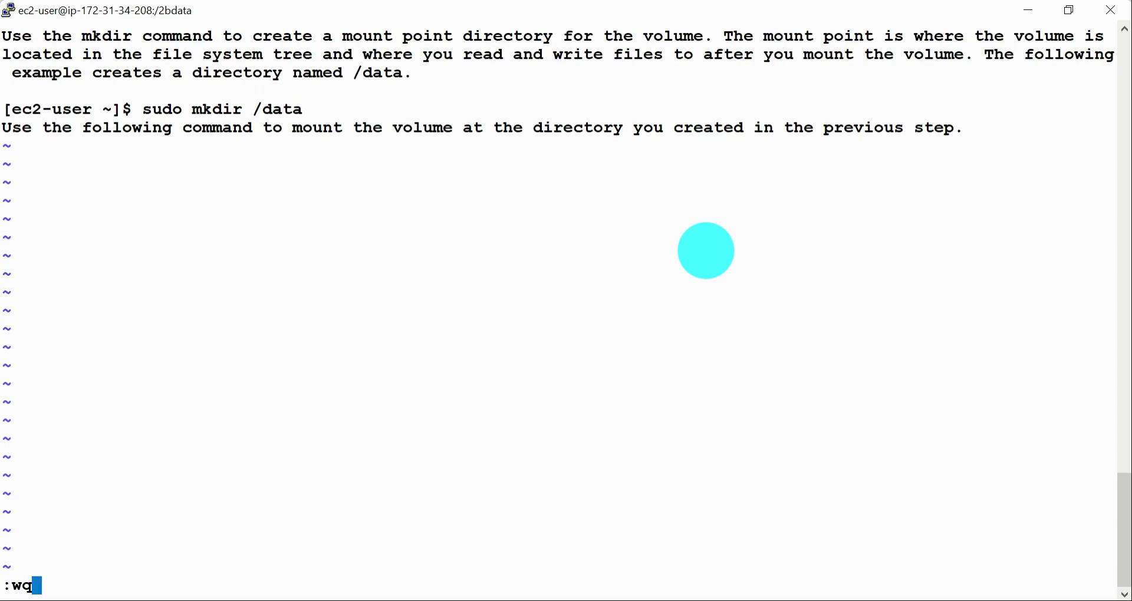
{"action": "type", "text": "wq"}
{"action": "key", "text": "Return"}
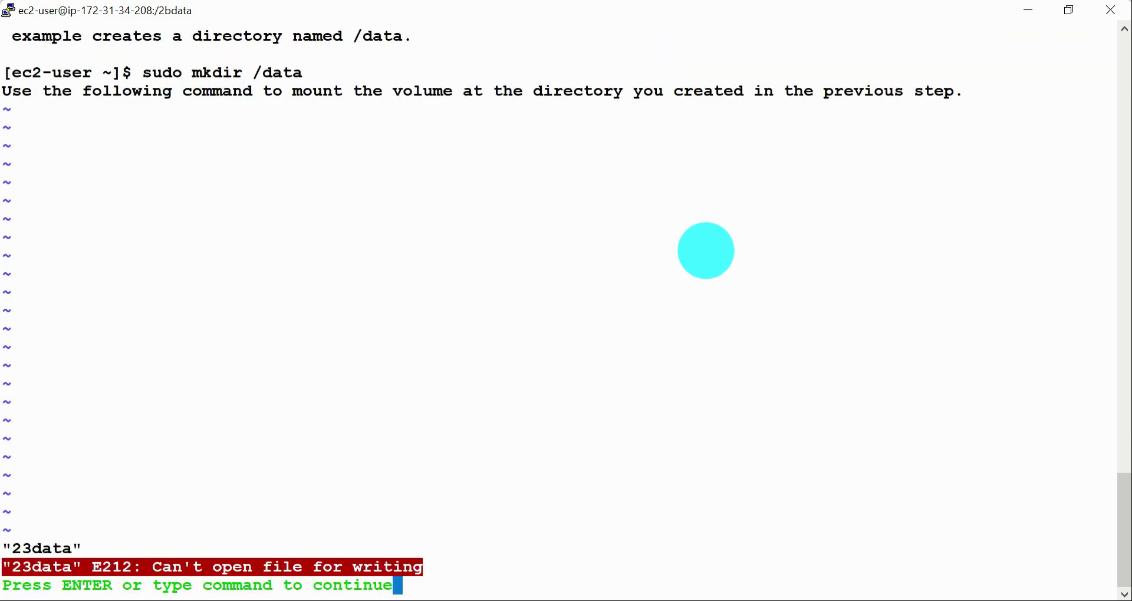
{"action": "type", "text": ":q!"}
{"action": "key", "text": "Return"}
Step: Open 23data with sudo vi, paste the copied guide text, and save and quit with :wq
{"action": "key", "text": "Up"}
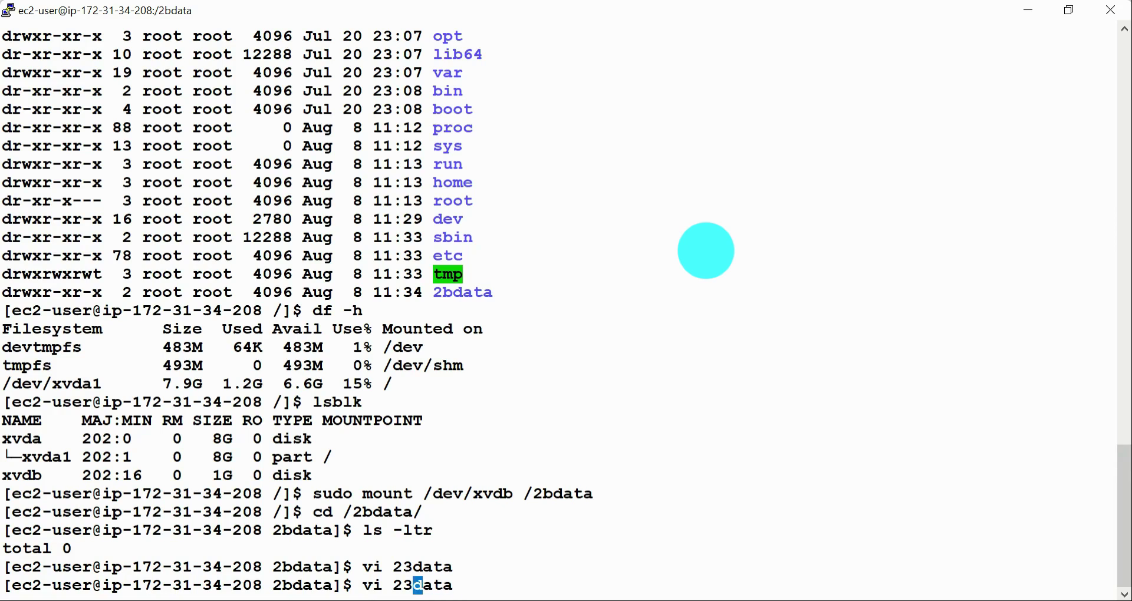
{"action": "type", "text": "sudo"}
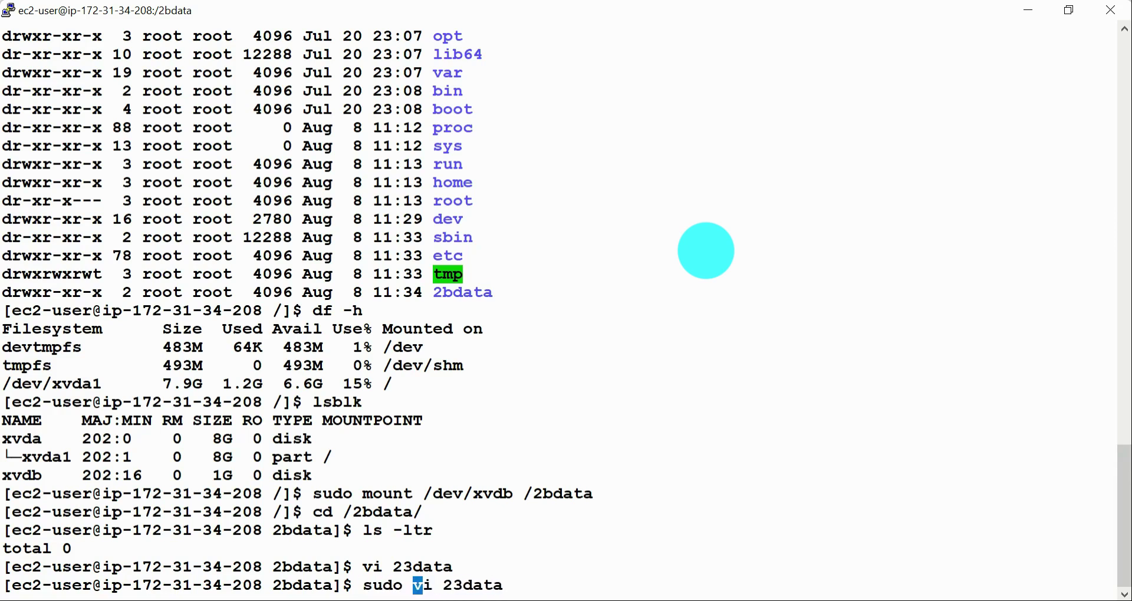
{"action": "key", "text": "Return"}
{"action": "key", "text": "i"}
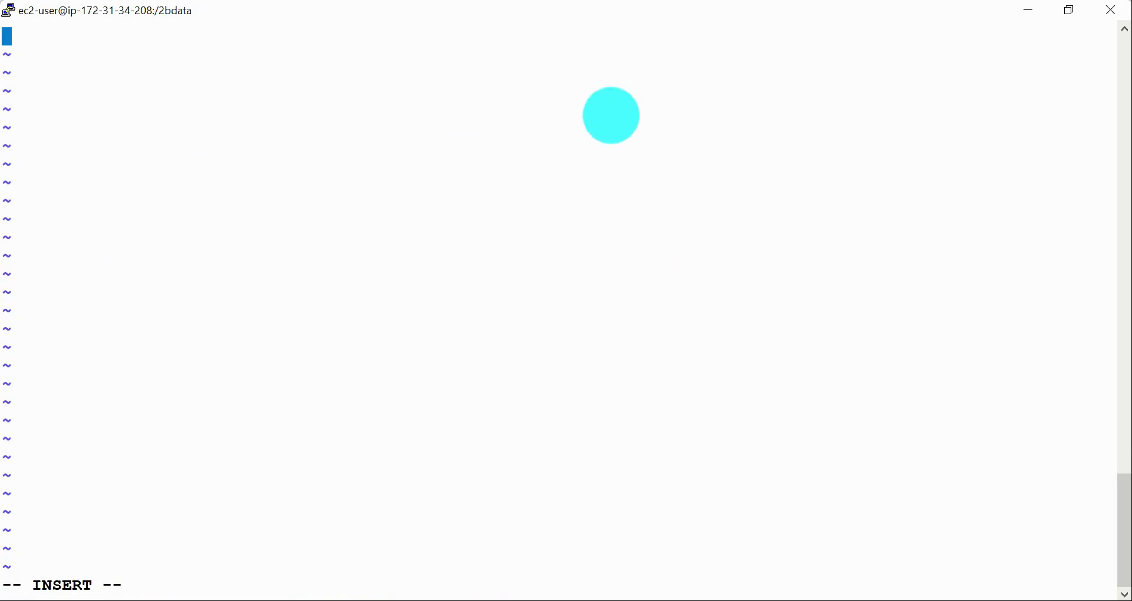
{"action": "right_click", "coordinate": [837, 278]}
{"action": "key", "text": "Escape"}
{"action": "type", "text": ":wq"}
{"action": "key", "text": "Return"}
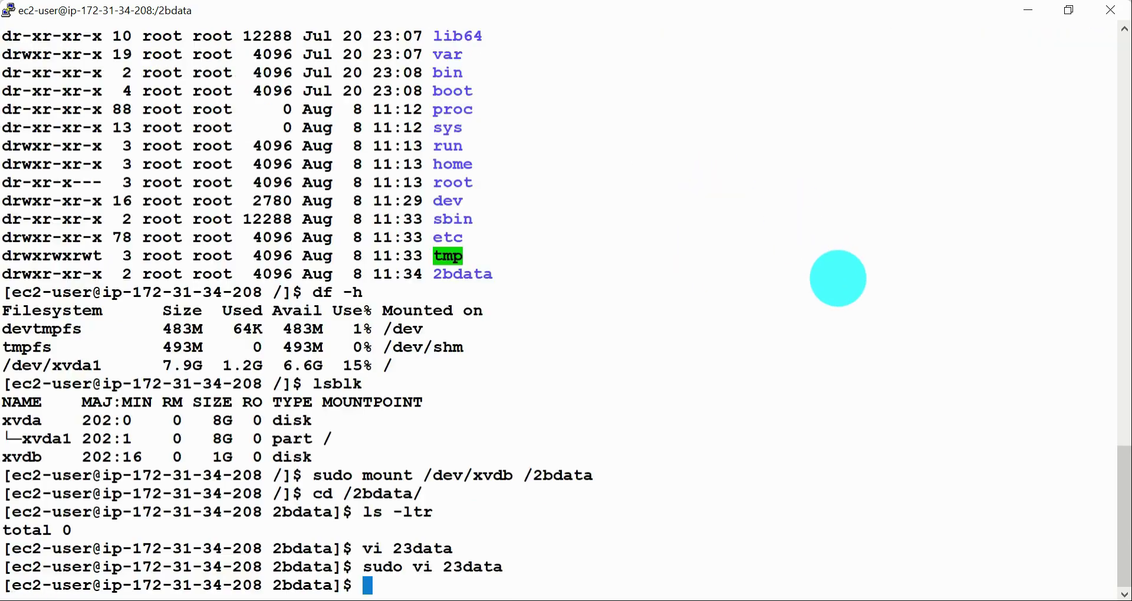
Step: Display the contents of the file 23data with cat in the /2bdata session
{"action": "type", "text": "cat 23data"}
{"action": "key", "text": "Return"}
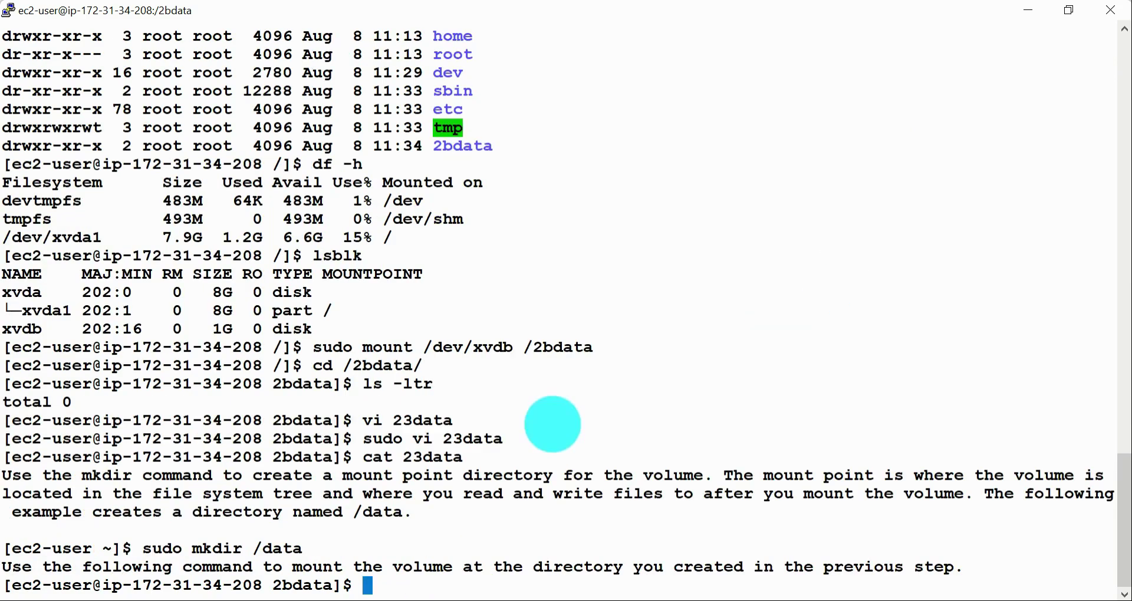
Step: Switch to the other instance's PuTTY session in /sample-data and list its files with ls -ltr
{"action": "key", "text": "alt+Tab"}
{"action": "key", "text": "alt+Tab"}
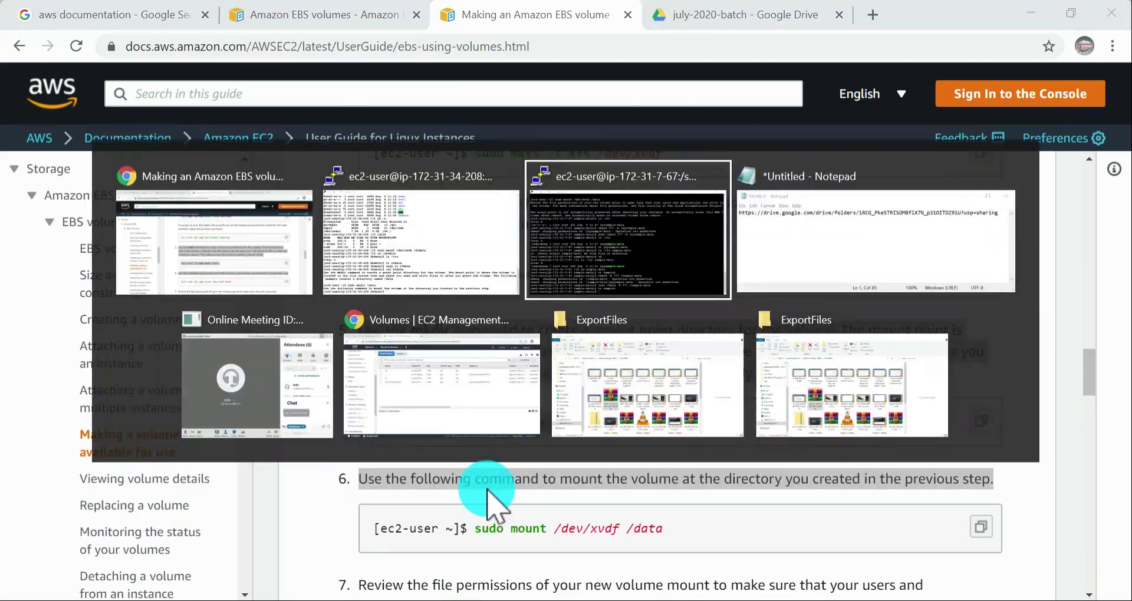
{"action": "type", "text": "ls -ltr"}
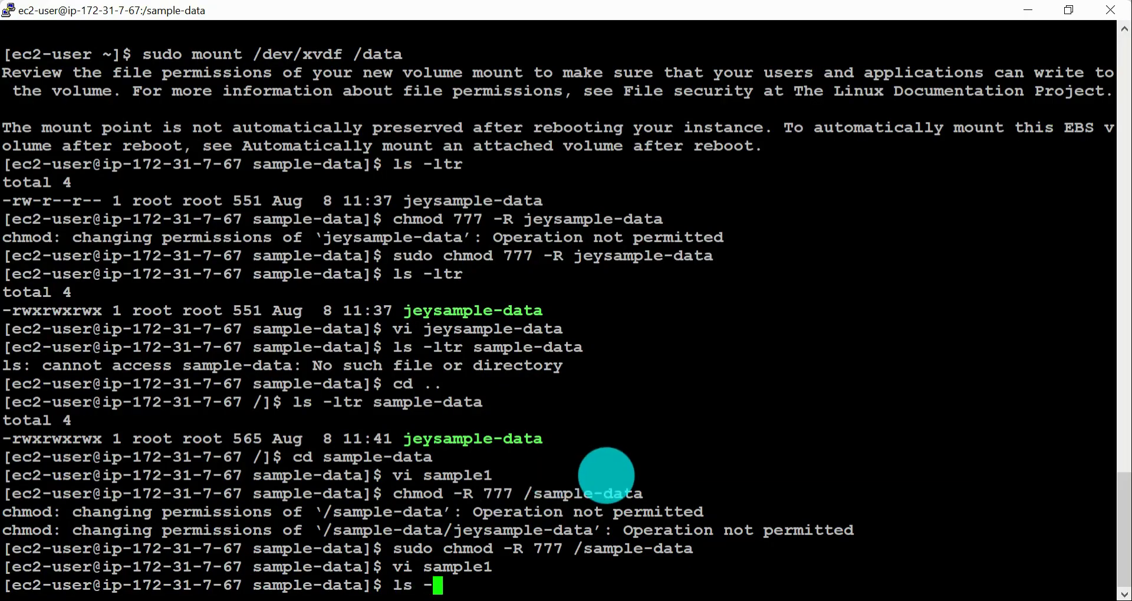
{"action": "key", "text": "Return"}
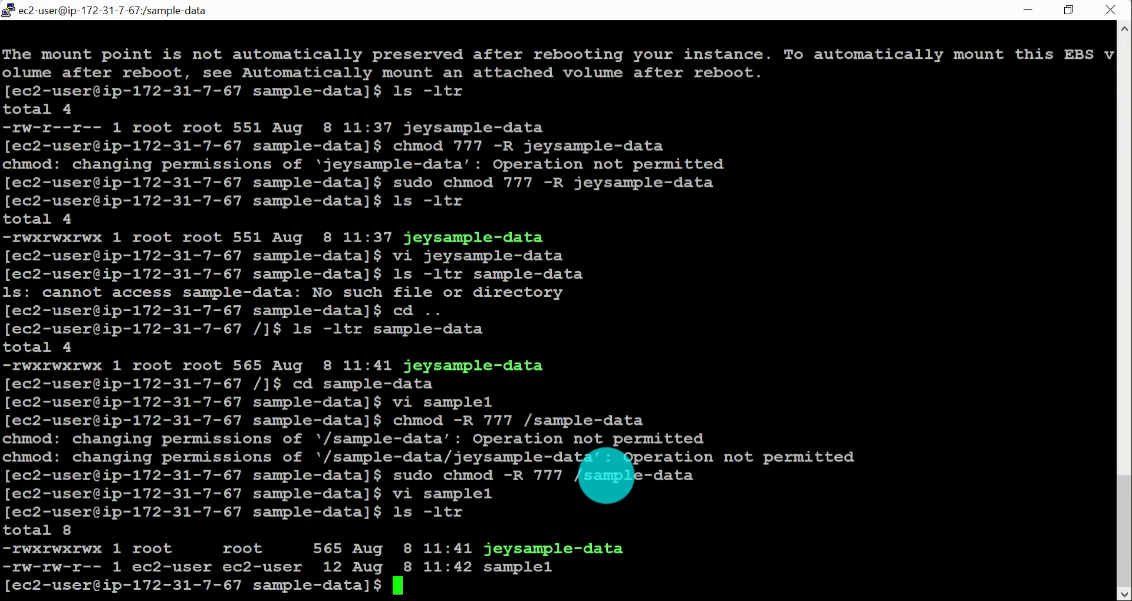
Step: Switch to Chrome and read the EBS guide's introduction to automatically mounting an attached volume after reboot
{"action": "key", "text": "alt+Tab"}
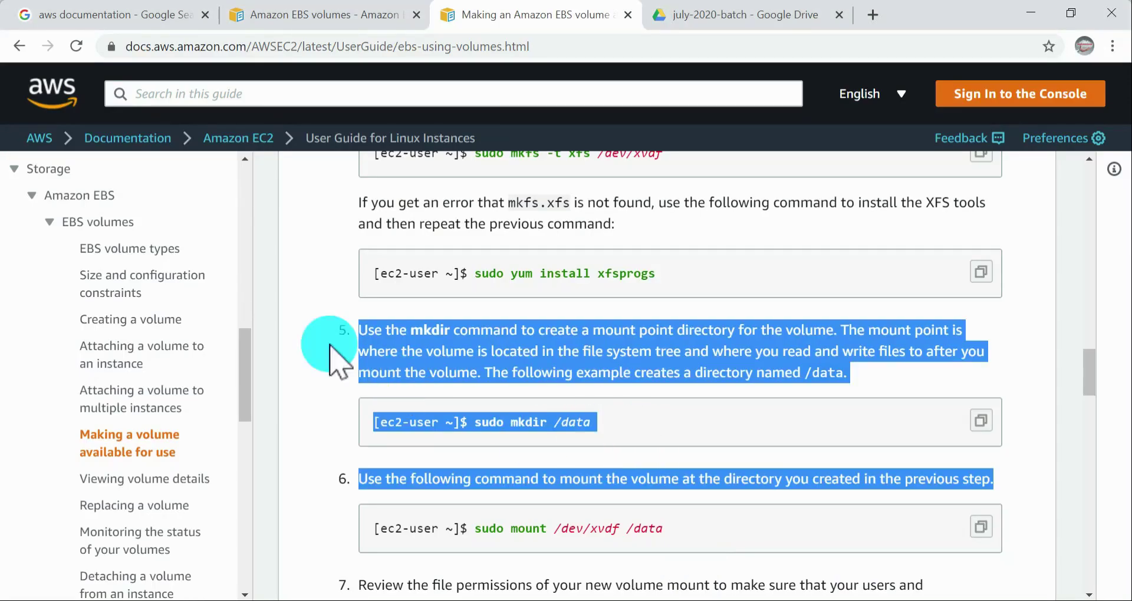
{"action": "left_click", "coordinate": [700, 287]}
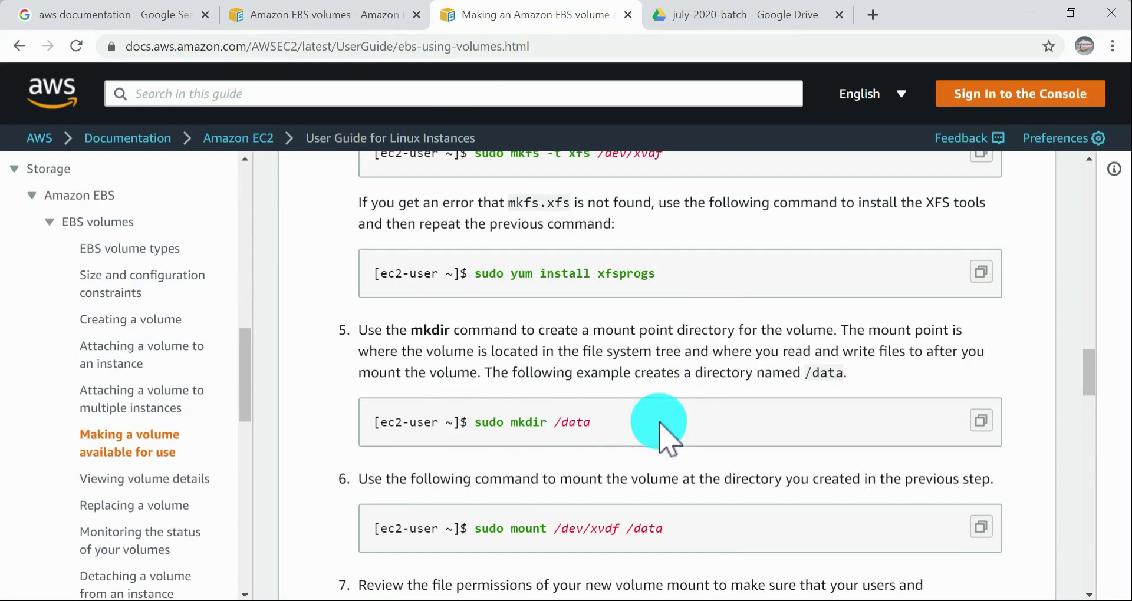
{"action": "scroll", "coordinate": [656, 426], "scroll_direction": "down", "scroll_amount": 3}
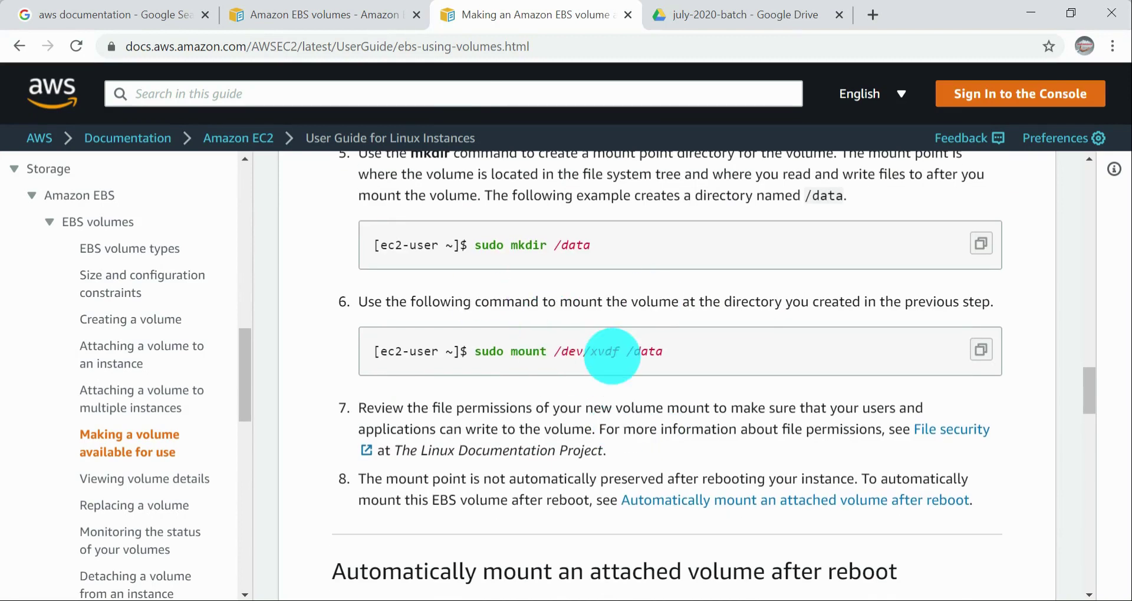
{"action": "scroll", "coordinate": [632, 350], "scroll_direction": "down", "scroll_amount": 3}
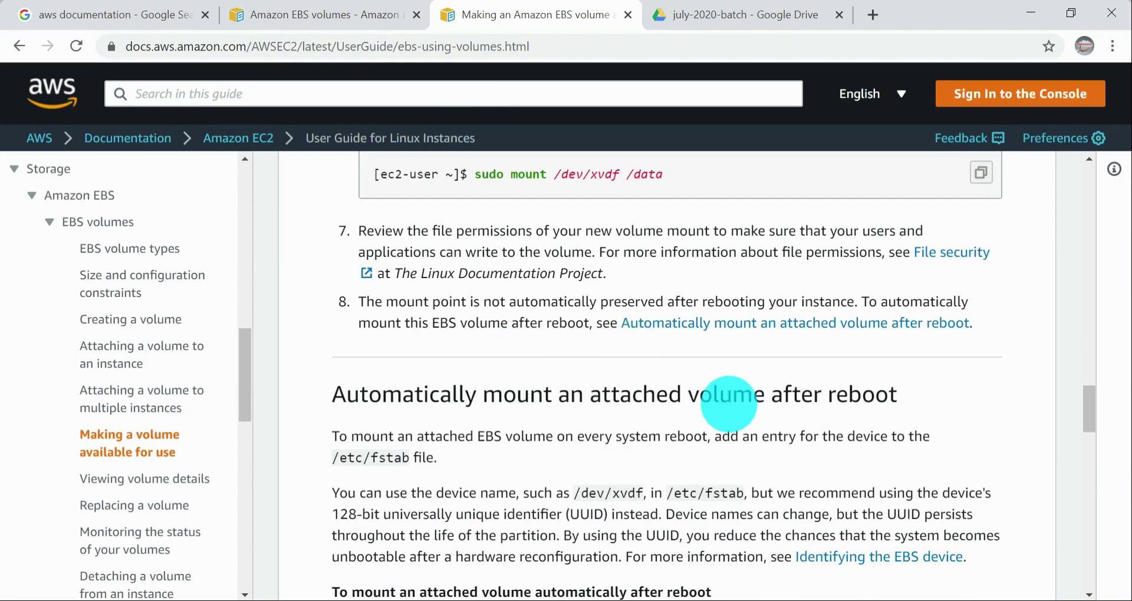
{"action": "scroll", "coordinate": [729, 404], "scroll_direction": "down", "scroll_amount": 3}
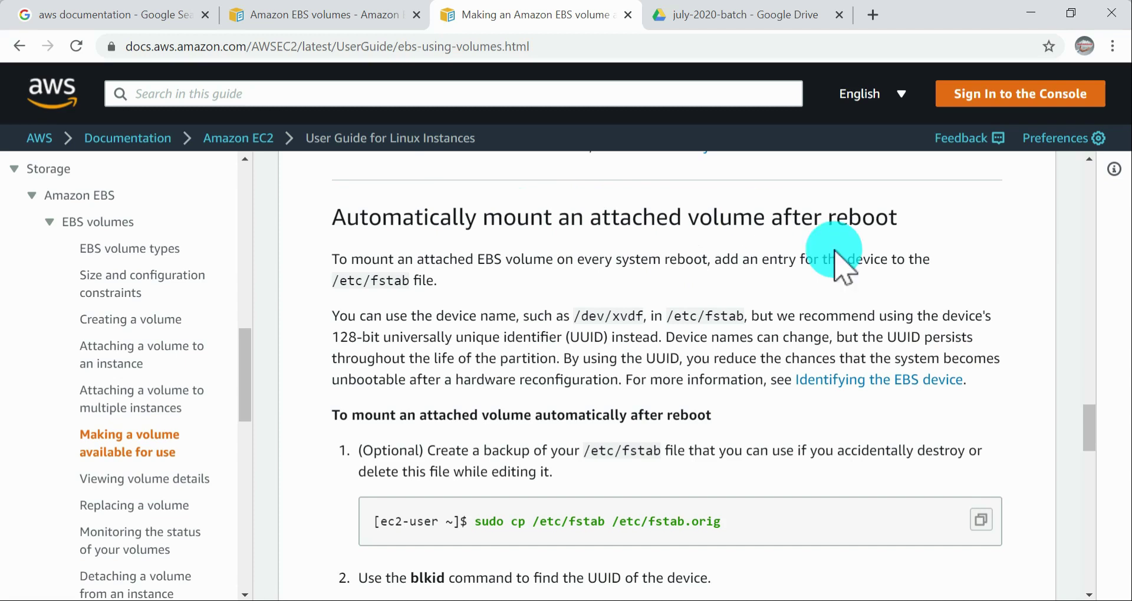
{"action": "left_click_drag", "start_coordinate": [784, 222], "coordinate": [943, 227]}
{"action": "left_click", "coordinate": [941, 231]}
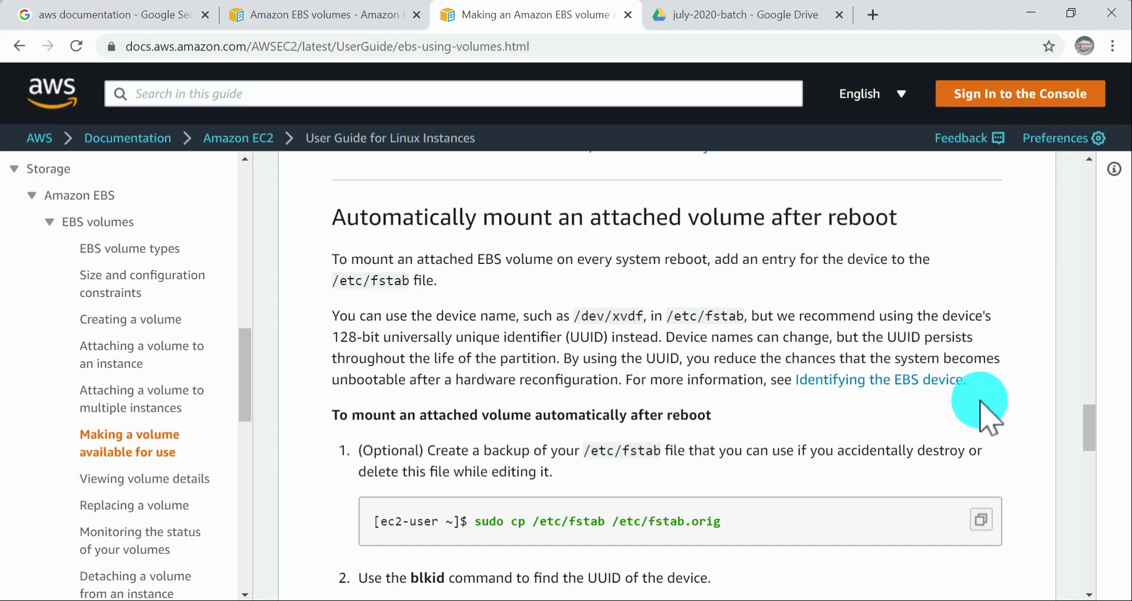
{"action": "key", "text": "alt+Tab"}
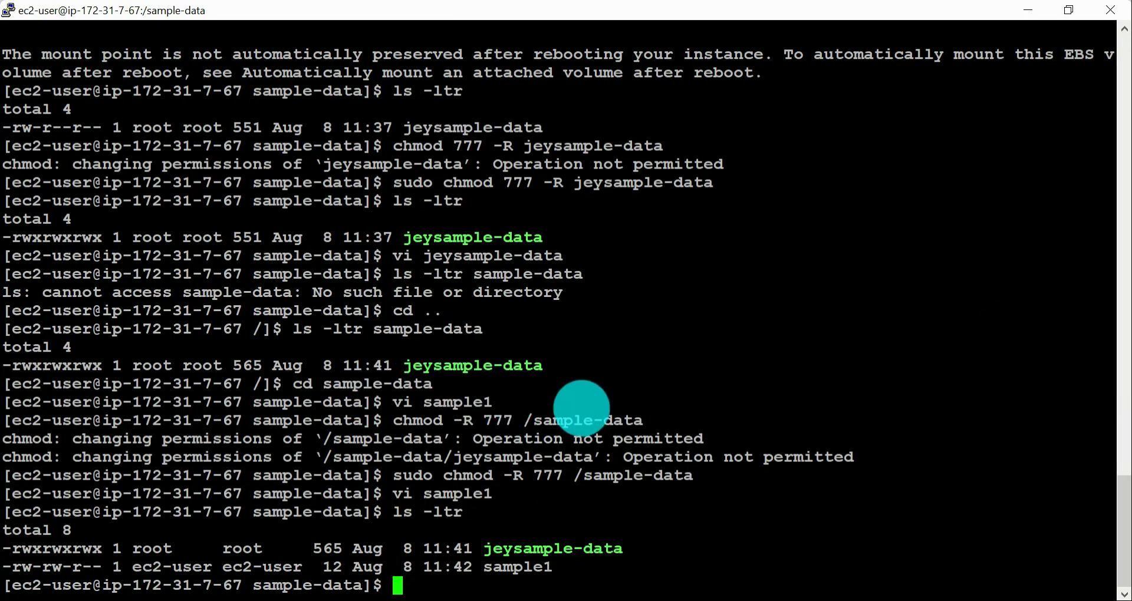
{"action": "key", "text": "alt+Tab"}
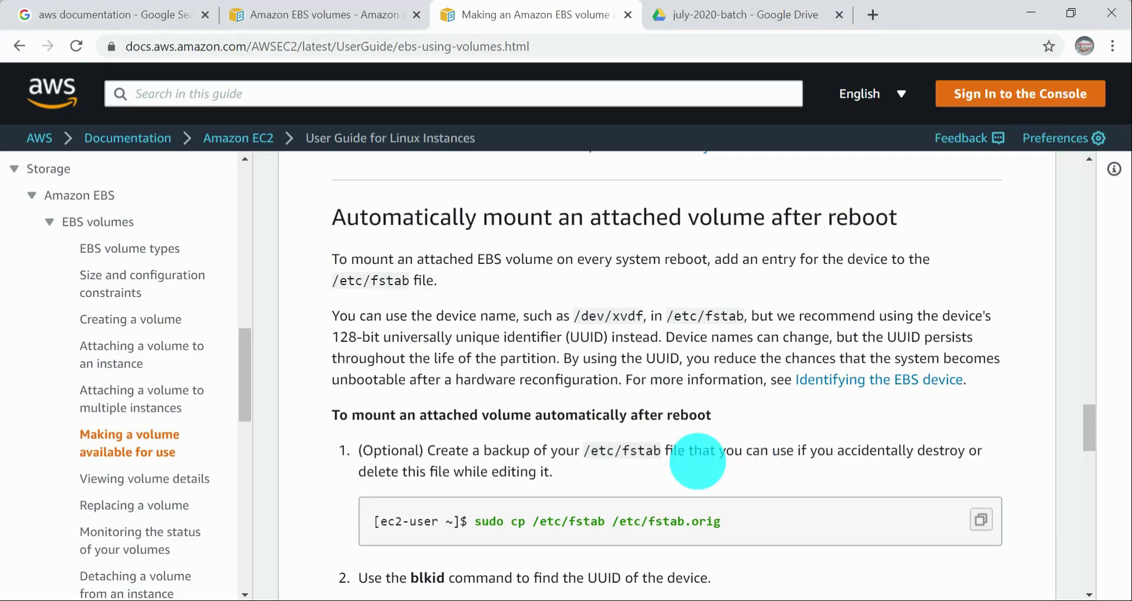
Step: Examine the guide's /etc/fstab backup command and the sample blkid output line for /dev/xvdf
{"action": "scroll", "coordinate": [542, 501], "scroll_direction": "down", "scroll_amount": 1}
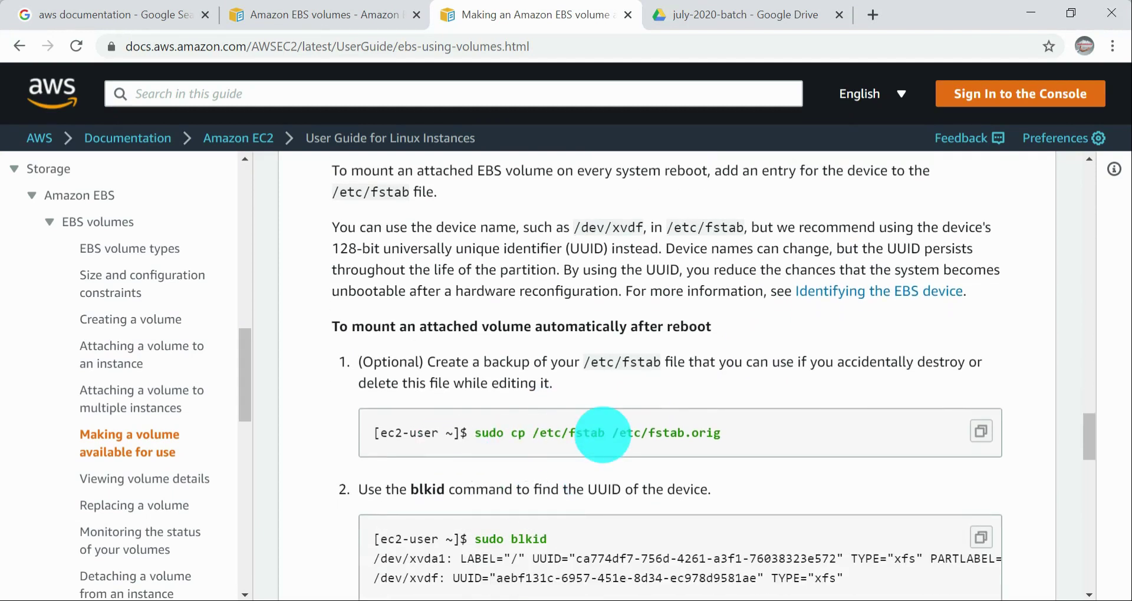
{"action": "double_click", "coordinate": [587, 433]}
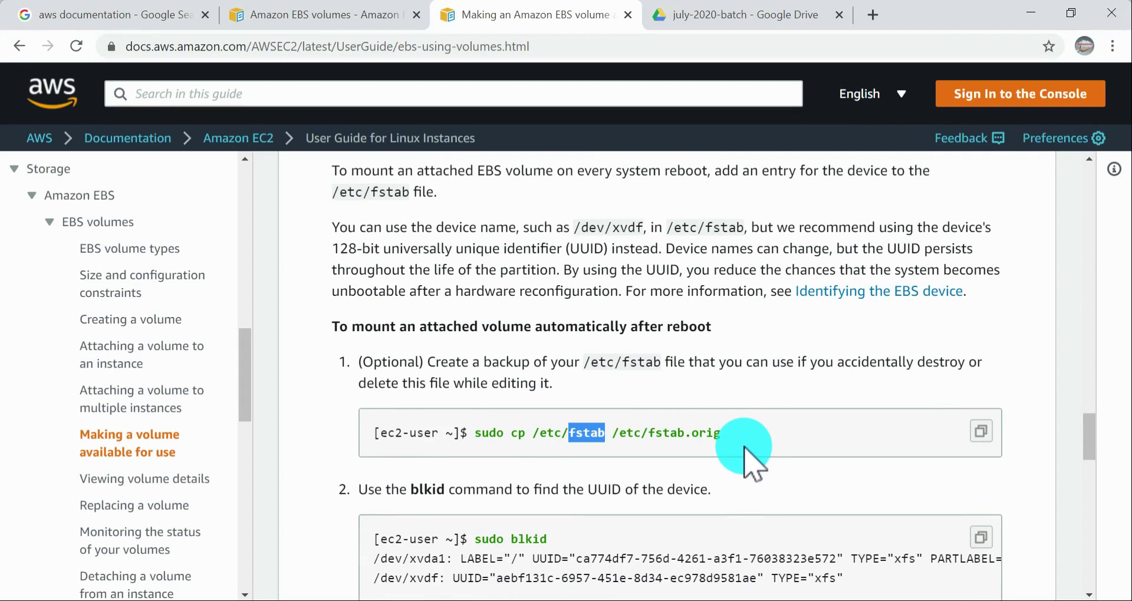
{"action": "scroll", "coordinate": [731, 448], "scroll_direction": "down", "scroll_amount": 1}
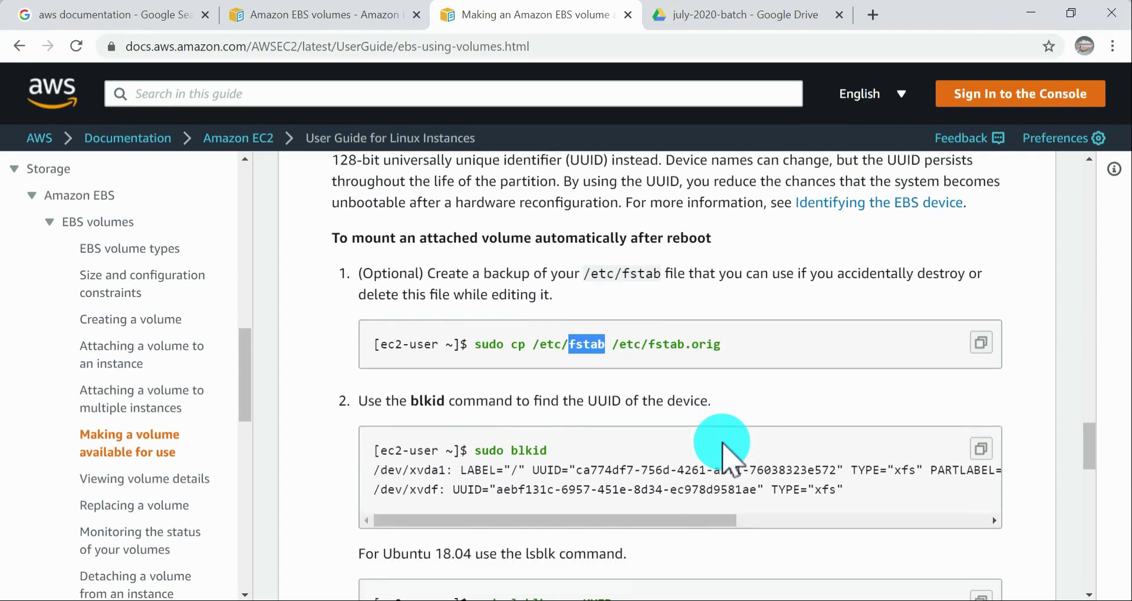
{"action": "left_click_drag", "start_coordinate": [375, 470], "coordinate": [877, 513]}
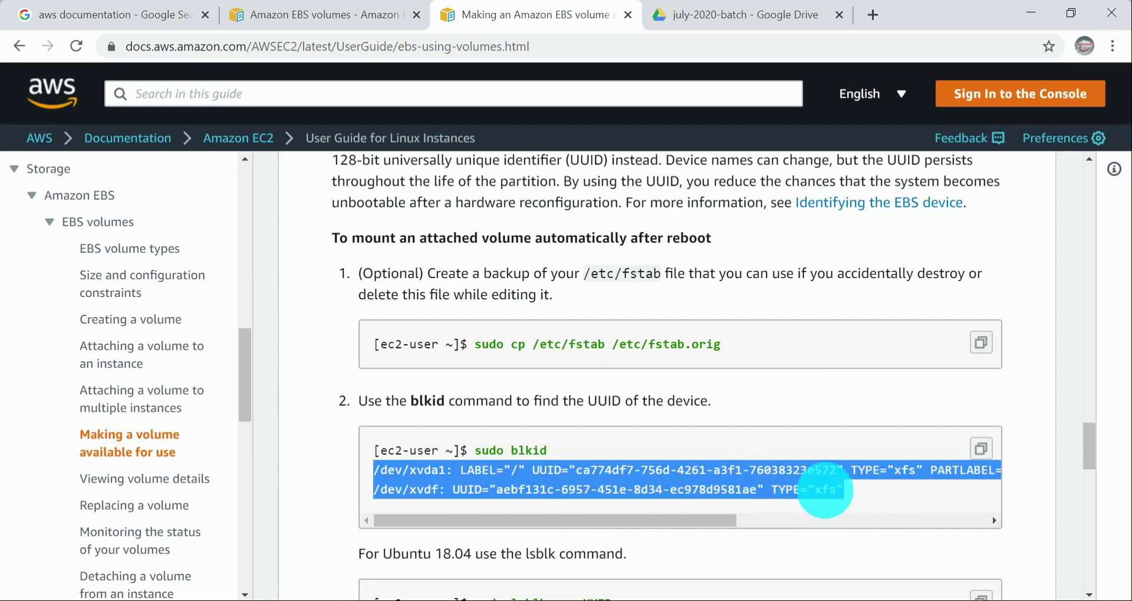
{"action": "left_click", "coordinate": [430, 487]}
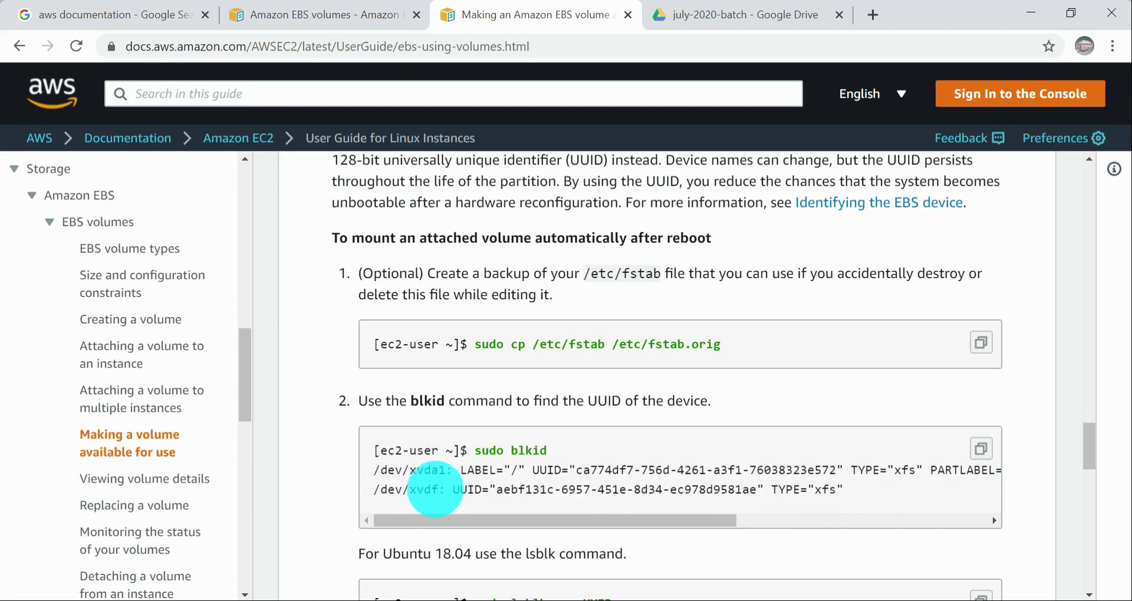
{"action": "left_click_drag", "start_coordinate": [375, 489], "coordinate": [856, 490]}
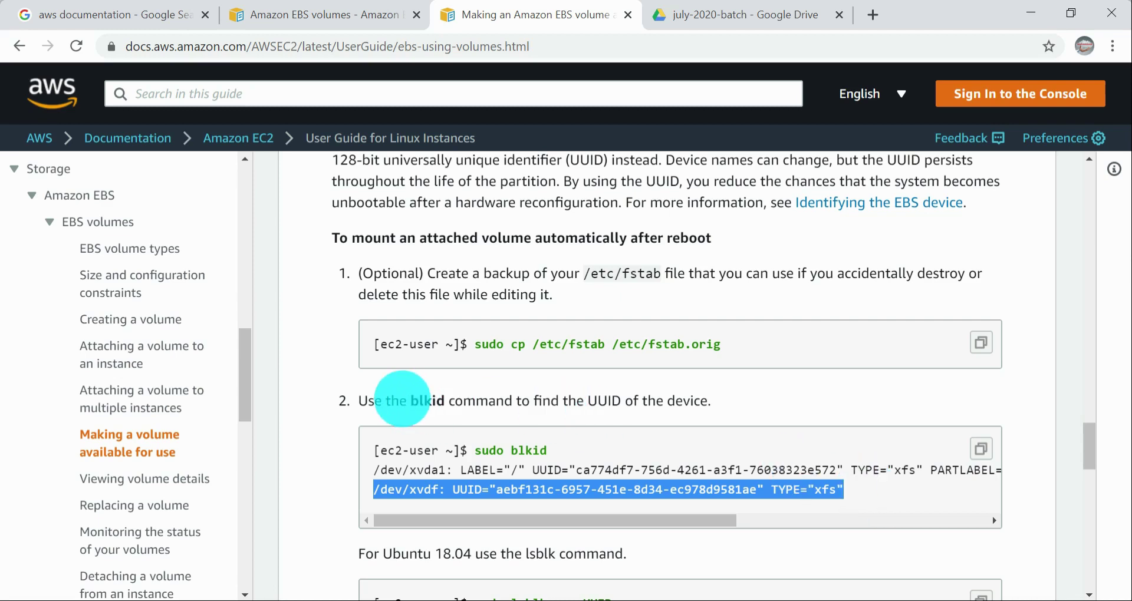
Step: Copy sudo blkid from the guide, run it in the /sample-data PuTTY session, and select the /dev/xvdf output line
{"action": "left_click_drag", "start_coordinate": [475, 450], "coordinate": [569, 454]}
{"action": "key", "text": "alt+Tab"}
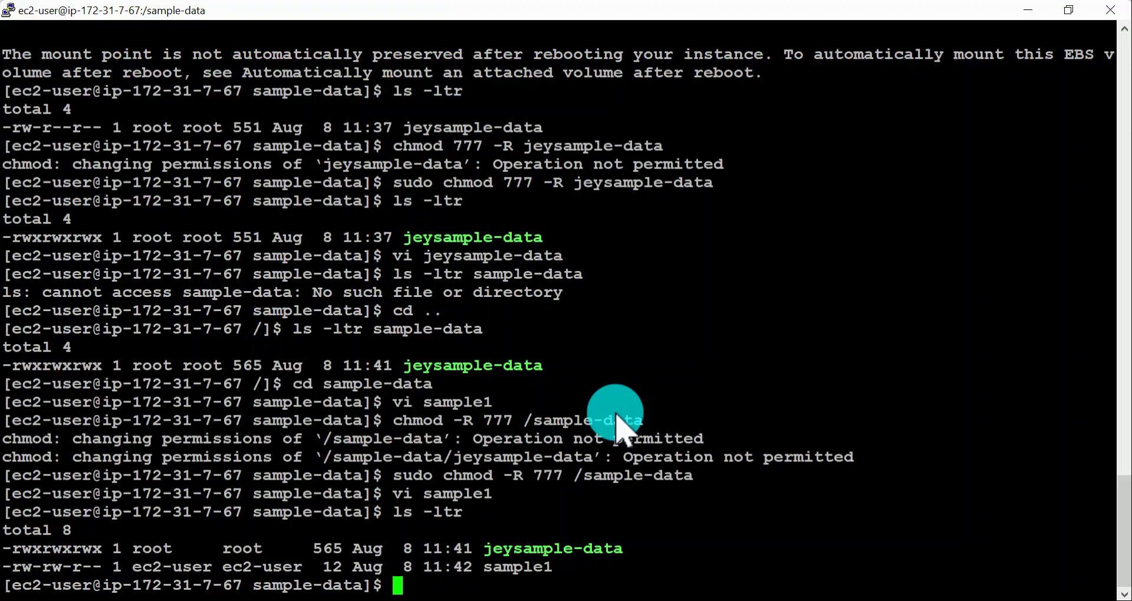
{"action": "key", "text": "Return"}
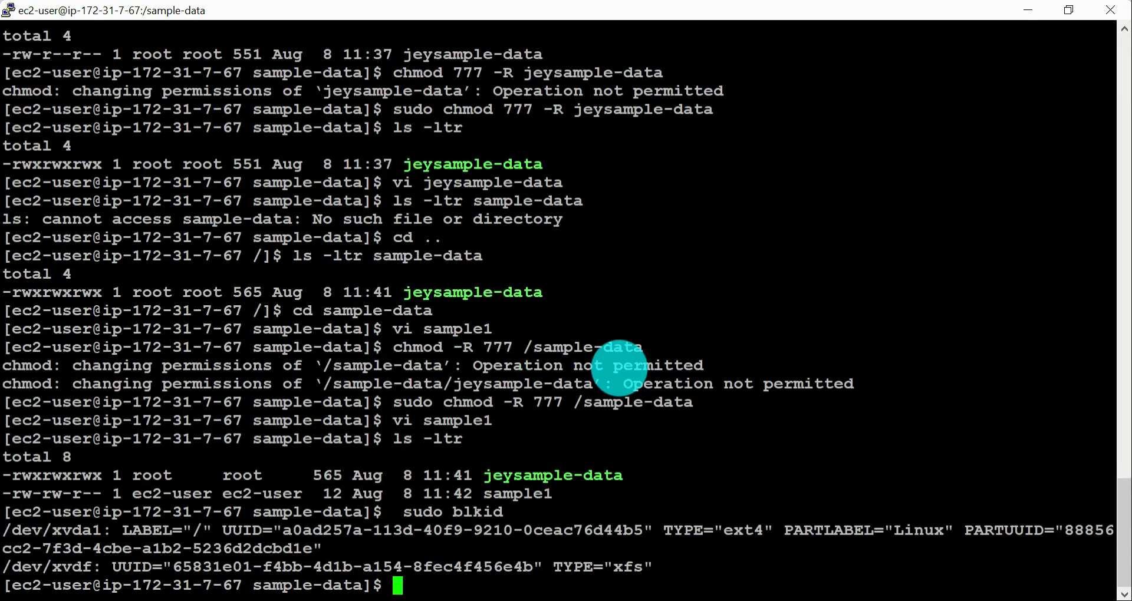
{"action": "left_click_drag", "start_coordinate": [8, 567], "coordinate": [753, 572]}
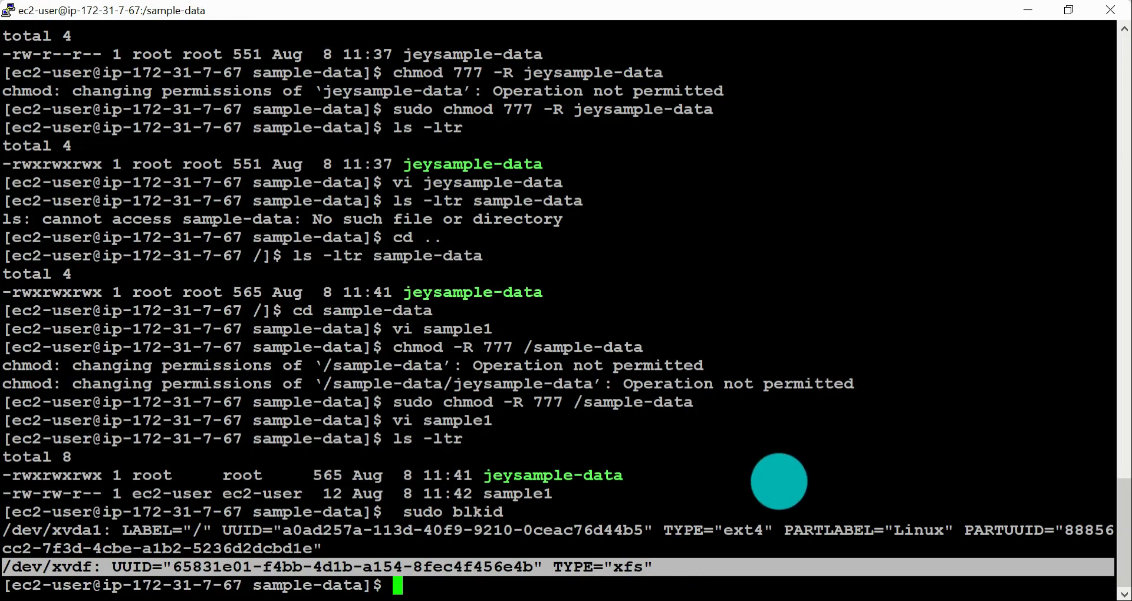
Step: Return to the guide in Chrome and examine the steps for opening /etc/fstab with vim and adding the UUID entry
{"action": "key", "text": "alt+Tab"}
{"action": "scroll", "coordinate": [778, 484], "scroll_direction": "down", "scroll_amount": 3}
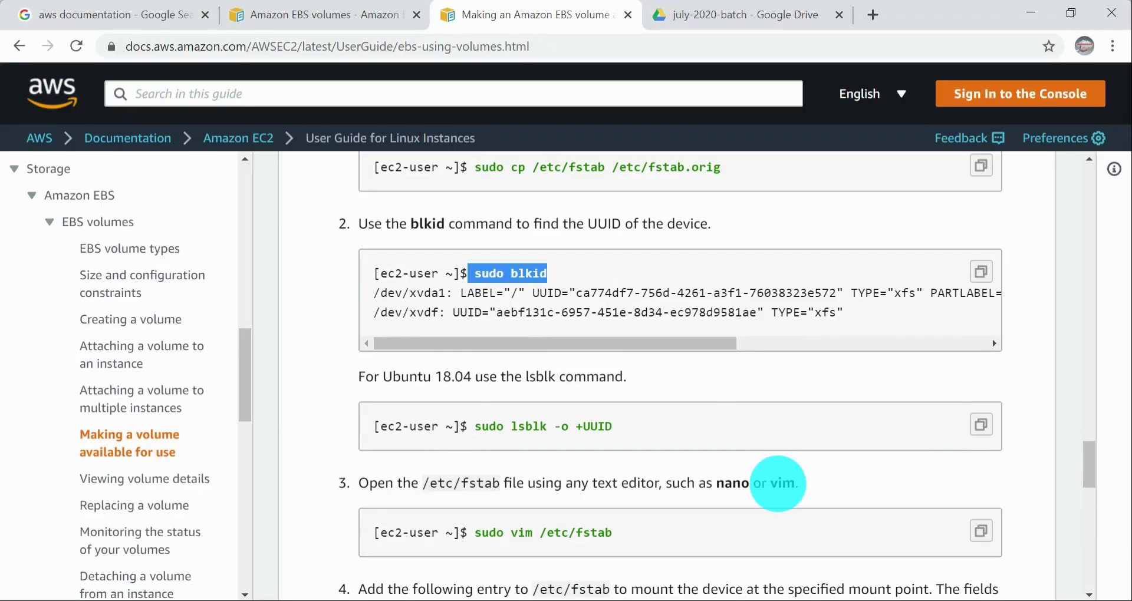
{"action": "scroll", "coordinate": [693, 479], "scroll_direction": "down", "scroll_amount": 2}
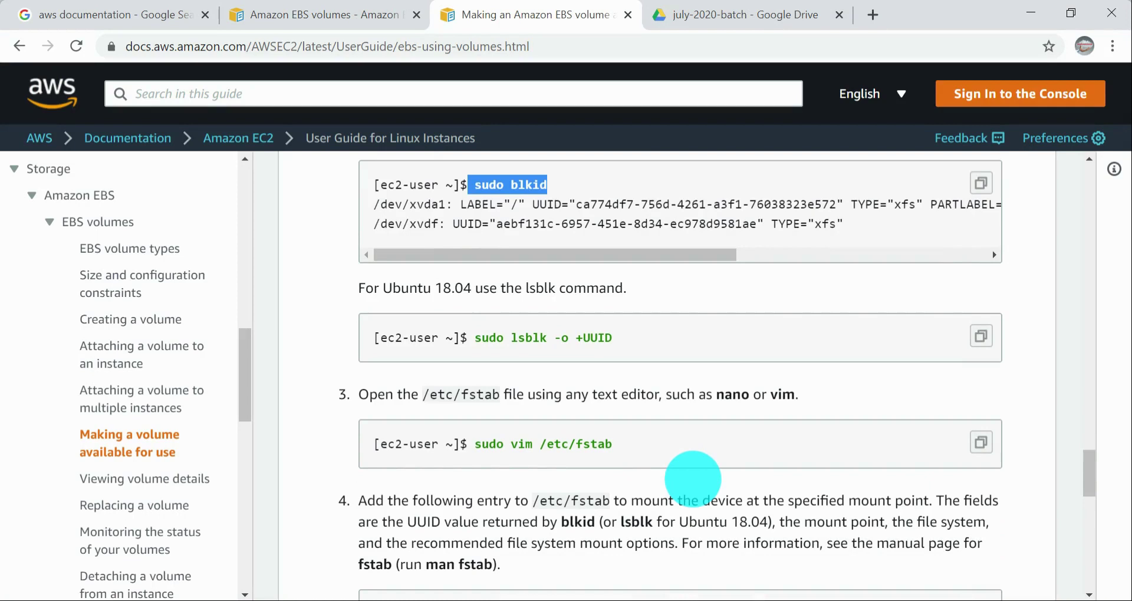
{"action": "left_click_drag", "start_coordinate": [459, 444], "coordinate": [660, 448]}
{"action": "scroll", "coordinate": [661, 449], "scroll_direction": "down", "scroll_amount": 3}
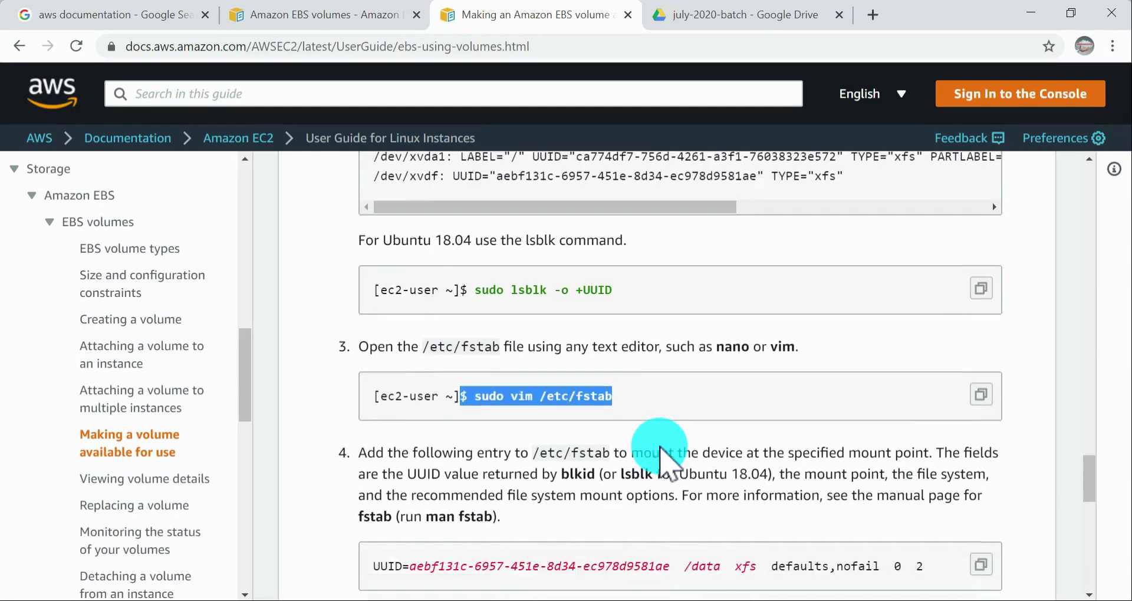
{"action": "left_click_drag", "start_coordinate": [372, 437], "coordinate": [937, 442]}
{"action": "scroll", "coordinate": [771, 392], "scroll_direction": "up", "scroll_amount": 5}
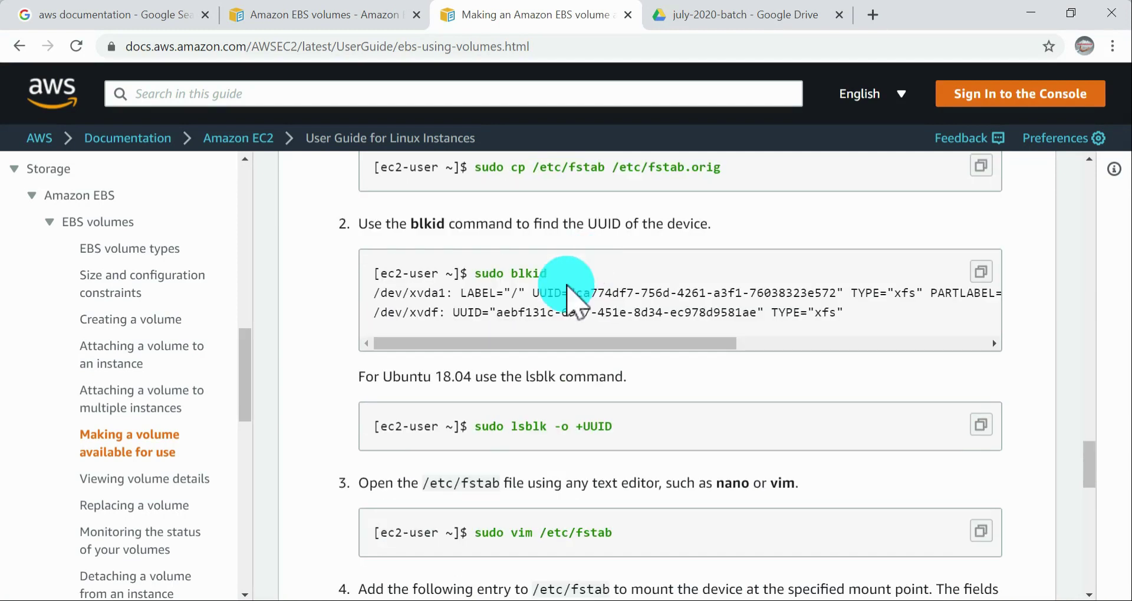
{"action": "scroll", "coordinate": [552, 330], "scroll_direction": "down", "scroll_amount": 5}
{"action": "scroll", "coordinate": [607, 384], "scroll_direction": "up", "scroll_amount": 5}
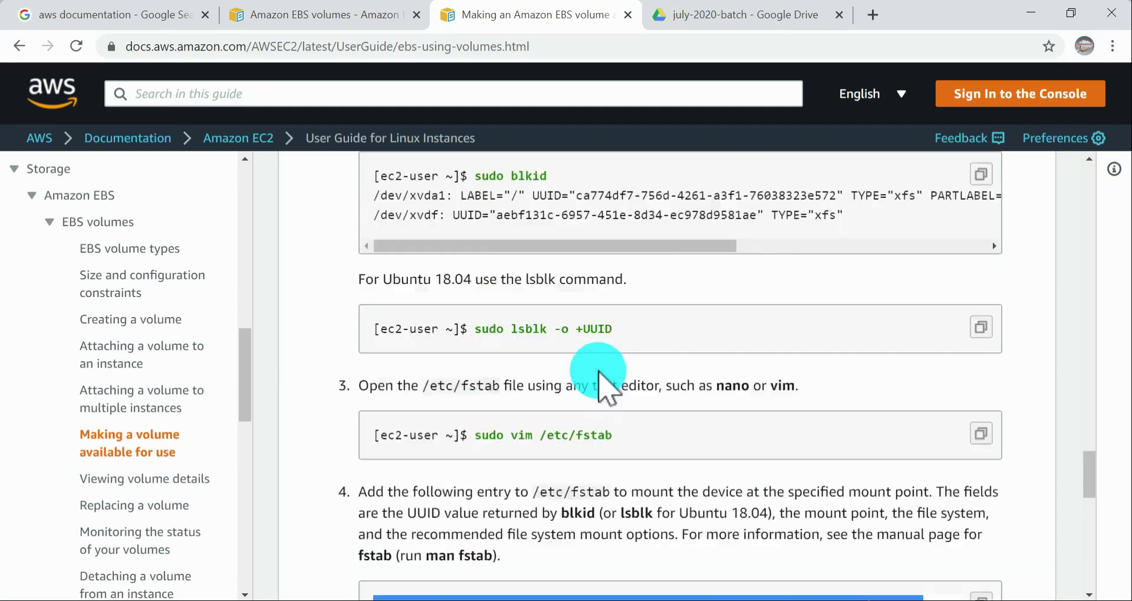
Step: Compare the guide's blkid output with the fields of the sample fstab entry: UUID, /data mount point and xfs file system
{"action": "left_click_drag", "start_coordinate": [479, 270], "coordinate": [644, 283]}
{"action": "left_click_drag", "start_coordinate": [533, 293], "coordinate": [858, 295]}
{"action": "left_click", "coordinate": [654, 437]}
{"action": "scroll", "coordinate": [626, 449], "scroll_direction": "down", "scroll_amount": 8}
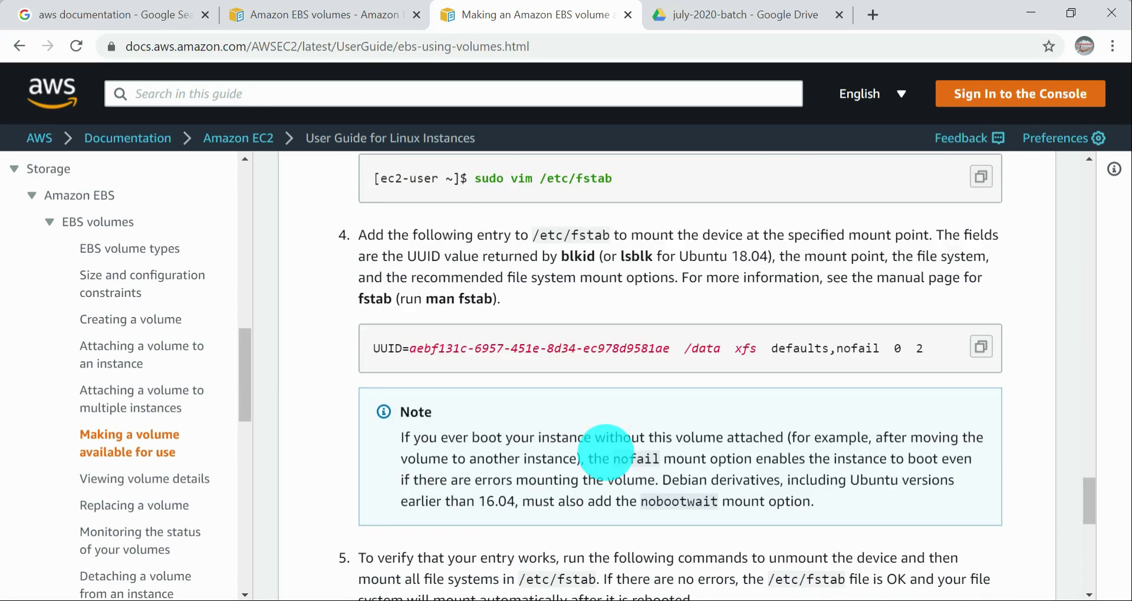
{"action": "scroll", "coordinate": [606, 452], "scroll_direction": "up", "scroll_amount": 3}
{"action": "left_click_drag", "start_coordinate": [354, 439], "coordinate": [727, 438]}
{"action": "left_click", "coordinate": [688, 437]}
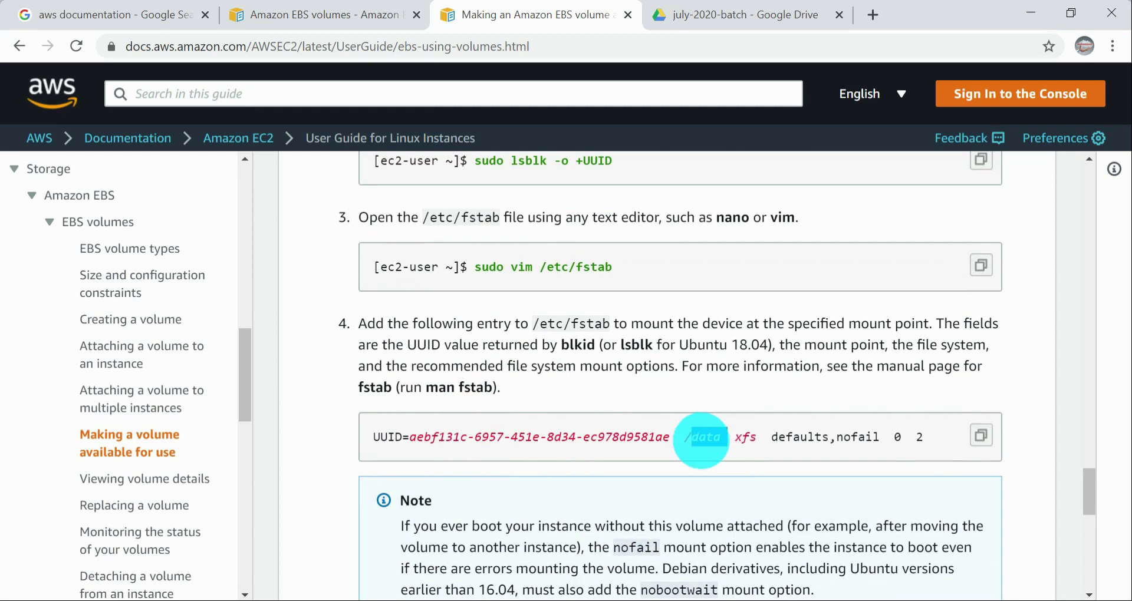
{"action": "left_click_drag", "start_coordinate": [736, 437], "coordinate": [759, 445]}
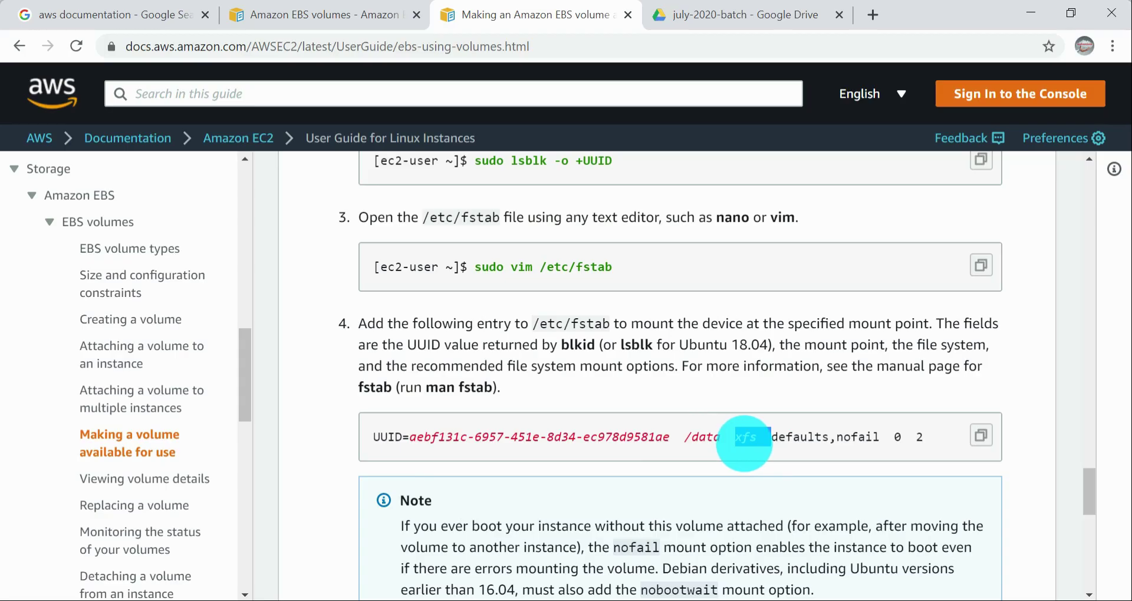
Step: Switch back to the /sample-data PuTTY session and review the earlier mount commands and df -h output
{"action": "key", "text": "alt+Tab"}
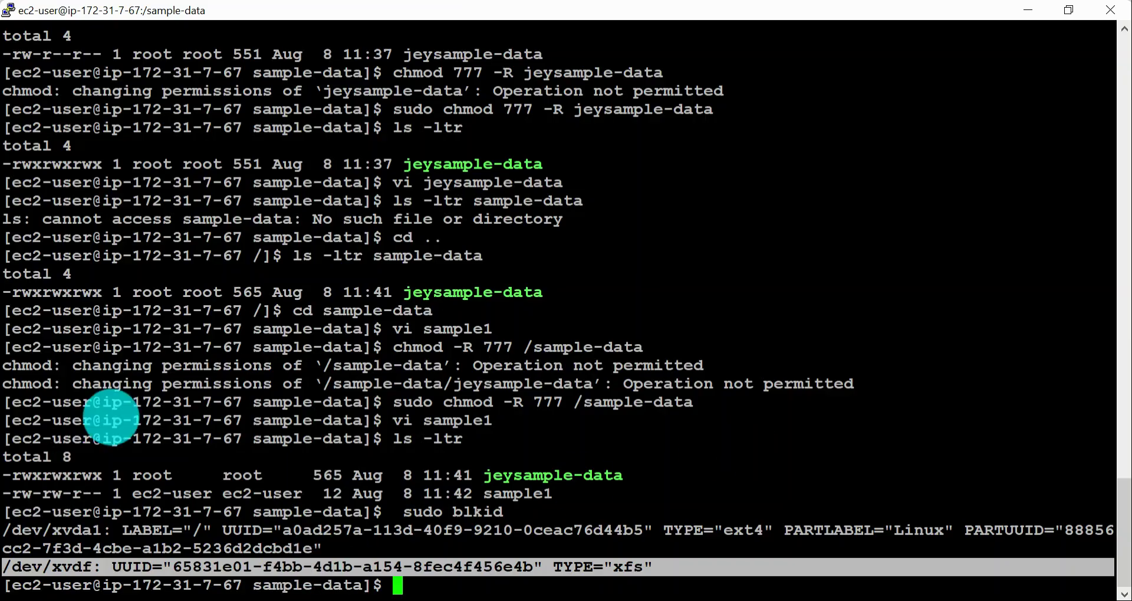
{"action": "scroll", "coordinate": [109, 419], "scroll_direction": "up", "scroll_amount": 10}
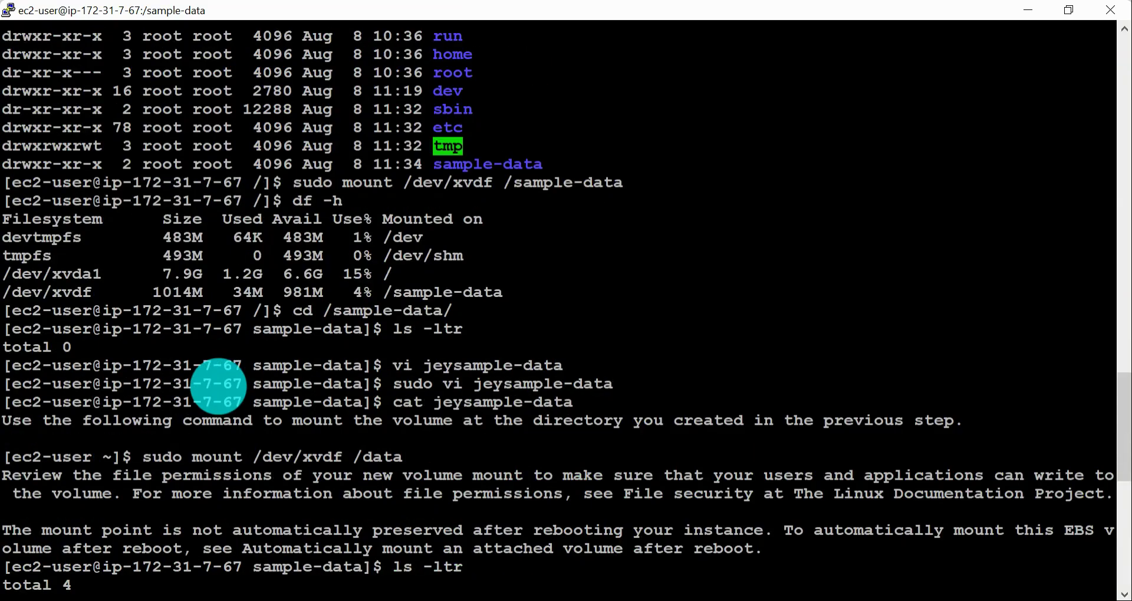
{"action": "scroll", "coordinate": [312, 354], "scroll_direction": "down", "scroll_amount": 5}
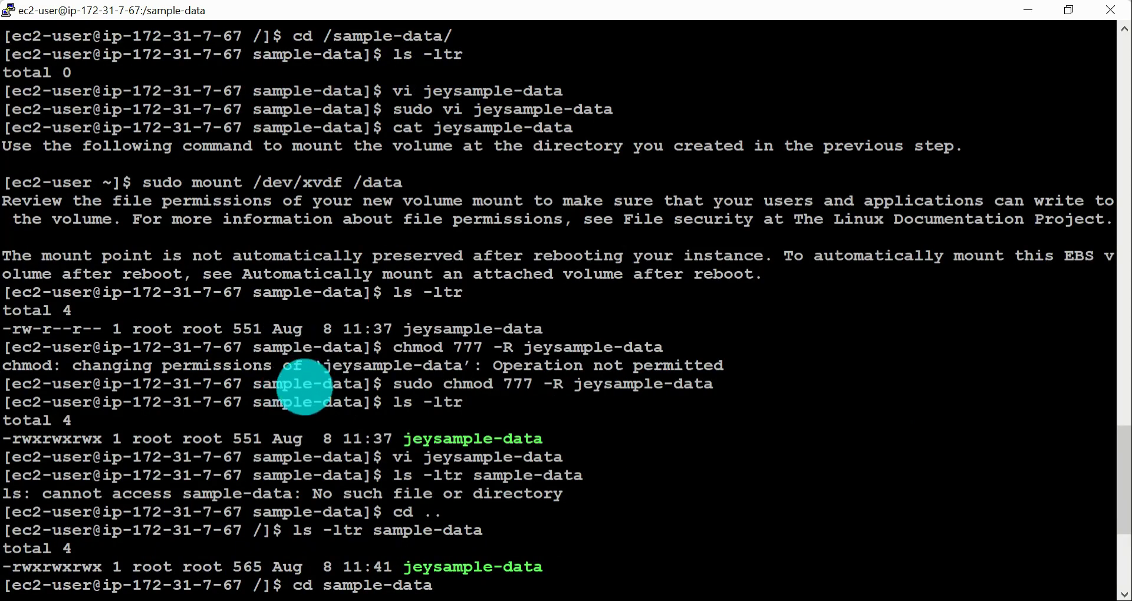
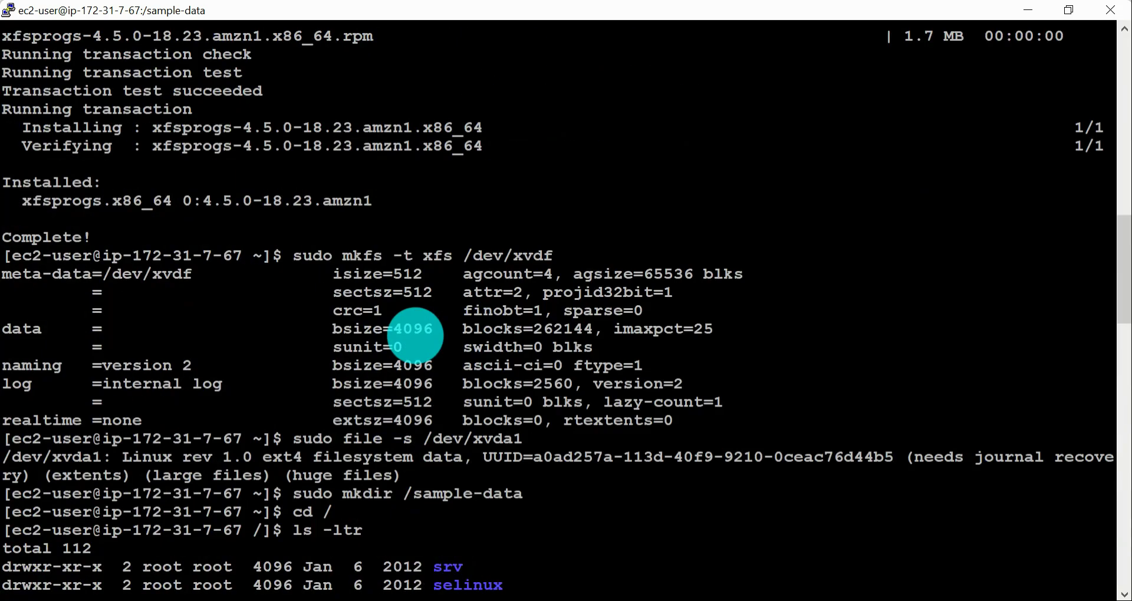
Step: Review the earlier volume setup output in the terminal history and highlight the file system type of /dev/xvda1
{"action": "scroll", "coordinate": [416, 335], "scroll_direction": "up", "scroll_amount": 5}
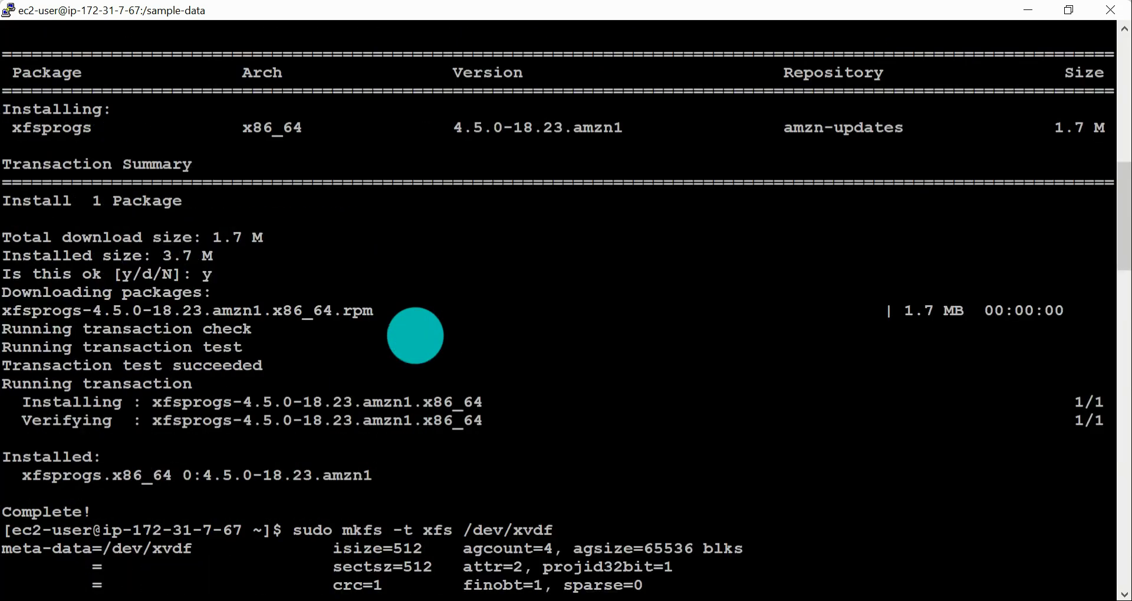
{"action": "scroll", "coordinate": [415, 336], "scroll_direction": "down", "scroll_amount": 5}
{"action": "scroll", "coordinate": [415, 335], "scroll_direction": "up", "scroll_amount": 17}
{"action": "scroll", "coordinate": [415, 335], "scroll_direction": "down", "scroll_amount": 5}
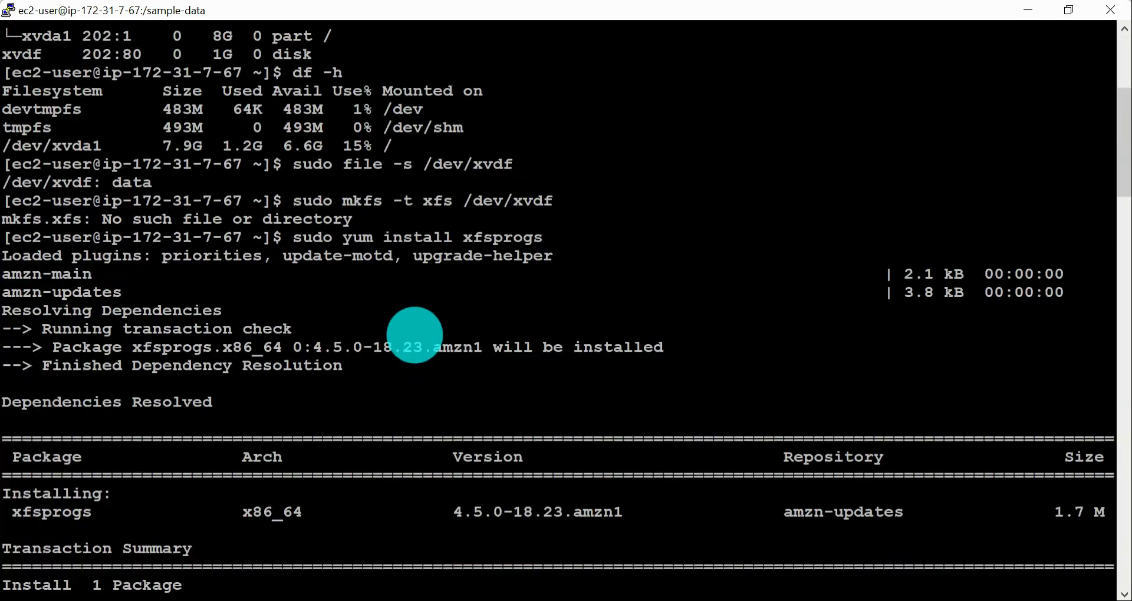
{"action": "scroll", "coordinate": [395, 354], "scroll_direction": "up", "scroll_amount": 5}
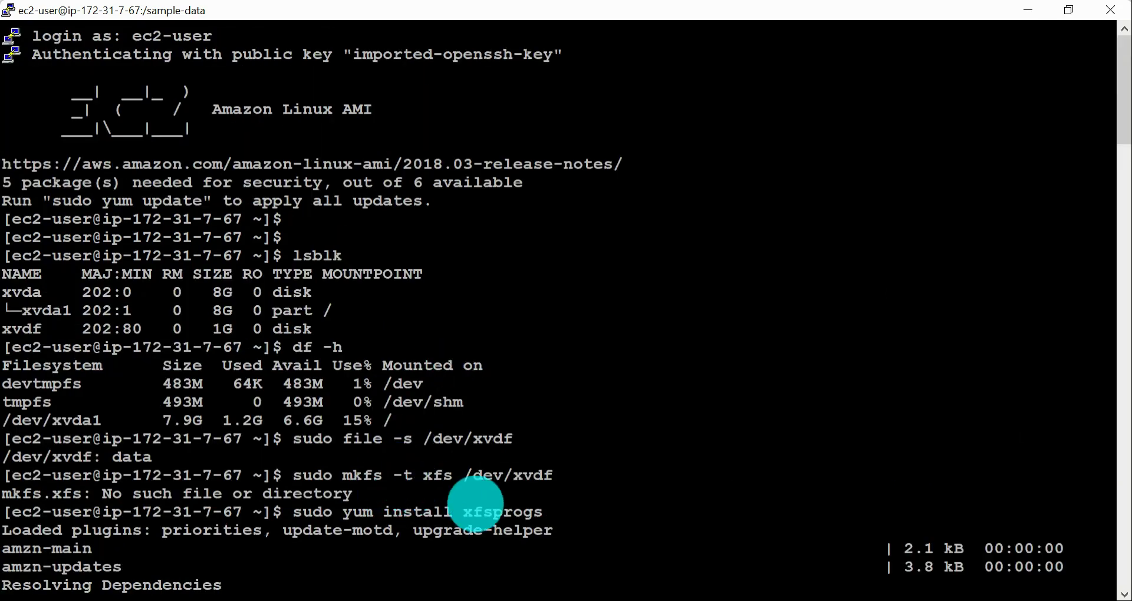
{"action": "scroll", "coordinate": [482, 505], "scroll_direction": "down", "scroll_amount": 5}
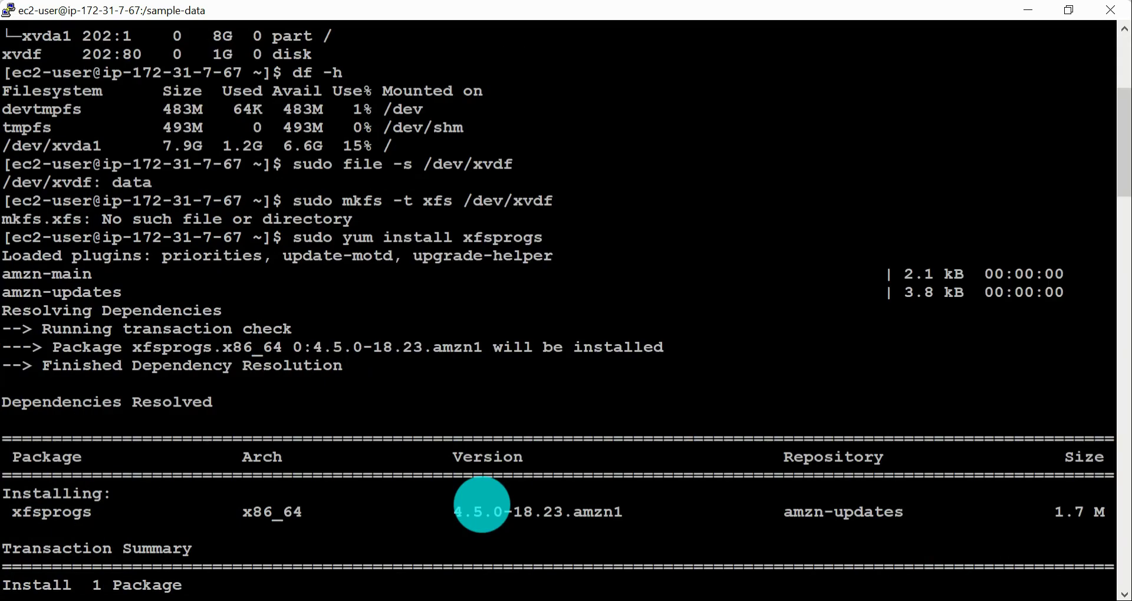
{"action": "scroll", "coordinate": [482, 505], "scroll_direction": "down", "scroll_amount": 15}
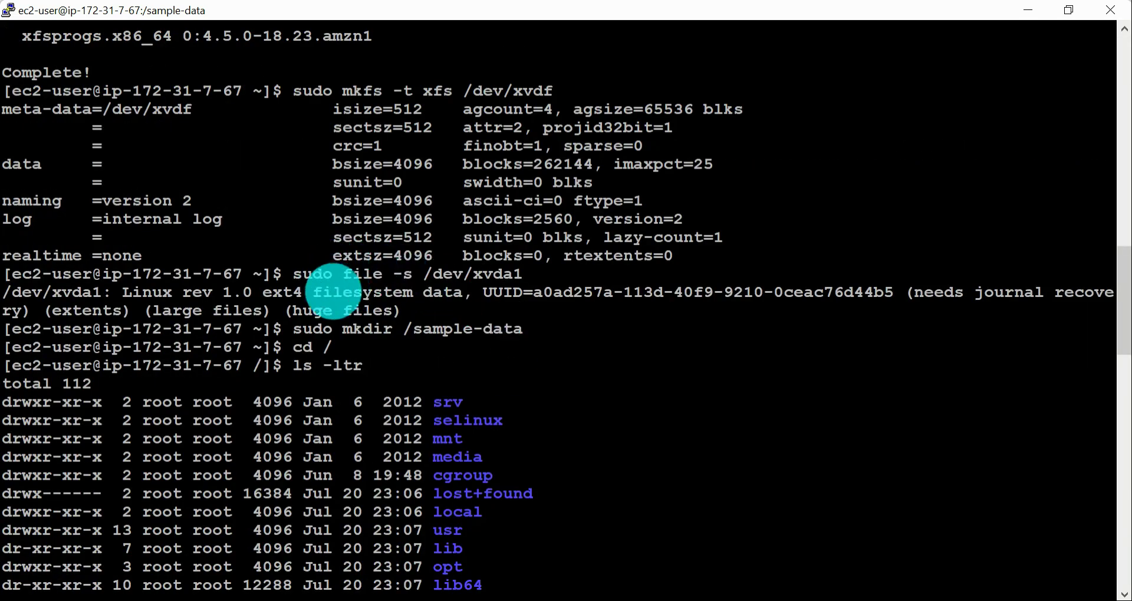
{"action": "left_click_drag", "start_coordinate": [260, 286], "coordinate": [300, 295]}
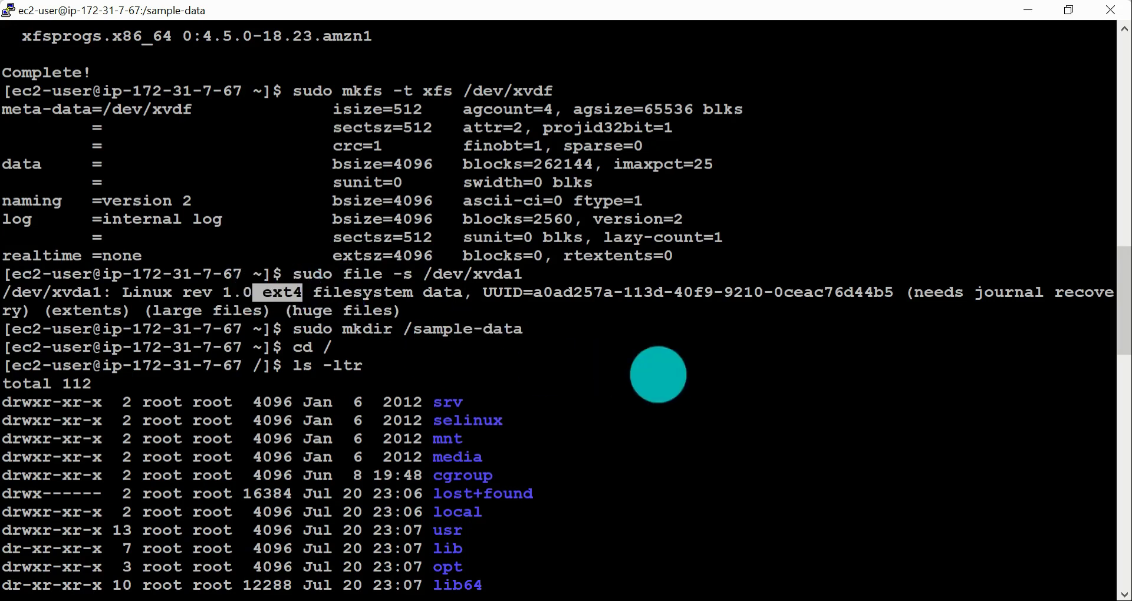
Step: Switch to the AWS EBS documentation in the browser and read the /etc/fstab entry, the nofail note and the verification instructions
{"action": "key", "text": "alt+Tab"}
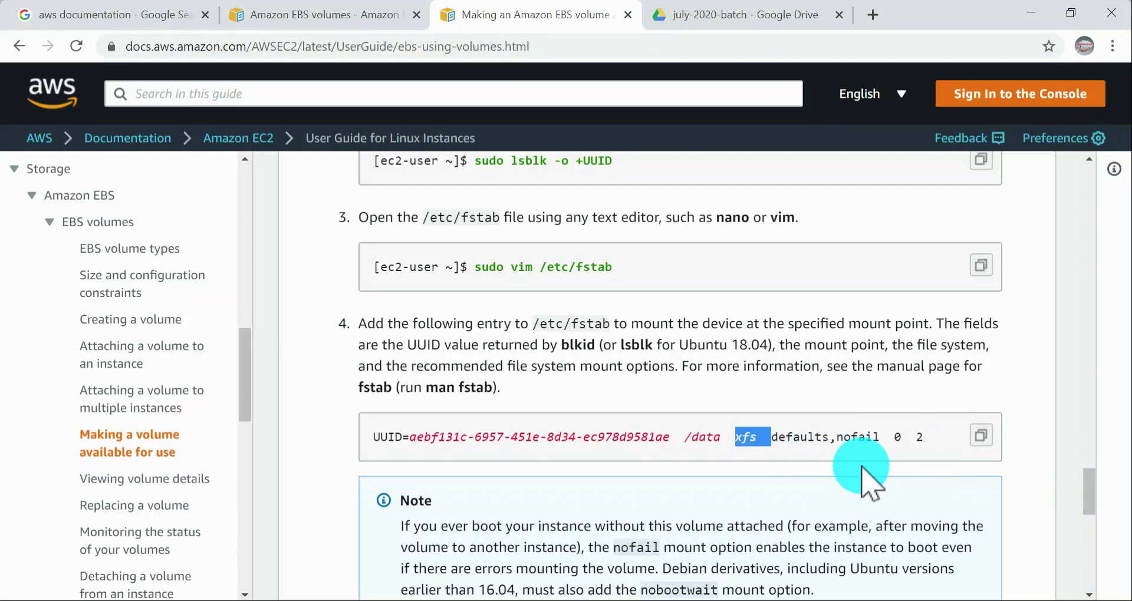
{"action": "scroll", "coordinate": [859, 464], "scroll_direction": "down", "scroll_amount": 2}
{"action": "scroll", "coordinate": [814, 374], "scroll_direction": "up", "scroll_amount": 1}
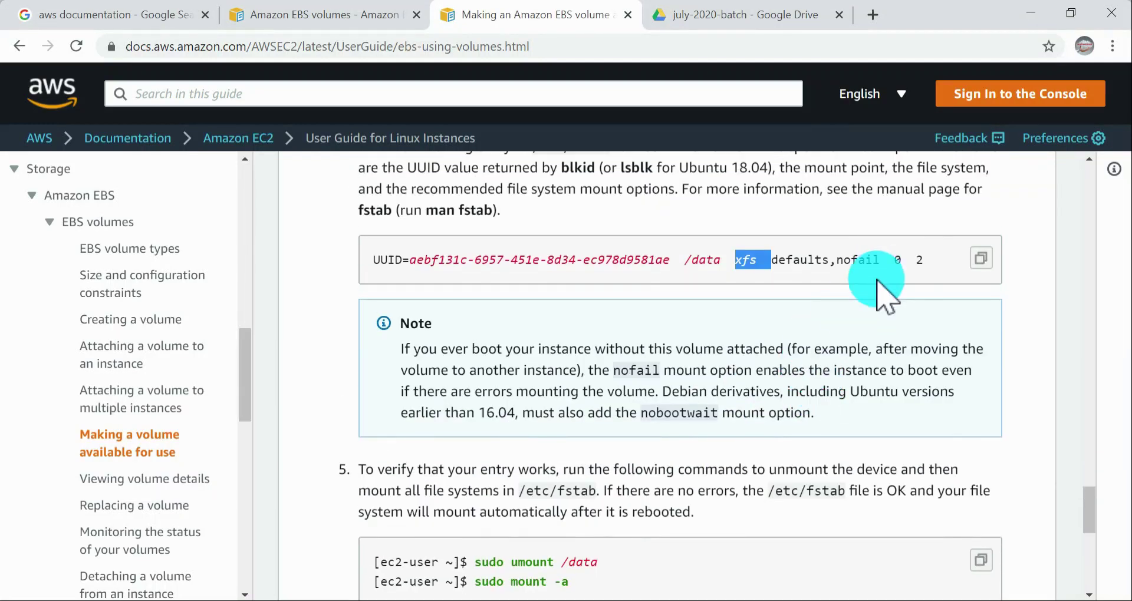
{"action": "mouse_move", "coordinate": [951, 260]}
{"action": "left_mouse_down"}
{"action": "mouse_move", "coordinate": [383, 251]}
{"action": "mouse_move", "coordinate": [941, 267]}
{"action": "left_mouse_up"}
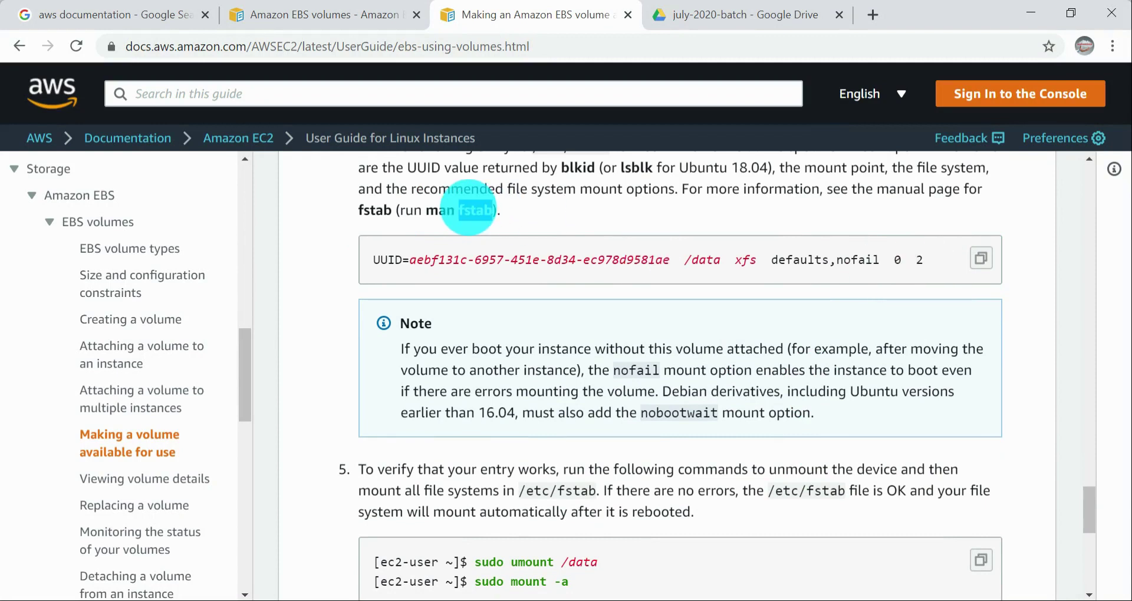
{"action": "left_click_drag", "start_coordinate": [388, 260], "coordinate": [903, 286]}
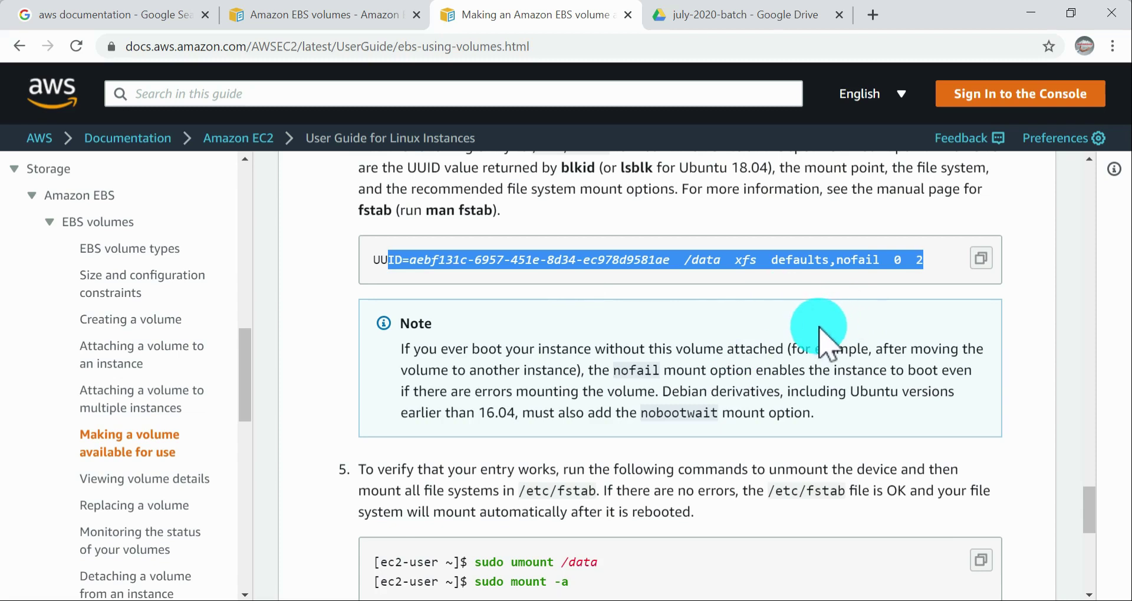
{"action": "scroll", "coordinate": [819, 328], "scroll_direction": "down", "scroll_amount": 1}
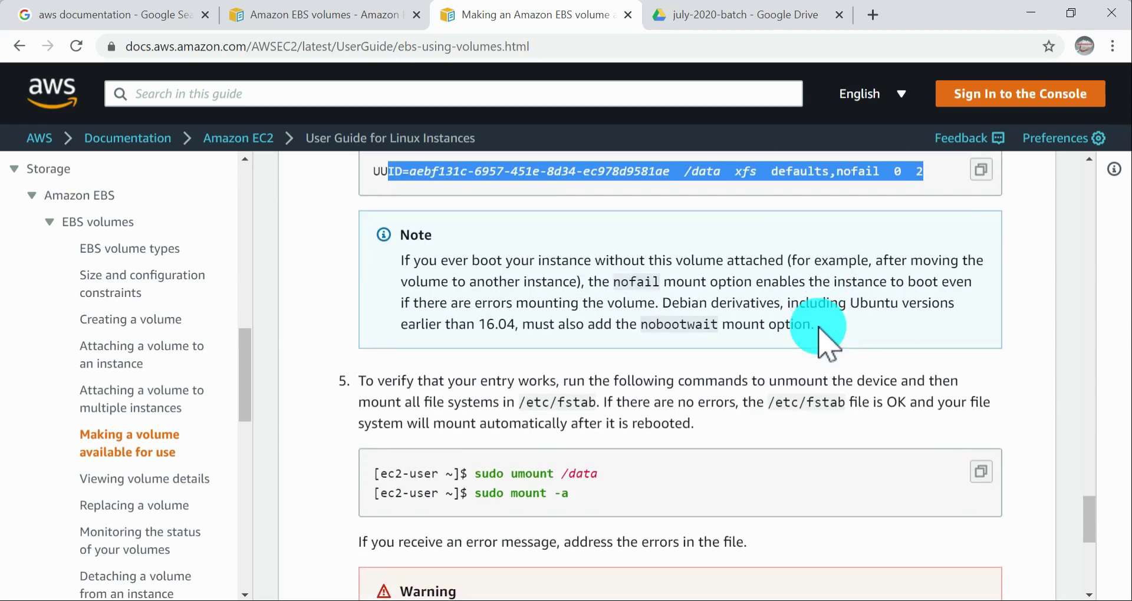
{"action": "left_click_drag", "start_coordinate": [612, 282], "coordinate": [710, 283]}
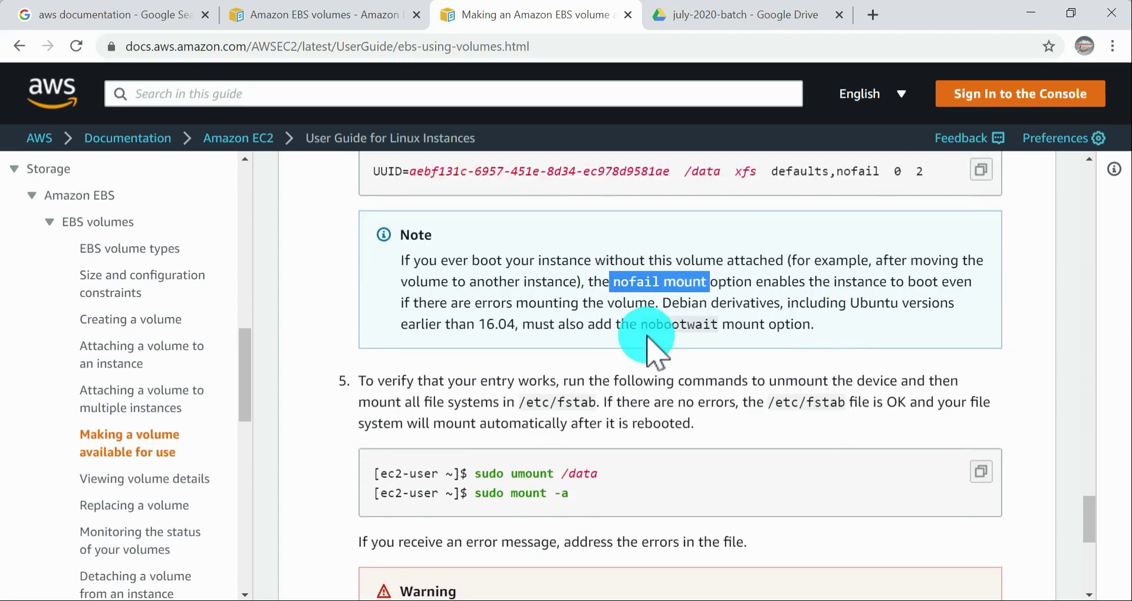
{"action": "left_click_drag", "start_coordinate": [643, 325], "coordinate": [401, 260]}
{"action": "left_click", "coordinate": [831, 318]}
{"action": "scroll", "coordinate": [726, 306], "scroll_direction": "down", "scroll_amount": 1}
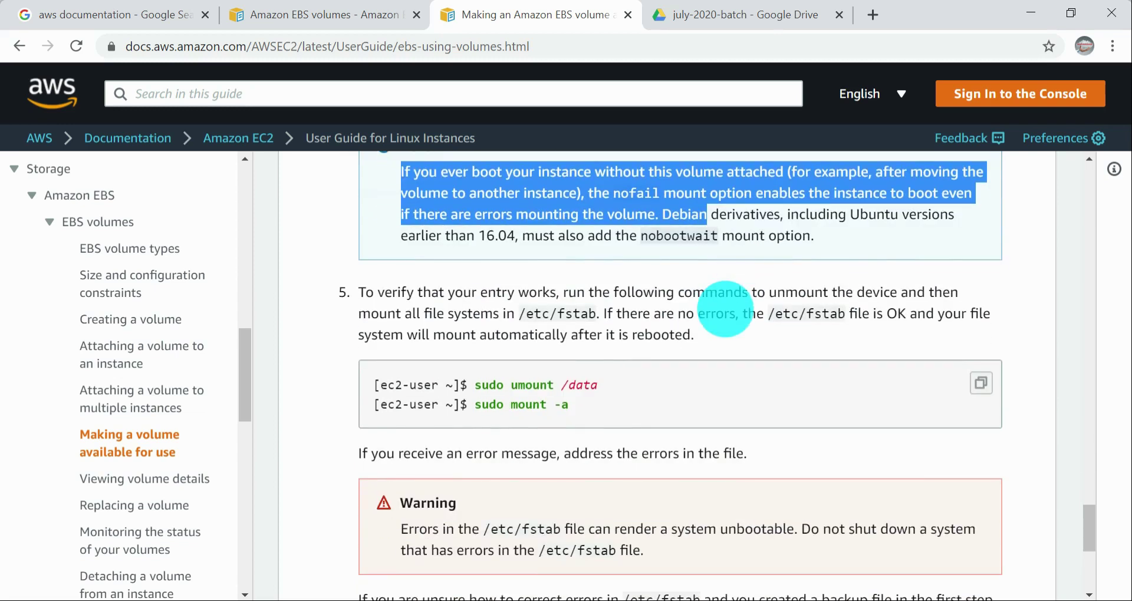
{"action": "scroll", "coordinate": [644, 354], "scroll_direction": "down", "scroll_amount": 1}
Step: Copy "sudo umount" from the documentation and try to unmount /sample-data with it in the PuTTY session
{"action": "left_click_drag", "start_coordinate": [475, 296], "coordinate": [554, 296]}
{"action": "key", "text": "super+c"}
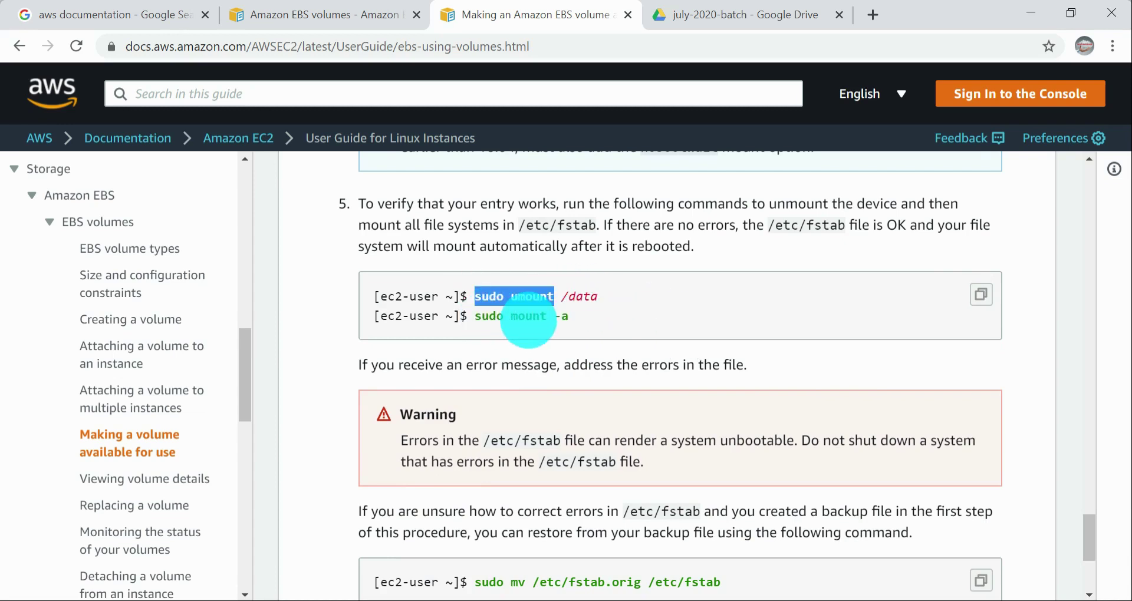
{"action": "key", "text": "alt+Tab"}
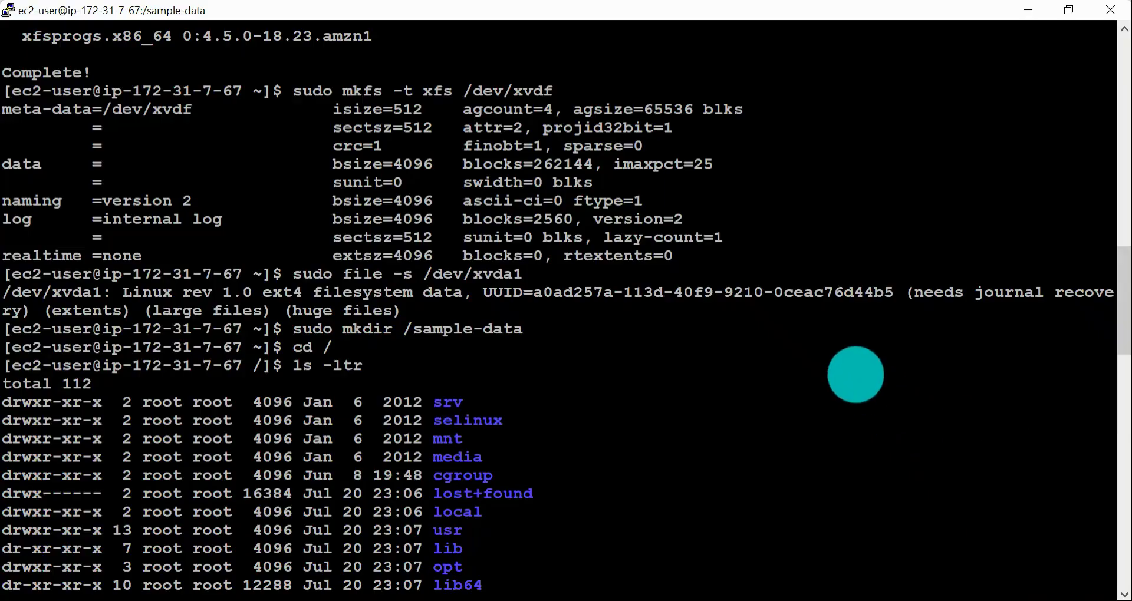
{"action": "scroll", "coordinate": [846, 377], "scroll_direction": "down", "scroll_amount": 15}
{"action": "right_click", "coordinate": [570, 502]}
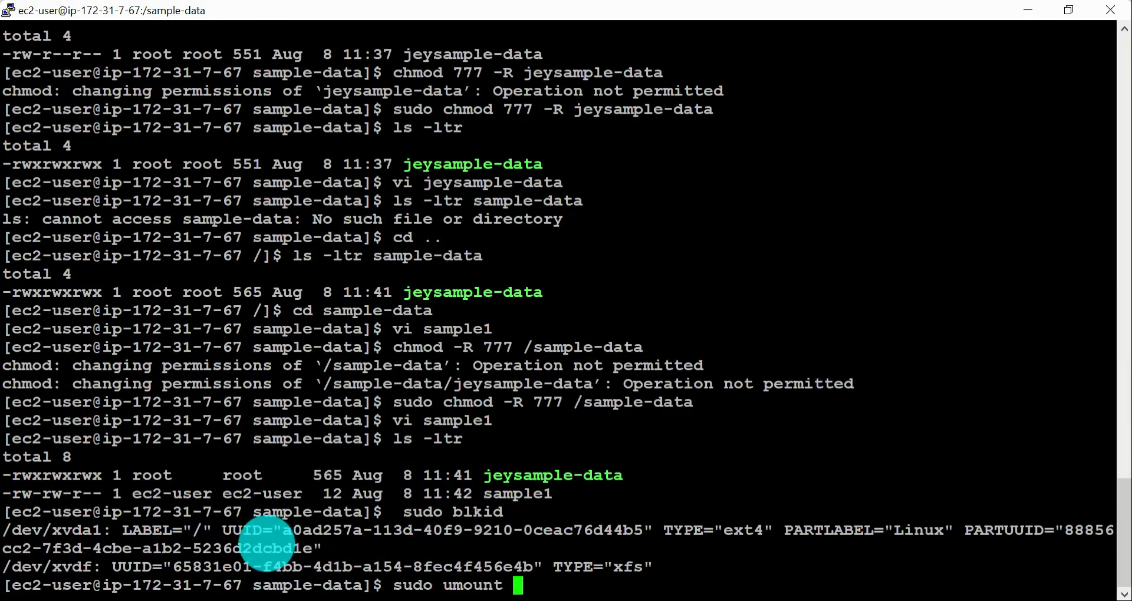
{"action": "double_click", "coordinate": [330, 440]}
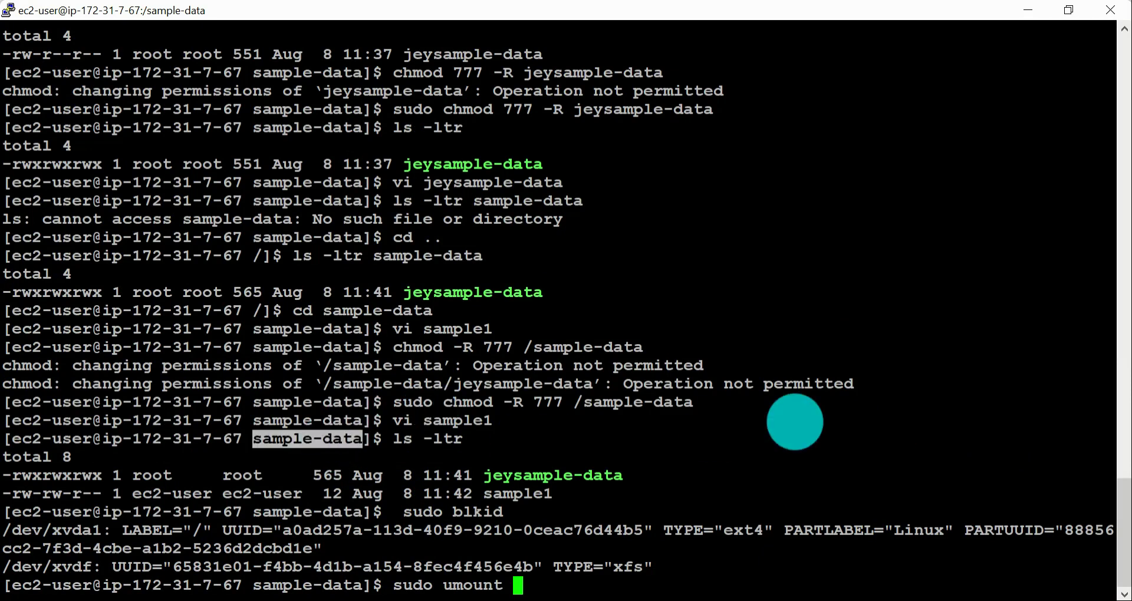
{"action": "type", "text": "/sample-data"}
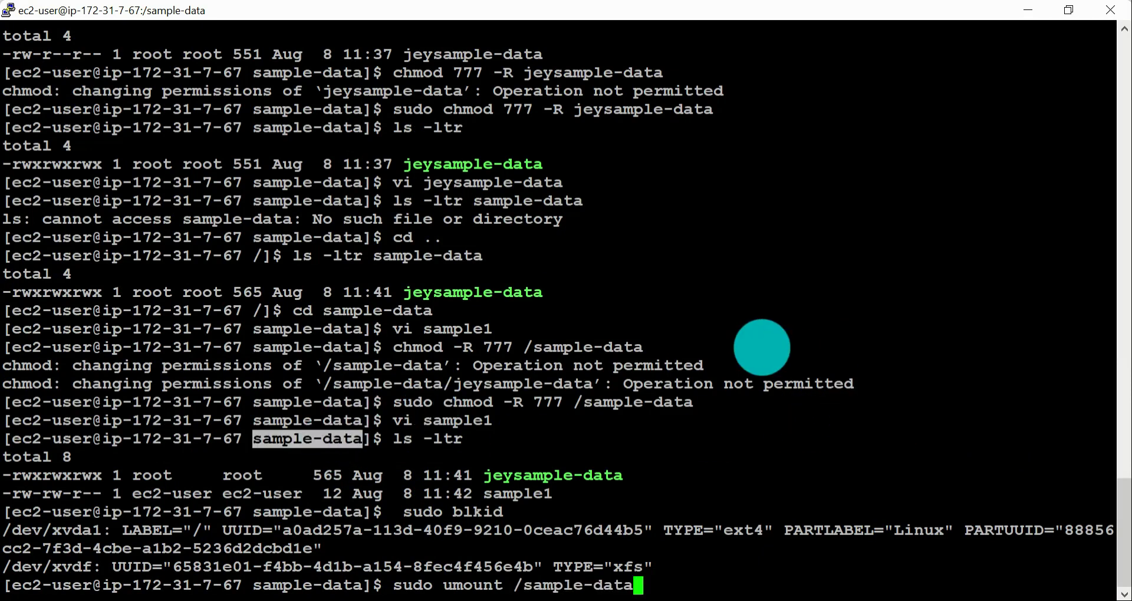
{"action": "key", "text": "Return"}
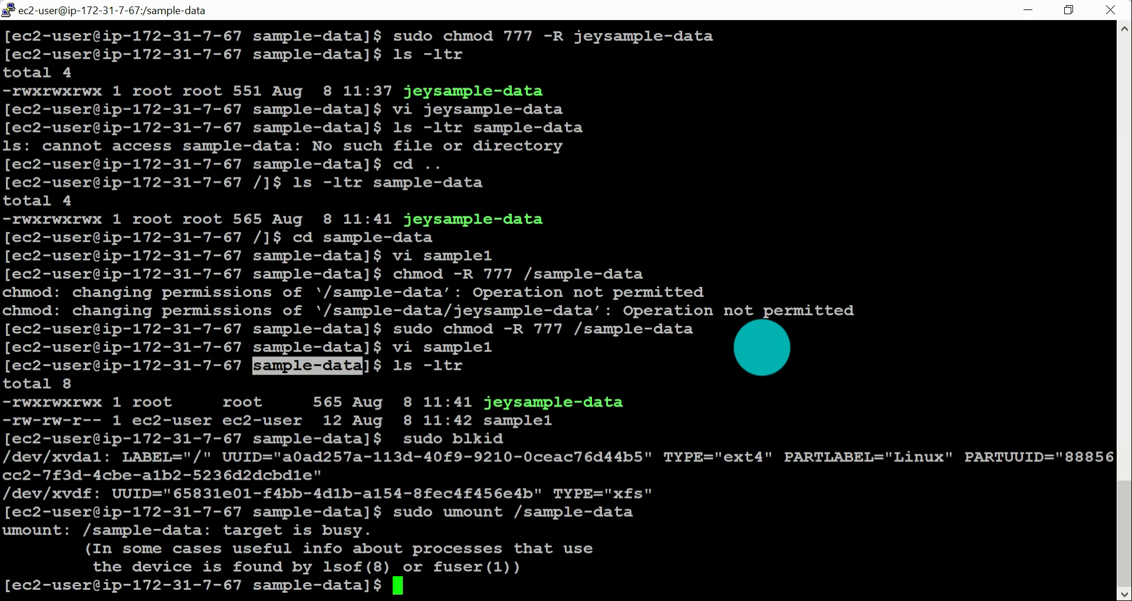
Step: Change to the home directory with cd and run "sudo umount /sample-data" again
{"action": "type", "text": "cd"}
{"action": "key", "text": "Return"}
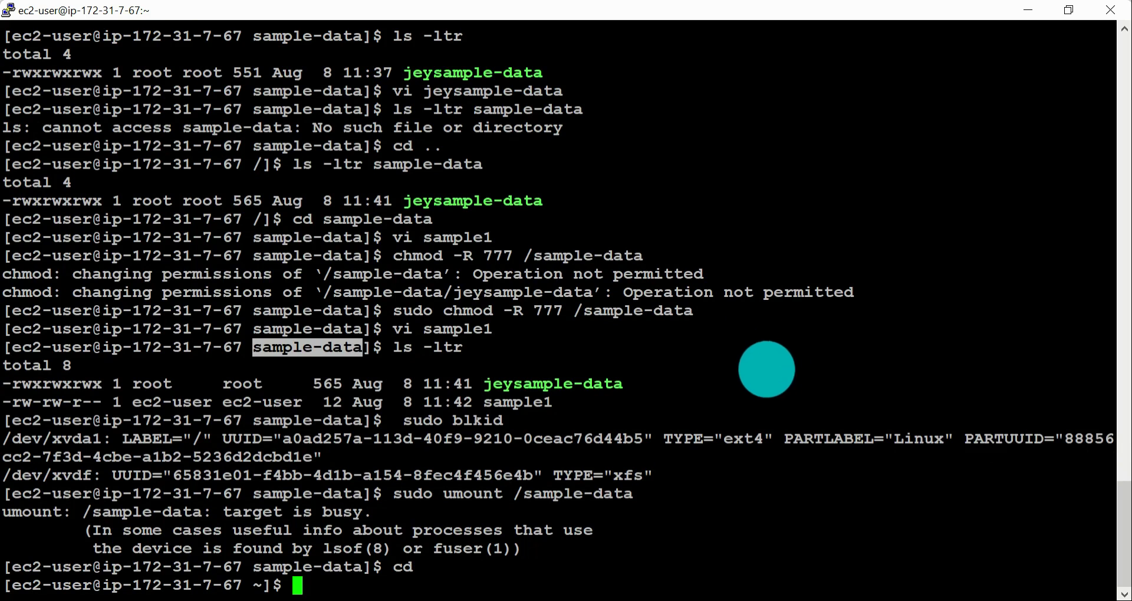
{"action": "key", "text": "Up"}
{"action": "key", "text": "Up"}
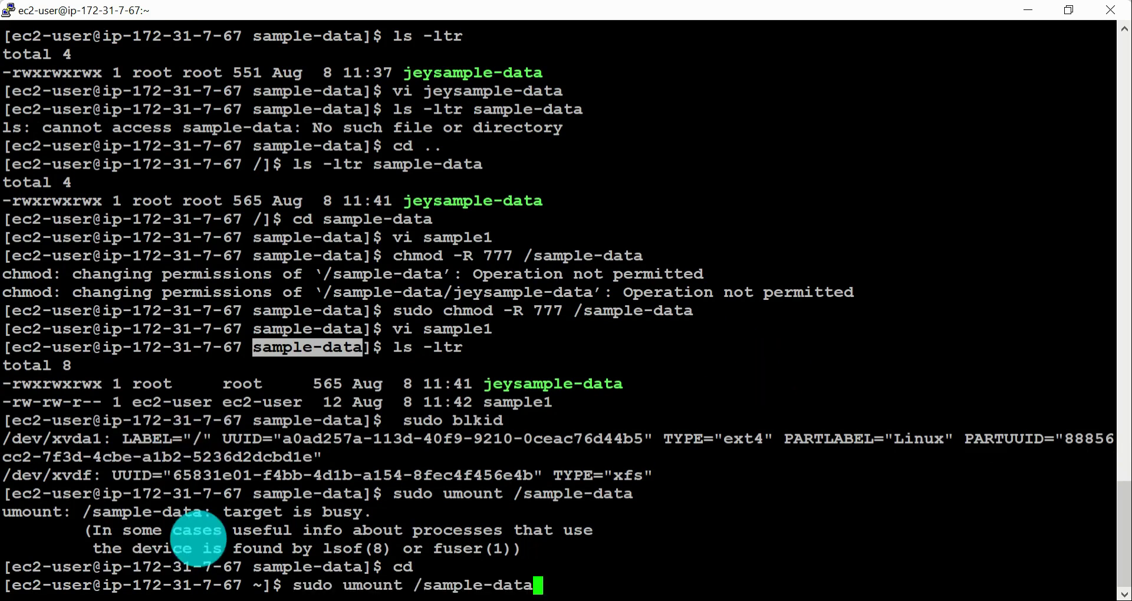
{"action": "left_click_drag", "start_coordinate": [245, 567], "coordinate": [360, 567]}
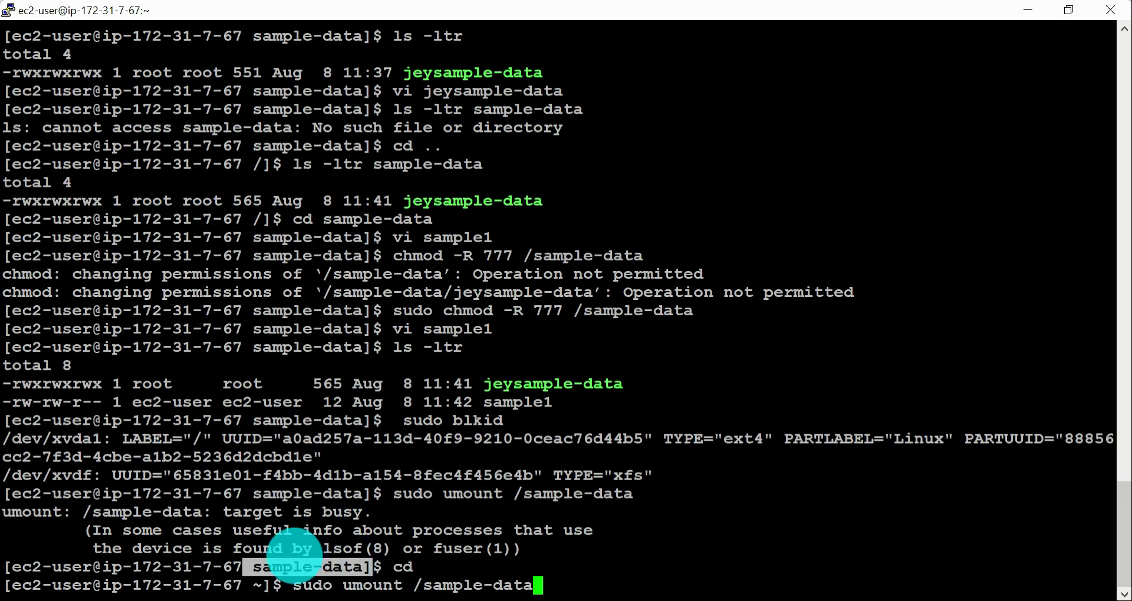
{"action": "left_click", "coordinate": [293, 558]}
{"action": "triple_click", "coordinate": [306, 573]}
{"action": "left_click", "coordinate": [306, 574]}
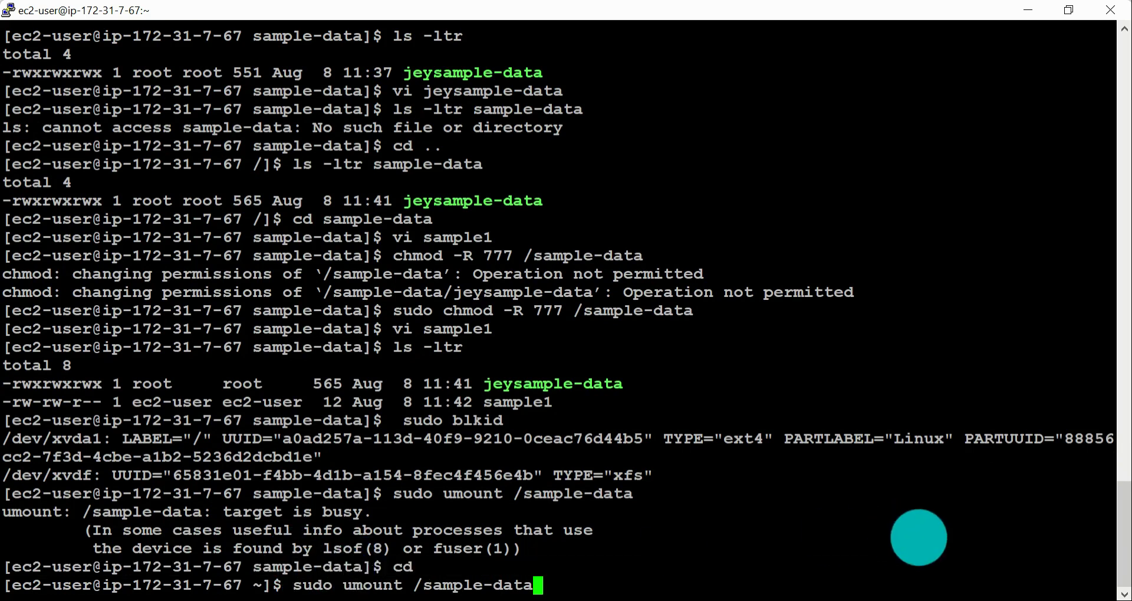
{"action": "key", "text": "Return"}
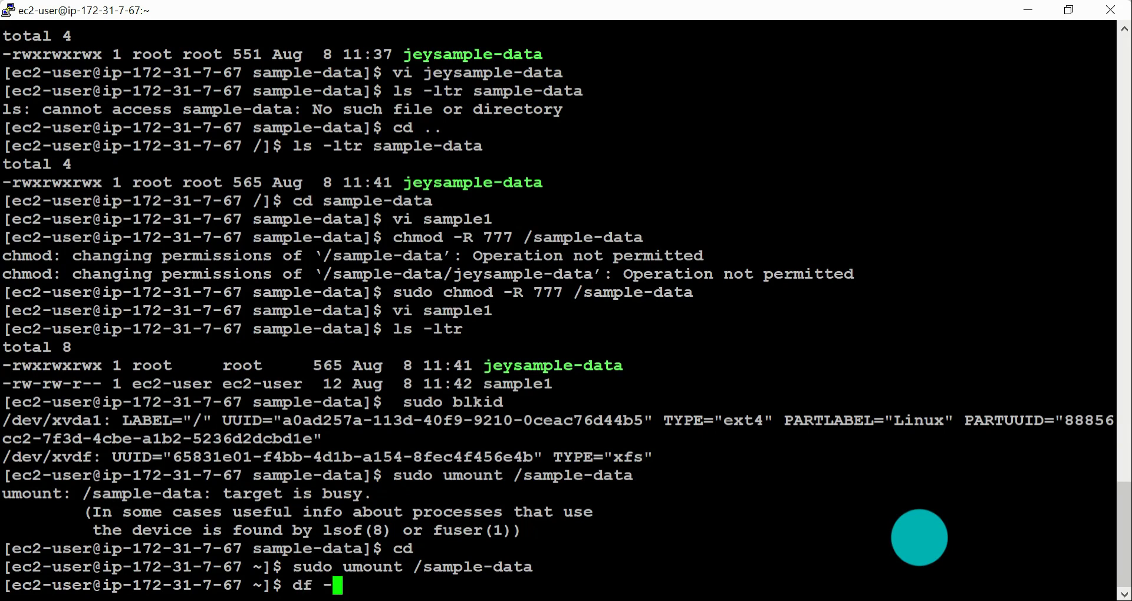
Step: List the mounted file systems with "df -h" in this session and in the second instance's PuTTY session
{"action": "type", "text": "df -h"}
{"action": "key", "text": "Return"}
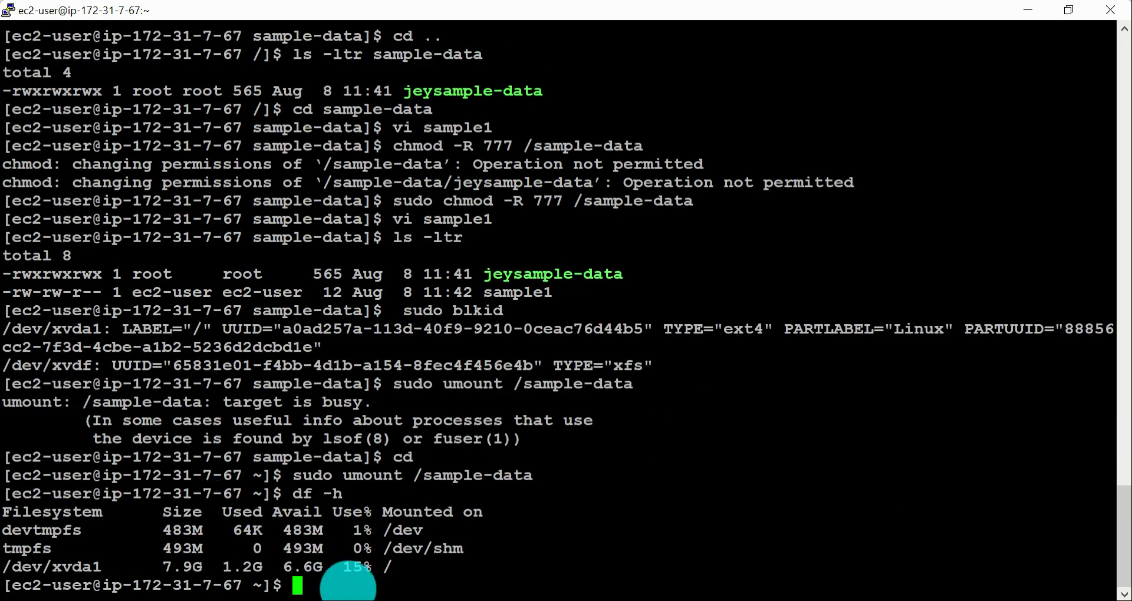
{"action": "key", "text": "alt+Tab"}
{"action": "key", "text": "alt+Tab"}
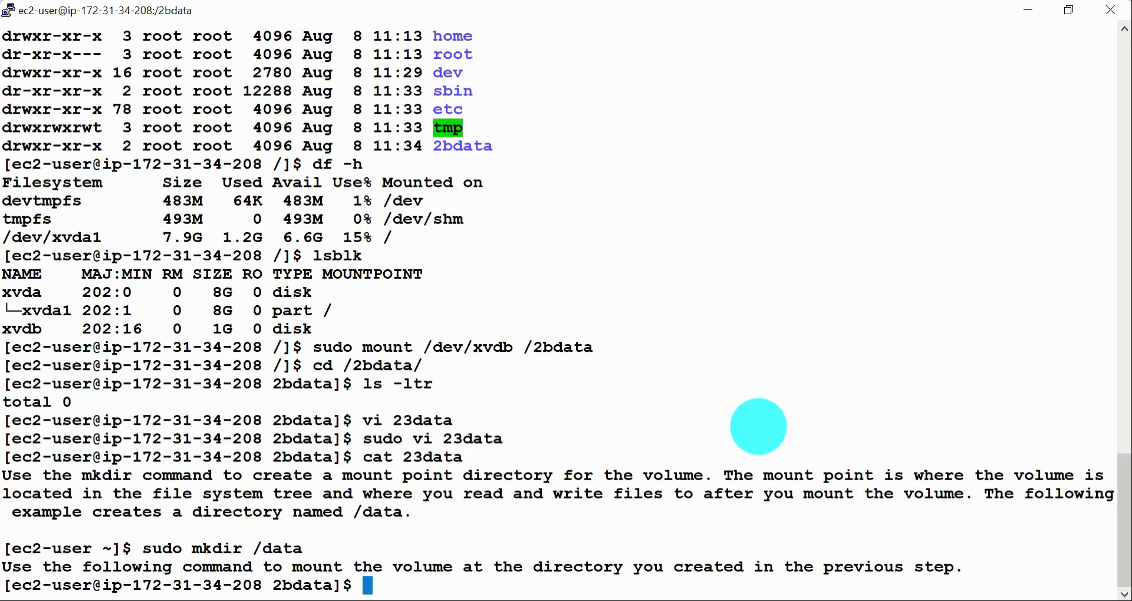
{"action": "type", "text": "df -"}
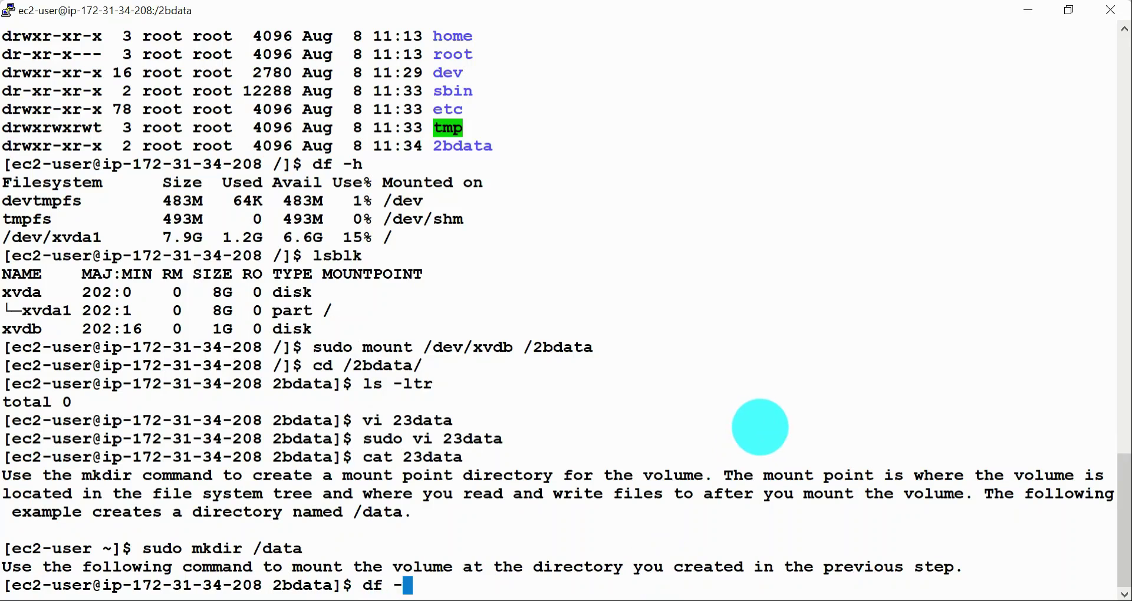
{"action": "type", "text": "h"}
{"action": "key", "text": "Return"}
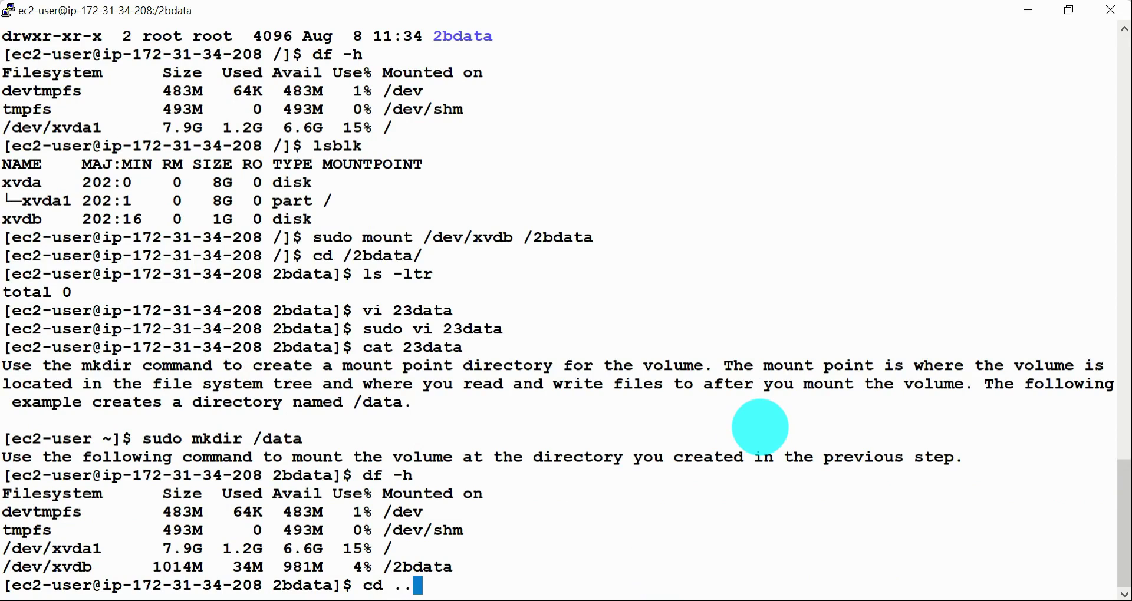
Step: Change to the home directory on the second instance and unmount /2bdata, reusing the umount command from the first session
{"action": "key", "text": "Return"}
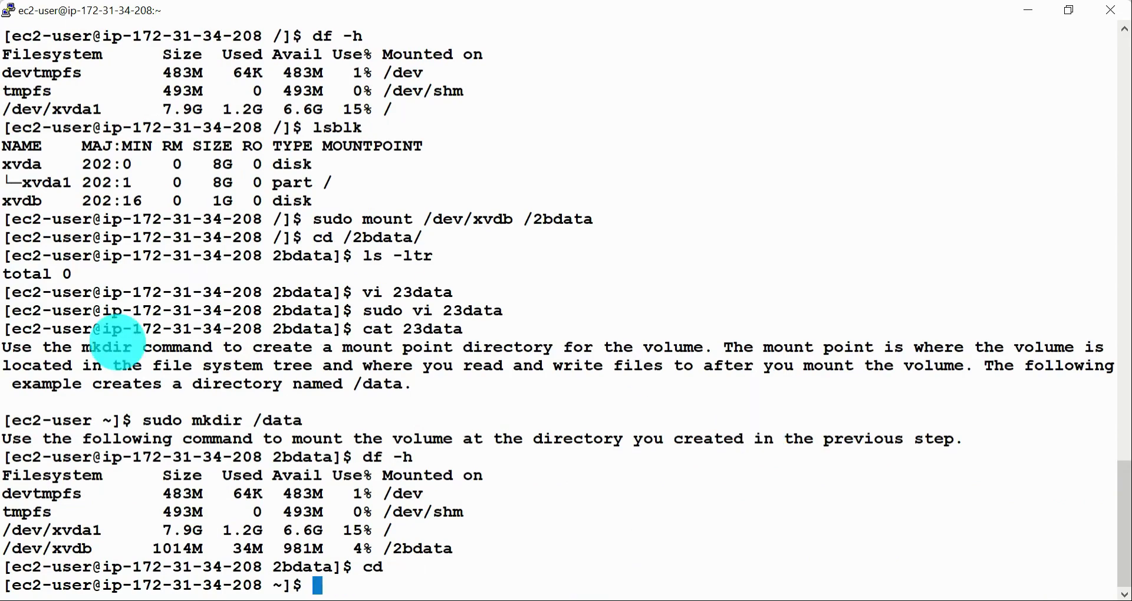
{"action": "key", "text": "alt+Tab"}
{"action": "left_click_drag", "start_coordinate": [293, 475], "coordinate": [527, 476]}
{"action": "key", "text": "alt+Tab"}
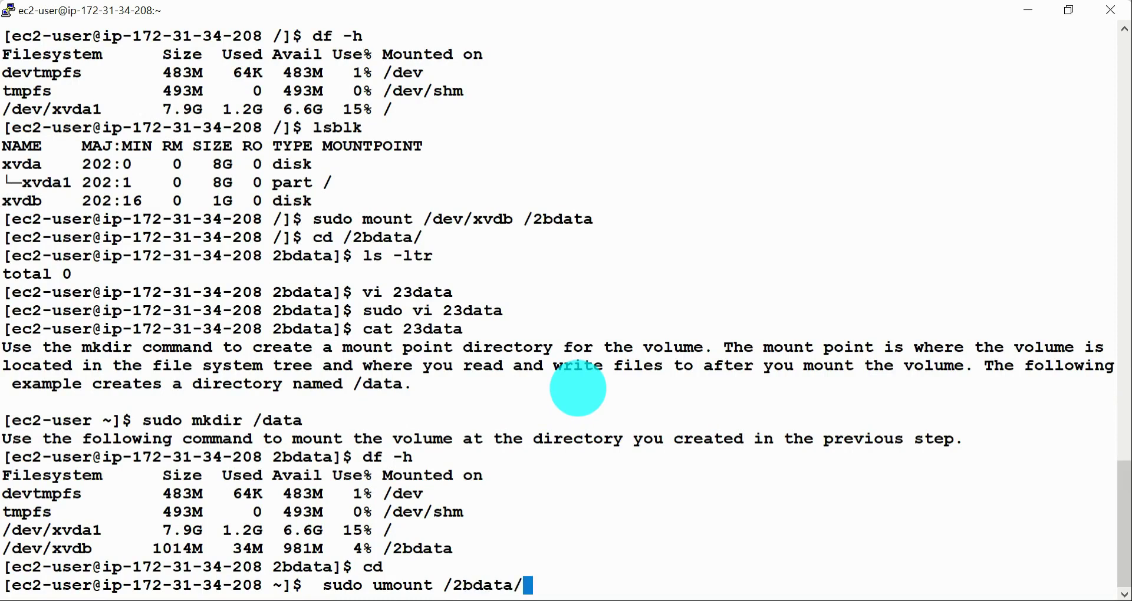
{"action": "key", "text": "Return"}
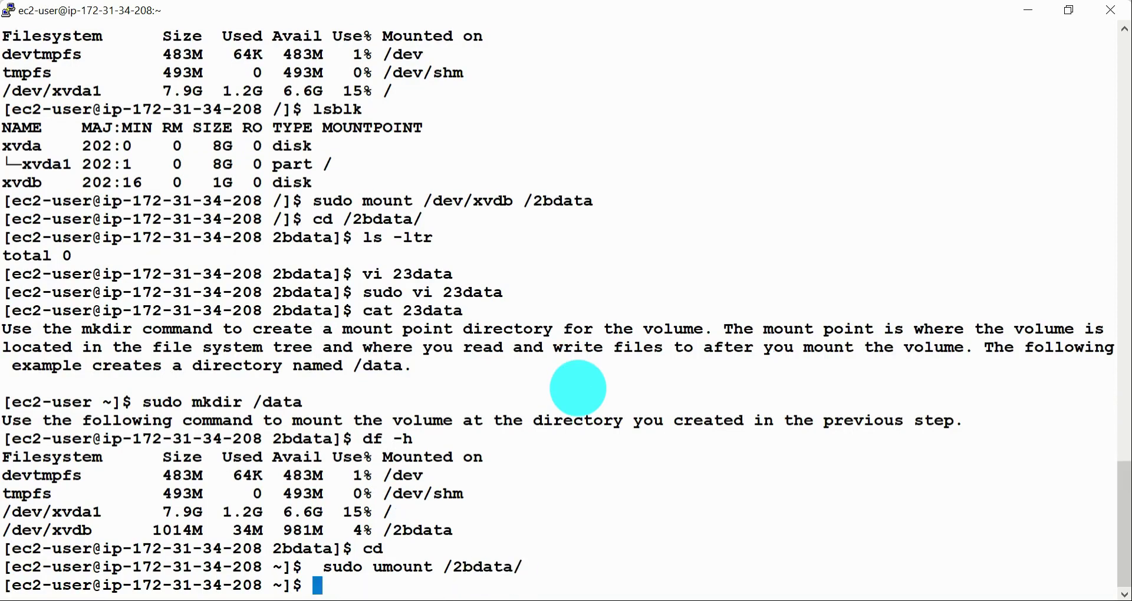
Step: Check the second instance's mounted file systems with "df -h" and highlight the listing
{"action": "type", "text": "df -h"}
{"action": "key", "text": "Return"}
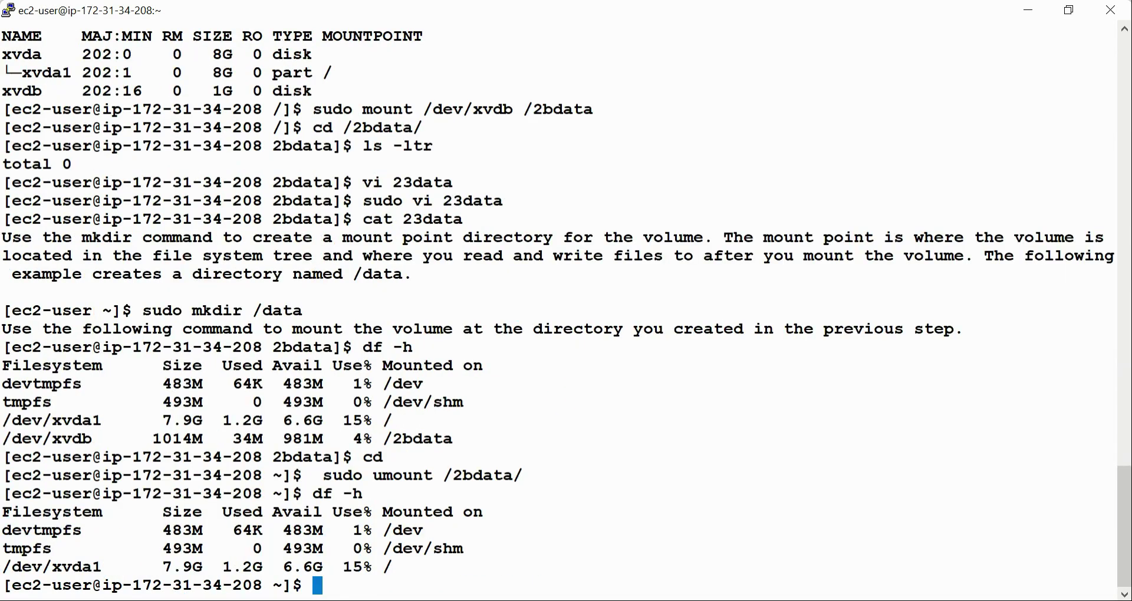
{"action": "left_click_drag", "start_coordinate": [299, 587], "coordinate": [15, 504]}
Step: Switch back to the AWS documentation in the browser and read the /etc/fstab warning and backup restore command through the page's end
{"action": "left_click", "coordinate": [590, 461]}
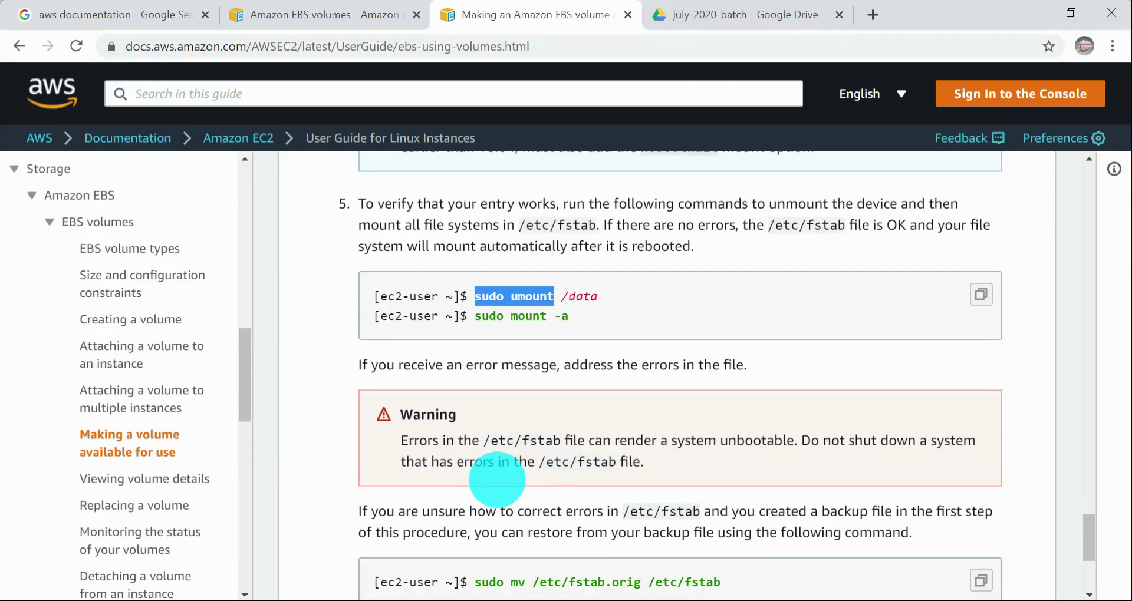
{"action": "scroll", "coordinate": [669, 439], "scroll_direction": "down", "scroll_amount": 2}
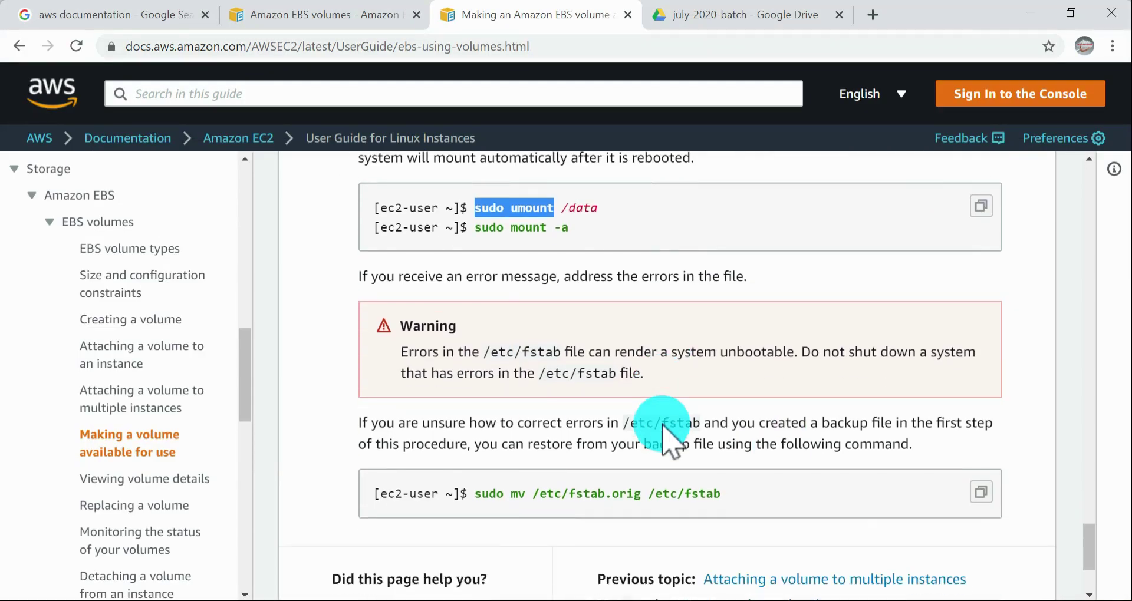
{"action": "scroll", "coordinate": [663, 425], "scroll_direction": "down", "scroll_amount": 3}
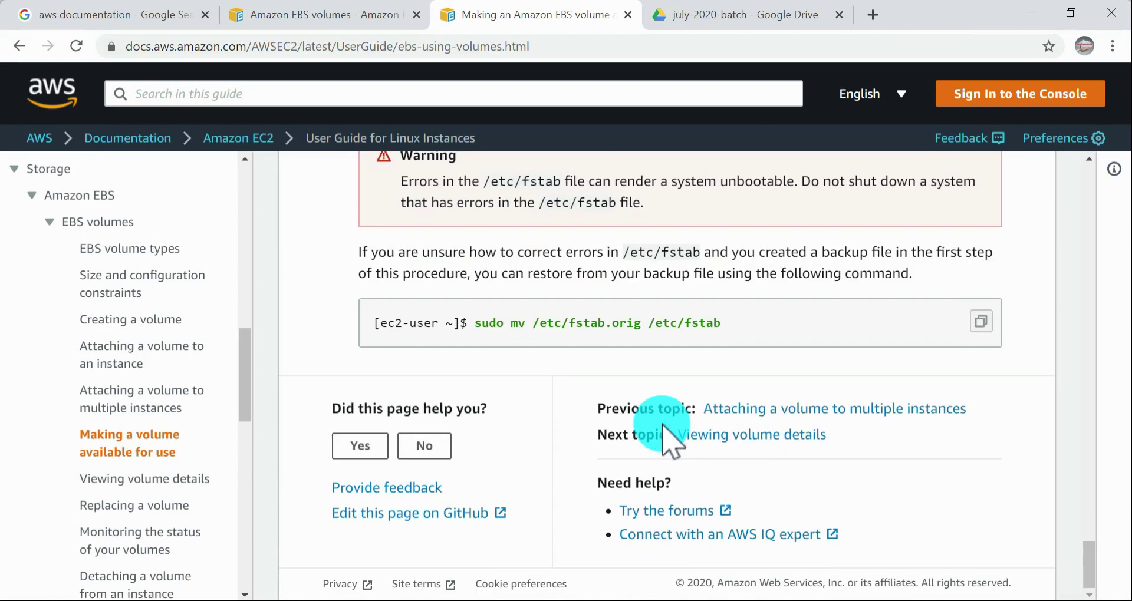
Step: Open the documentation page on viewing volume details and read how to view volume information in the console
{"action": "left_click", "coordinate": [165, 479]}
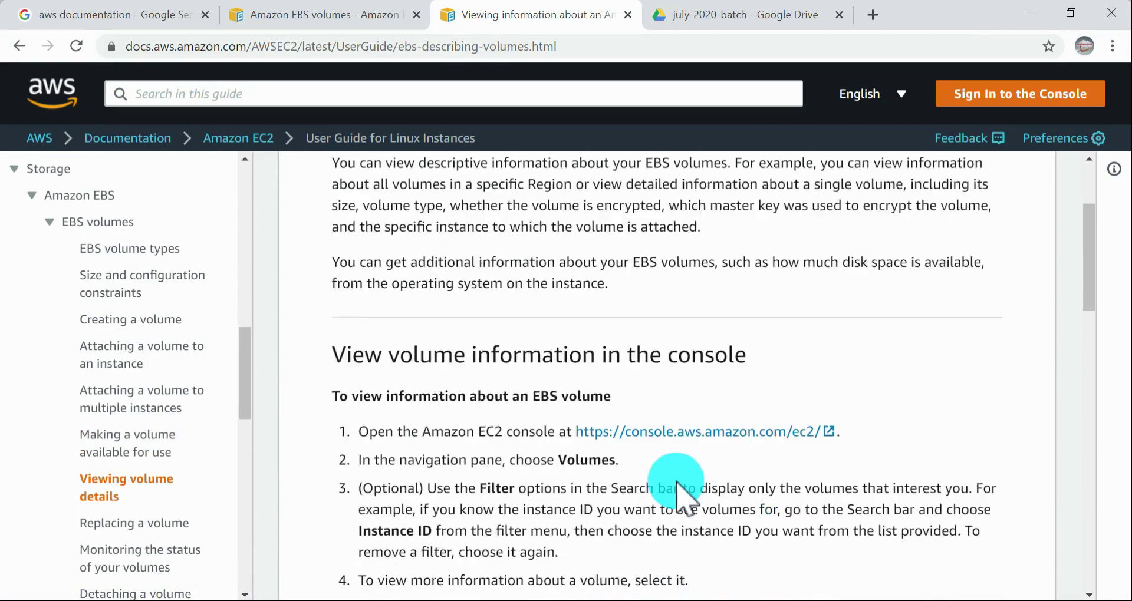
{"action": "scroll", "coordinate": [673, 480], "scroll_direction": "down", "scroll_amount": 5}
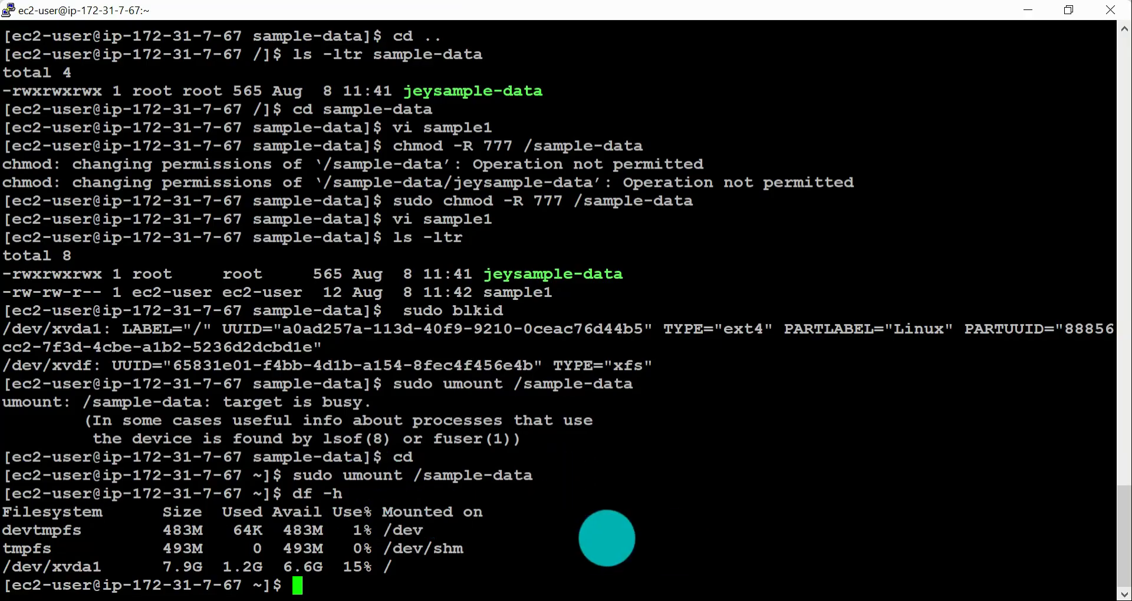
Step: Switch to the two PuTTY sessions and highlight the umount commands used for /2bdata and /sample-data
{"action": "key", "text": "alt+Tab"}
{"action": "key", "text": "alt+Tab"}
{"action": "key", "text": "alt+Tab"}
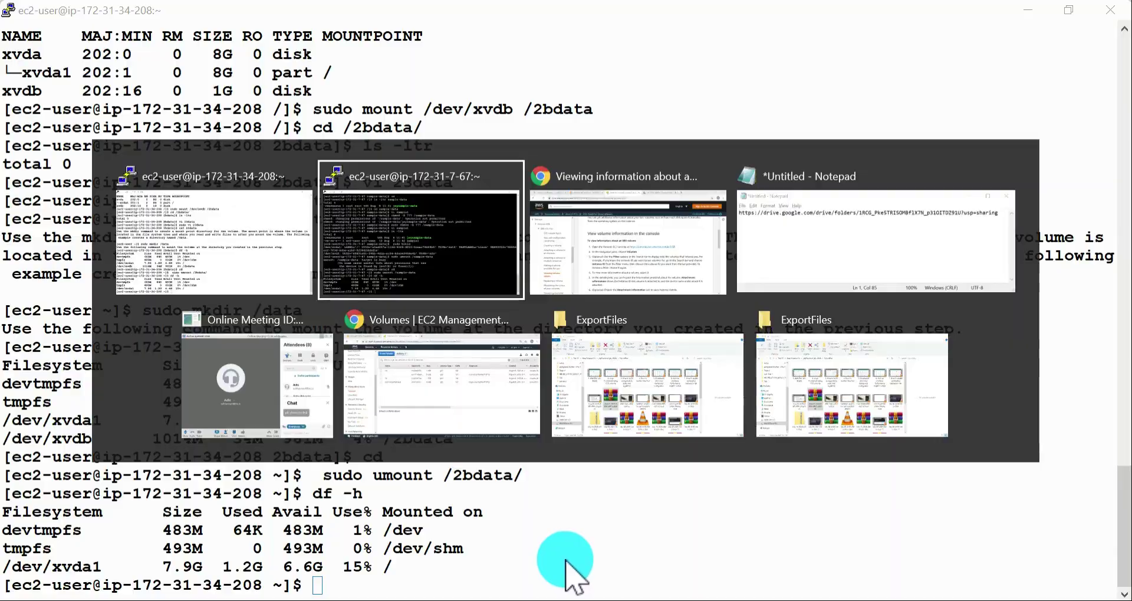
{"action": "key", "text": "alt+Tab"}
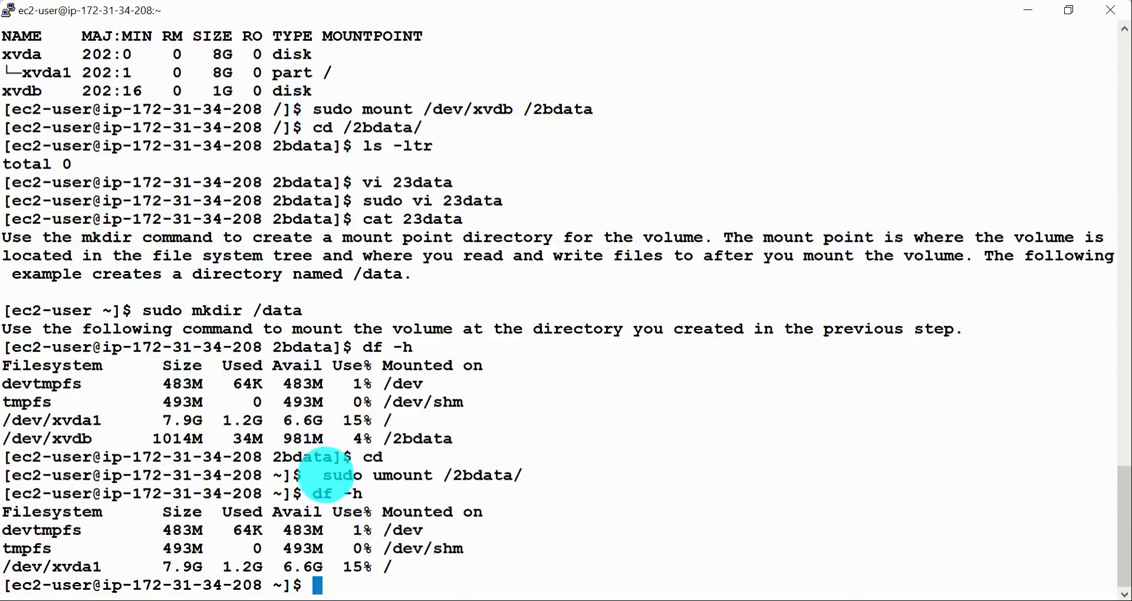
{"action": "left_click_drag", "start_coordinate": [303, 472], "coordinate": [614, 476]}
{"action": "key", "text": "alt+Tab"}
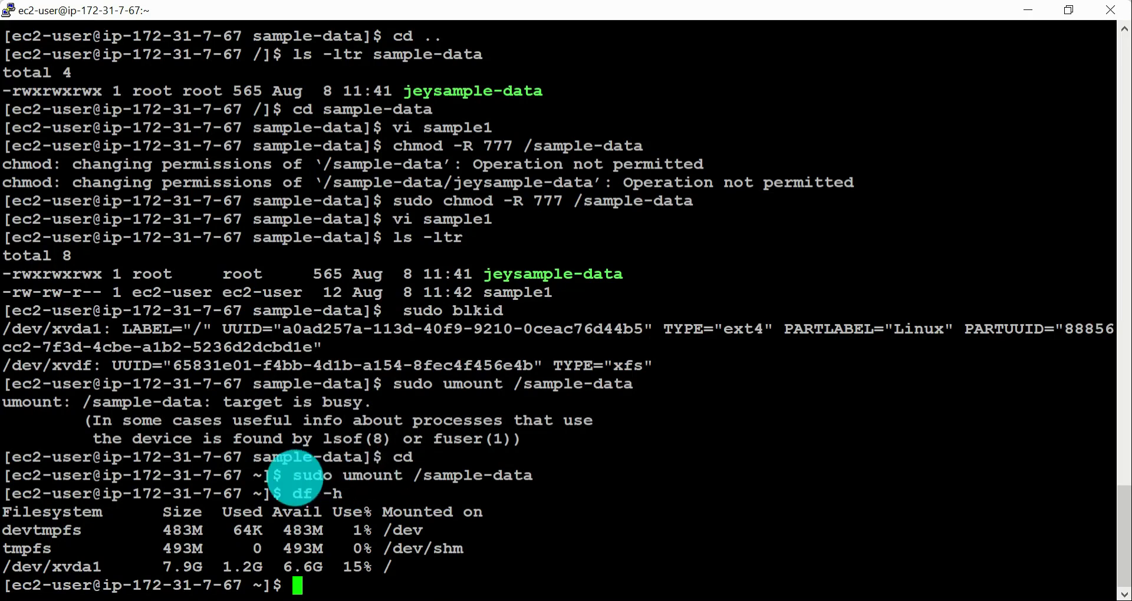
{"action": "left_click_drag", "start_coordinate": [295, 475], "coordinate": [625, 478]}
{"action": "key", "text": "alt+Tab"}
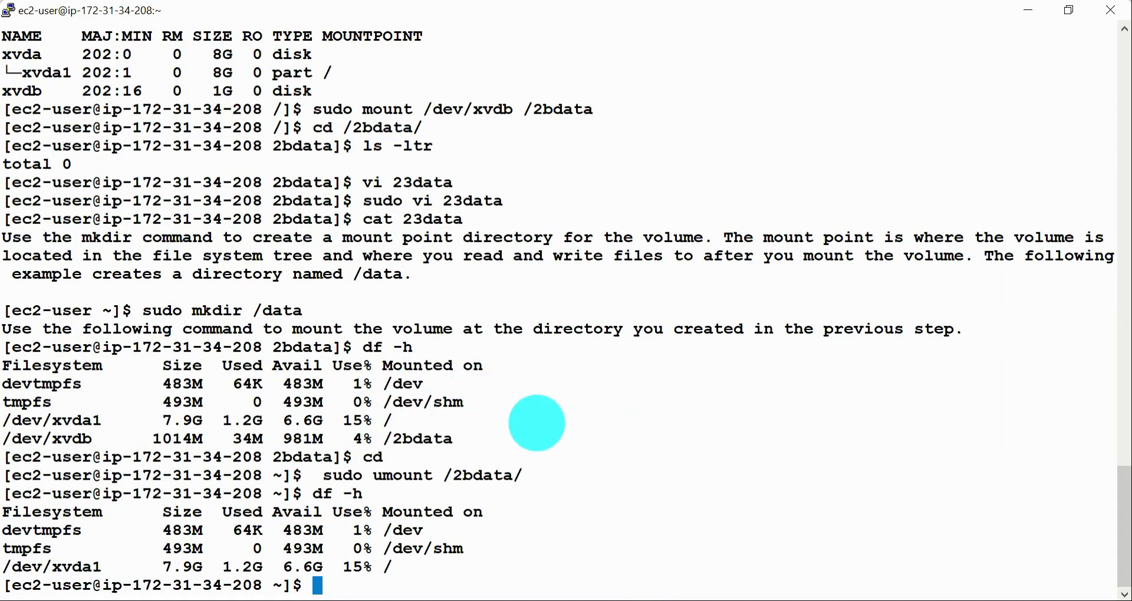
{"action": "left_click_drag", "start_coordinate": [473, 330], "coordinate": [593, 329]}
{"action": "left_click_drag", "start_coordinate": [712, 335], "coordinate": [965, 329]}
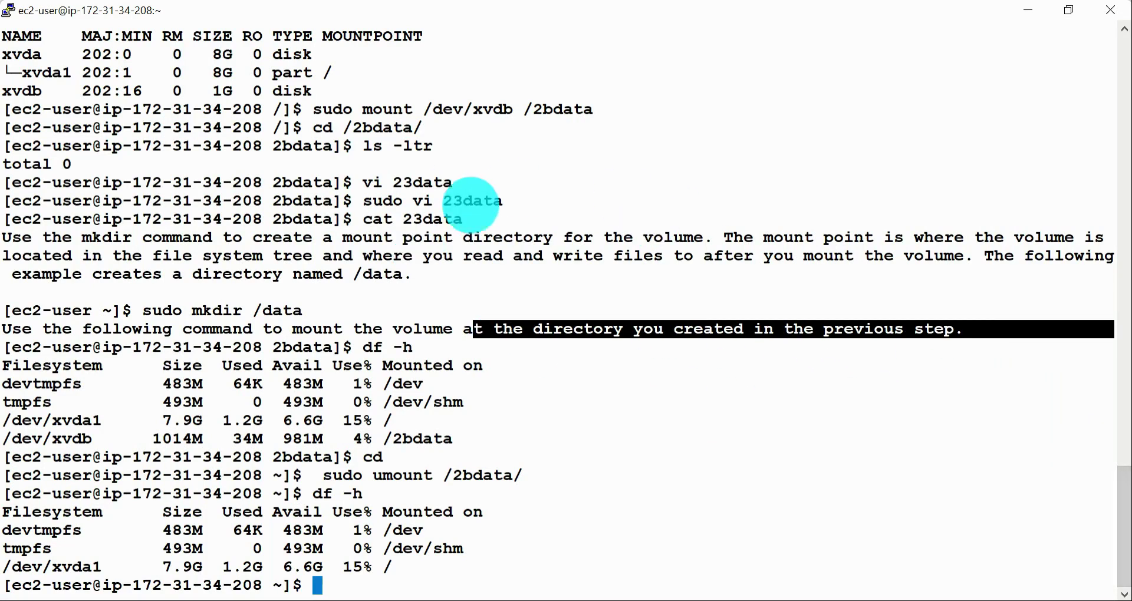
{"action": "left_click", "coordinate": [593, 330]}
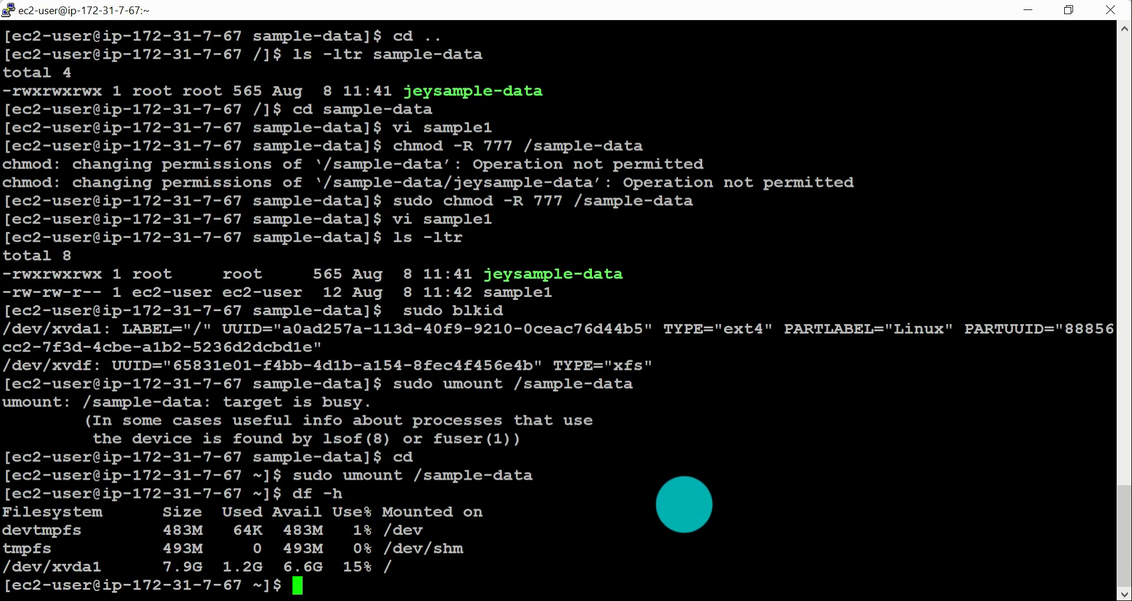
Step: Return to the AWS documentation and read the volume-viewing instructions, looking through the remaining EBS volume topics
{"action": "key", "text": "alt+Tab"}
{"action": "key", "text": "alt+Tab"}
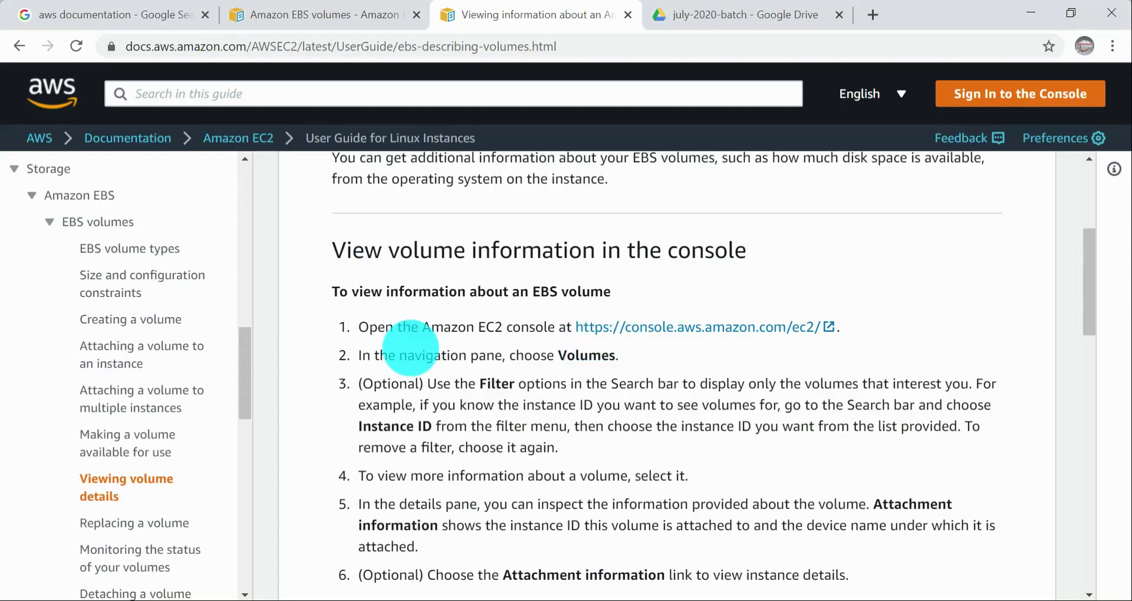
{"action": "scroll", "coordinate": [413, 381], "scroll_direction": "down", "scroll_amount": 1}
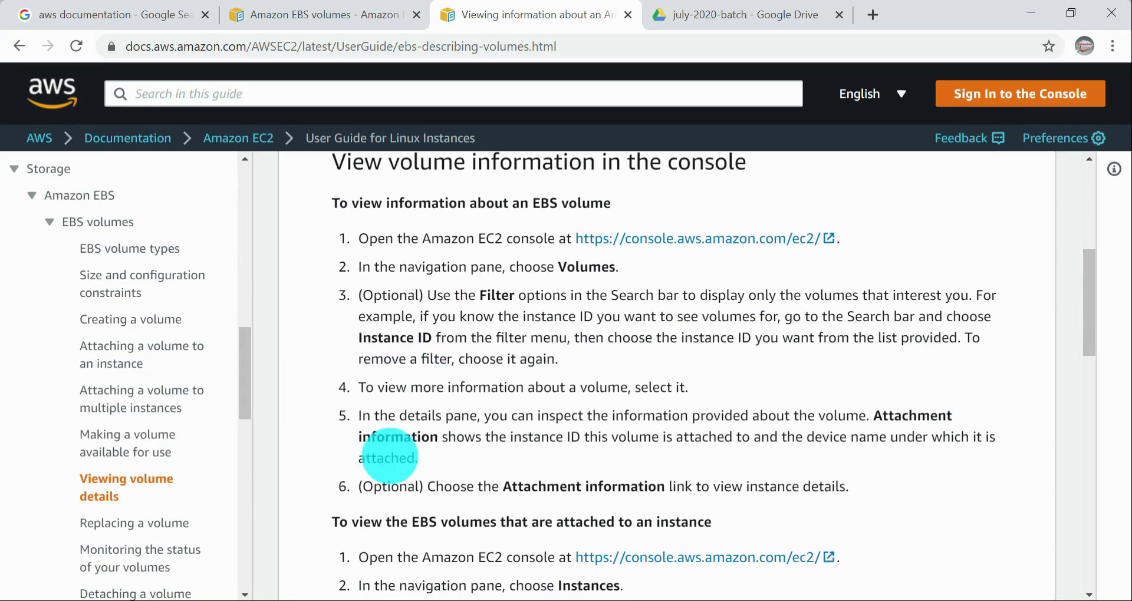
{"action": "scroll", "coordinate": [62, 425], "scroll_direction": "down", "scroll_amount": 1}
{"action": "scroll", "coordinate": [127, 428], "scroll_direction": "down", "scroll_amount": 1}
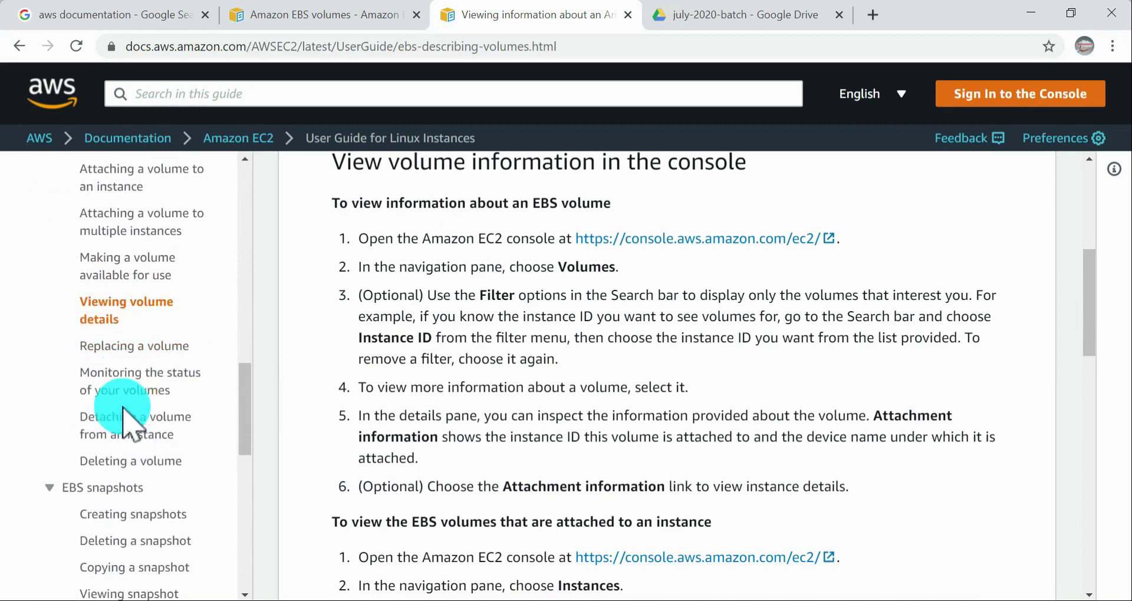
{"action": "scroll", "coordinate": [183, 356], "scroll_direction": "up", "scroll_amount": 1}
{"action": "scroll", "coordinate": [181, 349], "scroll_direction": "up", "scroll_amount": 1}
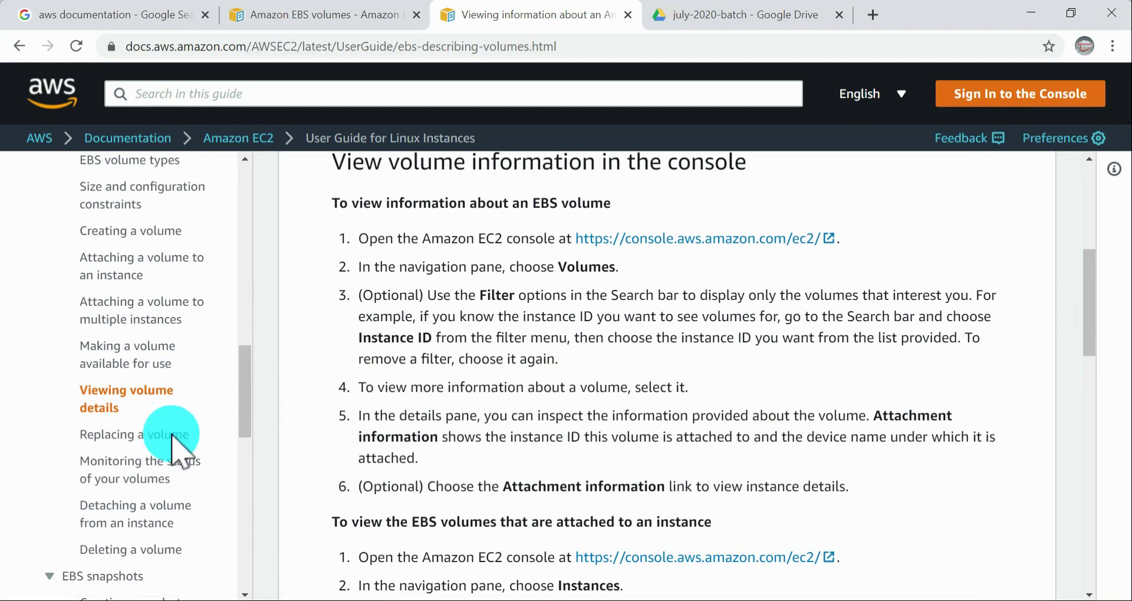
{"action": "key", "text": "alt+Tab"}
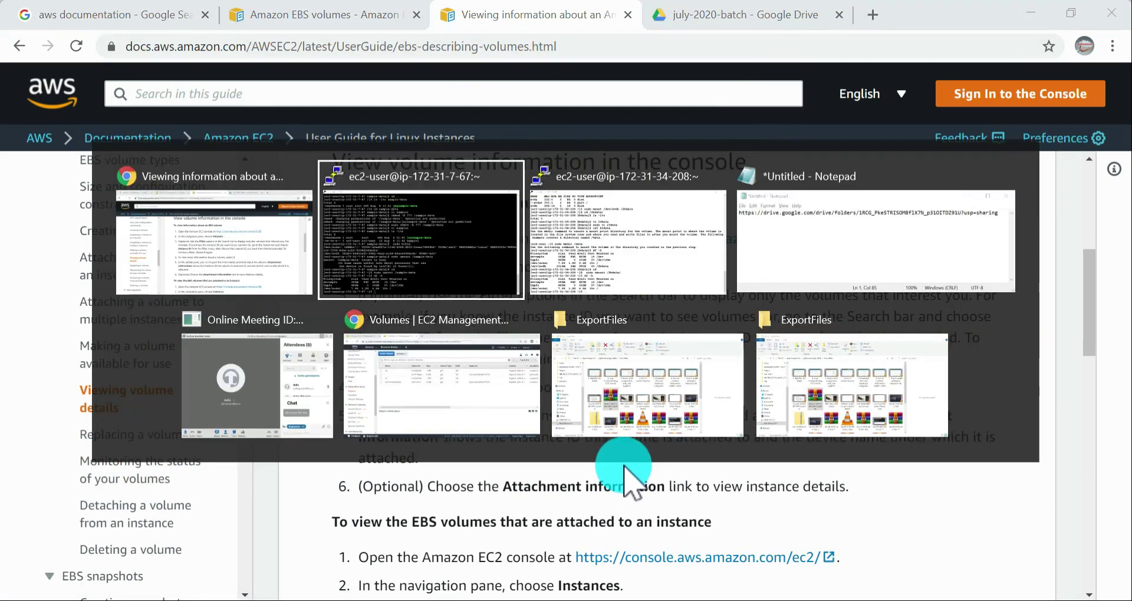
{"action": "key", "text": "alt+Tab"}
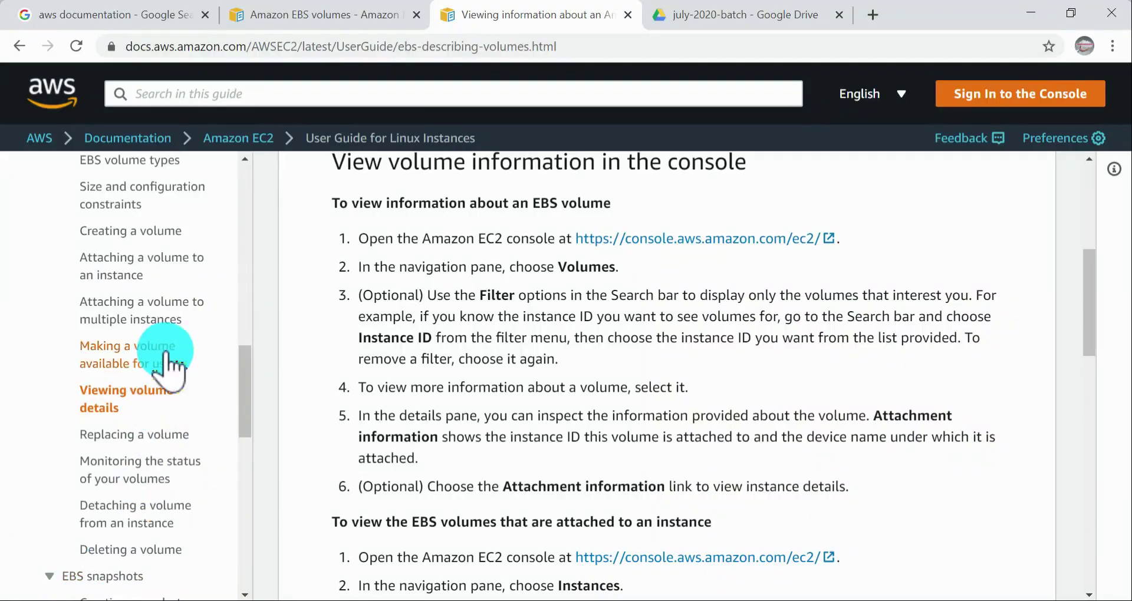
Step: Open the documentation page on detaching a volume from an instance and read its introduction and Important note on storage charges
{"action": "left_click", "coordinate": [135, 524]}
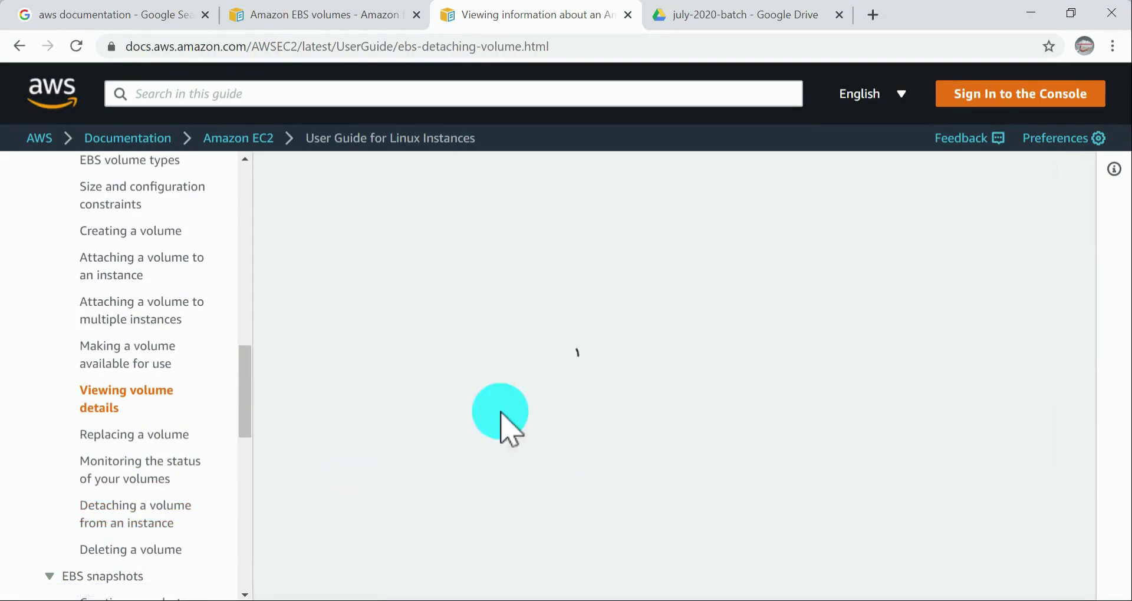
{"action": "scroll", "coordinate": [649, 422], "scroll_direction": "down", "scroll_amount": 7}
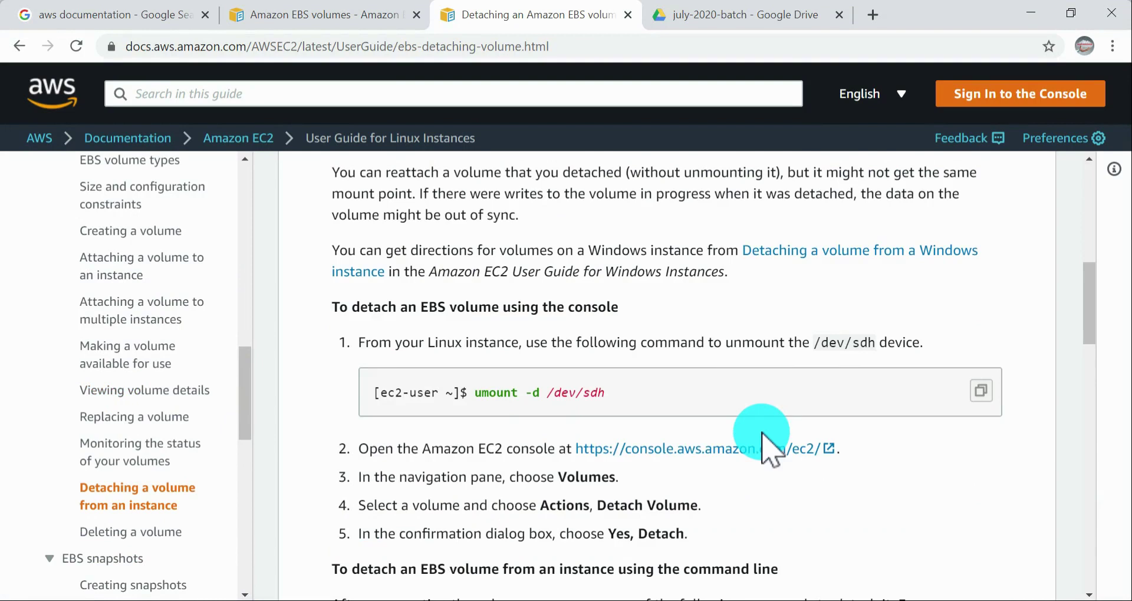
{"action": "scroll", "coordinate": [734, 427], "scroll_direction": "up", "scroll_amount": 3}
{"action": "scroll", "coordinate": [430, 236], "scroll_direction": "up", "scroll_amount": 6}
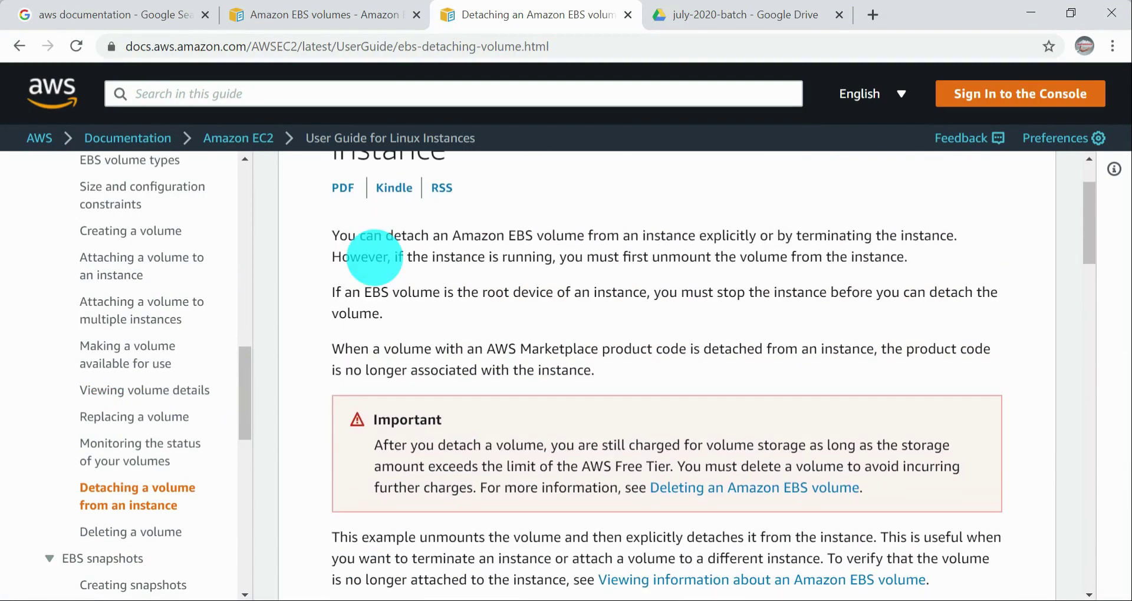
{"action": "left_click_drag", "start_coordinate": [348, 195], "coordinate": [783, 498]}
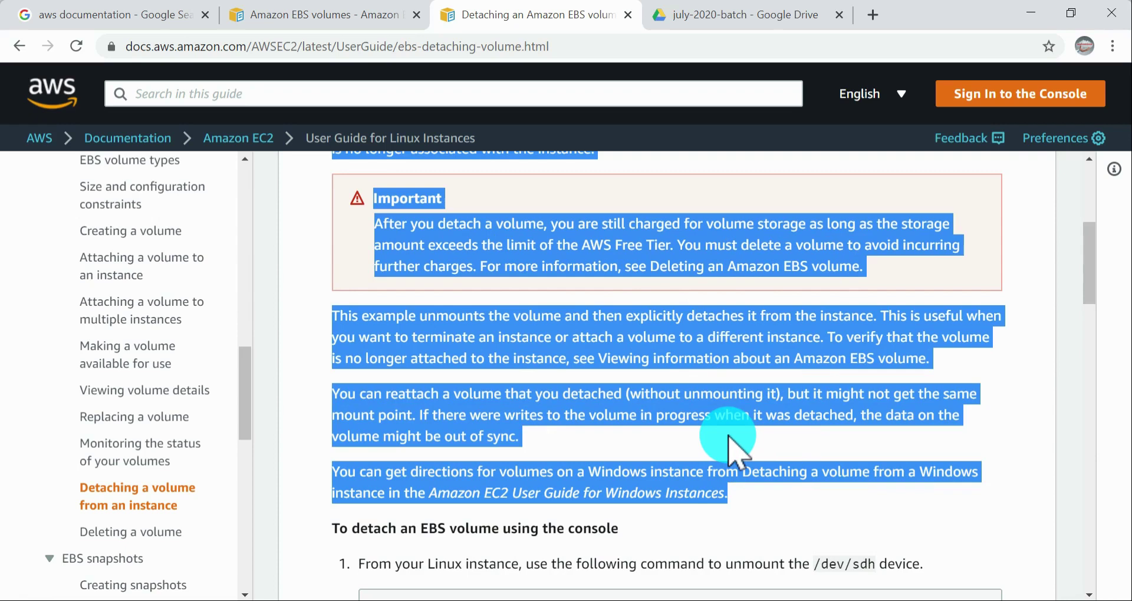
{"action": "scroll", "coordinate": [722, 413], "scroll_direction": "down", "scroll_amount": 5}
{"action": "scroll", "coordinate": [681, 339], "scroll_direction": "up", "scroll_amount": 1}
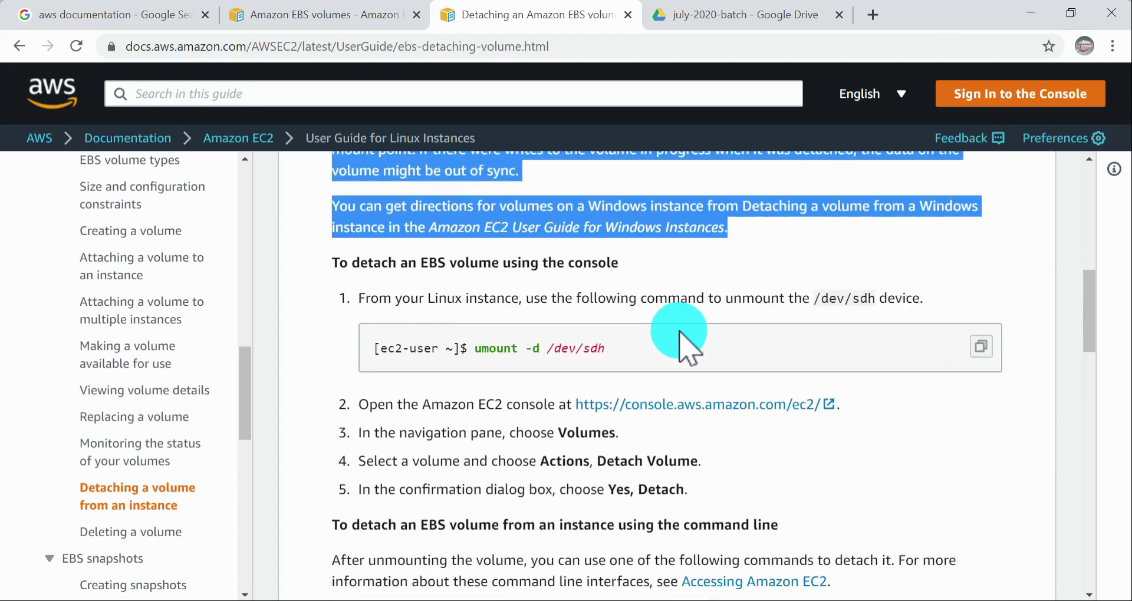
{"action": "scroll", "coordinate": [684, 348], "scroll_direction": "up", "scroll_amount": 5}
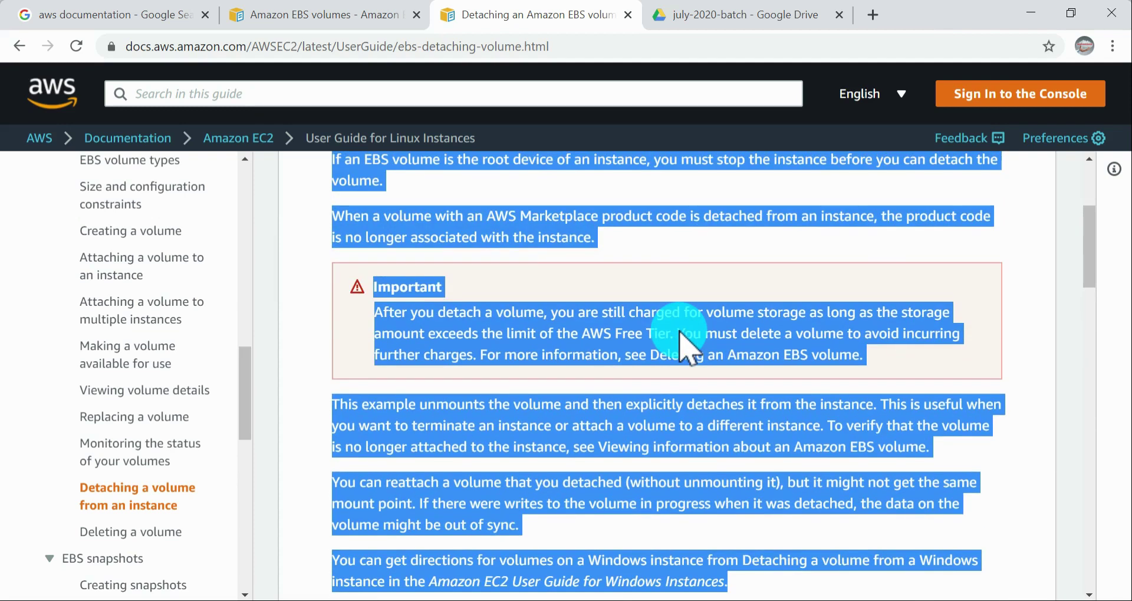
{"action": "left_click", "coordinate": [680, 334]}
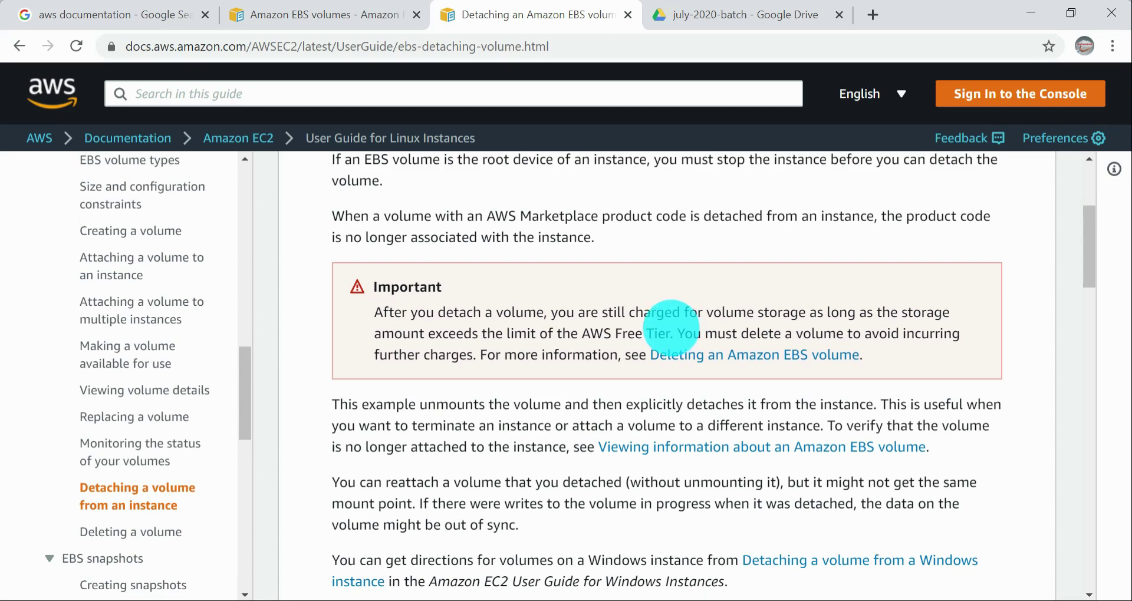
{"action": "scroll", "coordinate": [670, 328], "scroll_direction": "up", "scroll_amount": 3}
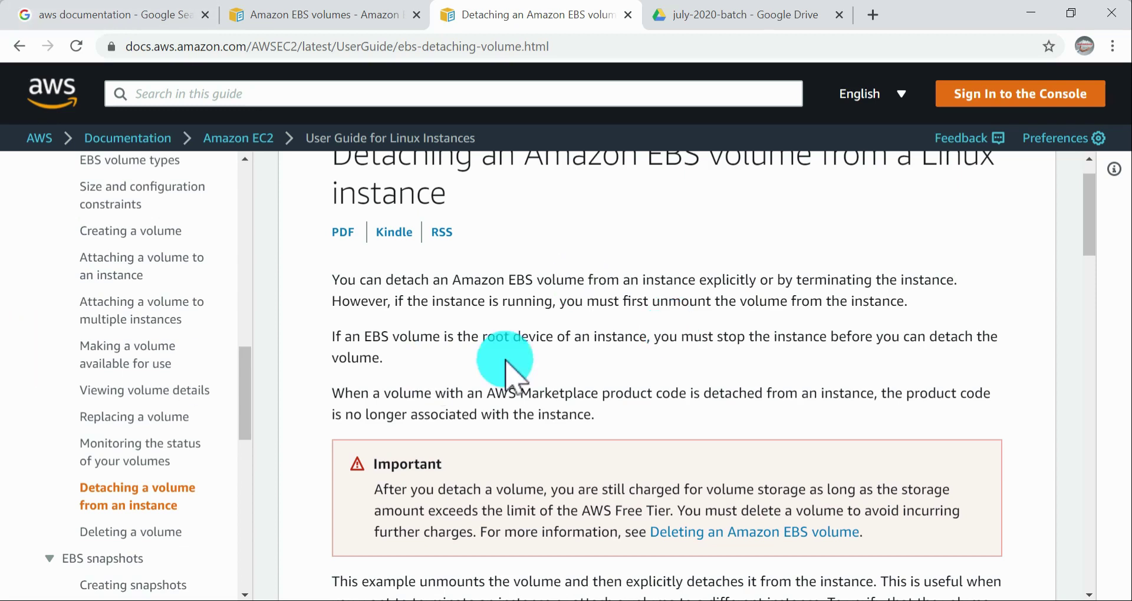
Step: Read the console and command-line detach procedures and the troubleshooting notes on the detaching page
{"action": "scroll", "coordinate": [510, 366], "scroll_direction": "down", "scroll_amount": 3}
{"action": "scroll", "coordinate": [628, 410], "scroll_direction": "down", "scroll_amount": 3}
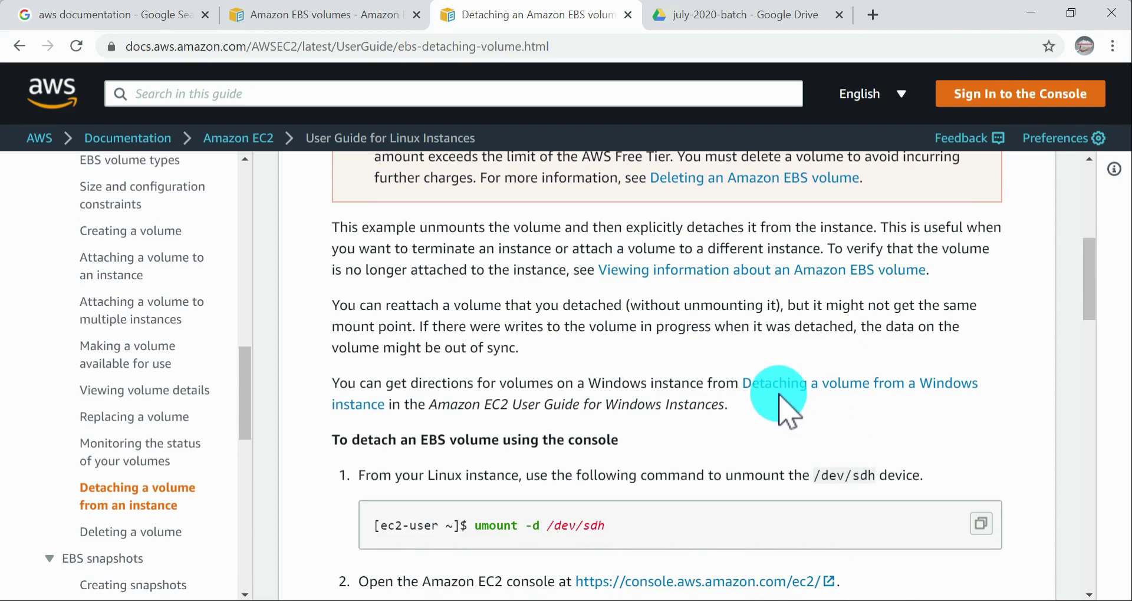
{"action": "scroll", "coordinate": [773, 399], "scroll_direction": "down", "scroll_amount": 2}
{"action": "scroll", "coordinate": [773, 390], "scroll_direction": "down", "scroll_amount": 2}
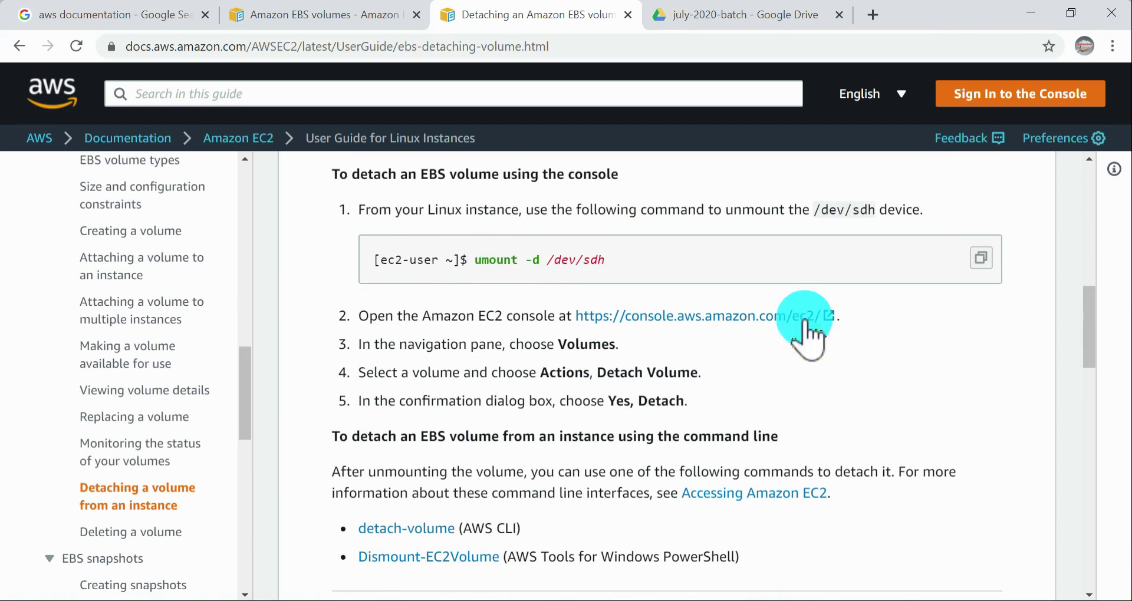
{"action": "scroll", "coordinate": [785, 399], "scroll_direction": "down", "scroll_amount": 5}
{"action": "scroll", "coordinate": [785, 397], "scroll_direction": "down", "scroll_amount": 3}
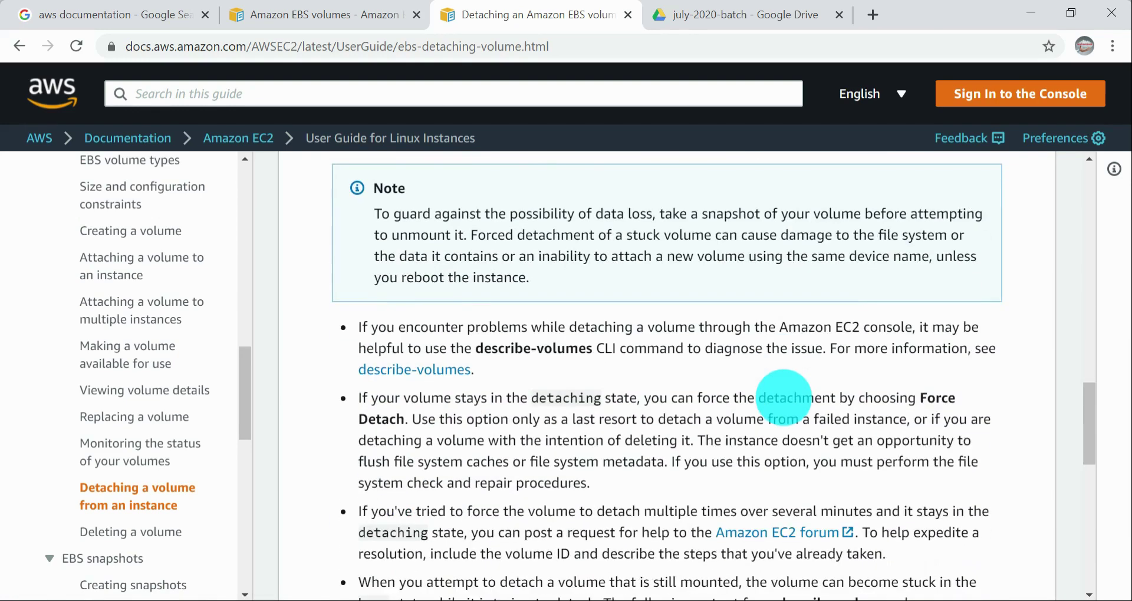
{"action": "key", "text": "alt+Tab"}
{"action": "key", "text": "alt+Tab"}
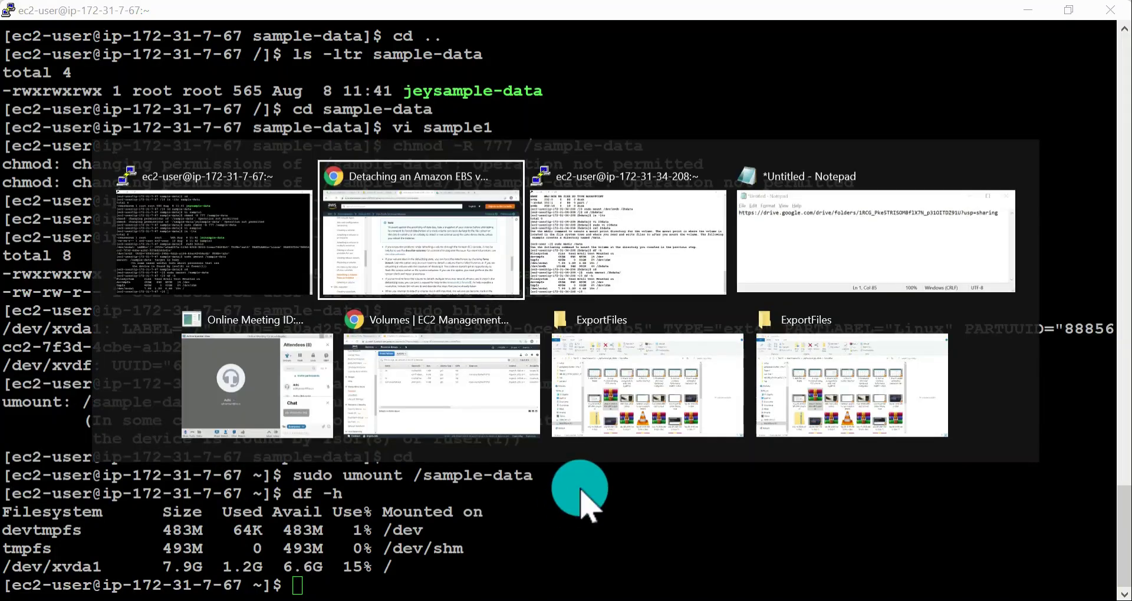
Step: Go back to the console detach procedure and highlight the Detach Volume action in its fourth step
{"action": "scroll", "coordinate": [592, 412], "scroll_direction": "up", "scroll_amount": 10}
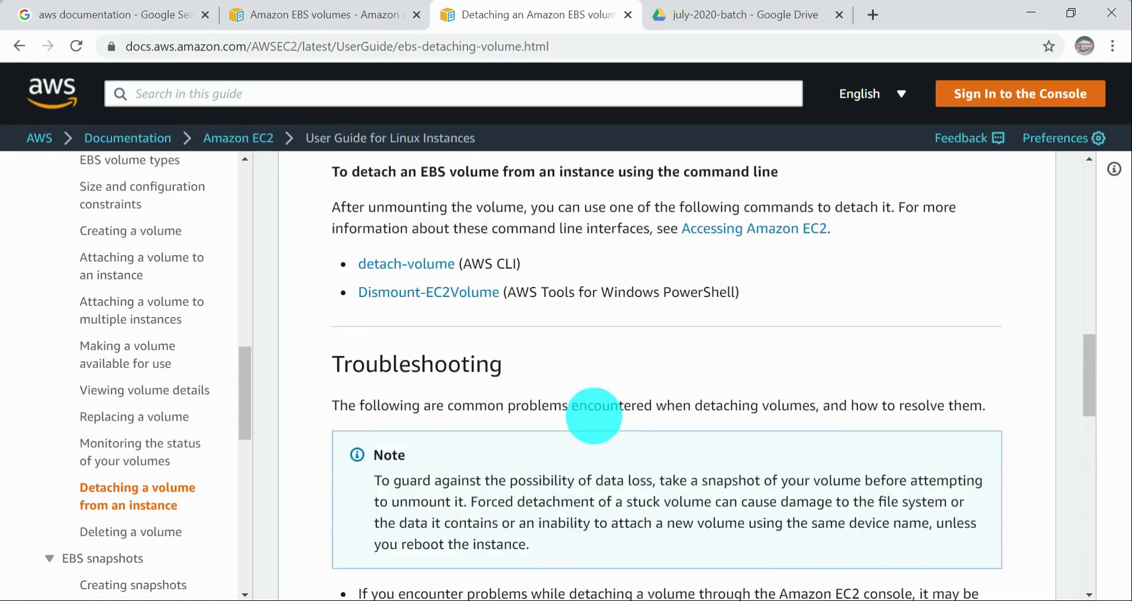
{"action": "scroll", "coordinate": [594, 416], "scroll_direction": "up", "scroll_amount": 1}
{"action": "scroll", "coordinate": [614, 417], "scroll_direction": "down", "scroll_amount": 1}
{"action": "left_click_drag", "start_coordinate": [541, 434], "coordinate": [758, 470]}
{"action": "left_click", "coordinate": [536, 466]}
Step: Switch to the EC2 Management Console window showing the Volumes list
{"action": "key", "text": "alt+Tab"}
{"action": "key", "text": "alt+Tab"}
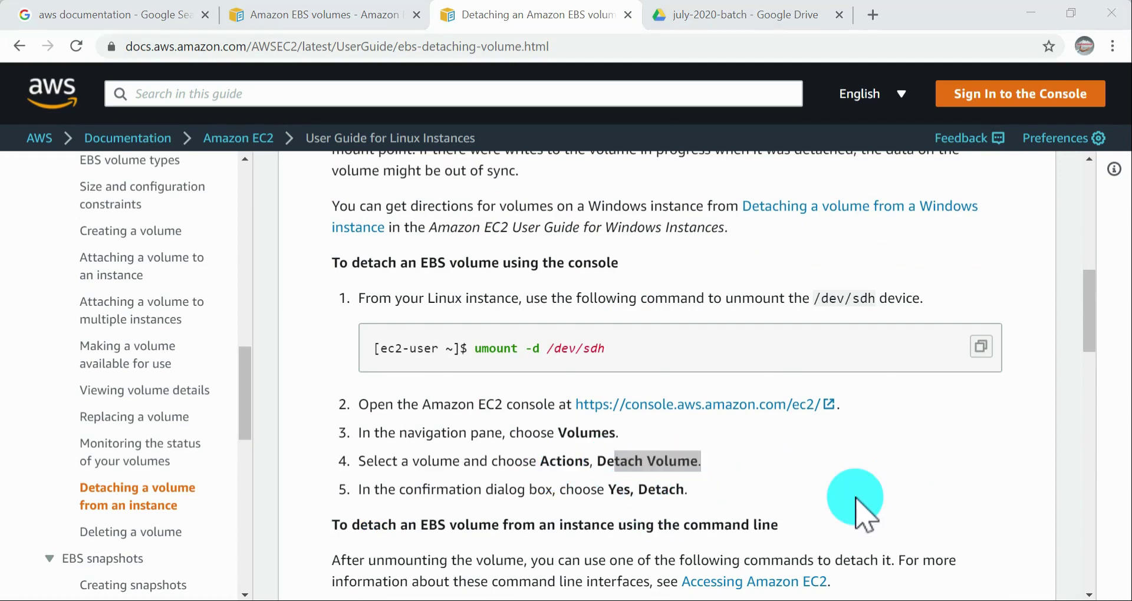
{"action": "key", "text": "alt+Tab"}
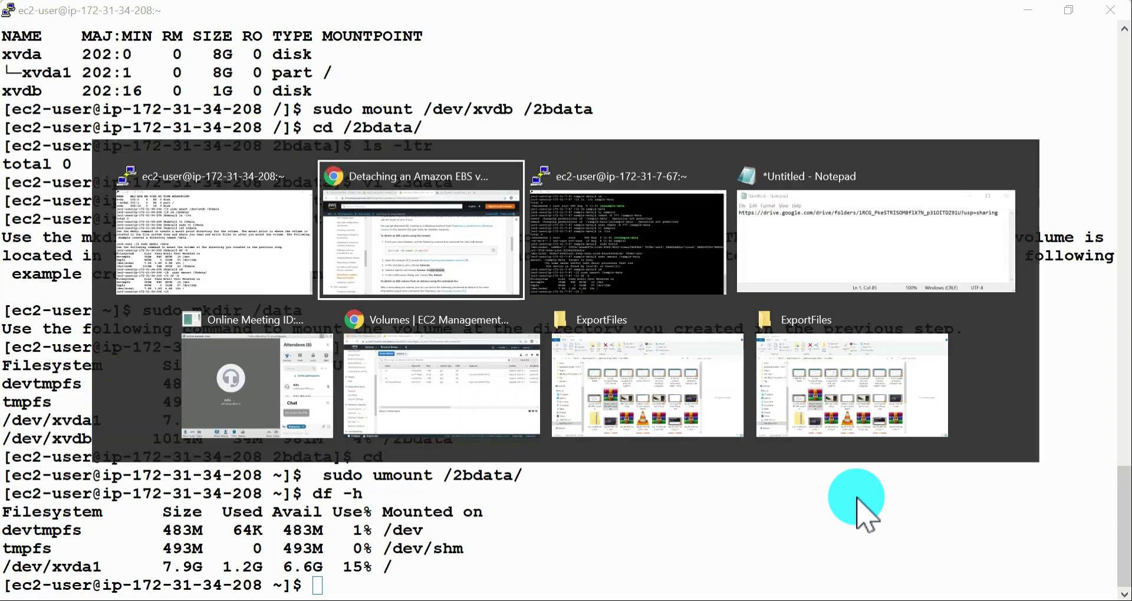
{"action": "key", "text": "alt+Tab"}
{"action": "key", "text": "alt+Tab"}
{"action": "key", "text": "alt+Tab"}
{"action": "key", "text": "alt+Tab"}
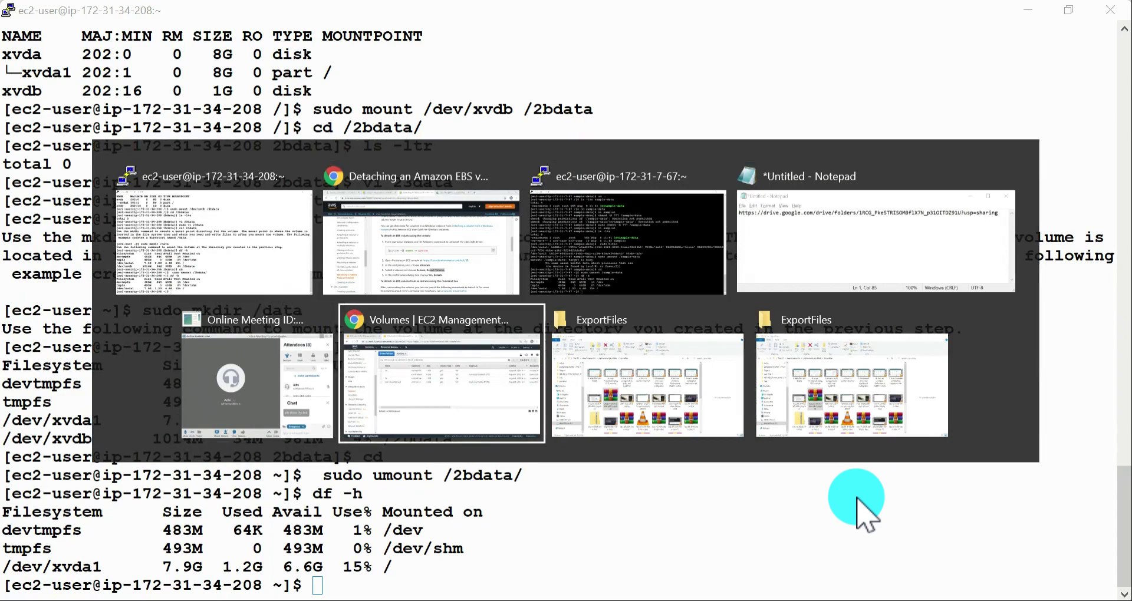
Step: Detach only the 1 GiB volume named 2c and check its state and attachment information
{"action": "left_click", "coordinate": [214, 215]}
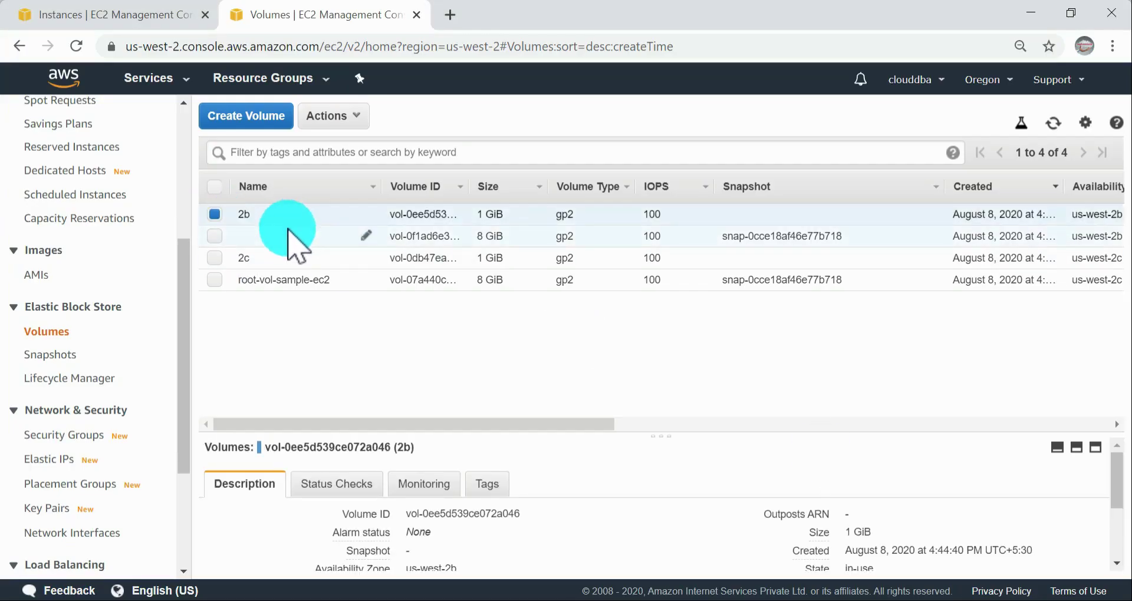
{"action": "left_click", "coordinate": [215, 215]}
{"action": "left_click", "coordinate": [214, 258]}
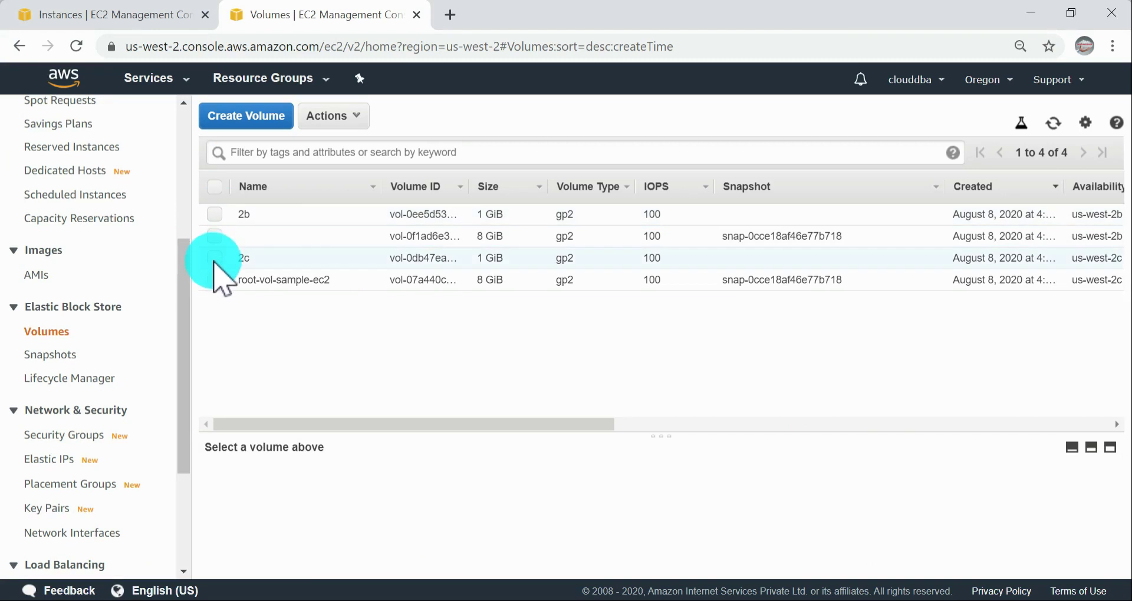
{"action": "left_click", "coordinate": [348, 117]}
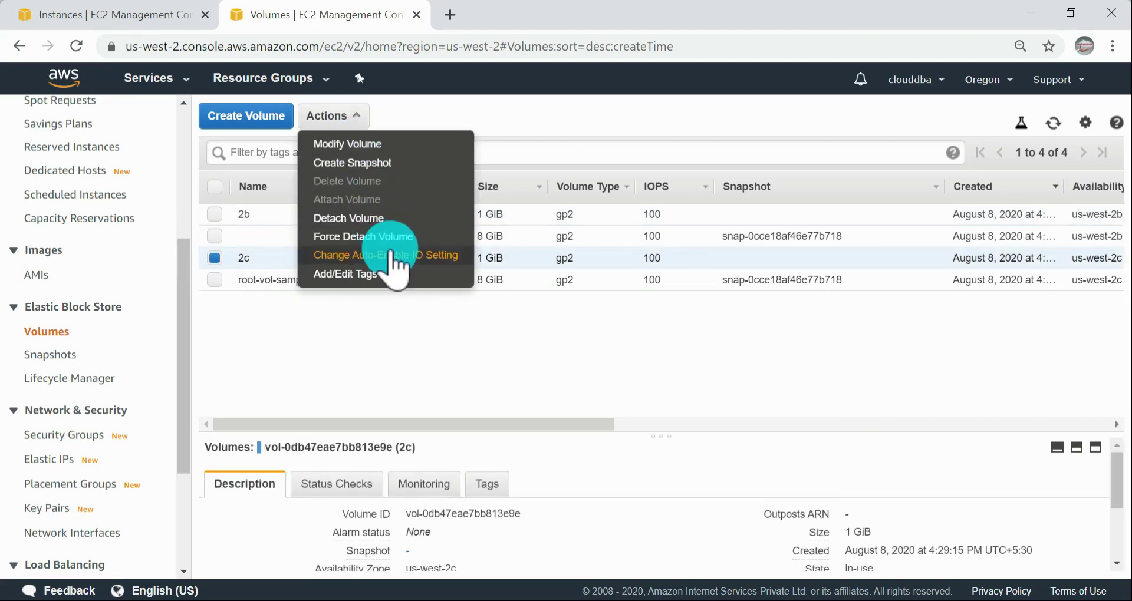
{"action": "left_click", "coordinate": [366, 221]}
{"action": "left_click", "coordinate": [787, 393]}
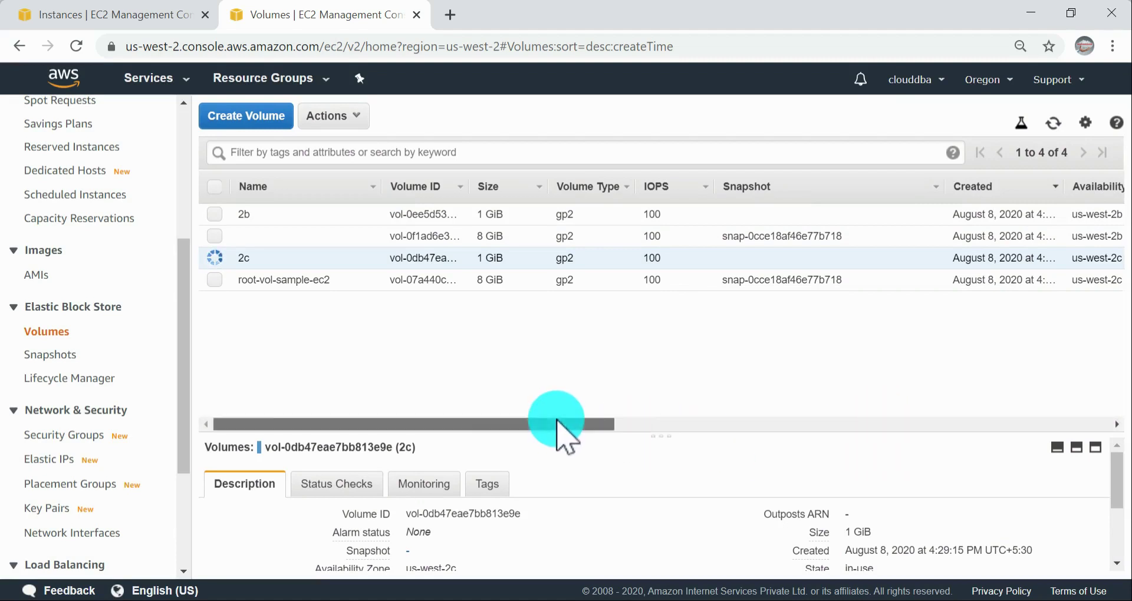
{"action": "left_click_drag", "start_coordinate": [560, 425], "coordinate": [811, 449]}
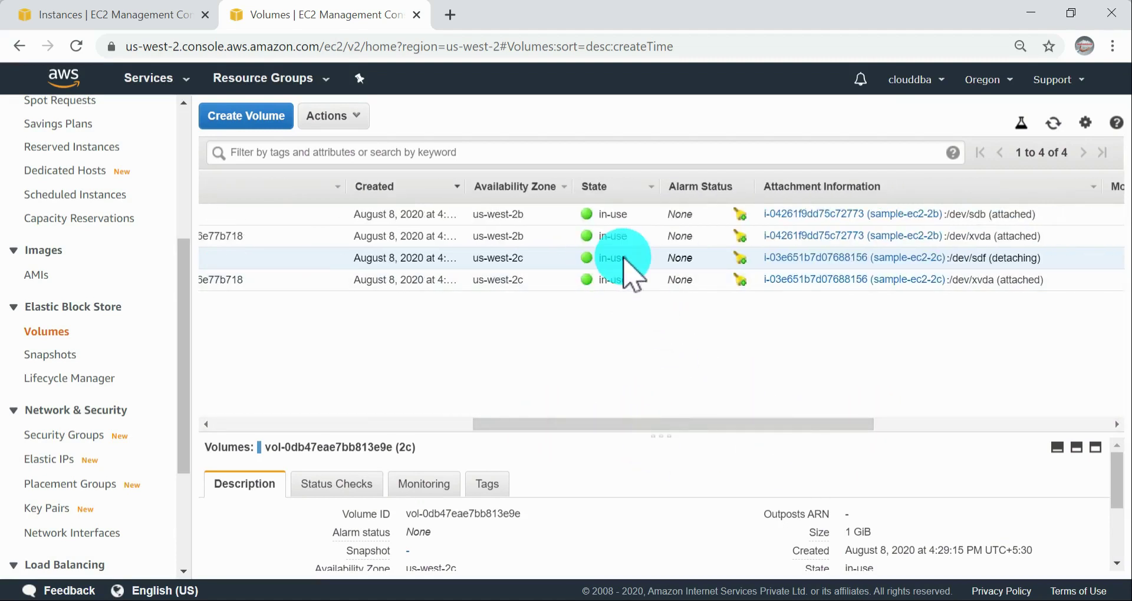
Step: Refresh the Volumes list and check the state and attachment information of the detached 2c volume
{"action": "left_click_drag", "start_coordinate": [615, 423], "coordinate": [282, 414]}
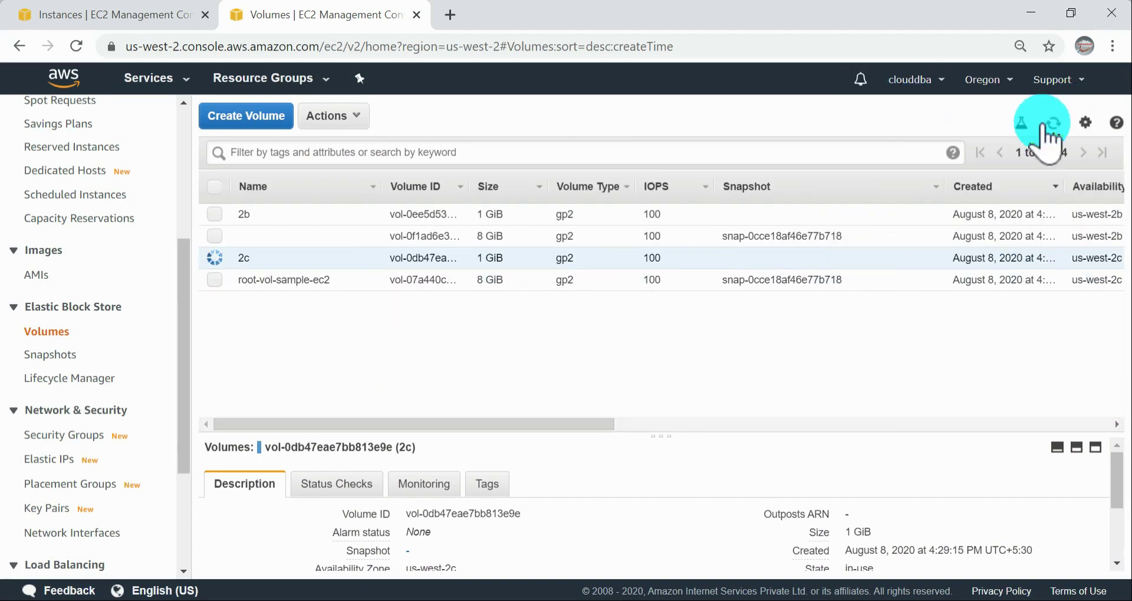
{"action": "left_click", "coordinate": [1053, 123]}
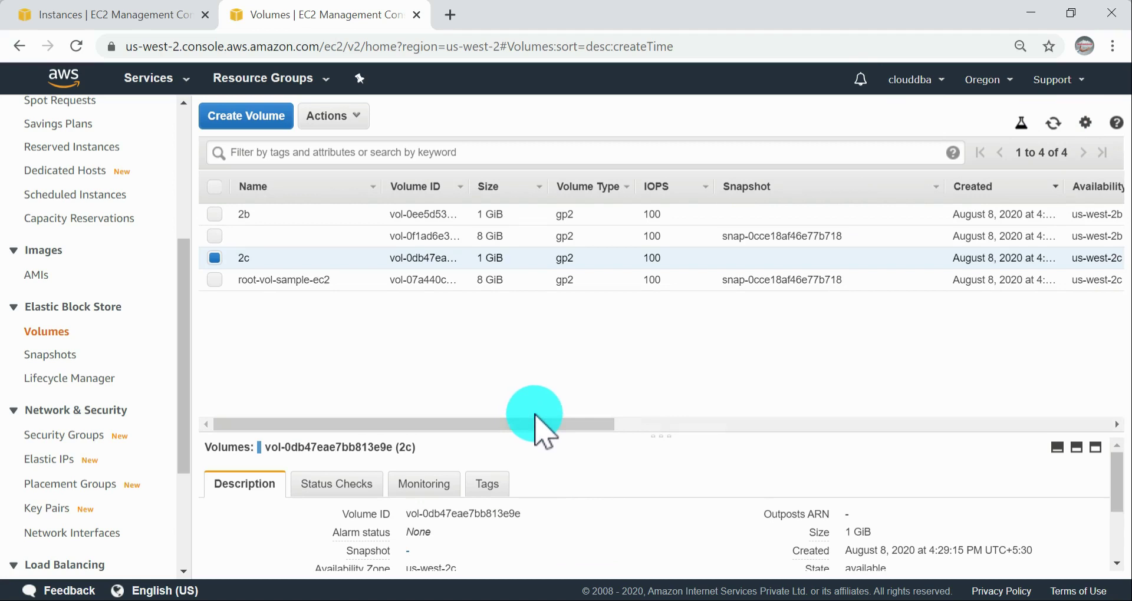
{"action": "left_click_drag", "start_coordinate": [534, 415], "coordinate": [867, 449]}
{"action": "left_click", "coordinate": [566, 414]}
{"action": "left_click_drag", "start_coordinate": [557, 425], "coordinate": [794, 432]}
{"action": "left_click_drag", "start_coordinate": [726, 259], "coordinate": [674, 259]}
{"action": "left_click", "coordinate": [656, 257]}
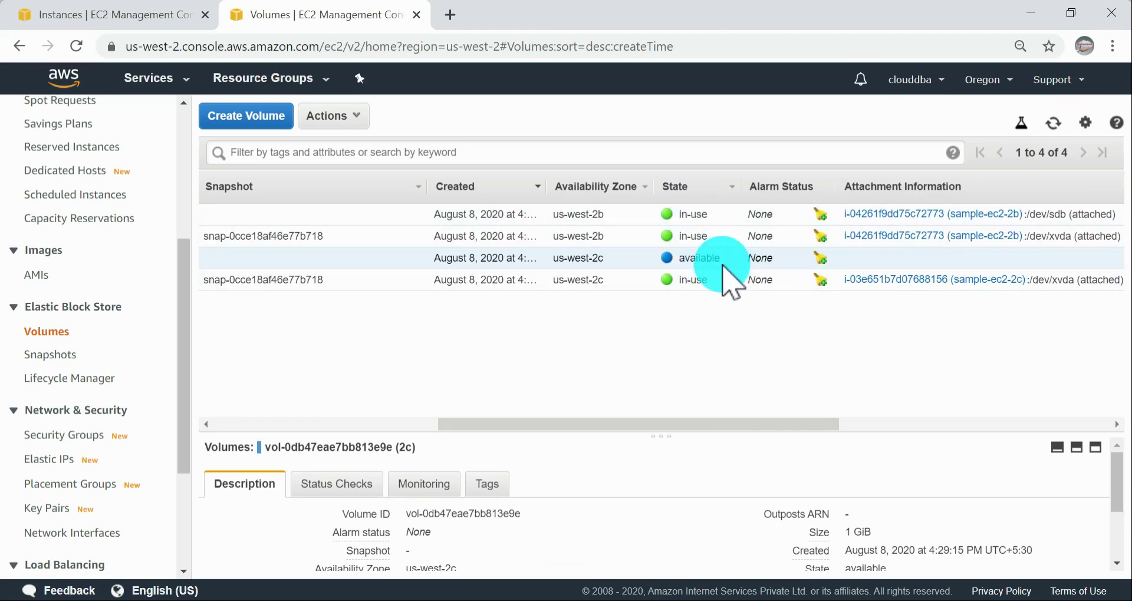
{"action": "left_click_drag", "start_coordinate": [640, 426], "coordinate": [286, 324]}
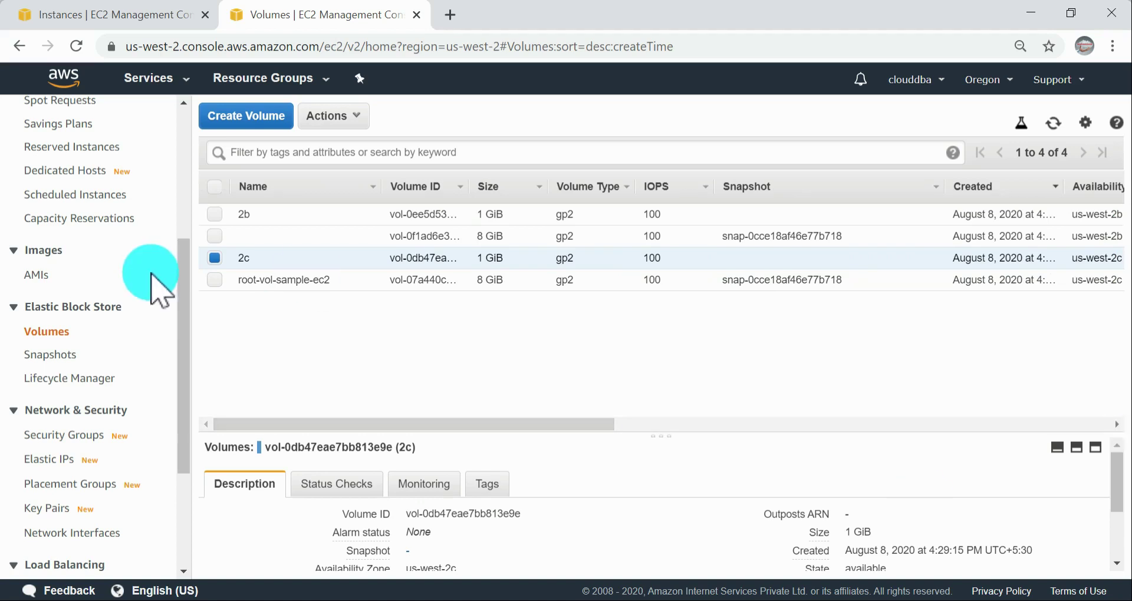
Step: Reselect the 2c volume and compare its availability zone and state with those of the other volumes
{"action": "left_click", "coordinate": [223, 261]}
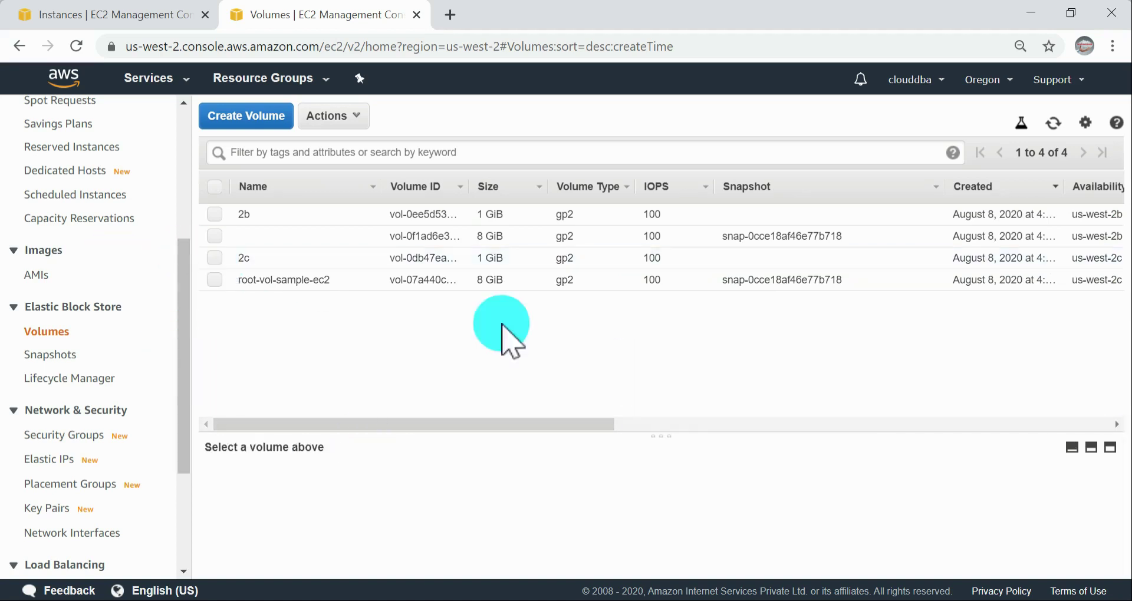
{"action": "left_click", "coordinate": [219, 260]}
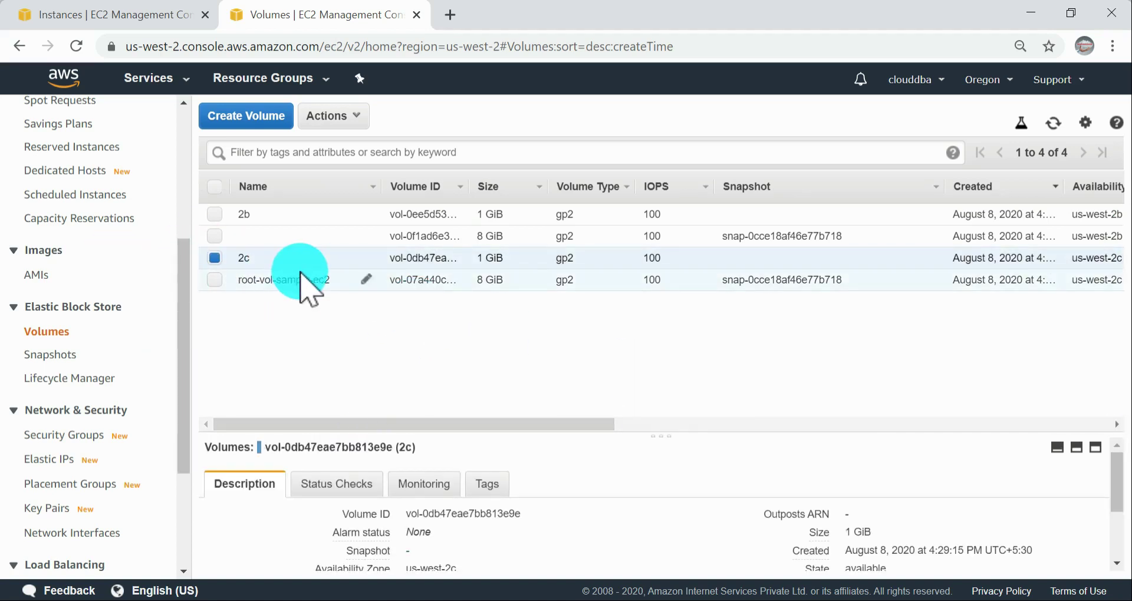
{"action": "left_click_drag", "start_coordinate": [515, 426], "coordinate": [513, 397]}
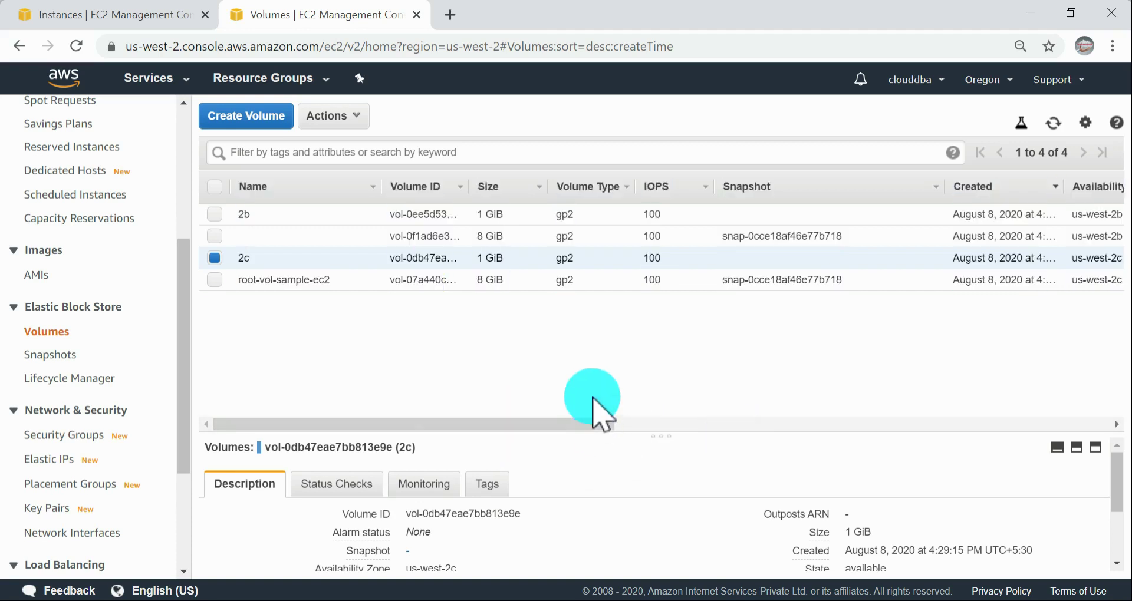
{"action": "left_click_drag", "start_coordinate": [531, 430], "coordinate": [759, 436]}
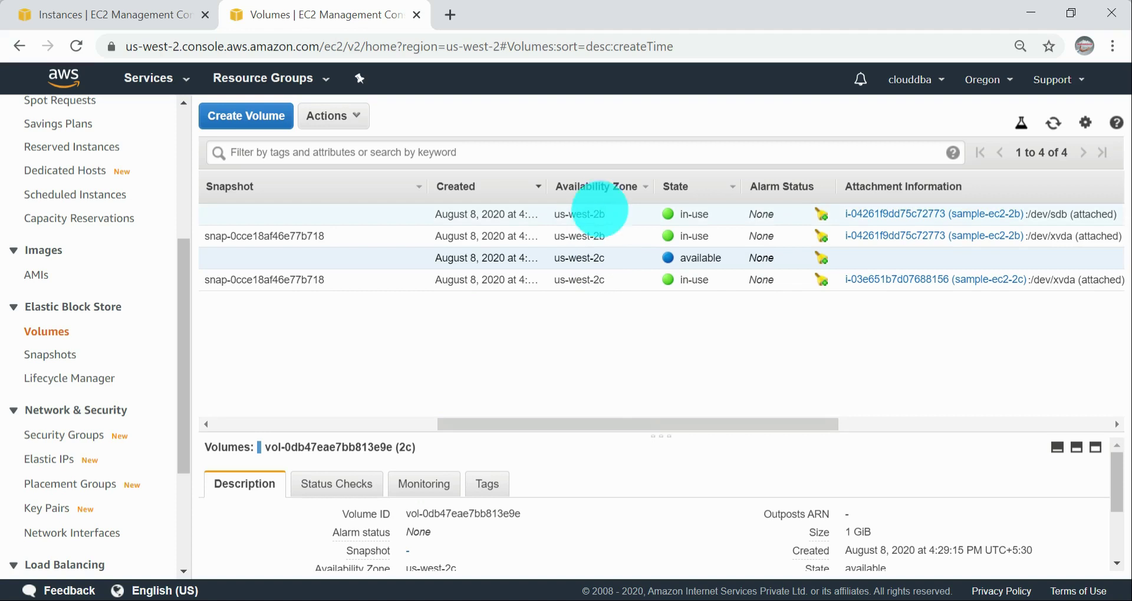
{"action": "left_click_drag", "start_coordinate": [627, 426], "coordinate": [260, 435]}
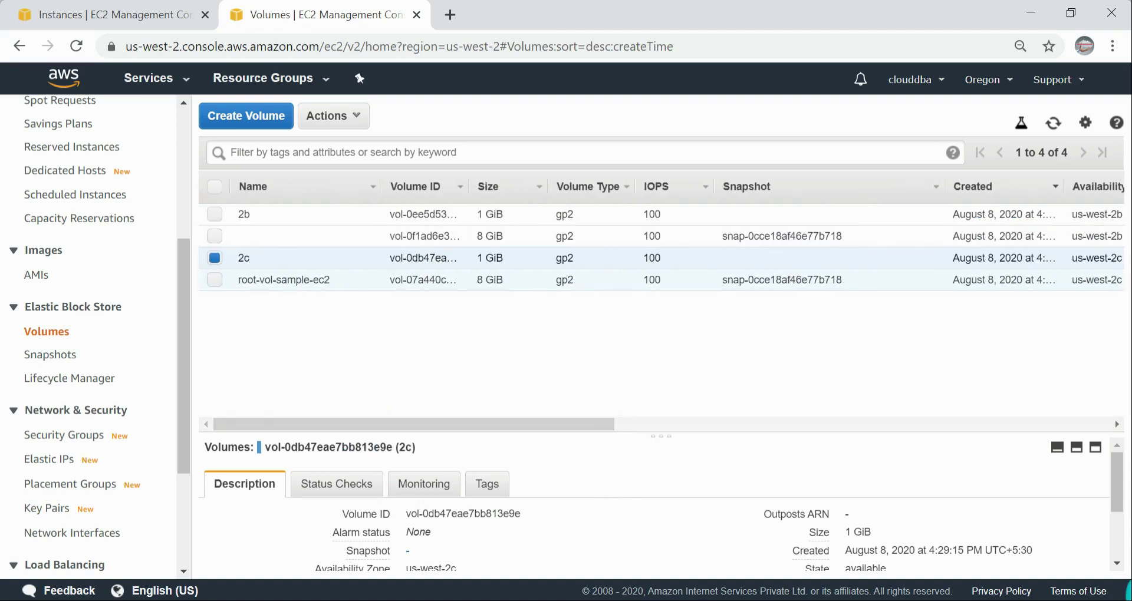
Step: View the actions available for the 2c volume, keep it selected and review the volumes' zones and attachments
{"action": "left_click", "coordinate": [358, 121]}
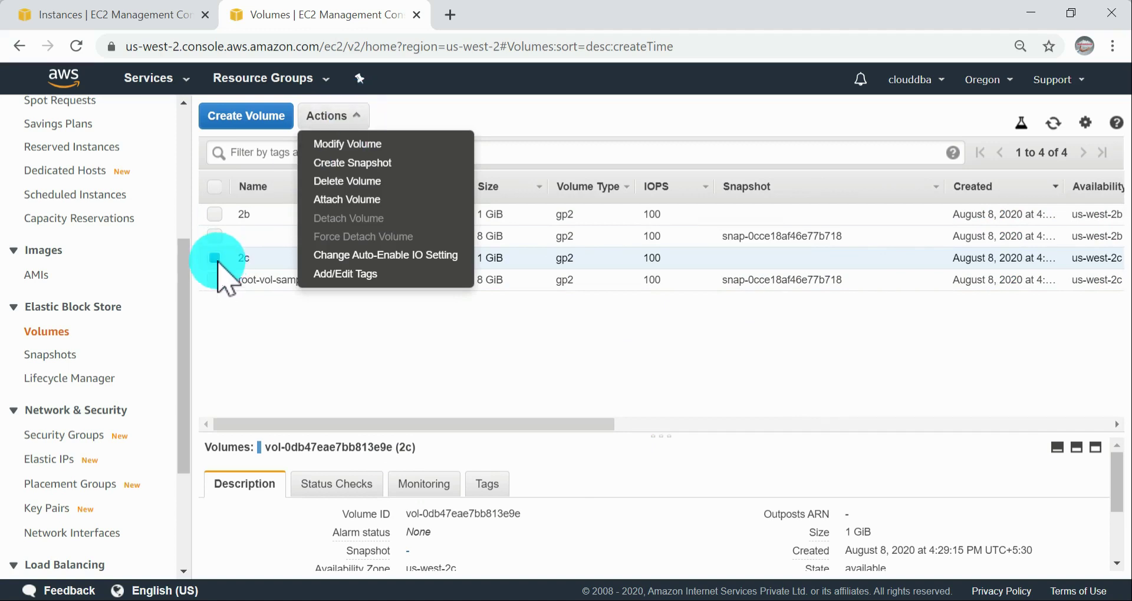
{"action": "left_click", "coordinate": [214, 258]}
{"action": "left_click", "coordinate": [215, 259]}
{"action": "left_click", "coordinate": [214, 258]}
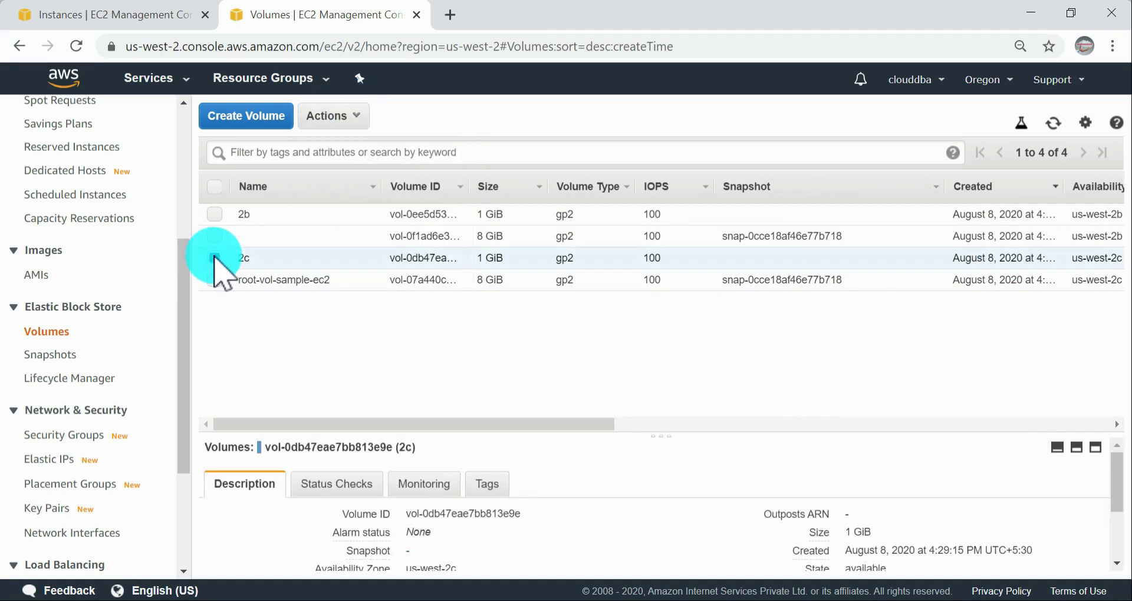
{"action": "left_click_drag", "start_coordinate": [410, 435], "coordinate": [648, 435]}
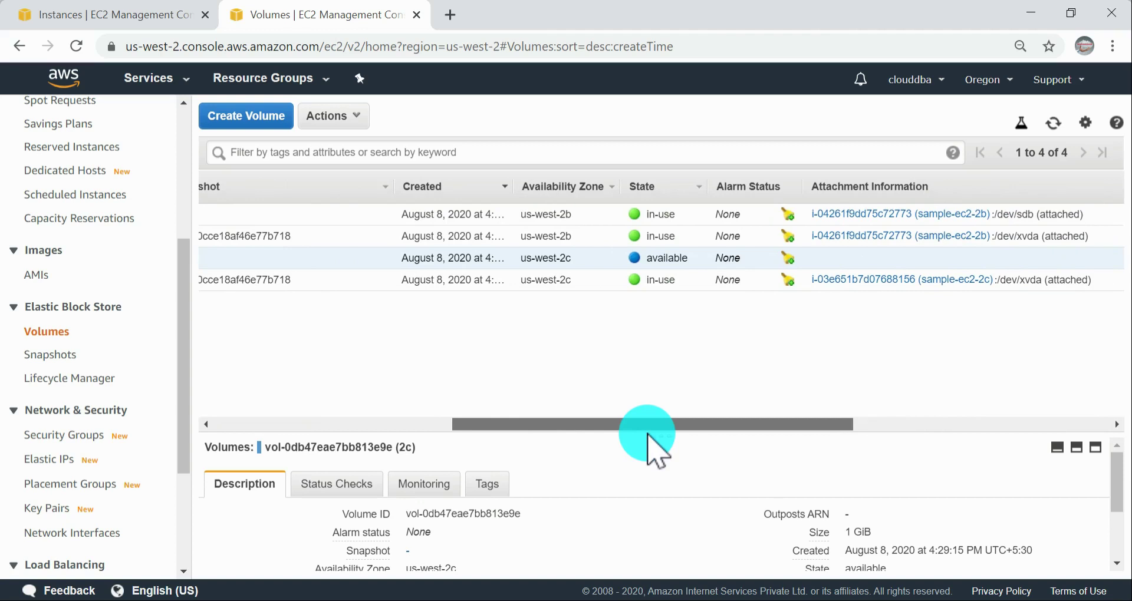
{"action": "left_click_drag", "start_coordinate": [648, 436], "coordinate": [349, 429]}
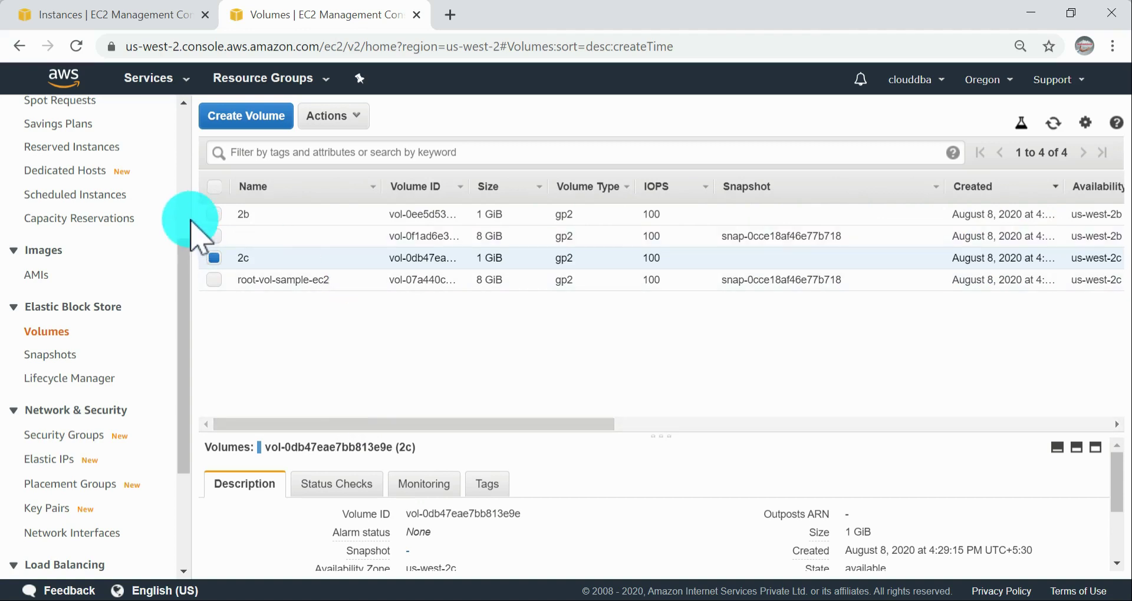
{"action": "left_click", "coordinate": [213, 214]}
{"action": "left_click", "coordinate": [213, 258]}
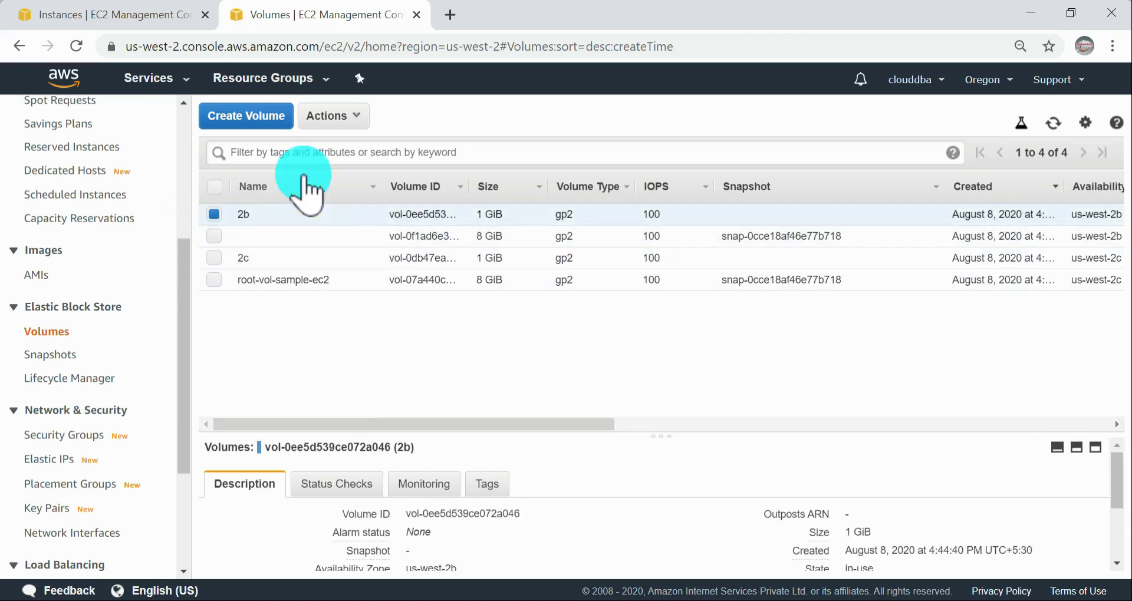
{"action": "left_click", "coordinate": [330, 117]}
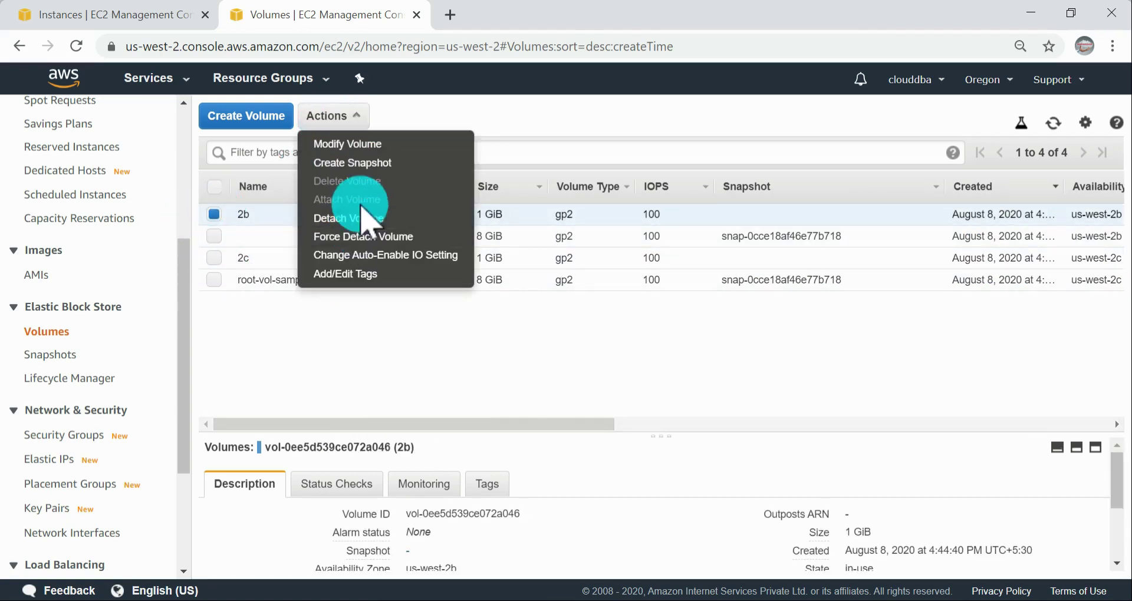
{"action": "left_click", "coordinate": [352, 163]}
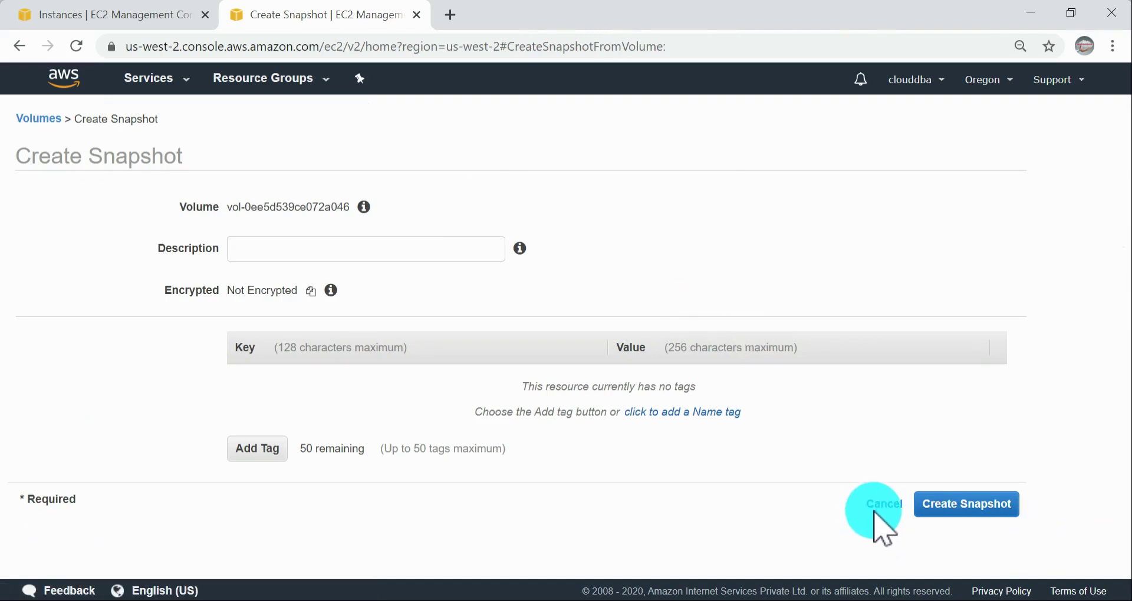
{"action": "left_click", "coordinate": [883, 505]}
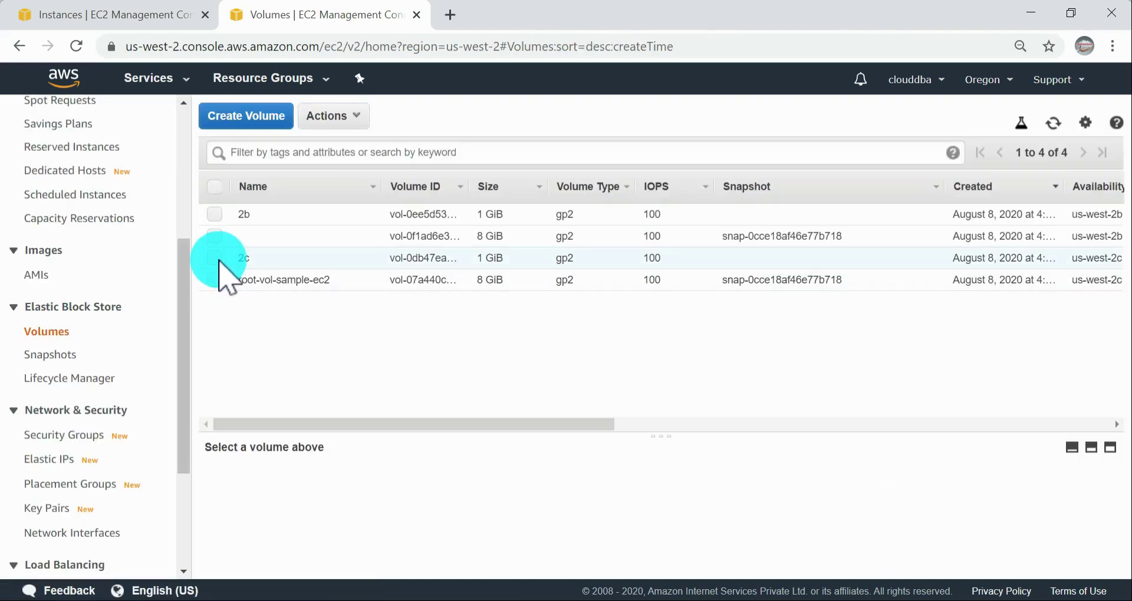
Step: Create a snapshot of the 2c volume with the description "migrating from 2c to 2b" and return to the Volumes list
{"action": "left_click", "coordinate": [214, 258]}
{"action": "left_click", "coordinate": [330, 116]}
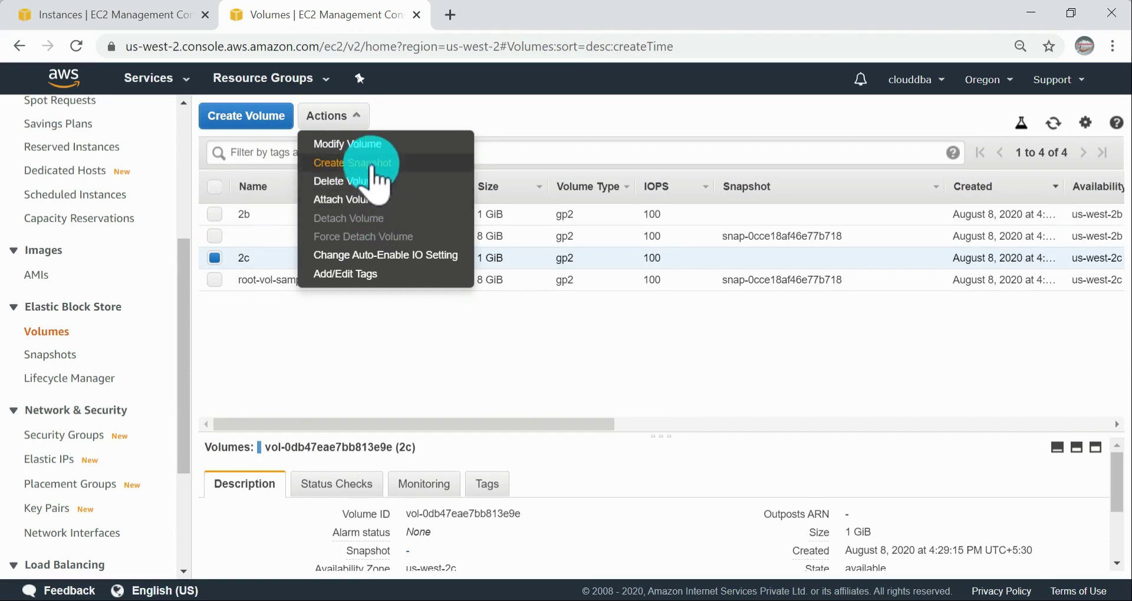
{"action": "left_click", "coordinate": [365, 165]}
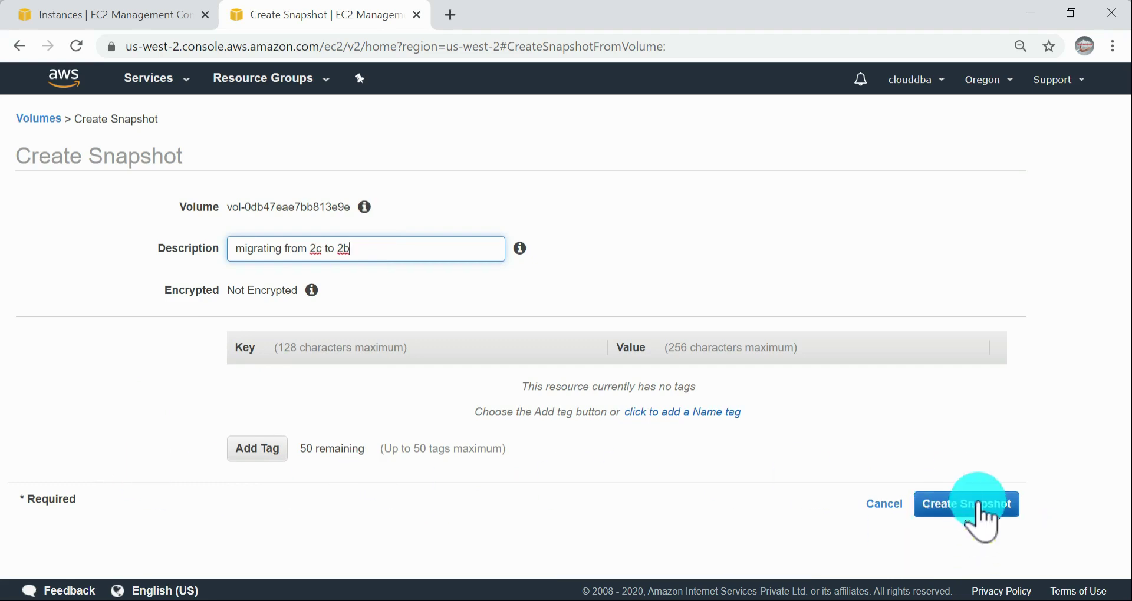
{"action": "left_click", "coordinate": [979, 504]}
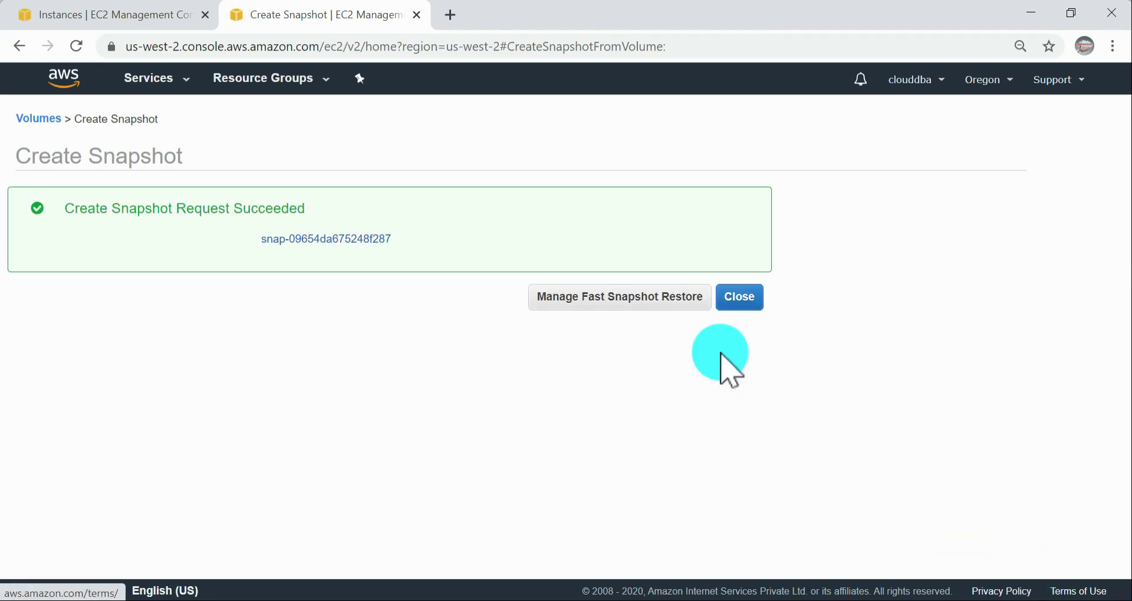
{"action": "left_click", "coordinate": [731, 297]}
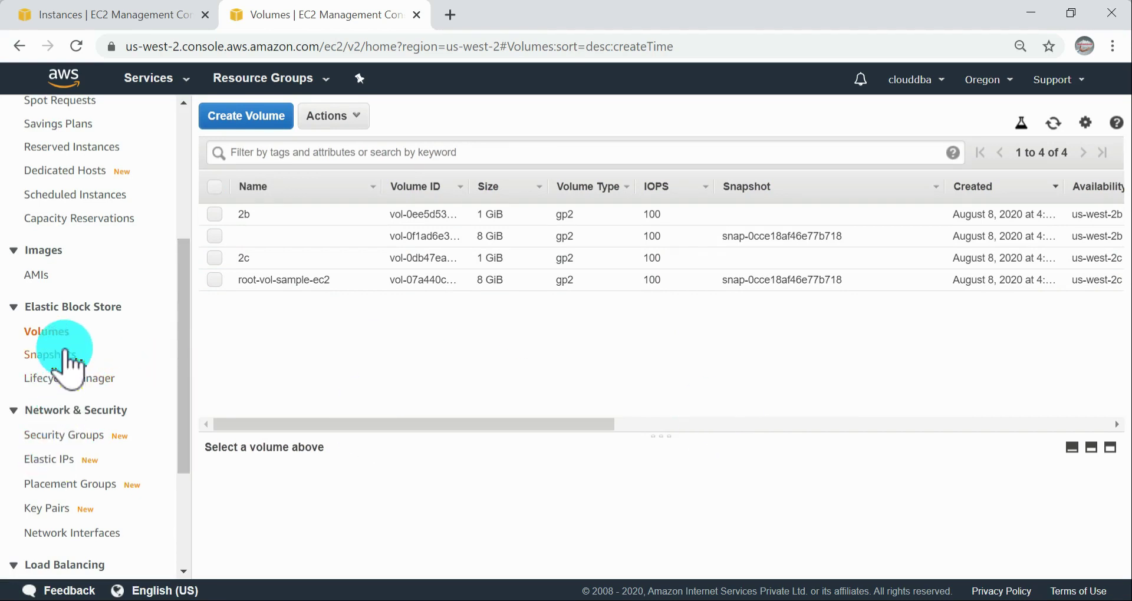
Step: Open the Snapshots list and refresh it repeatedly to check the new snapshot's status and progress
{"action": "left_click", "coordinate": [65, 353]}
{"action": "left_click", "coordinate": [1055, 127]}
{"action": "left_click_drag", "start_coordinate": [758, 434], "coordinate": [1125, 435]}
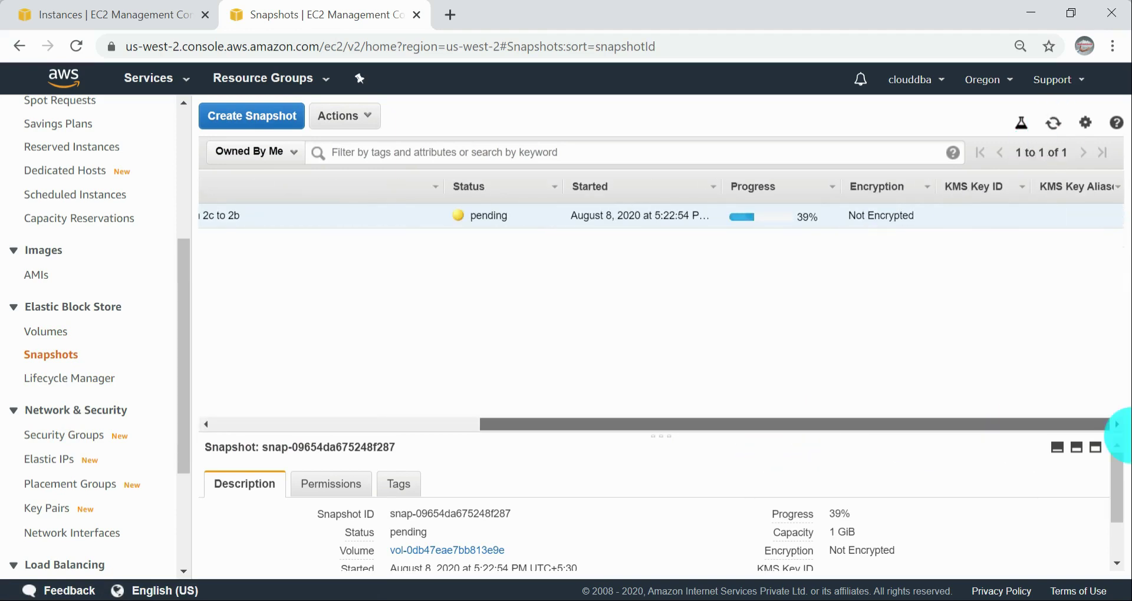
{"action": "left_click", "coordinate": [1055, 127]}
{"action": "left_click_drag", "start_coordinate": [816, 434], "coordinate": [1118, 439]}
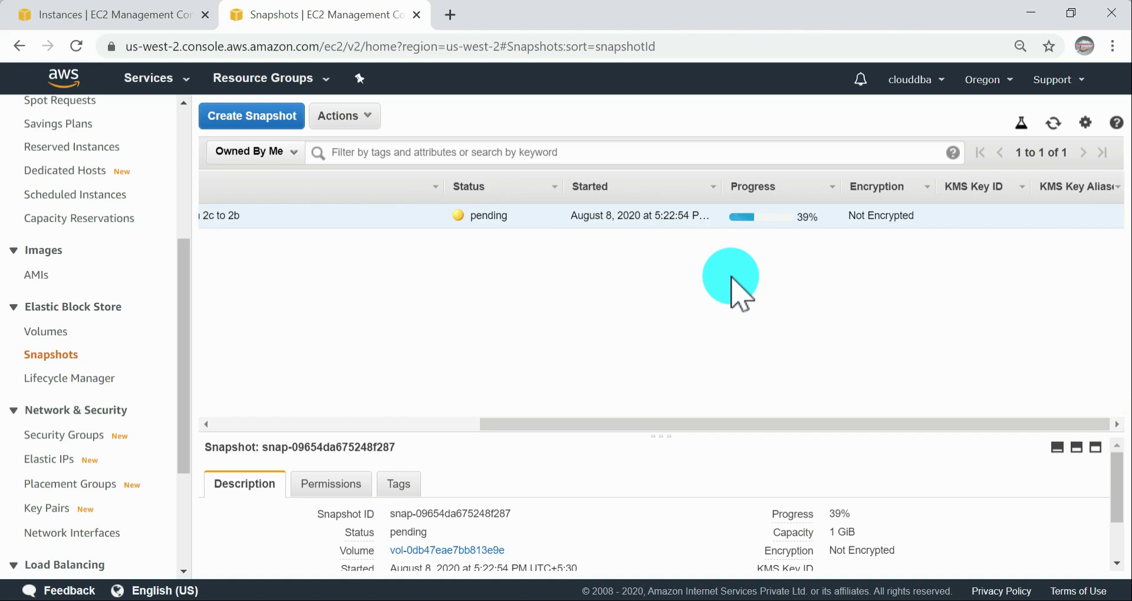
{"action": "left_click", "coordinate": [1055, 127]}
{"action": "left_click", "coordinate": [1055, 127]}
{"action": "left_click_drag", "start_coordinate": [664, 426], "coordinate": [910, 425]}
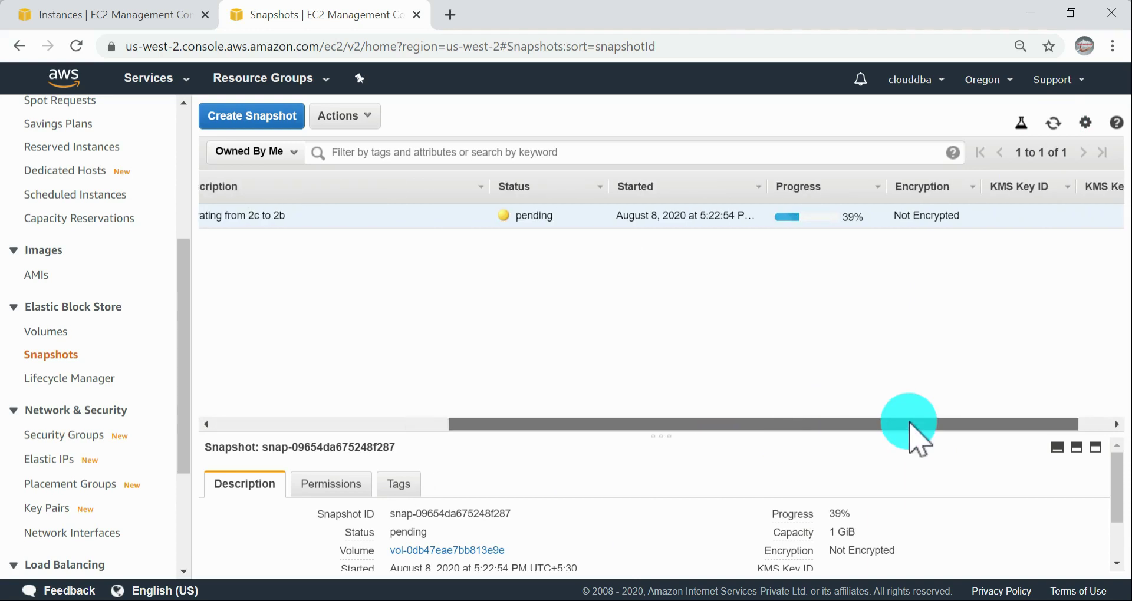
{"action": "left_click", "coordinate": [1054, 125]}
{"action": "left_click", "coordinate": [1055, 128]}
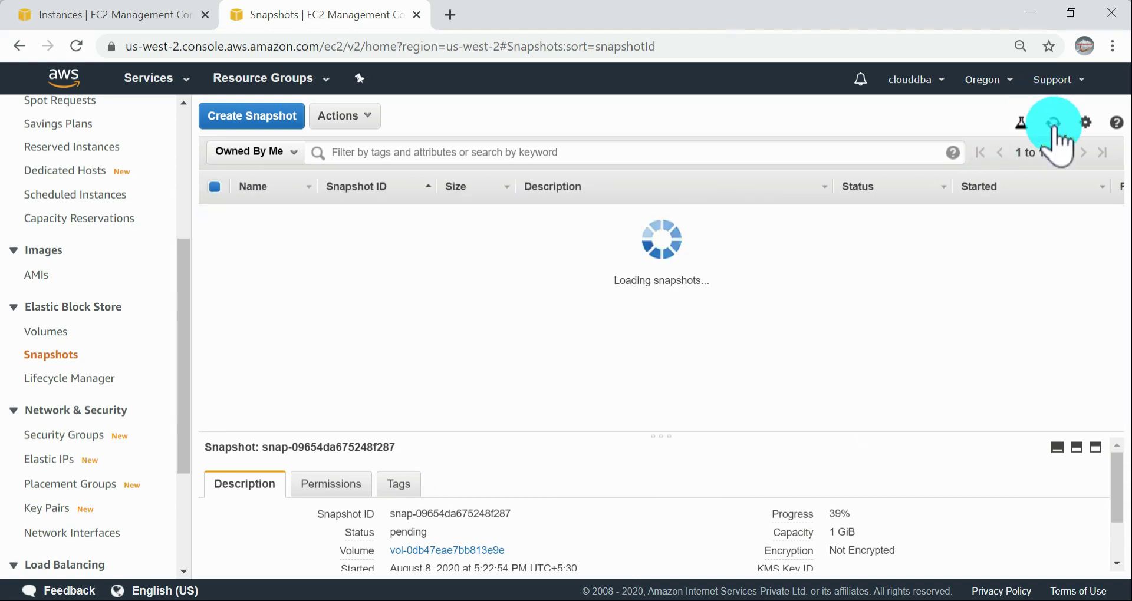
{"action": "left_click_drag", "start_coordinate": [735, 432], "coordinate": [137, 401]}
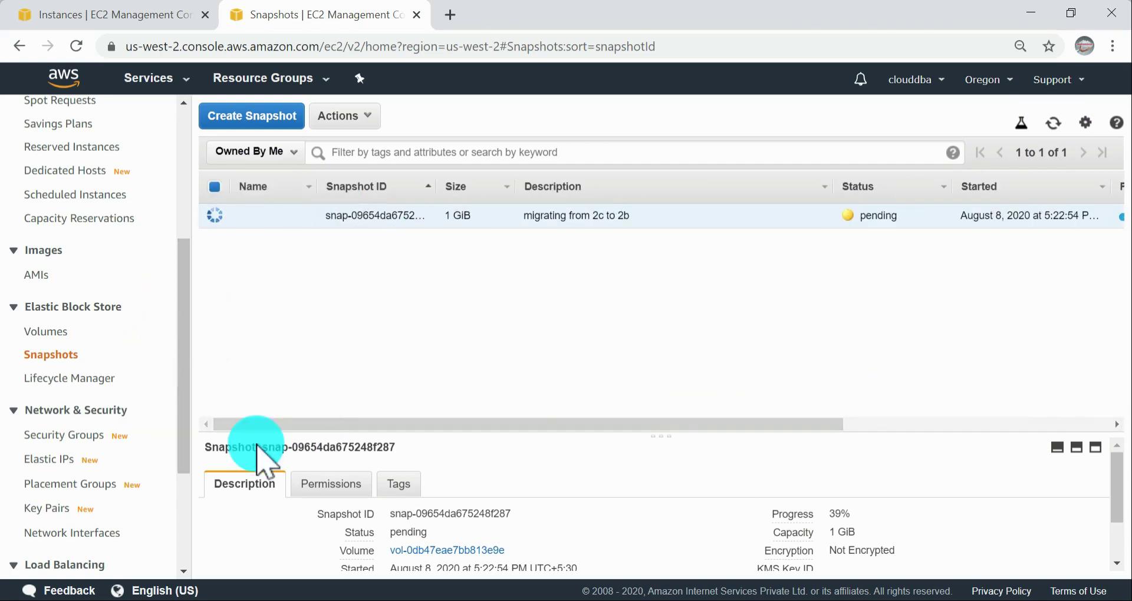
Step: Switch to the AWS documentation window and look through the EBS volume and snapshot topics in the user guide contents
{"action": "mouse_move", "coordinate": [471, 592]}
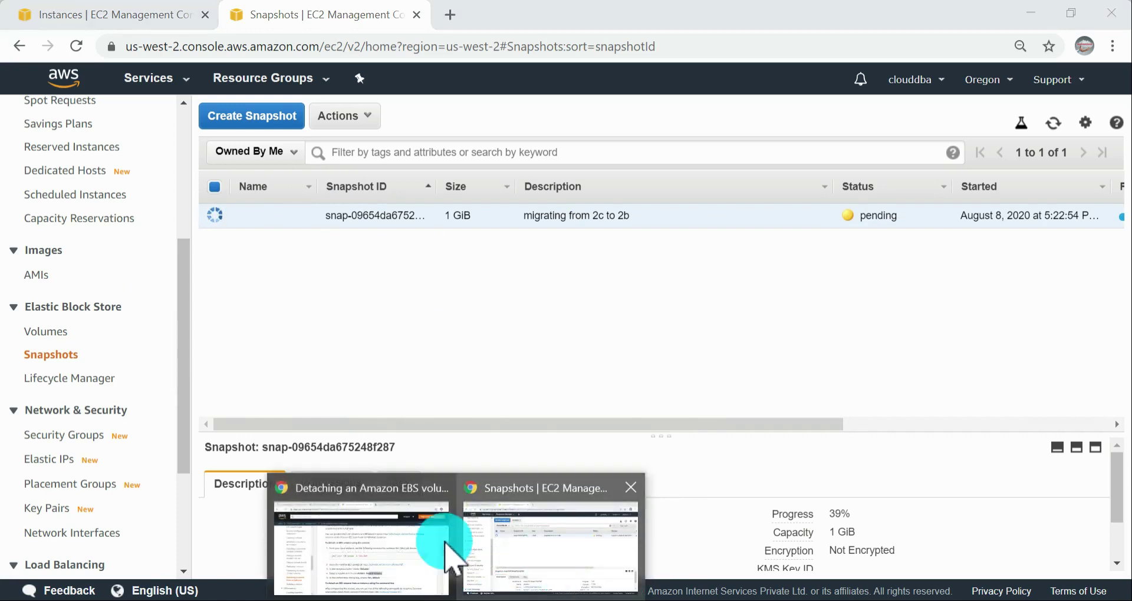
{"action": "left_click", "coordinate": [424, 537]}
{"action": "scroll", "coordinate": [876, 451], "scroll_direction": "down", "scroll_amount": 3}
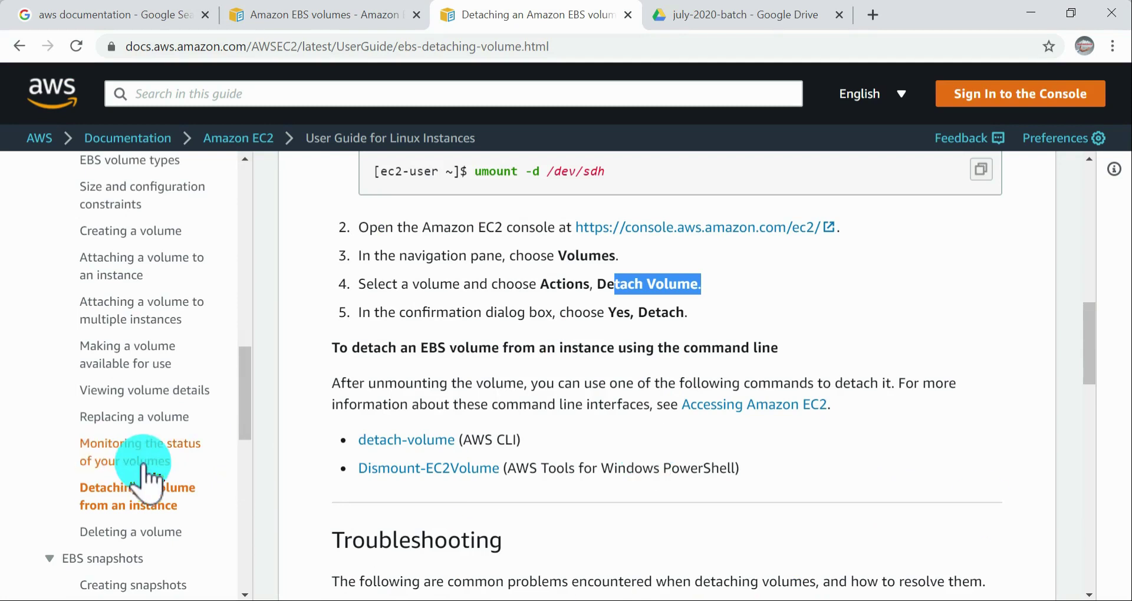
{"action": "scroll", "coordinate": [168, 489], "scroll_direction": "down", "scroll_amount": 2}
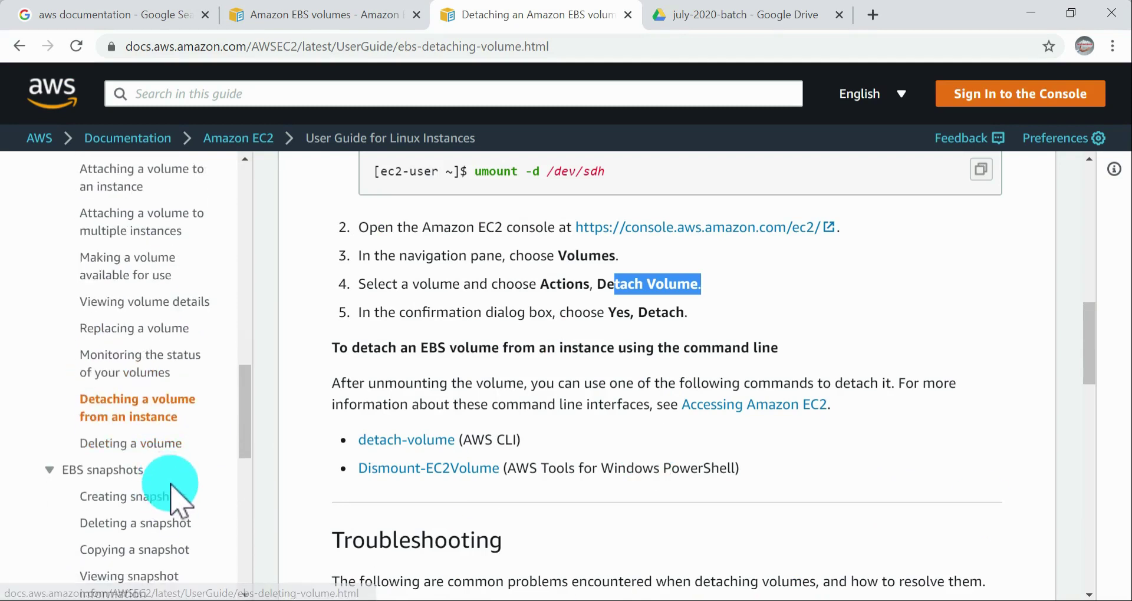
{"action": "scroll", "coordinate": [171, 407], "scroll_direction": "up", "scroll_amount": 4}
{"action": "scroll", "coordinate": [176, 404], "scroll_direction": "down", "scroll_amount": 12}
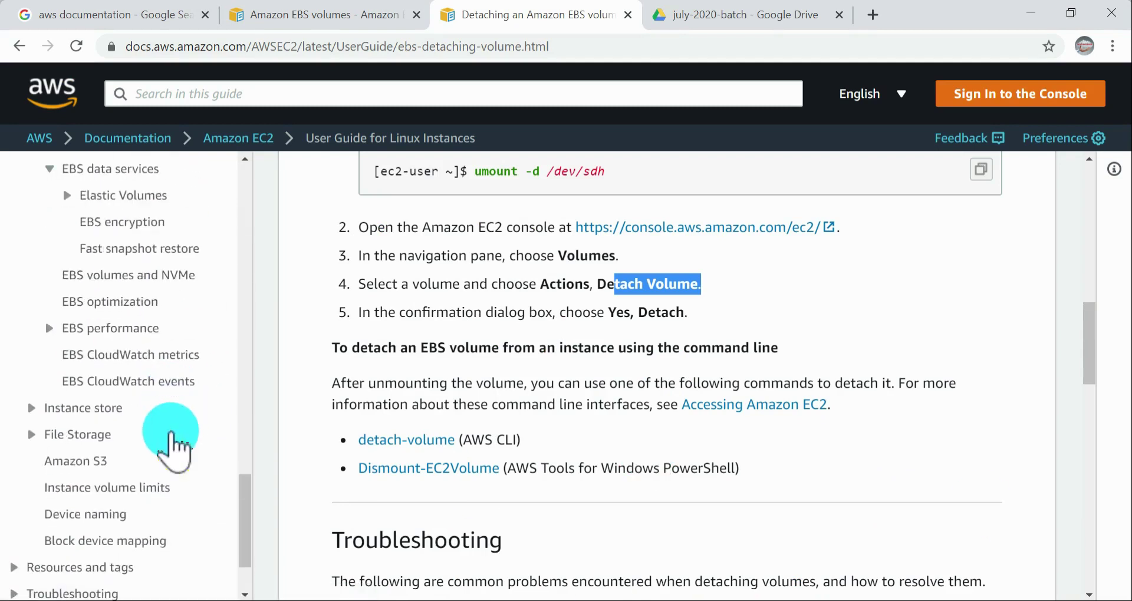
{"action": "scroll", "coordinate": [147, 436], "scroll_direction": "up", "scroll_amount": 5}
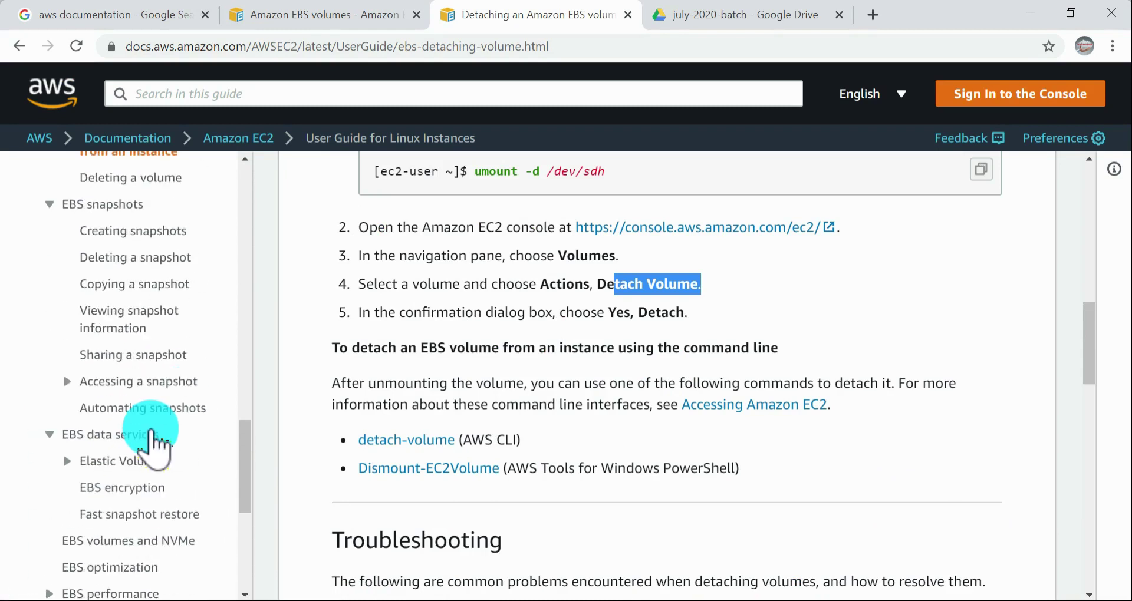
{"action": "scroll", "coordinate": [141, 342], "scroll_direction": "up", "scroll_amount": 10}
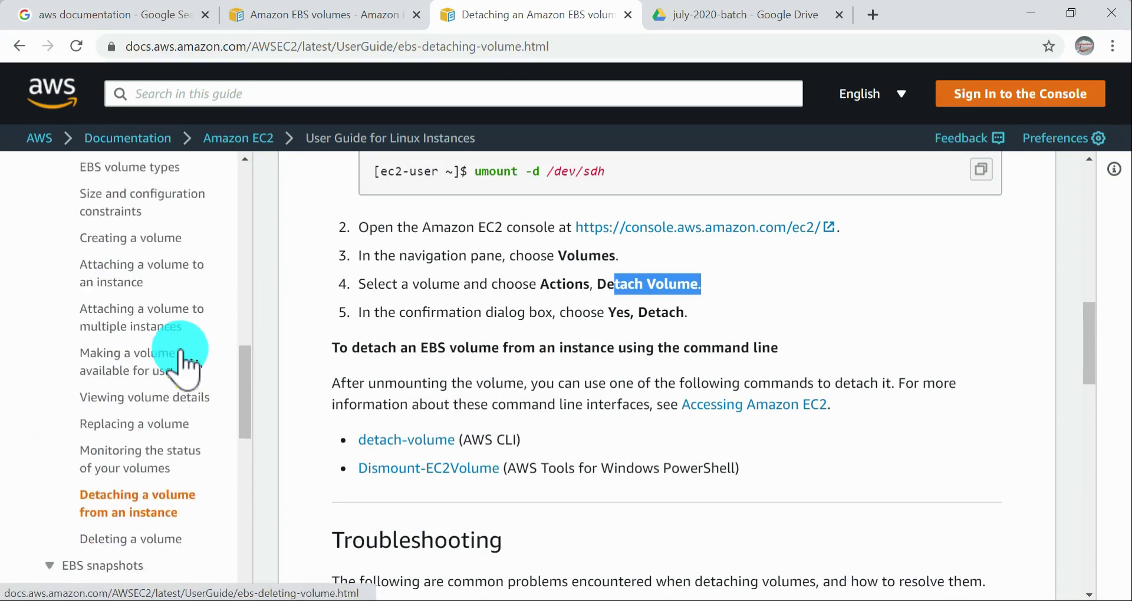
{"action": "scroll", "coordinate": [182, 361], "scroll_direction": "down", "scroll_amount": 3}
{"action": "scroll", "coordinate": [183, 366], "scroll_direction": "down", "scroll_amount": 5}
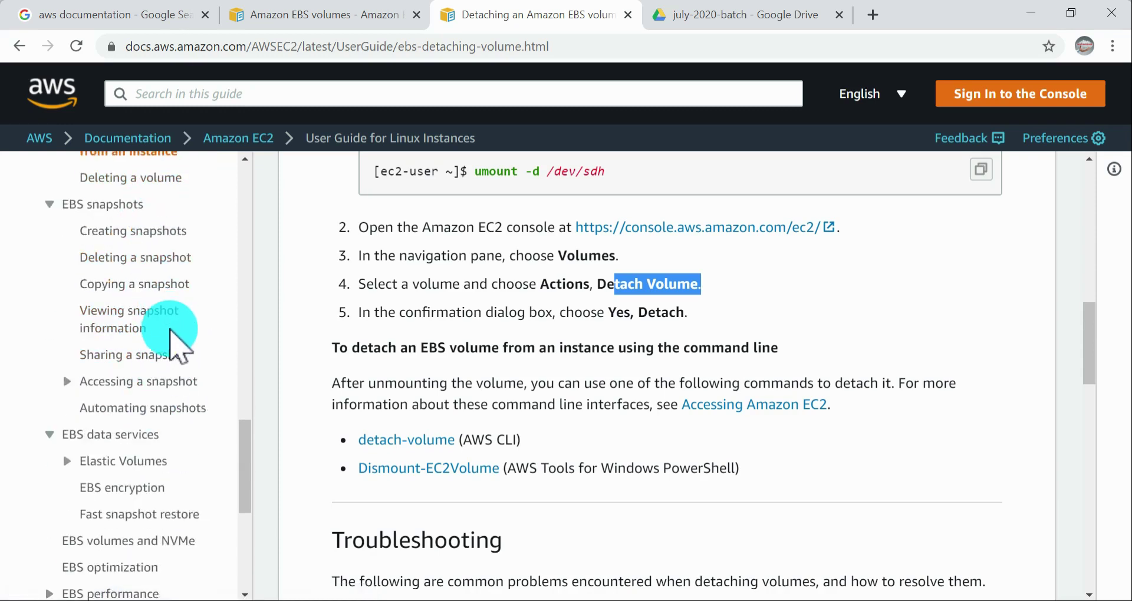
{"action": "scroll", "coordinate": [171, 324], "scroll_direction": "up", "scroll_amount": 2}
{"action": "scroll", "coordinate": [173, 323], "scroll_direction": "up", "scroll_amount": 5}
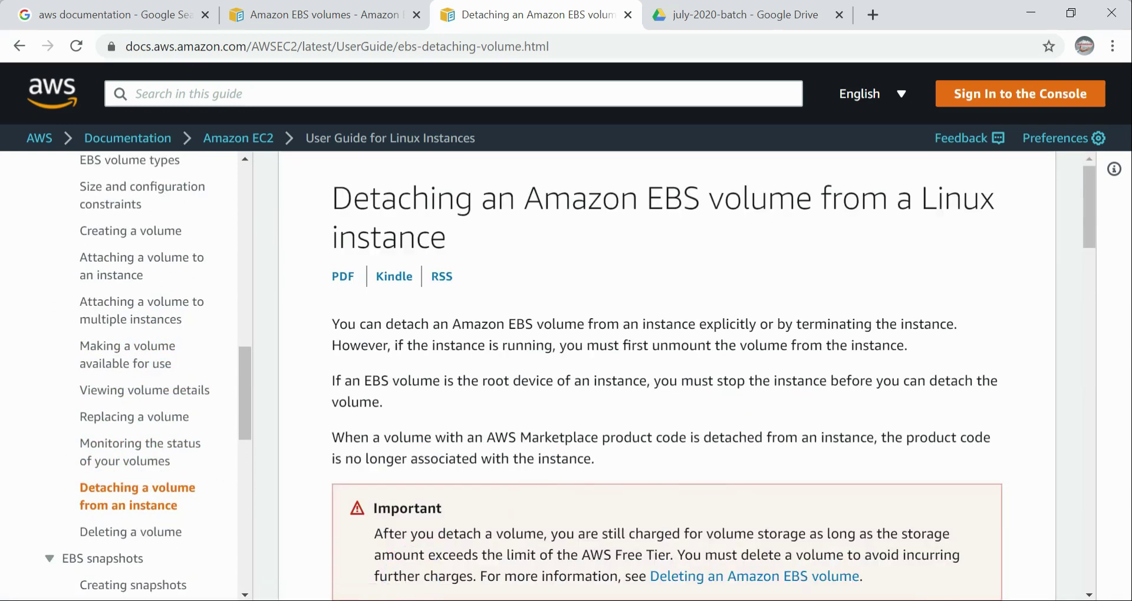
{"action": "scroll", "coordinate": [630, 436], "scroll_direction": "down", "scroll_amount": 10}
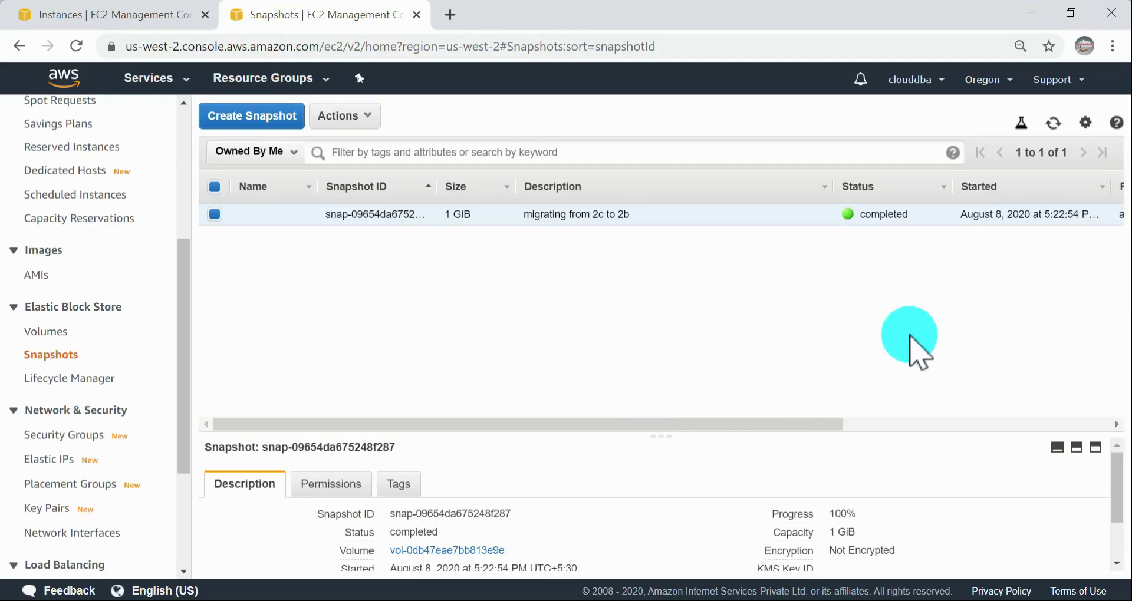
{"action": "left_click", "coordinate": [1054, 122]}
{"action": "left_click_drag", "start_coordinate": [784, 426], "coordinate": [310, 389]}
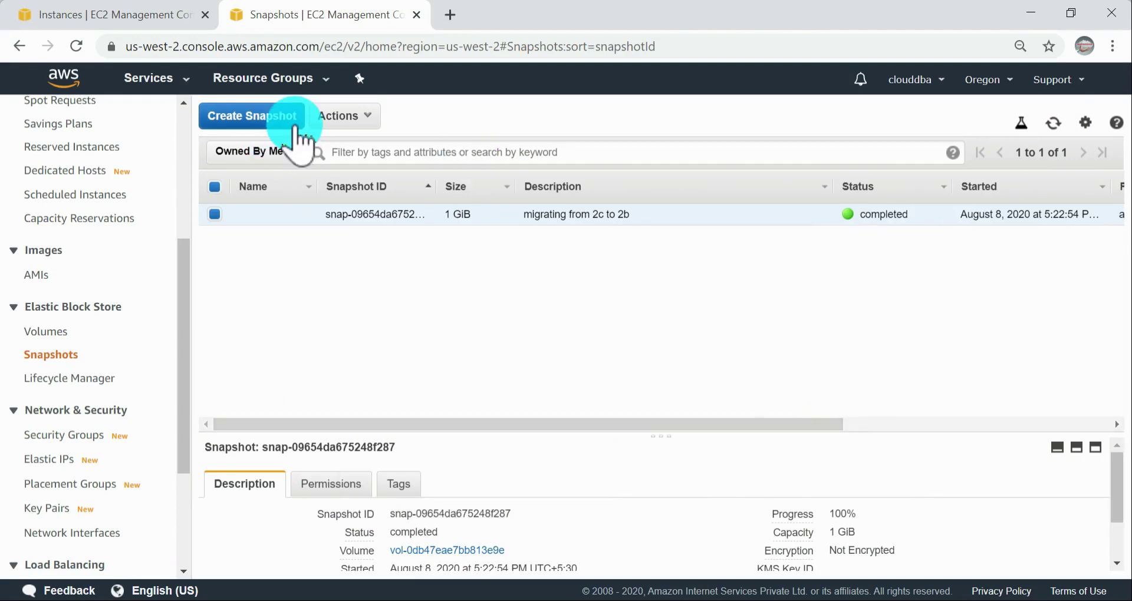
{"action": "left_click", "coordinate": [346, 116]}
{"action": "left_click", "coordinate": [377, 162]}
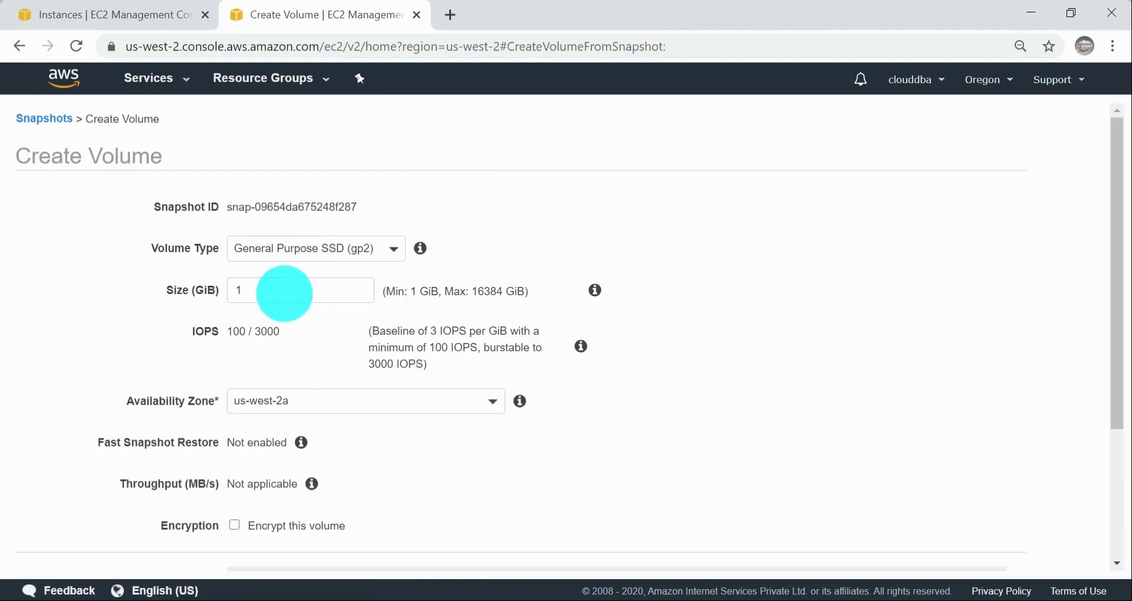
{"action": "double_click", "coordinate": [236, 290]}
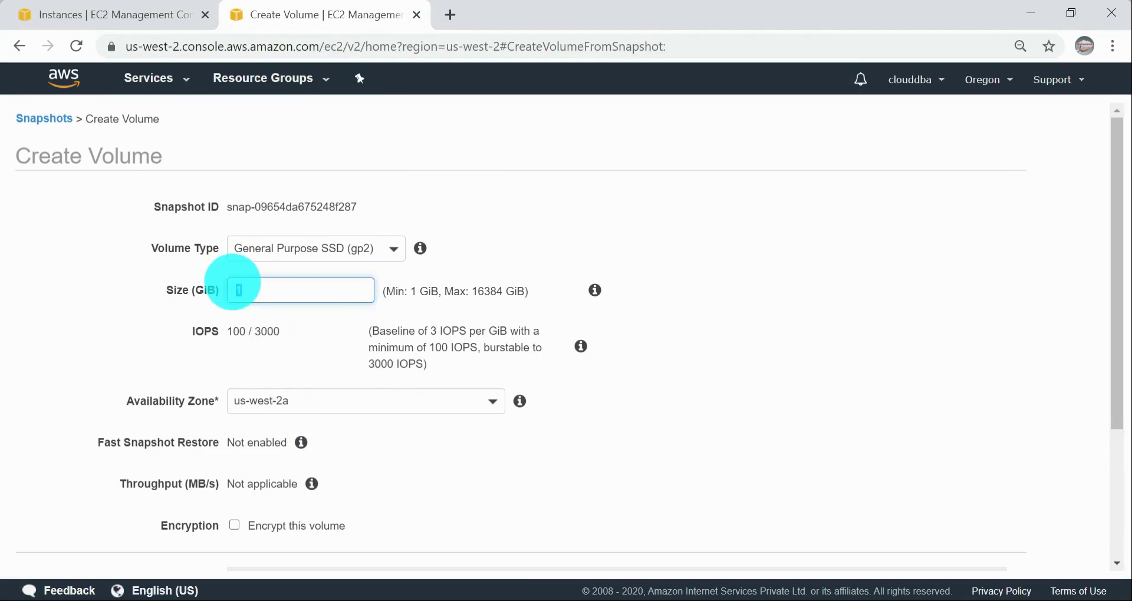
{"action": "type", "text": "2"}
{"action": "left_click", "coordinate": [731, 321]}
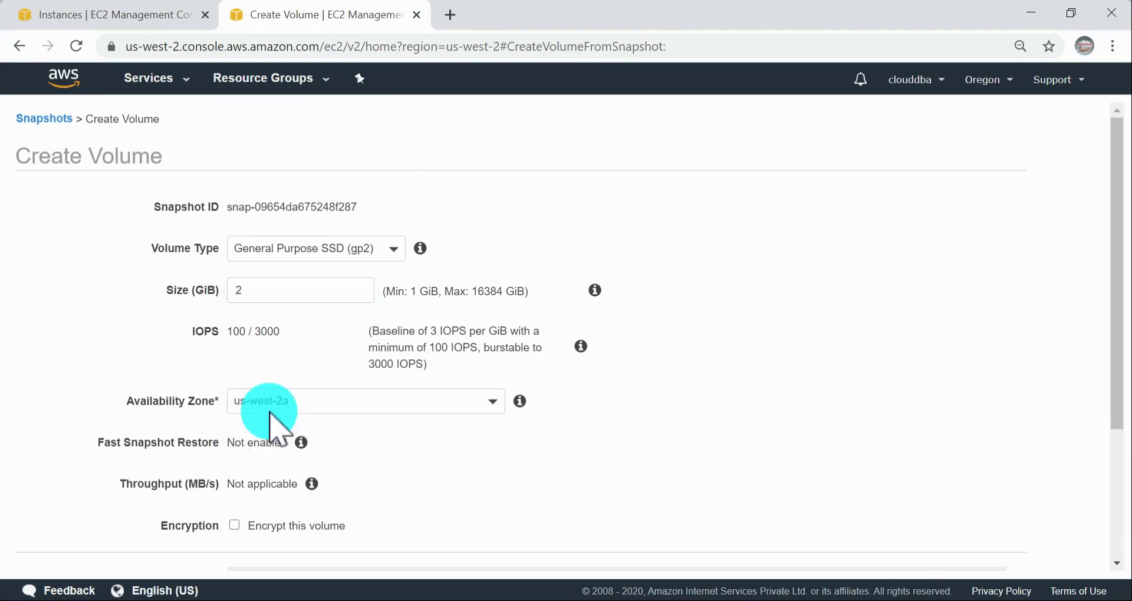
{"action": "left_click", "coordinate": [333, 408]}
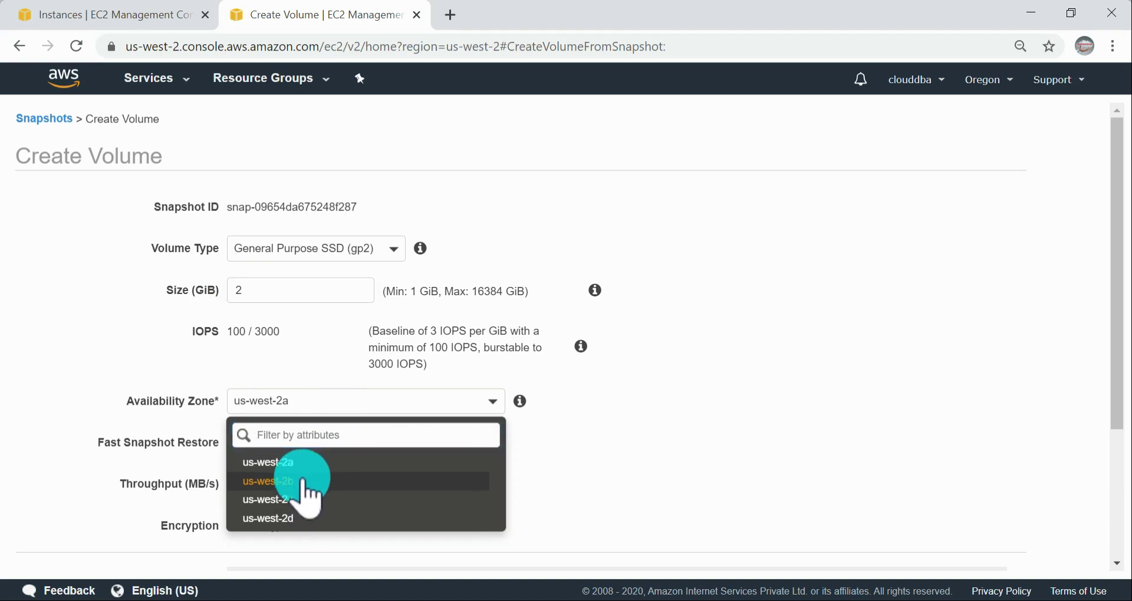
{"action": "left_click", "coordinate": [303, 481]}
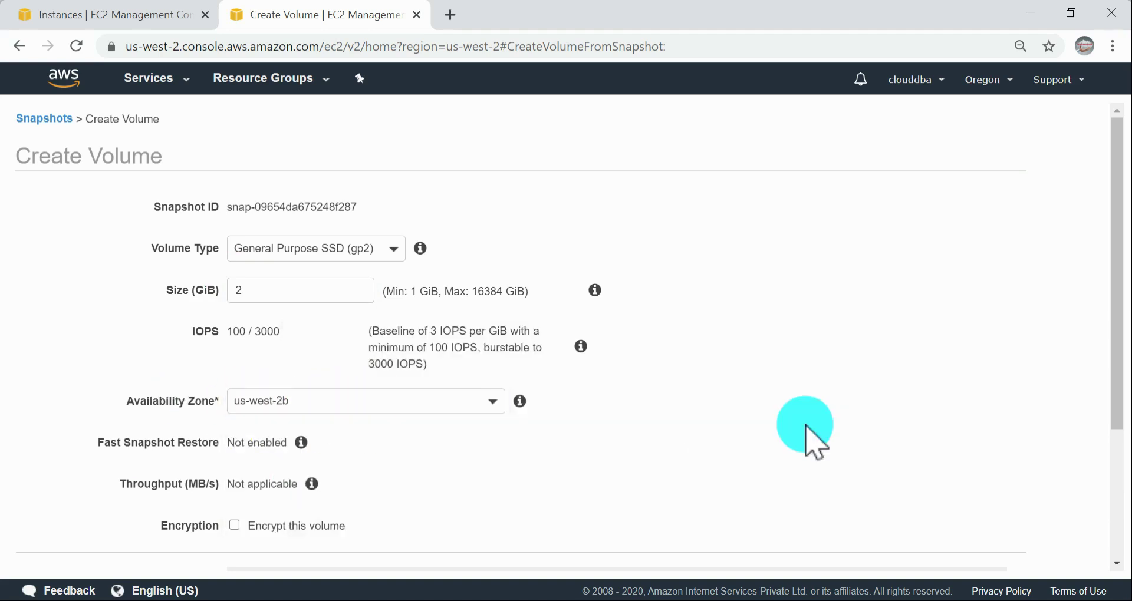
{"action": "scroll", "coordinate": [805, 443], "scroll_direction": "down", "scroll_amount": 3}
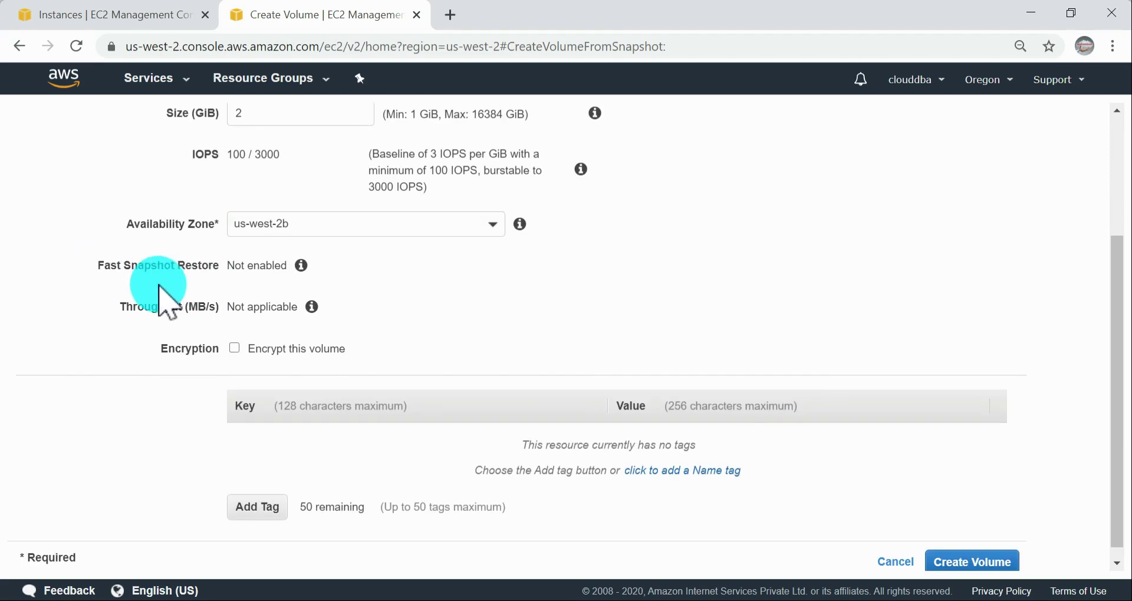
{"action": "mouse_move", "coordinate": [302, 267]}
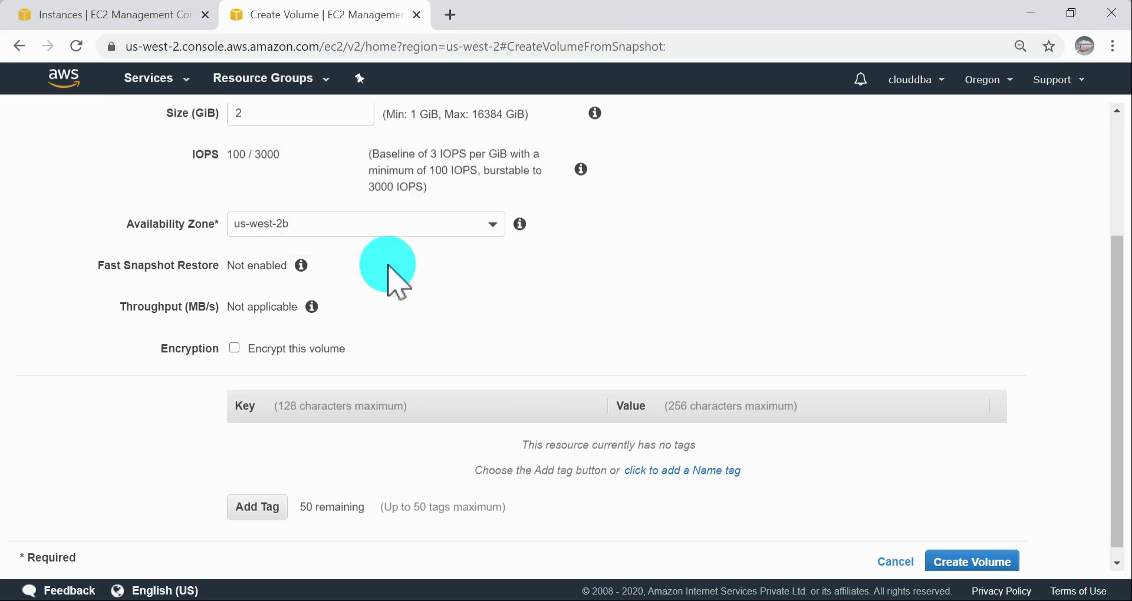
{"action": "left_click", "coordinate": [894, 575]}
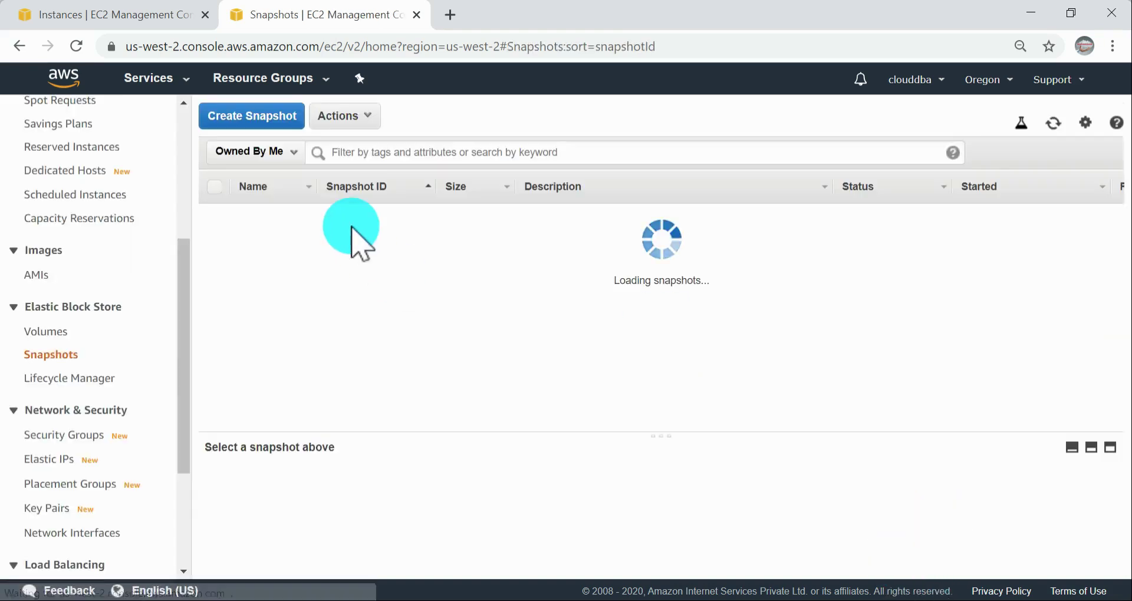
Step: Create another snapshot of the 2c volume without a description and view its fast snapshot restore settings without saving changes
{"action": "left_click", "coordinate": [357, 117]}
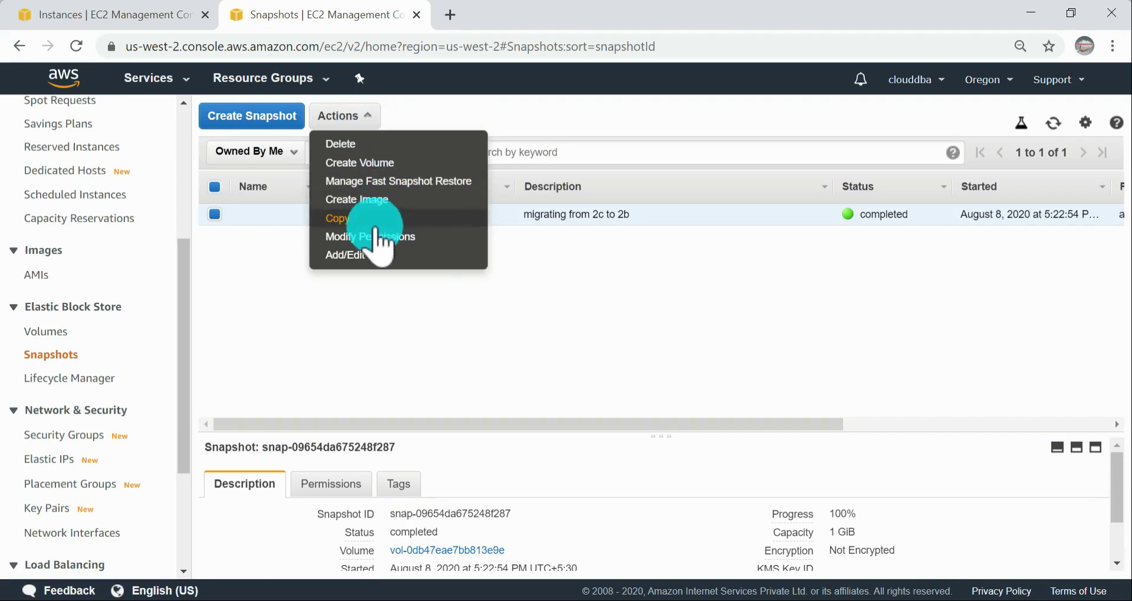
{"action": "left_click", "coordinate": [47, 333]}
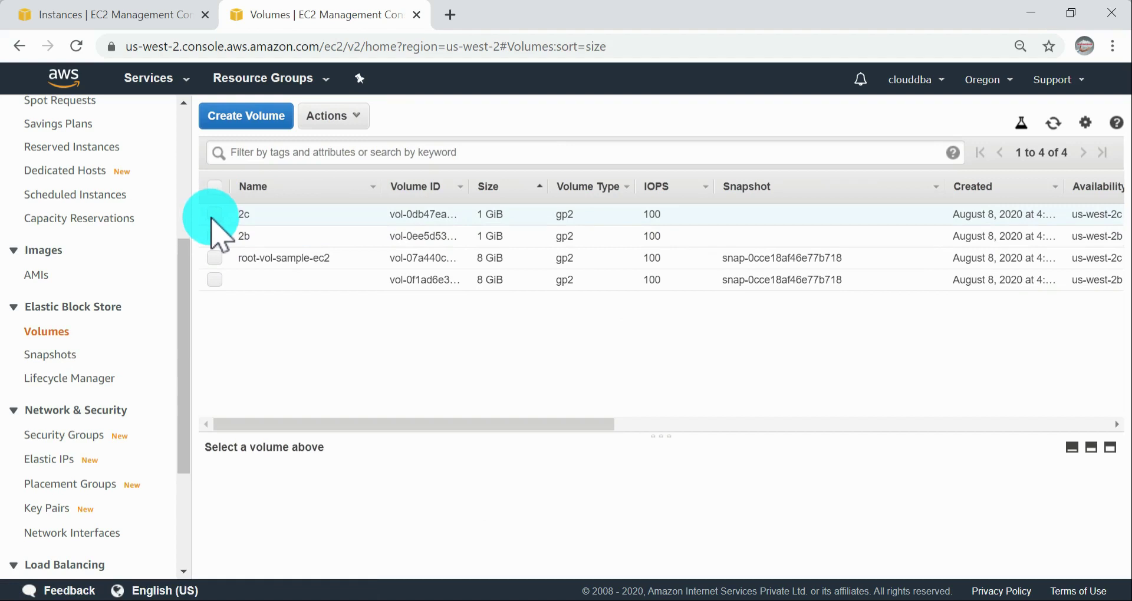
{"action": "left_click", "coordinate": [214, 215]}
{"action": "left_click", "coordinate": [339, 118]}
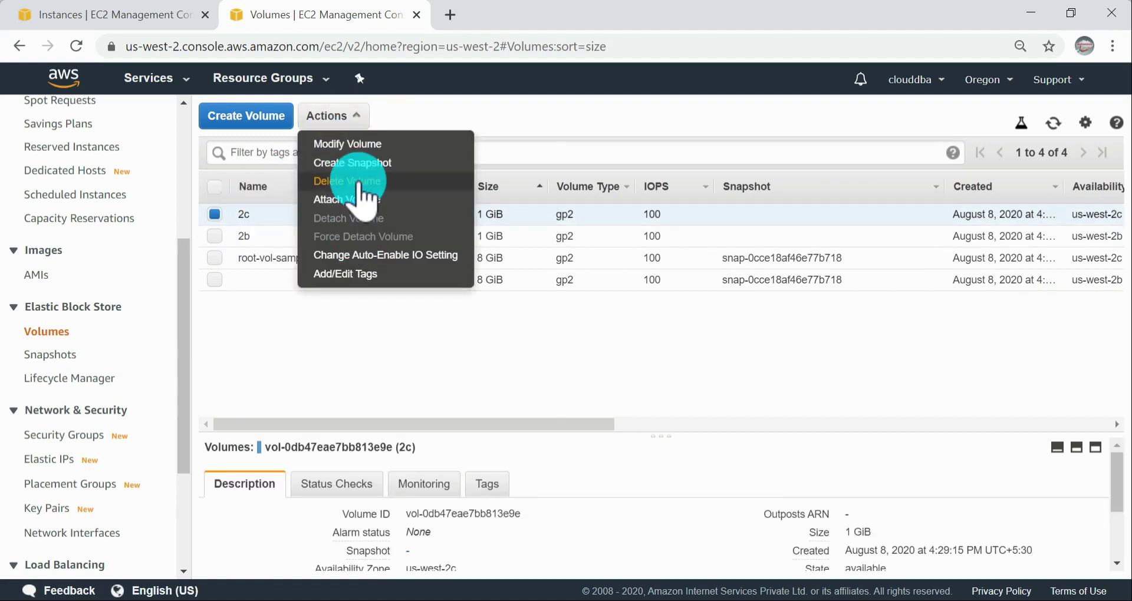
{"action": "left_click", "coordinate": [369, 164]}
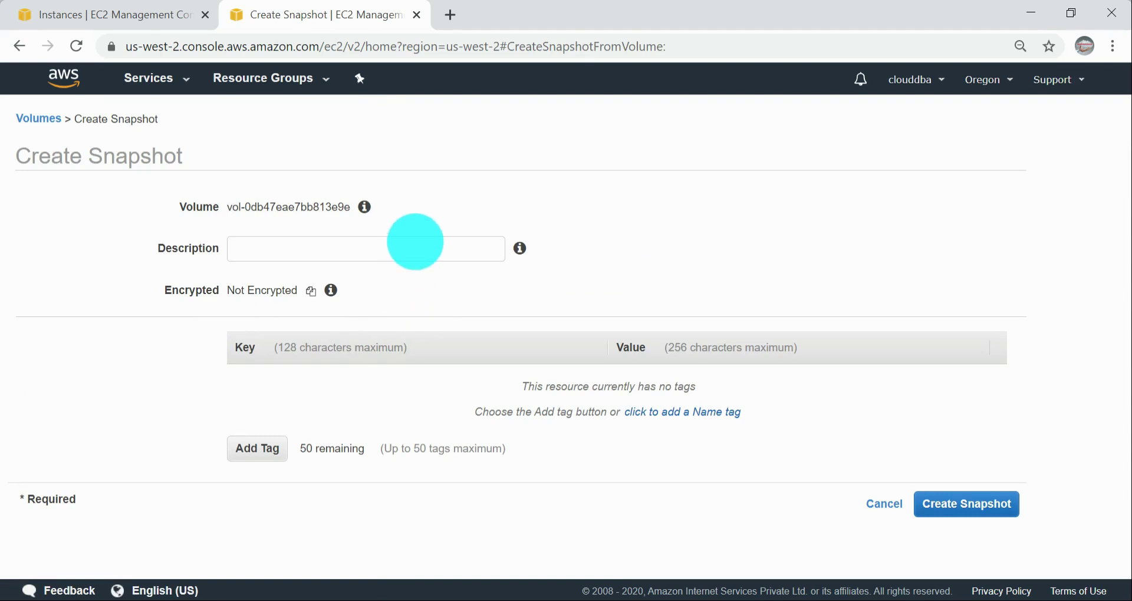
{"action": "left_click", "coordinate": [979, 503]}
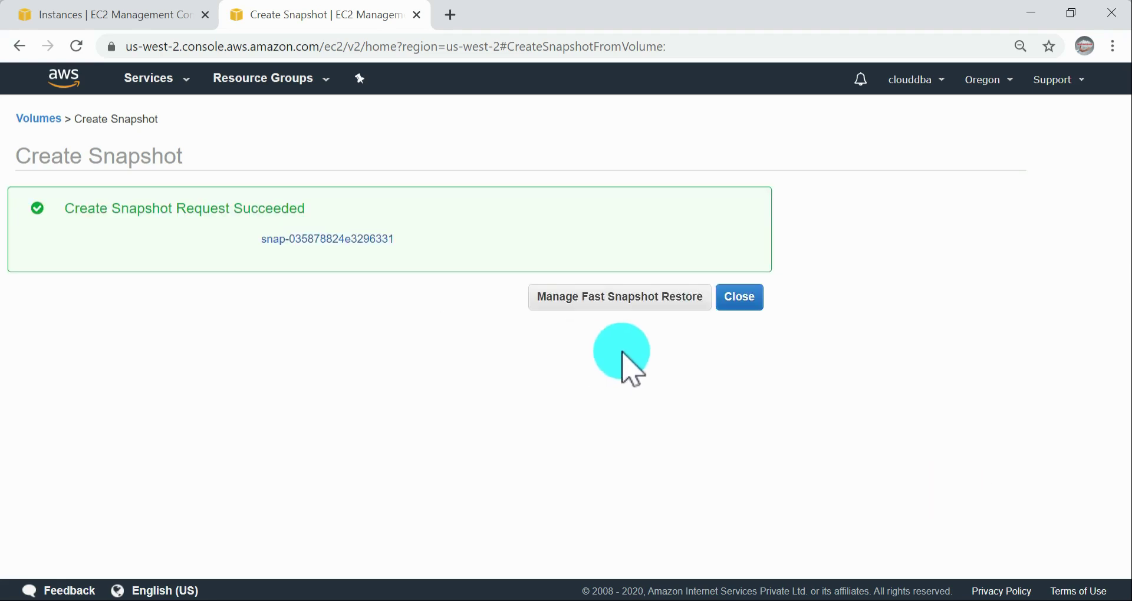
{"action": "left_click", "coordinate": [610, 296]}
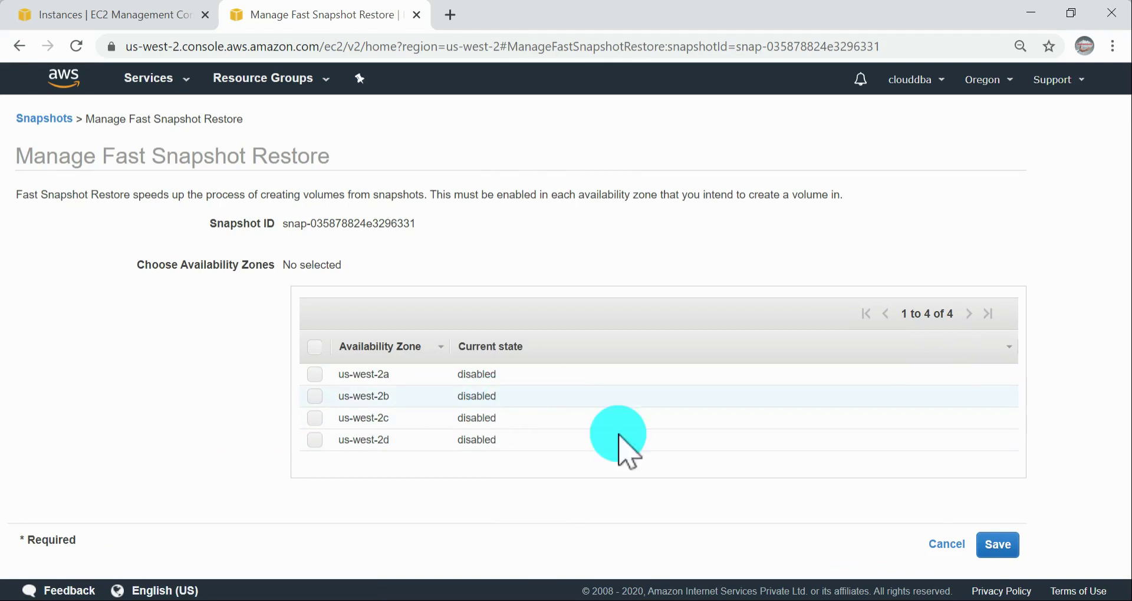
{"action": "left_click", "coordinate": [937, 552]}
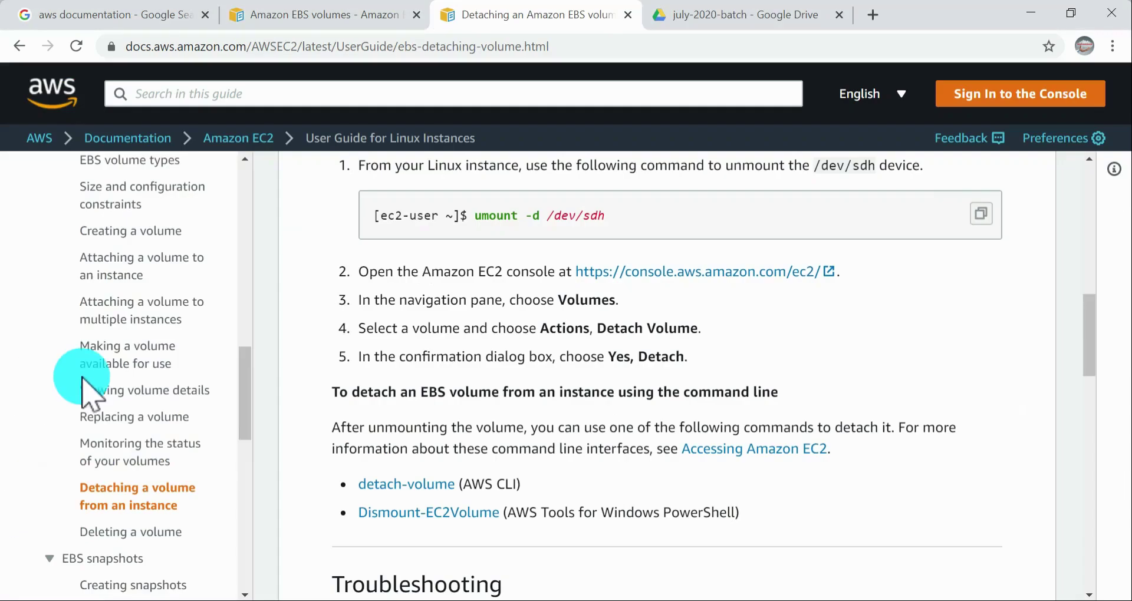
Step: Switch to the AWS documentation window and look through the EBS snapshots and EBS data services topics in the contents
{"action": "scroll", "coordinate": [83, 390], "scroll_direction": "down", "scroll_amount": 4}
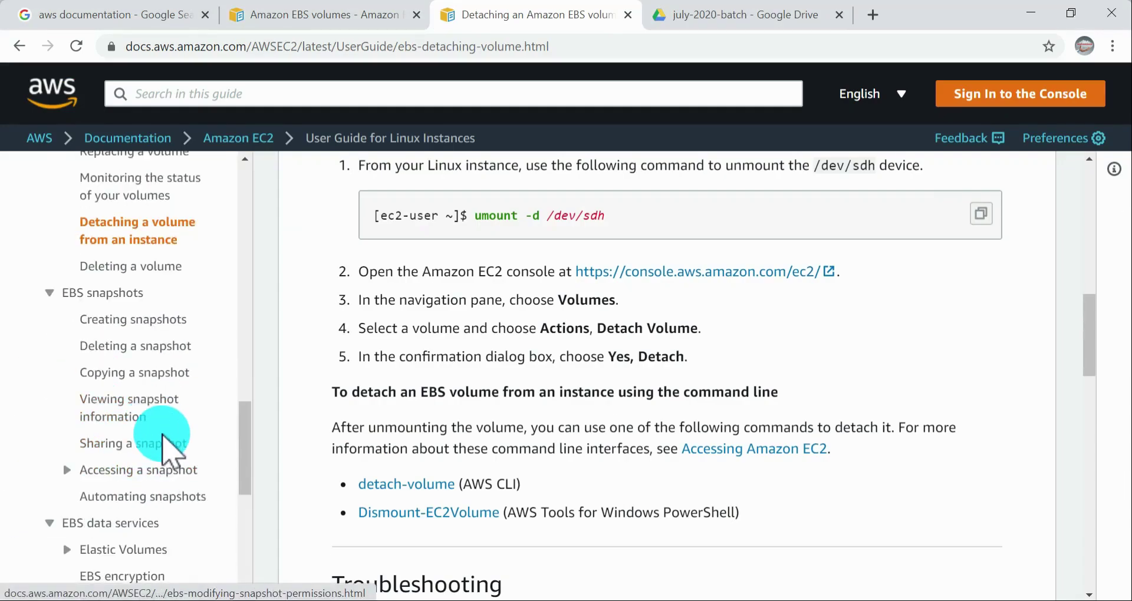
{"action": "scroll", "coordinate": [175, 420], "scroll_direction": "down", "scroll_amount": 3}
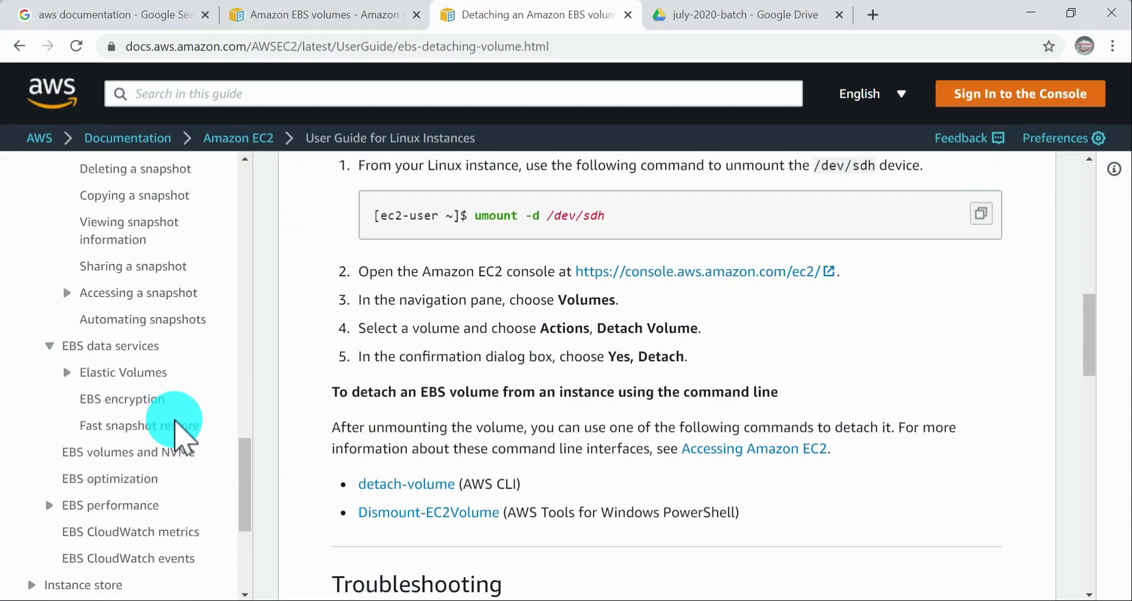
{"action": "scroll", "coordinate": [175, 420], "scroll_direction": "up", "scroll_amount": 3}
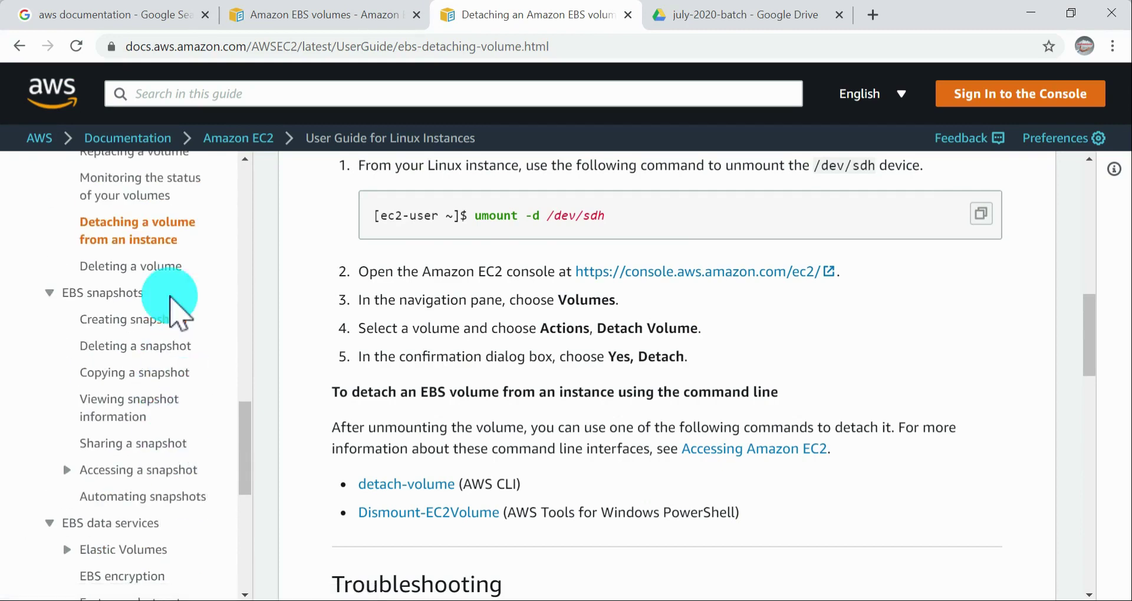
{"action": "scroll", "coordinate": [165, 398], "scroll_direction": "up", "scroll_amount": 3}
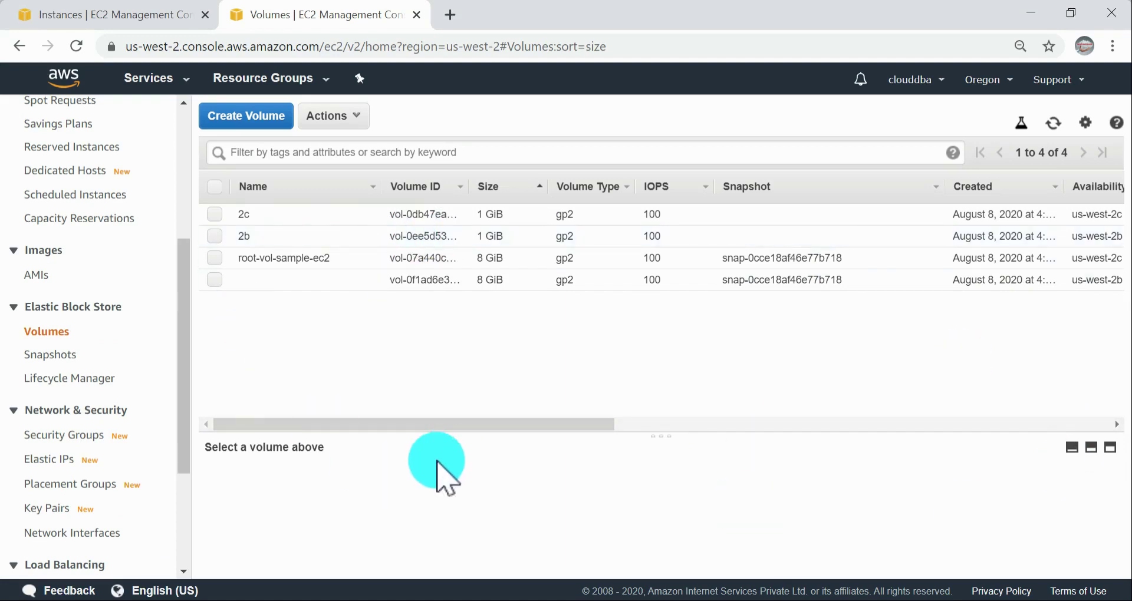
Step: Return to the EC2 console's Snapshots list and delete the snapshot that has no description
{"action": "left_click_drag", "start_coordinate": [457, 425], "coordinate": [210, 384]}
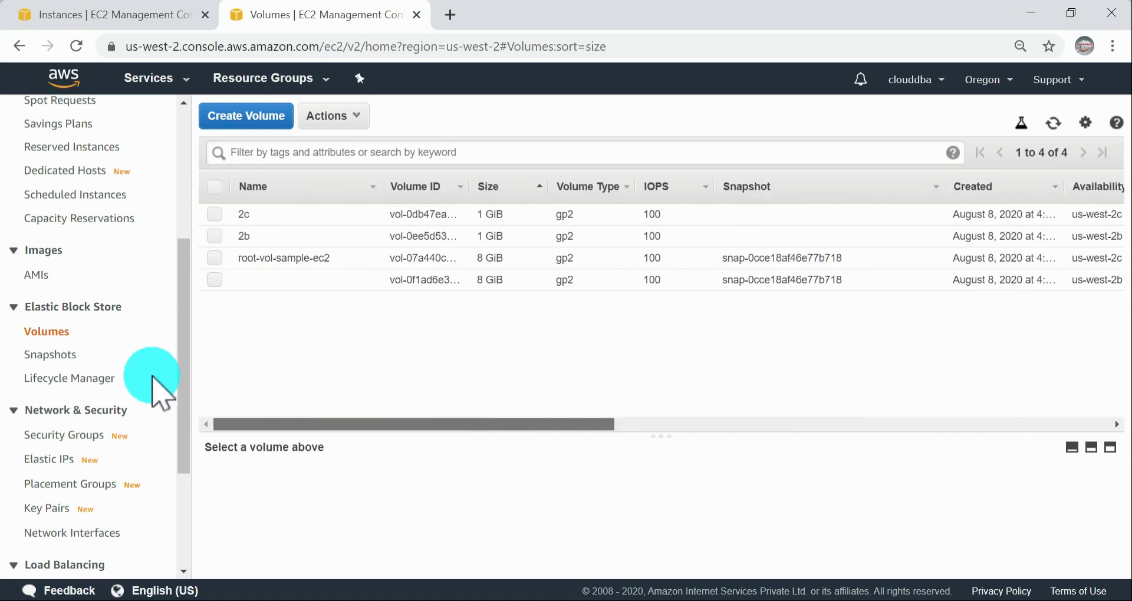
{"action": "left_click", "coordinate": [120, 354]}
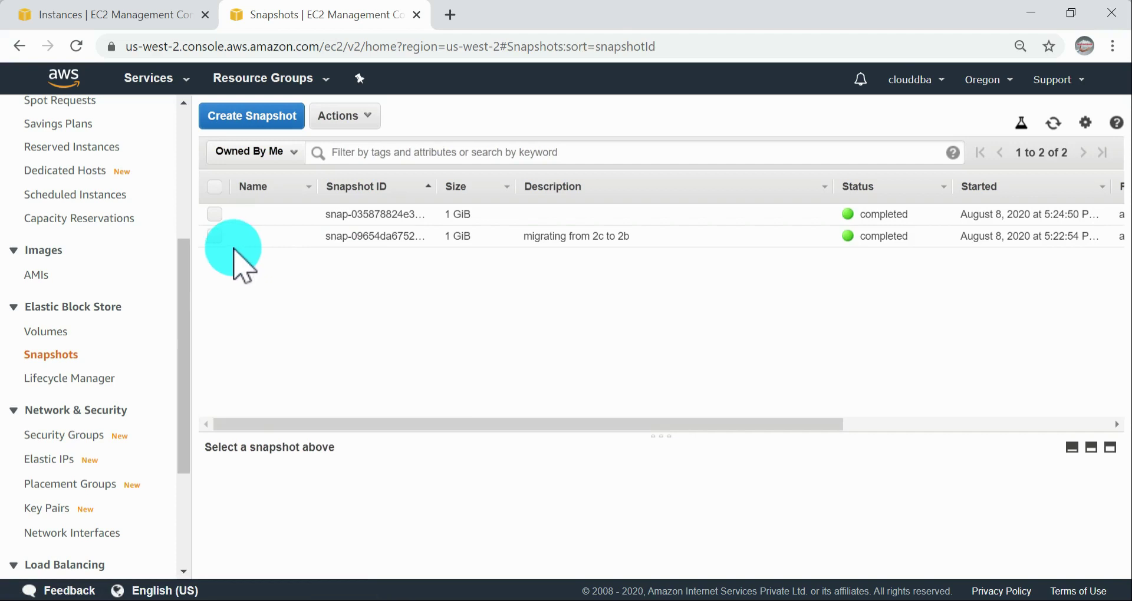
{"action": "left_click", "coordinate": [222, 217]}
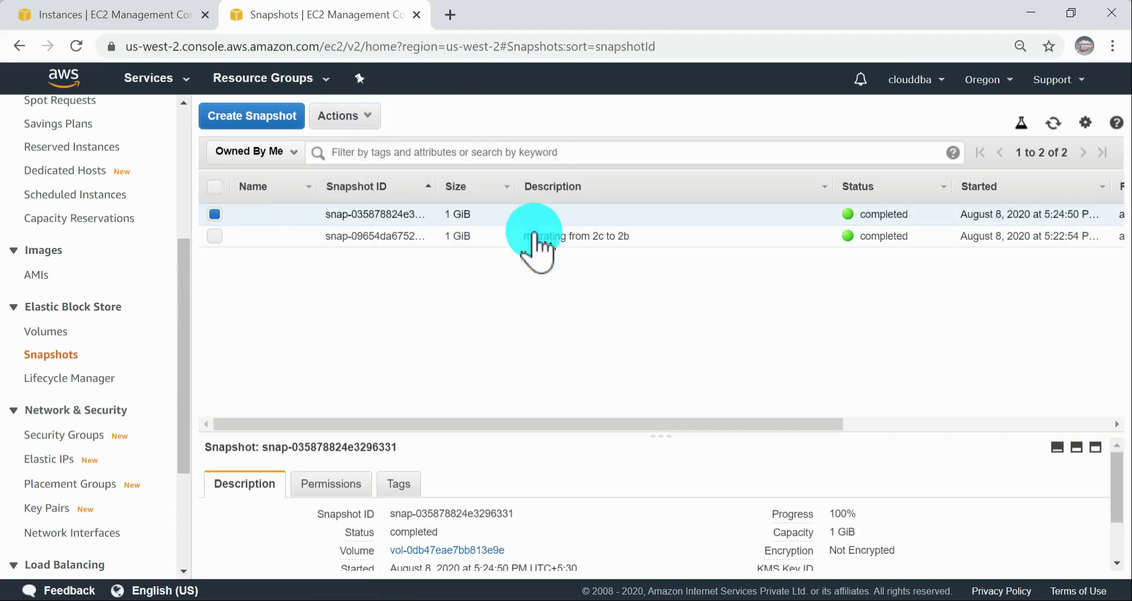
{"action": "left_click_drag", "start_coordinate": [759, 426], "coordinate": [228, 316]}
{"action": "left_click", "coordinate": [366, 120]}
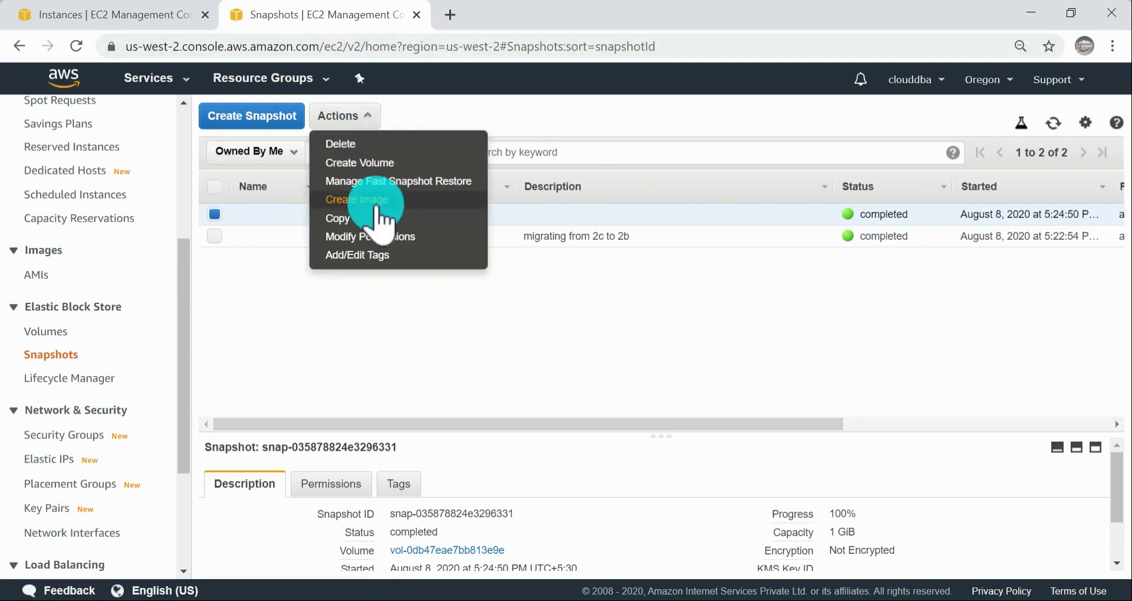
{"action": "left_click", "coordinate": [371, 146]}
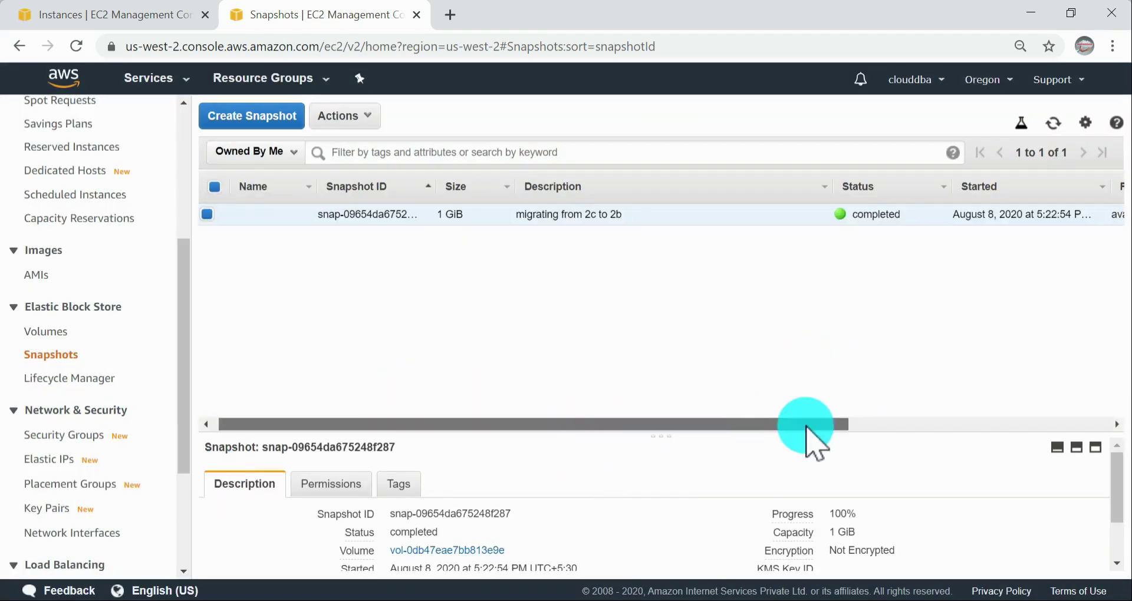
{"action": "left_click", "coordinate": [366, 118]}
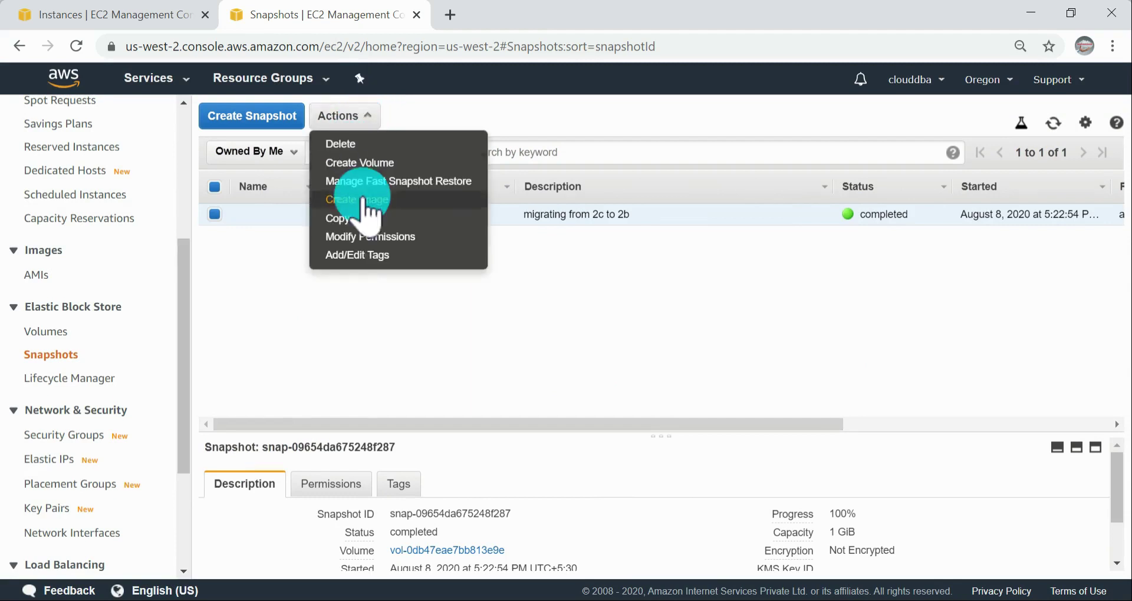
{"action": "left_click", "coordinate": [67, 330]}
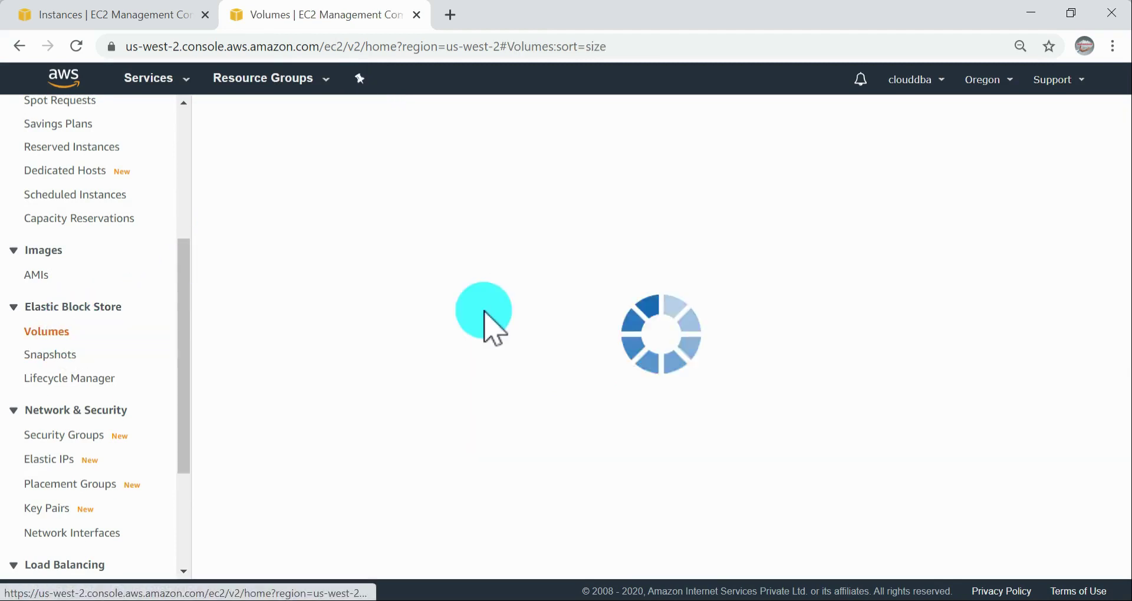
{"action": "left_click", "coordinate": [43, 357]}
Step: Create a volume from the "migrating from 2c to 2b" snapshot with a size of 2 GiB in availability zone us-west-2b
{"action": "left_click", "coordinate": [370, 116]}
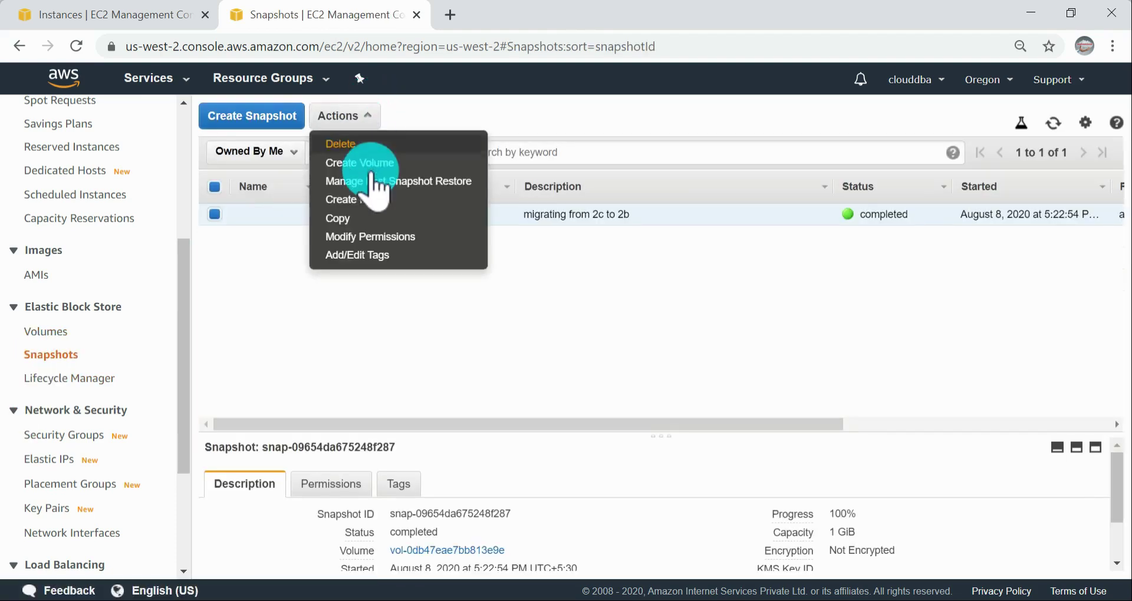
{"action": "left_click", "coordinate": [369, 163]}
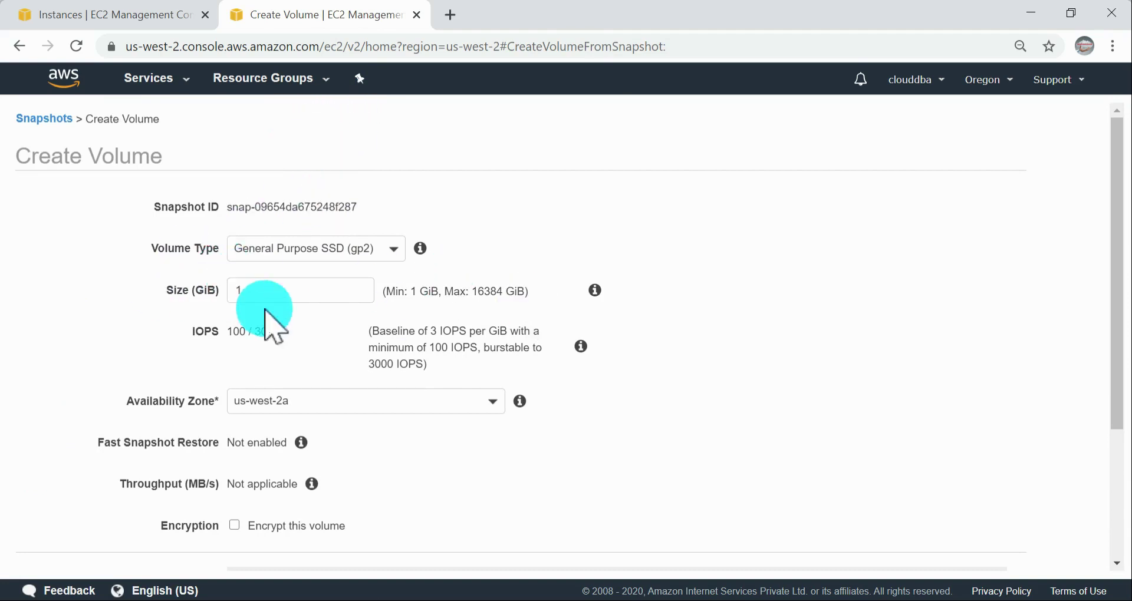
{"action": "scroll", "coordinate": [290, 409], "scroll_direction": "down", "scroll_amount": 2}
{"action": "double_click", "coordinate": [259, 201]}
{"action": "type", "text": "2"}
{"action": "left_click", "coordinate": [414, 313]}
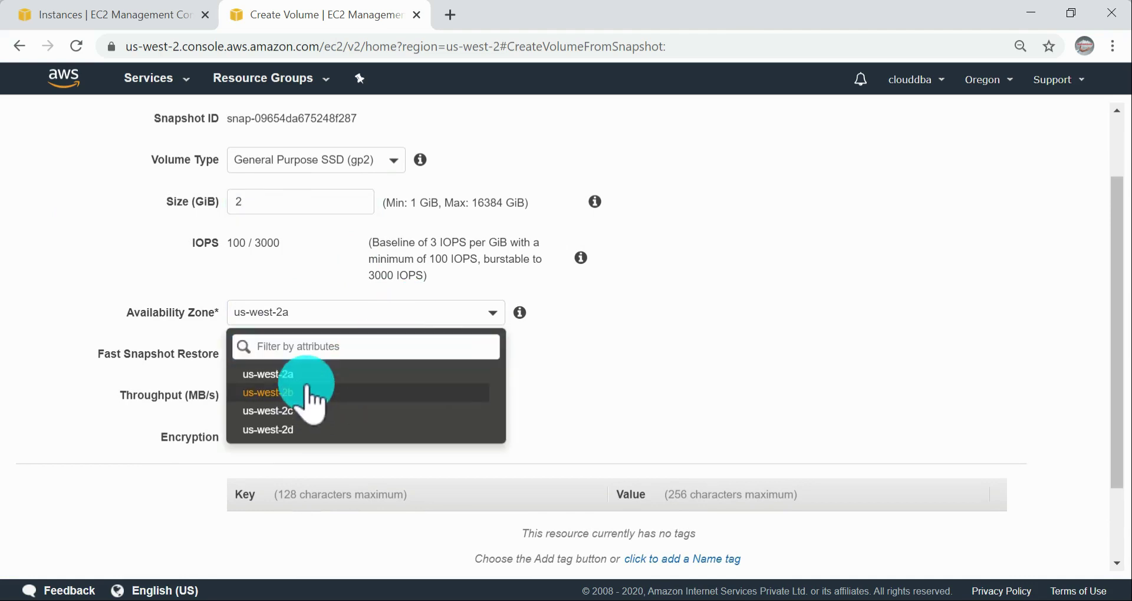
{"action": "left_click", "coordinate": [306, 393]}
{"action": "scroll", "coordinate": [809, 321], "scroll_direction": "down", "scroll_amount": 2}
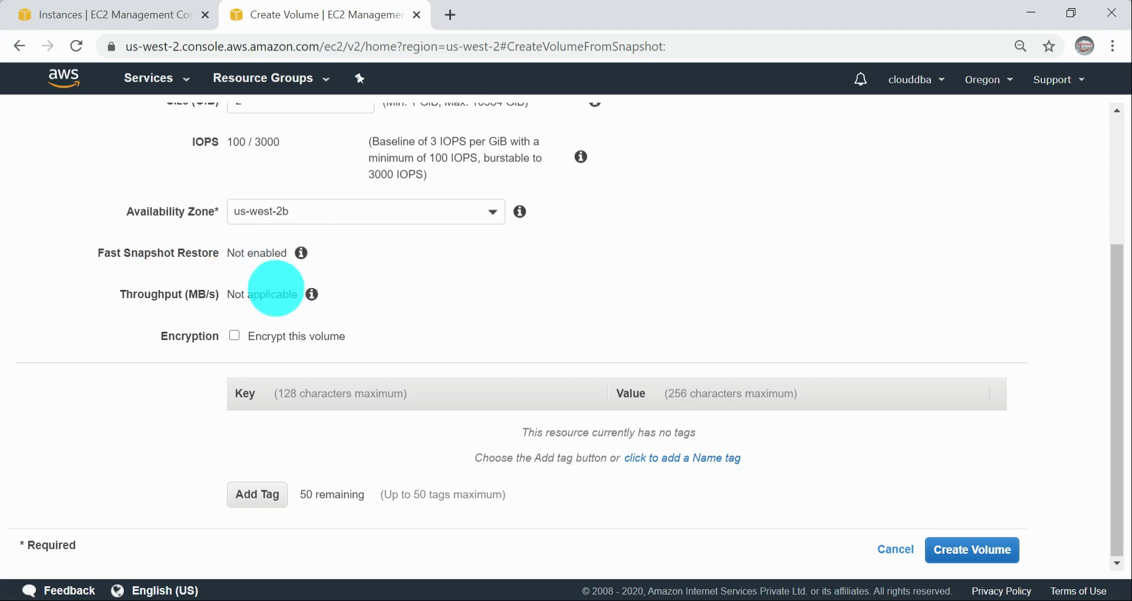
{"action": "left_click", "coordinate": [976, 548]}
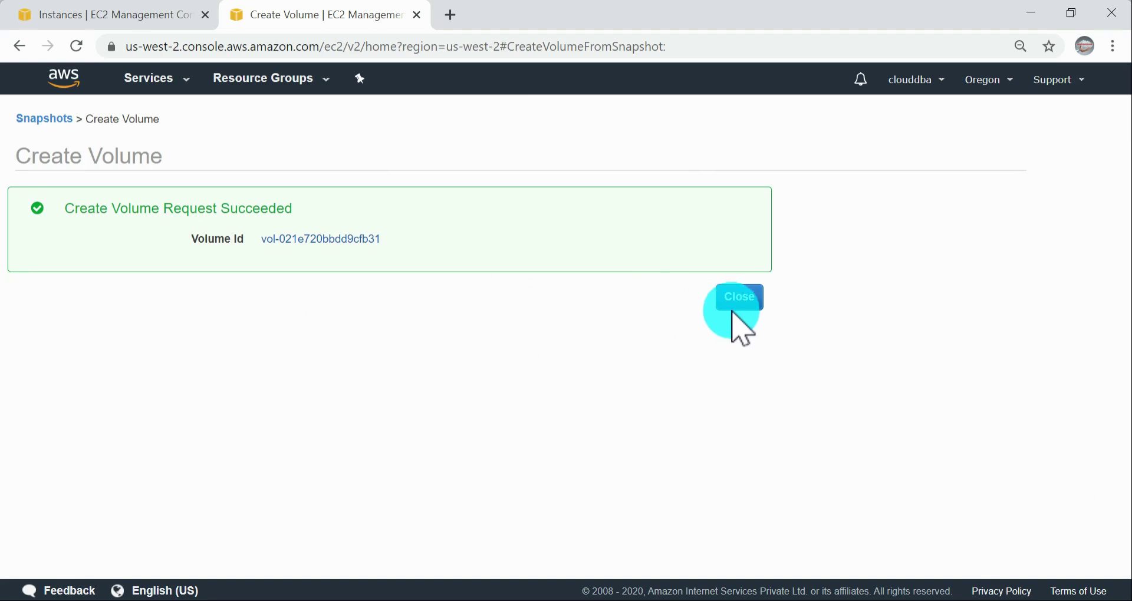
{"action": "left_click", "coordinate": [734, 298]}
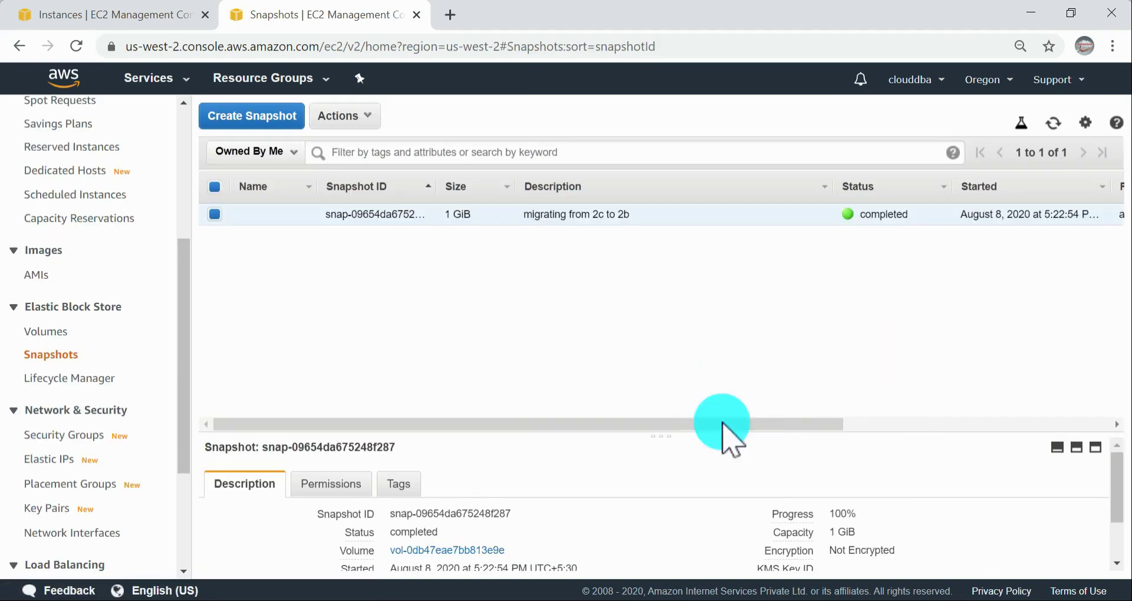
Step: Open the Volumes list, select the new 2 GiB volume and review its availability zone, state and attachment information
{"action": "left_click", "coordinate": [50, 332]}
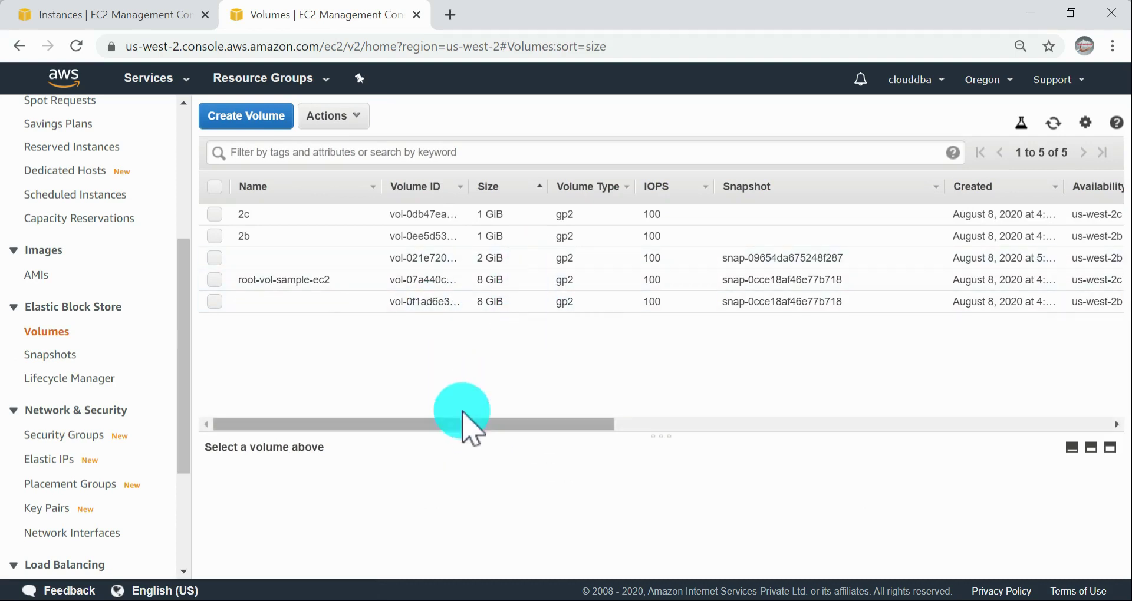
{"action": "left_click", "coordinate": [224, 254]}
{"action": "left_click_drag", "start_coordinate": [480, 424], "coordinate": [714, 451]}
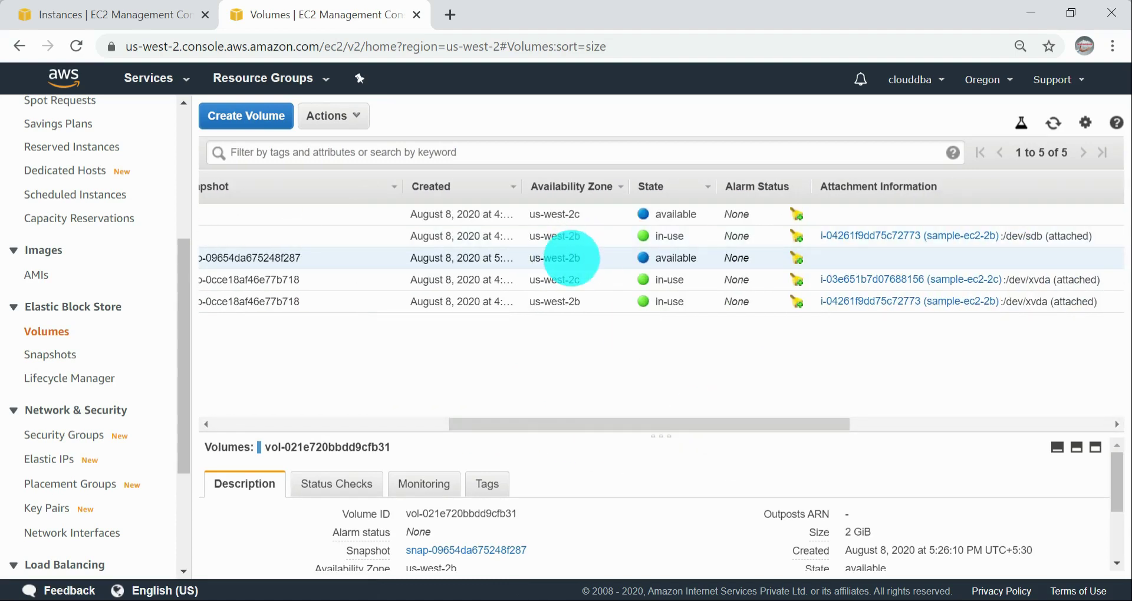
Step: Attach the 1 GiB volume 2c in us-west-2c to the sample-ec2-2c instance as device /dev/sdf
{"action": "left_click_drag", "start_coordinate": [576, 424], "coordinate": [307, 425]}
{"action": "left_click", "coordinate": [51, 354]}
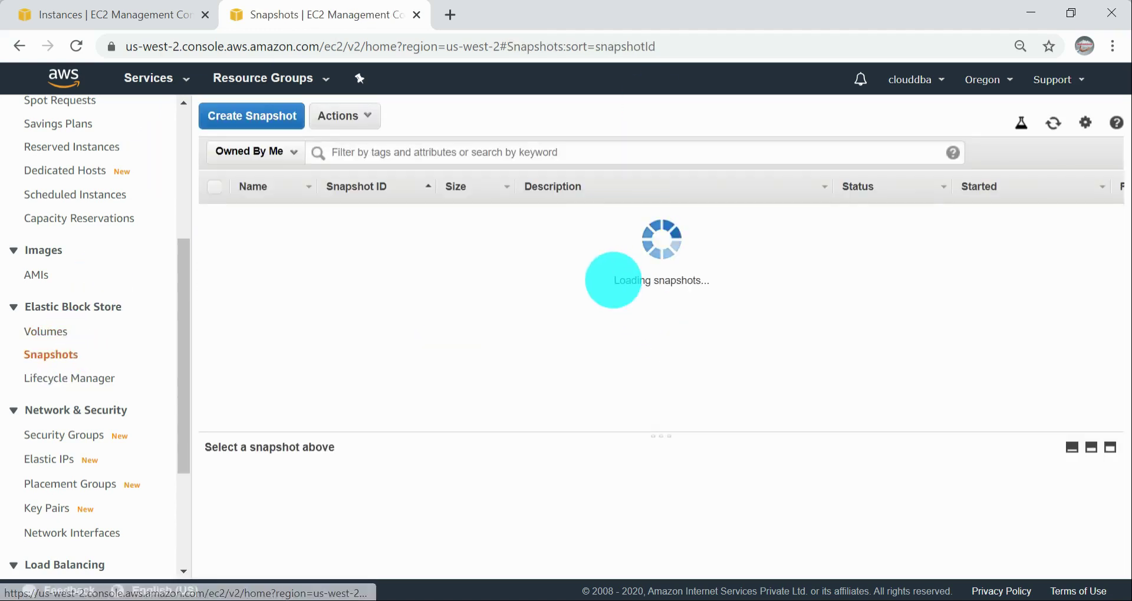
{"action": "left_click", "coordinate": [56, 333]}
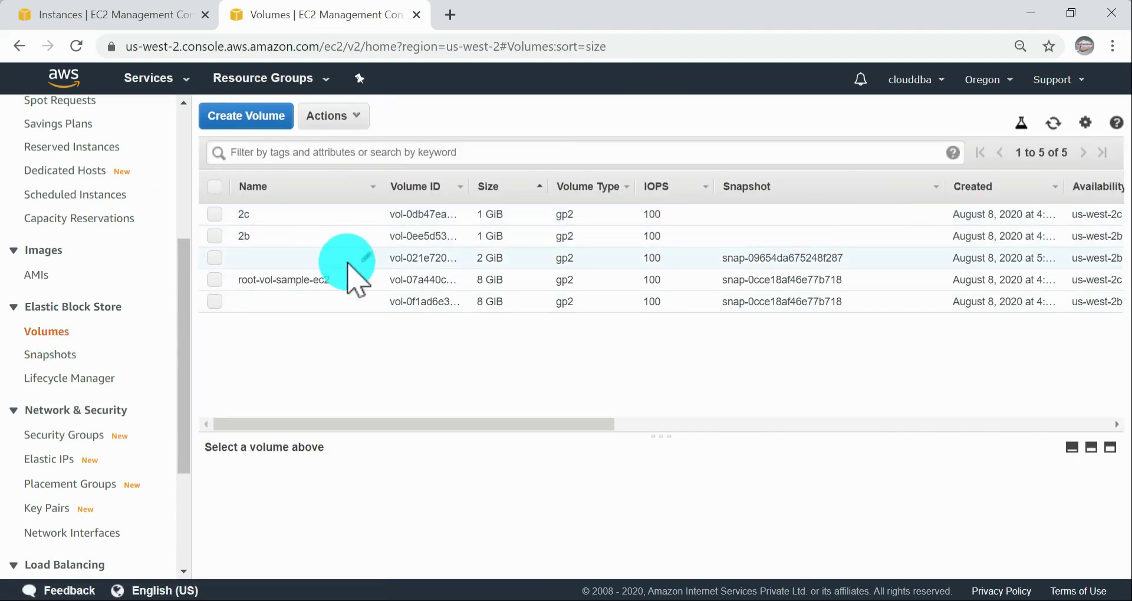
{"action": "left_click", "coordinate": [216, 216]}
{"action": "left_click_drag", "start_coordinate": [450, 425], "coordinate": [354, 422]}
{"action": "left_click", "coordinate": [330, 115]}
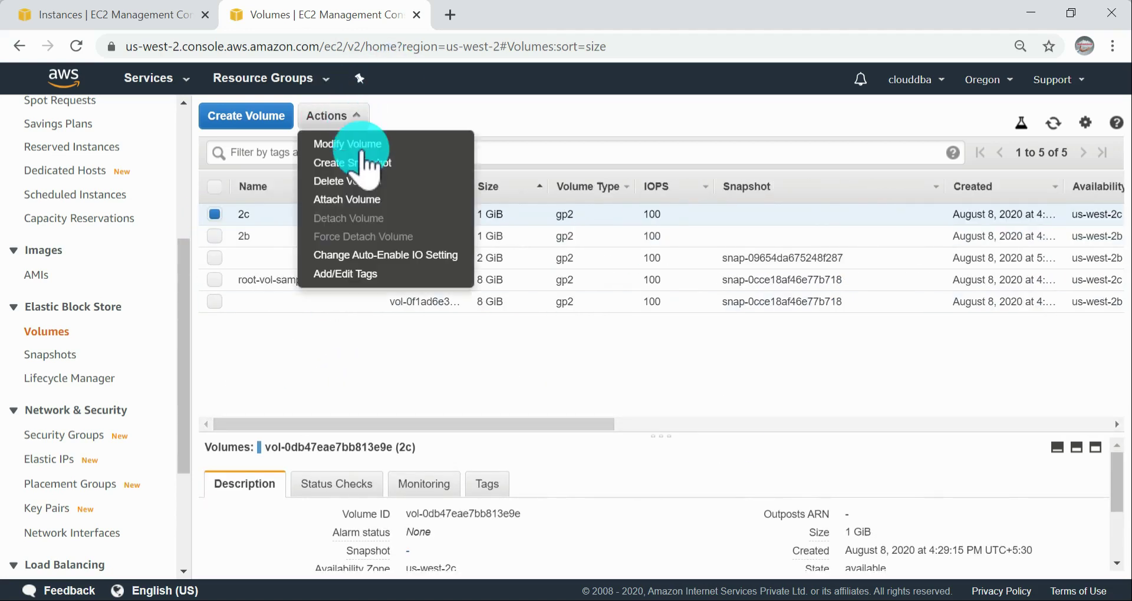
{"action": "left_click", "coordinate": [368, 200]}
{"action": "left_click", "coordinate": [928, 412]}
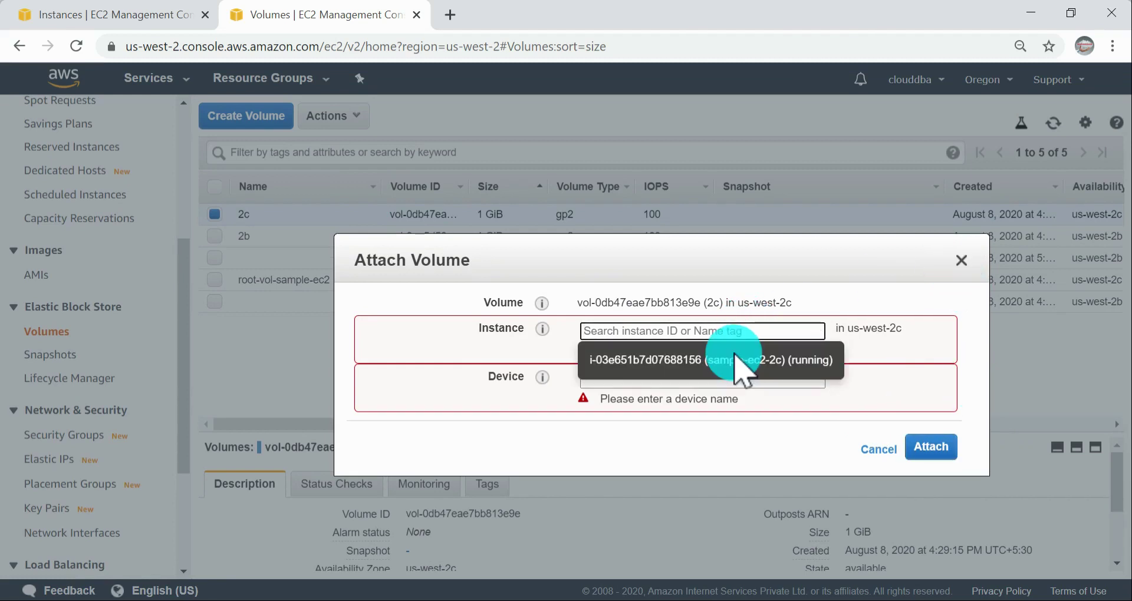
{"action": "left_click", "coordinate": [802, 362]}
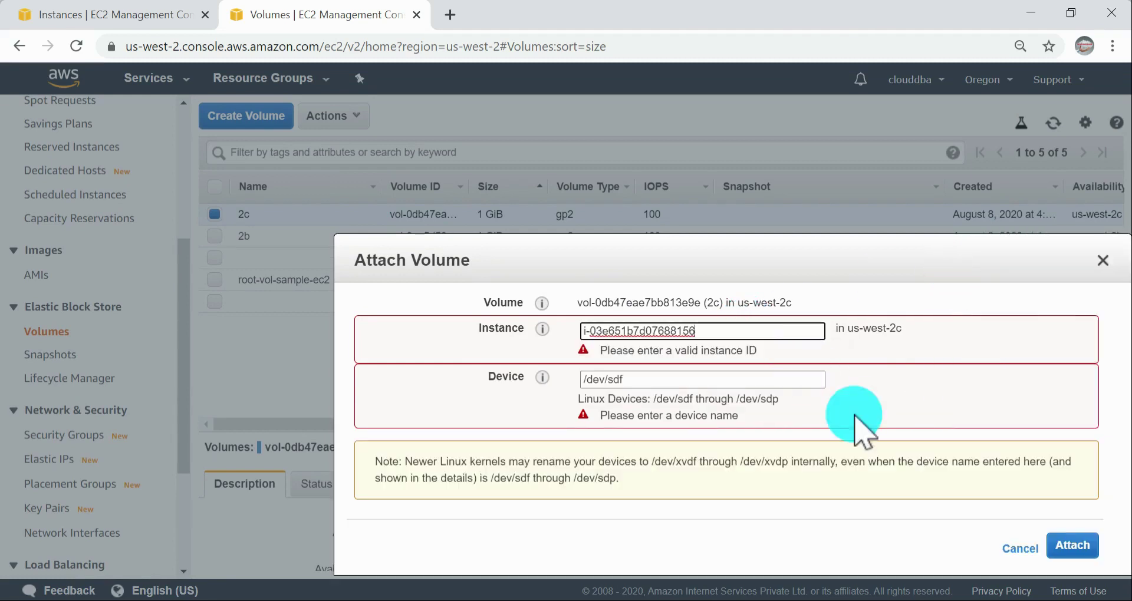
{"action": "left_click", "coordinate": [1079, 548]}
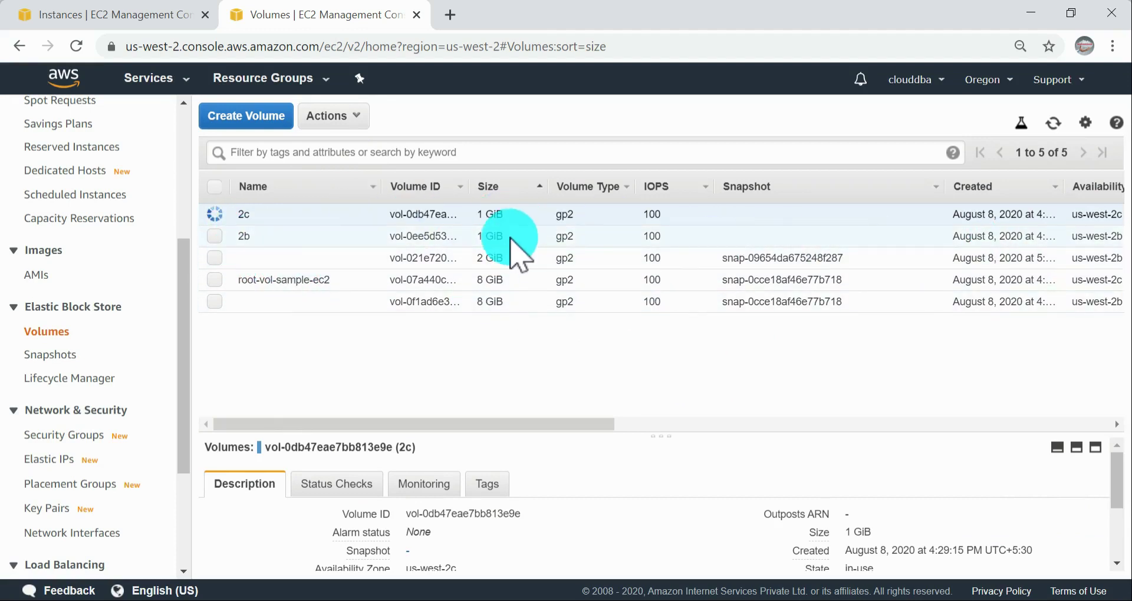
Step: Attach the new 2 GiB volume in us-west-2b to instance i-04261f9dd75c72773 (sample-ec2-2b) as device /dev/sdc
{"action": "left_click", "coordinate": [213, 258]}
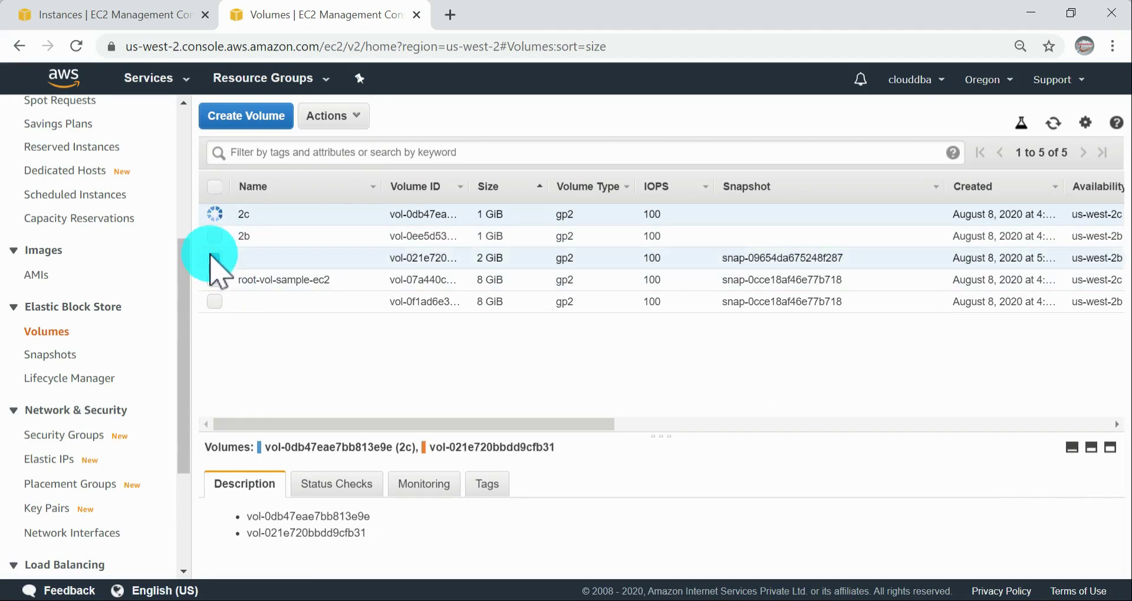
{"action": "left_click", "coordinate": [216, 213]}
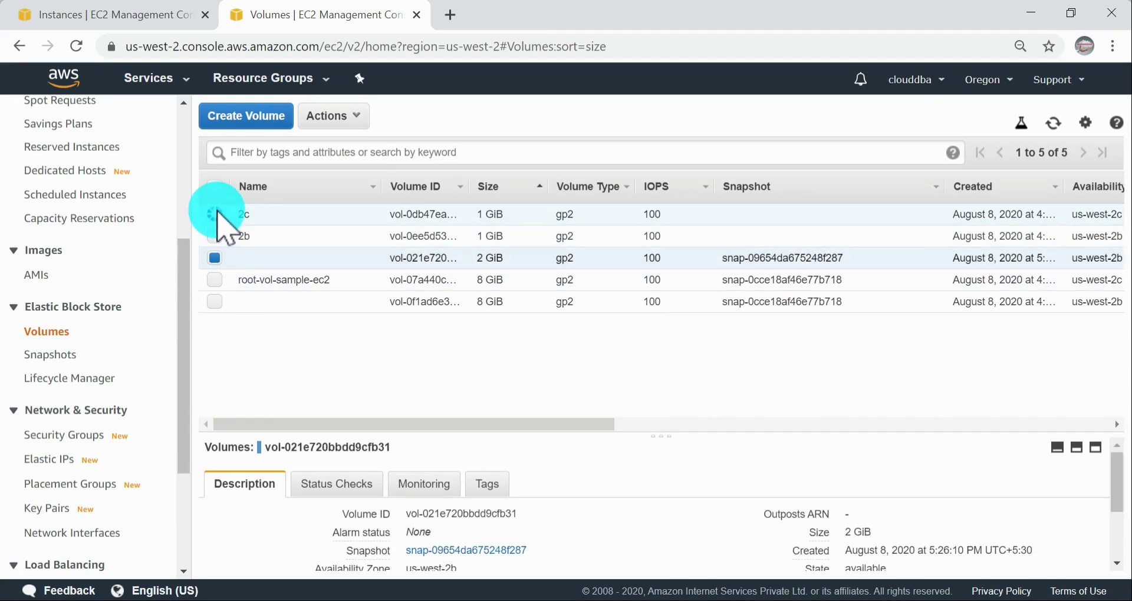
{"action": "left_click", "coordinate": [215, 214]}
{"action": "left_click", "coordinate": [216, 214]}
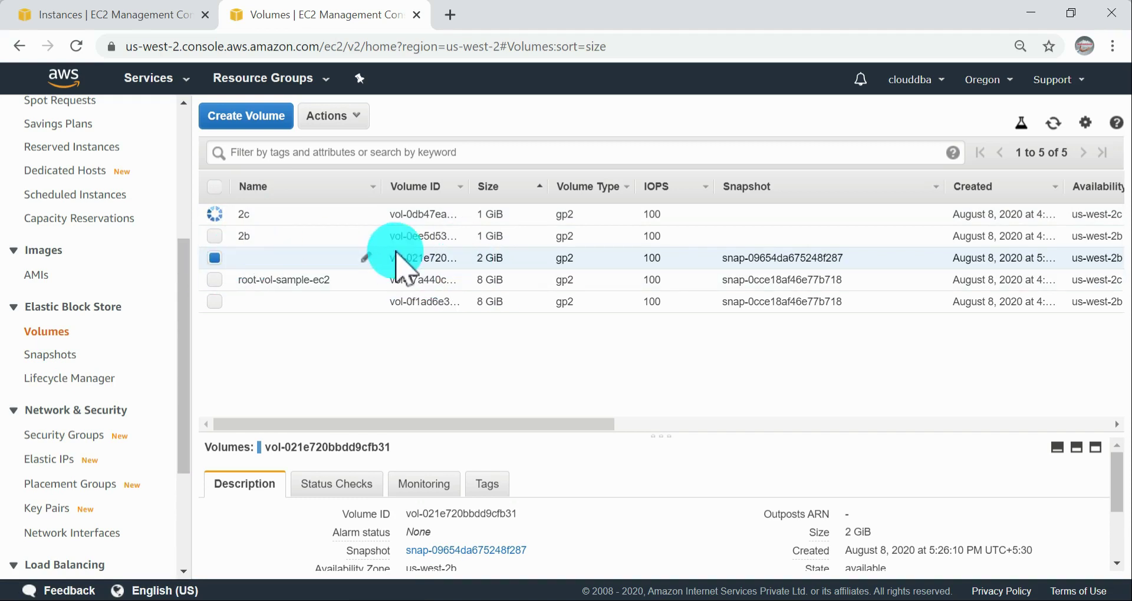
{"action": "left_click", "coordinate": [353, 115]}
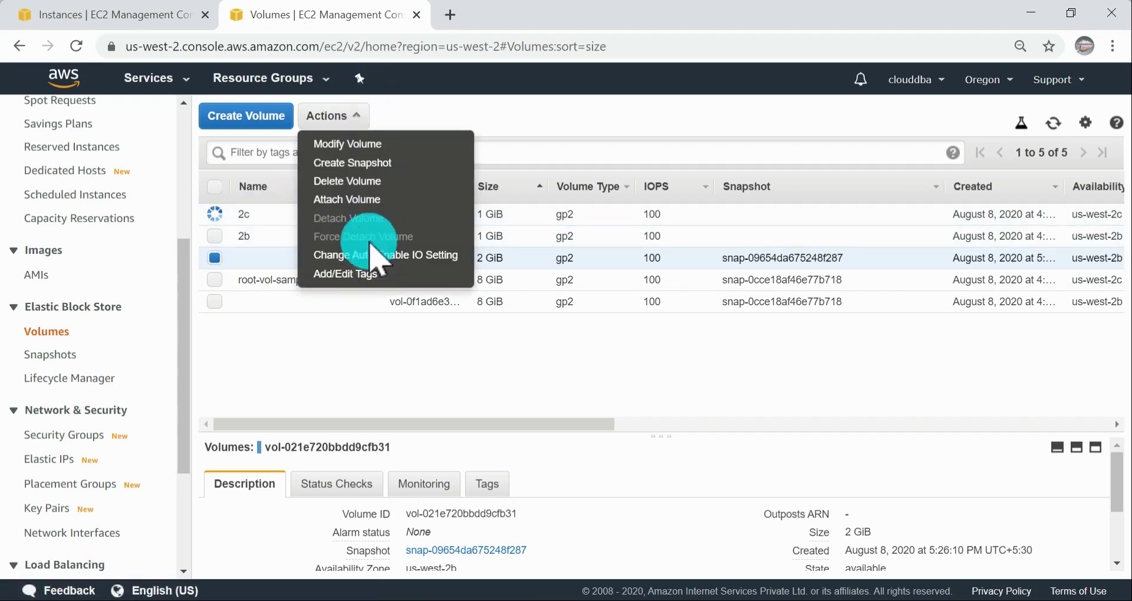
{"action": "left_click", "coordinate": [369, 201]}
{"action": "left_click", "coordinate": [716, 329]}
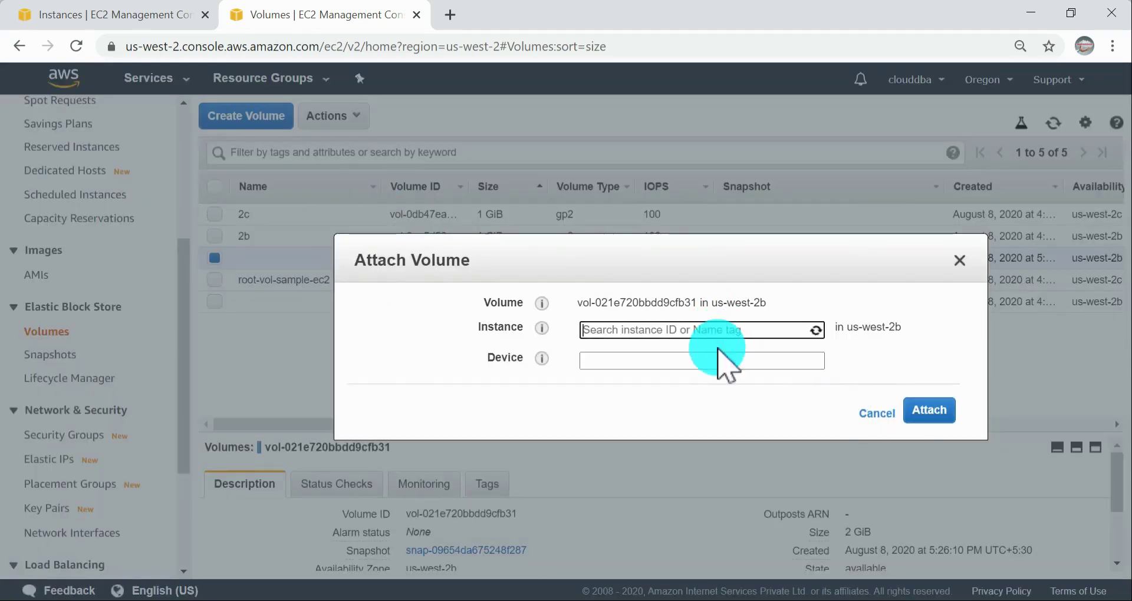
{"action": "left_click", "coordinate": [715, 361]}
{"action": "left_click", "coordinate": [1082, 511]}
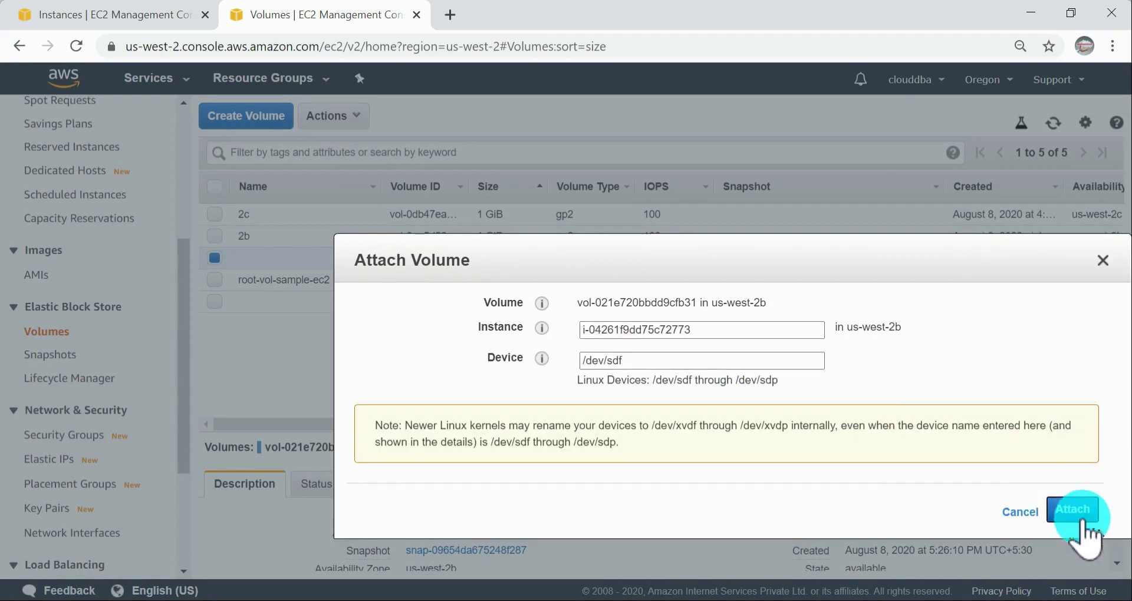
{"action": "left_click", "coordinate": [663, 361]}
{"action": "key", "text": "BackSpace"}
{"action": "type", "text": "d"}
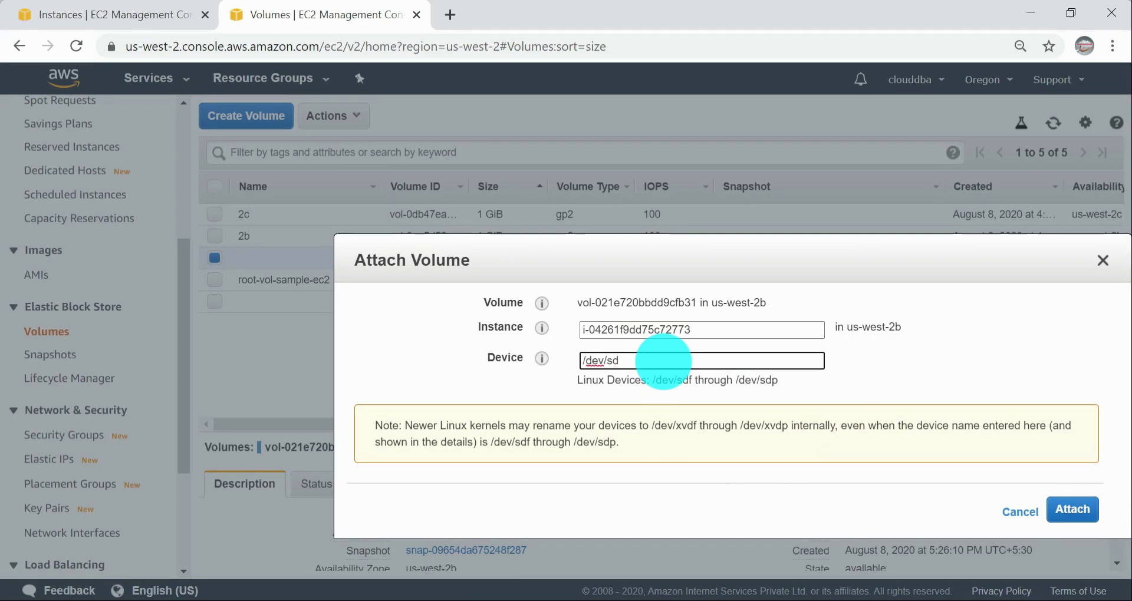
{"action": "left_click", "coordinate": [1079, 517]}
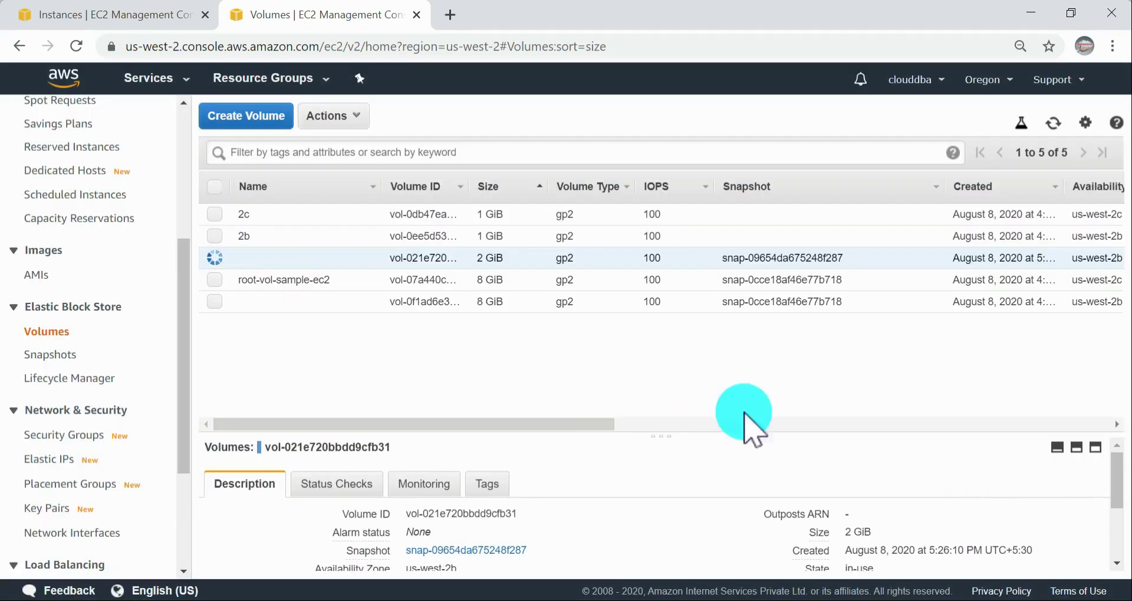
Step: Switch to the PuTTY terminals and run df -h on both instances to check their mounted filesystems
{"action": "mouse_move", "coordinate": [450, 561]}
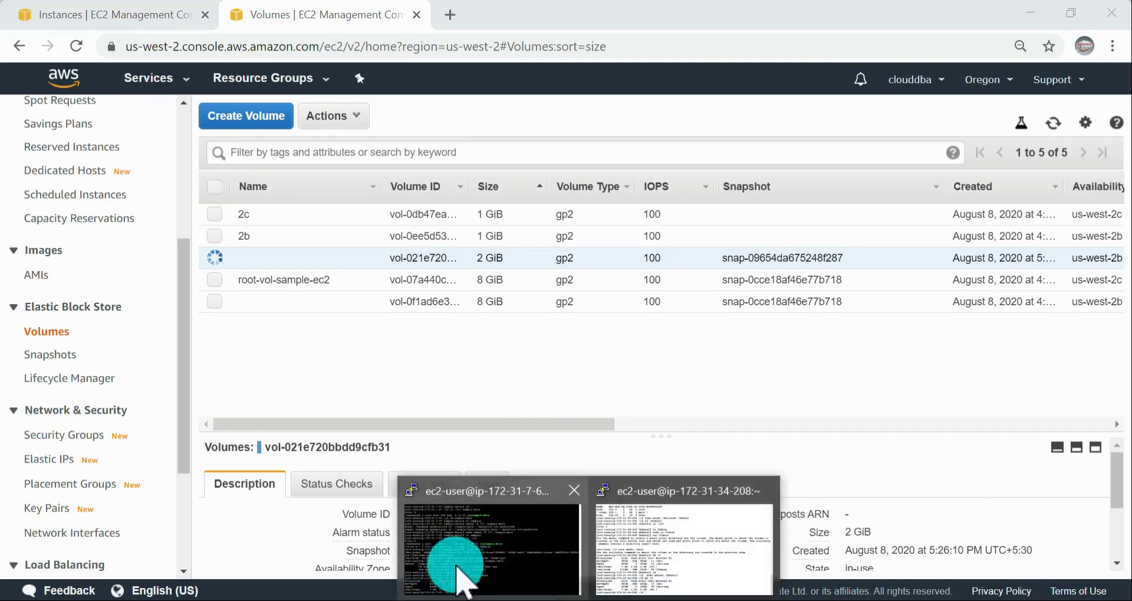
{"action": "left_click", "coordinate": [523, 525]}
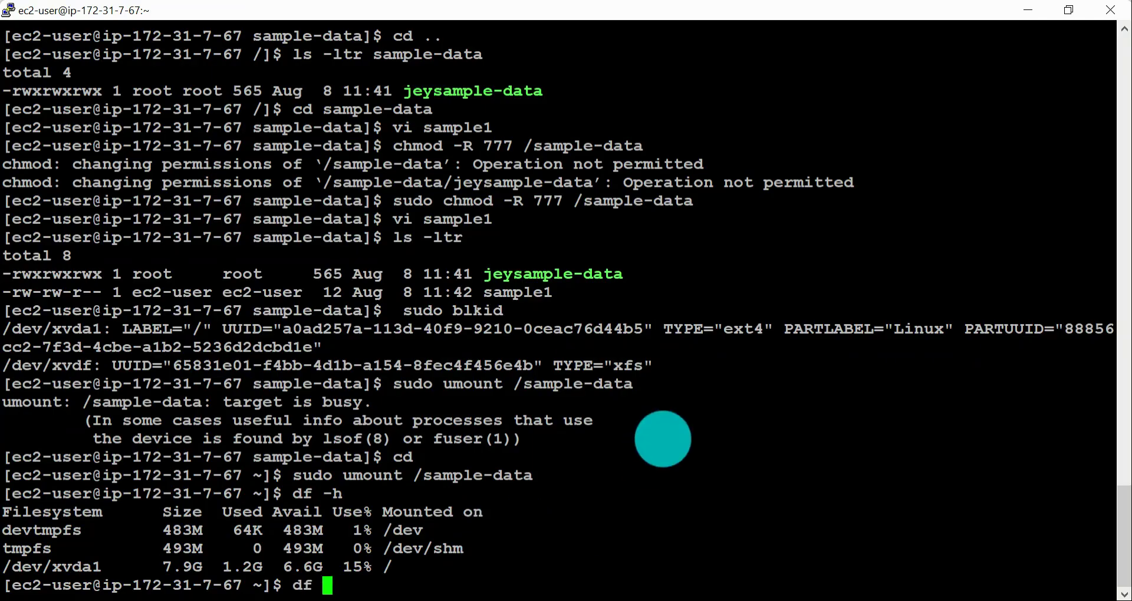
{"action": "key", "text": "Return"}
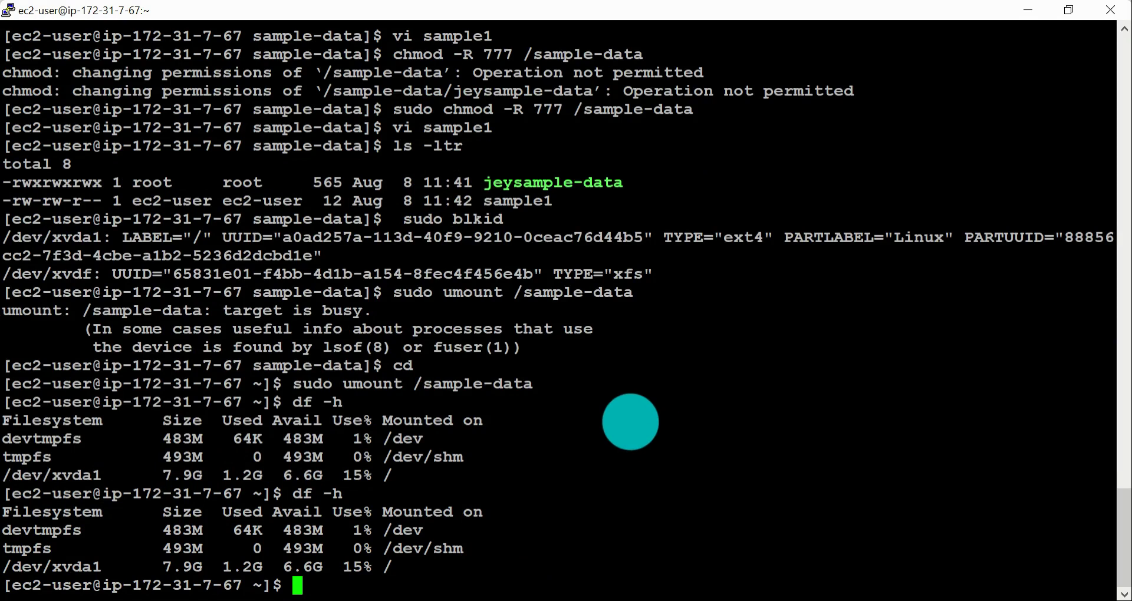
{"action": "key", "text": "alt+Tab"}
{"action": "key", "text": "alt+Tab"}
{"action": "key", "text": "alt+Tab"}
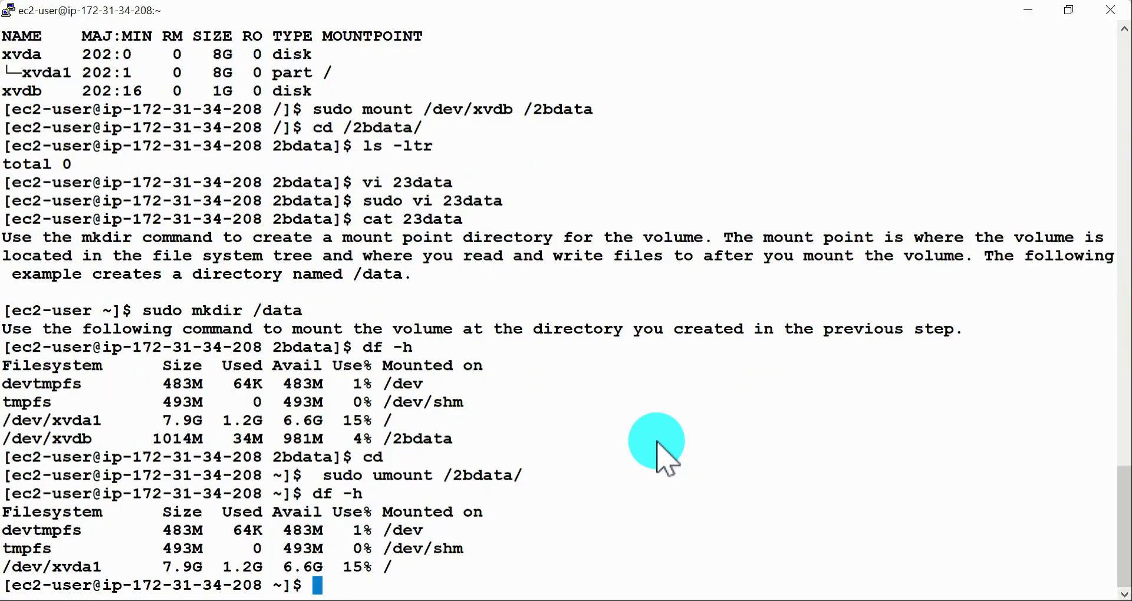
{"action": "key", "text": "Return"}
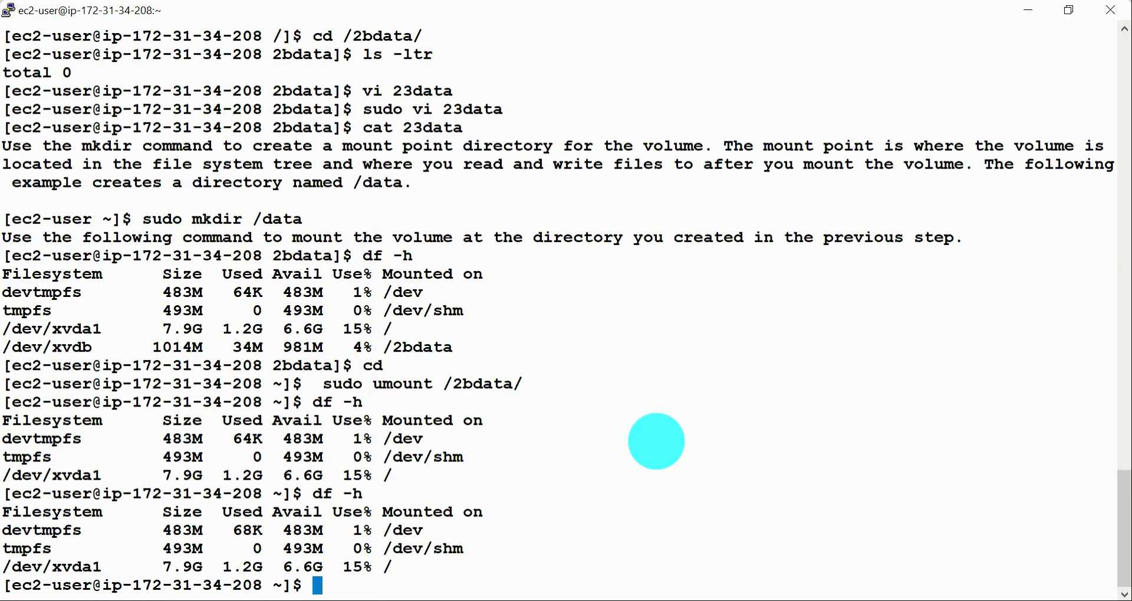
Step: Switch to the AWS documentation, open "Making a volume available for use" and read how to check a volume for a file system
{"action": "key", "text": "alt+Tab"}
{"action": "key", "text": "alt+Tab"}
{"action": "key", "text": "alt+Tab"}
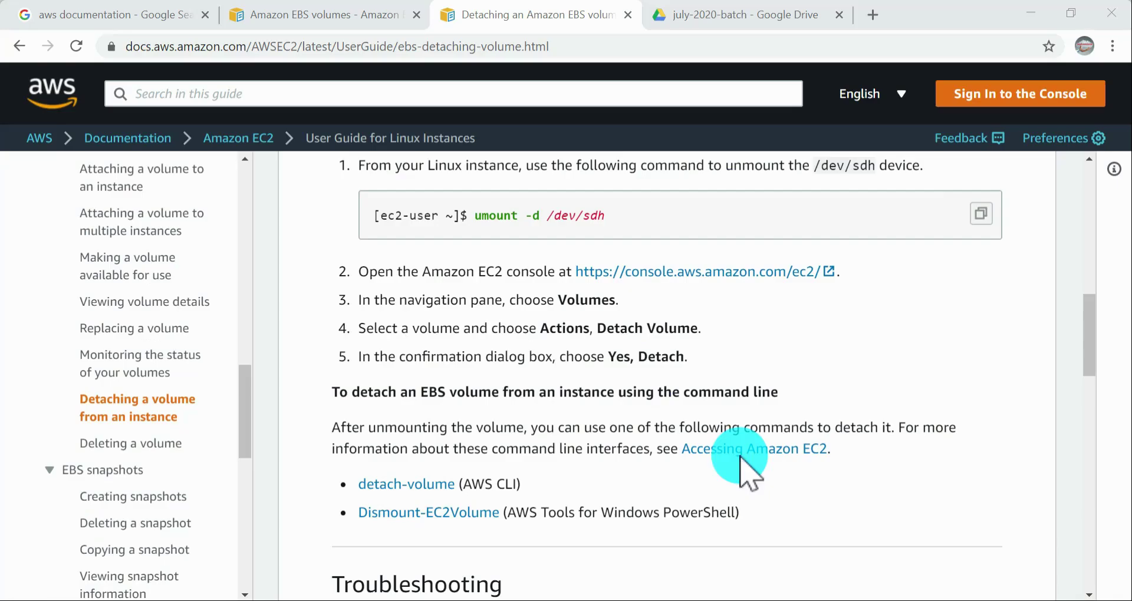
{"action": "left_click", "coordinate": [152, 265]}
{"action": "scroll", "coordinate": [825, 407], "scroll_direction": "down", "scroll_amount": 5}
{"action": "scroll", "coordinate": [817, 401], "scroll_direction": "down", "scroll_amount": 15}
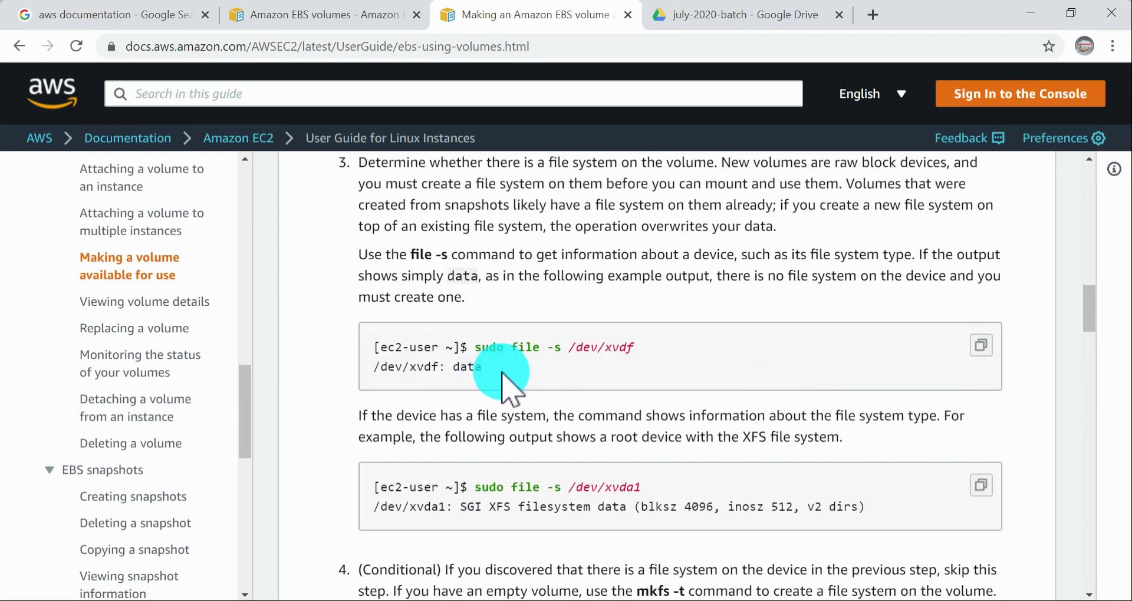
{"action": "scroll", "coordinate": [513, 378], "scroll_direction": "down", "scroll_amount": 1}
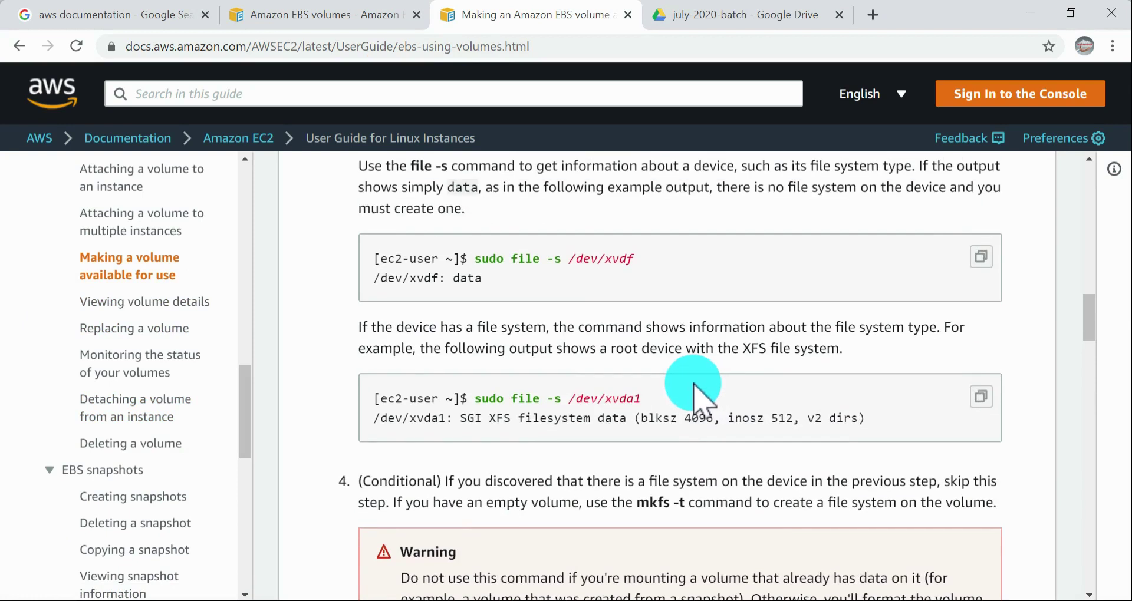
{"action": "scroll", "coordinate": [690, 382], "scroll_direction": "down", "scroll_amount": 1}
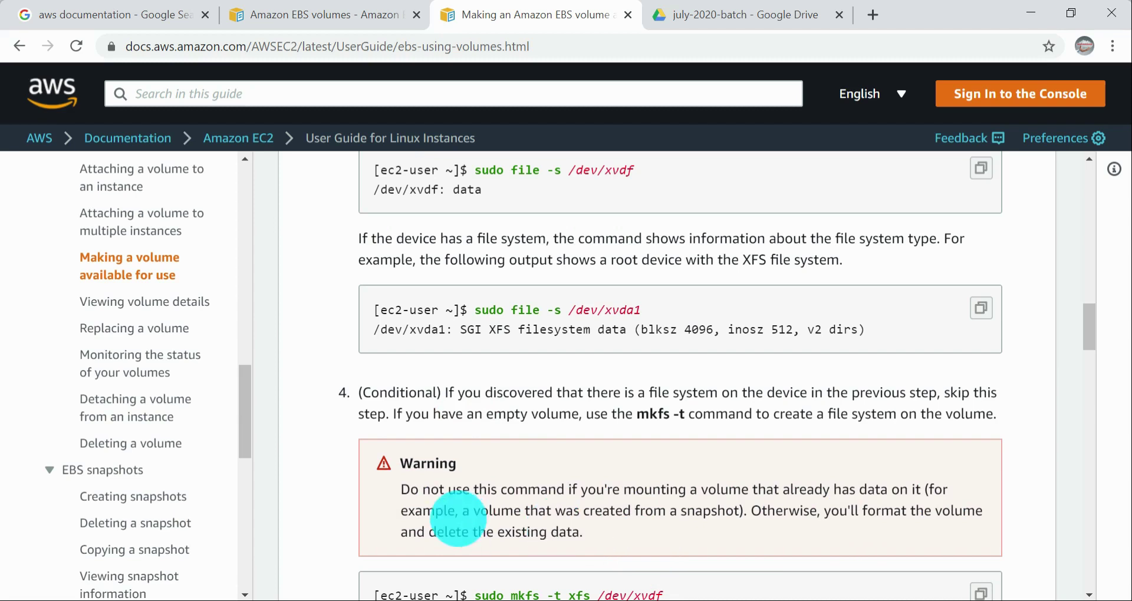
Step: Review the mkfs warning about volumes that already hold data, and the commands for creating and mounting a mount point
{"action": "left_click_drag", "start_coordinate": [651, 513], "coordinate": [750, 520]}
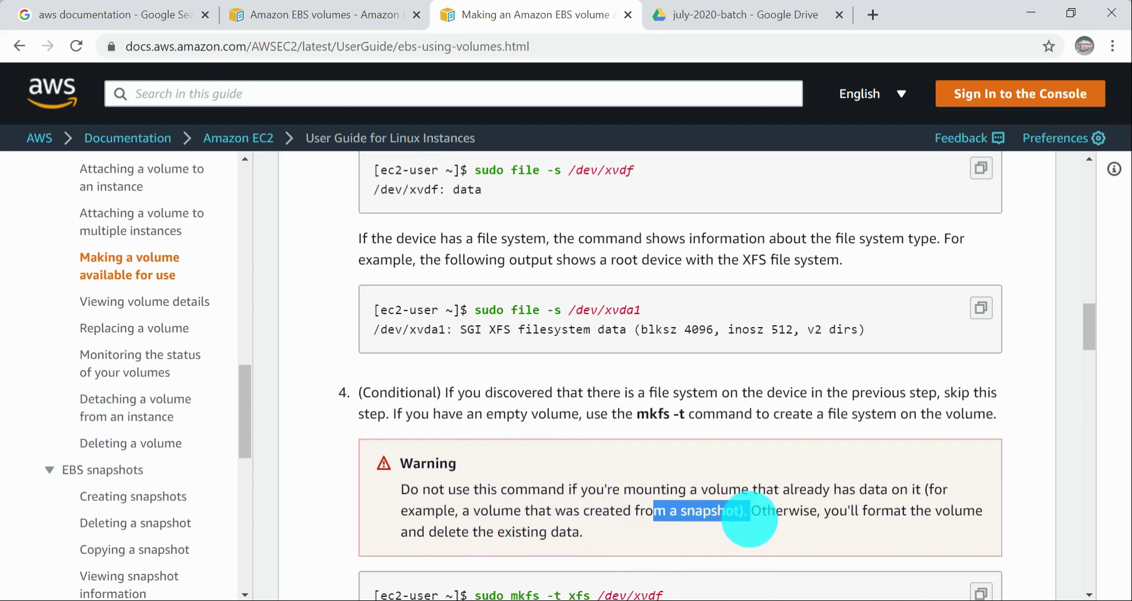
{"action": "left_click", "coordinate": [581, 512]}
{"action": "left_click_drag", "start_coordinate": [533, 511], "coordinate": [948, 490]}
{"action": "left_click", "coordinate": [689, 488]}
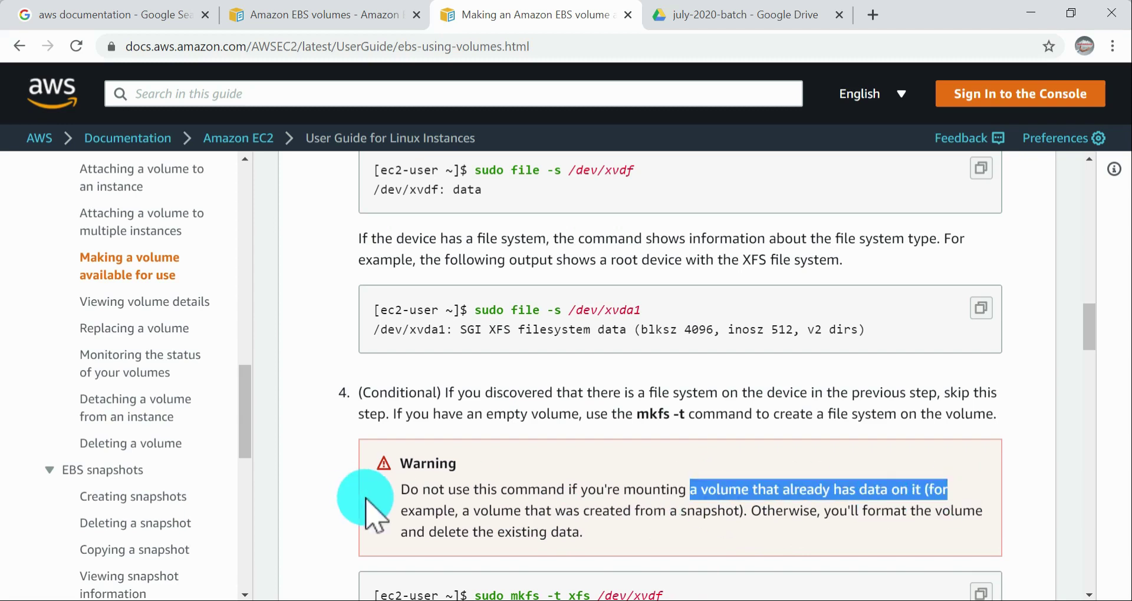
{"action": "left_click_drag", "start_coordinate": [475, 309], "coordinate": [655, 325]}
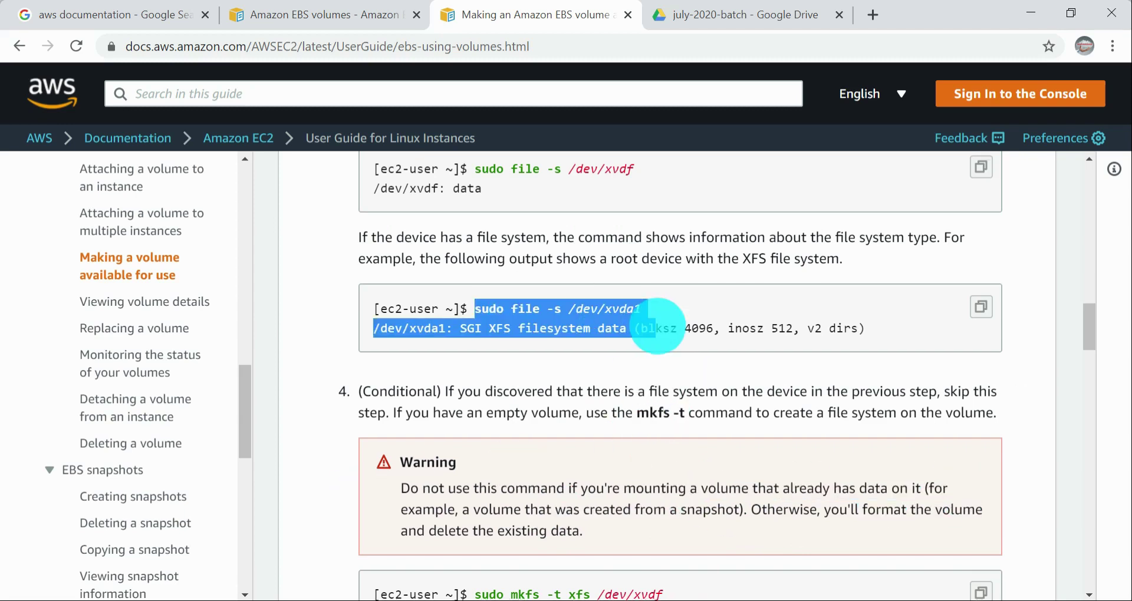
{"action": "scroll", "coordinate": [655, 326], "scroll_direction": "down", "scroll_amount": 3}
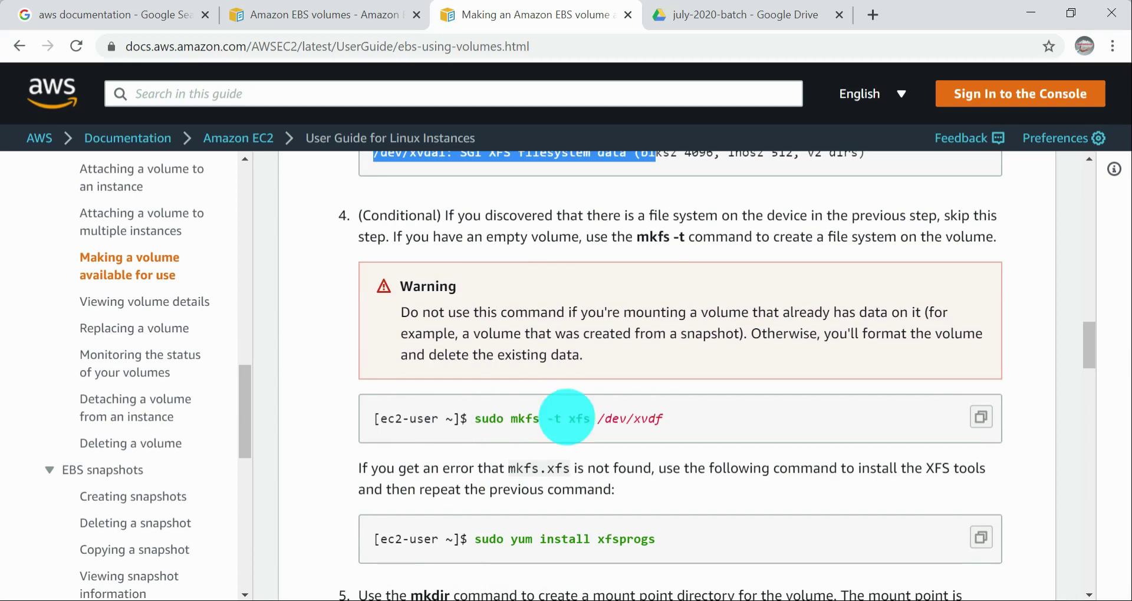
{"action": "scroll", "coordinate": [562, 421], "scroll_direction": "down", "scroll_amount": 1}
{"action": "scroll", "coordinate": [562, 421], "scroll_direction": "down", "scroll_amount": 1}
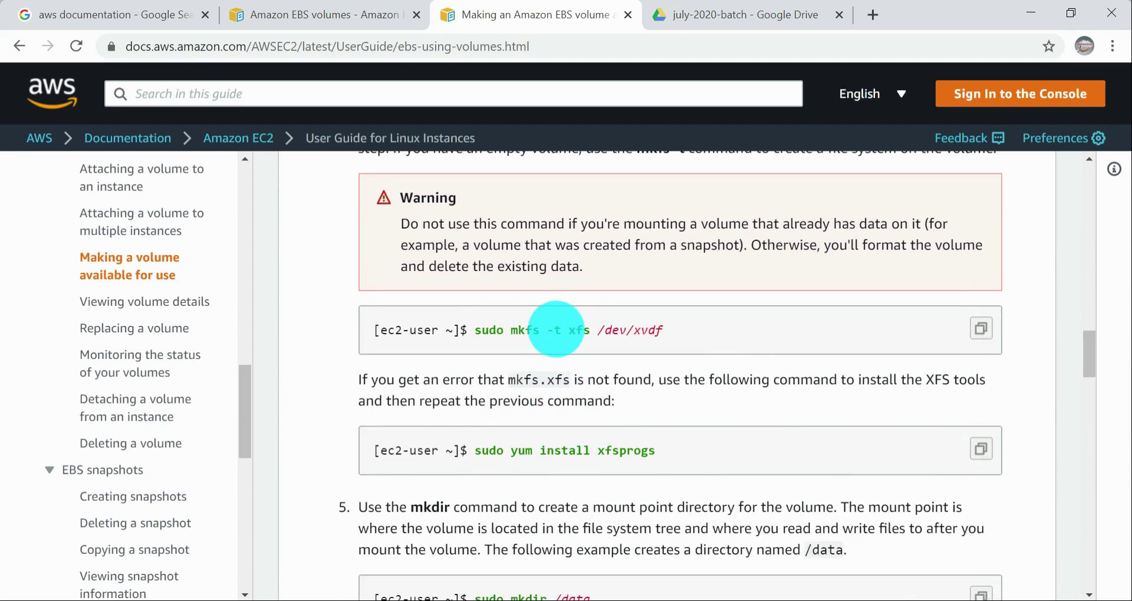
{"action": "scroll", "coordinate": [552, 330], "scroll_direction": "down", "scroll_amount": 5}
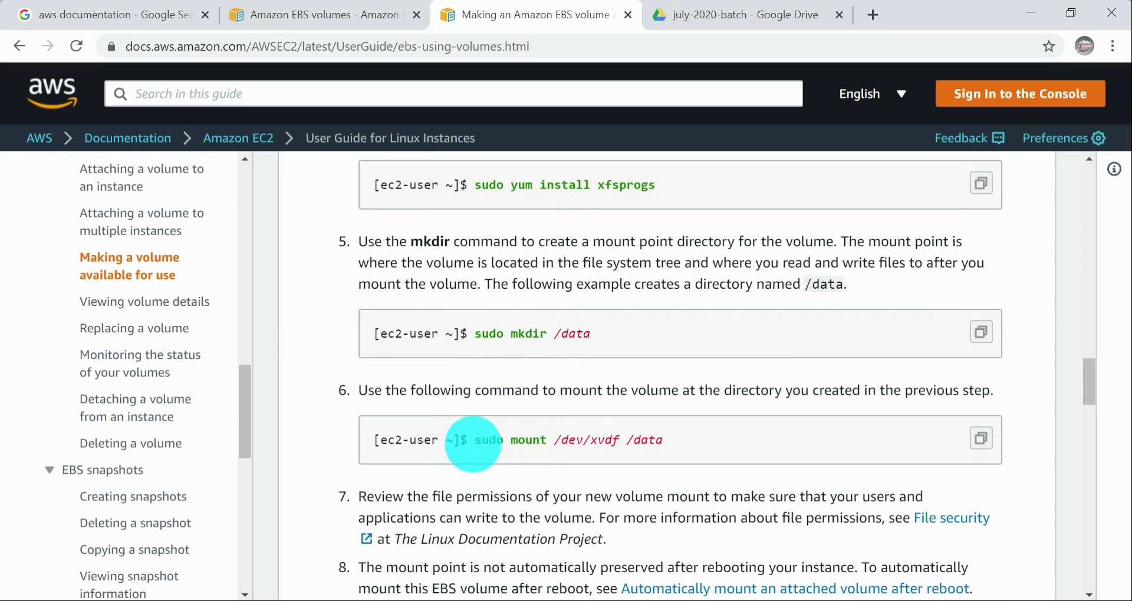
{"action": "left_click_drag", "start_coordinate": [475, 439], "coordinate": [631, 442]}
{"action": "key", "text": "super+c"}
{"action": "key", "text": "alt+Tab"}
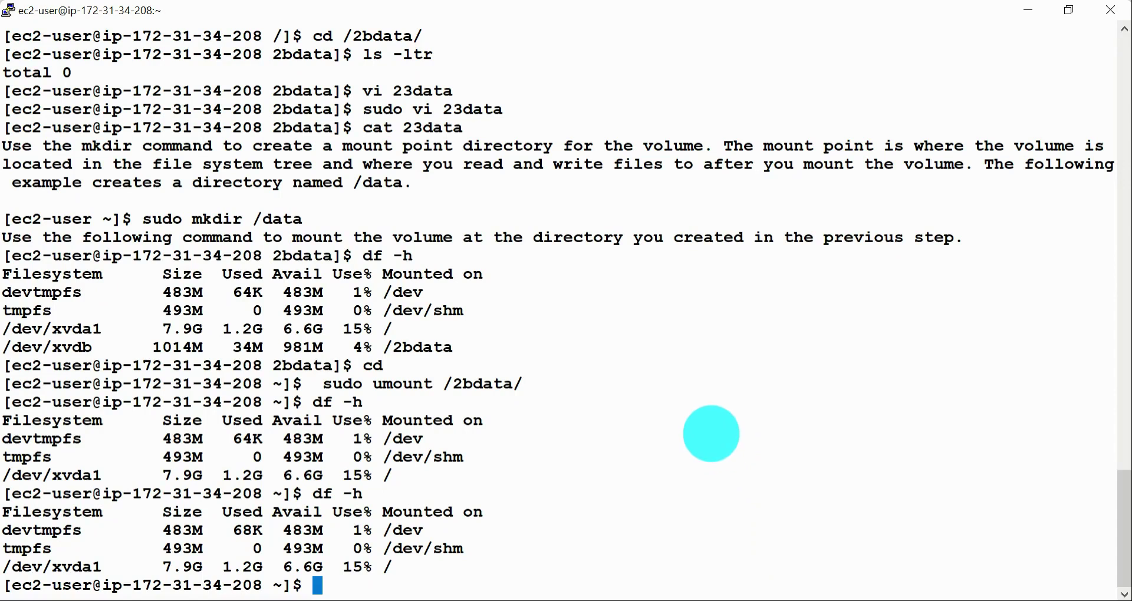
{"action": "right_click", "coordinate": [712, 435]}
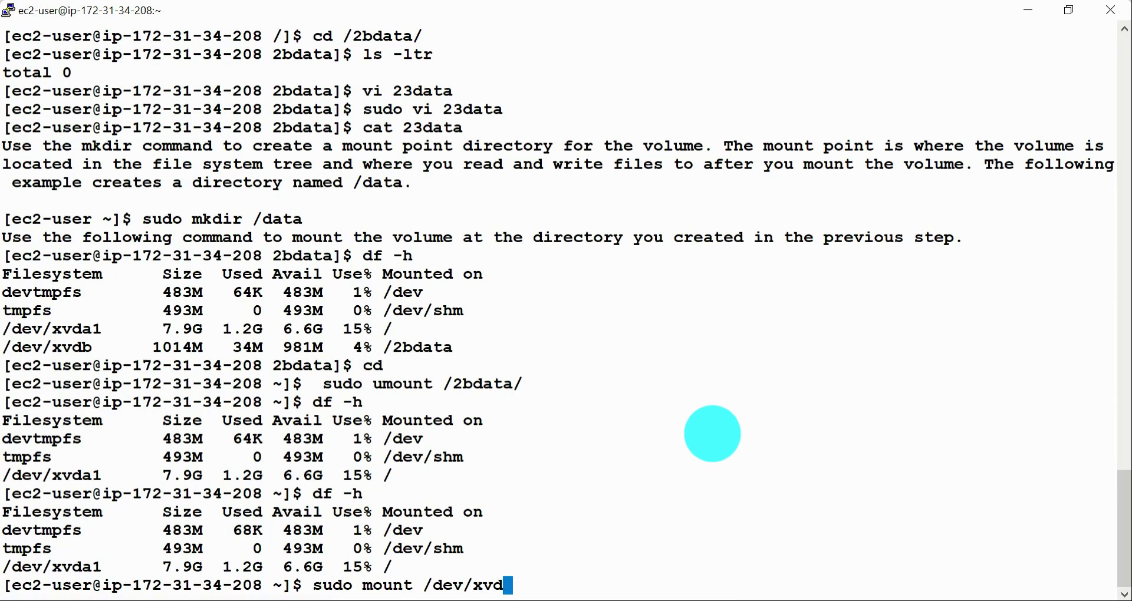
{"action": "key", "text": "ctrl+u"}
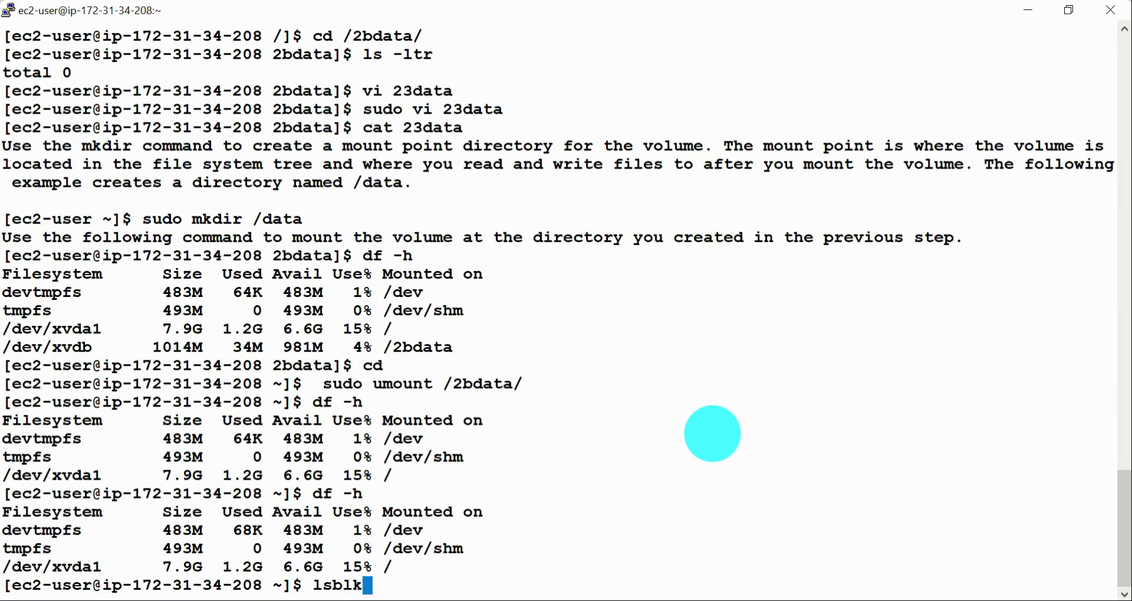
{"action": "key", "text": "Return"}
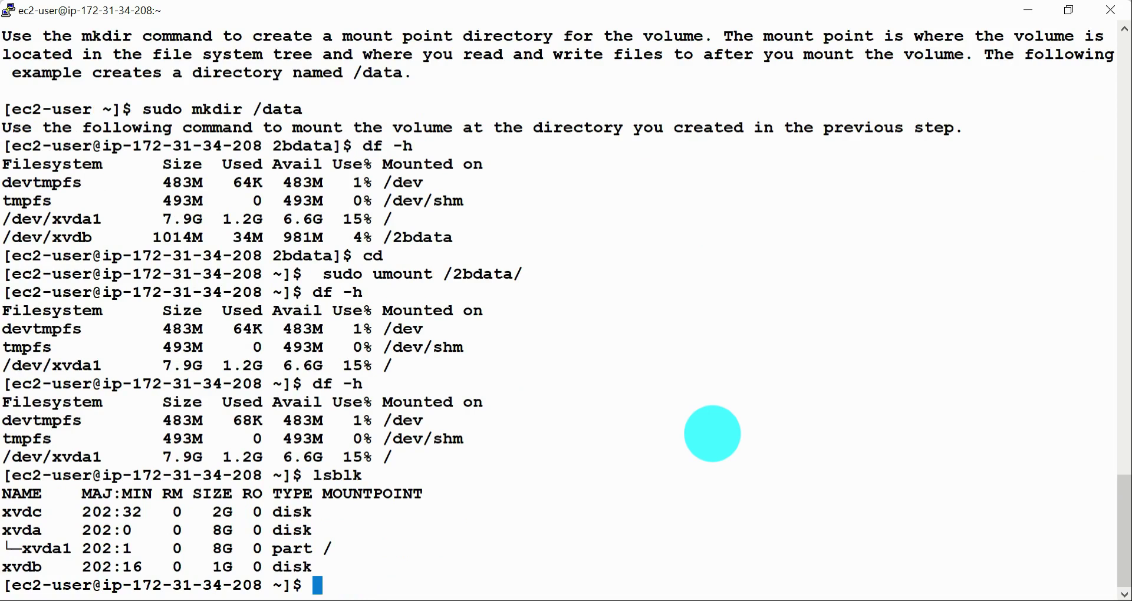
Step: Mount /dev/xvdb at /2bdata/ with sudo mount and check the mounted filesystems with df -h
{"action": "right_click", "coordinate": [713, 435]}
{"action": "type", "text": "b"}
{"action": "double_click", "coordinate": [492, 274]}
{"action": "right_click", "coordinate": [711, 347]}
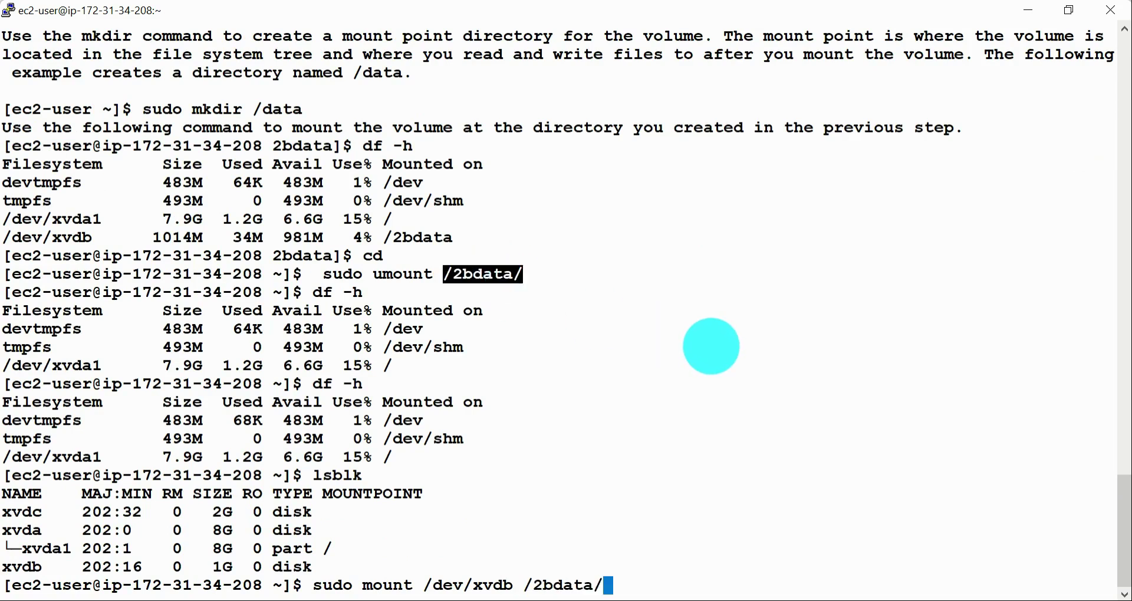
{"action": "key", "text": "Return"}
{"action": "type", "text": "df -"}
{"action": "key", "text": "Return"}
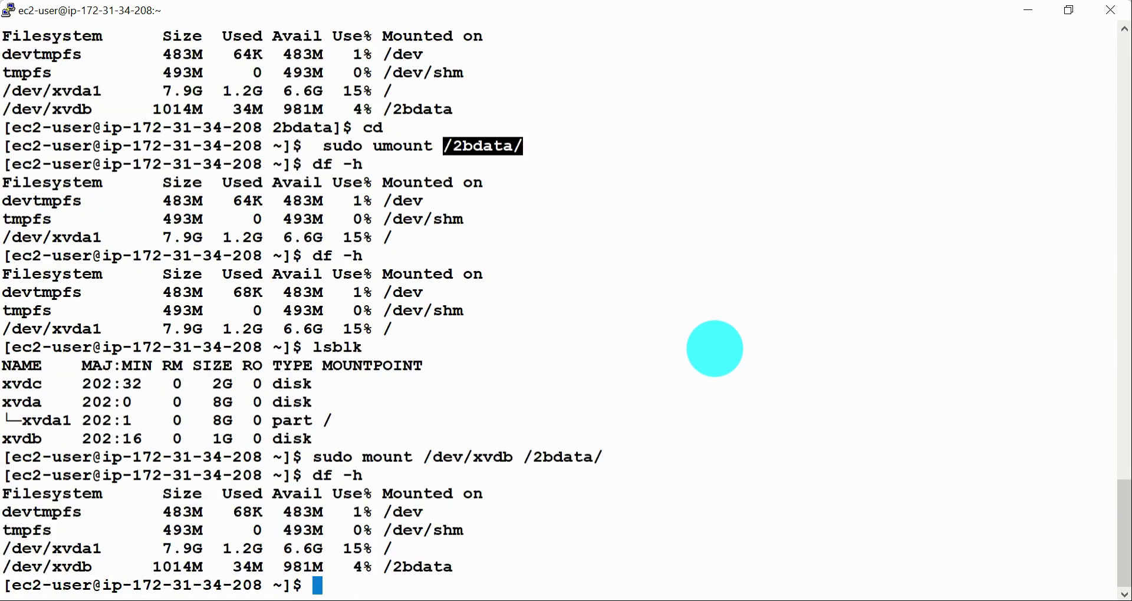
Step: Compare the /dev/xvdb entry in the df -h output with the name and size of xvdc in the lsblk output
{"action": "left_click_drag", "start_coordinate": [471, 565], "coordinate": [16, 569]}
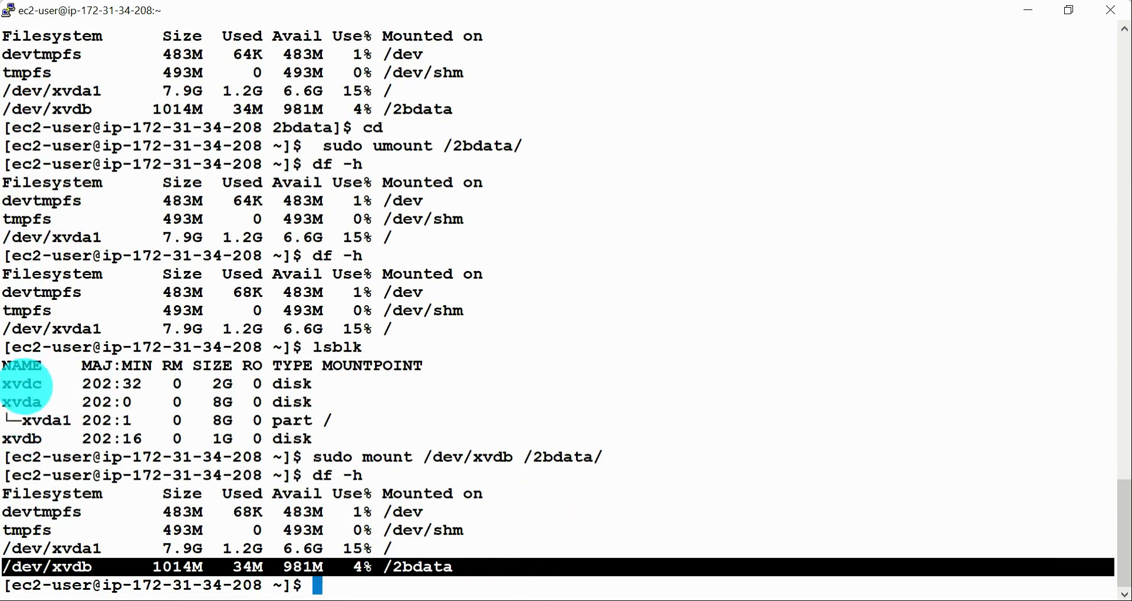
{"action": "left_click_drag", "start_coordinate": [8, 384], "coordinate": [324, 383]}
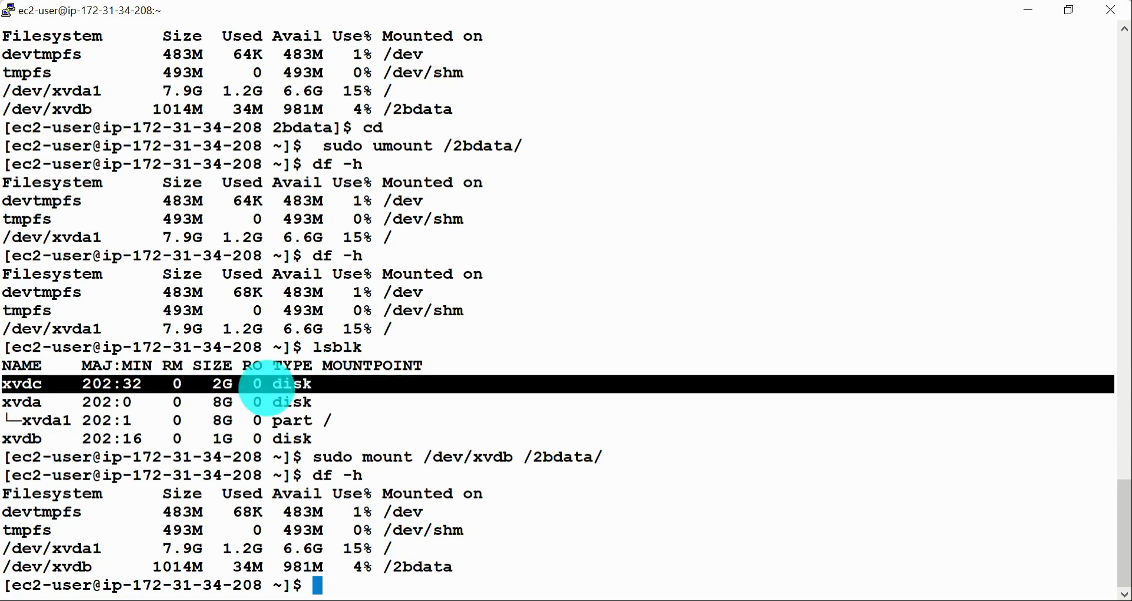
{"action": "left_click", "coordinate": [625, 547]}
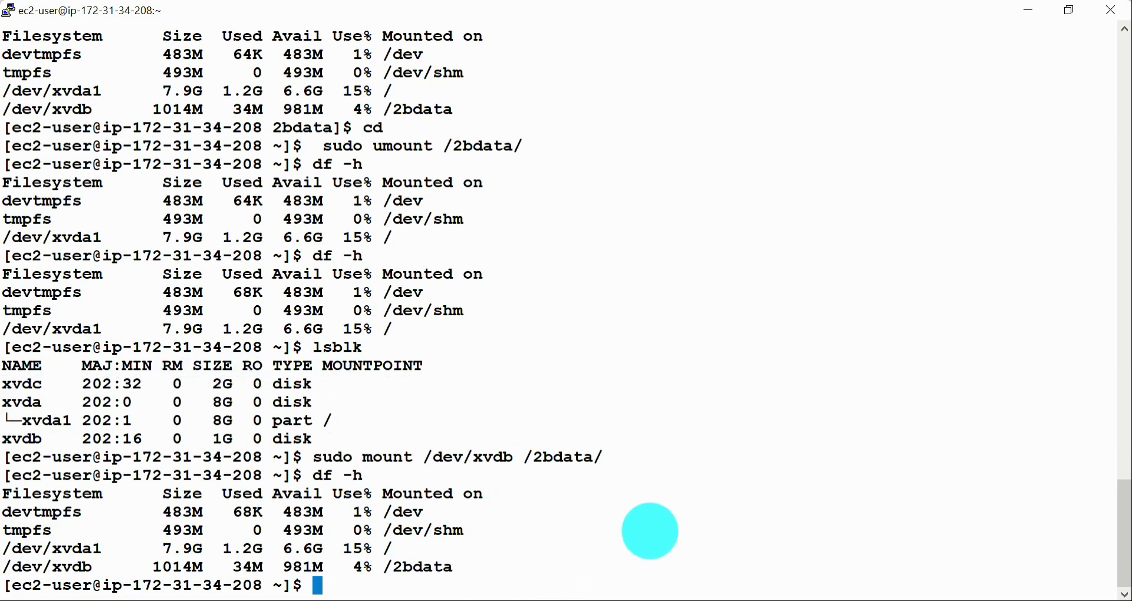
{"action": "double_click", "coordinate": [24, 384]}
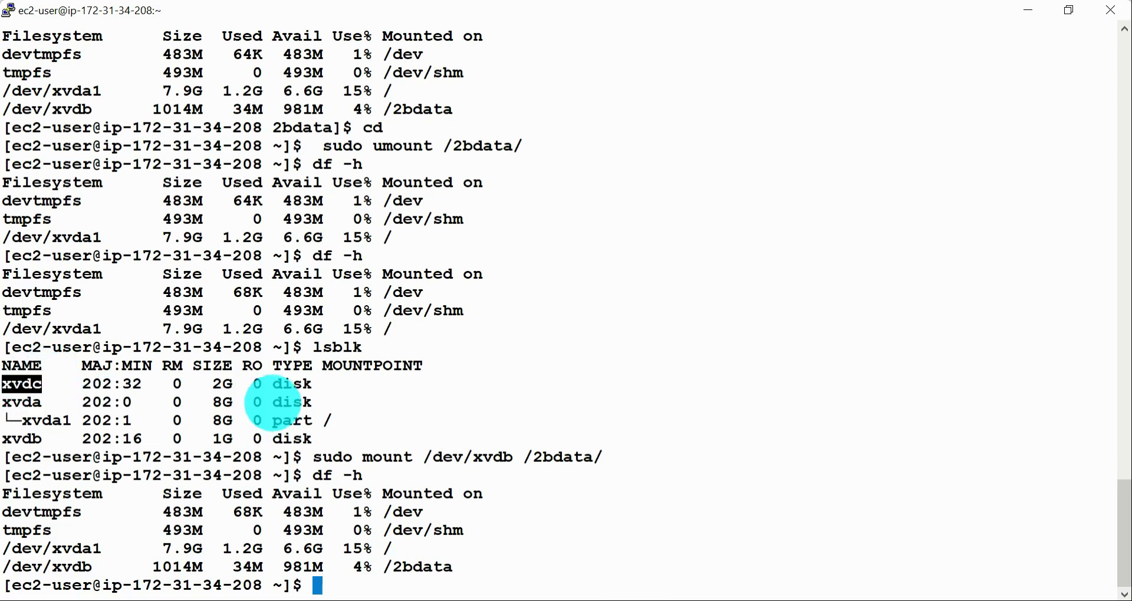
{"action": "left_click_drag", "start_coordinate": [210, 386], "coordinate": [238, 385]}
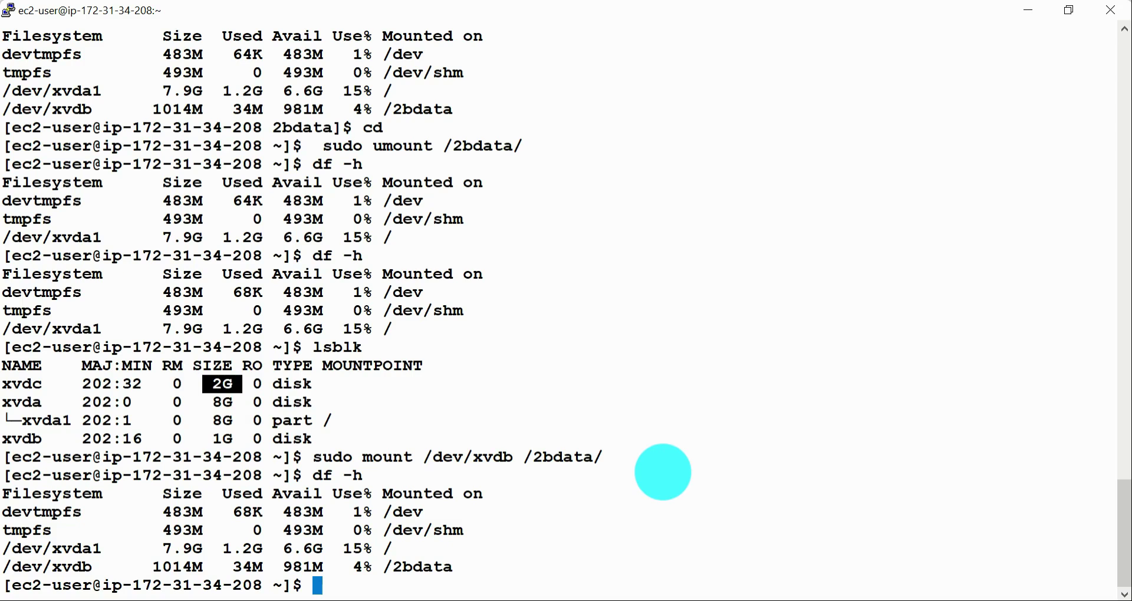
{"action": "left_click", "coordinate": [548, 530]}
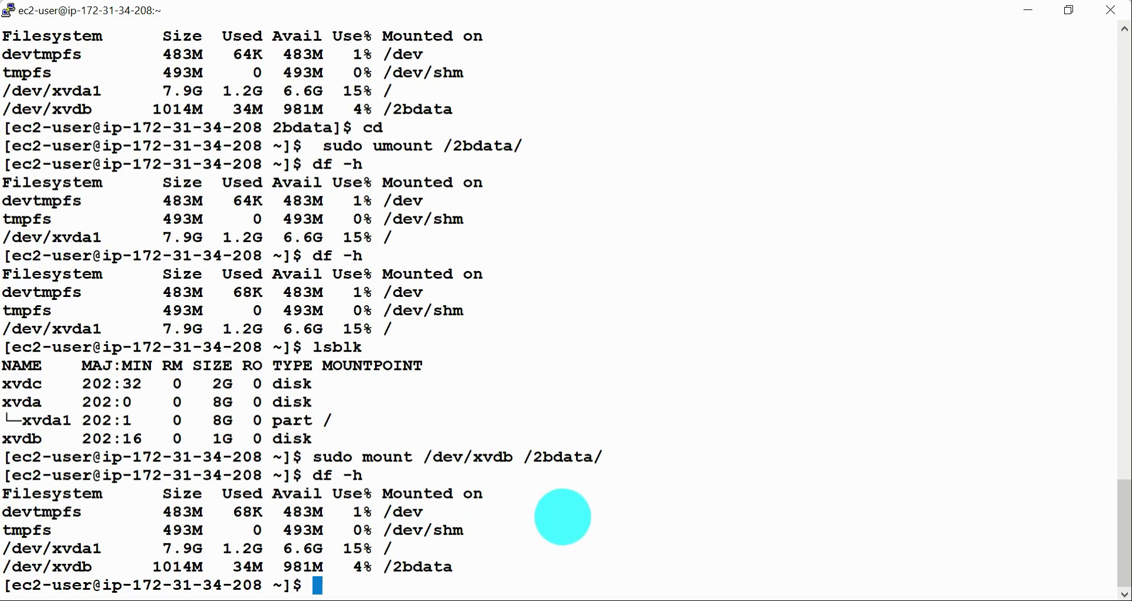
{"action": "left_click_drag", "start_coordinate": [314, 457], "coordinate": [422, 459]}
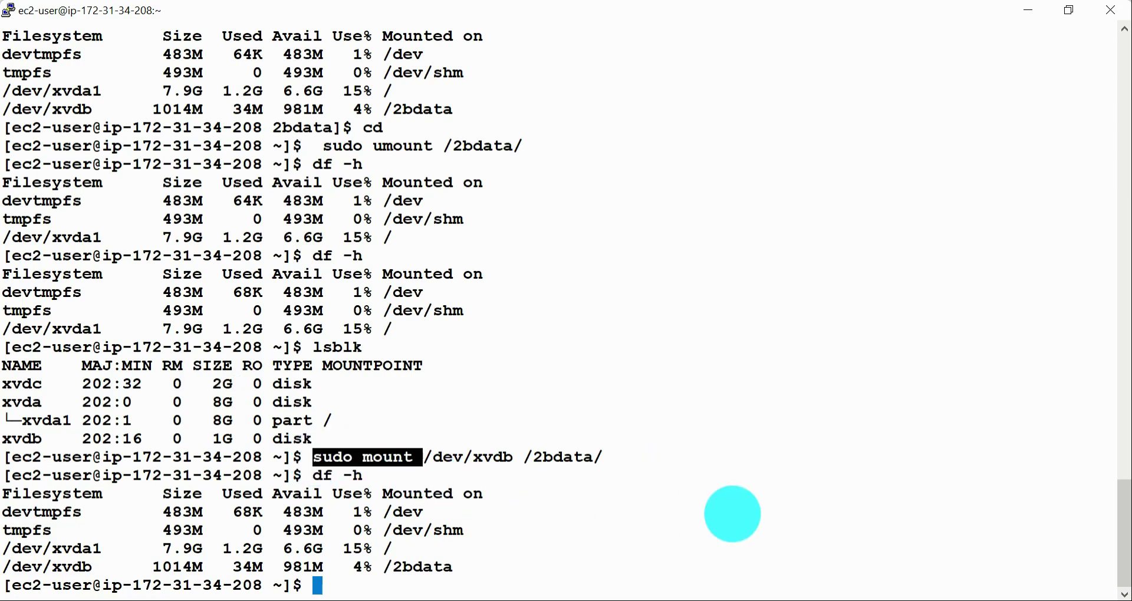
{"action": "right_click", "coordinate": [603, 532]}
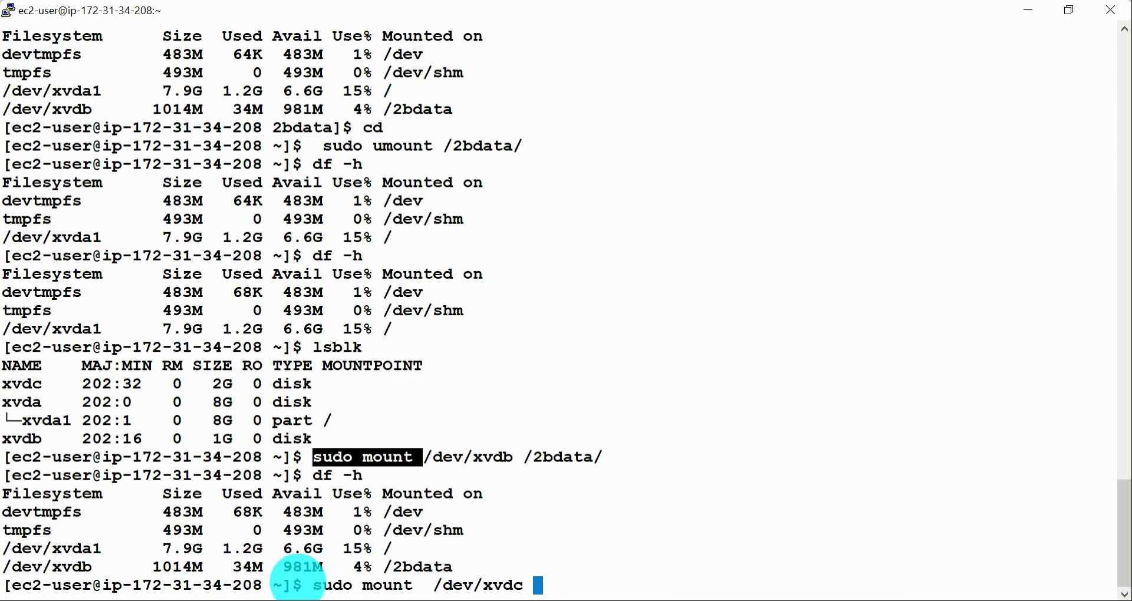
{"action": "left_click_drag", "start_coordinate": [315, 586], "coordinate": [811, 563]}
{"action": "key", "text": "super+c"}
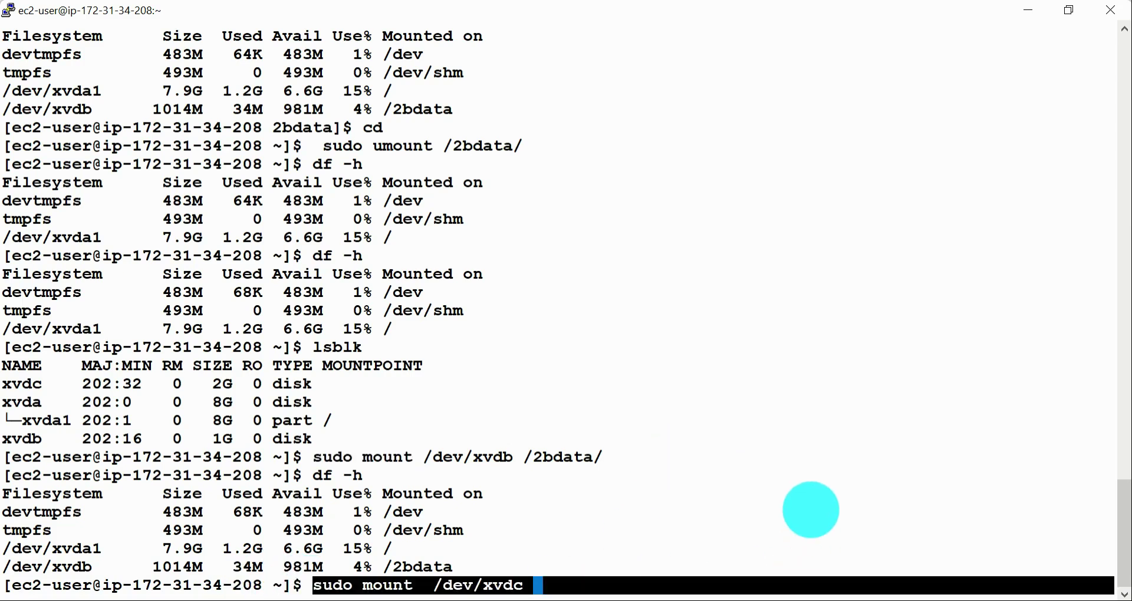
{"action": "key", "text": "ctrl+u"}
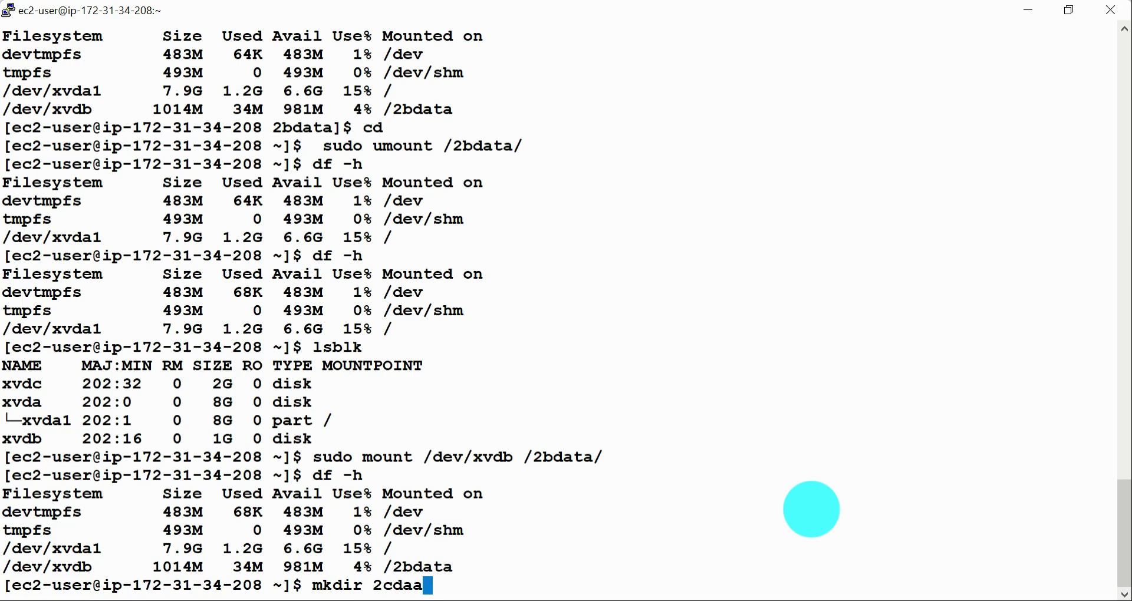
Step: Create a directory named 2cdata in the home directory and list the directory contents with ls -ltr
{"action": "key", "text": "Return"}
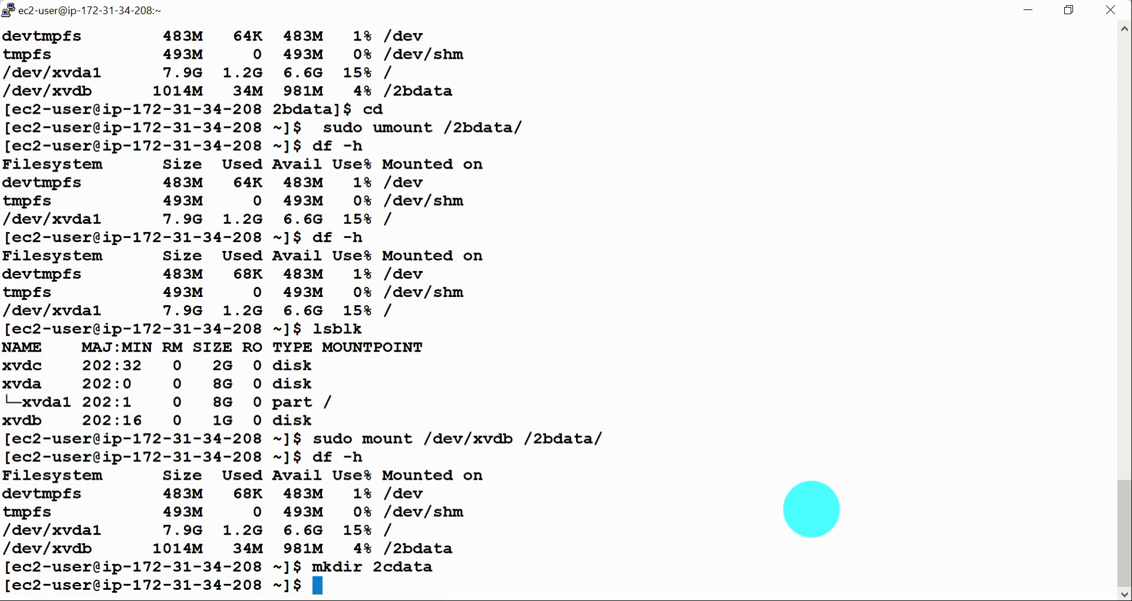
{"action": "type", "text": "ls -ltr"}
{"action": "key", "text": "Return"}
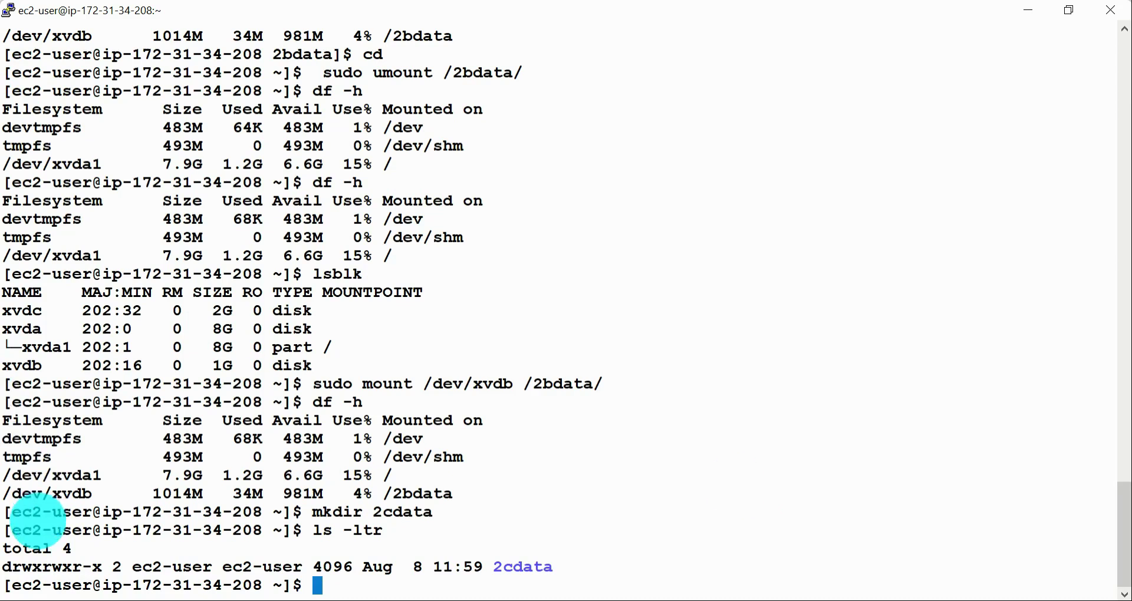
{"action": "left_click_drag", "start_coordinate": [125, 566], "coordinate": [452, 555]}
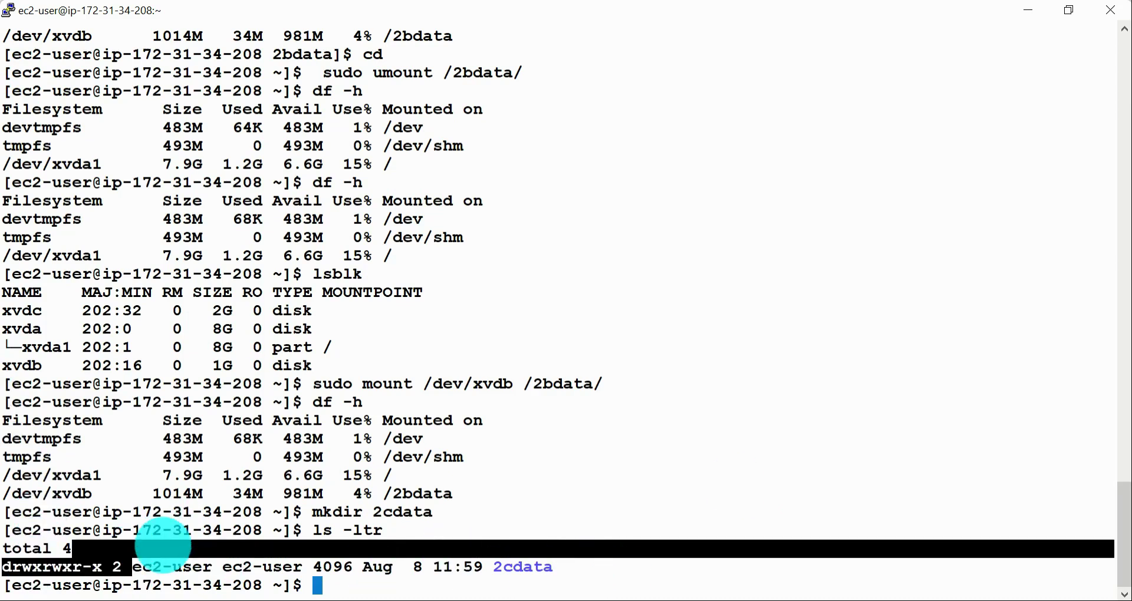
{"action": "left_click", "coordinate": [611, 572]}
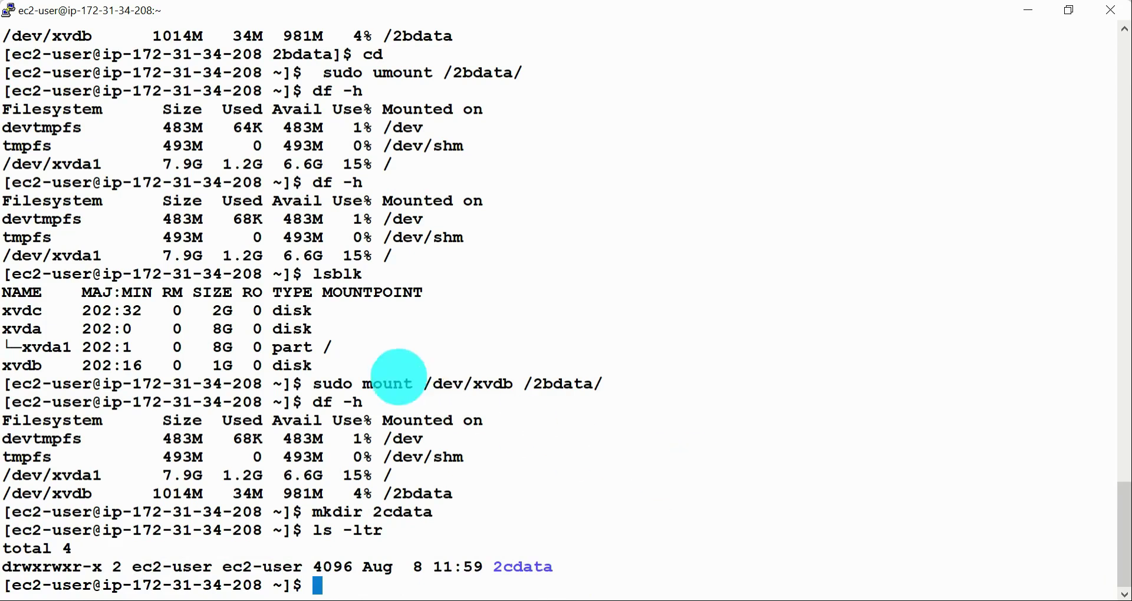
Step: Mount /dev/xvdc on the 2cdata directory with sudo mount
{"action": "left_click_drag", "start_coordinate": [304, 384], "coordinate": [498, 387]}
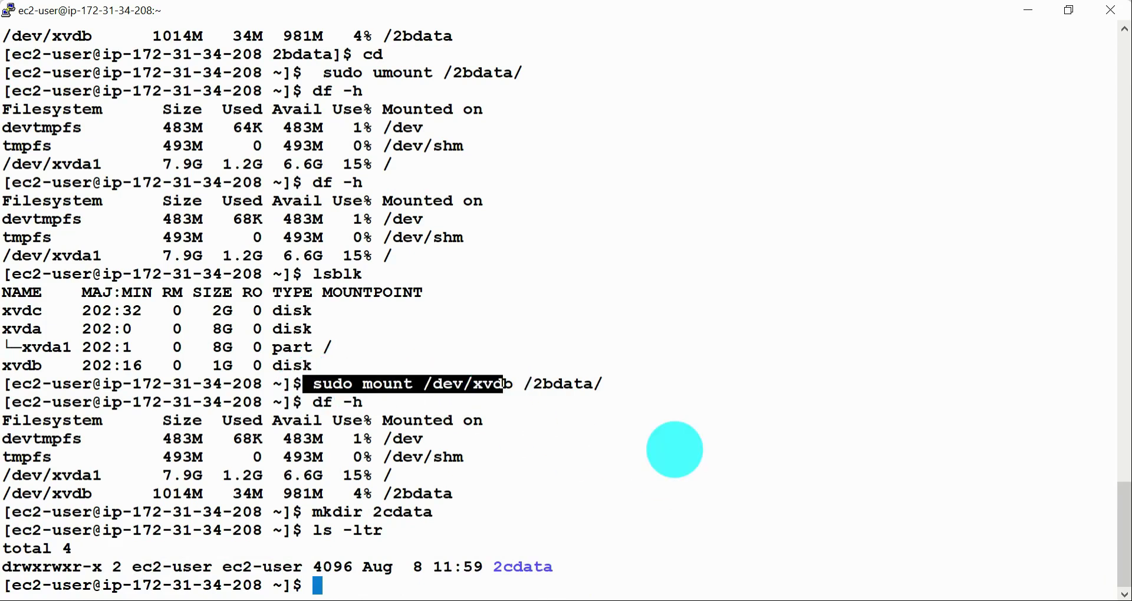
{"action": "right_click", "coordinate": [675, 450]}
{"action": "type", "text": "c"}
{"action": "double_click", "coordinate": [526, 567]}
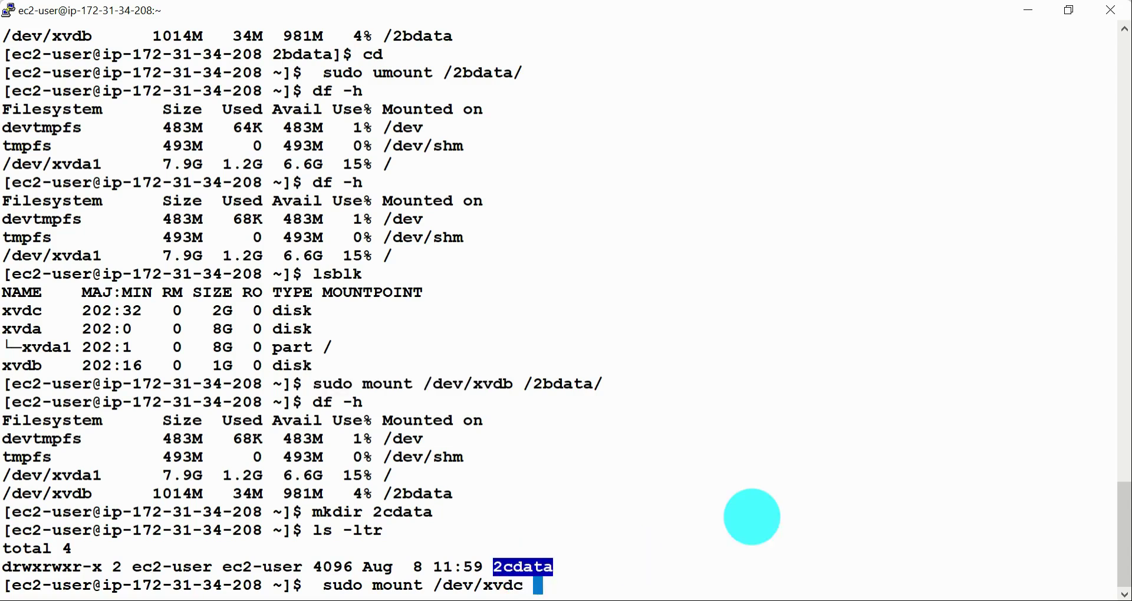
{"action": "right_click", "coordinate": [779, 507]}
{"action": "key", "text": "Return"}
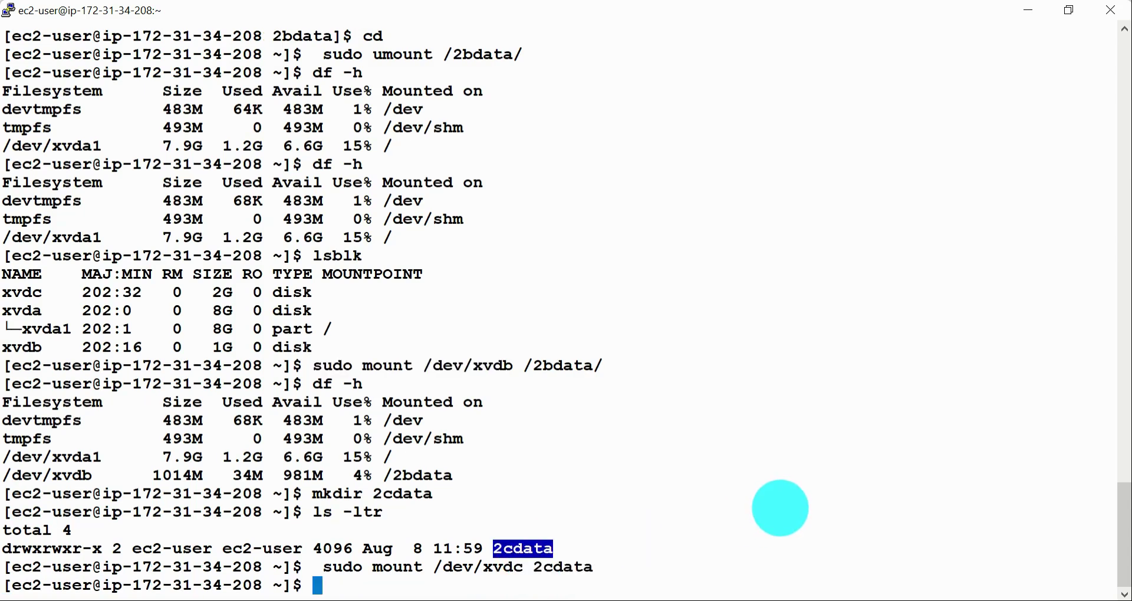
Step: List the mounted filesystems with df -h and examine the mount points of /dev/xvdb and /dev/xvdc
{"action": "type", "text": "df -h"}
{"action": "key", "text": "Return"}
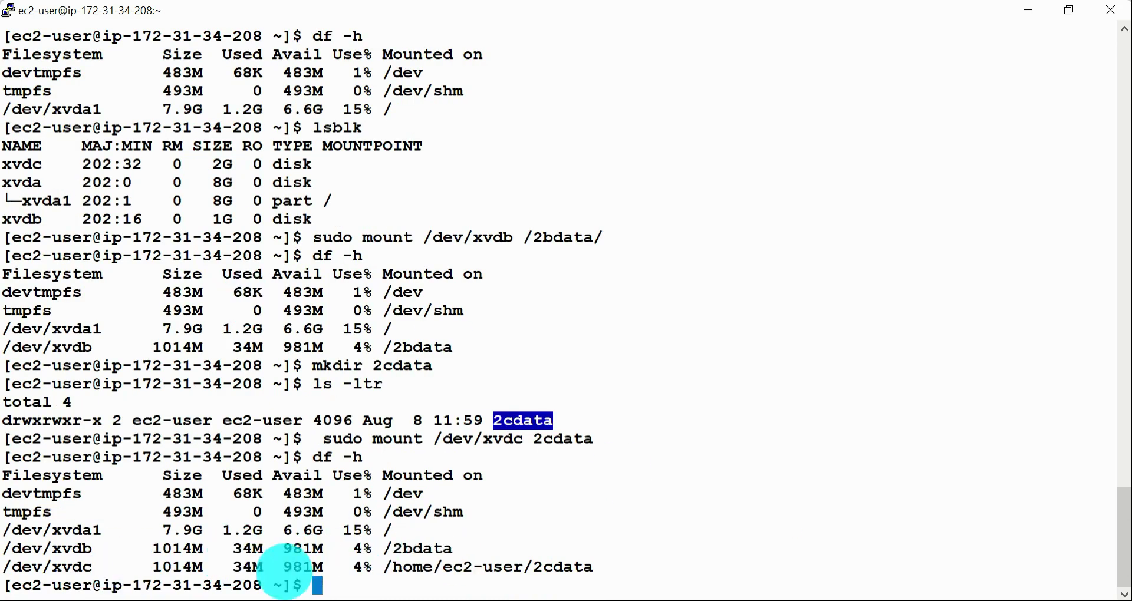
{"action": "left_click_drag", "start_coordinate": [6, 545], "coordinate": [538, 581]}
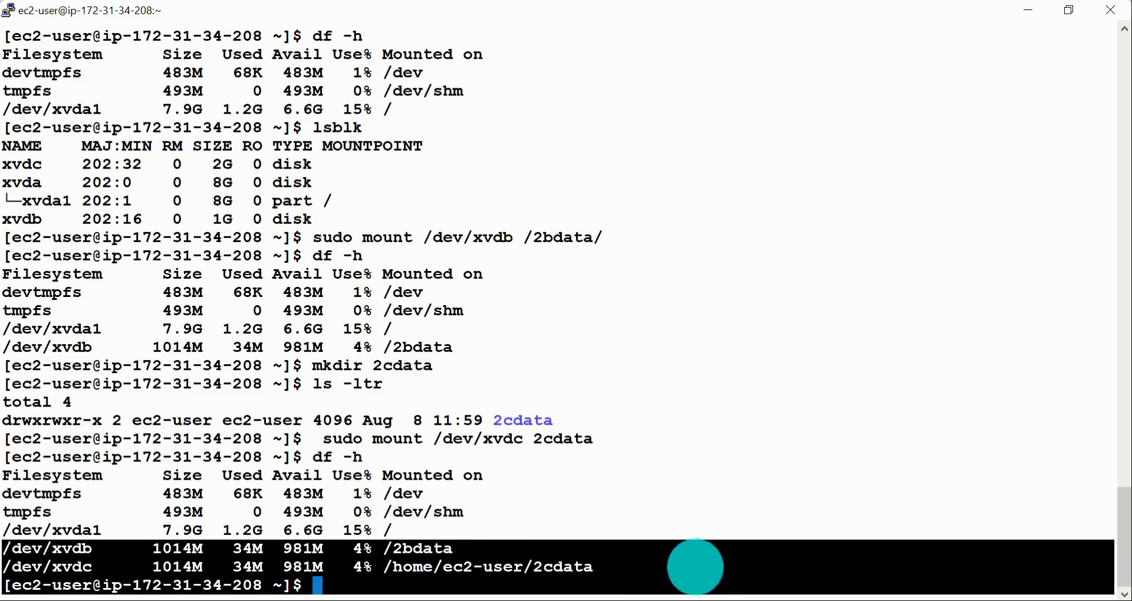
{"action": "left_click", "coordinate": [487, 571]}
{"action": "double_click", "coordinate": [488, 571]}
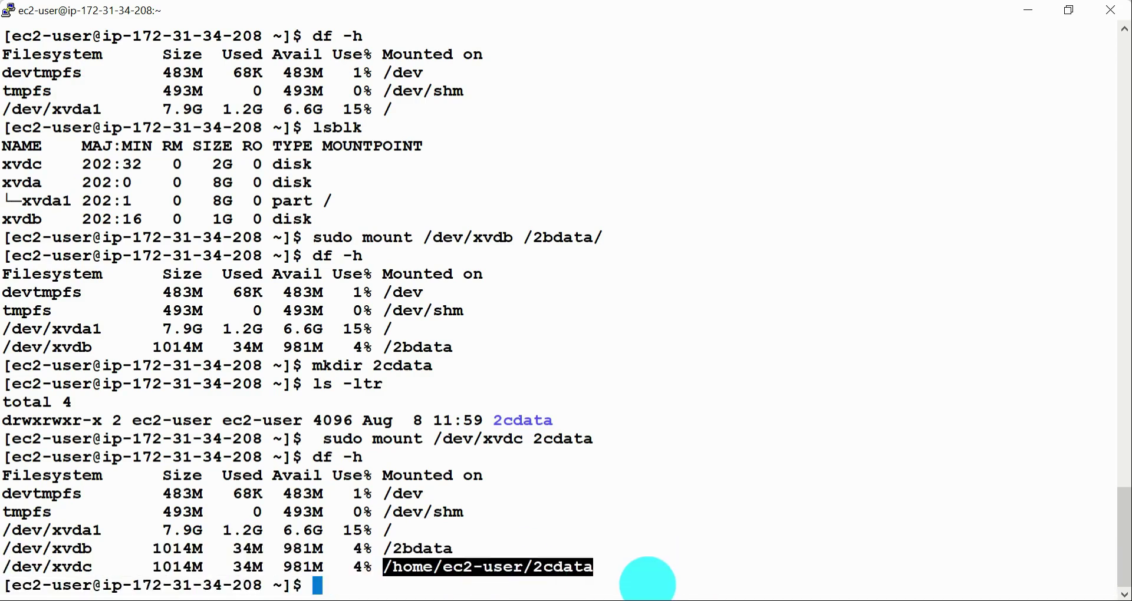
Step: Switch to the ip-172-31-7-67 terminal and check its filesystems with df -h and its block devices with lsblk
{"action": "key", "text": "alt+Tab"}
{"action": "key", "text": "alt+Tab"}
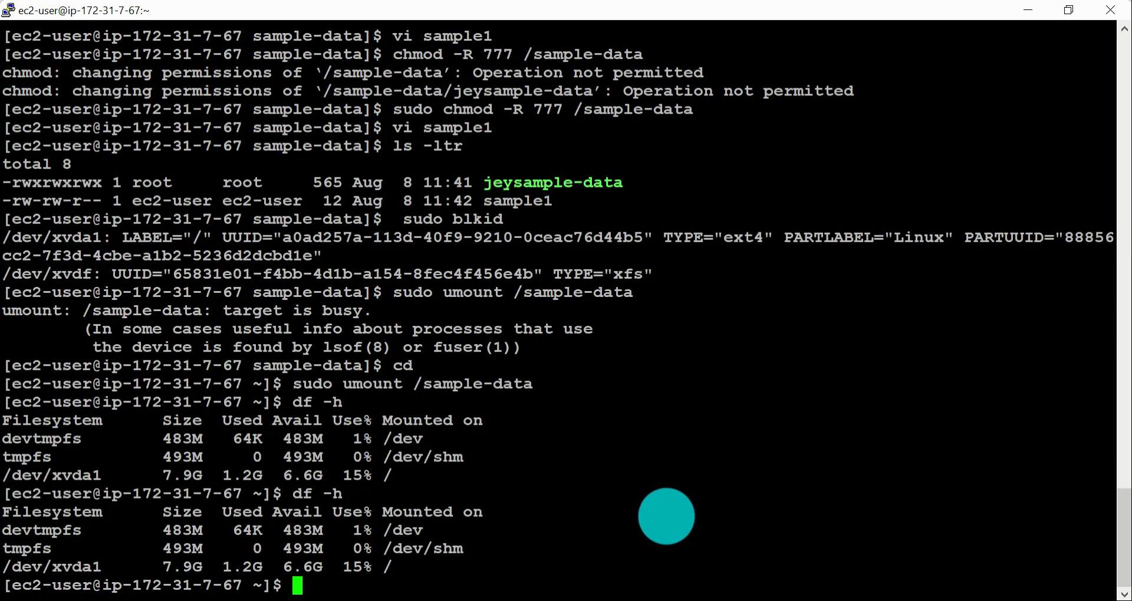
{"action": "type", "text": "df -h"}
{"action": "key", "text": "Return"}
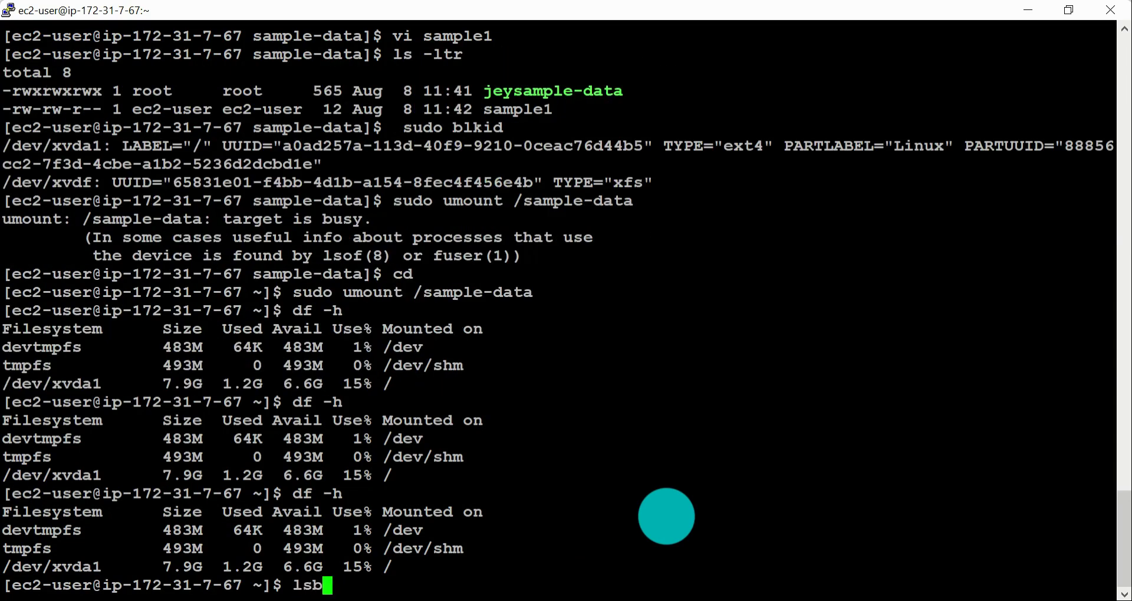
{"action": "type", "text": "lsblk"}
{"action": "key", "text": "Return"}
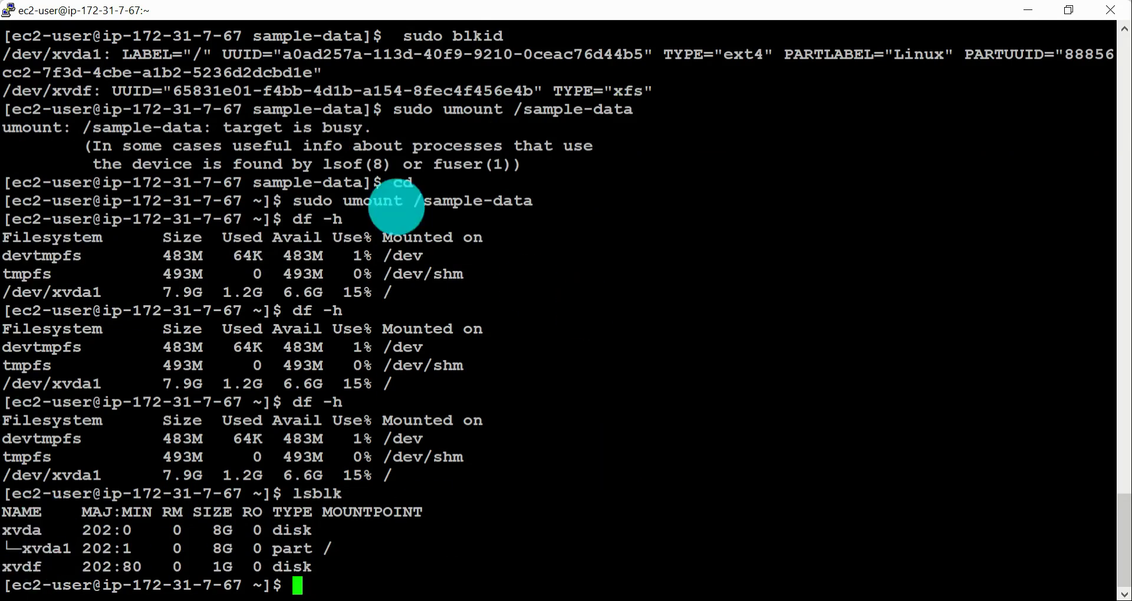
Step: Try to mount /dev/xvdf at /sample-data with the command "sudo moutn /dev/xvdf /sample-data"
{"action": "left_click_drag", "start_coordinate": [405, 201], "coordinate": [533, 201]}
{"action": "key", "text": "super+c"}
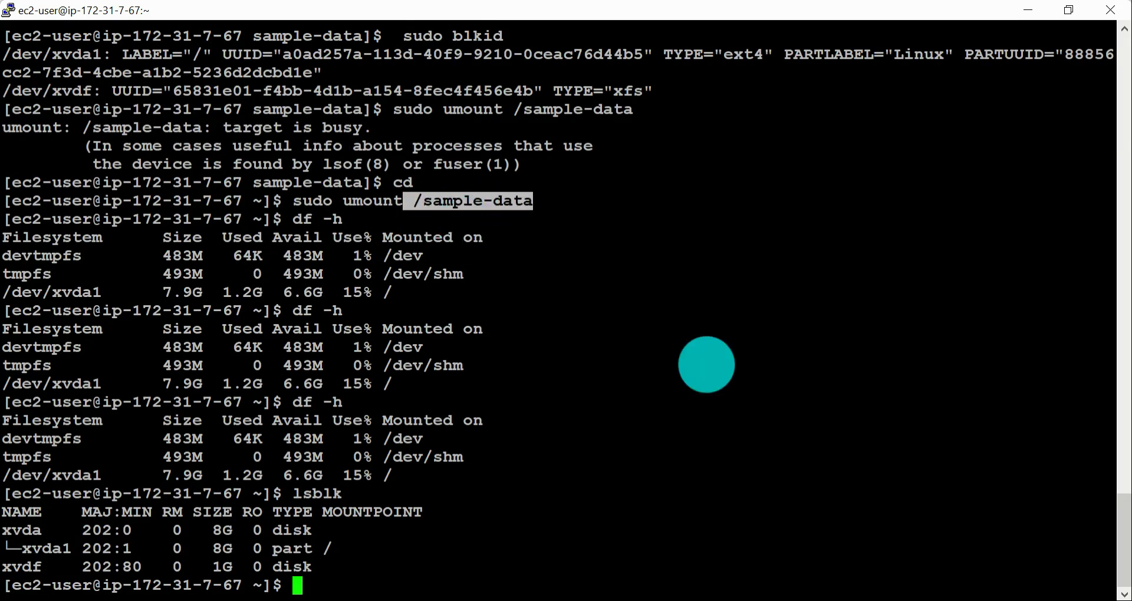
{"action": "type", "text": "df"}
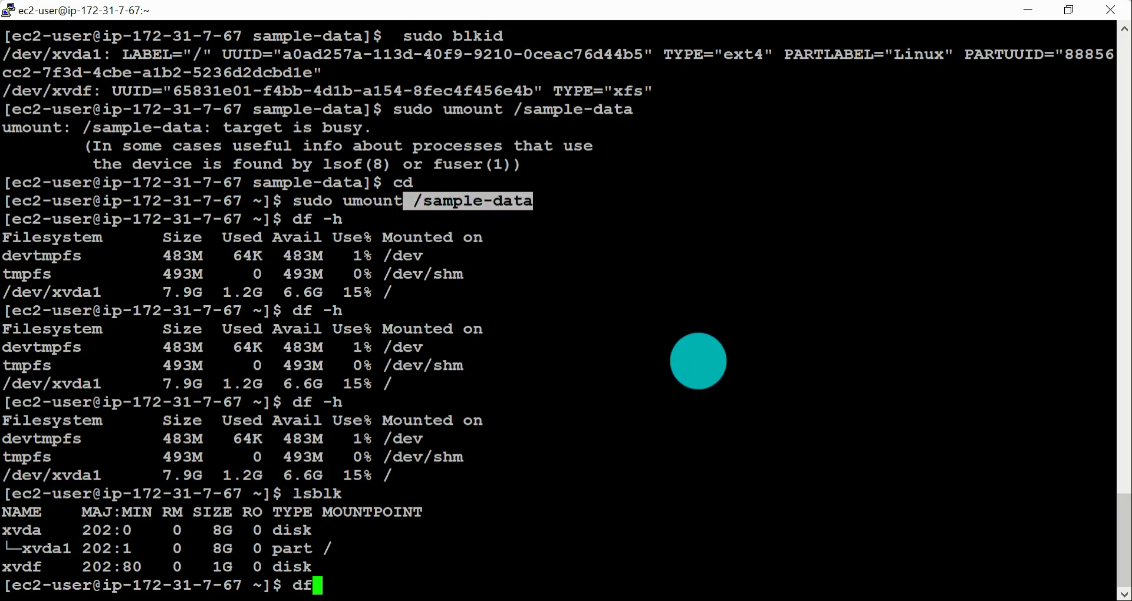
{"action": "type", "text": "sudo"}
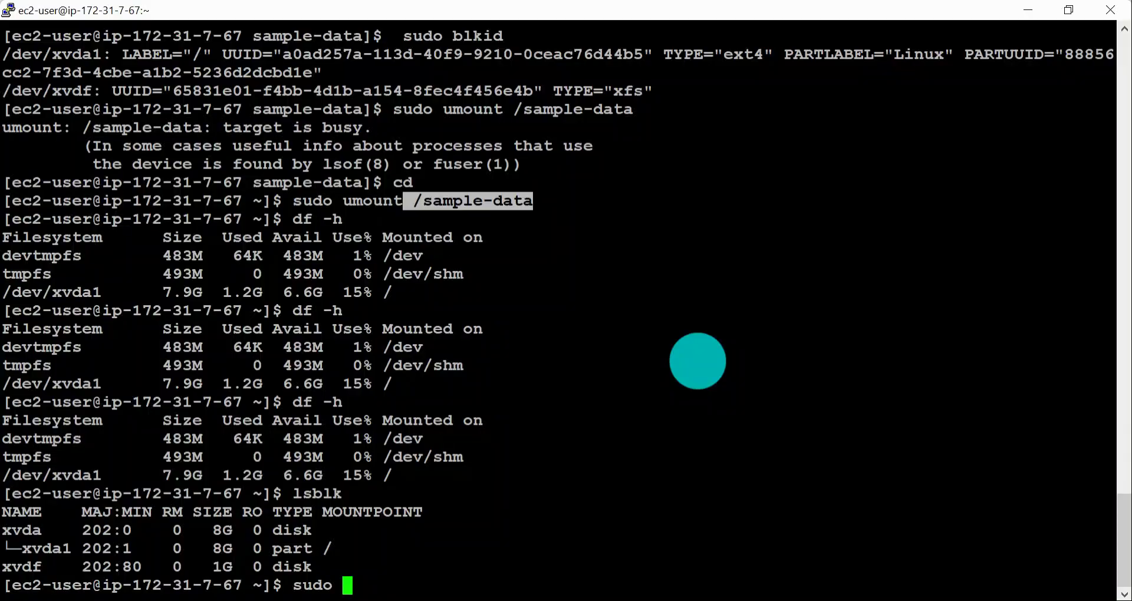
{"action": "type", "text": "moutn /dve/"}
{"action": "key", "text": "BackSpace"}
{"action": "key", "text": "BackSpace"}
{"action": "key", "text": "BackSpace"}
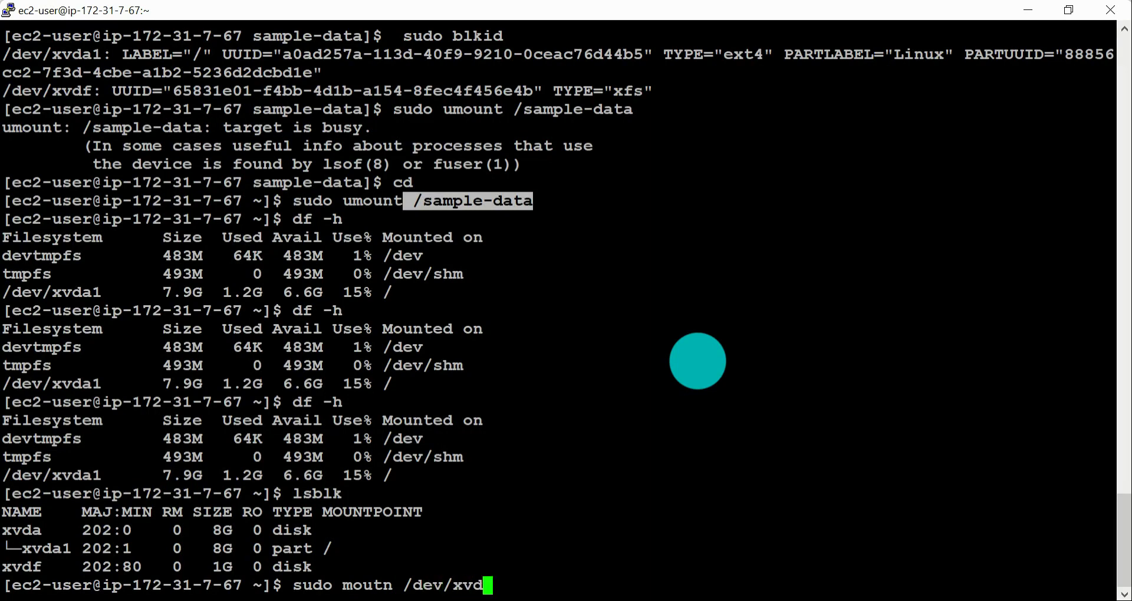
{"action": "right_click", "coordinate": [711, 369]}
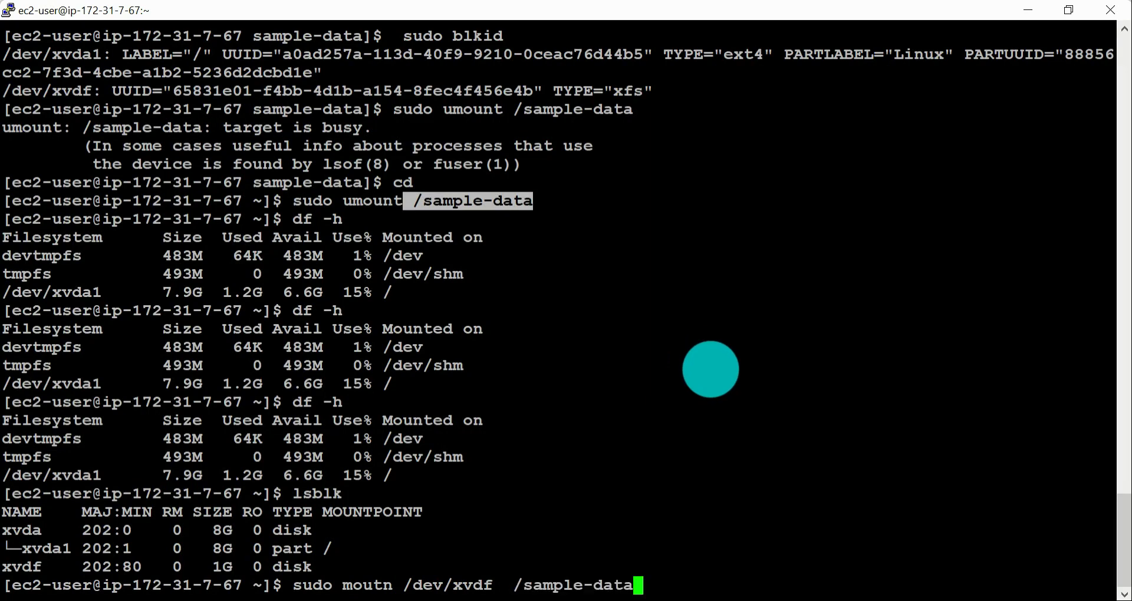
{"action": "key", "text": "Return"}
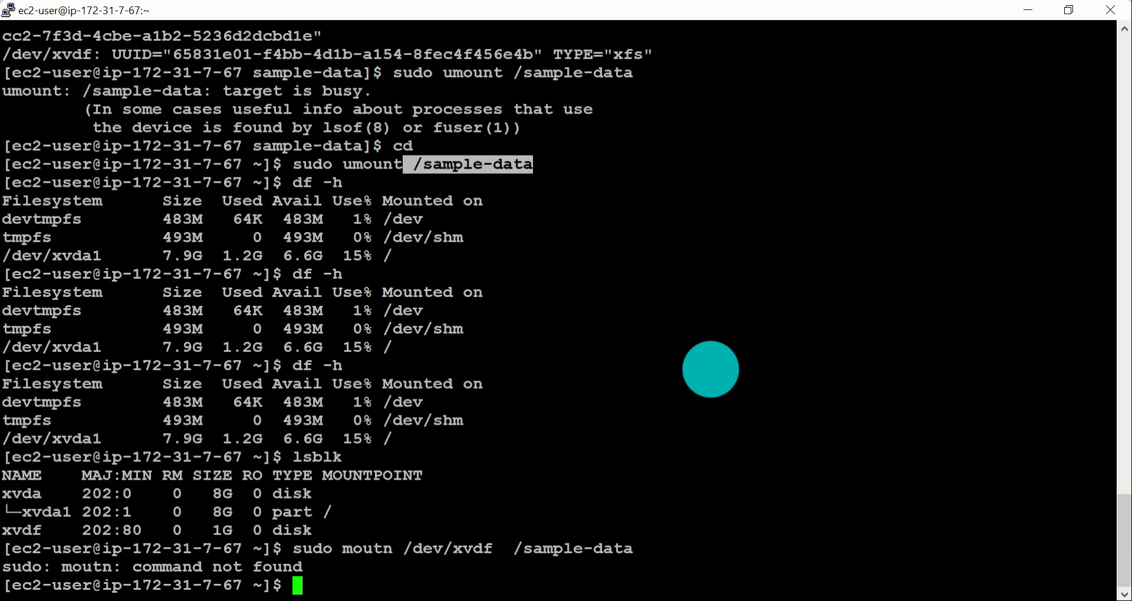
Step: Correct the previous command to "sudo mount /dev/xvdf /sample-data", run it and check the mounted filesystems with df -h
{"action": "key", "text": "Up"}
{"action": "key", "text": "Left"}
{"action": "key", "text": "Left"}
{"action": "key", "text": "Left"}
{"action": "key", "text": "Left"}
{"action": "key", "text": "Left"}
{"action": "key", "text": "Left"}
{"action": "key", "text": "Left"}
{"action": "key", "text": "Left"}
{"action": "key", "text": "Left"}
{"action": "key", "text": "Left"}
{"action": "key", "text": "Left"}
{"action": "key", "text": "Left"}
{"action": "key", "text": "Left"}
{"action": "key", "text": "Left"}
{"action": "key", "text": "Left"}
{"action": "key", "text": "Left"}
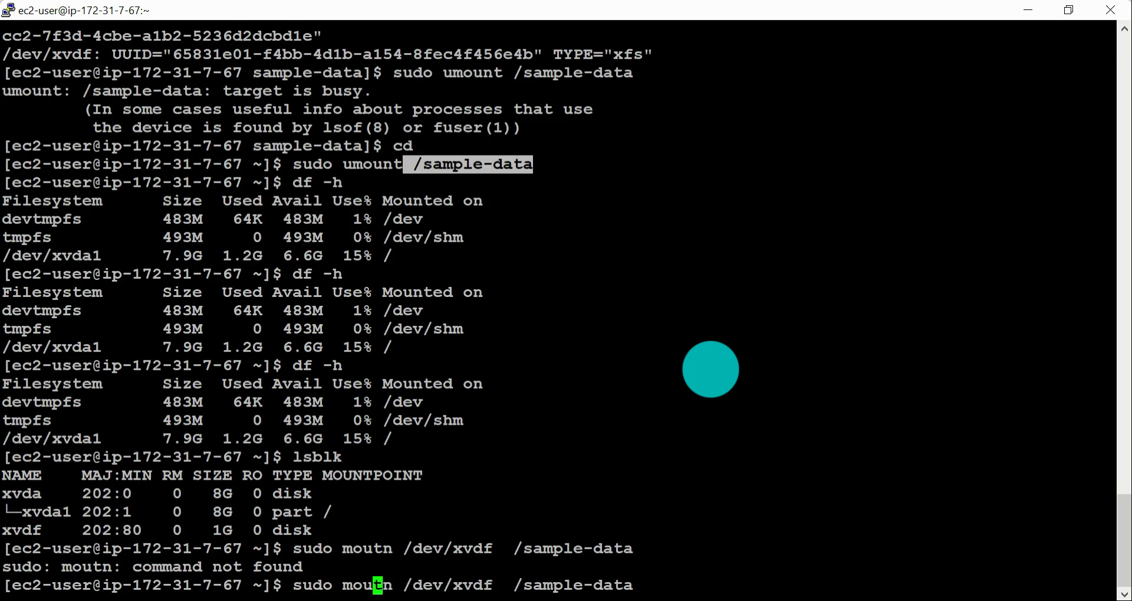
{"action": "key", "text": "BackSpace"}
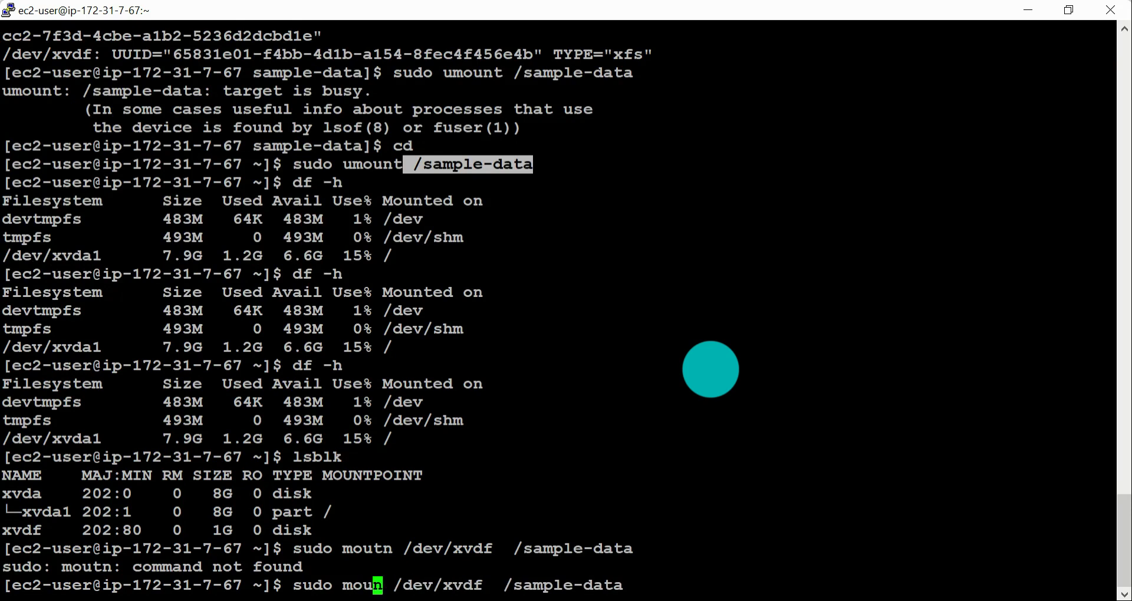
{"action": "type", "text": "t"}
{"action": "key", "text": "Return"}
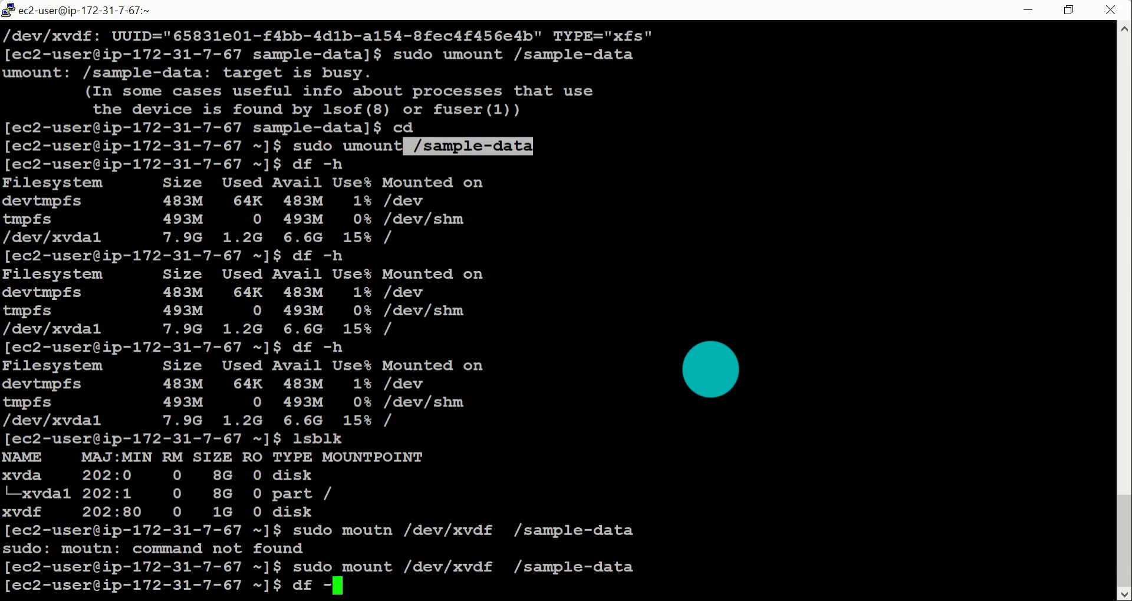
{"action": "type", "text": "df -h"}
{"action": "key", "text": "Return"}
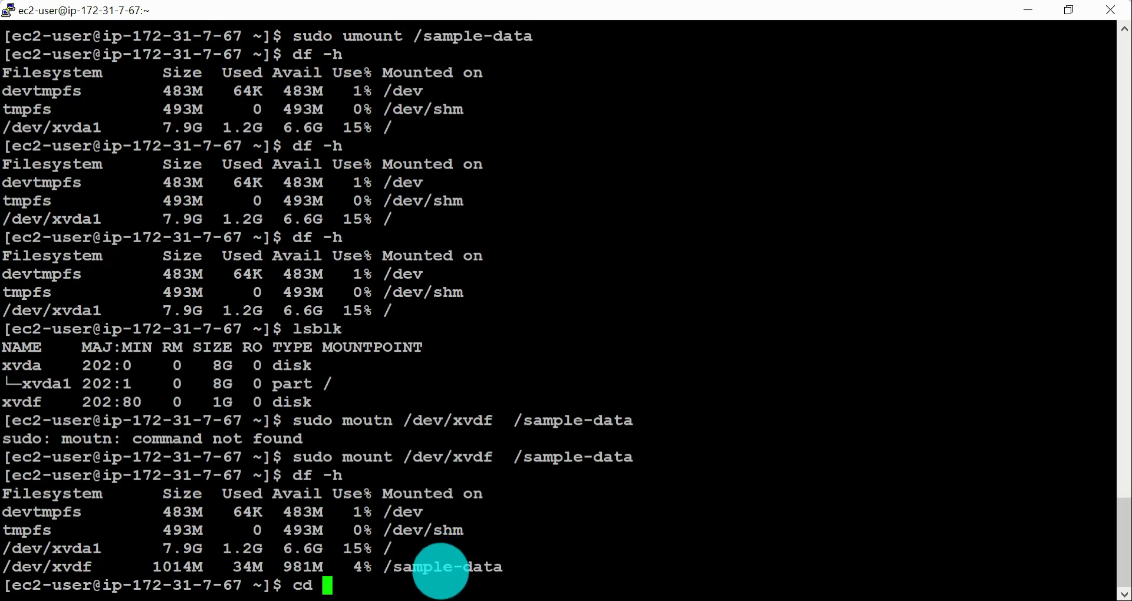
Step: Change into the /sample-data directory and list its files with ls -ltr
{"action": "double_click", "coordinate": [444, 563]}
{"action": "right_click", "coordinate": [785, 442]}
{"action": "key", "text": "Return"}
{"action": "type", "text": "ls -ltr"}
{"action": "key", "text": "Return"}
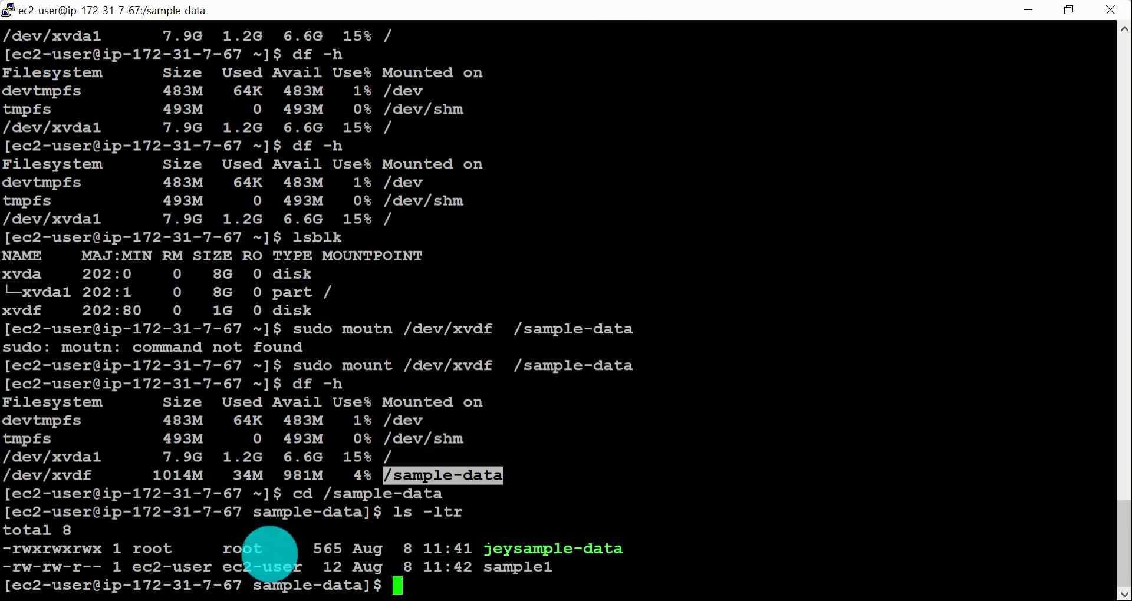
{"action": "key", "text": "alt+Tab"}
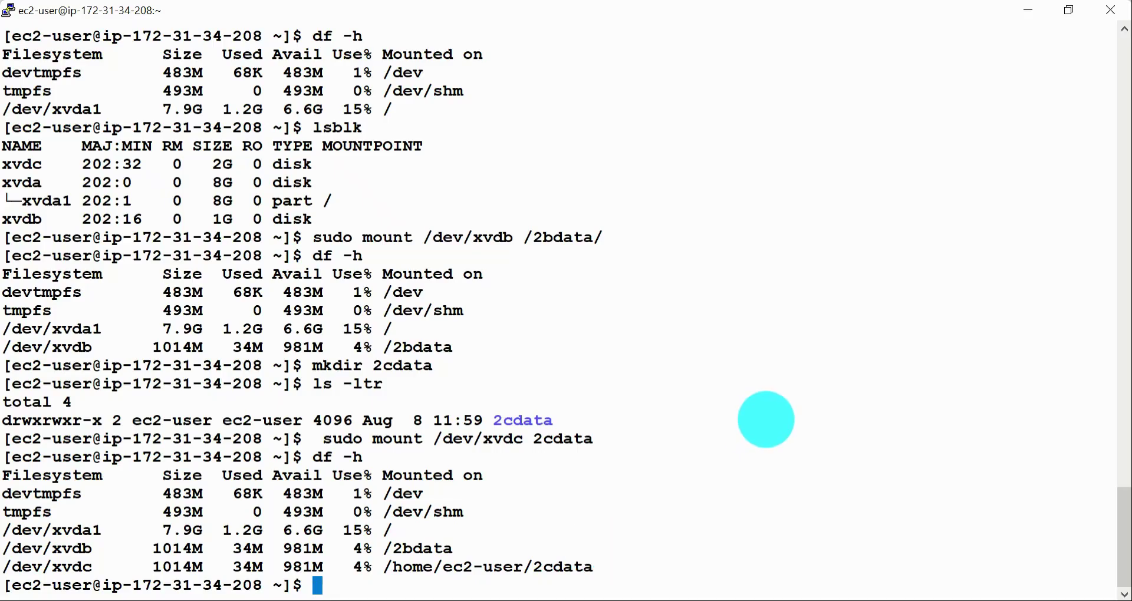
{"action": "type", "text": "cd"}
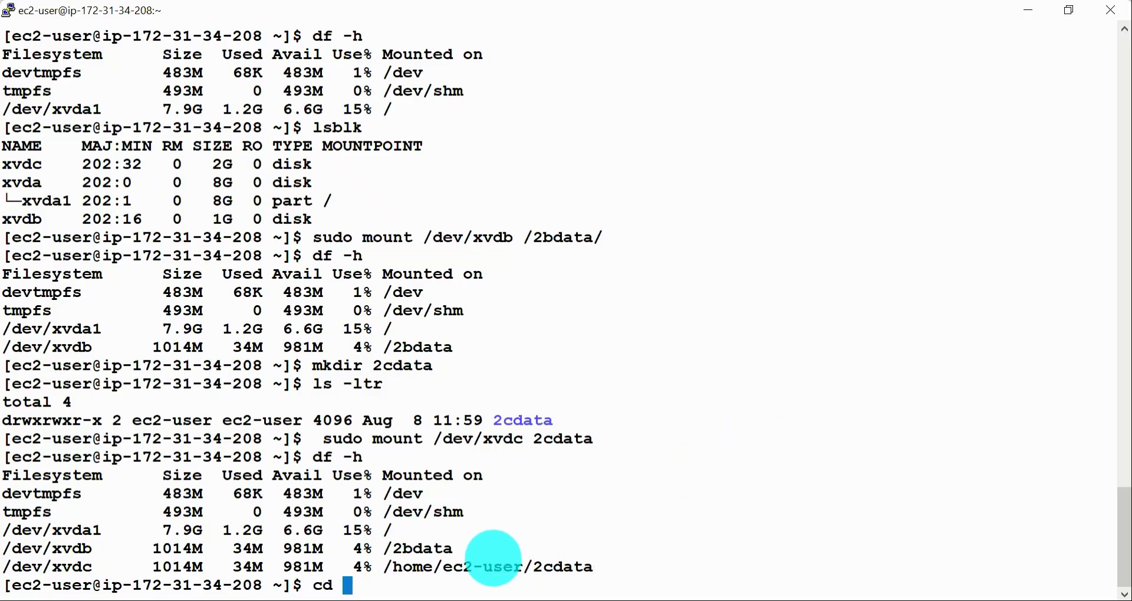
{"action": "double_click", "coordinate": [494, 568]}
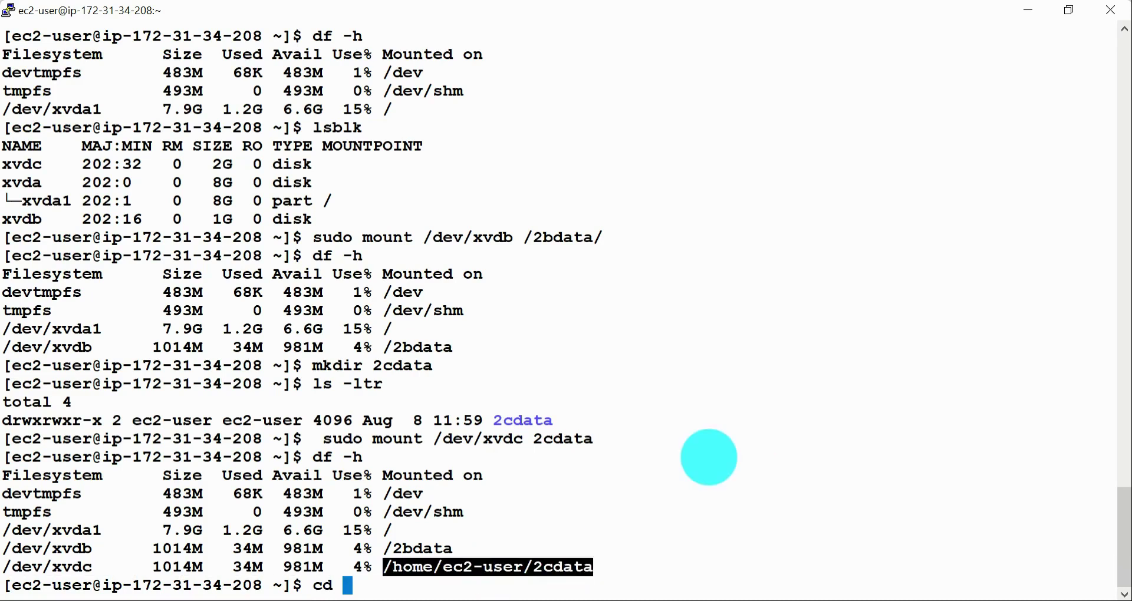
{"action": "right_click", "coordinate": [724, 446]}
{"action": "key", "text": "Return"}
{"action": "type", "text": "ls -ltr"}
{"action": "key", "text": "Return"}
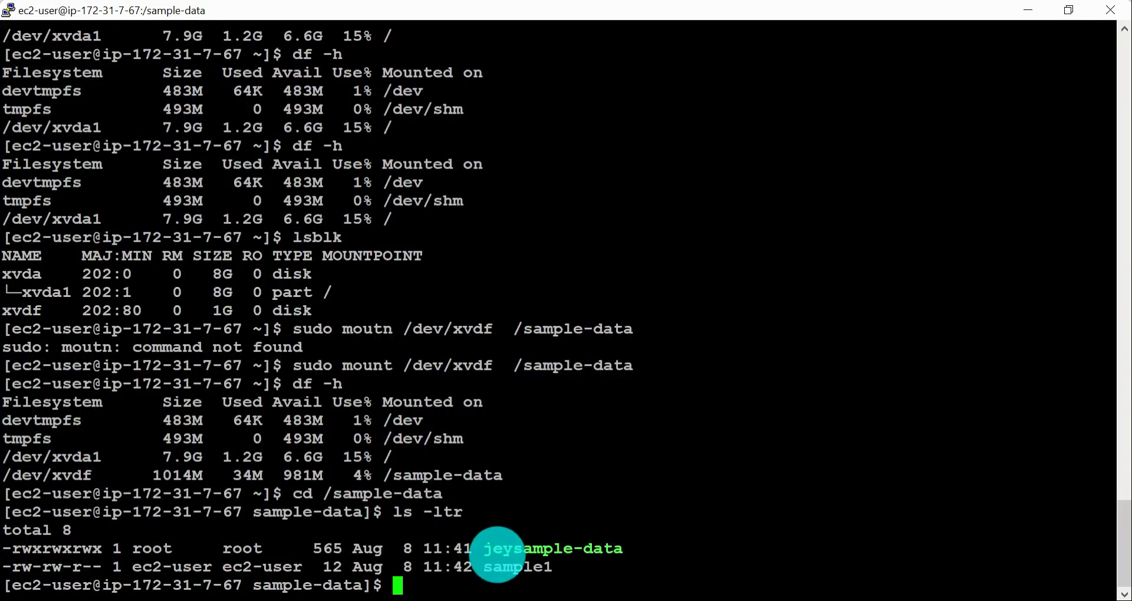
Step: Review the earlier vi, cat and chmod 777 commands for jeysample-data in the ip-172-31-7-67 terminal history
{"action": "scroll", "coordinate": [593, 395], "scroll_direction": "up", "scroll_amount": 20}
{"action": "scroll", "coordinate": [580, 377], "scroll_direction": "up", "scroll_amount": 6}
{"action": "scroll", "coordinate": [580, 377], "scroll_direction": "down", "scroll_amount": 20}
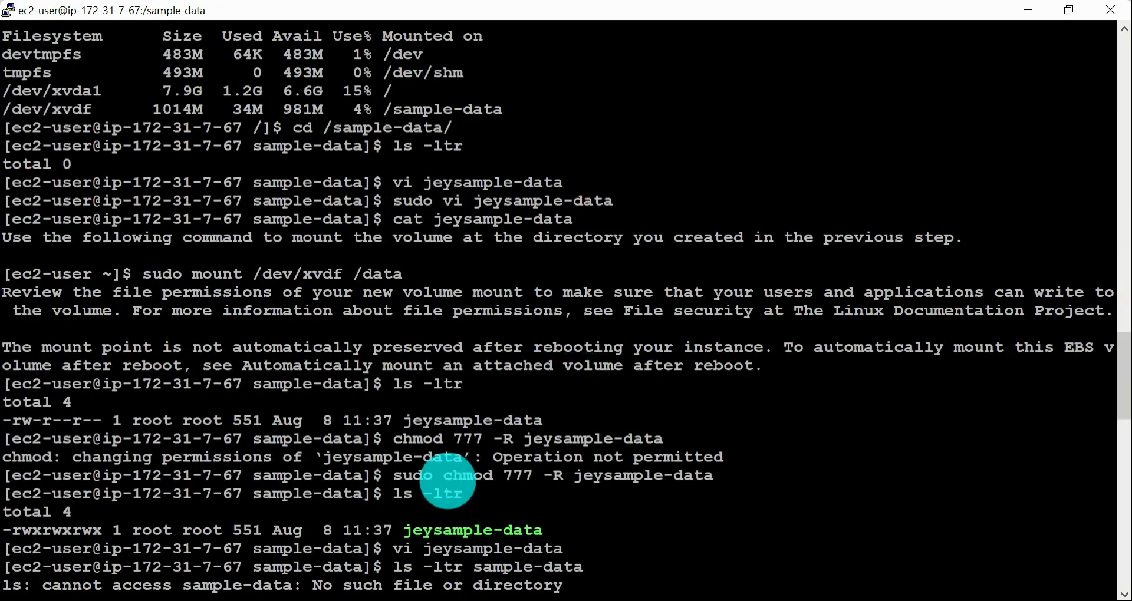
{"action": "left_click_drag", "start_coordinate": [394, 439], "coordinate": [684, 439]}
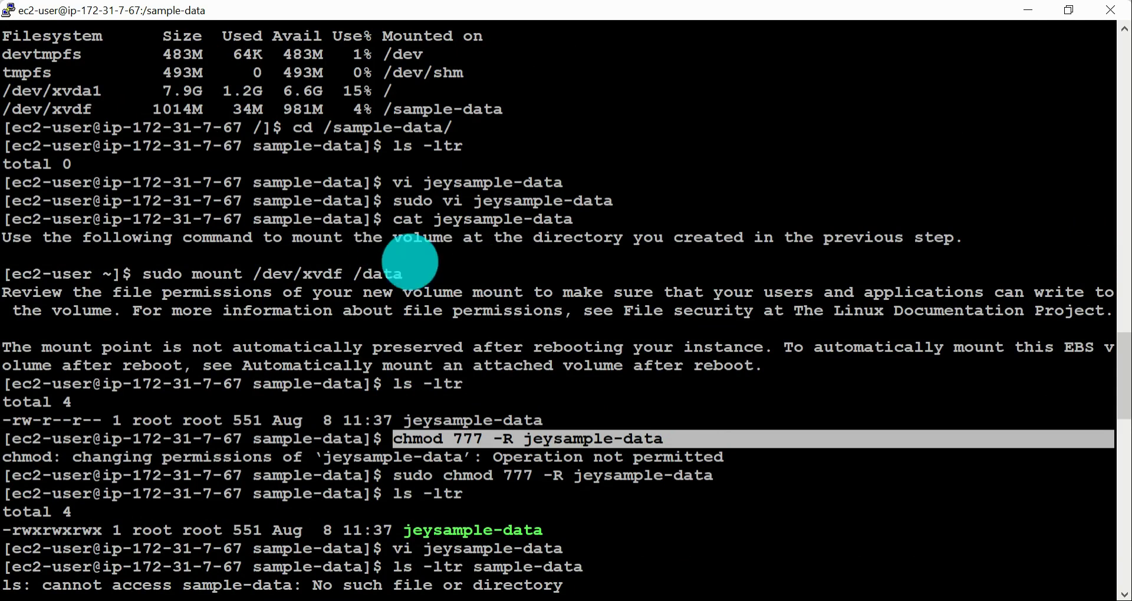
{"action": "left_click", "coordinate": [476, 187]}
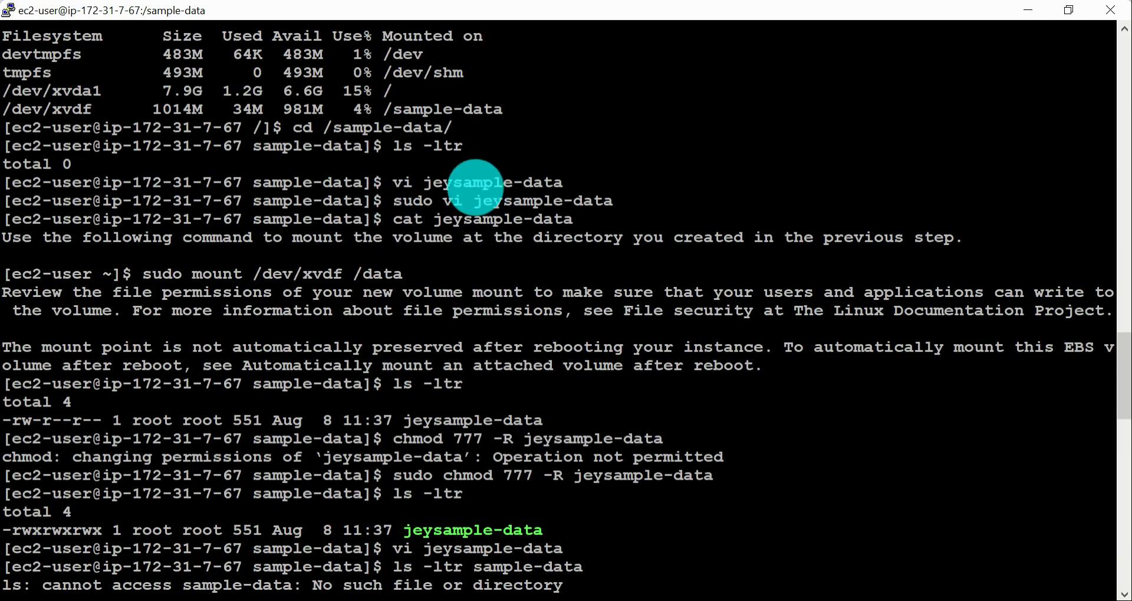
{"action": "left_click_drag", "start_coordinate": [385, 200], "coordinate": [624, 231]}
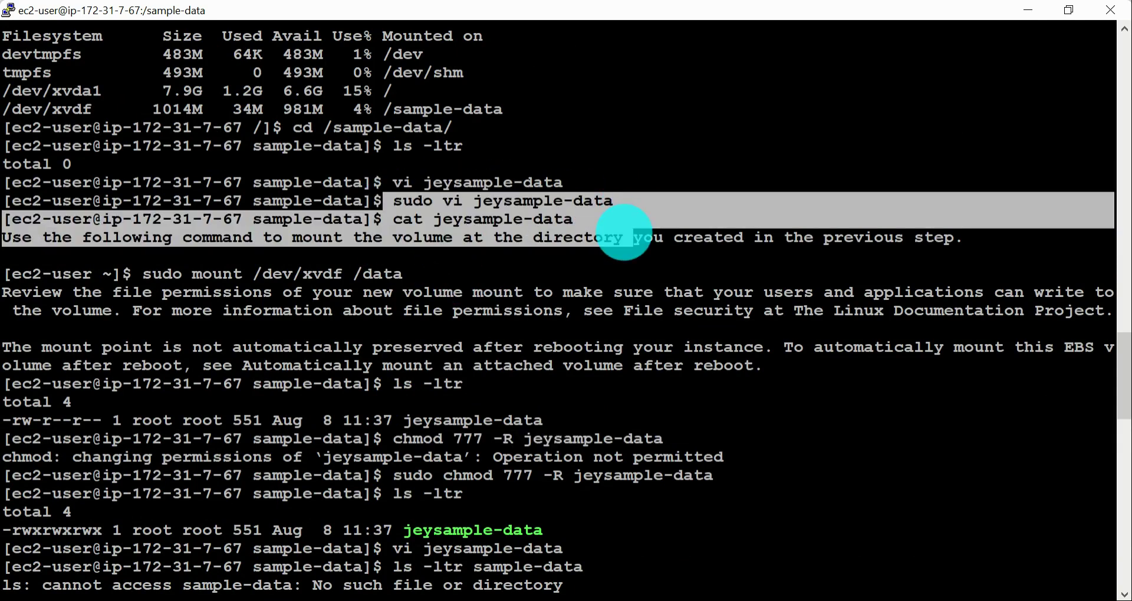
{"action": "left_click", "coordinate": [126, 332]}
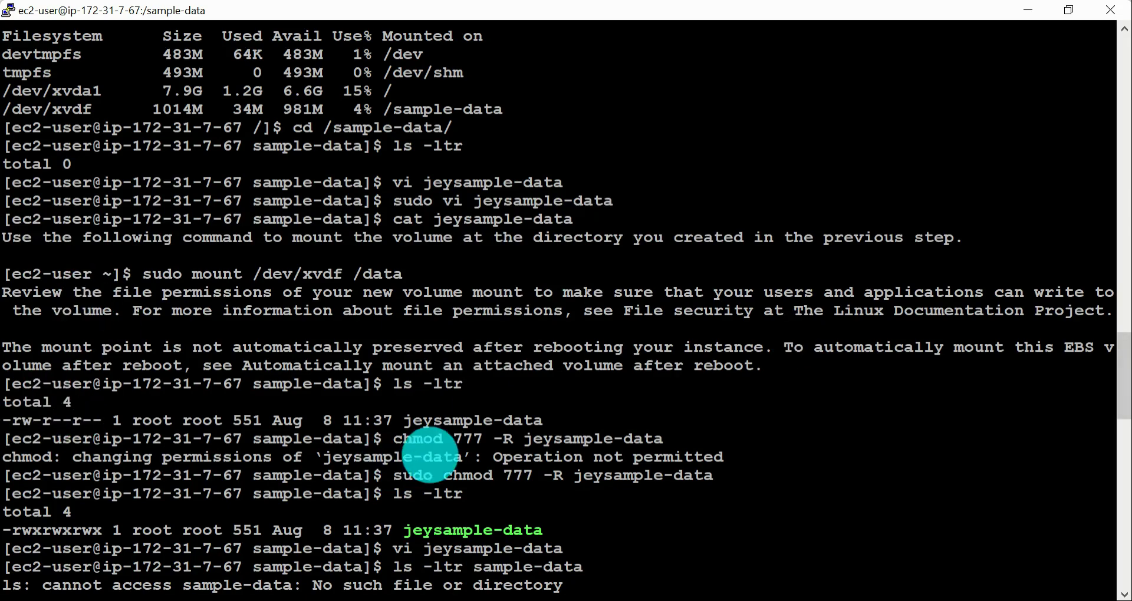
{"action": "key", "text": "alt+Tab"}
{"action": "key", "text": "alt+Tab"}
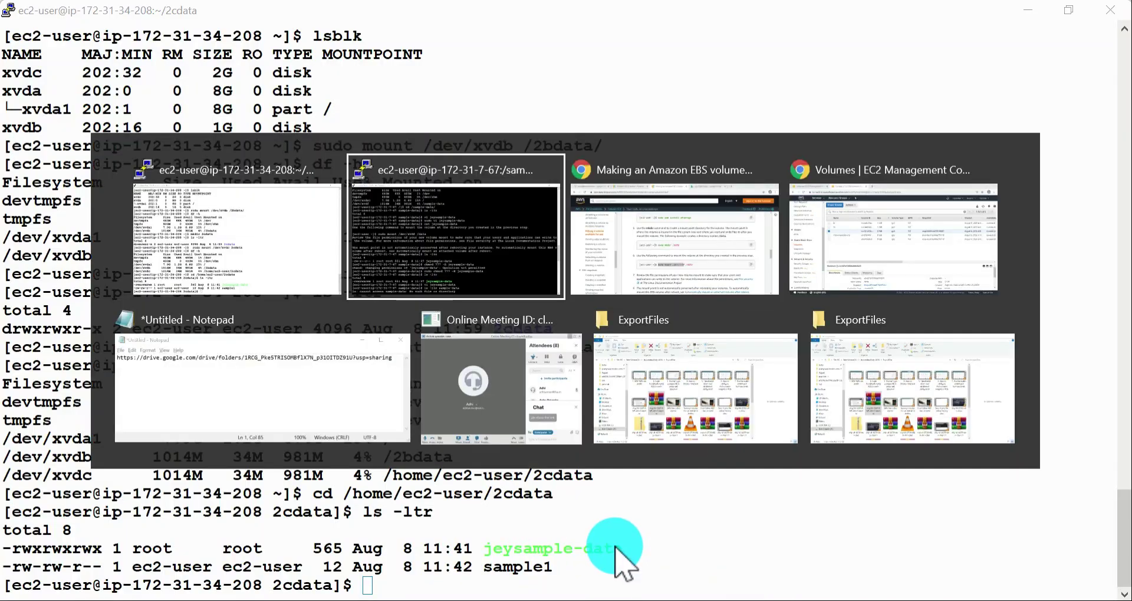
{"action": "key", "text": "alt+Tab"}
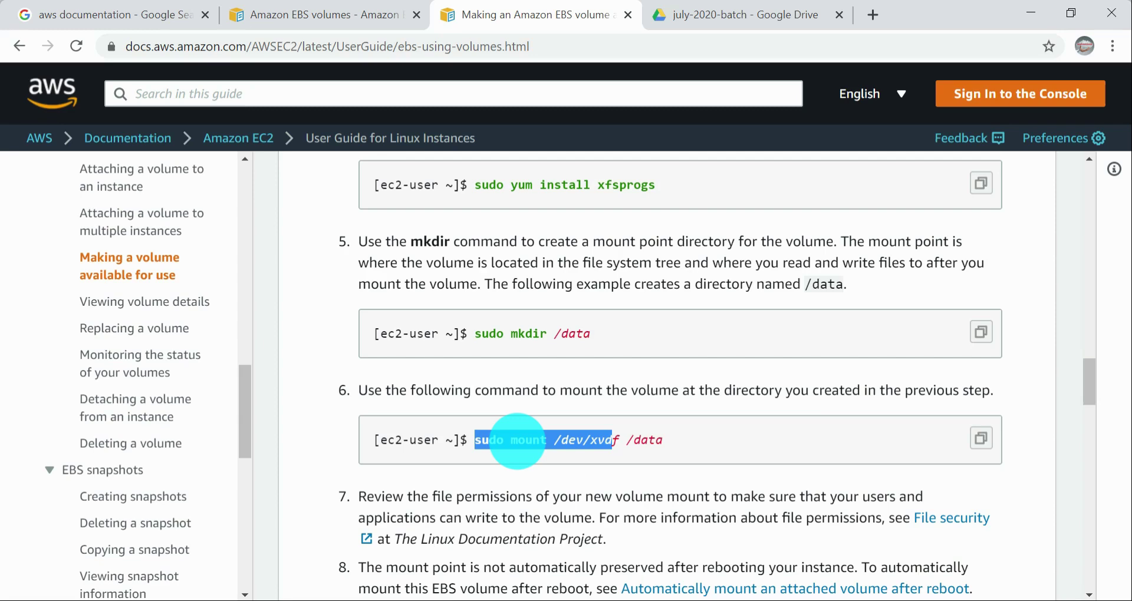
{"action": "key", "text": "alt+Tab"}
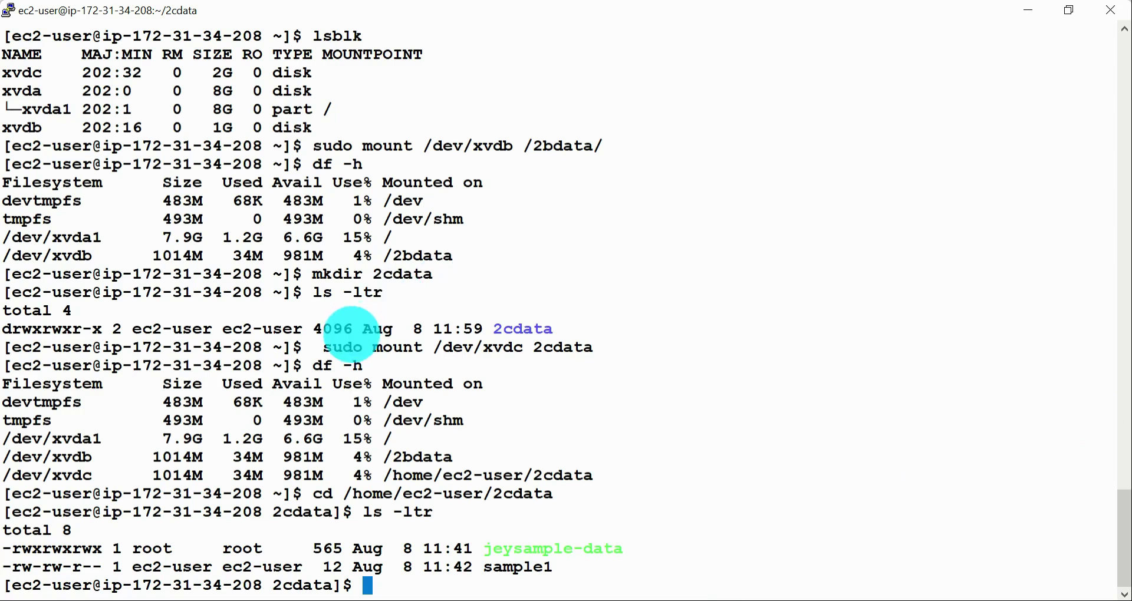
{"action": "left_click_drag", "start_coordinate": [323, 348], "coordinate": [647, 354]}
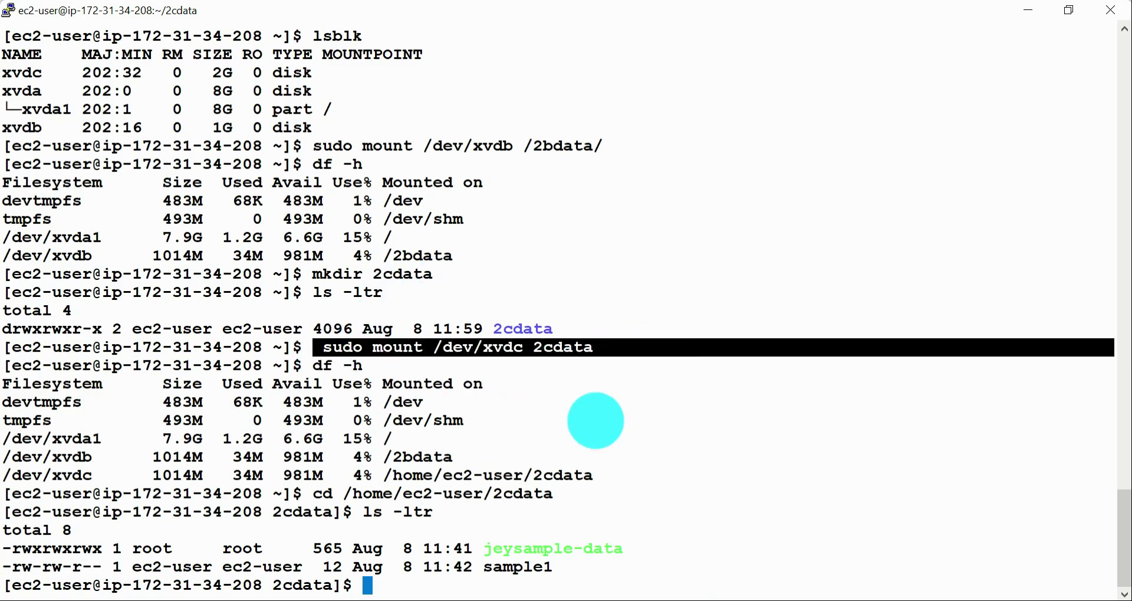
Step: Return to the AWS documentation and examine the "sudo mkfs -t xfs /dev/xvdf" formatting command and the mount step
{"action": "key", "text": "alt+Tab"}
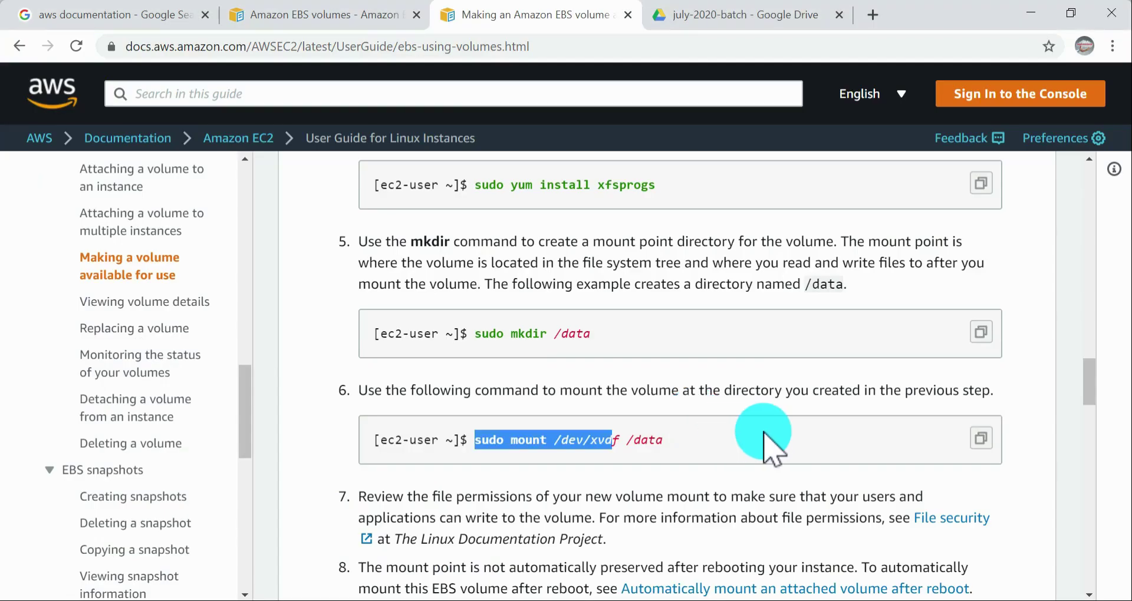
{"action": "scroll", "coordinate": [767, 439], "scroll_direction": "up", "scroll_amount": 1}
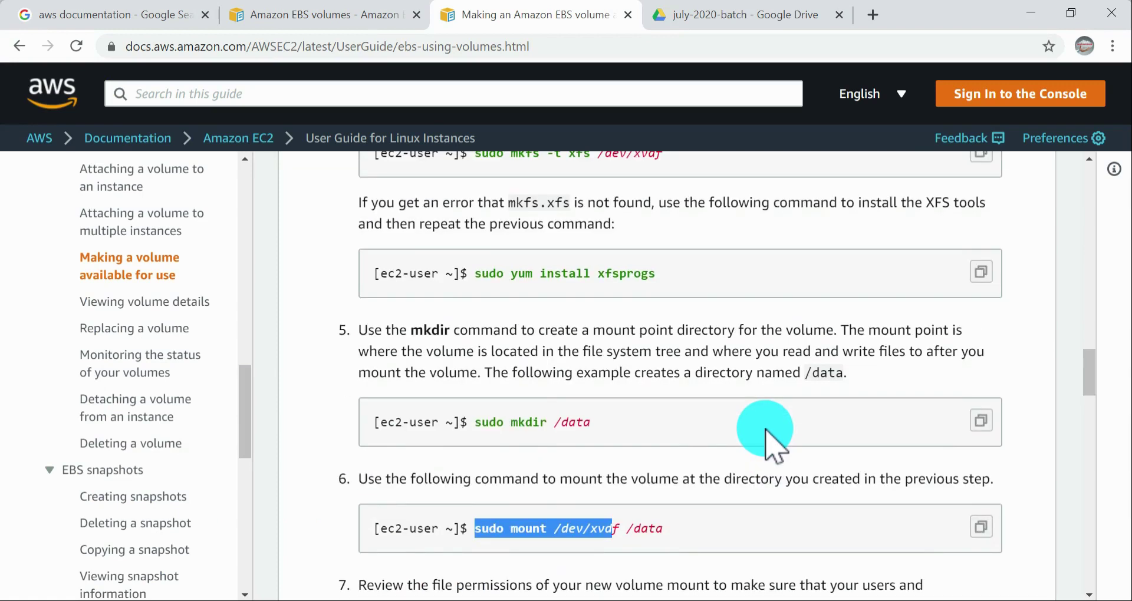
{"action": "scroll", "coordinate": [772, 442], "scroll_direction": "up", "scroll_amount": 1}
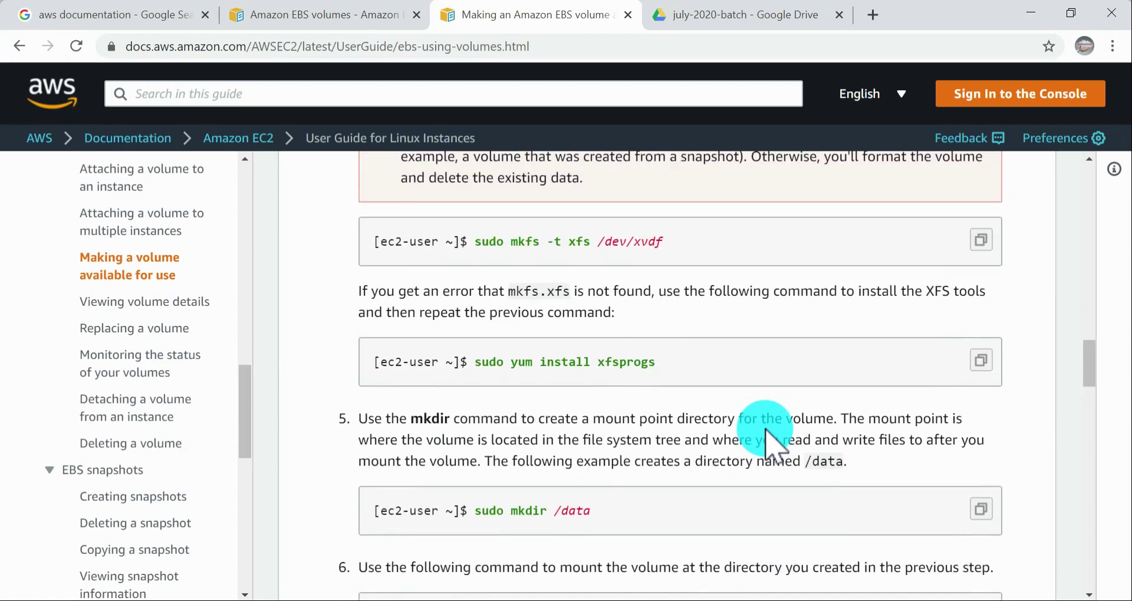
{"action": "left_click_drag", "start_coordinate": [482, 242], "coordinate": [672, 248]}
{"action": "double_click", "coordinate": [570, 248]}
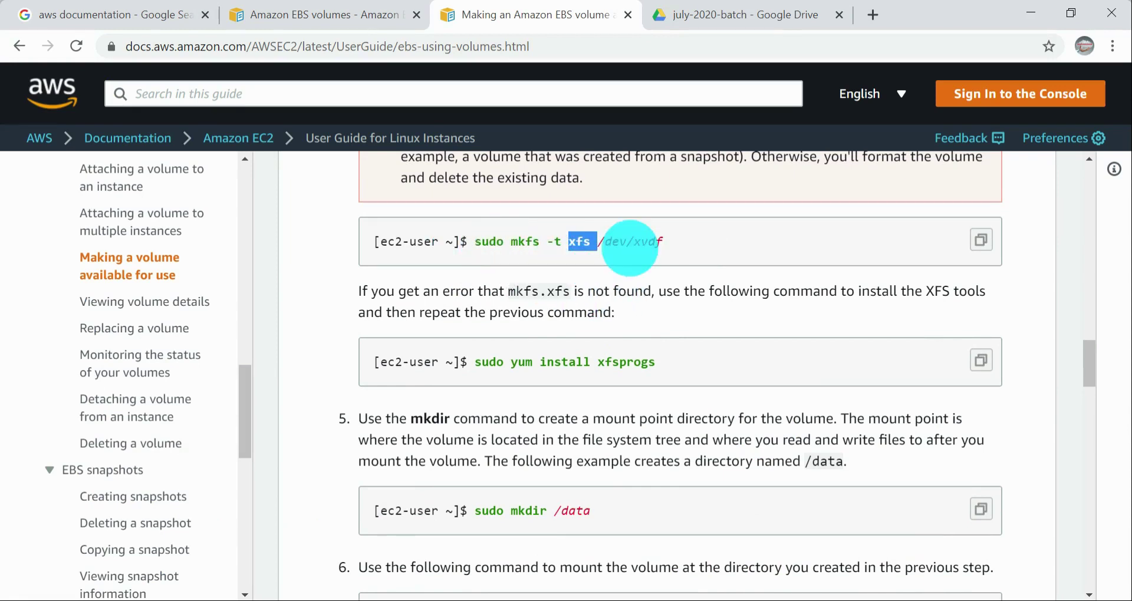
{"action": "scroll", "coordinate": [596, 353], "scroll_direction": "down", "scroll_amount": 1}
{"action": "scroll", "coordinate": [597, 353], "scroll_direction": "down", "scroll_amount": 3}
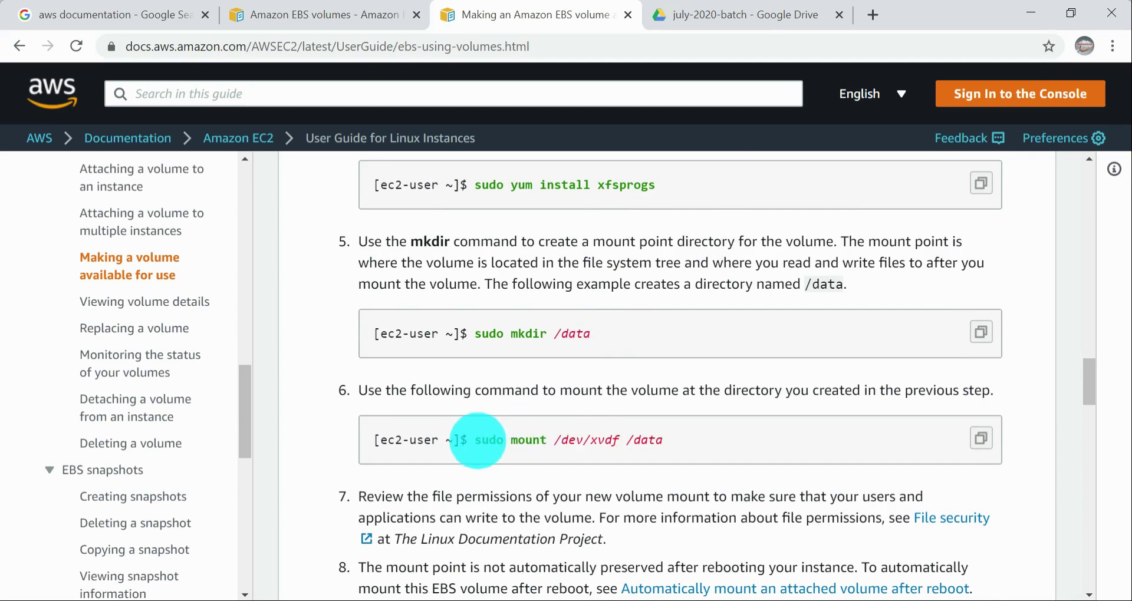
Step: Examine the guide's "sudo file -s /dev/xvda1" file system check and the warning about running mkfs on volumes with existing data
{"action": "scroll", "coordinate": [578, 429], "scroll_direction": "up", "scroll_amount": 5}
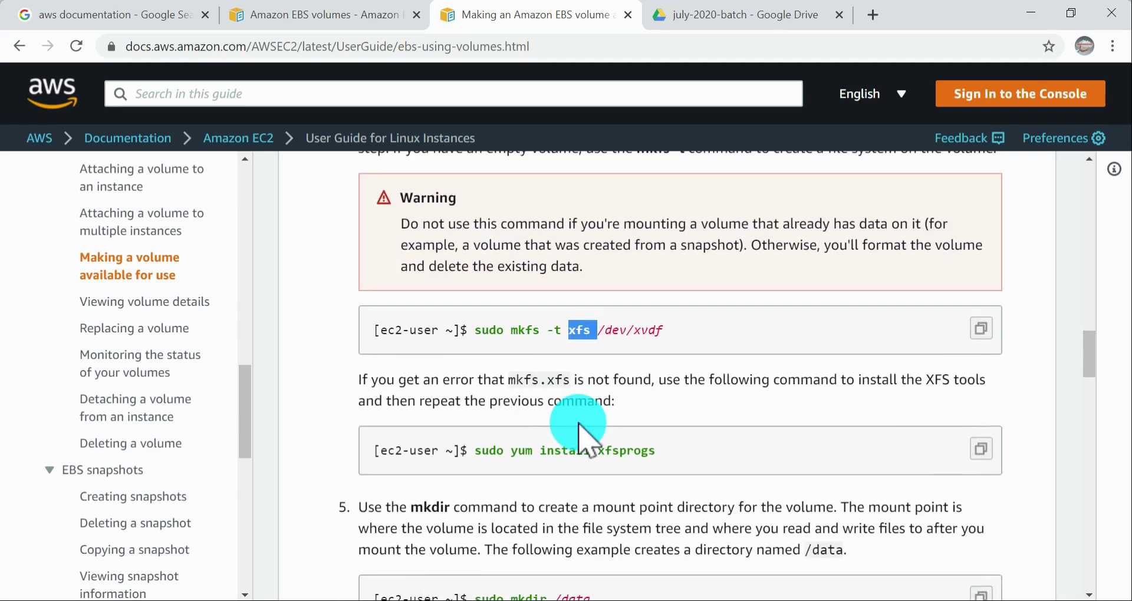
{"action": "scroll", "coordinate": [578, 430], "scroll_direction": "up", "scroll_amount": 6}
{"action": "scroll", "coordinate": [587, 439], "scroll_direction": "down", "scroll_amount": 2}
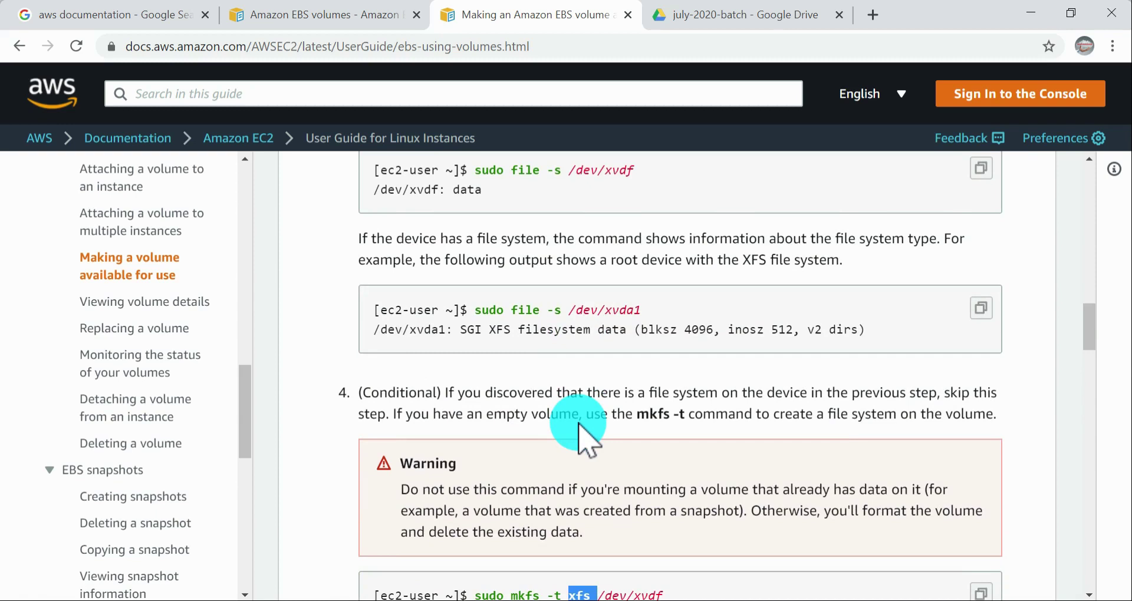
{"action": "scroll", "coordinate": [579, 425], "scroll_direction": "down", "scroll_amount": 2}
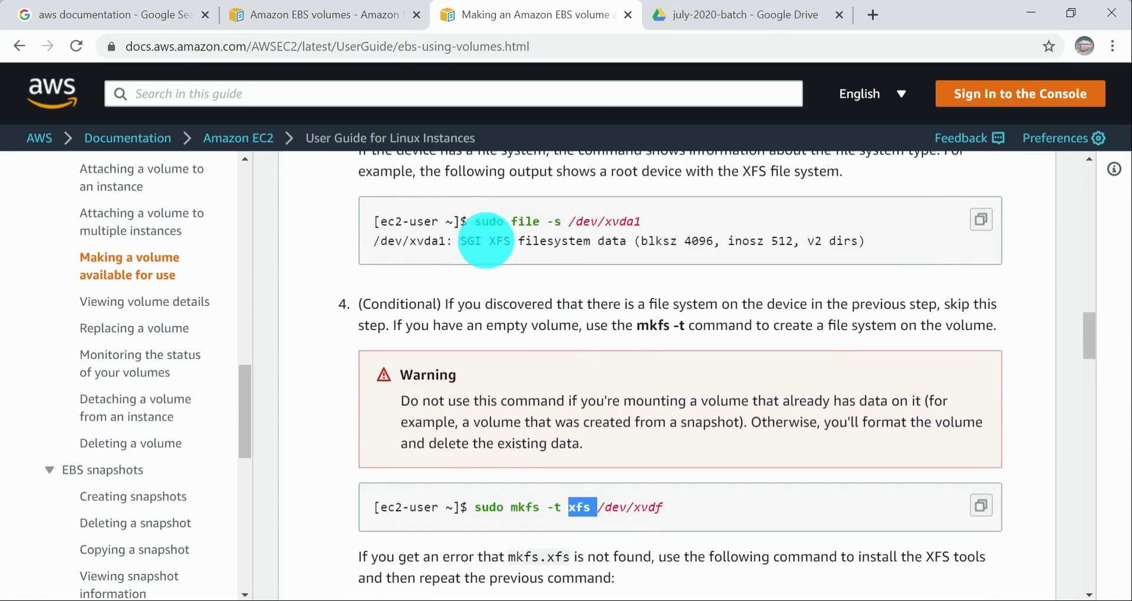
{"action": "left_click_drag", "start_coordinate": [469, 221], "coordinate": [775, 244]}
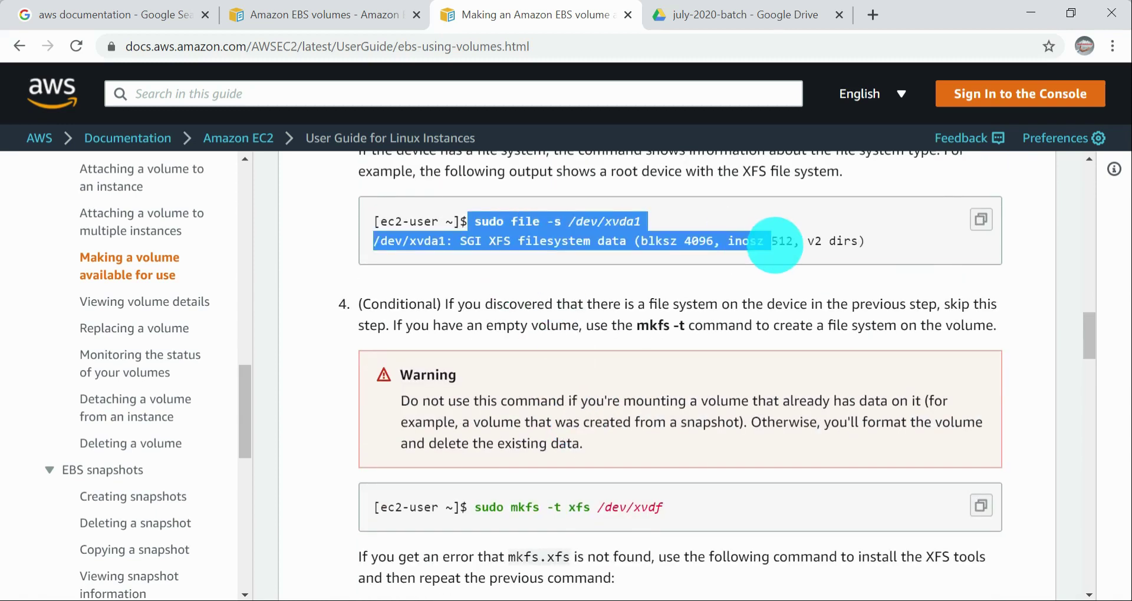
{"action": "left_click", "coordinate": [606, 449]}
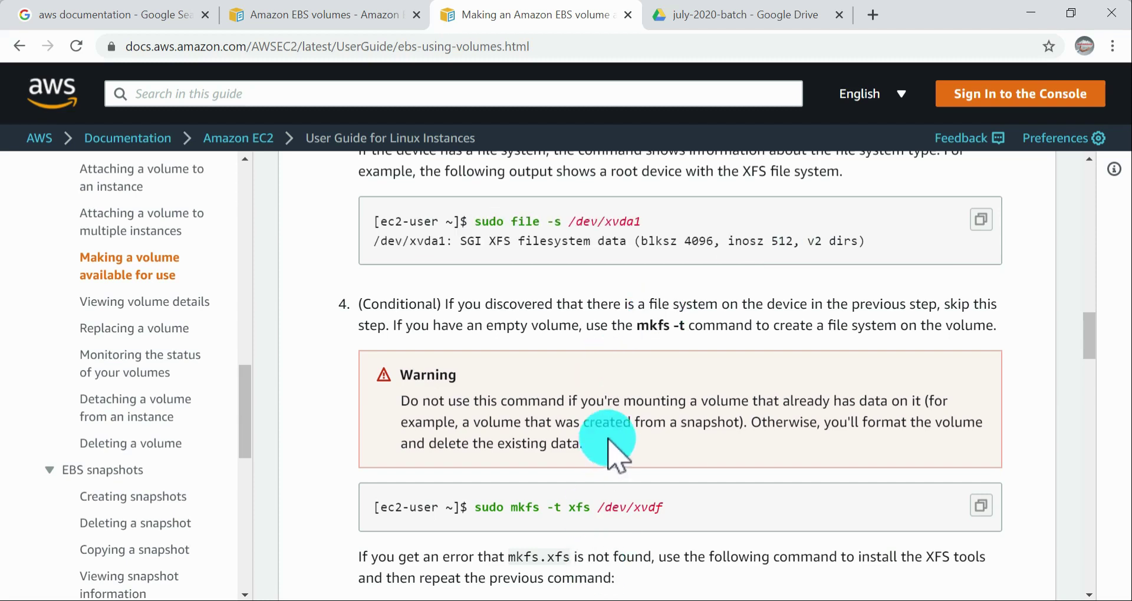
{"action": "left_click_drag", "start_coordinate": [471, 507], "coordinate": [683, 505]}
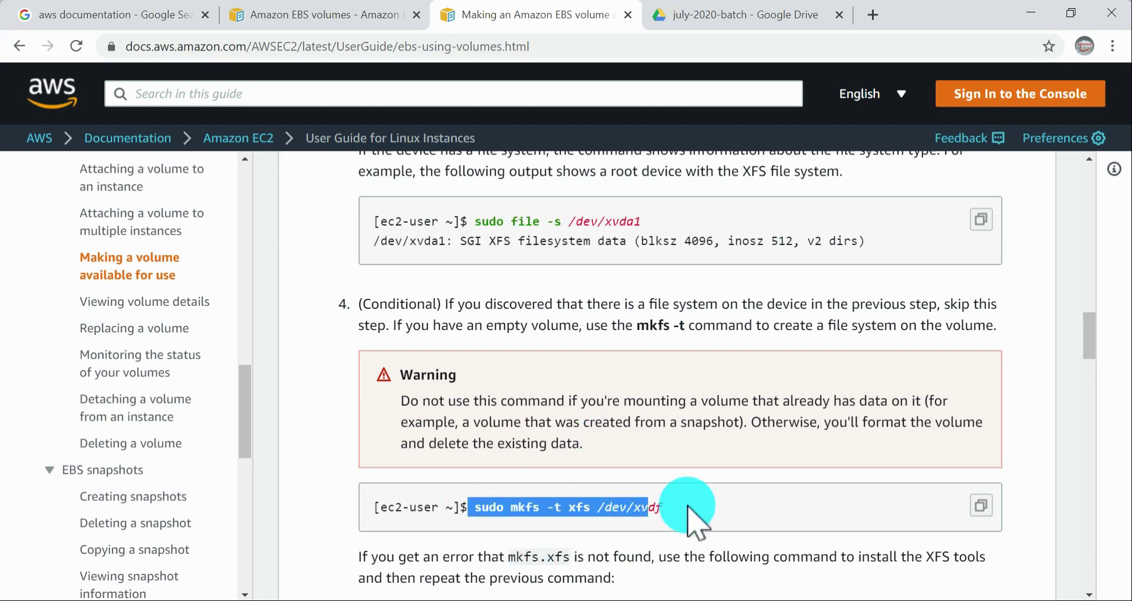
{"action": "left_click", "coordinate": [534, 410]}
{"action": "scroll", "coordinate": [554, 398], "scroll_direction": "down", "scroll_amount": 2}
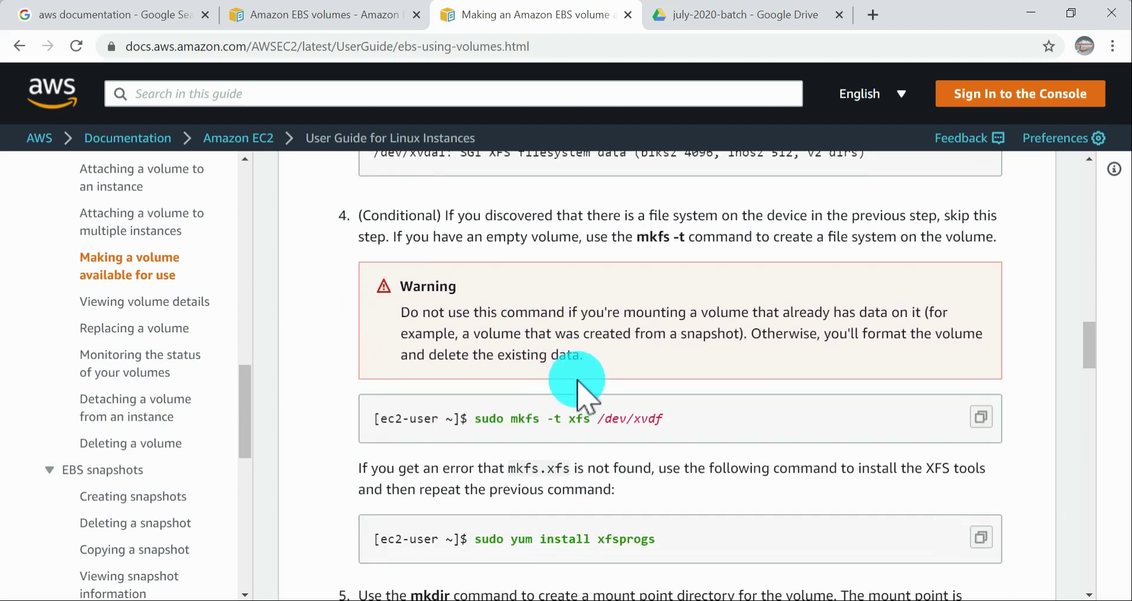
{"action": "scroll", "coordinate": [616, 395], "scroll_direction": "down", "scroll_amount": 3}
{"action": "key", "text": "alt+Tab"}
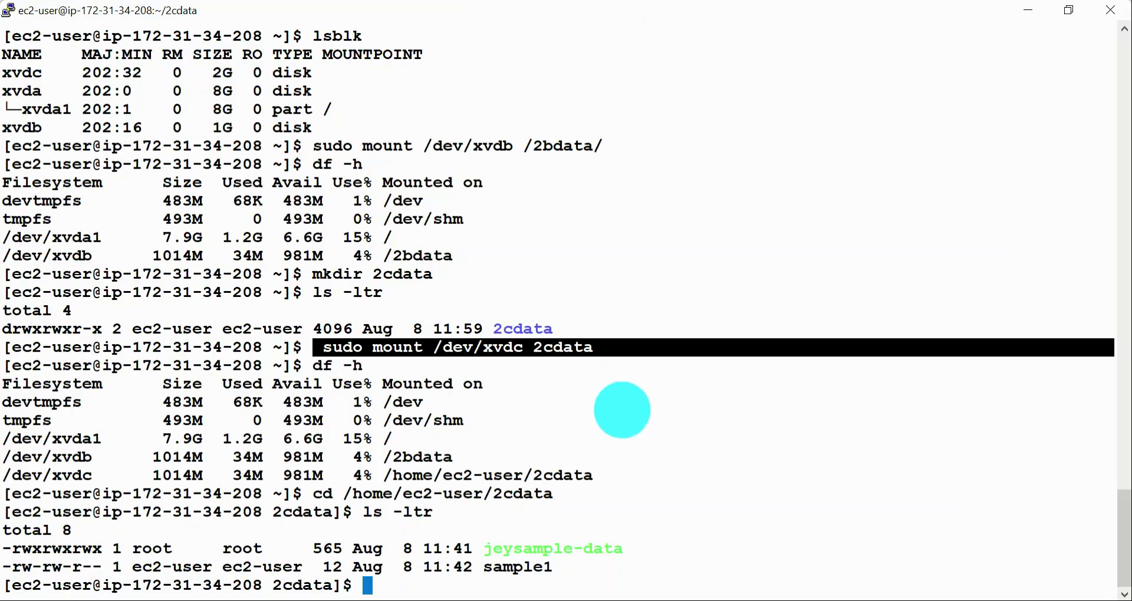
{"action": "left_click", "coordinate": [587, 313]}
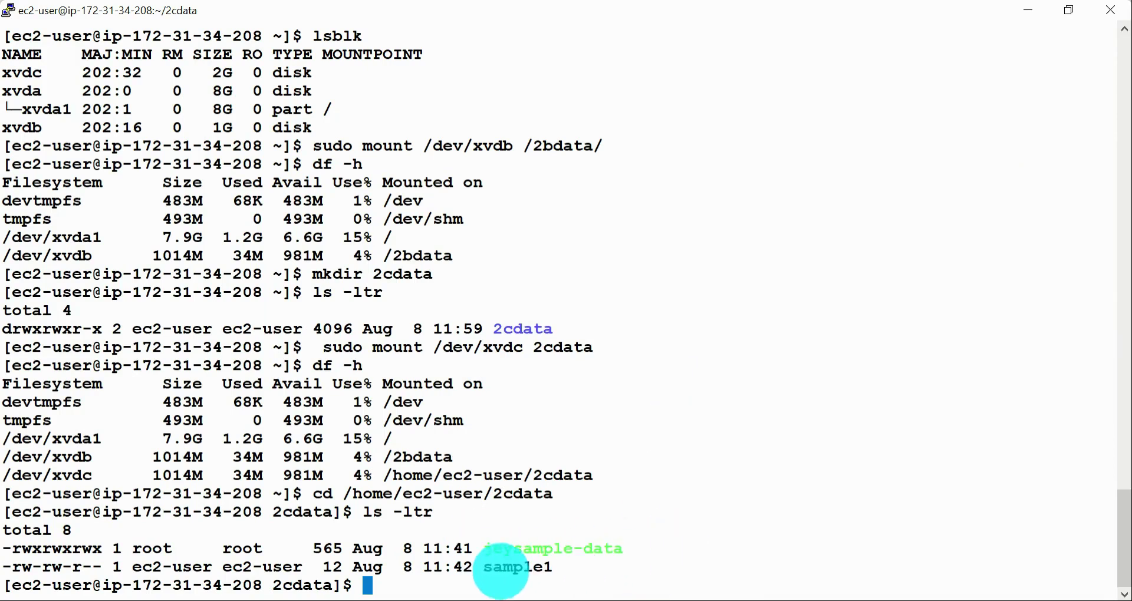
{"action": "left_click_drag", "start_coordinate": [484, 549], "coordinate": [659, 542]}
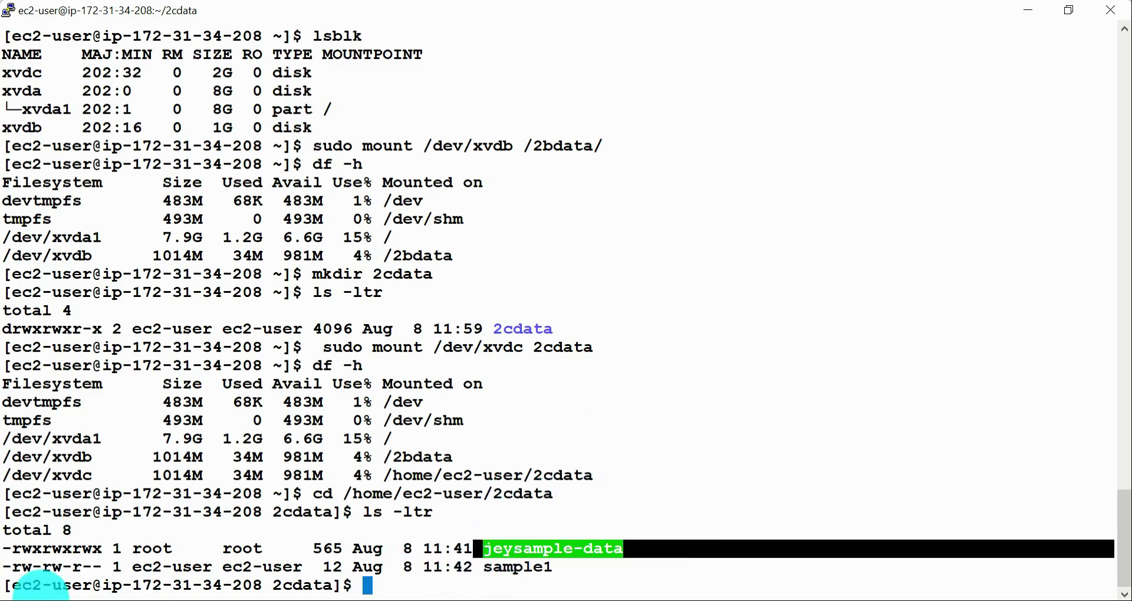
{"action": "left_click_drag", "start_coordinate": [3, 475], "coordinate": [91, 475]}
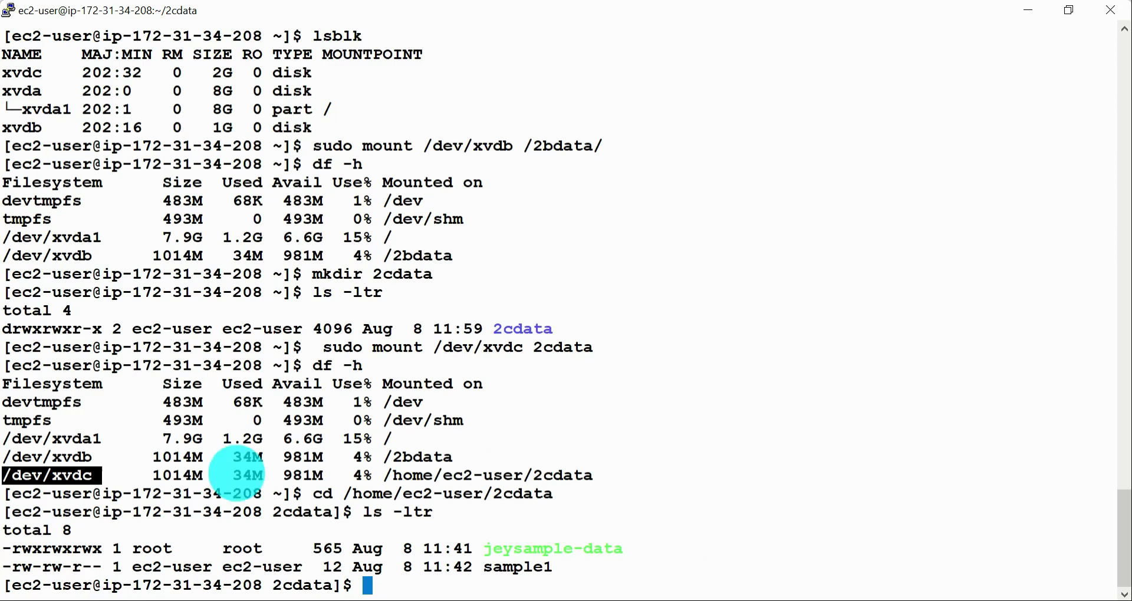
Step: Switch to the online meeting window and change the audio mode from Lecture mode to Unmute Conference for the attendees
{"action": "key", "text": "alt+Tab"}
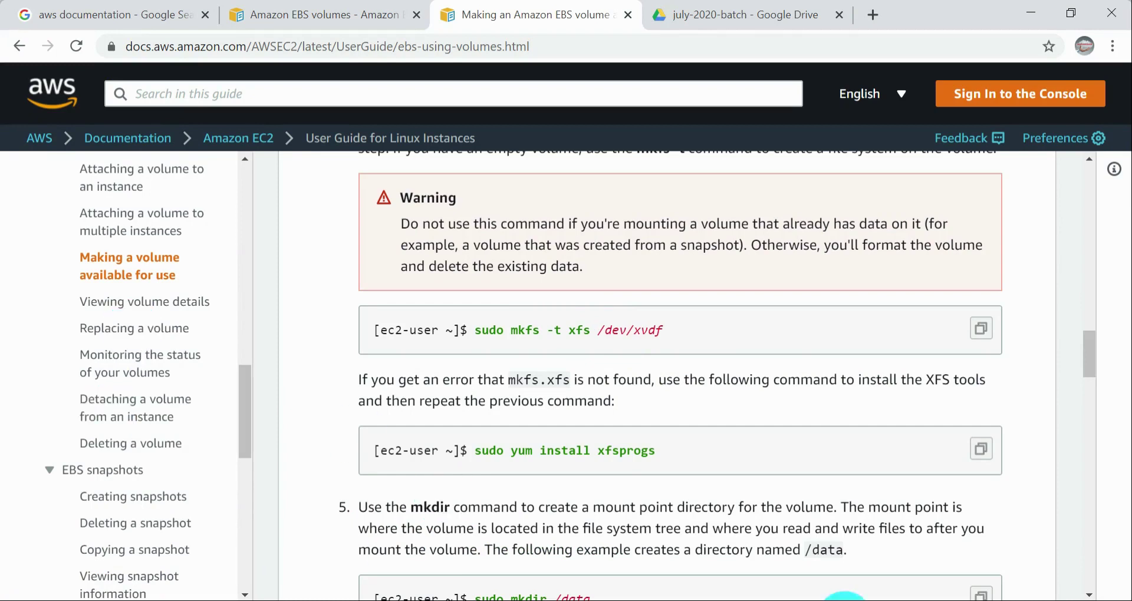
{"action": "left_click", "coordinate": [549, 600]}
{"action": "left_click", "coordinate": [722, 164]}
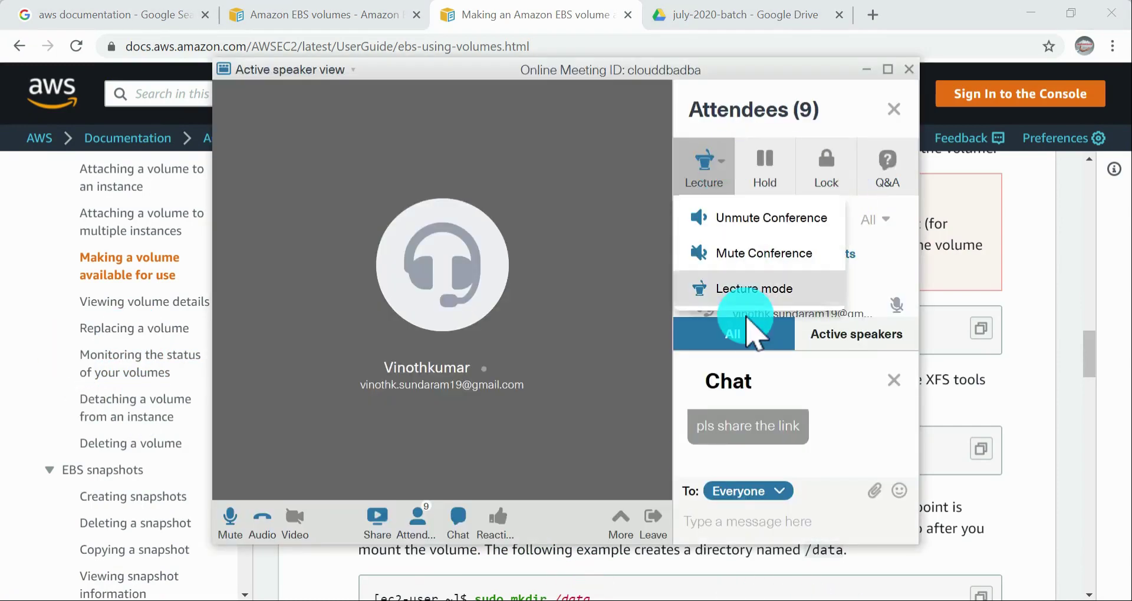
{"action": "left_click", "coordinate": [741, 290]}
{"action": "left_click", "coordinate": [733, 158]}
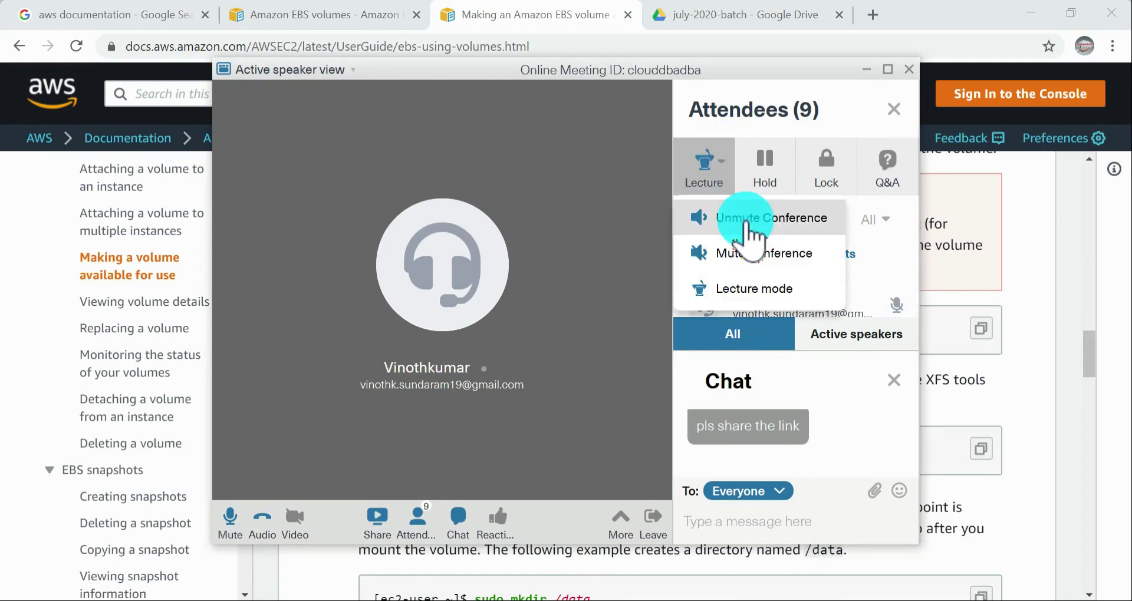
{"action": "left_click", "coordinate": [745, 221]}
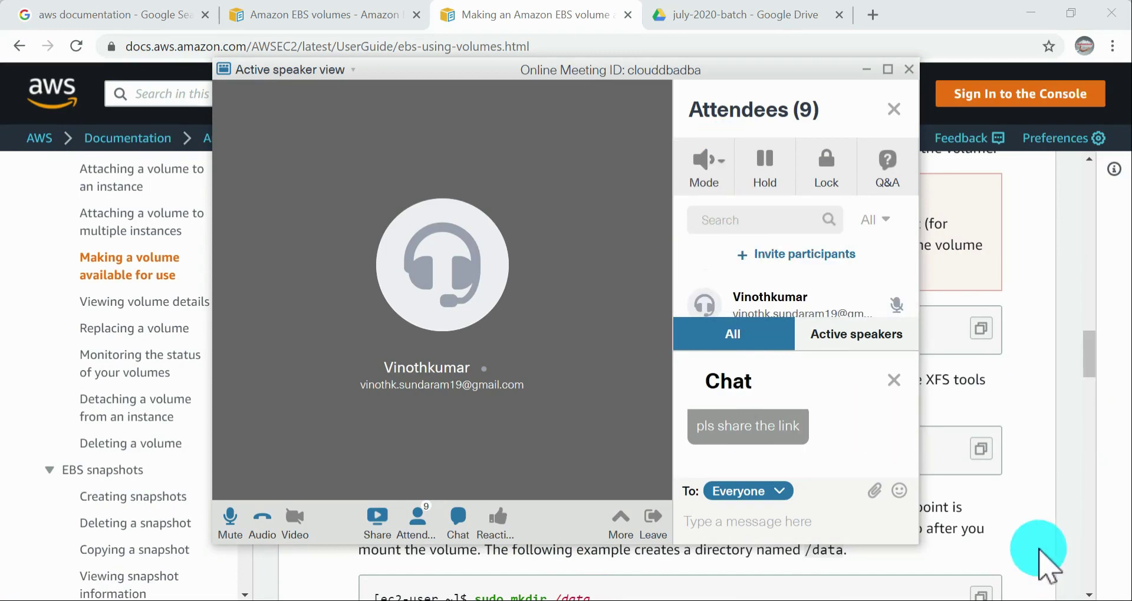
{"action": "left_click", "coordinate": [1074, 260]}
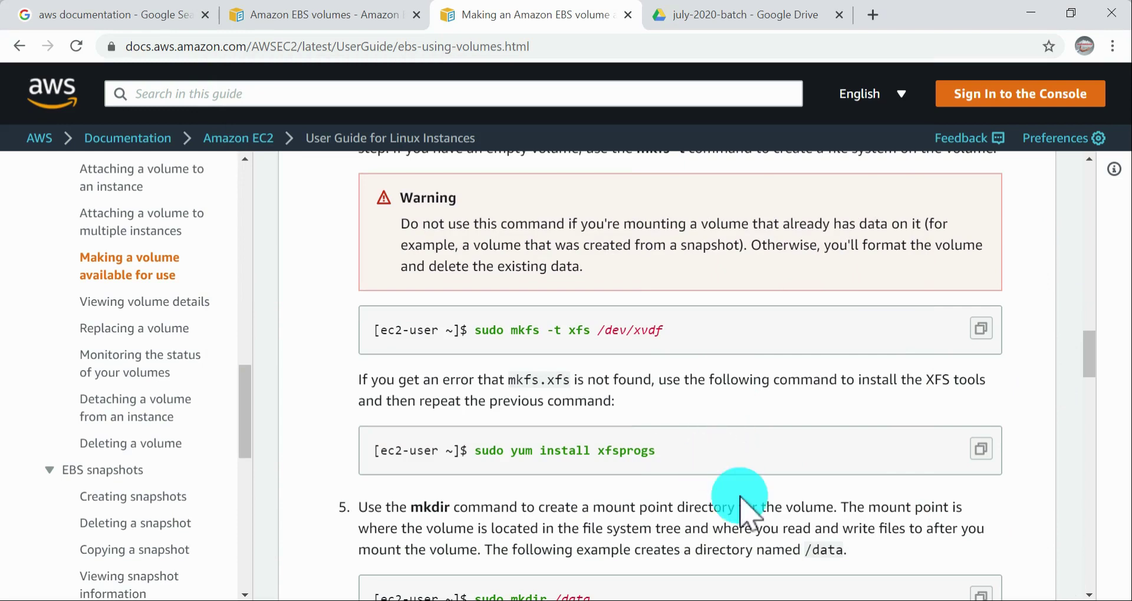
{"action": "left_click", "coordinate": [555, 600]}
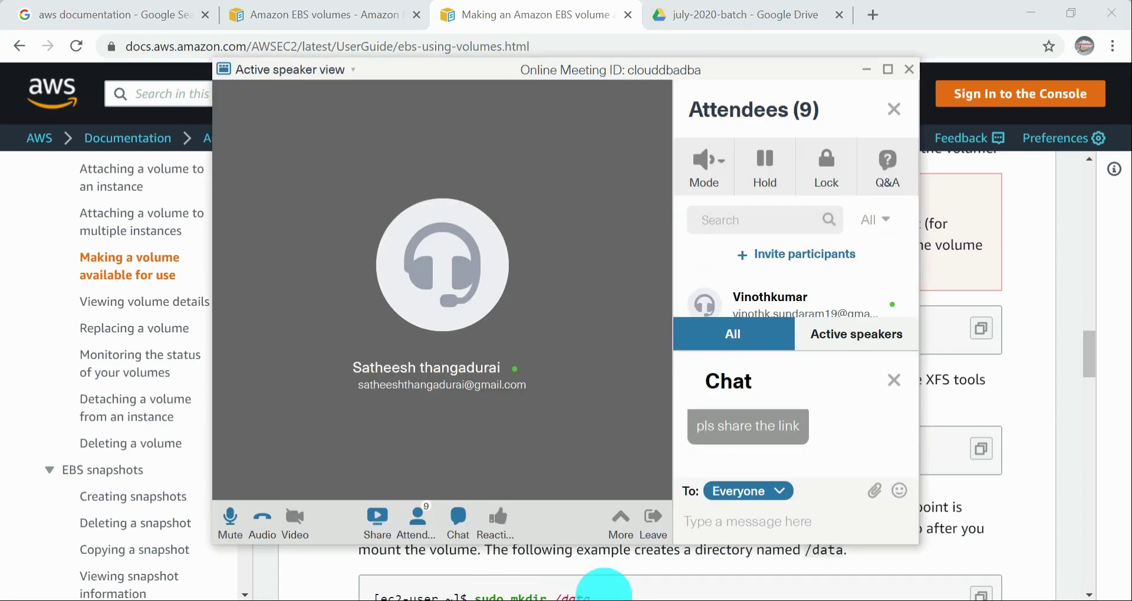
Step: Close the meeting's chat pane and look through the full attendee list
{"action": "left_click", "coordinate": [895, 380]}
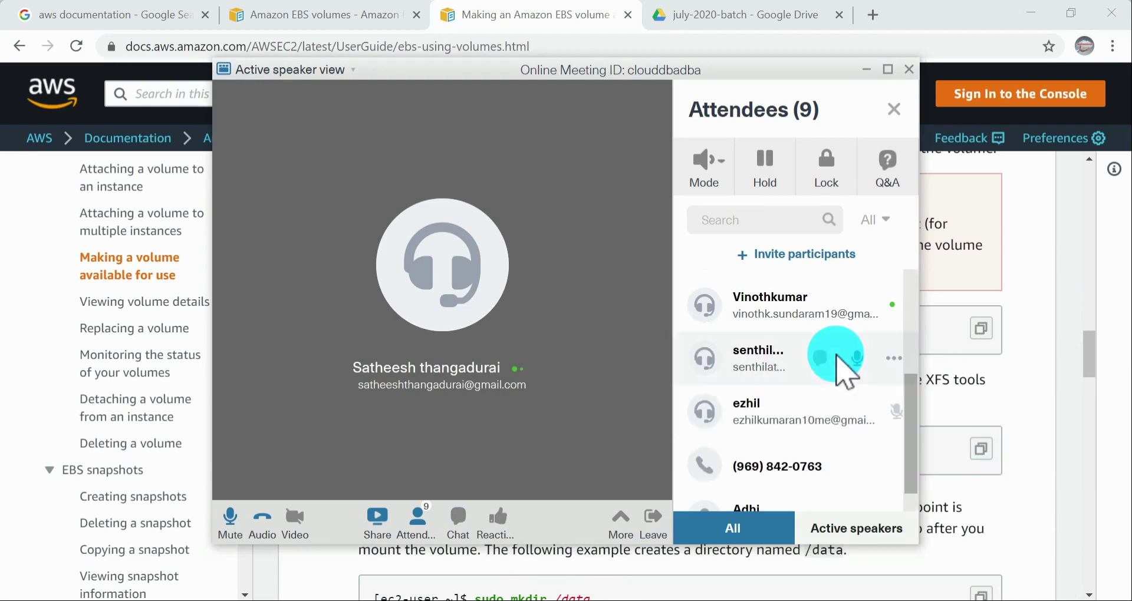
{"action": "scroll", "coordinate": [843, 383], "scroll_direction": "down", "scroll_amount": 1}
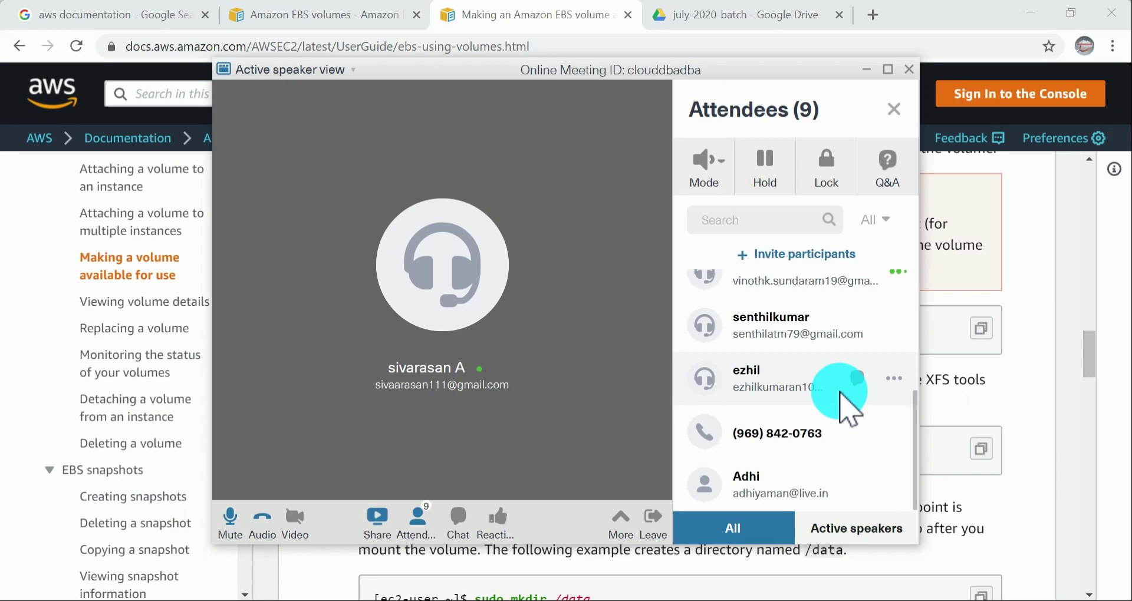
{"action": "scroll", "coordinate": [850, 410], "scroll_direction": "up", "scroll_amount": 5}
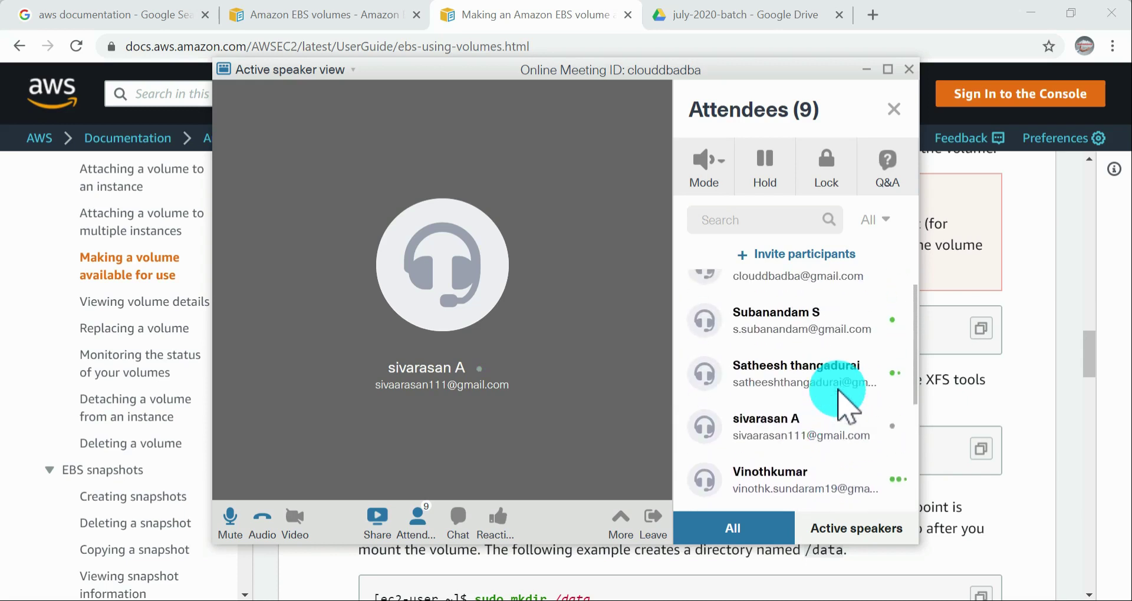
{"action": "scroll", "coordinate": [844, 401], "scroll_direction": "up", "scroll_amount": 1}
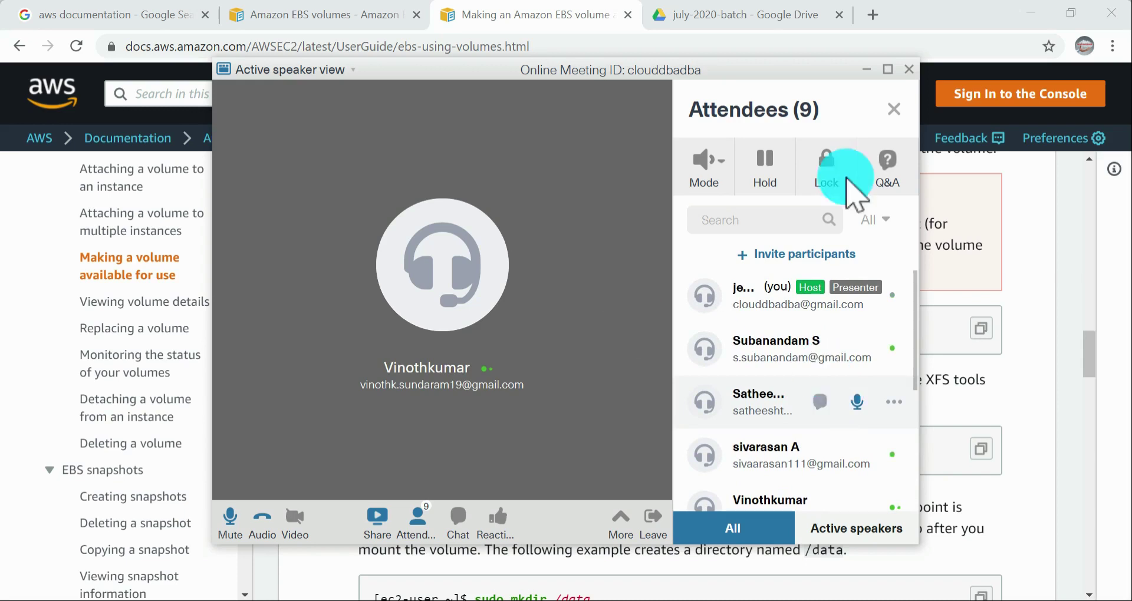
Step: Return to the AWS documentation and examine the conditional "mkfs -t" step and the "sudo file -s /dev/xvdf" check
{"action": "left_click", "coordinate": [1056, 304]}
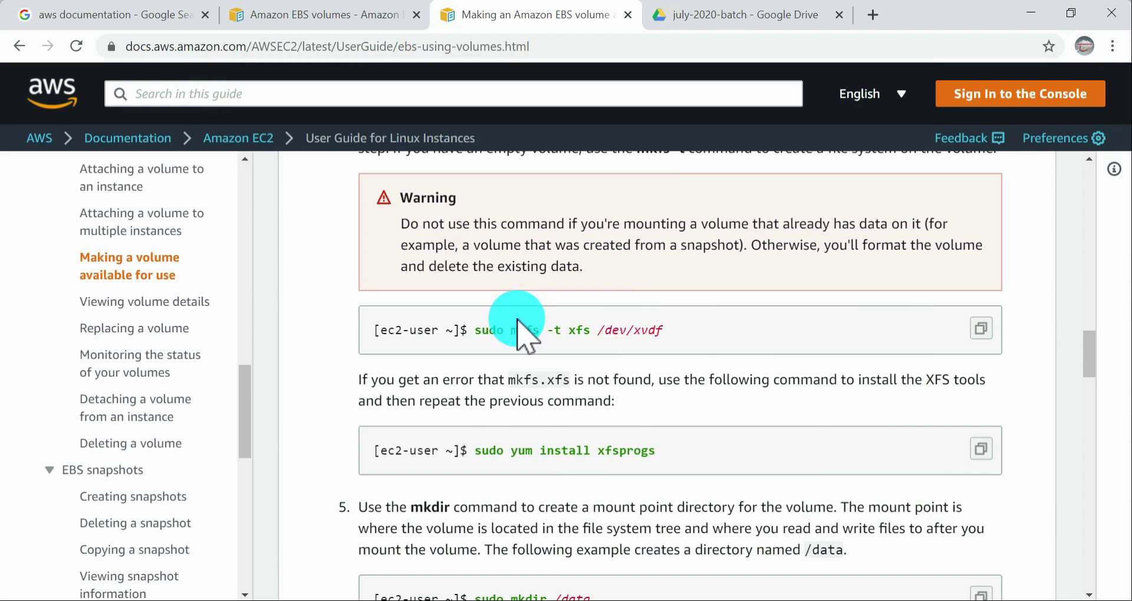
{"action": "scroll", "coordinate": [702, 310], "scroll_direction": "up", "scroll_amount": 1}
{"action": "scroll", "coordinate": [704, 299], "scroll_direction": "up", "scroll_amount": 3}
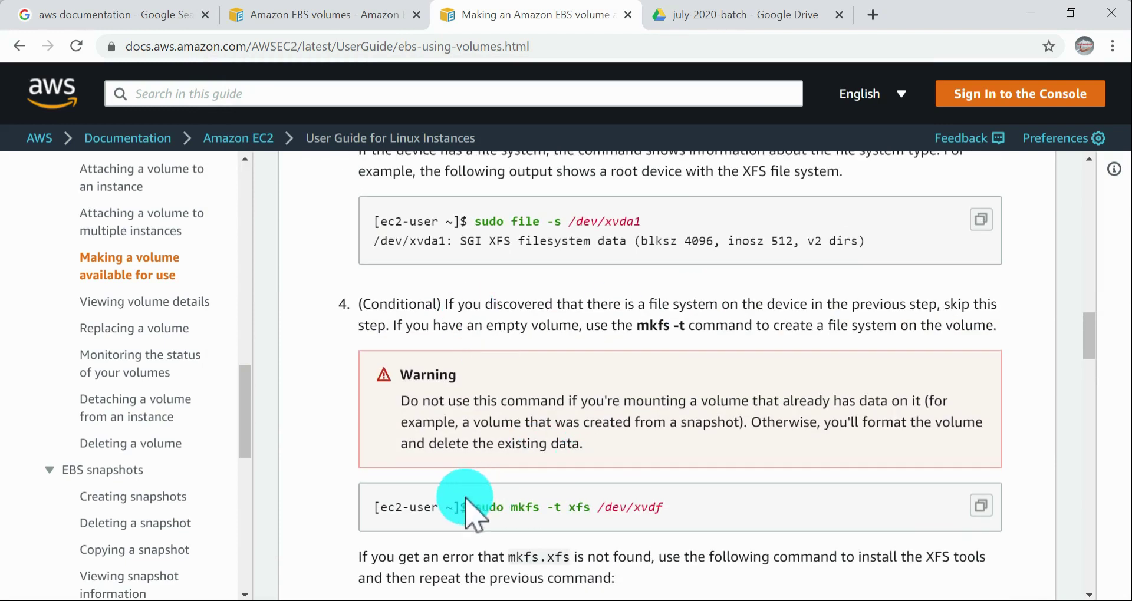
{"action": "left_click_drag", "start_coordinate": [468, 507], "coordinate": [694, 515]}
{"action": "left_click_drag", "start_coordinate": [359, 304], "coordinate": [1011, 333]}
{"action": "left_click", "coordinate": [933, 322]}
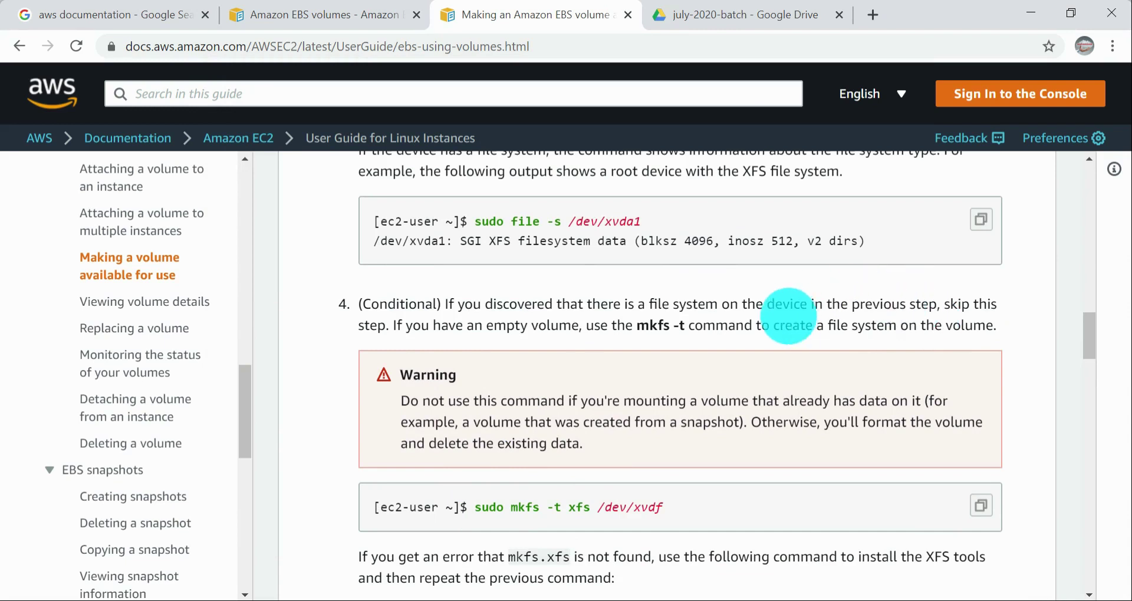
{"action": "scroll", "coordinate": [708, 298], "scroll_direction": "up", "scroll_amount": 4}
{"action": "left_click_drag", "start_coordinate": [475, 347], "coordinate": [681, 348]}
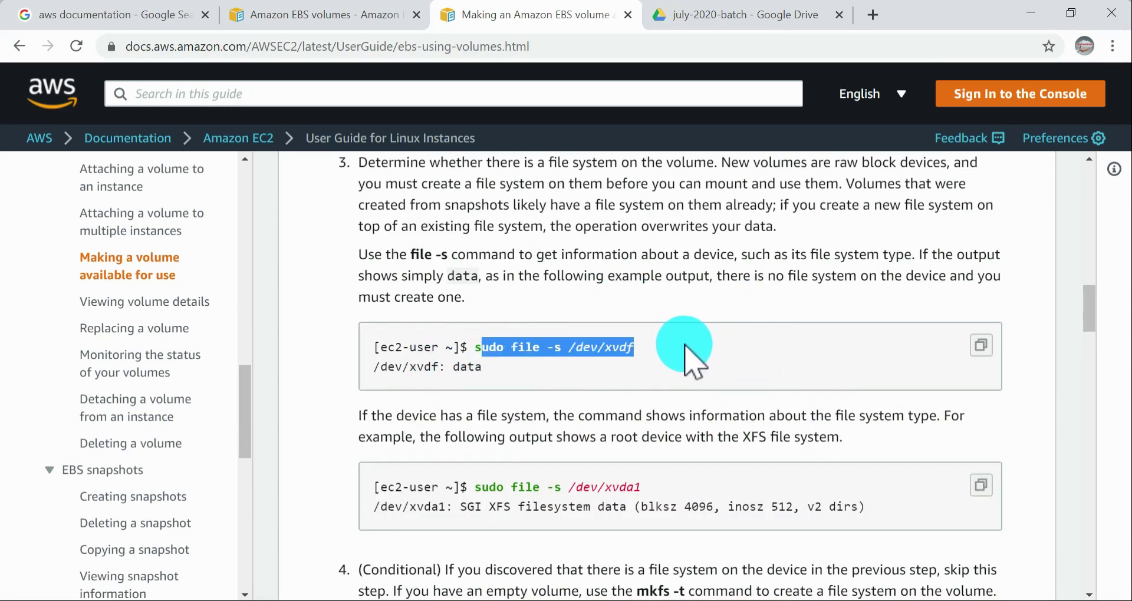
Step: Examine the guide's lsblk device listing and the section on automatically mounting an attached volume after reboot through /etc/fstab
{"action": "scroll", "coordinate": [685, 347], "scroll_direction": "up", "scroll_amount": 9}
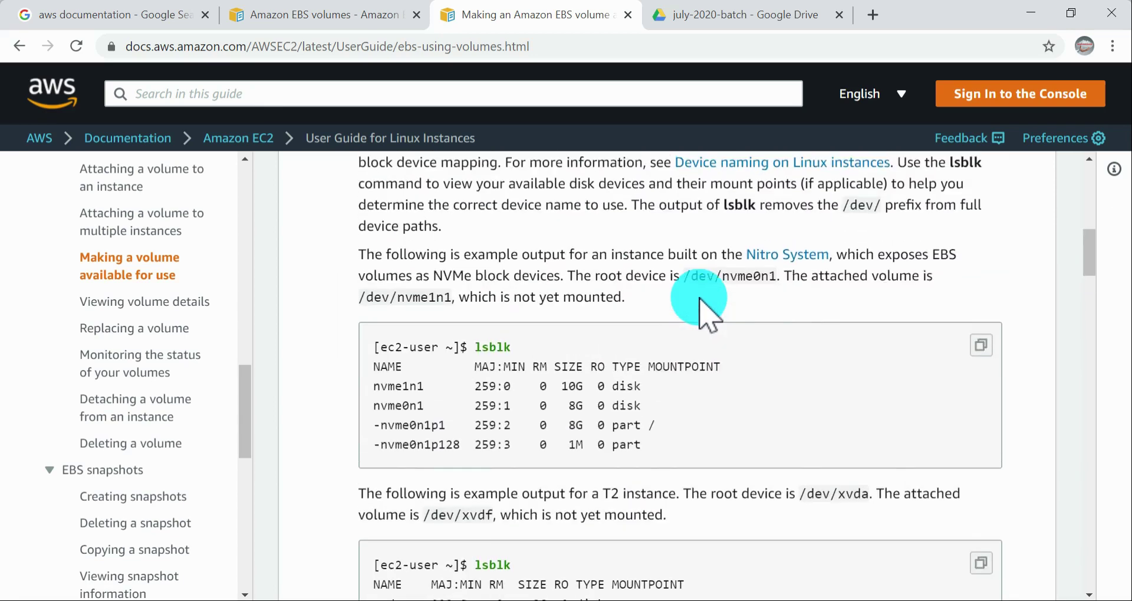
{"action": "scroll", "coordinate": [700, 299], "scroll_direction": "up", "scroll_amount": 7}
{"action": "scroll", "coordinate": [701, 299], "scroll_direction": "down", "scroll_amount": 4}
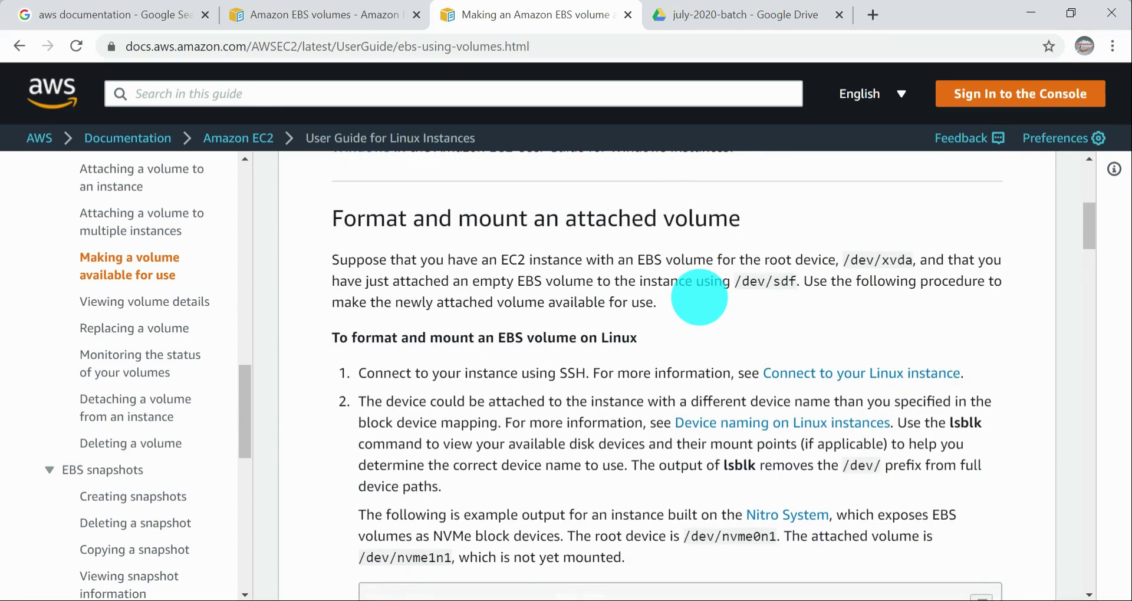
{"action": "scroll", "coordinate": [701, 300], "scroll_direction": "down", "scroll_amount": 6}
{"action": "scroll", "coordinate": [702, 300], "scroll_direction": "down", "scroll_amount": 20}
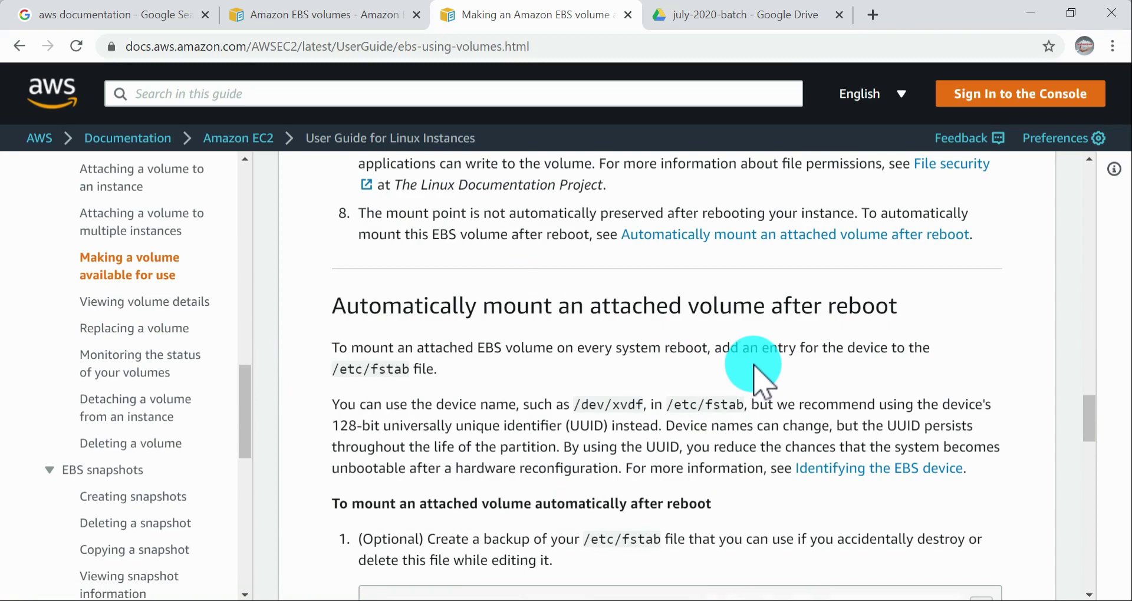
{"action": "scroll", "coordinate": [760, 378], "scroll_direction": "down", "scroll_amount": 9}
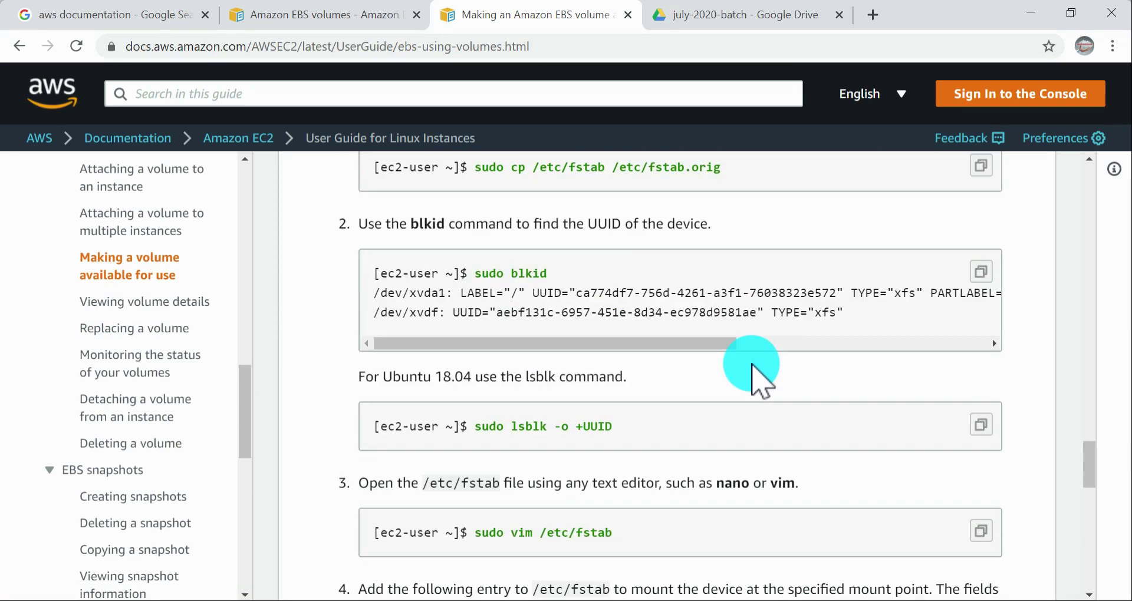
{"action": "scroll", "coordinate": [752, 369], "scroll_direction": "down", "scroll_amount": 8}
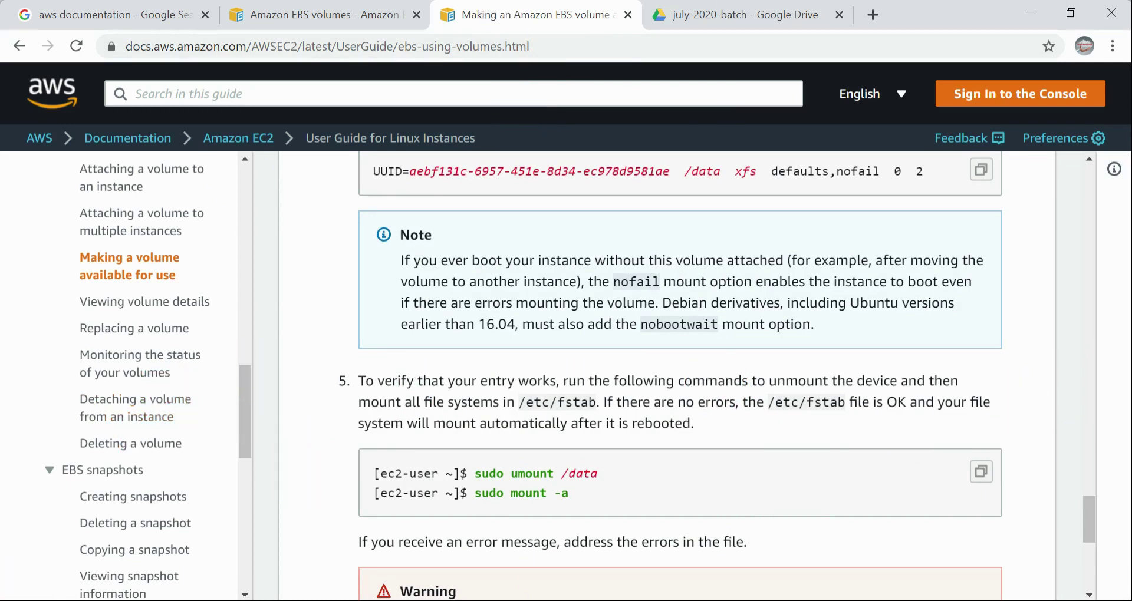
{"action": "scroll", "coordinate": [121, 434], "scroll_direction": "down", "scroll_amount": 2}
Step: Open the "Viewing volume details" page of the EC2 user guide
{"action": "scroll", "coordinate": [154, 362], "scroll_direction": "up", "scroll_amount": 1}
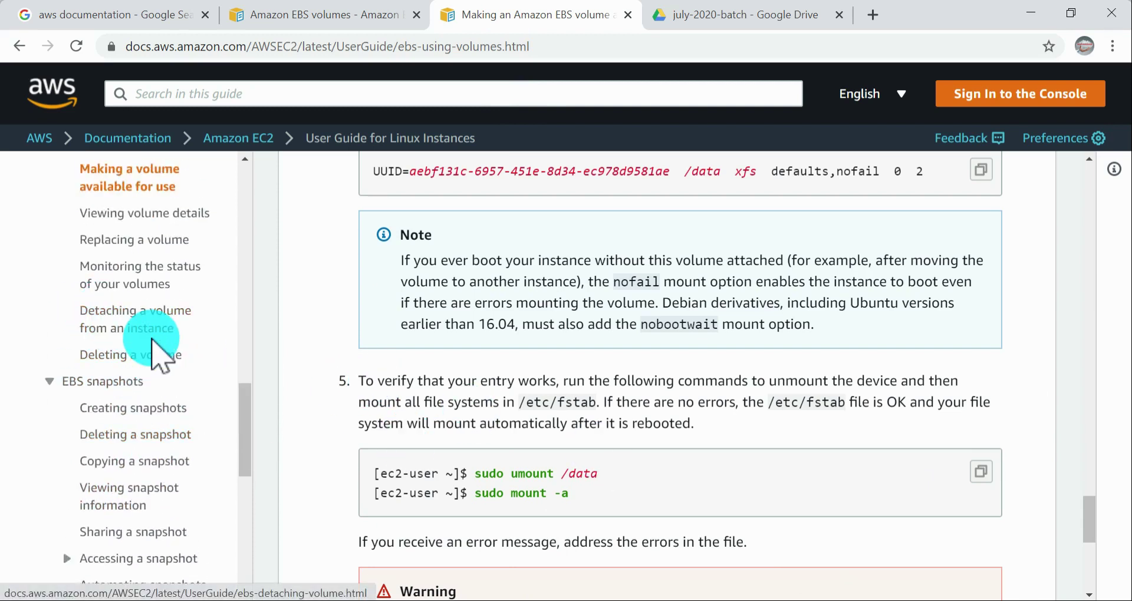
{"action": "scroll", "coordinate": [158, 342], "scroll_direction": "up", "scroll_amount": 1}
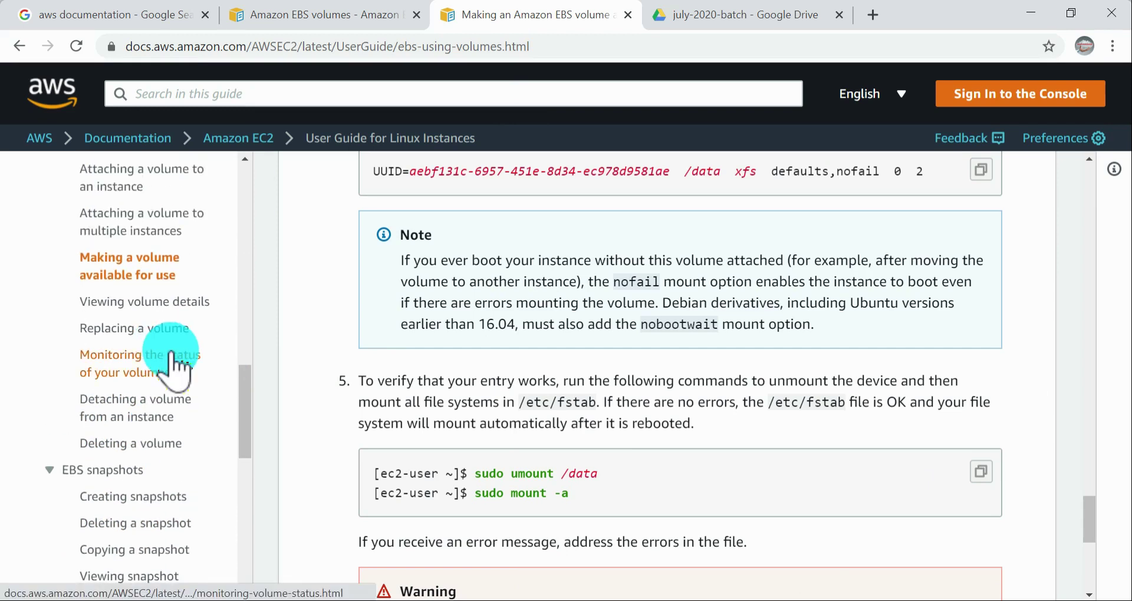
{"action": "left_click", "coordinate": [147, 302]}
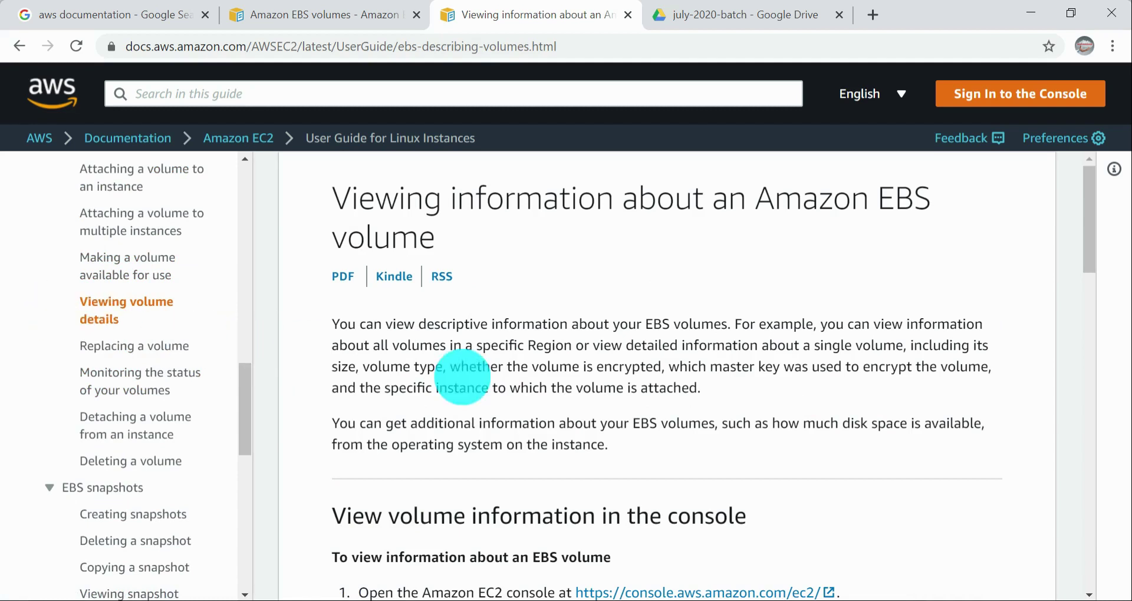
Step: Switch to the online meeting window, set the audio mode to Lecture mode and return to the documentation
{"action": "key", "text": "alt+Tab"}
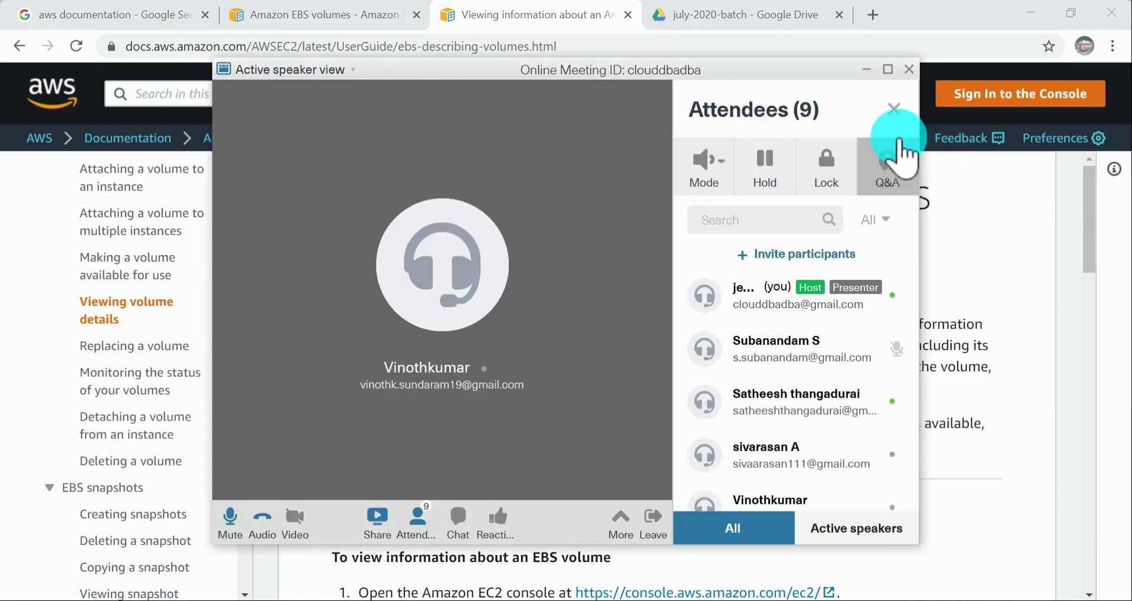
{"action": "left_click", "coordinate": [726, 169]}
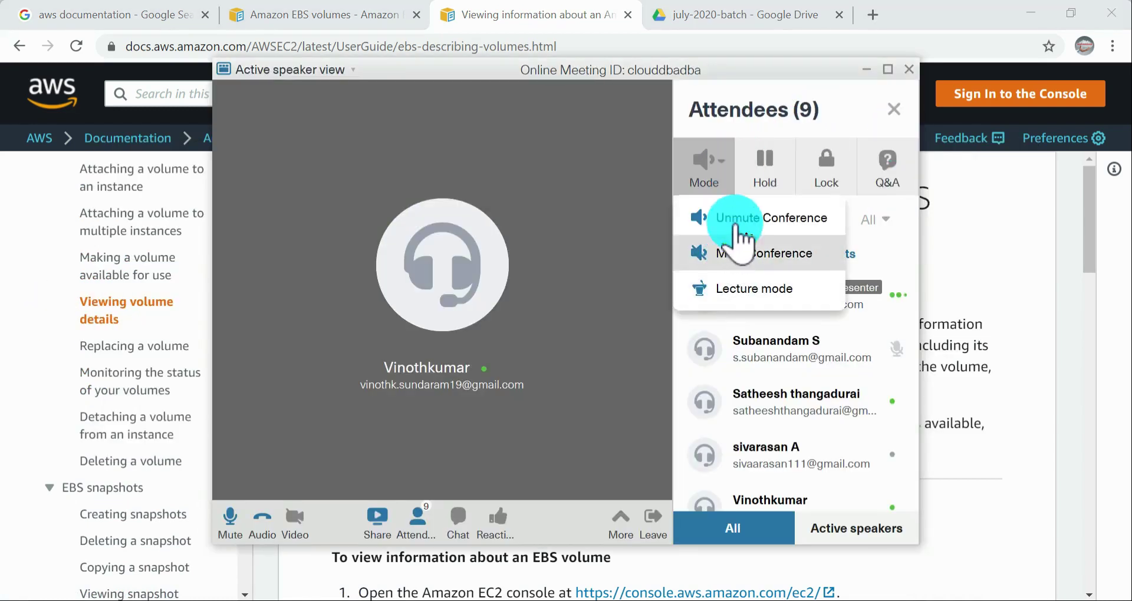
{"action": "left_click", "coordinate": [752, 288]}
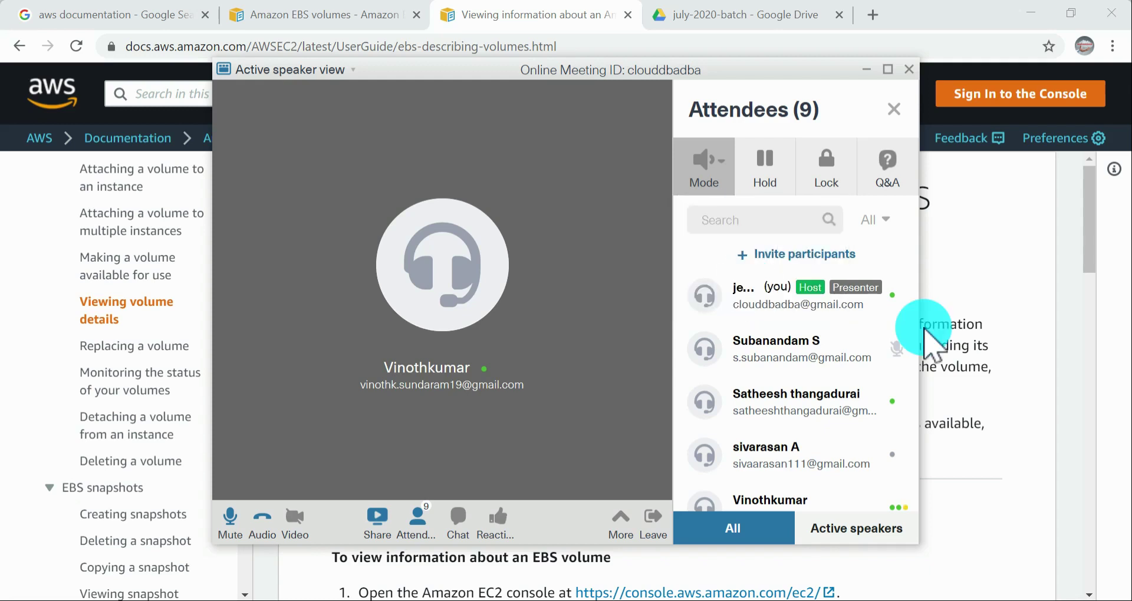
{"action": "left_click", "coordinate": [1019, 299]}
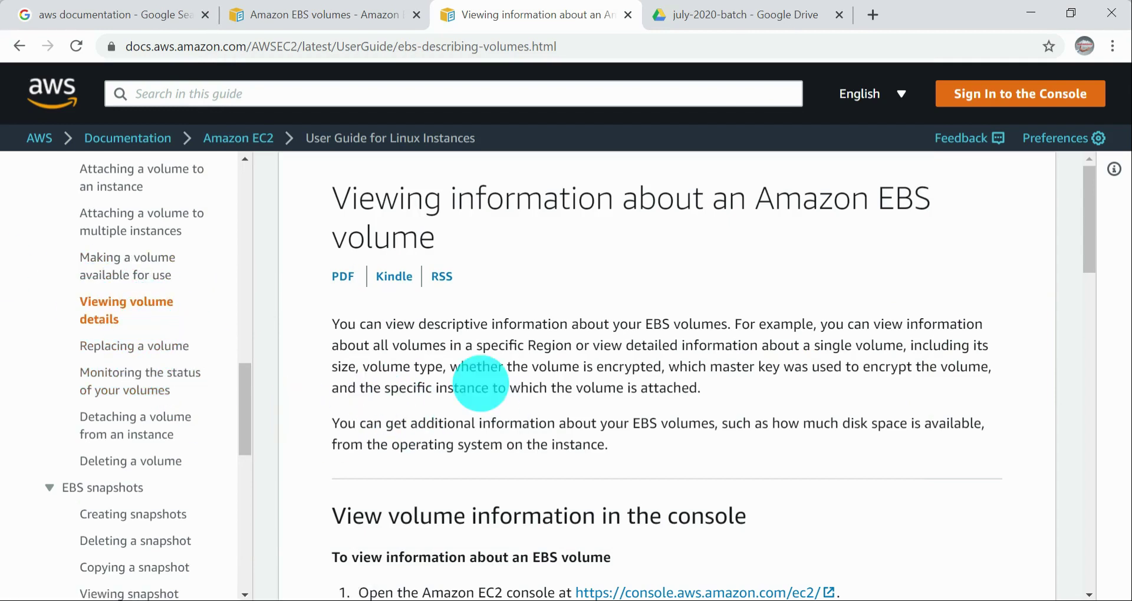
Step: Examine the "View volume information in the console" instructions, highlighting the navigation pane and Volumes wording
{"action": "scroll", "coordinate": [708, 360], "scroll_direction": "down", "scroll_amount": 5}
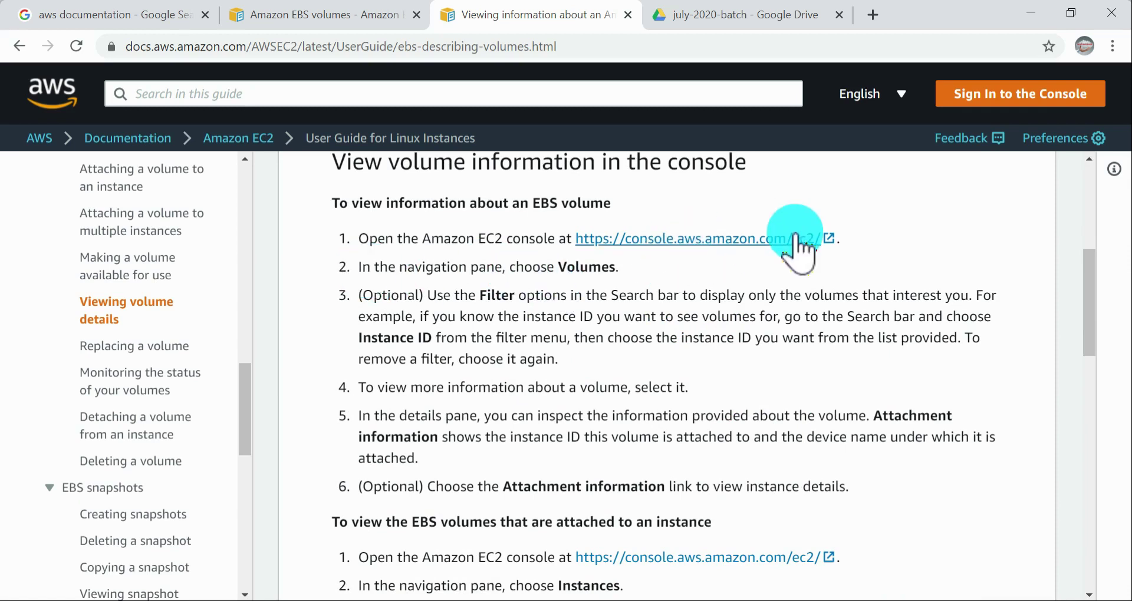
{"action": "left_click_drag", "start_coordinate": [398, 267], "coordinate": [505, 267]}
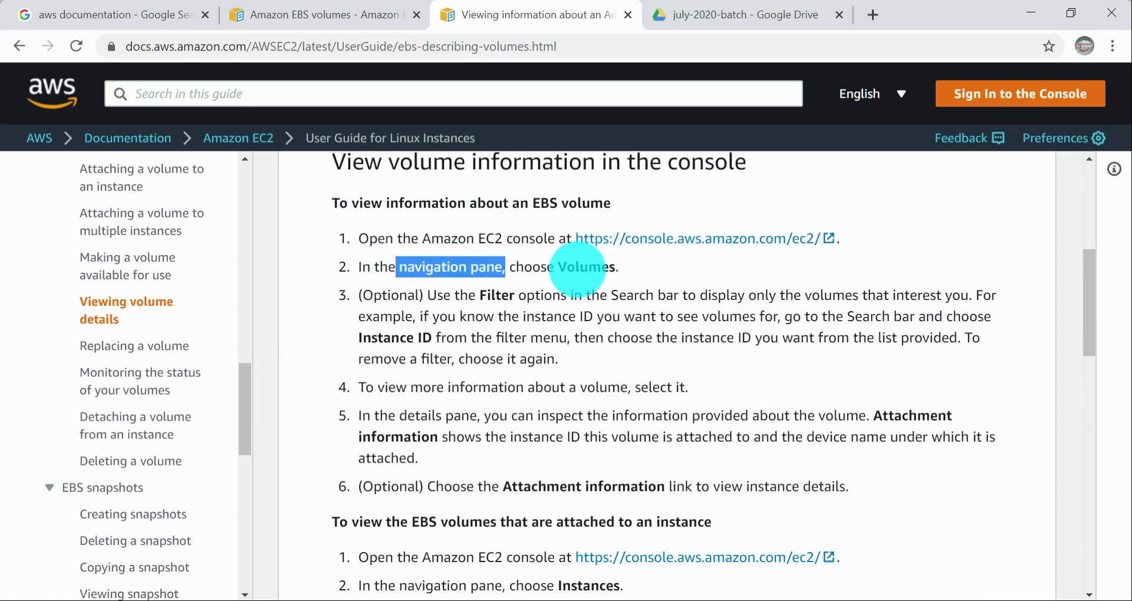
{"action": "left_click_drag", "start_coordinate": [576, 267], "coordinate": [621, 277]}
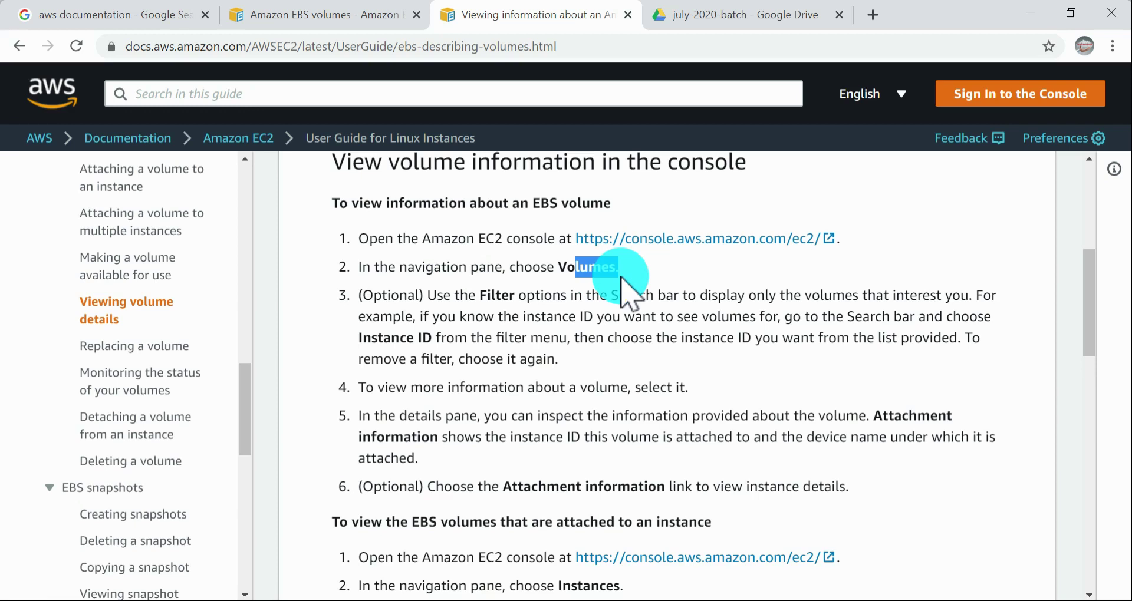
Step: Switch to the EC2 Management Console and reload the Volumes list under Elastic Block Store
{"action": "key", "text": "alt+Tab"}
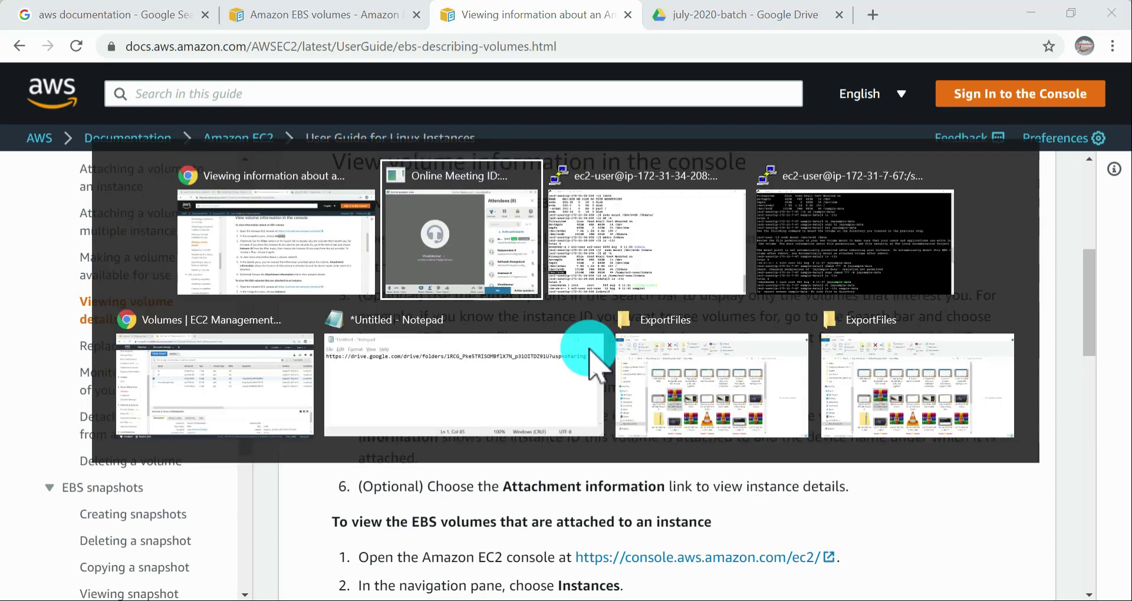
{"action": "key", "text": "alt+Tab"}
{"action": "key", "text": "alt+Tab"}
{"action": "key", "text": "alt+Tab"}
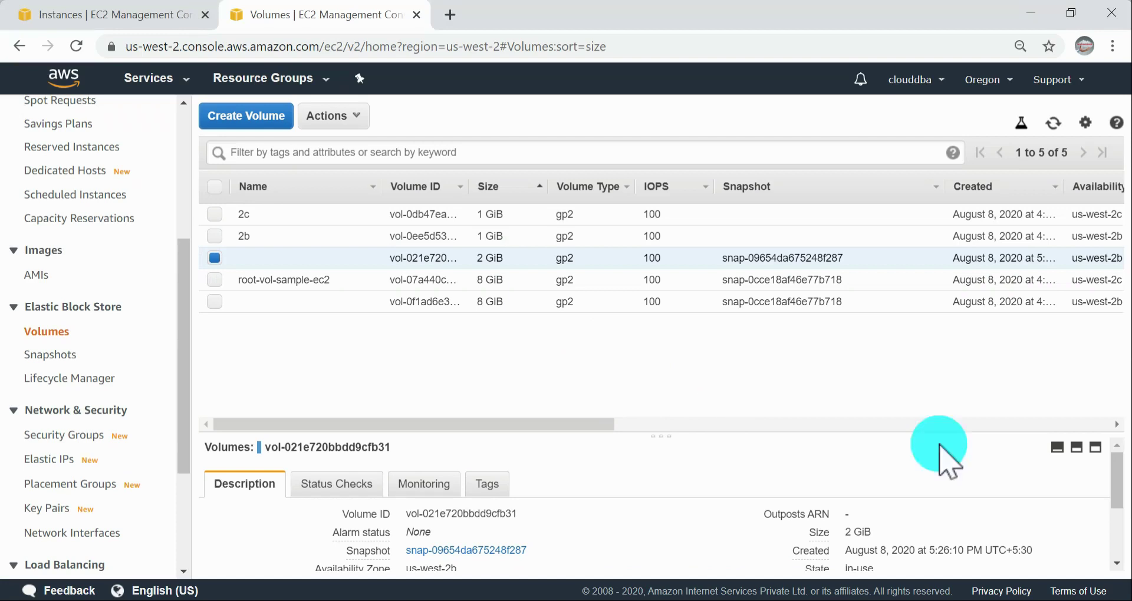
{"action": "left_click", "coordinate": [56, 331]}
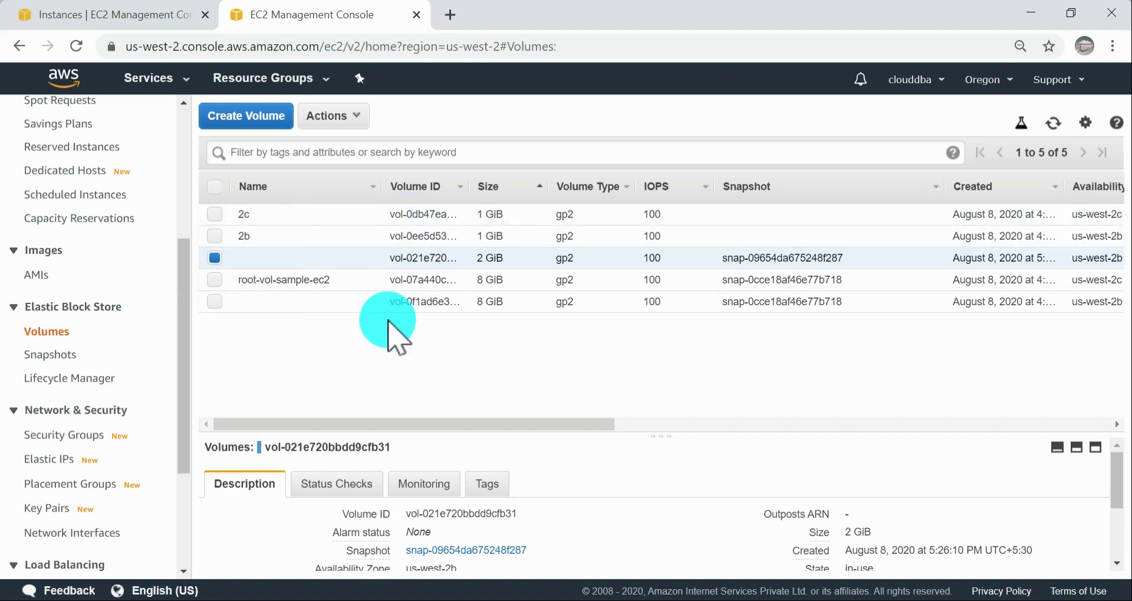
Step: Widen the Volume ID column of the volumes list to fit the full IDs, keeping the list sorted by ascending size
{"action": "left_click", "coordinate": [475, 189]}
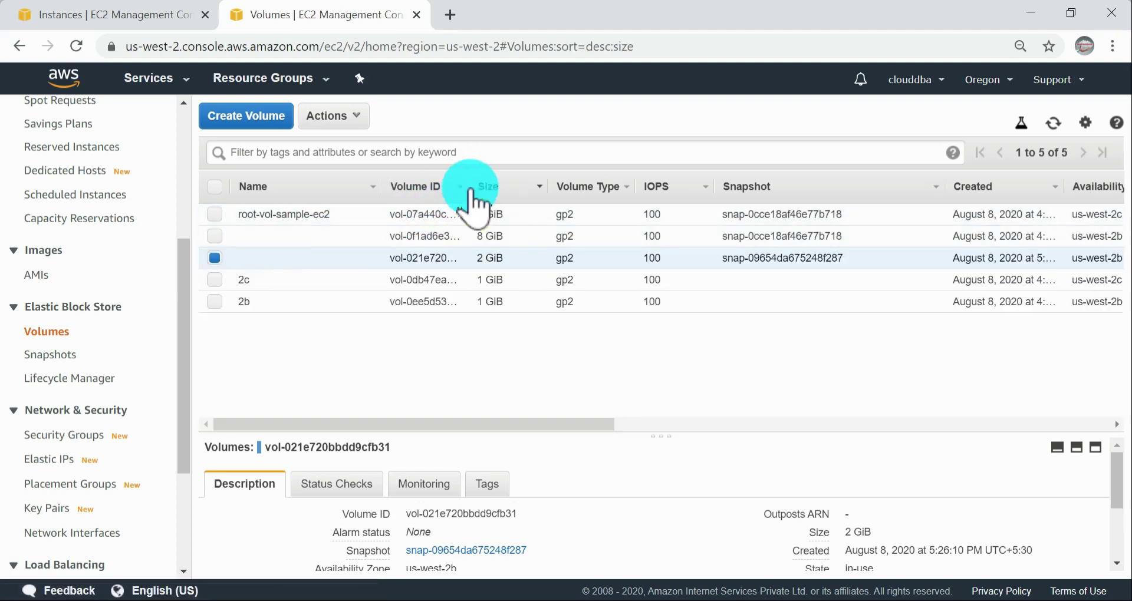
{"action": "left_click", "coordinate": [472, 190]}
{"action": "left_click_drag", "start_coordinate": [466, 187], "coordinate": [584, 197]}
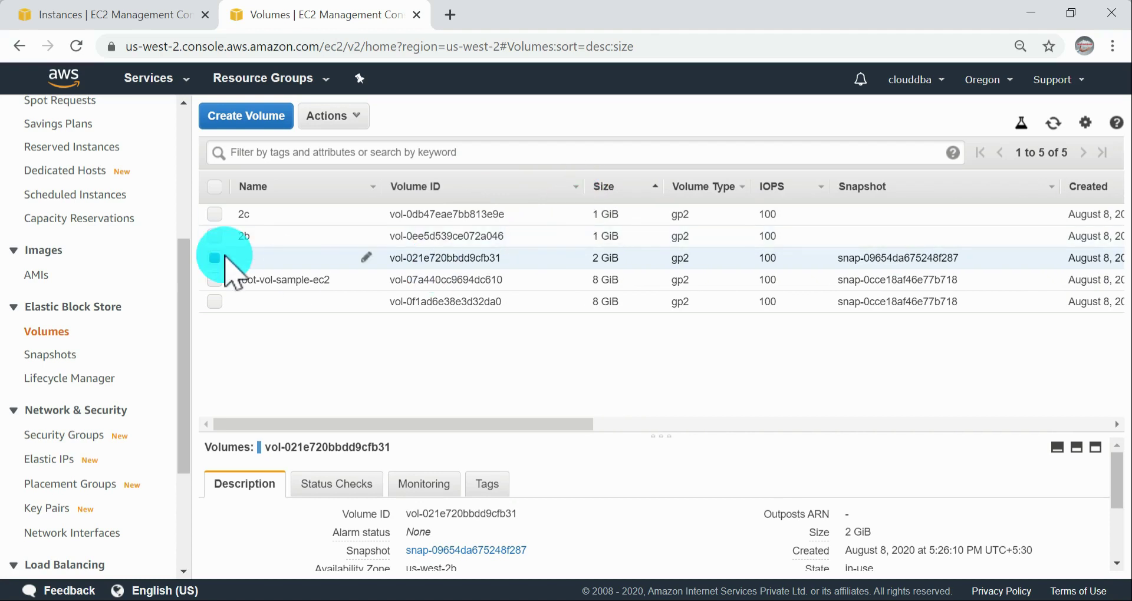
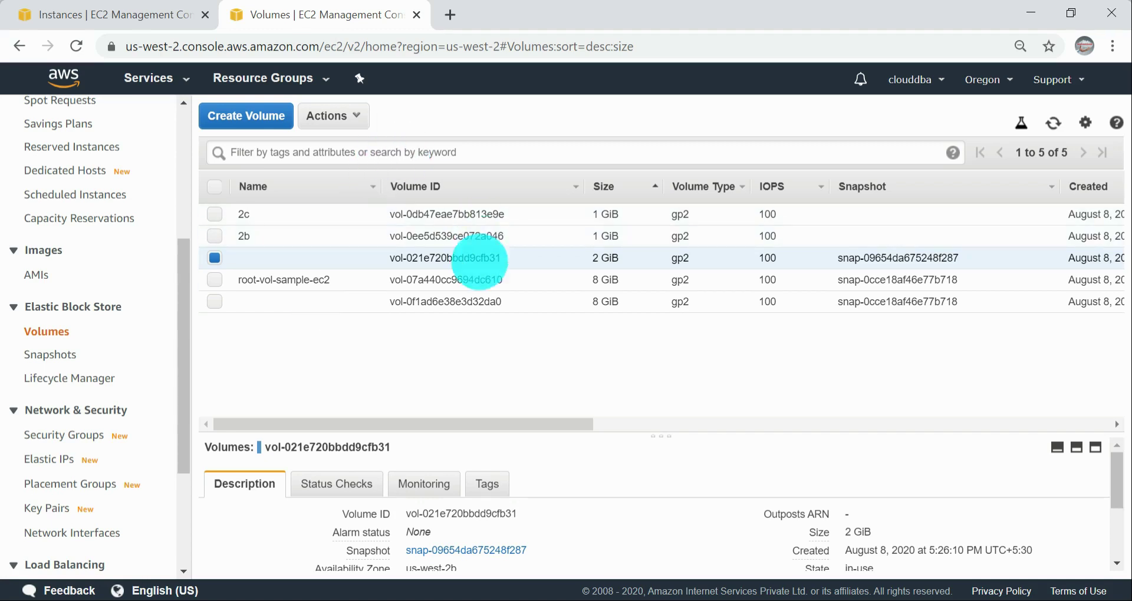
Step: Filter the volumes list by the keyword 2c and check the matching volumes' availability zones and attachment information
{"action": "left_click", "coordinate": [371, 152]}
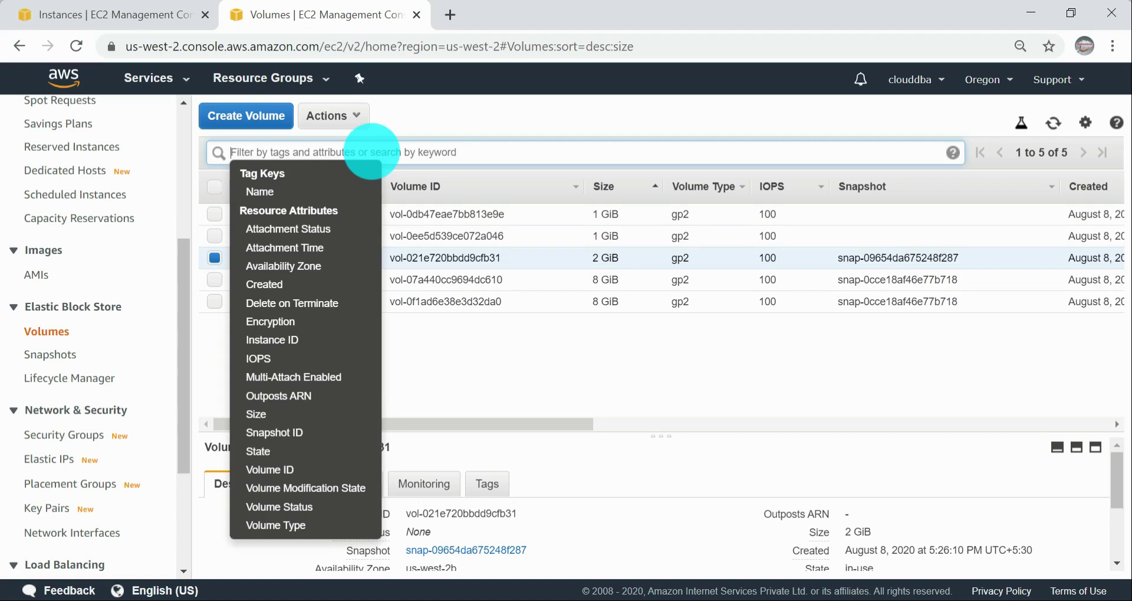
{"action": "type", "text": "2c"}
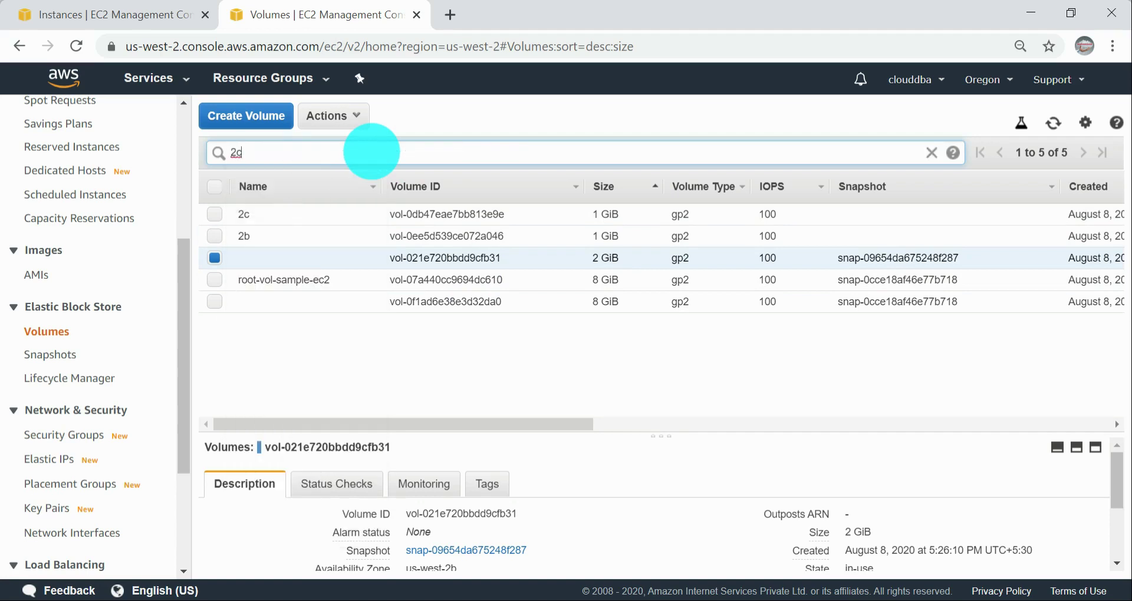
{"action": "key", "text": "Return"}
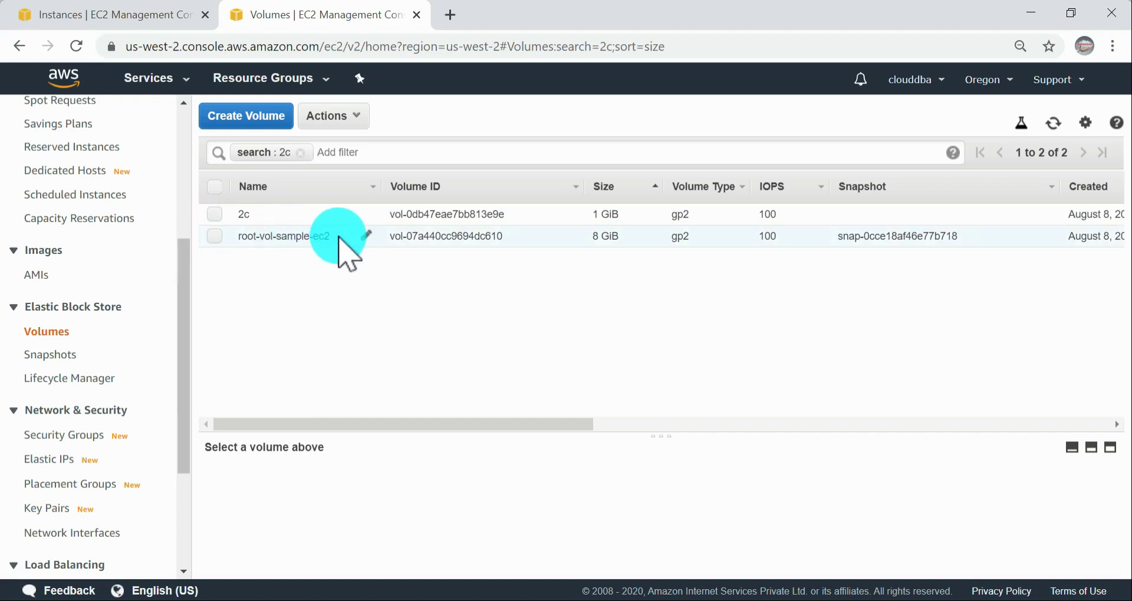
{"action": "left_click_drag", "start_coordinate": [513, 425], "coordinate": [859, 424]}
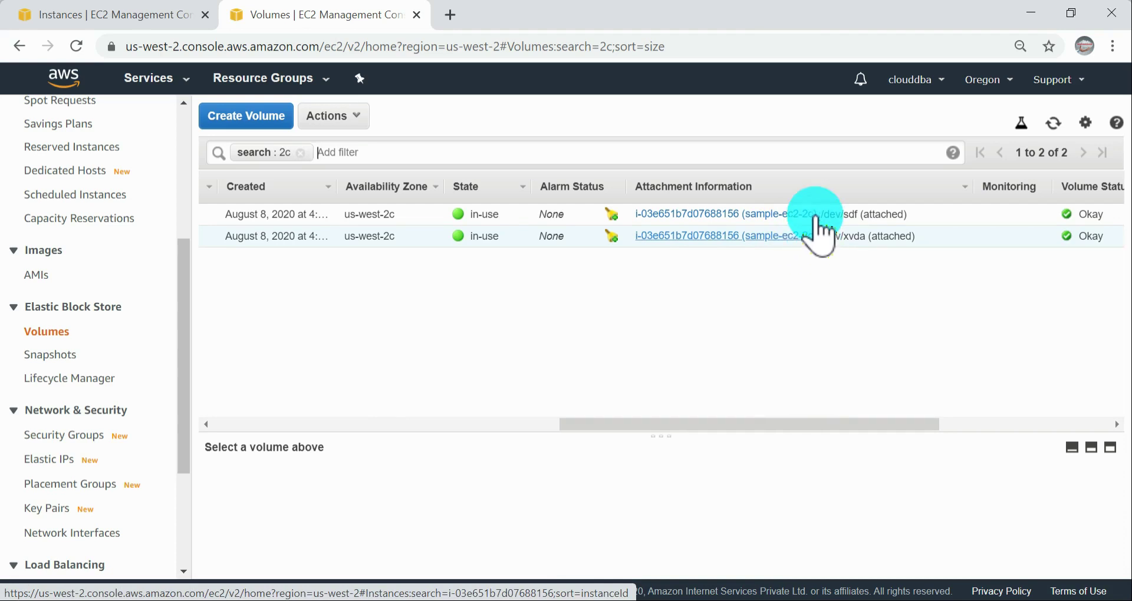
{"action": "left_click_drag", "start_coordinate": [750, 430], "coordinate": [357, 421]}
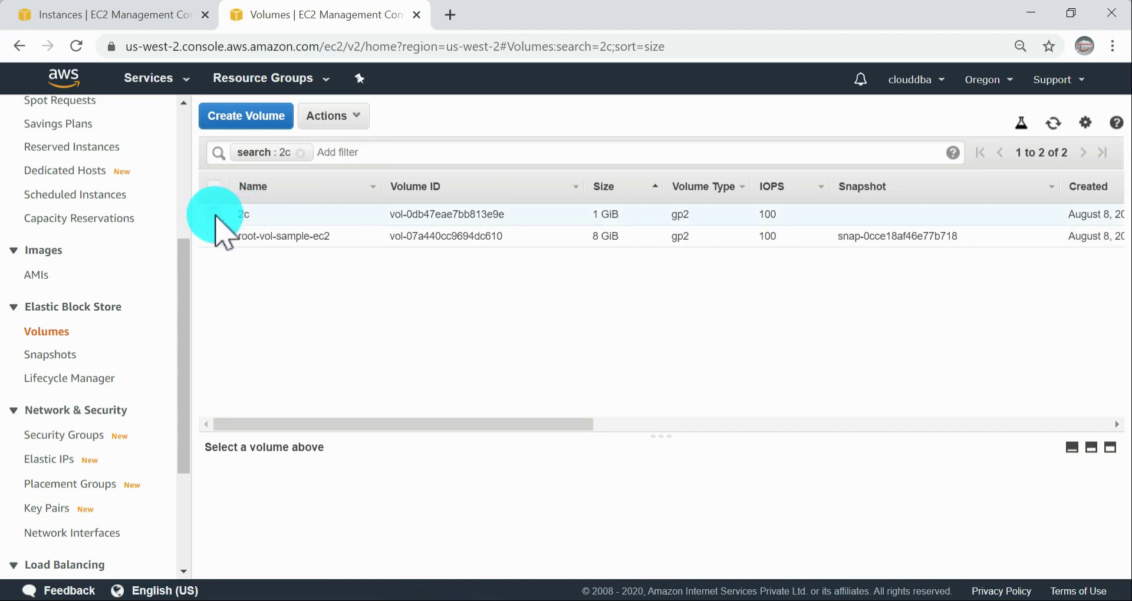
Step: Replace the 2c filter with 2b and check the matching volumes' availability zones and attachment information
{"action": "left_click", "coordinate": [300, 152]}
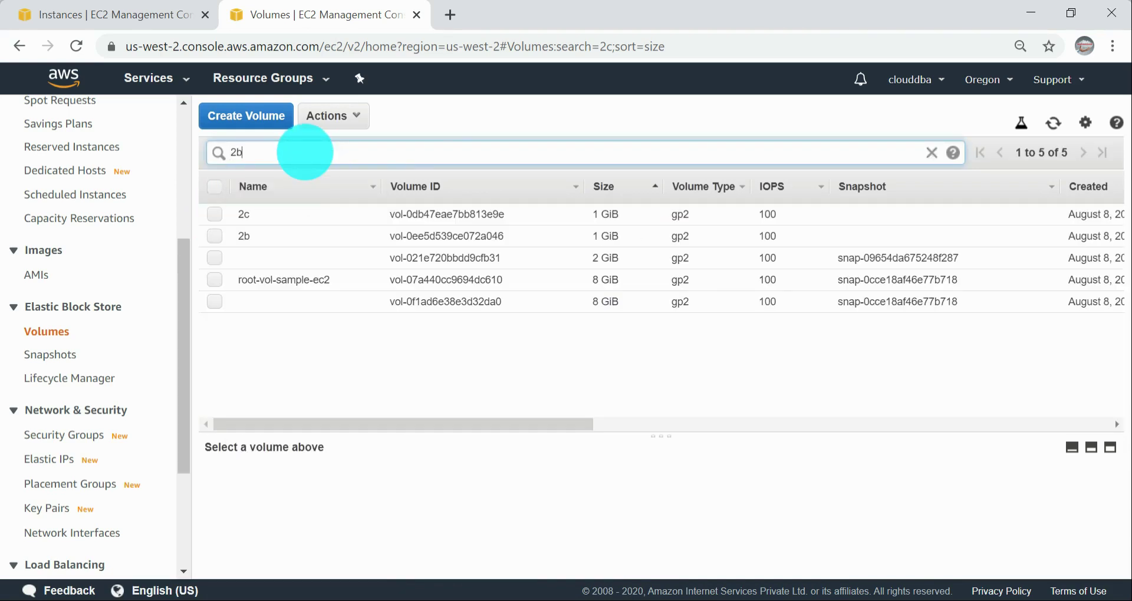
{"action": "key", "text": "Return"}
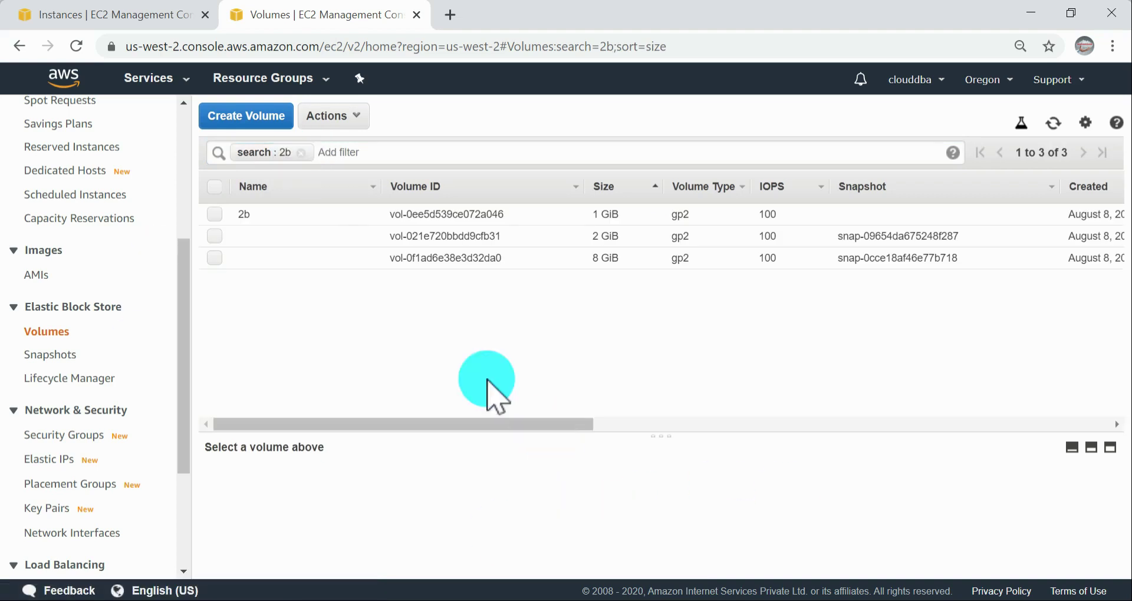
{"action": "left_click_drag", "start_coordinate": [465, 425], "coordinate": [807, 425]}
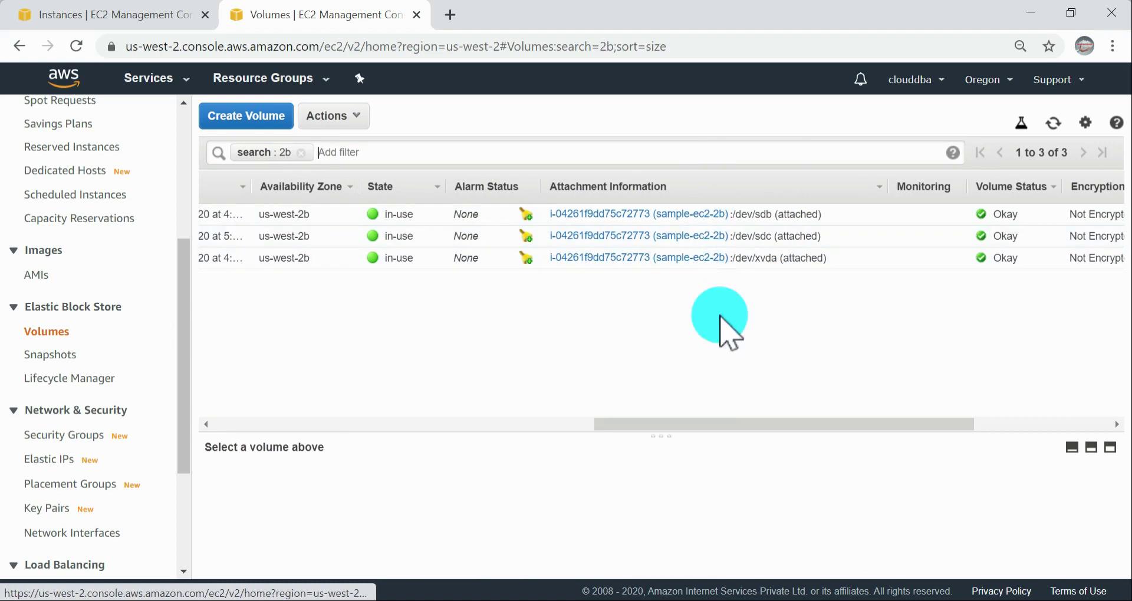
Step: Switch to the AWS documentation and read the "To view the EBS volumes that are attached to an instance" instructions
{"action": "key", "text": "alt+Tab"}
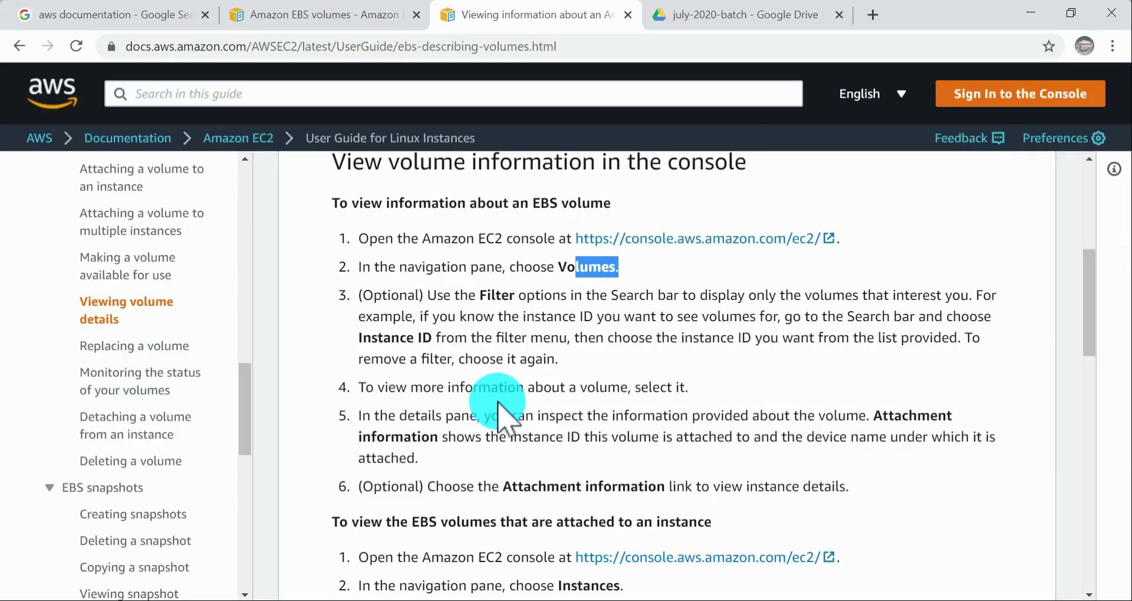
{"action": "scroll", "coordinate": [644, 389], "scroll_direction": "down", "scroll_amount": 3}
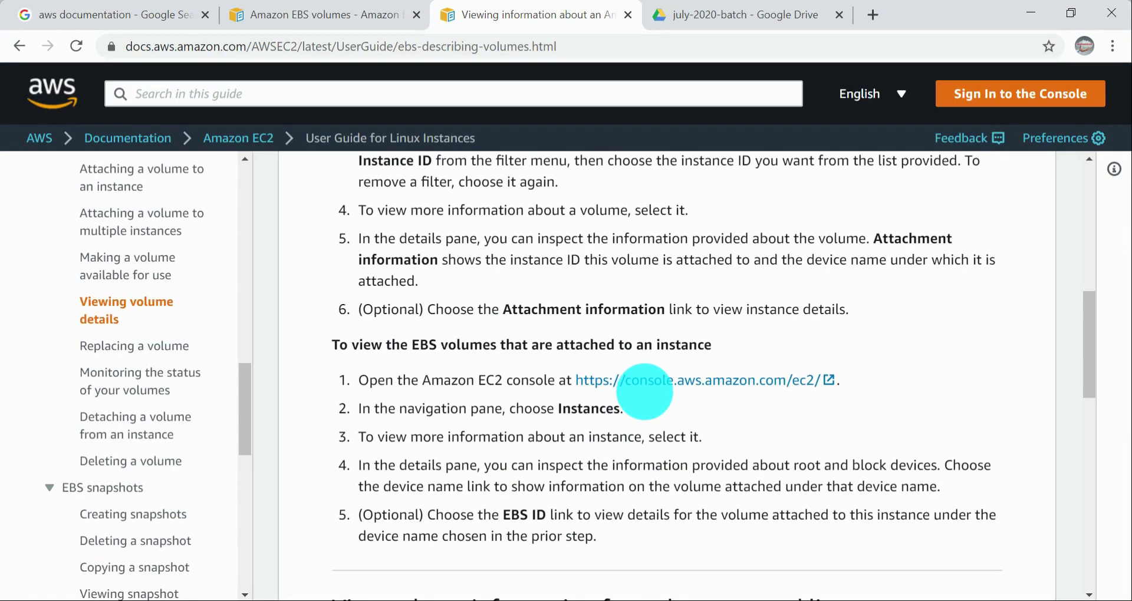
{"action": "scroll", "coordinate": [691, 444], "scroll_direction": "down", "scroll_amount": 2}
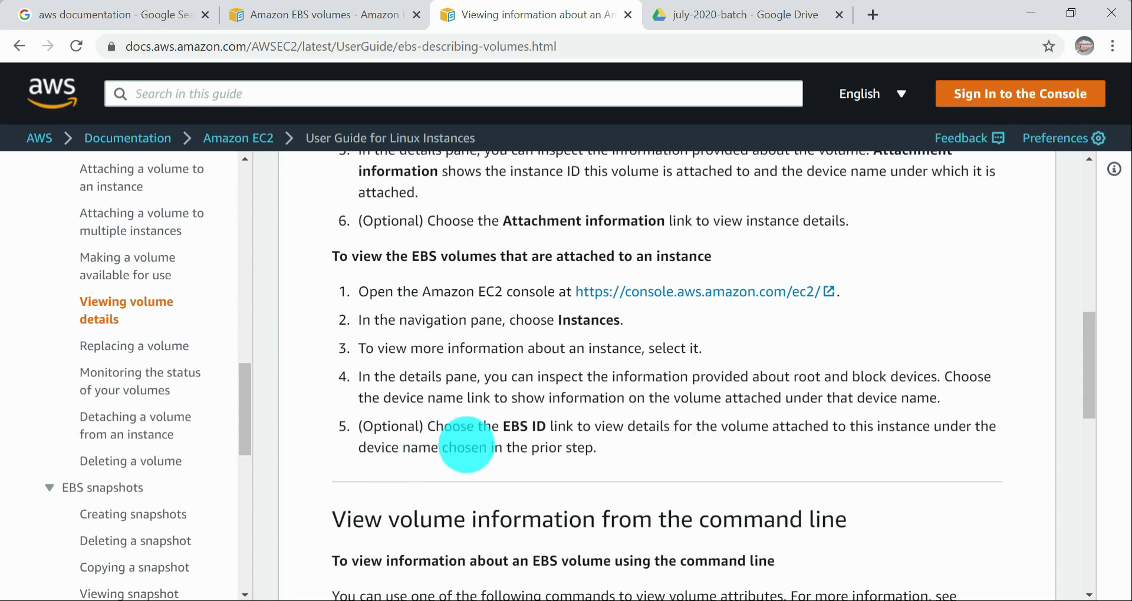
Step: Switch to the EC2 Management Console, open the Instances list and select the sample-ec2-2c instance
{"action": "key", "text": "alt+Tab"}
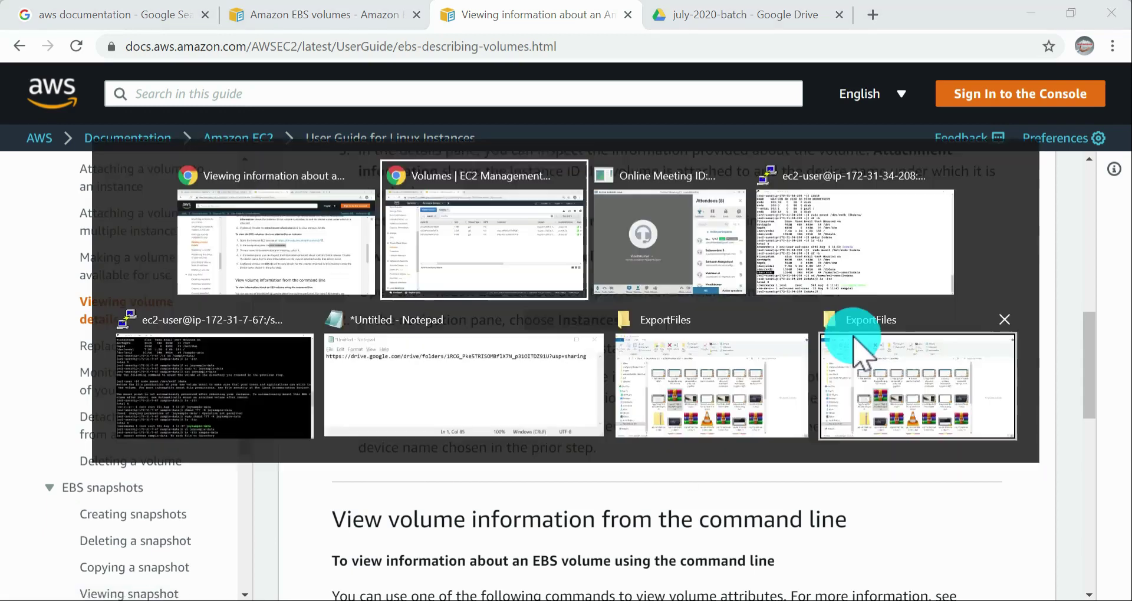
{"action": "scroll", "coordinate": [112, 259], "scroll_direction": "up", "scroll_amount": 4}
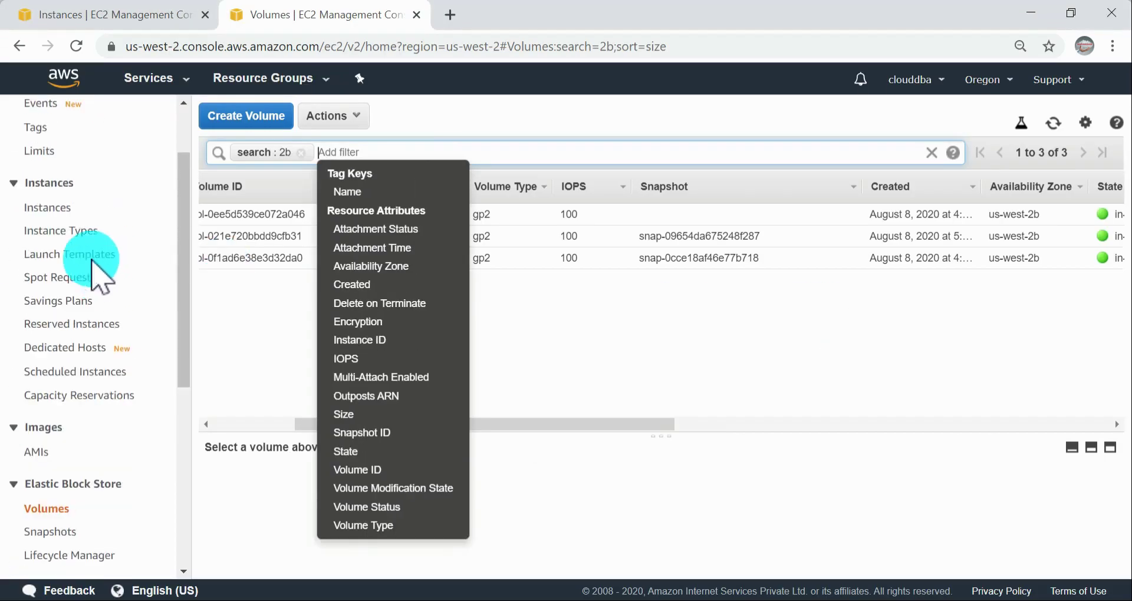
{"action": "left_click", "coordinate": [67, 211]}
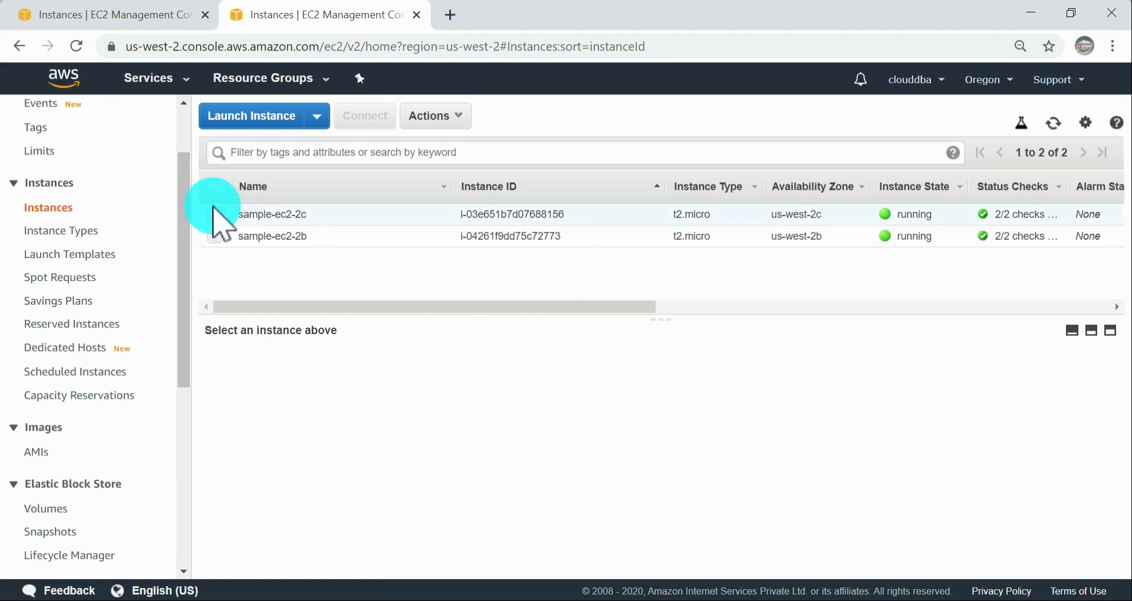
{"action": "left_click", "coordinate": [224, 216]}
Step: Return to the documentation and read steps 3 and 4, highlighting the wording on selecting an instance and its details pane
{"action": "key", "text": "alt+Tab"}
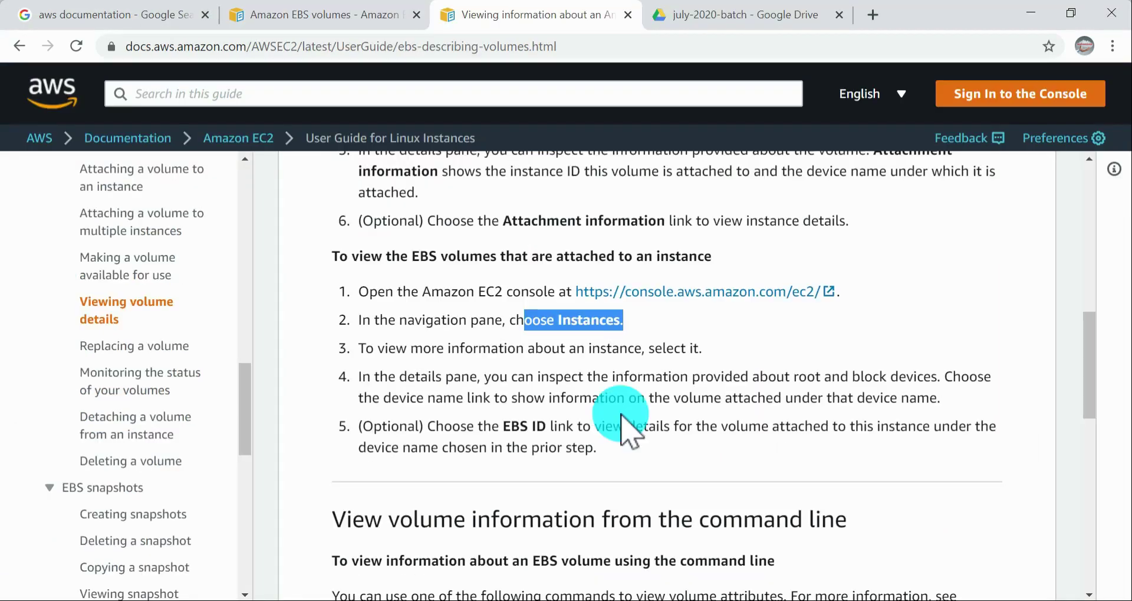
{"action": "left_click", "coordinate": [513, 342]}
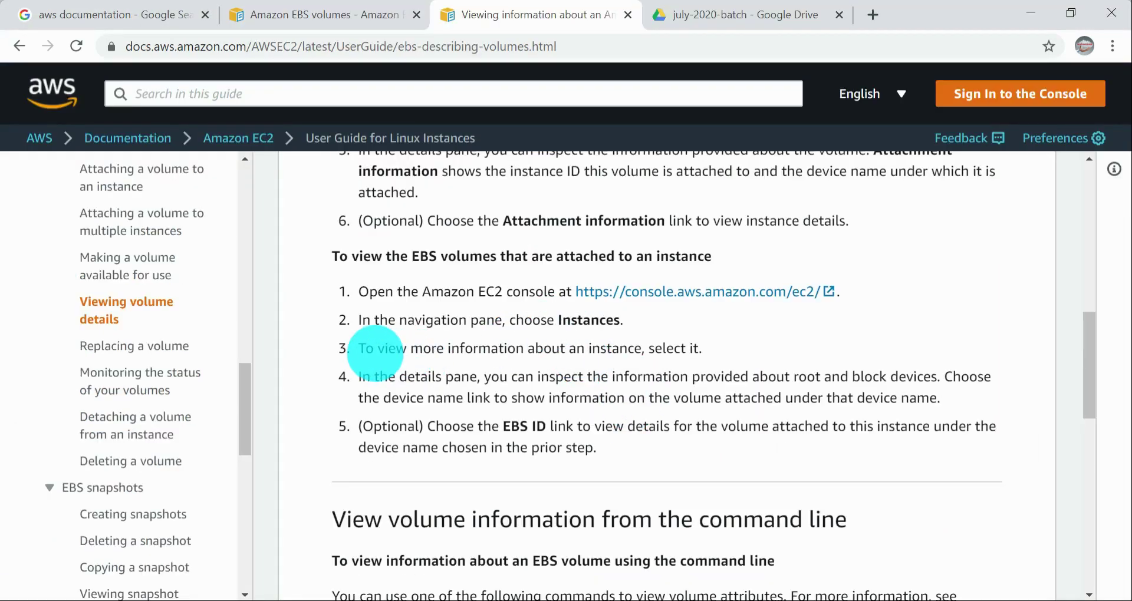
{"action": "left_click_drag", "start_coordinate": [663, 348], "coordinate": [752, 351]}
{"action": "left_click_drag", "start_coordinate": [388, 375], "coordinate": [553, 384]}
{"action": "left_click", "coordinate": [438, 383]}
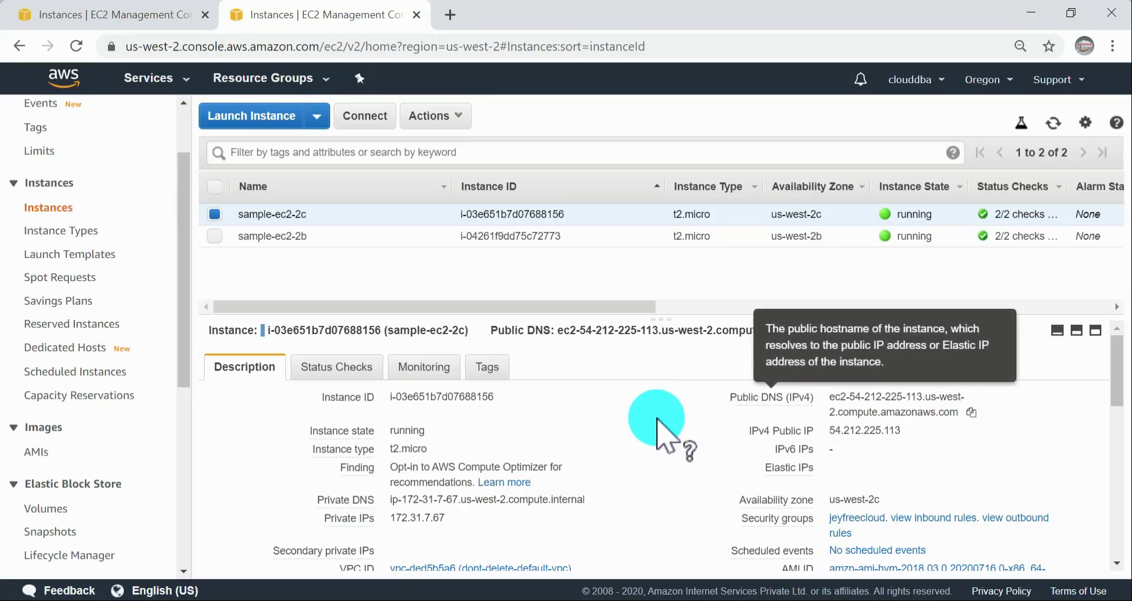
Step: In the EC2 console, examine the root device and block devices in the sample-ec2-2c instance's description
{"action": "scroll", "coordinate": [594, 450], "scroll_direction": "down", "scroll_amount": 5}
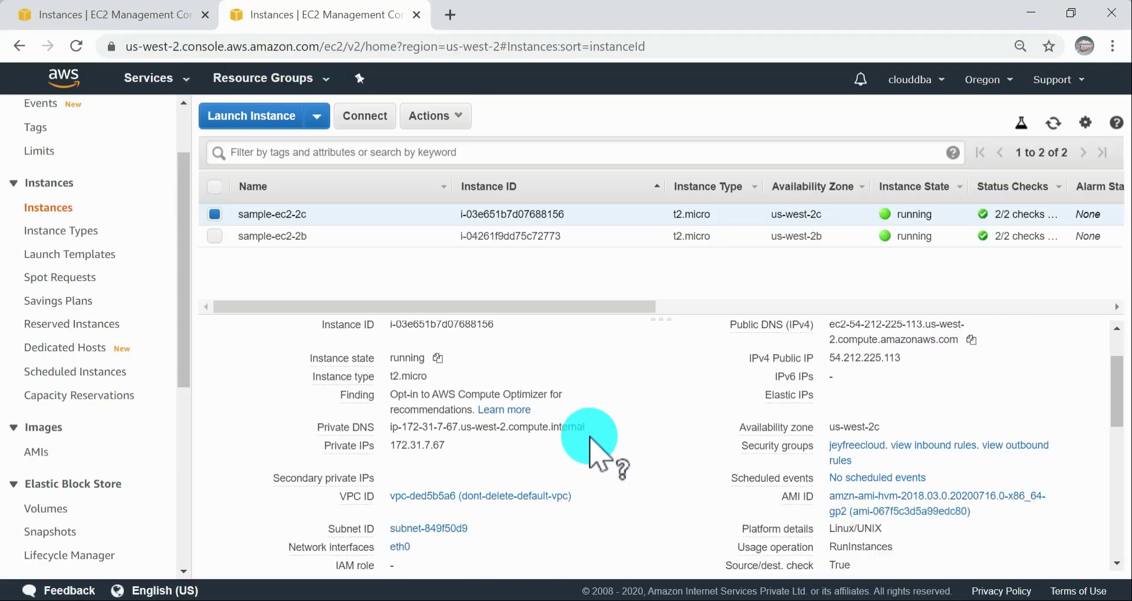
{"action": "scroll", "coordinate": [590, 439], "scroll_direction": "down", "scroll_amount": 2}
{"action": "scroll", "coordinate": [593, 448], "scroll_direction": "down", "scroll_amount": 2}
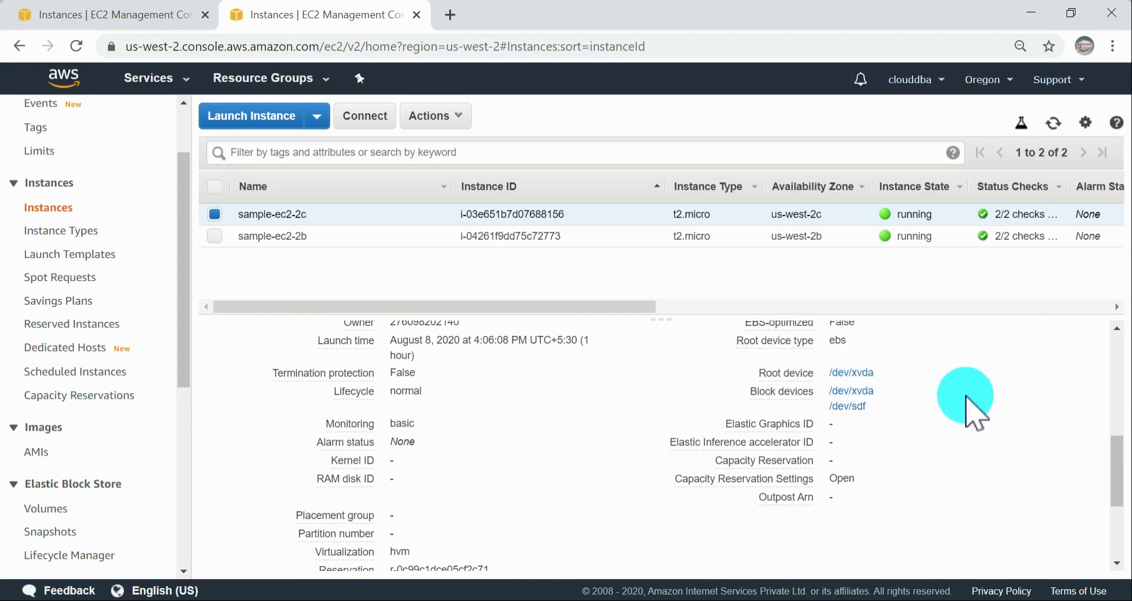
{"action": "scroll", "coordinate": [967, 398], "scroll_direction": "up", "scroll_amount": 8}
{"action": "scroll", "coordinate": [967, 398], "scroll_direction": "down", "scroll_amount": 8}
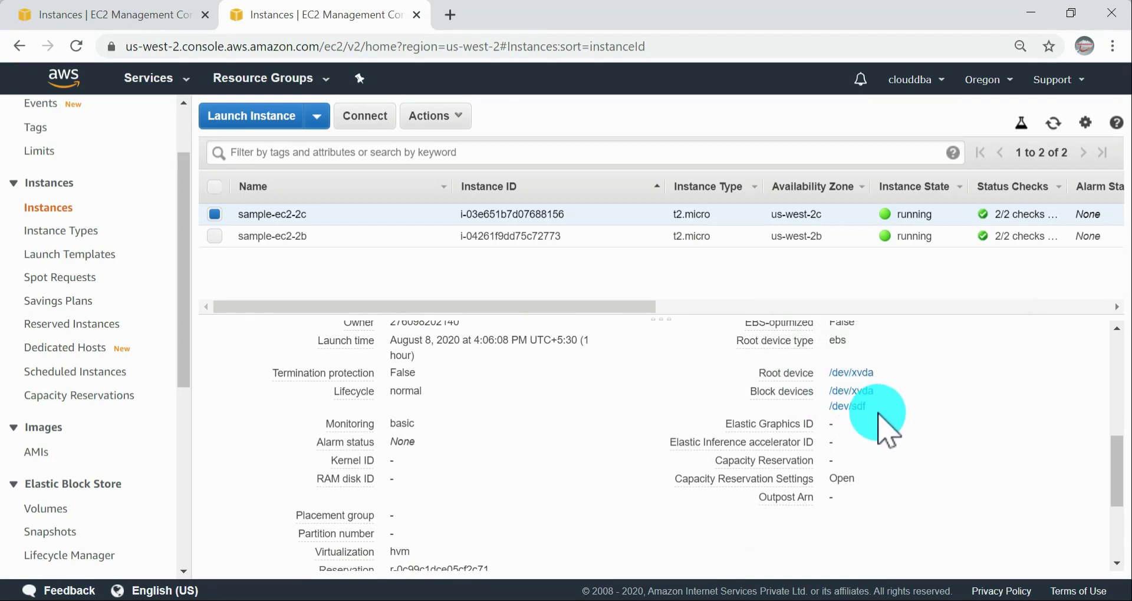
Step: Switch to the documentation and read the optional step 5, highlighting the EBS ID link wording
{"action": "key", "text": "alt+Tab"}
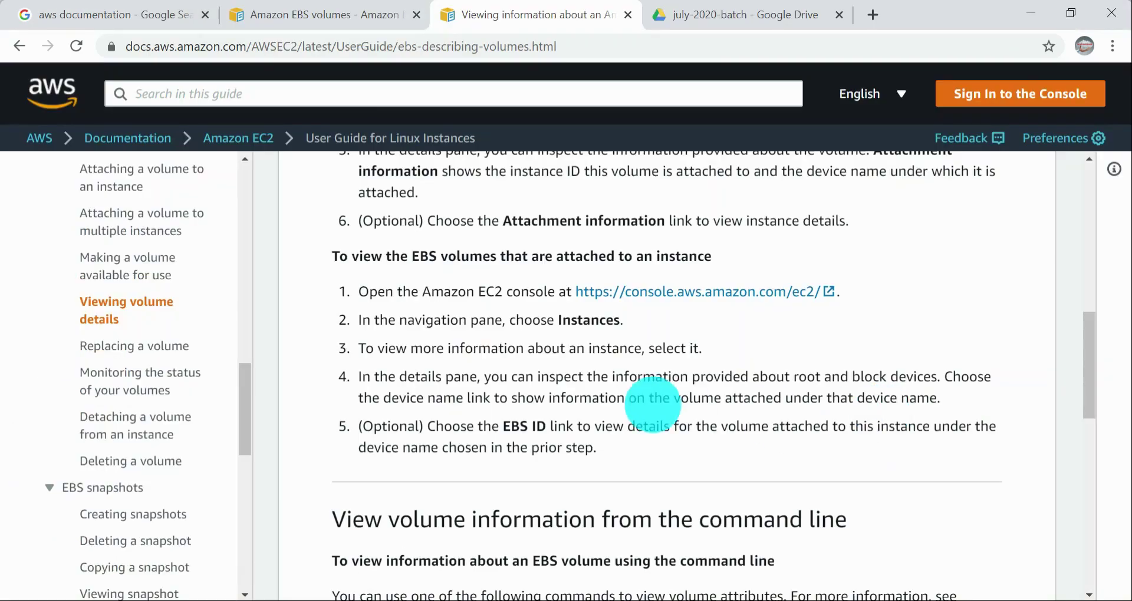
{"action": "left_click_drag", "start_coordinate": [681, 398], "coordinate": [837, 460]}
{"action": "left_click", "coordinate": [828, 454]}
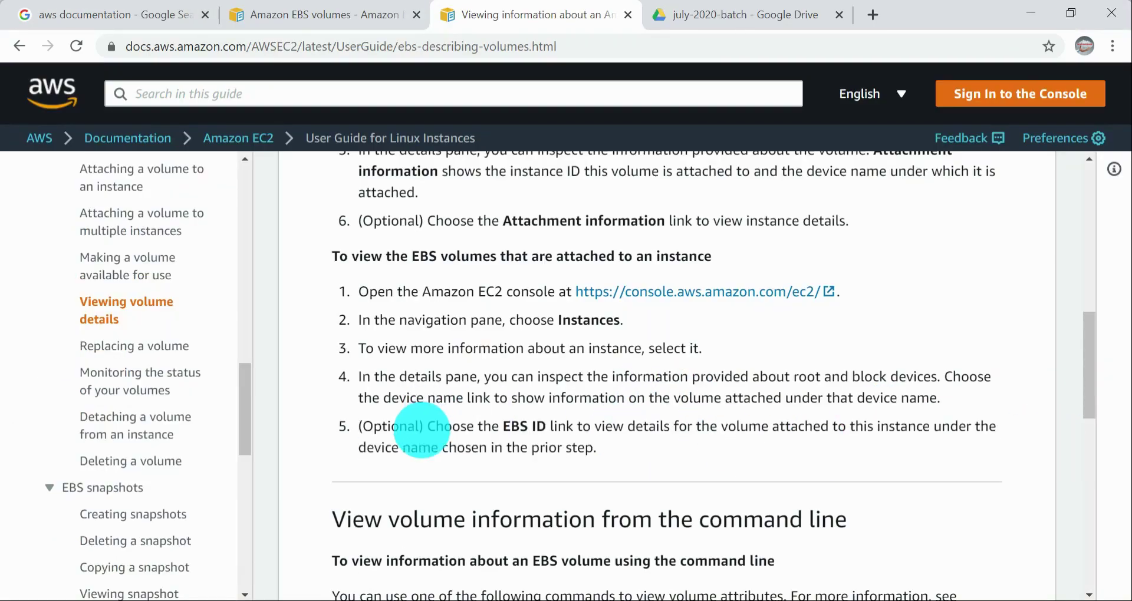
{"action": "left_click_drag", "start_coordinate": [514, 429], "coordinate": [649, 428]}
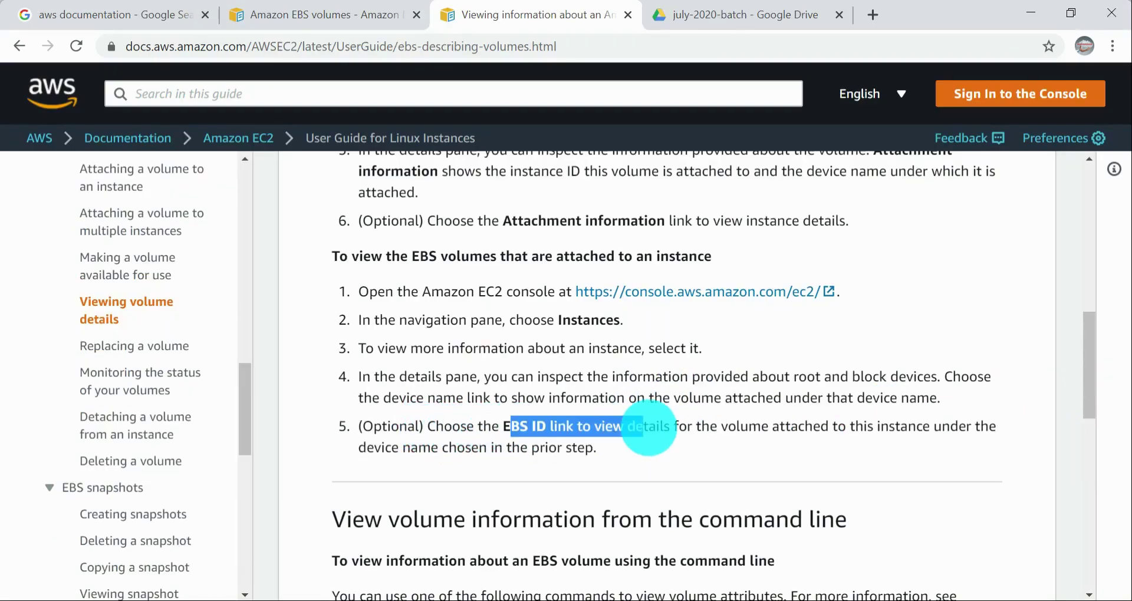
{"action": "left_click", "coordinate": [735, 441]}
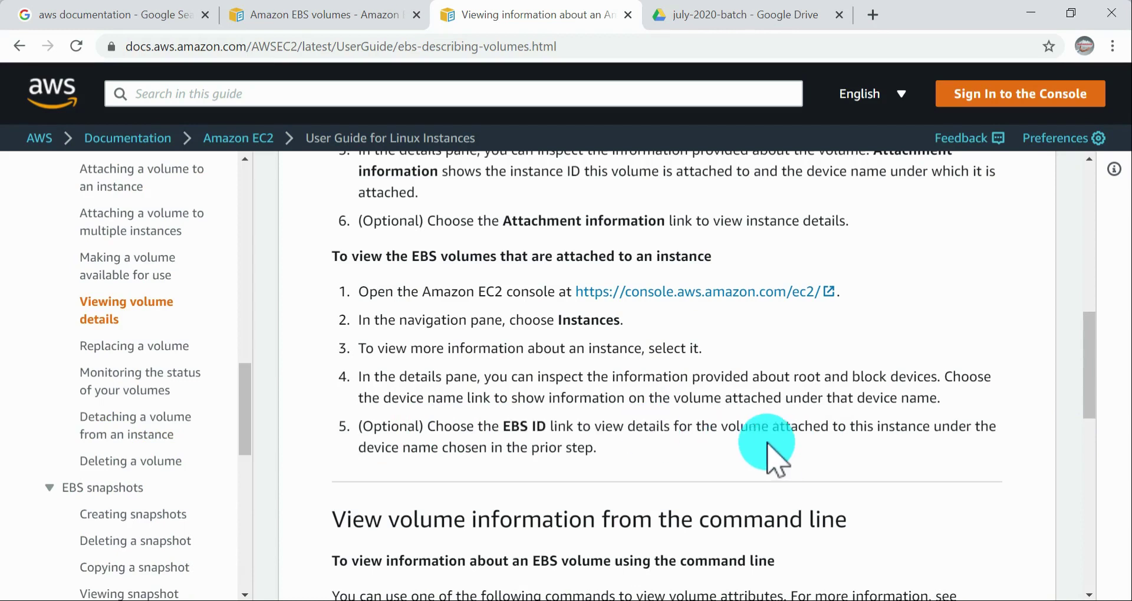
Step: Return to the EC2 console, search the instance page for "ebs", look through the description for the EBS ID and close the search
{"action": "key", "text": "alt+Tab"}
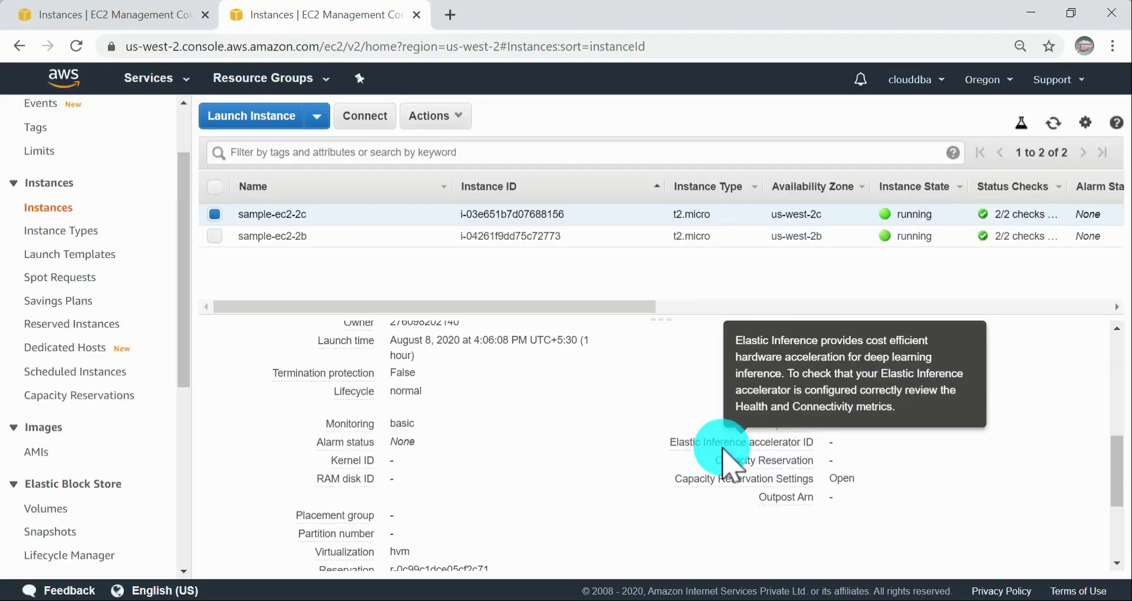
{"action": "scroll", "coordinate": [900, 454], "scroll_direction": "up", "scroll_amount": 3}
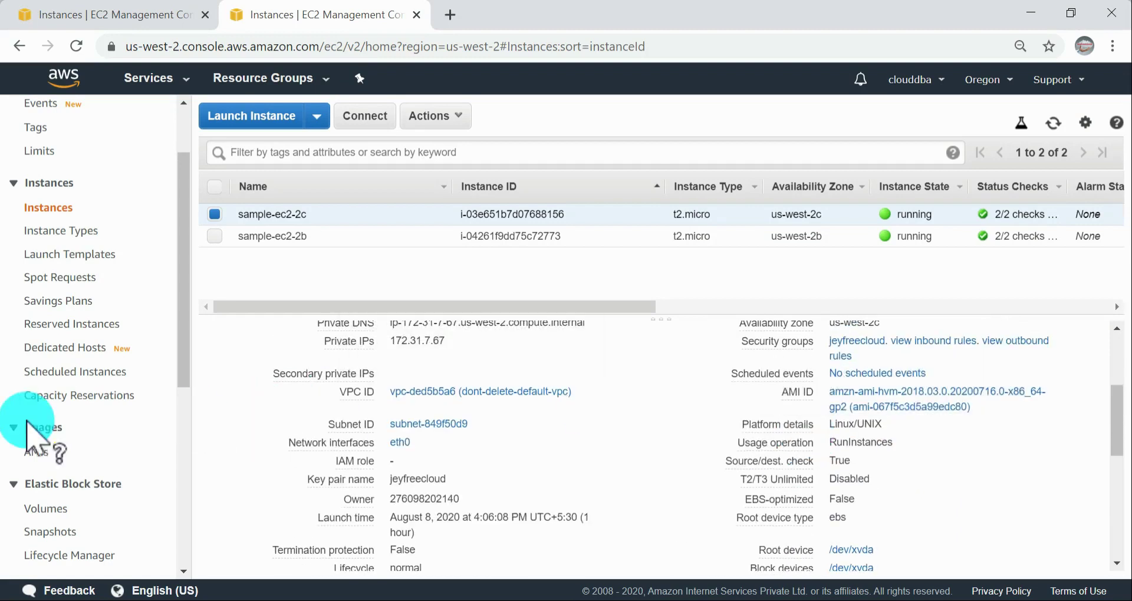
{"action": "scroll", "coordinate": [132, 430], "scroll_direction": "down", "scroll_amount": 3}
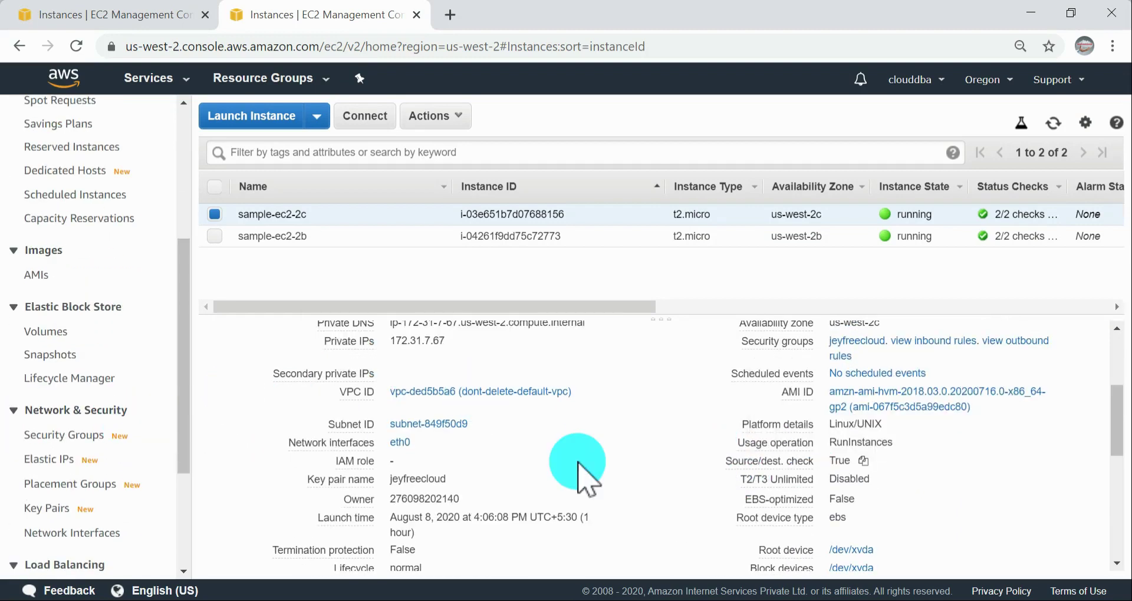
{"action": "key", "text": "ctrl+f"}
{"action": "type", "text": "ebs"}
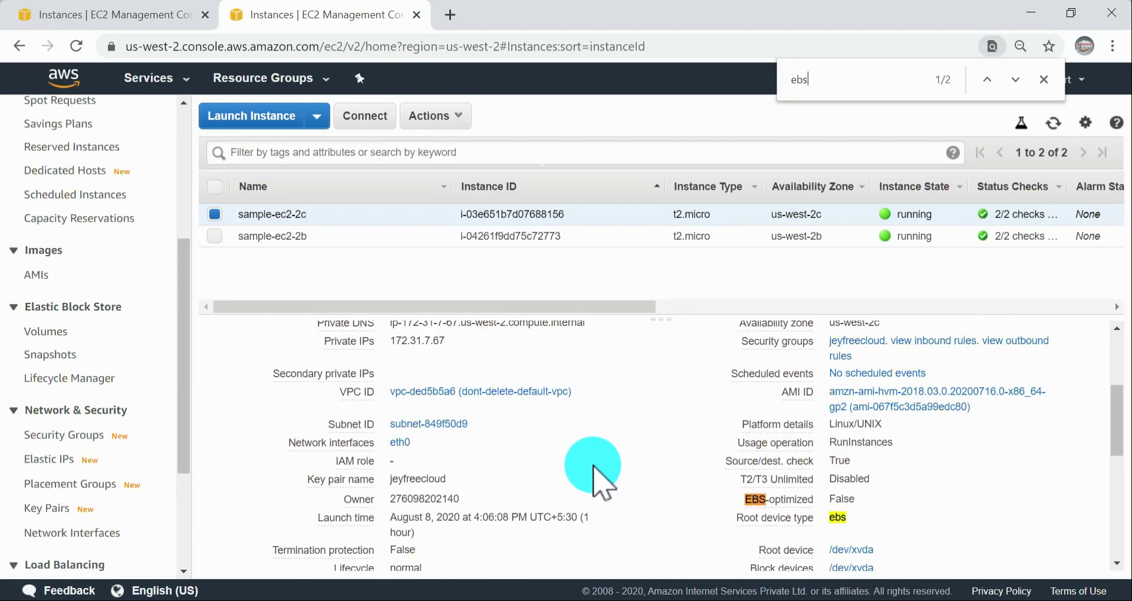
{"action": "scroll", "coordinate": [976, 540], "scroll_direction": "down", "scroll_amount": 2}
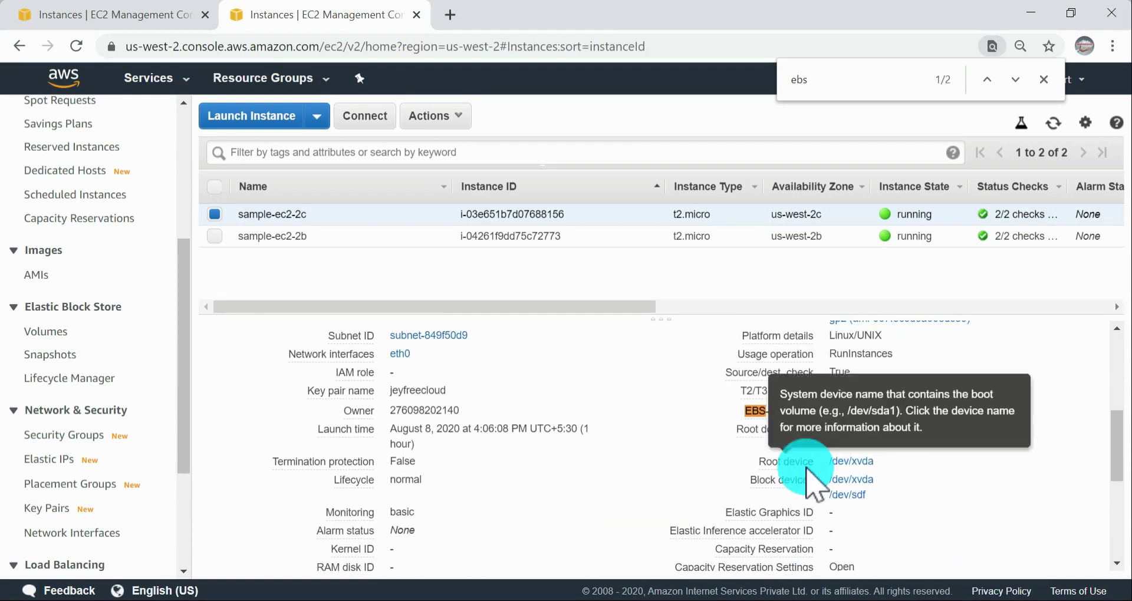
{"action": "scroll", "coordinate": [872, 490], "scroll_direction": "down", "scroll_amount": 2}
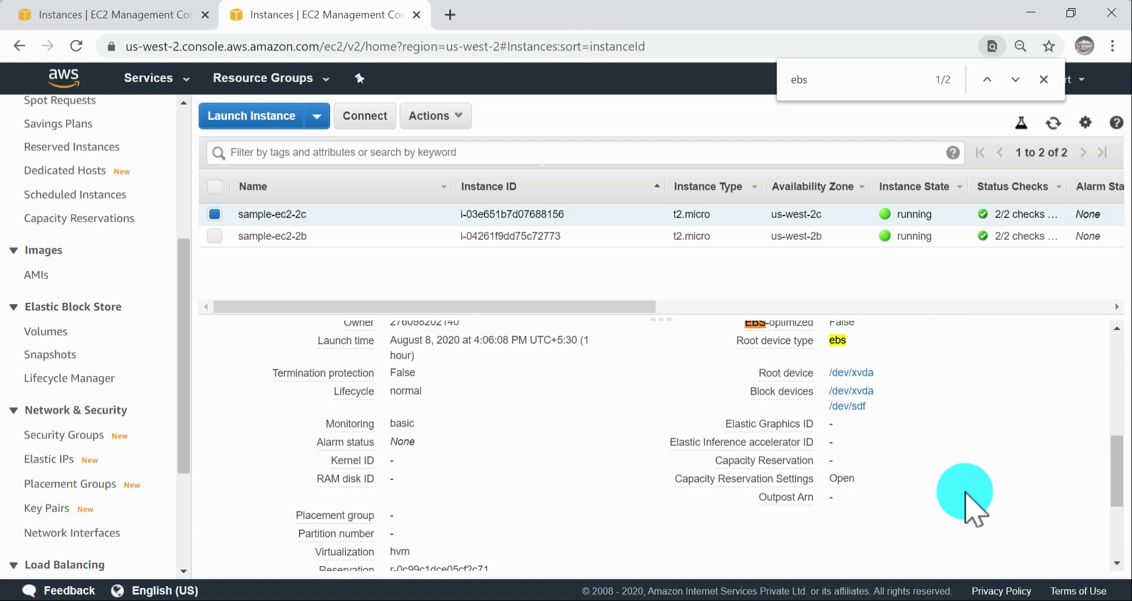
{"action": "scroll", "coordinate": [967, 498], "scroll_direction": "up", "scroll_amount": 5}
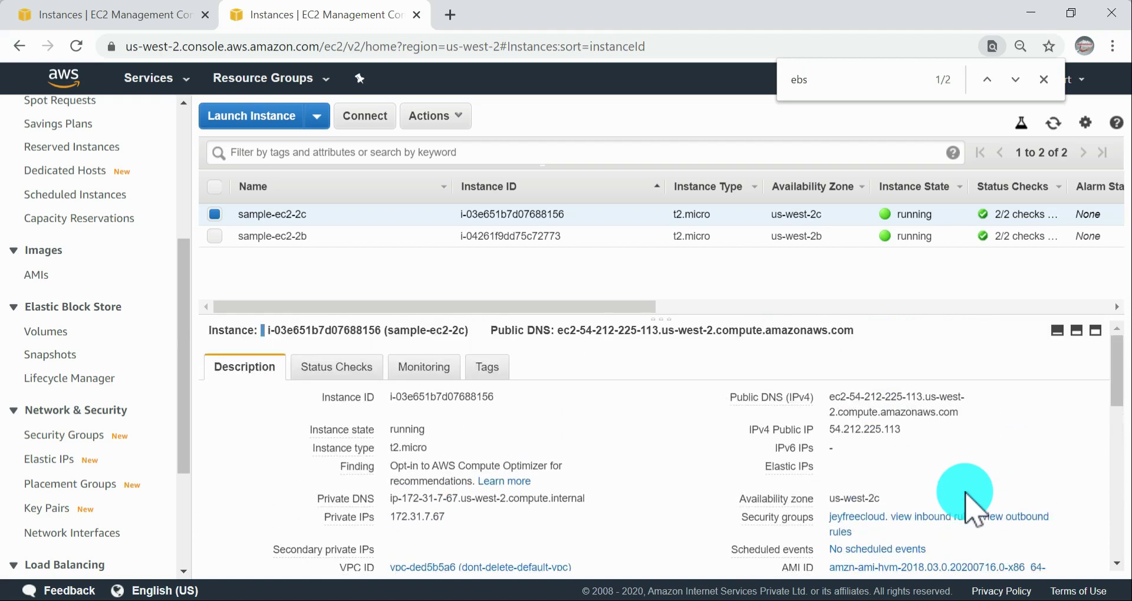
{"action": "scroll", "coordinate": [967, 498], "scroll_direction": "down", "scroll_amount": 5}
{"action": "scroll", "coordinate": [967, 498], "scroll_direction": "up", "scroll_amount": 5}
{"action": "scroll", "coordinate": [967, 498], "scroll_direction": "down", "scroll_amount": 2}
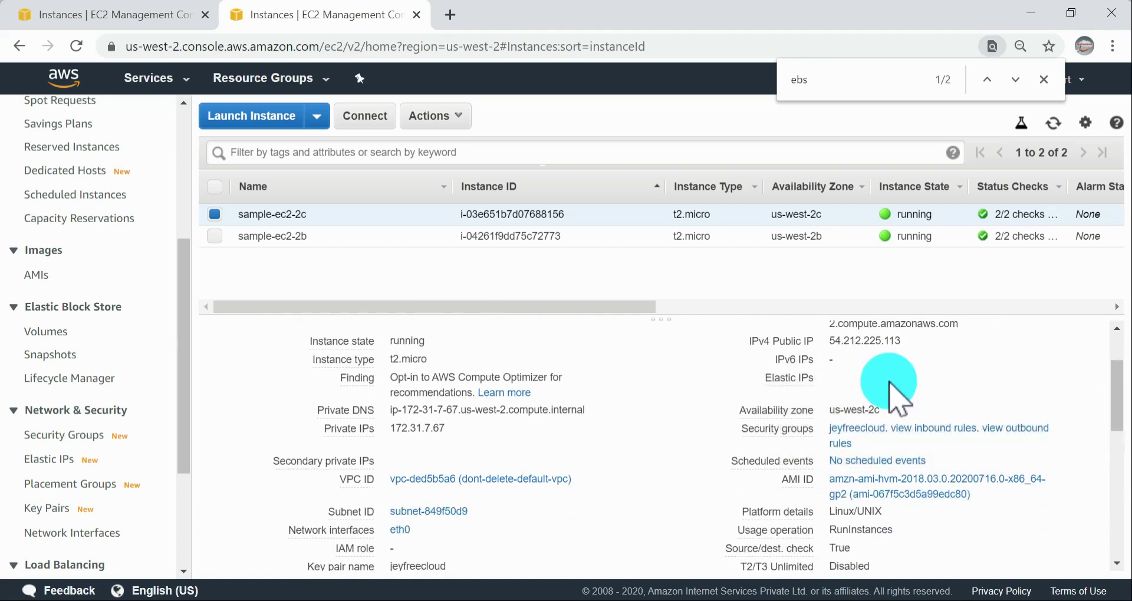
{"action": "left_click", "coordinate": [1044, 79]}
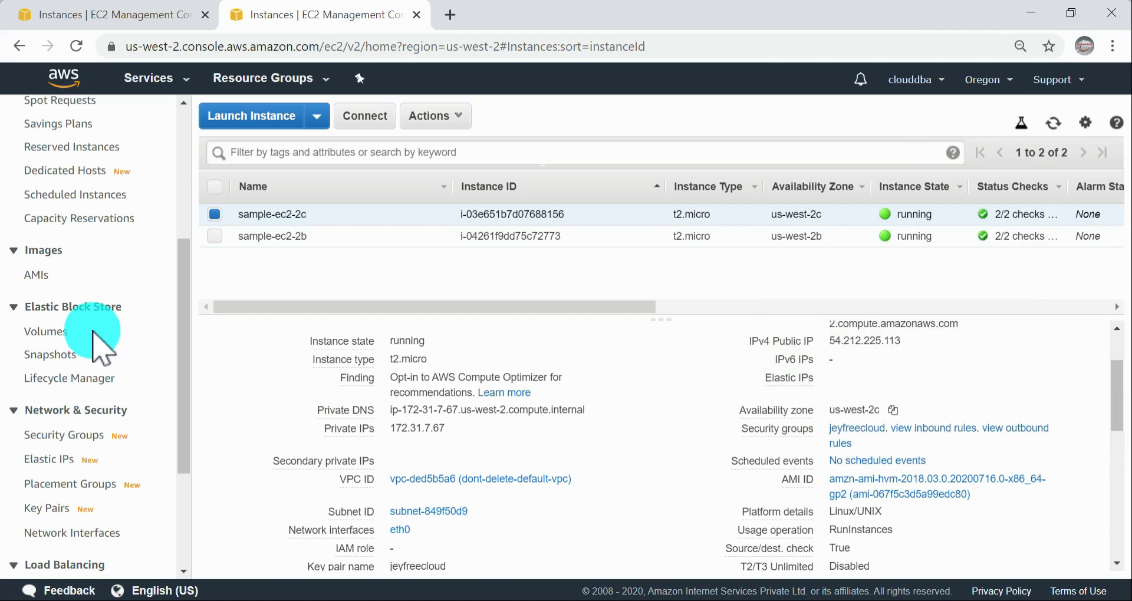
Step: Open the Volumes list under Elastic Block Store and remove the 2b search filter
{"action": "left_click", "coordinate": [64, 333]}
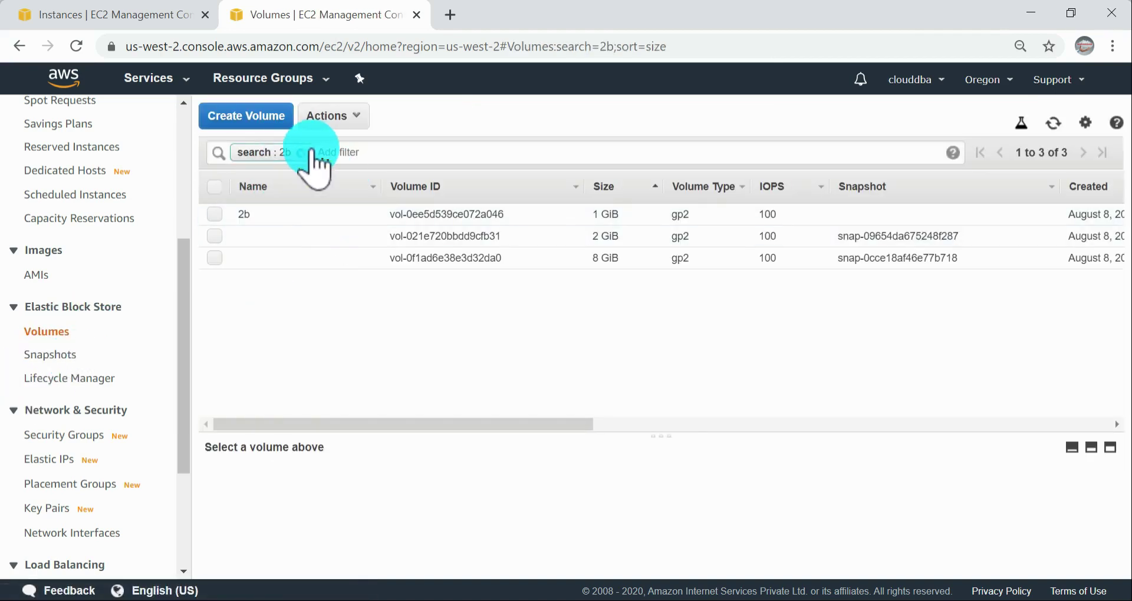
{"action": "left_click", "coordinate": [307, 152]}
{"action": "left_click", "coordinate": [551, 380]}
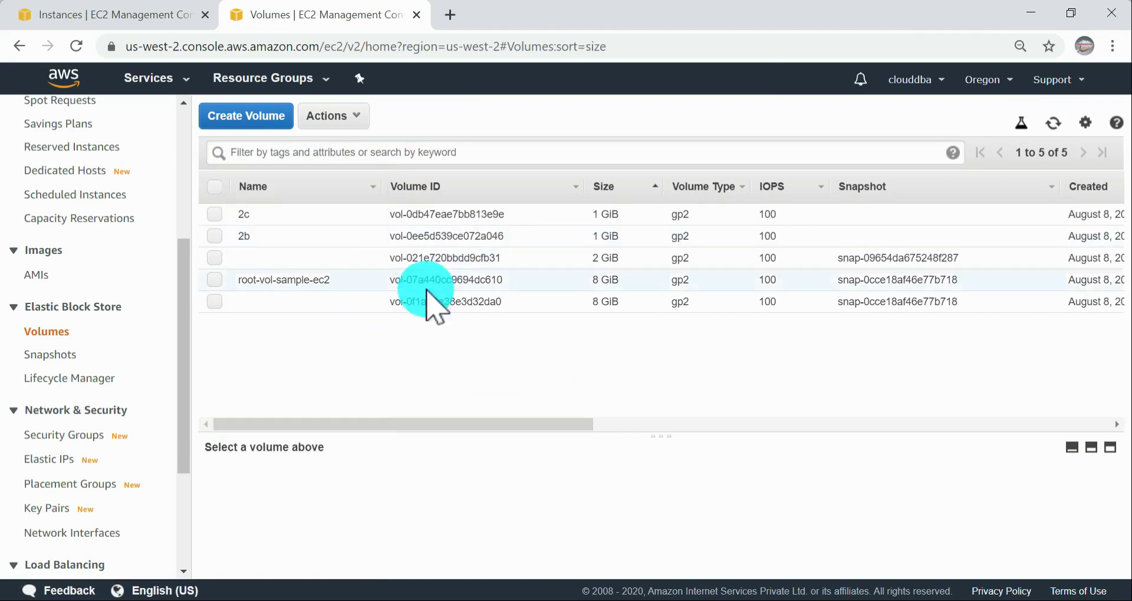
Step: Switch to the EBS documentation and copy the df -hT /dev/xvda1 command from the Viewing free disk space section
{"action": "key", "text": "alt+Tab"}
{"action": "scroll", "coordinate": [822, 492], "scroll_direction": "down", "scroll_amount": 1}
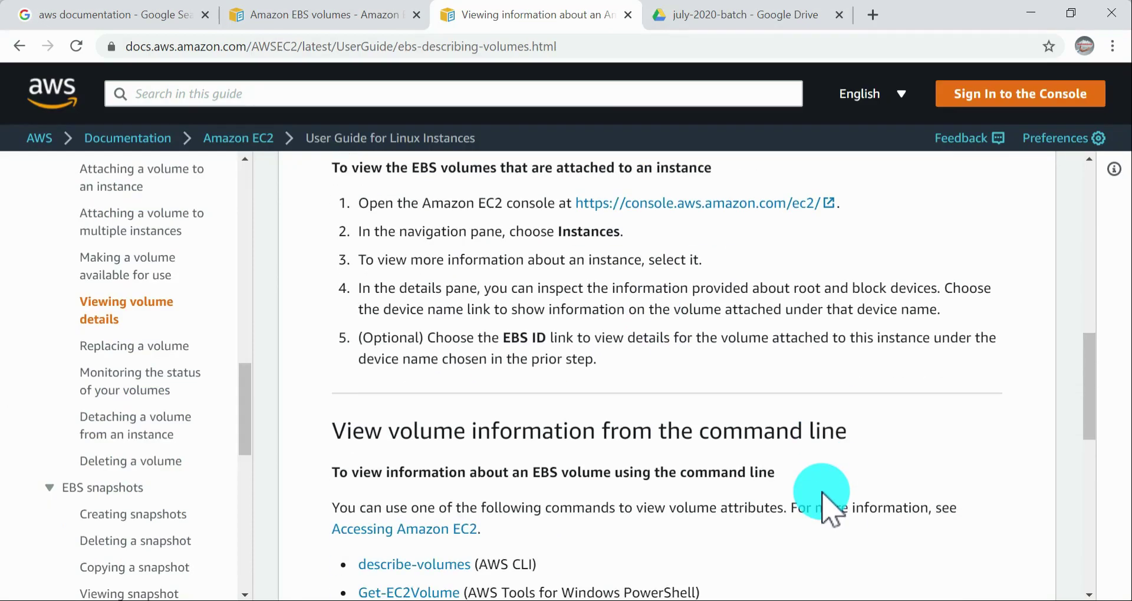
{"action": "scroll", "coordinate": [823, 493], "scroll_direction": "down", "scroll_amount": 10}
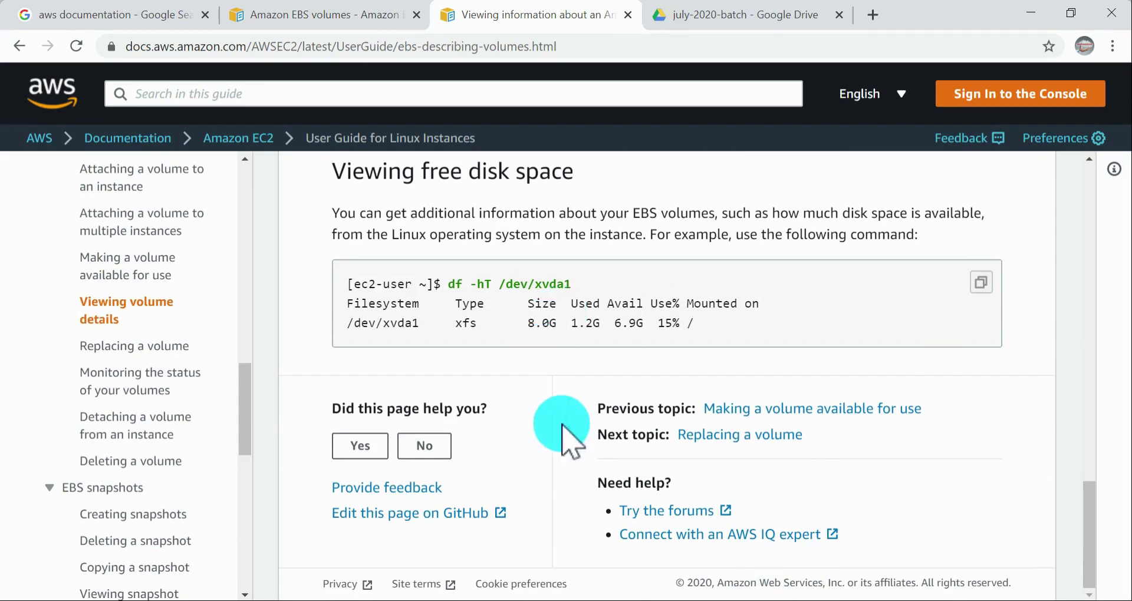
{"action": "left_click_drag", "start_coordinate": [444, 284], "coordinate": [591, 284]}
{"action": "key", "text": "super+c"}
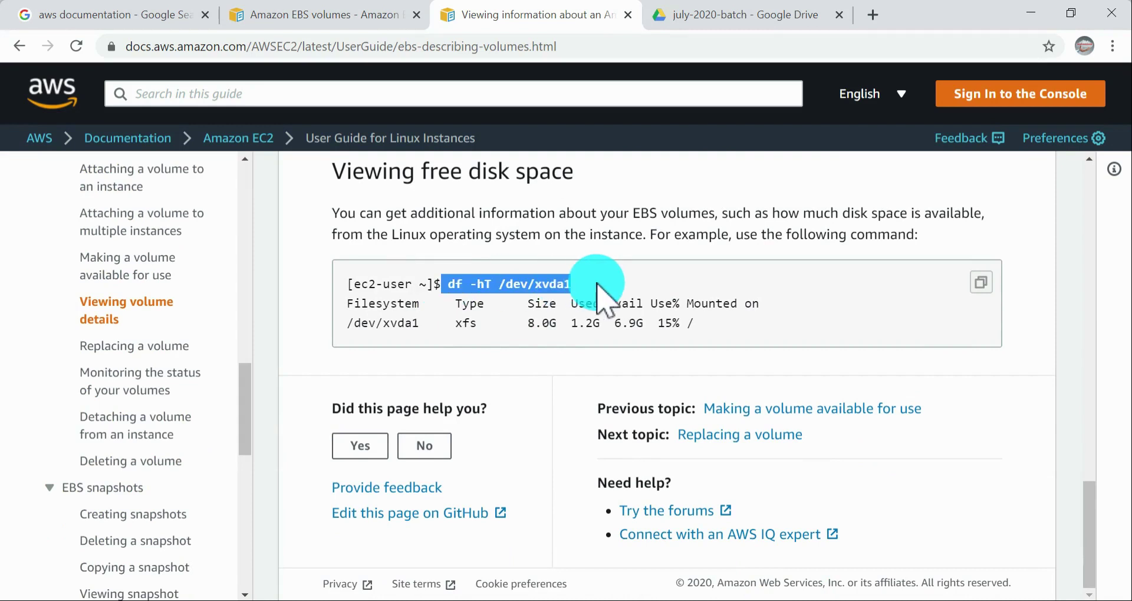
Step: Switch to the PuTTY terminal, run the copied df -hT /dev/xvda1 command and highlight its output row
{"action": "key", "text": "alt+Tab"}
{"action": "key", "text": "alt+Tab"}
{"action": "key", "text": "alt+Tab"}
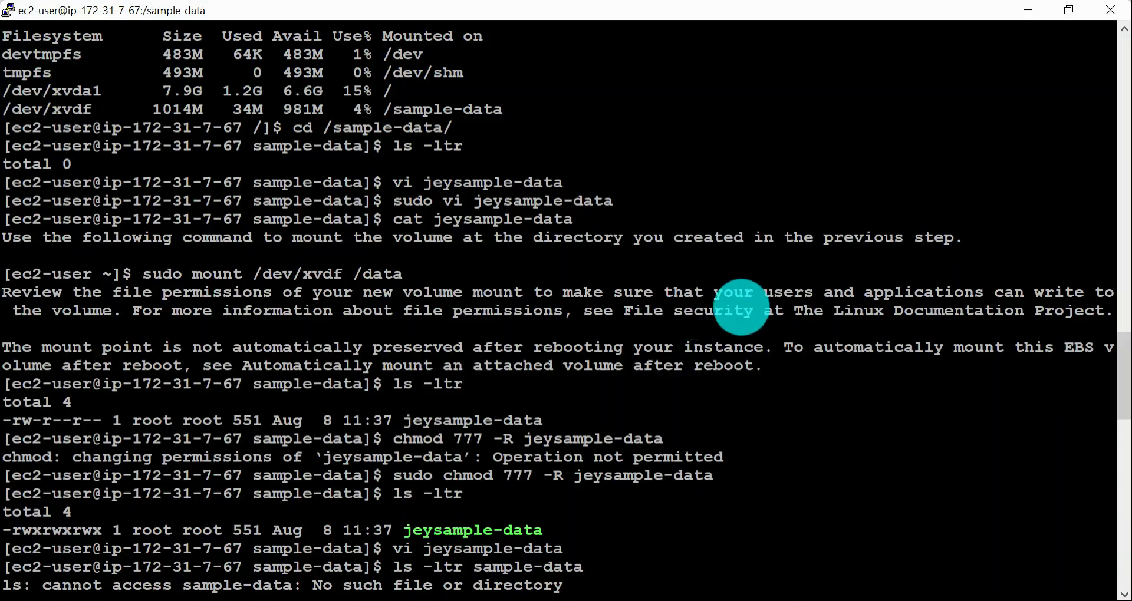
{"action": "right_click", "coordinate": [741, 307]}
{"action": "key", "text": "Return"}
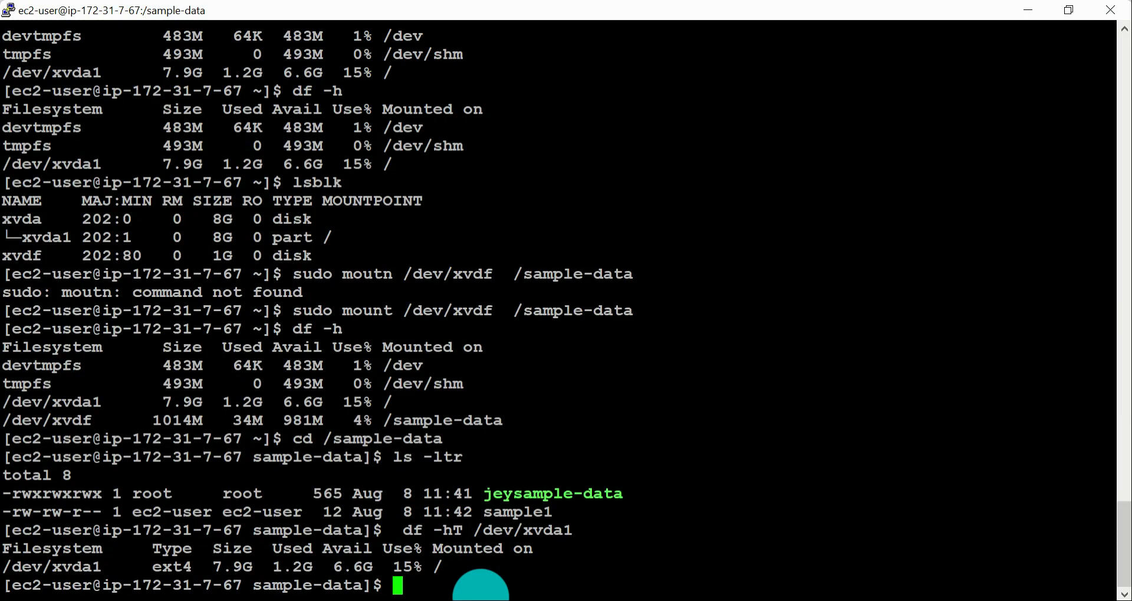
{"action": "left_click_drag", "start_coordinate": [7, 567], "coordinate": [623, 570]}
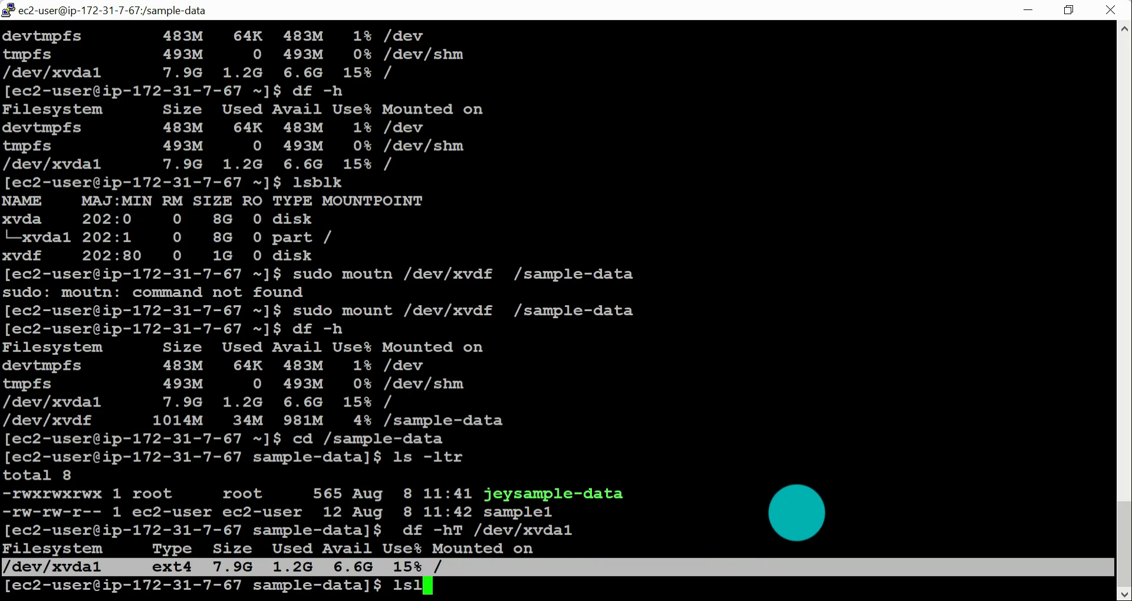
Step: List the instance's block devices with lsblk and examine the mount points of xvda1 and xvdf
{"action": "key", "text": "Return"}
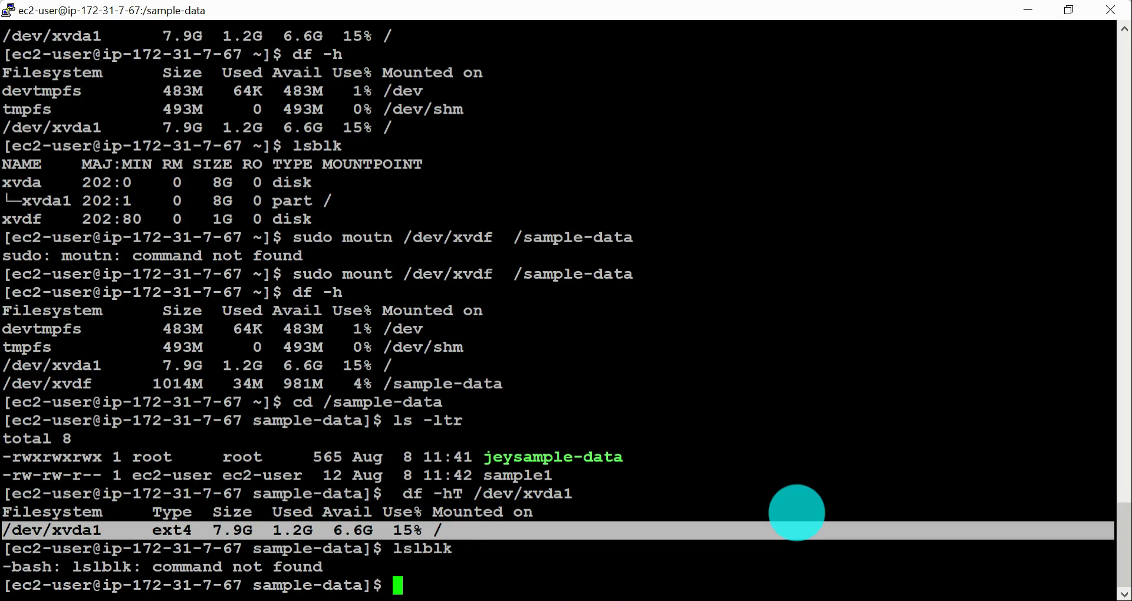
{"action": "type", "text": "lsblk"}
{"action": "key", "text": "Return"}
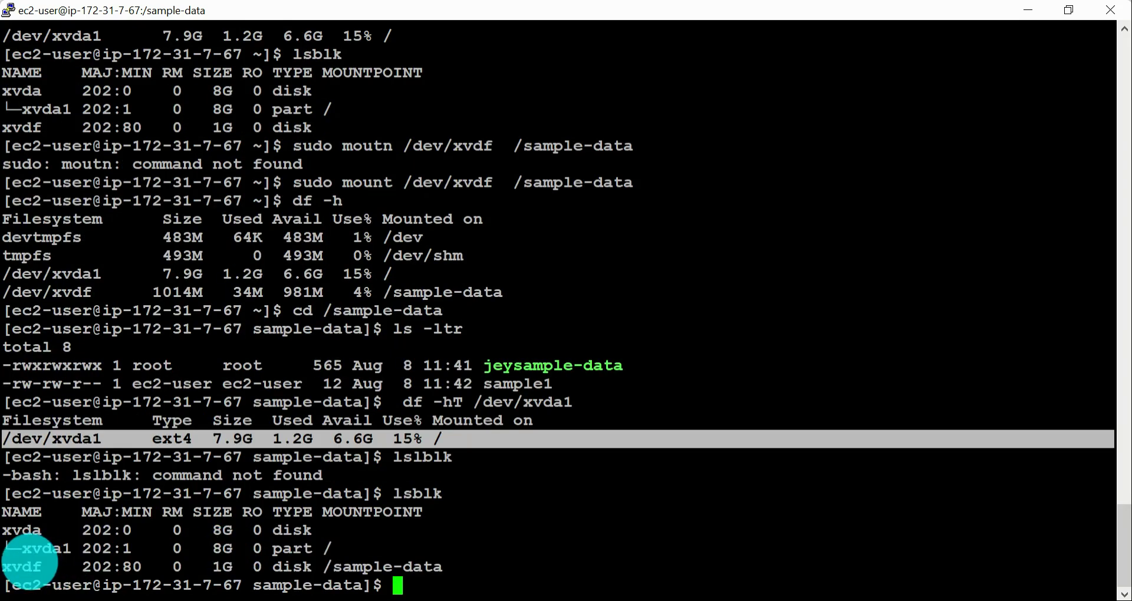
{"action": "left_click", "coordinate": [29, 563]}
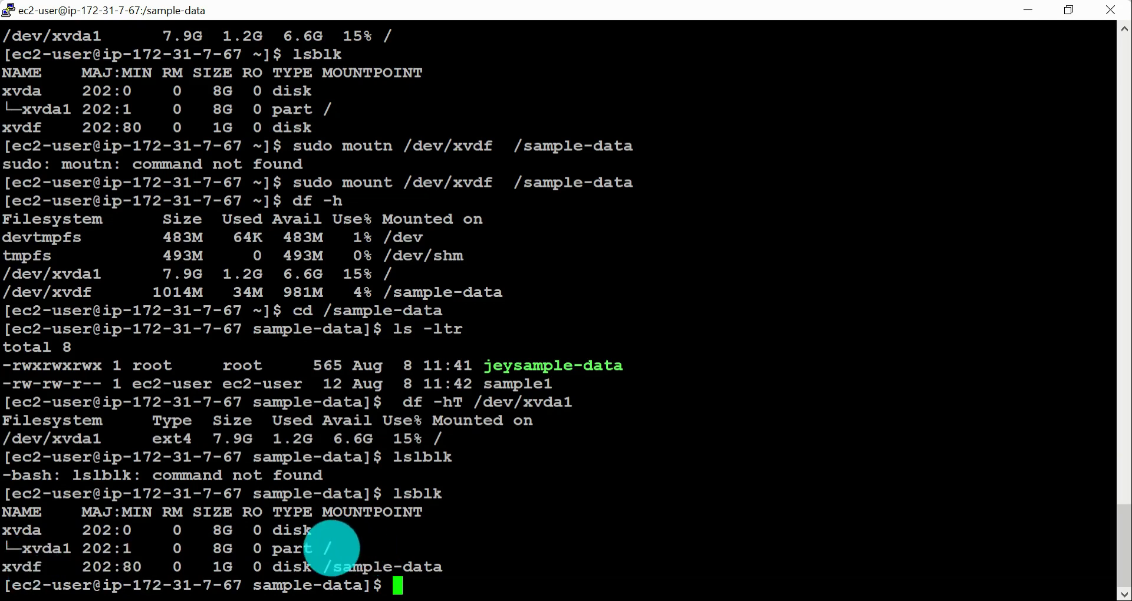
{"action": "left_click_drag", "start_coordinate": [324, 545], "coordinate": [59, 566]}
{"action": "left_click", "coordinate": [324, 576]}
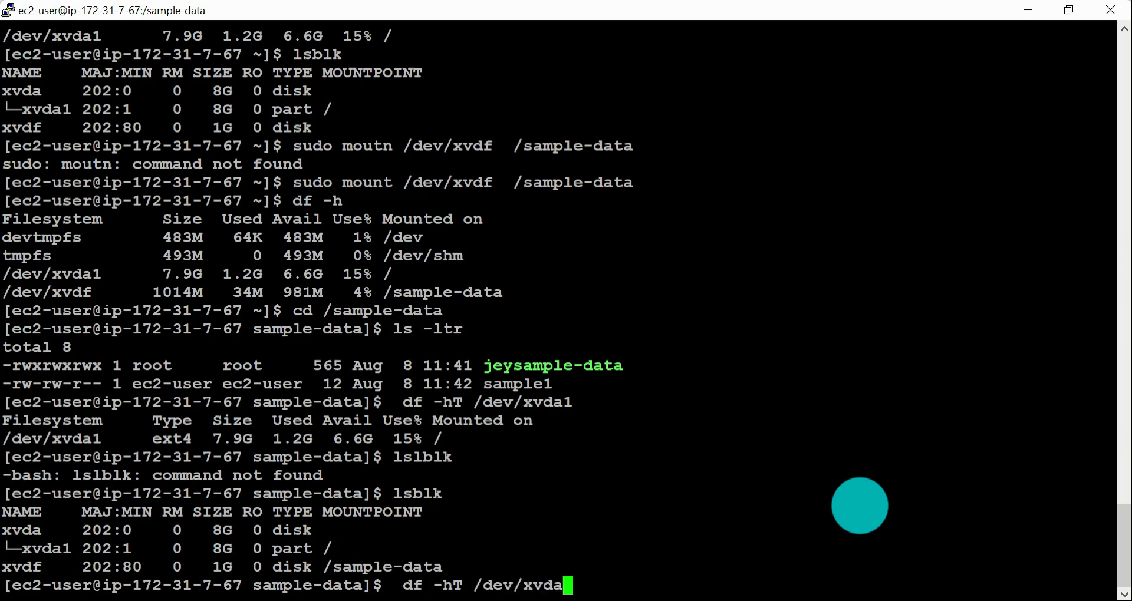
Step: Run df -hT /dev/xvdf and highlight the output for the volume mounted at /sample-data
{"action": "key", "text": "Return"}
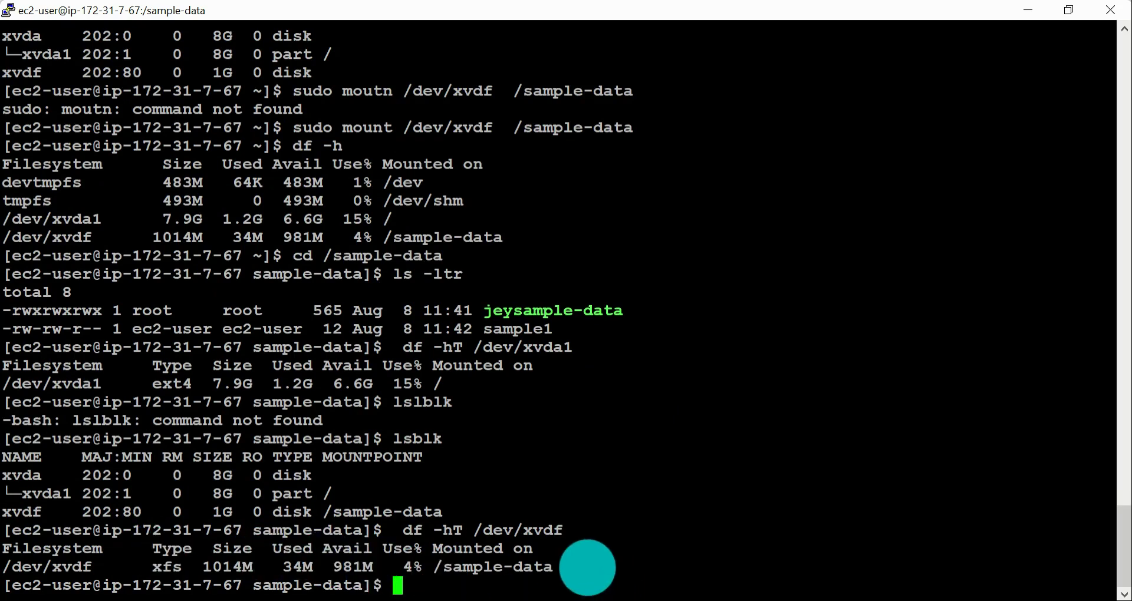
{"action": "left_click_drag", "start_coordinate": [566, 569], "coordinate": [4, 551]}
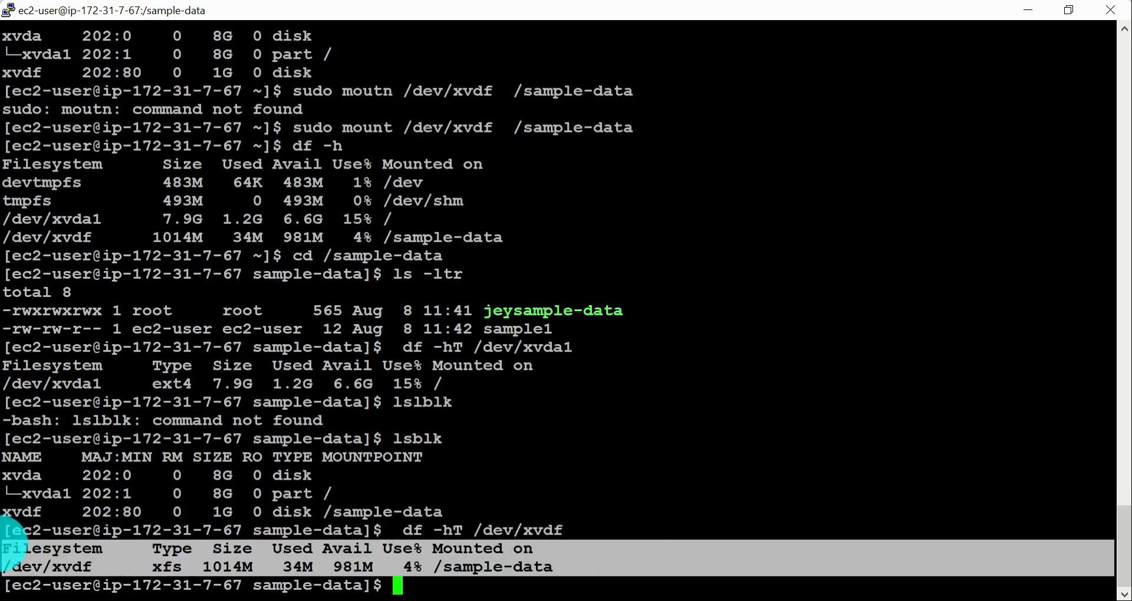
{"action": "left_click", "coordinate": [723, 453]}
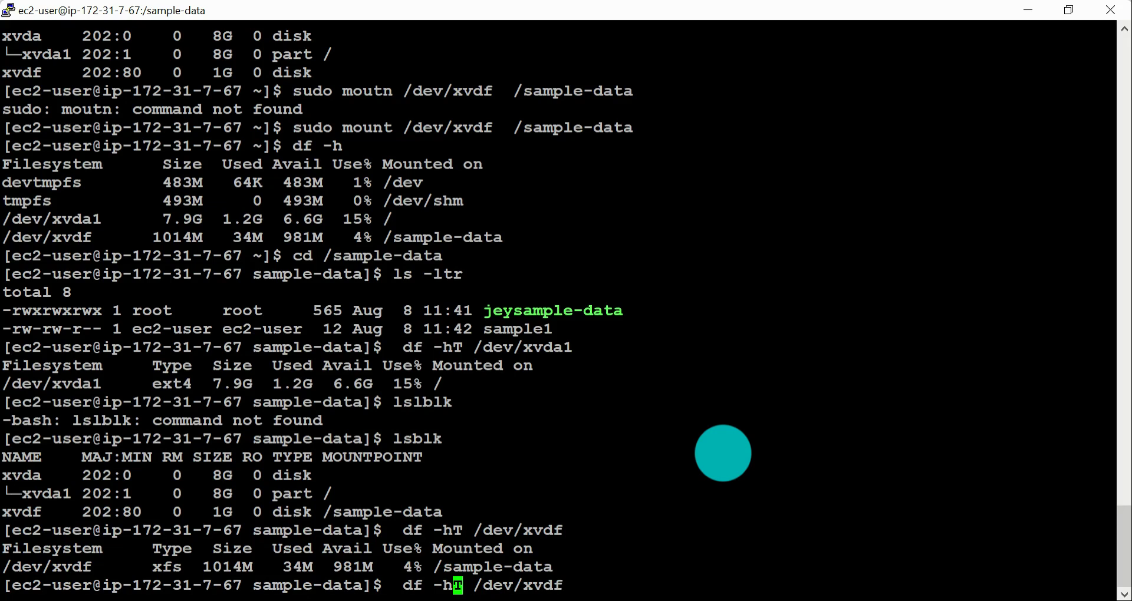
Step: Run df -h /dev/xvdf without the T option and compare it with the Type column of the earlier output
{"action": "key", "text": "Return"}
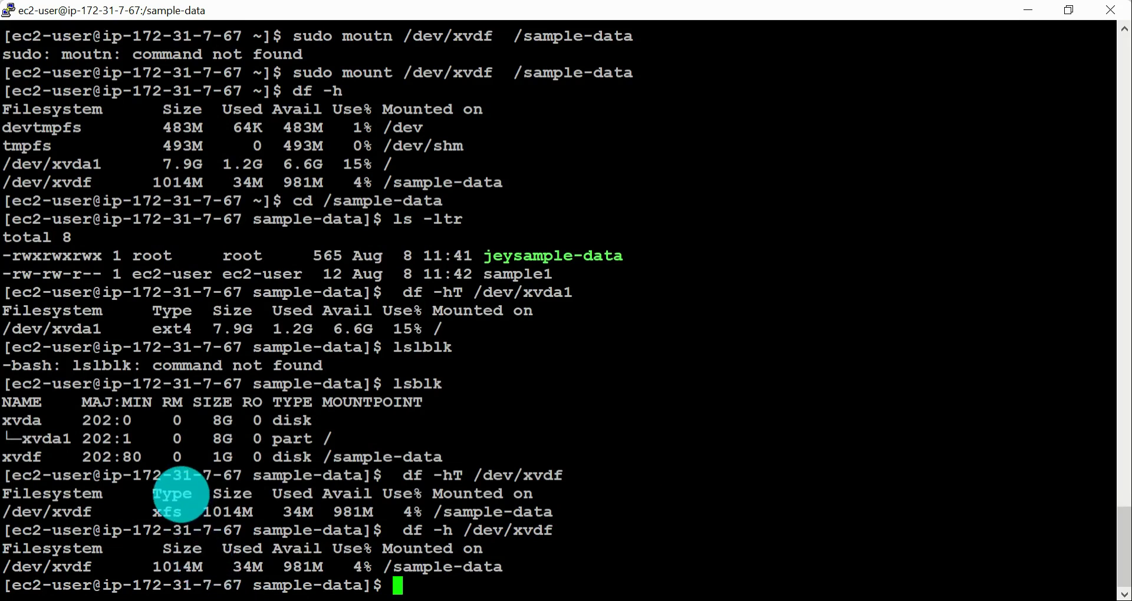
{"action": "double_click", "coordinate": [171, 494]}
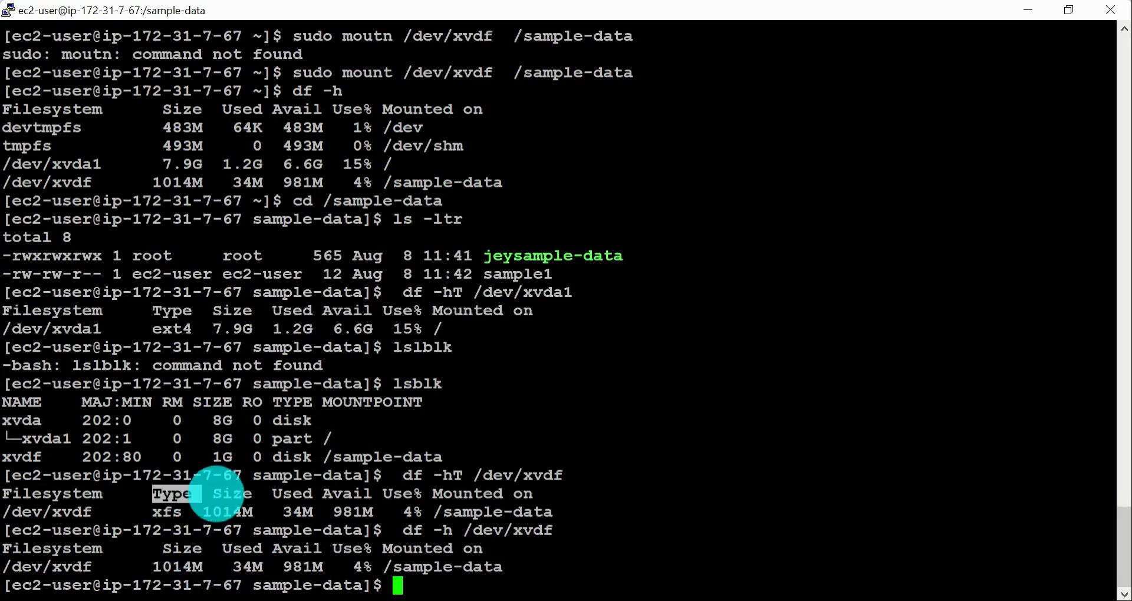
{"action": "left_click_drag", "start_coordinate": [434, 475], "coordinate": [552, 475]}
Step: Return to the documentation, open the Replacing a volume topic and read the procedure for replacing a volume
{"action": "key", "text": "alt+Tab"}
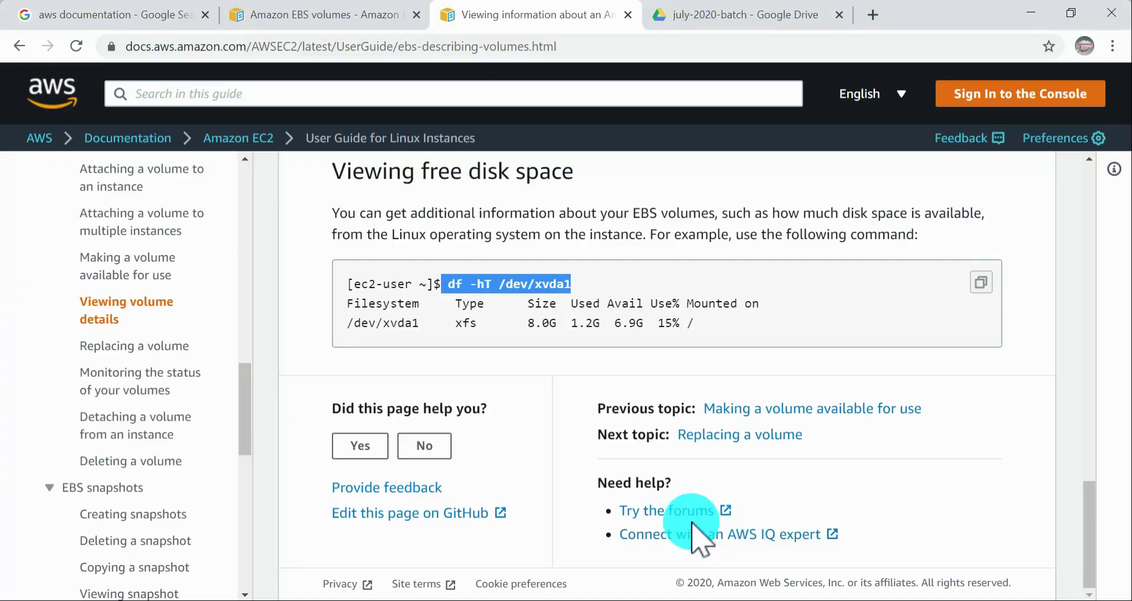
{"action": "key", "text": "alt+Tab"}
{"action": "key", "text": "Tab"}
{"action": "key", "text": "Escape"}
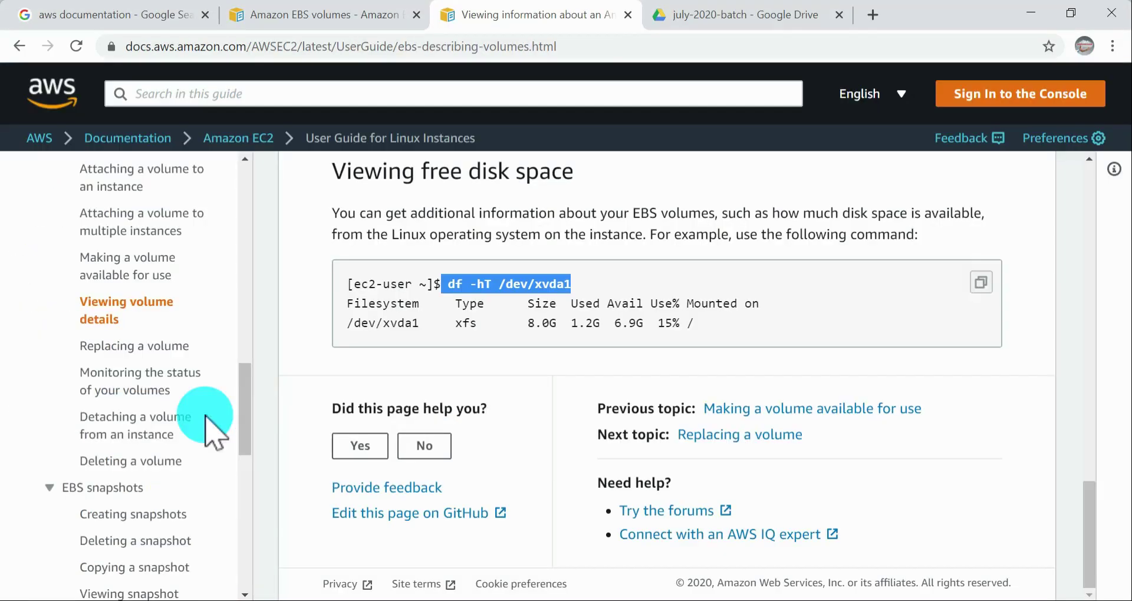
{"action": "left_click", "coordinate": [130, 350]}
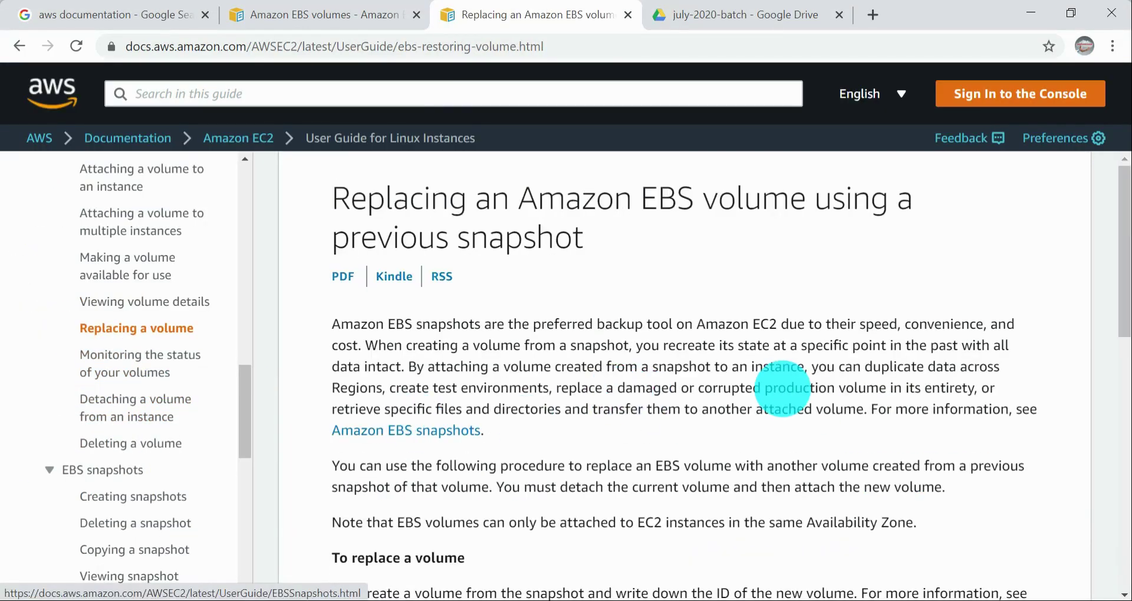
{"action": "scroll", "coordinate": [967, 387], "scroll_direction": "down", "scroll_amount": 5}
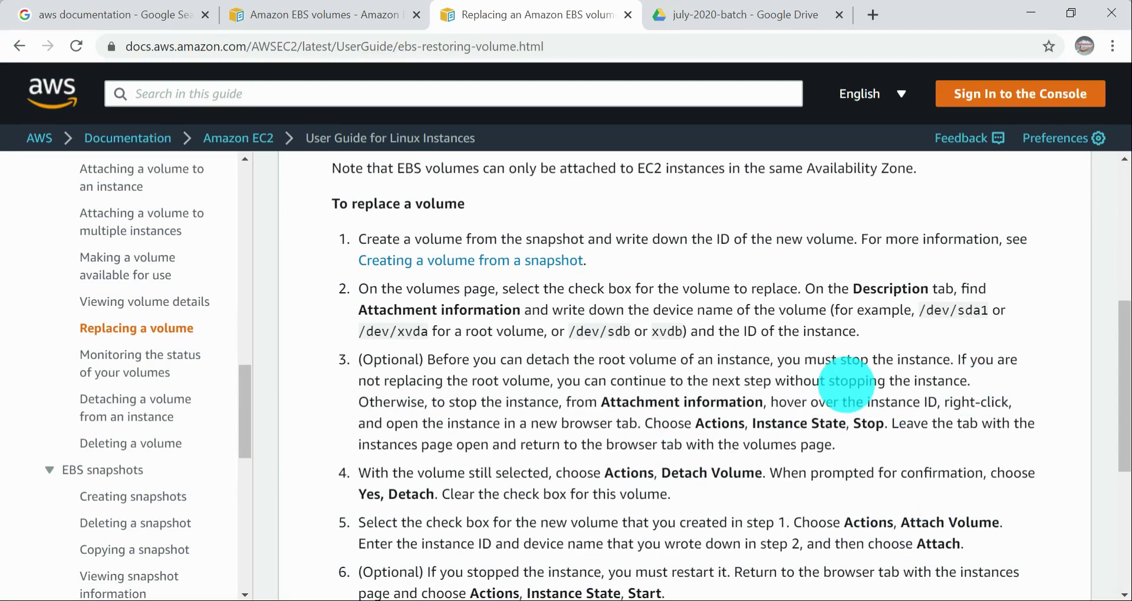
{"action": "scroll", "coordinate": [852, 424], "scroll_direction": "down", "scroll_amount": 3}
{"action": "scroll", "coordinate": [779, 455], "scroll_direction": "up", "scroll_amount": 3}
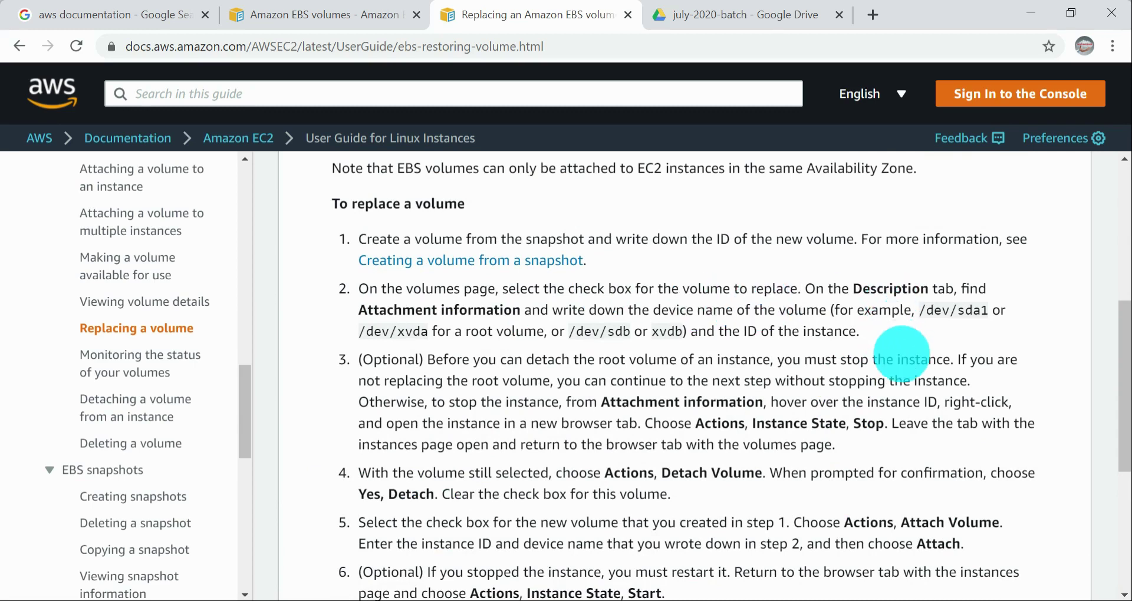
Step: In the EC2 console, select the 2c volume and review its available actions and attachment information
{"action": "key", "text": "alt+Tab"}
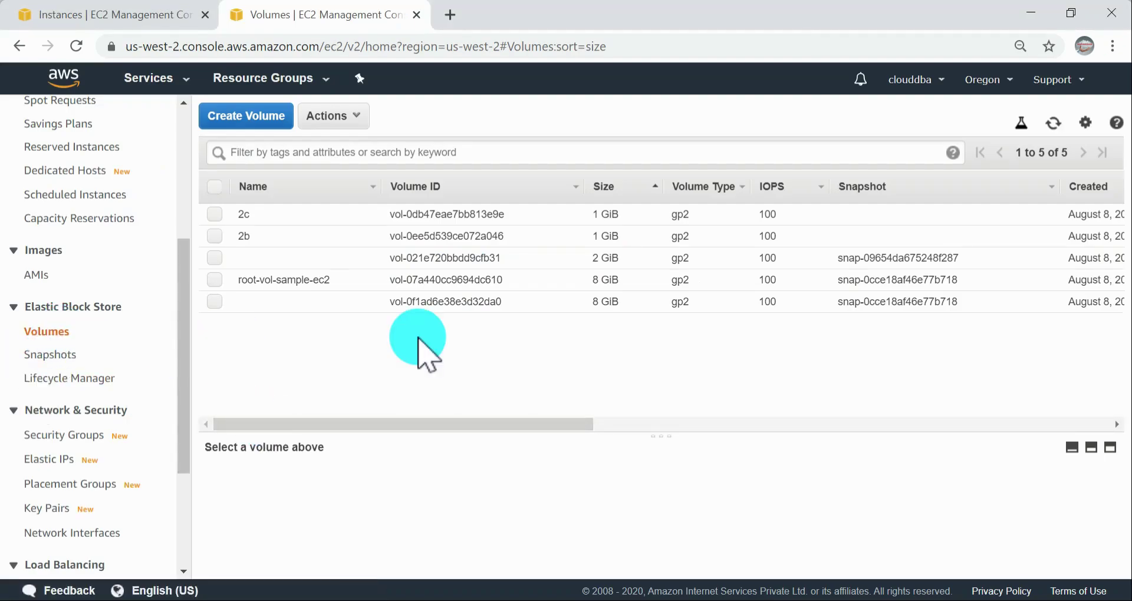
{"action": "left_click", "coordinate": [214, 214]}
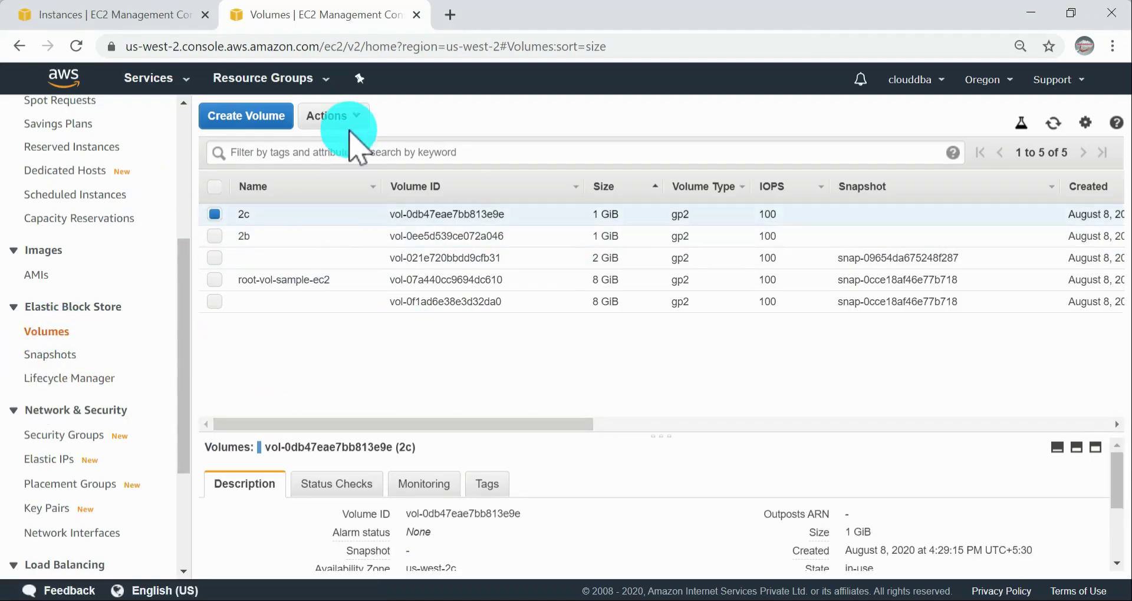
{"action": "left_click", "coordinate": [339, 117]}
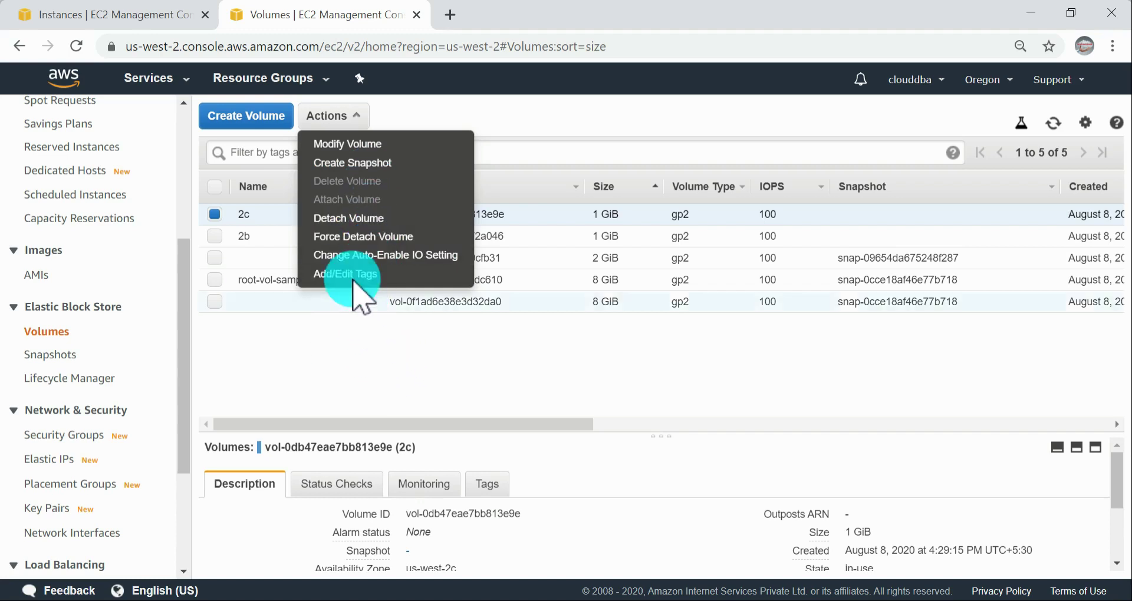
{"action": "left_click", "coordinate": [348, 403]}
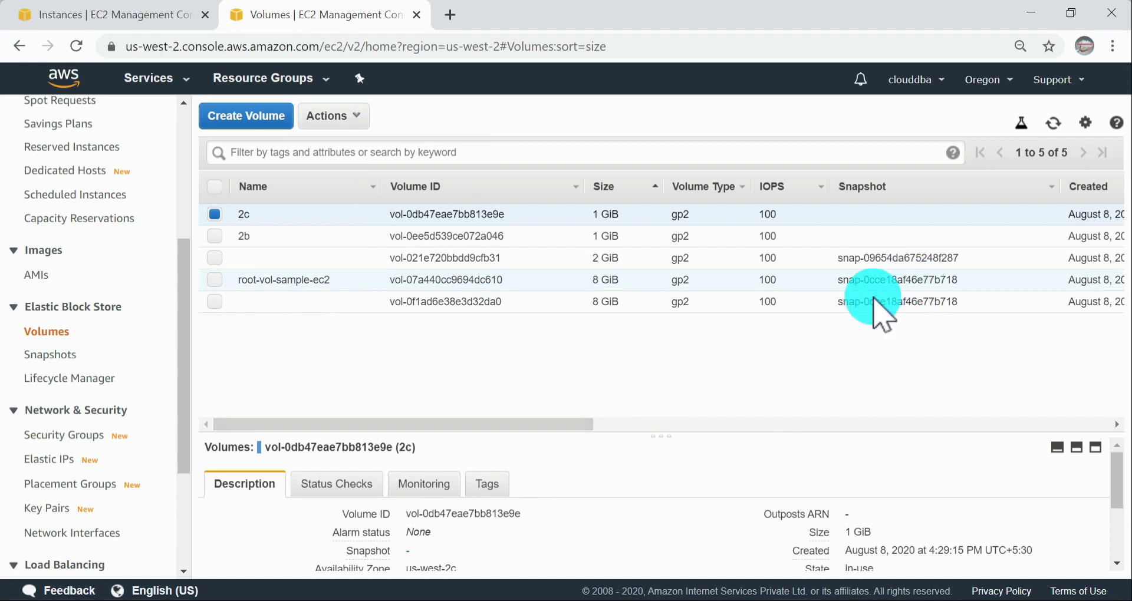
{"action": "left_click_drag", "start_coordinate": [488, 426], "coordinate": [1016, 430]}
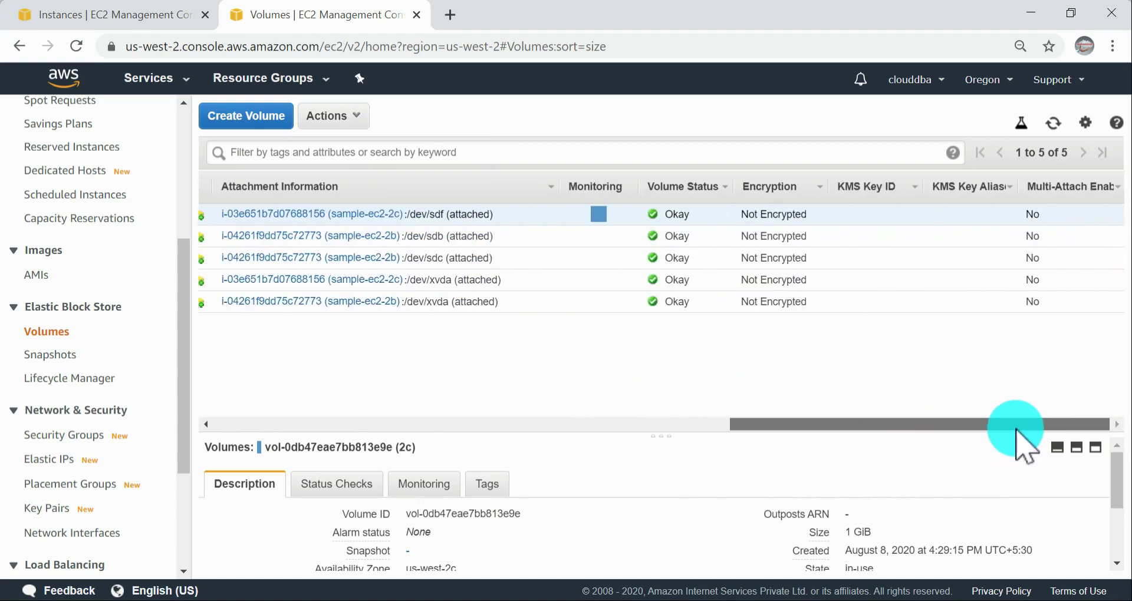
{"action": "left_click_drag", "start_coordinate": [728, 425], "coordinate": [198, 422]}
Step: Recheck the documentation, then force detach the selected 2c volume in the EC2 console
{"action": "key", "text": "alt+Tab"}
{"action": "left_click_drag", "start_coordinate": [670, 381], "coordinate": [804, 466]}
{"action": "left_click", "coordinate": [737, 566]}
{"action": "key", "text": "alt+Tab"}
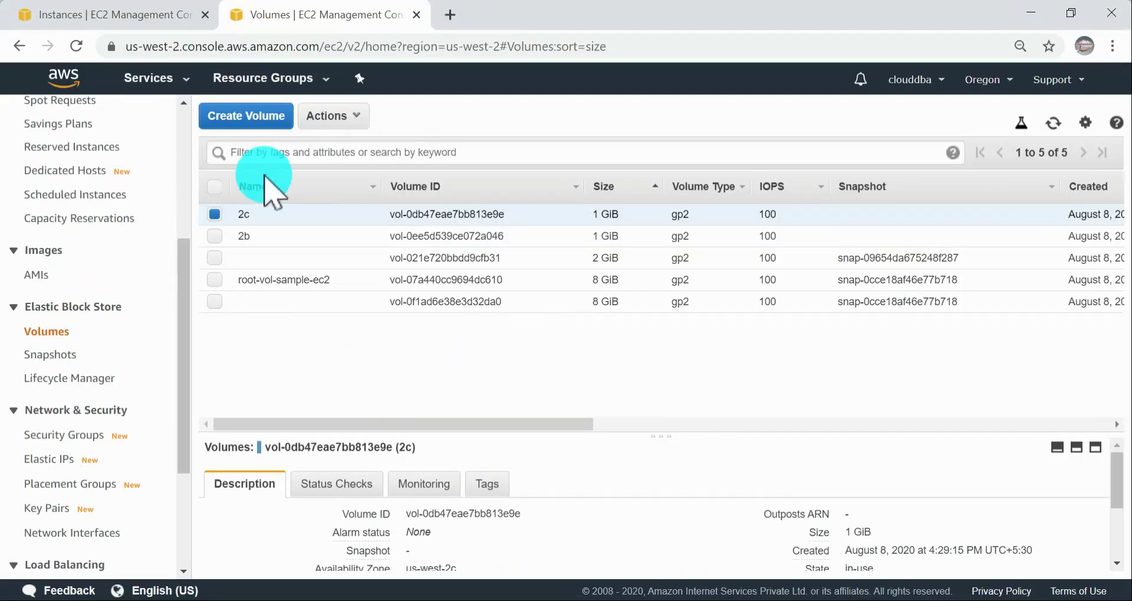
{"action": "left_click", "coordinate": [363, 114]}
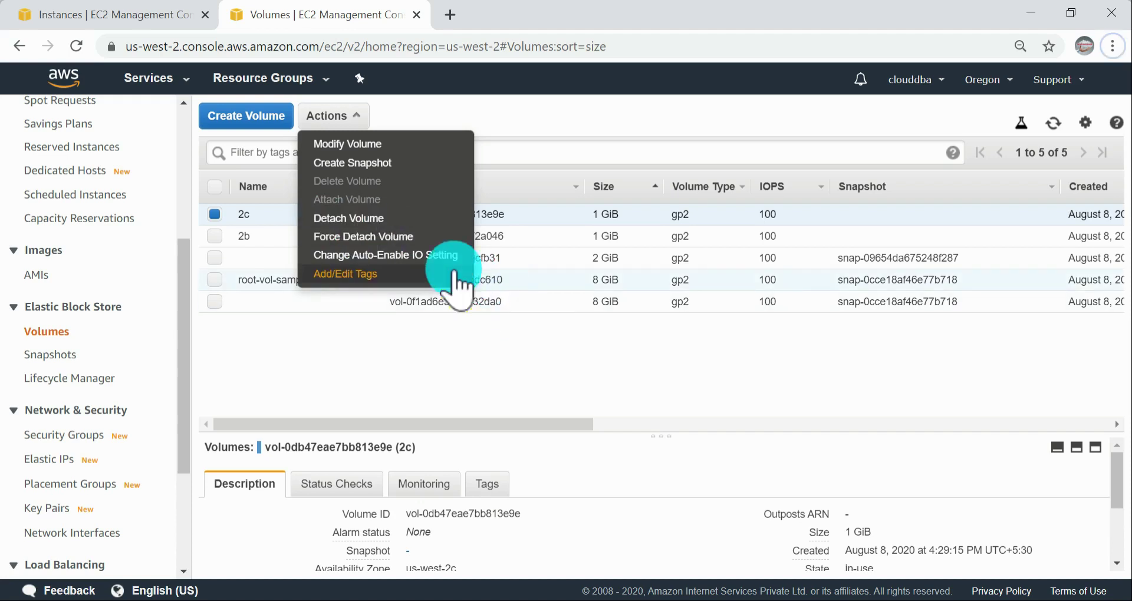
{"action": "left_click", "coordinate": [417, 238]}
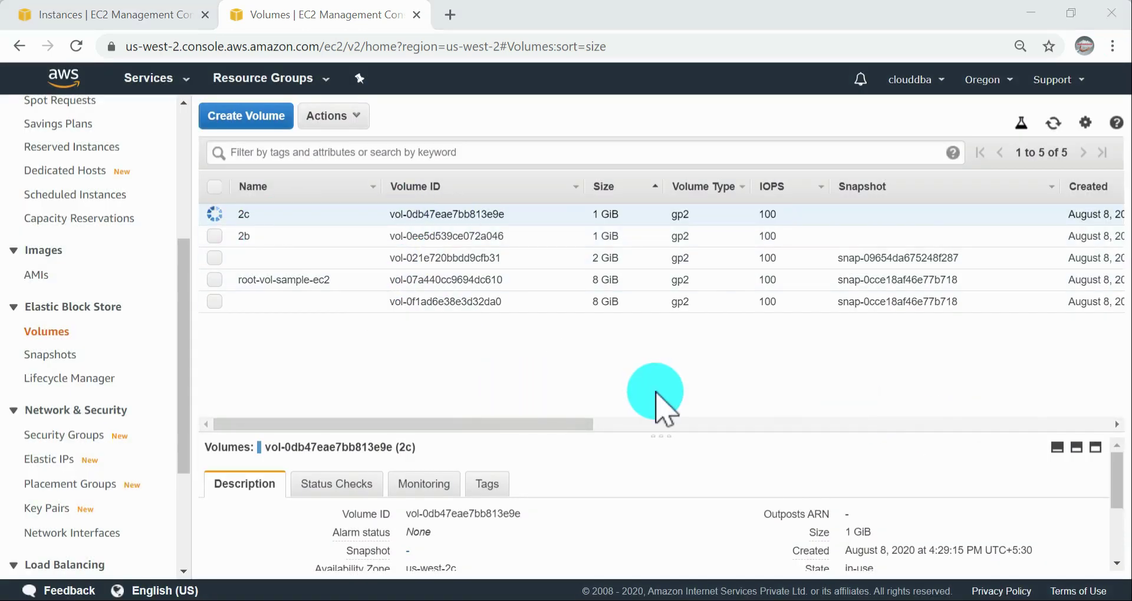
Step: In the documentation, open Monitoring the status of your volumes and read about volume status checks, the status table and the console procedure
{"action": "key", "text": "alt+Tab"}
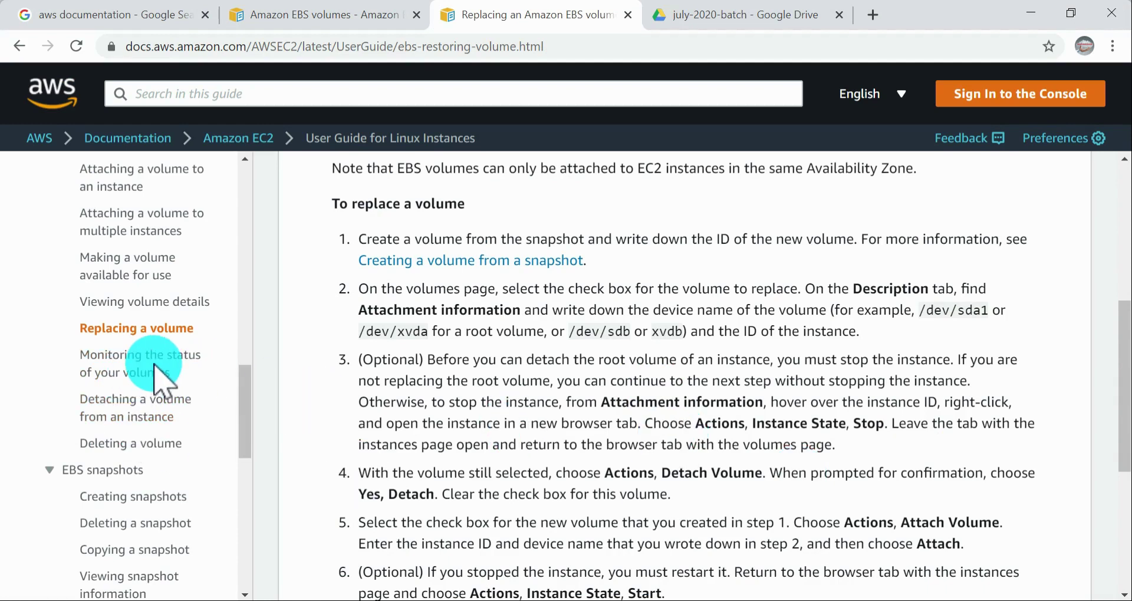
{"action": "left_click", "coordinate": [131, 364]}
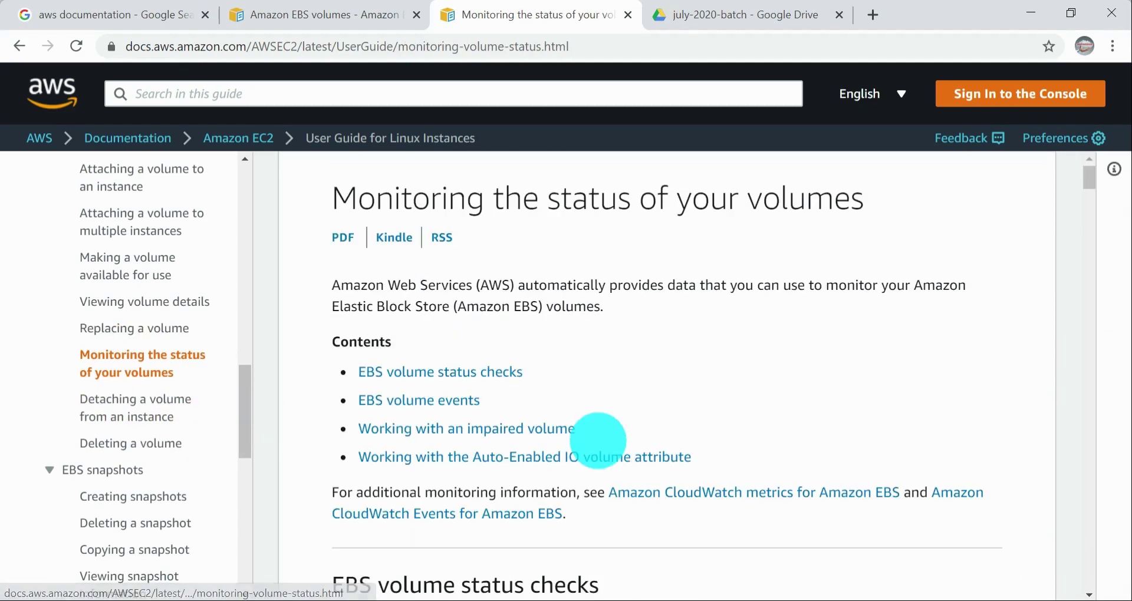
{"action": "scroll", "coordinate": [839, 466], "scroll_direction": "down", "scroll_amount": 9}
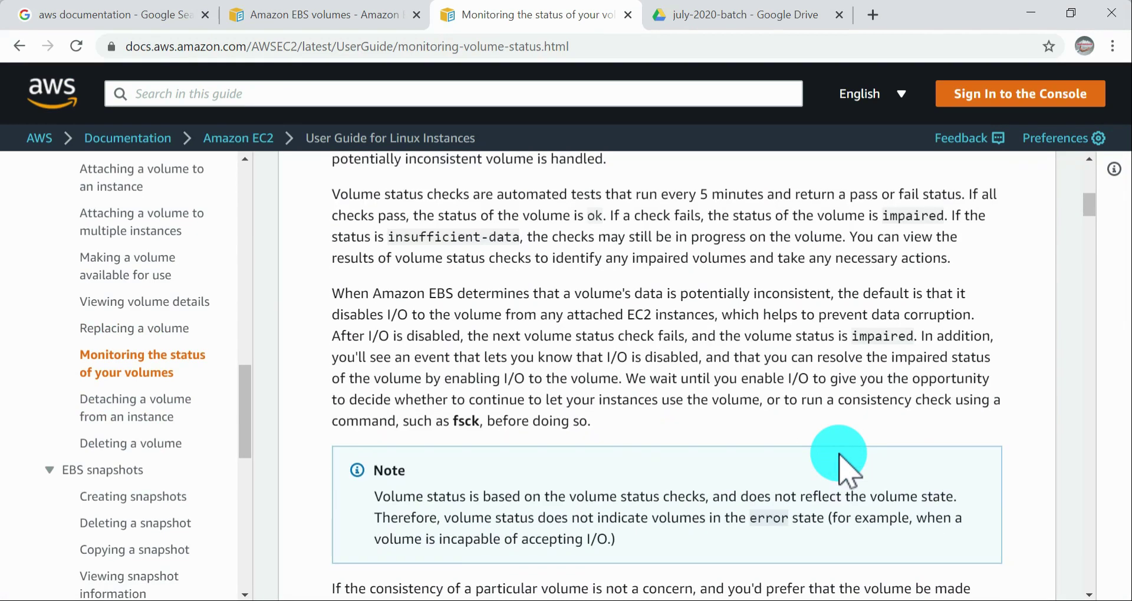
{"action": "scroll", "coordinate": [839, 466], "scroll_direction": "up", "scroll_amount": 3}
{"action": "scroll", "coordinate": [842, 471], "scroll_direction": "down", "scroll_amount": 7}
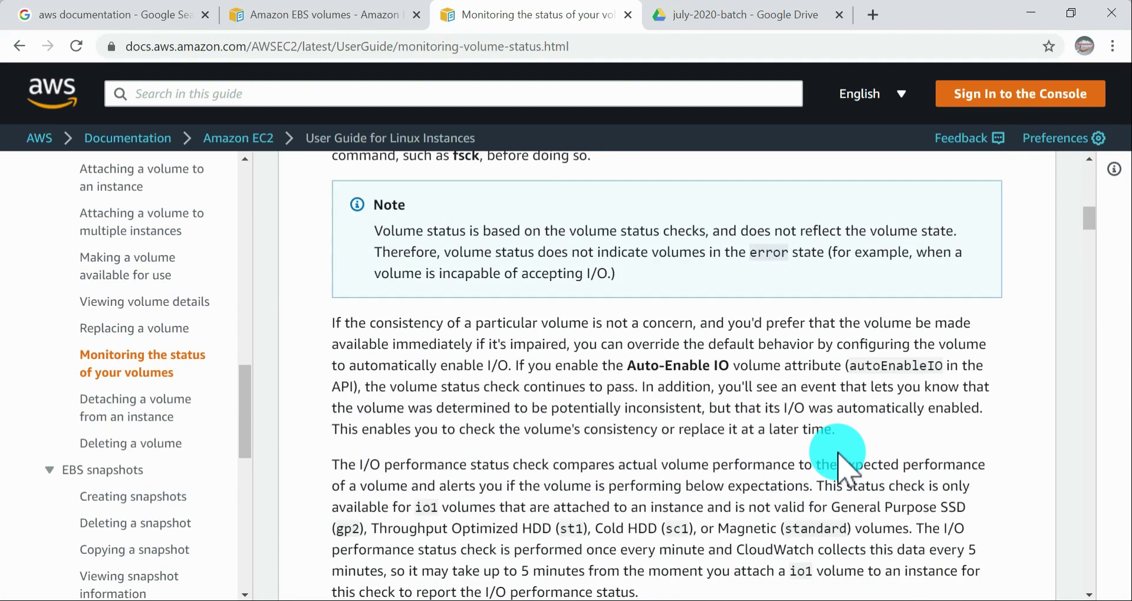
{"action": "scroll", "coordinate": [839, 466], "scroll_direction": "down", "scroll_amount": 15}
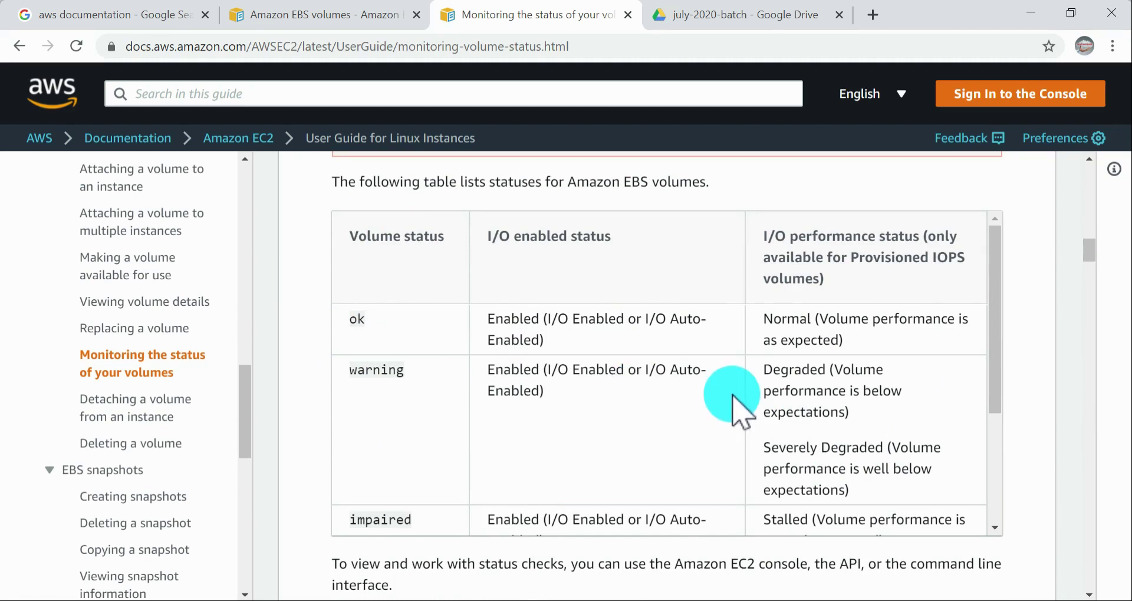
{"action": "scroll", "coordinate": [738, 394], "scroll_direction": "up", "scroll_amount": 1}
{"action": "scroll", "coordinate": [749, 392], "scroll_direction": "down", "scroll_amount": 9}
{"action": "scroll", "coordinate": [751, 395], "scroll_direction": "up", "scroll_amount": 3}
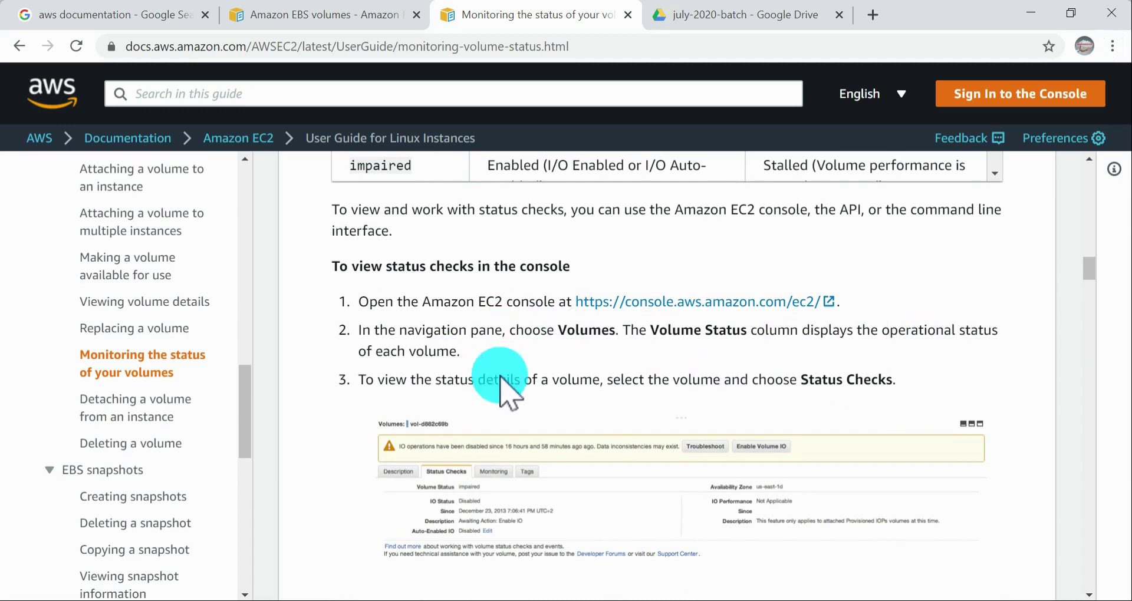
Step: Switch to the EC2 console and review the status checks and description of the 2c volume
{"action": "key", "text": "alt+Tab"}
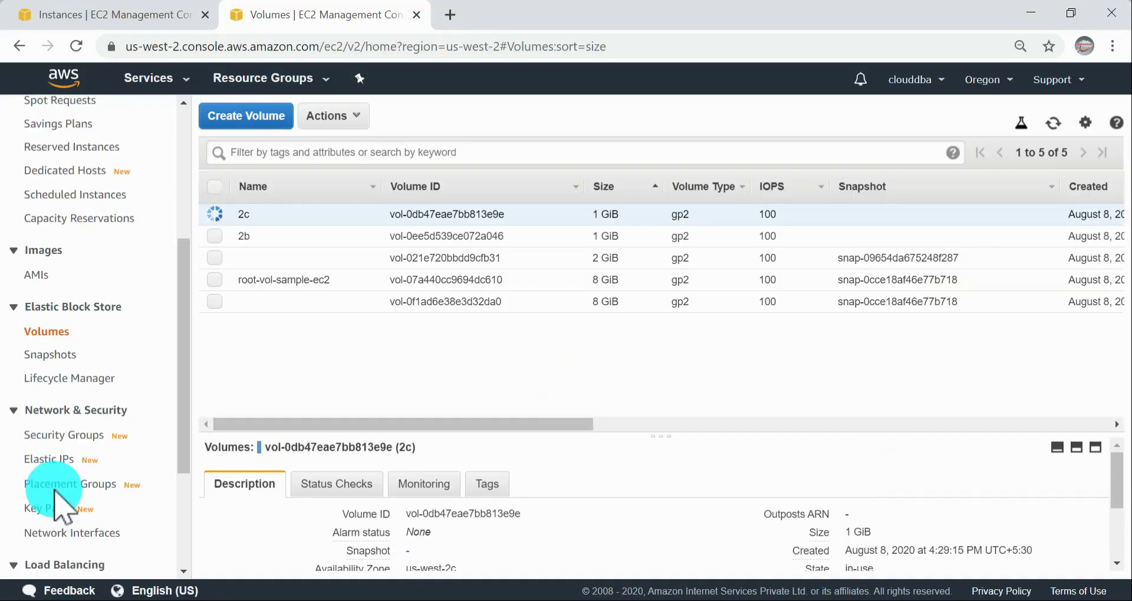
{"action": "left_click", "coordinate": [357, 489]}
{"action": "scroll", "coordinate": [583, 501], "scroll_direction": "down", "scroll_amount": 3}
{"action": "scroll", "coordinate": [583, 502], "scroll_direction": "up", "scroll_amount": 3}
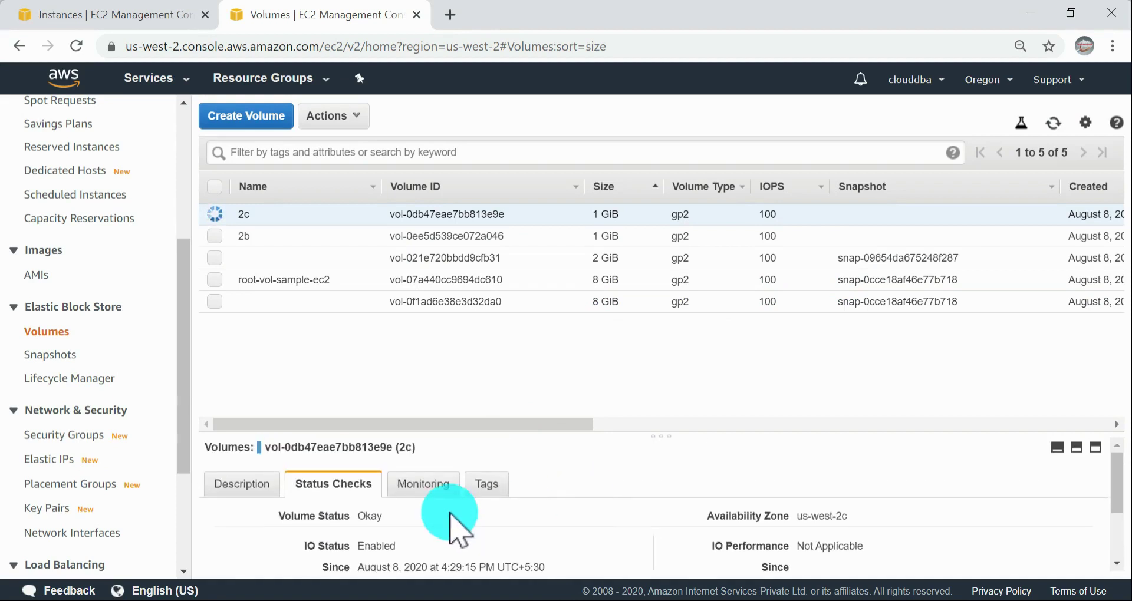
{"action": "left_click_drag", "start_coordinate": [389, 519], "coordinate": [366, 508]}
{"action": "left_click", "coordinate": [269, 487]}
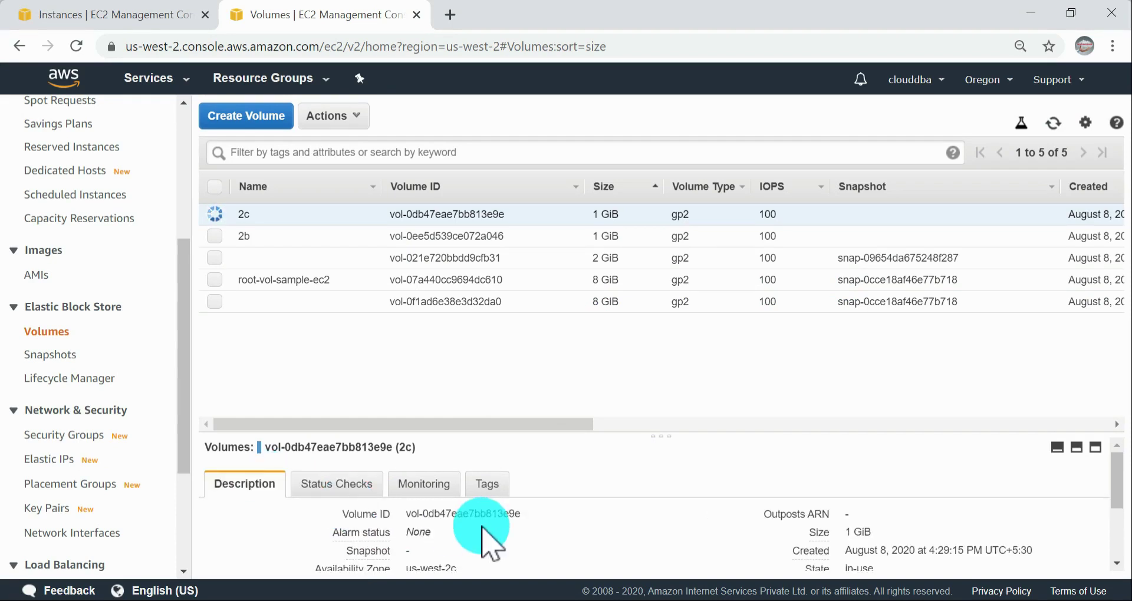
{"action": "scroll", "coordinate": [480, 534], "scroll_direction": "down", "scroll_amount": 3}
{"action": "scroll", "coordinate": [485, 525], "scroll_direction": "up", "scroll_amount": 3}
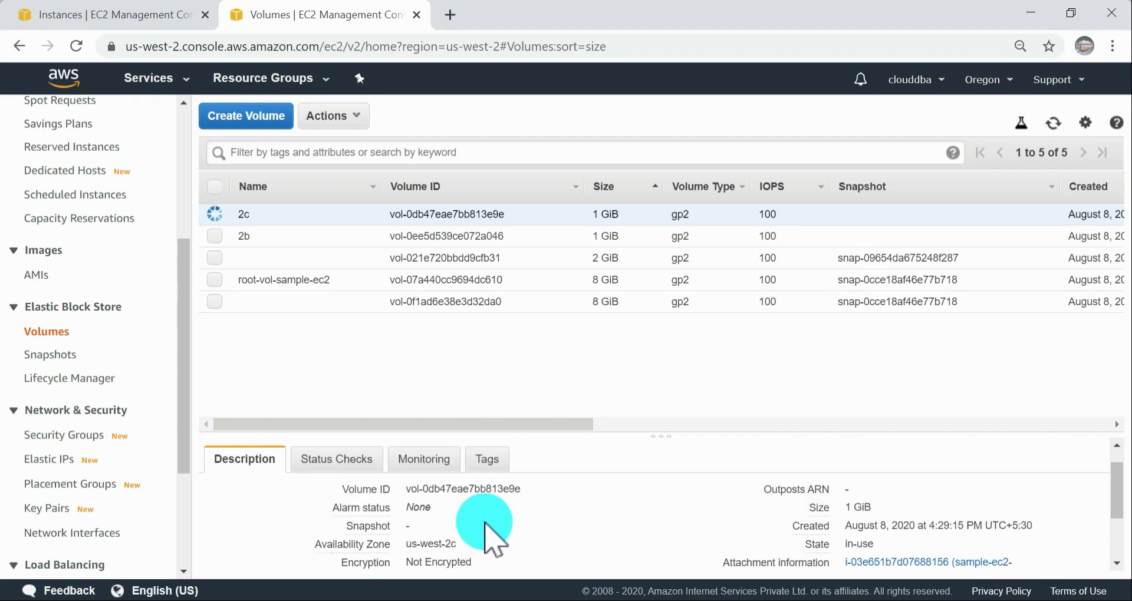
Step: Show the 2c volume's status checks again and enlarge the details pane to reveal all of them
{"action": "left_click", "coordinate": [342, 466]}
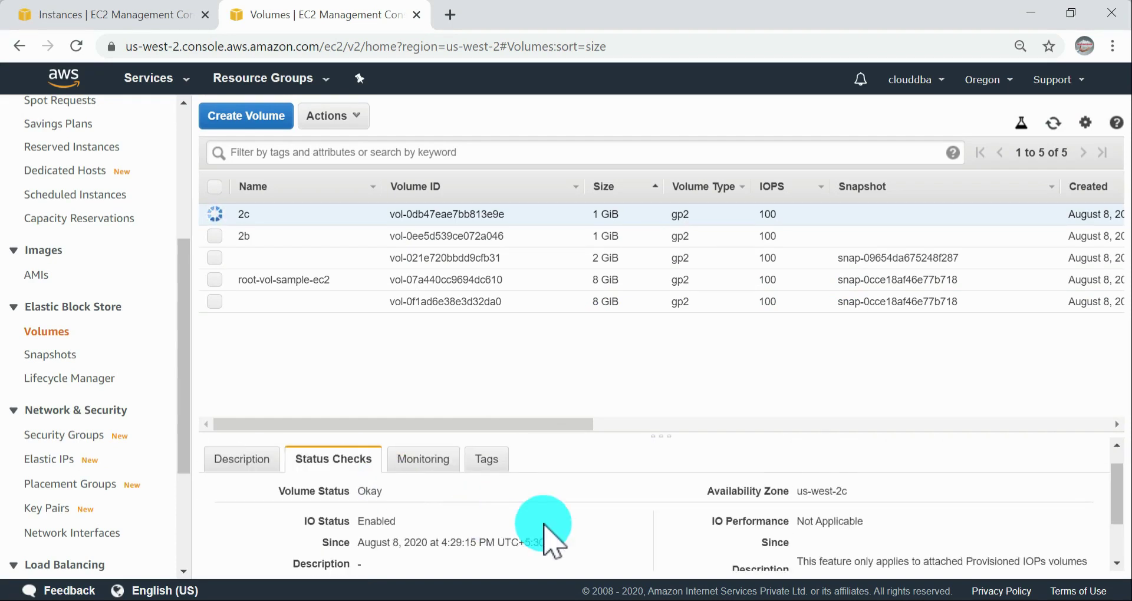
{"action": "scroll", "coordinate": [619, 489], "scroll_direction": "down", "scroll_amount": 2}
{"action": "left_click_drag", "start_coordinate": [652, 435], "coordinate": [649, 318]}
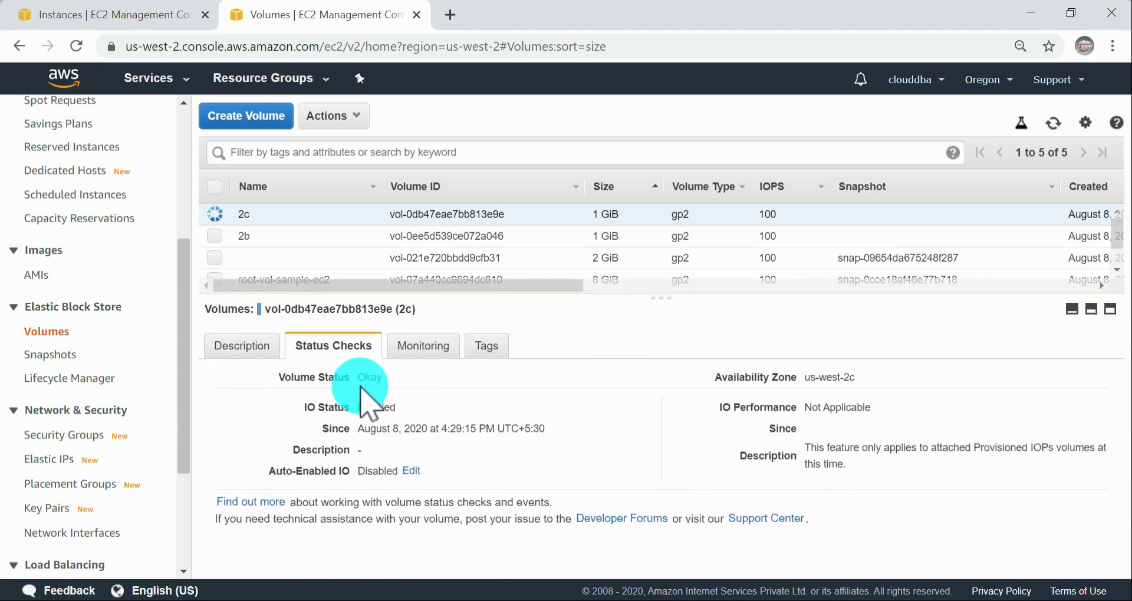
Step: Return to the documentation and read the volume status table, highlighting the I/O enabled status of the ok row
{"action": "key", "text": "alt+Tab"}
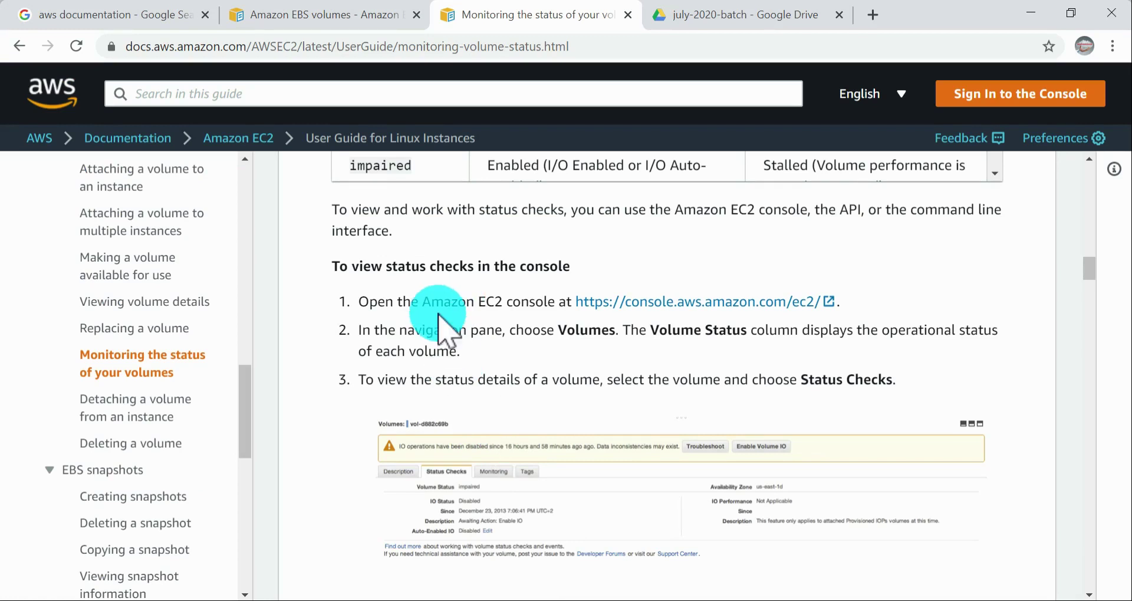
{"action": "scroll", "coordinate": [442, 327], "scroll_direction": "up", "scroll_amount": 10}
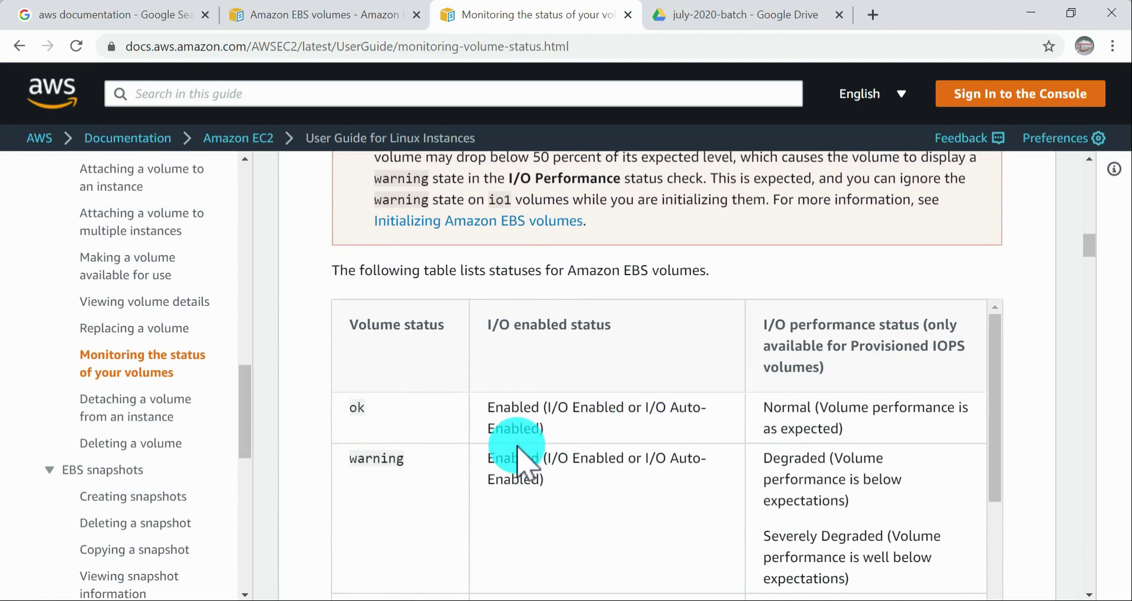
{"action": "left_click_drag", "start_coordinate": [503, 407], "coordinate": [792, 415]}
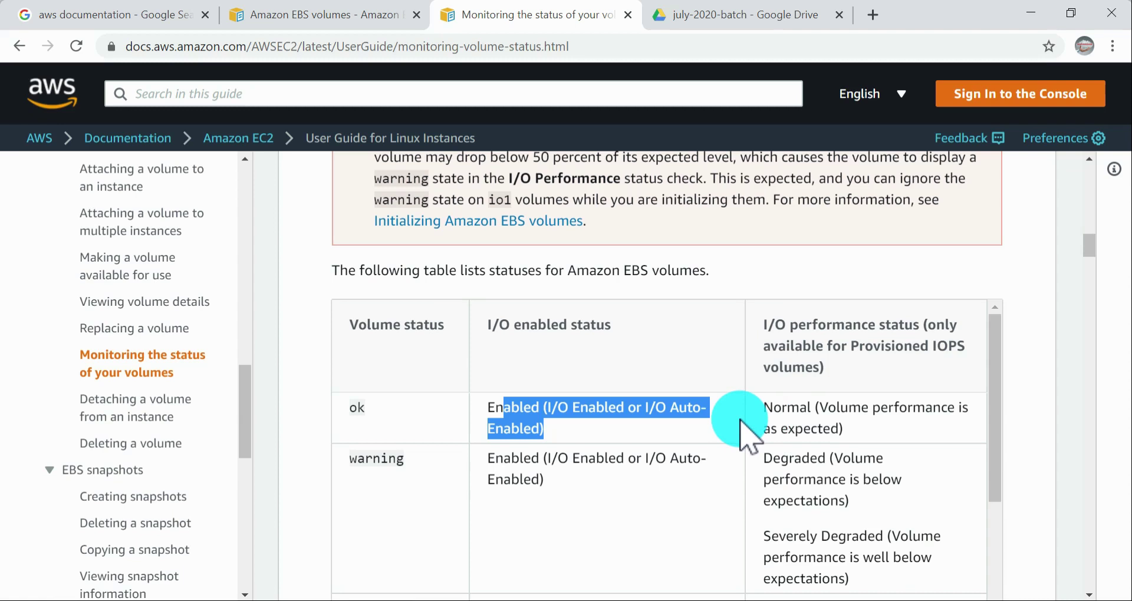
{"action": "scroll", "coordinate": [437, 437], "scroll_direction": "down", "scroll_amount": 3}
{"action": "scroll", "coordinate": [413, 450], "scroll_direction": "up", "scroll_amount": 3}
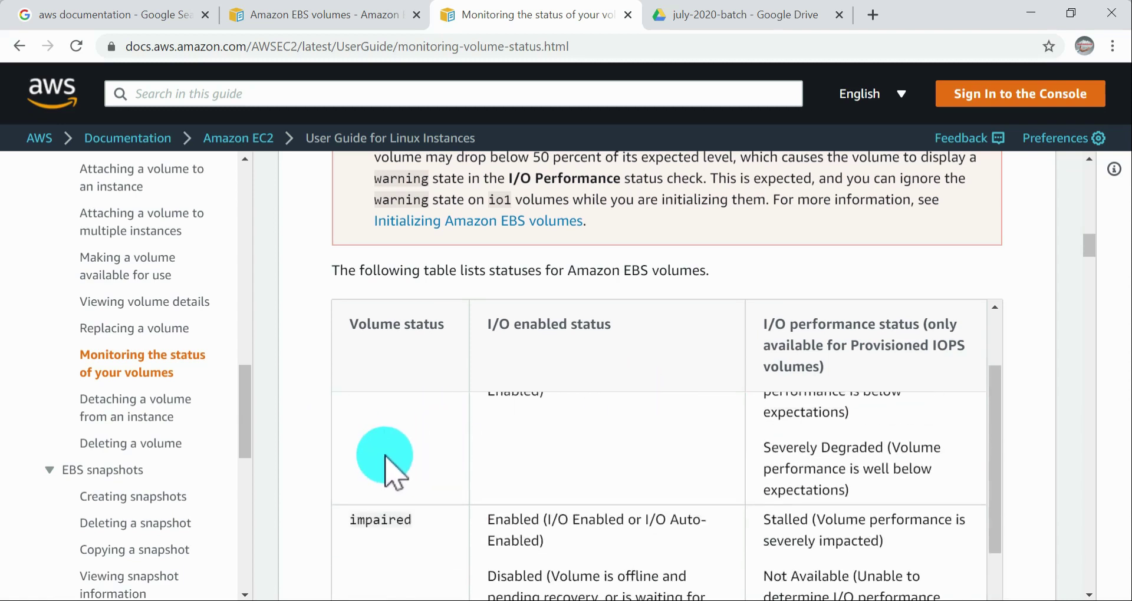
Step: Compare the 2c volume's status in the EC2 console with the impaired and insufficient-data rows of the documentation's status table
{"action": "key", "text": "alt+Tab"}
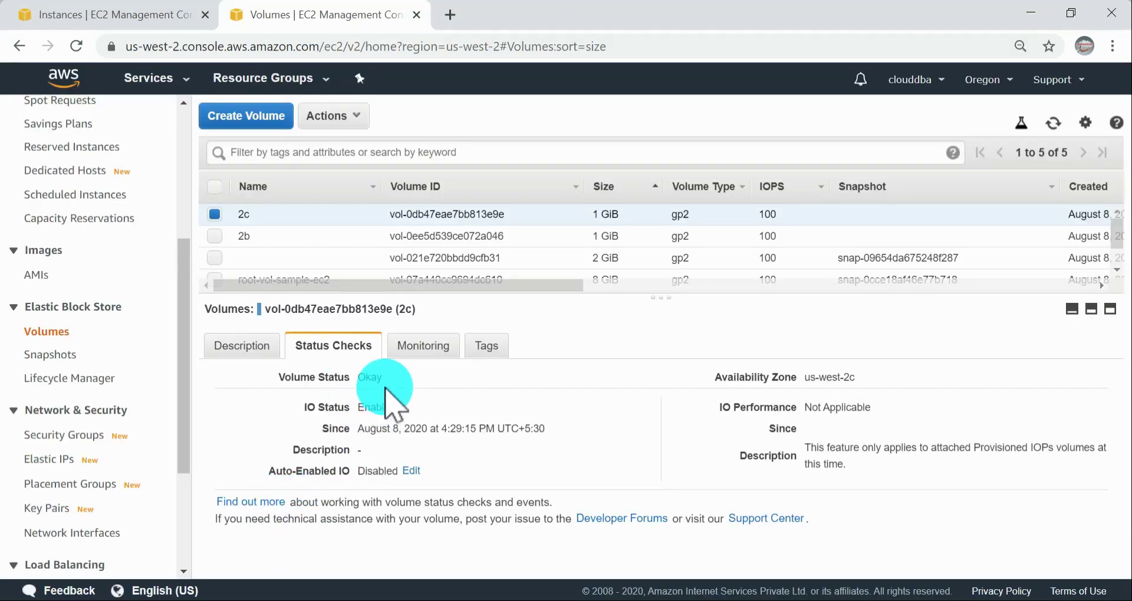
{"action": "key", "text": "alt+Tab"}
{"action": "scroll", "coordinate": [413, 489], "scroll_direction": "down", "scroll_amount": 3}
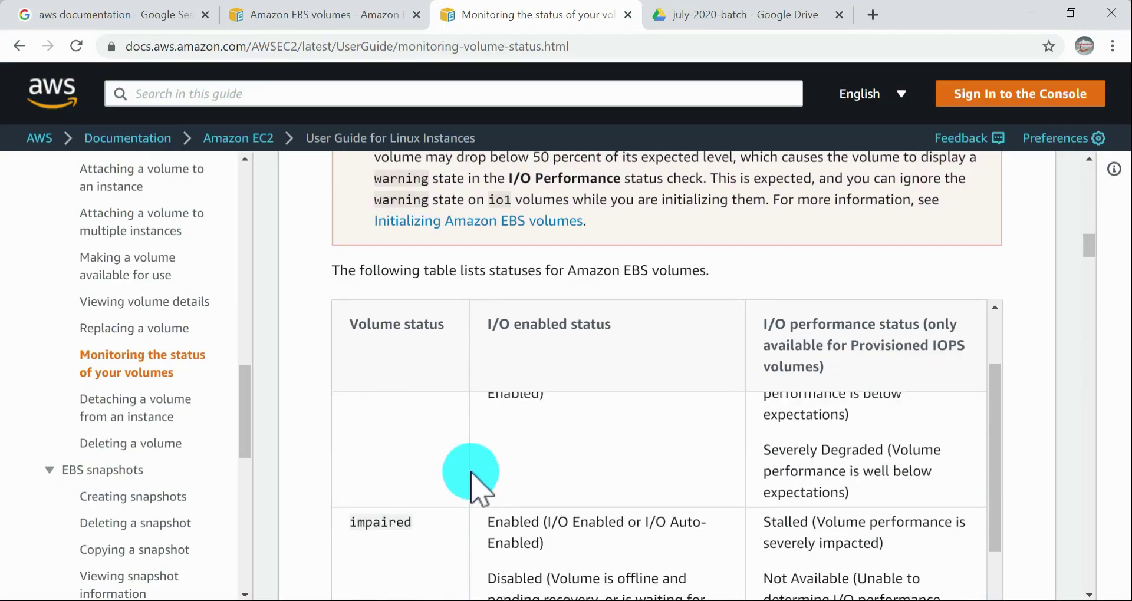
{"action": "scroll", "coordinate": [404, 490], "scroll_direction": "down", "scroll_amount": 1}
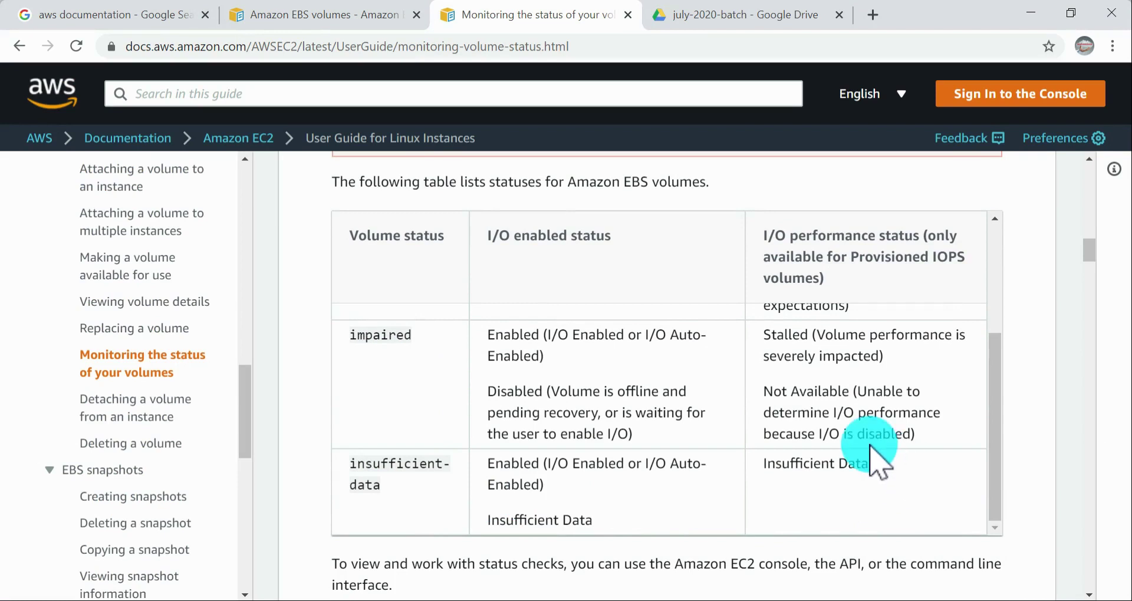
{"action": "scroll", "coordinate": [877, 455], "scroll_direction": "up", "scroll_amount": 1}
{"action": "key", "text": "alt+Tab"}
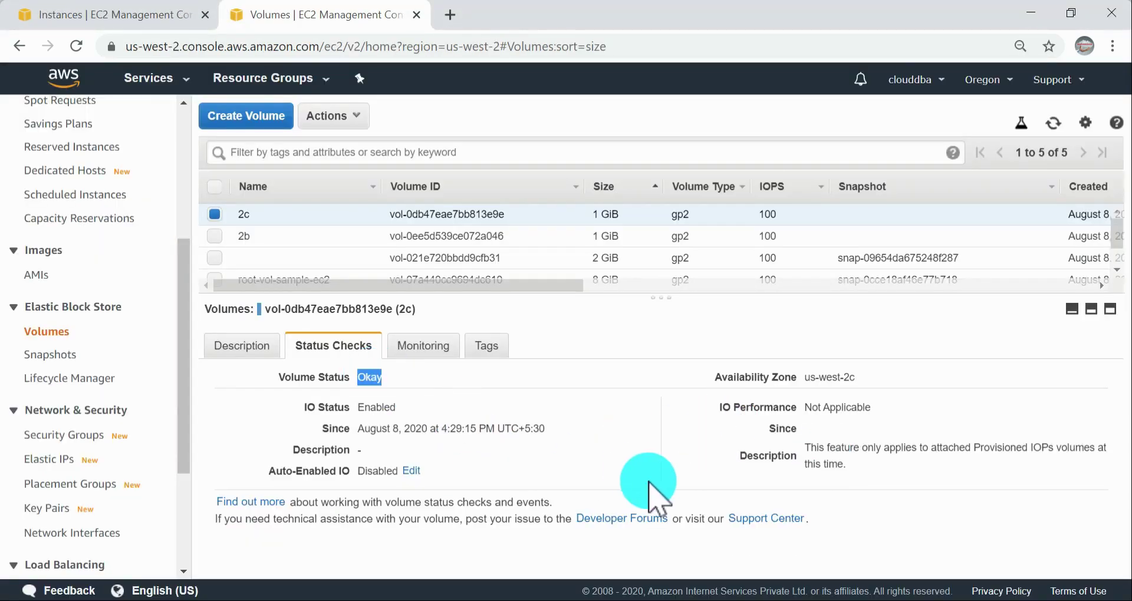
{"action": "key", "text": "alt+Tab"}
{"action": "scroll", "coordinate": [618, 428], "scroll_direction": "down", "scroll_amount": 2}
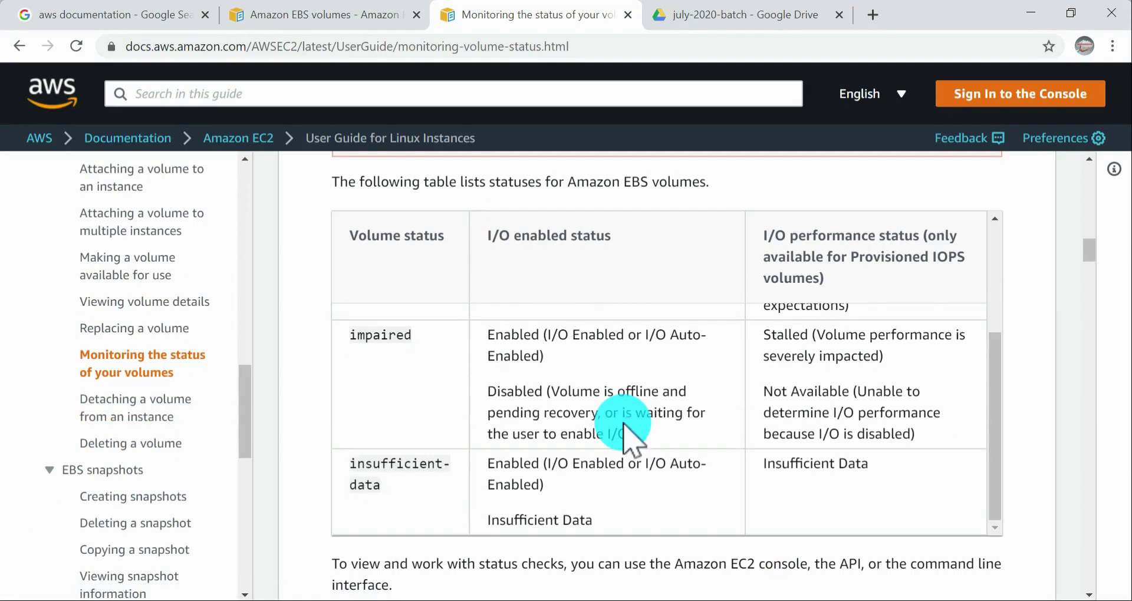
Step: Read the documentation's procedures for viewing volume status checks in the console and with the command line
{"action": "scroll", "coordinate": [985, 412], "scroll_direction": "down", "scroll_amount": 3}
{"action": "scroll", "coordinate": [1000, 413], "scroll_direction": "down", "scroll_amount": 5}
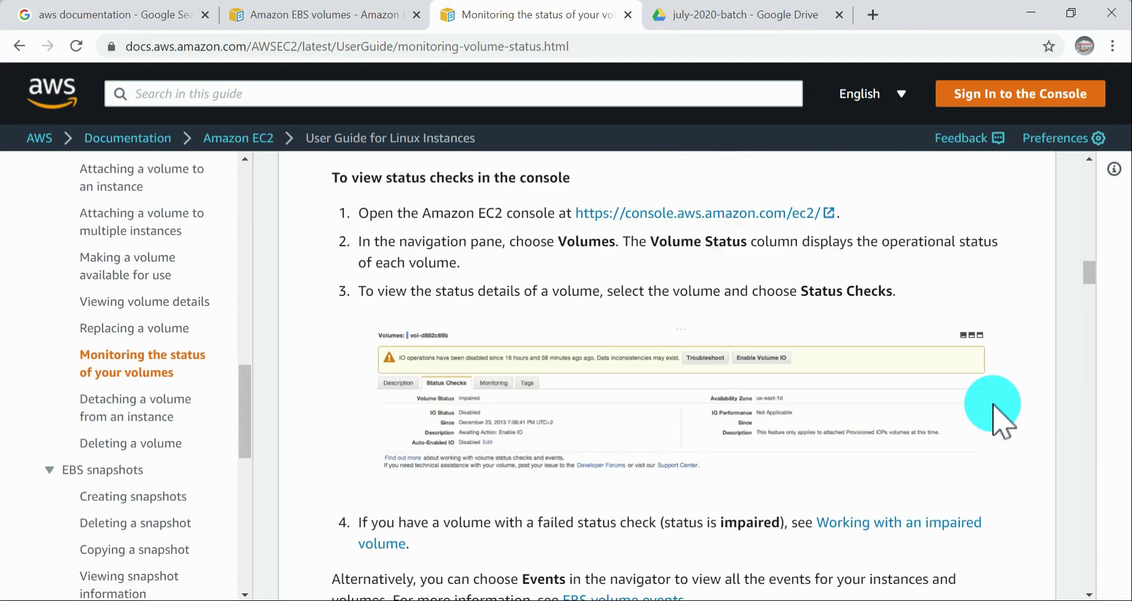
{"action": "scroll", "coordinate": [1000, 413], "scroll_direction": "up", "scroll_amount": 2}
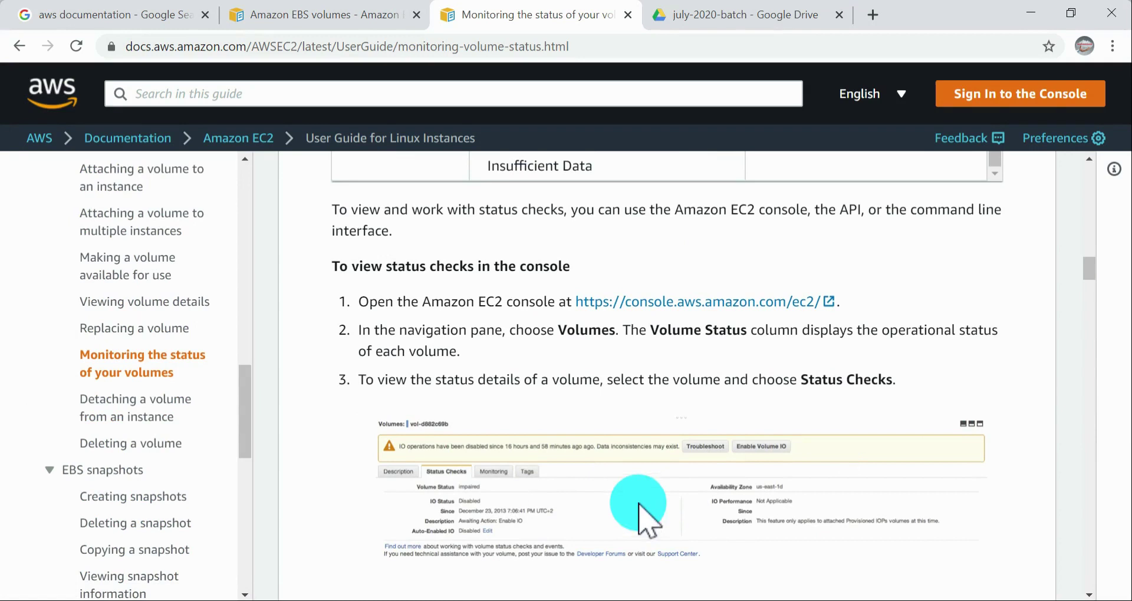
{"action": "scroll", "coordinate": [599, 513], "scroll_direction": "down", "scroll_amount": 4}
{"action": "scroll", "coordinate": [611, 513], "scroll_direction": "down", "scroll_amount": 2}
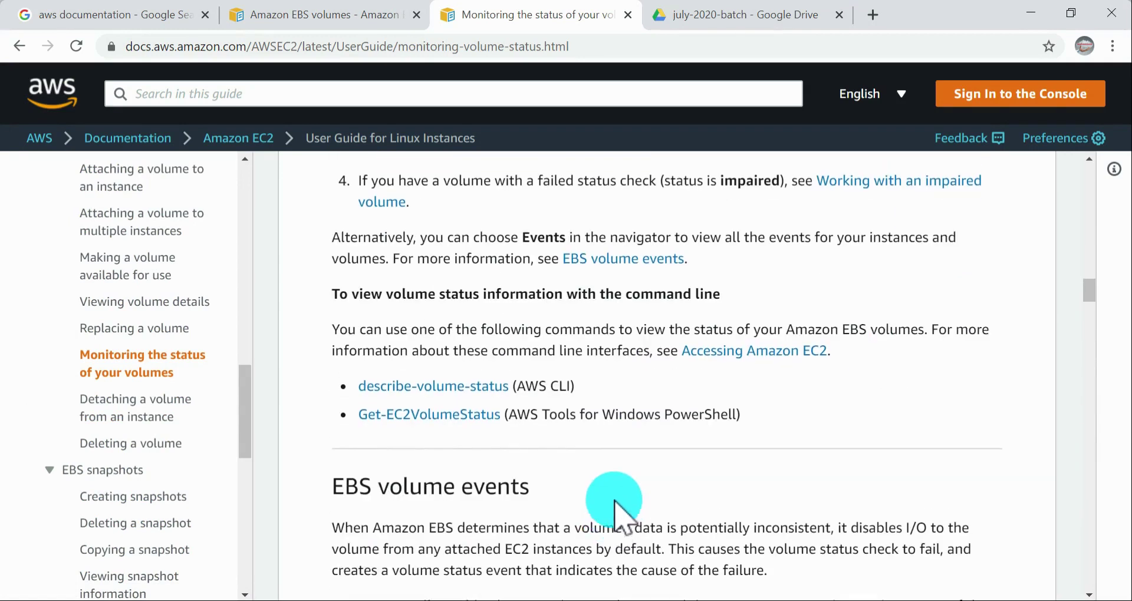
{"action": "scroll", "coordinate": [606, 501], "scroll_direction": "up", "scroll_amount": 3}
{"action": "scroll", "coordinate": [828, 501], "scroll_direction": "up", "scroll_amount": 1}
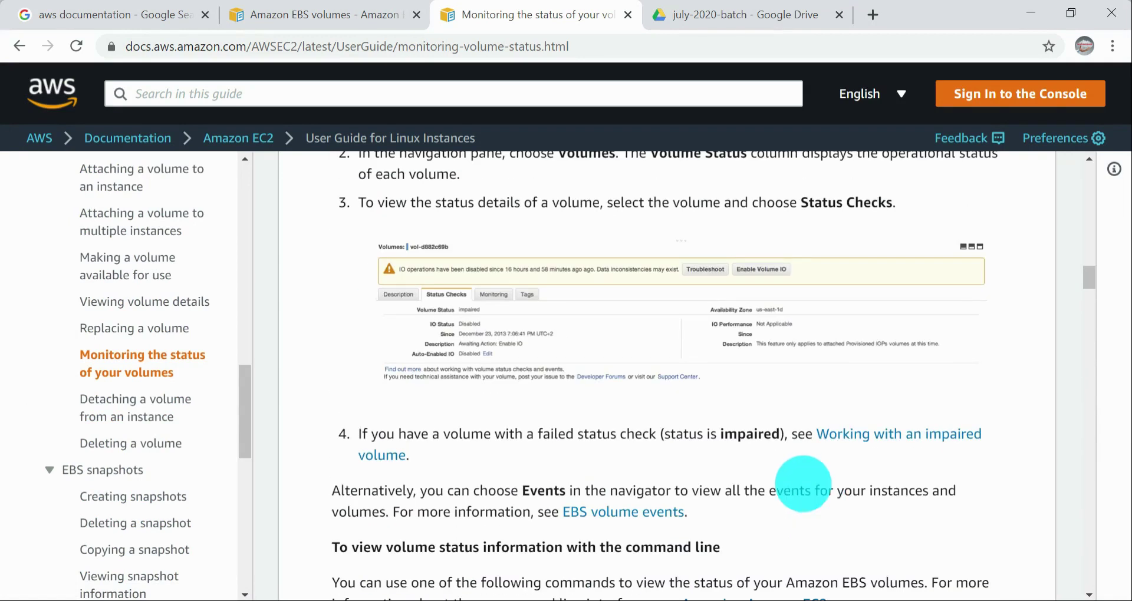
Step: In the EC2 console, review the 2c volume's CloudWatch monitoring metrics and go back to its status checks
{"action": "key", "text": "alt+Tab"}
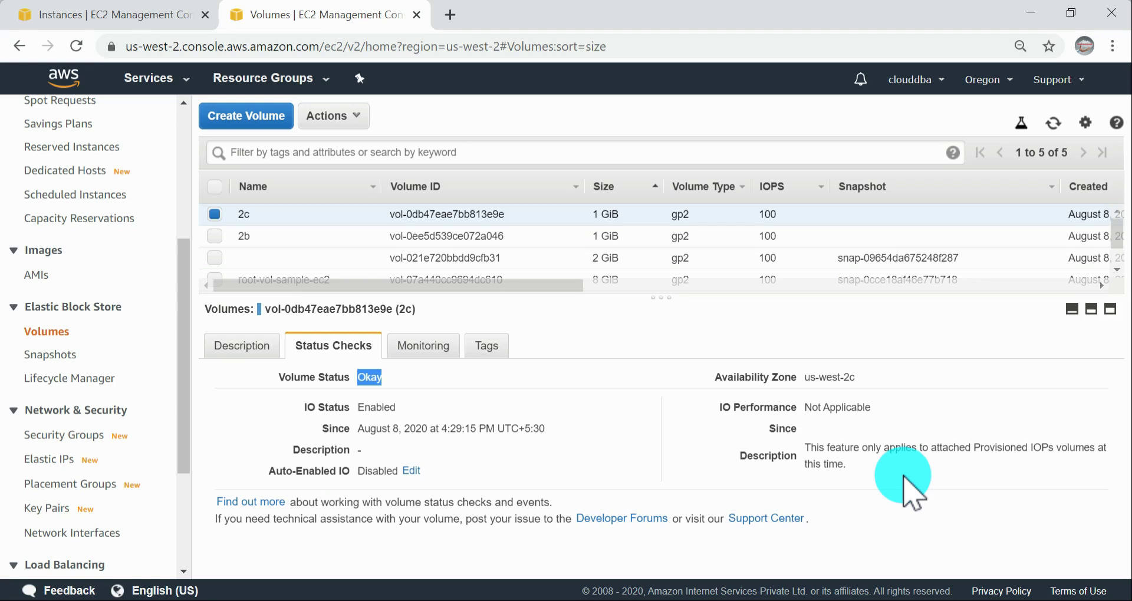
{"action": "left_click", "coordinate": [424, 352]}
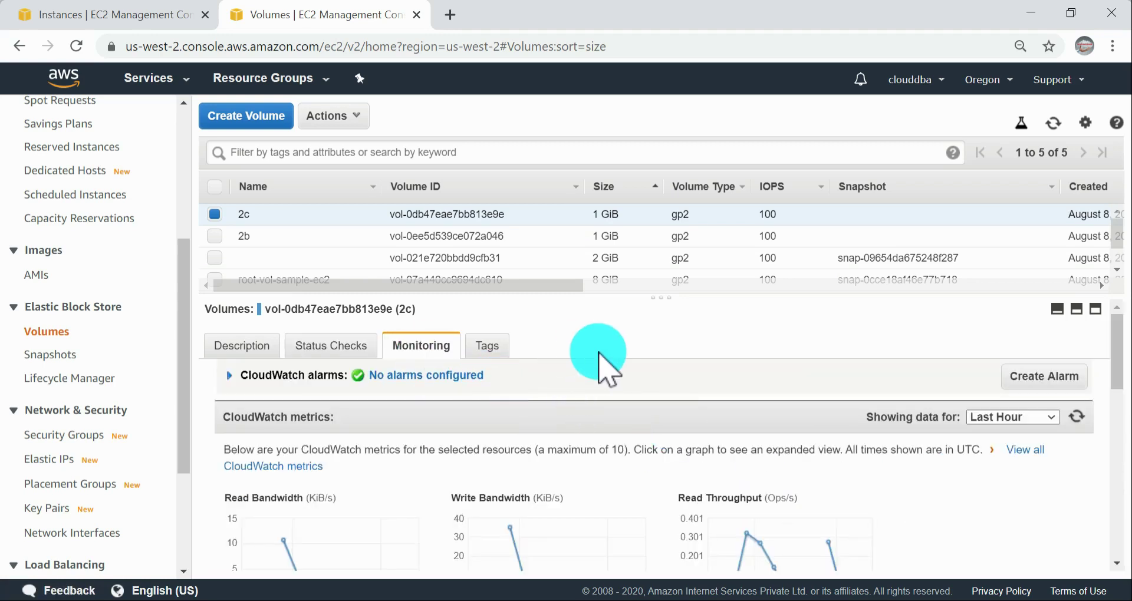
{"action": "scroll", "coordinate": [599, 356], "scroll_direction": "down", "scroll_amount": 5}
{"action": "scroll", "coordinate": [613, 363], "scroll_direction": "up", "scroll_amount": 5}
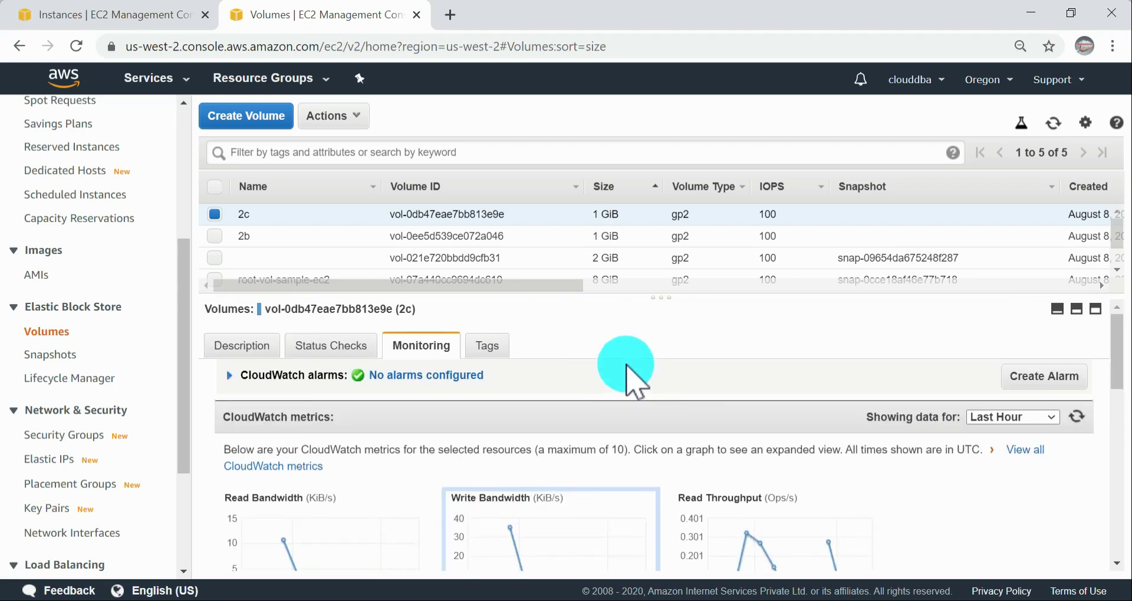
{"action": "scroll", "coordinate": [76, 416], "scroll_direction": "down", "scroll_amount": 3}
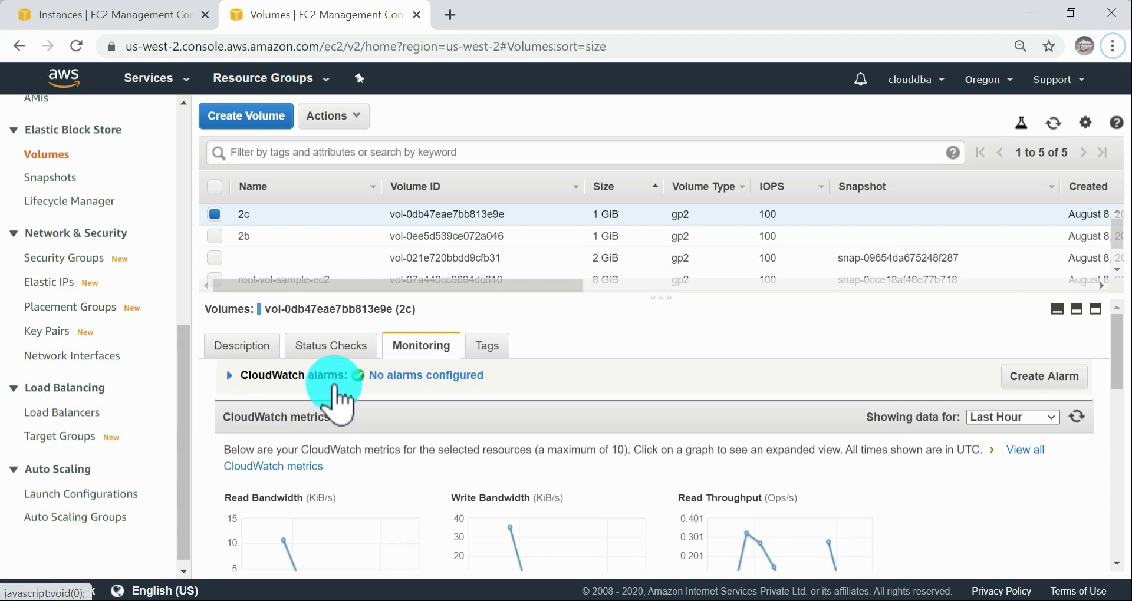
{"action": "left_click", "coordinate": [313, 353]}
Step: In the documentation, open the EBS volume events link in a new tab and read the event descriptions and console procedure
{"action": "key", "text": "alt+Tab"}
{"action": "scroll", "coordinate": [646, 434], "scroll_direction": "down", "scroll_amount": 3}
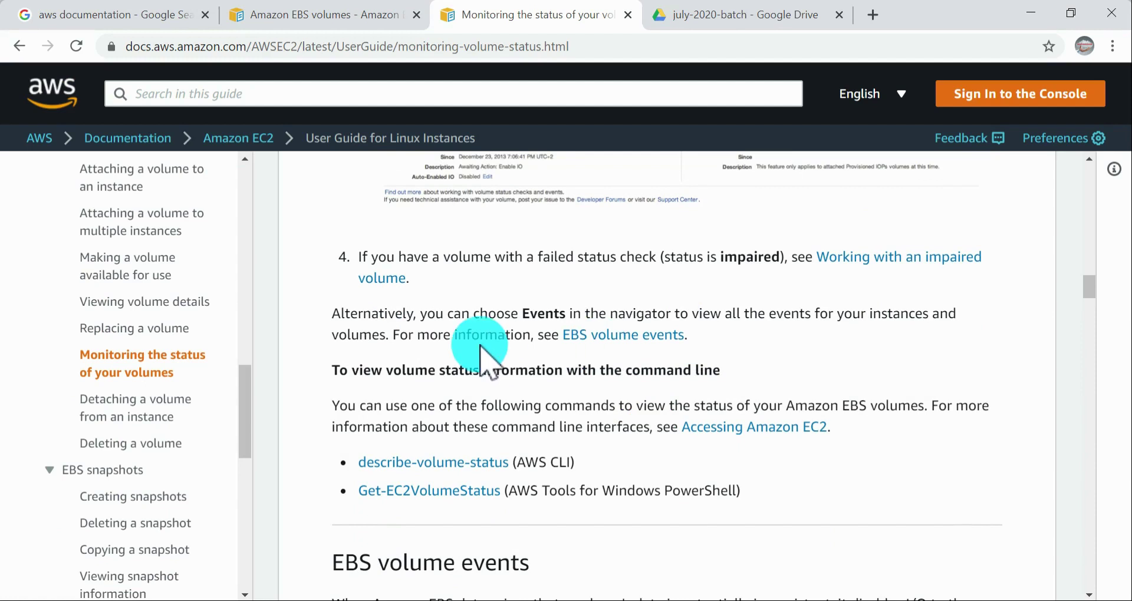
{"action": "middle_click", "coordinate": [652, 345]}
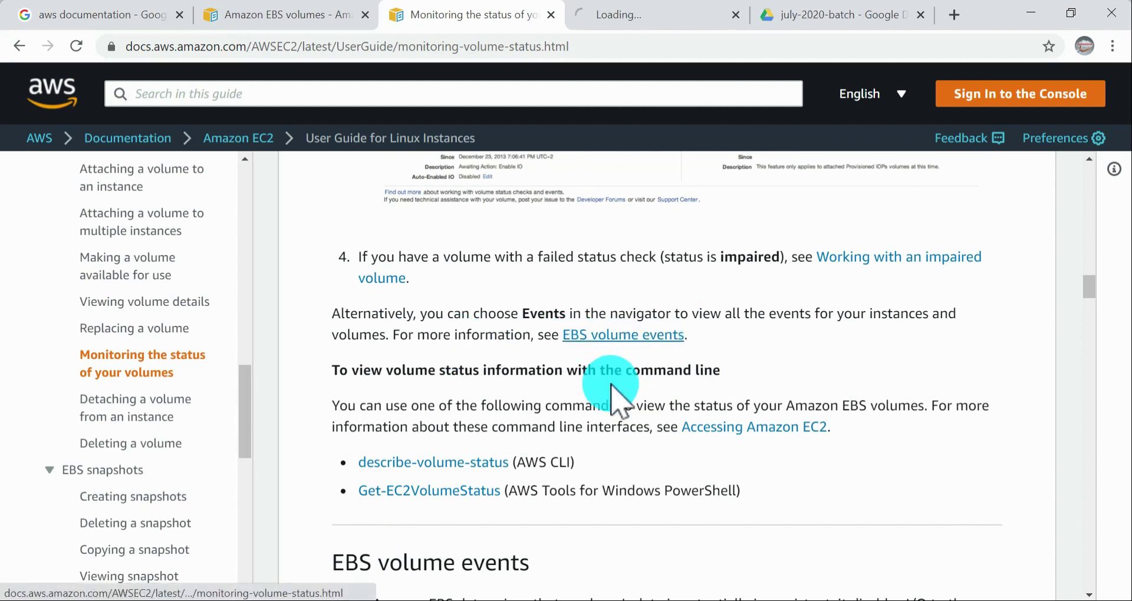
{"action": "left_click", "coordinate": [672, 15]}
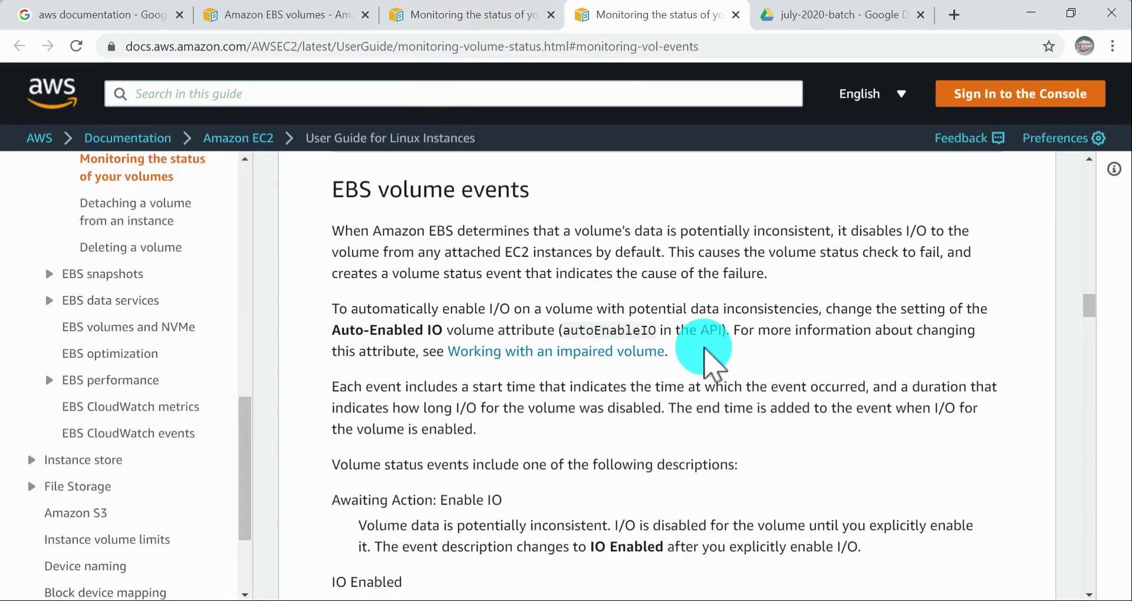
{"action": "scroll", "coordinate": [805, 378], "scroll_direction": "up", "scroll_amount": 4}
{"action": "scroll", "coordinate": [807, 380], "scroll_direction": "down", "scroll_amount": 8}
{"action": "scroll", "coordinate": [807, 381], "scroll_direction": "down", "scroll_amount": 14}
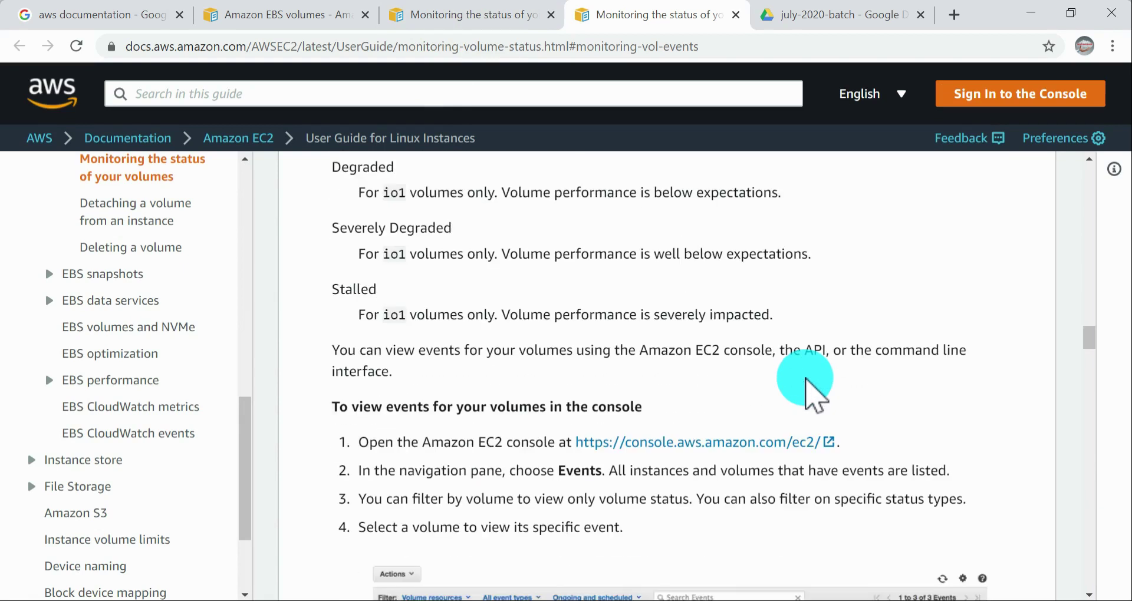
{"action": "scroll", "coordinate": [807, 381], "scroll_direction": "up", "scroll_amount": 5}
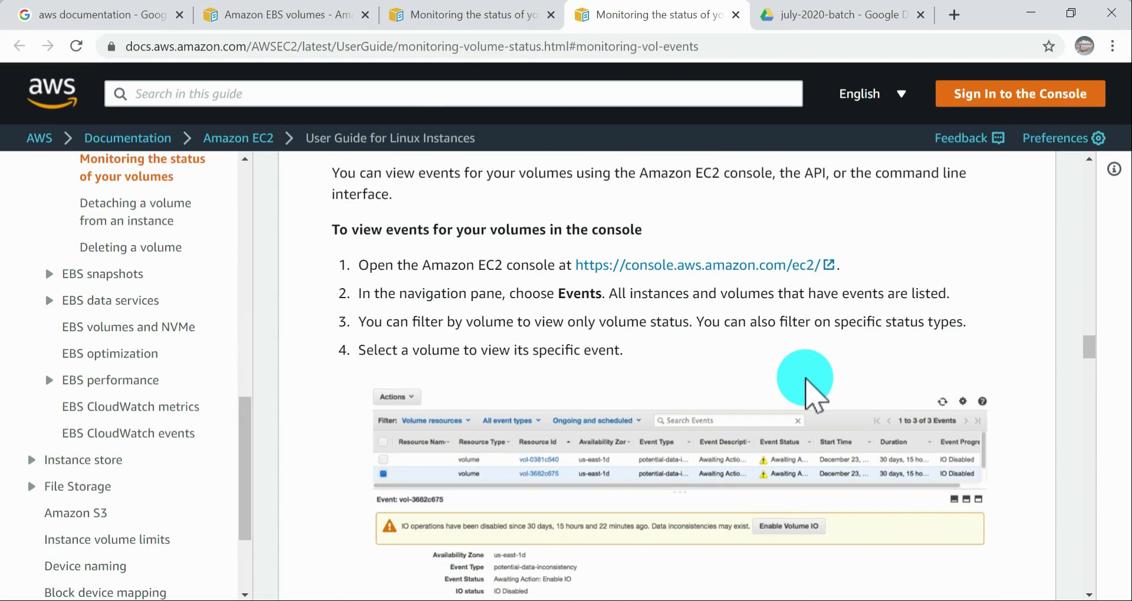
Step: Switch to the EC2 console, open the Events page and review its event list and available actions
{"action": "key", "text": "alt+Tab"}
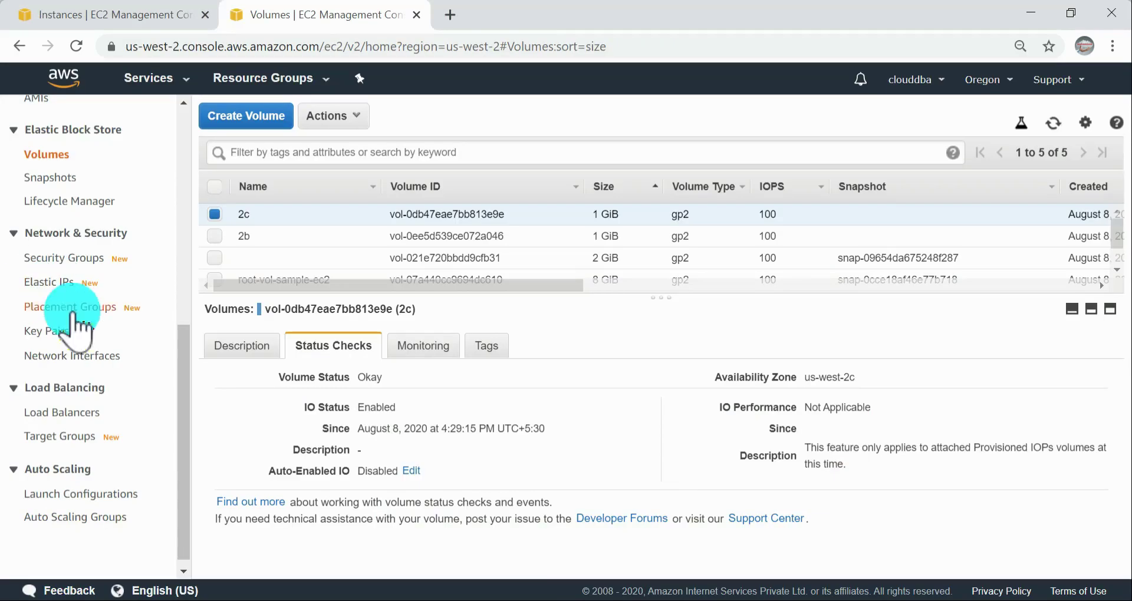
{"action": "scroll", "coordinate": [83, 319], "scroll_direction": "up", "scroll_amount": 3}
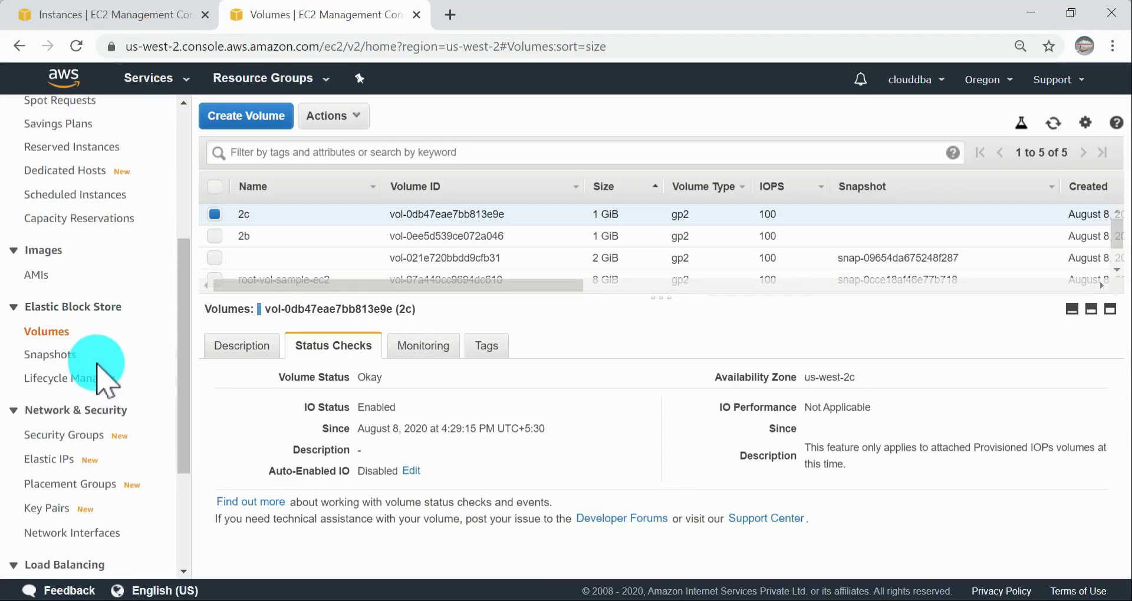
{"action": "scroll", "coordinate": [117, 366], "scroll_direction": "up", "scroll_amount": 5}
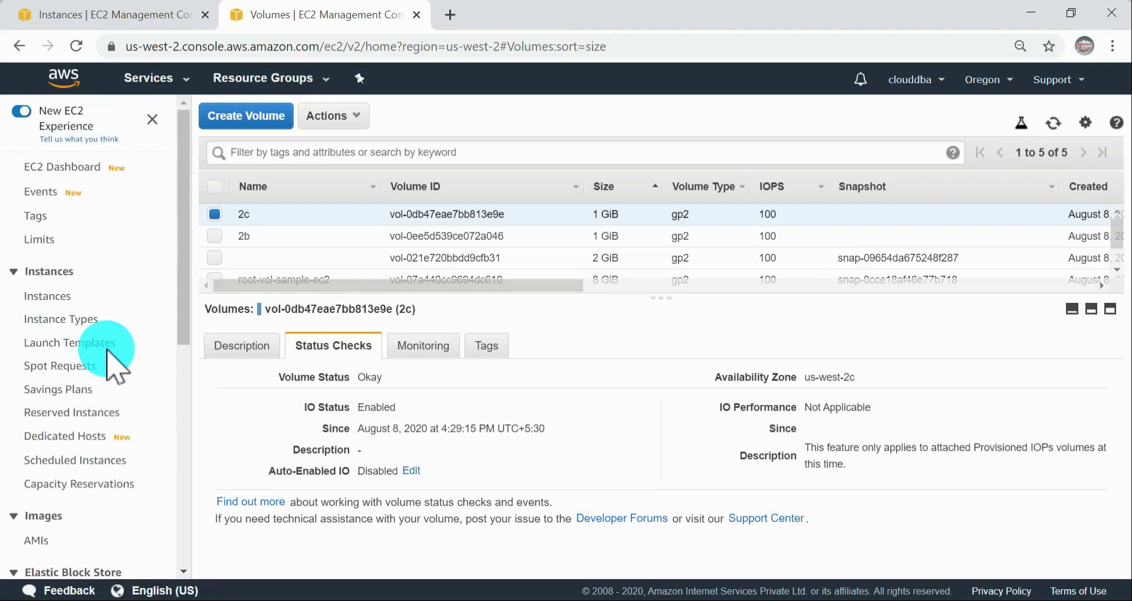
{"action": "left_click", "coordinate": [29, 193]}
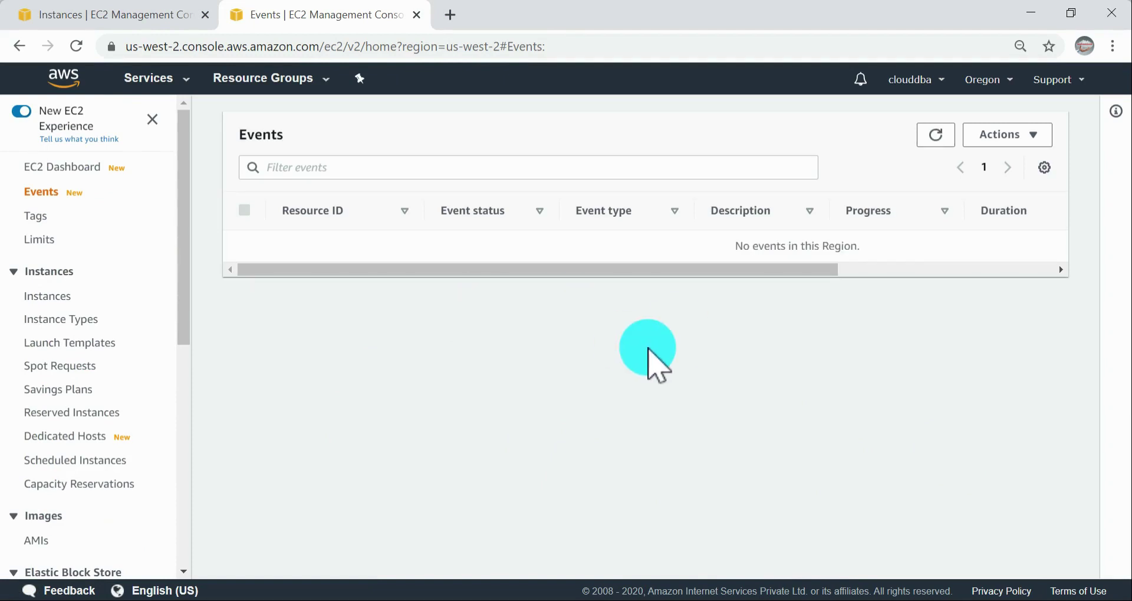
{"action": "left_click", "coordinate": [1016, 139]}
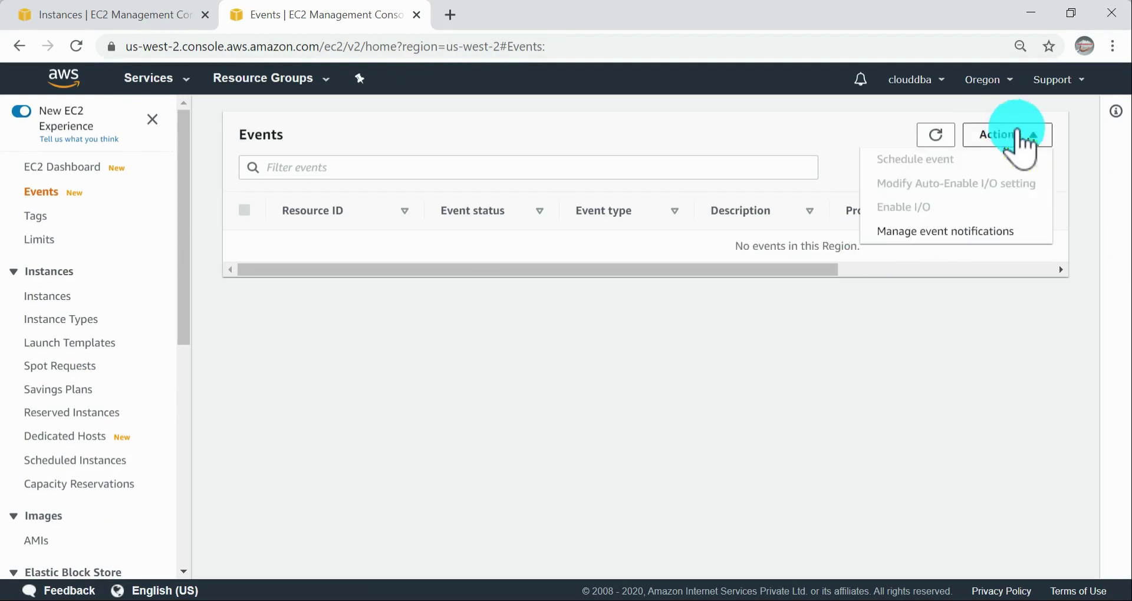
{"action": "left_click", "coordinate": [838, 339]}
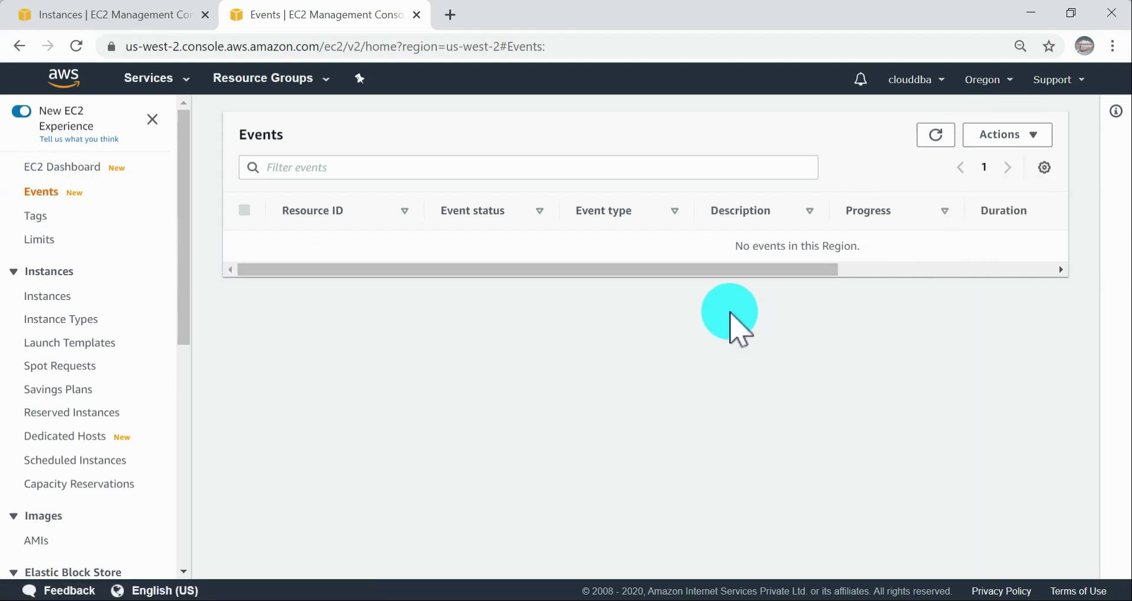
{"action": "left_click_drag", "start_coordinate": [453, 267], "coordinate": [139, 273]}
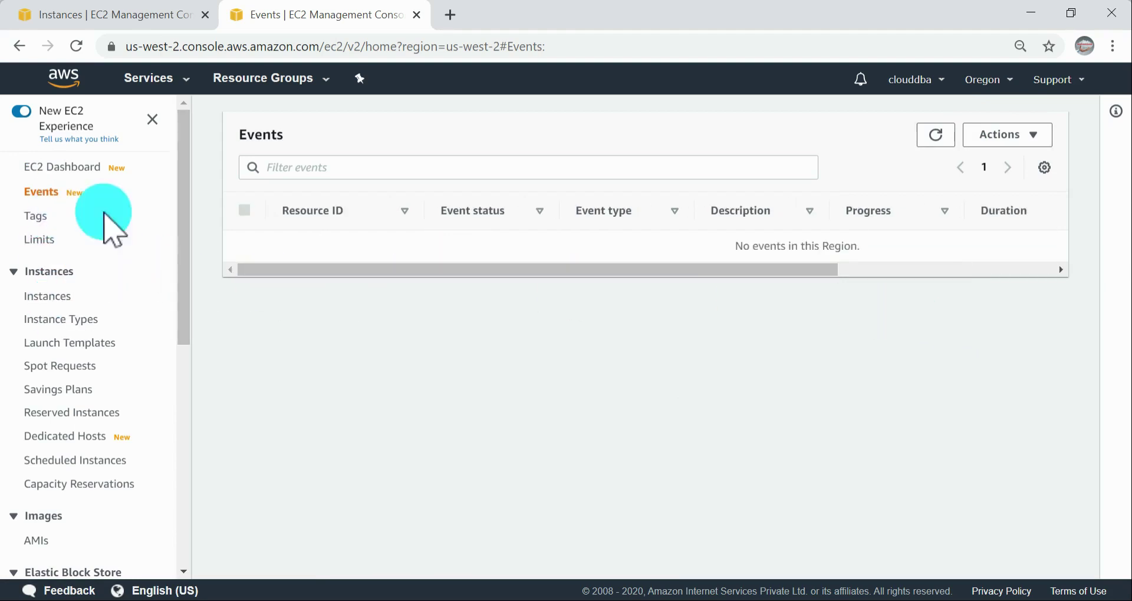
Step: Open the RDS console in a new tab and review its Events and Event subscriptions pages
{"action": "left_click", "coordinate": [175, 82]}
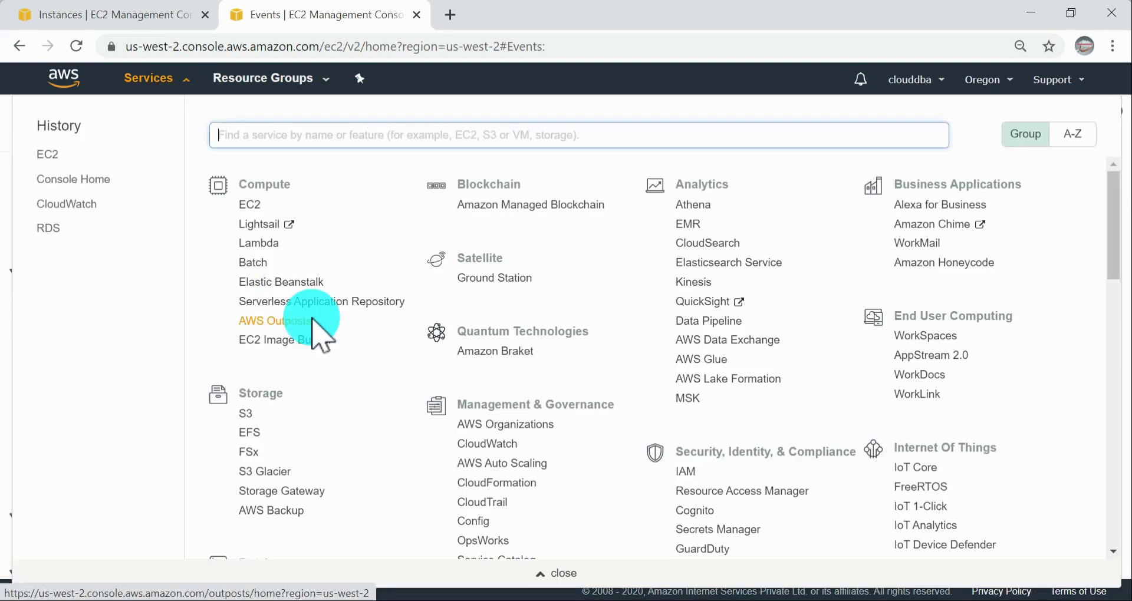
{"action": "scroll", "coordinate": [530, 425], "scroll_direction": "down", "scroll_amount": 3}
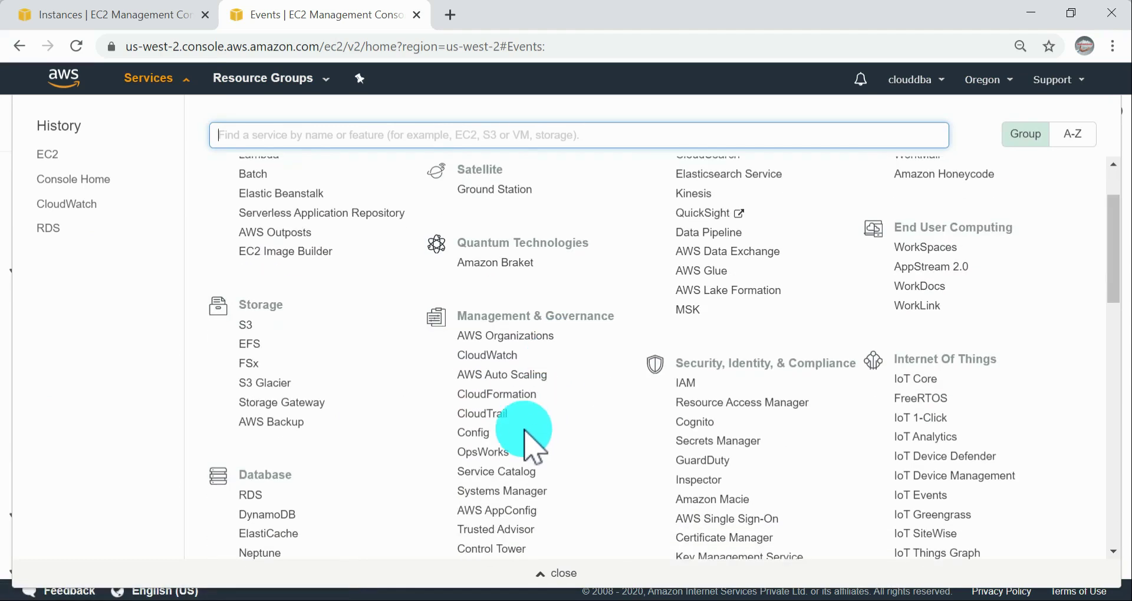
{"action": "scroll", "coordinate": [531, 480], "scroll_direction": "down", "scroll_amount": 3}
{"action": "left_click", "coordinate": [250, 412], "text": "ctrl"}
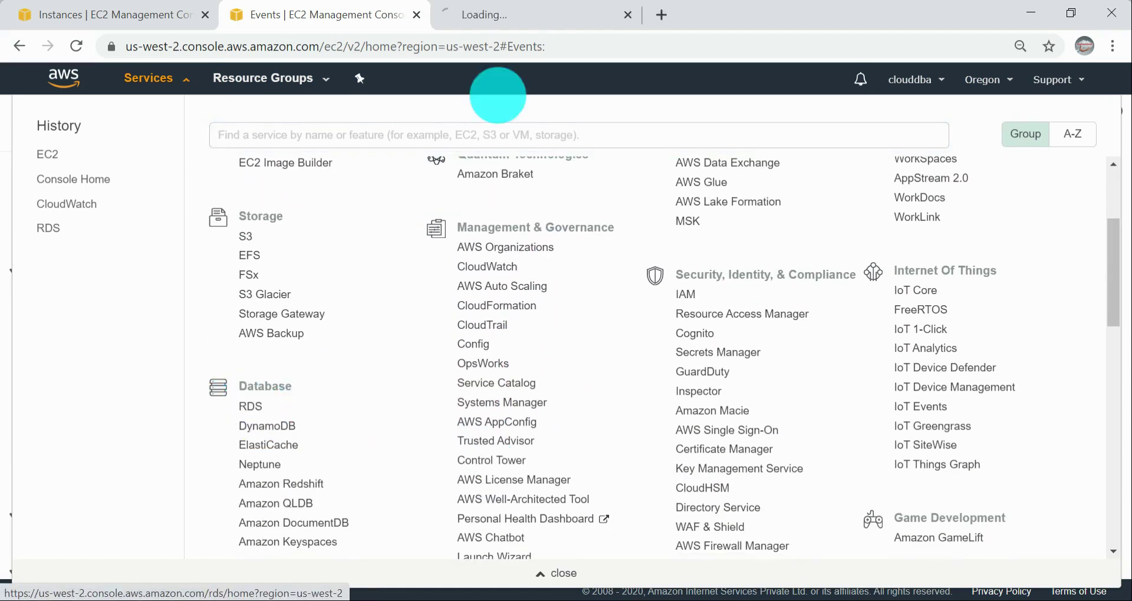
{"action": "left_click", "coordinate": [533, 14]}
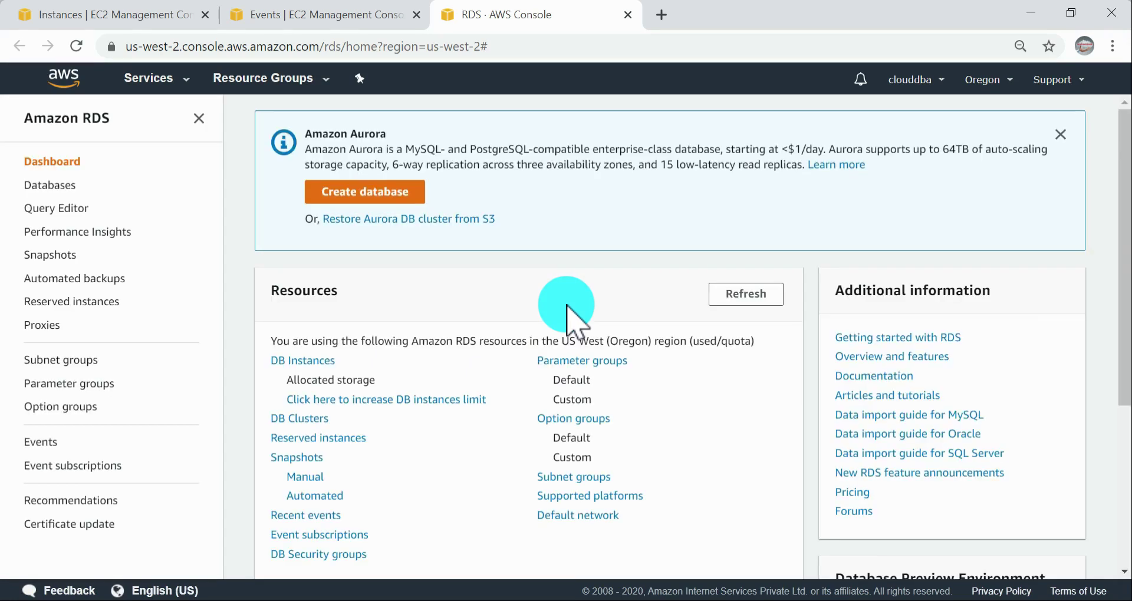
{"action": "left_click", "coordinate": [36, 443]}
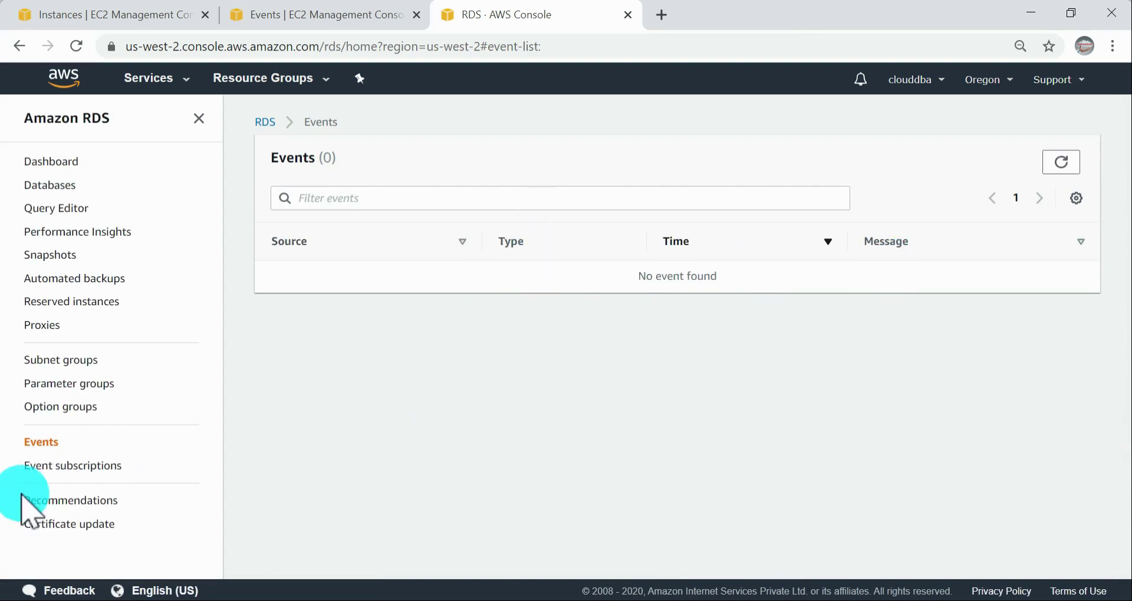
{"action": "left_click", "coordinate": [87, 467]}
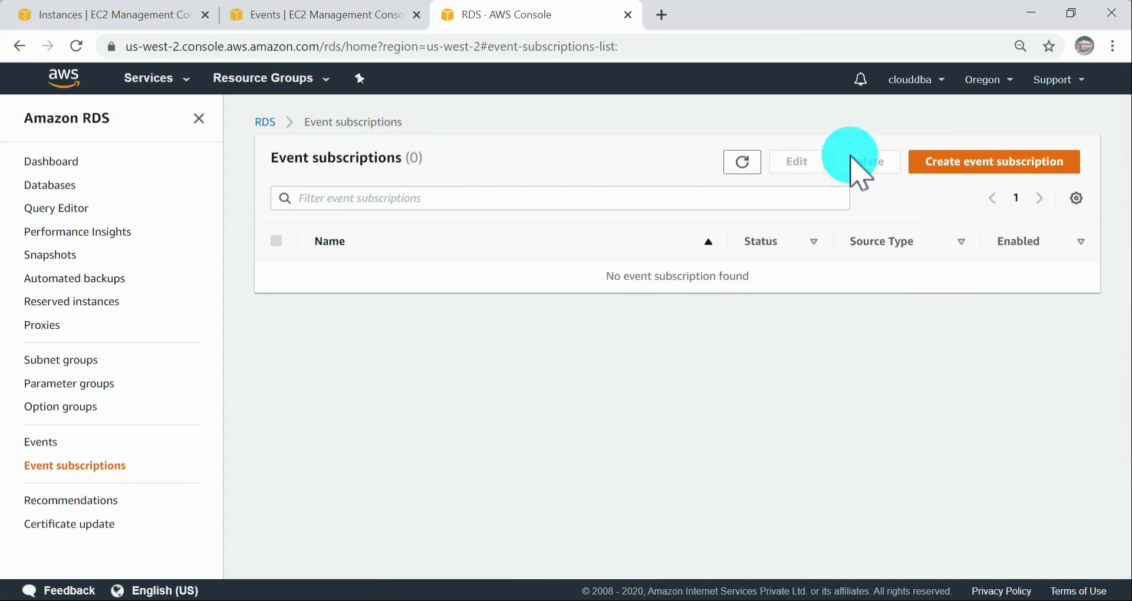
Step: Go back to the EC2 Events page, view the Manage event notifications settings, and return to the event list
{"action": "left_click", "coordinate": [332, 15]}
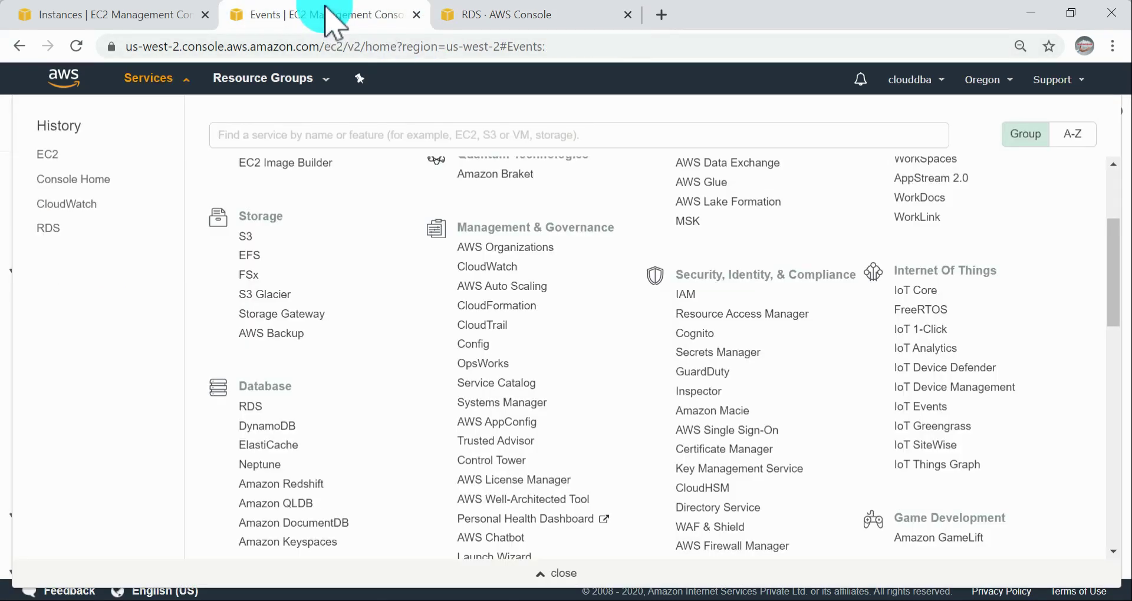
{"action": "left_click", "coordinate": [1, 290]}
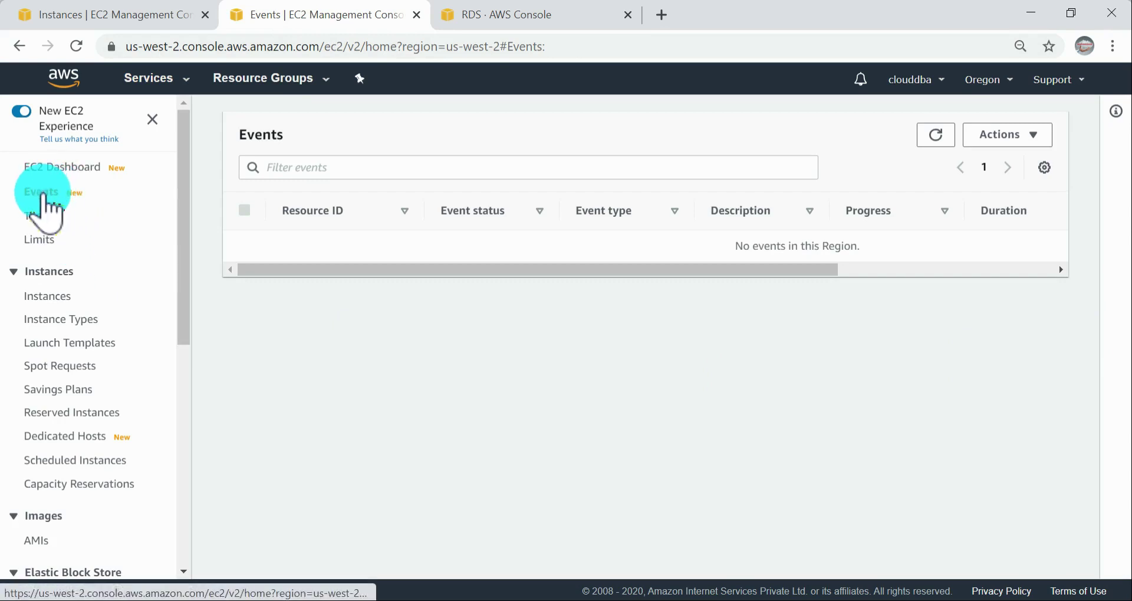
{"action": "left_click", "coordinate": [1032, 137]}
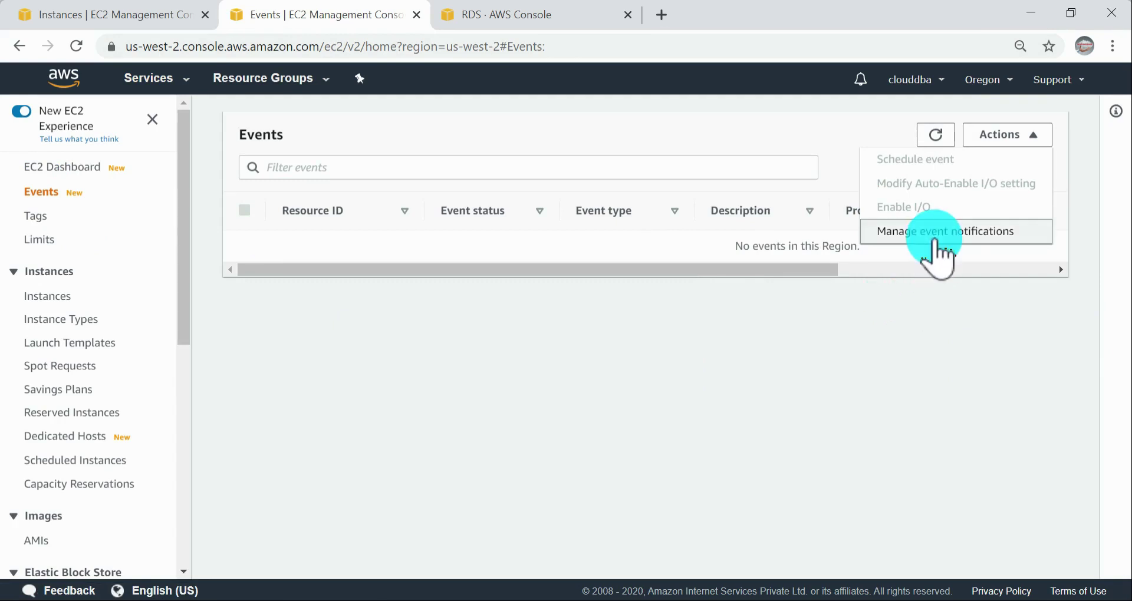
{"action": "left_click", "coordinate": [938, 233]}
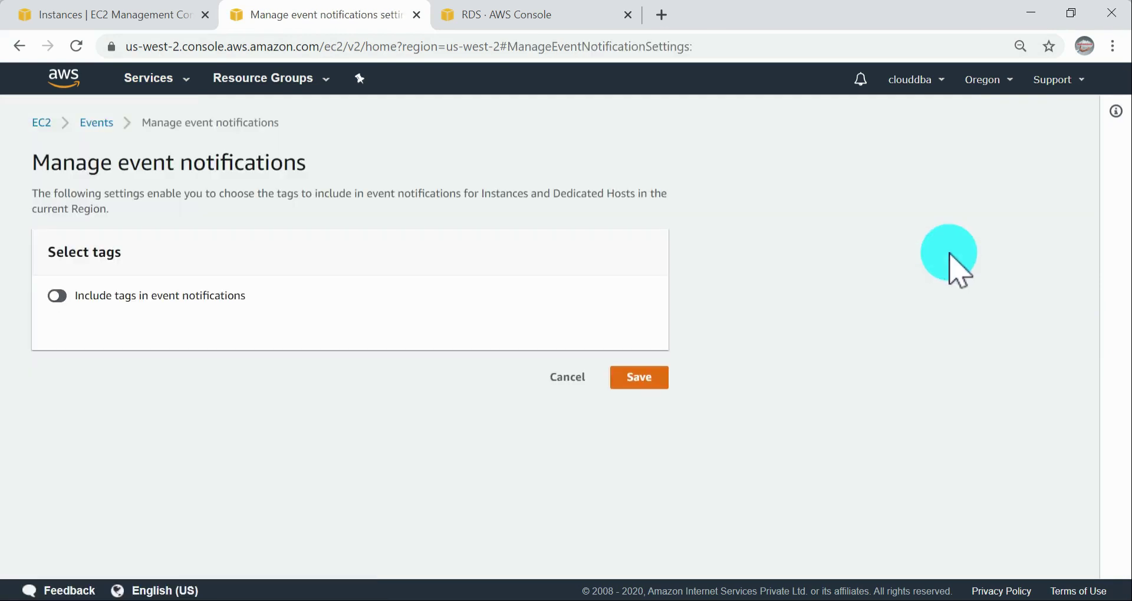
{"action": "left_click", "coordinate": [19, 46]}
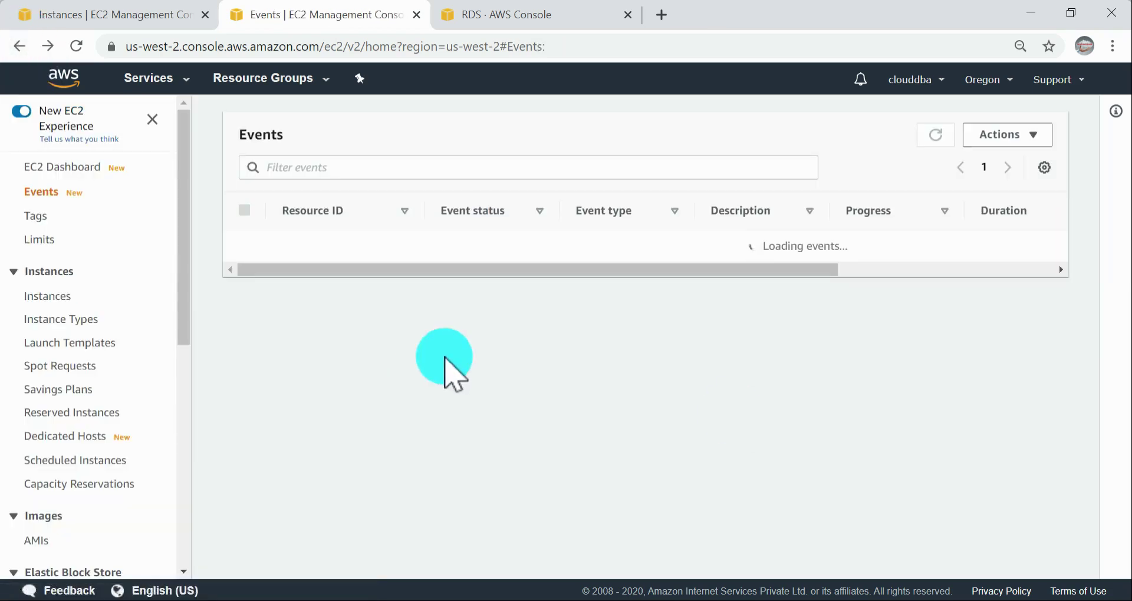
{"action": "scroll", "coordinate": [109, 330], "scroll_direction": "down", "scroll_amount": 5}
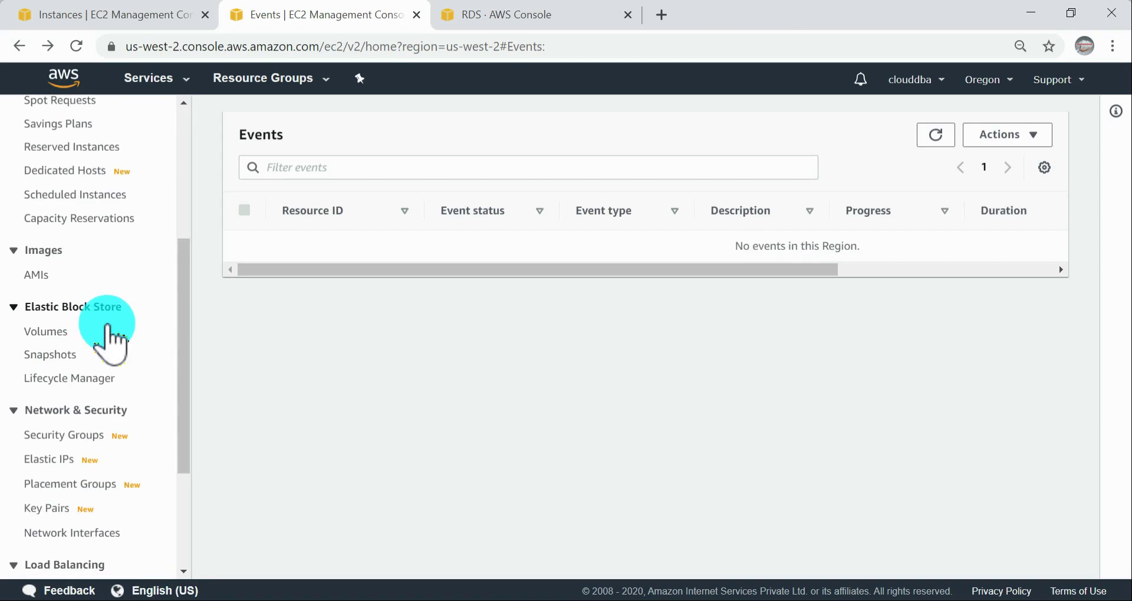
Step: Switch to the EBS documentation and read the console procedure for viewing volume events, up to the impaired volume section
{"action": "key", "text": "alt+Tab"}
{"action": "scroll", "coordinate": [749, 286], "scroll_direction": "down", "scroll_amount": 3}
{"action": "scroll", "coordinate": [749, 286], "scroll_direction": "up", "scroll_amount": 5}
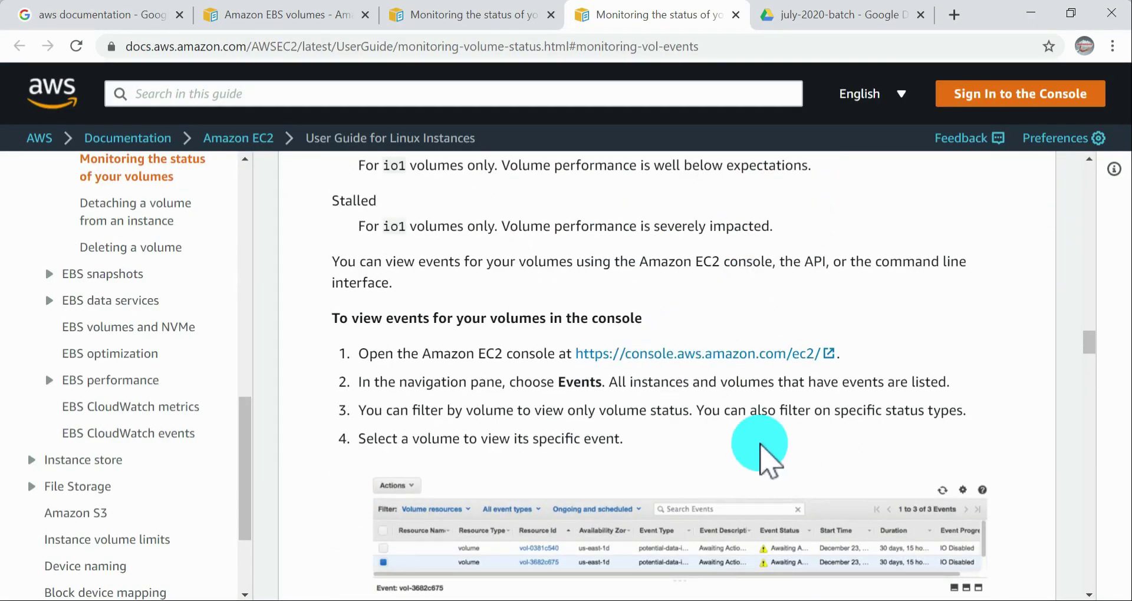
{"action": "scroll", "coordinate": [708, 466], "scroll_direction": "down", "scroll_amount": 3}
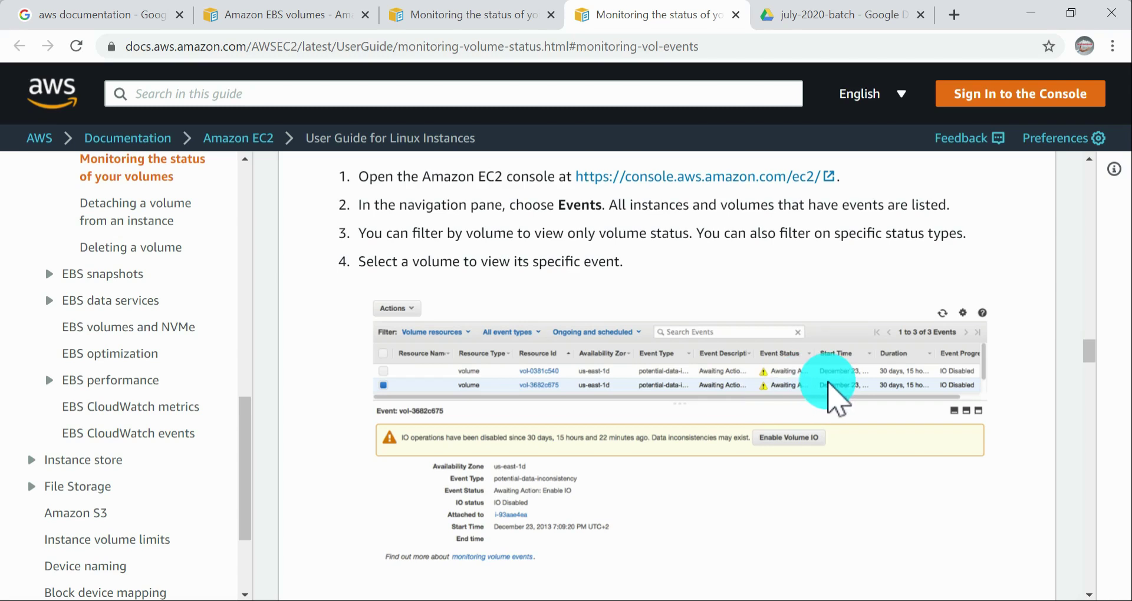
{"action": "scroll", "coordinate": [838, 398], "scroll_direction": "down", "scroll_amount": 5}
{"action": "scroll", "coordinate": [832, 382], "scroll_direction": "down", "scroll_amount": 5}
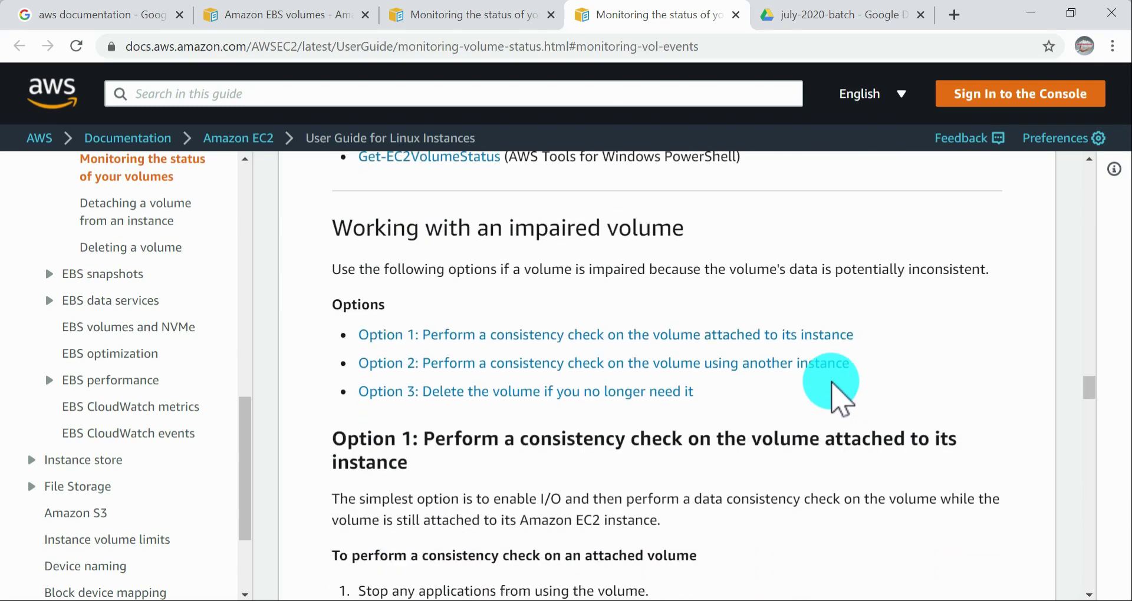
Step: Read the Option 1 procedure for a consistency check on an attached volume, highlighting the Enable Volume IO instruction
{"action": "scroll", "coordinate": [767, 383], "scroll_direction": "down", "scroll_amount": 2}
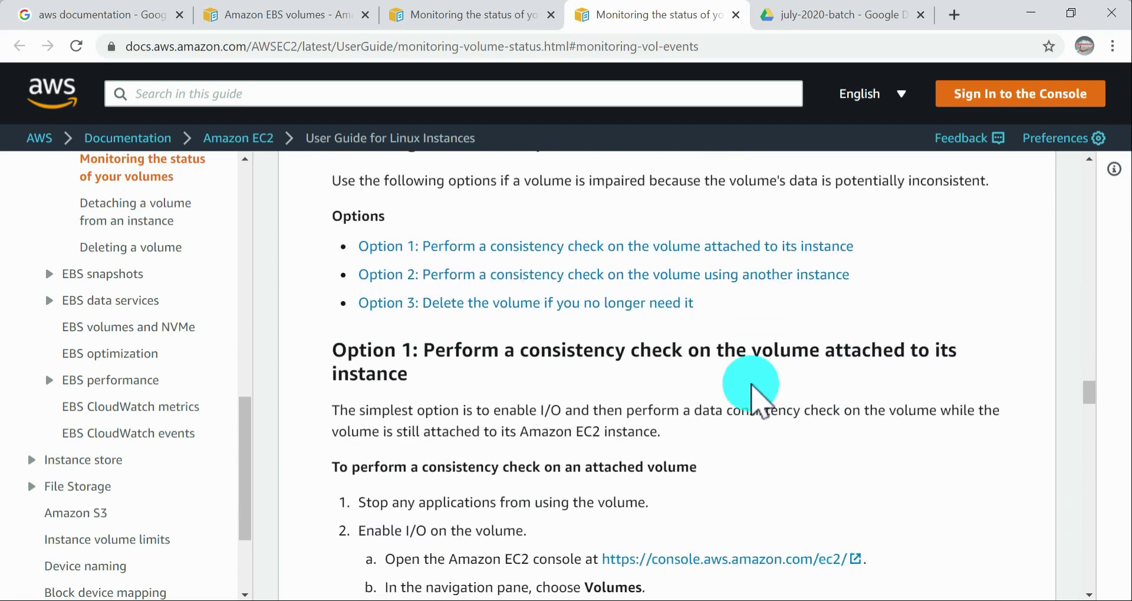
{"action": "scroll", "coordinate": [805, 383], "scroll_direction": "down", "scroll_amount": 1}
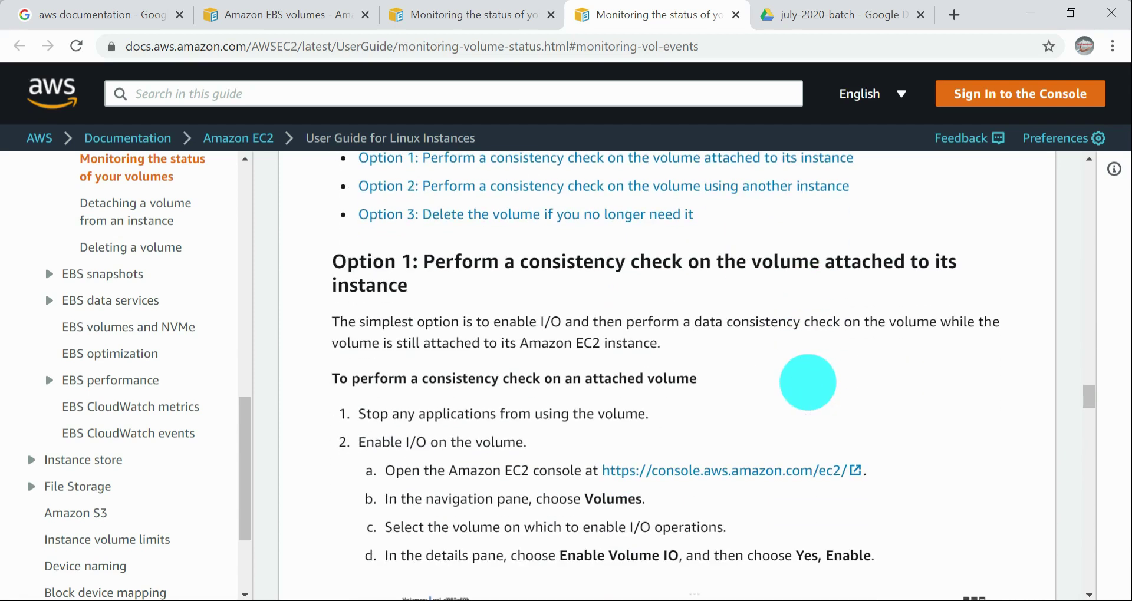
{"action": "scroll", "coordinate": [590, 462], "scroll_direction": "down", "scroll_amount": 1}
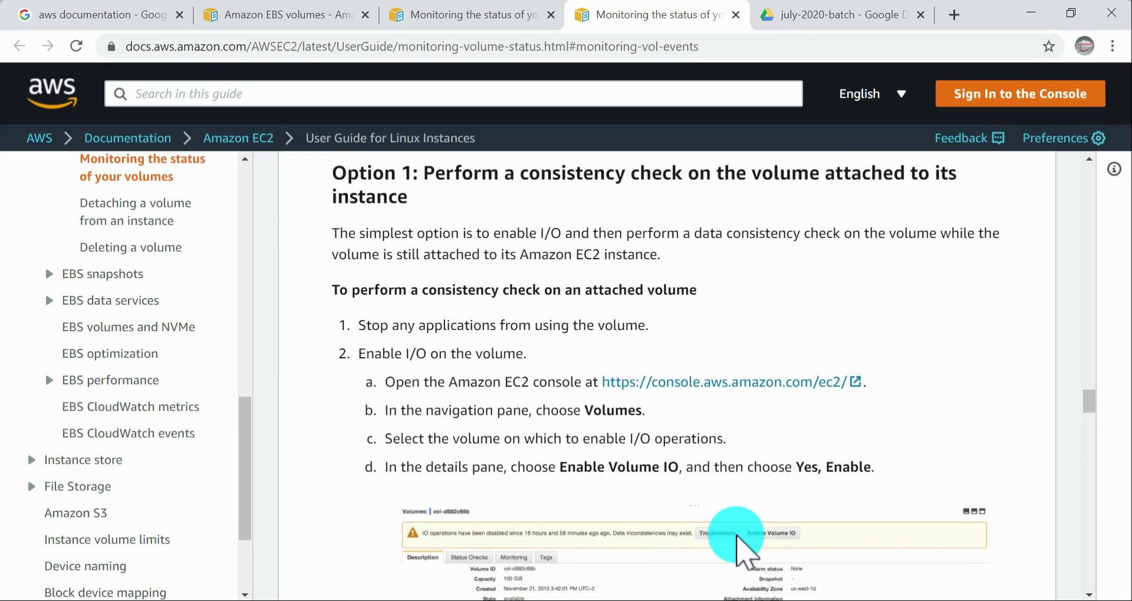
{"action": "scroll", "coordinate": [770, 490], "scroll_direction": "down", "scroll_amount": 2}
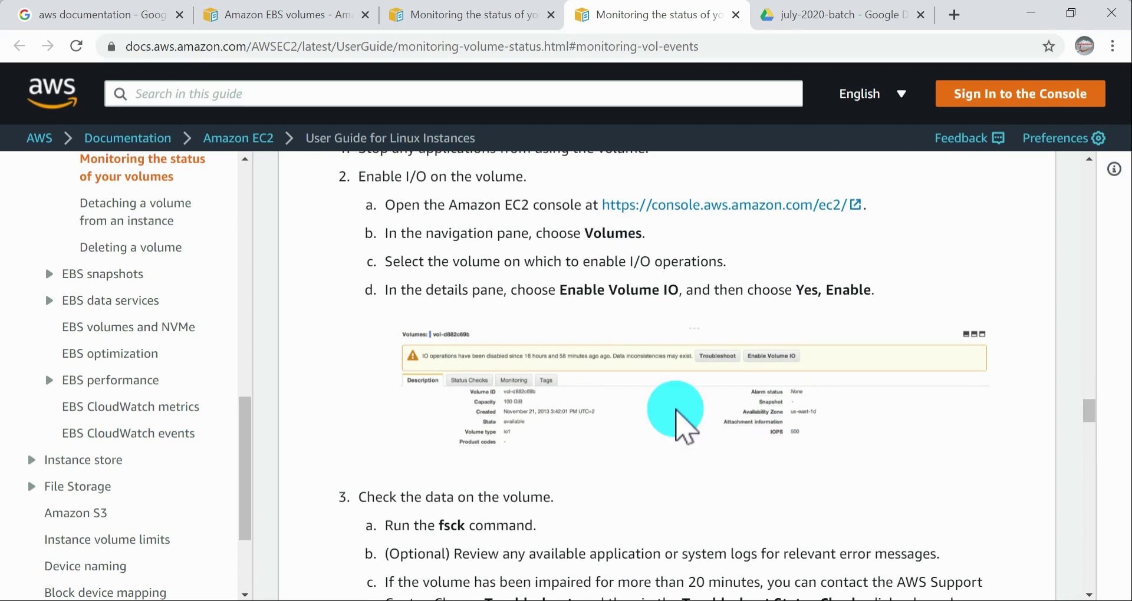
{"action": "left_click_drag", "start_coordinate": [576, 289], "coordinate": [679, 290]}
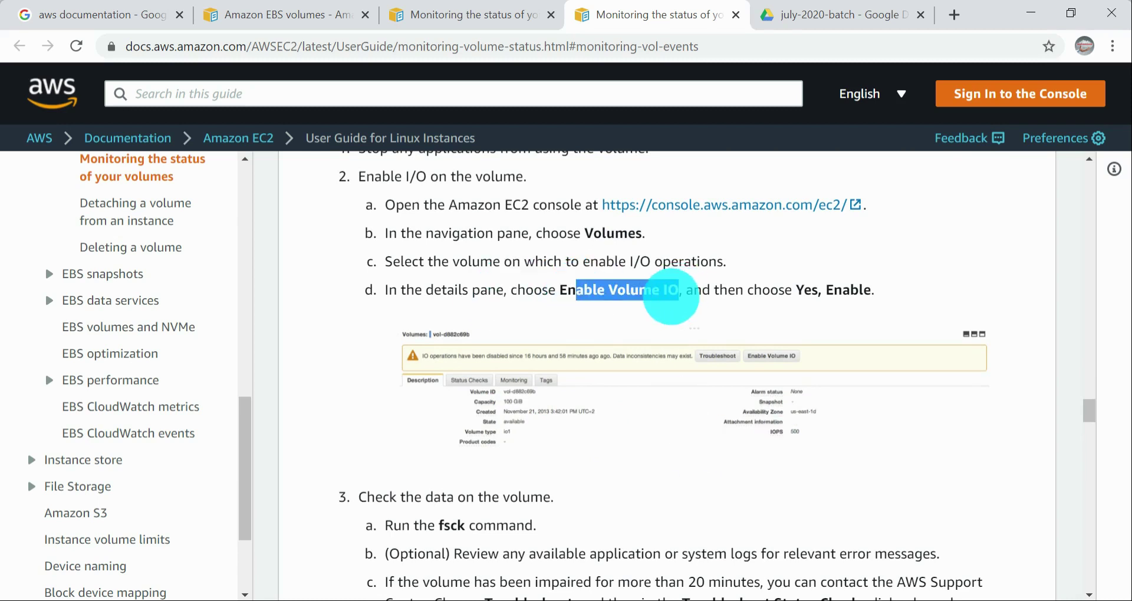
{"action": "double_click", "coordinate": [671, 292]}
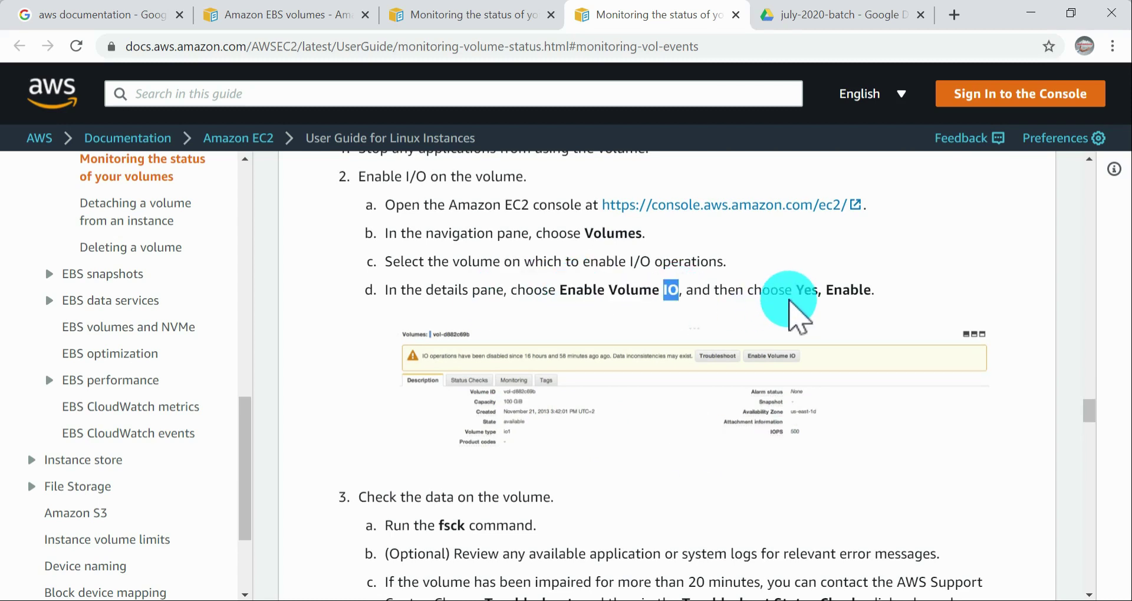
{"action": "scroll", "coordinate": [793, 293], "scroll_direction": "up", "scroll_amount": 2}
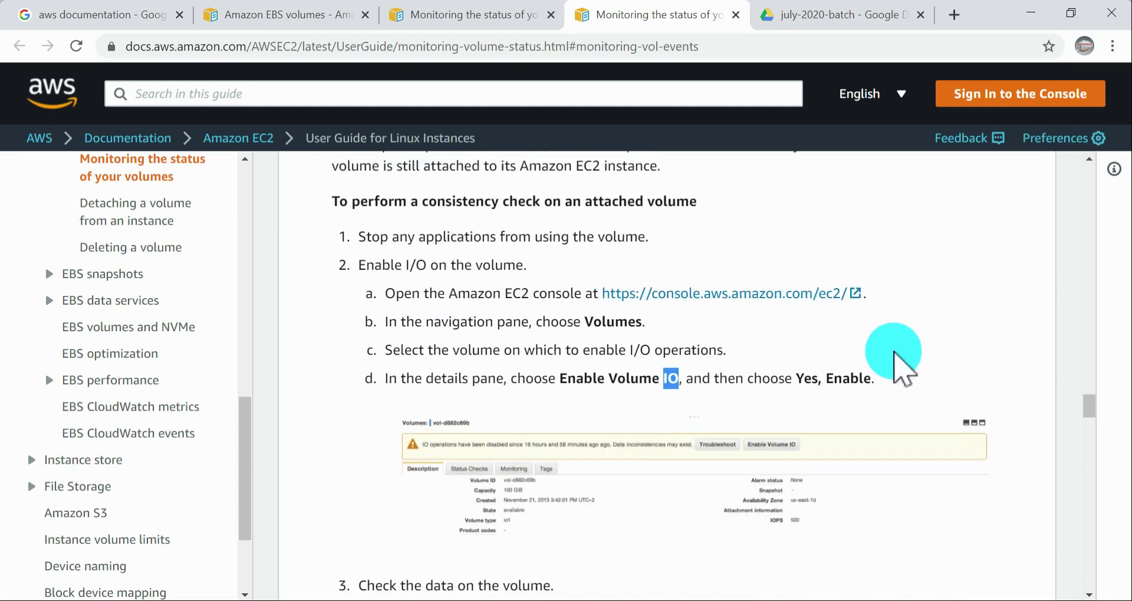
{"action": "scroll", "coordinate": [761, 347], "scroll_direction": "up", "scroll_amount": 2}
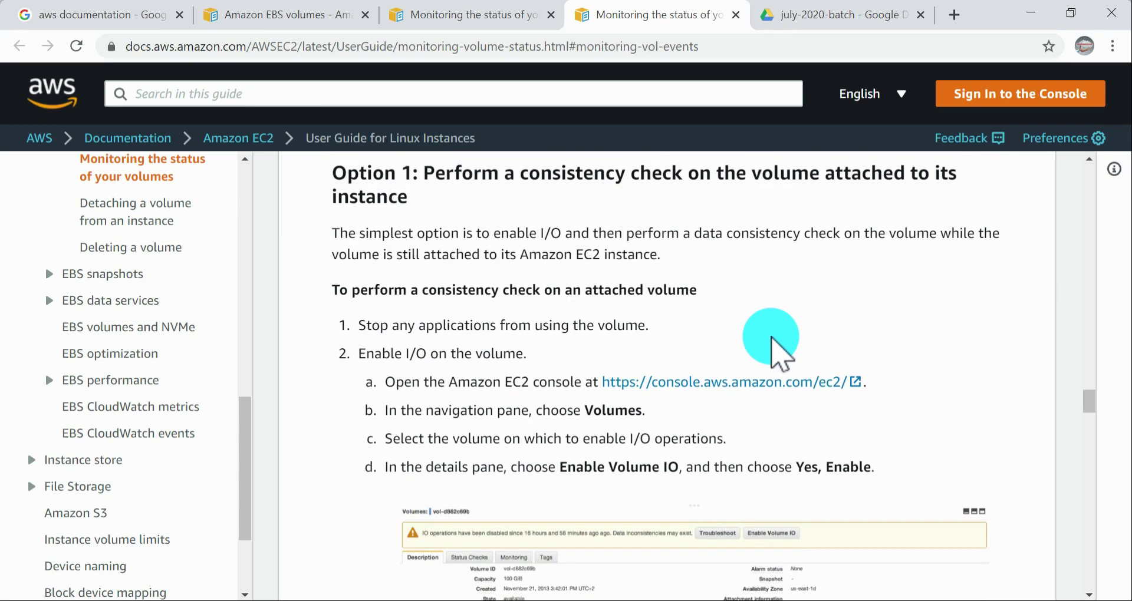
Step: Skim the remaining impaired volume options and the Auto-Enabled IO attribute section, and open the Deleting a volume topic
{"action": "scroll", "coordinate": [773, 348], "scroll_direction": "down", "scroll_amount": 8}
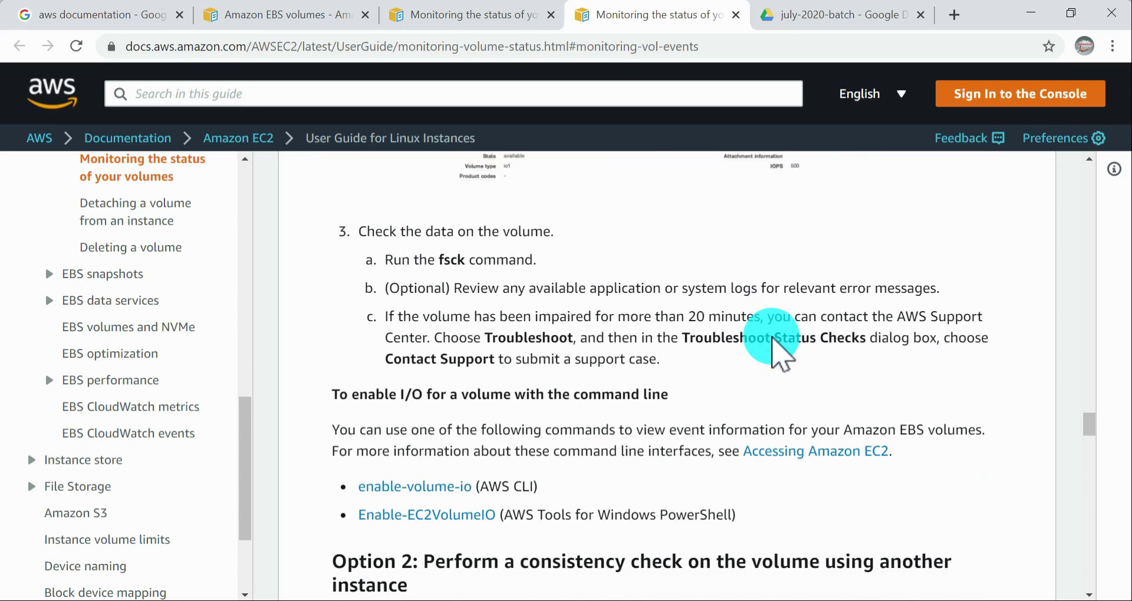
{"action": "scroll", "coordinate": [771, 337], "scroll_direction": "down", "scroll_amount": 10}
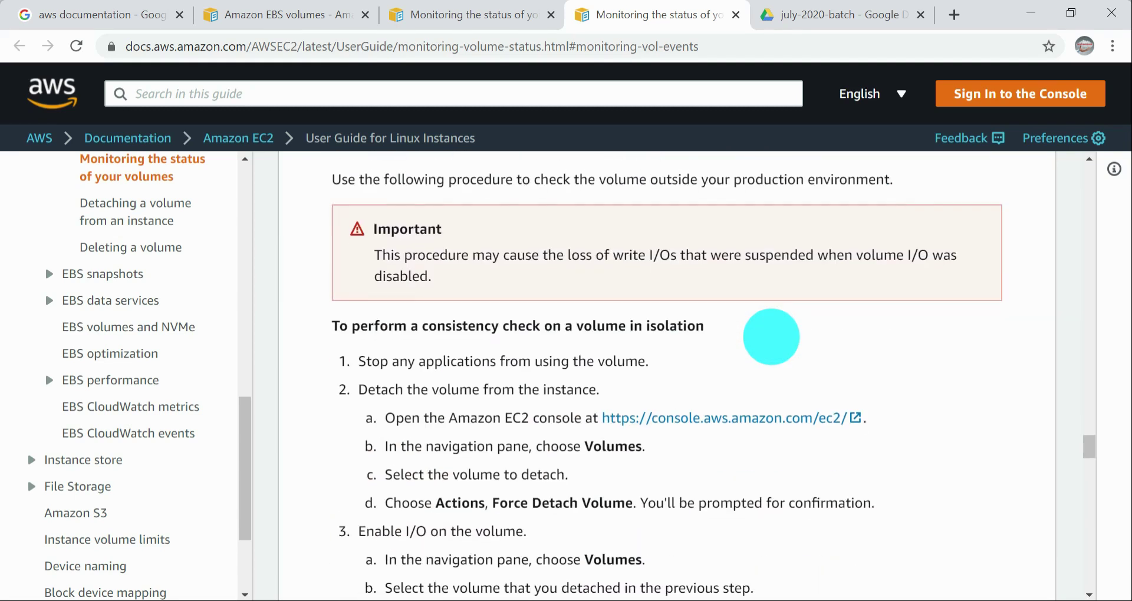
{"action": "scroll", "coordinate": [772, 345], "scroll_direction": "down", "scroll_amount": 20}
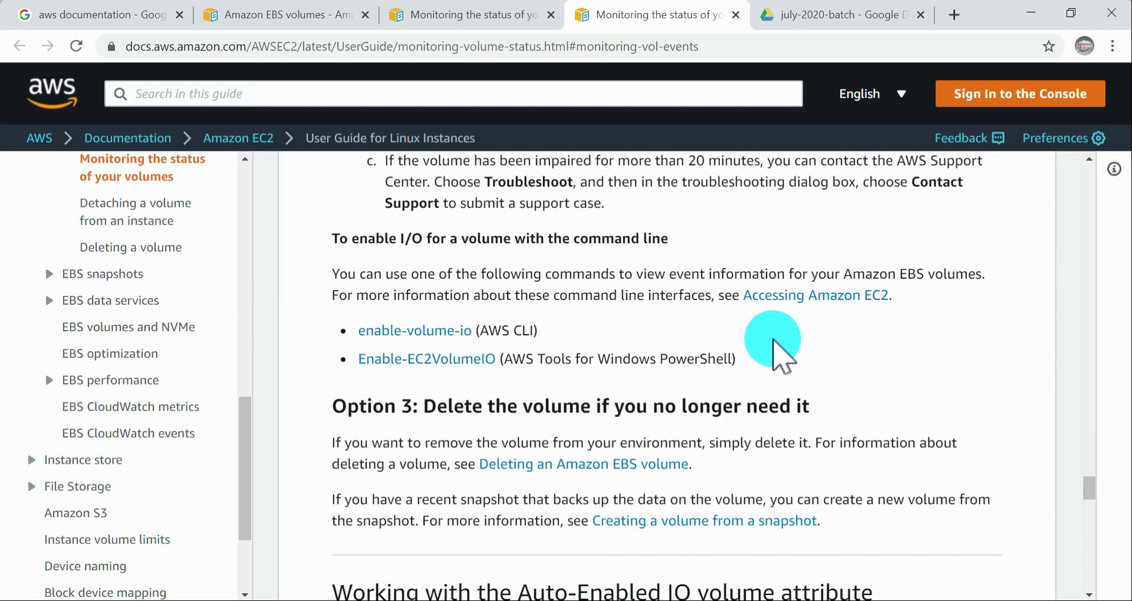
{"action": "scroll", "coordinate": [774, 345], "scroll_direction": "down", "scroll_amount": 20}
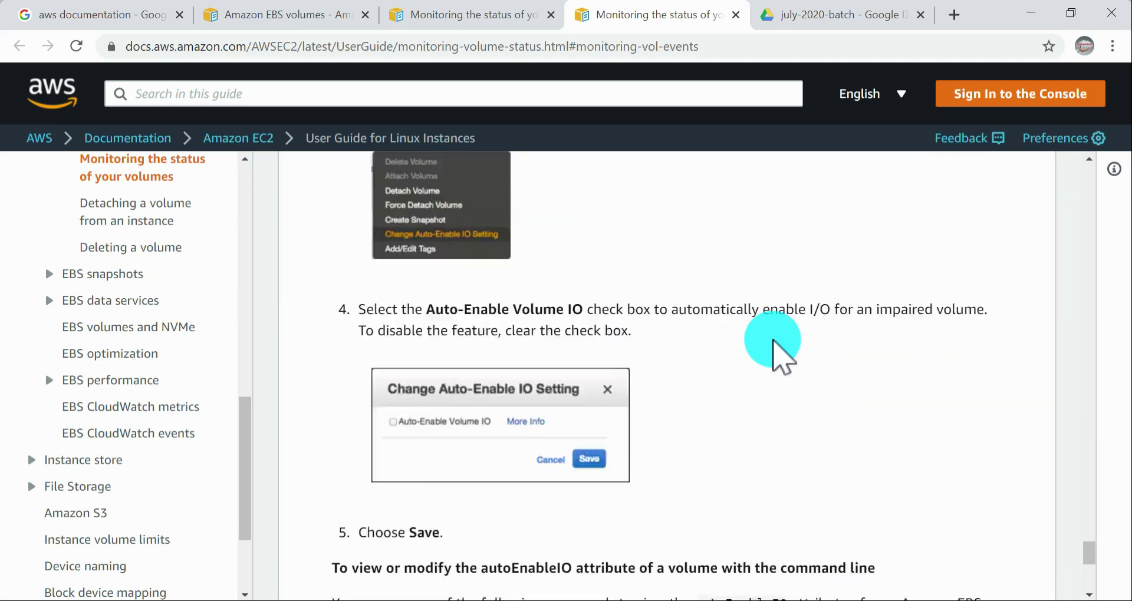
{"action": "scroll", "coordinate": [153, 330], "scroll_direction": "up", "scroll_amount": 3}
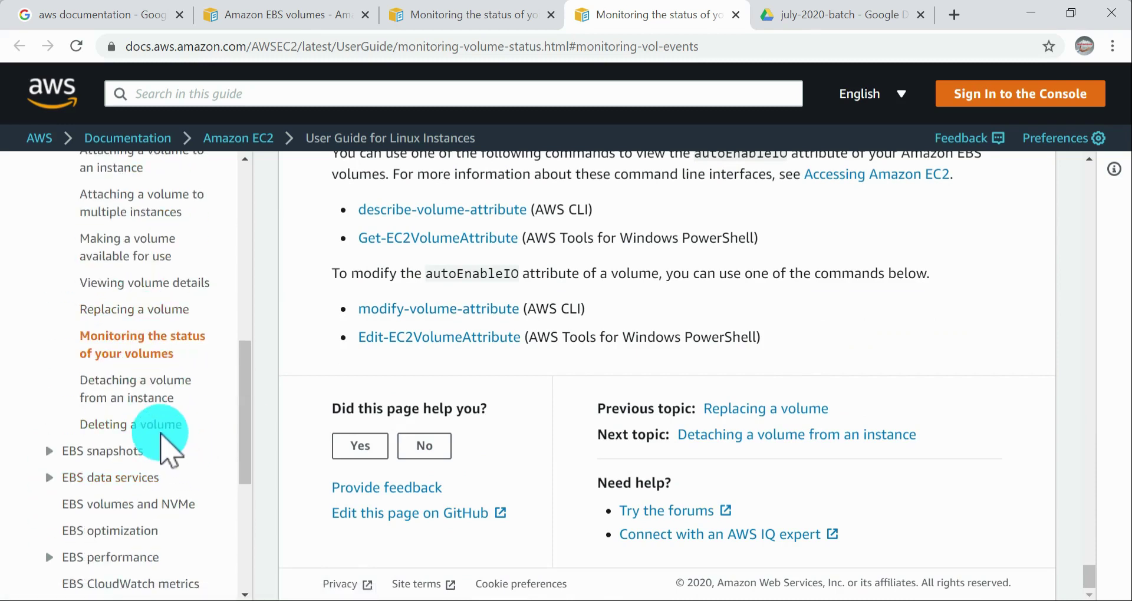
{"action": "left_click", "coordinate": [158, 427]}
Step: In the EC2 console's Volumes page, select 2c, 2b and the 2 GiB volume, enlarge the list, and check the available actions
{"action": "key", "text": "alt+Tab"}
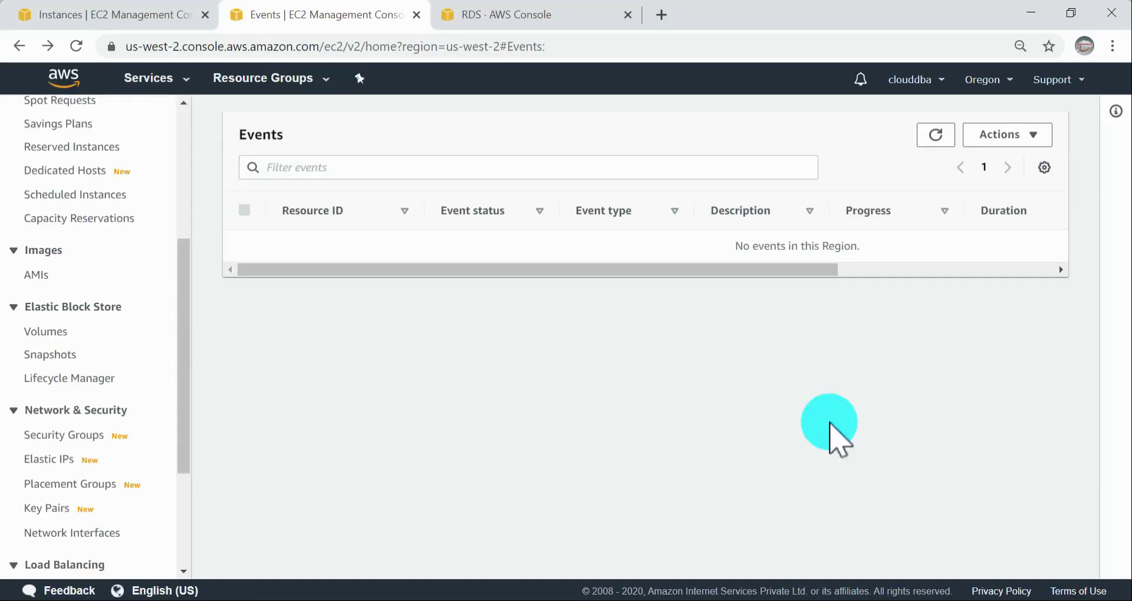
{"action": "left_click", "coordinate": [59, 337]}
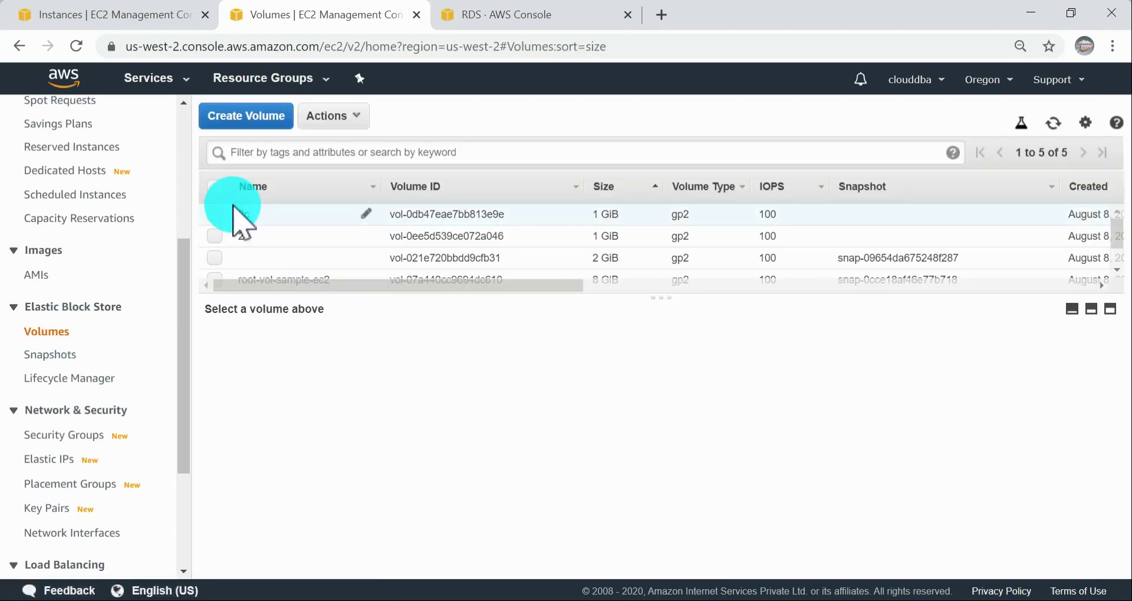
{"action": "left_click", "coordinate": [215, 216]}
{"action": "left_click", "coordinate": [214, 237]}
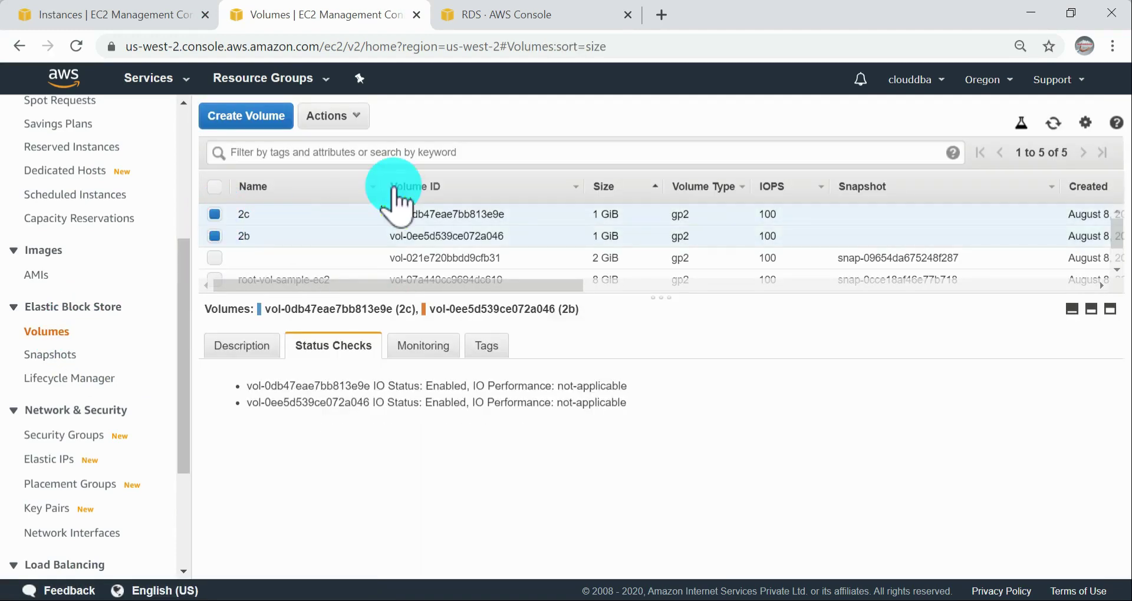
{"action": "left_click", "coordinate": [214, 259]}
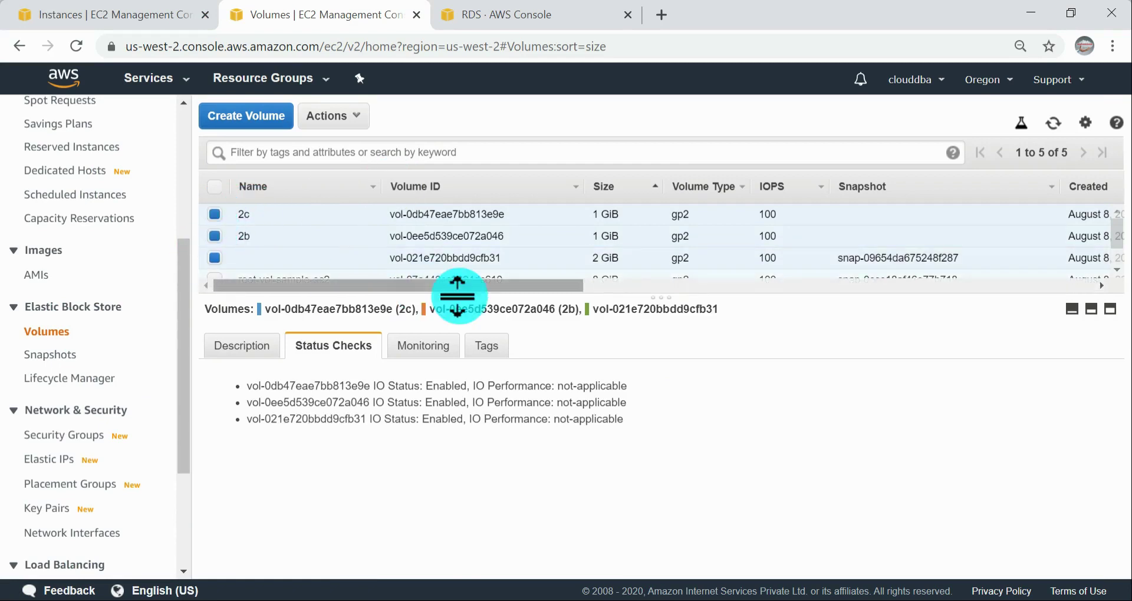
{"action": "left_click_drag", "start_coordinate": [664, 296], "coordinate": [665, 397]}
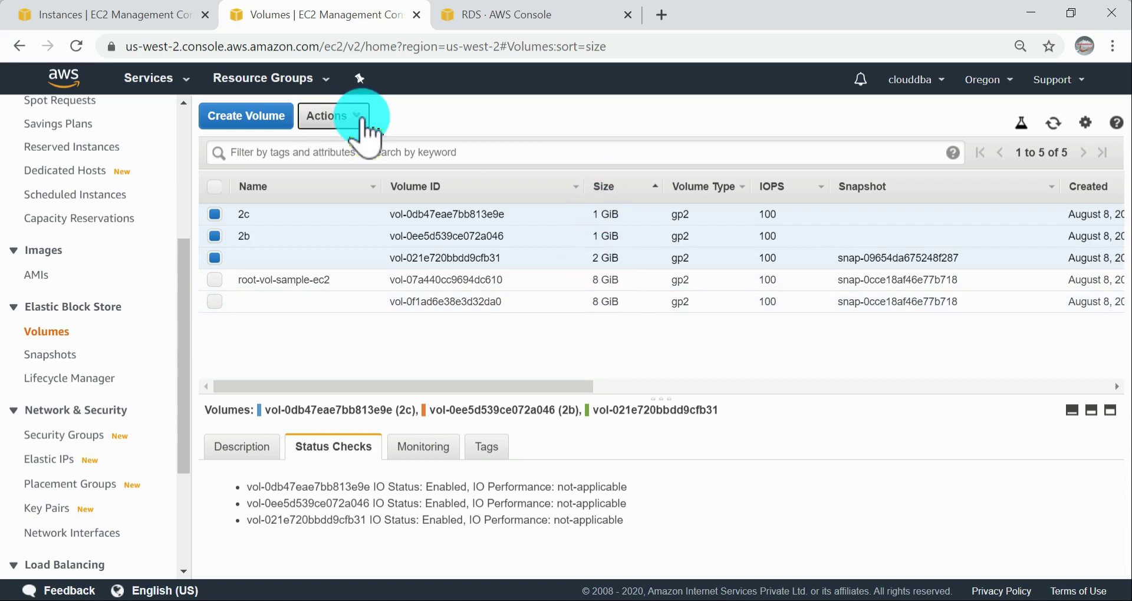
{"action": "left_click", "coordinate": [361, 118]}
{"action": "left_click", "coordinate": [469, 111]}
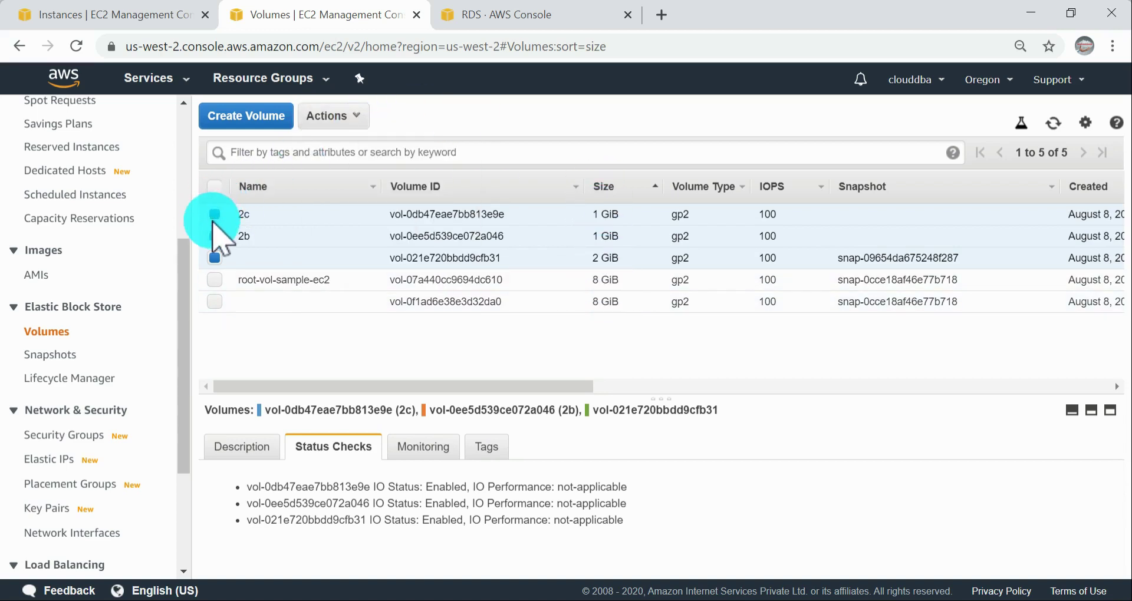
Step: Deselect 2c, 2b and the 2 GiB volume, and select only the root-vol-sample-ec2 volume
{"action": "left_click", "coordinate": [215, 214]}
{"action": "left_click", "coordinate": [215, 236]}
{"action": "left_click", "coordinate": [215, 280]}
{"action": "left_click", "coordinate": [215, 258]}
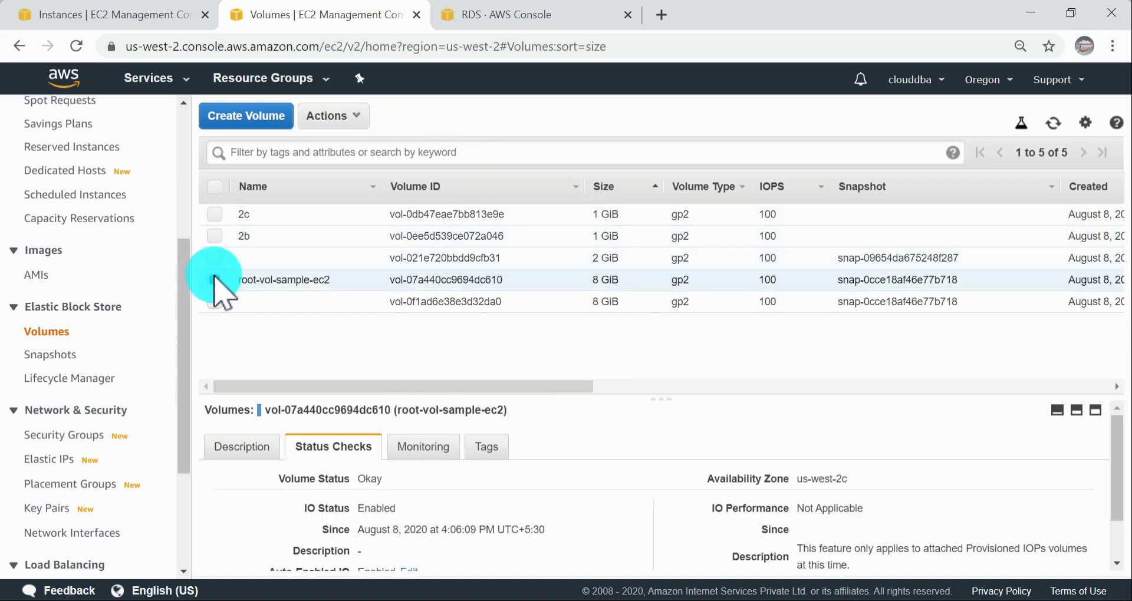
Step: Deselect root-vol-sample-ec2, select the 2c and 2b volumes, and check the actions available for both
{"action": "left_click", "coordinate": [215, 280]}
{"action": "left_click", "coordinate": [215, 215]}
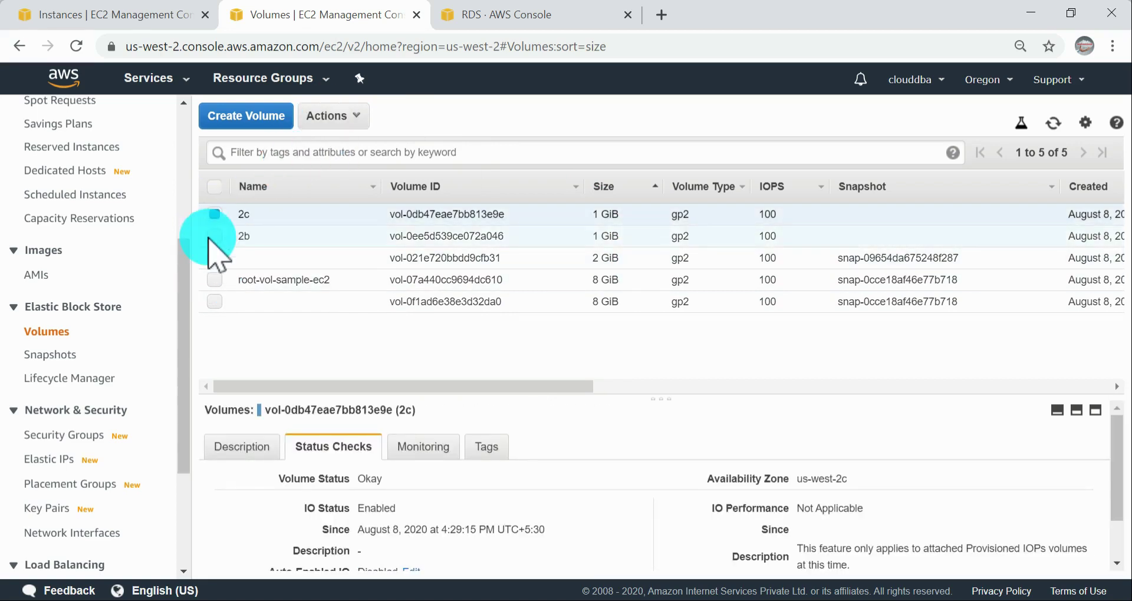
{"action": "left_click", "coordinate": [221, 233]}
{"action": "left_click", "coordinate": [342, 127]}
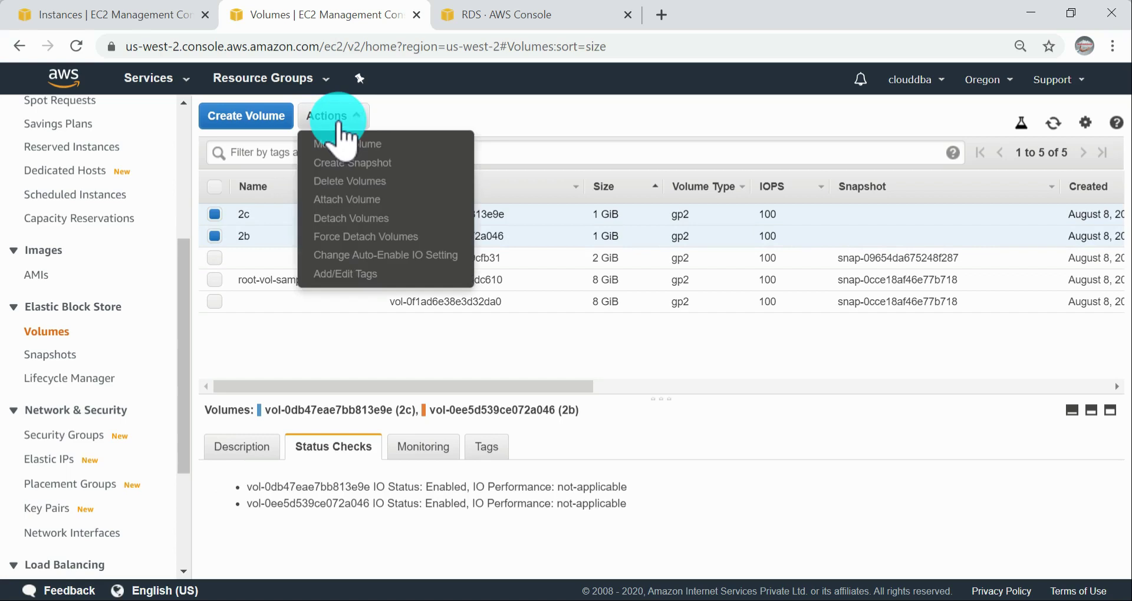
{"action": "left_click", "coordinate": [336, 126]}
Step: Deselect the 2b volume and delete the 2c volume, confirming the deletion
{"action": "left_click", "coordinate": [214, 236]}
{"action": "left_click", "coordinate": [335, 121]}
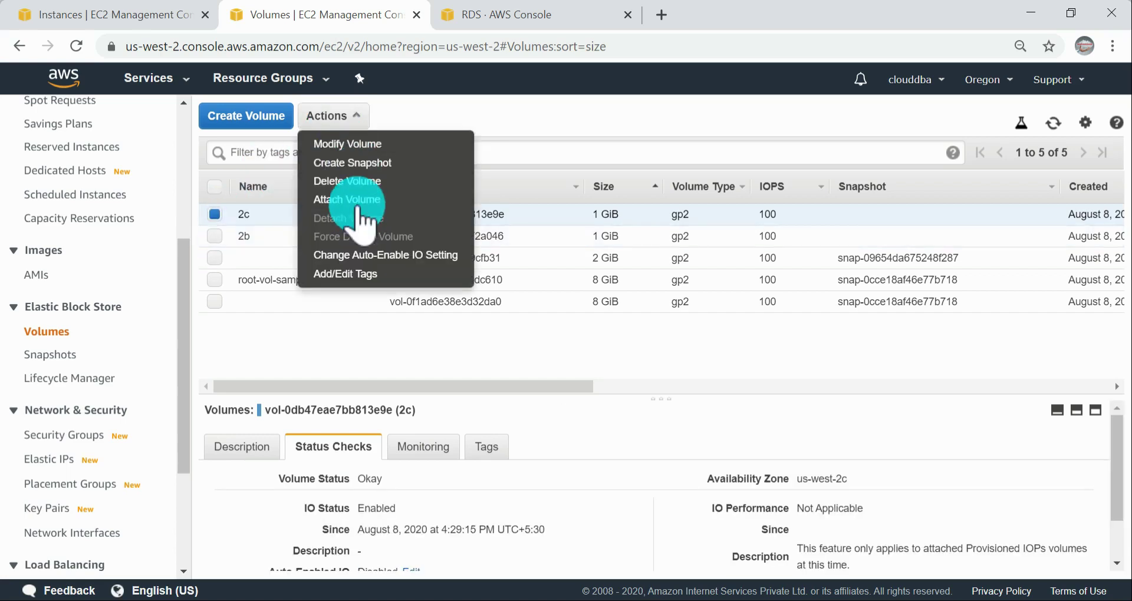
{"action": "left_click", "coordinate": [348, 179]}
{"action": "left_click", "coordinate": [790, 394]}
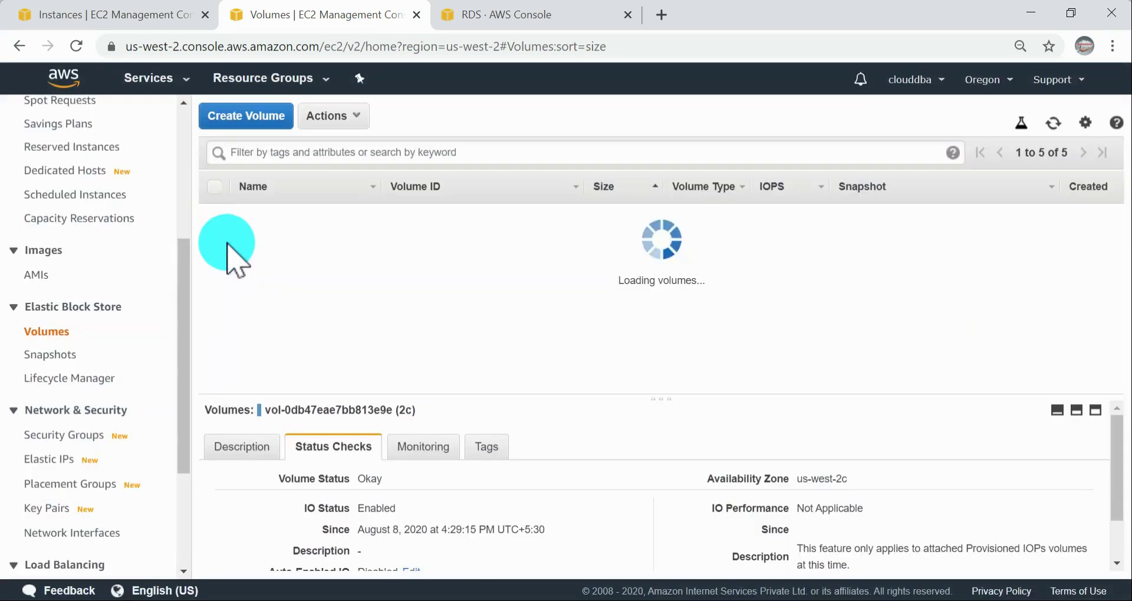
Step: Select only the 2b volume, leaving 2c out, and check which actions are available for it
{"action": "left_click", "coordinate": [215, 235]}
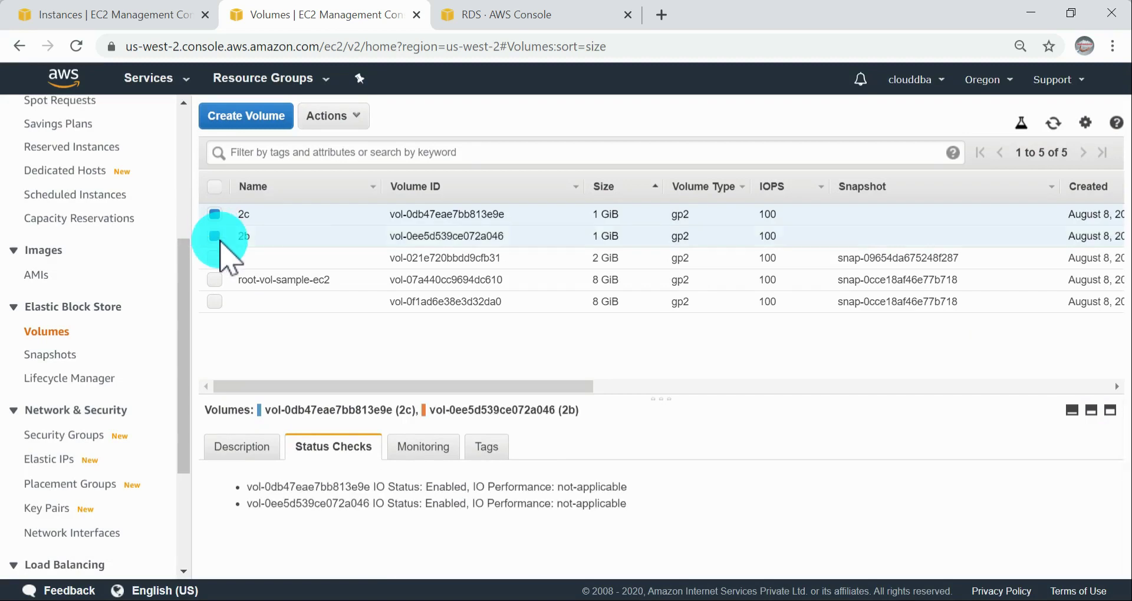
{"action": "left_click", "coordinate": [331, 116]}
{"action": "left_click", "coordinate": [215, 214]}
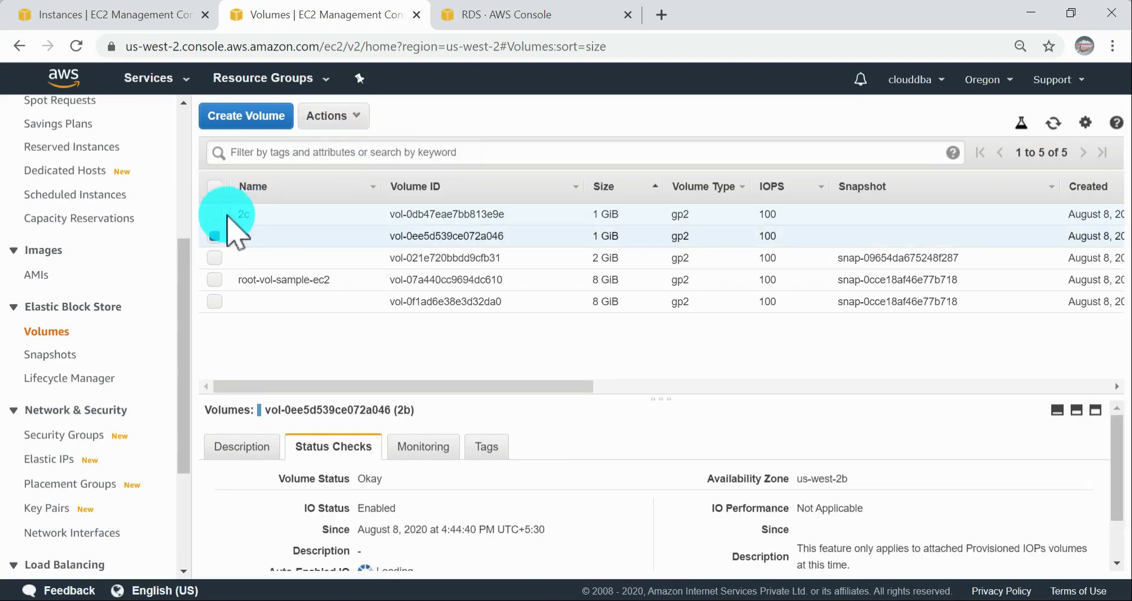
{"action": "left_click", "coordinate": [326, 120]}
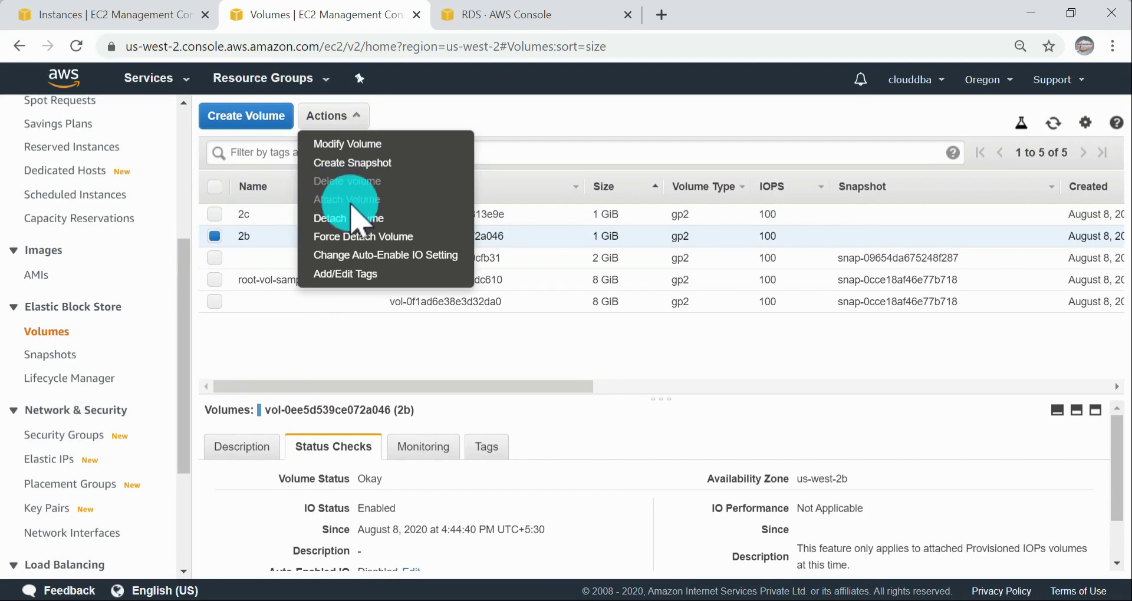
{"action": "left_click", "coordinate": [513, 122]}
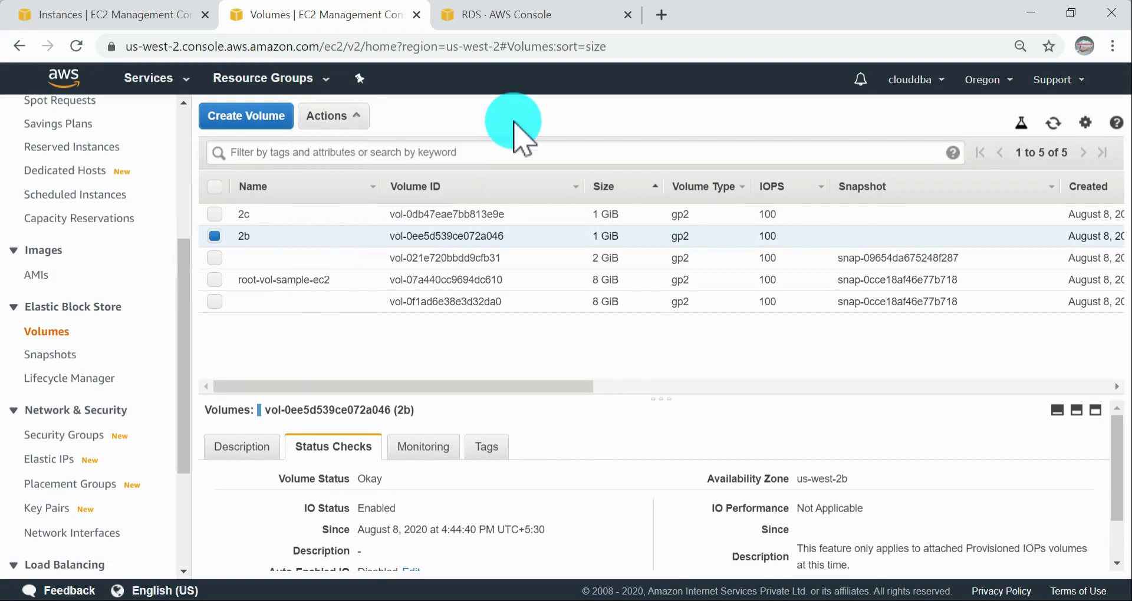
Step: Look over the 2b volume's columns, keep it selected, and detach it
{"action": "left_click_drag", "start_coordinate": [581, 384], "coordinate": [306, 387]}
{"action": "left_click", "coordinate": [215, 237]}
{"action": "left_click", "coordinate": [215, 236]}
{"action": "left_click", "coordinate": [348, 117]}
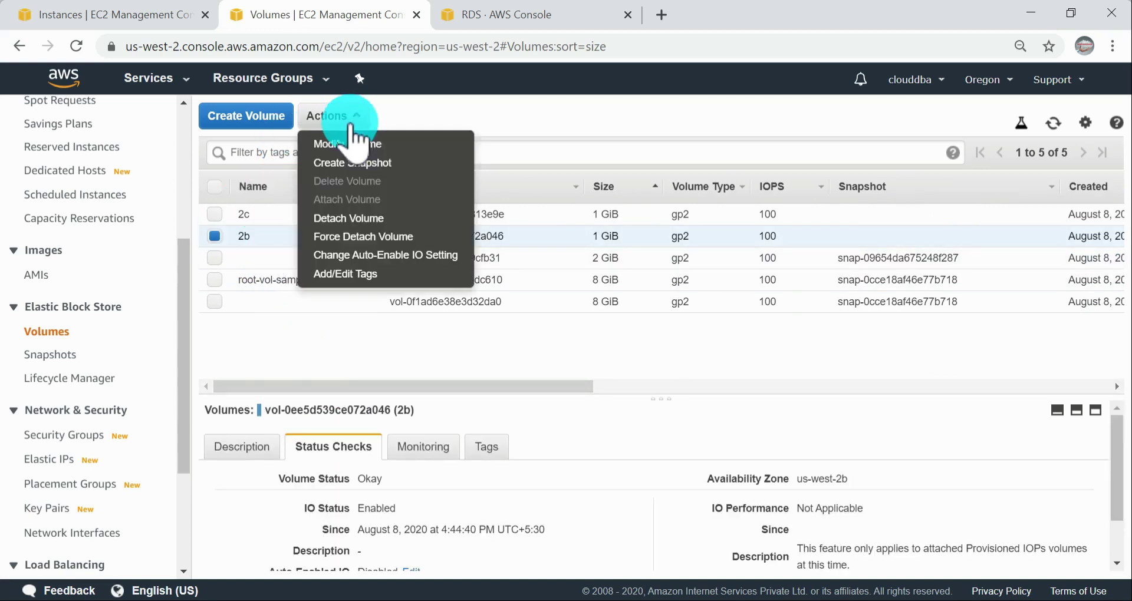
{"action": "left_click", "coordinate": [354, 218]}
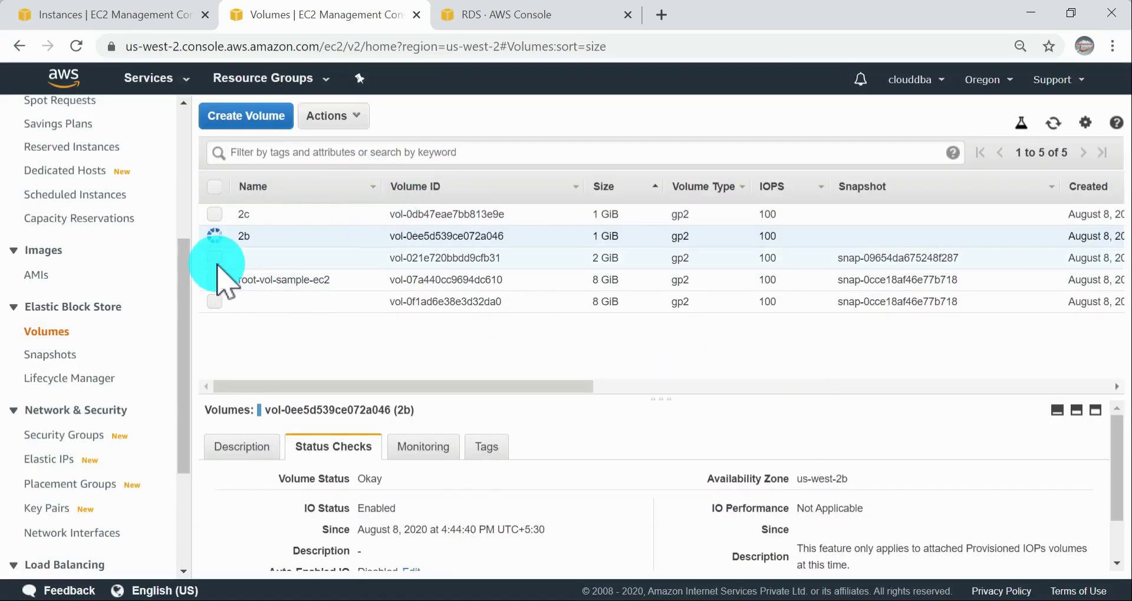
Step: Select the unnamed 2 GiB volume and detach it, confirming the detachment
{"action": "left_click", "coordinate": [215, 258]}
{"action": "left_click", "coordinate": [337, 118]}
{"action": "left_click", "coordinate": [377, 215]}
{"action": "left_click", "coordinate": [784, 396]}
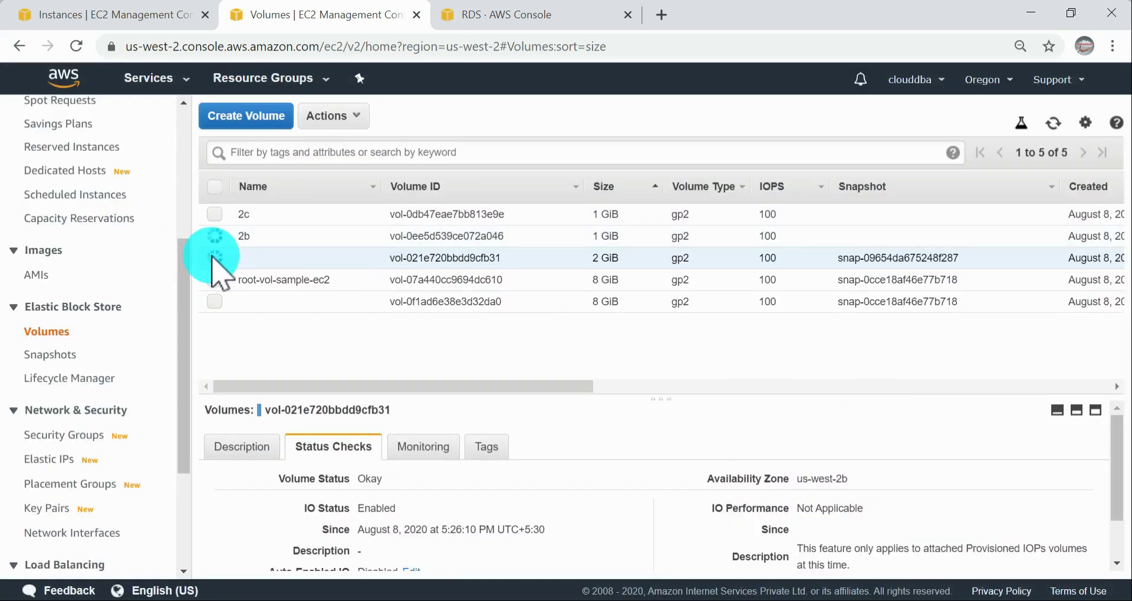
Step: Check the volumes' states, refresh the list, and check which actions are available for the 2 GiB volume
{"action": "left_click", "coordinate": [214, 214]}
{"action": "left_click_drag", "start_coordinate": [386, 384], "coordinate": [637, 386]}
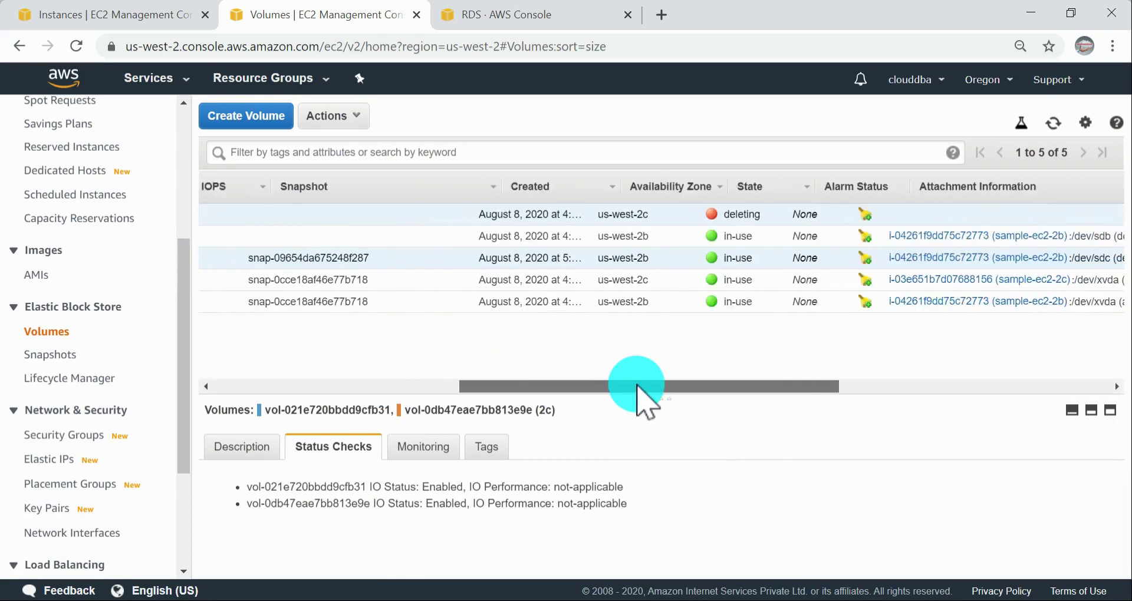
{"action": "left_click", "coordinate": [1054, 123]}
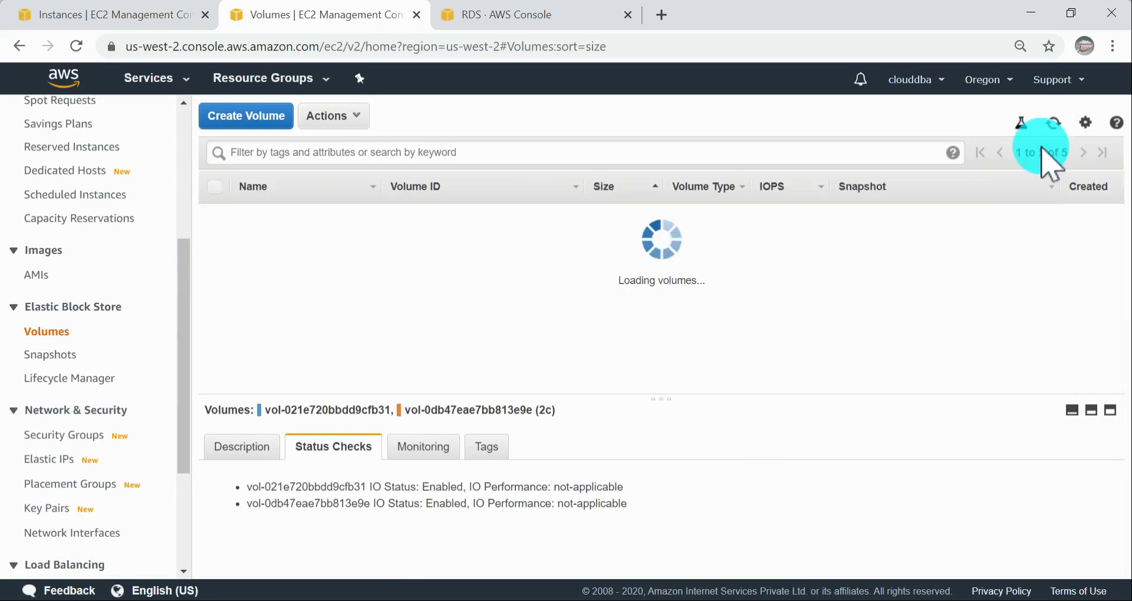
{"action": "left_click_drag", "start_coordinate": [546, 393], "coordinate": [228, 379]}
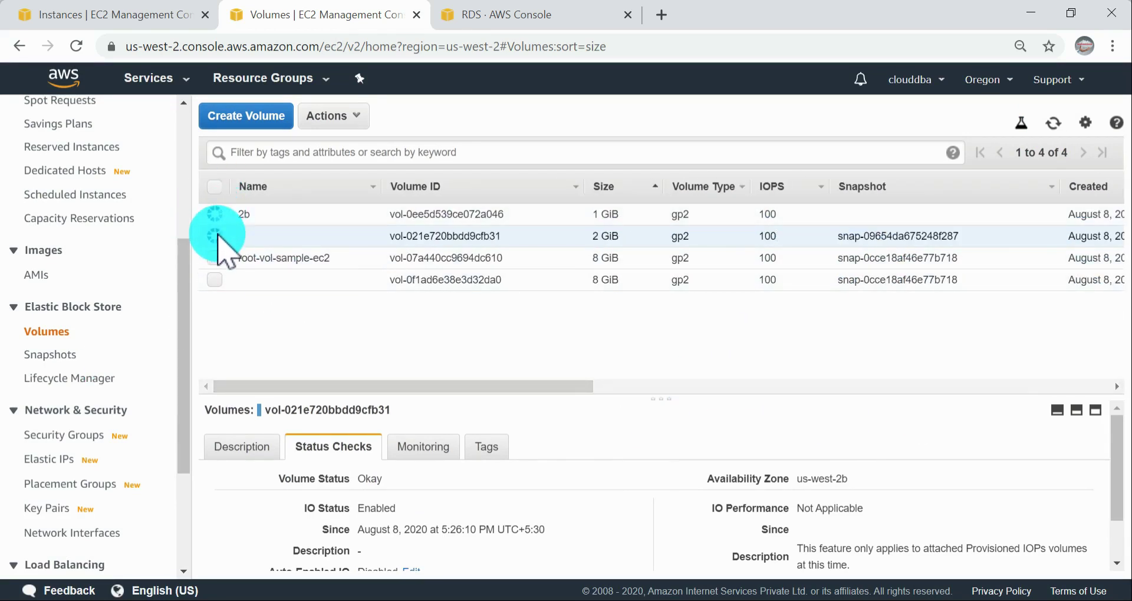
{"action": "left_click", "coordinate": [357, 118]}
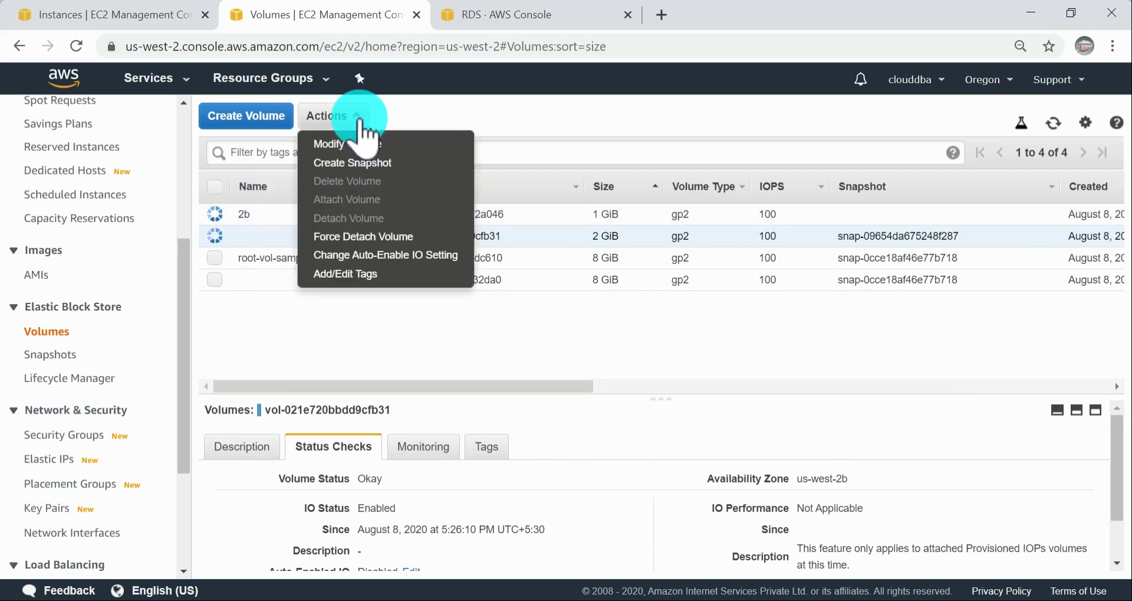
{"action": "left_click", "coordinate": [359, 120]}
{"action": "left_click", "coordinate": [1054, 123]}
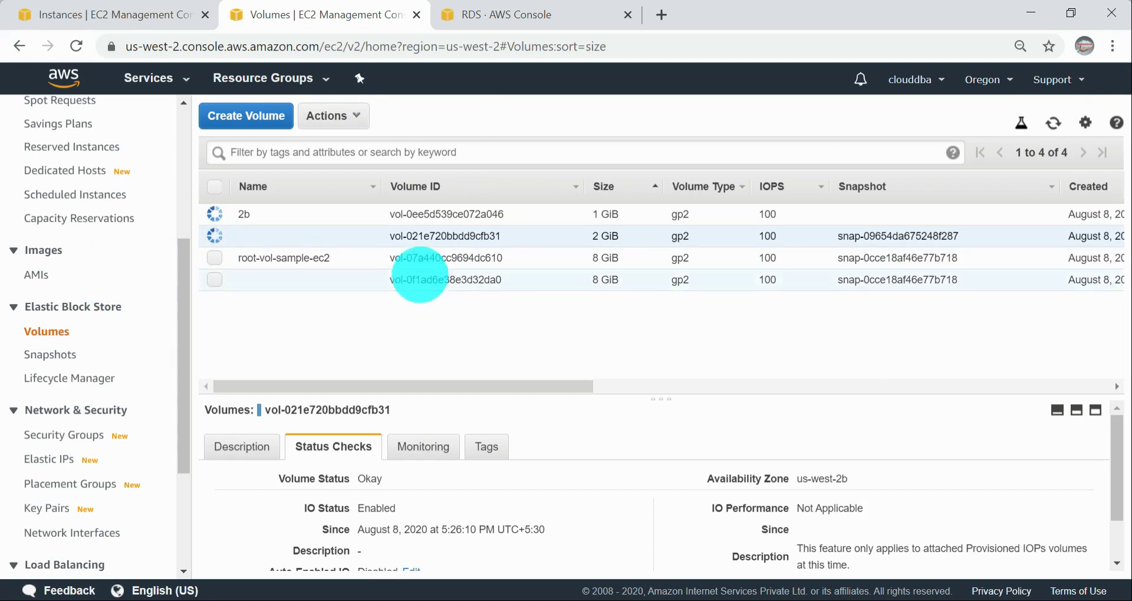
Step: On the Instances page, select sample-ec2-2c and sample-ec2-2b and terminate both instances
{"action": "scroll", "coordinate": [54, 354], "scroll_direction": "up", "scroll_amount": 5}
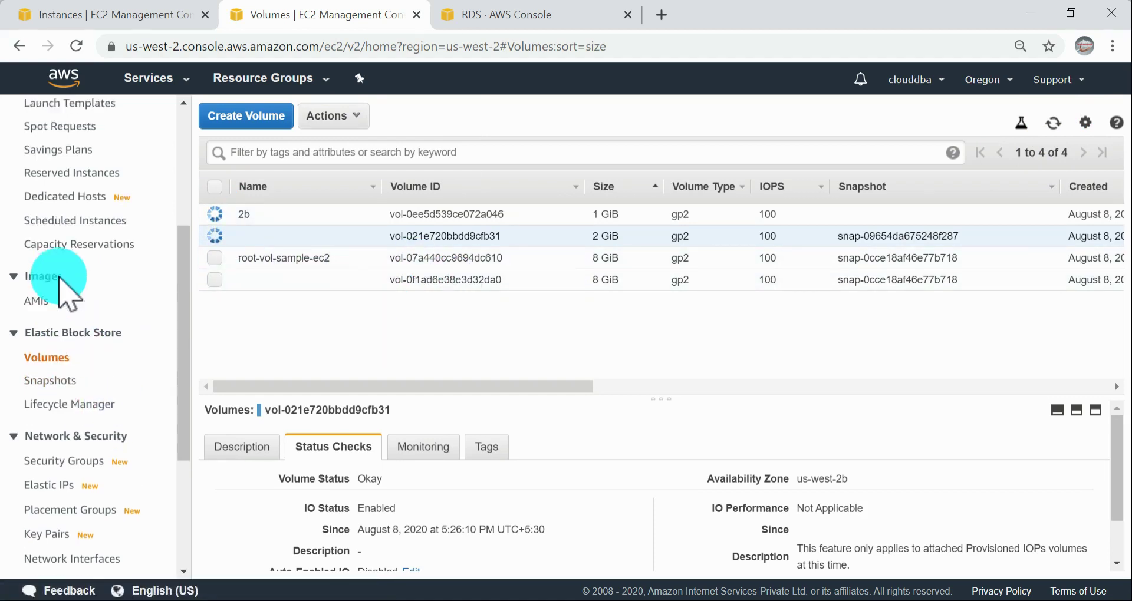
{"action": "left_click", "coordinate": [54, 295]}
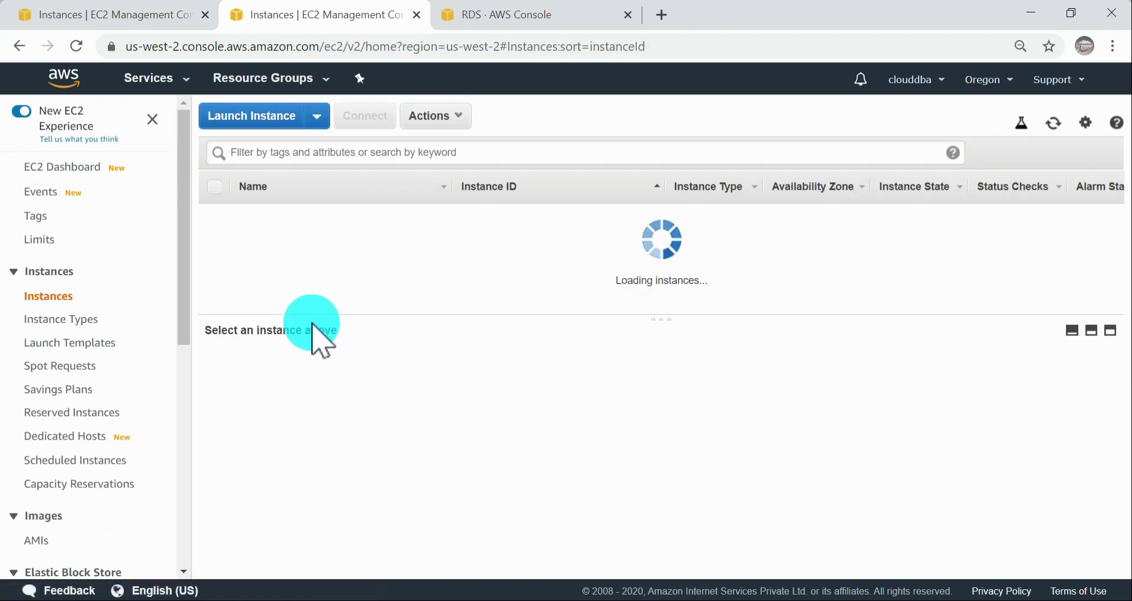
{"action": "left_click", "coordinate": [204, 221]}
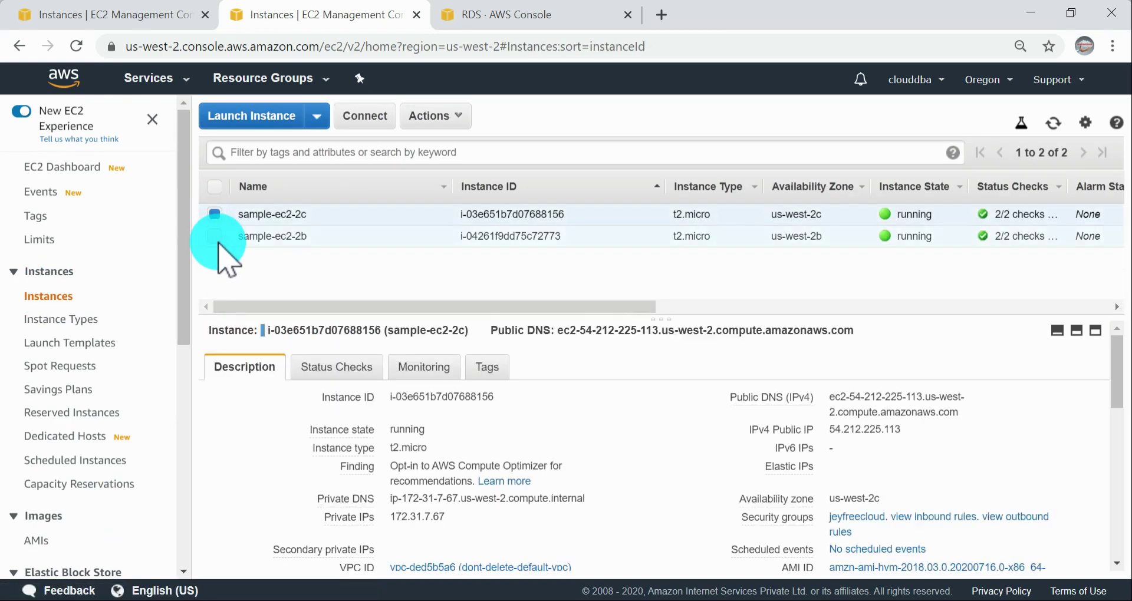
{"action": "left_click", "coordinate": [216, 237]}
{"action": "left_click", "coordinate": [463, 118]}
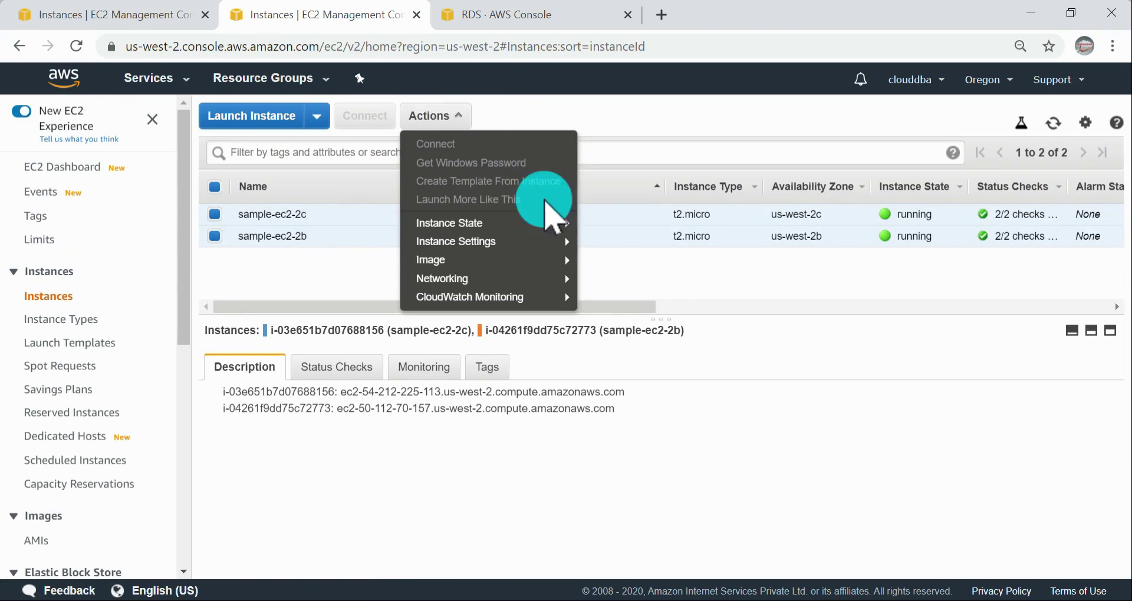
{"action": "mouse_move", "coordinate": [502, 225]}
{"action": "left_click", "coordinate": [640, 296]}
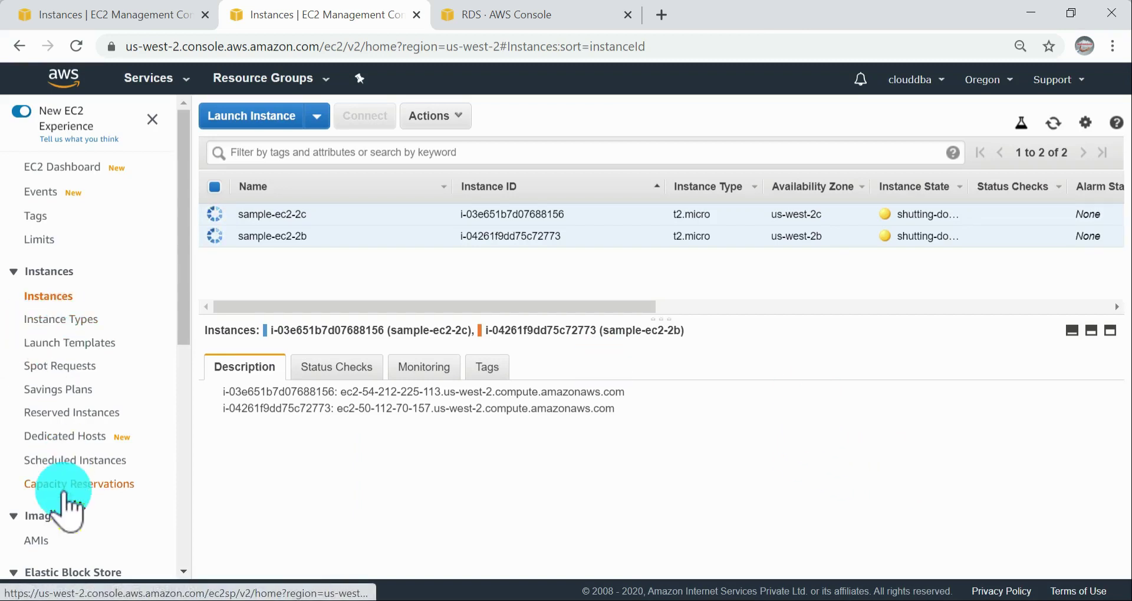
Step: Return to the Volumes page, select the 2b volume, and check its available actions
{"action": "scroll", "coordinate": [69, 331], "scroll_direction": "down", "scroll_amount": 1}
{"action": "scroll", "coordinate": [68, 330], "scroll_direction": "down", "scroll_amount": 3}
{"action": "left_click", "coordinate": [70, 421]}
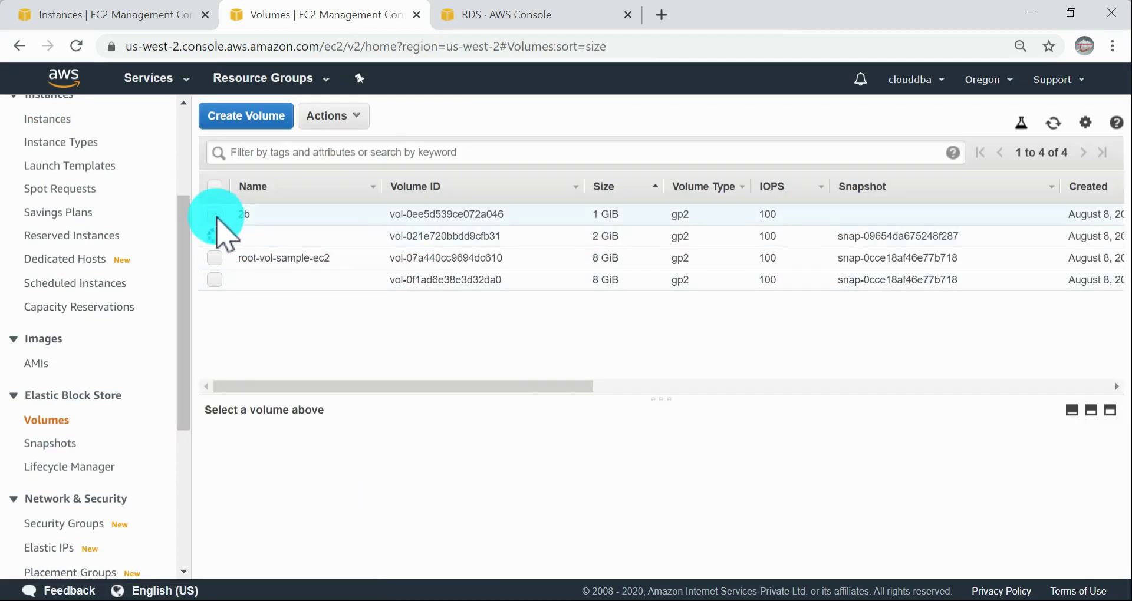
{"action": "left_click", "coordinate": [215, 235]}
{"action": "left_click", "coordinate": [214, 214]}
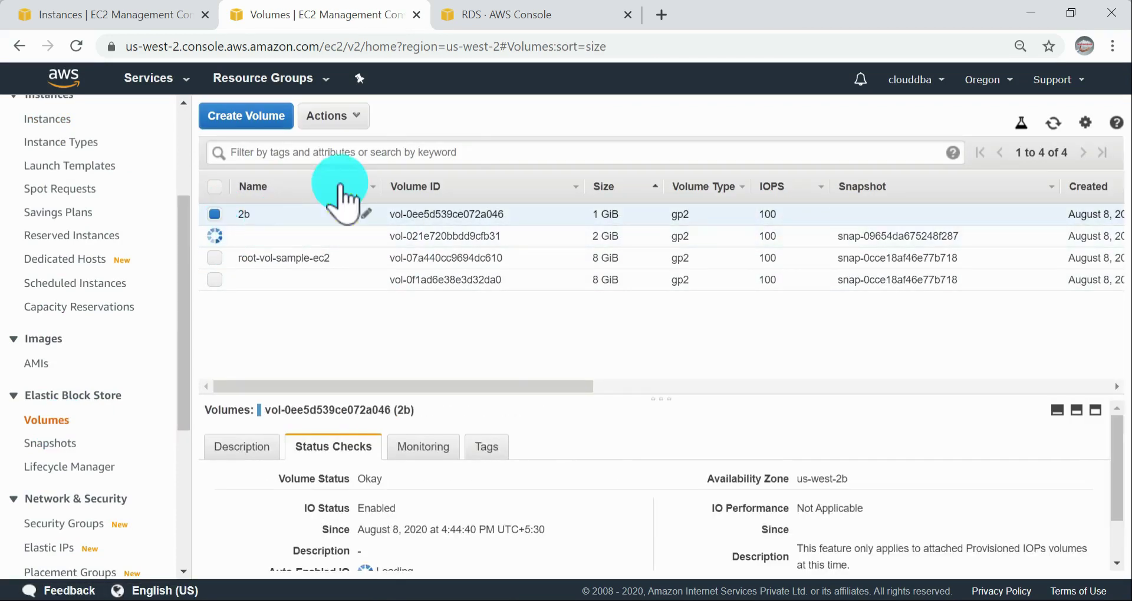
{"action": "left_click", "coordinate": [349, 117]}
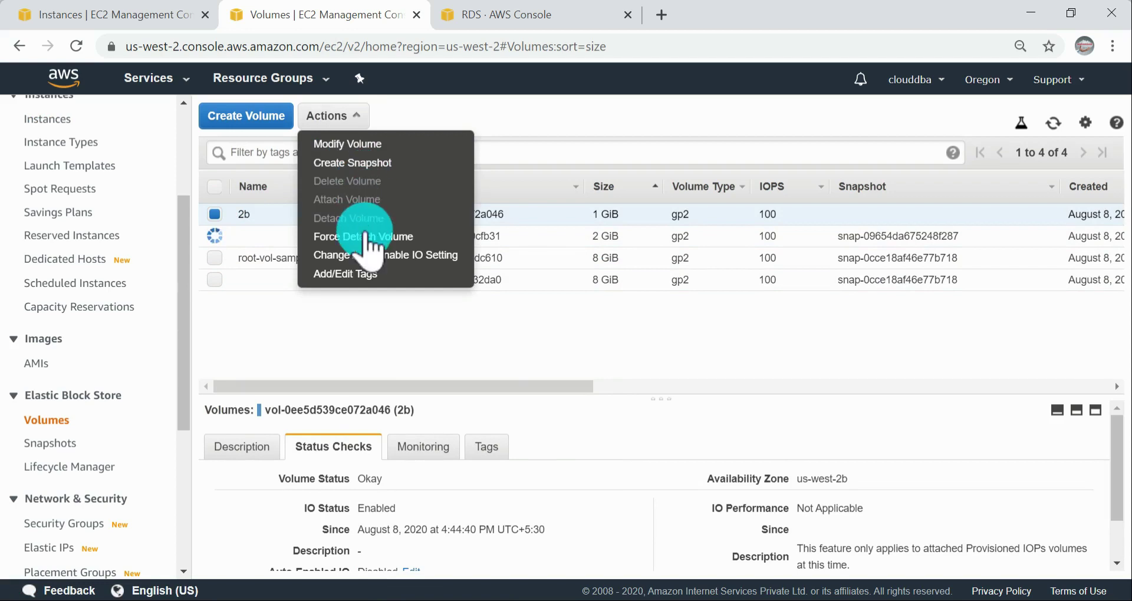
{"action": "left_click", "coordinate": [412, 387]}
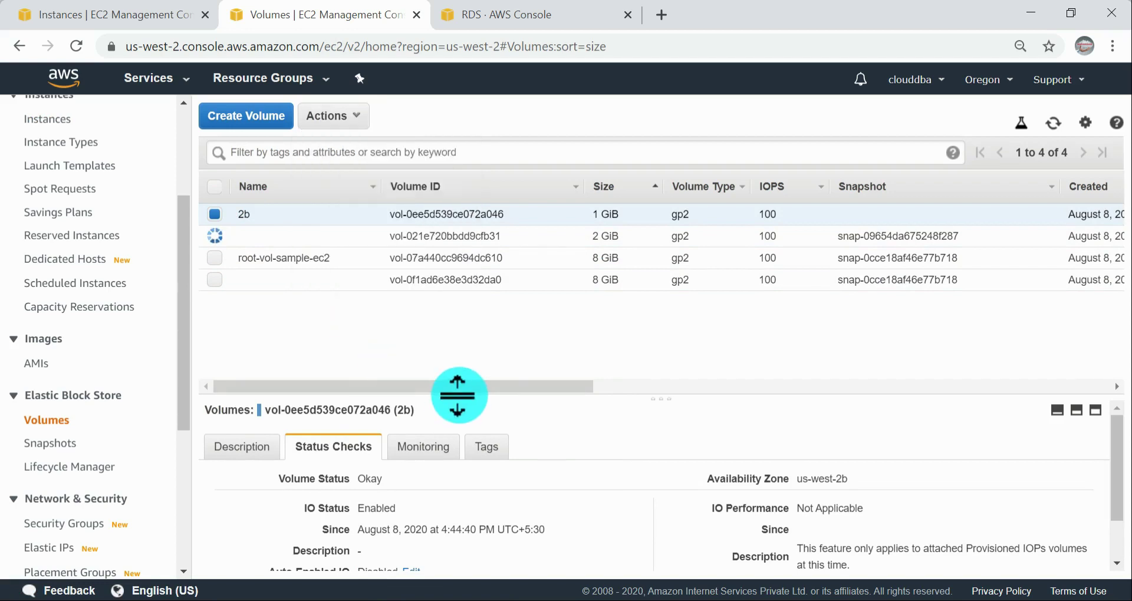
Step: Check the State and Attachment Information of the volumes, refresh the list, and recheck the actions for 2b
{"action": "left_click_drag", "start_coordinate": [466, 388], "coordinate": [667, 376]}
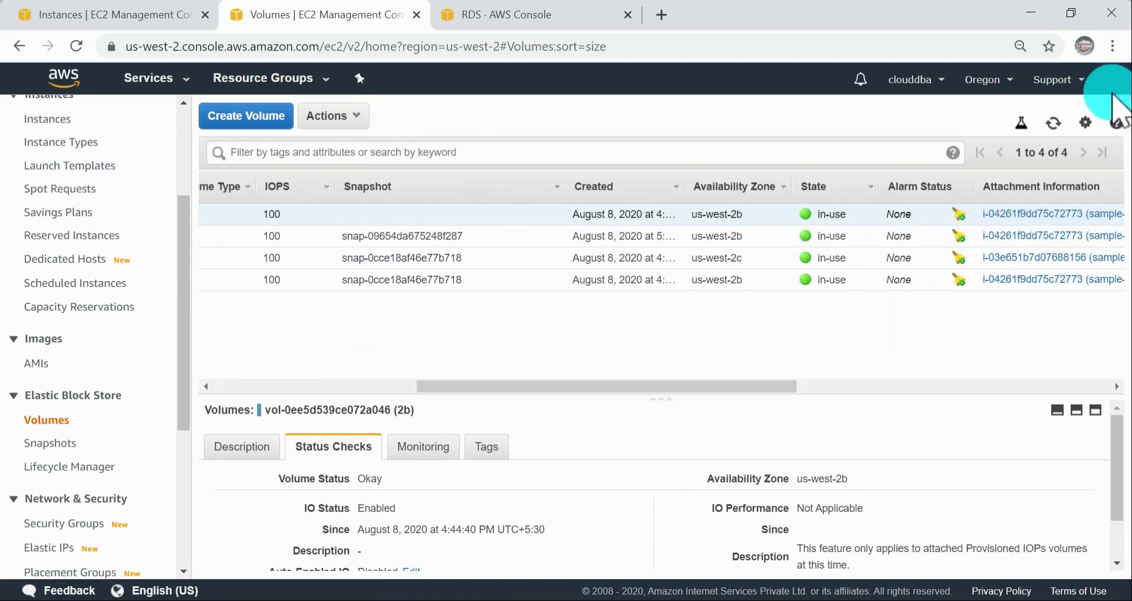
{"action": "left_click", "coordinate": [1056, 123]}
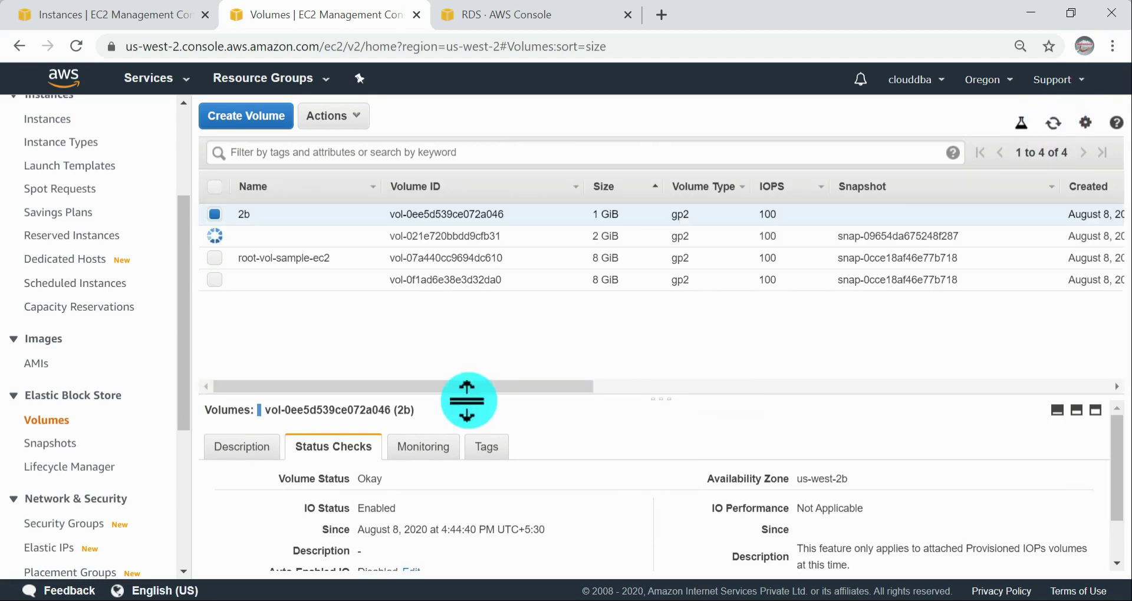
{"action": "left_click_drag", "start_coordinate": [487, 388], "coordinate": [303, 392]}
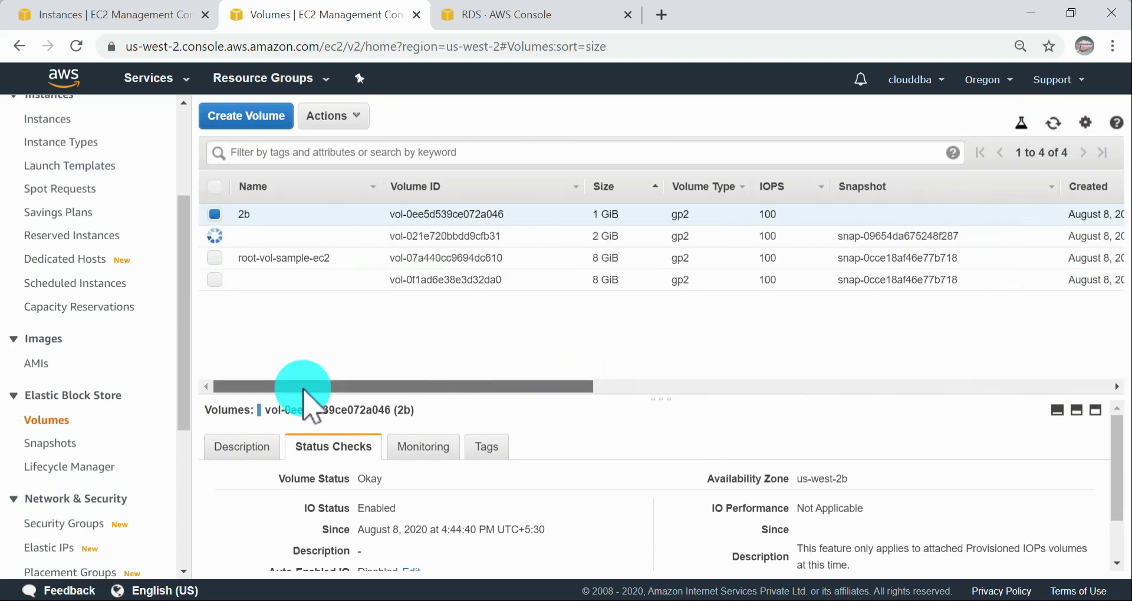
{"action": "left_click", "coordinate": [360, 118]}
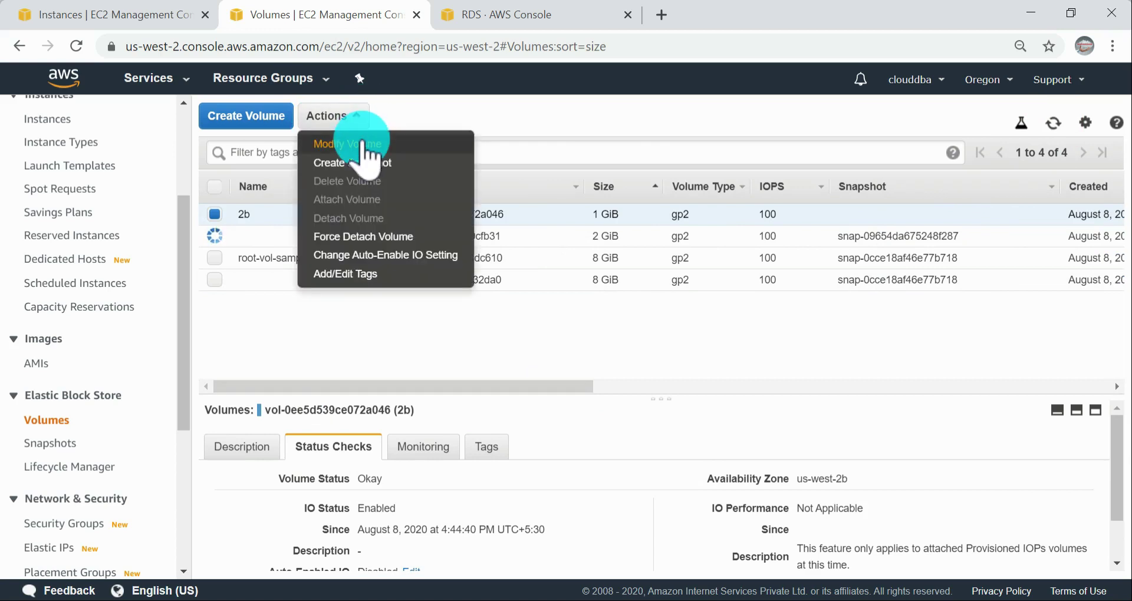
{"action": "left_click", "coordinate": [526, 133]}
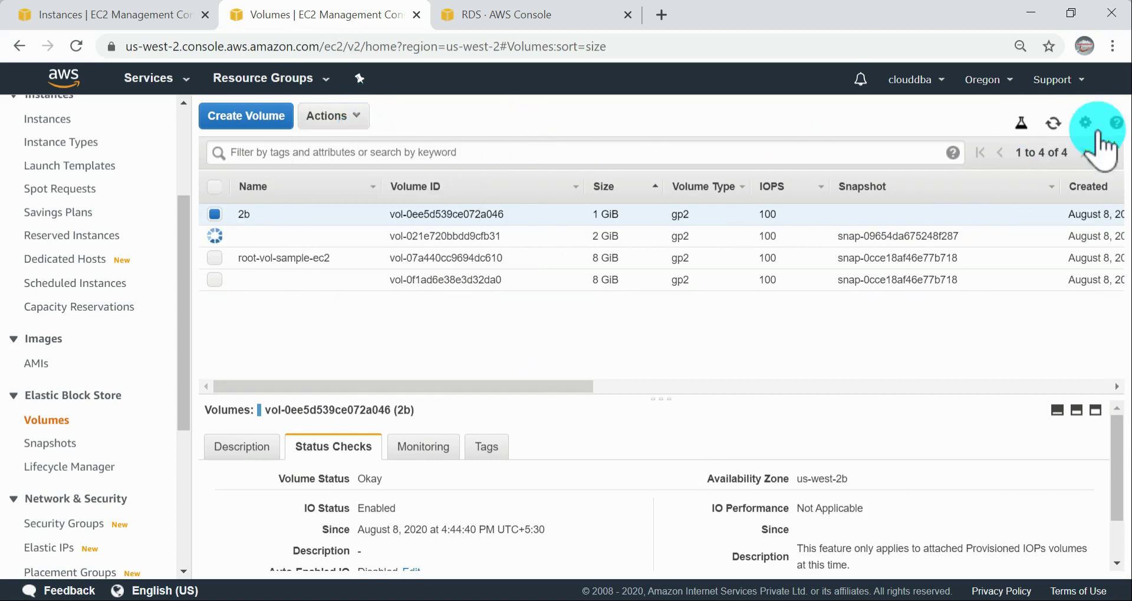
{"action": "left_click", "coordinate": [1054, 122]}
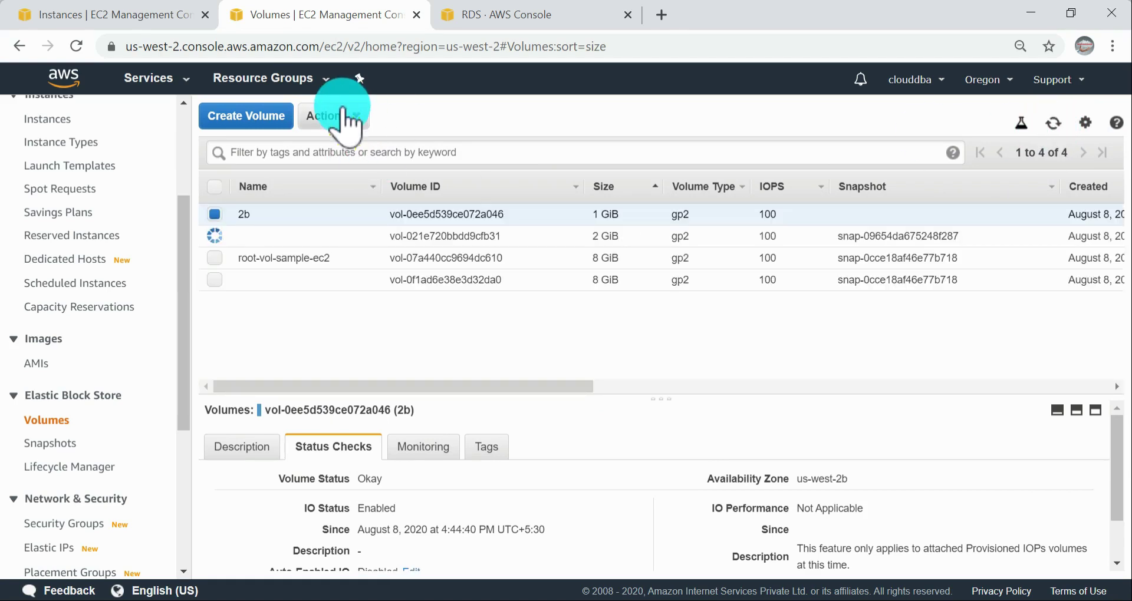
Step: Request detachment of the 2b volume again, refresh the volume list, and review its state columns
{"action": "left_click", "coordinate": [348, 131]}
{"action": "left_click", "coordinate": [365, 223]}
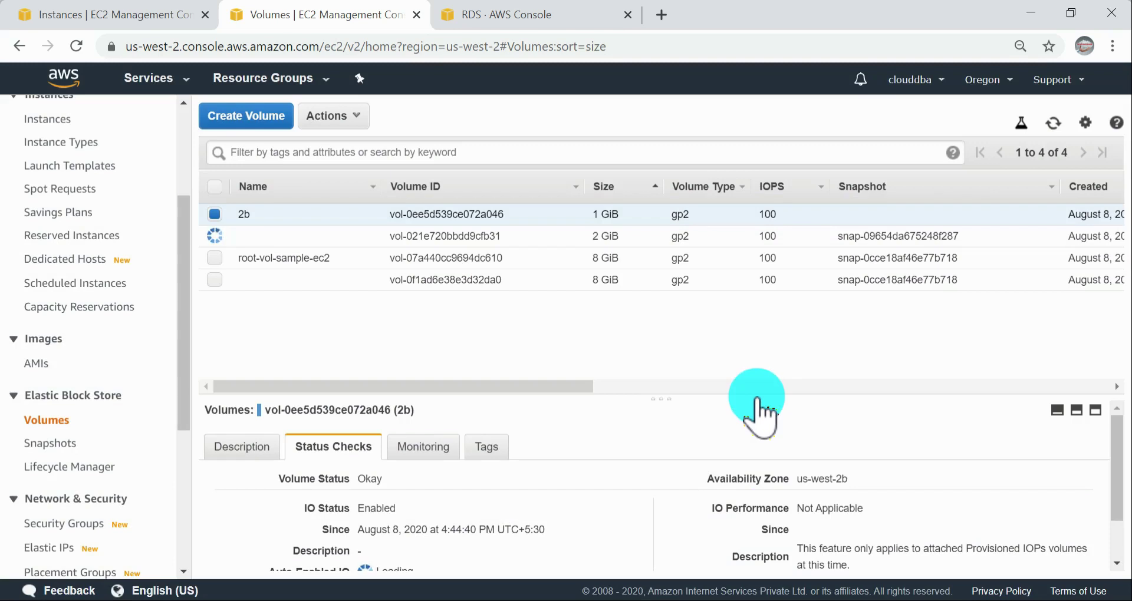
{"action": "left_click_drag", "start_coordinate": [538, 378], "coordinate": [702, 387]}
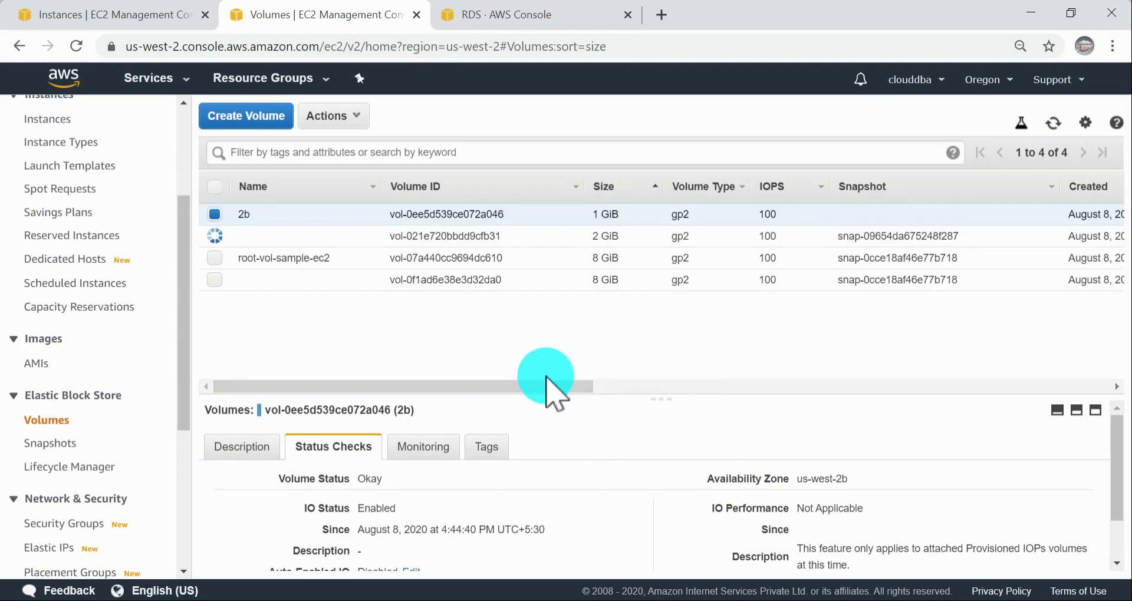
{"action": "left_click_drag", "start_coordinate": [546, 383], "coordinate": [498, 392]}
{"action": "left_click", "coordinate": [1056, 125]}
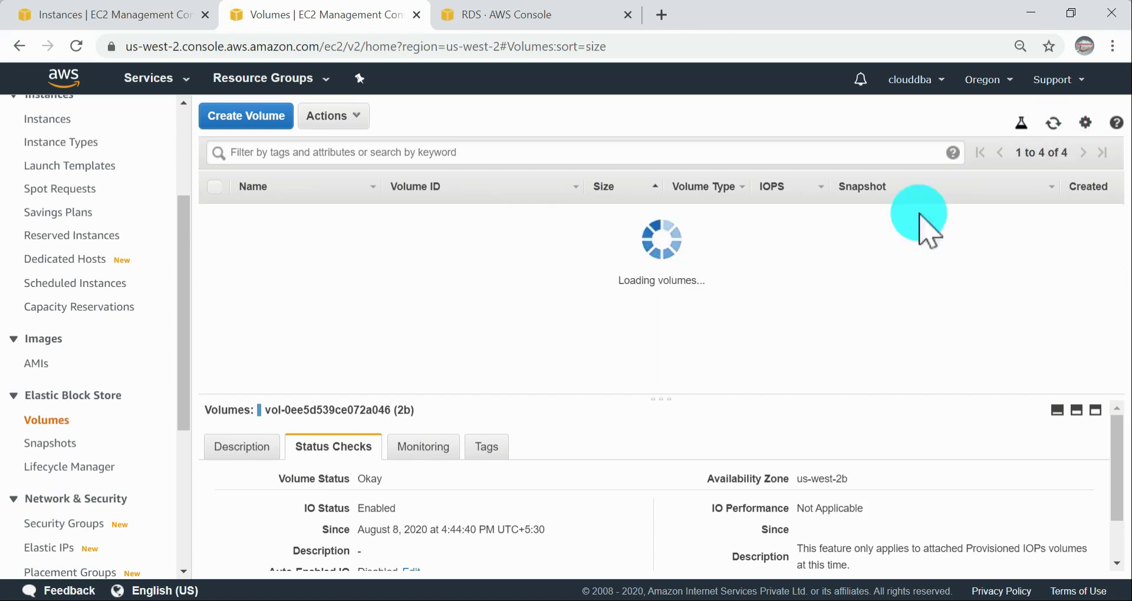
{"action": "left_click_drag", "start_coordinate": [596, 395], "coordinate": [298, 339]}
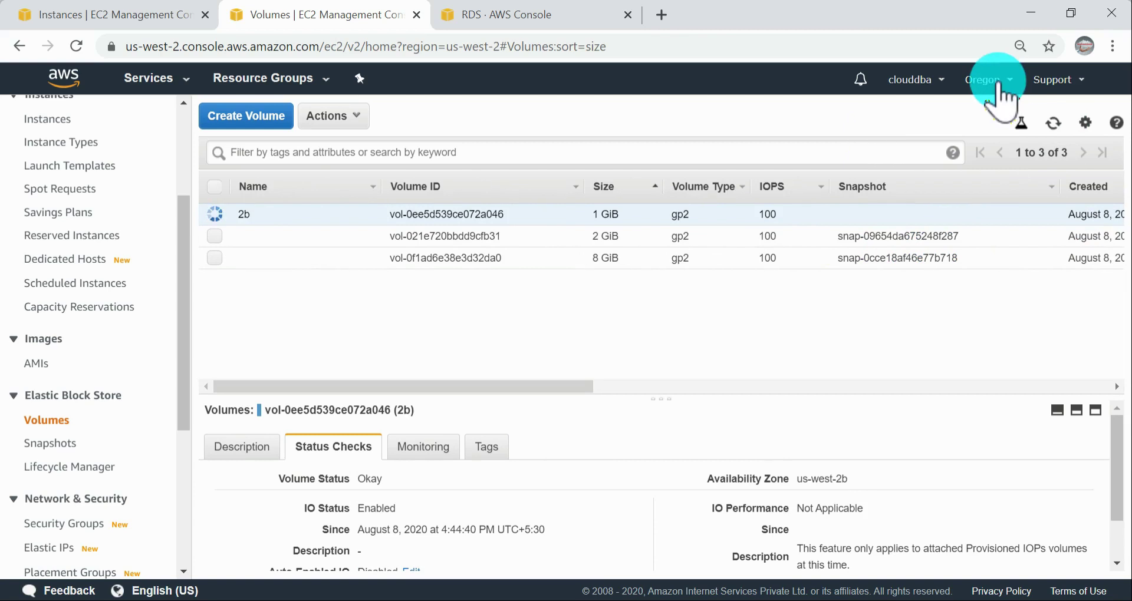
Step: Delete the 2b volume and refresh the volume list
{"action": "left_click", "coordinate": [1073, 125]}
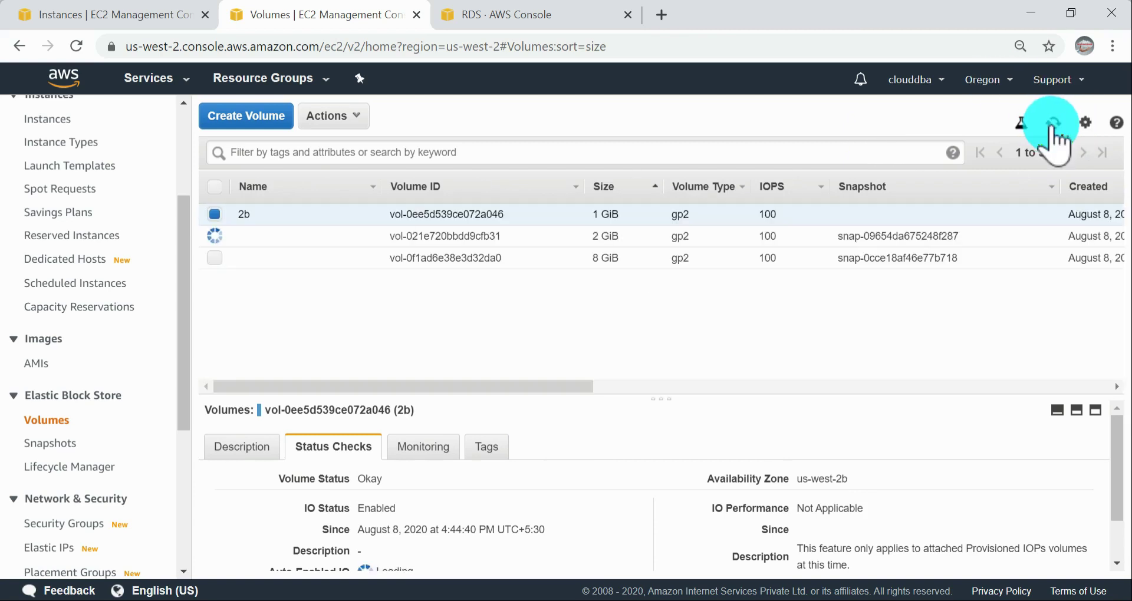
{"action": "mouse_move", "coordinate": [475, 393]}
{"action": "left_mouse_down"}
{"action": "mouse_move", "coordinate": [730, 396]}
{"action": "mouse_move", "coordinate": [490, 388]}
{"action": "left_mouse_up"}
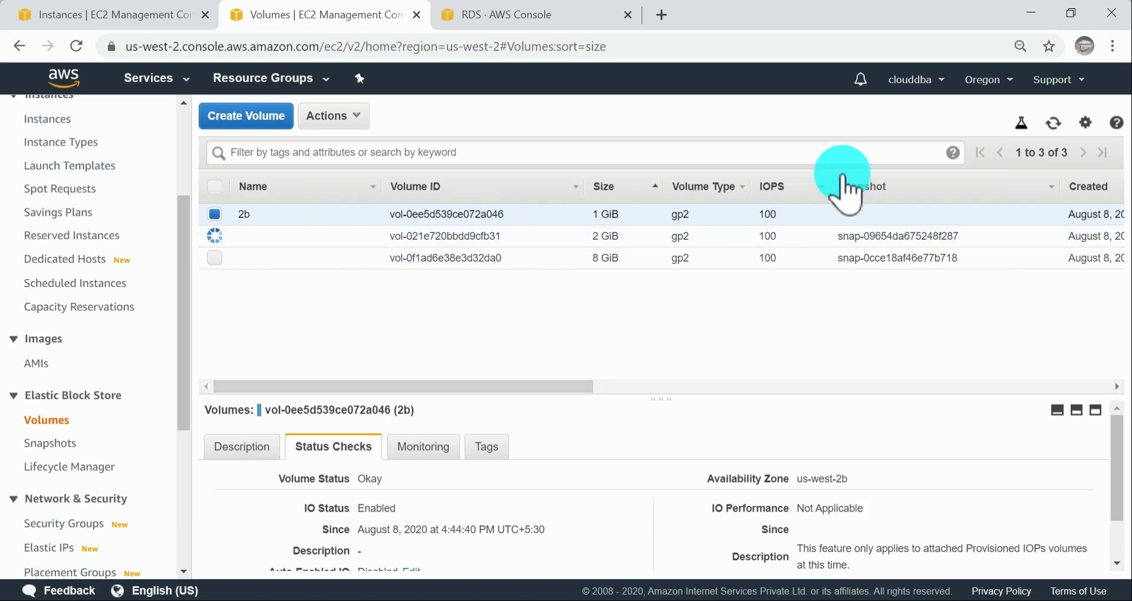
{"action": "left_click", "coordinate": [319, 116]}
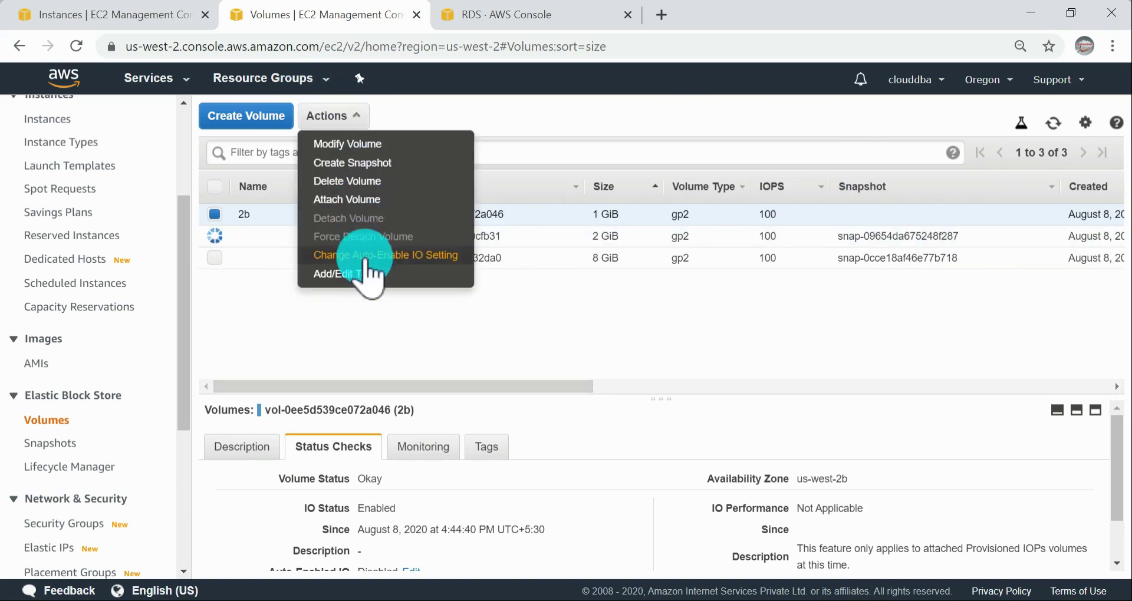
{"action": "left_click", "coordinate": [358, 187]}
{"action": "left_click", "coordinate": [777, 394]}
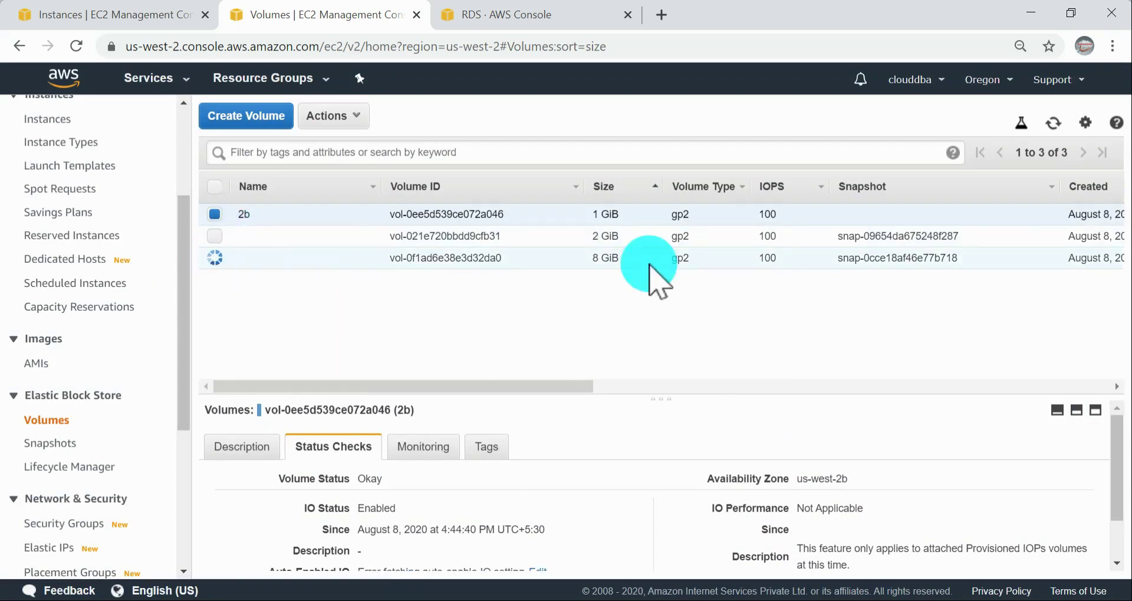
{"action": "left_click", "coordinate": [1056, 124]}
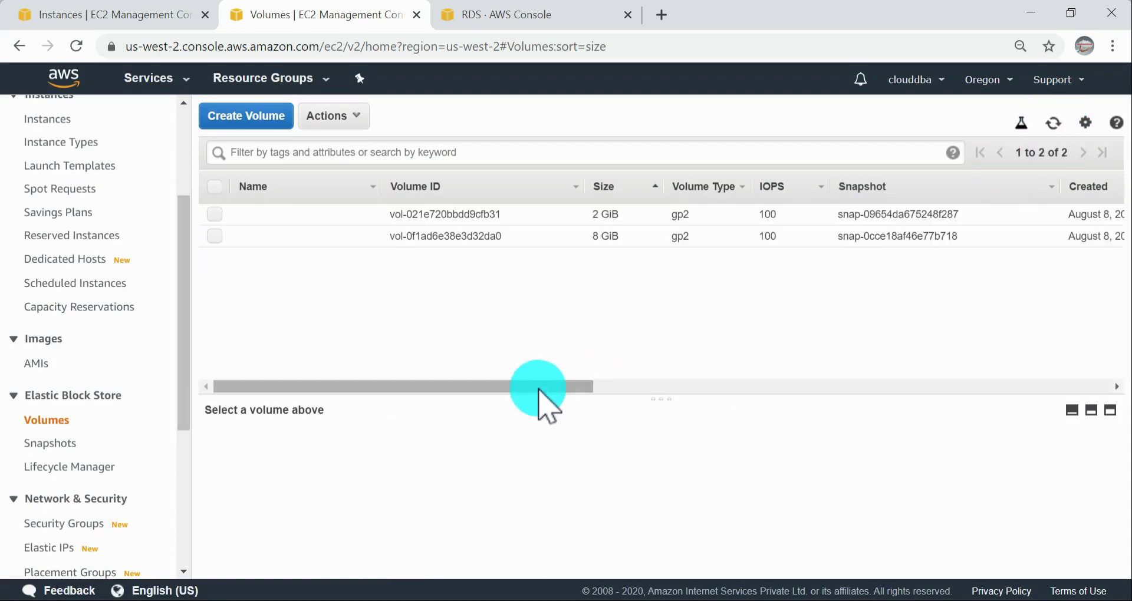
Step: Delete the unnamed 2 GiB gp2 volume in us-west-2b
{"action": "left_click_drag", "start_coordinate": [534, 388], "coordinate": [185, 316]}
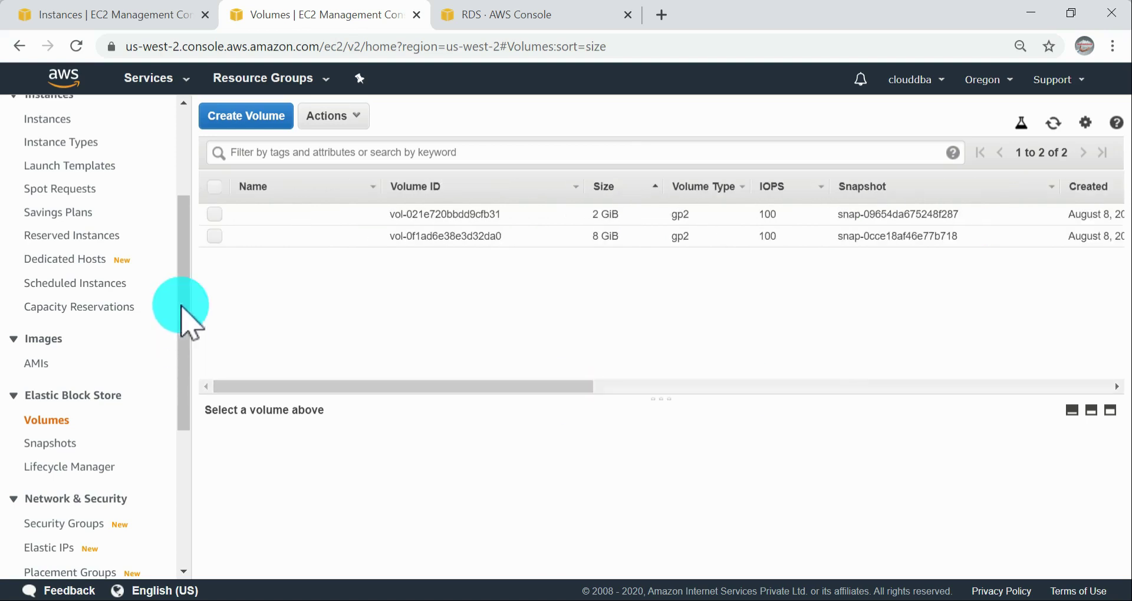
{"action": "left_click", "coordinate": [215, 214]}
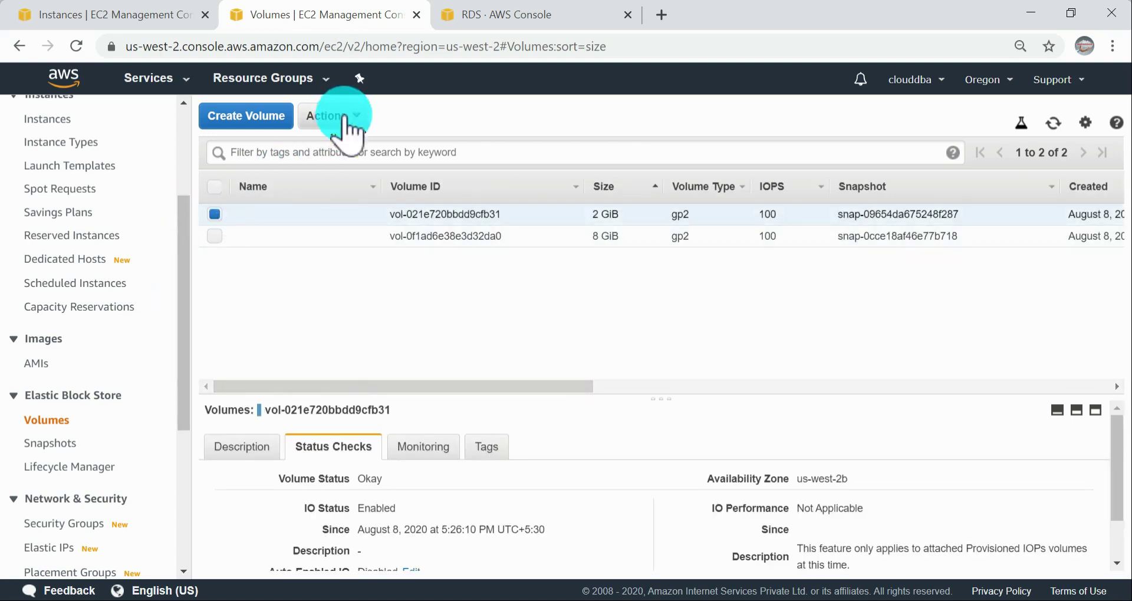
{"action": "left_click", "coordinate": [334, 116]}
{"action": "left_click", "coordinate": [370, 182]}
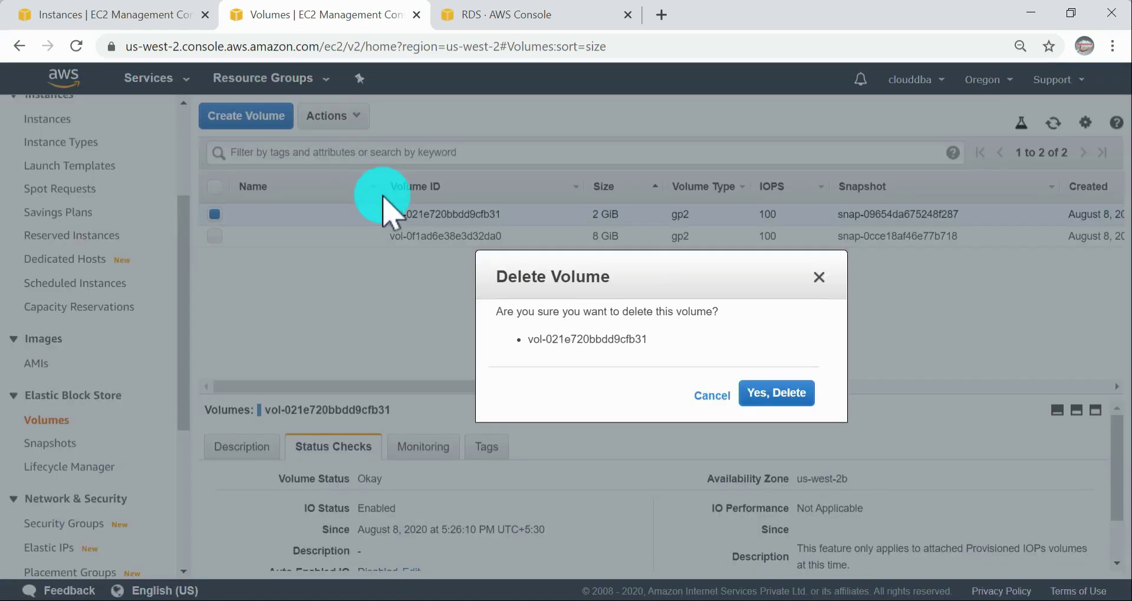
{"action": "left_click", "coordinate": [805, 412]}
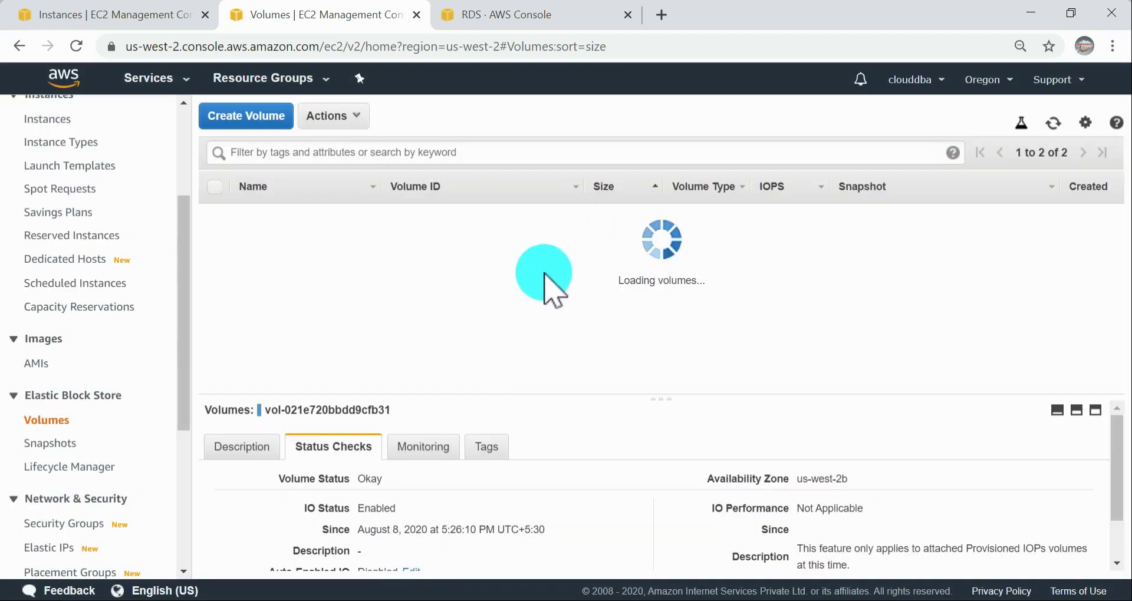
Step: Check the instance states on the Instances page, and delete the snapshot described as "migrating from 2c to 2b"
{"action": "scroll", "coordinate": [85, 301], "scroll_direction": "up", "scroll_amount": 3}
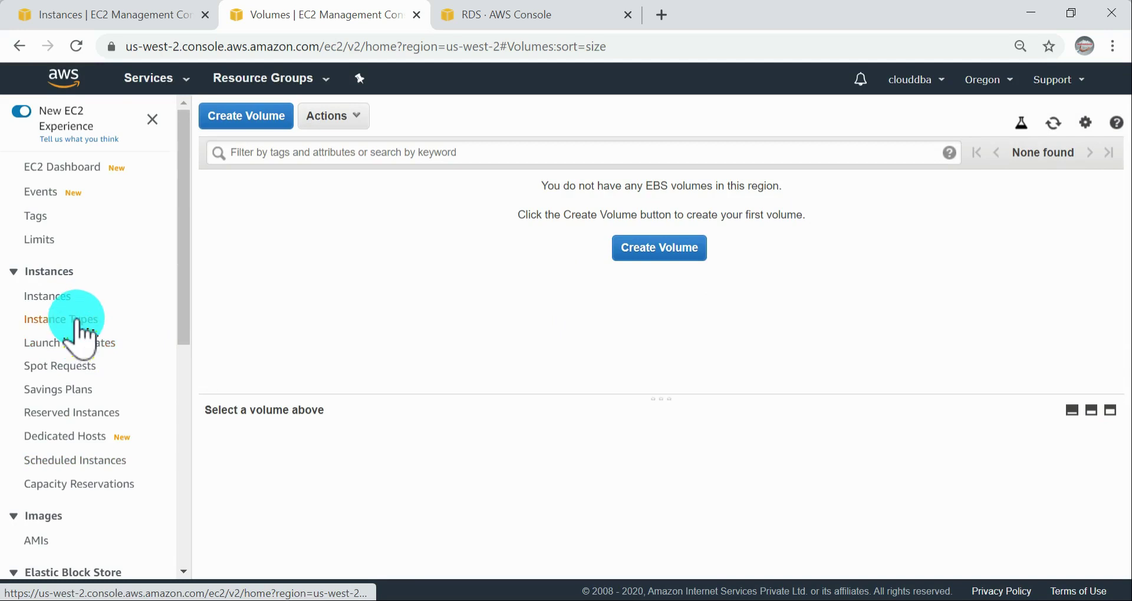
{"action": "left_click", "coordinate": [55, 297]}
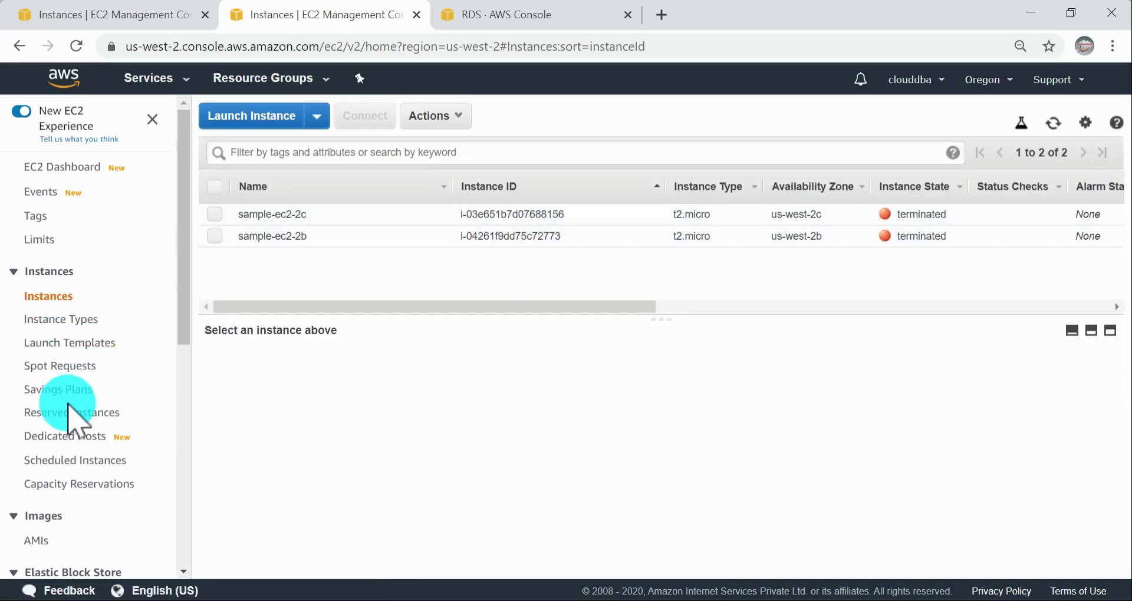
{"action": "scroll", "coordinate": [68, 406], "scroll_direction": "down", "scroll_amount": 5}
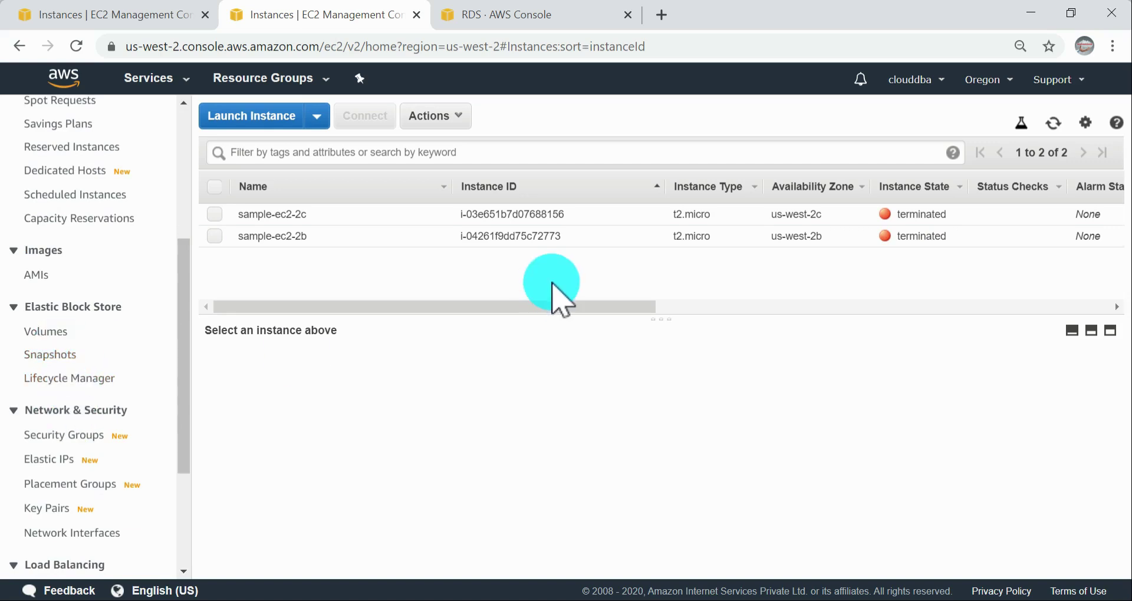
{"action": "left_click", "coordinate": [51, 355]}
{"action": "left_click", "coordinate": [407, 219]}
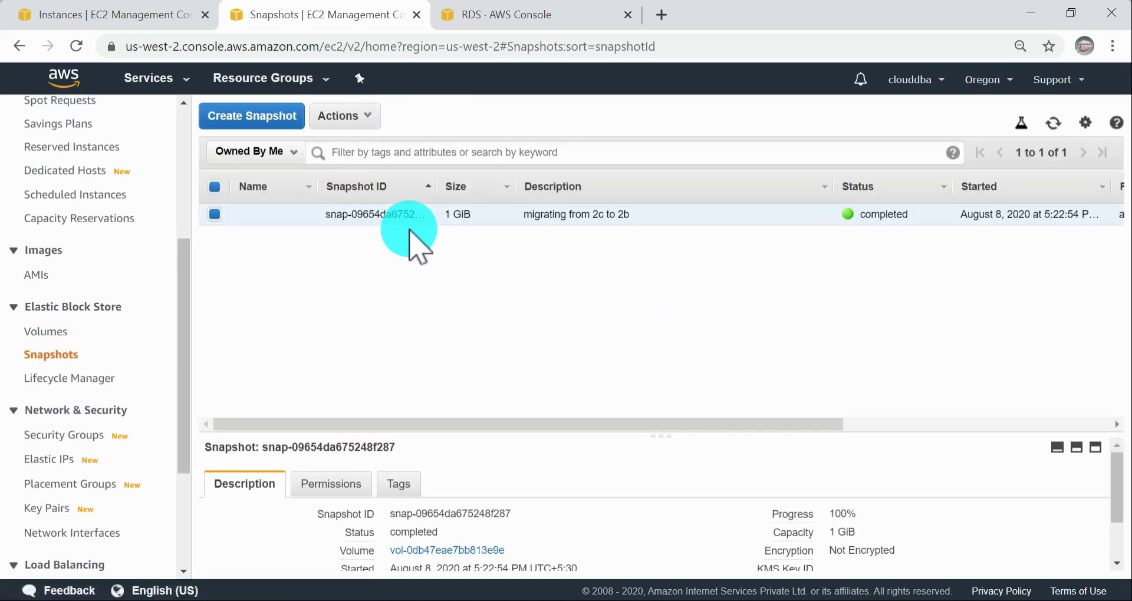
{"action": "left_click", "coordinate": [370, 121]}
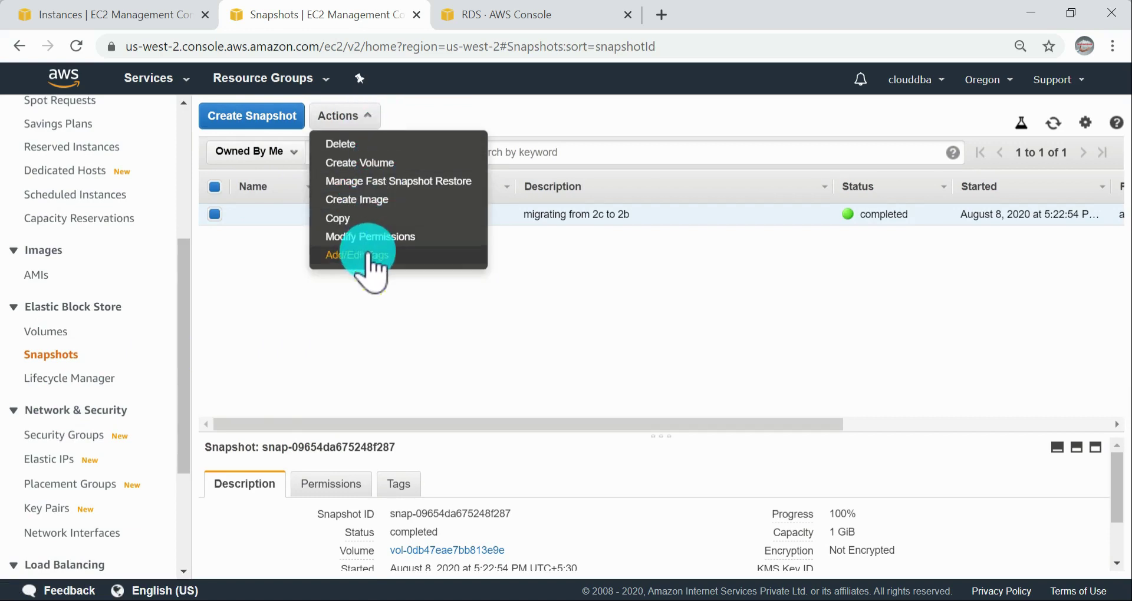
{"action": "left_click", "coordinate": [348, 145]}
{"action": "left_click", "coordinate": [779, 405]}
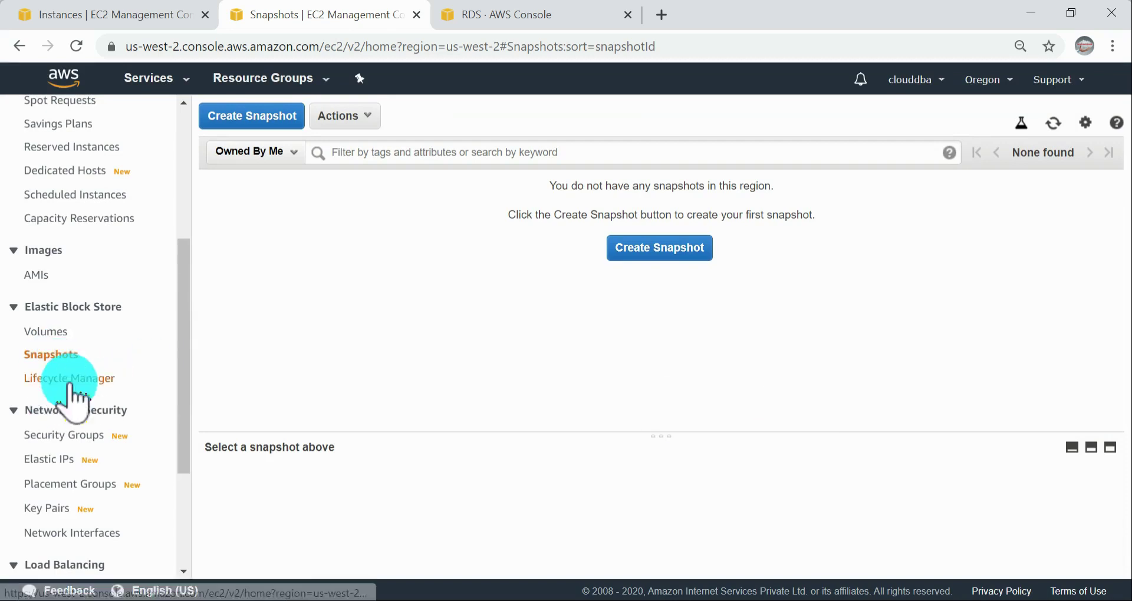
Step: Check the Volumes, AMIs and Instances pages for leftover resources, refreshing the instance list
{"action": "left_click", "coordinate": [53, 332]}
{"action": "left_click", "coordinate": [47, 275]}
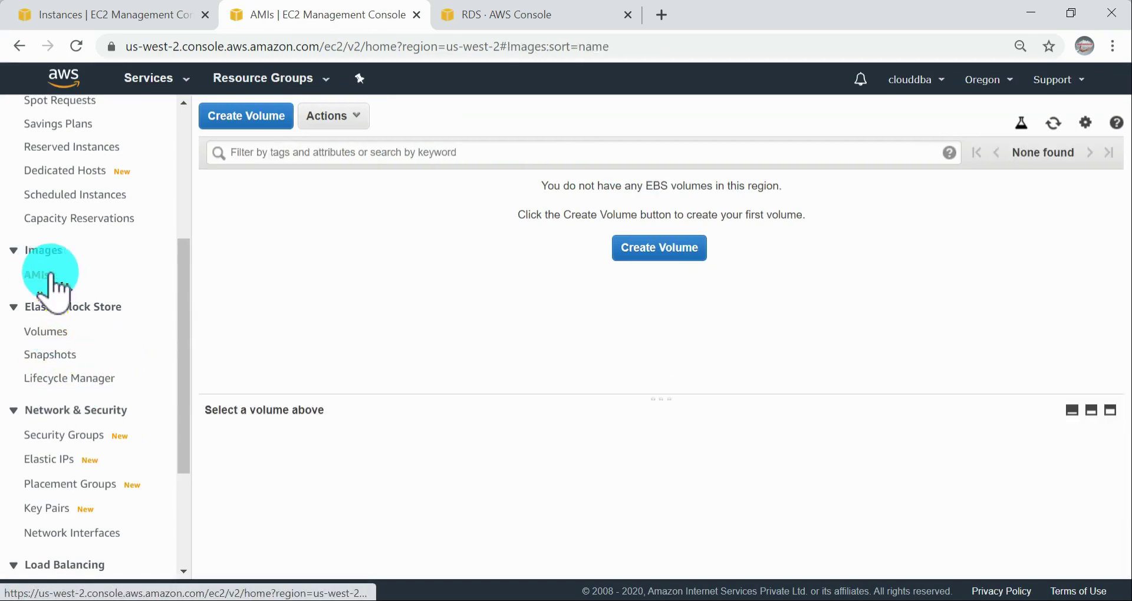
{"action": "scroll", "coordinate": [101, 247], "scroll_direction": "up", "scroll_amount": 5}
{"action": "left_click", "coordinate": [56, 296]}
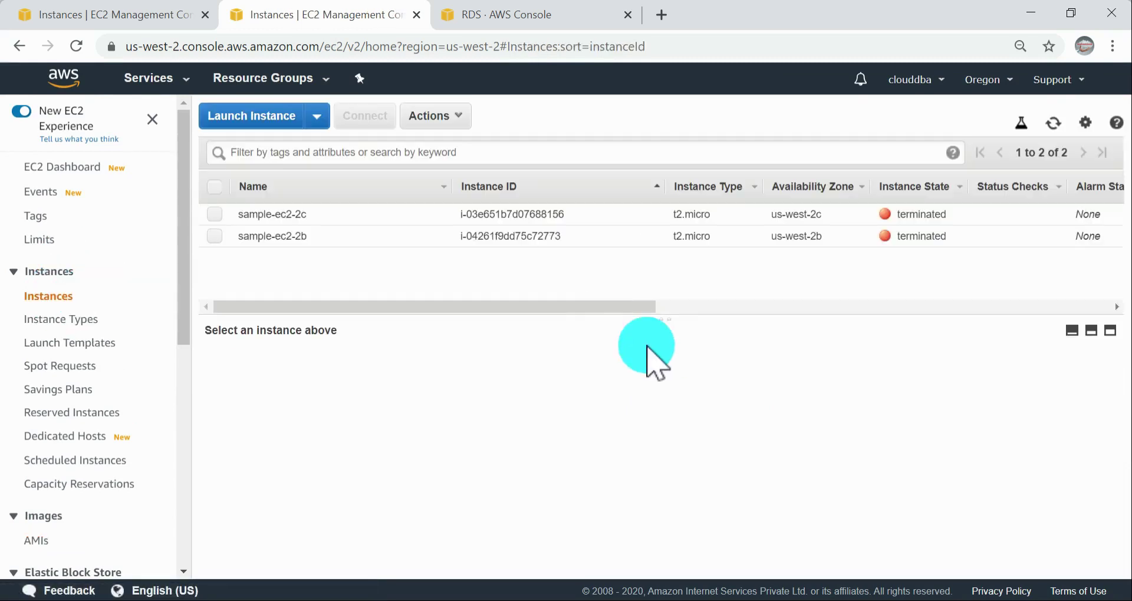
{"action": "left_click", "coordinate": [1054, 123]}
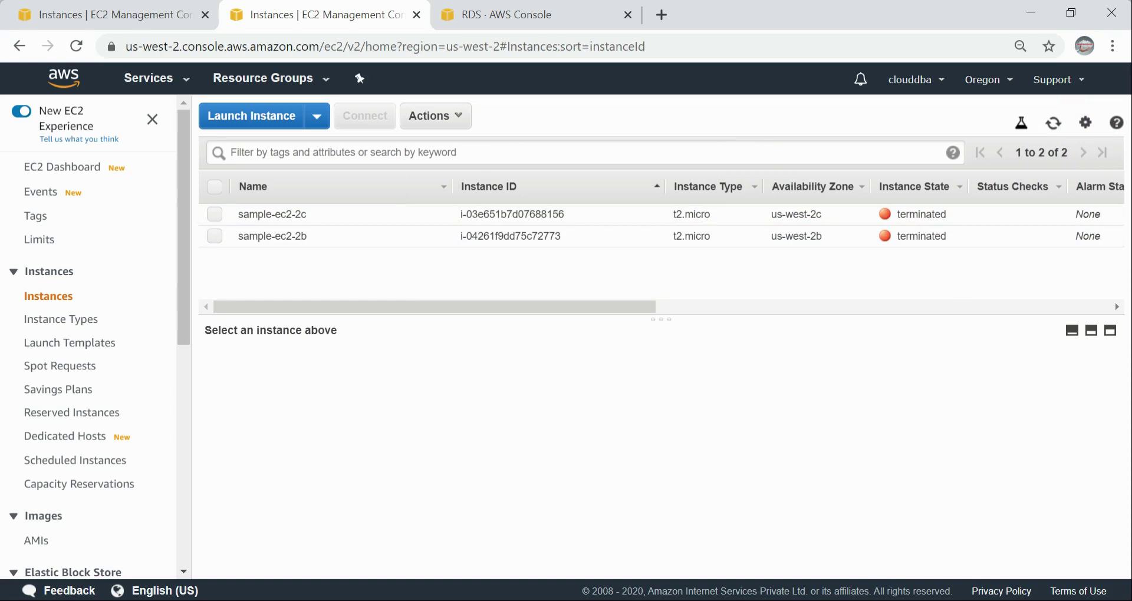
Step: Switch to the online meeting window, change the conference from Lecture mode to unmuted, and maximize the window
{"action": "left_click", "coordinate": [835, 600]}
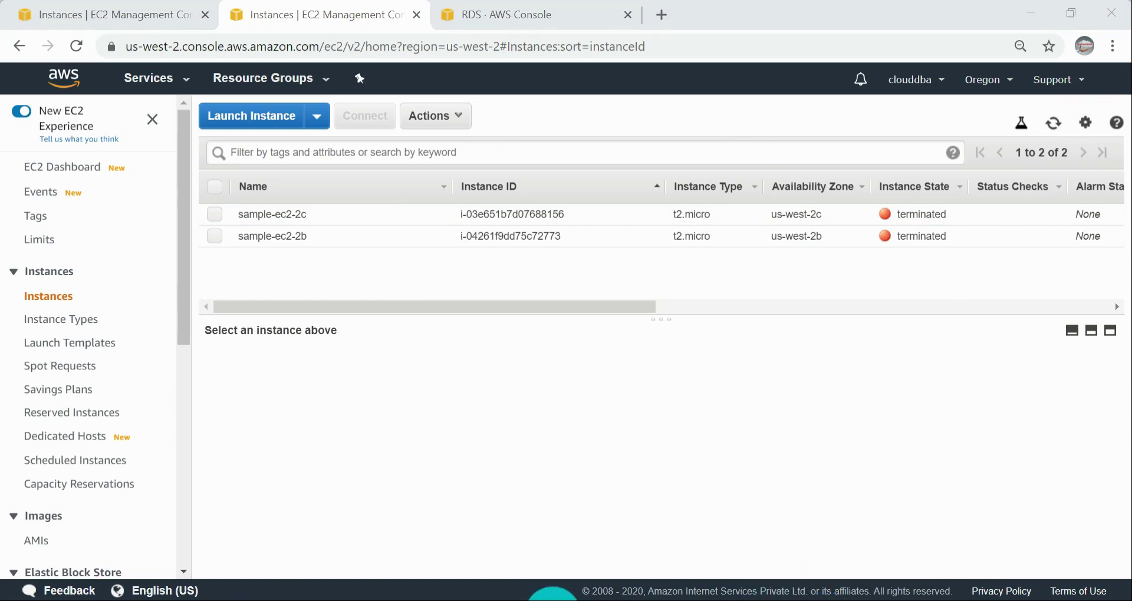
{"action": "left_click", "coordinate": [553, 600]}
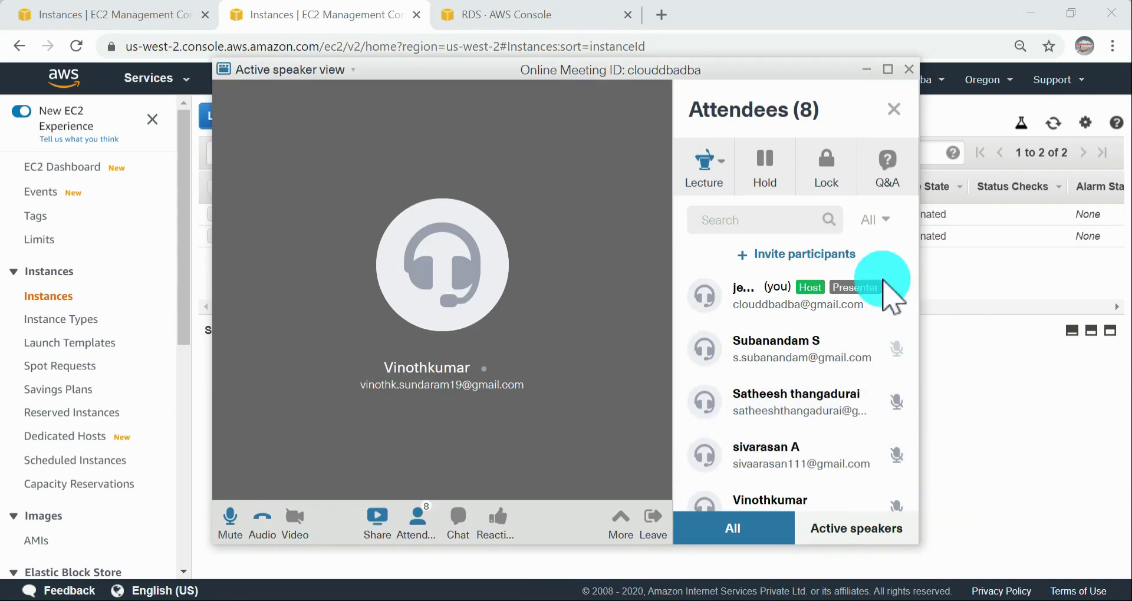
{"action": "left_click", "coordinate": [713, 171]}
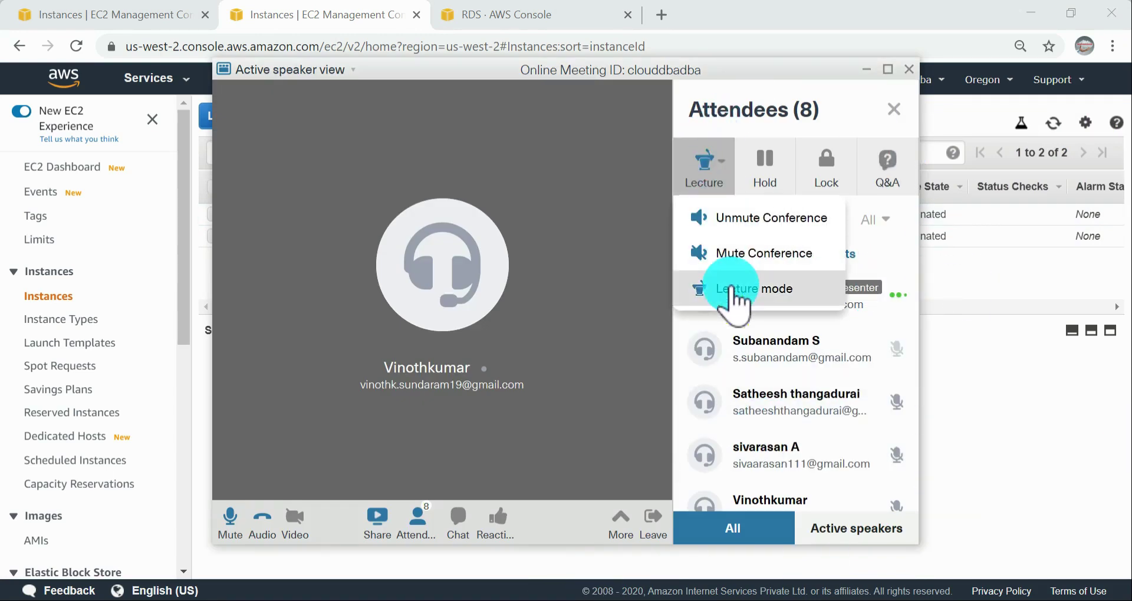
{"action": "left_click", "coordinate": [744, 236]}
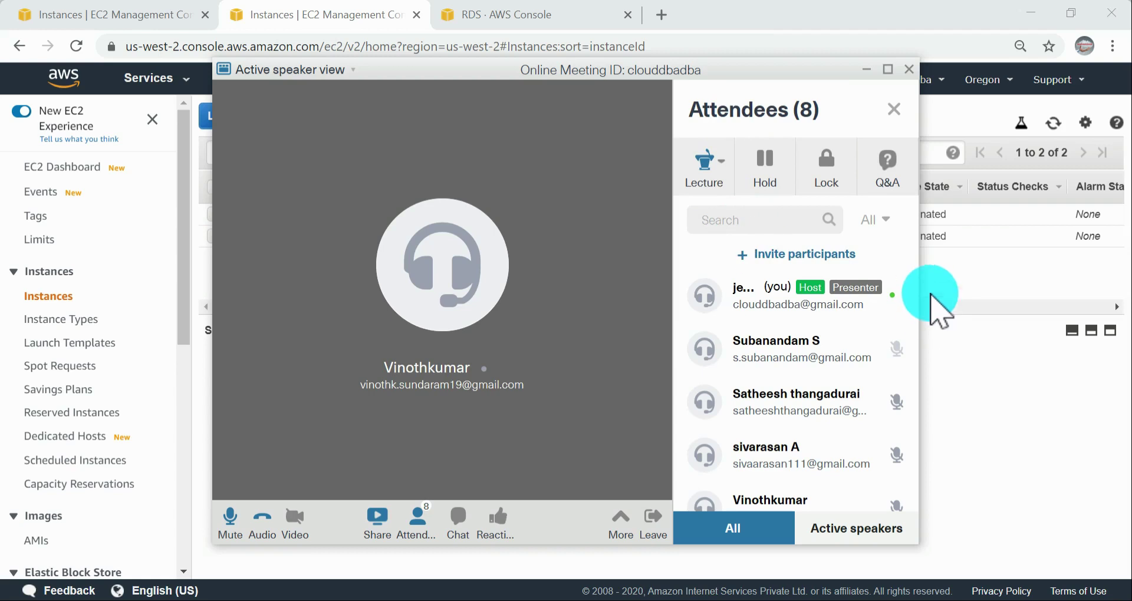
{"action": "left_click", "coordinate": [888, 69]}
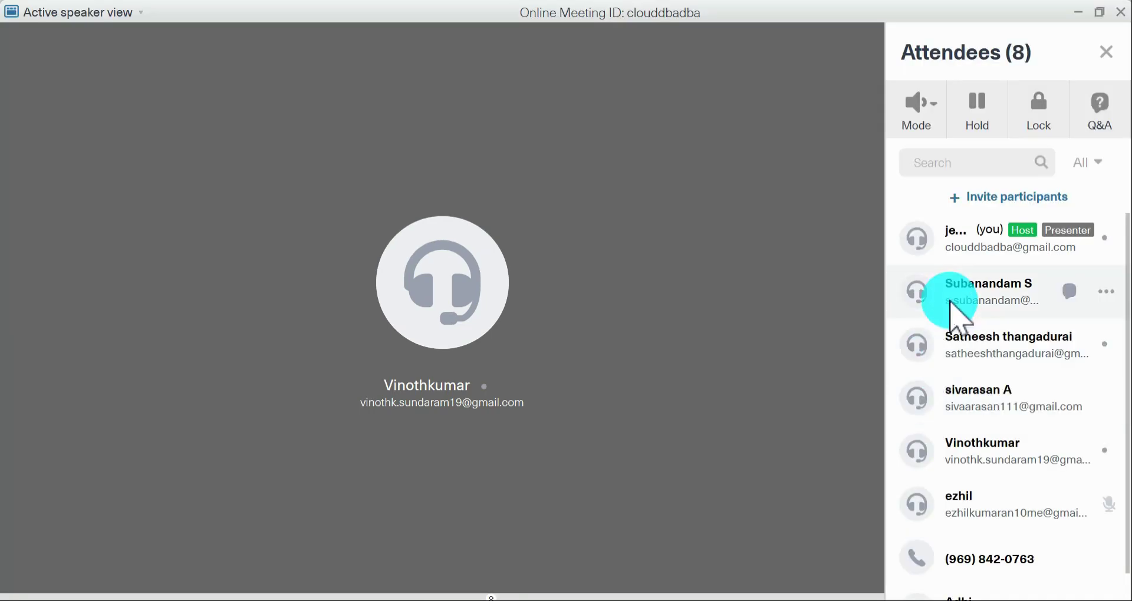
Step: Mute the fifth attendee in the meeting's attendee list and look through the remaining participants
{"action": "scroll", "coordinate": [1099, 467], "scroll_direction": "down", "scroll_amount": 1}
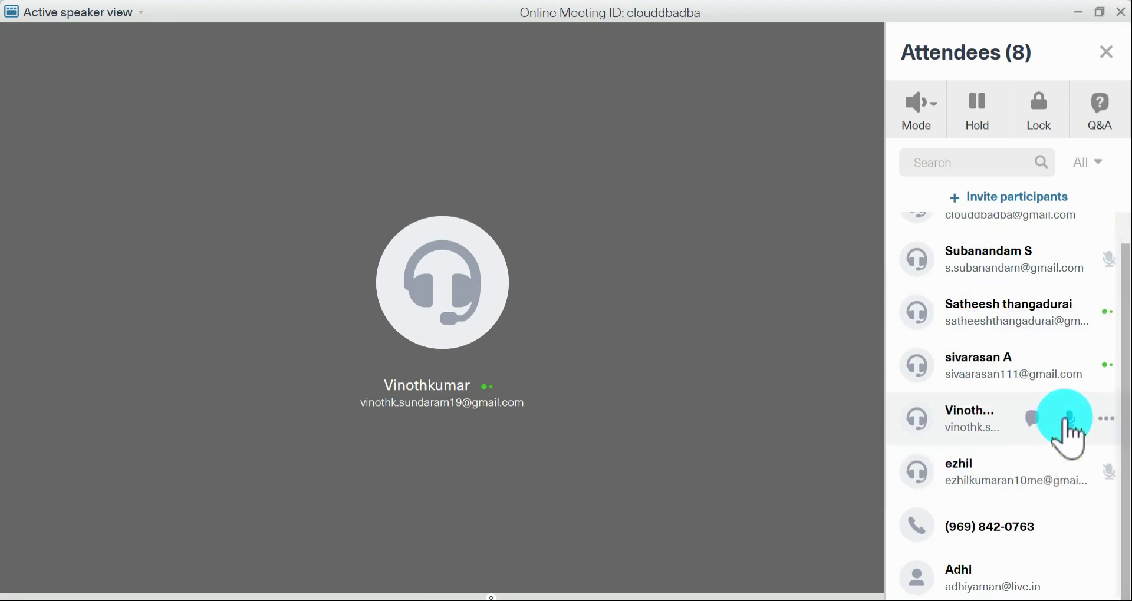
{"action": "left_click", "coordinate": [1061, 435]}
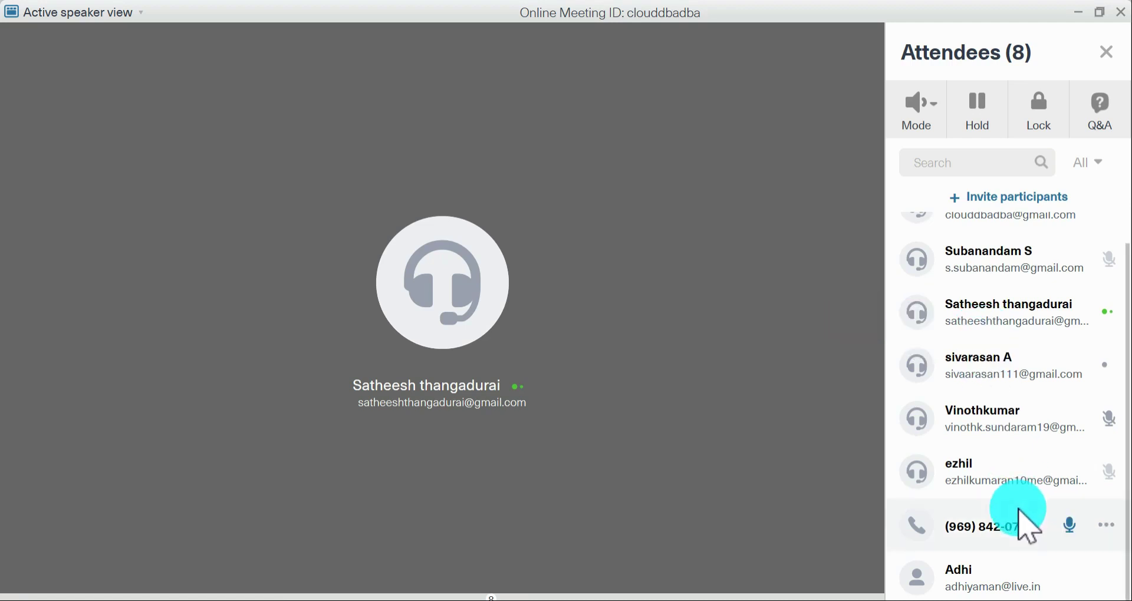
{"action": "scroll", "coordinate": [1025, 518], "scroll_direction": "up", "scroll_amount": 1}
{"action": "scroll", "coordinate": [997, 469], "scroll_direction": "down", "scroll_amount": 1}
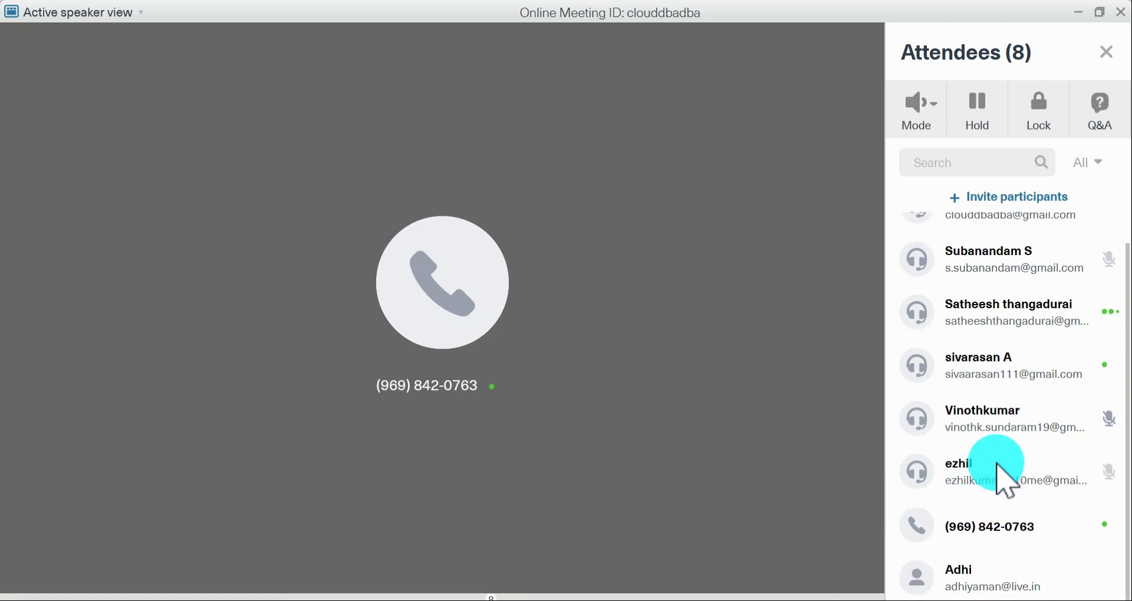